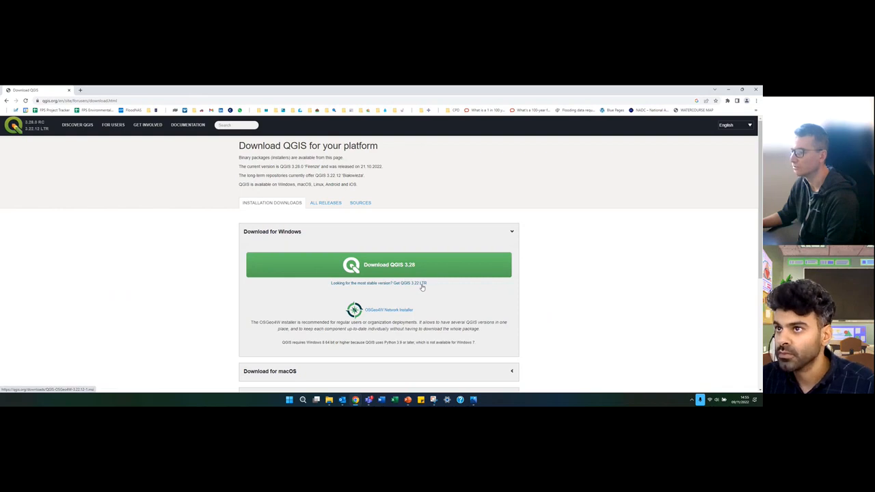
{"action": "left_click", "coordinate": [421, 284]}
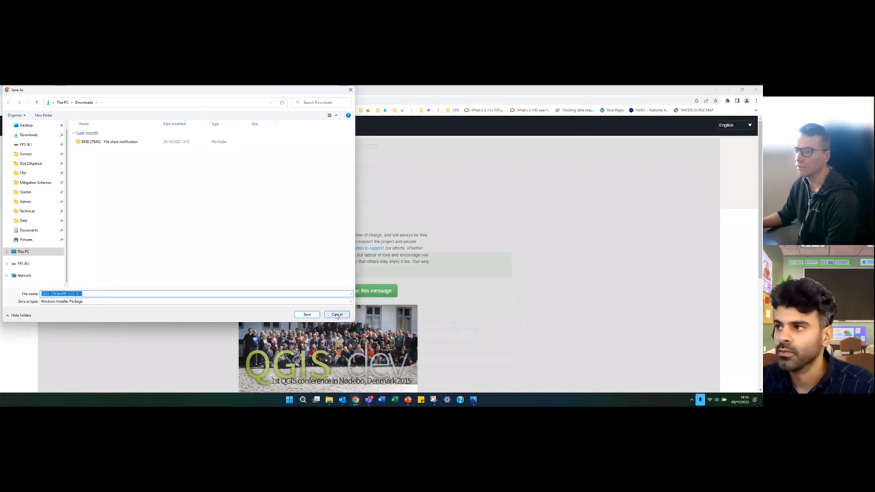
{"action": "left_click", "coordinate": [336, 315]}
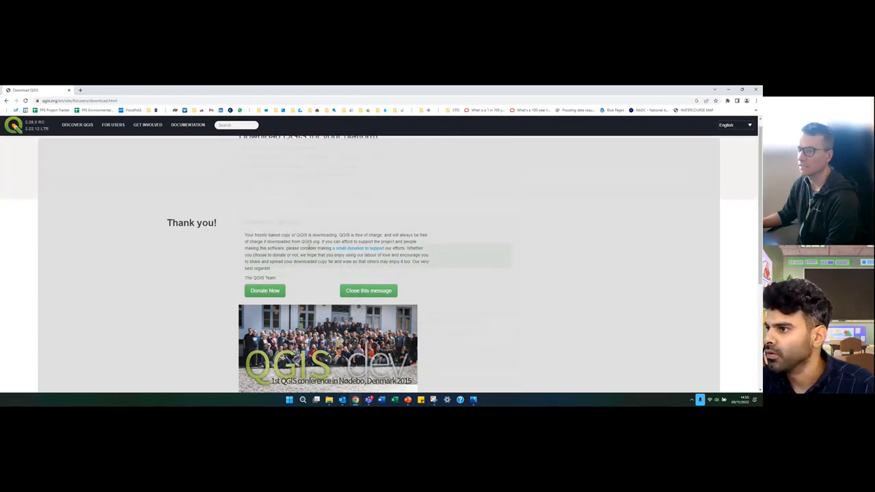
{"action": "left_click", "coordinate": [373, 292]}
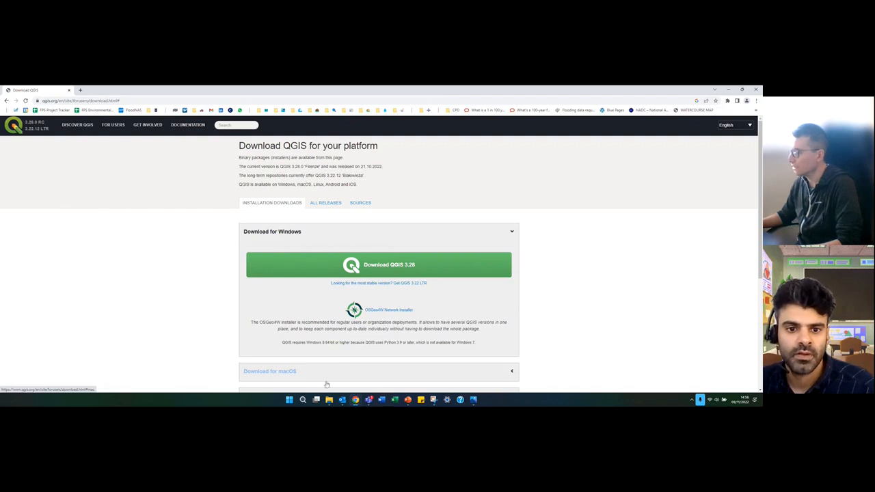
Step: Find QGIS Desktop 3.22.10 on the computer by searching for "qgis" and launch it
{"action": "left_click", "coordinate": [304, 402]}
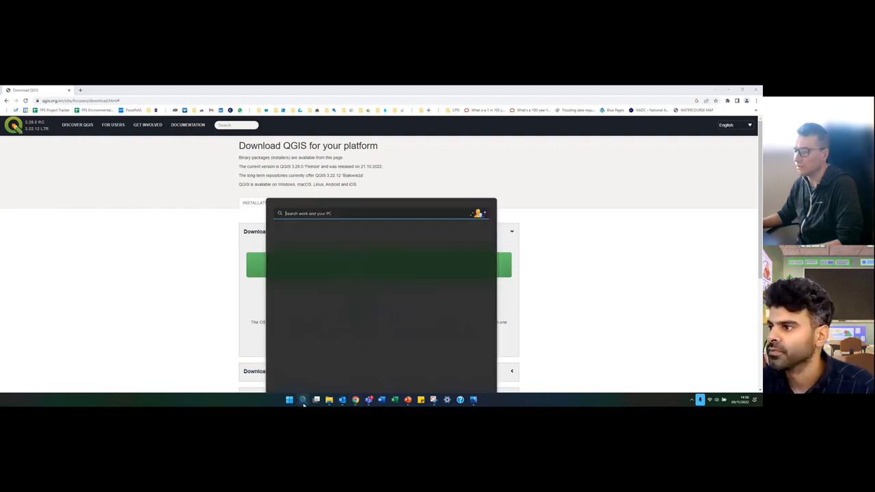
{"action": "type", "text": "q"}
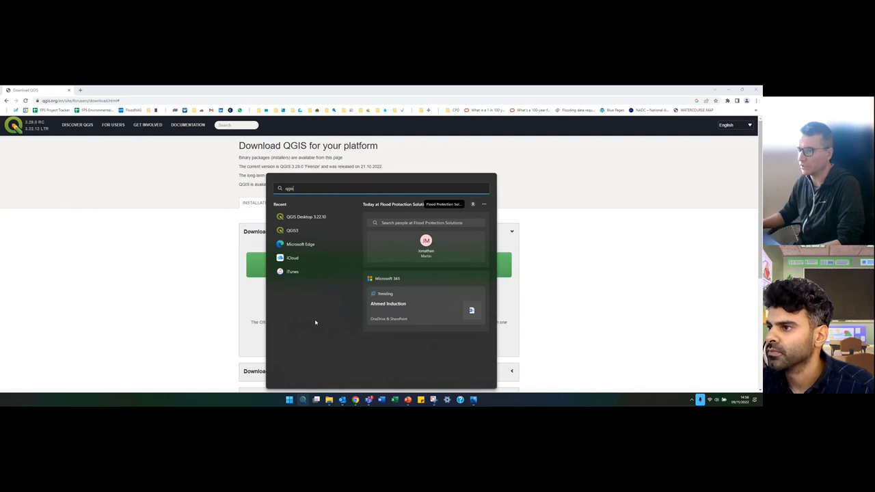
{"action": "type", "text": "gis"}
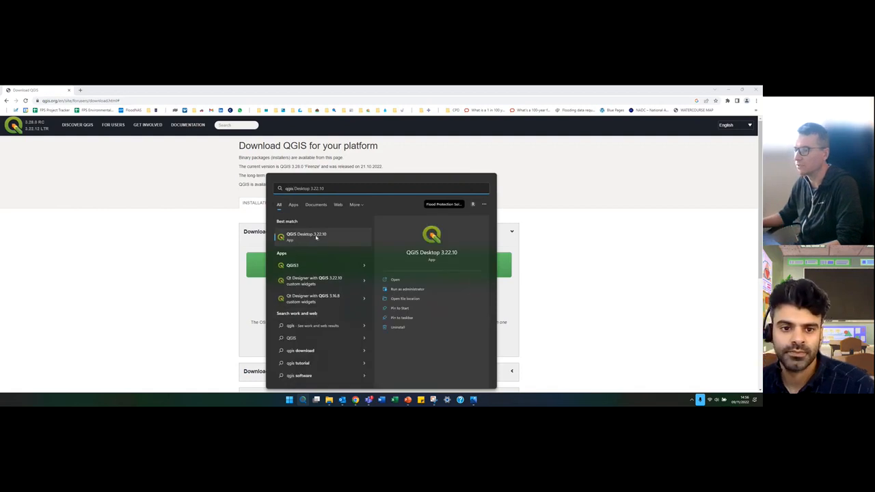
{"action": "left_click", "coordinate": [316, 236]}
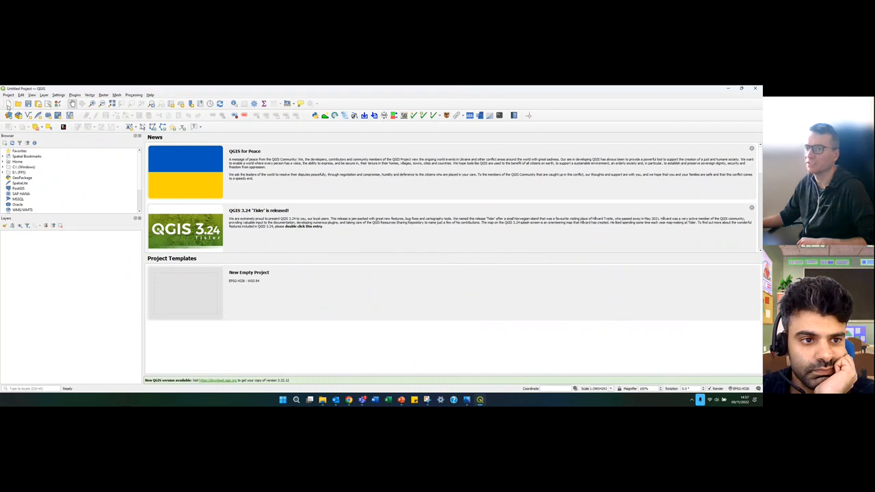
Step: Start a new empty project and, while saving it, create a folder named "GIS Tutorial" on the FPS (E:) drive
{"action": "left_click", "coordinate": [8, 103]}
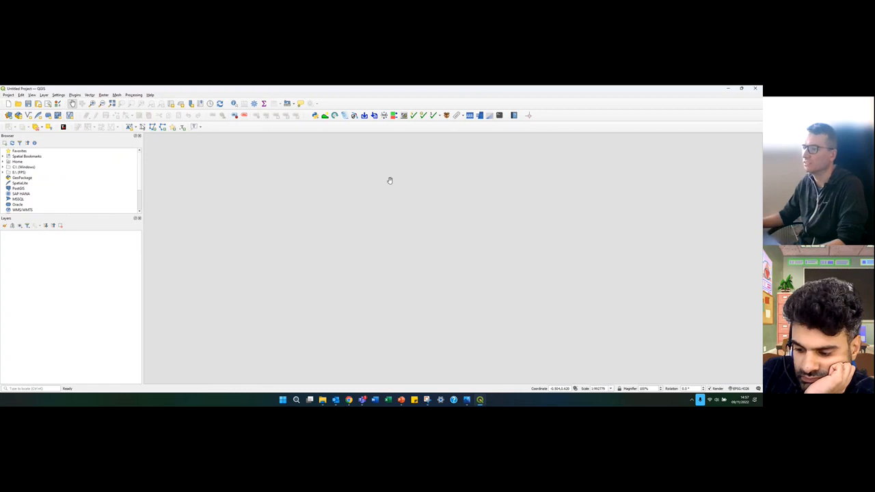
{"action": "left_click", "coordinate": [10, 95]}
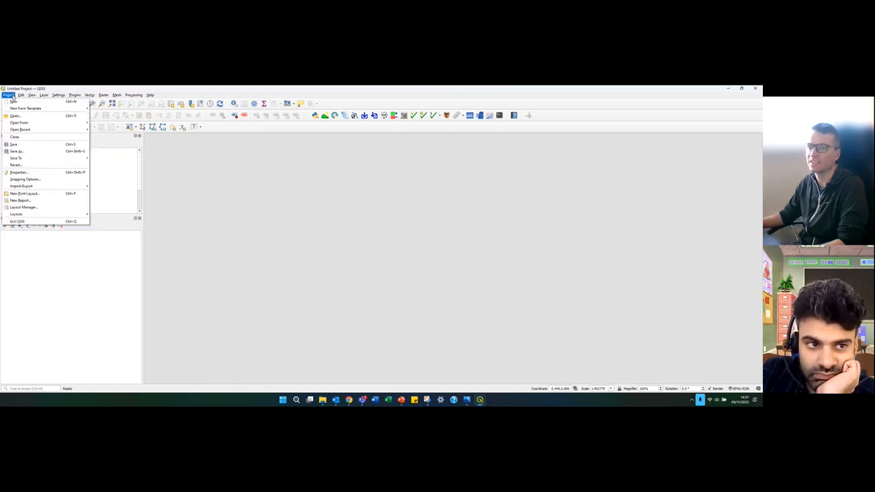
{"action": "left_click", "coordinate": [21, 151]}
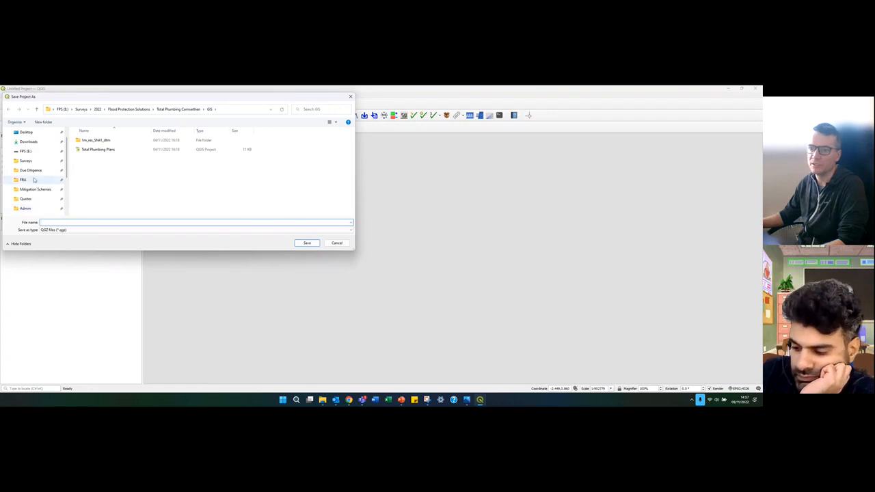
{"action": "scroll", "coordinate": [31, 191], "scroll_direction": "down", "scroll_amount": 1}
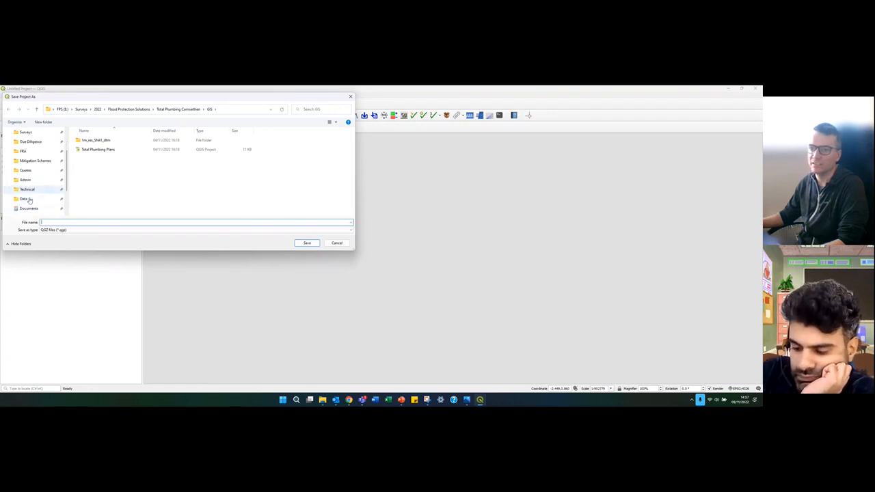
{"action": "scroll", "coordinate": [31, 140], "scroll_direction": "up", "scroll_amount": 1}
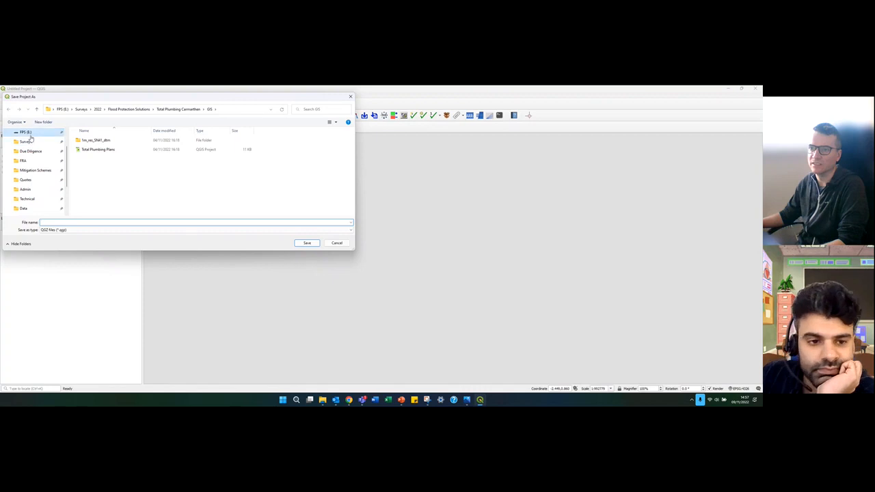
{"action": "left_click", "coordinate": [29, 133]}
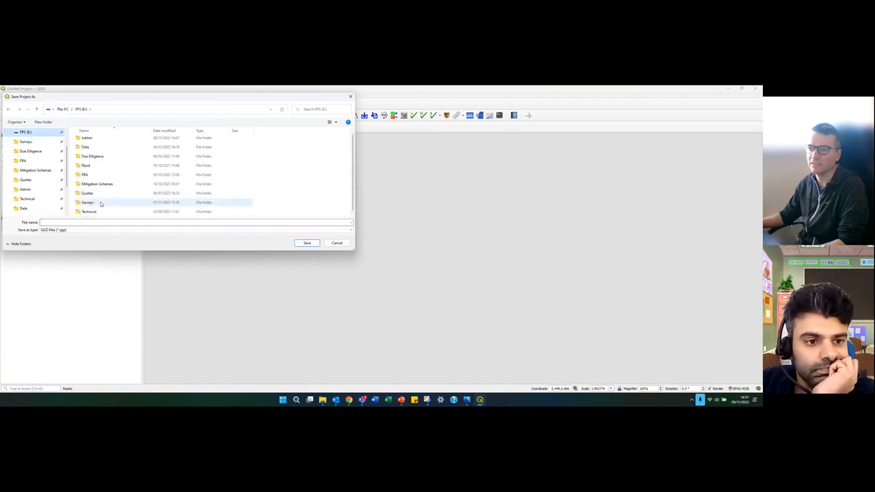
{"action": "right_click", "coordinate": [266, 203]}
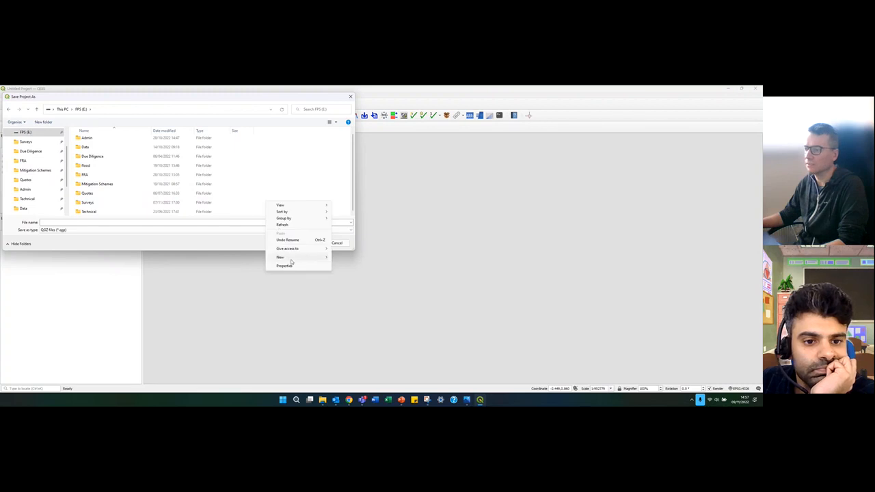
{"action": "mouse_move", "coordinate": [321, 258]}
{"action": "left_click", "coordinate": [362, 258]}
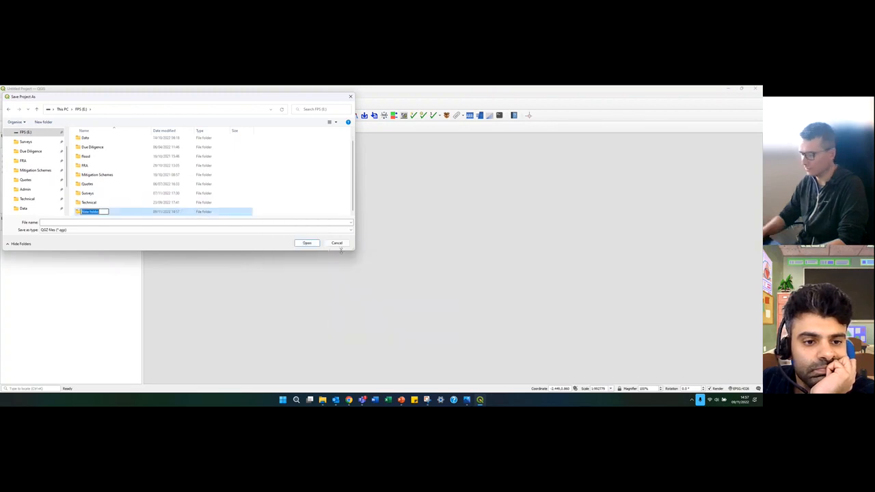
{"action": "type", "text": "GIS Tutorial"}
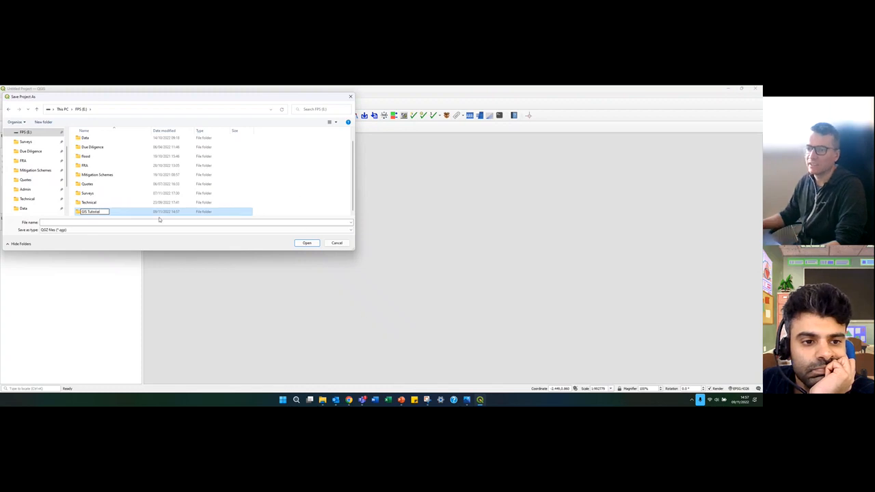
{"action": "key", "text": "Return"}
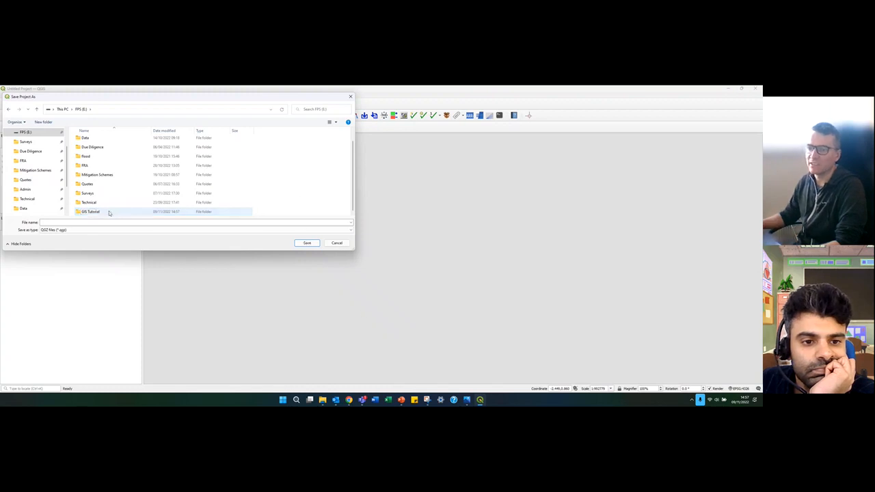
Step: Save the project as "Witney GIS Plans" in QGZ format inside the GIS Tutorial folder
{"action": "double_click", "coordinate": [110, 212]}
{"action": "left_click", "coordinate": [95, 221]}
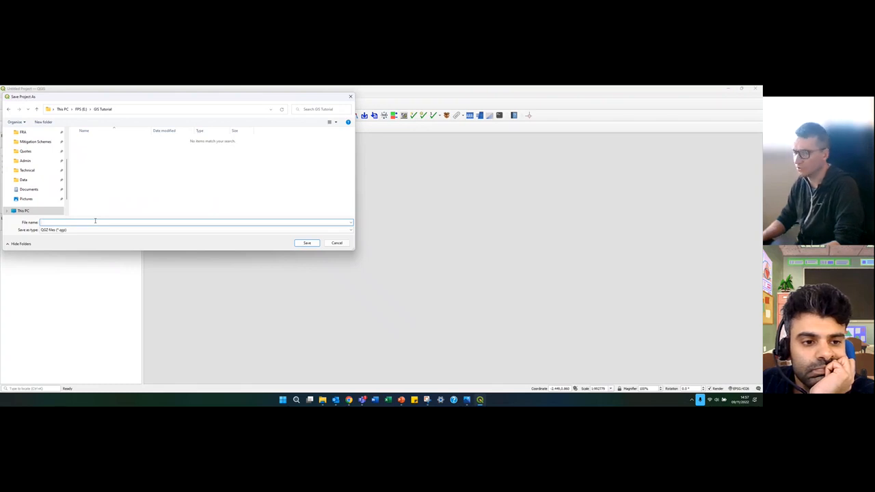
{"action": "type", "text": "Witne"}
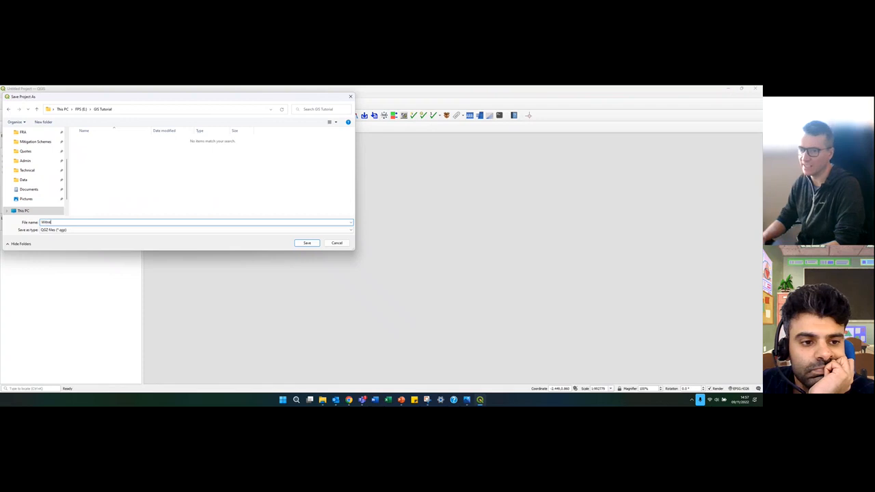
{"action": "type", "text": "y GIS Pl"}
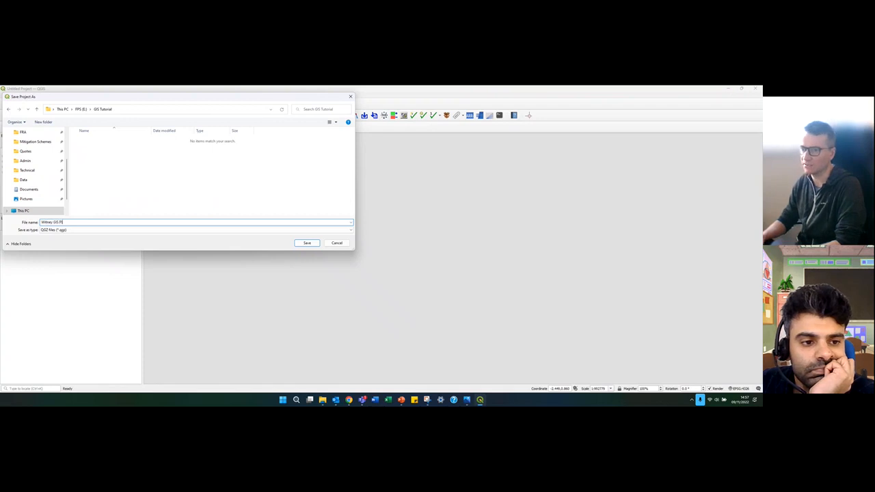
{"action": "type", "text": "ans"}
{"action": "left_click", "coordinate": [312, 244]}
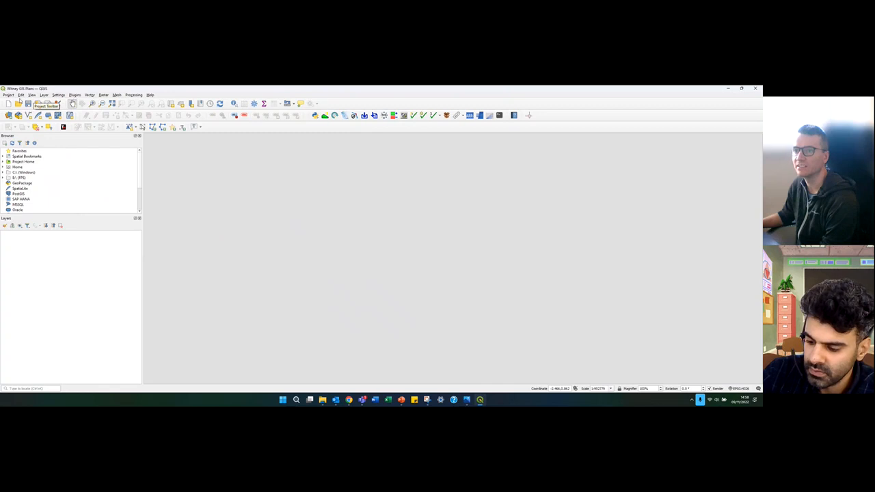
Step: Search all available plugins for "tile" and view the details of the Tile+ plugin
{"action": "left_click", "coordinate": [75, 95]}
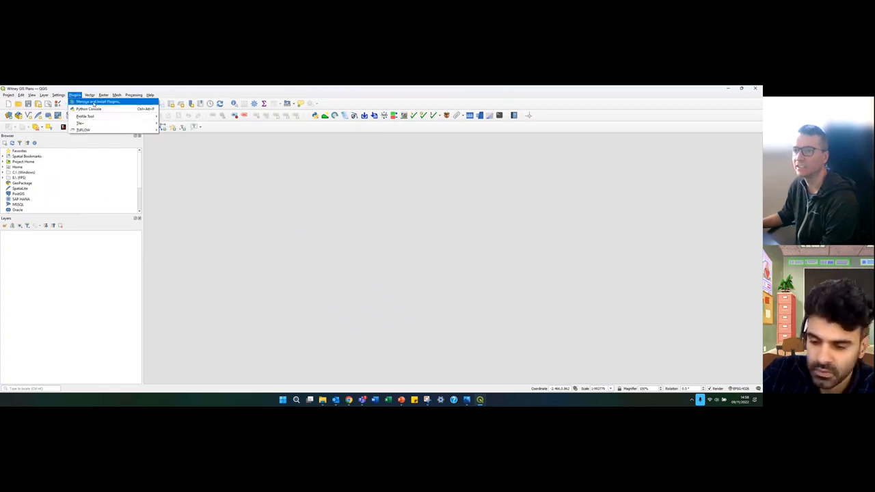
{"action": "left_click", "coordinate": [95, 102]}
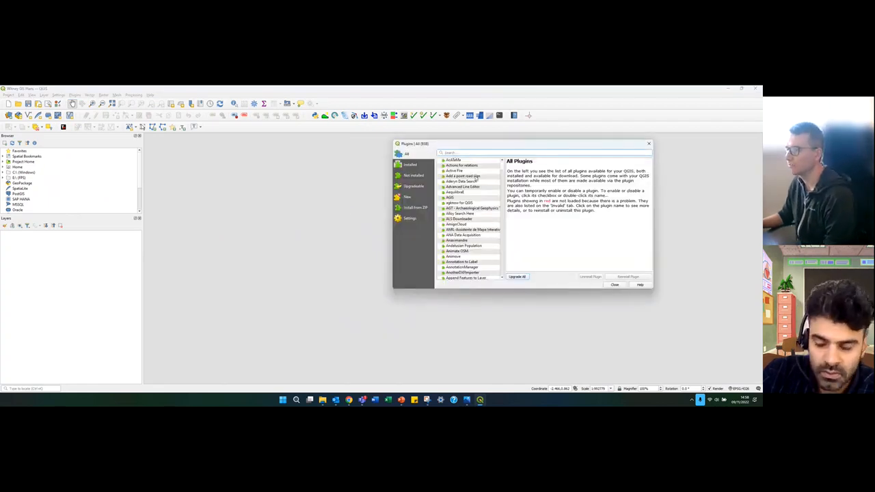
{"action": "left_click_drag", "start_coordinate": [476, 149], "coordinate": [370, 151]}
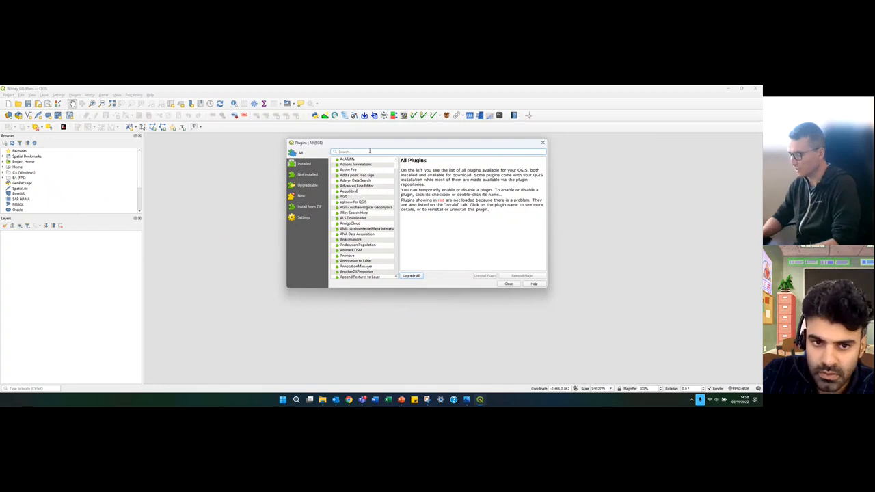
{"action": "type", "text": "tile"}
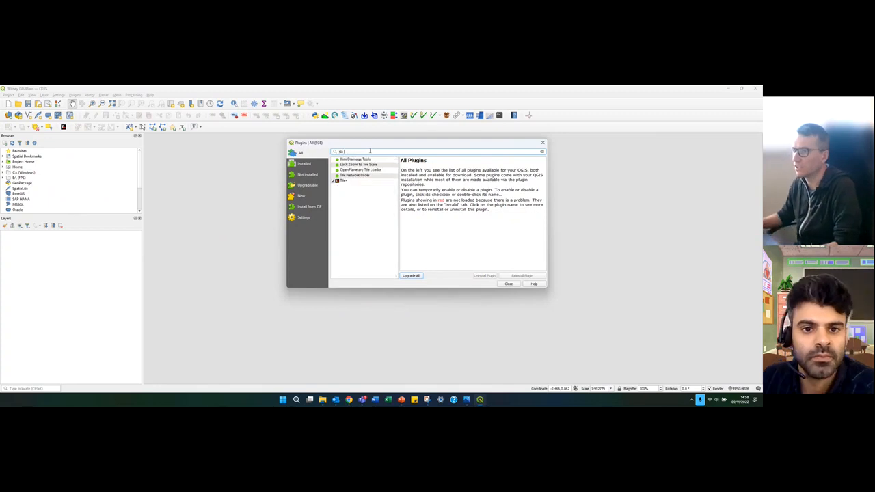
{"action": "left_click", "coordinate": [345, 181]}
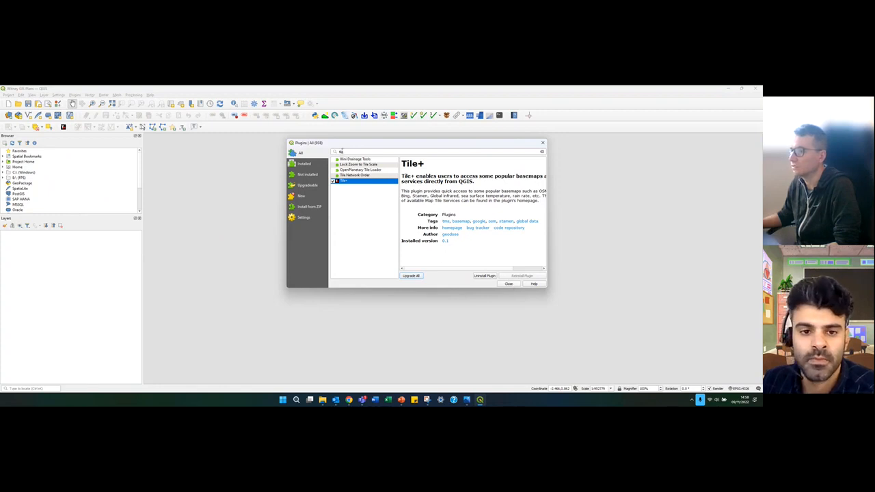
Step: Clear the plugin search, browse the full list of available plugins, and close the plugin manager
{"action": "key", "text": "BackSpace"}
{"action": "key", "text": "BackSpace"}
{"action": "key", "text": "BackSpace"}
{"action": "key", "text": "BackSpace"}
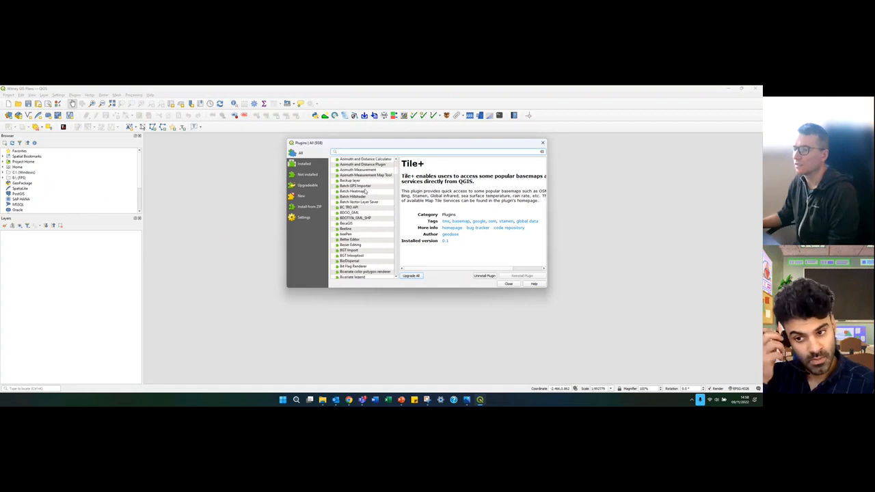
{"action": "scroll", "coordinate": [369, 192], "scroll_direction": "down", "scroll_amount": 10}
{"action": "left_click", "coordinate": [392, 169]}
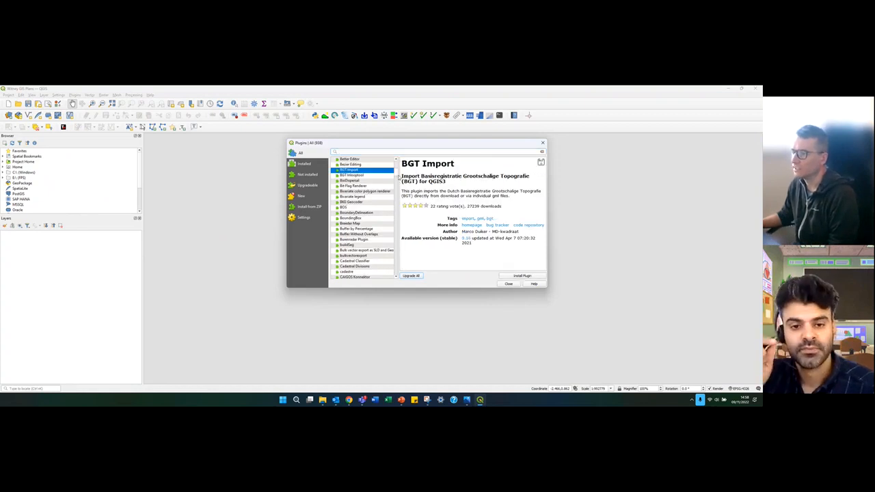
{"action": "scroll", "coordinate": [395, 175], "scroll_direction": "up", "scroll_amount": 10}
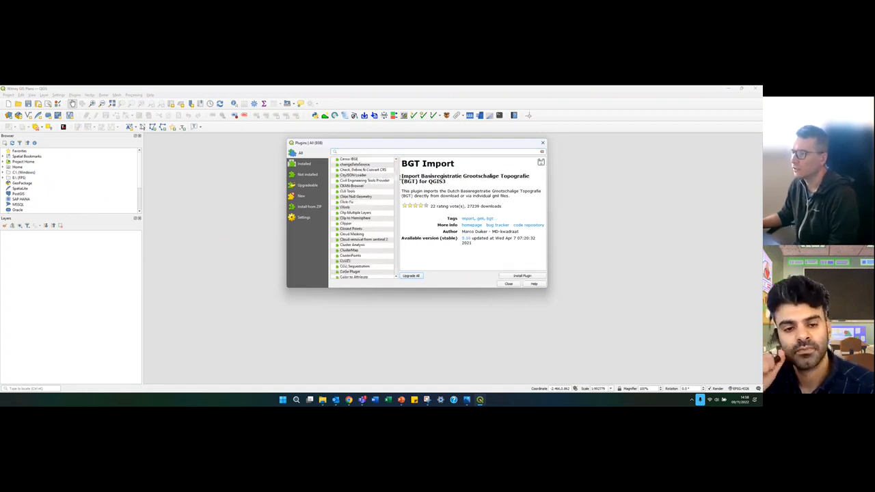
{"action": "left_click", "coordinate": [542, 142]}
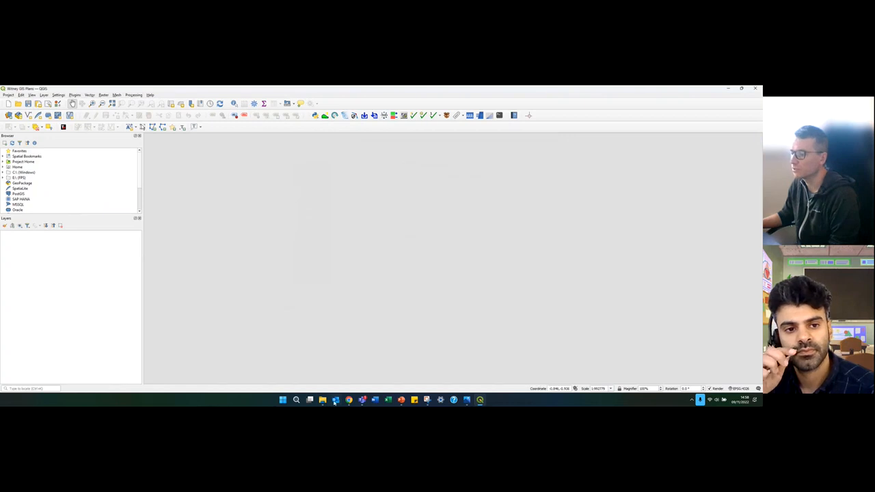
Step: Switch to Chrome and search the web for "qgis tile plus plugin" in a new tab
{"action": "mouse_move", "coordinate": [348, 400]}
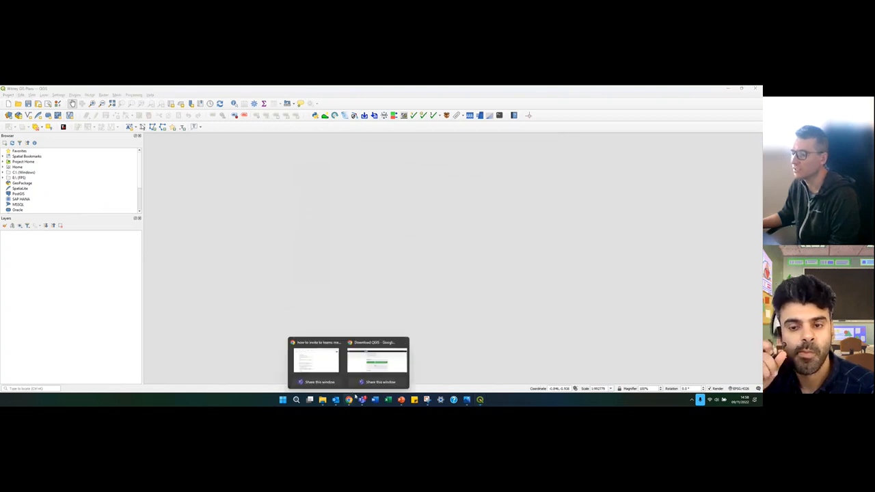
{"action": "left_click", "coordinate": [377, 360]}
{"action": "left_click", "coordinate": [81, 90]}
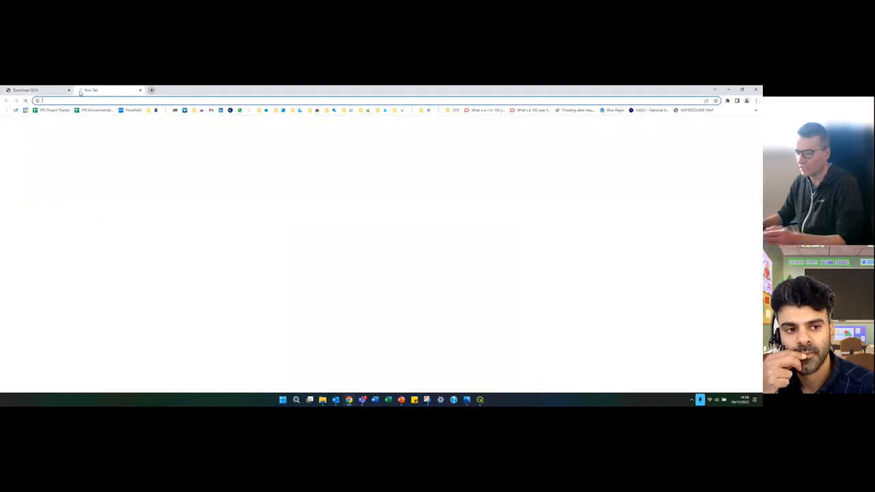
{"action": "type", "text": "qgis "}
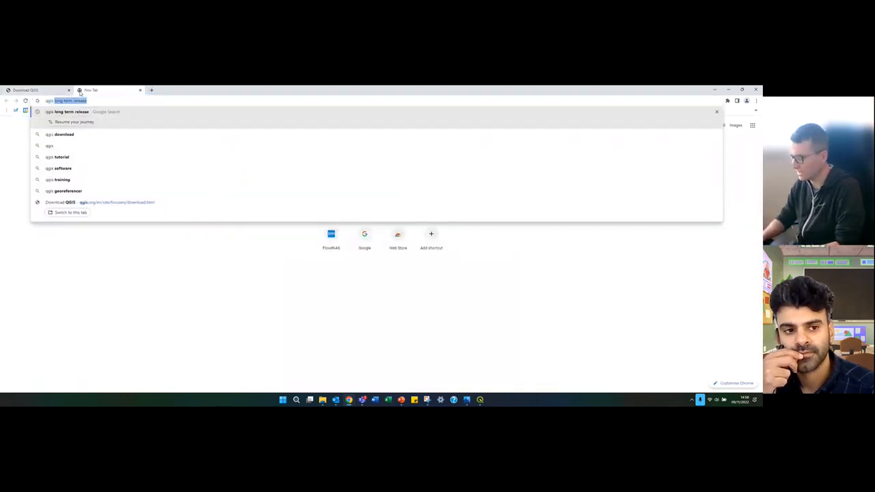
{"action": "type", "text": "tile plus pl"}
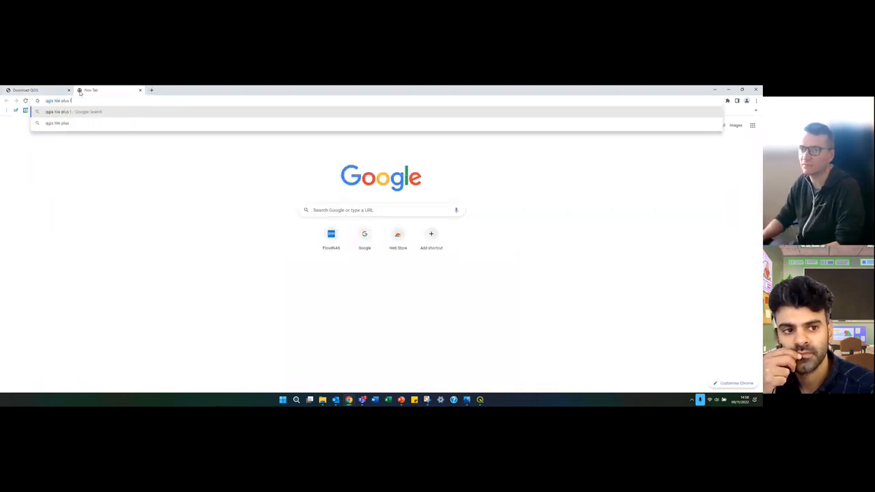
{"action": "type", "text": "ugin"}
{"action": "key", "text": "Return"}
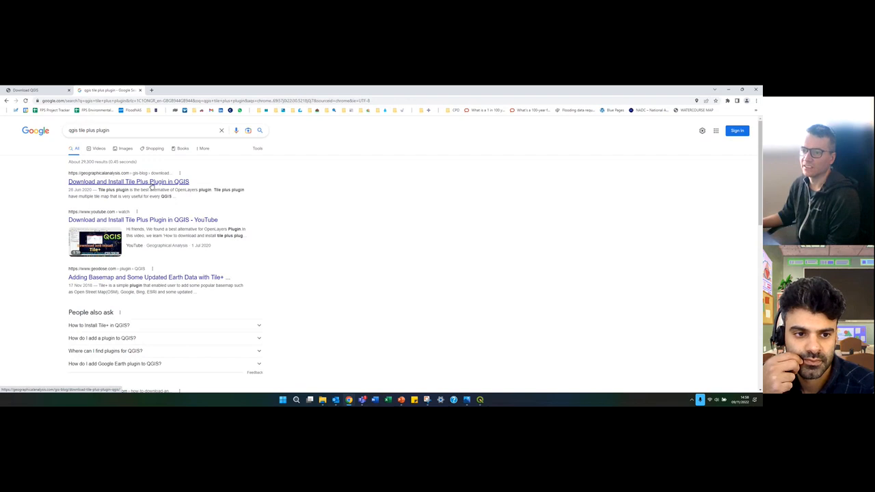
Step: Read the "Download and Install Tile Plus Plugin in QGIS" article down to its zip download link, close it, and return to QGIS
{"action": "left_click", "coordinate": [152, 183]}
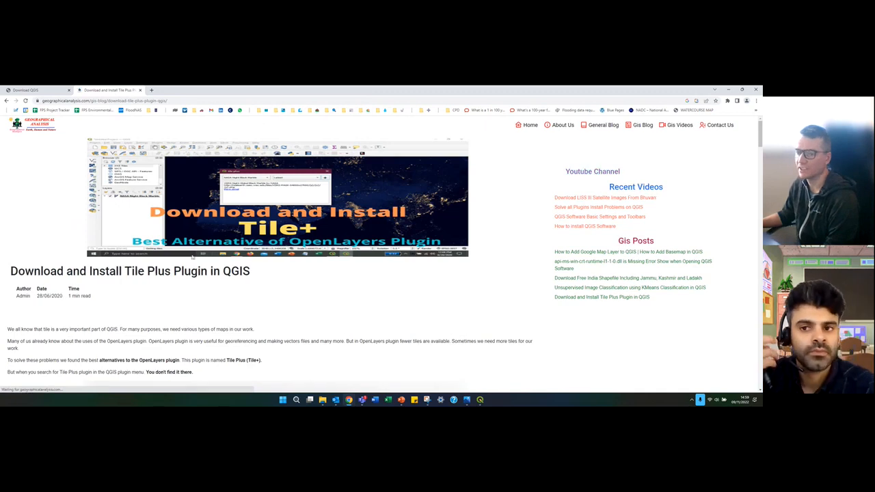
{"action": "scroll", "coordinate": [162, 287], "scroll_direction": "down", "scroll_amount": 2}
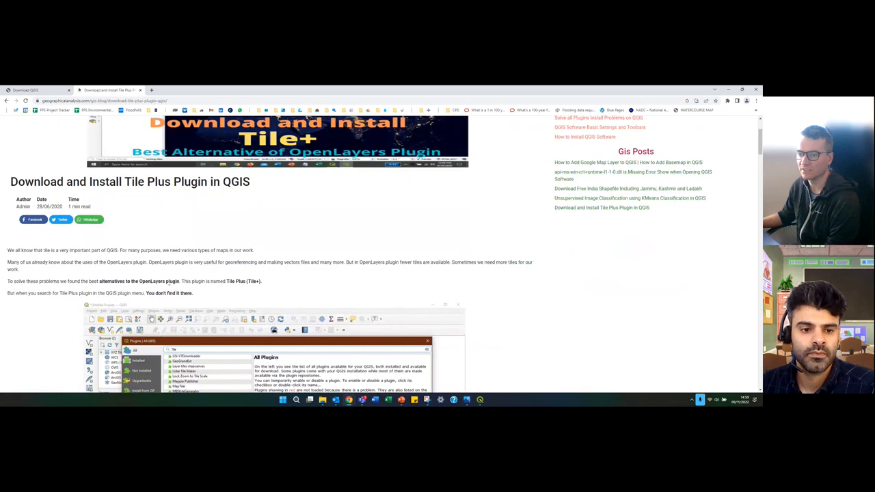
{"action": "scroll", "coordinate": [131, 282], "scroll_direction": "down", "scroll_amount": 5}
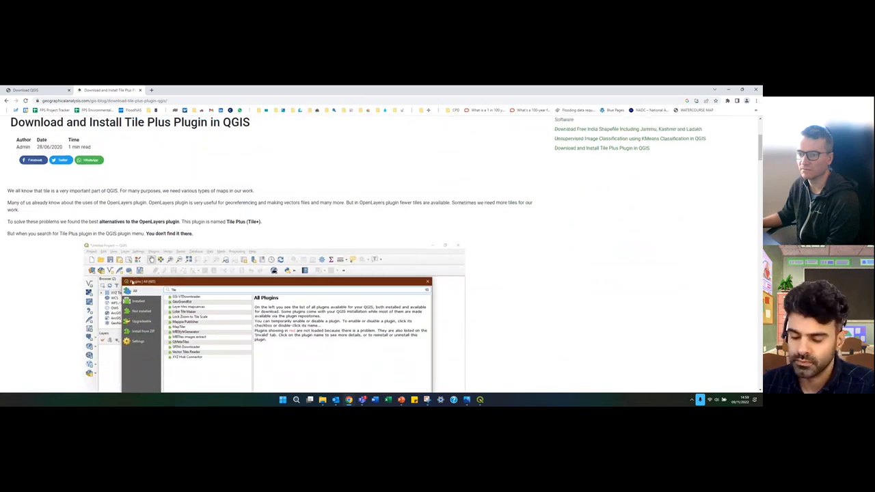
{"action": "scroll", "coordinate": [133, 276], "scroll_direction": "down", "scroll_amount": 2}
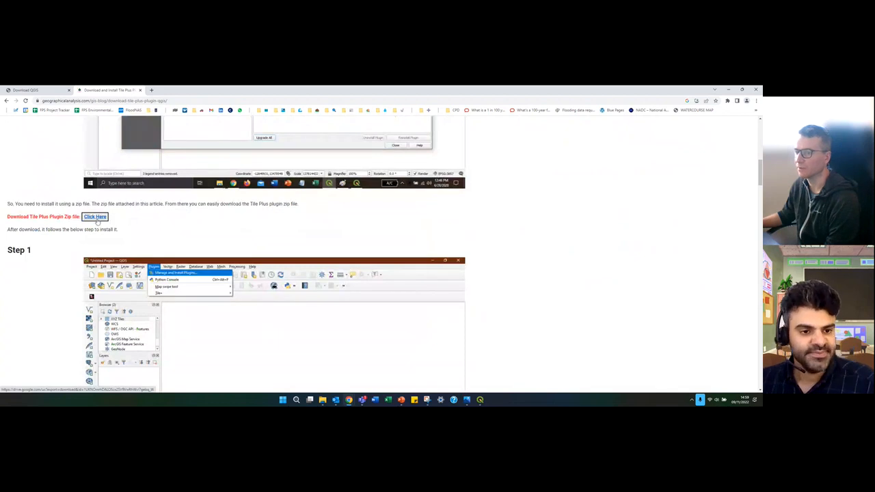
{"action": "left_click", "coordinate": [140, 90]}
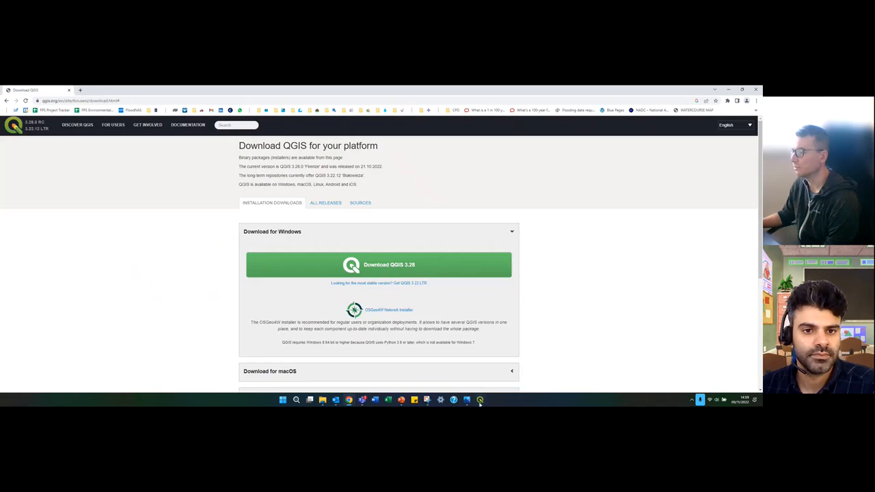
{"action": "key", "text": "alt+Tab"}
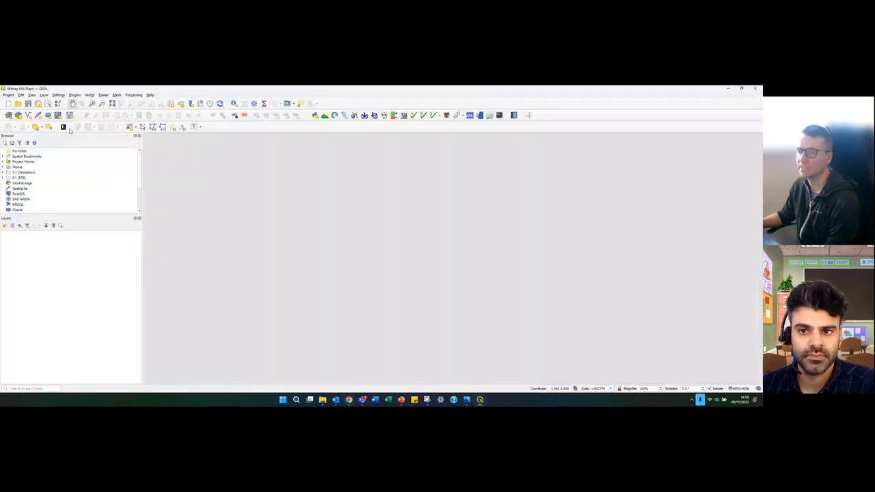
{"action": "left_click", "coordinate": [63, 127]}
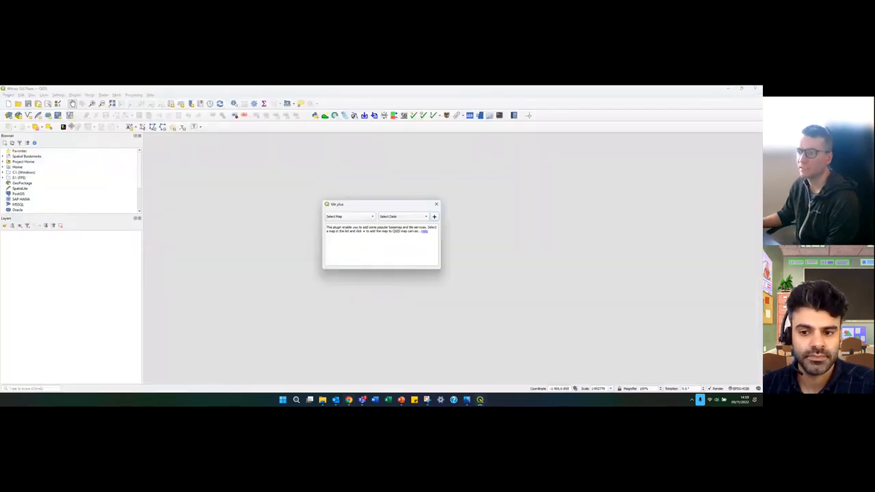
{"action": "left_click", "coordinate": [373, 215]}
{"action": "left_click", "coordinate": [373, 240]}
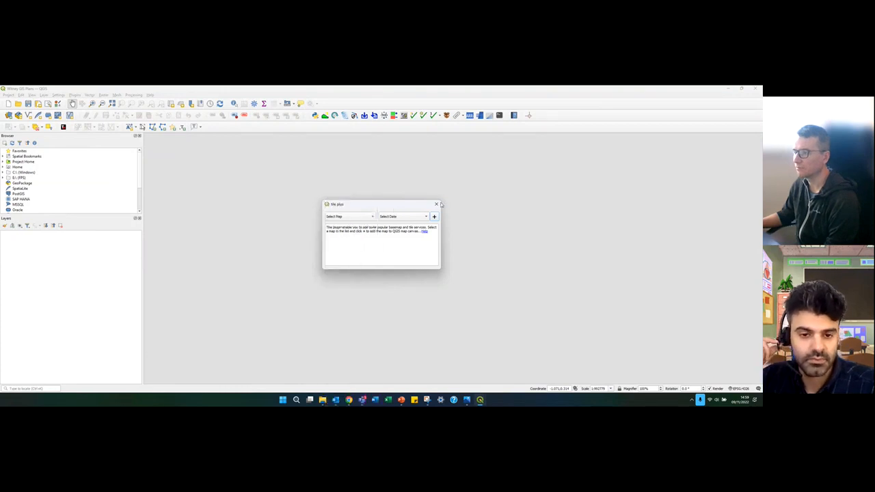
{"action": "left_click", "coordinate": [436, 203]}
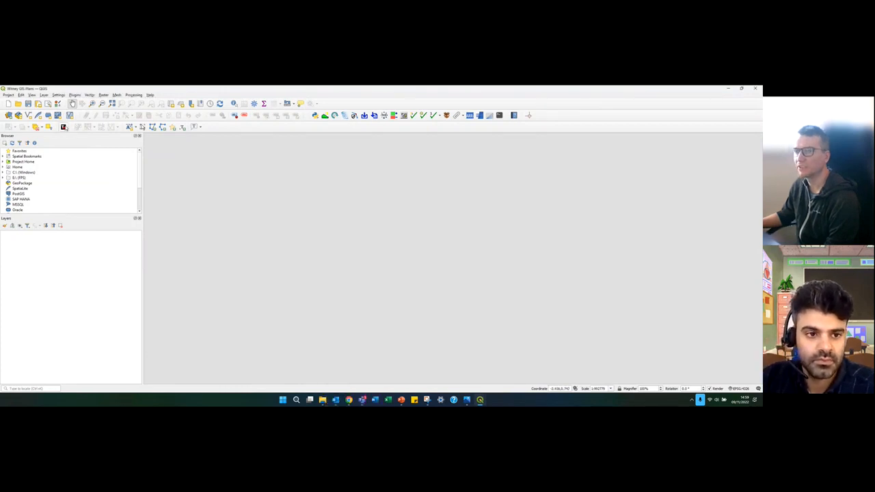
Step: Add the Open Street Map basemap to the project using the Tile+ plugin
{"action": "left_click", "coordinate": [64, 127]}
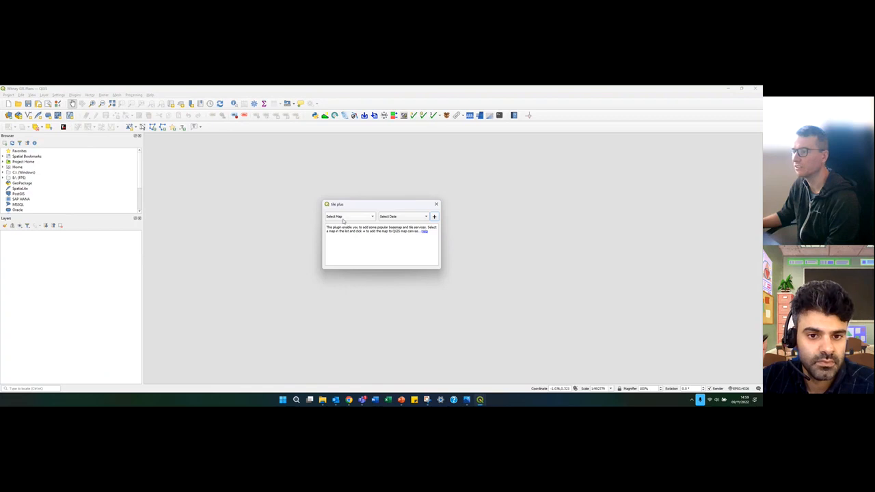
{"action": "left_click", "coordinate": [344, 220]}
{"action": "left_click", "coordinate": [391, 208]}
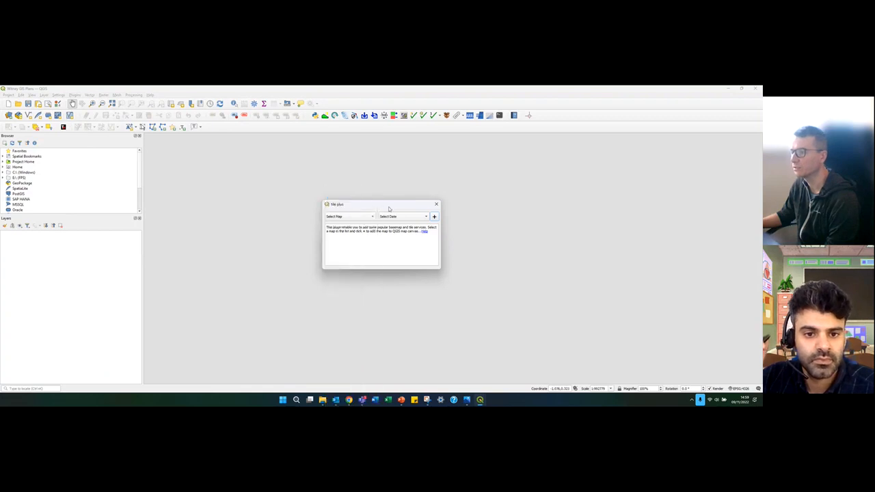
{"action": "left_click", "coordinate": [365, 218]}
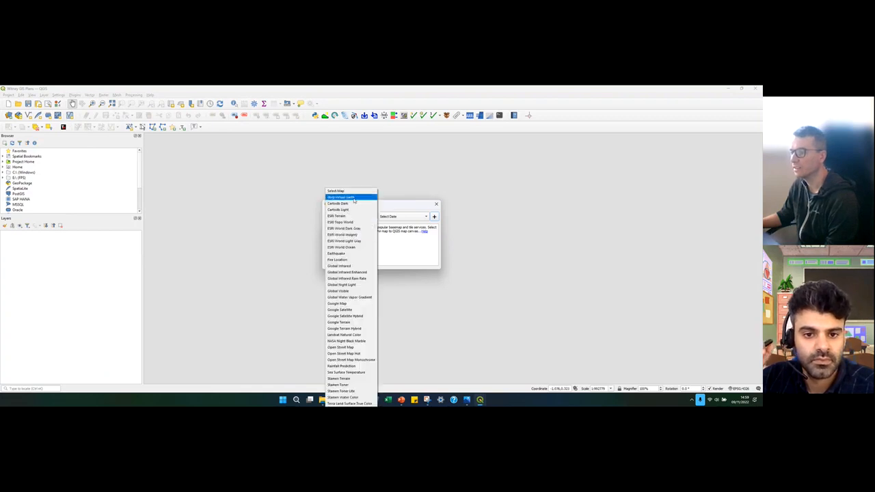
{"action": "left_click", "coordinate": [343, 347]}
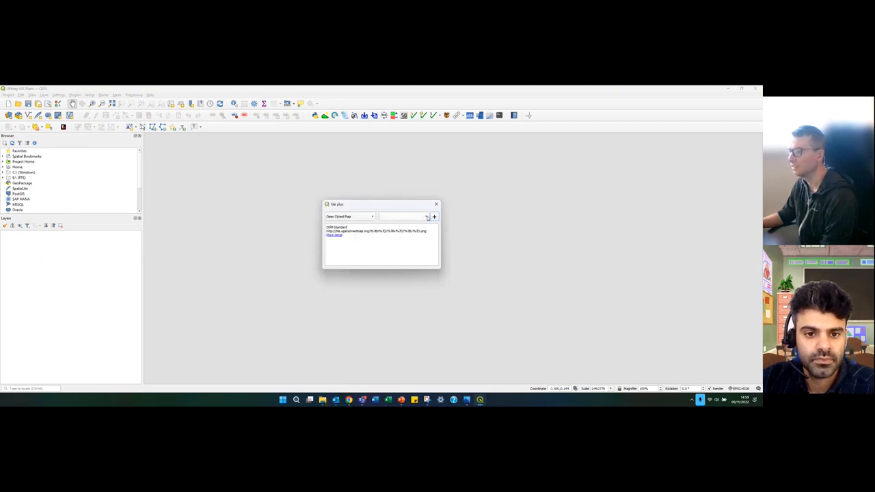
{"action": "left_click", "coordinate": [434, 216]}
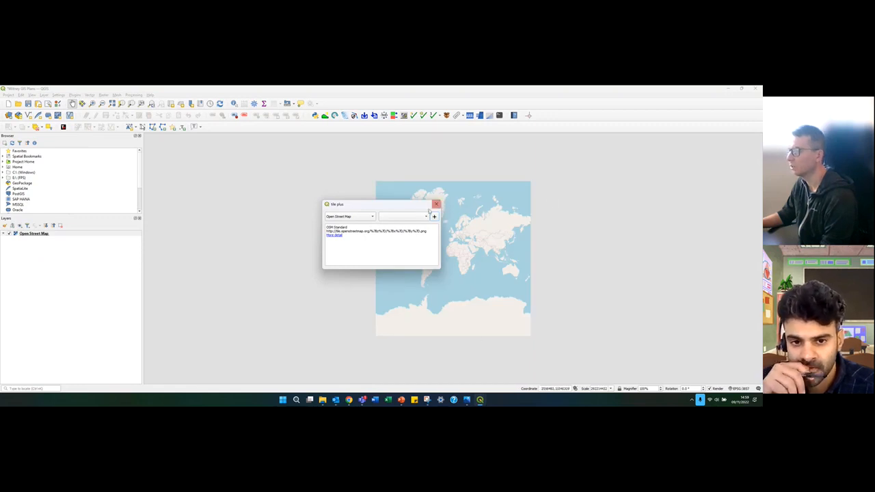
Step: Add the Google Satellite basemap with the Tile+ plugin and close its dialog
{"action": "left_click", "coordinate": [365, 219]}
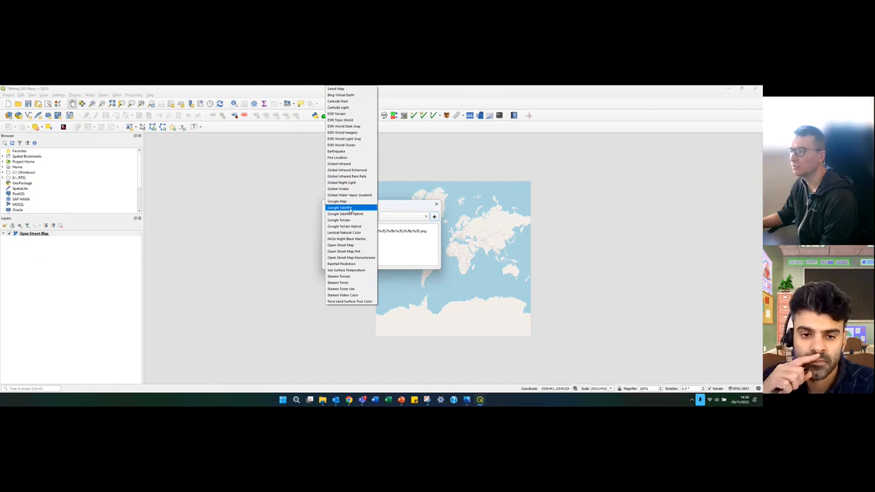
{"action": "left_click", "coordinate": [350, 208]}
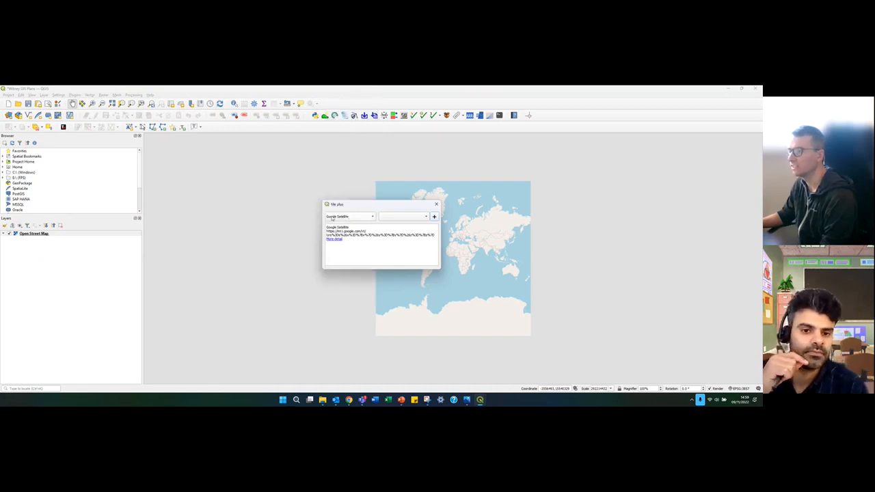
{"action": "left_click", "coordinate": [434, 217]}
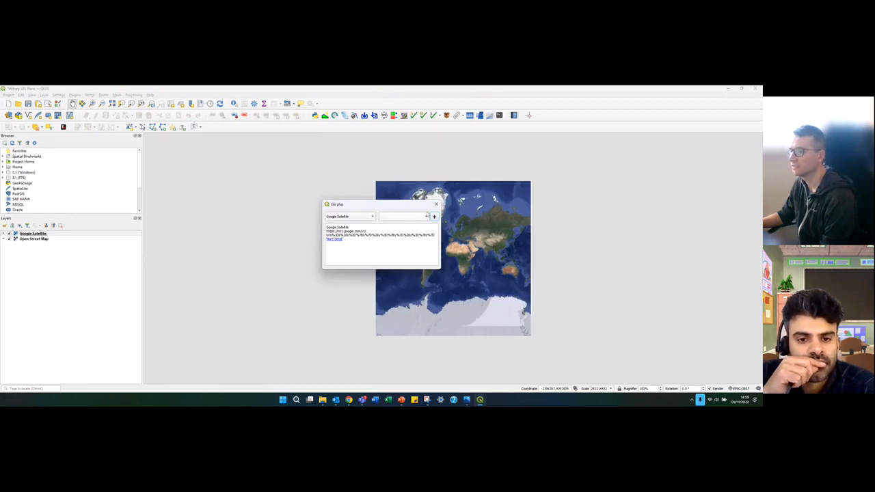
{"action": "left_click", "coordinate": [436, 204]}
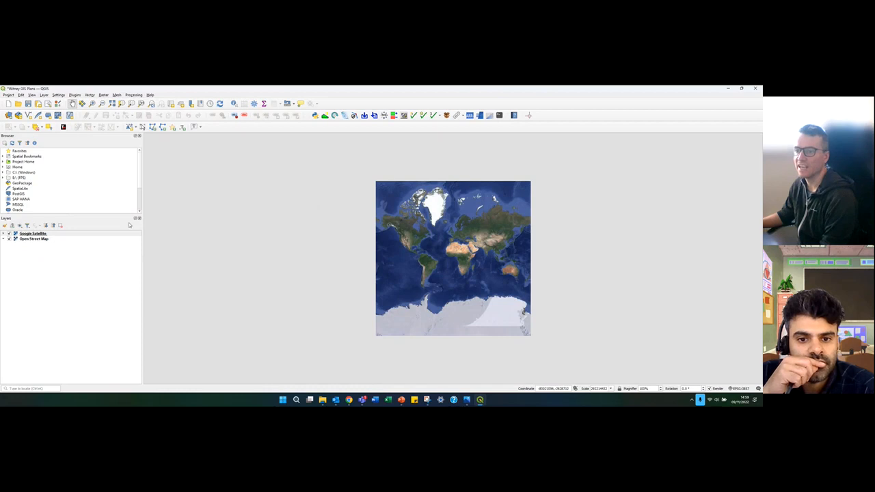
Step: Narrow the layer list and toggle both basemaps' visibility to compare them, leaving Google Satellite hidden and Open Street Map shown
{"action": "left_click_drag", "start_coordinate": [143, 228], "coordinate": [129, 236]}
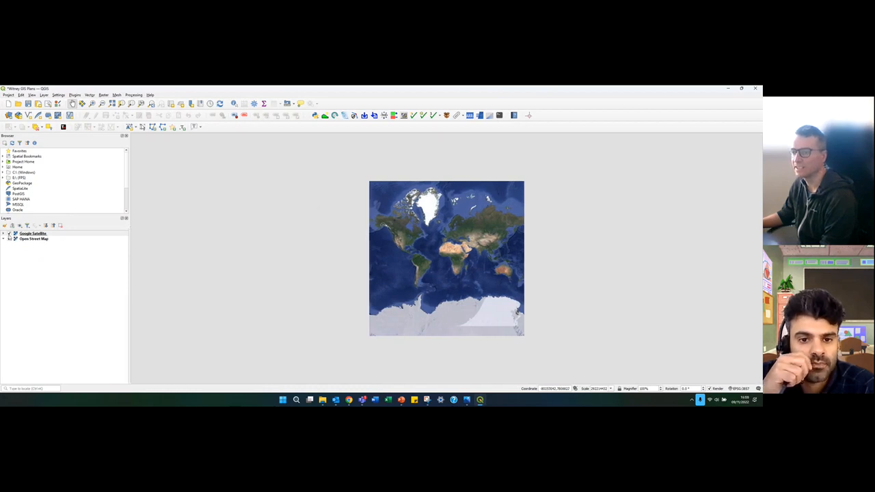
{"action": "left_click", "coordinate": [8, 235]}
{"action": "left_click", "coordinate": [9, 234]}
{"action": "left_click", "coordinate": [8, 234]}
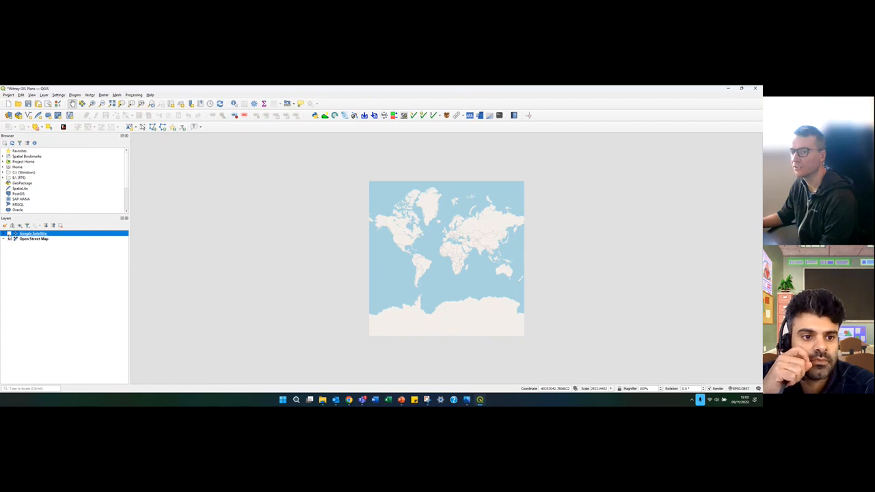
{"action": "left_click", "coordinate": [9, 235]}
{"action": "left_click", "coordinate": [9, 238]}
{"action": "left_click", "coordinate": [9, 239]}
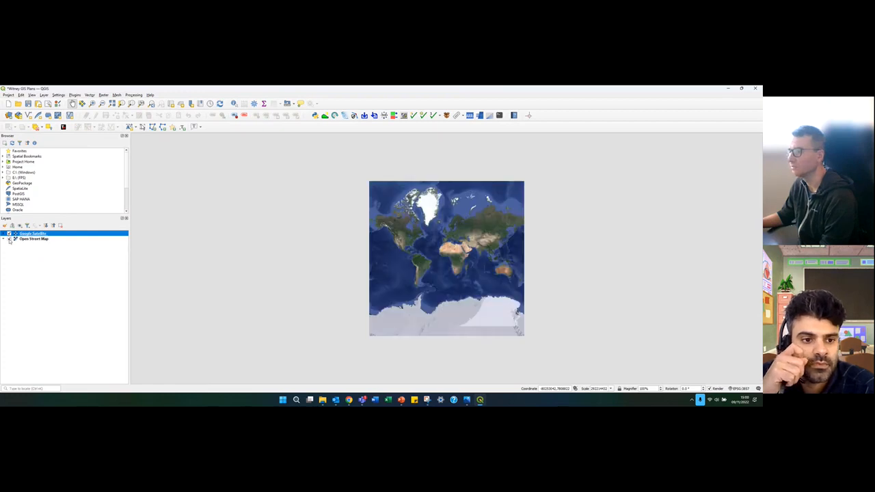
{"action": "left_click", "coordinate": [9, 238]}
{"action": "left_click", "coordinate": [8, 238]}
{"action": "left_click", "coordinate": [9, 235]}
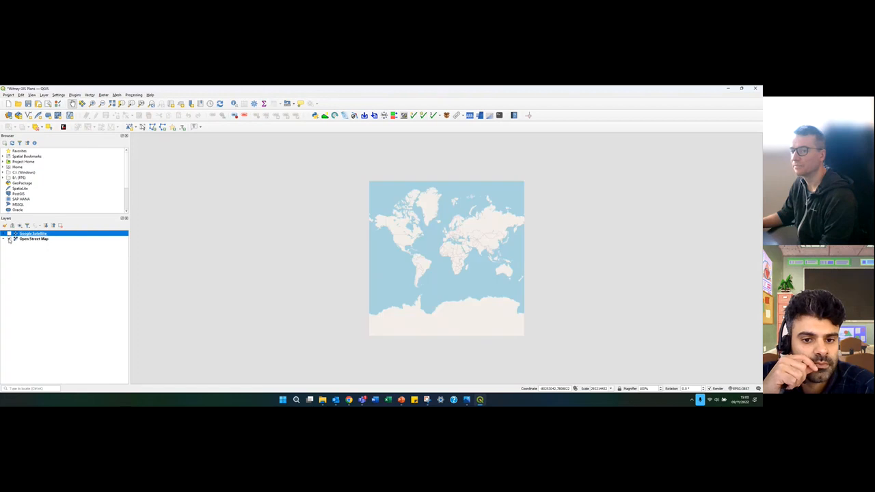
{"action": "left_click", "coordinate": [8, 238]}
{"action": "left_click", "coordinate": [9, 238]}
{"action": "left_click", "coordinate": [9, 235]}
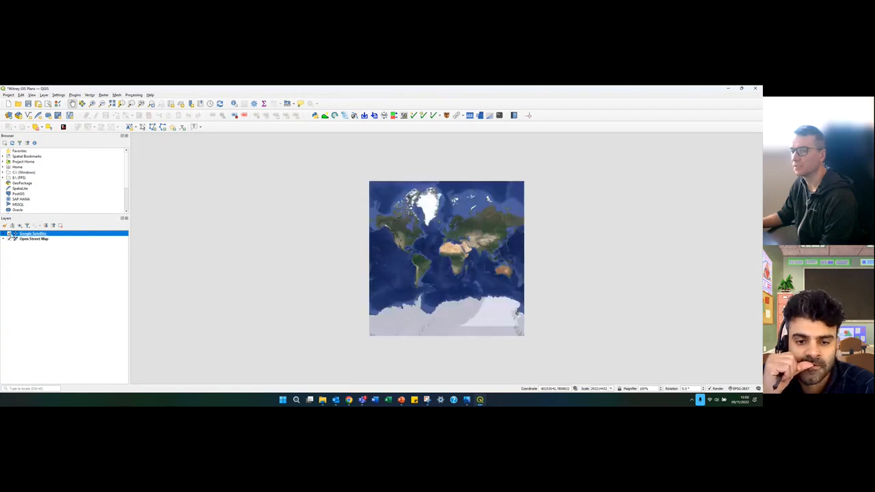
{"action": "left_click", "coordinate": [9, 235]}
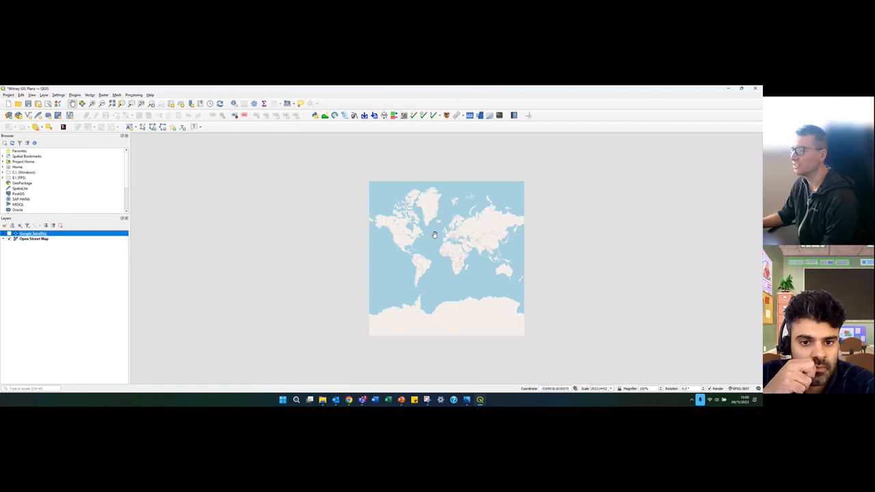
Step: Zoom the map in on the town of Witney, west of Oxford
{"action": "scroll", "coordinate": [437, 235], "scroll_direction": "up", "scroll_amount": 1}
{"action": "scroll", "coordinate": [445, 234], "scroll_direction": "up", "scroll_amount": 3}
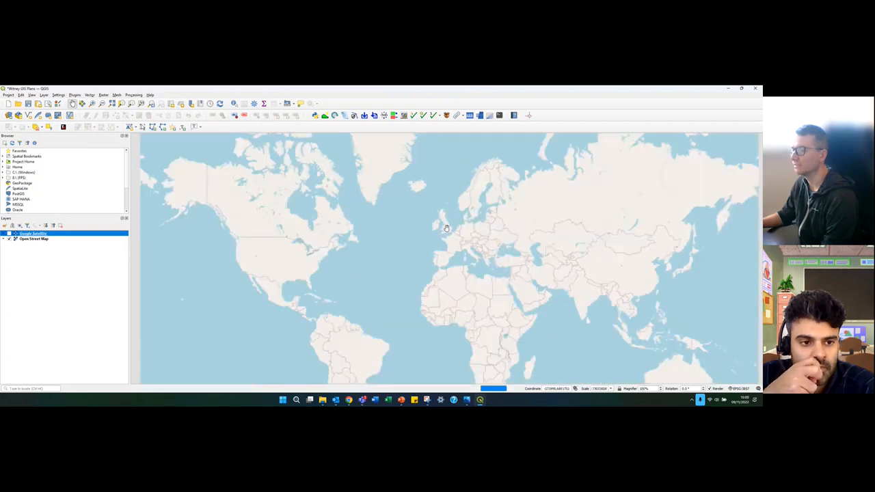
{"action": "scroll", "coordinate": [445, 228], "scroll_direction": "up", "scroll_amount": 4}
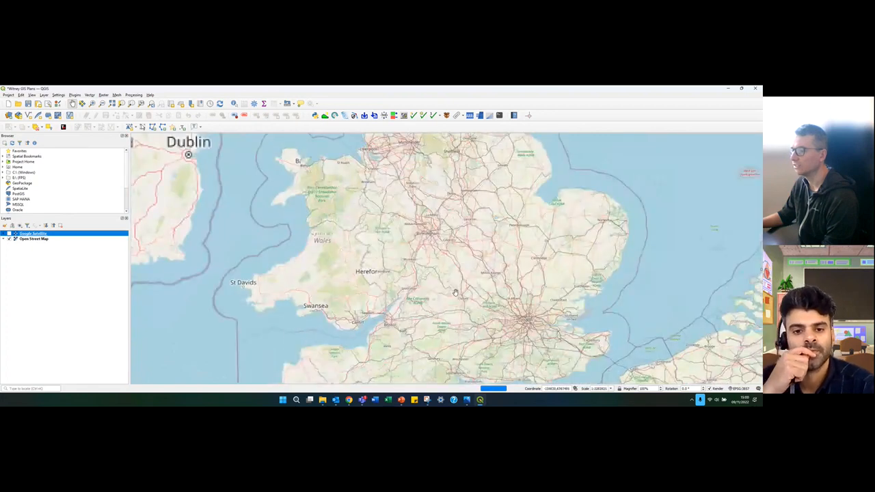
{"action": "scroll", "coordinate": [455, 285], "scroll_direction": "up", "scroll_amount": 1}
{"action": "scroll", "coordinate": [453, 299], "scroll_direction": "up", "scroll_amount": 1}
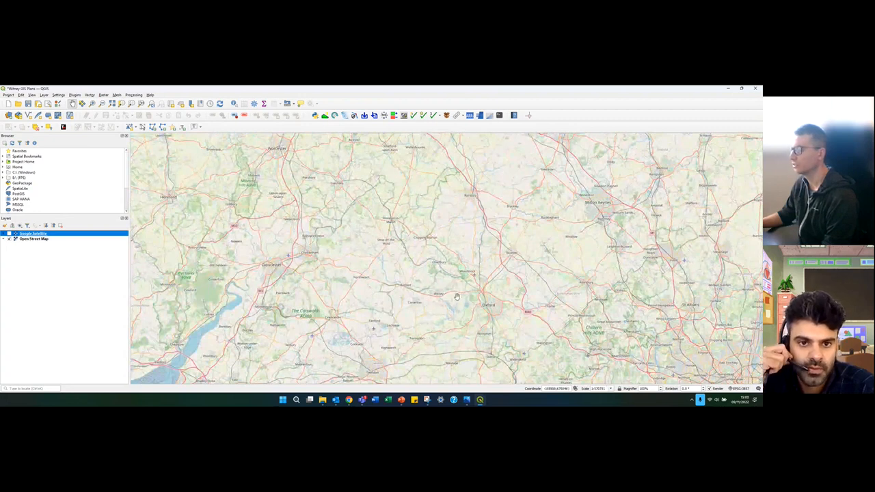
{"action": "scroll", "coordinate": [441, 295], "scroll_direction": "up", "scroll_amount": 3}
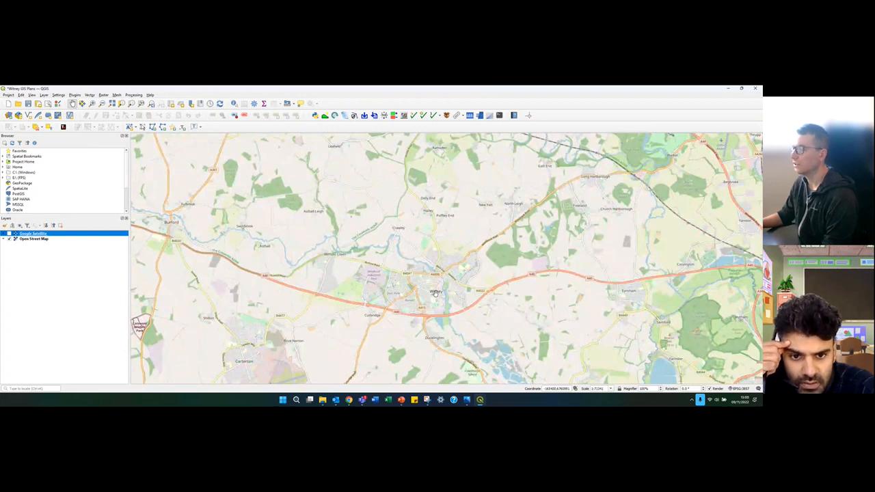
{"action": "scroll", "coordinate": [435, 293], "scroll_direction": "up", "scroll_amount": 1}
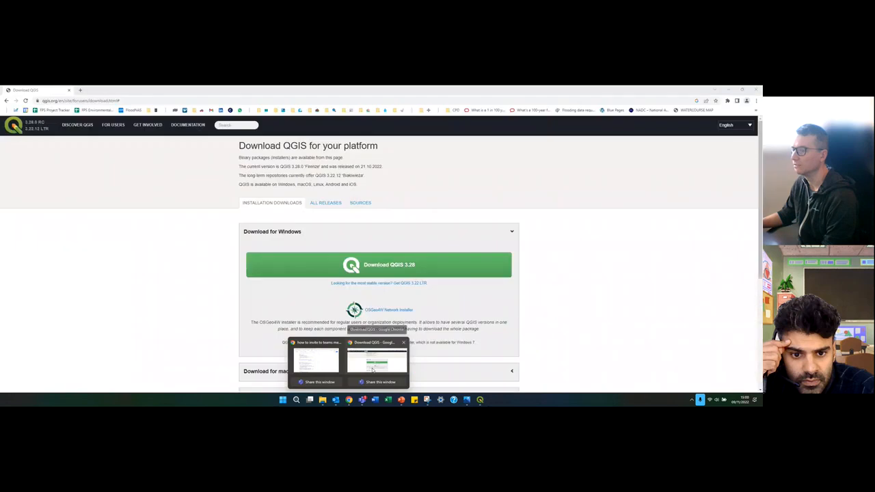
Step: Switch to Chrome, search the web for "witney oxfordshire" in a new tab, and open Witney in Google Maps
{"action": "left_click", "coordinate": [376, 355]}
{"action": "left_click", "coordinate": [80, 90]}
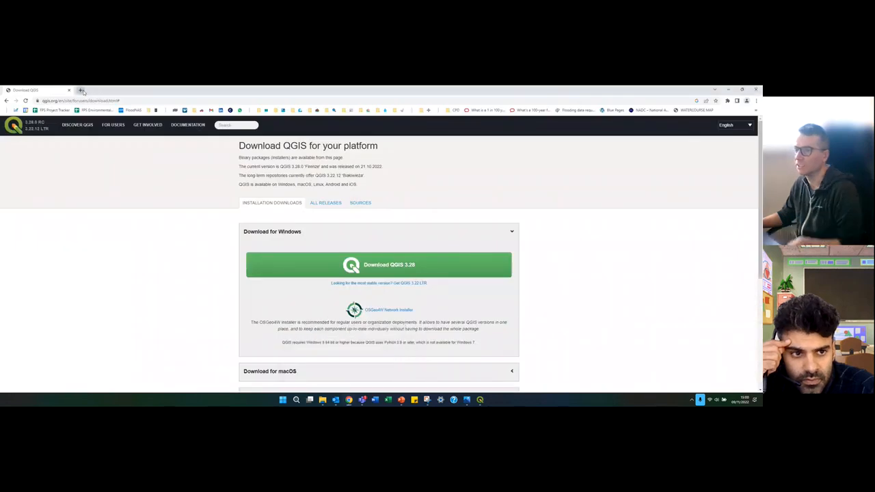
{"action": "type", "text": "witney "}
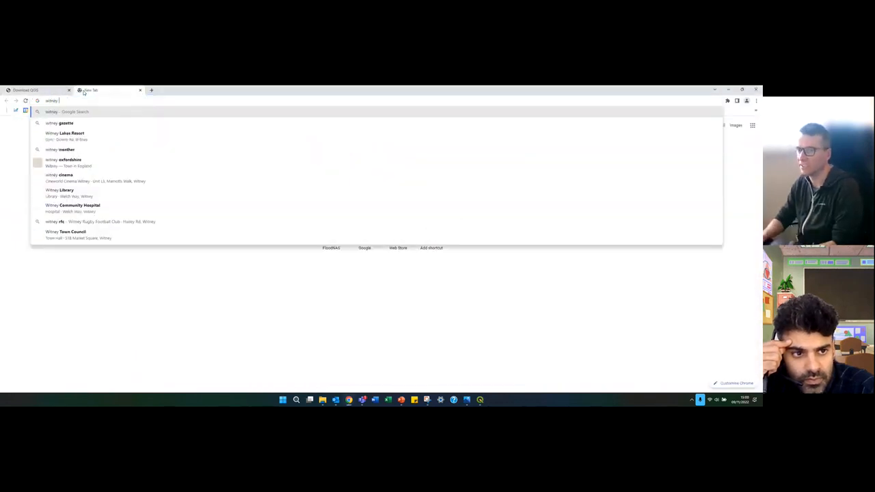
{"action": "type", "text": "oxfordshire"}
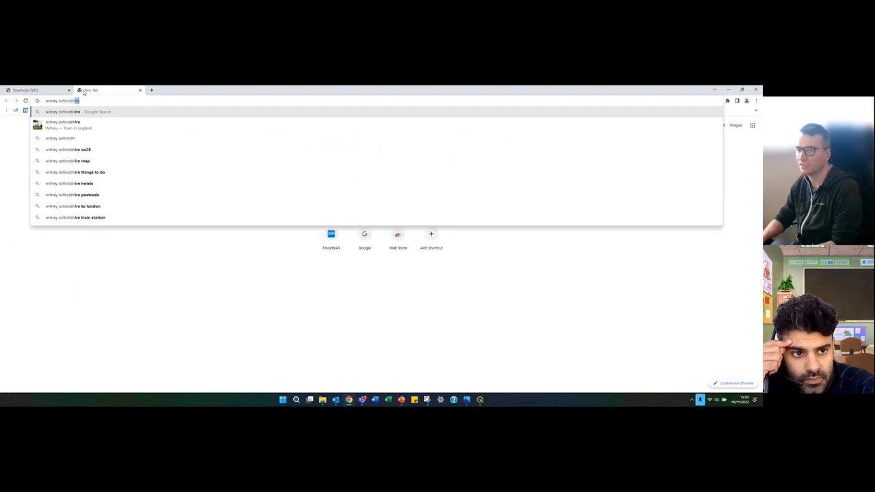
{"action": "key", "text": "Return"}
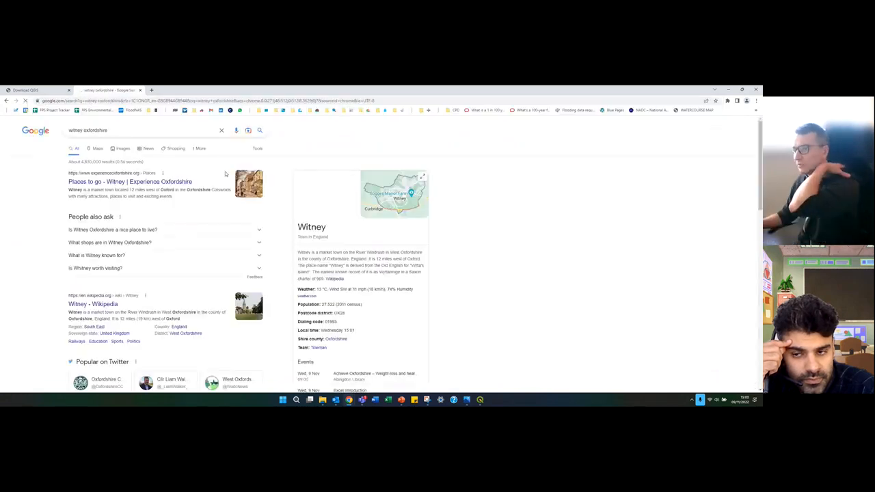
{"action": "left_click", "coordinate": [369, 178]}
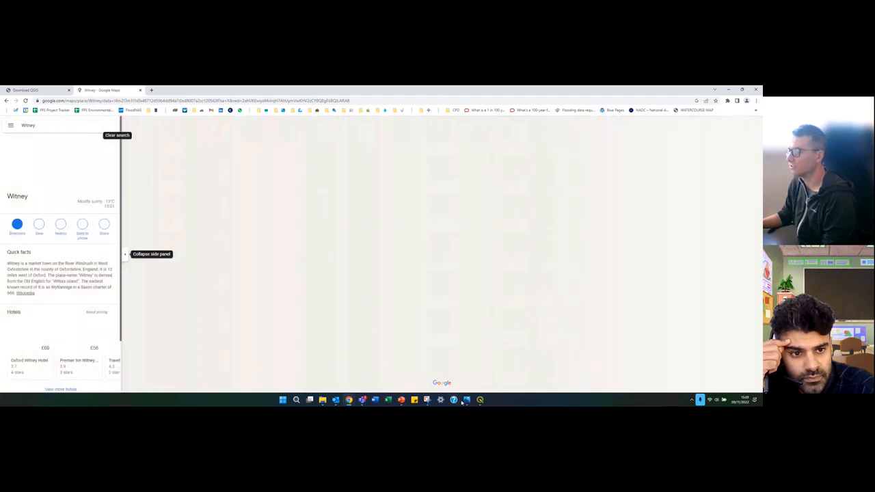
{"action": "mouse_move", "coordinate": [480, 399]}
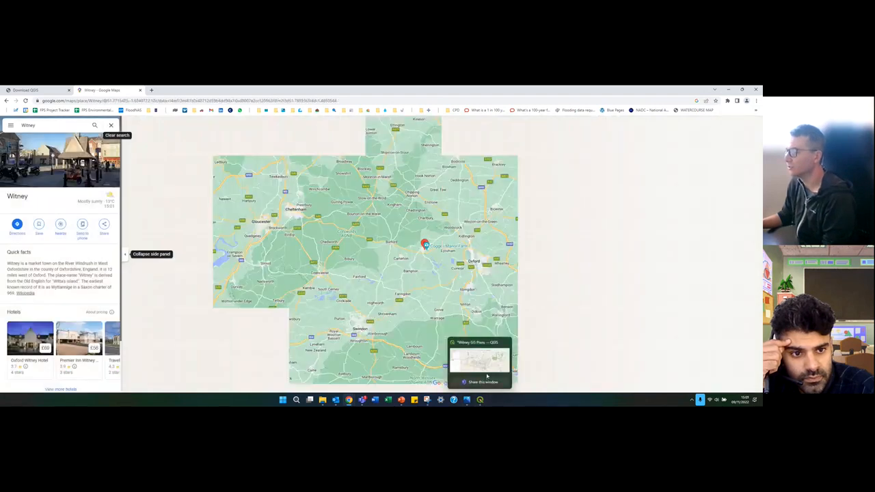
Step: Compare the Witney map in QGIS with Google Maps in Chrome, examining the town's regional position and its street layout
{"action": "mouse_move", "coordinate": [486, 376]}
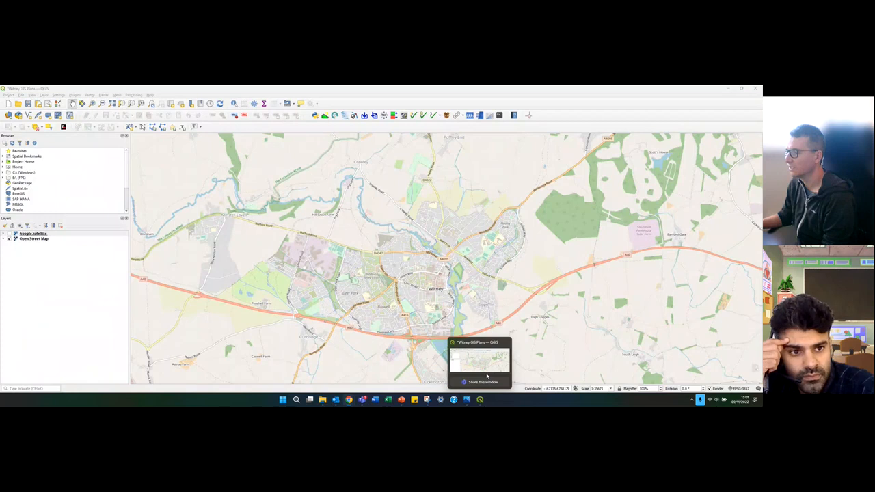
{"action": "left_click", "coordinate": [486, 376]}
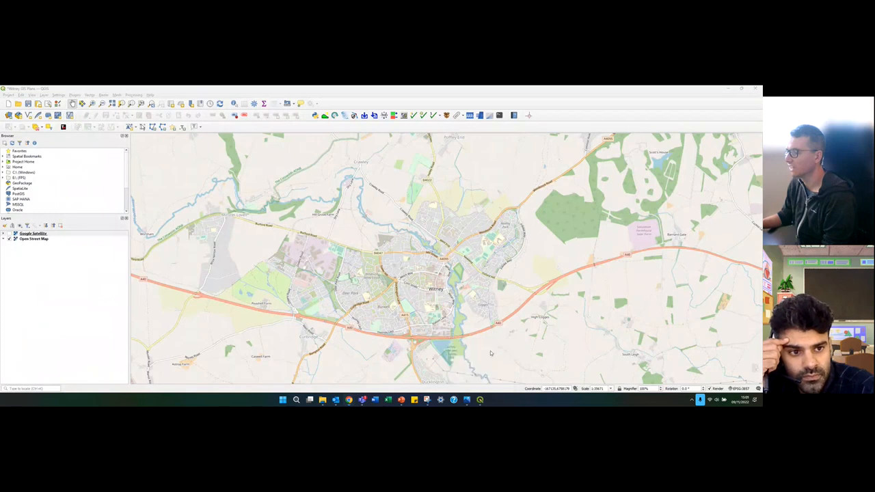
{"action": "left_click", "coordinate": [480, 400]}
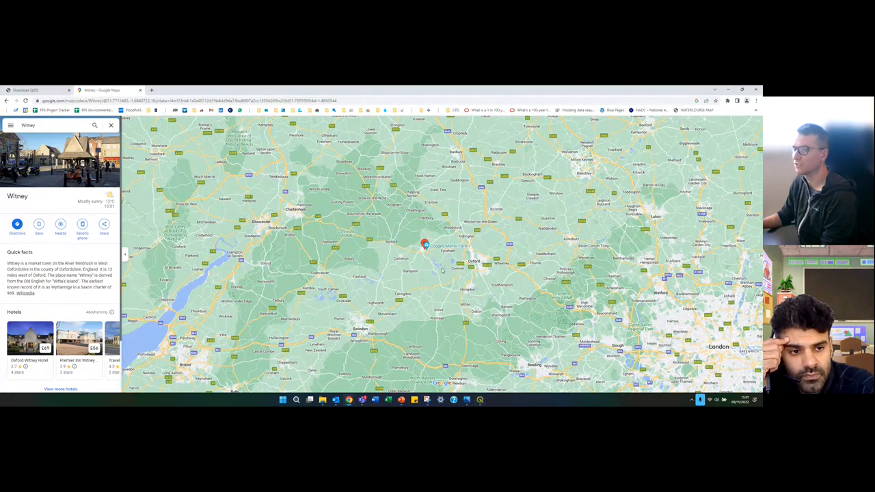
{"action": "scroll", "coordinate": [442, 271], "scroll_direction": "down", "scroll_amount": 3}
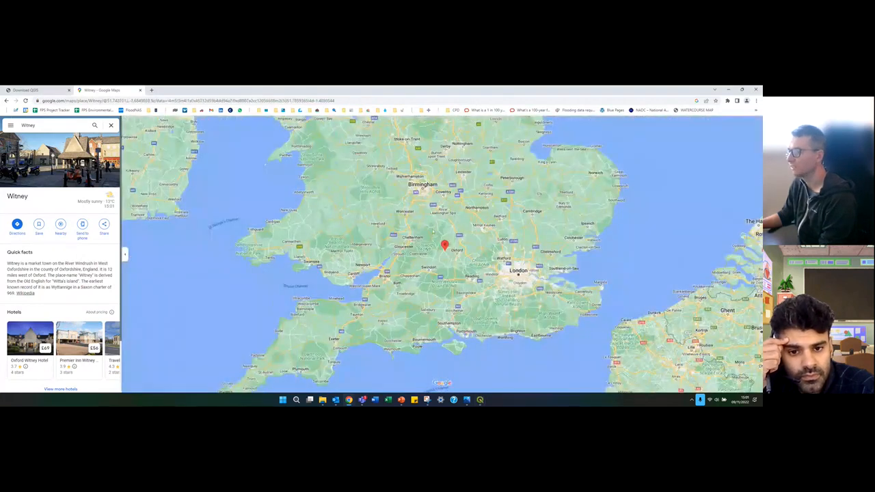
{"action": "scroll", "coordinate": [445, 254], "scroll_direction": "up", "scroll_amount": 2}
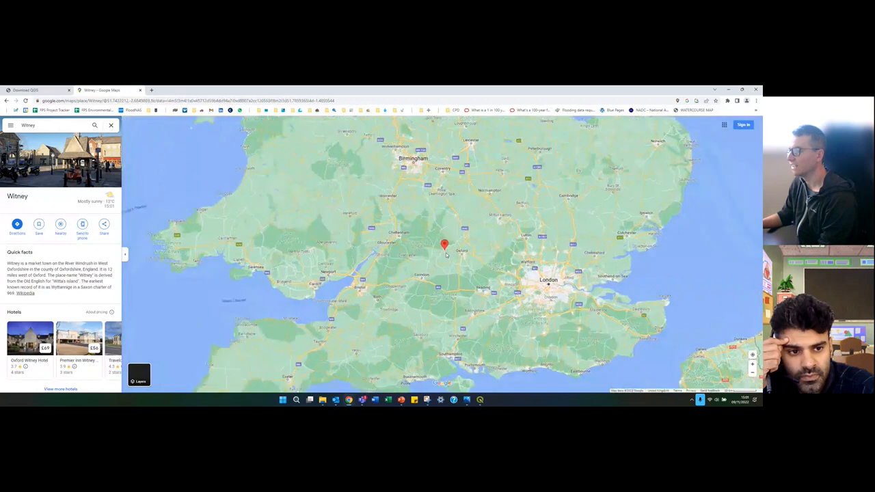
{"action": "scroll", "coordinate": [446, 255], "scroll_direction": "up", "scroll_amount": 1}
{"action": "scroll", "coordinate": [445, 253], "scroll_direction": "up", "scroll_amount": 5}
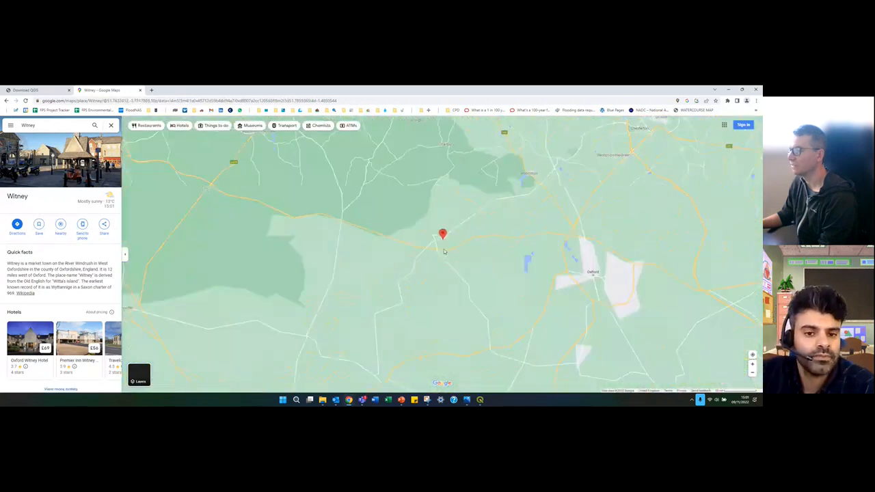
{"action": "scroll", "coordinate": [443, 240], "scroll_direction": "up", "scroll_amount": 1}
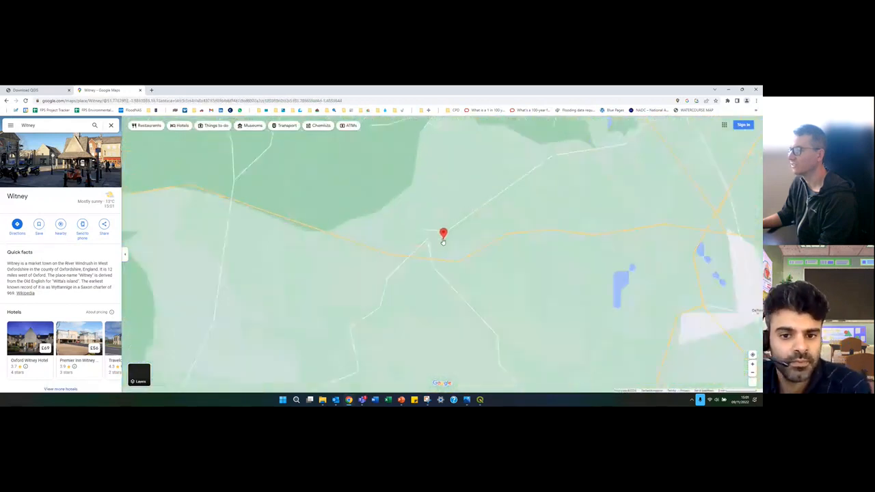
{"action": "scroll", "coordinate": [438, 247], "scroll_direction": "down", "scroll_amount": 3}
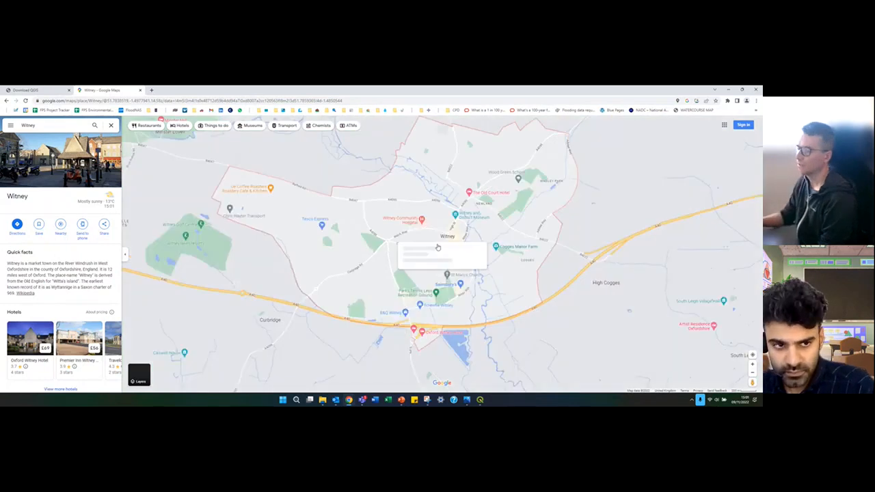
{"action": "scroll", "coordinate": [464, 229], "scroll_direction": "up", "scroll_amount": 1}
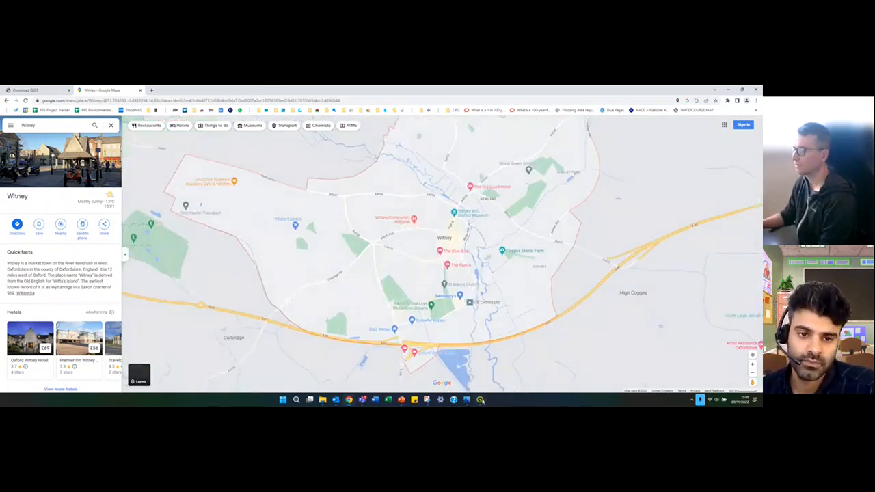
Step: Switch to QGIS, show the Google Satellite layer and zoom in on the riverside road junction in central Witney
{"action": "left_click", "coordinate": [480, 400]}
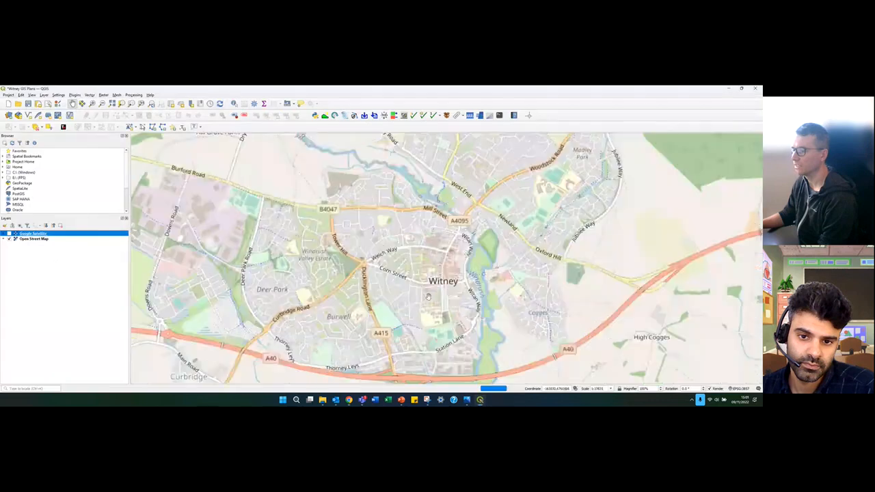
{"action": "scroll", "coordinate": [466, 205], "scroll_direction": "up", "scroll_amount": 2}
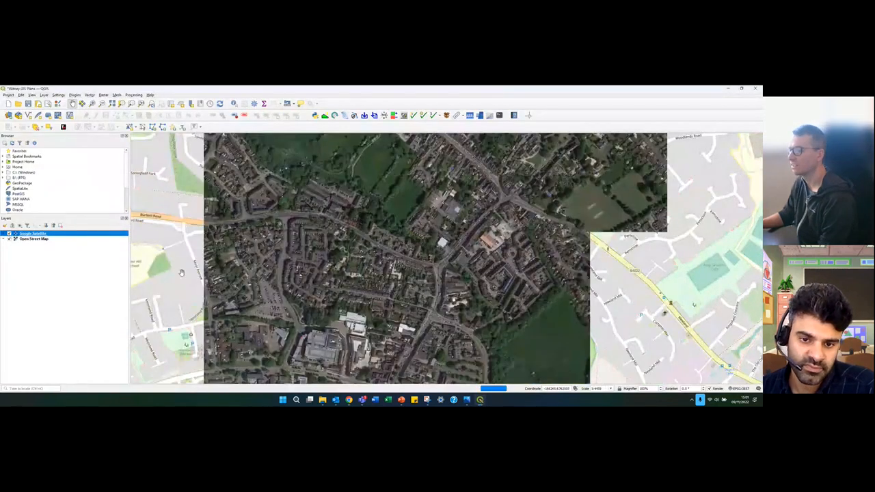
{"action": "scroll", "coordinate": [449, 237], "scroll_direction": "up", "scroll_amount": 1}
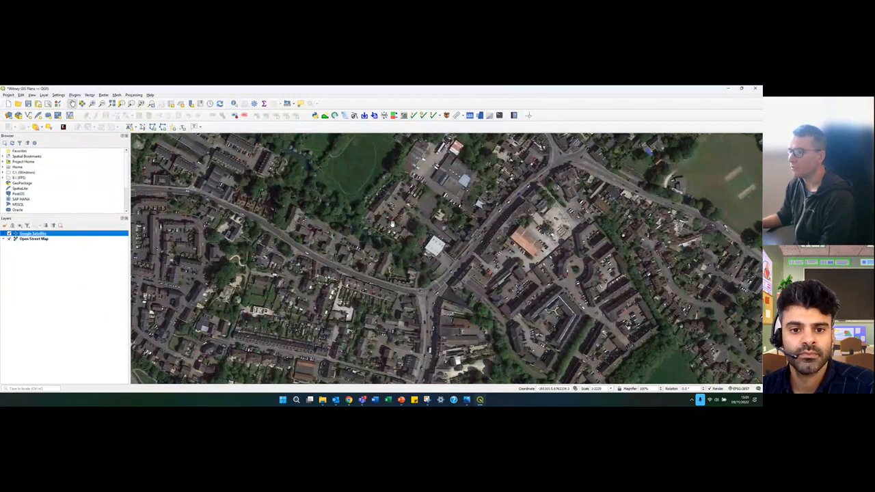
{"action": "left_click_drag", "start_coordinate": [474, 295], "coordinate": [455, 283]}
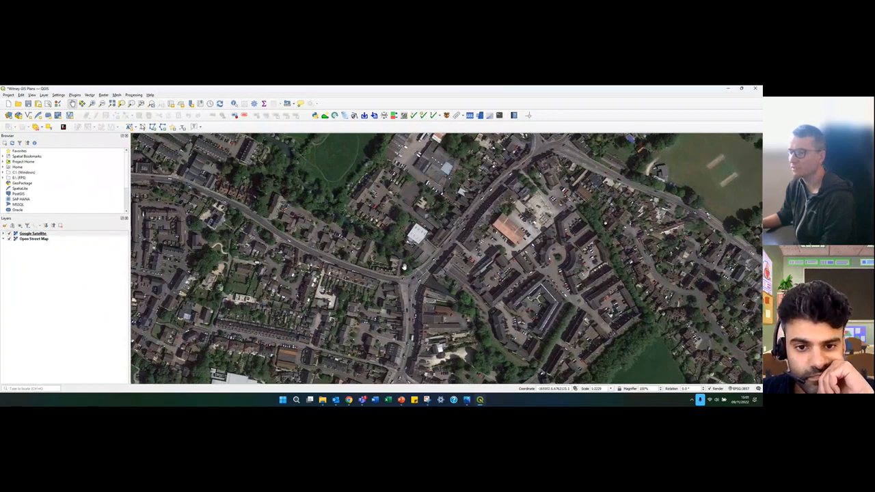
{"action": "scroll", "coordinate": [404, 267], "scroll_direction": "up", "scroll_amount": 1}
{"action": "left_click_drag", "start_coordinate": [375, 256], "coordinate": [371, 277]}
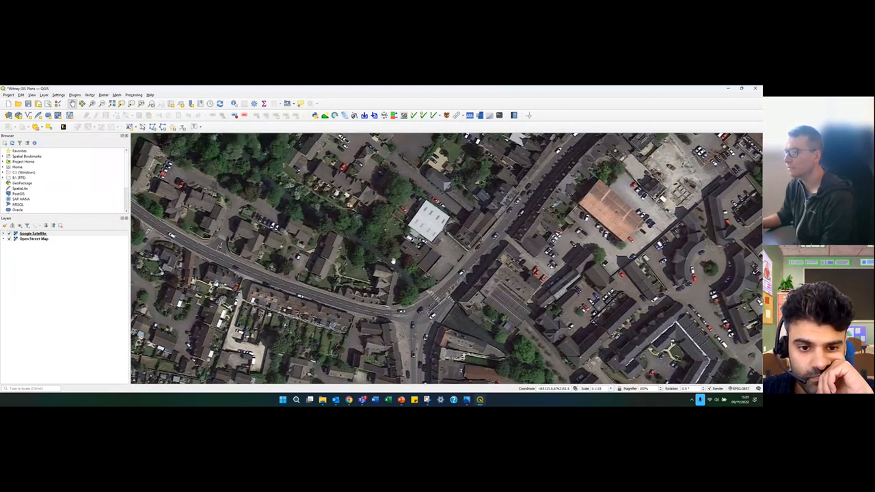
{"action": "left_click_drag", "start_coordinate": [393, 260], "coordinate": [391, 274]}
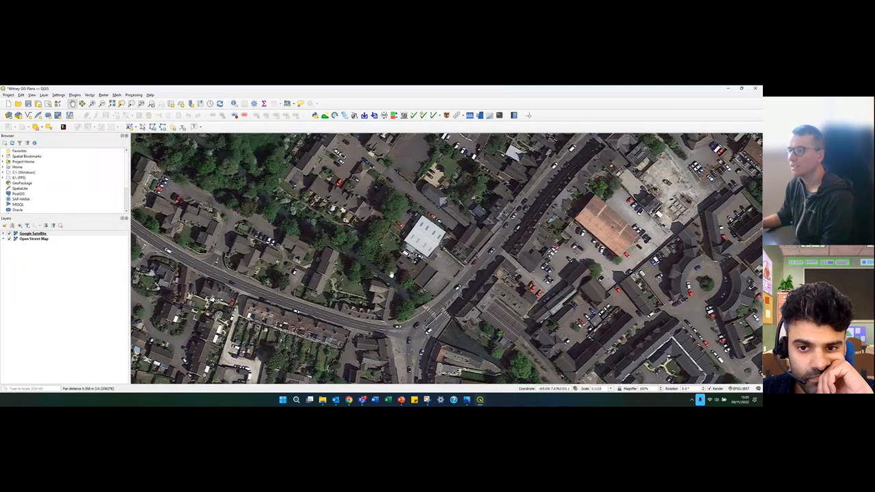
{"action": "mouse_move", "coordinate": [372, 261]}
{"action": "left_mouse_down"}
{"action": "mouse_move", "coordinate": [390, 279]}
{"action": "mouse_move", "coordinate": [374, 271]}
{"action": "left_mouse_up"}
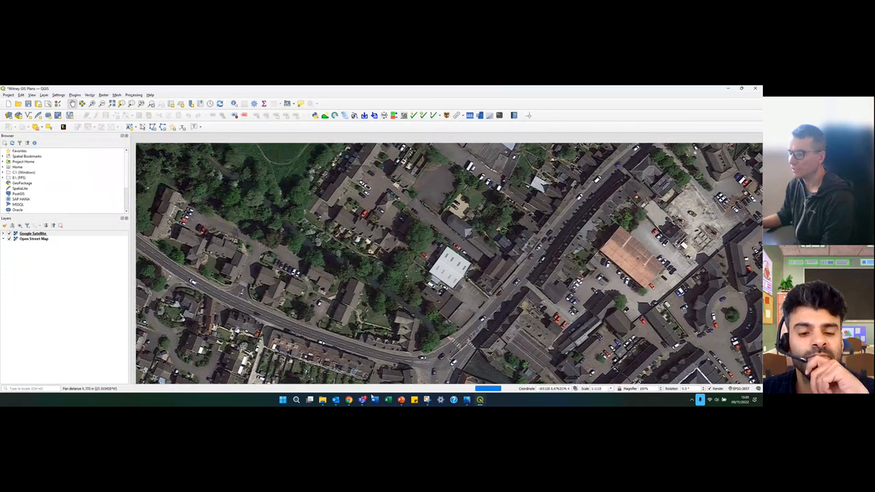
Step: Switch to Google Maps in Chrome, zoom in on the River Windrush at Bridge St and open the Halfords Autocentre Witney details
{"action": "left_click", "coordinate": [351, 400]}
{"action": "left_click", "coordinate": [367, 375]}
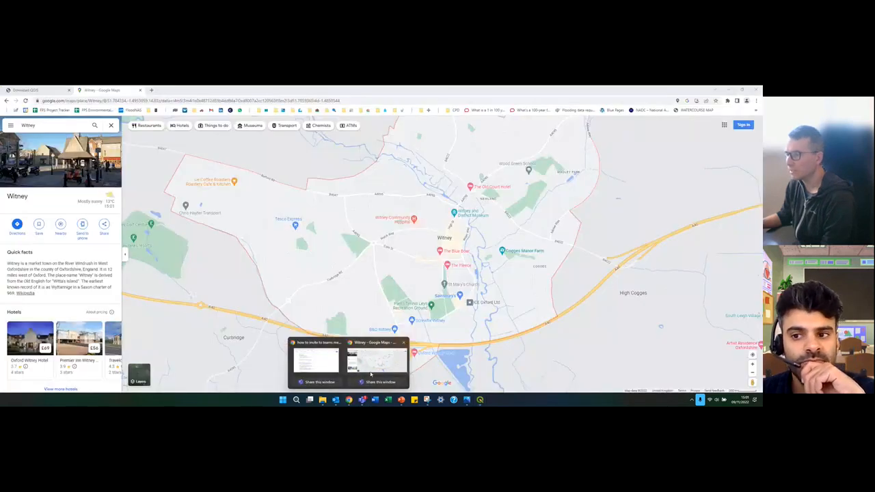
{"action": "scroll", "coordinate": [453, 195], "scroll_direction": "up", "scroll_amount": 1}
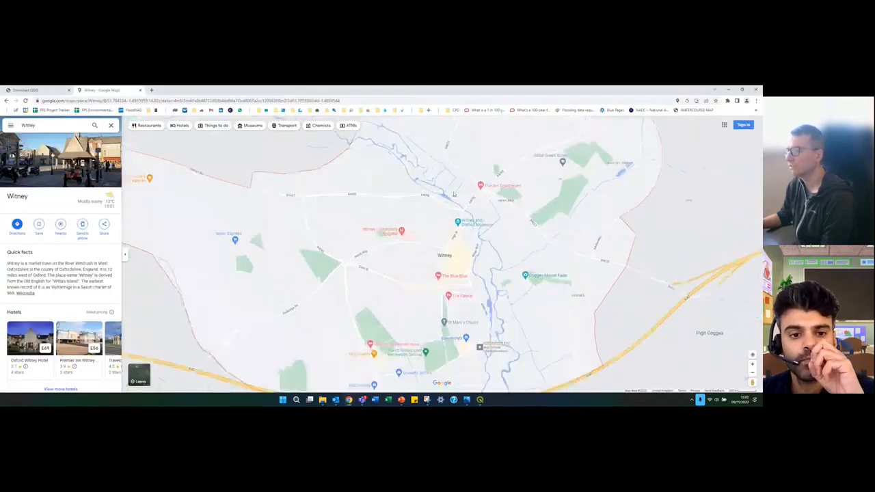
{"action": "scroll", "coordinate": [453, 195], "scroll_direction": "up", "scroll_amount": 3}
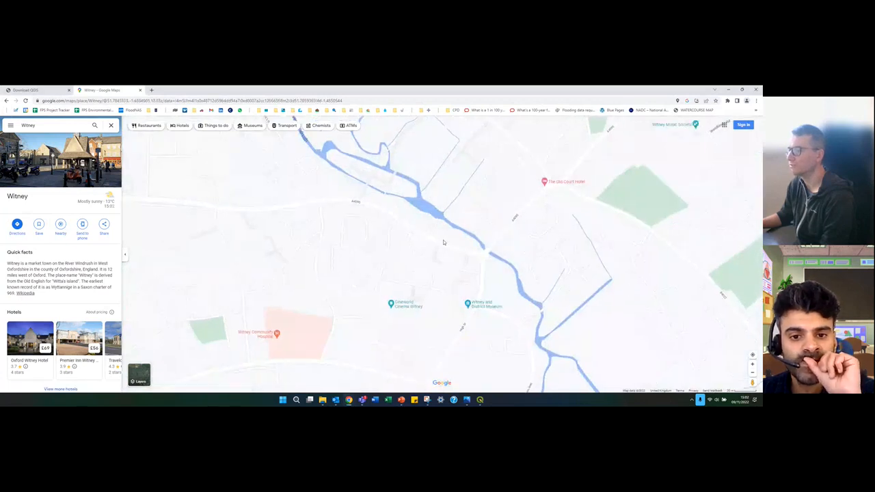
{"action": "scroll", "coordinate": [464, 213], "scroll_direction": "up", "scroll_amount": 1}
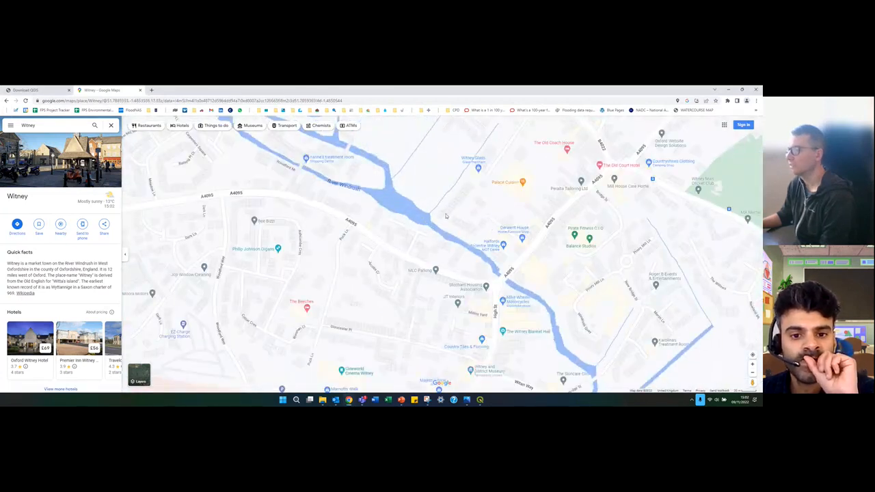
{"action": "scroll", "coordinate": [450, 221], "scroll_direction": "up", "scroll_amount": 1}
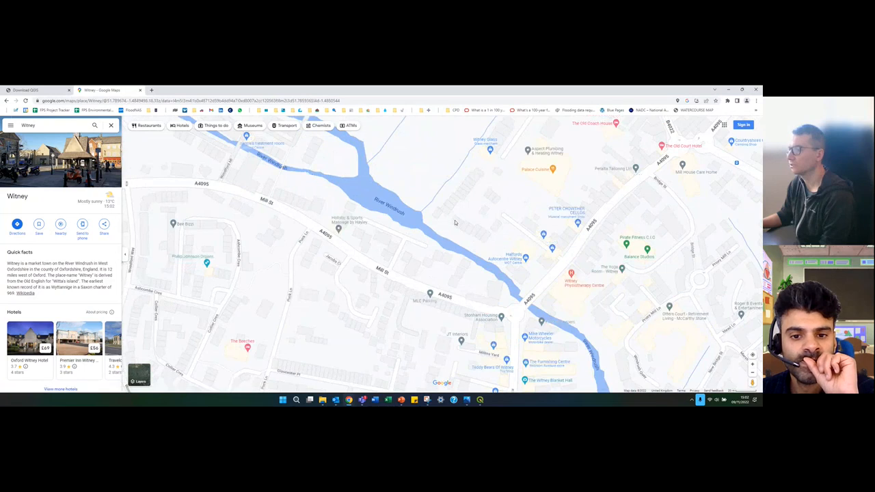
{"action": "scroll", "coordinate": [453, 221], "scroll_direction": "up", "scroll_amount": 1}
{"action": "left_click", "coordinate": [454, 221]}
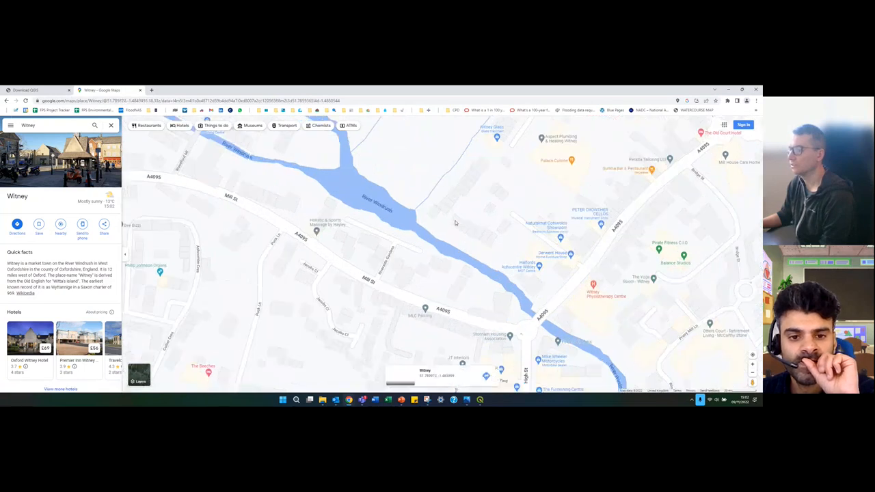
{"action": "left_click_drag", "start_coordinate": [504, 253], "coordinate": [474, 238]}
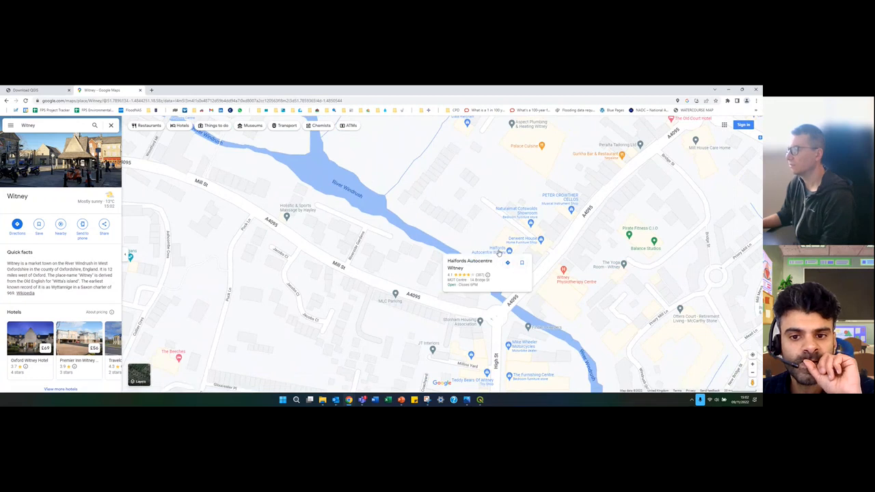
{"action": "left_click", "coordinate": [499, 252]}
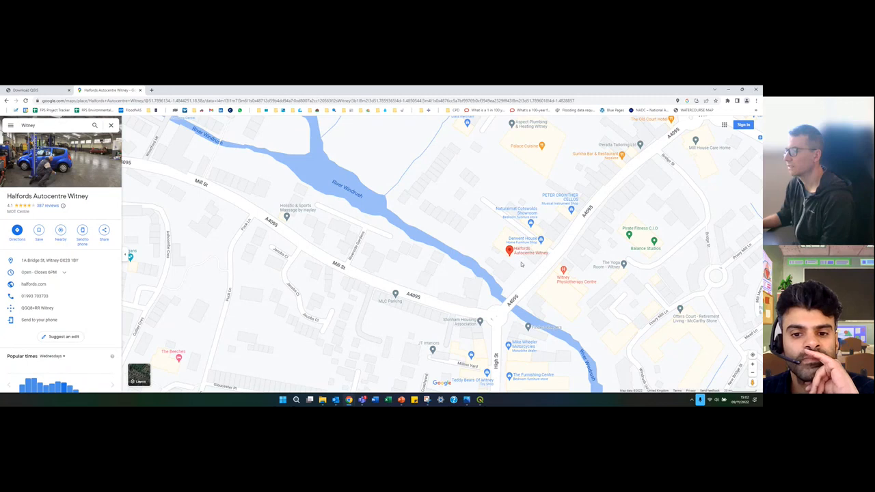
{"action": "left_click_drag", "start_coordinate": [521, 260], "coordinate": [502, 259]}
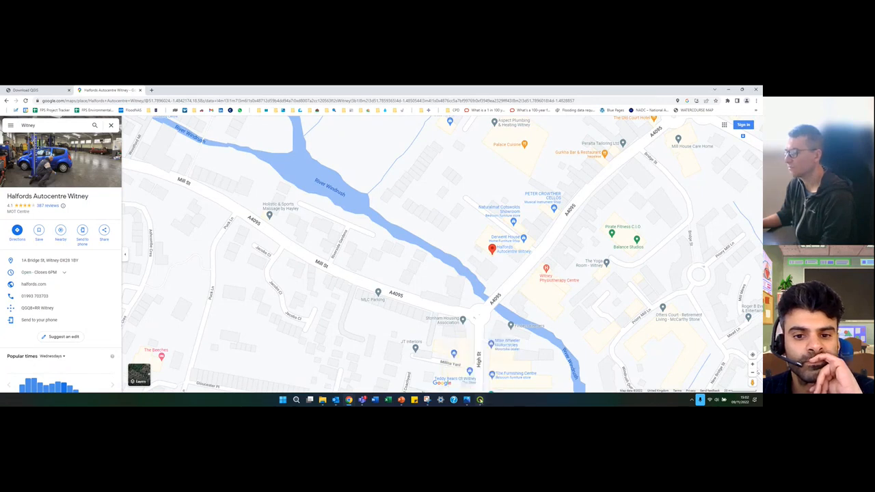
Step: Switch to QGIS to examine the Halfords Autocentre site on the satellite imagery and return to Google Maps in Chrome
{"action": "left_click", "coordinate": [480, 399]}
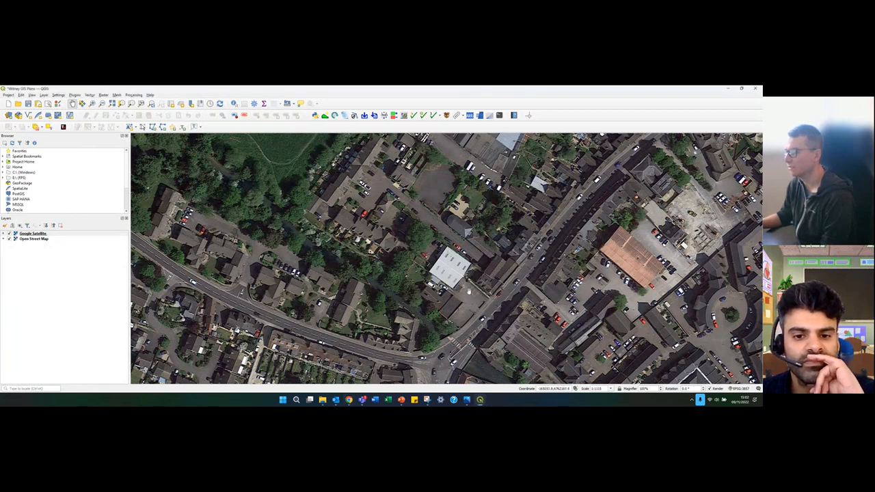
{"action": "left_click_drag", "start_coordinate": [465, 309], "coordinate": [455, 292]}
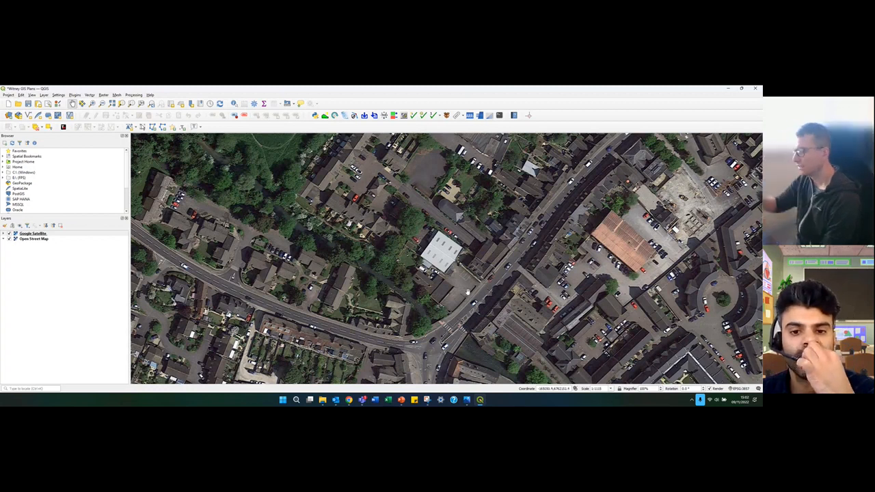
{"action": "left_click", "coordinate": [351, 402]}
{"action": "left_click", "coordinate": [383, 359]}
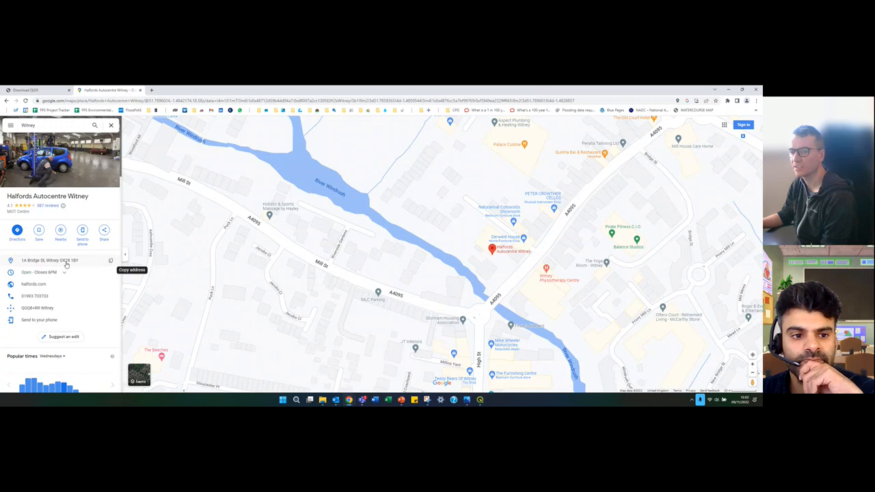
Step: Open the bookmarked GOV.UK long term flood risk service in a new browser tab
{"action": "left_click", "coordinate": [151, 90]}
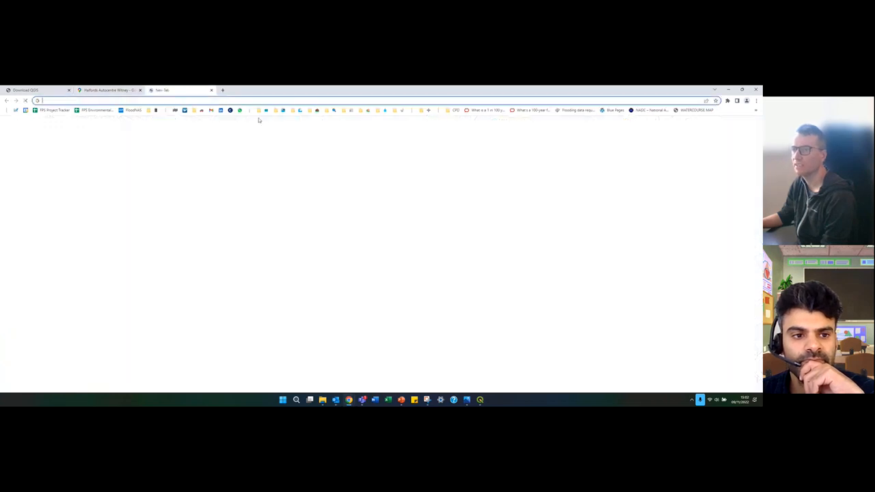
{"action": "left_click", "coordinate": [266, 110]}
{"action": "left_click", "coordinate": [299, 110]}
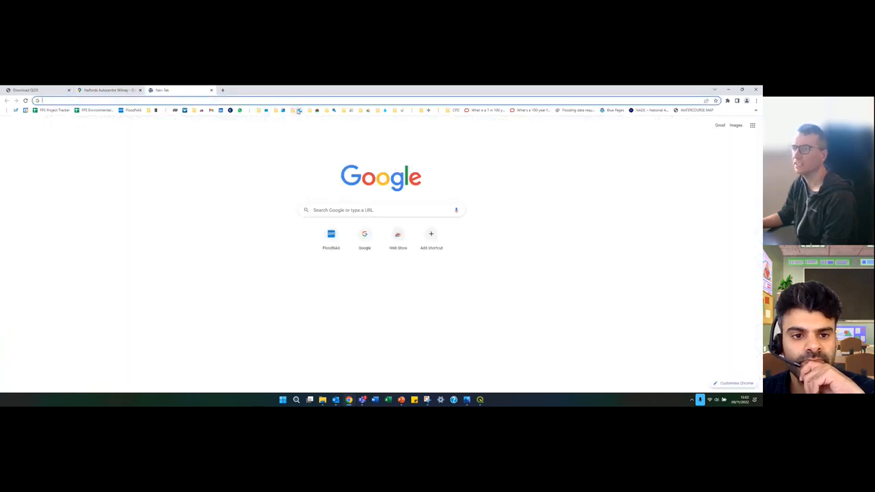
{"action": "left_click", "coordinate": [299, 110]}
{"action": "left_click", "coordinate": [305, 128]}
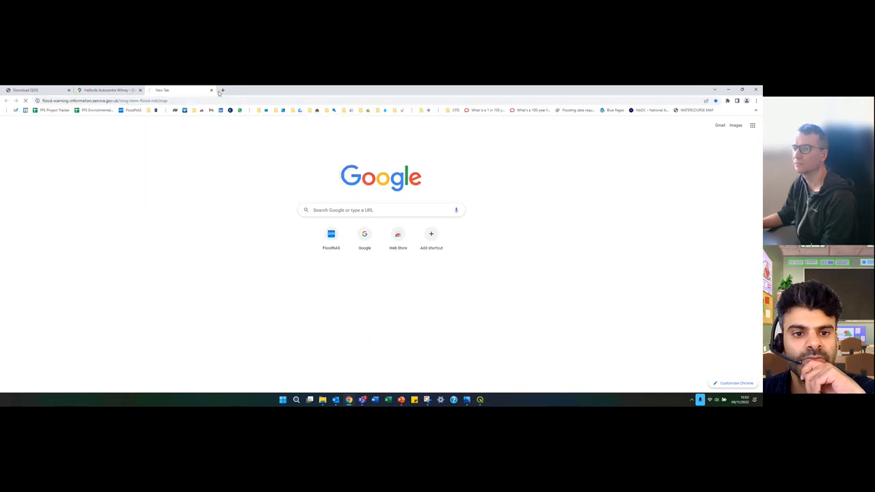
Step: Open the bookmarked GOV.UK Flood map for planning service in another new browser tab
{"action": "left_click", "coordinate": [222, 90]}
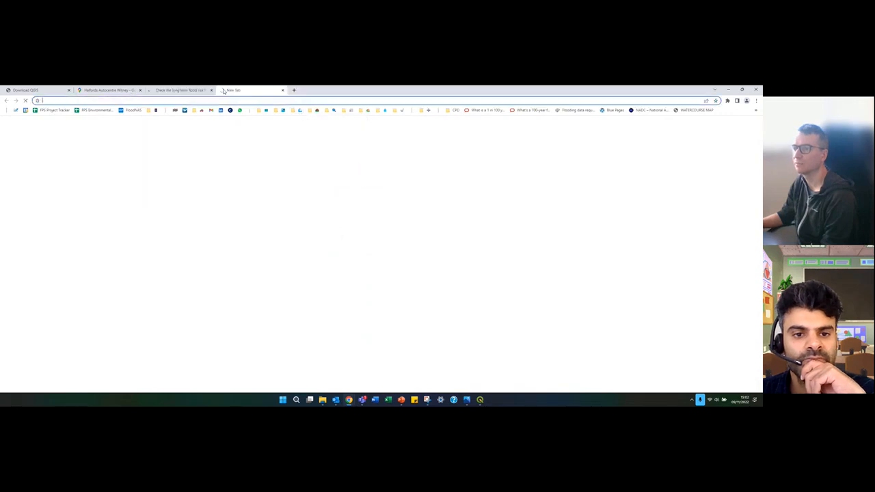
{"action": "left_click", "coordinate": [299, 110]}
{"action": "left_click", "coordinate": [300, 120]}
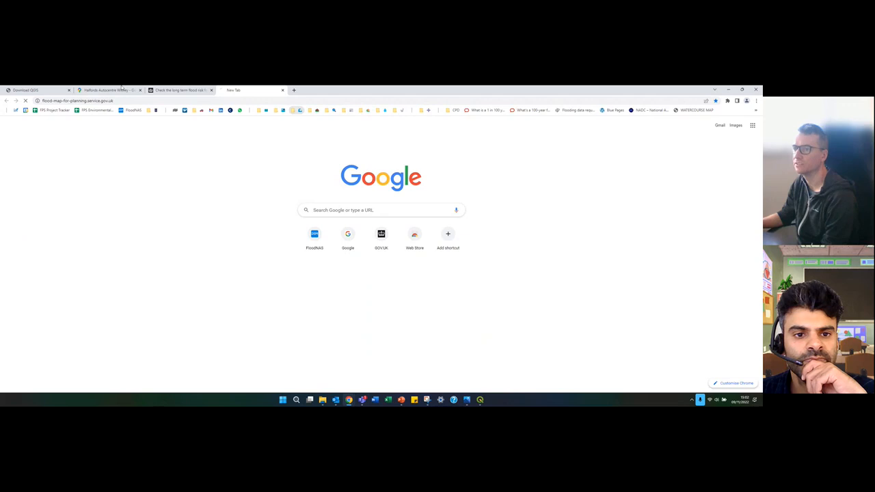
Step: Return to the long term flood risk page, accept the additional cookies and start the service to reach its postcode form
{"action": "left_click", "coordinate": [179, 90]}
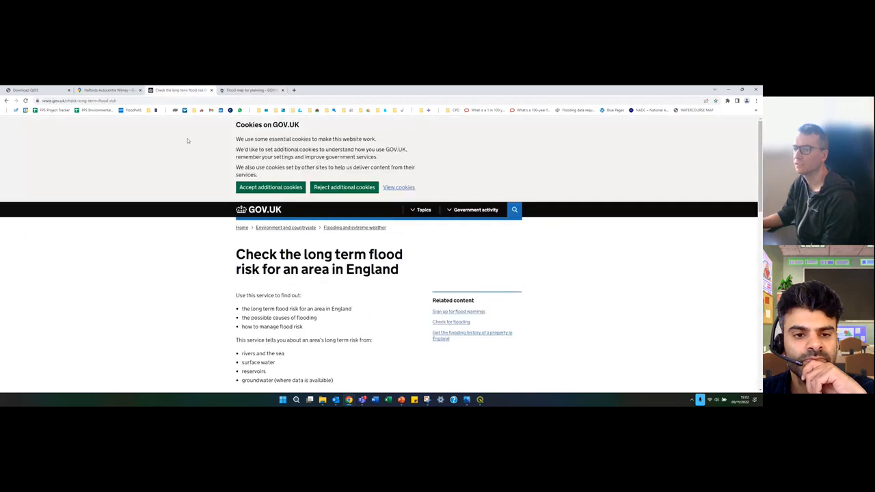
{"action": "left_click", "coordinate": [272, 188]}
{"action": "scroll", "coordinate": [272, 230], "scroll_direction": "down", "scroll_amount": 2}
{"action": "left_click", "coordinate": [273, 325]}
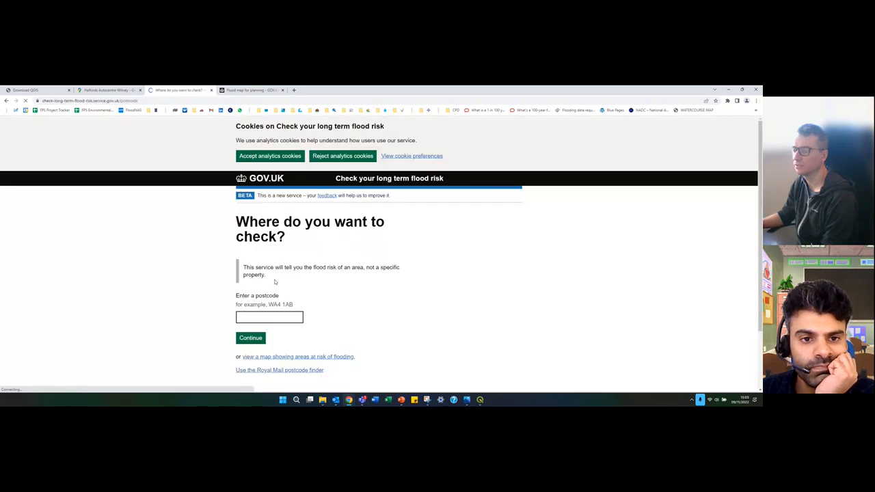
Step: Enter the Halfords site's postcode in the long term flood risk service and continue to the address selection
{"action": "left_click", "coordinate": [274, 297]}
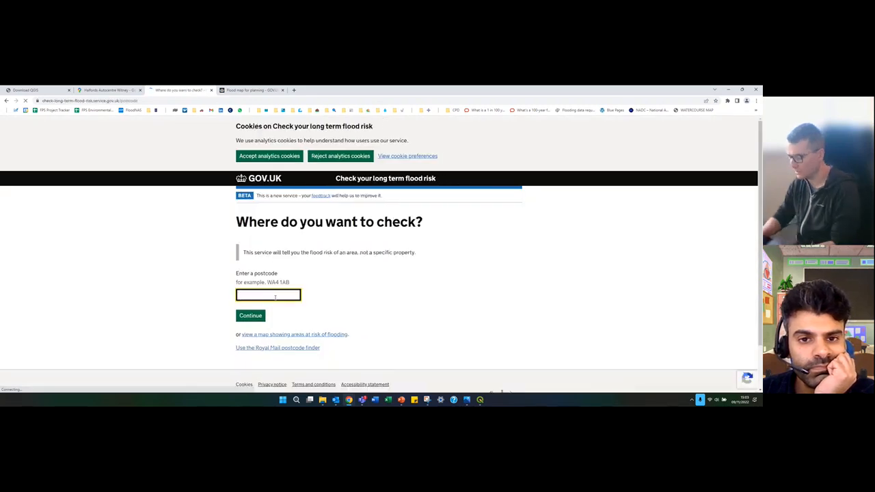
{"action": "type", "text": "ox2"}
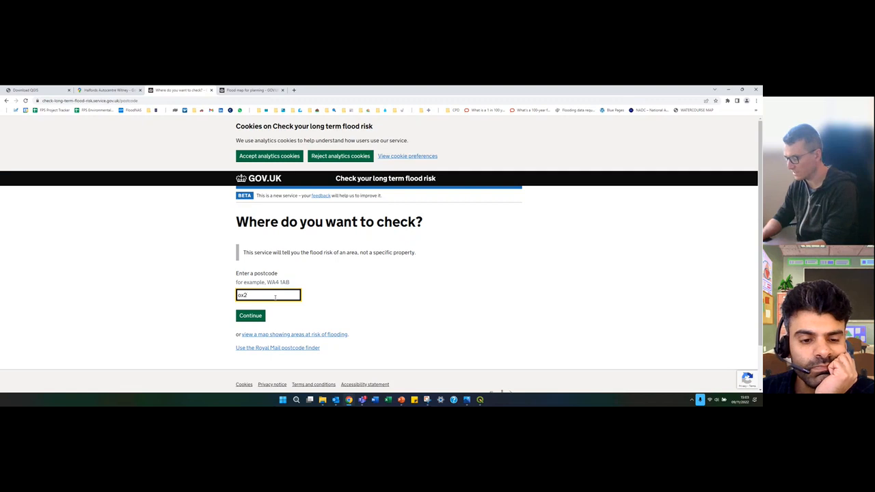
{"action": "type", "text": "8 1by"}
{"action": "key", "text": "Return"}
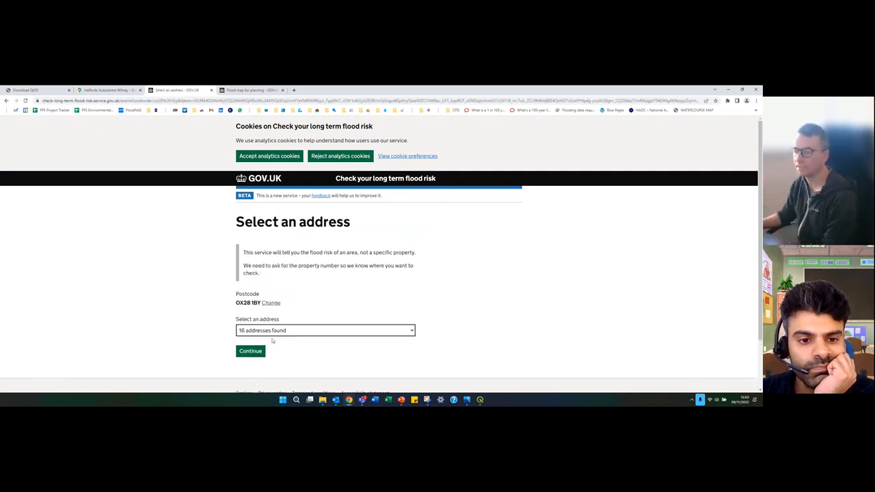
Step: Select the Halfords Ltd address, continue to its flood risk summary and accept the analytics cookies
{"action": "left_click", "coordinate": [275, 333]}
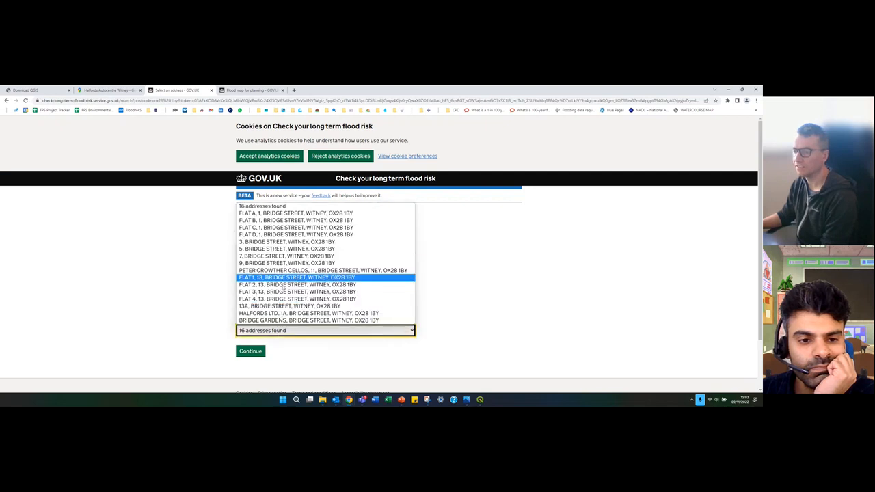
{"action": "left_click", "coordinate": [273, 311]}
{"action": "left_click", "coordinate": [265, 332]}
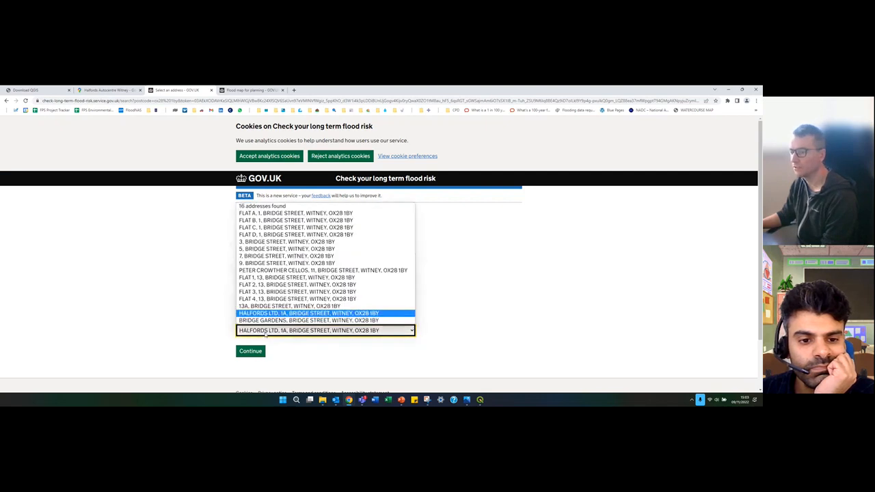
{"action": "left_click", "coordinate": [264, 314]}
{"action": "left_click", "coordinate": [252, 352]}
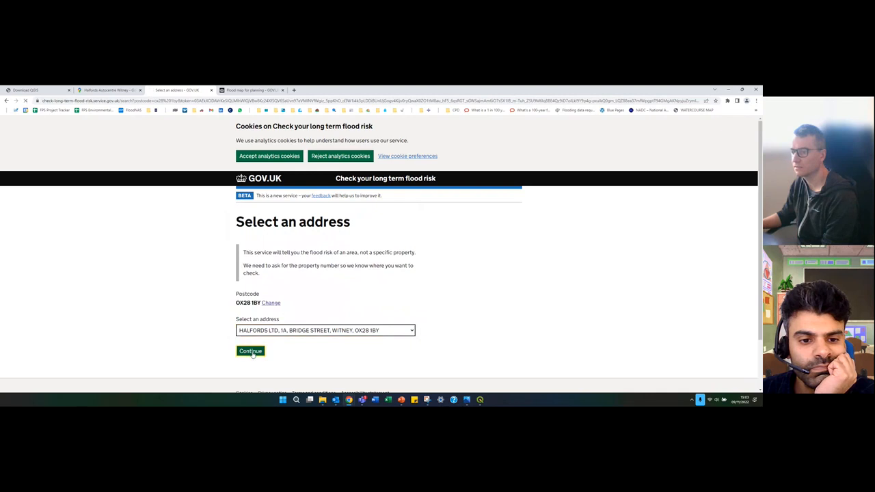
{"action": "left_click", "coordinate": [279, 157]}
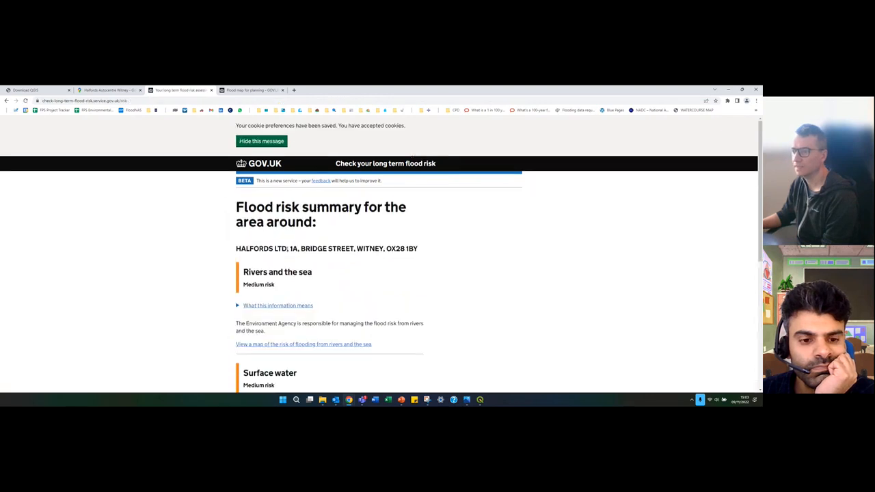
Step: Open the surface water flood risk map from the summary and switch it to the extent of flooding from rivers or the sea
{"action": "scroll", "coordinate": [261, 200], "scroll_direction": "down", "scroll_amount": 2}
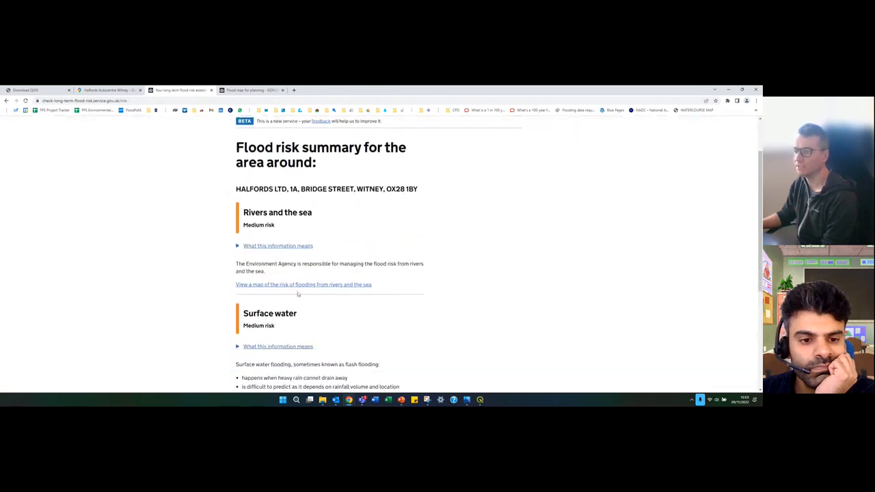
{"action": "scroll", "coordinate": [297, 294], "scroll_direction": "down", "scroll_amount": 3}
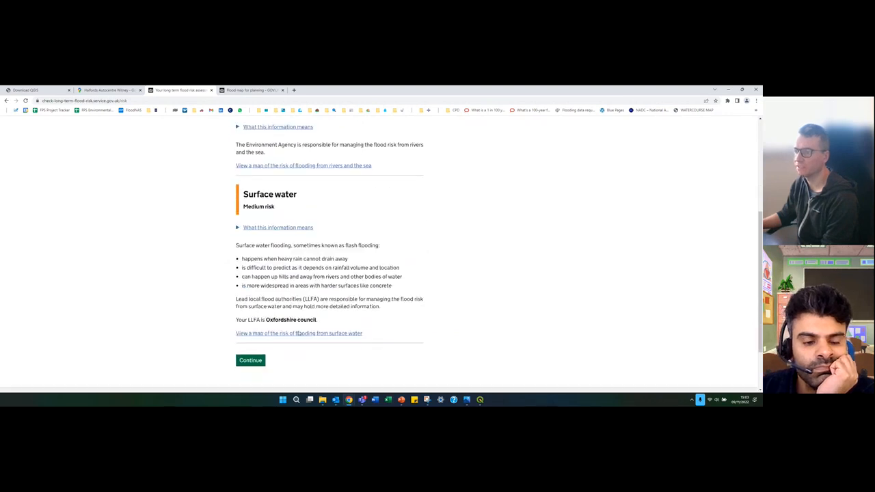
{"action": "left_click", "coordinate": [296, 334]}
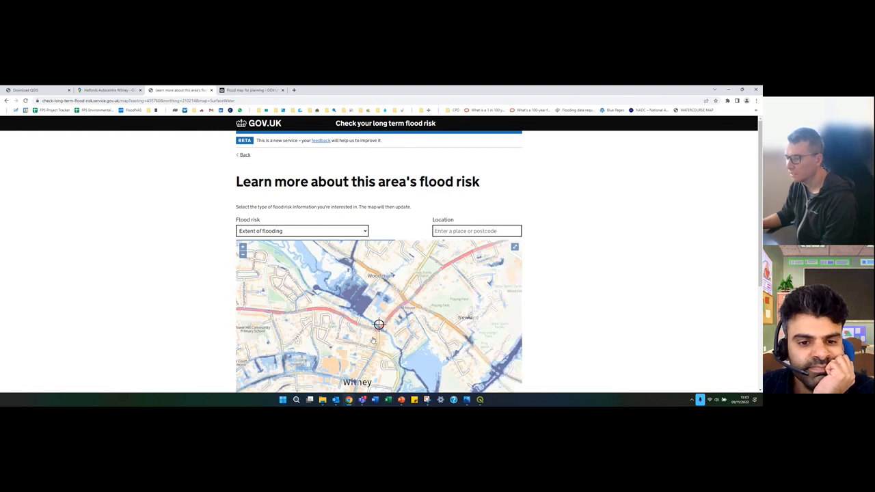
{"action": "scroll", "coordinate": [159, 309], "scroll_direction": "down", "scroll_amount": 1}
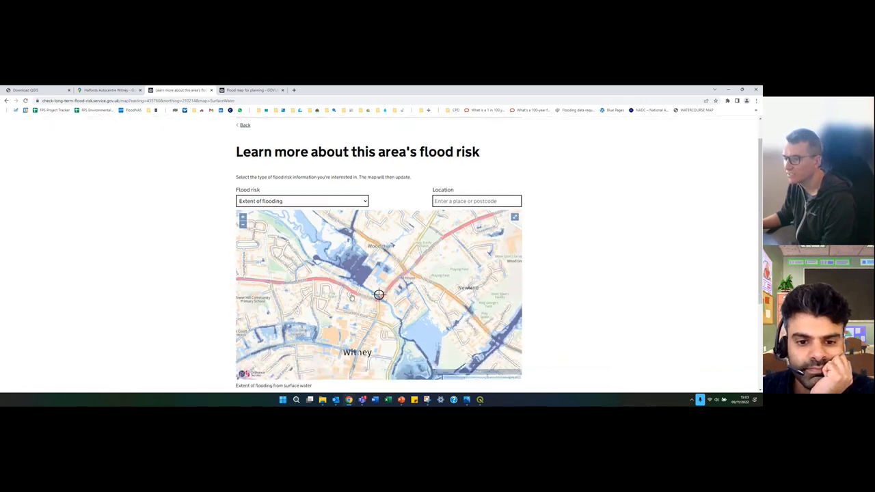
{"action": "left_click", "coordinate": [345, 202]}
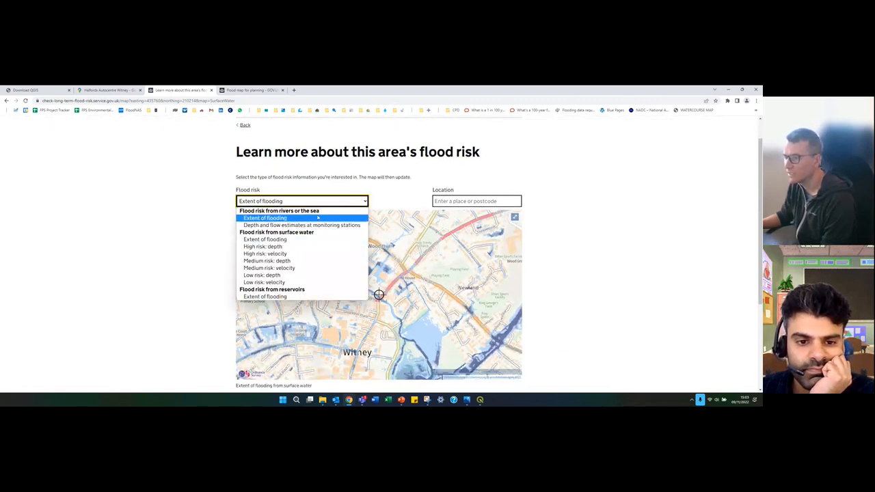
{"action": "left_click", "coordinate": [318, 217]}
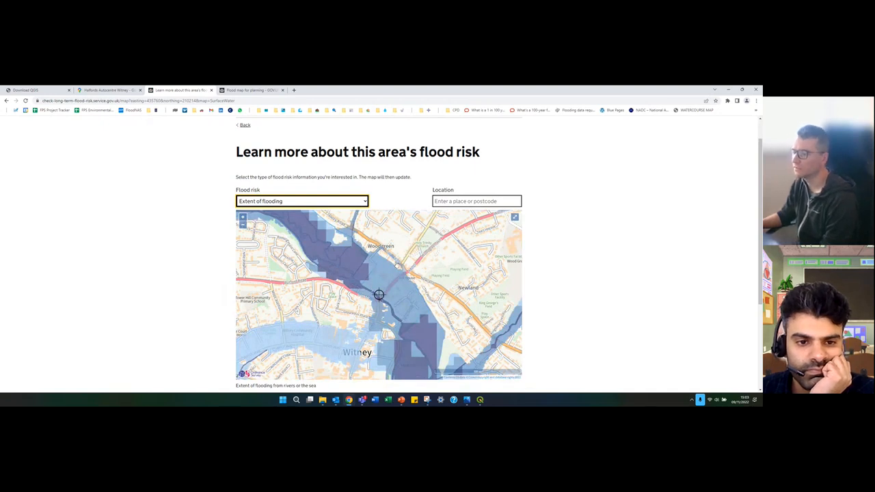
Step: Return to the Flood map for planning page, accept the analytics cookies and start the service
{"action": "left_click", "coordinate": [252, 89]}
{"action": "scroll", "coordinate": [277, 157], "scroll_direction": "down", "scroll_amount": 1}
{"action": "scroll", "coordinate": [281, 156], "scroll_direction": "up", "scroll_amount": 1}
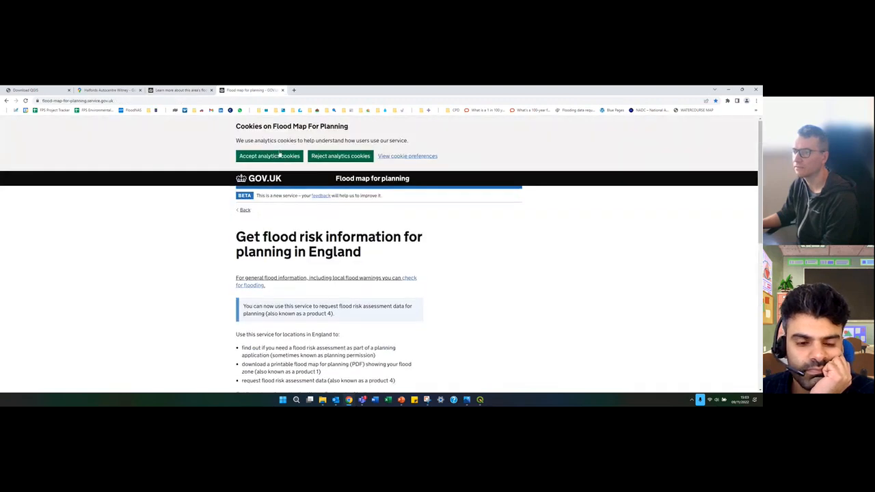
{"action": "left_click", "coordinate": [280, 157]}
{"action": "left_click", "coordinate": [264, 145]}
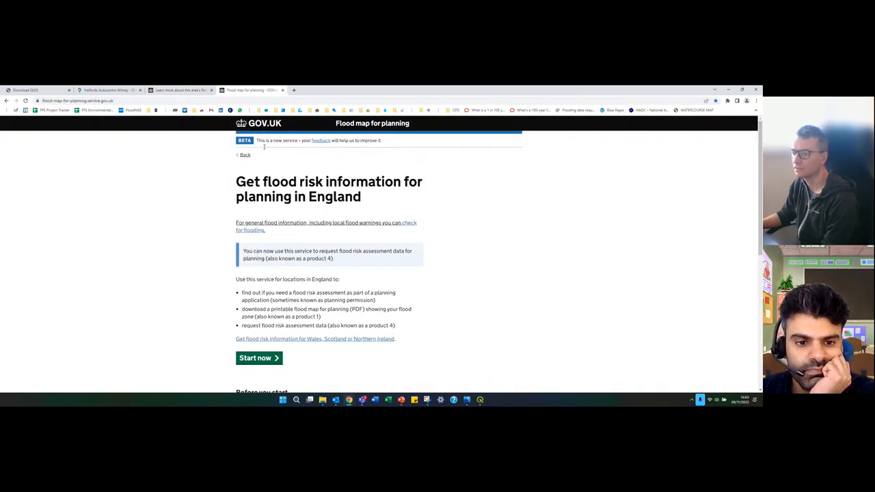
{"action": "left_click", "coordinate": [269, 359]}
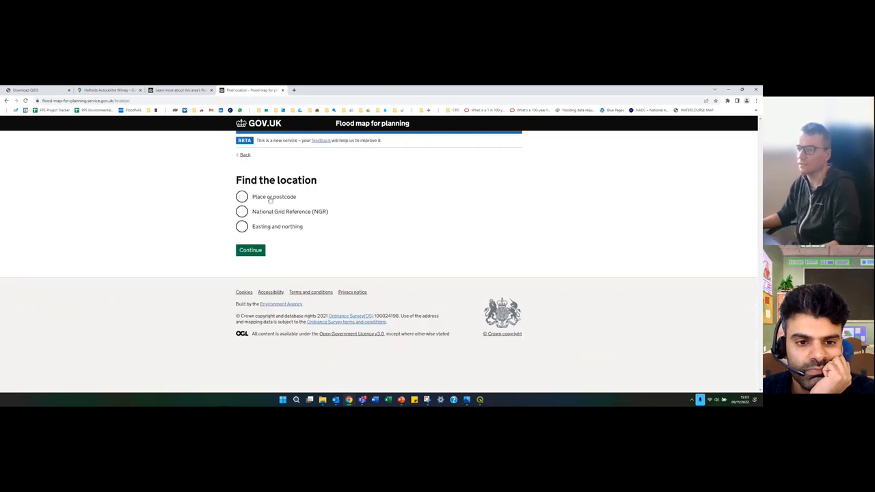
Step: Find the Halfords site by place or postcode, adjust the location marker and confirm the location
{"action": "left_click", "coordinate": [271, 198]}
{"action": "left_click", "coordinate": [271, 222]}
{"action": "type", "text": "OX"}
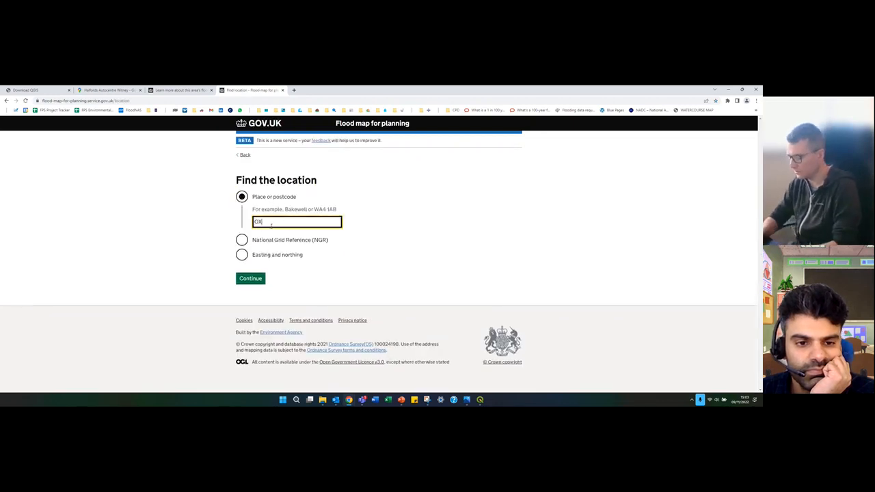
{"action": "type", "text": "28 1BY"}
{"action": "key", "text": "Return"}
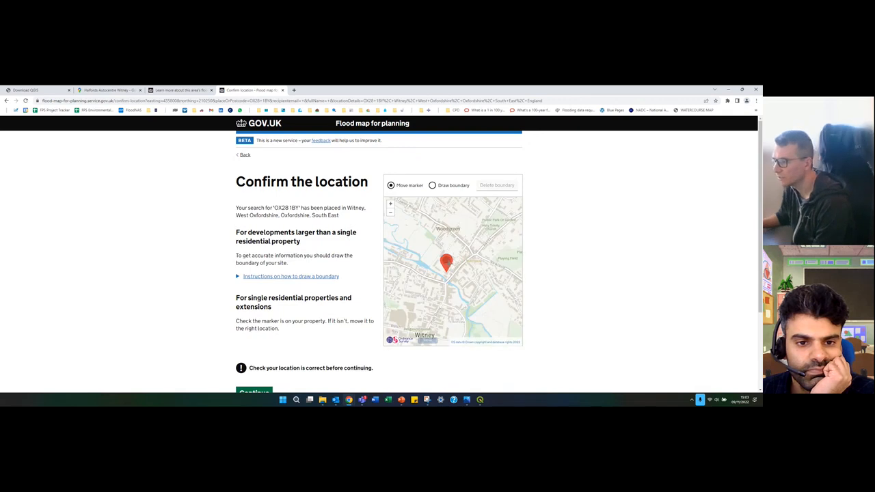
{"action": "left_click", "coordinate": [444, 269]}
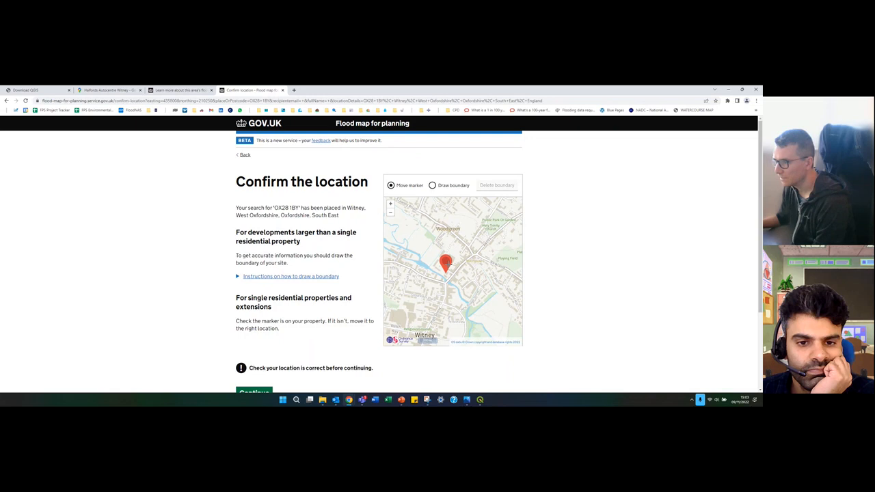
{"action": "left_click", "coordinate": [271, 392]}
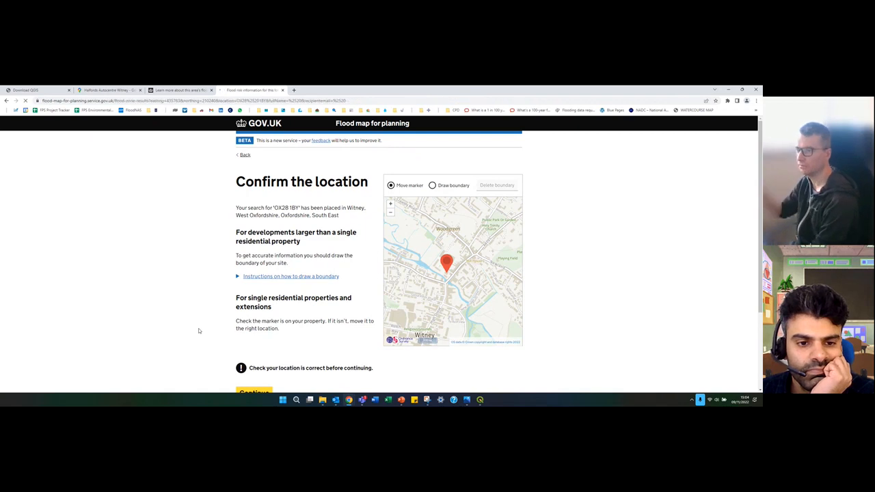
Step: Examine the flood zones around the selected location on the planning flood map
{"action": "scroll", "coordinate": [198, 305], "scroll_direction": "down", "scroll_amount": 1}
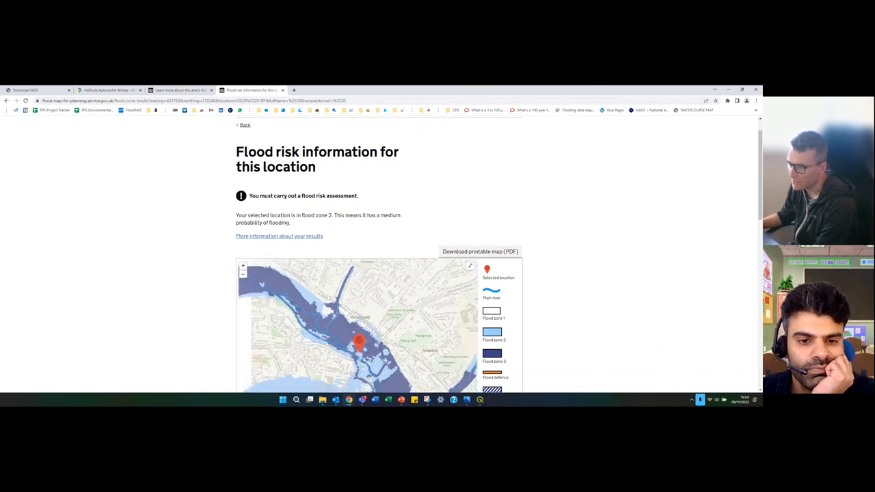
{"action": "scroll", "coordinate": [175, 332], "scroll_direction": "down", "scroll_amount": 1}
{"action": "scroll", "coordinate": [175, 332], "scroll_direction": "down", "scroll_amount": 1}
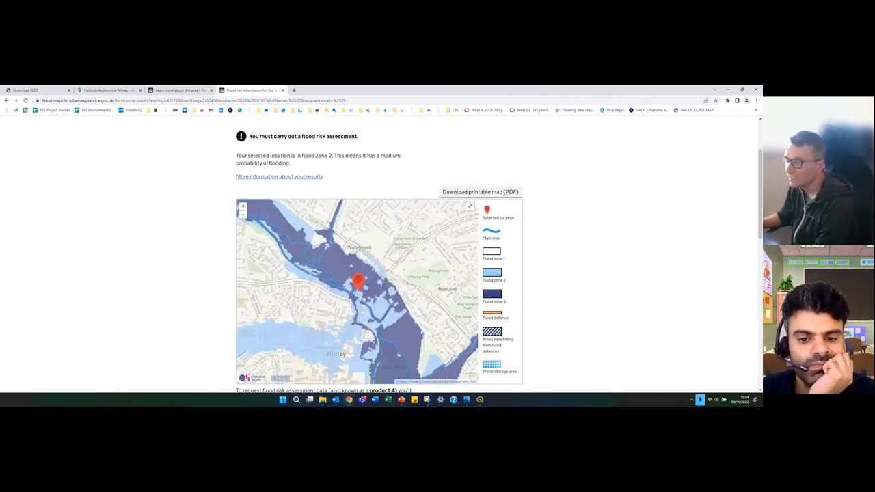
{"action": "left_click_drag", "start_coordinate": [357, 306], "coordinate": [361, 297]}
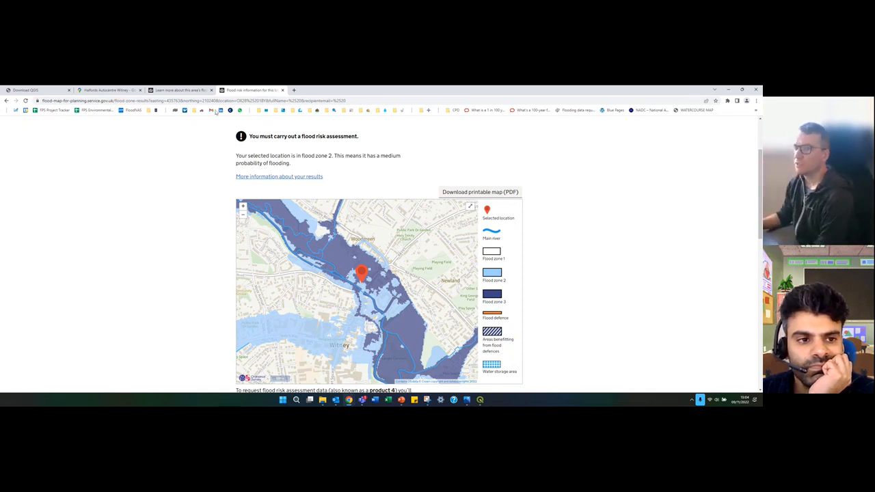
Step: Switch to QGIS and compare the Google Satellite and Open Street Map layers at the Halfords site by toggling the satellite layer's visibility
{"action": "left_click", "coordinate": [481, 403]}
{"action": "left_click", "coordinate": [481, 403]}
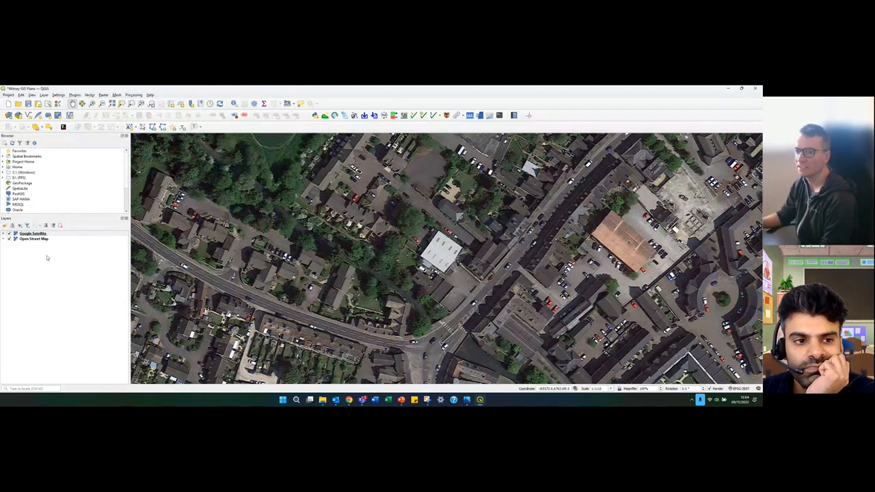
{"action": "left_click", "coordinate": [11, 234]}
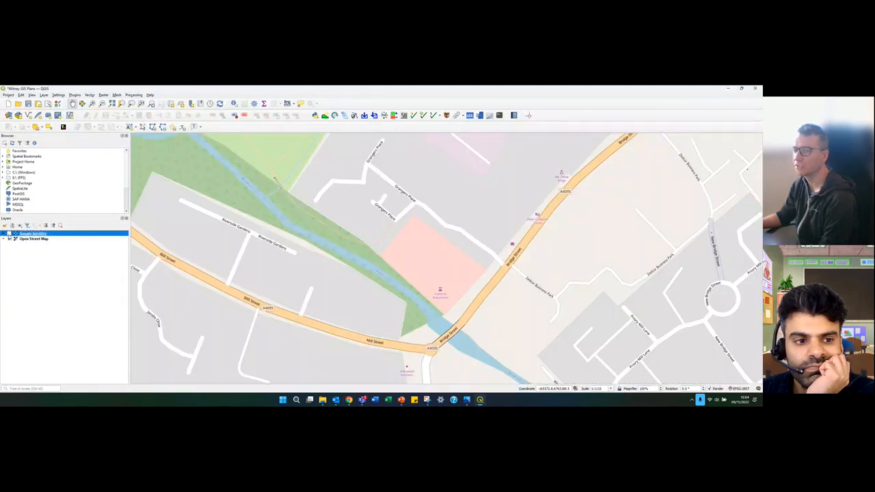
{"action": "left_click", "coordinate": [10, 234]}
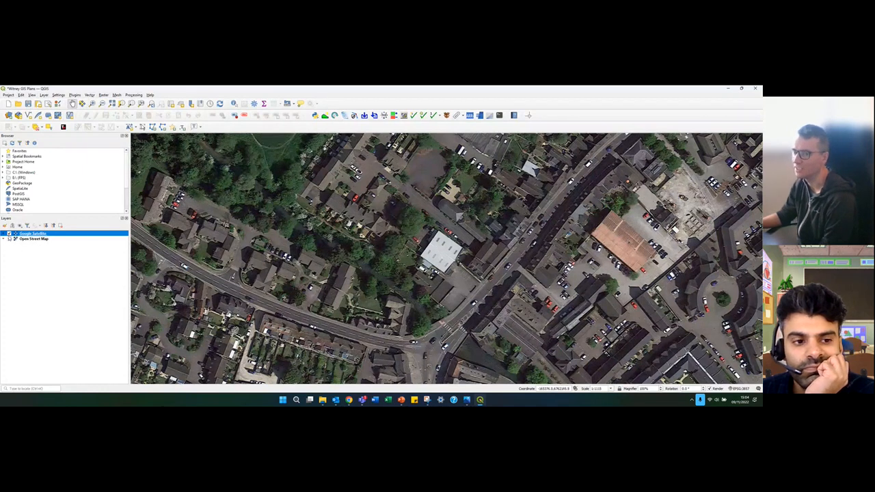
{"action": "left_click", "coordinate": [8, 234]}
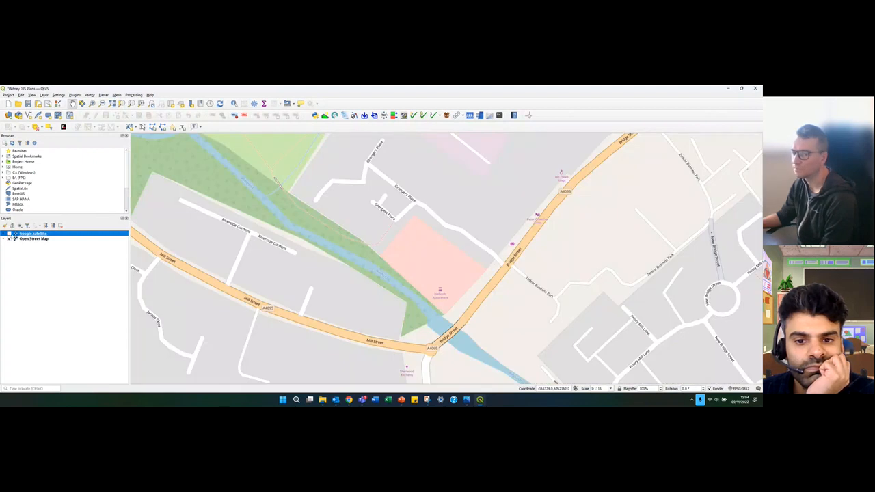
{"action": "left_click", "coordinate": [8, 233]}
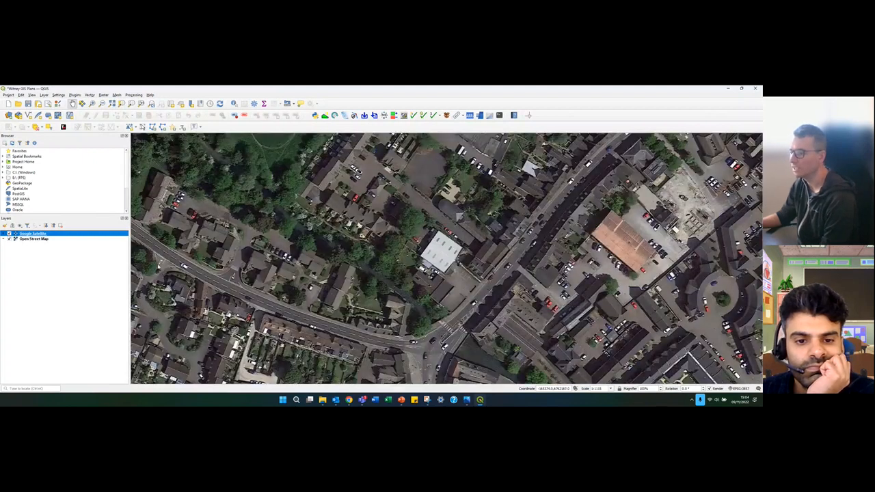
Step: Return to the flood map window in Chrome and open the bookmarked Streetmap site in a new tab
{"action": "left_click", "coordinate": [349, 400]}
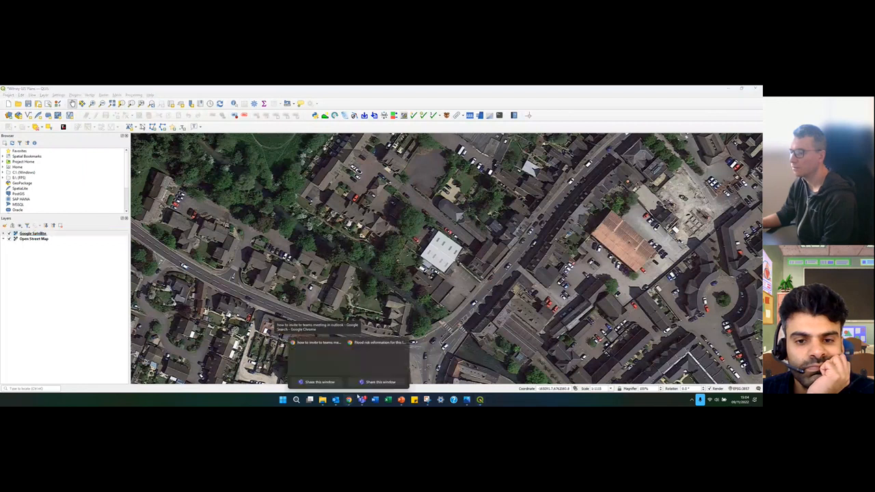
{"action": "left_click", "coordinate": [382, 372]}
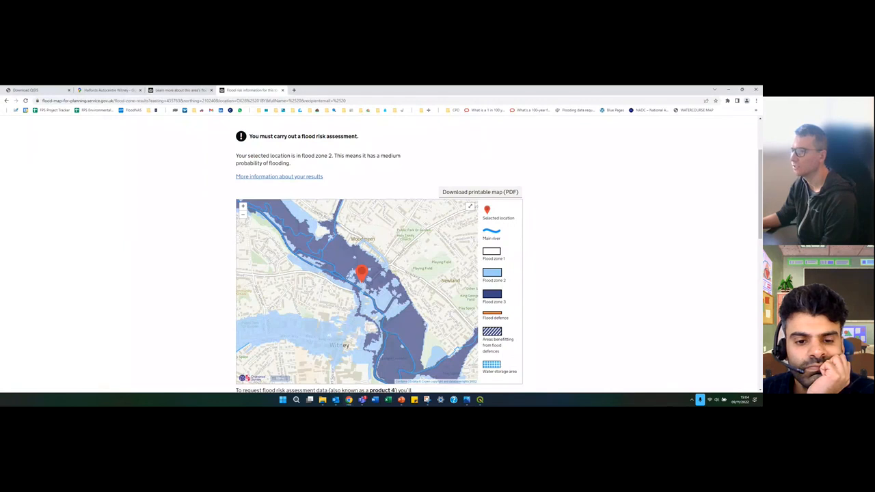
{"action": "left_click", "coordinate": [294, 91]}
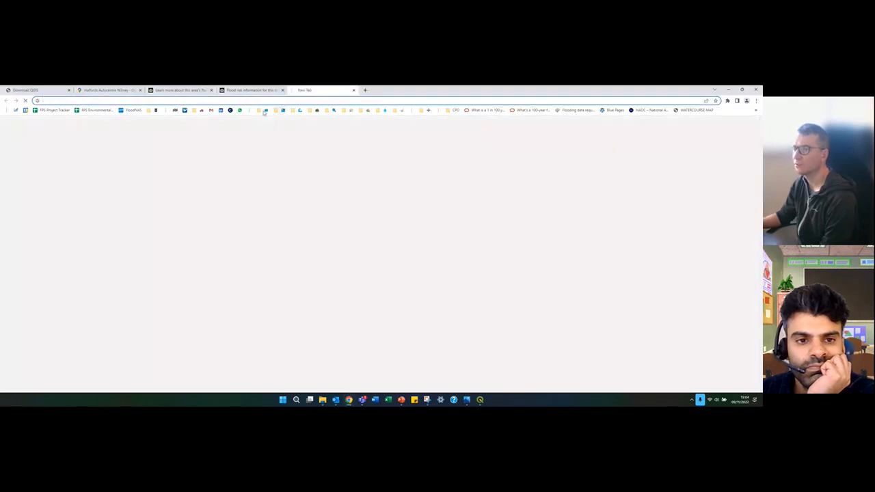
{"action": "left_click", "coordinate": [265, 110]}
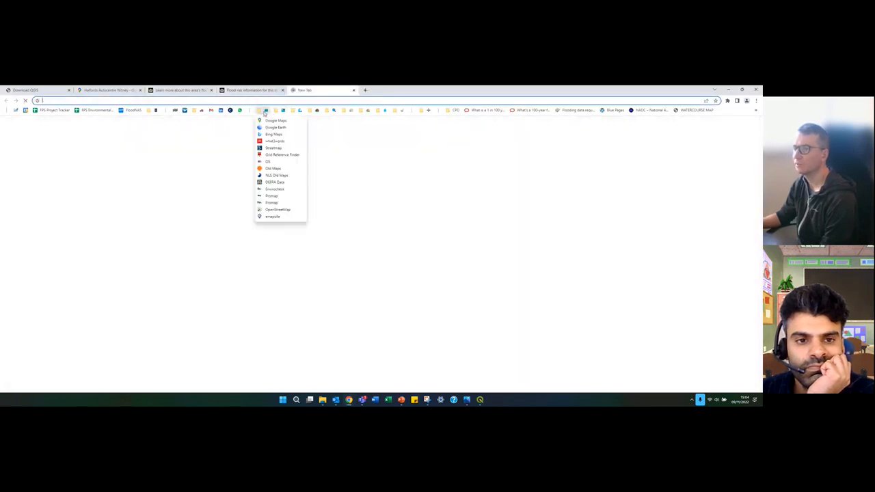
{"action": "left_click", "coordinate": [277, 148]}
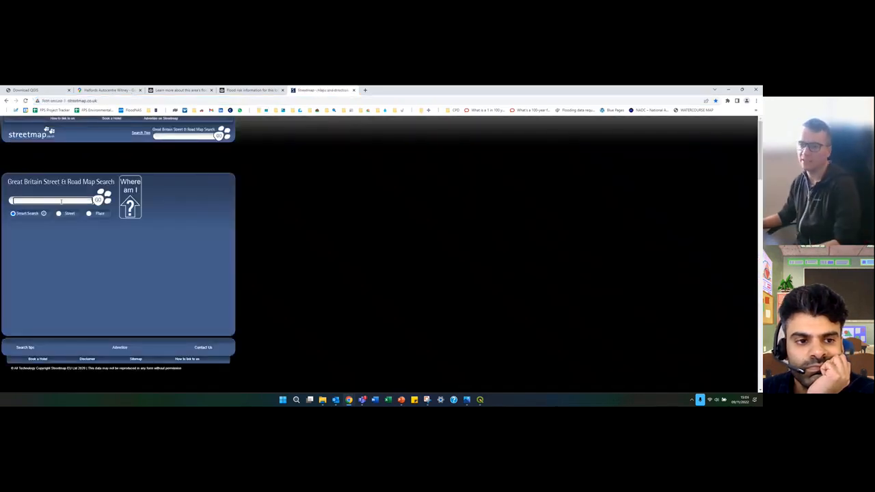
Step: Search Streetmap for the Halfords site's postcode
{"action": "left_click", "coordinate": [81, 91]}
{"action": "left_click", "coordinate": [322, 89]}
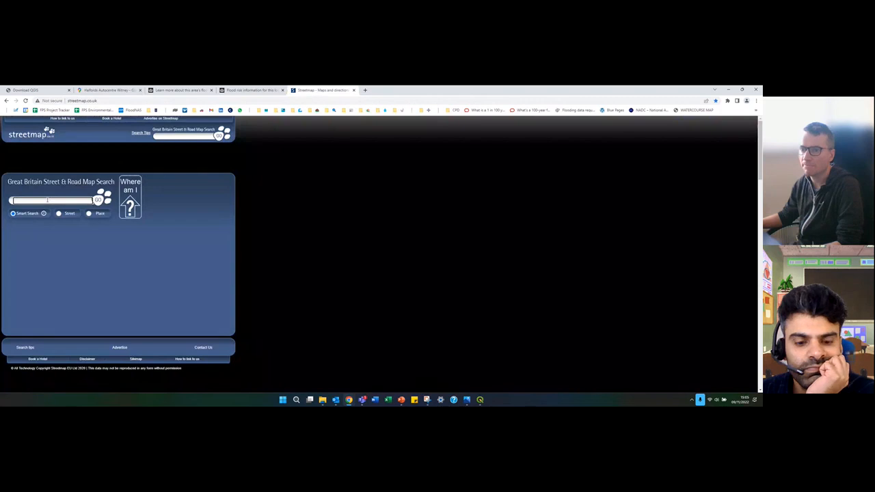
{"action": "type", "text": "ox"}
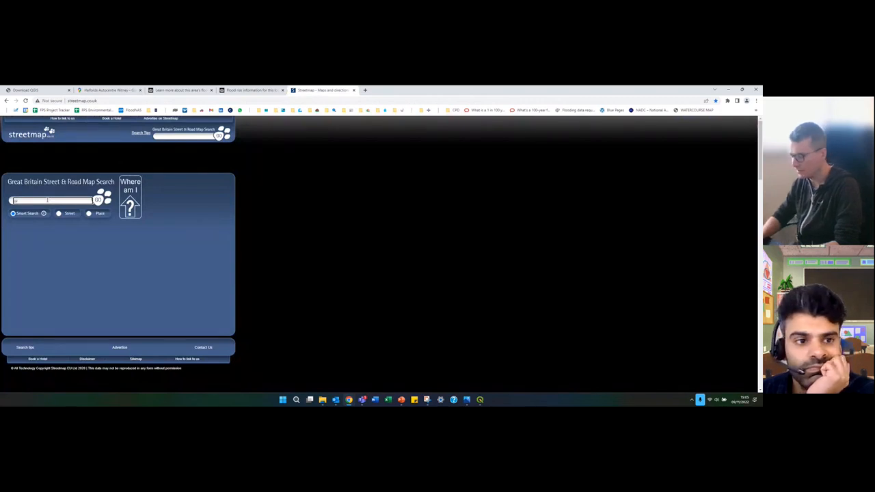
{"action": "type", "text": "28 1h"}
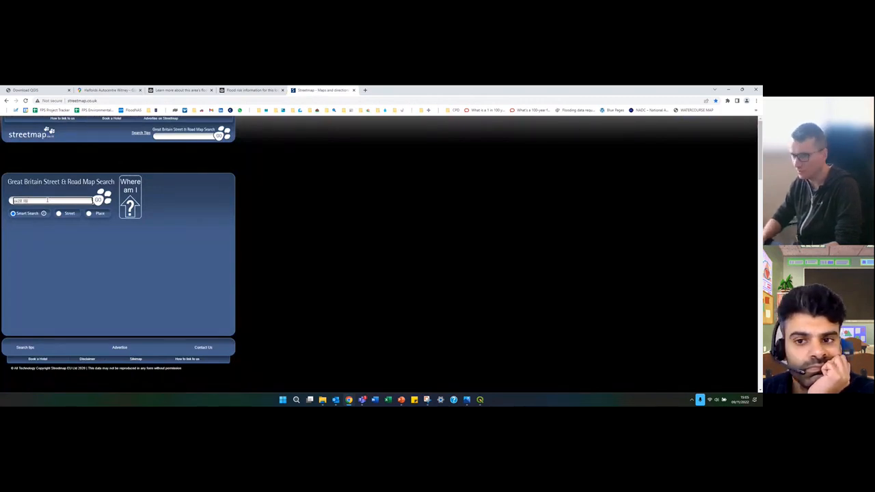
{"action": "type", "text": "y"}
{"action": "key", "text": "Return"}
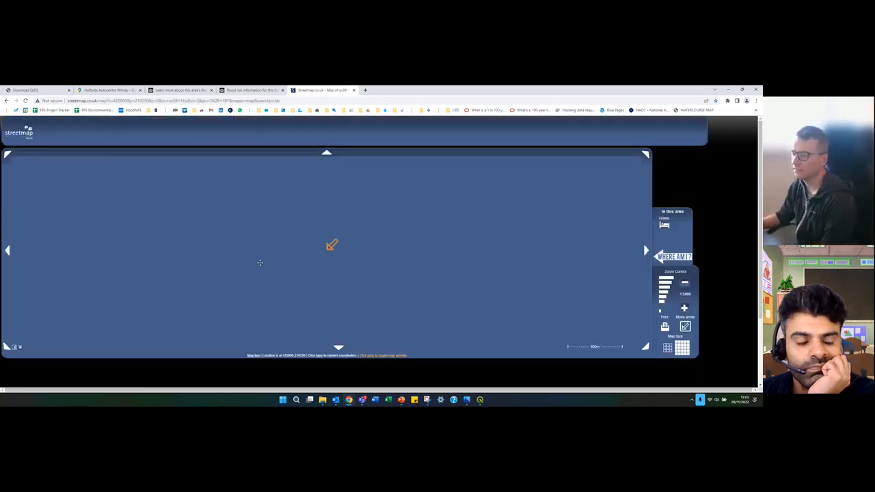
Step: Move the Streetmap location arrow to the Halfords riverside site and open the coordinate conversion for that point
{"action": "left_click", "coordinate": [685, 326]}
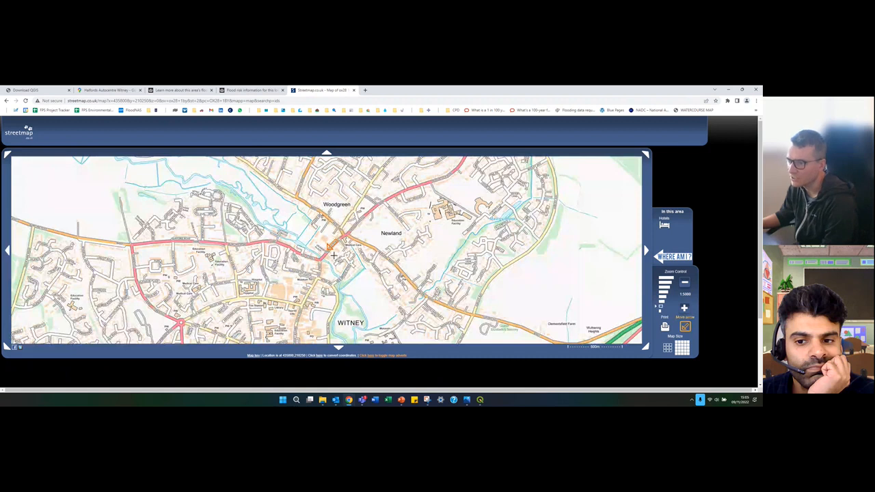
{"action": "left_click", "coordinate": [322, 254]}
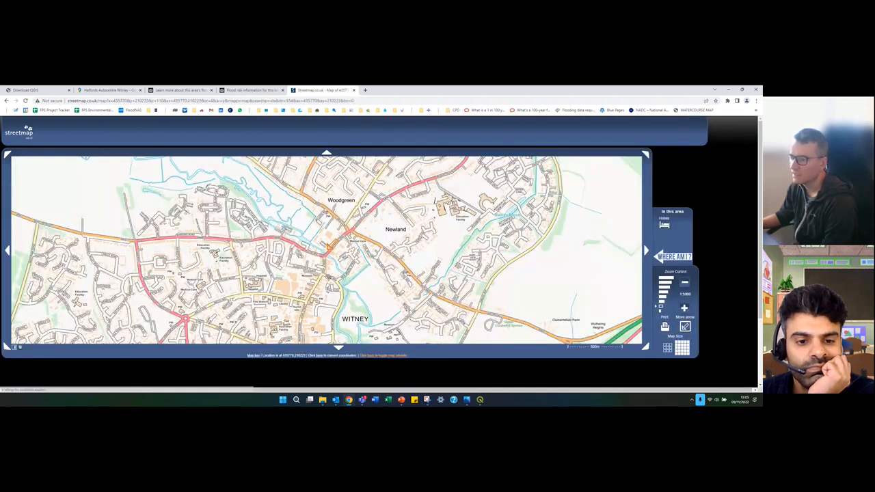
{"action": "left_click", "coordinate": [318, 356]}
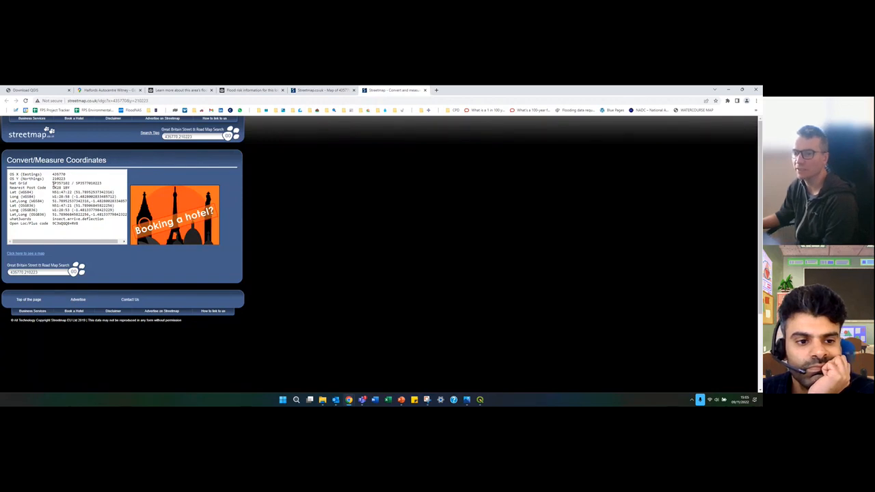
Step: Examine the site's National Grid reference and its two-letter prefix in the converted coordinates
{"action": "double_click", "coordinate": [53, 183]}
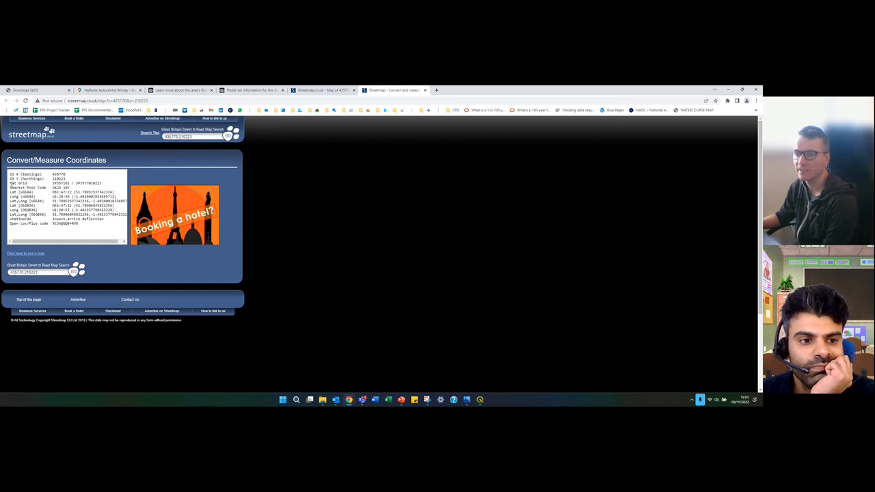
{"action": "left_click_drag", "start_coordinate": [11, 185], "coordinate": [52, 184]}
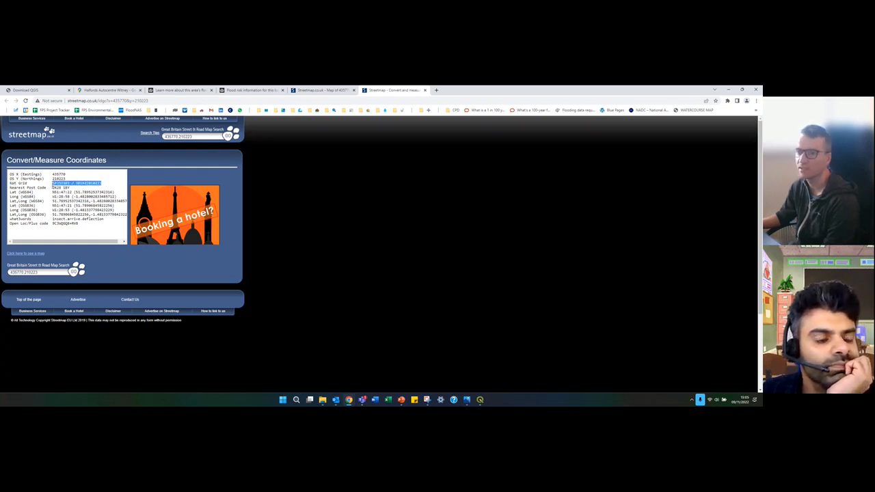
{"action": "left_click", "coordinate": [52, 184]}
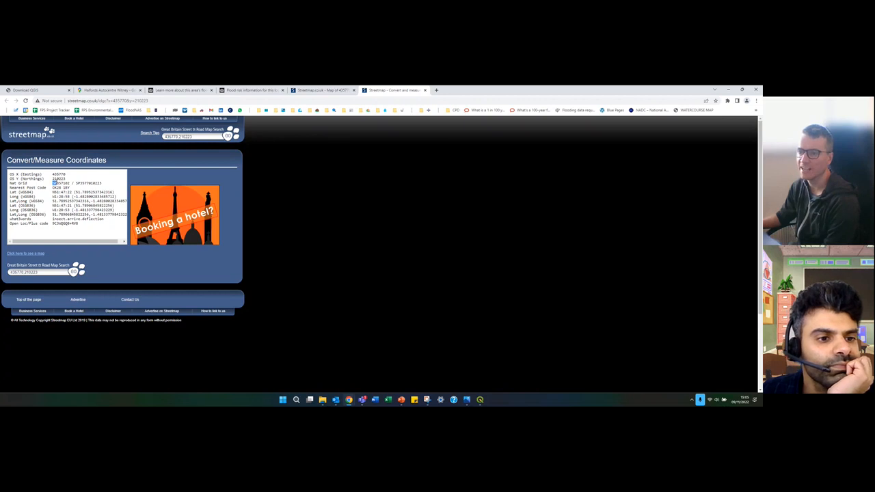
{"action": "left_click_drag", "start_coordinate": [59, 183], "coordinate": [65, 183]}
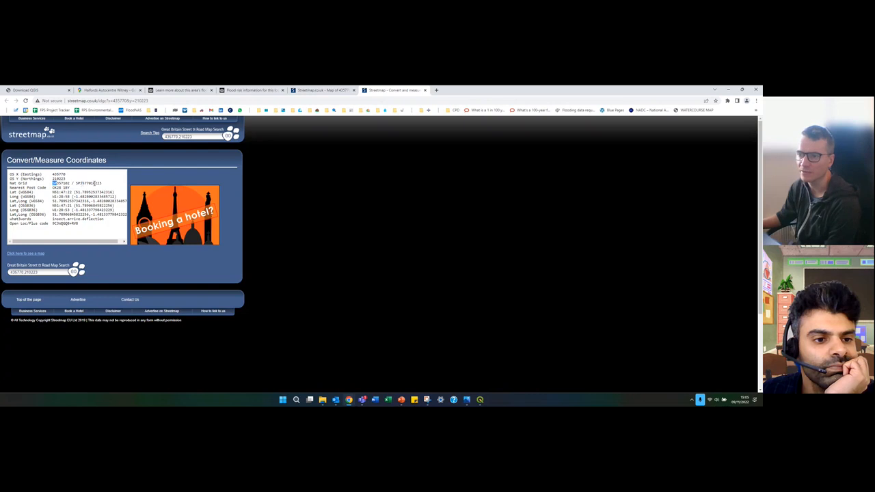
{"action": "left_click", "coordinate": [47, 186]}
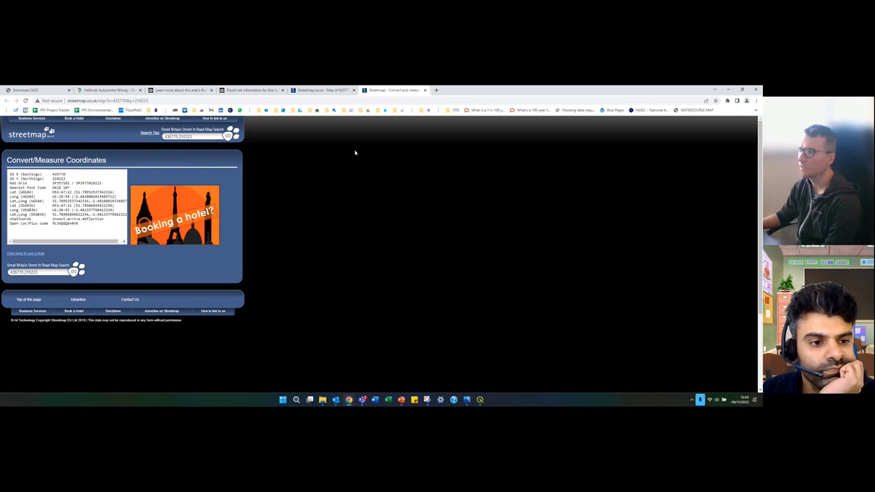
Step: Open the bookmarked Ordnance Survey products page in a new tab and accept its cookies
{"action": "left_click", "coordinate": [436, 90]}
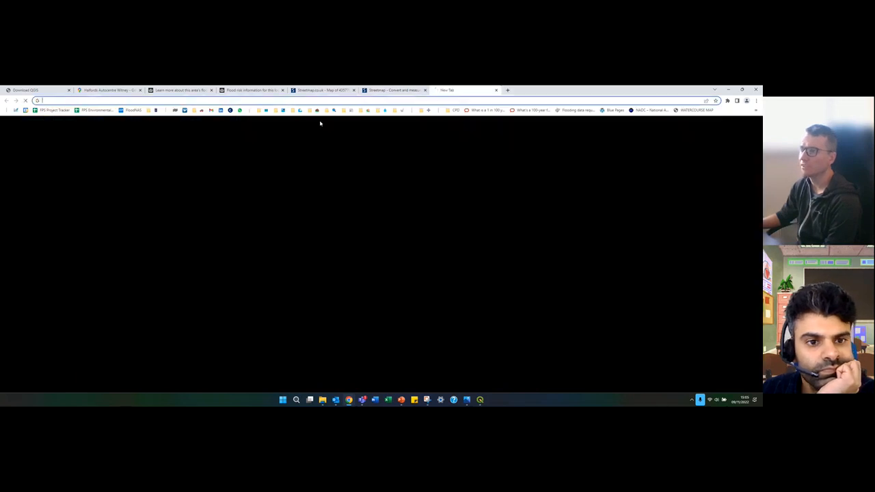
{"action": "left_click", "coordinate": [270, 111]}
{"action": "left_click", "coordinate": [271, 163]}
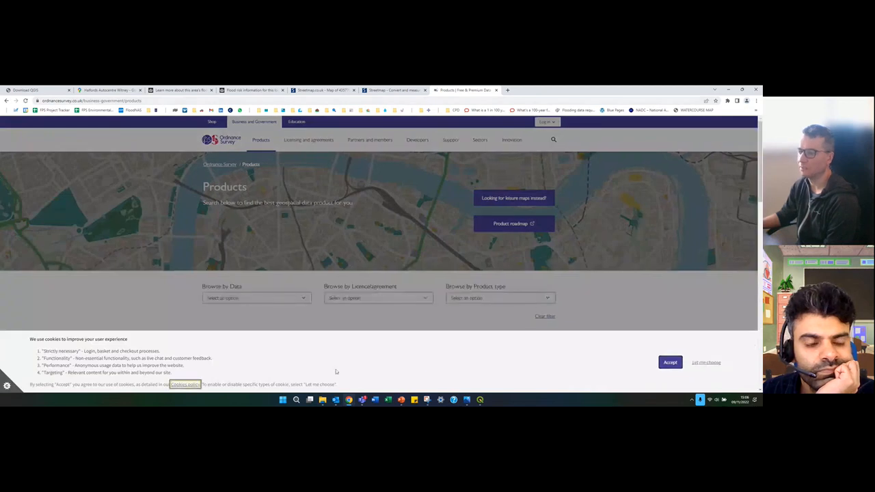
{"action": "left_click", "coordinate": [669, 362]}
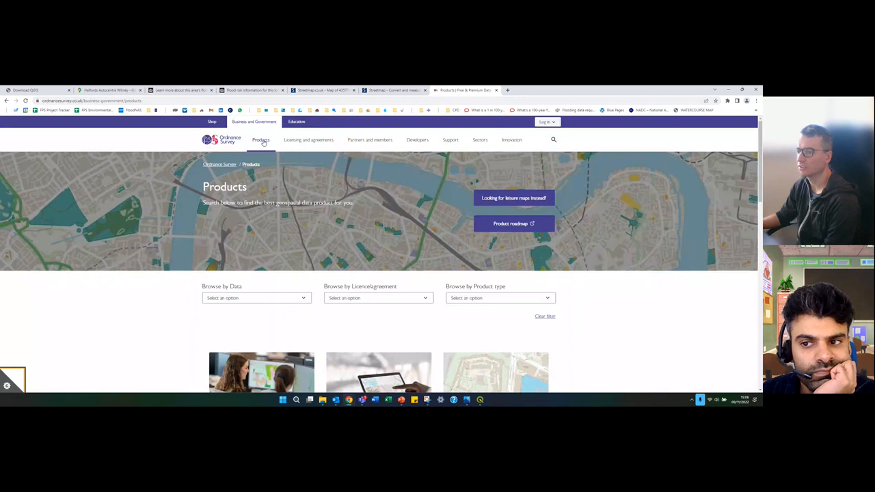
Step: Filter the Ordnance Survey products by the OS OpenData (free) licence
{"action": "scroll", "coordinate": [292, 275], "scroll_direction": "down", "scroll_amount": 1}
{"action": "scroll", "coordinate": [291, 263], "scroll_direction": "down", "scroll_amount": 1}
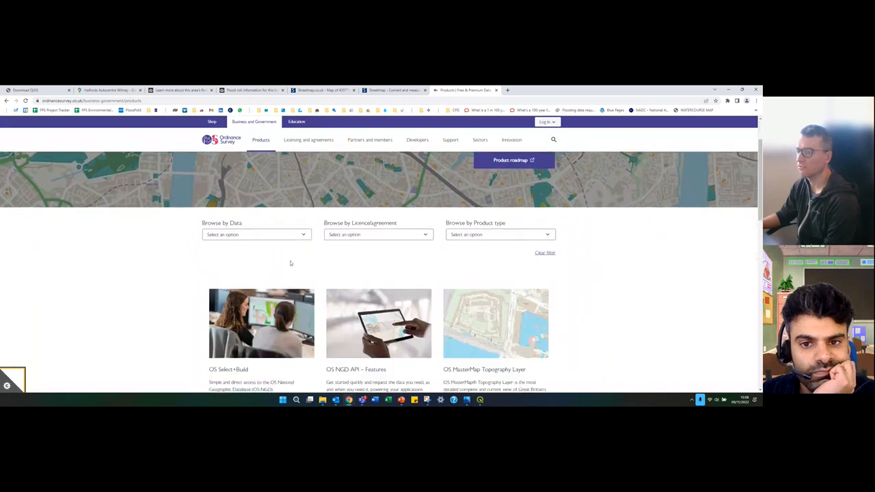
{"action": "scroll", "coordinate": [290, 263], "scroll_direction": "down", "scroll_amount": 1}
{"action": "scroll", "coordinate": [282, 240], "scroll_direction": "up", "scroll_amount": 2}
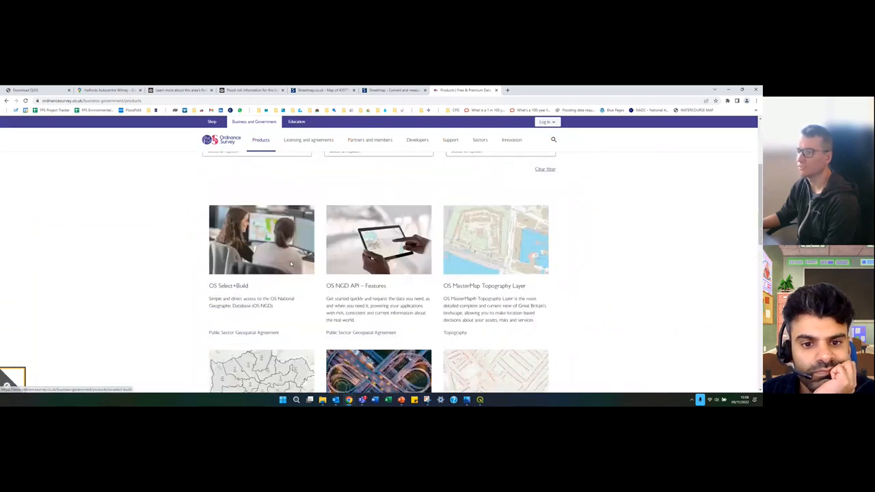
{"action": "left_click", "coordinate": [281, 238]}
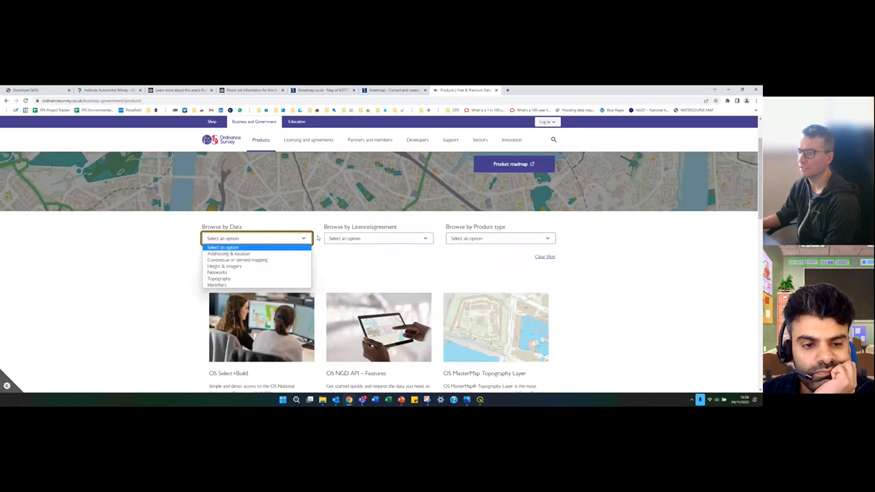
{"action": "left_click", "coordinate": [383, 238]}
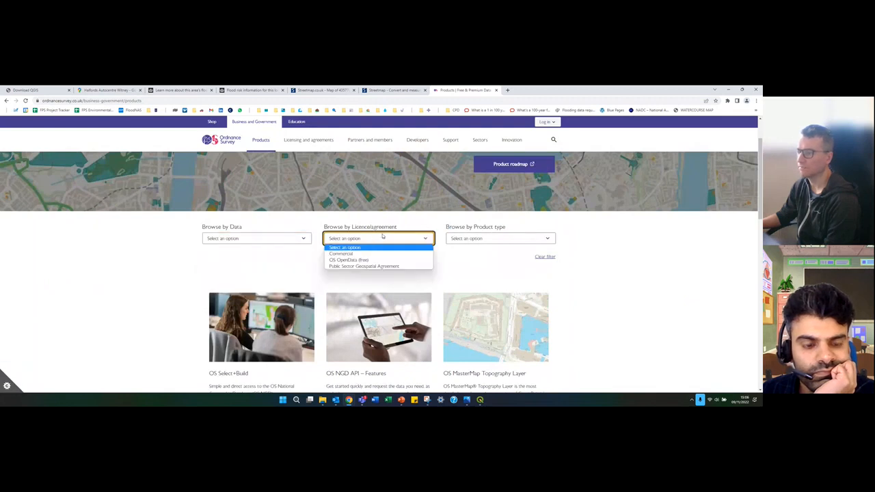
{"action": "left_click", "coordinate": [349, 260]}
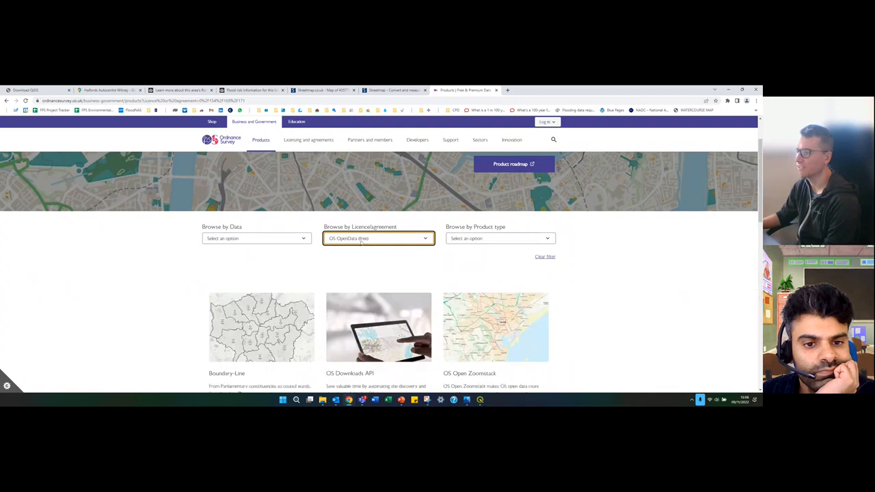
{"action": "scroll", "coordinate": [408, 209], "scroll_direction": "down", "scroll_amount": 1}
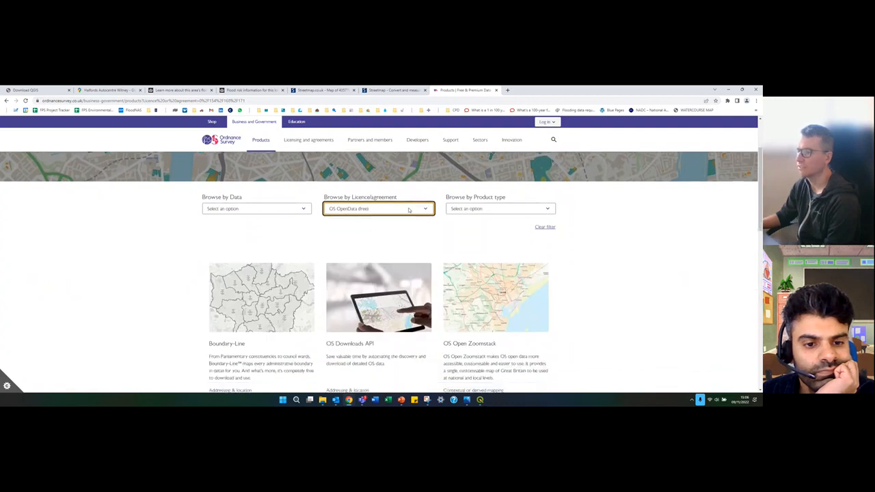
{"action": "left_click", "coordinate": [482, 210]}
{"action": "left_click", "coordinate": [481, 212]}
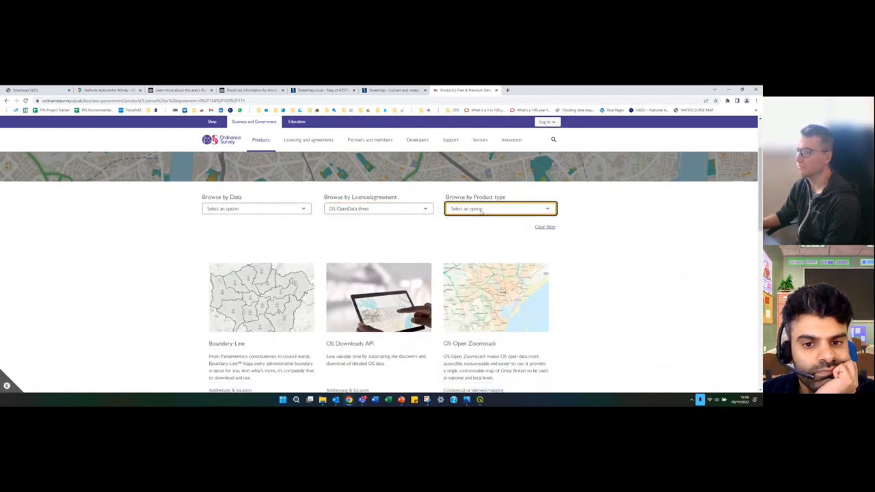
Step: Look through the free Ordnance Survey products and open the OS VectorMap District page
{"action": "scroll", "coordinate": [451, 229], "scroll_direction": "down", "scroll_amount": 5}
{"action": "scroll", "coordinate": [447, 233], "scroll_direction": "down", "scroll_amount": 3}
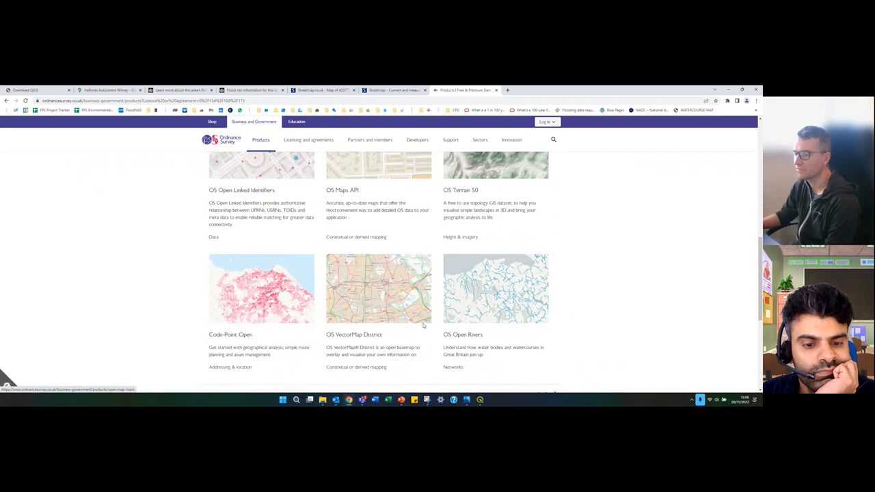
{"action": "scroll", "coordinate": [263, 214], "scroll_direction": "up", "scroll_amount": 3}
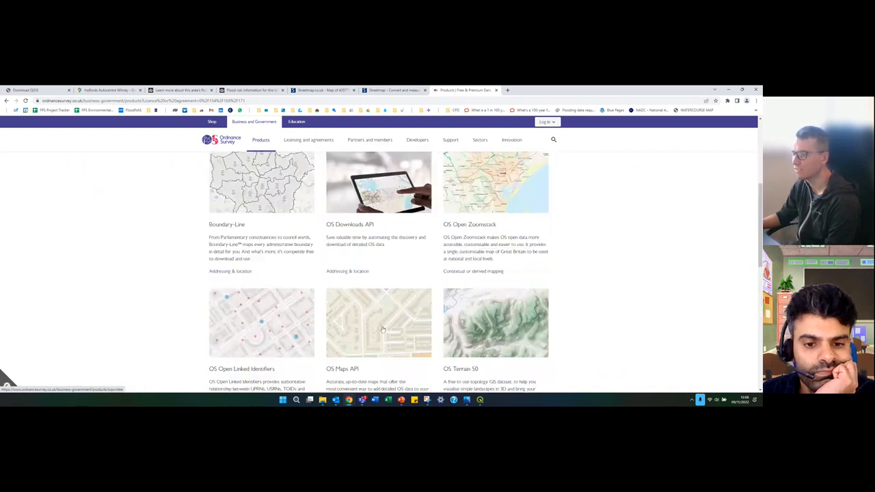
{"action": "scroll", "coordinate": [297, 207], "scroll_direction": "down", "scroll_amount": 2}
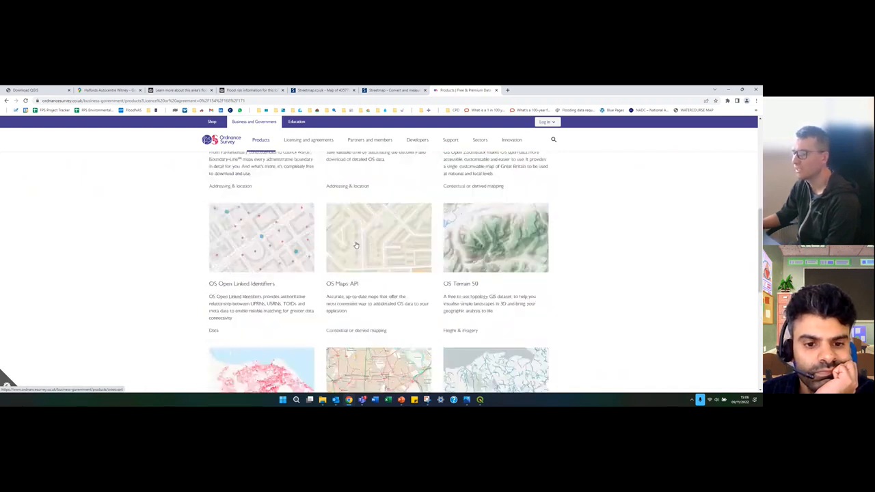
{"action": "left_click", "coordinate": [366, 366]}
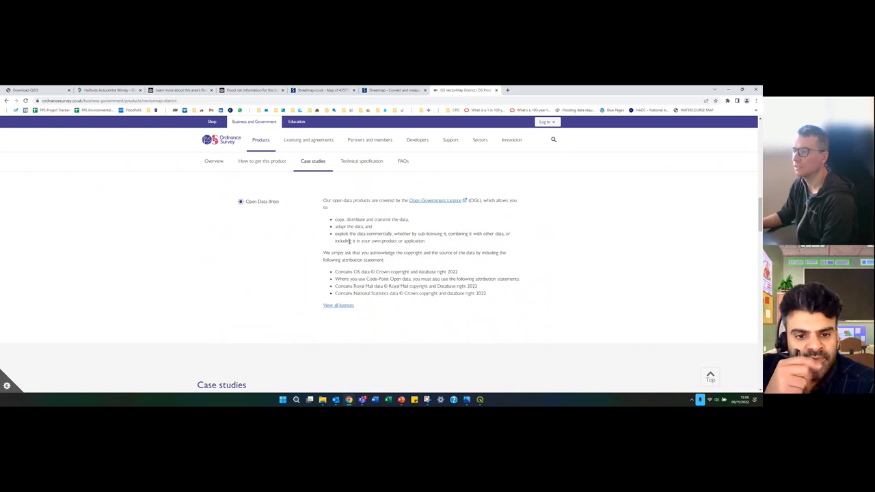
Step: Review the OS VectorMap District page, open its free download on the OS Data Hub and accept the cookies
{"action": "scroll", "coordinate": [351, 240], "scroll_direction": "down", "scroll_amount": 3}
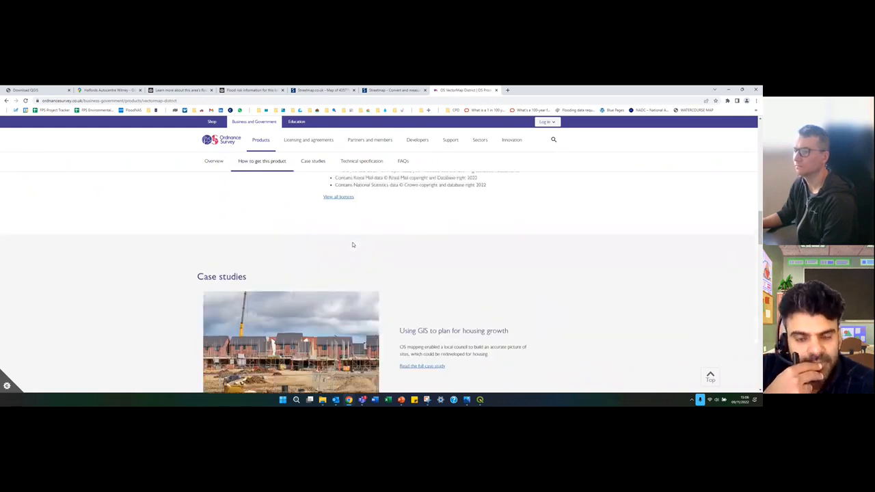
{"action": "scroll", "coordinate": [352, 244], "scroll_direction": "up", "scroll_amount": 5}
{"action": "scroll", "coordinate": [342, 356], "scroll_direction": "up", "scroll_amount": 6}
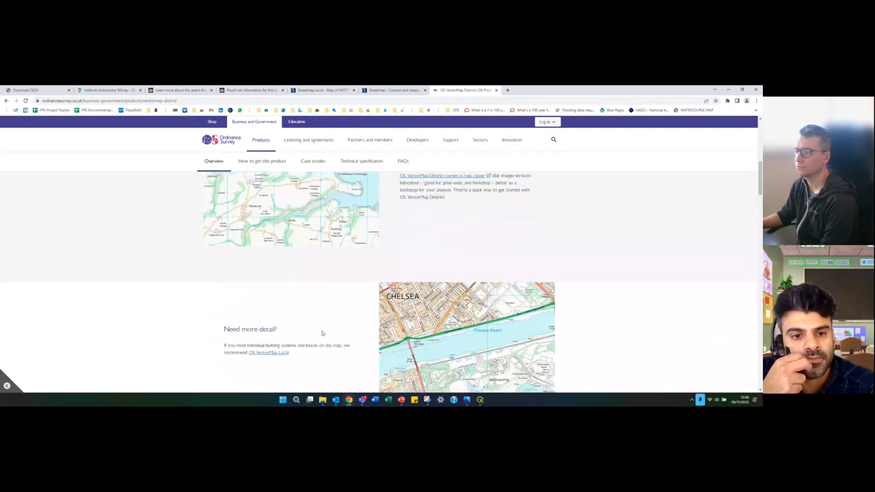
{"action": "scroll", "coordinate": [325, 332], "scroll_direction": "up", "scroll_amount": 5}
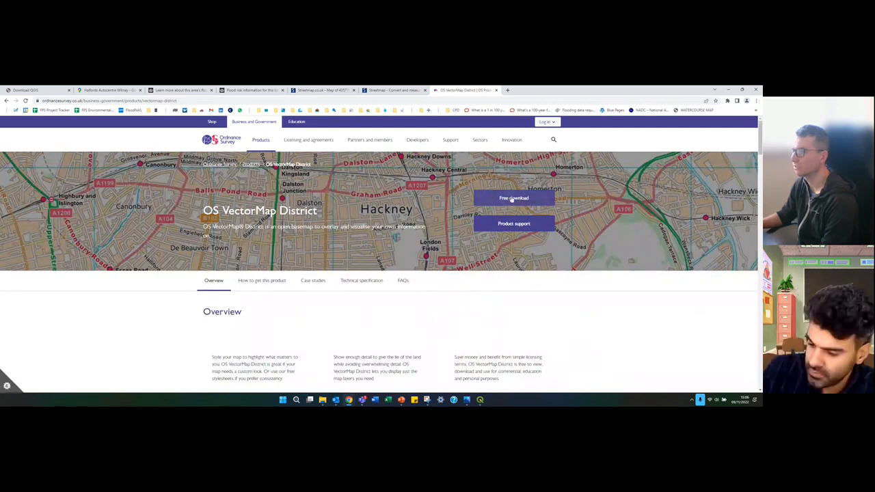
{"action": "left_click", "coordinate": [511, 199]}
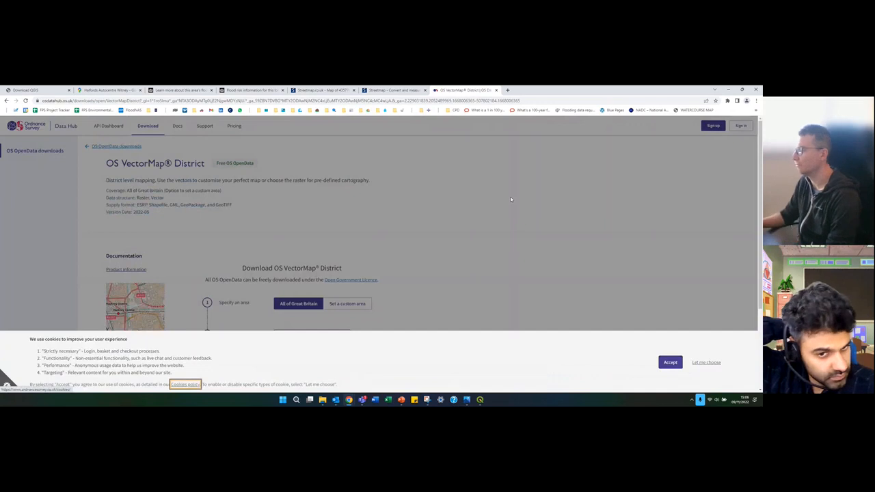
{"action": "left_click", "coordinate": [670, 363]}
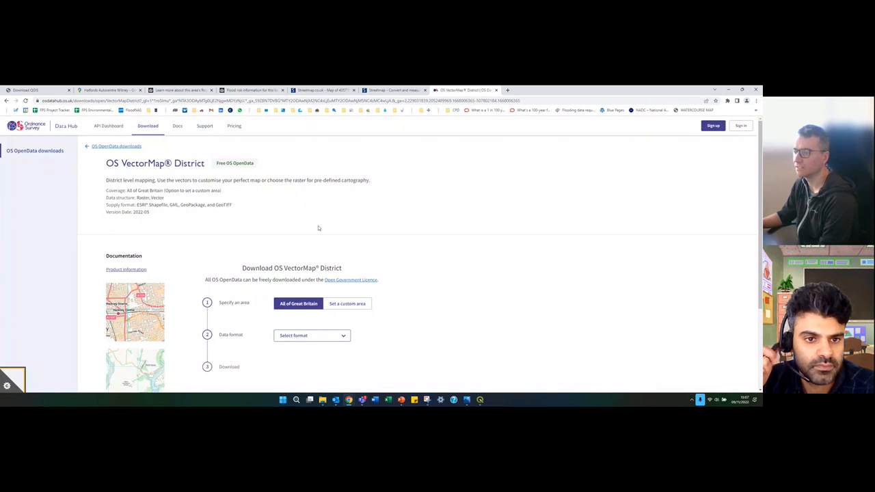
Step: Check the site's national grid reference on Streetmap, then set a custom download area containing only map tile SP and save the selection
{"action": "scroll", "coordinate": [217, 258], "scroll_direction": "down", "scroll_amount": 1}
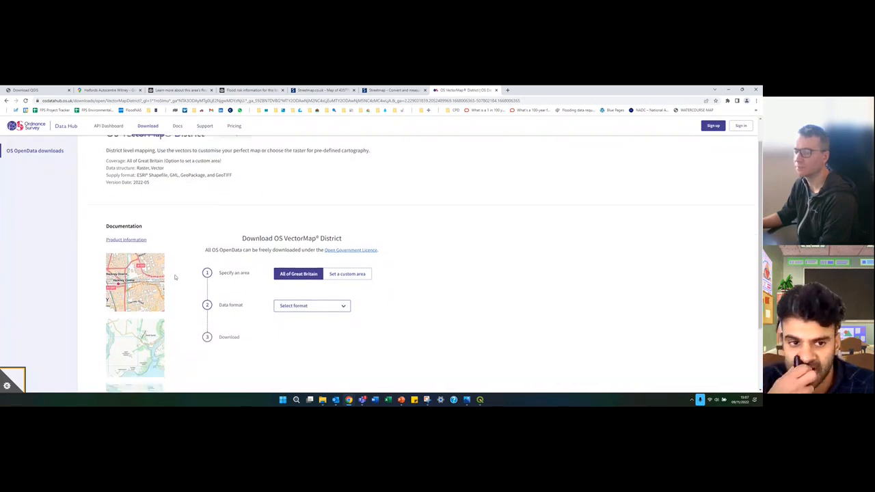
{"action": "scroll", "coordinate": [171, 285], "scroll_direction": "down", "scroll_amount": 1}
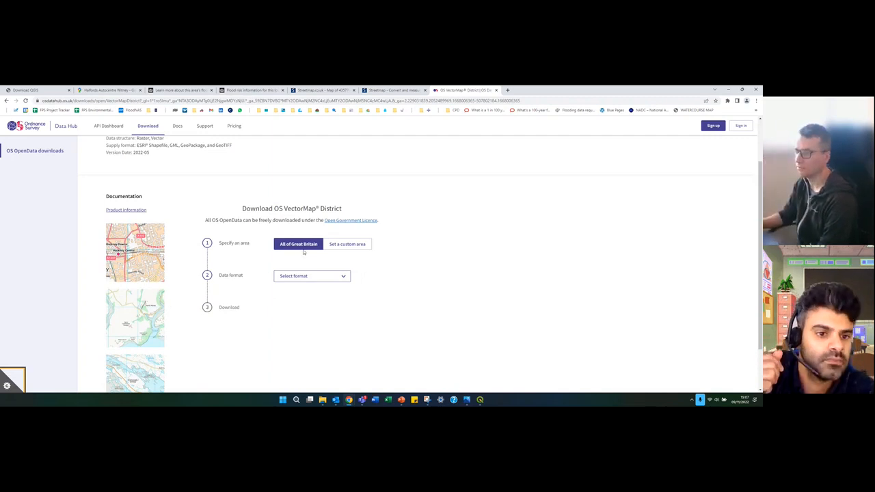
{"action": "left_click", "coordinate": [348, 245]}
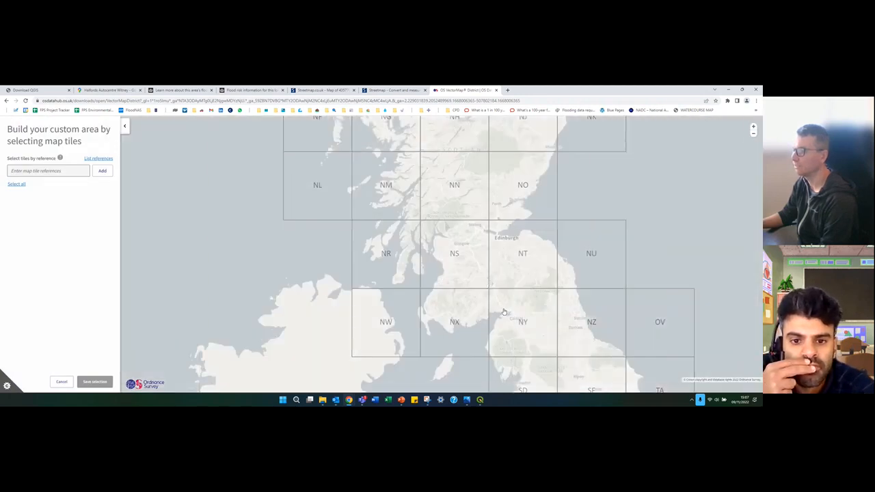
{"action": "left_click_drag", "start_coordinate": [465, 282], "coordinate": [441, 197]}
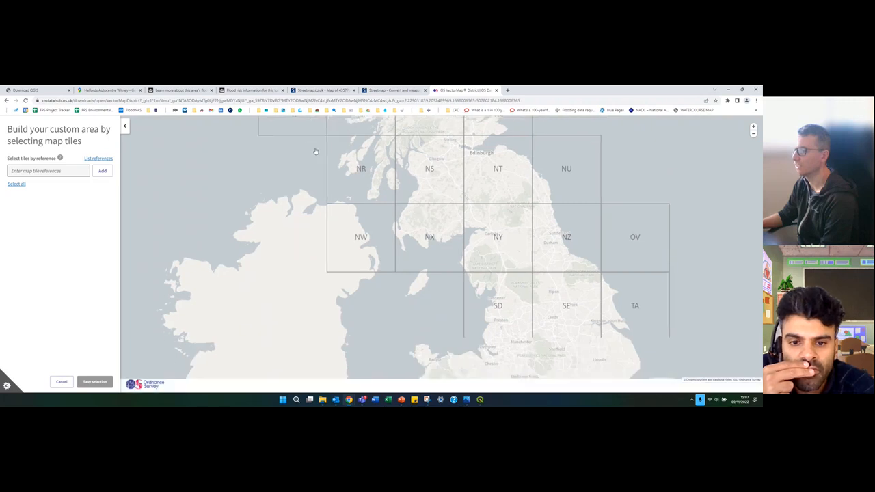
{"action": "left_click_drag", "start_coordinate": [284, 213], "coordinate": [308, 125]}
{"action": "left_click_drag", "start_coordinate": [419, 268], "coordinate": [420, 174]}
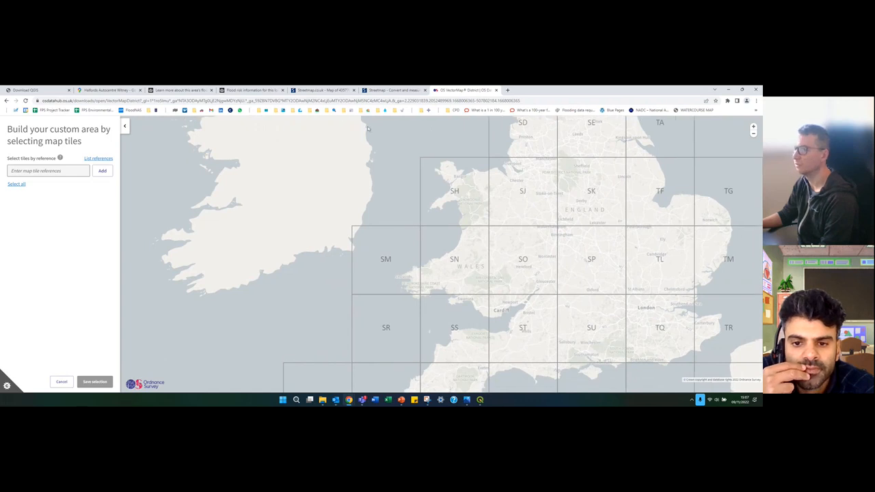
{"action": "left_click", "coordinate": [384, 91]}
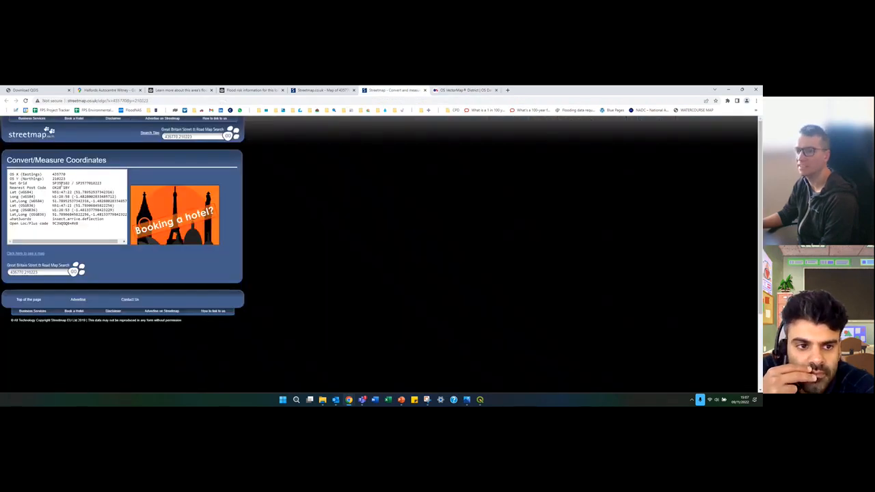
{"action": "left_click", "coordinate": [465, 89]}
{"action": "left_click", "coordinate": [597, 274]}
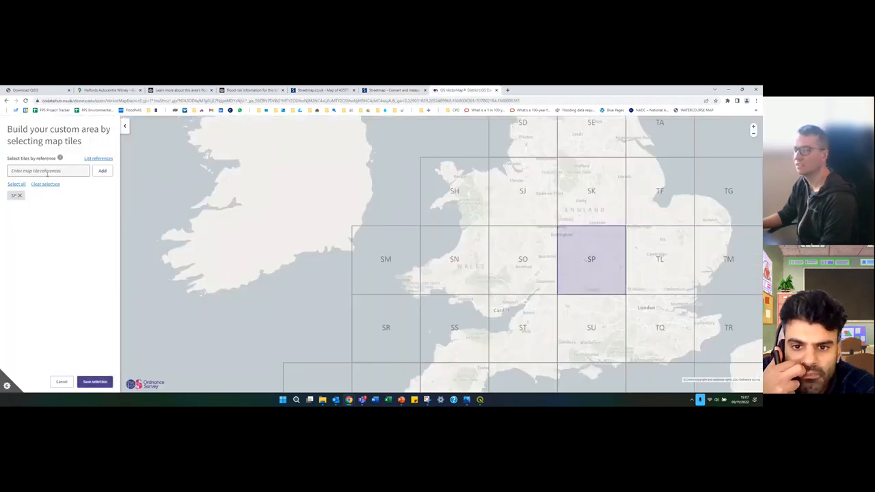
{"action": "left_click", "coordinate": [95, 381]}
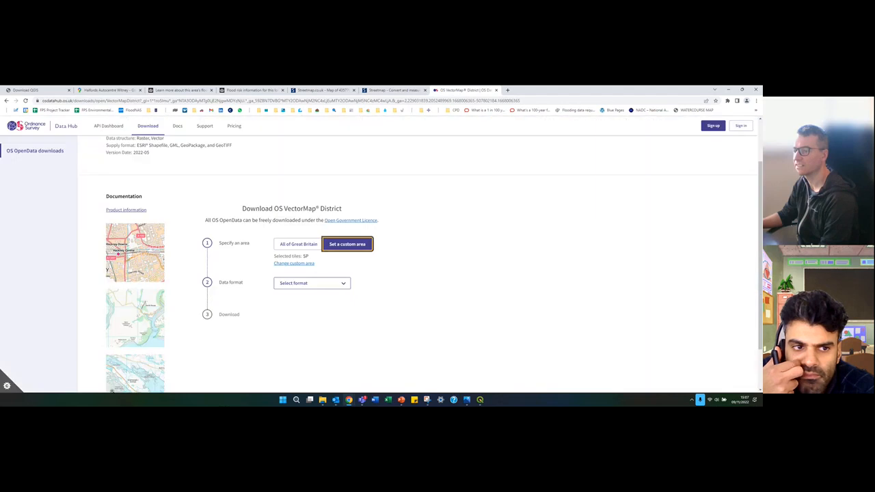
Step: Download the SP tile in GeoTIFF Backdrop format, saving the zip in the GIS Tutorial folder on the FPS (E:) drive
{"action": "left_click", "coordinate": [311, 286]}
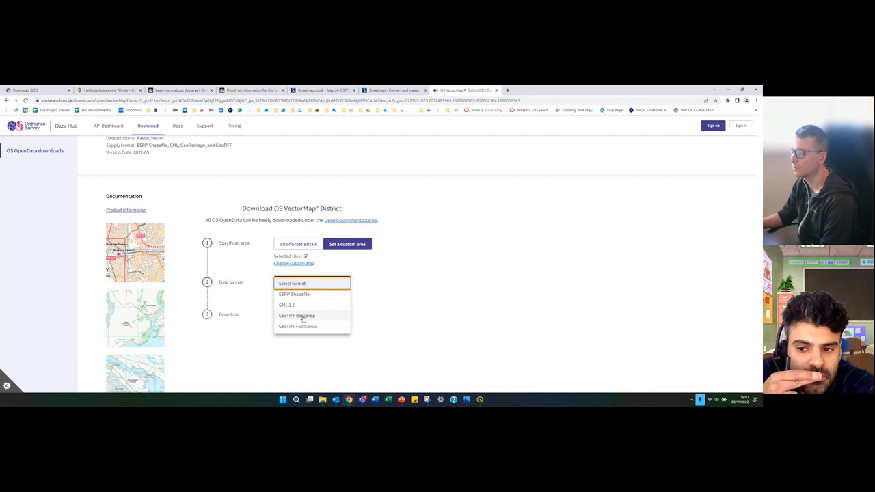
{"action": "left_click", "coordinate": [302, 316]}
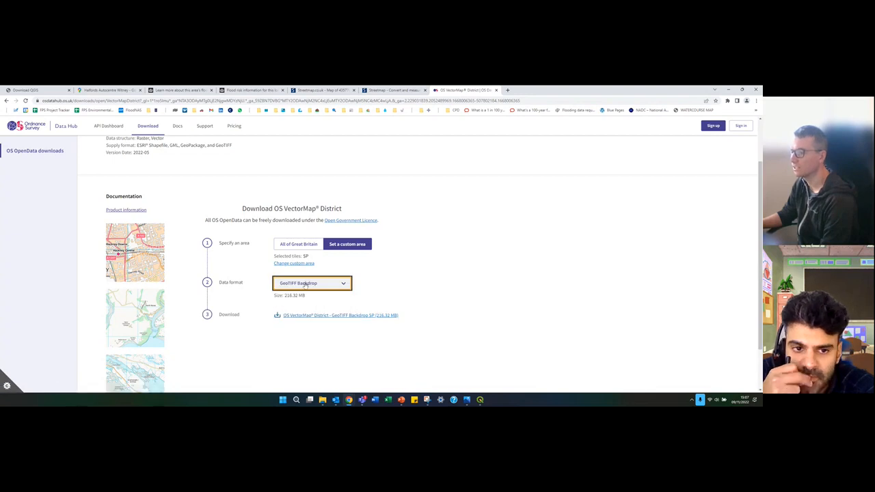
{"action": "left_click", "coordinate": [306, 318]}
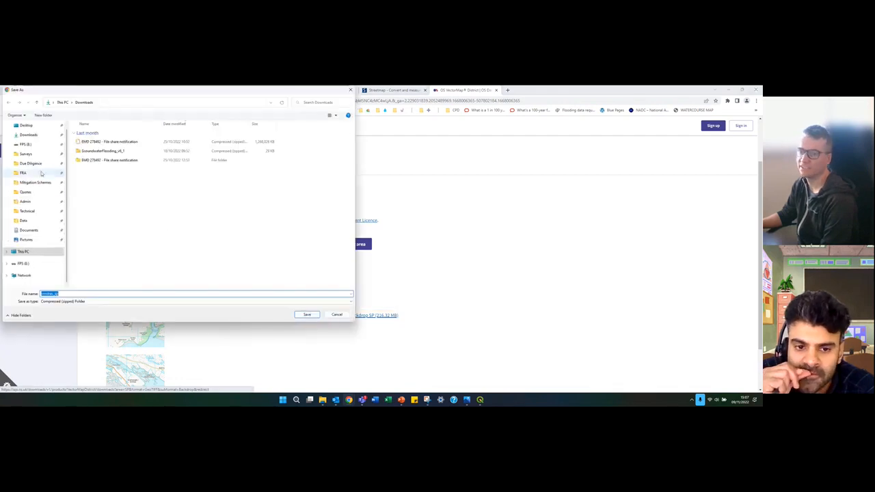
{"action": "left_click", "coordinate": [28, 144]}
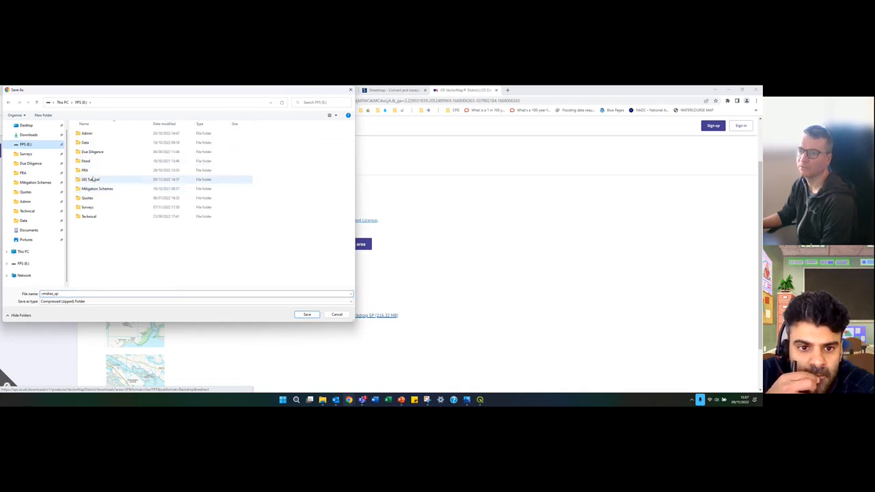
{"action": "double_click", "coordinate": [94, 179]}
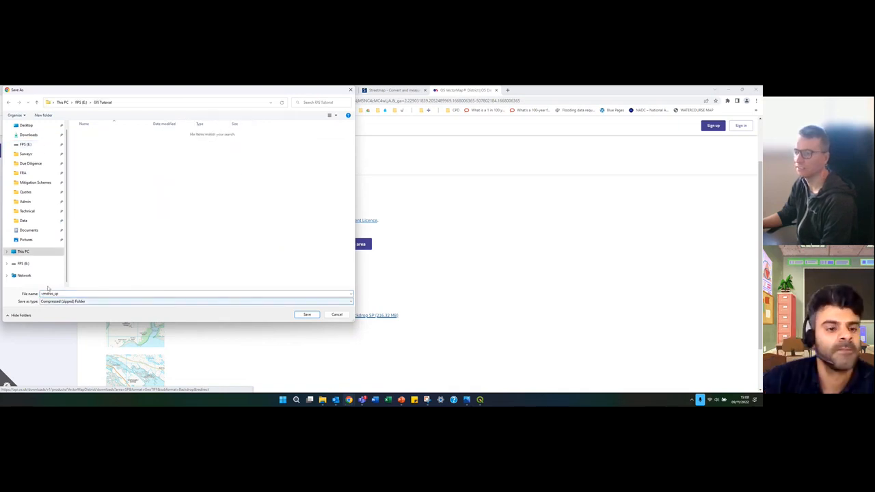
{"action": "left_click", "coordinate": [307, 315]}
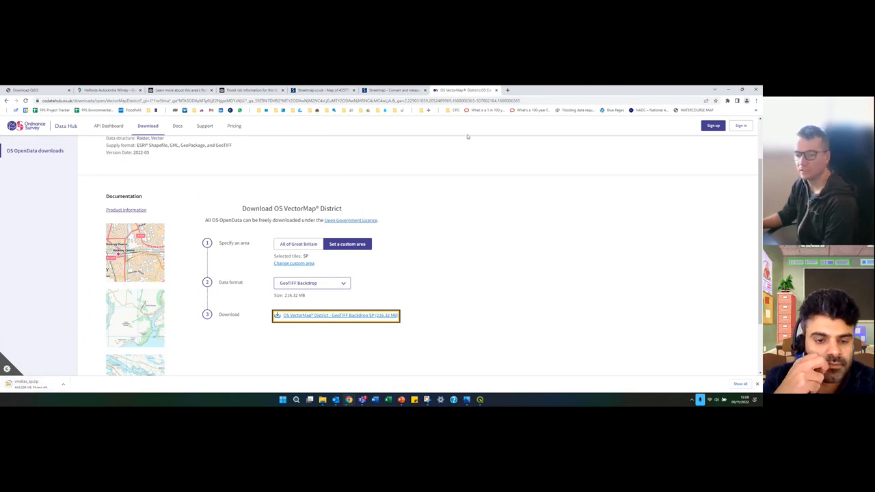
Step: Open the bookmarked Environment Agency Survey Open Data map in a new tab and dismiss its welcome screen permanently
{"action": "left_click", "coordinate": [508, 91]}
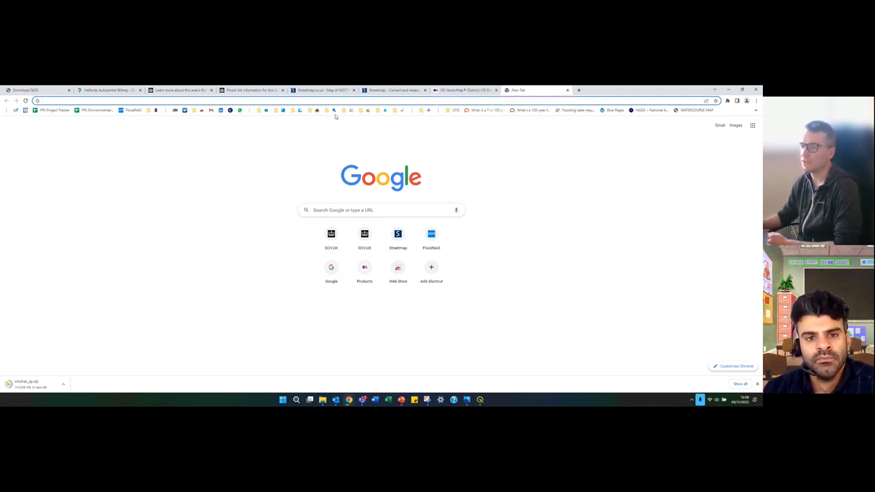
{"action": "left_click", "coordinate": [301, 110]}
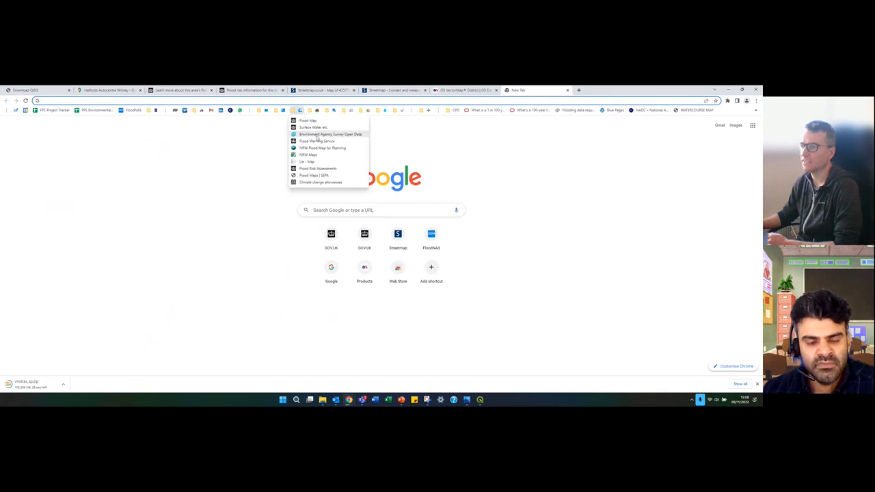
{"action": "left_click", "coordinate": [318, 134]}
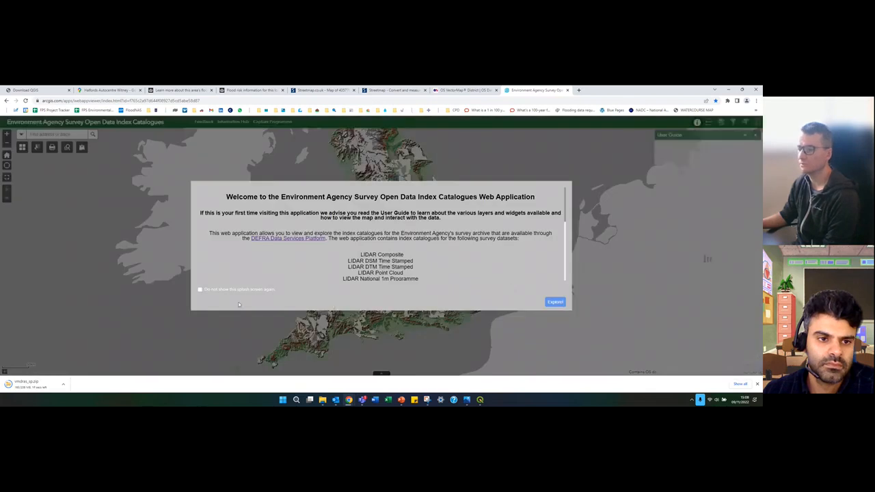
{"action": "left_click", "coordinate": [240, 290]}
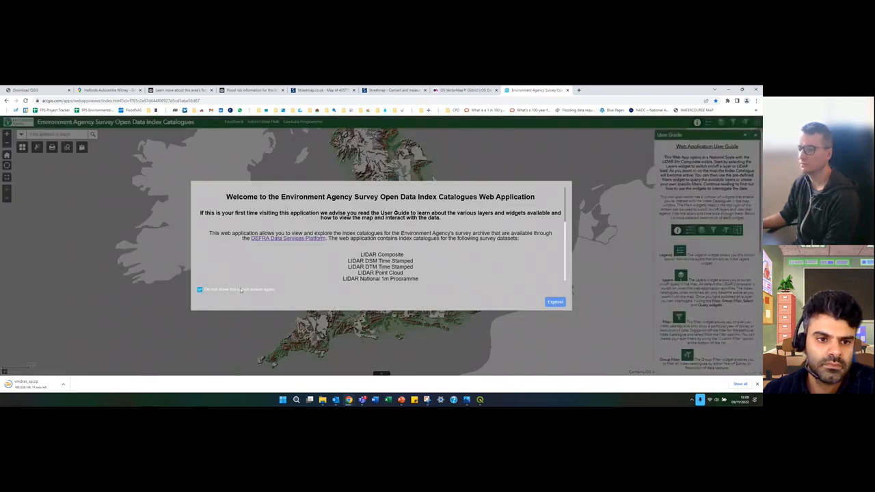
{"action": "scroll", "coordinate": [553, 256], "scroll_direction": "down", "scroll_amount": 5}
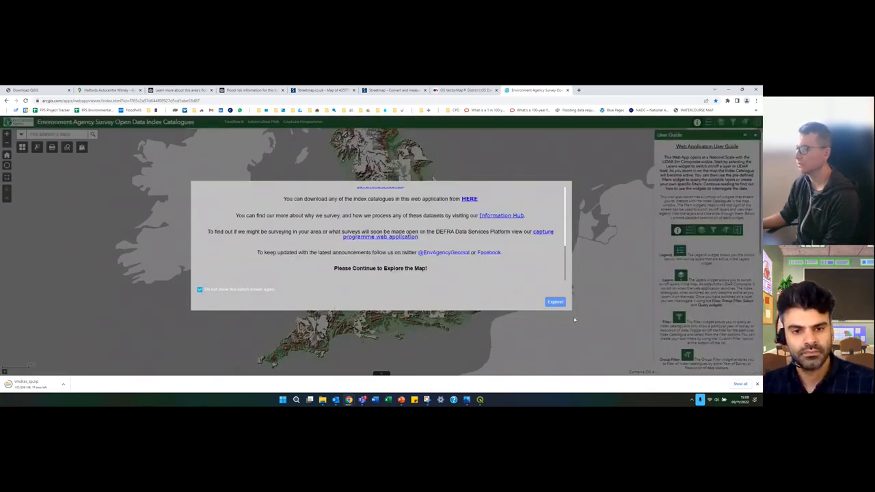
{"action": "left_click", "coordinate": [554, 302]}
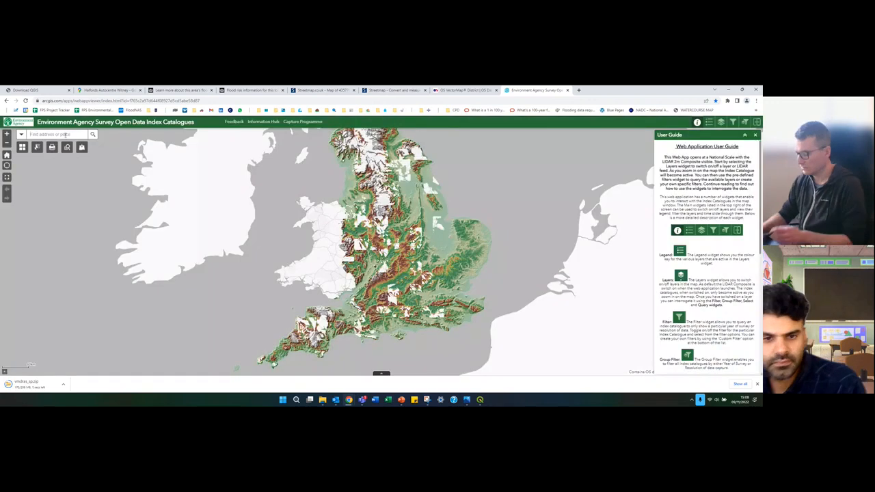
Step: Find the Halfords site's postcode on the map and turn off the LIDAR Composite 2020 1m DTM Hillshade layer
{"action": "type", "text": "ox28 1bj"}
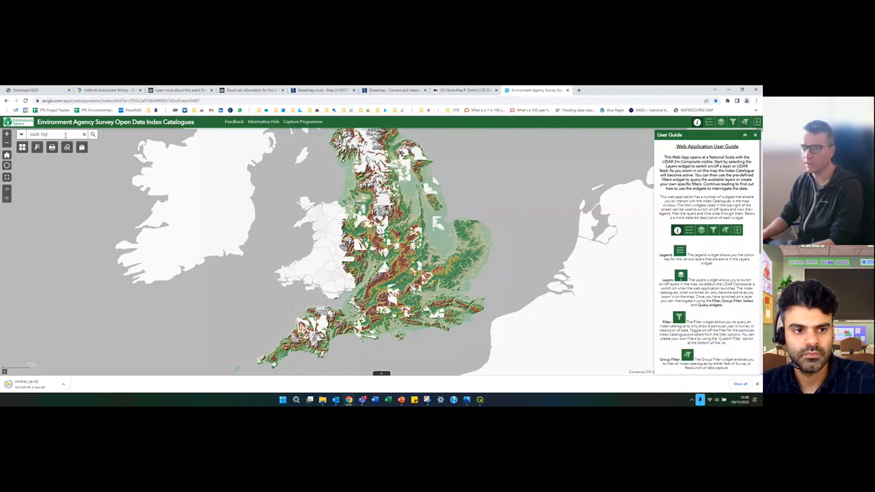
{"action": "key", "text": "Return"}
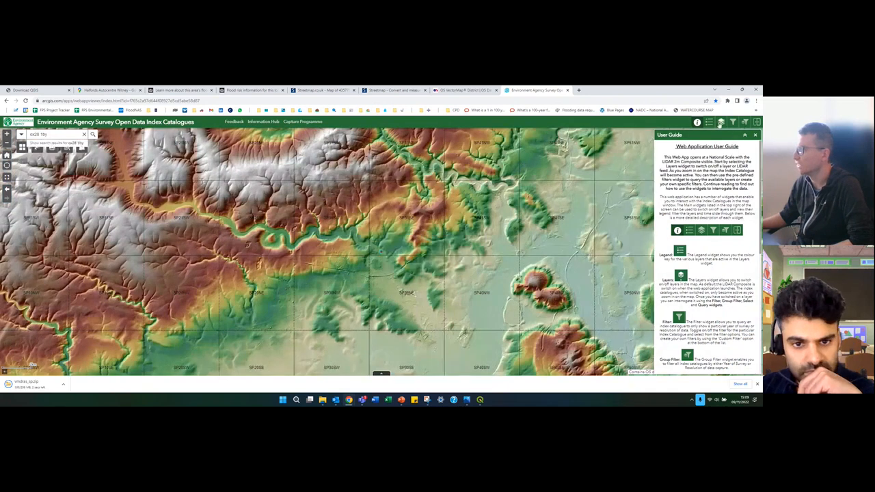
{"action": "left_click", "coordinate": [720, 123]}
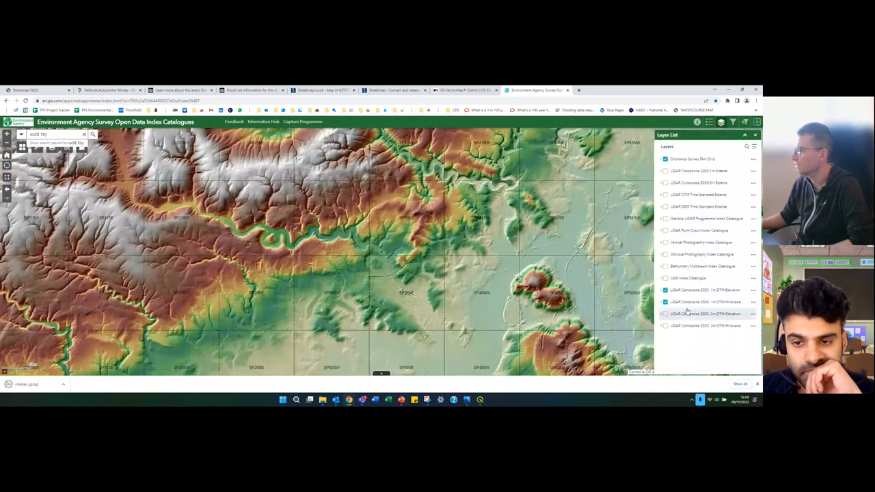
{"action": "left_click", "coordinate": [664, 302]}
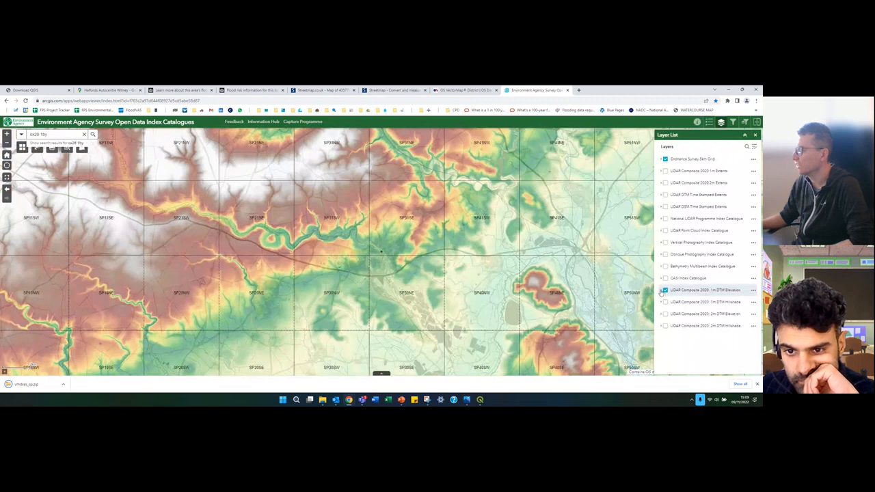
Step: Expand the LIDAR Composite 2020 1m DTM Elevation layer's legend and open the layer's item details
{"action": "left_click", "coordinate": [661, 291]}
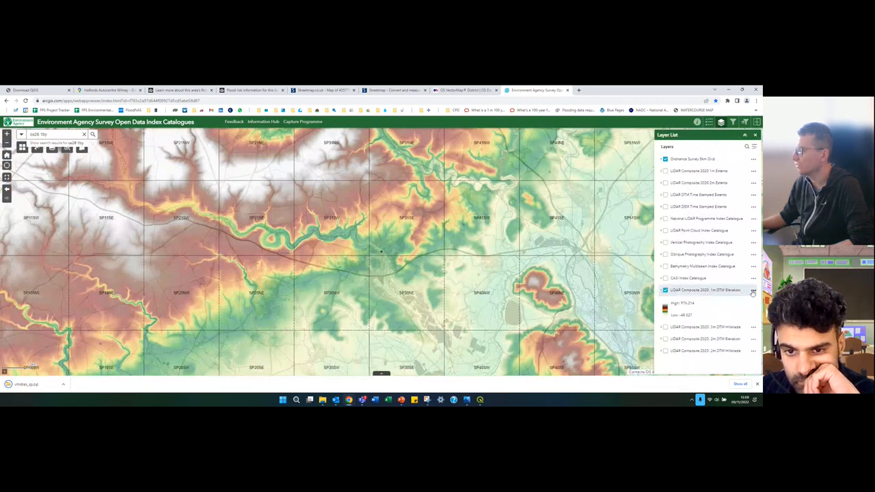
{"action": "left_click", "coordinate": [752, 291]}
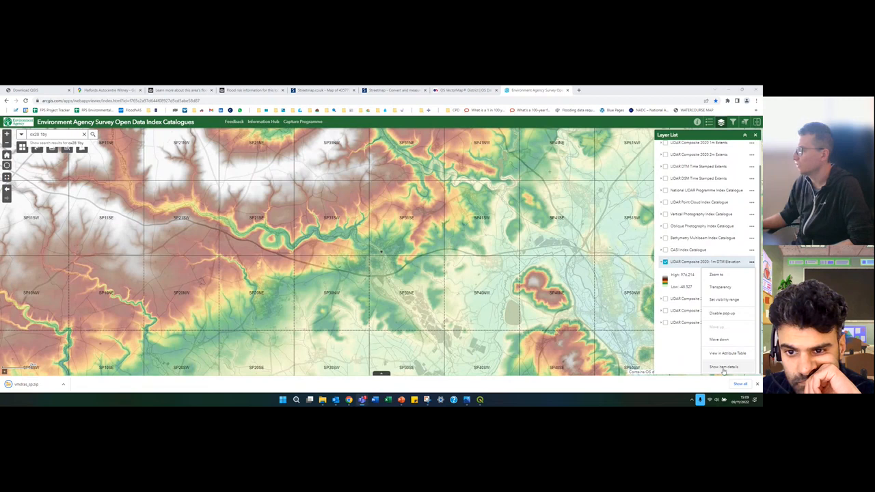
{"action": "left_click", "coordinate": [751, 262]}
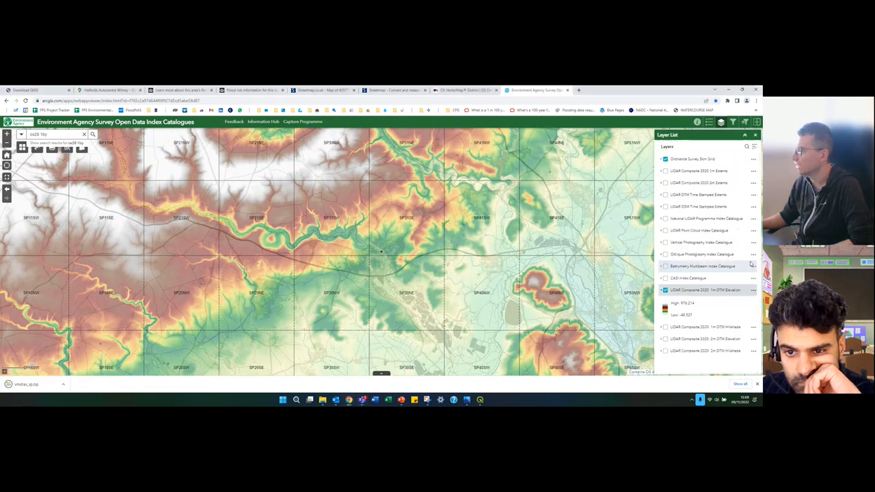
{"action": "left_click", "coordinate": [751, 290]}
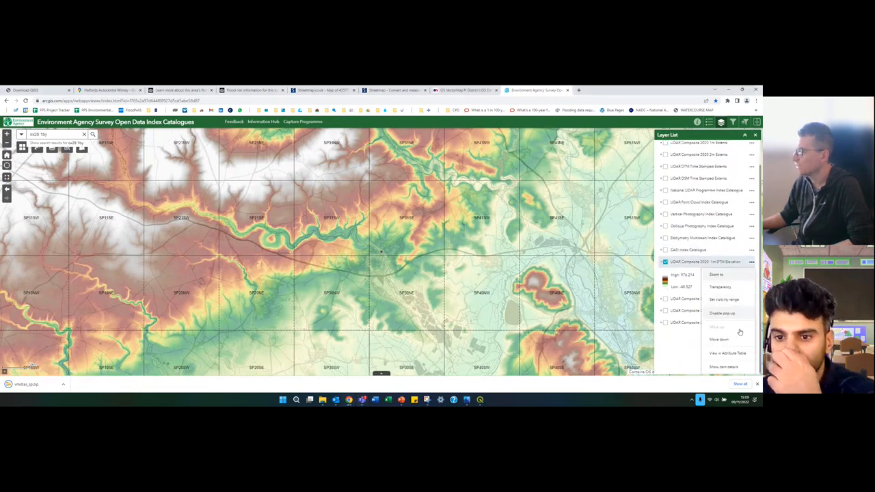
{"action": "left_click", "coordinate": [724, 367]}
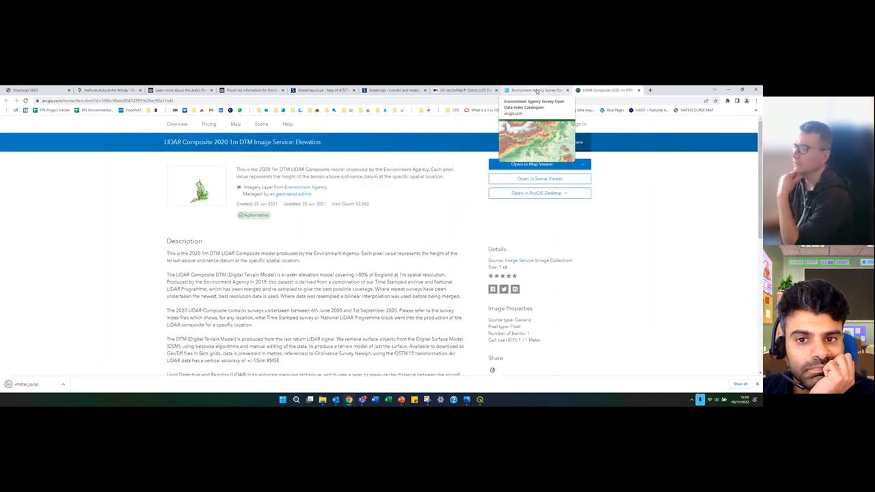
Step: Read through the LIDAR DTM description and follow its link for downloading the survey data from the DSP
{"action": "scroll", "coordinate": [401, 209], "scroll_direction": "down", "scroll_amount": 1}
{"action": "scroll", "coordinate": [400, 209], "scroll_direction": "up", "scroll_amount": 1}
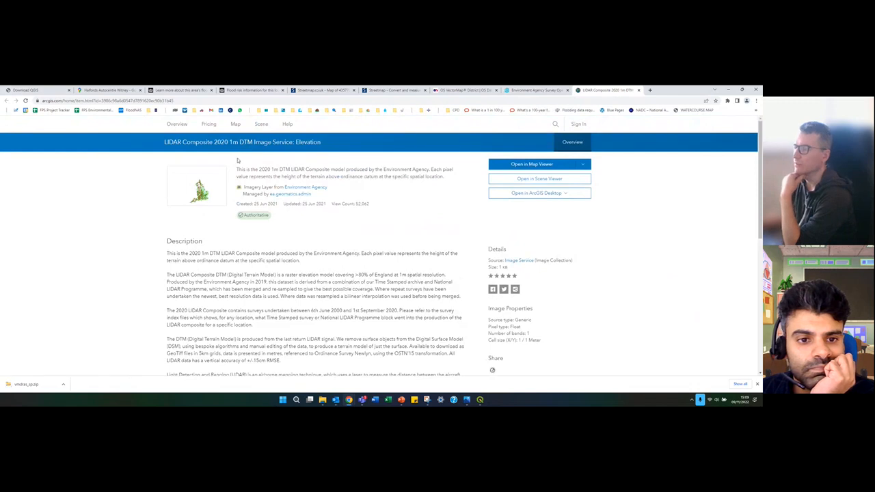
{"action": "scroll", "coordinate": [256, 192], "scroll_direction": "down", "scroll_amount": 2}
{"action": "scroll", "coordinate": [257, 192], "scroll_direction": "down", "scroll_amount": 1}
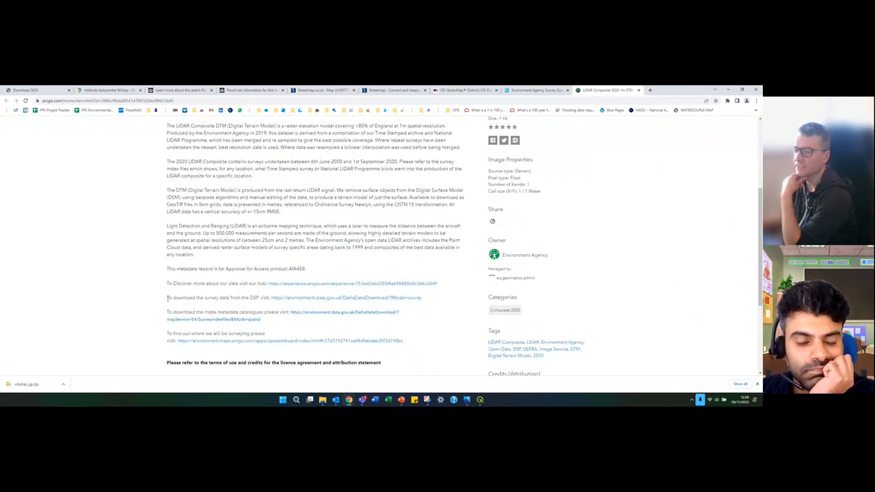
{"action": "left_click_drag", "start_coordinate": [176, 298], "coordinate": [271, 298]}
{"action": "left_click", "coordinate": [285, 299]}
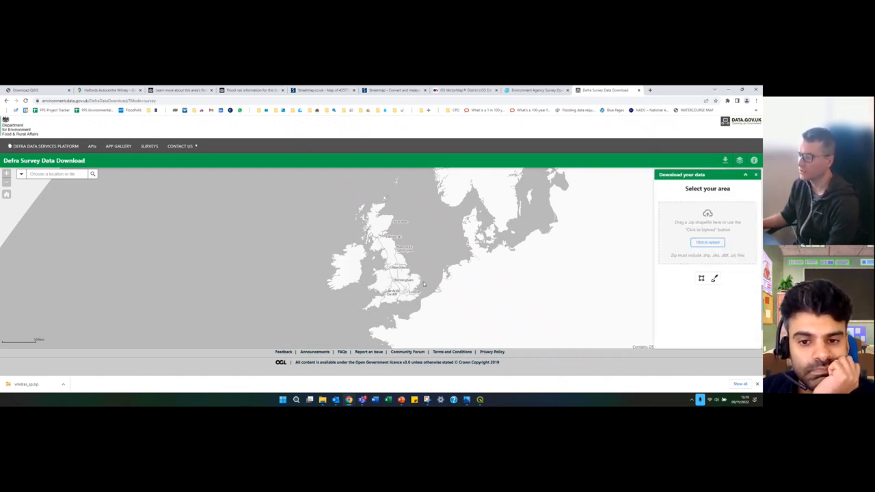
Step: Draw a five-sided download area over eastern Witney, reaching from Woodgreen and Newland down to Cogges
{"action": "scroll", "coordinate": [408, 288], "scroll_direction": "up", "scroll_amount": 5}
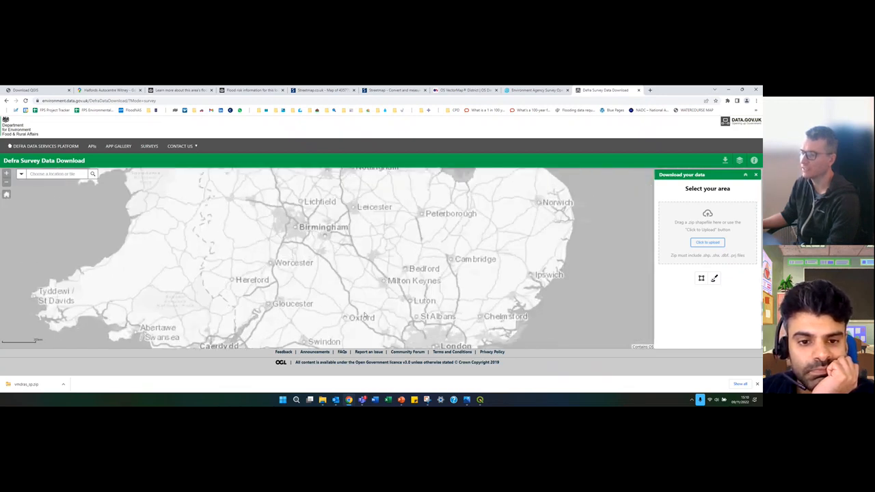
{"action": "scroll", "coordinate": [326, 315], "scroll_direction": "up", "scroll_amount": 2}
{"action": "scroll", "coordinate": [326, 315], "scroll_direction": "up", "scroll_amount": 2}
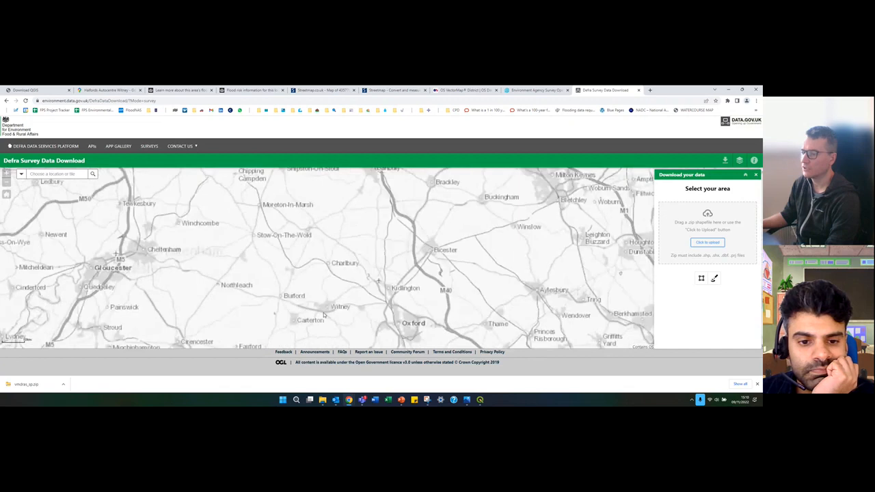
{"action": "left_click_drag", "start_coordinate": [326, 311], "coordinate": [335, 296]}
{"action": "scroll", "coordinate": [335, 296], "scroll_direction": "up", "scroll_amount": 3}
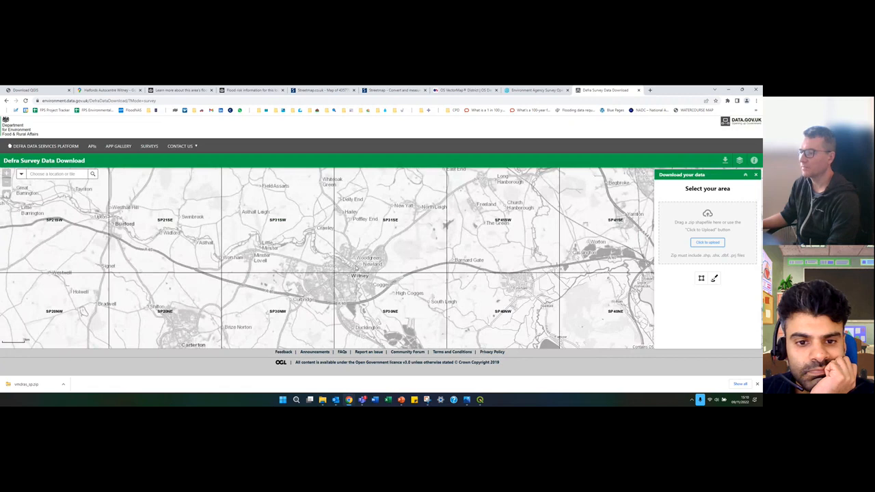
{"action": "scroll", "coordinate": [355, 268], "scroll_direction": "up", "scroll_amount": 2}
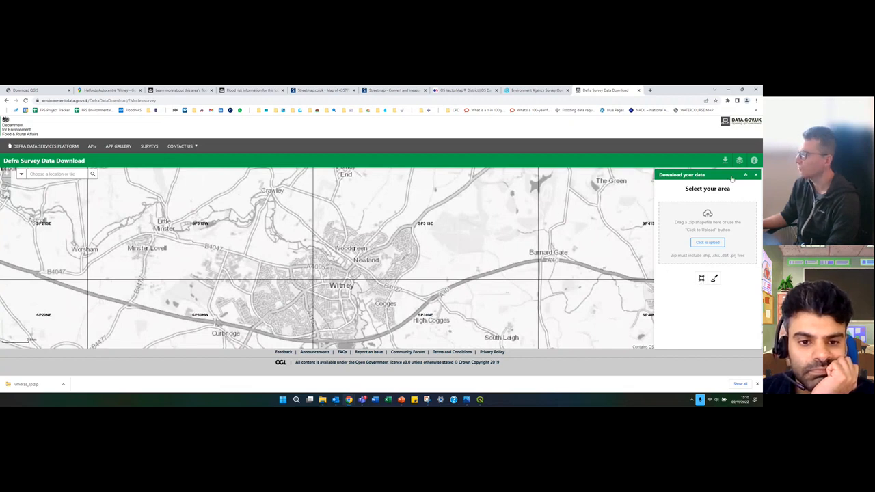
{"action": "left_click", "coordinate": [702, 280]}
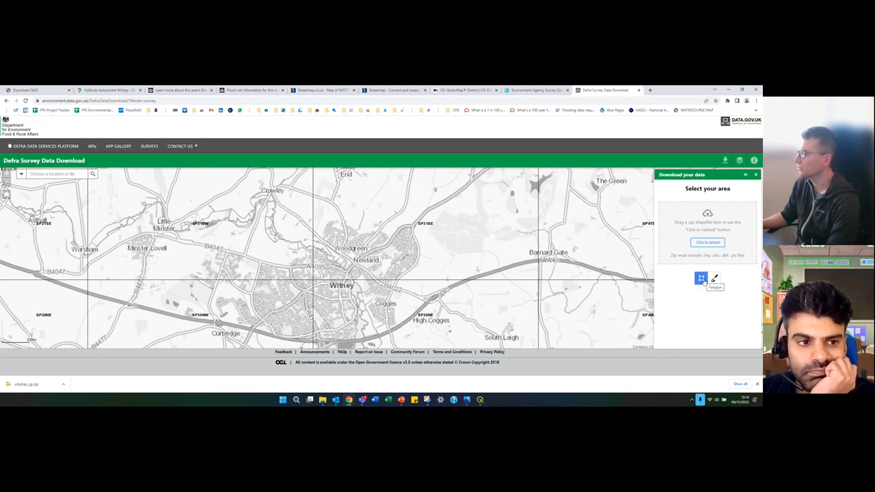
{"action": "left_click", "coordinate": [337, 243]}
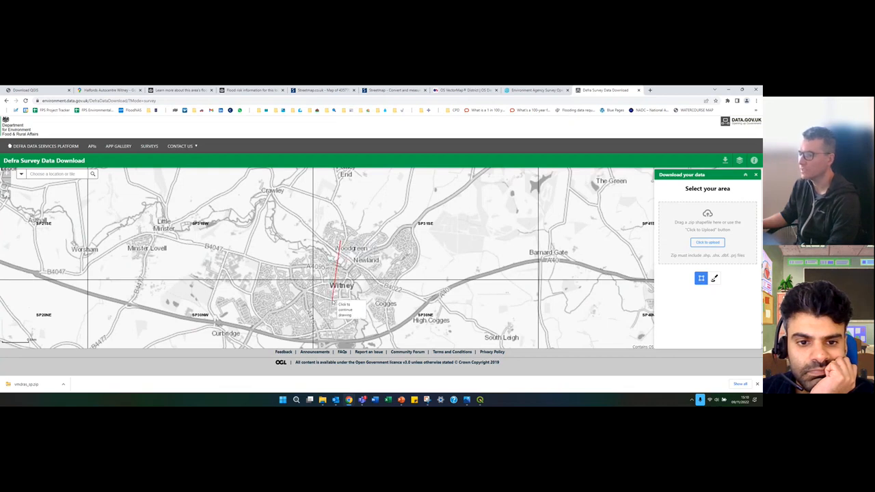
{"action": "left_click", "coordinate": [332, 300]}
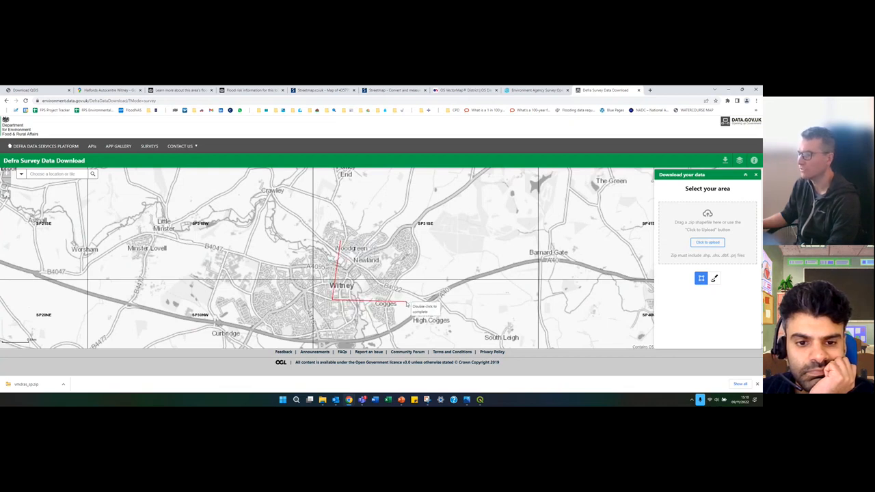
{"action": "left_click", "coordinate": [399, 301]}
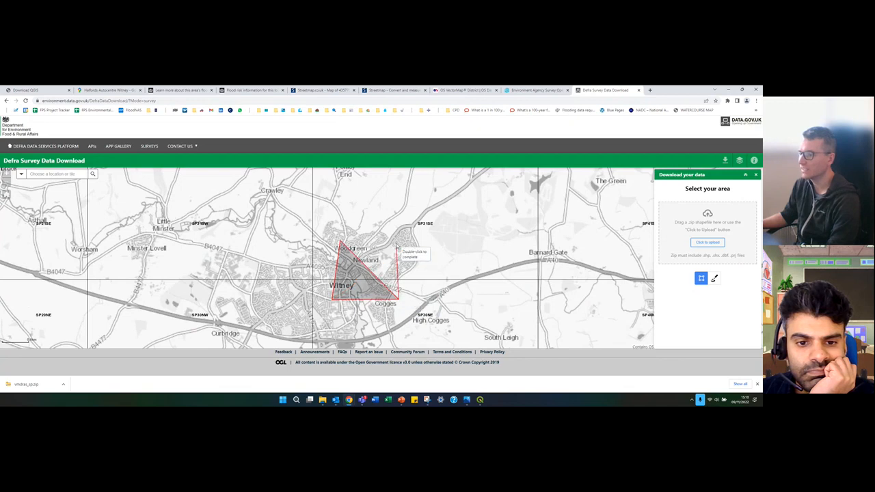
{"action": "left_click", "coordinate": [397, 241]}
{"action": "double_click", "coordinate": [376, 232]}
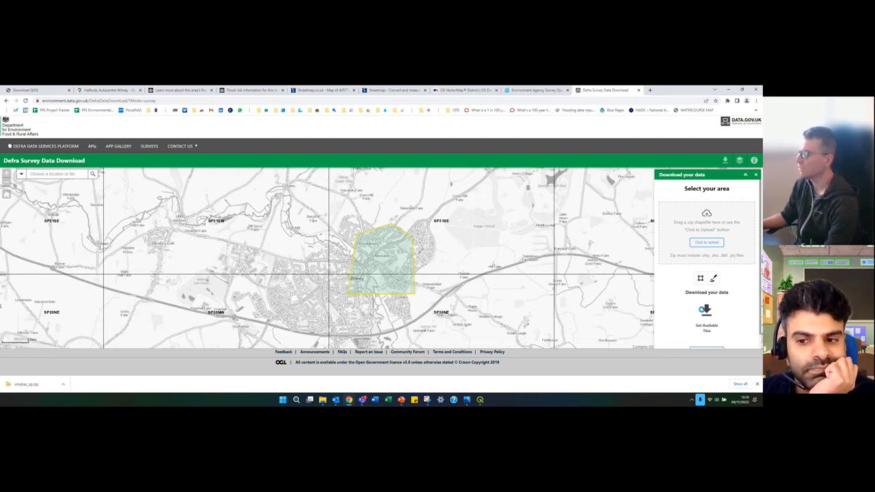
Step: Get the available files for the drawn area and choose LIDAR Composite DTM, year 2020, at DTM 1M resolution
{"action": "left_click", "coordinate": [703, 311]}
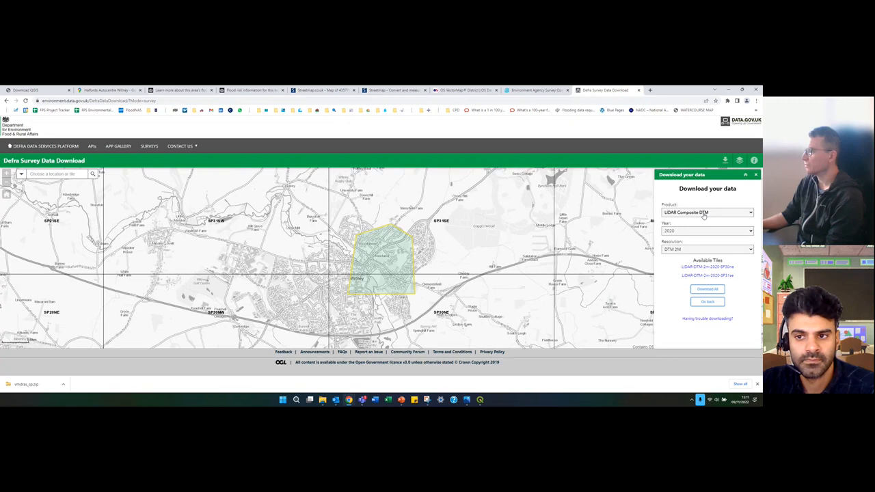
{"action": "left_click", "coordinate": [703, 215]}
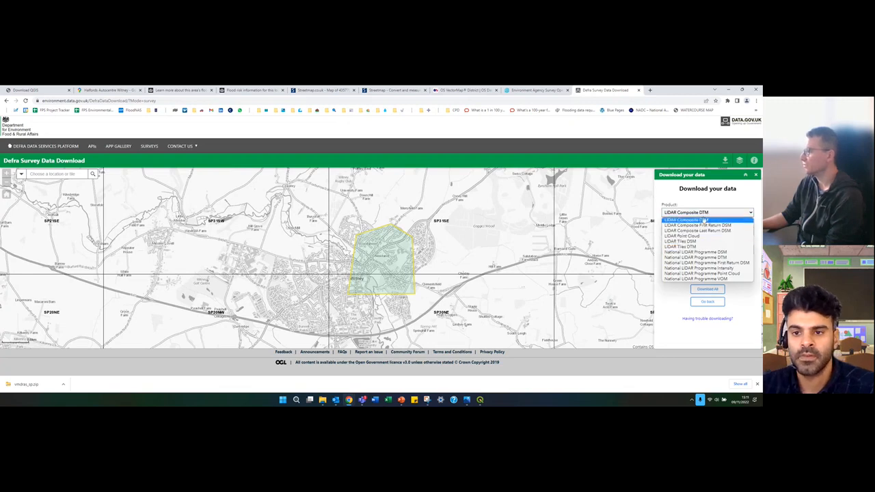
{"action": "left_click", "coordinate": [704, 219]}
{"action": "left_click", "coordinate": [700, 231]}
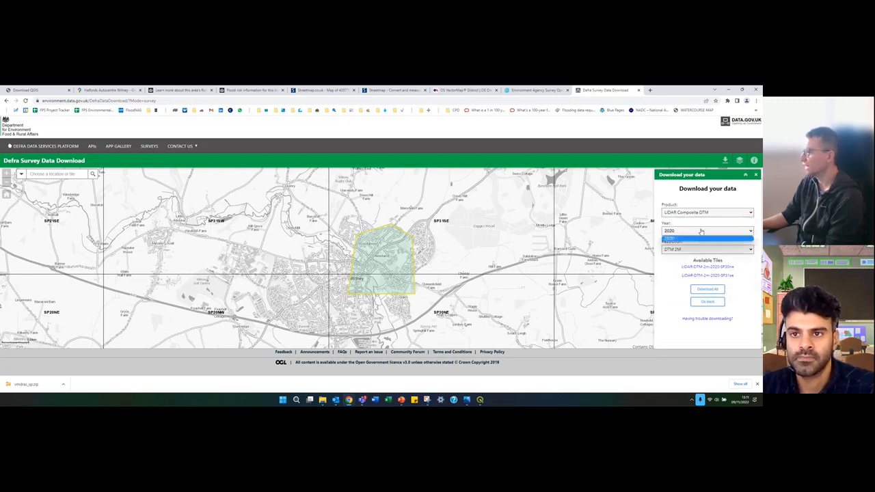
{"action": "left_click", "coordinate": [696, 236]}
{"action": "left_click", "coordinate": [695, 250]}
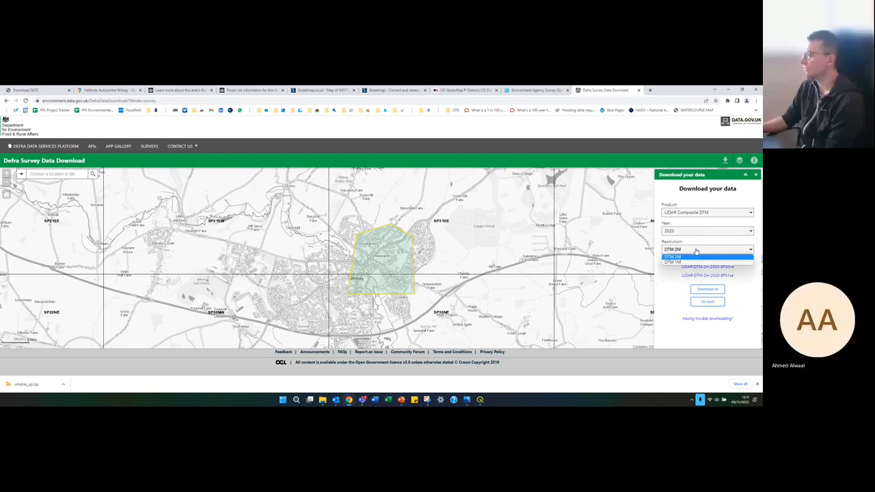
{"action": "left_click", "coordinate": [695, 251]}
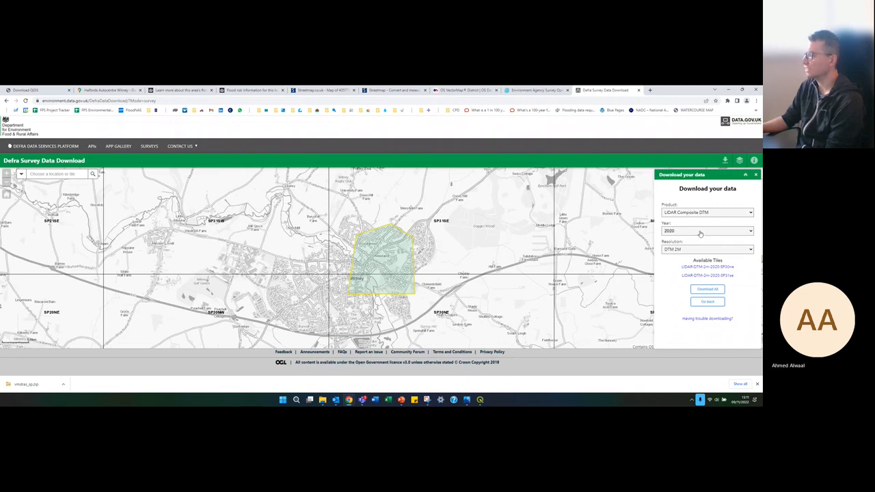
{"action": "left_click", "coordinate": [695, 248]}
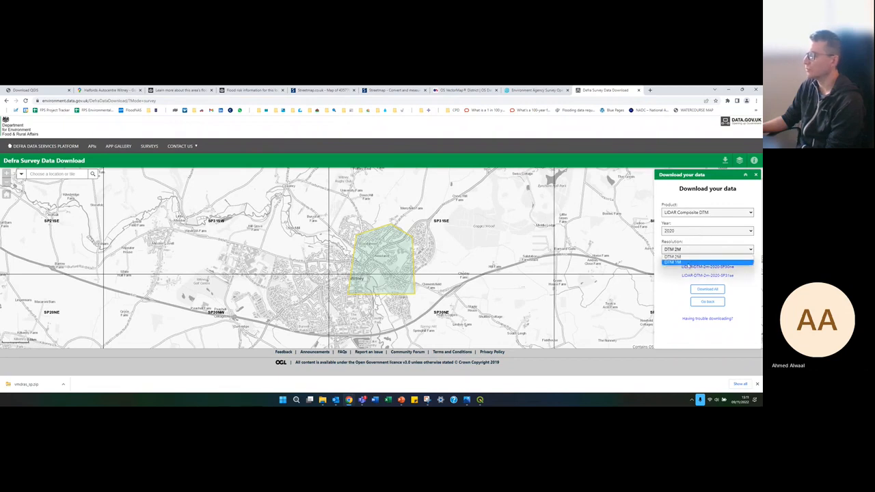
{"action": "left_click", "coordinate": [688, 263]}
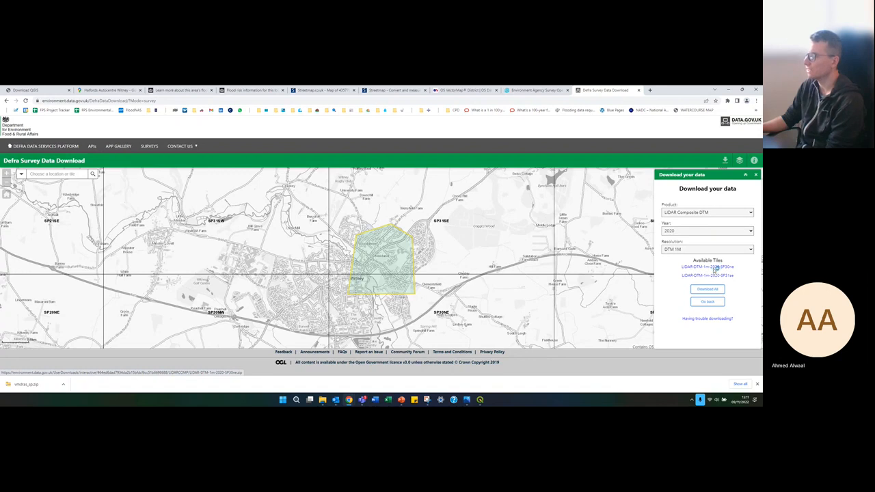
Step: Download the LIDAR-DTM-1m-2020 tiles SP30ne and SP31se into the GIS Tutorial folder
{"action": "left_click", "coordinate": [714, 267]}
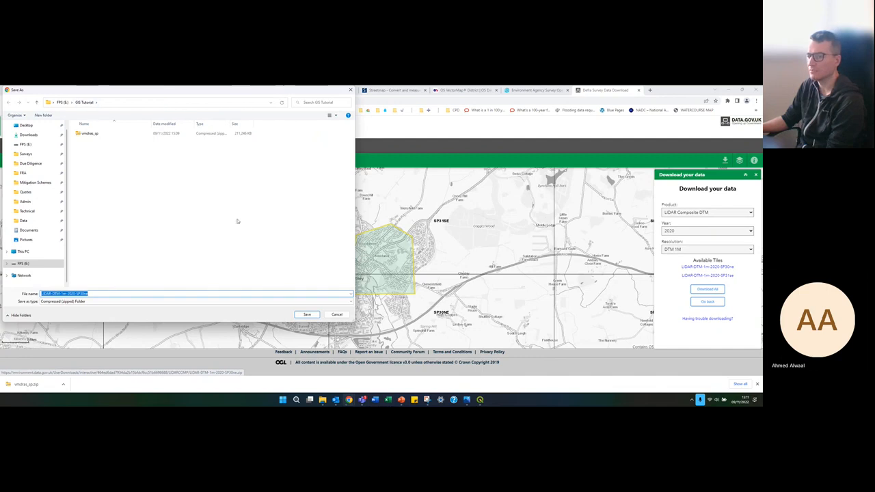
{"action": "left_click", "coordinate": [300, 315]}
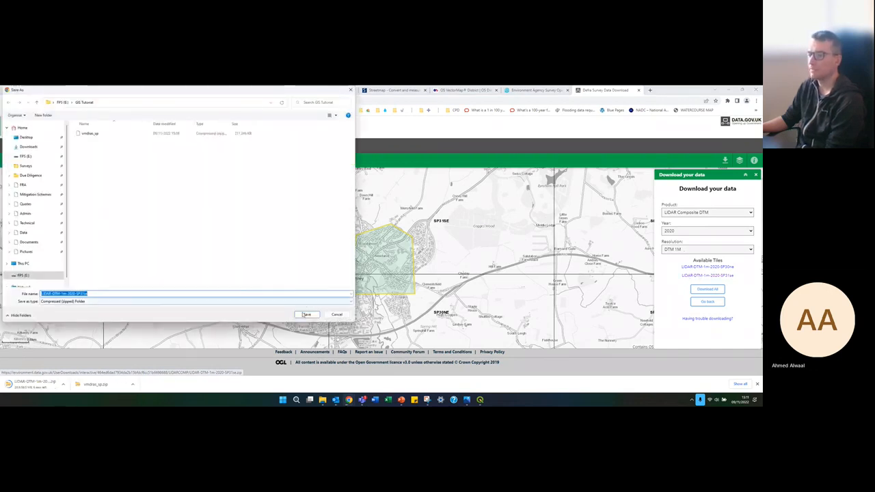
{"action": "left_click", "coordinate": [307, 314]}
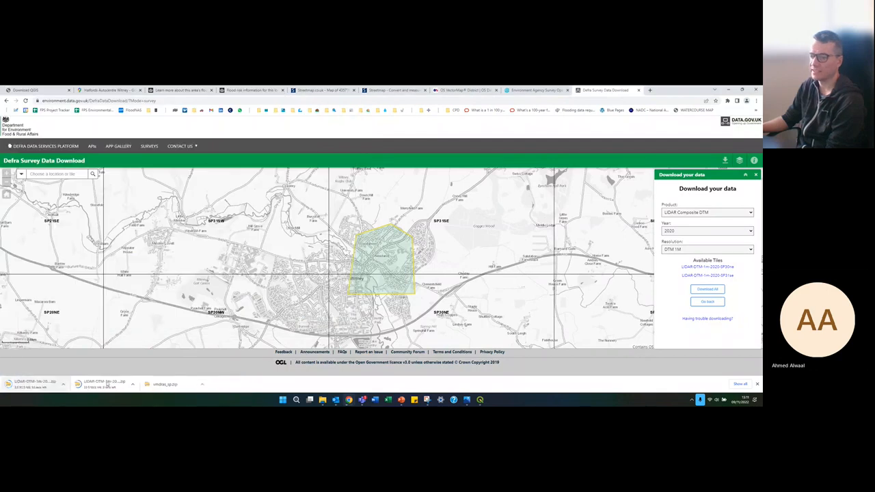
Step: Switch to File Explorer and open the GIS Tutorial folder on the FPS (E:) drive
{"action": "mouse_move", "coordinate": [325, 404]}
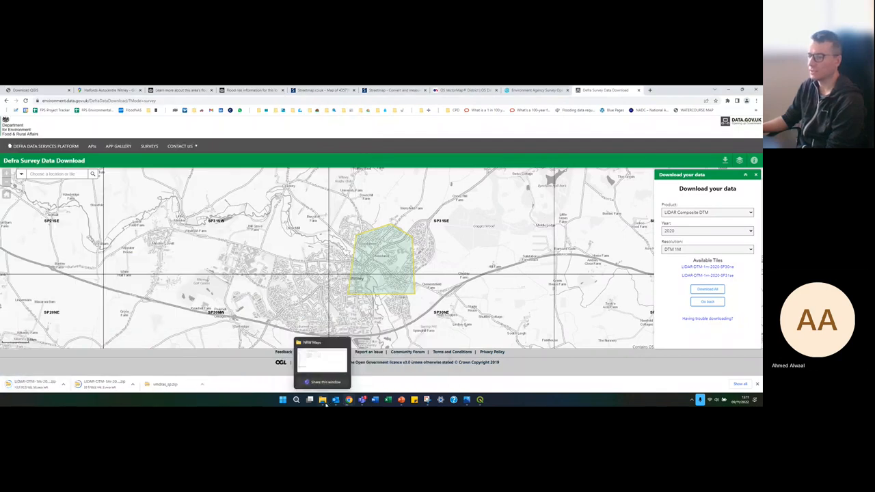
{"action": "right_click", "coordinate": [324, 401]}
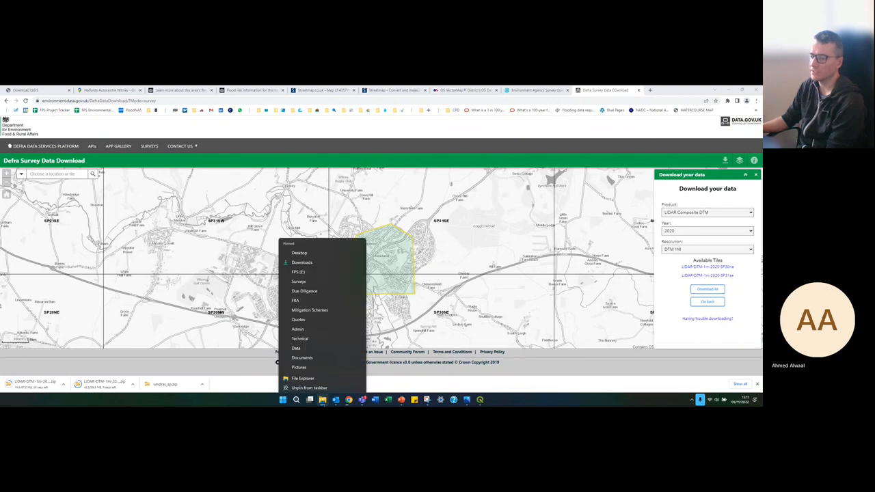
{"action": "left_click", "coordinate": [312, 365]}
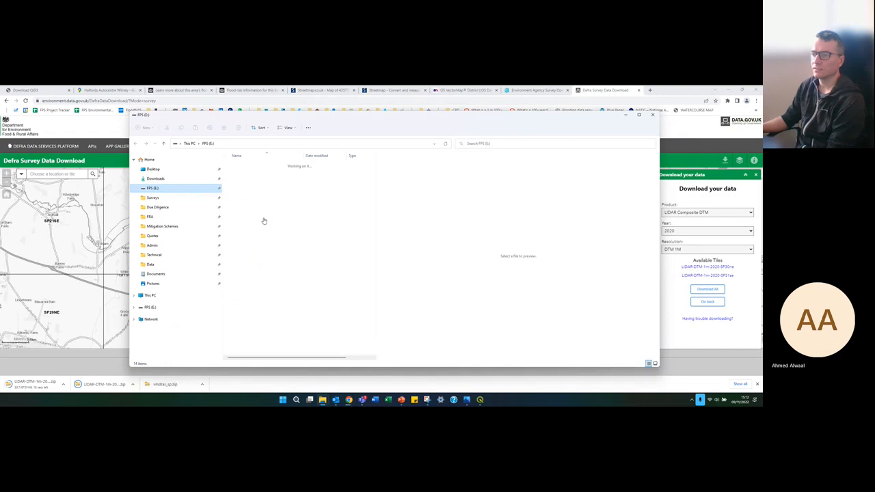
{"action": "left_click", "coordinate": [253, 215]}
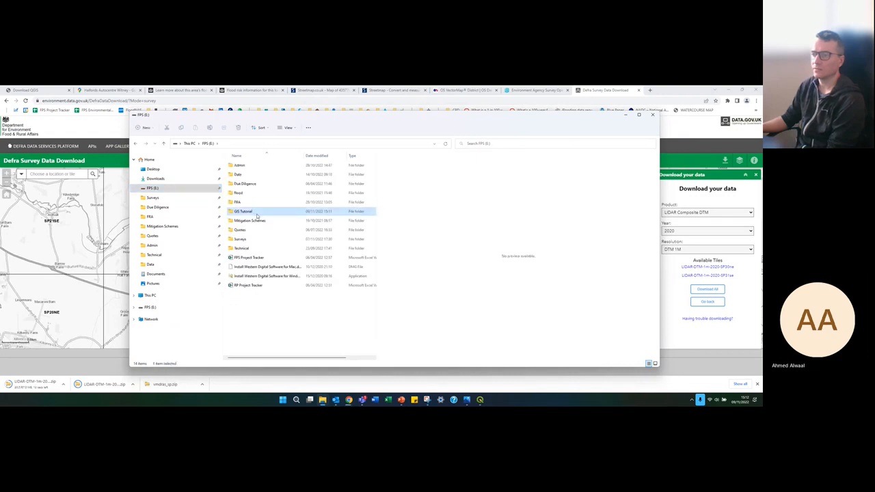
{"action": "double_click", "coordinate": [256, 215]}
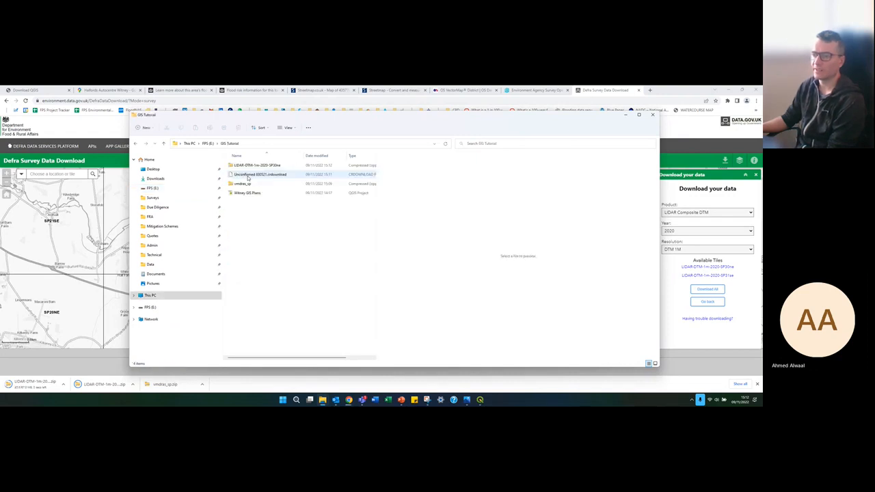
Step: Extract the vmdras_sp zip archive to E:\GIS Tutorial\vmdras_sp
{"action": "left_click", "coordinate": [247, 185]}
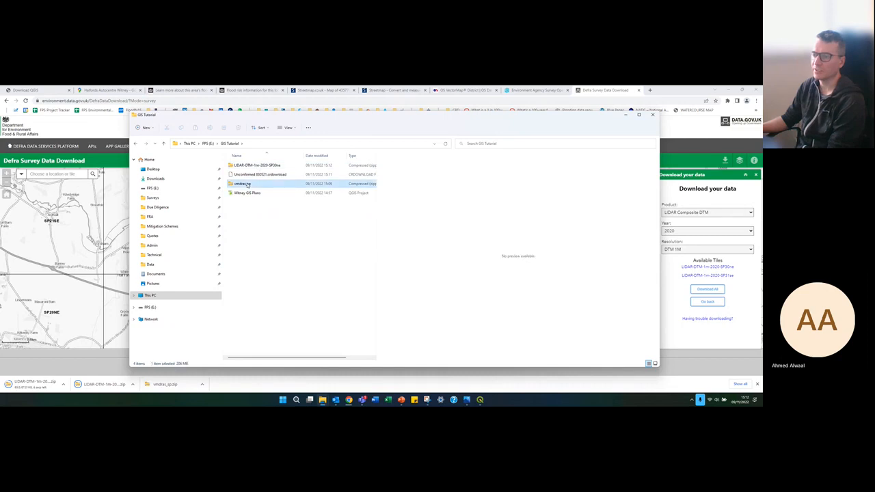
{"action": "right_click", "coordinate": [247, 185]}
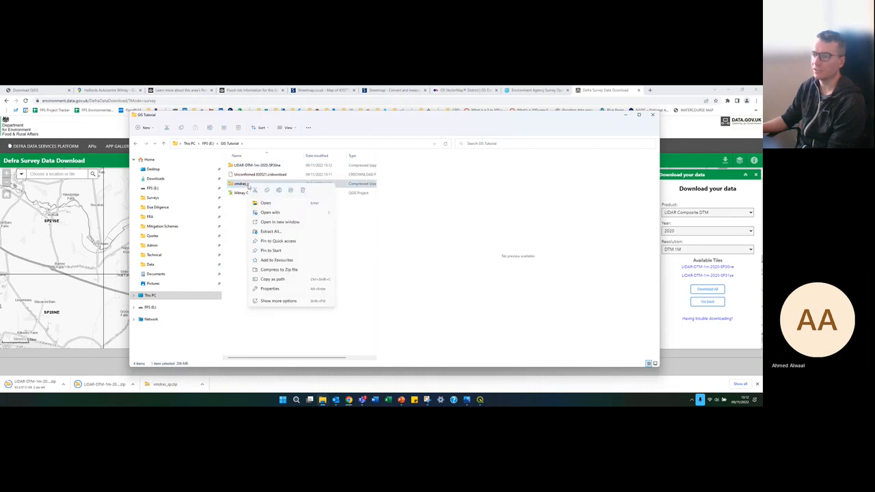
{"action": "left_click", "coordinate": [271, 231]}
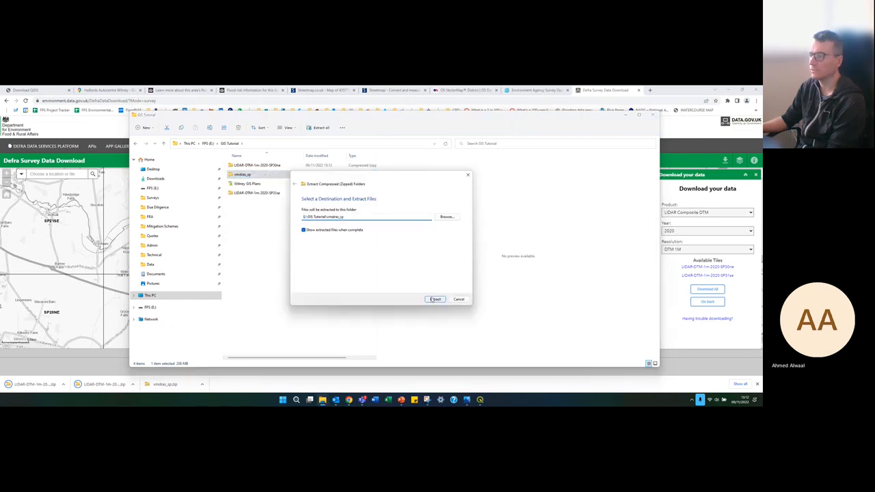
{"action": "key", "text": "Return"}
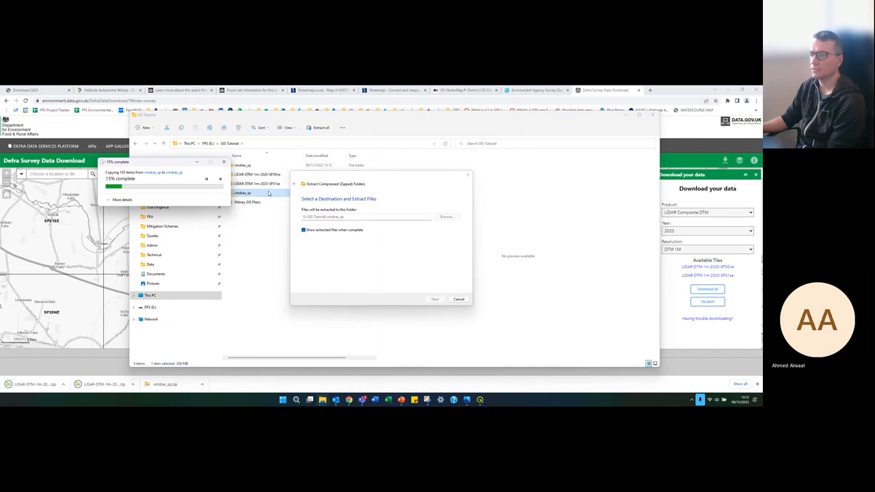
Step: Extract the LIDAR-DTM-1m-2020-SP31se and LIDAR-DTM-1m-2020-SP30ne zip archives into folders of the same names within GIS Tutorial
{"action": "left_click", "coordinate": [268, 189]}
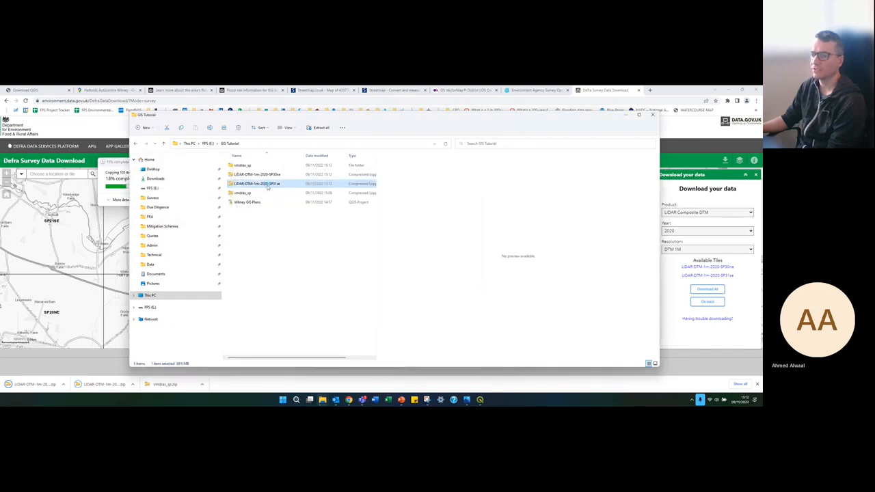
{"action": "right_click", "coordinate": [269, 189]}
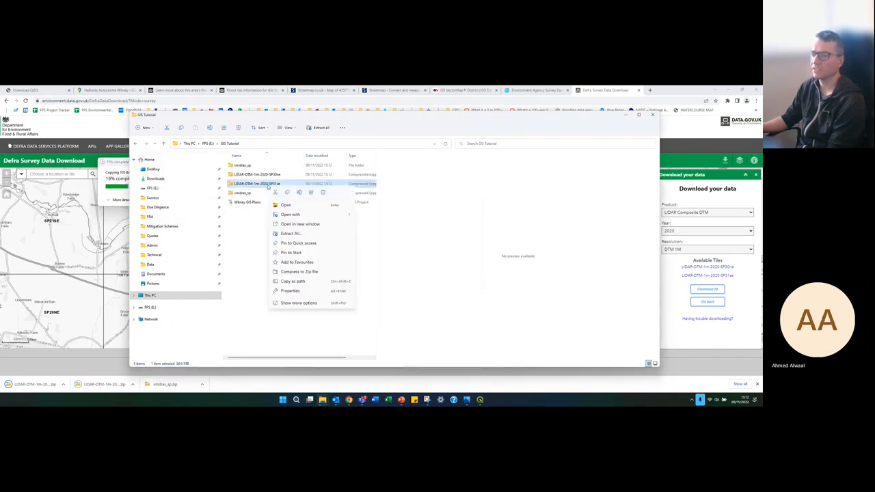
{"action": "left_click", "coordinate": [292, 234]}
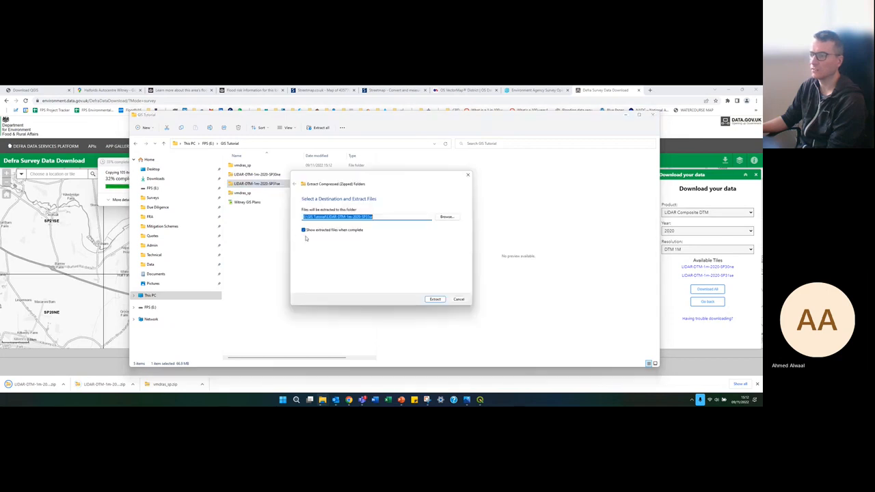
{"action": "left_click", "coordinate": [441, 298]}
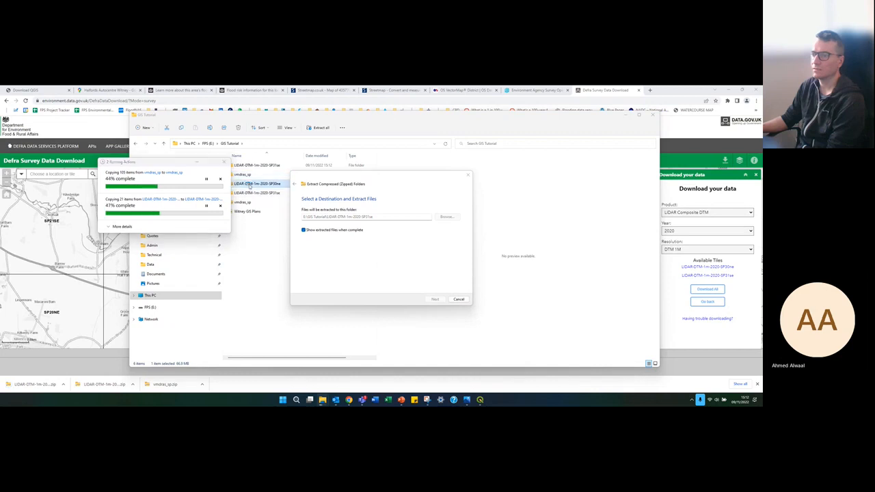
{"action": "left_click", "coordinate": [250, 185]}
{"action": "right_click", "coordinate": [250, 185]}
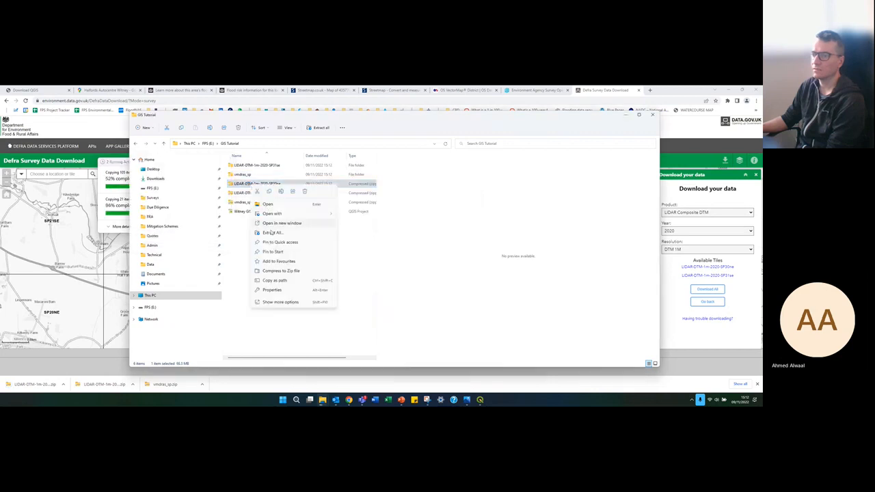
{"action": "left_click", "coordinate": [272, 233]}
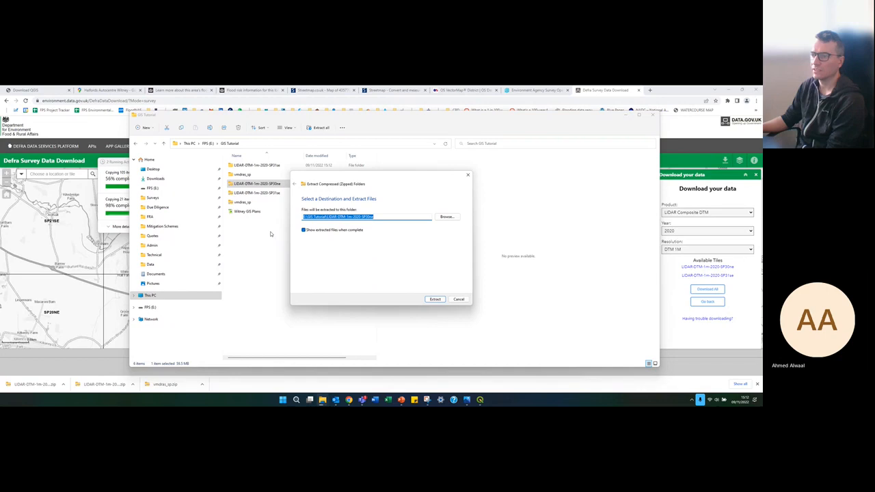
{"action": "left_click", "coordinate": [434, 300]}
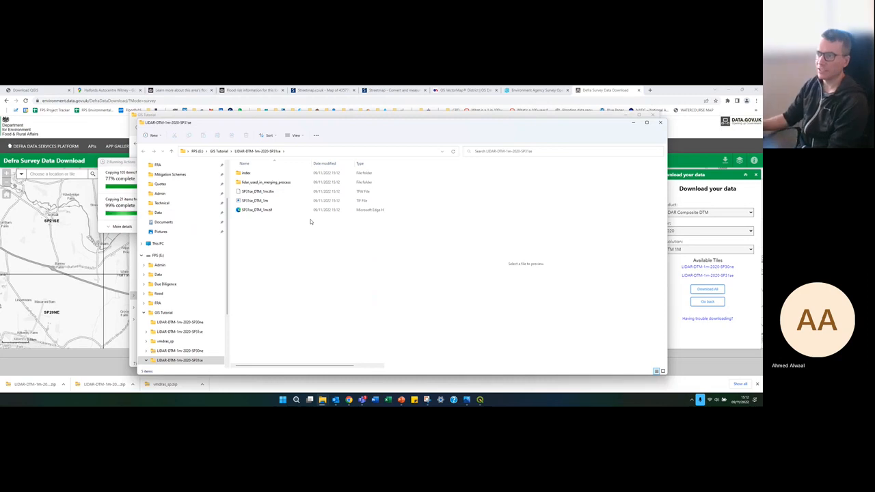
Step: Switch to the browser and check the site's National Grid reference on Streetmap's Convert/Measure Coordinates page
{"action": "left_click", "coordinate": [332, 90]}
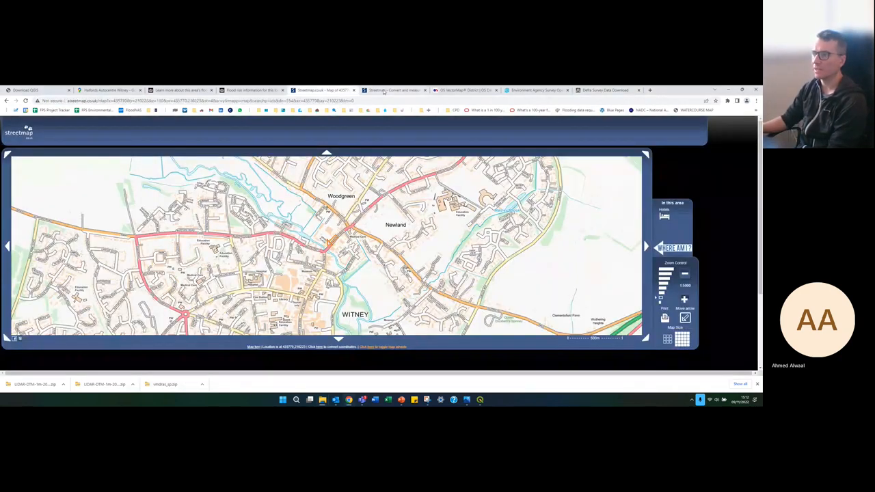
{"action": "left_click", "coordinate": [384, 91]}
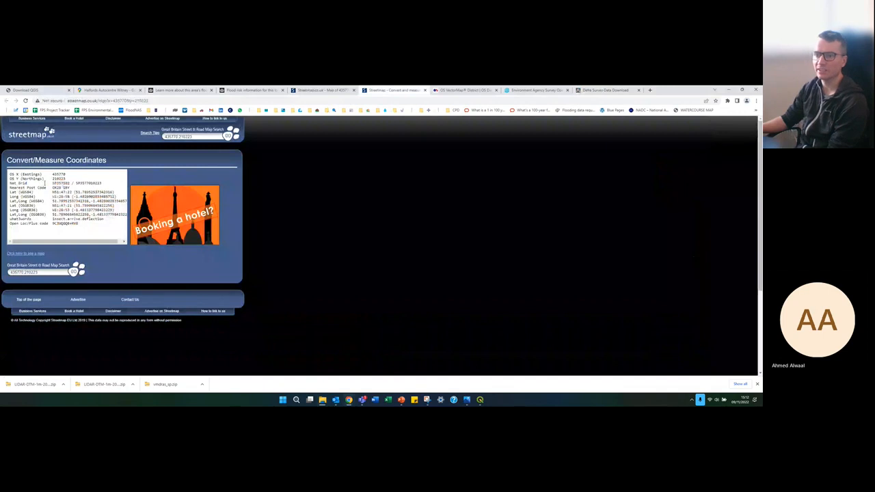
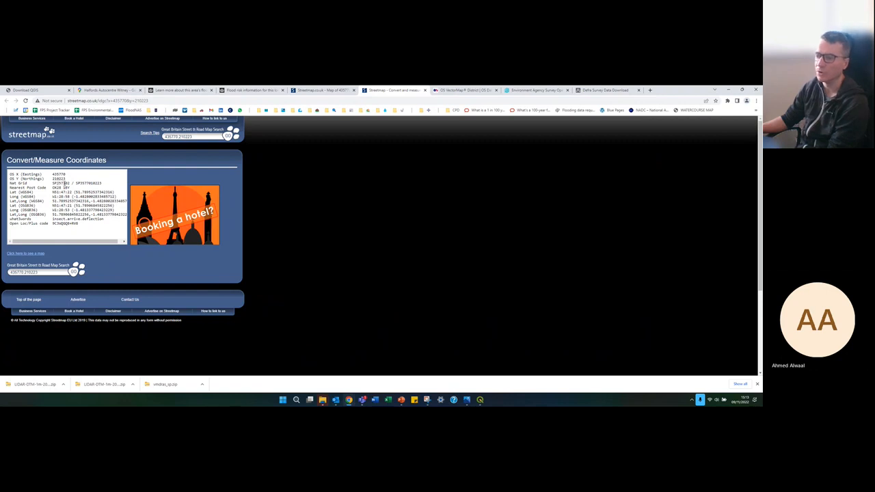
Step: Switch to QGIS and expand the E: drive down to GIS Tutorial, vmdras_sp, OS VectorMap District (Backdrop Raster) SP, data
{"action": "left_click", "coordinate": [479, 400]}
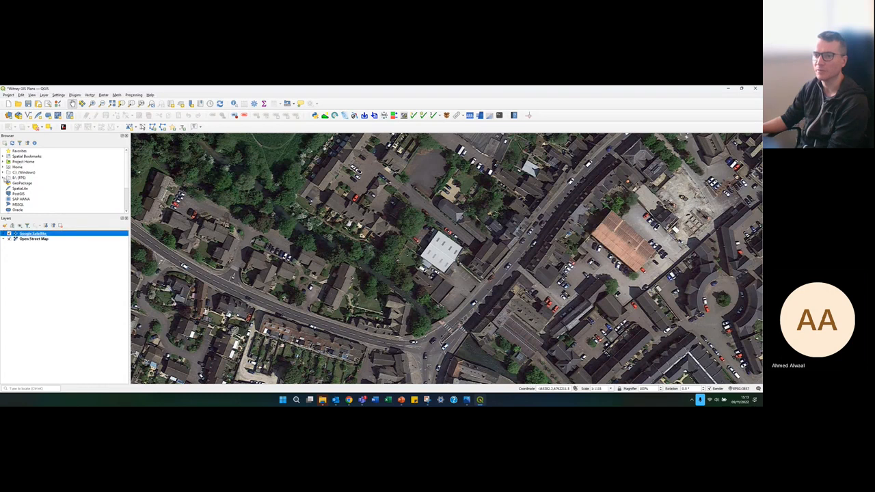
{"action": "left_click", "coordinate": [4, 179]}
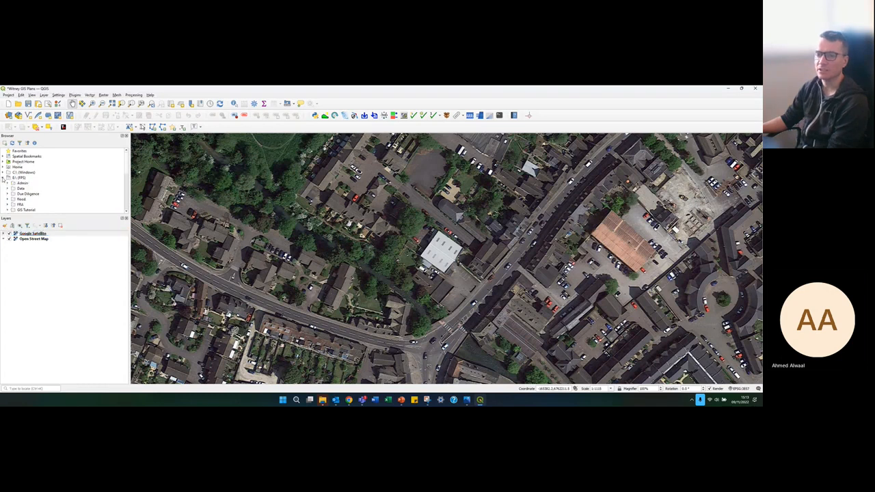
{"action": "scroll", "coordinate": [12, 183], "scroll_direction": "down", "scroll_amount": 1}
{"action": "double_click", "coordinate": [16, 194]}
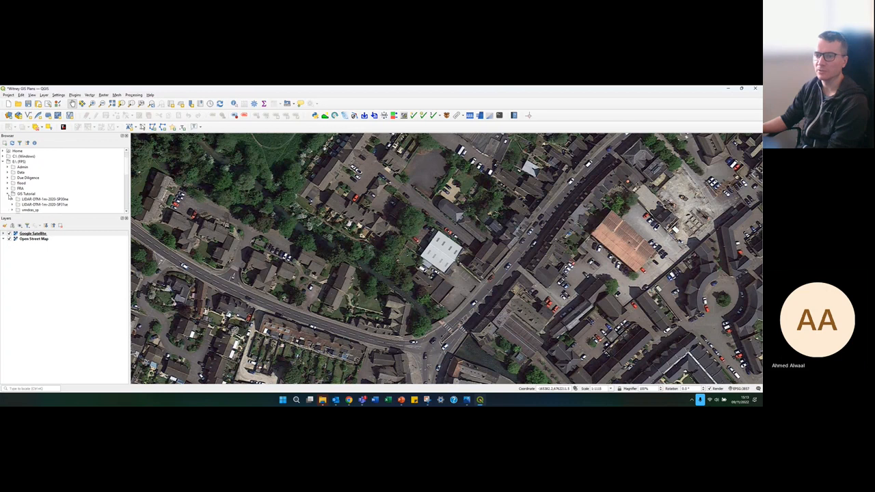
{"action": "scroll", "coordinate": [29, 188], "scroll_direction": "down", "scroll_amount": 1}
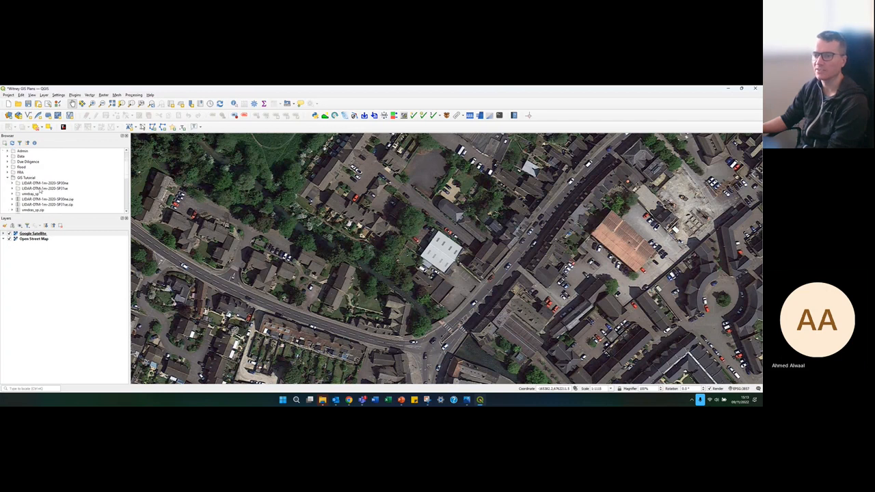
{"action": "left_click", "coordinate": [13, 195]}
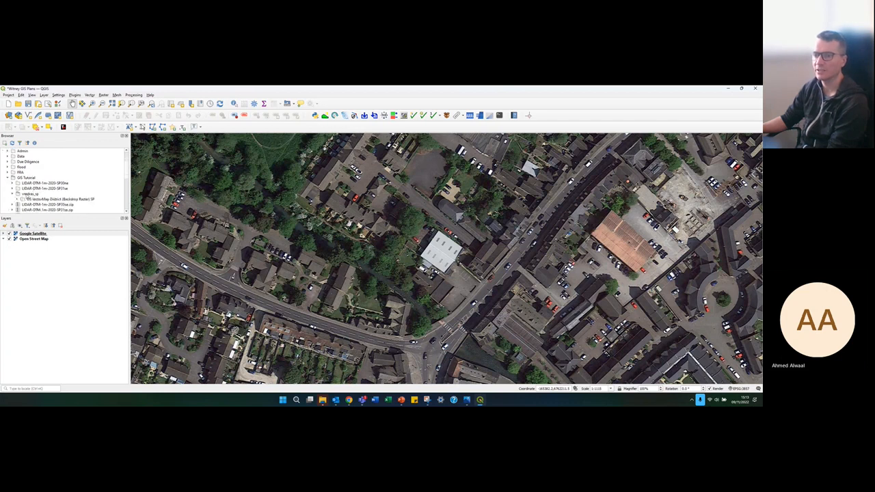
{"action": "scroll", "coordinate": [41, 186], "scroll_direction": "down", "scroll_amount": 1}
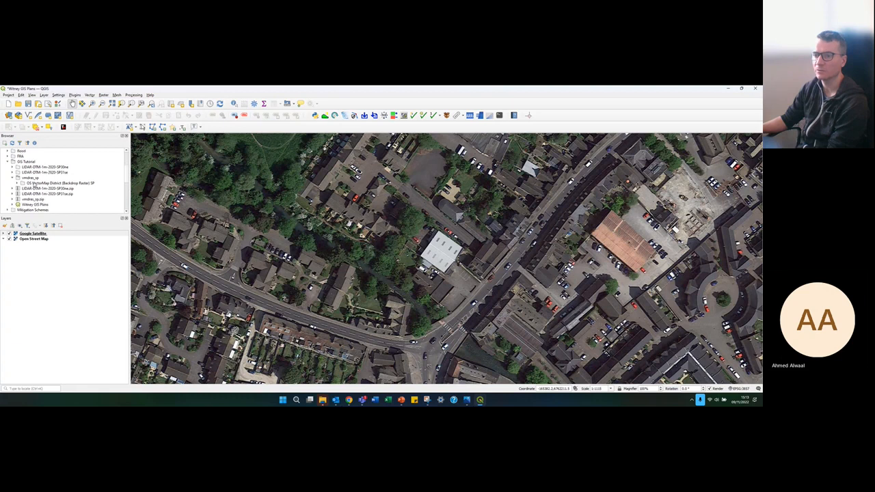
{"action": "left_click", "coordinate": [18, 183]}
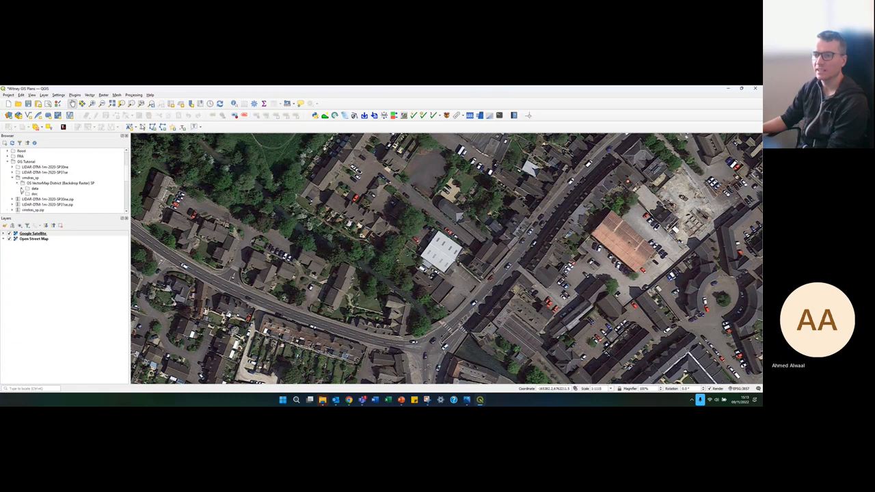
{"action": "left_click", "coordinate": [23, 188]}
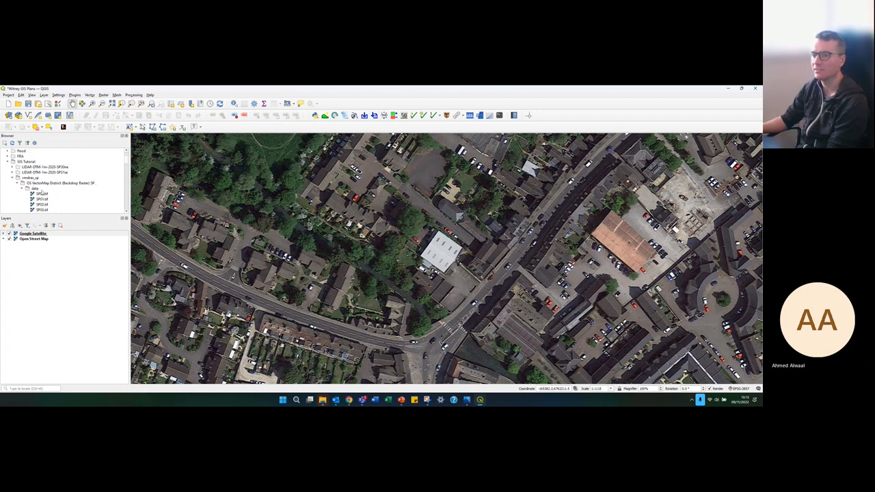
Step: Add the SP31.tif raster to the map with the OSGB36 to WGS 84 (9) transformation and collapse its legend
{"action": "scroll", "coordinate": [42, 194], "scroll_direction": "down", "scroll_amount": 7}
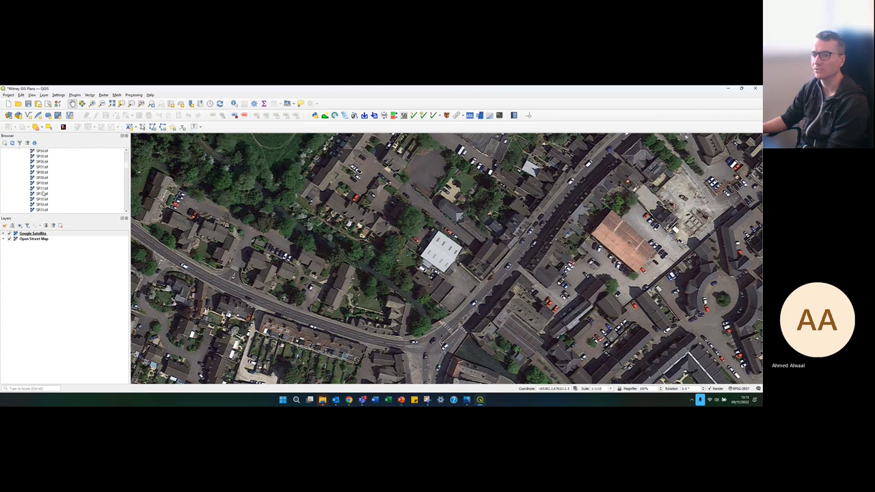
{"action": "scroll", "coordinate": [43, 193], "scroll_direction": "up", "scroll_amount": 3}
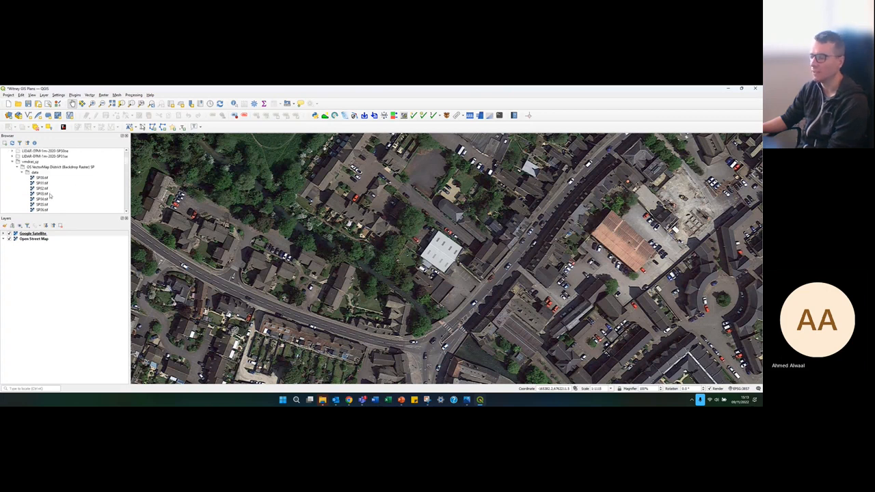
{"action": "scroll", "coordinate": [48, 198], "scroll_direction": "down", "scroll_amount": 1}
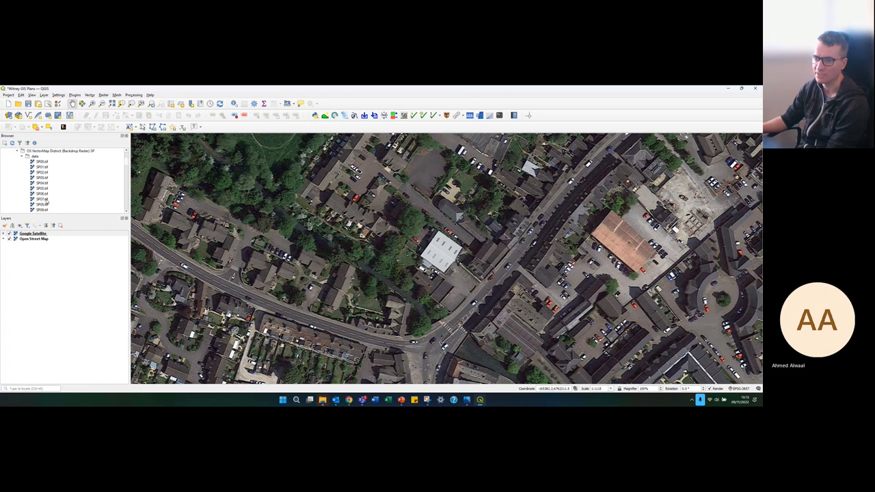
{"action": "scroll", "coordinate": [47, 201], "scroll_direction": "down", "scroll_amount": 1}
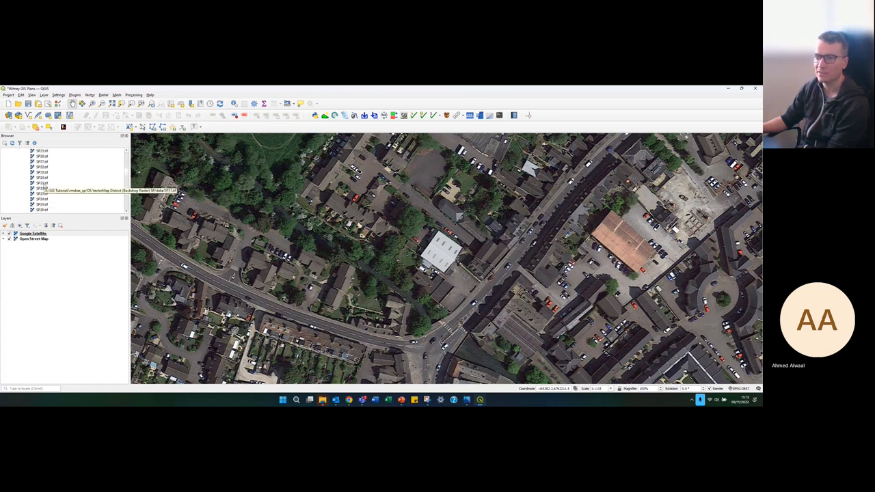
{"action": "left_click", "coordinate": [43, 184]}
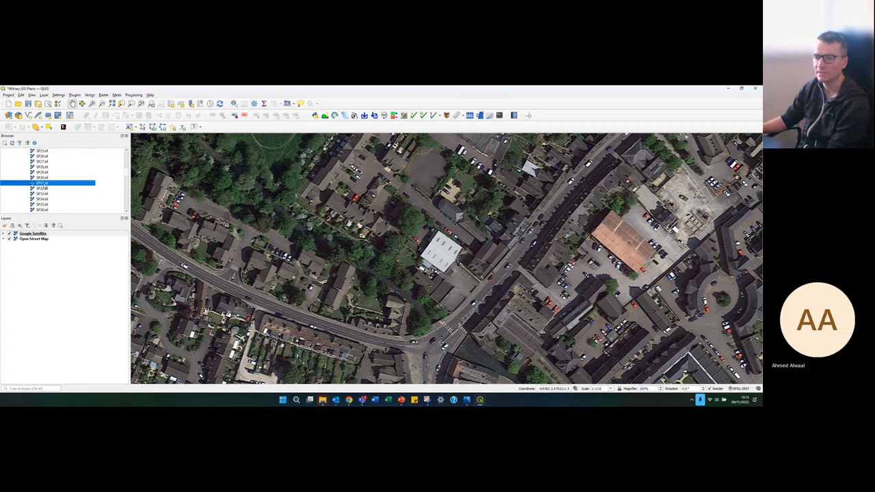
{"action": "left_click_drag", "start_coordinate": [51, 187], "coordinate": [235, 213]}
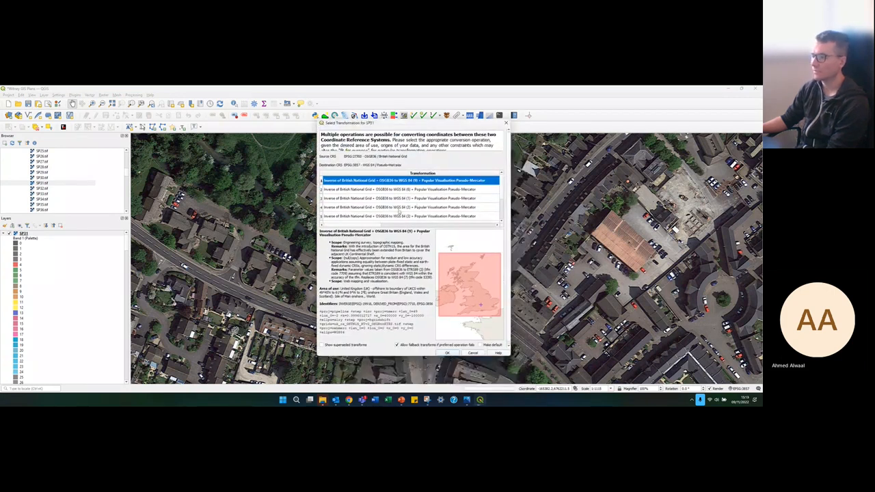
{"action": "scroll", "coordinate": [481, 211], "scroll_direction": "down", "scroll_amount": 2}
{"action": "scroll", "coordinate": [480, 211], "scroll_direction": "up", "scroll_amount": 2}
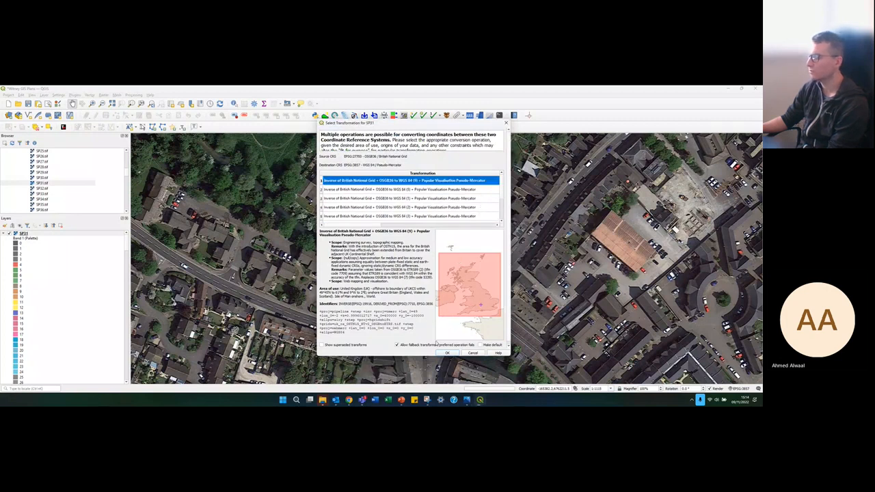
{"action": "left_click", "coordinate": [448, 352]}
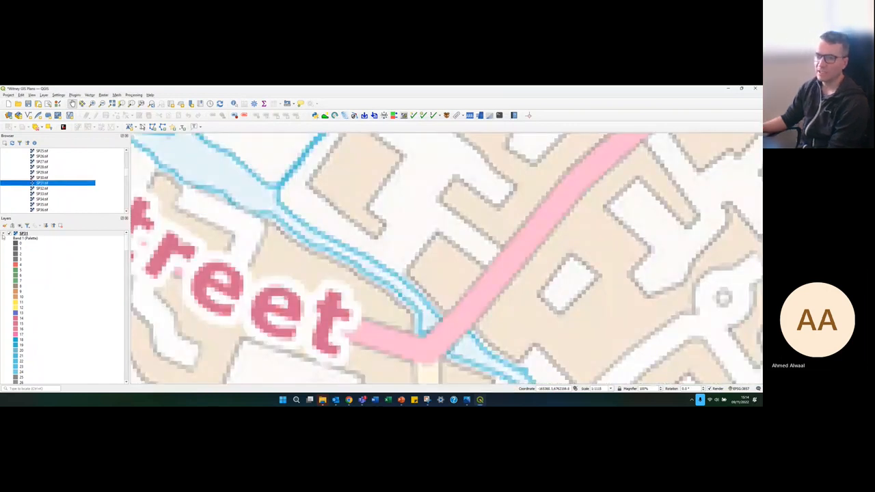
{"action": "left_click", "coordinate": [3, 235]}
Step: Add the adjoining SP30.tif raster to the map and collapse its legend
{"action": "scroll", "coordinate": [370, 250], "scroll_direction": "down", "scroll_amount": 2}
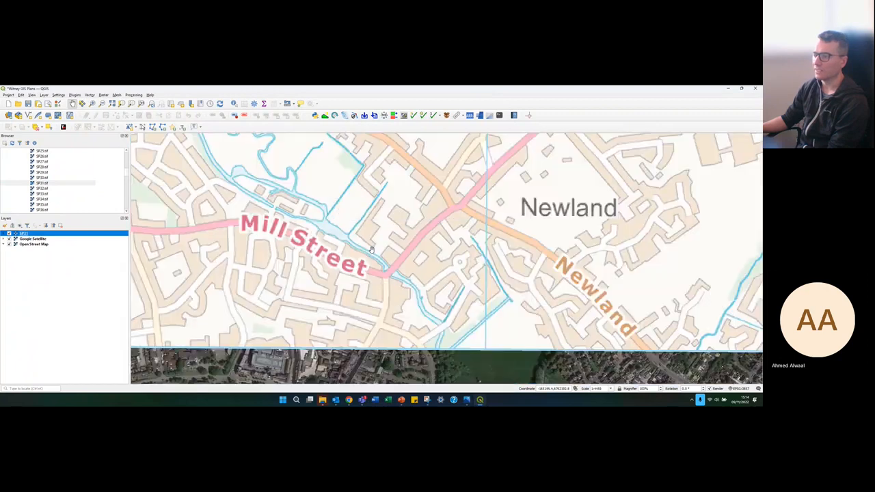
{"action": "scroll", "coordinate": [371, 250], "scroll_direction": "down", "scroll_amount": 2}
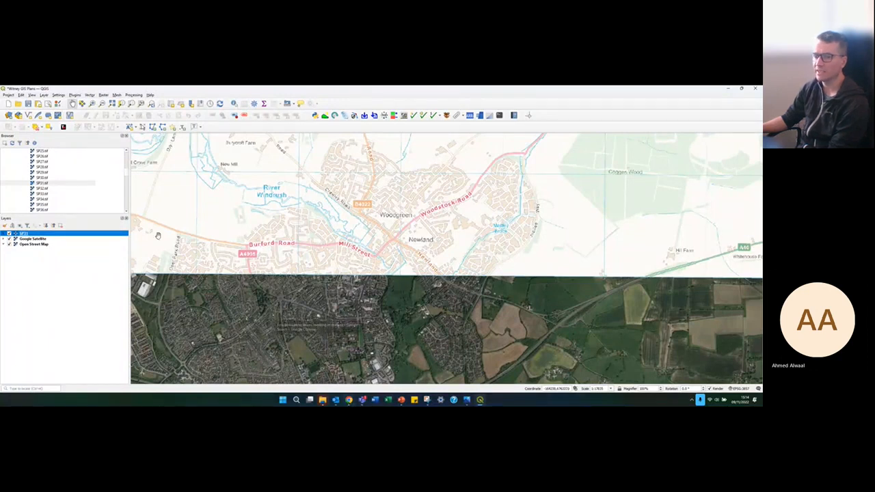
{"action": "left_click_drag", "start_coordinate": [43, 178], "coordinate": [268, 319]}
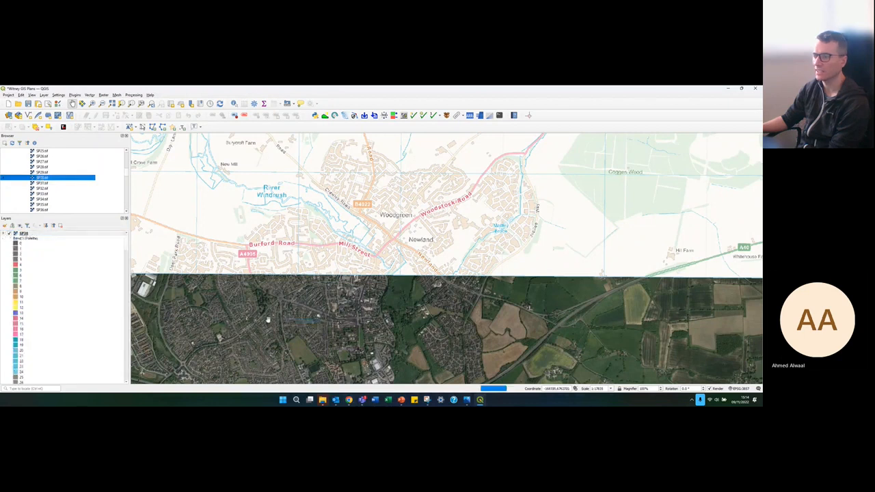
{"action": "scroll", "coordinate": [480, 273], "scroll_direction": "down", "scroll_amount": 2}
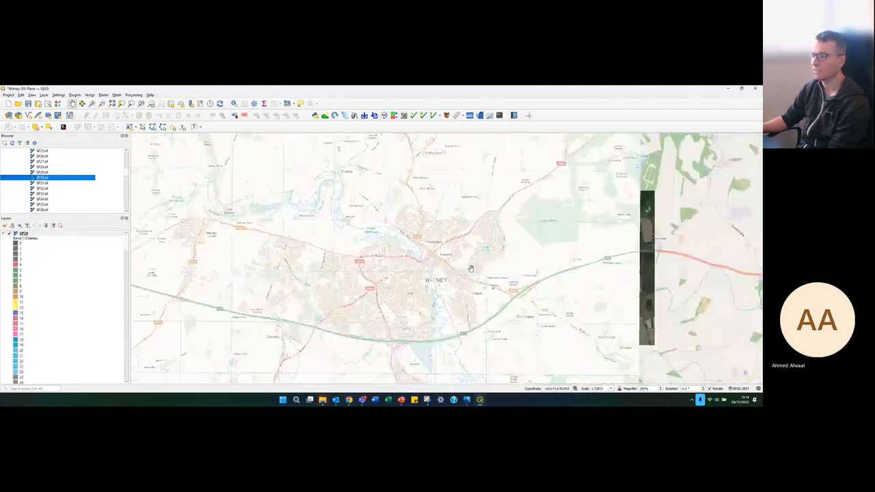
{"action": "scroll", "coordinate": [471, 269], "scroll_direction": "down", "scroll_amount": 2}
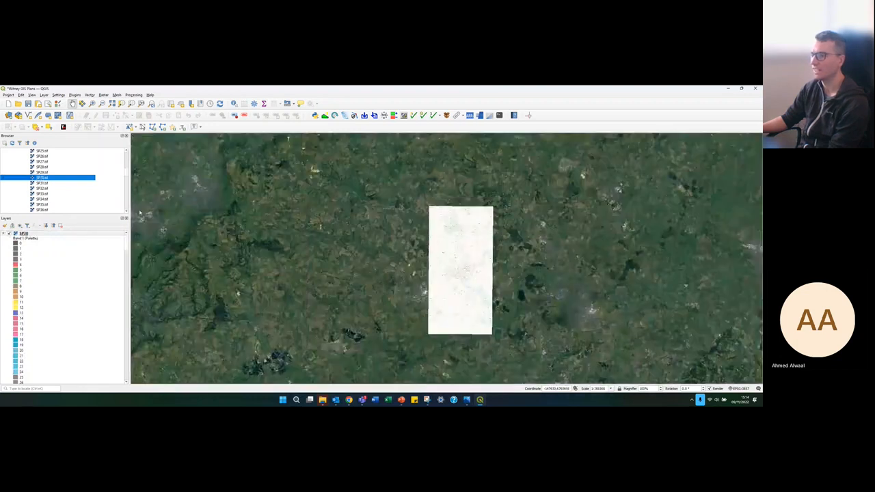
{"action": "scroll", "coordinate": [471, 271], "scroll_direction": "up", "scroll_amount": 4}
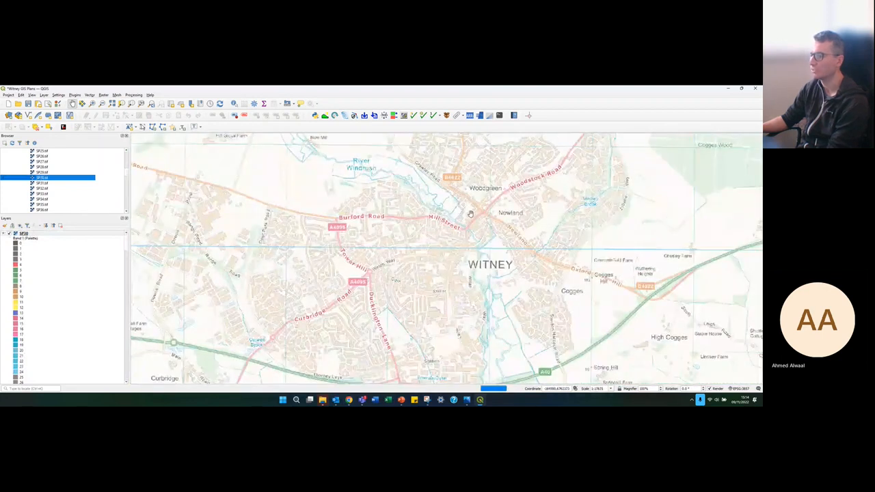
{"action": "scroll", "coordinate": [470, 230], "scroll_direction": "up", "scroll_amount": 3}
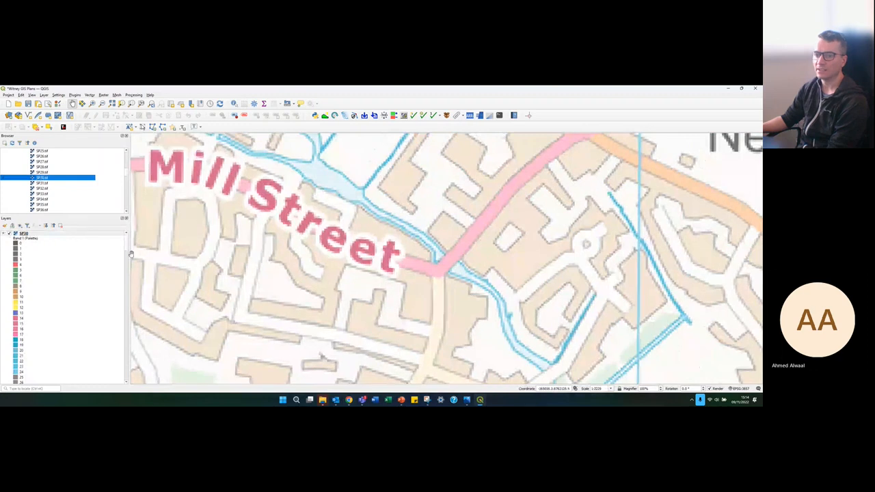
{"action": "left_click", "coordinate": [7, 235]}
{"action": "left_click", "coordinate": [6, 234]}
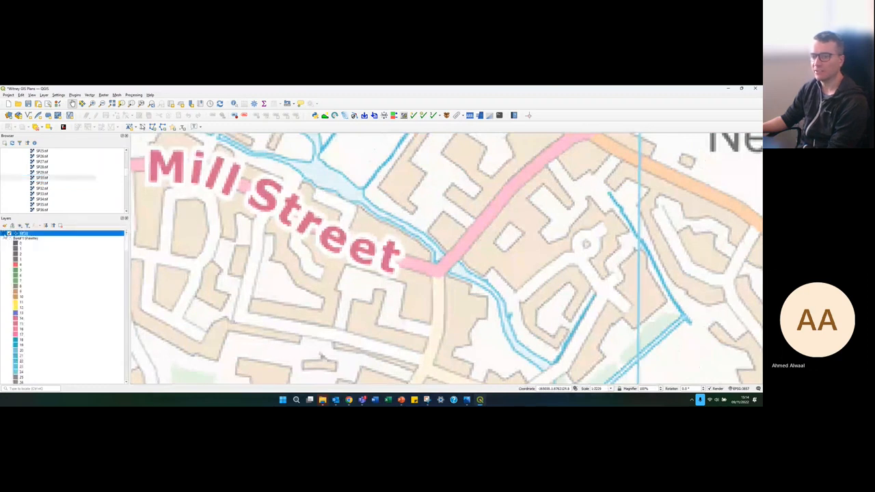
{"action": "left_click", "coordinate": [6, 234]}
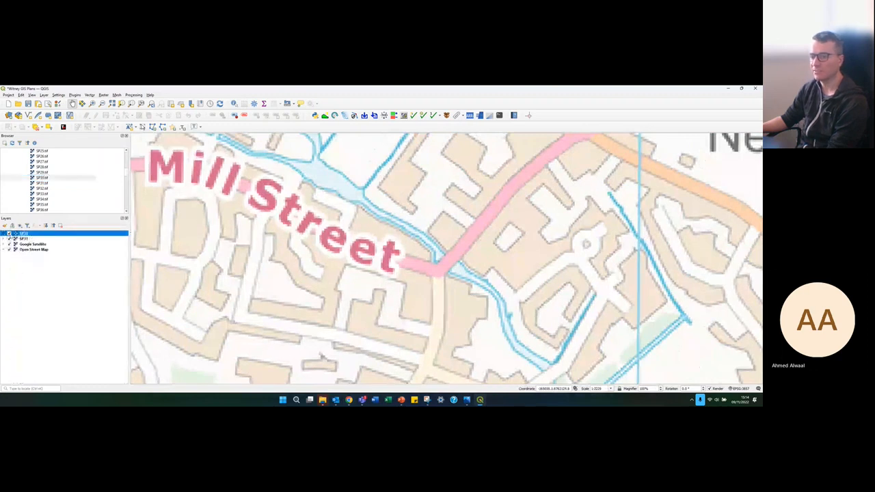
Step: Move the SP30 layer between Google Satellite and Open Street Map, and remove the SP31 layer from the project
{"action": "left_click", "coordinate": [15, 238]}
{"action": "left_click_drag", "start_coordinate": [23, 234], "coordinate": [32, 250]}
{"action": "left_click", "coordinate": [23, 233]}
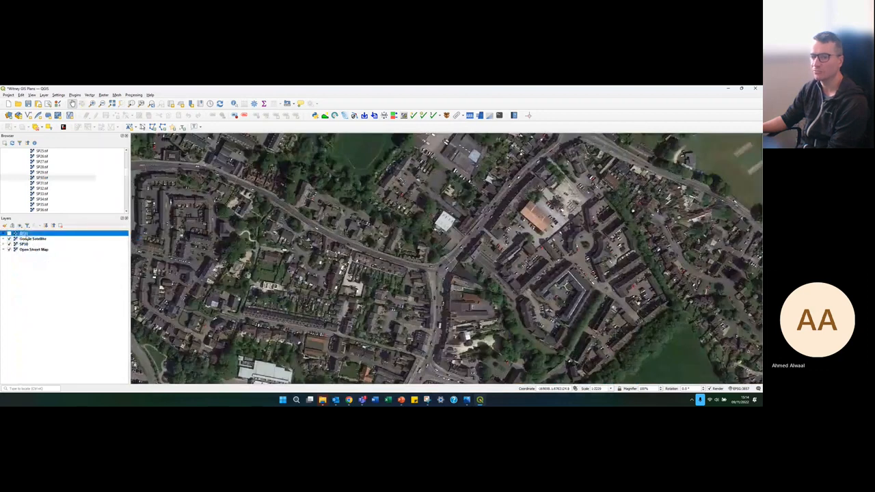
{"action": "right_click", "coordinate": [23, 234]}
{"action": "left_click", "coordinate": [46, 281]}
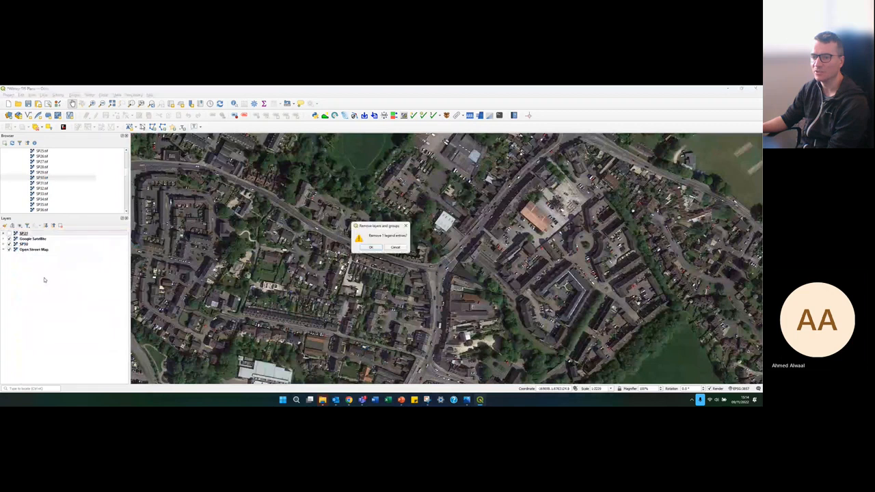
{"action": "left_click", "coordinate": [371, 248]}
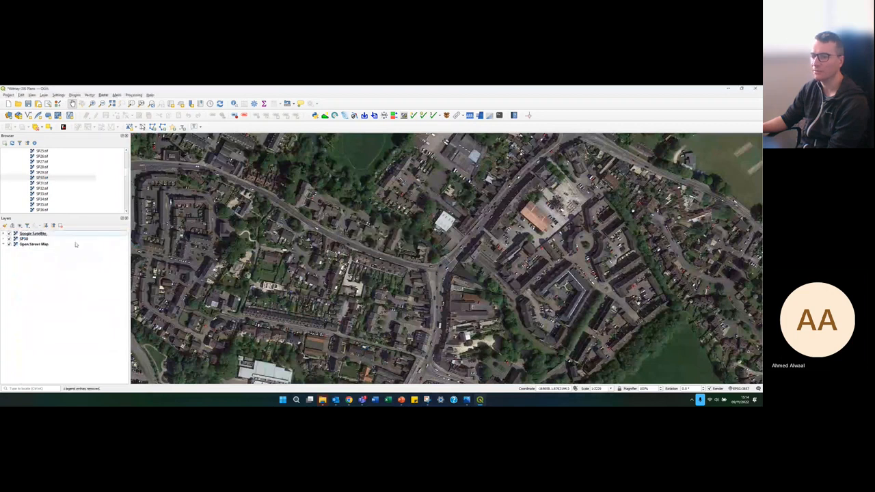
Step: Hide the Open Street Map and Google Satellite layers, leaving only the SP30 layer switched on
{"action": "left_click", "coordinate": [9, 244]}
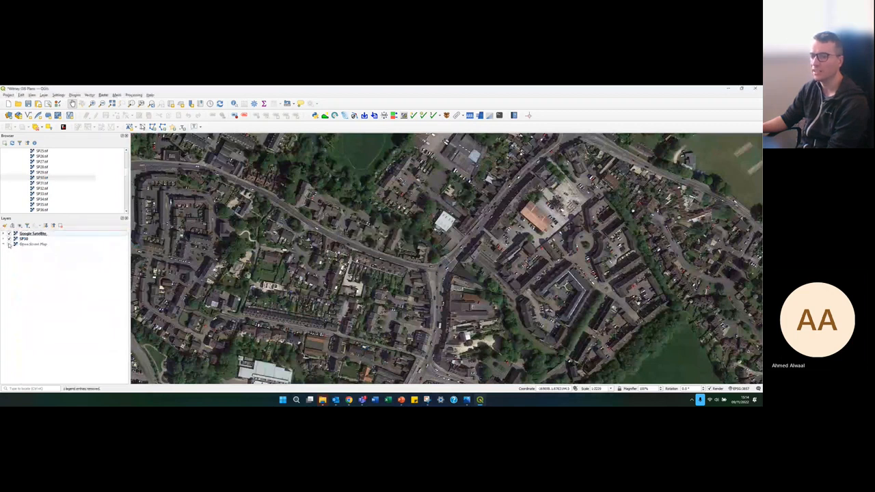
{"action": "left_click", "coordinate": [8, 234]}
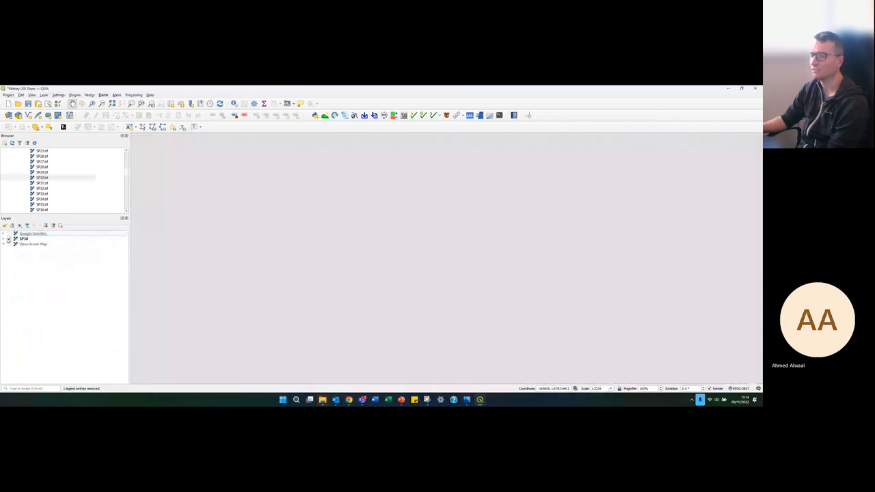
{"action": "left_click", "coordinate": [4, 238]}
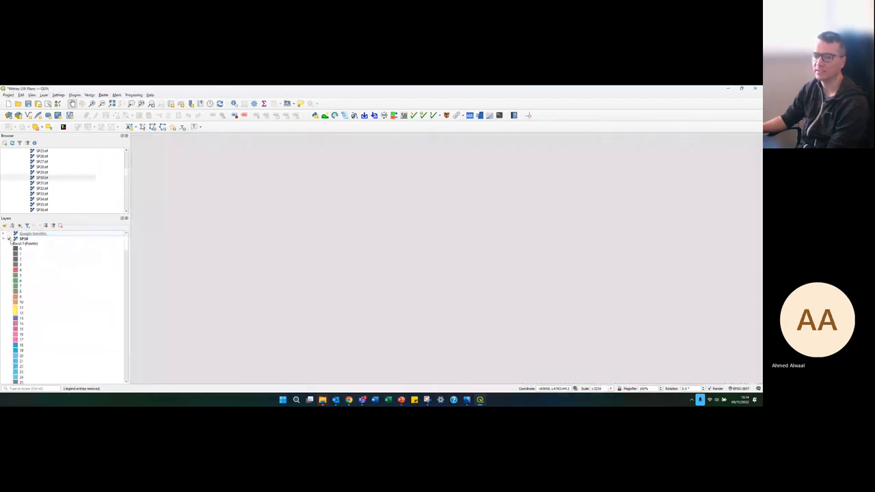
{"action": "left_click", "coordinate": [4, 239]}
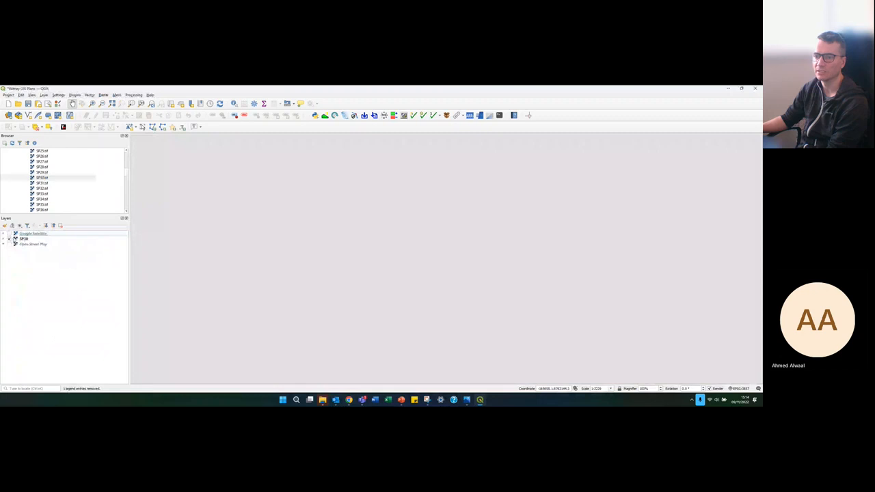
Step: Add the SP31.tif raster back to the map above SP30 and collapse its legend
{"action": "left_click_drag", "start_coordinate": [41, 183], "coordinate": [252, 215]}
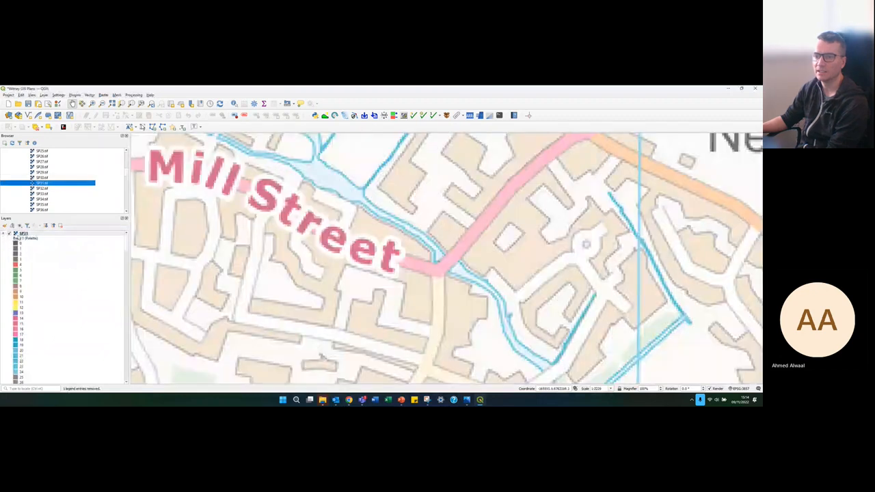
{"action": "left_click", "coordinate": [5, 234]}
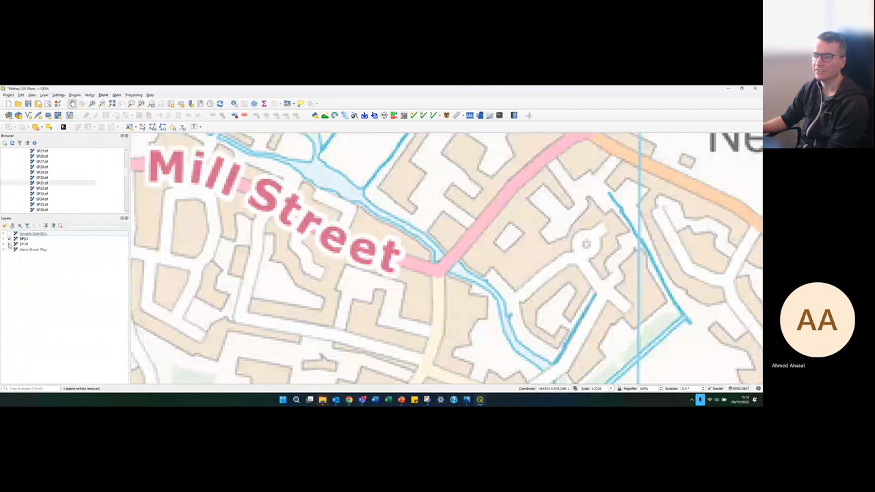
{"action": "scroll", "coordinate": [356, 280], "scroll_direction": "down", "scroll_amount": 1}
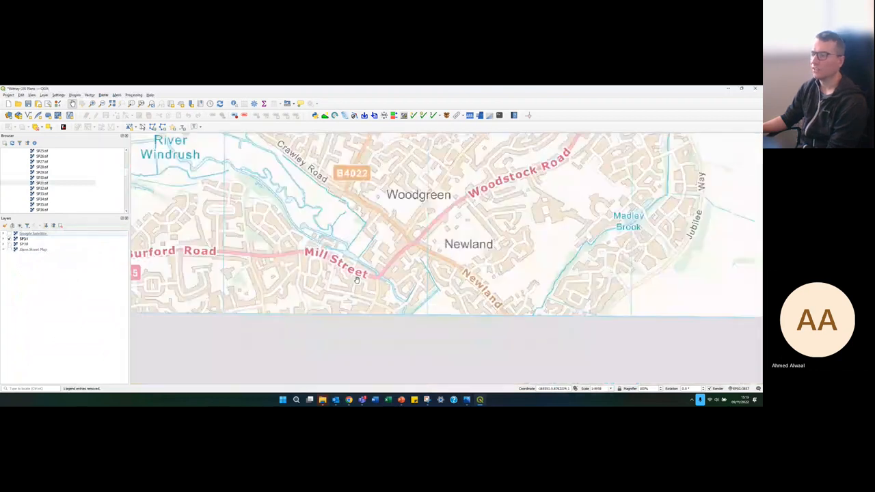
{"action": "scroll", "coordinate": [356, 281], "scroll_direction": "up", "scroll_amount": 1}
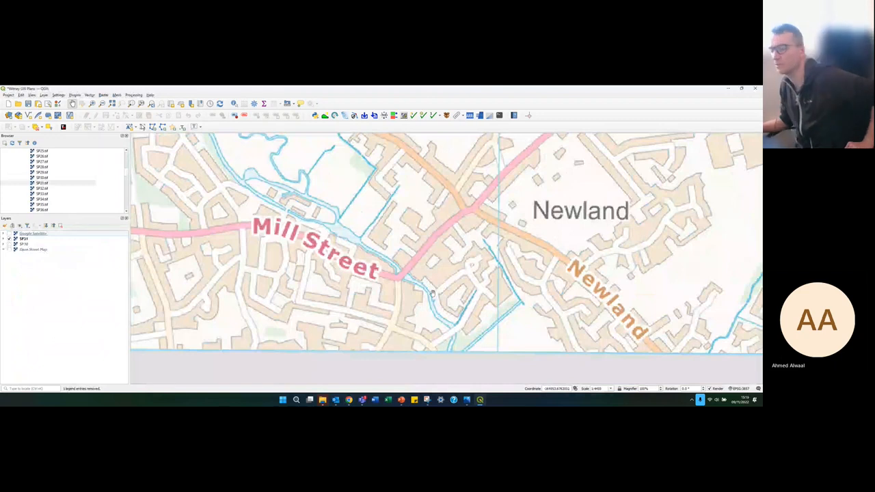
{"action": "scroll", "coordinate": [419, 270], "scroll_direction": "up", "scroll_amount": 1}
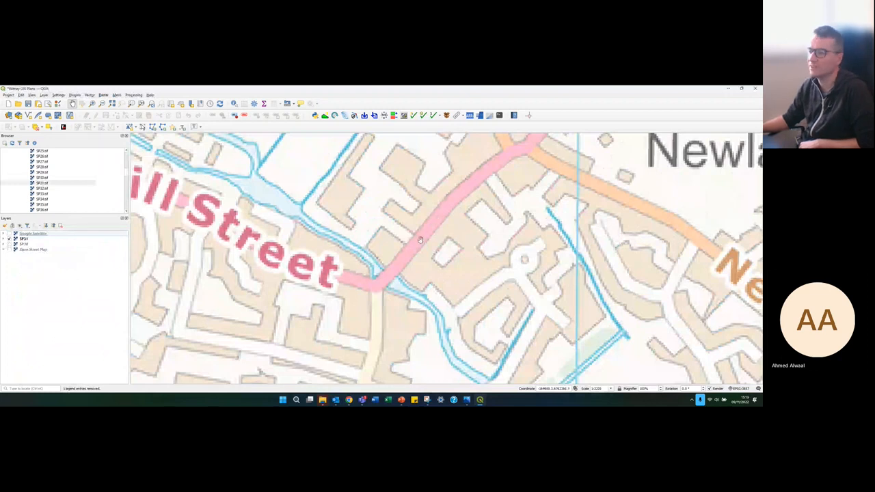
{"action": "scroll", "coordinate": [393, 246], "scroll_direction": "up", "scroll_amount": 1}
{"action": "scroll", "coordinate": [382, 229], "scroll_direction": "down", "scroll_amount": 1}
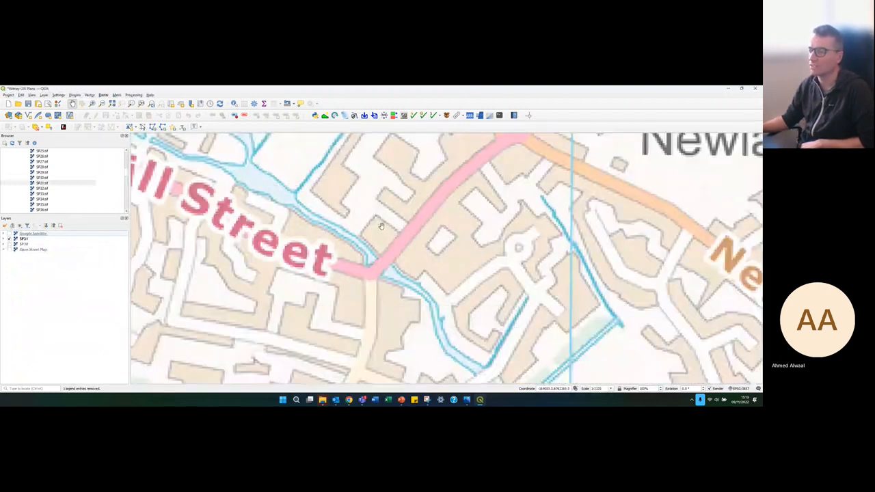
{"action": "scroll", "coordinate": [361, 245], "scroll_direction": "down", "scroll_amount": 1}
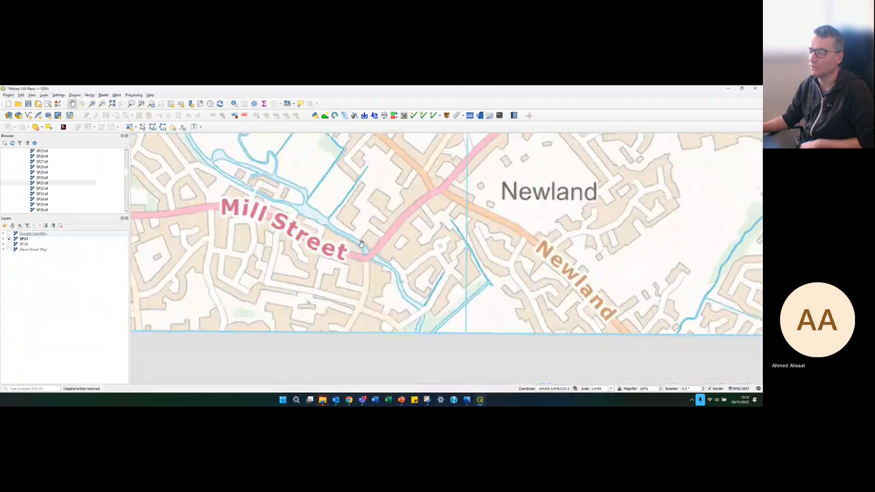
{"action": "scroll", "coordinate": [361, 245], "scroll_direction": "up", "scroll_amount": 1}
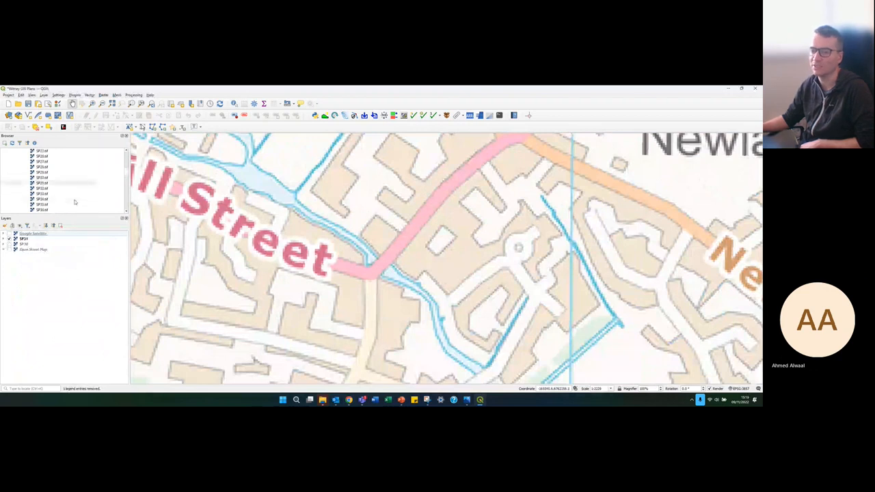
Step: Collapse the vmdras_sp folder and add SP31se_DTM_1m.tif from the SP31se LIDAR DTM folder to the map
{"action": "scroll", "coordinate": [75, 202], "scroll_direction": "up", "scroll_amount": 5}
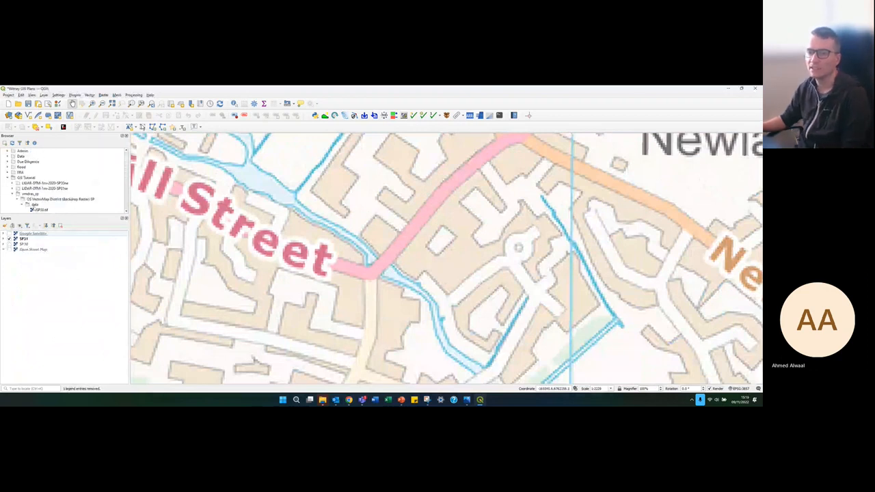
{"action": "left_click", "coordinate": [17, 199]}
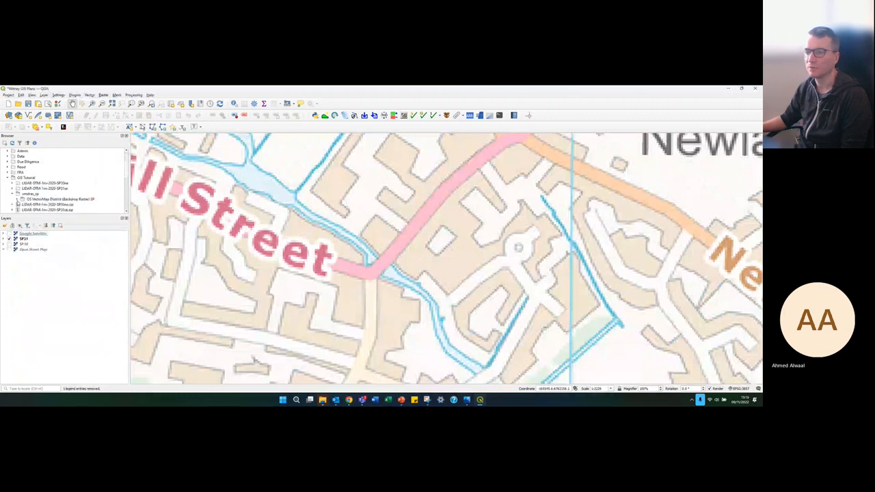
{"action": "left_click", "coordinate": [12, 194]}
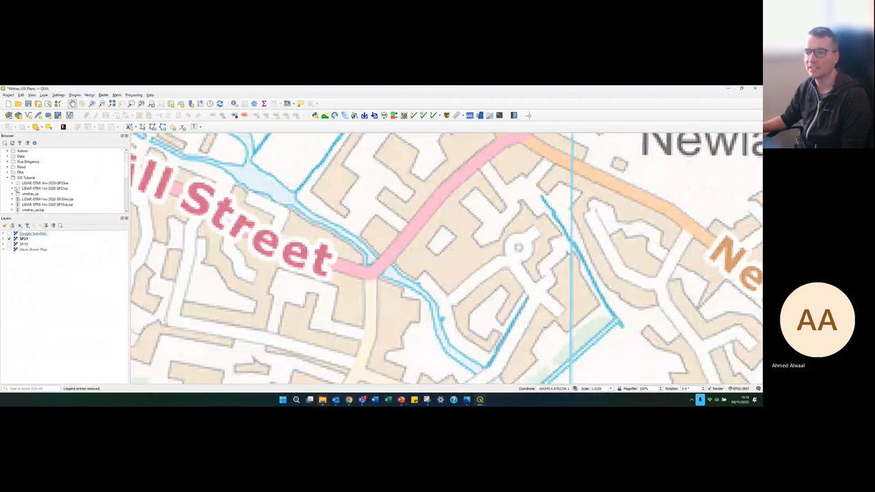
{"action": "left_click", "coordinate": [12, 189]}
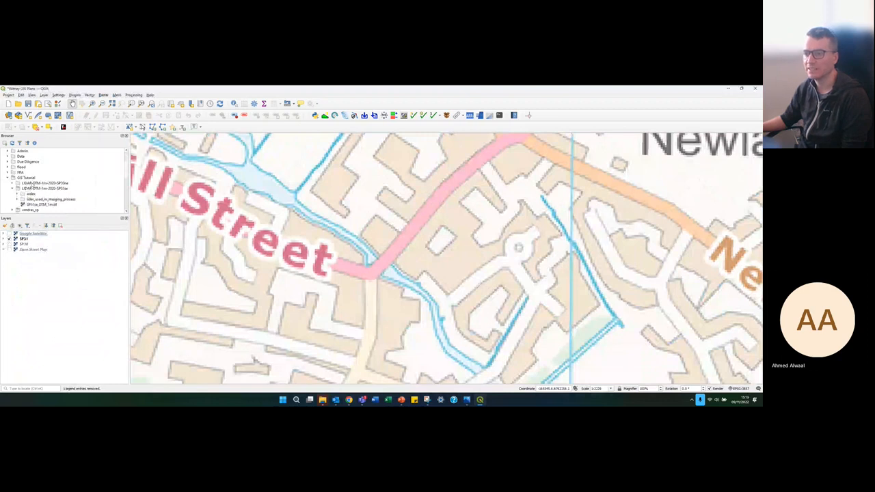
{"action": "scroll", "coordinate": [33, 183], "scroll_direction": "down", "scroll_amount": 1}
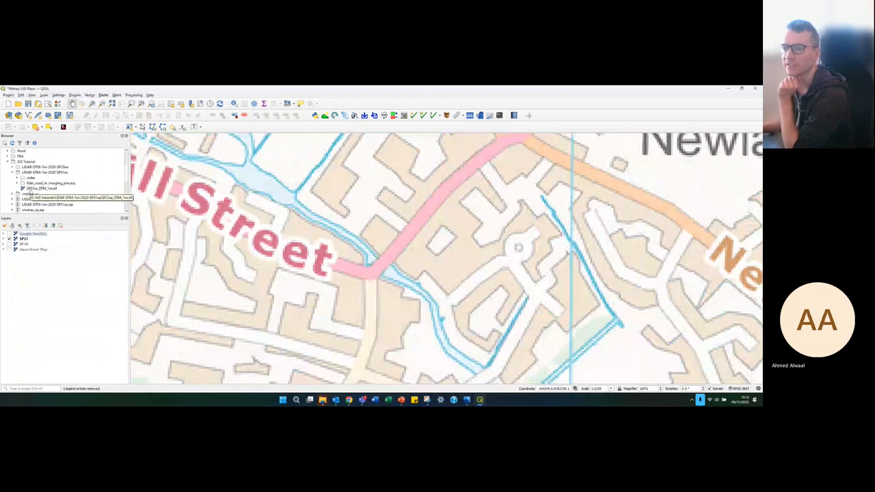
{"action": "left_click_drag", "start_coordinate": [35, 194], "coordinate": [310, 201]}
{"action": "scroll", "coordinate": [380, 237], "scroll_direction": "down", "scroll_amount": 2}
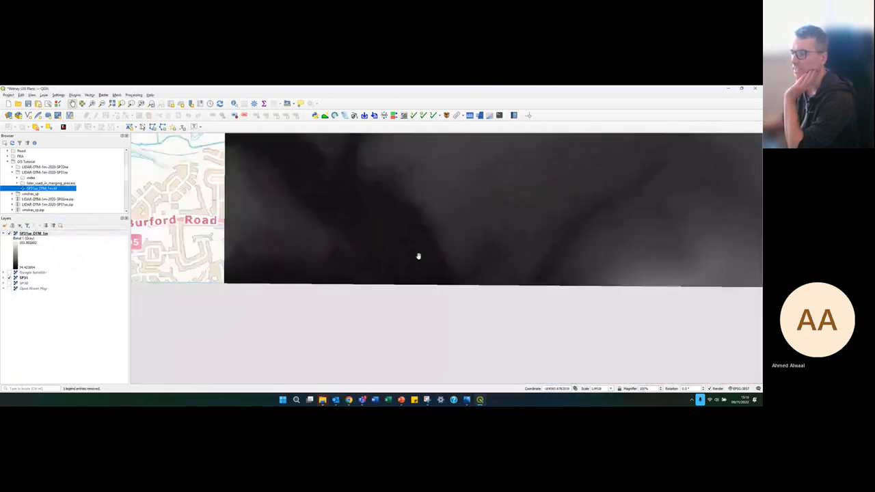
{"action": "left_click_drag", "start_coordinate": [420, 244], "coordinate": [385, 271]}
{"action": "scroll", "coordinate": [396, 274], "scroll_direction": "down", "scroll_amount": 1}
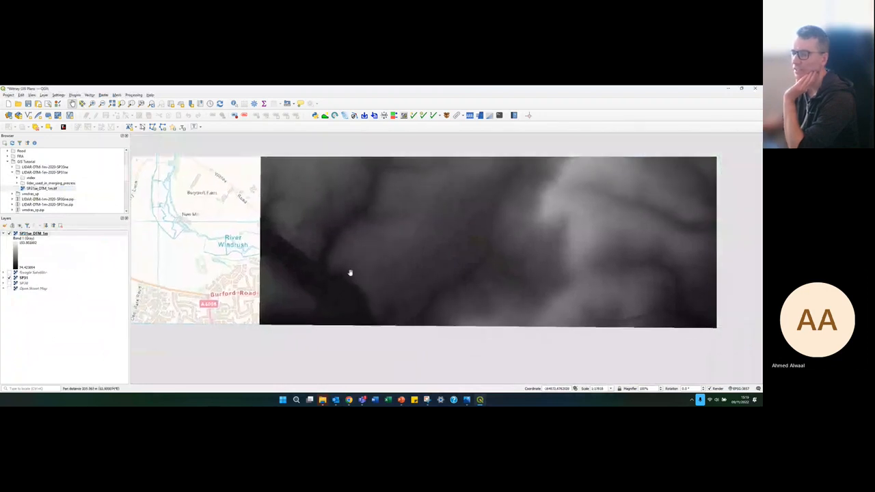
{"action": "scroll", "coordinate": [306, 251], "scroll_direction": "up", "scroll_amount": 2}
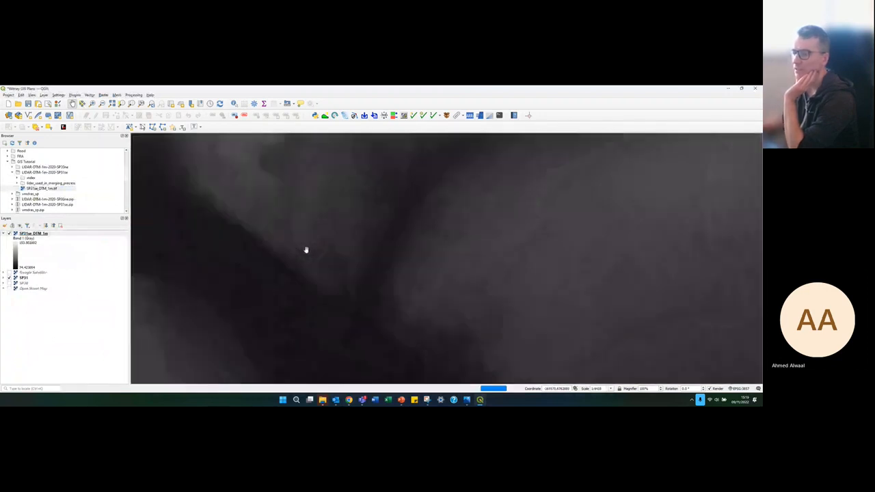
Step: Hide the SP31se_DTM_1m and SP31 layers, collapse the DTM legend and switch on Google Satellite
{"action": "left_click", "coordinate": [9, 233]}
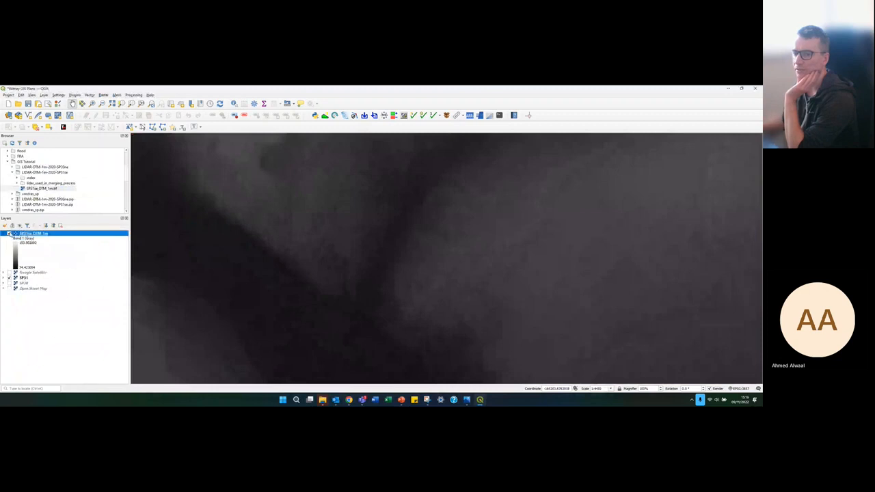
{"action": "left_click", "coordinate": [4, 234]}
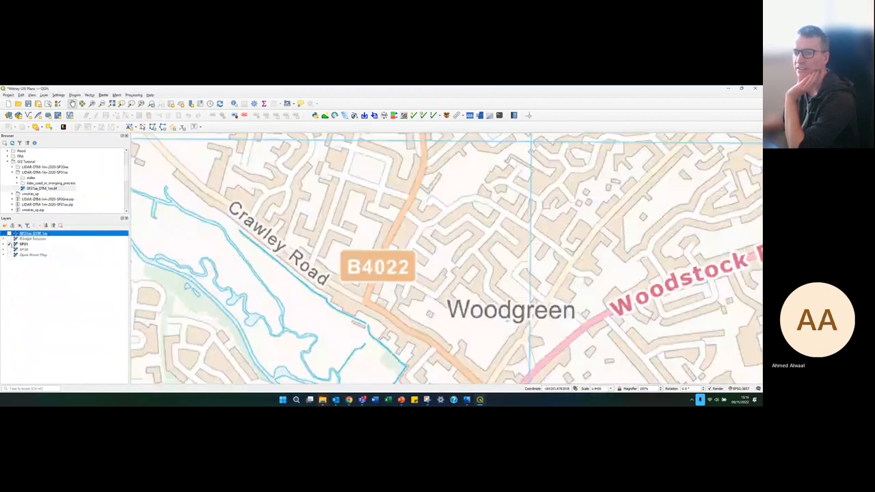
{"action": "left_click", "coordinate": [10, 239]}
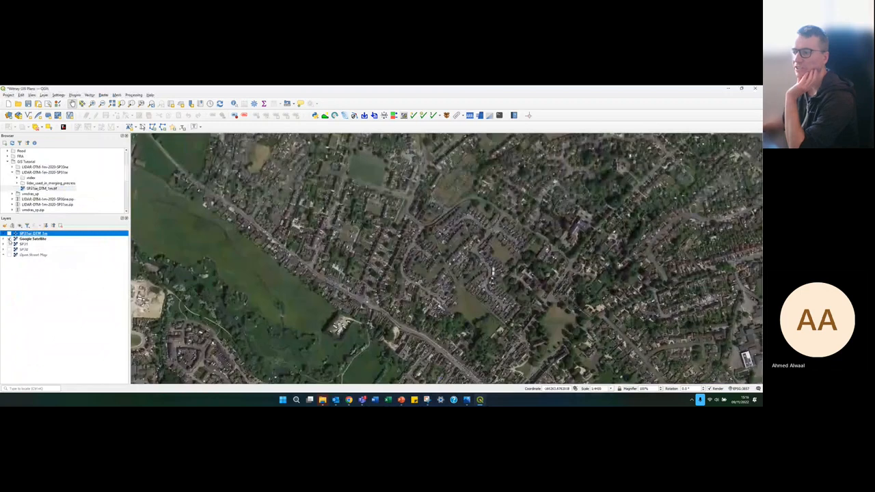
Step: Examine the satellite imagery around the white-roofed building and its yard beside the road northeast of the Mill Street junction
{"action": "scroll", "coordinate": [415, 269], "scroll_direction": "down", "scroll_amount": 1}
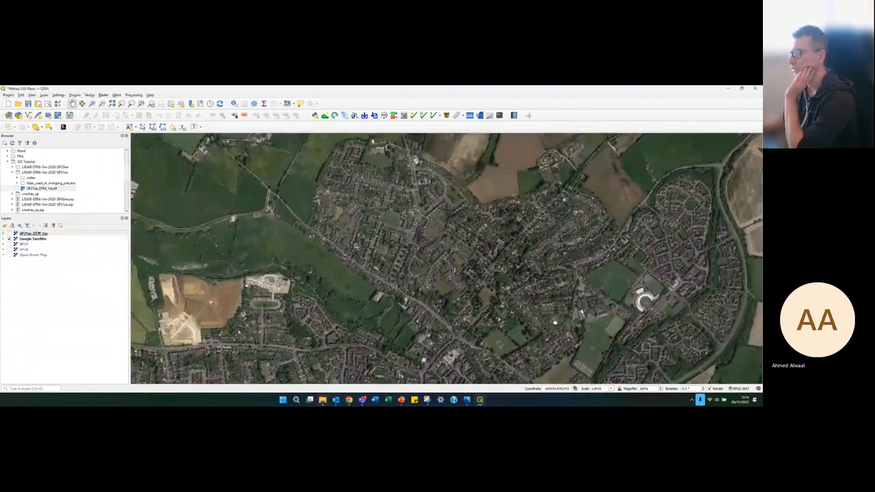
{"action": "left_click_drag", "start_coordinate": [552, 318], "coordinate": [546, 295]}
{"action": "scroll", "coordinate": [469, 314], "scroll_direction": "up", "scroll_amount": 1}
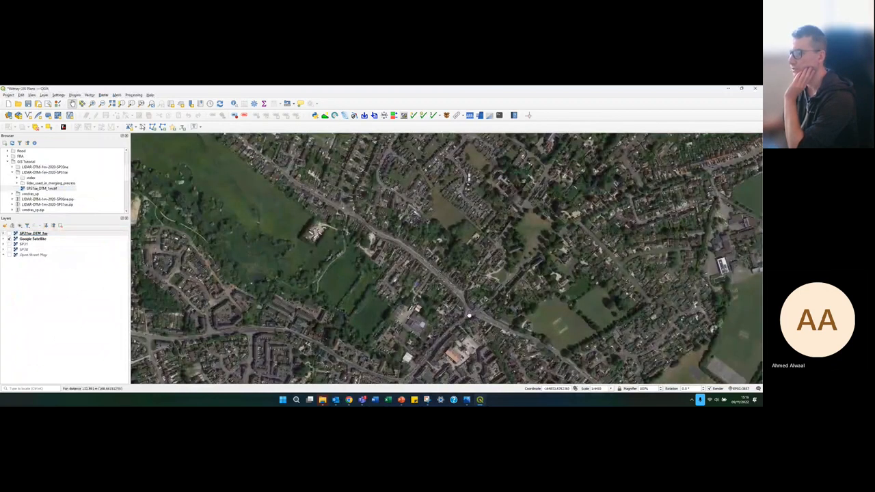
{"action": "left_click_drag", "start_coordinate": [469, 315], "coordinate": [448, 257]}
{"action": "scroll", "coordinate": [391, 306], "scroll_direction": "up", "scroll_amount": 2}
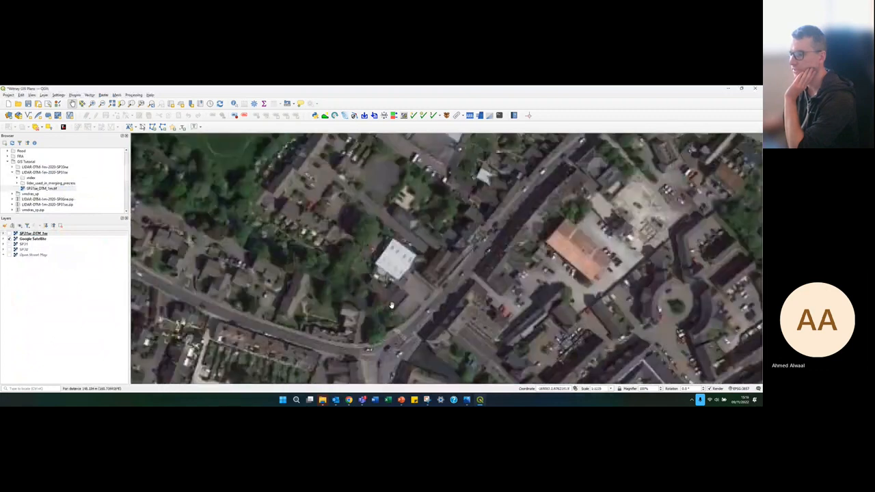
{"action": "scroll", "coordinate": [401, 246], "scroll_direction": "up", "scroll_amount": 1}
{"action": "left_click_drag", "start_coordinate": [400, 245], "coordinate": [394, 268]}
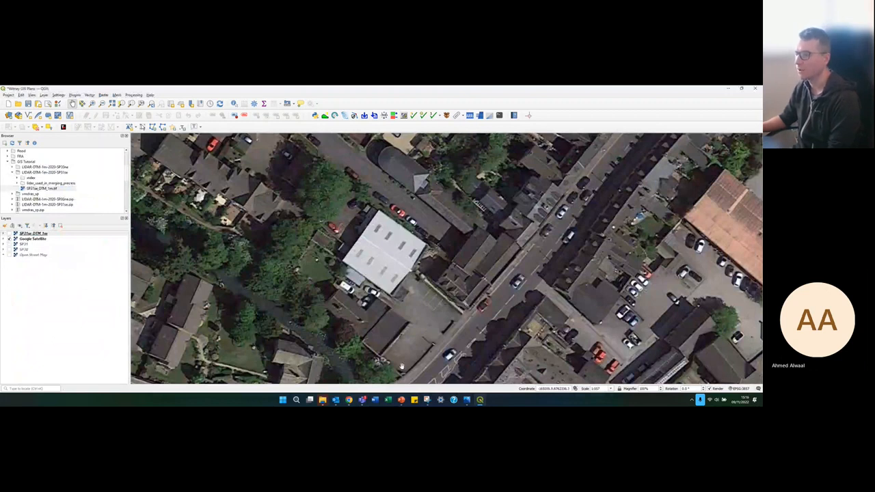
{"action": "left_click_drag", "start_coordinate": [461, 322], "coordinate": [461, 308]}
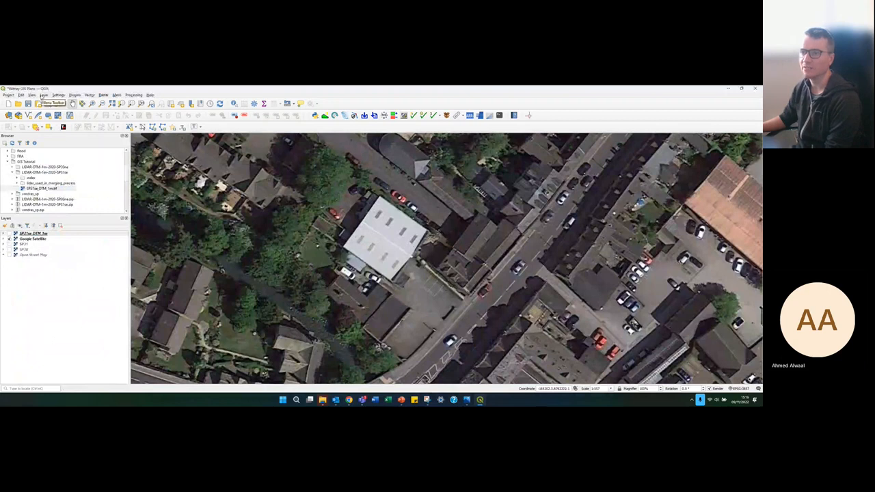
Step: Start a new shapefile layer and set its file to Site Location.shp in the GIS Tutorial folder on drive E
{"action": "left_click", "coordinate": [43, 95]}
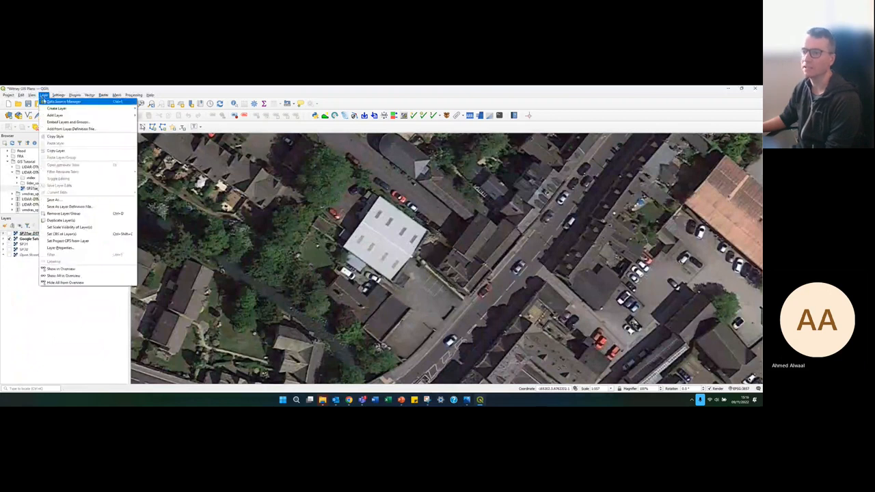
{"action": "left_click", "coordinate": [44, 95]}
{"action": "left_click", "coordinate": [44, 95]}
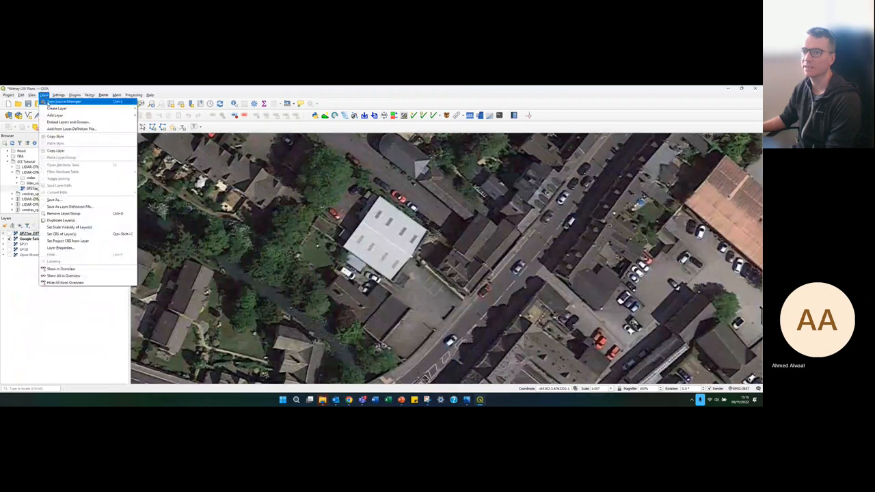
{"action": "mouse_move", "coordinate": [62, 108]}
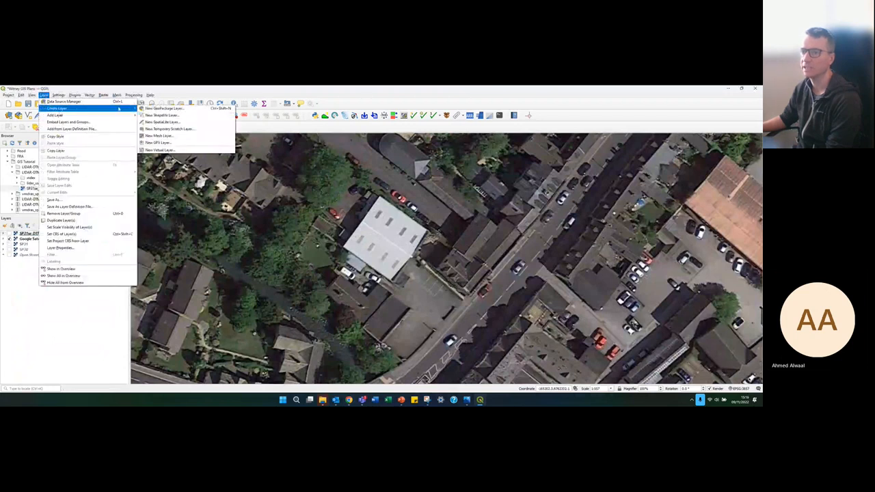
{"action": "left_click", "coordinate": [162, 114]}
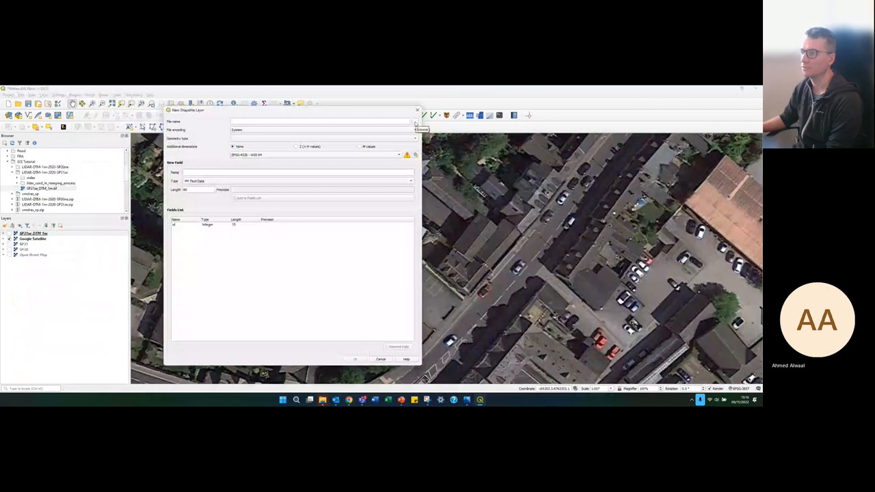
{"action": "left_click", "coordinate": [415, 124]}
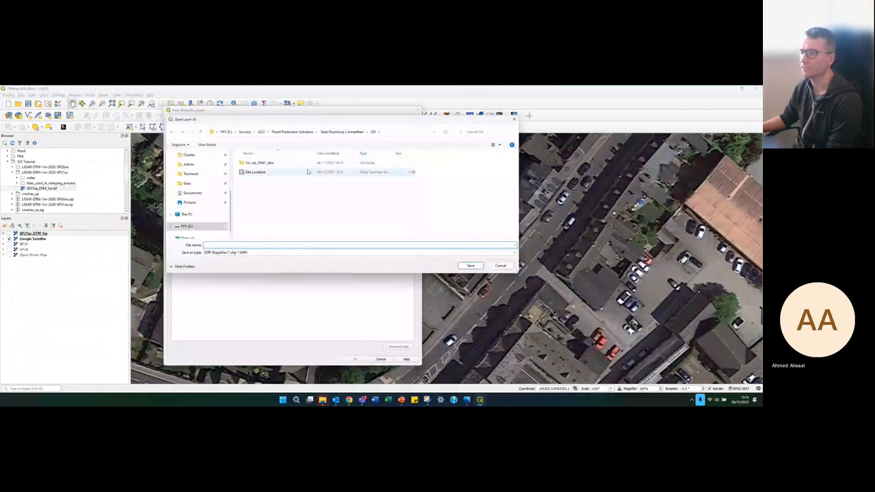
{"action": "scroll", "coordinate": [197, 178], "scroll_direction": "up", "scroll_amount": 2}
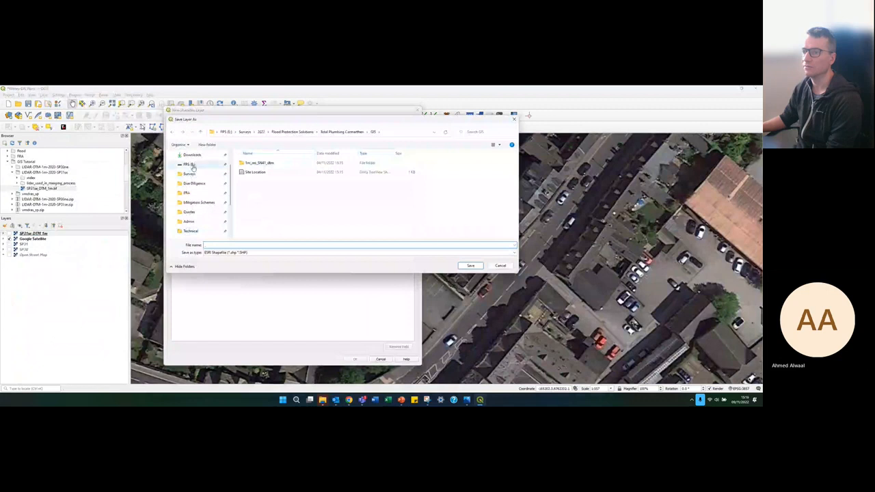
{"action": "left_click", "coordinate": [194, 166]}
{"action": "scroll", "coordinate": [270, 219], "scroll_direction": "down", "scroll_amount": 1}
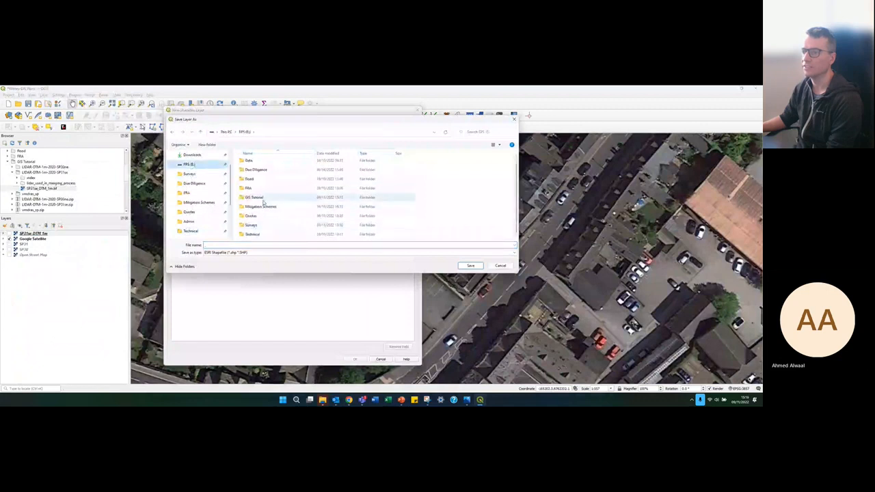
{"action": "double_click", "coordinate": [264, 201]}
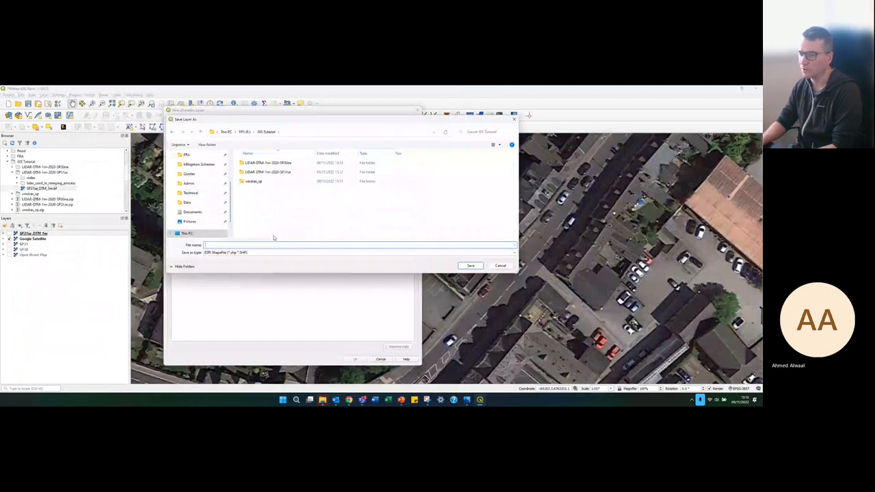
{"action": "type", "text": "Site Lo"}
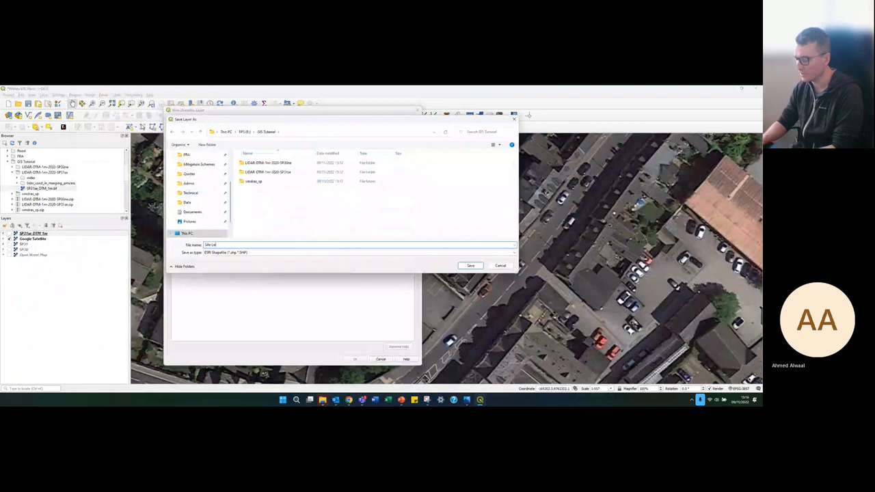
{"action": "type", "text": "cations"}
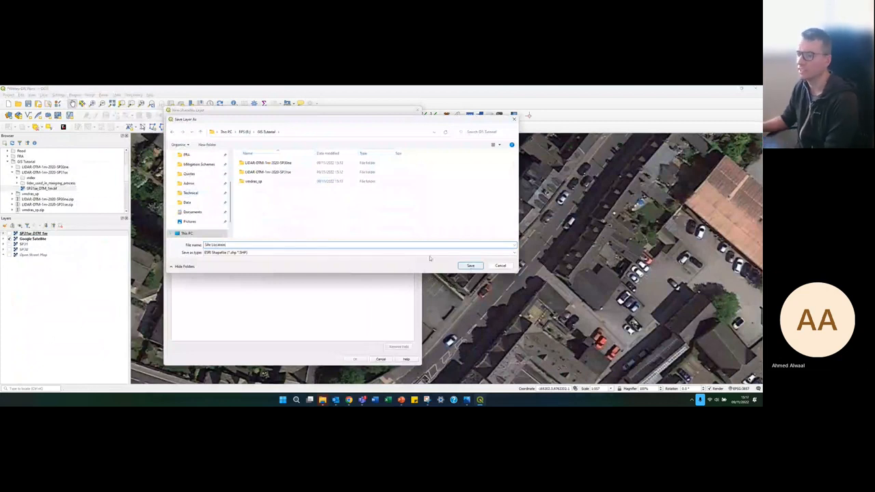
{"action": "left_click", "coordinate": [470, 266]}
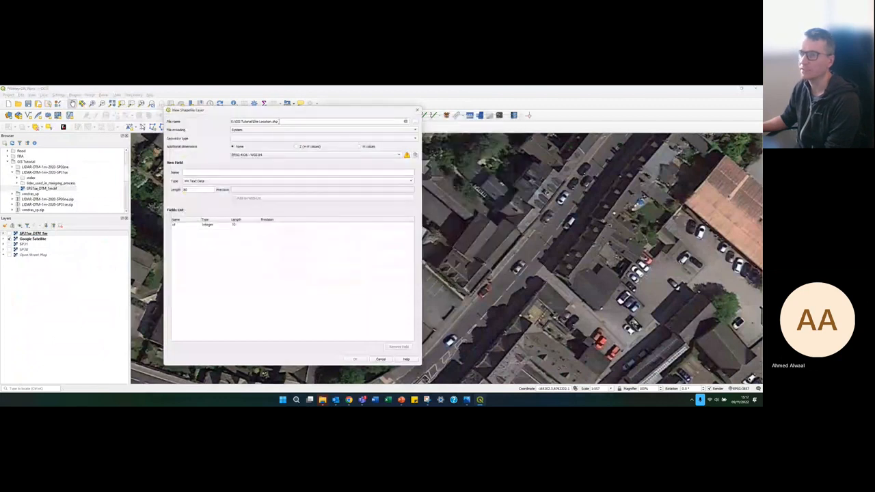
Step: Create the Site Location shapefile with Polygon geometry and the EPSG:27700 - OSGB36 / British National Grid coordinate system
{"action": "left_click", "coordinate": [266, 139]}
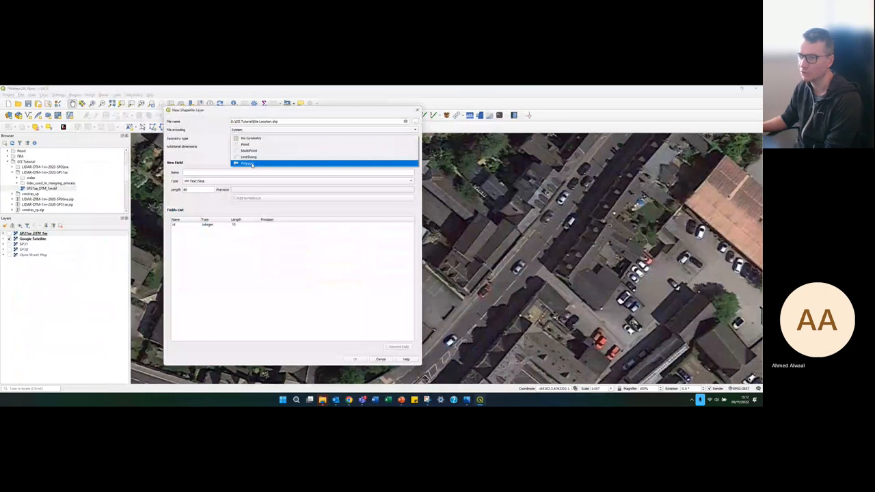
{"action": "left_click", "coordinate": [253, 164]}
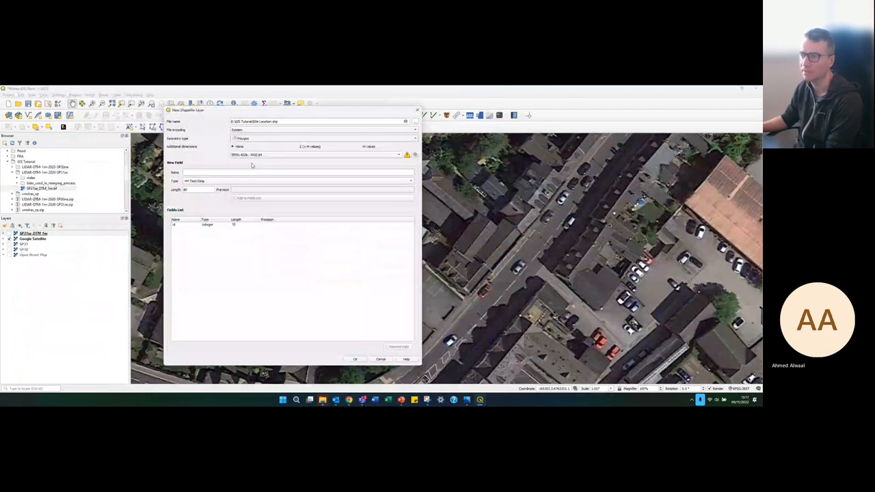
{"action": "left_click", "coordinate": [289, 154]}
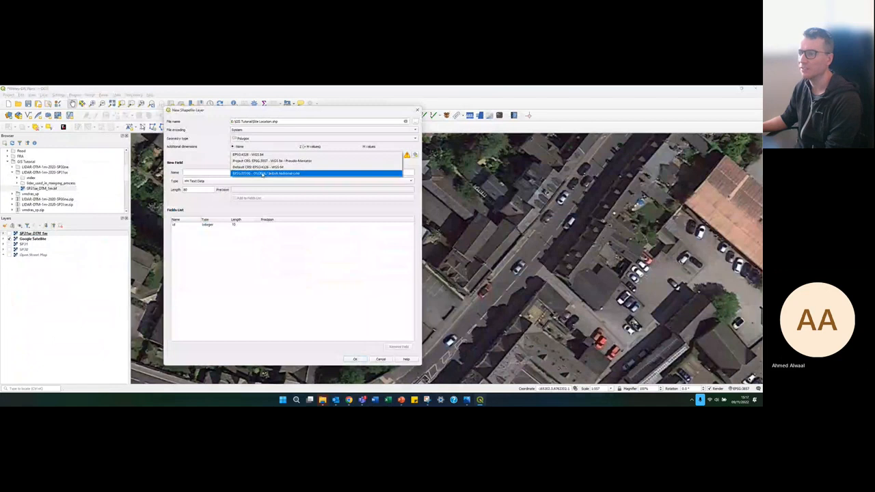
{"action": "left_click", "coordinate": [262, 173]}
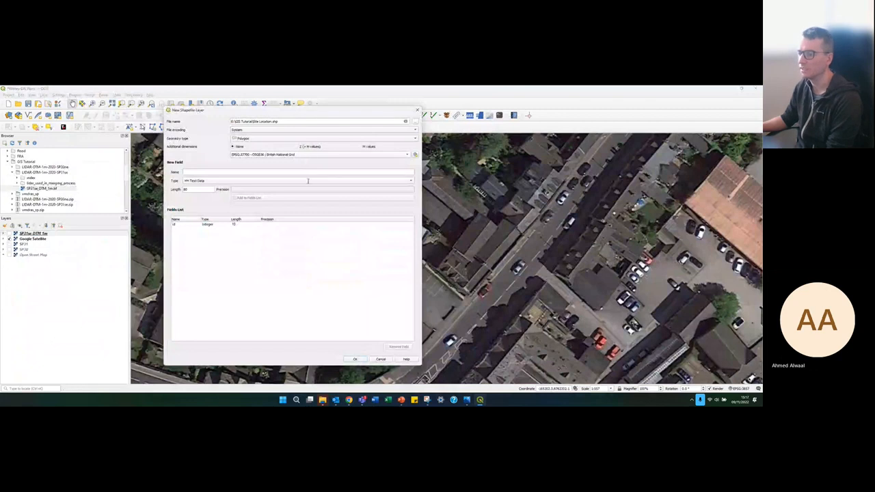
{"action": "left_click", "coordinate": [354, 360]}
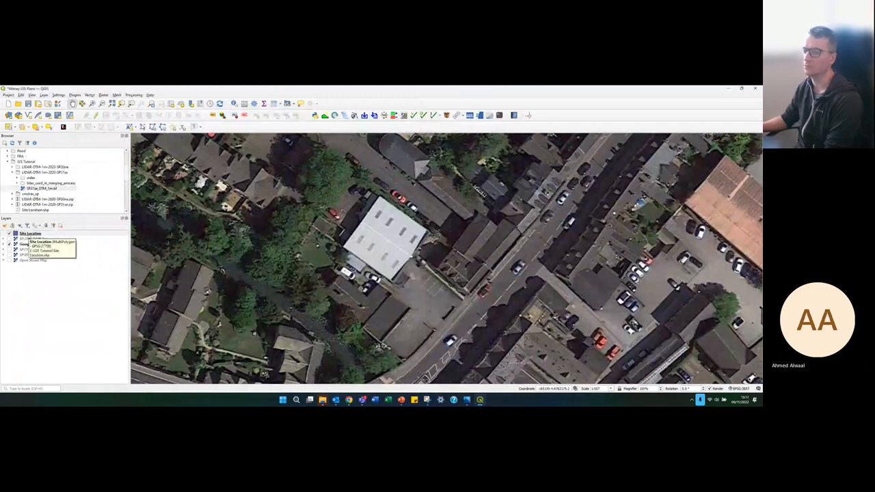
{"action": "left_click", "coordinate": [28, 235]}
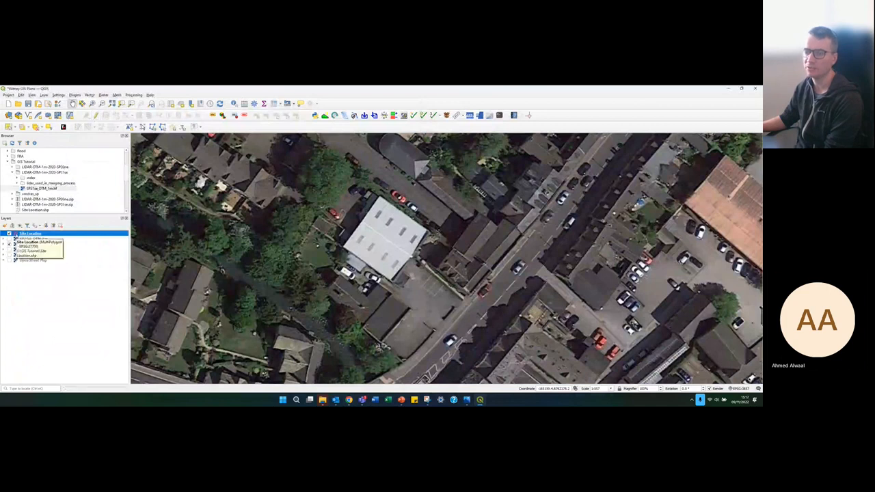
{"action": "left_click", "coordinate": [29, 239]}
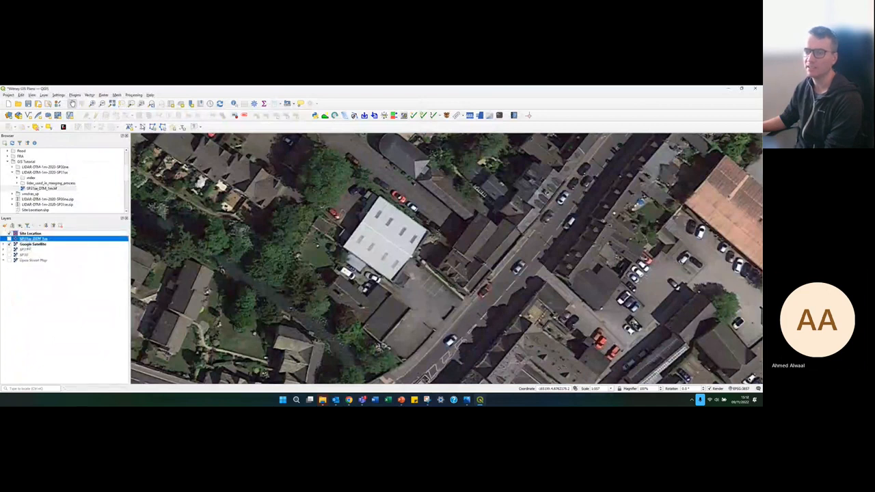
{"action": "left_click", "coordinate": [29, 254]}
{"action": "left_click", "coordinate": [30, 260]}
{"action": "left_click", "coordinate": [29, 250]}
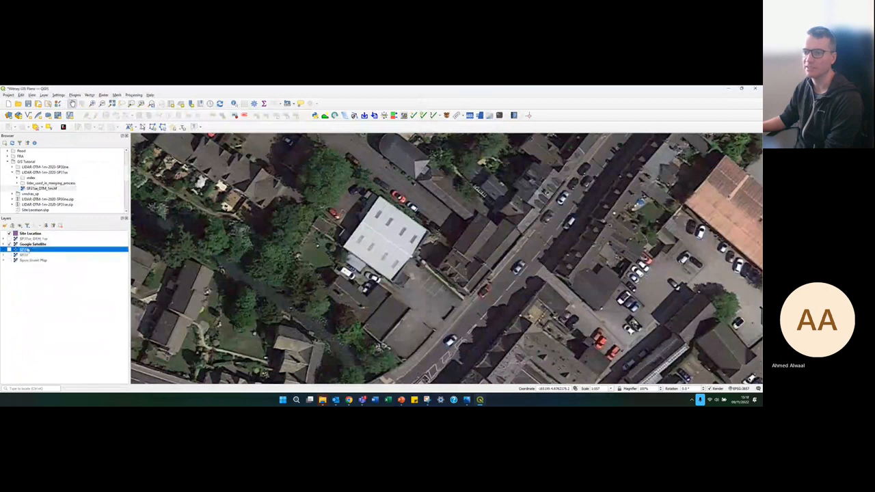
{"action": "left_click", "coordinate": [29, 245]}
{"action": "left_click", "coordinate": [30, 239]}
Step: Draw a polygon on the Site Location layer around the white-roofed building and its yard up to the road, leaving the id empty
{"action": "left_click", "coordinate": [29, 233]}
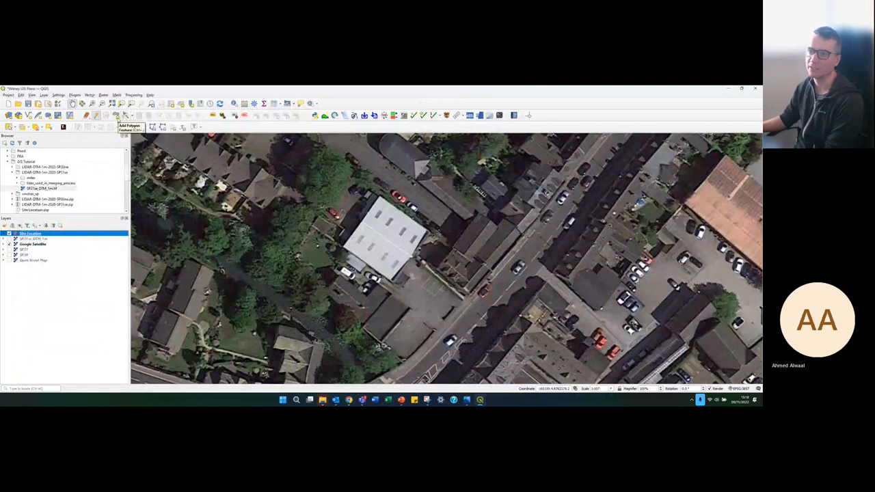
{"action": "left_click", "coordinate": [117, 115]}
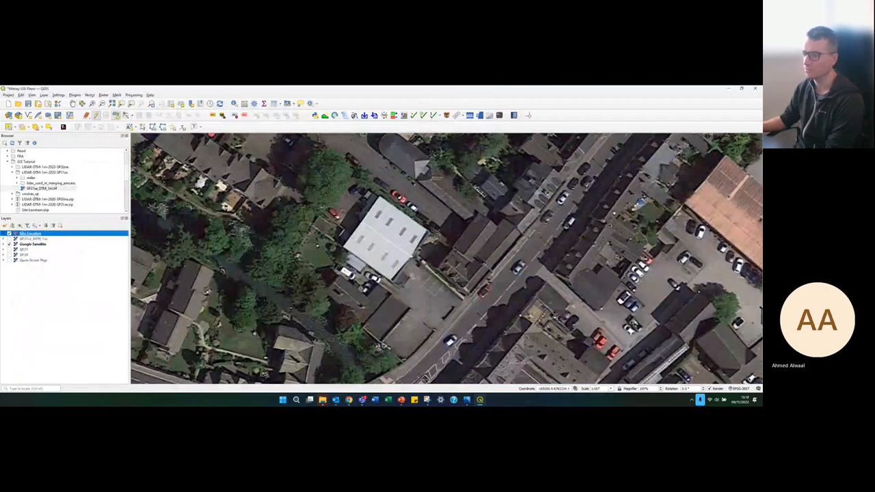
{"action": "left_click", "coordinate": [317, 246]}
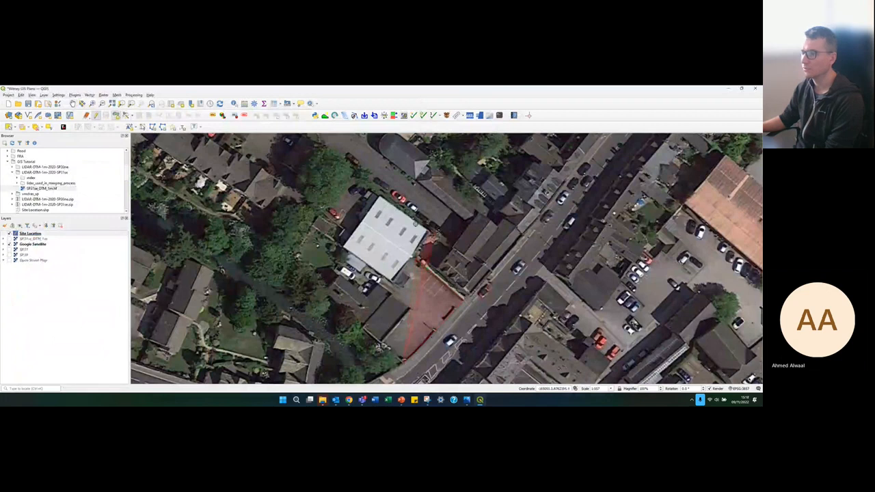
{"action": "scroll", "coordinate": [414, 224], "scroll_direction": "down", "scroll_amount": 1}
{"action": "scroll", "coordinate": [346, 168], "scroll_direction": "up", "scroll_amount": 1}
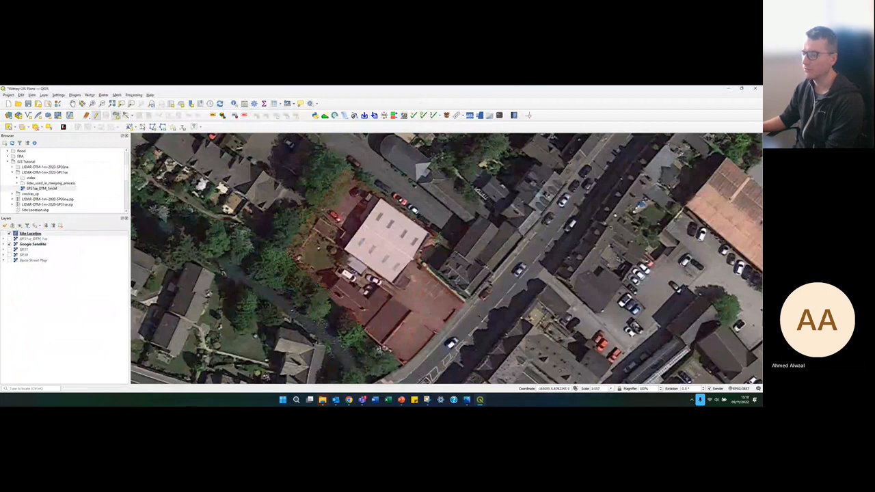
{"action": "right_click", "coordinate": [350, 173]}
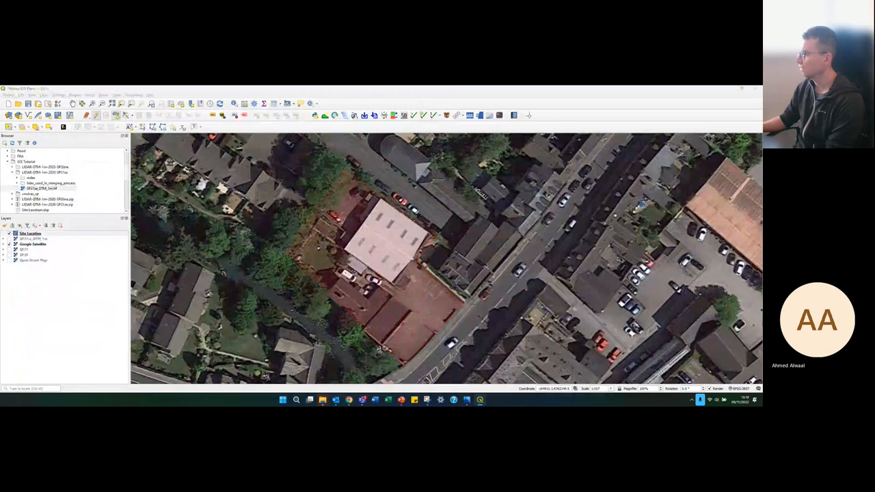
{"action": "left_click_drag", "start_coordinate": [524, 290], "coordinate": [353, 276]}
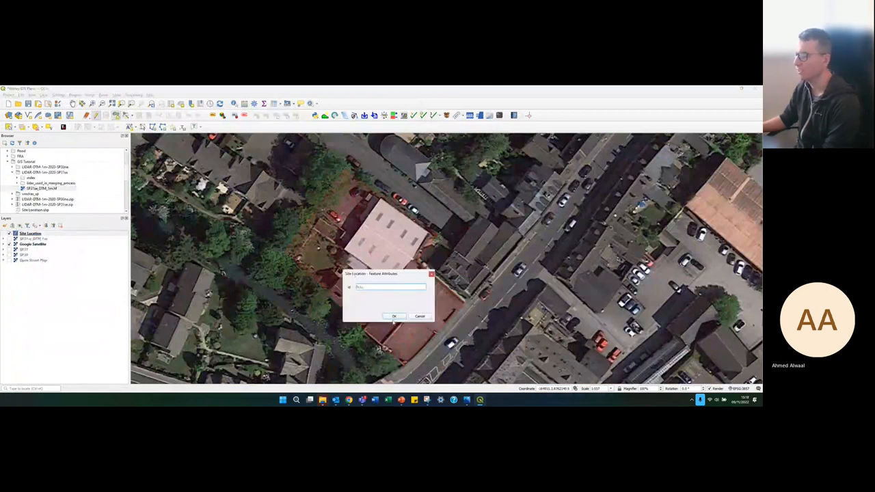
{"action": "left_click", "coordinate": [394, 316]}
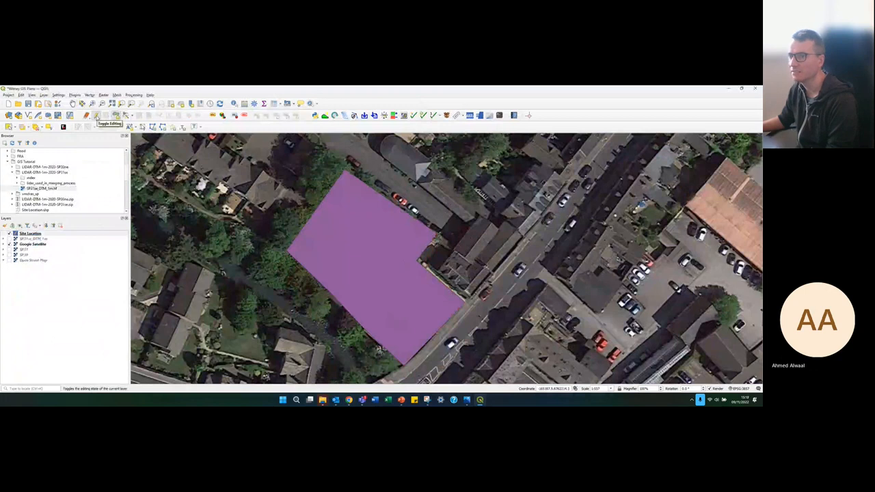
{"action": "left_click", "coordinate": [97, 115]}
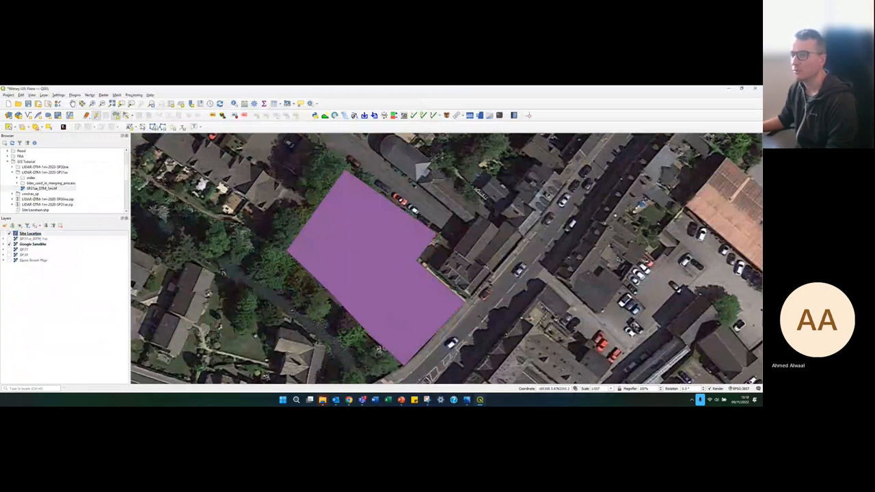
Step: Fine-tune the northern and eastern corner vertices of the Site Location polygon with the Vertex Tool
{"action": "left_click", "coordinate": [125, 115]}
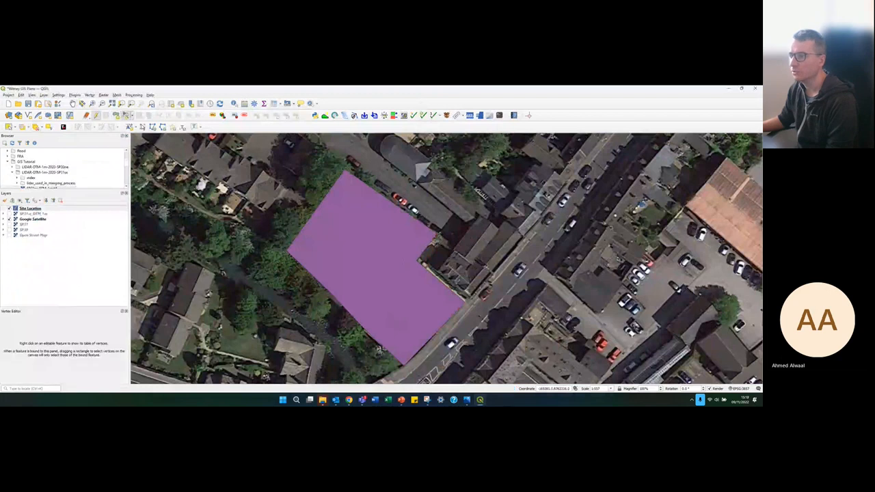
{"action": "left_click", "coordinate": [342, 167]}
{"action": "left_click", "coordinate": [340, 168]}
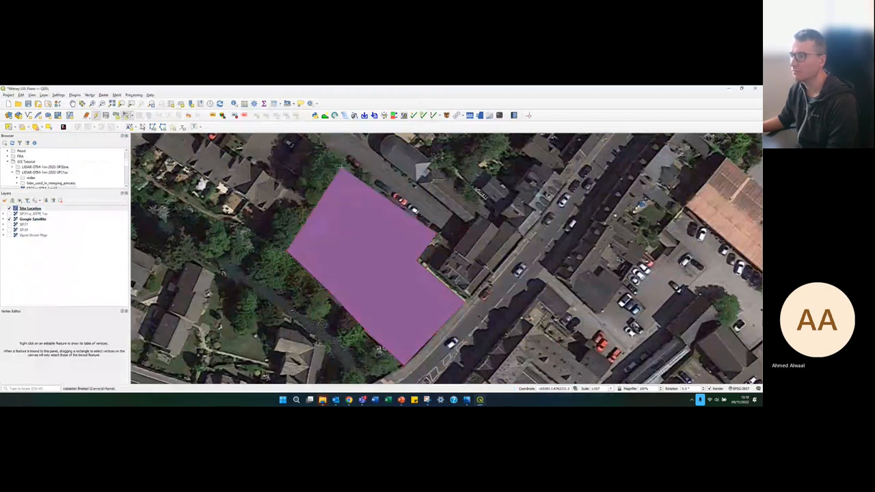
{"action": "left_click", "coordinate": [437, 233]}
{"action": "left_click", "coordinate": [437, 235]}
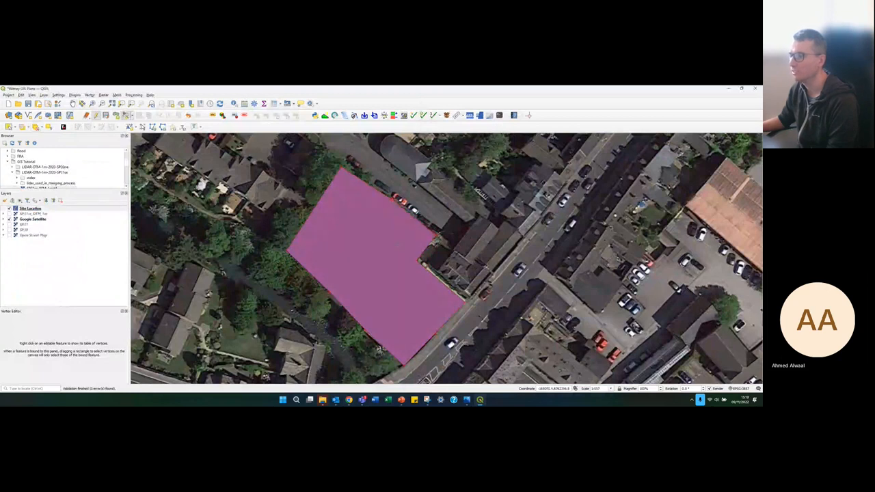
Step: Move the site polygon's northwest edge outward and bulge it with an additional vertex near its middle
{"action": "left_click", "coordinate": [300, 194]}
{"action": "left_click", "coordinate": [302, 190]}
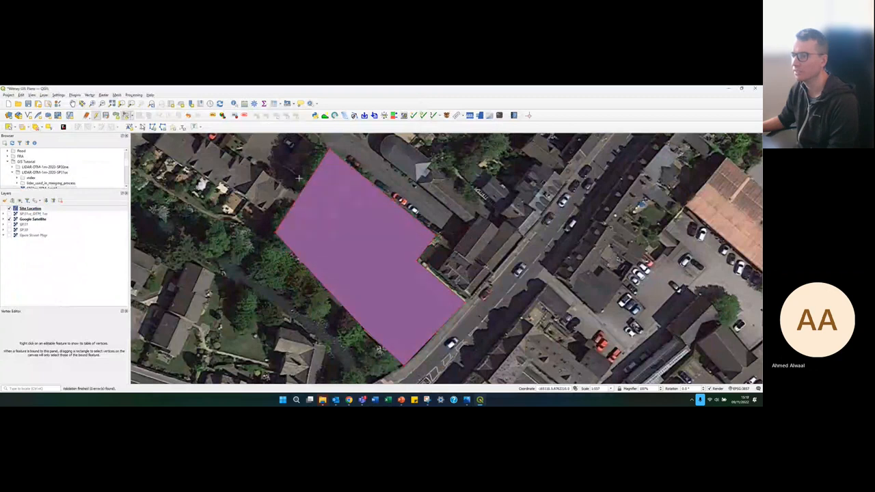
{"action": "left_click", "coordinate": [298, 178]}
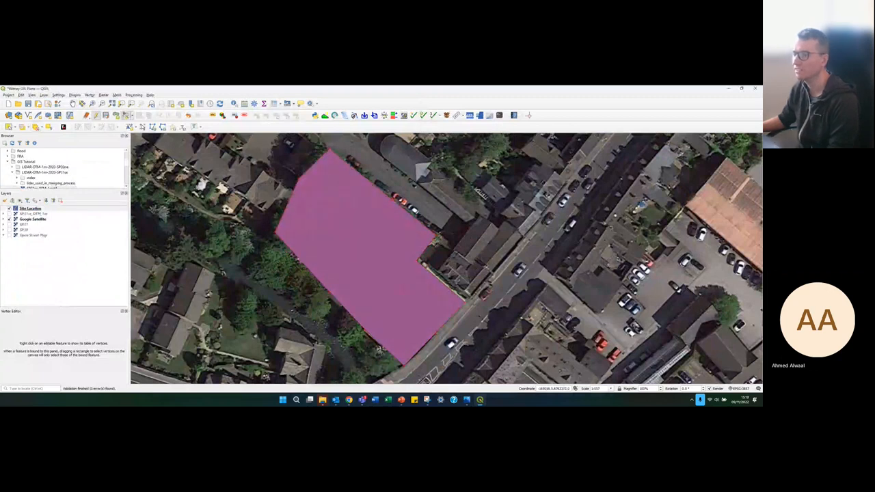
{"action": "right_click", "coordinate": [298, 179]}
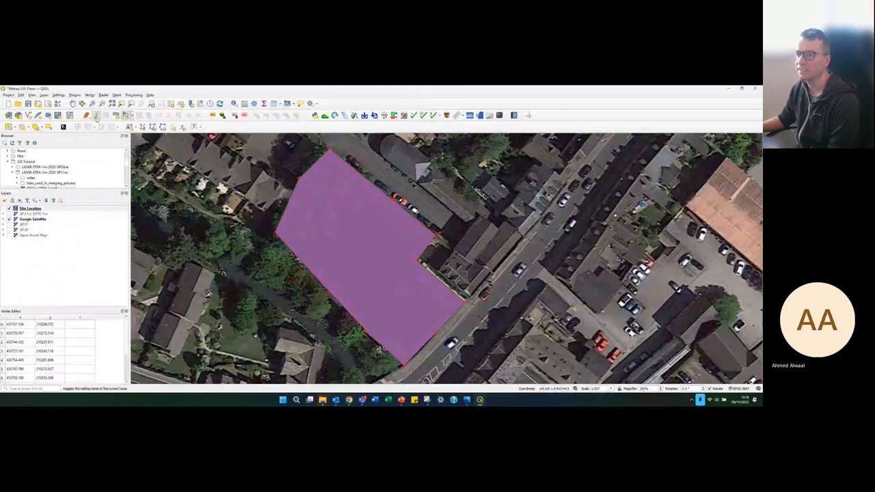
Step: Finish editing the Site Location layer and close the Vertex Editor
{"action": "scroll", "coordinate": [499, 249], "scroll_direction": "down", "scroll_amount": 1}
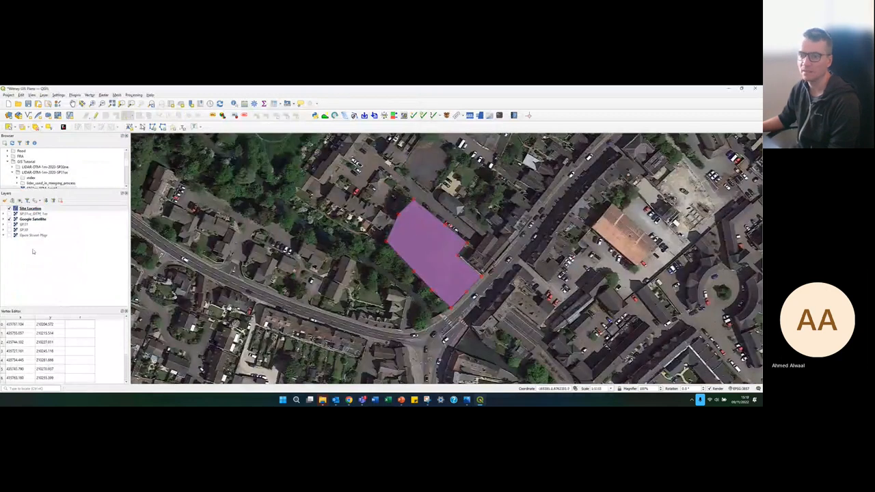
{"action": "left_click", "coordinate": [37, 209]}
{"action": "left_click", "coordinate": [125, 311]}
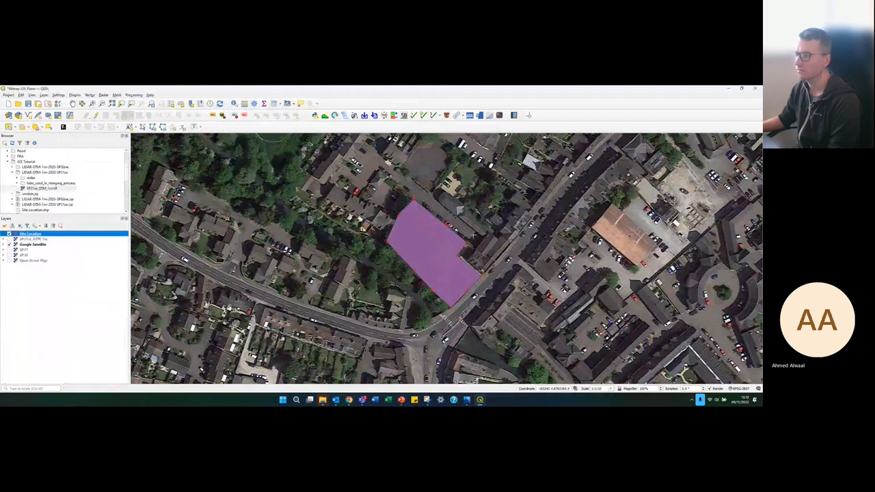
Step: Open the symbology properties of the Site Location layer in a widened, repositioned dialog
{"action": "scroll", "coordinate": [447, 240], "scroll_direction": "up", "scroll_amount": 1}
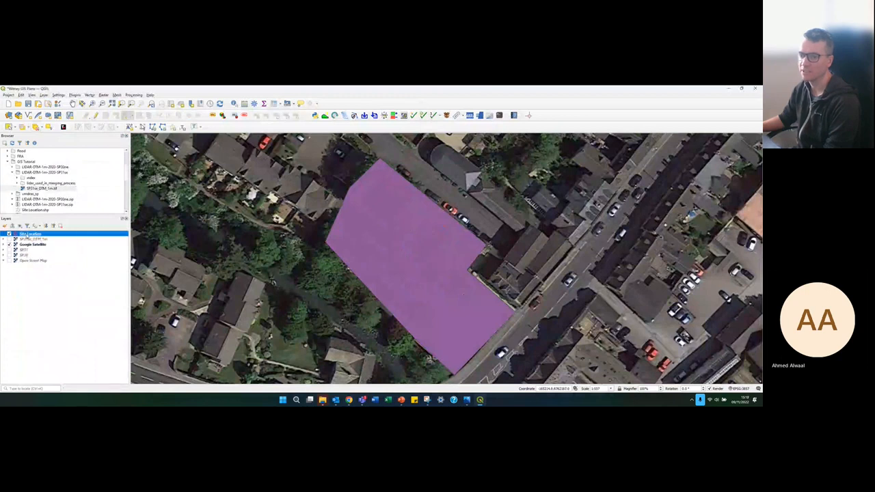
{"action": "double_click", "coordinate": [27, 234]}
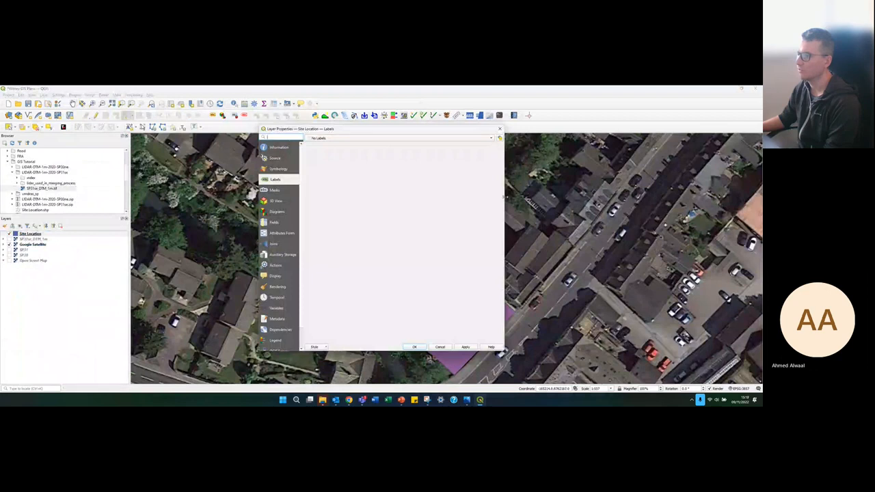
{"action": "left_click_drag", "start_coordinate": [504, 197], "coordinate": [597, 194]}
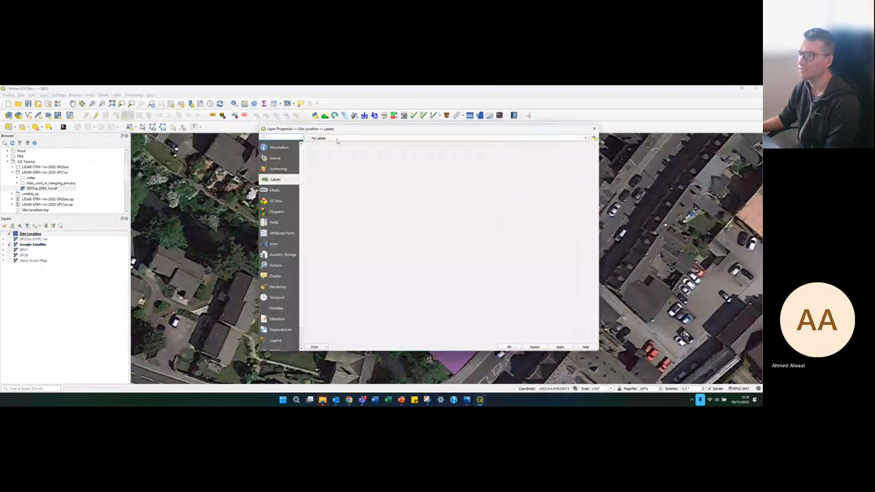
{"action": "left_click_drag", "start_coordinate": [357, 129], "coordinate": [336, 132]}
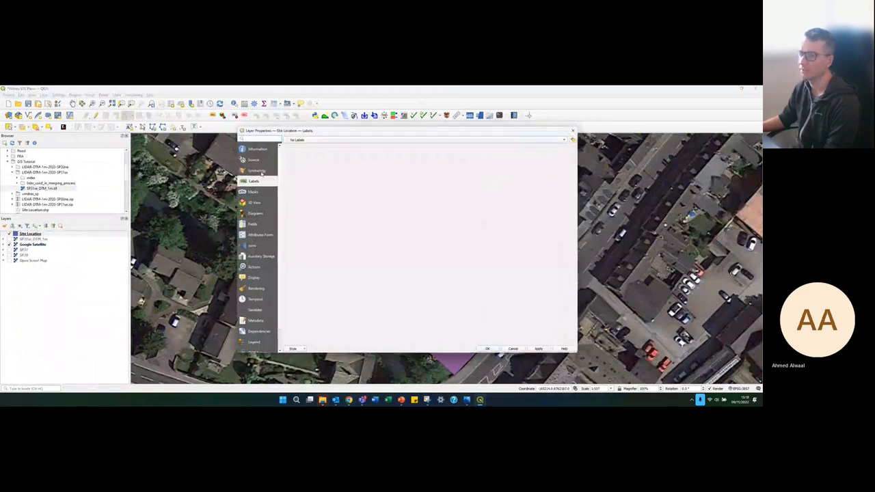
{"action": "left_click", "coordinate": [261, 174]}
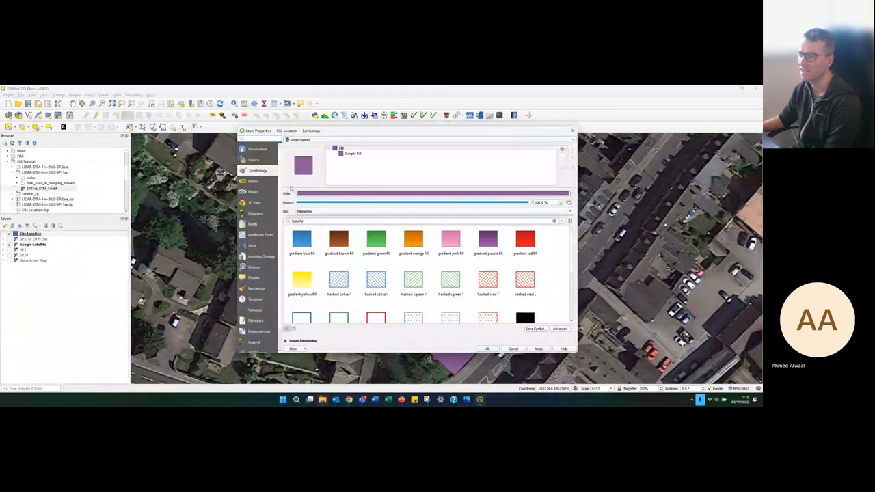
{"action": "left_click_drag", "start_coordinate": [350, 134], "coordinate": [330, 138]}
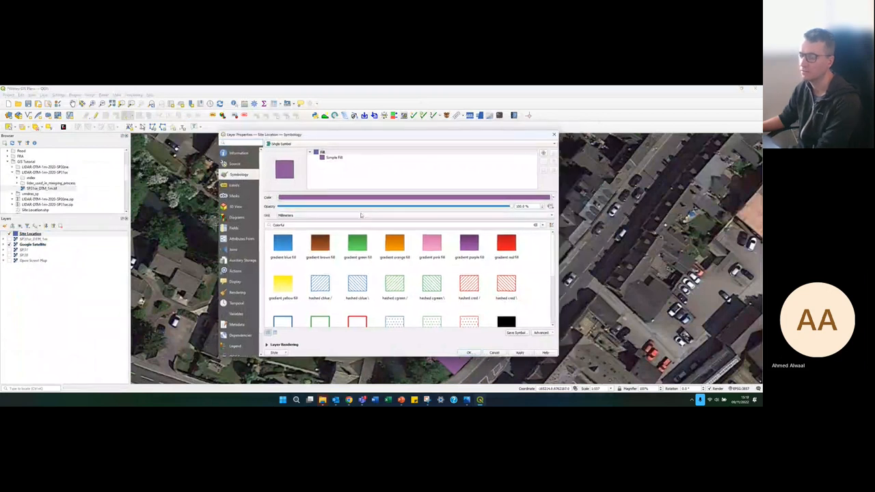
Step: Set the fill color of the Site Location layer's Simple Fill to Transparent Fill
{"action": "left_click", "coordinate": [334, 158]}
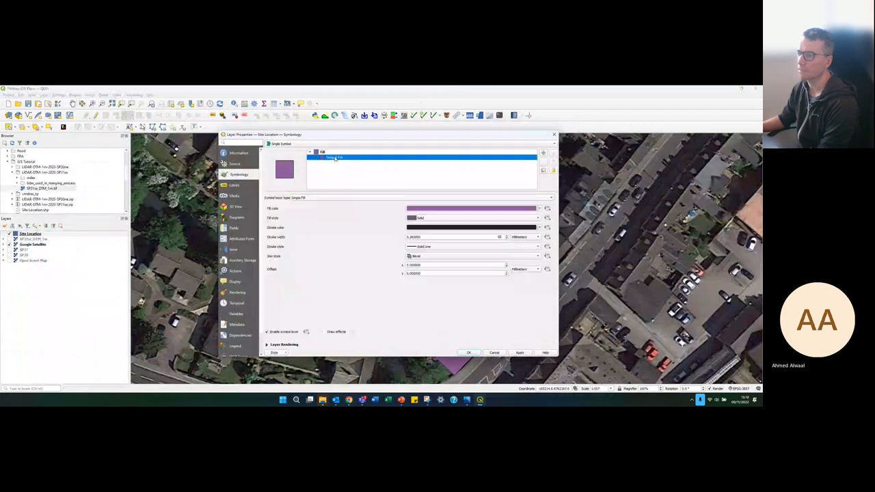
{"action": "left_click", "coordinate": [538, 209]}
{"action": "left_click", "coordinate": [420, 217]}
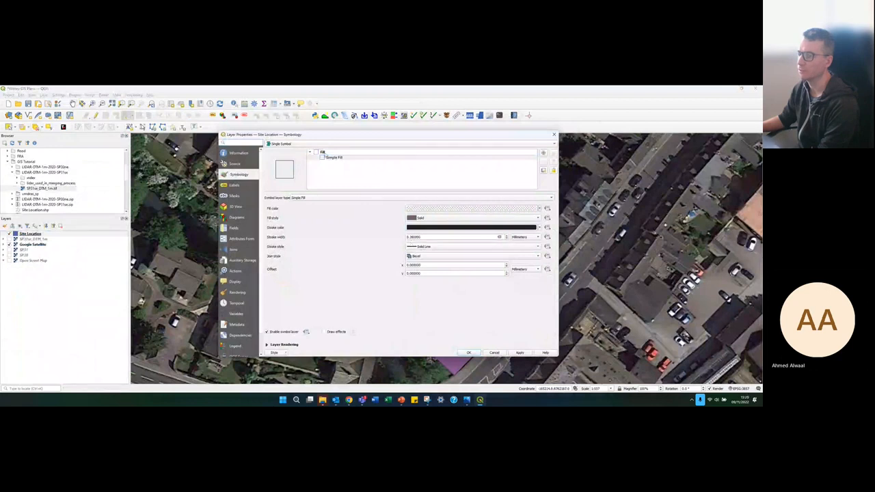
{"action": "left_click", "coordinate": [539, 208]}
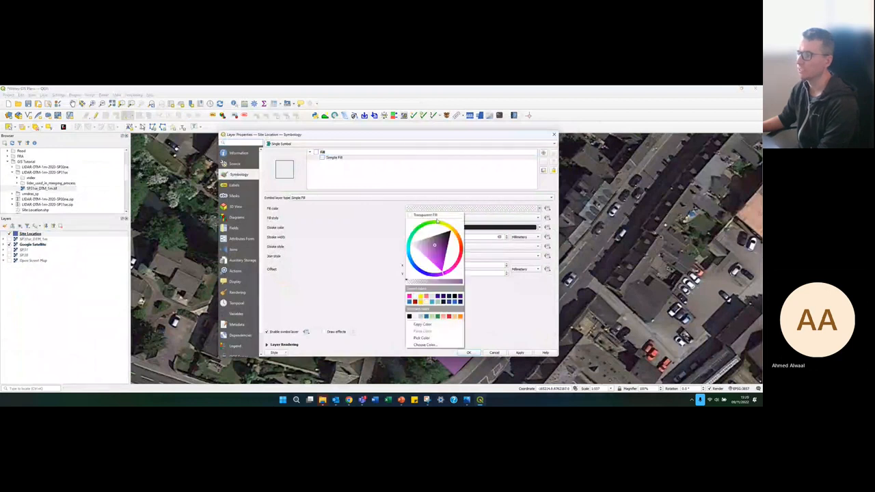
{"action": "left_click", "coordinate": [385, 238]}
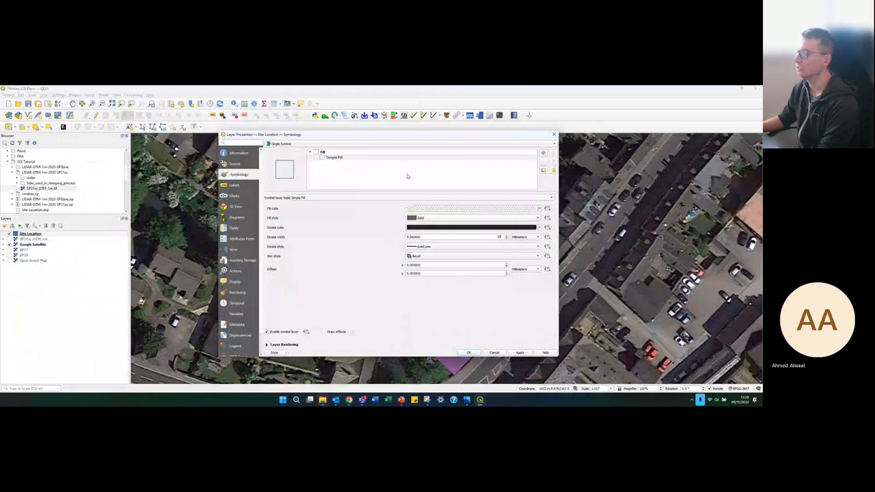
Step: Set the Simple Fill's stroke color to bright red
{"action": "left_click", "coordinate": [322, 152]}
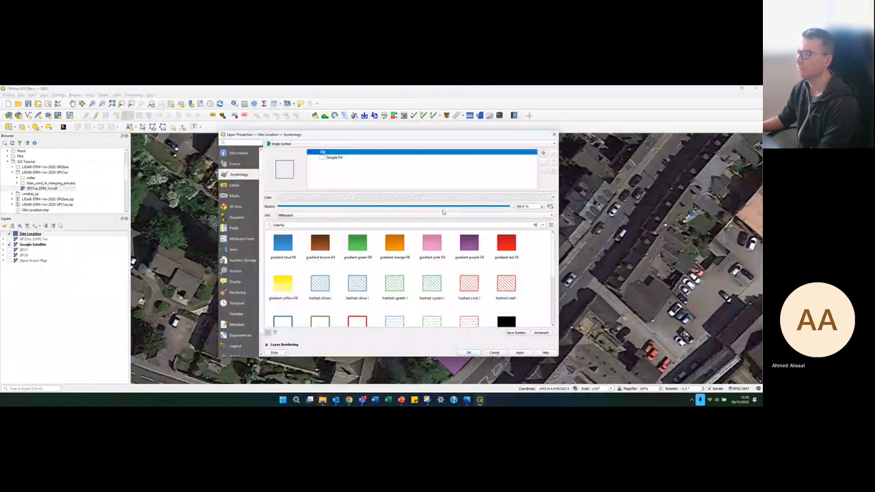
{"action": "left_click", "coordinate": [352, 159]}
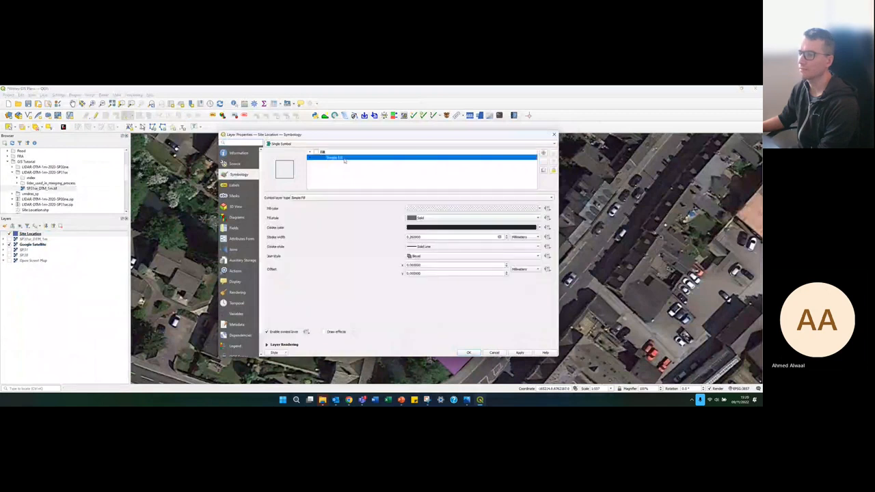
{"action": "left_click", "coordinate": [539, 230]}
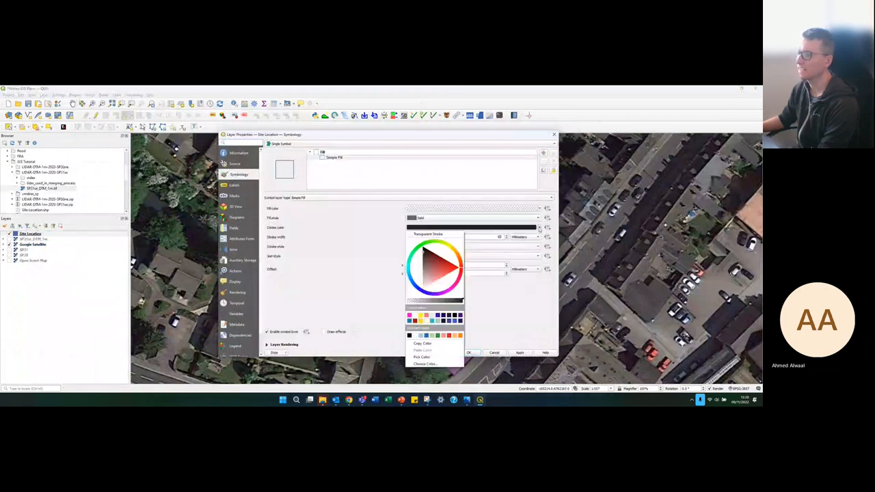
{"action": "left_click_drag", "start_coordinate": [423, 252], "coordinate": [459, 268]}
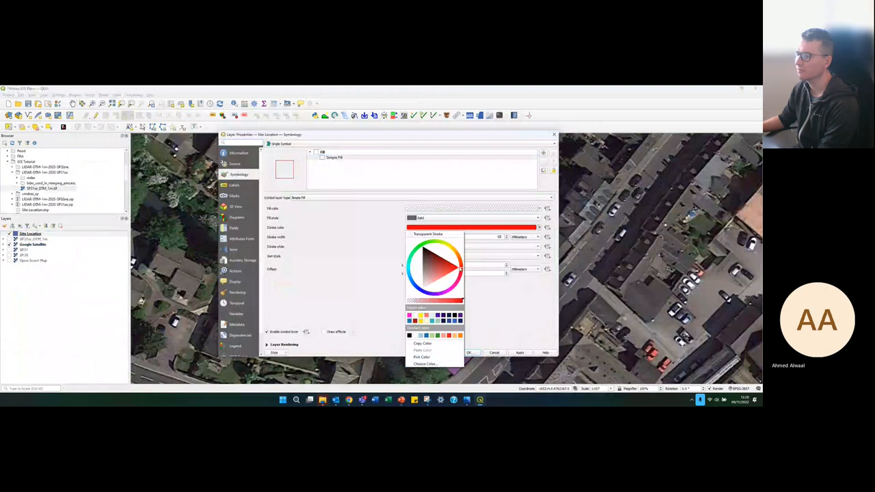
{"action": "left_click", "coordinate": [372, 260]}
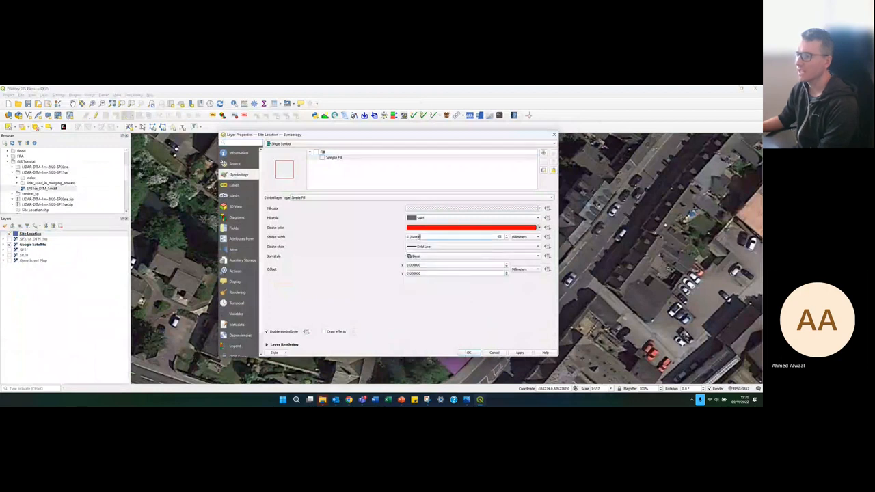
Step: Increase the Simple Fill's stroke width for a thicker boundary line and apply the symbology
{"action": "left_click_drag", "start_coordinate": [421, 237], "coordinate": [400, 238]}
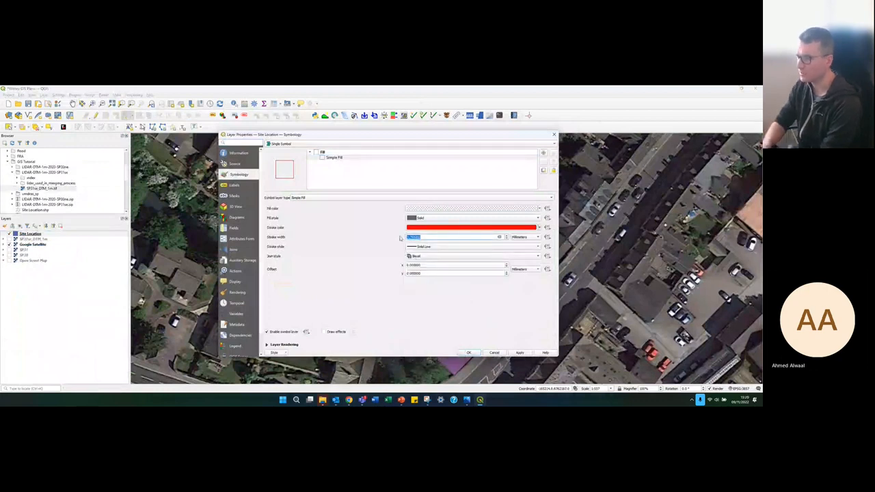
{"action": "type", "text": "1"}
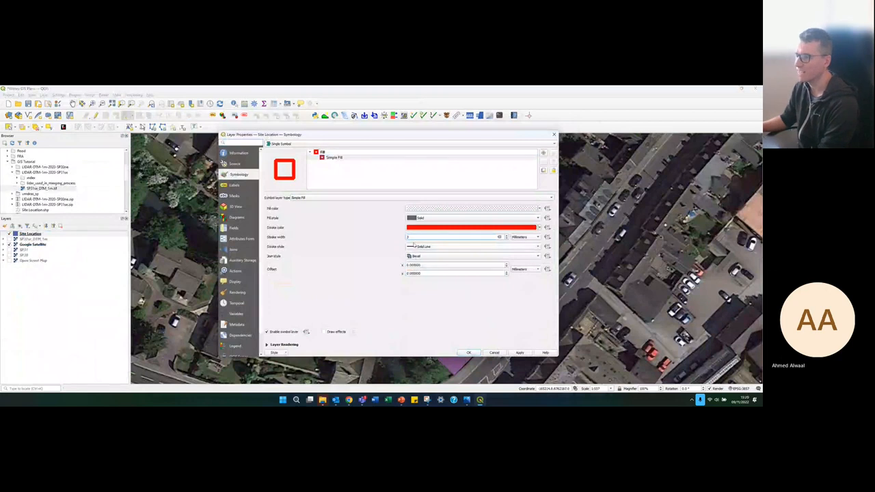
{"action": "left_click", "coordinate": [519, 352]}
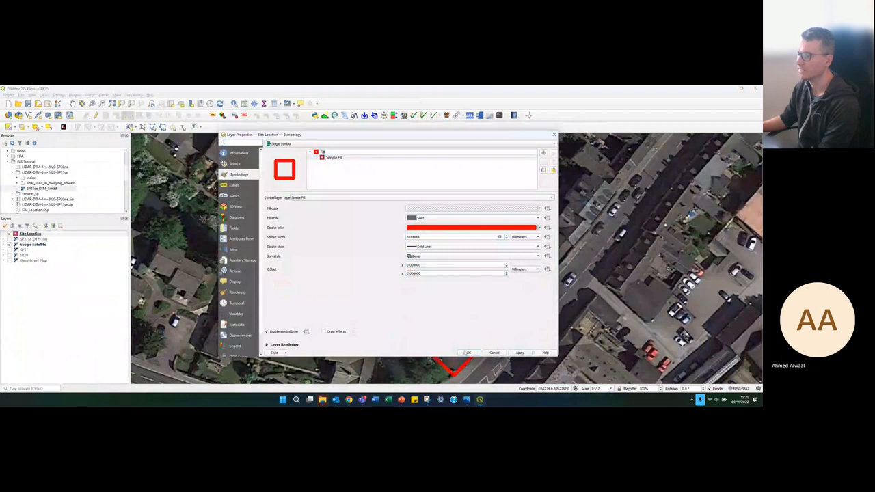
{"action": "left_click", "coordinate": [466, 352]}
Step: Turn on the SP31sw_DTM_1m layer and examine how its terrain raster covers the site boundary and surroundings
{"action": "scroll", "coordinate": [425, 335], "scroll_direction": "down", "scroll_amount": 1}
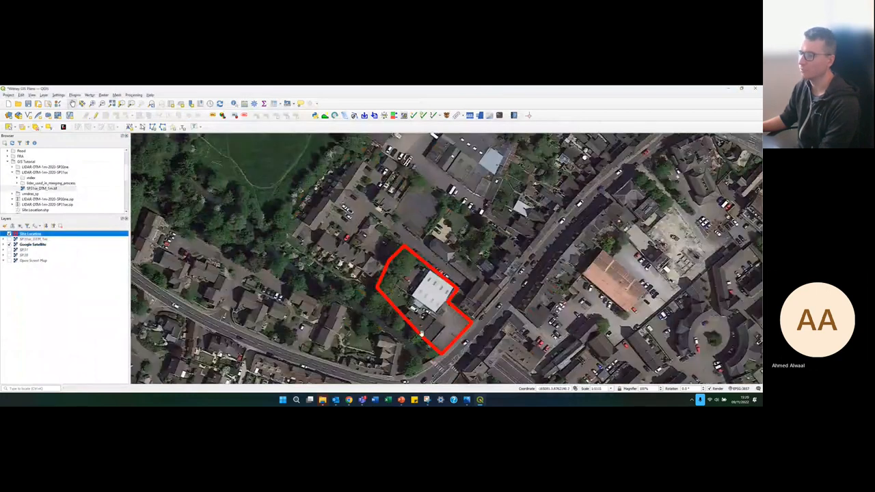
{"action": "left_click_drag", "start_coordinate": [422, 333], "coordinate": [424, 262]}
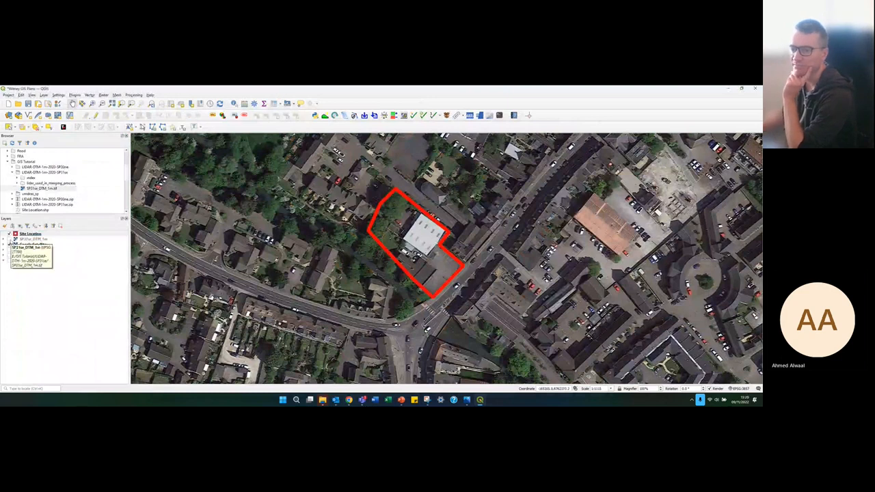
{"action": "left_click", "coordinate": [10, 238]}
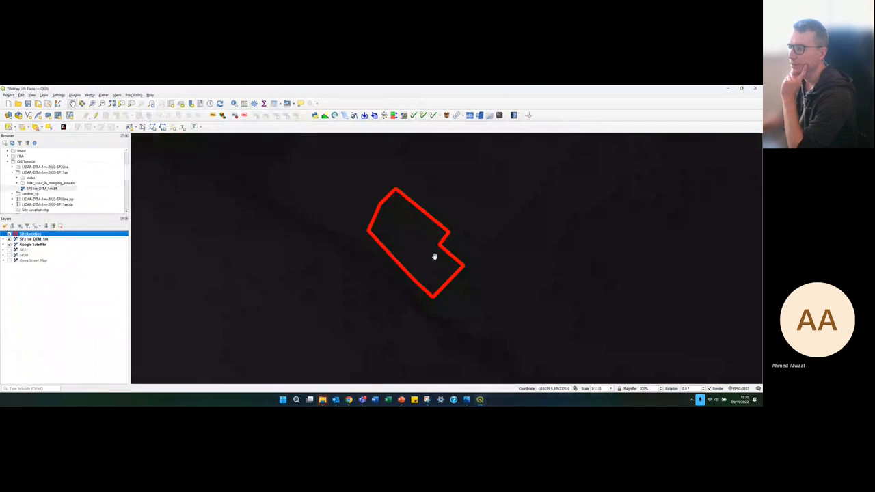
{"action": "scroll", "coordinate": [385, 206], "scroll_direction": "down", "scroll_amount": 2}
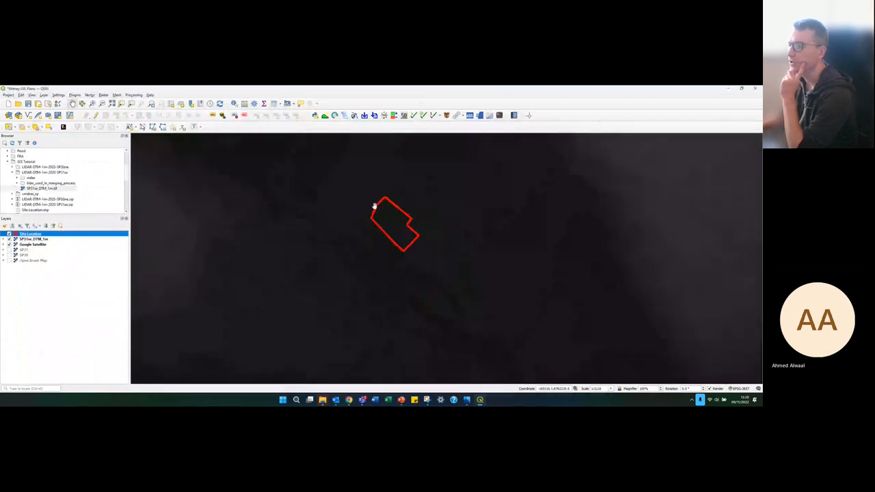
{"action": "scroll", "coordinate": [375, 209], "scroll_direction": "down", "scroll_amount": 2}
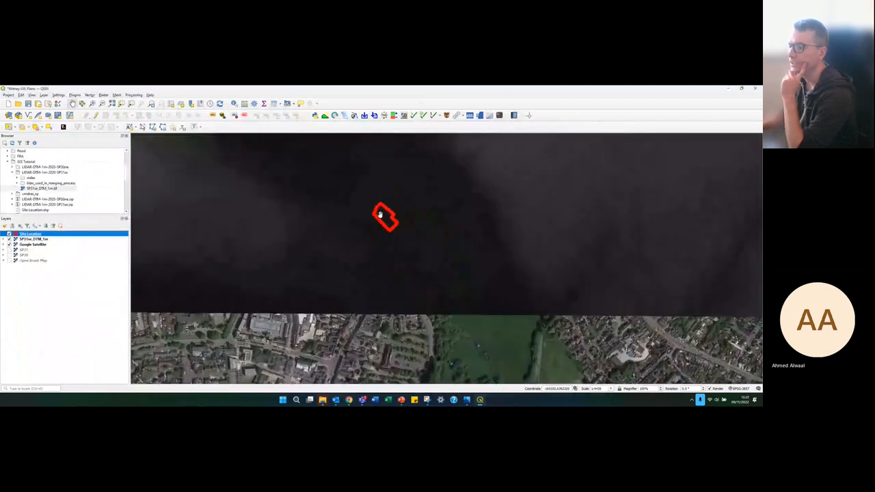
{"action": "scroll", "coordinate": [378, 212], "scroll_direction": "up", "scroll_amount": 2}
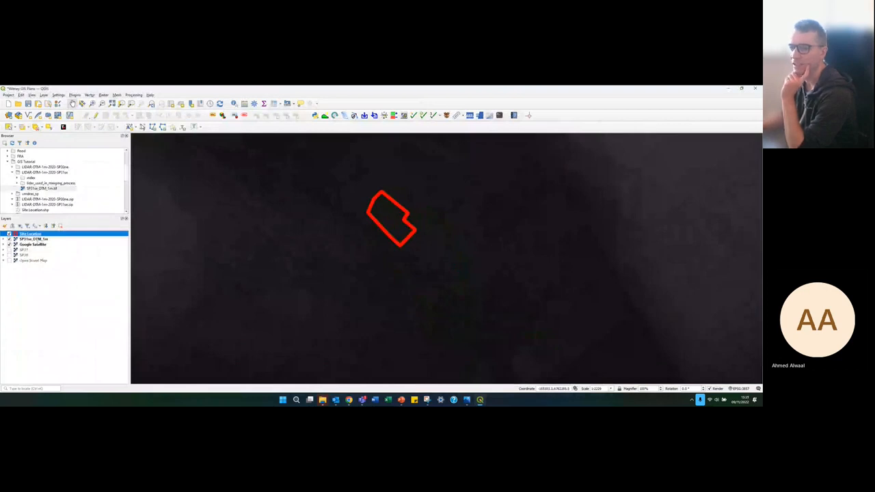
Step: Move the Site Location layer below SP31sw_DTM_1m in the layer order and back above it
{"action": "left_click_drag", "start_coordinate": [39, 239], "coordinate": [45, 246]}
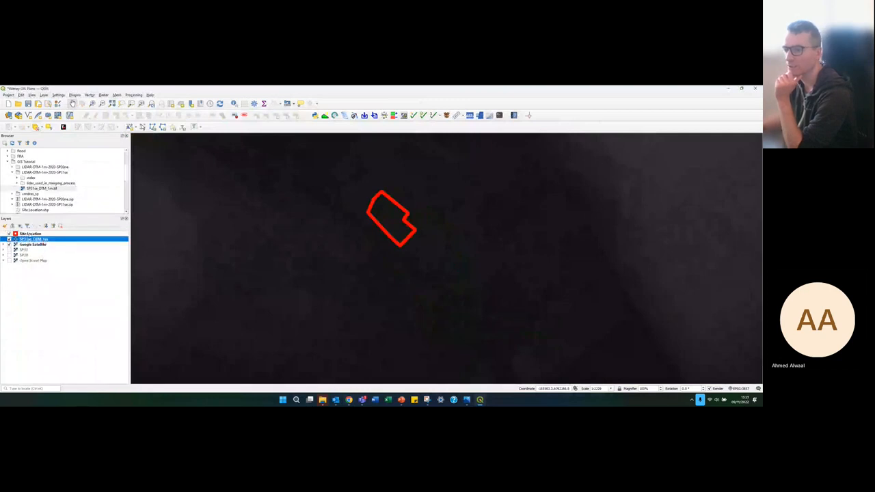
{"action": "left_click_drag", "start_coordinate": [28, 235], "coordinate": [30, 241]}
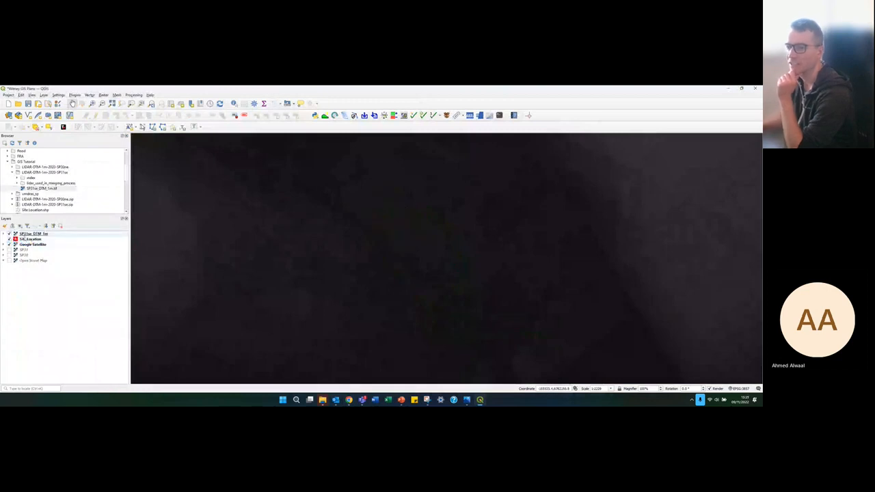
{"action": "left_click_drag", "start_coordinate": [30, 239], "coordinate": [36, 233]}
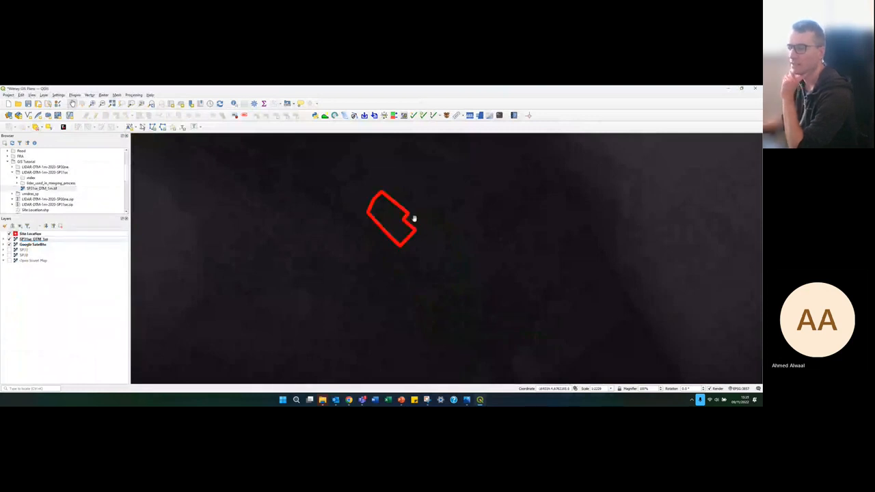
Step: Identify the SP31sw_DTM_1m elevation values at several points around the outside of the site boundary
{"action": "scroll", "coordinate": [397, 213], "scroll_direction": "up", "scroll_amount": 1}
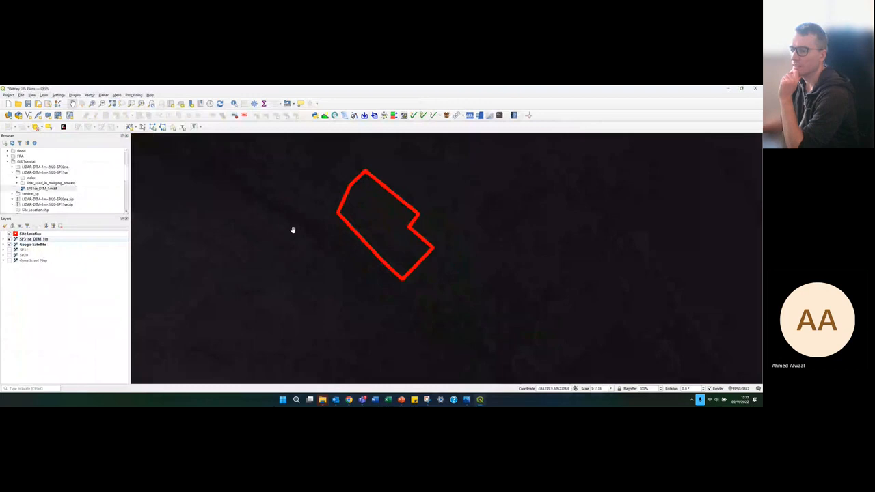
{"action": "left_click_drag", "start_coordinate": [294, 232], "coordinate": [298, 263]}
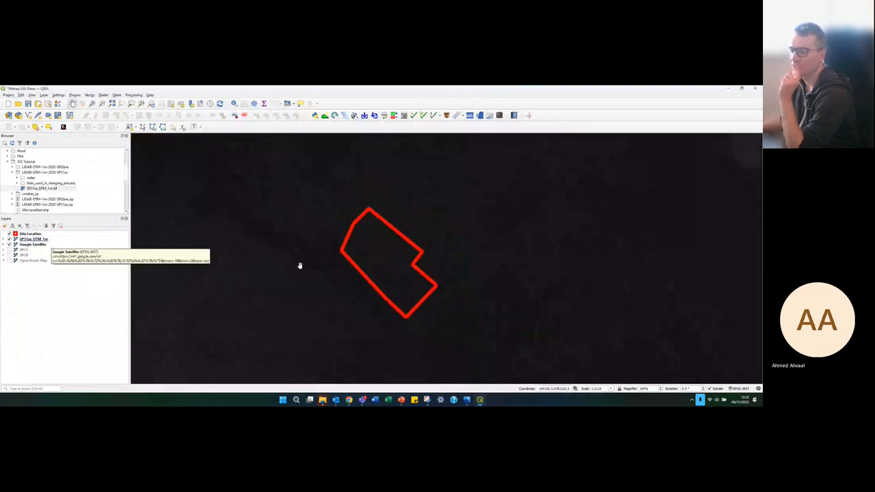
{"action": "scroll", "coordinate": [353, 251], "scroll_direction": "down", "scroll_amount": 1}
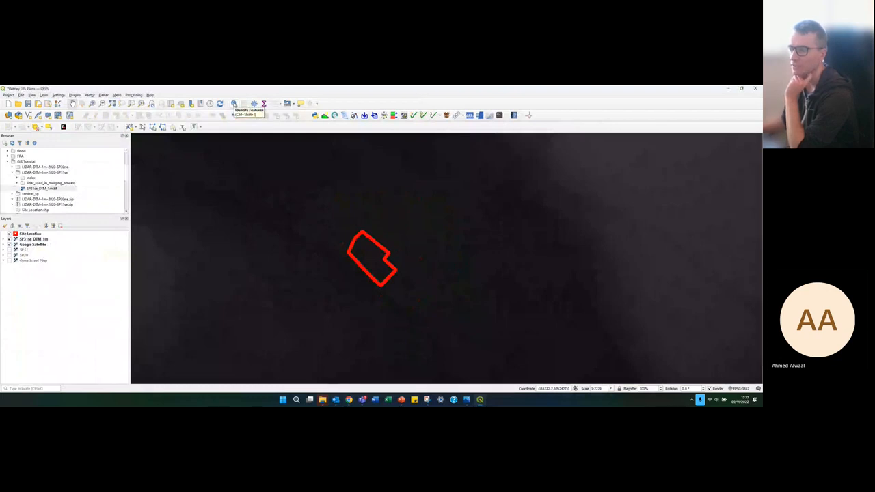
{"action": "left_click", "coordinate": [233, 103]}
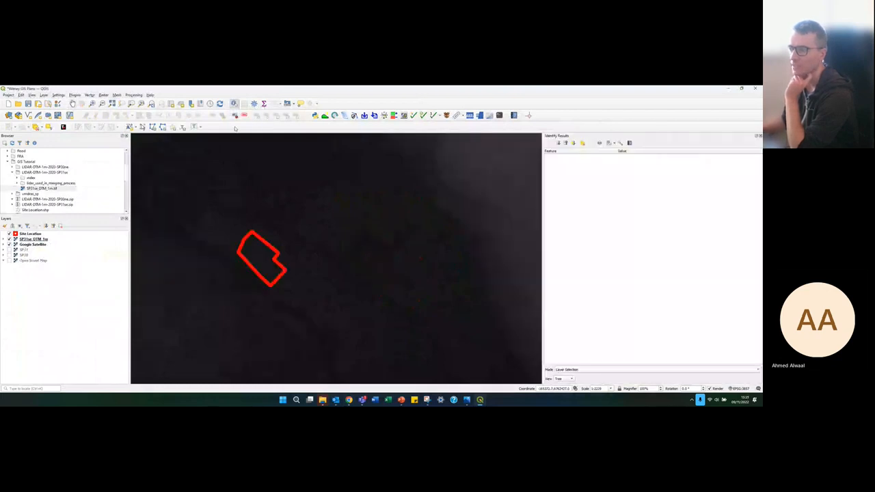
{"action": "left_click", "coordinate": [260, 215]}
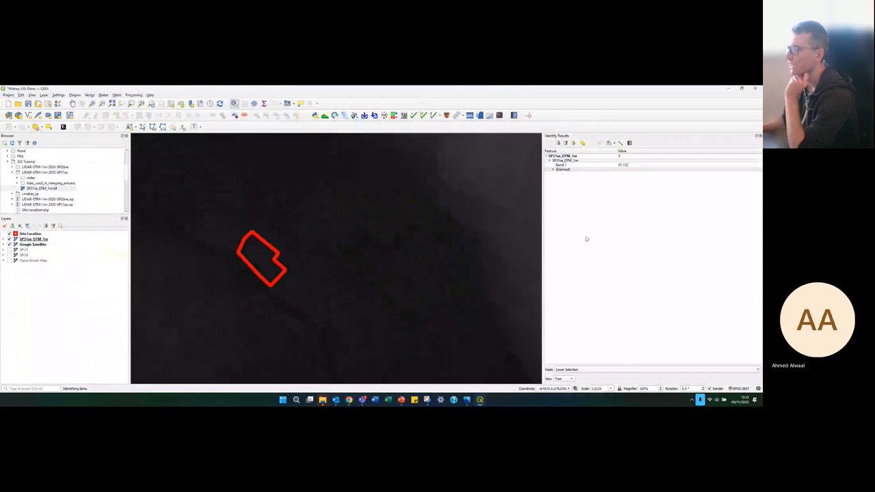
{"action": "left_click", "coordinate": [293, 238]}
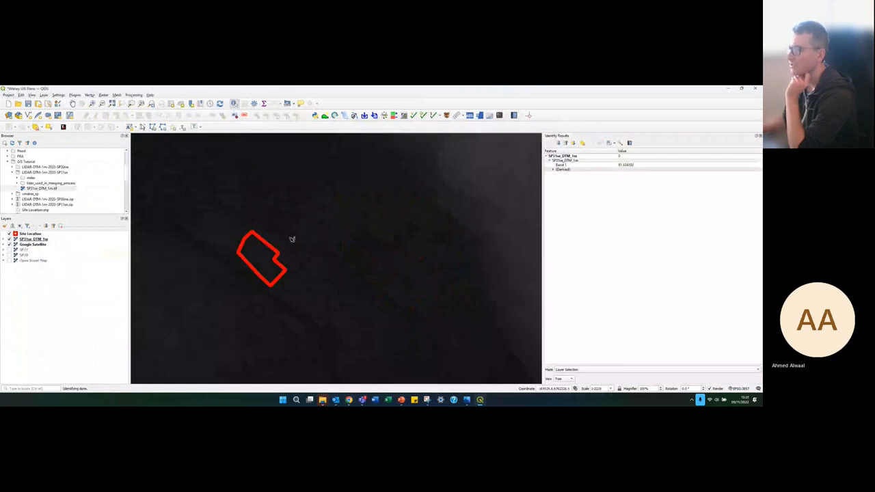
{"action": "left_click", "coordinate": [306, 266]}
{"action": "left_click", "coordinate": [229, 281]}
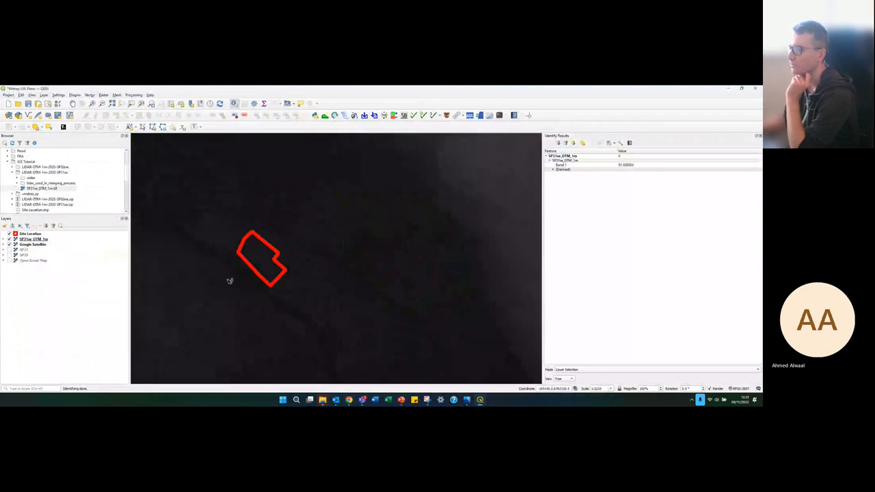
{"action": "left_click", "coordinate": [229, 280]}
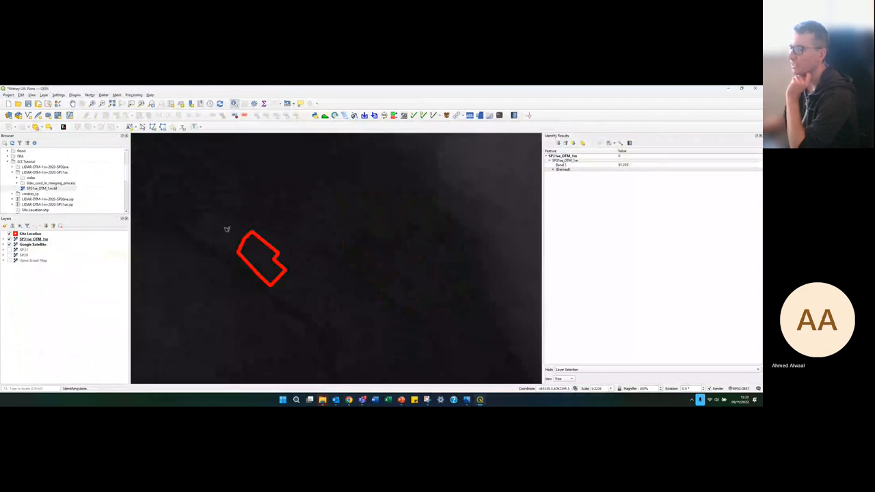
{"action": "left_click", "coordinate": [179, 195]}
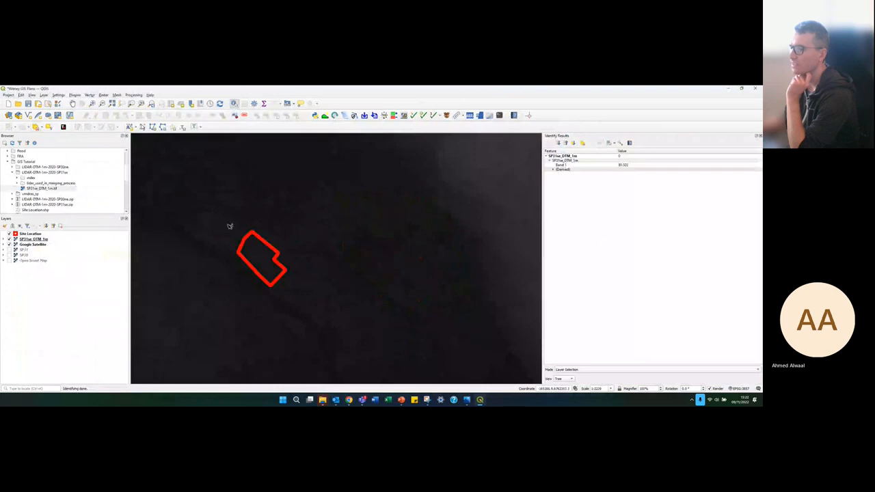
Step: Identify the SP31sw_DTM_1m elevation at several points inside the site boundary and just beyond its southern corner
{"action": "left_click", "coordinate": [257, 252]}
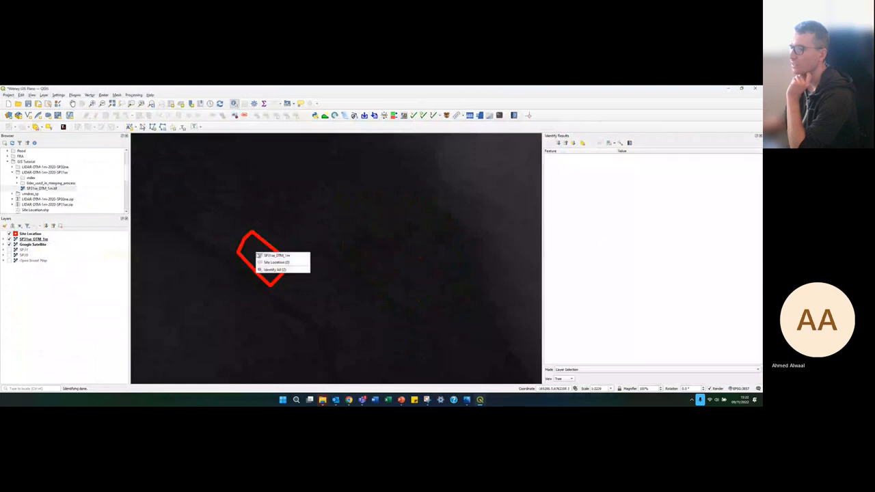
{"action": "left_click", "coordinate": [273, 256]}
{"action": "left_click", "coordinate": [272, 272]}
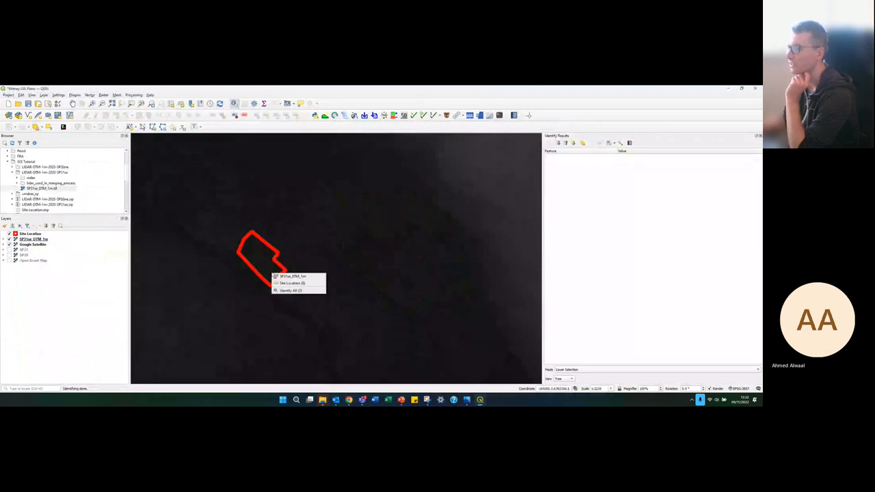
{"action": "left_click", "coordinate": [290, 276]}
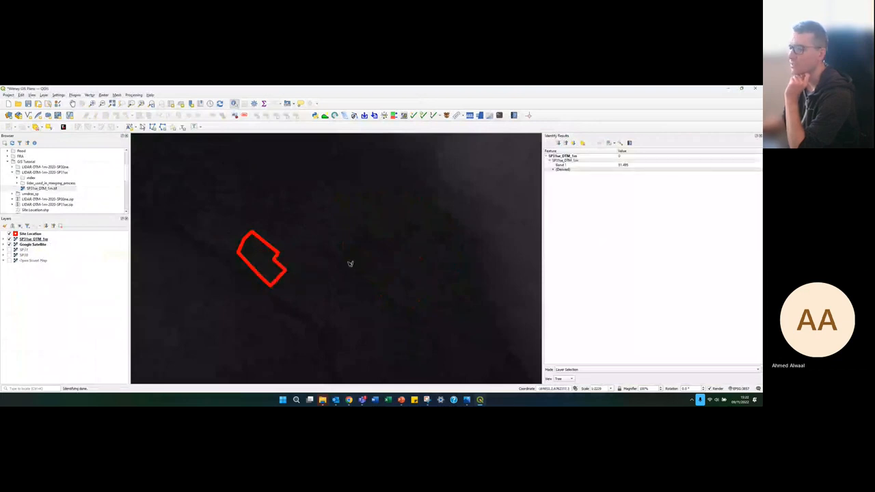
{"action": "left_click", "coordinate": [277, 285]}
{"action": "left_click", "coordinate": [283, 286]}
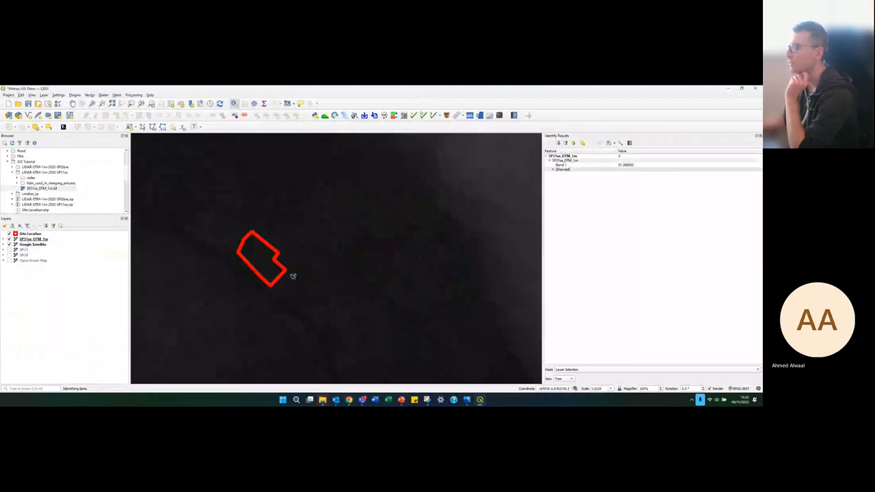
{"action": "left_click", "coordinate": [269, 274]}
{"action": "left_click", "coordinate": [271, 276]}
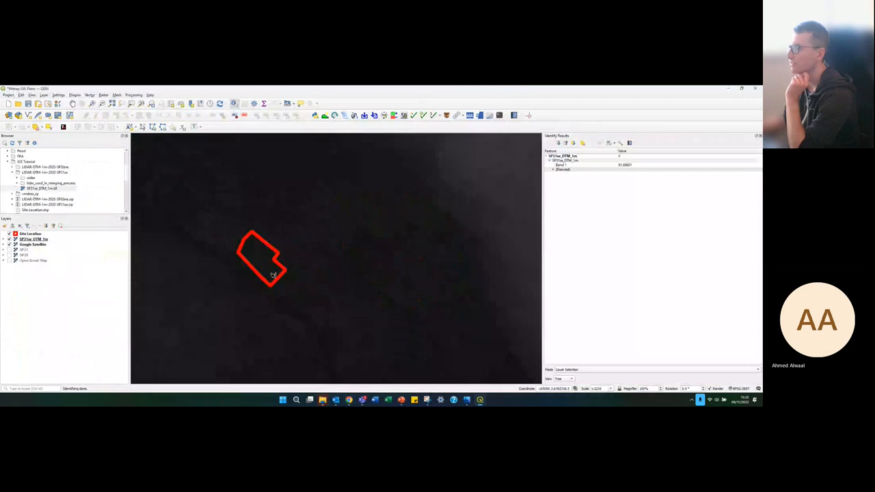
{"action": "left_click", "coordinate": [254, 245]}
{"action": "left_click", "coordinate": [262, 246]}
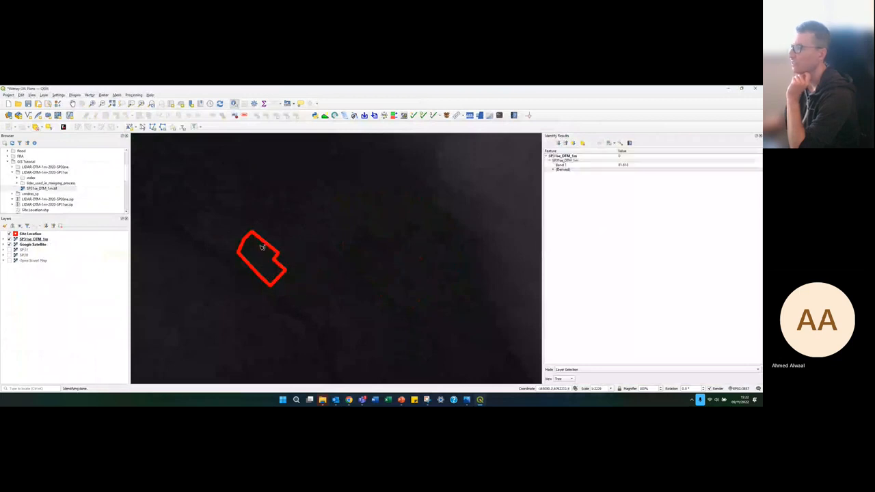
{"action": "left_click", "coordinate": [249, 243]}
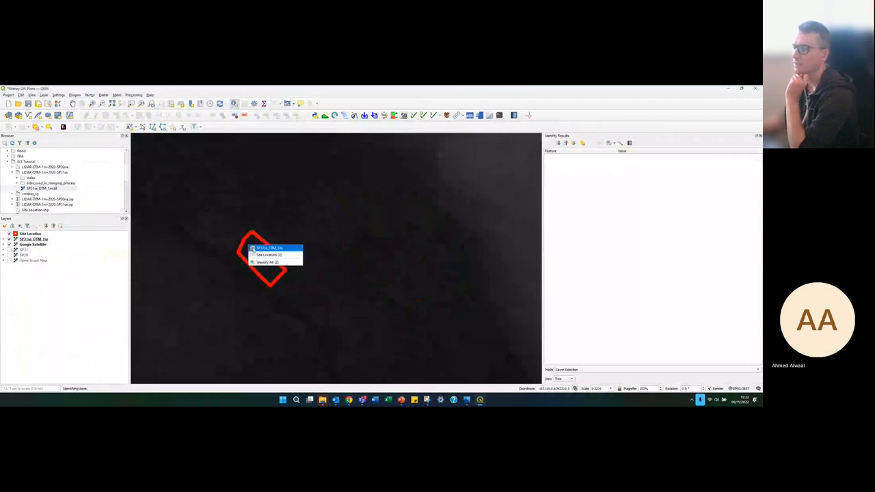
{"action": "left_click", "coordinate": [253, 248]}
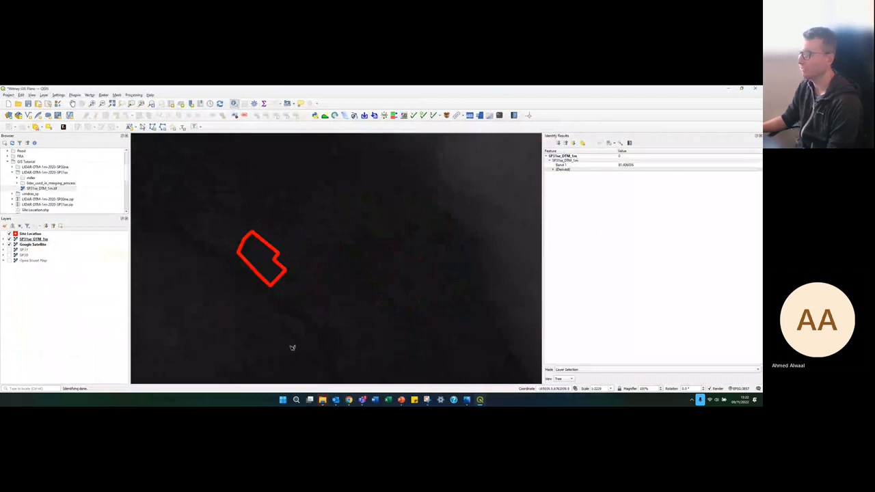
Step: Sample the terrain elevations farther from the site, along the southern ground, on the lighter north-eastern area and to the north-west
{"action": "left_click", "coordinate": [313, 367]}
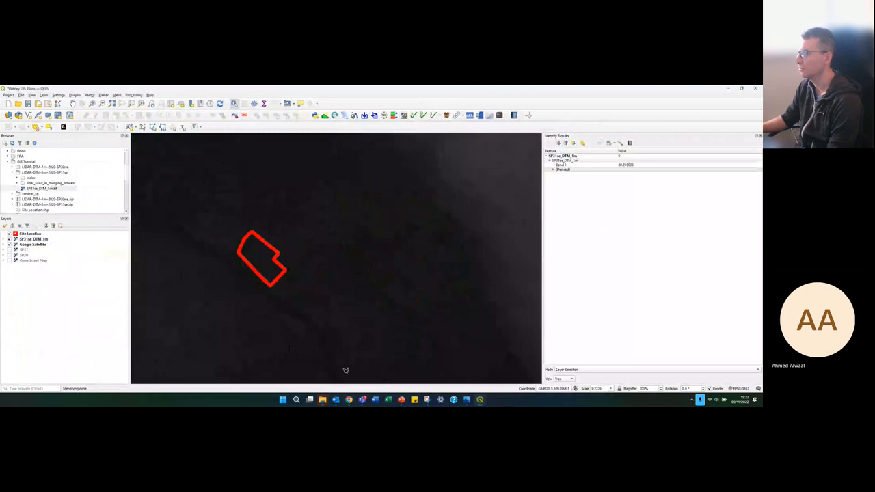
{"action": "left_click", "coordinate": [383, 369]}
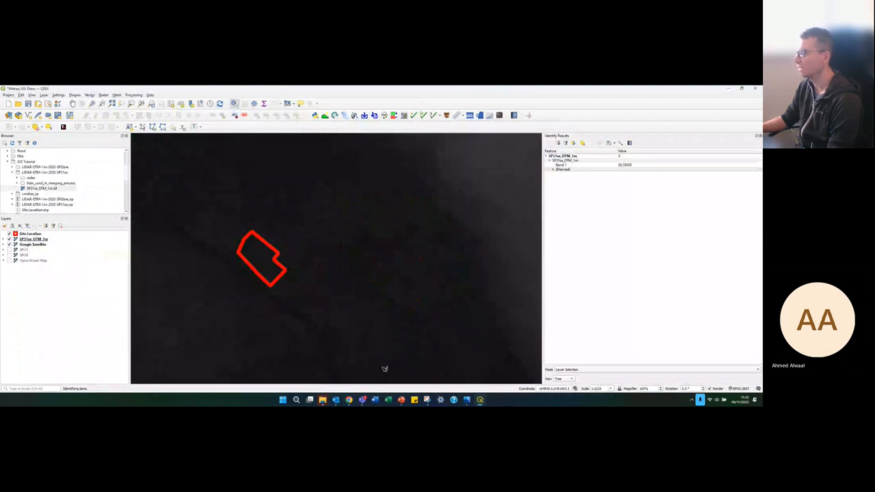
{"action": "left_click", "coordinate": [415, 373]}
{"action": "left_click", "coordinate": [371, 372]}
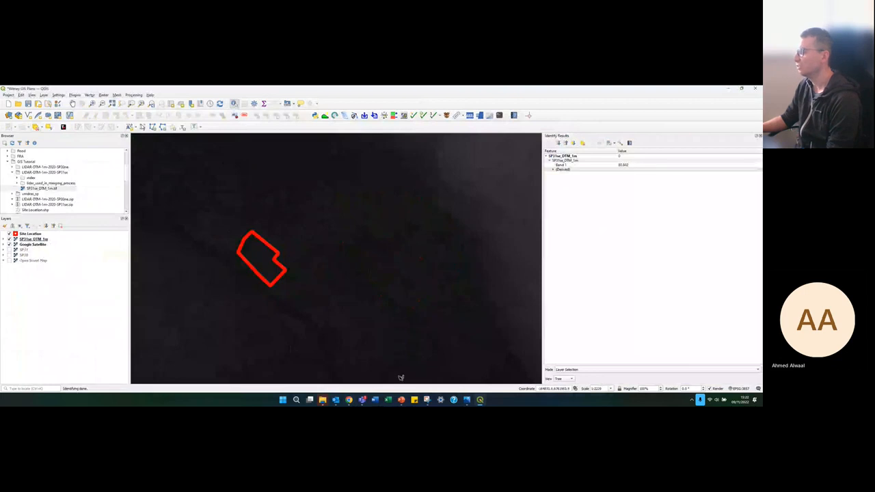
{"action": "left_click", "coordinate": [458, 167]}
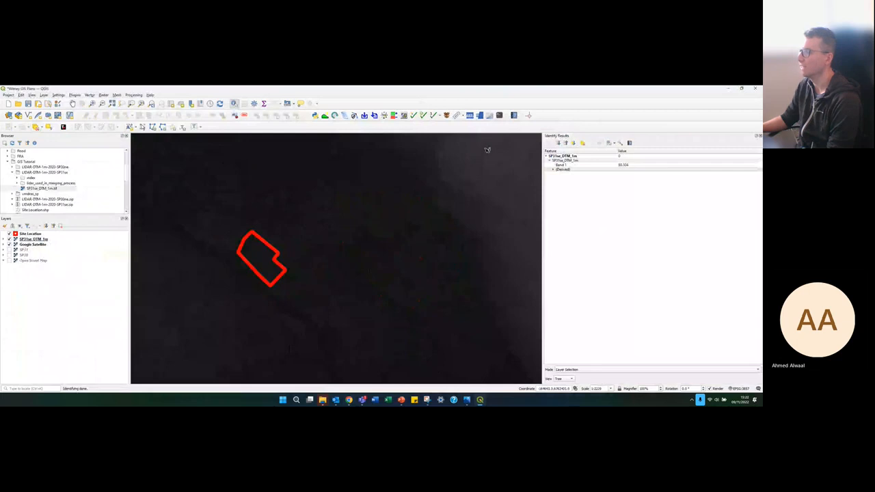
{"action": "left_click", "coordinate": [487, 149]}
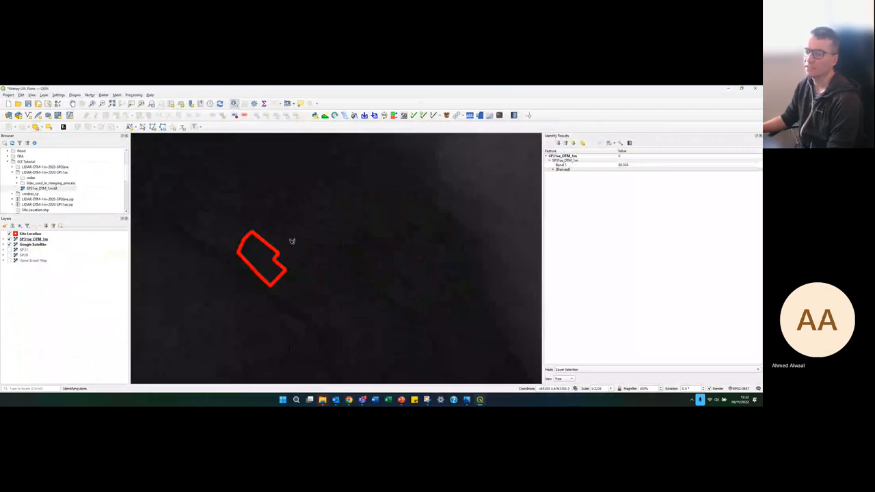
{"action": "left_click", "coordinate": [194, 164]}
{"action": "left_click", "coordinate": [234, 268]}
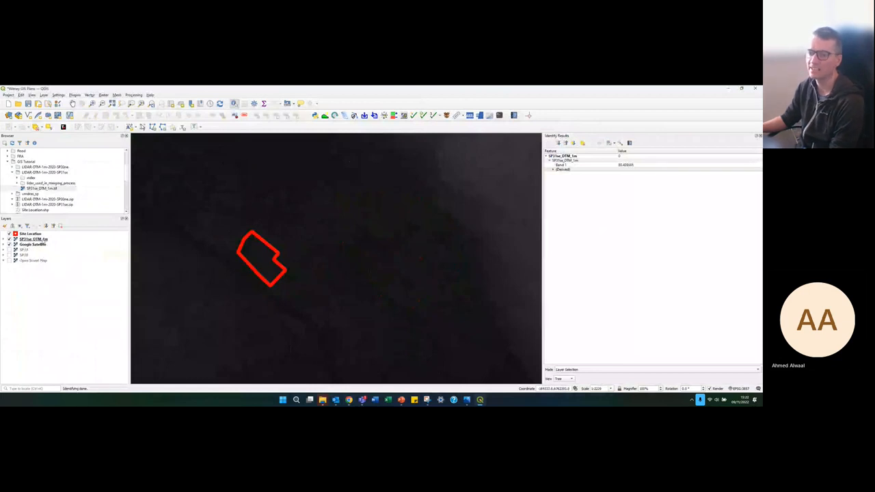
Step: Open the SP31sw_DTM_1m layer's symbology and set the render type to Singleband pseudocolor
{"action": "double_click", "coordinate": [32, 238]}
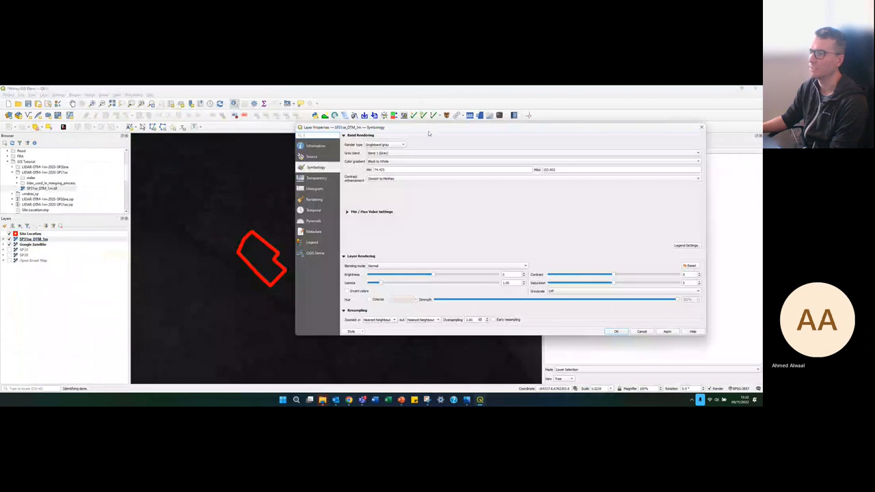
{"action": "left_click_drag", "start_coordinate": [428, 133], "coordinate": [301, 140]}
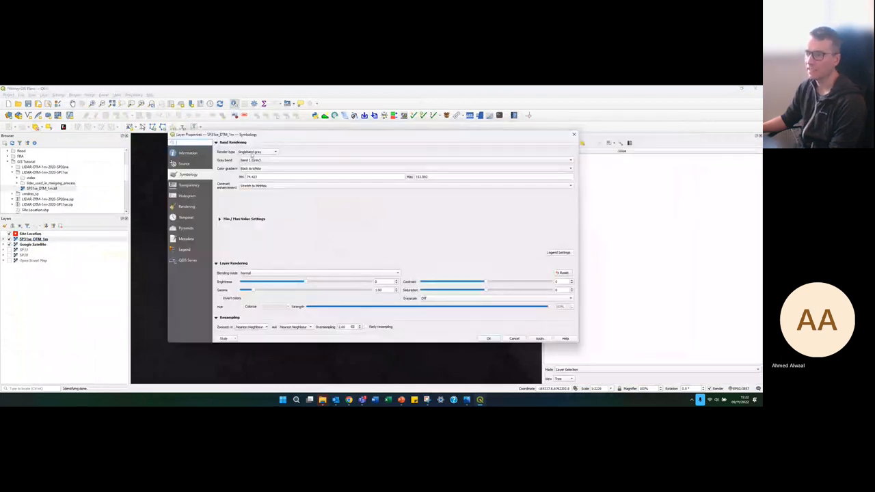
{"action": "left_click_drag", "start_coordinate": [269, 138], "coordinate": [261, 137]}
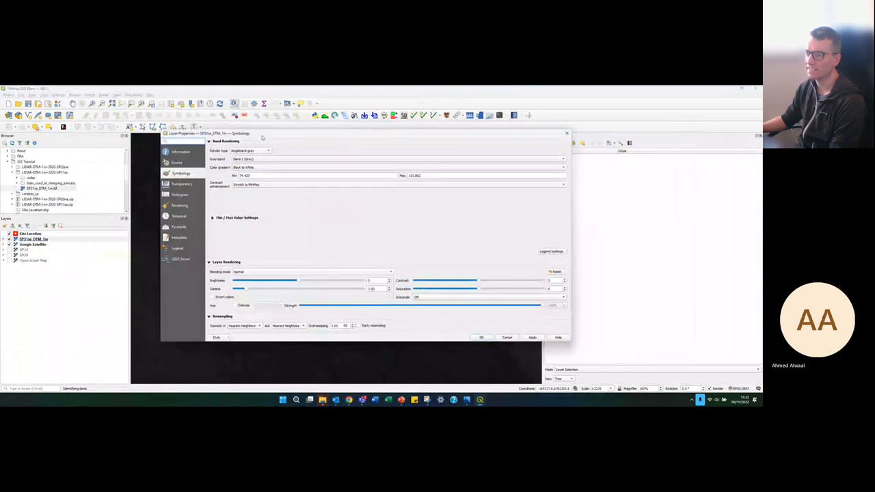
{"action": "left_click", "coordinate": [251, 151]}
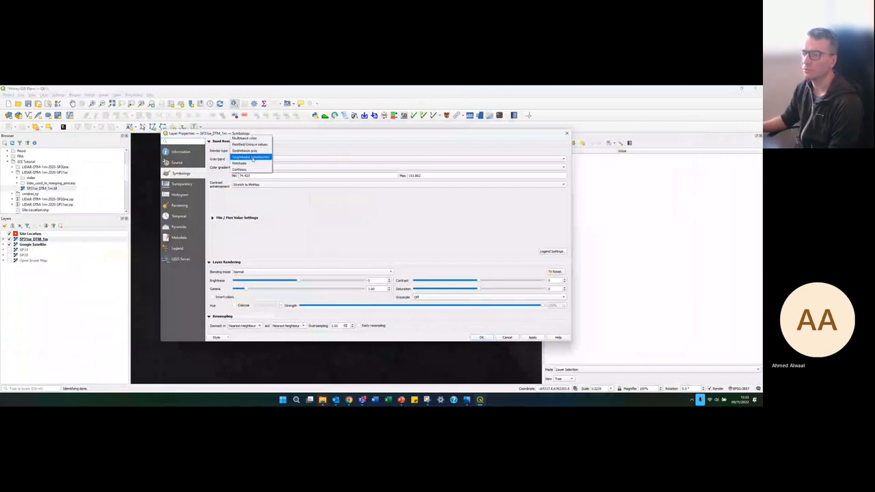
{"action": "left_click", "coordinate": [252, 158]}
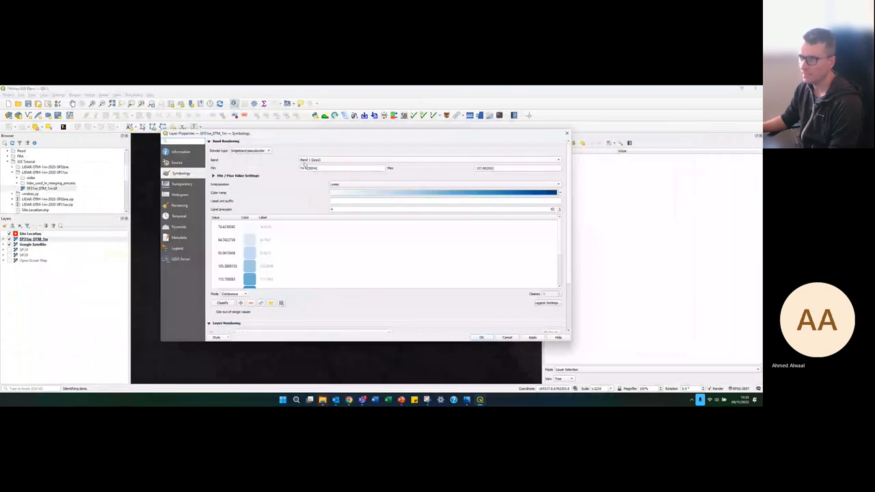
{"action": "left_click", "coordinate": [253, 151]}
{"action": "left_click", "coordinate": [249, 145]}
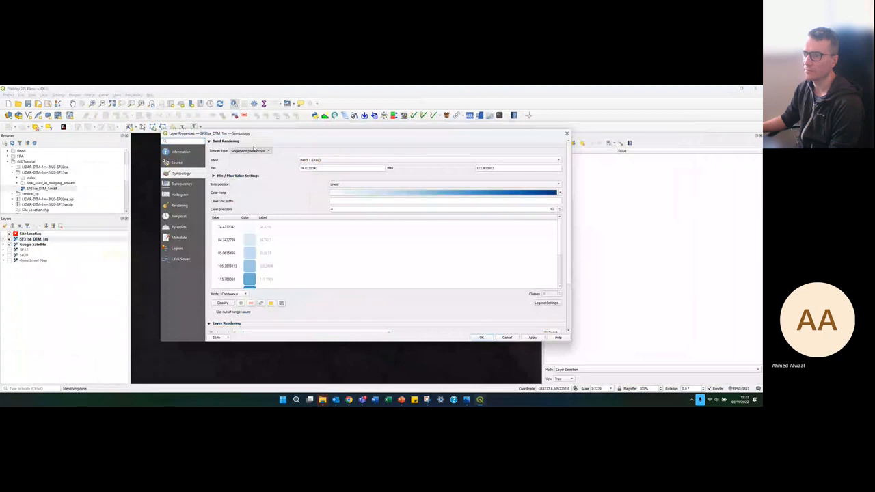
{"action": "left_click", "coordinate": [253, 150]}
{"action": "left_click", "coordinate": [253, 157]}
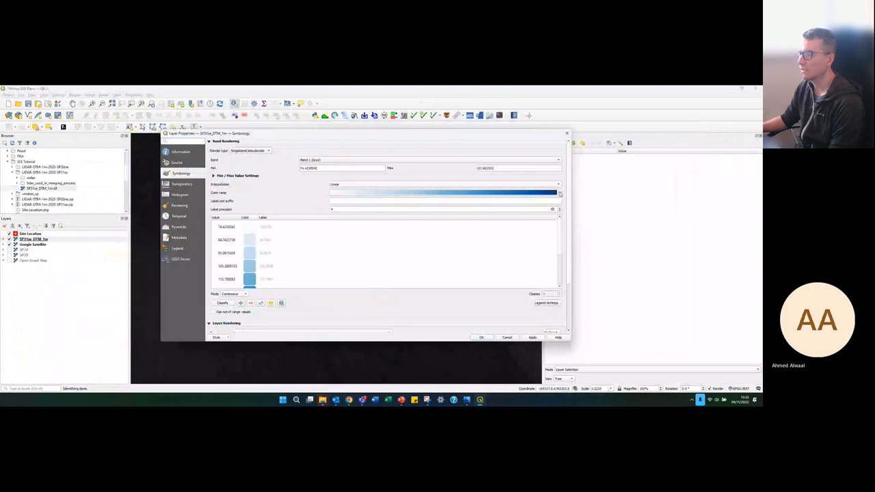
Step: Try the Spectral color ramp for the terrain raster, and replace it with the RdYlGn ramp
{"action": "left_click", "coordinate": [560, 194]}
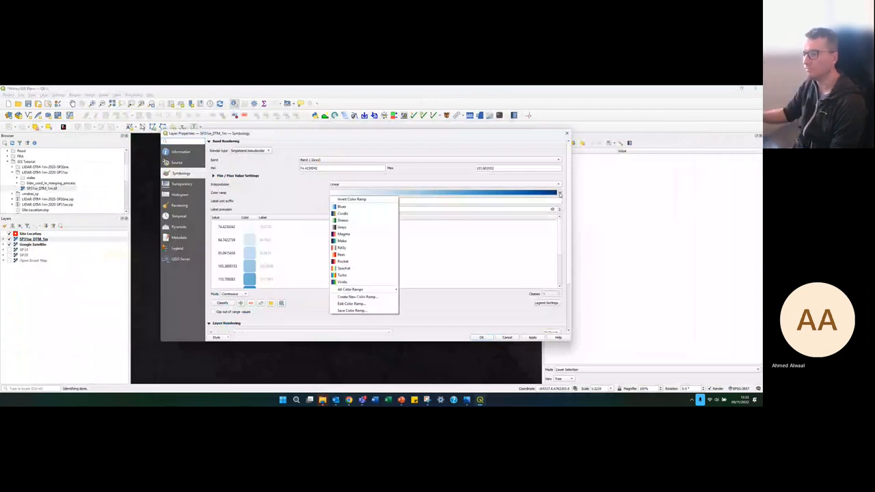
{"action": "left_click", "coordinate": [354, 270]}
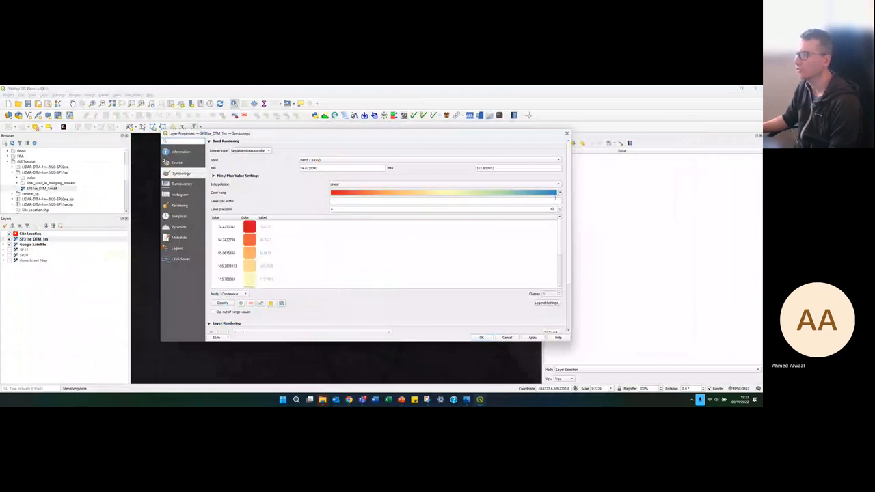
{"action": "left_click", "coordinate": [560, 193]}
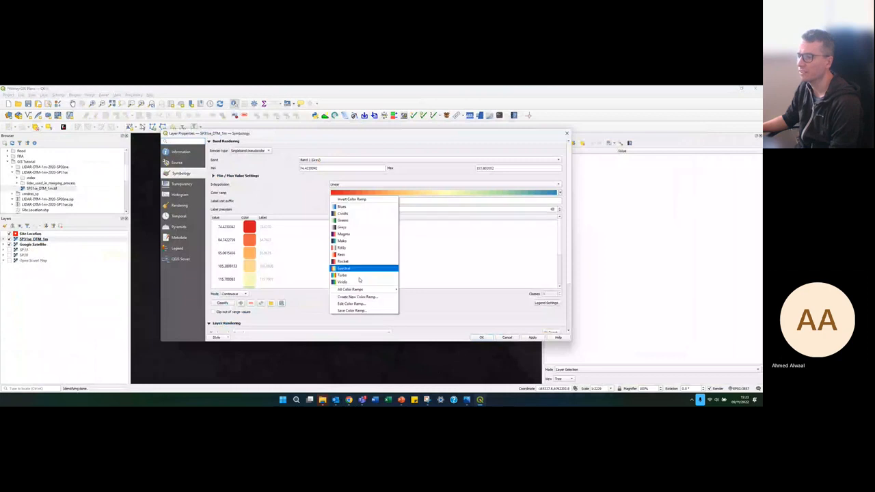
{"action": "mouse_move", "coordinate": [362, 290]}
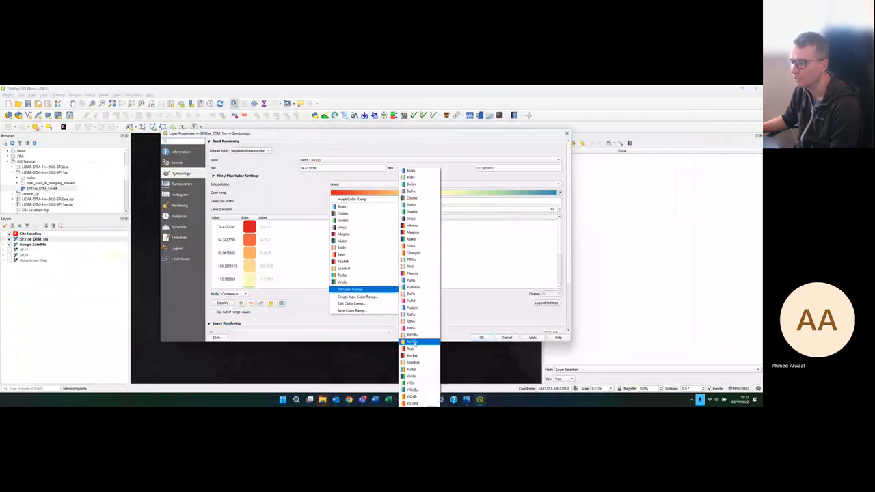
{"action": "left_click", "coordinate": [412, 342]}
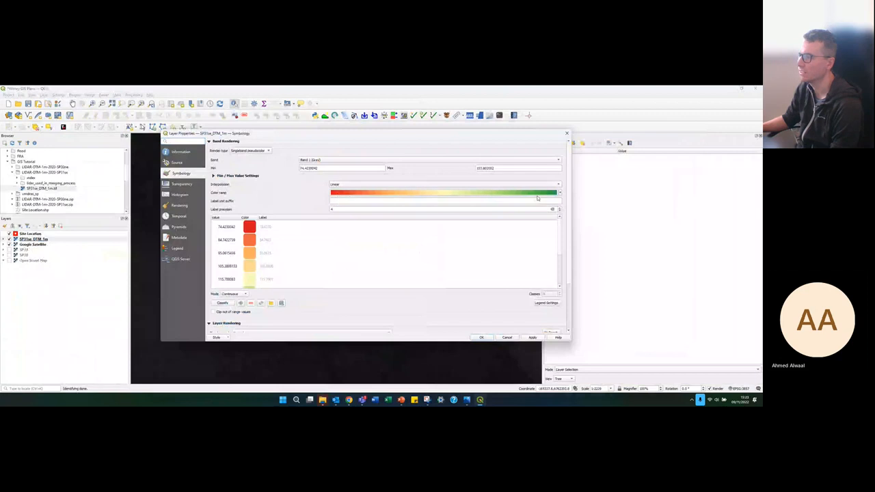
Step: Invert the RdYlGn color ramp so low elevations are green, and apply the styling to the terrain raster
{"action": "left_click", "coordinate": [561, 193]}
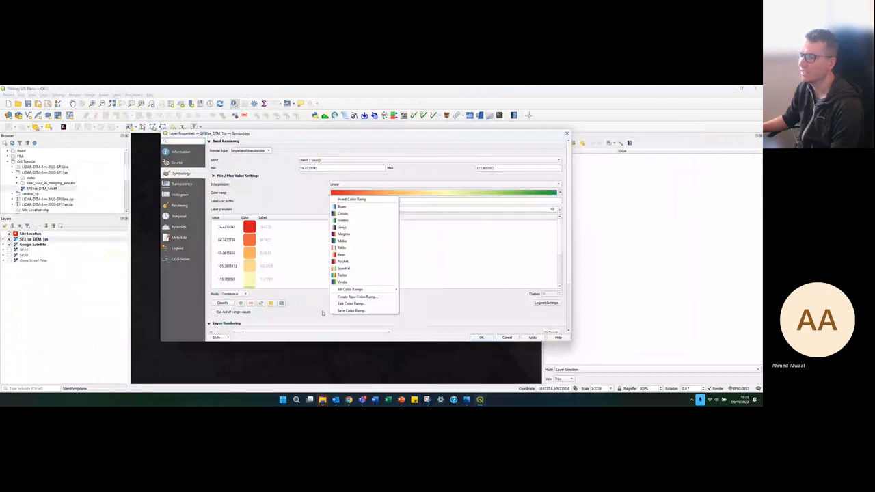
{"action": "left_click", "coordinate": [351, 198]}
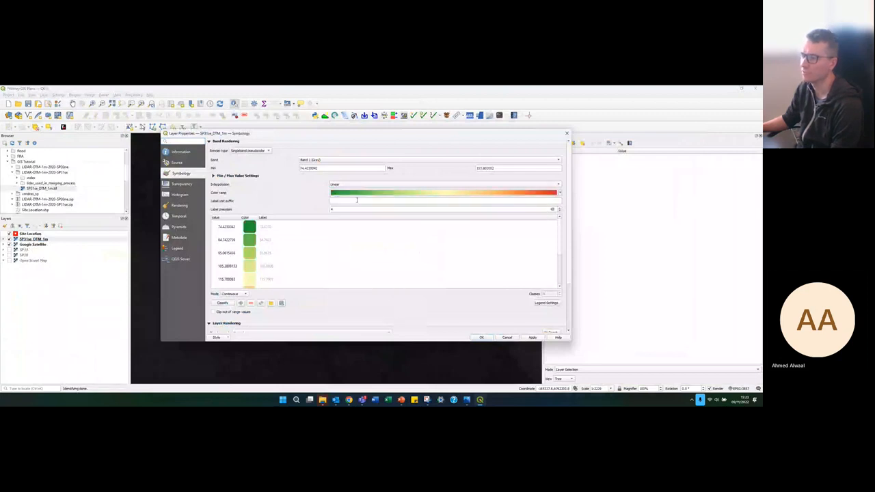
{"action": "scroll", "coordinate": [266, 273], "scroll_direction": "down", "scroll_amount": 3}
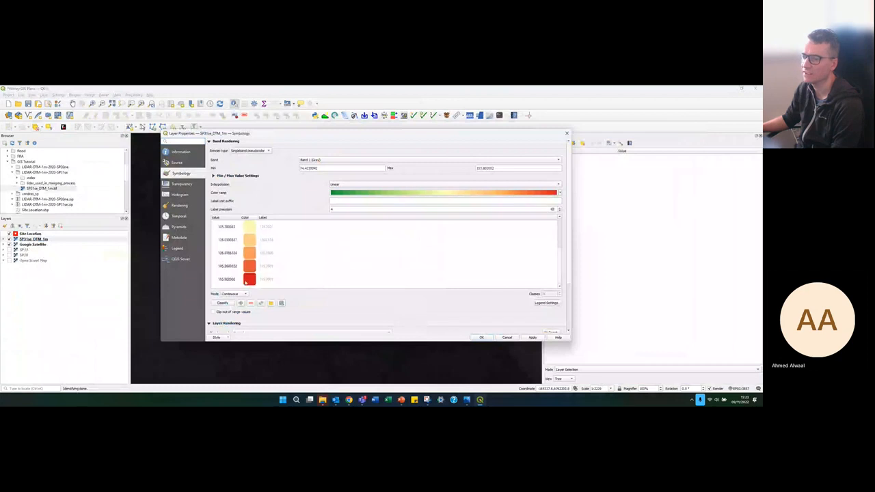
{"action": "scroll", "coordinate": [252, 282], "scroll_direction": "up", "scroll_amount": 3}
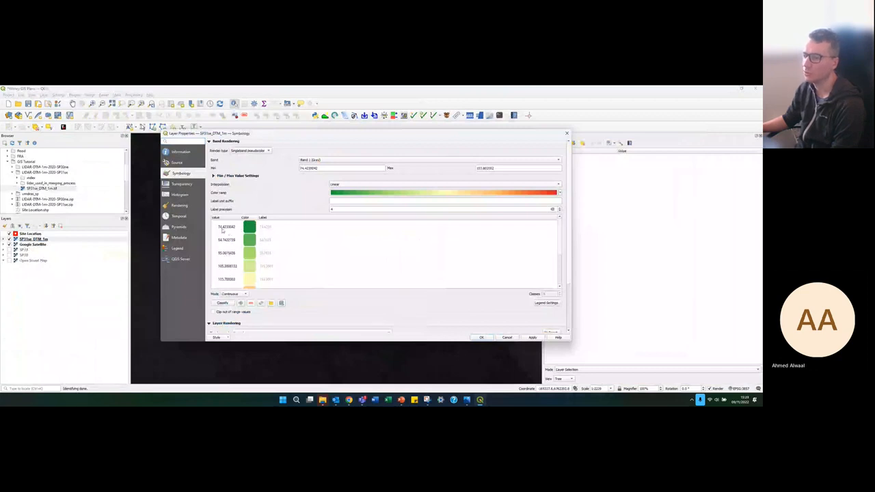
{"action": "scroll", "coordinate": [222, 231], "scroll_direction": "down", "scroll_amount": 3}
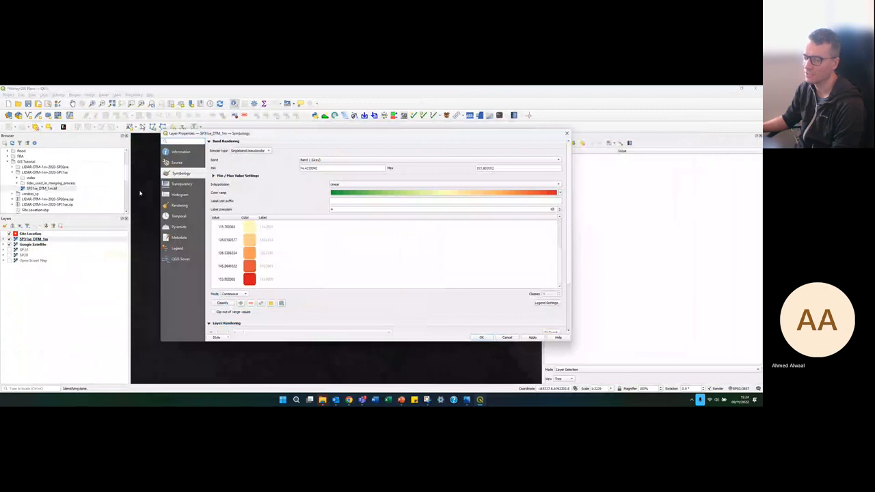
{"action": "scroll", "coordinate": [240, 269], "scroll_direction": "down", "scroll_amount": 1}
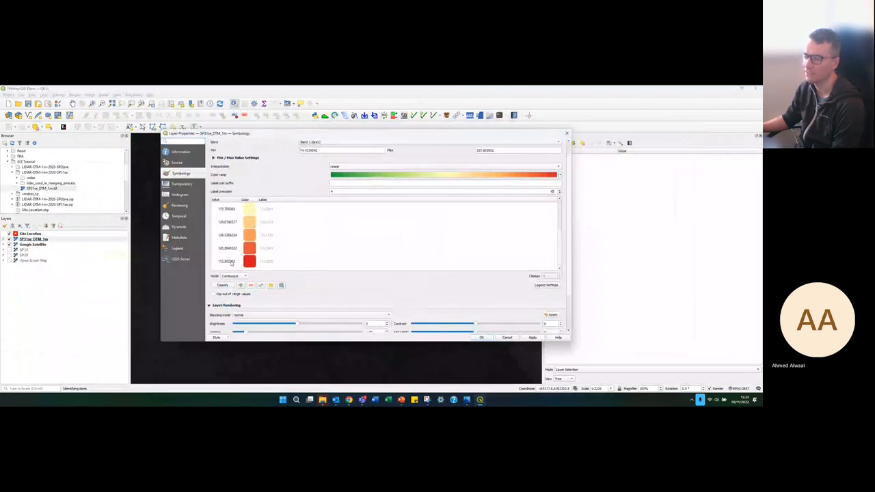
{"action": "scroll", "coordinate": [231, 263], "scroll_direction": "up", "scroll_amount": 3}
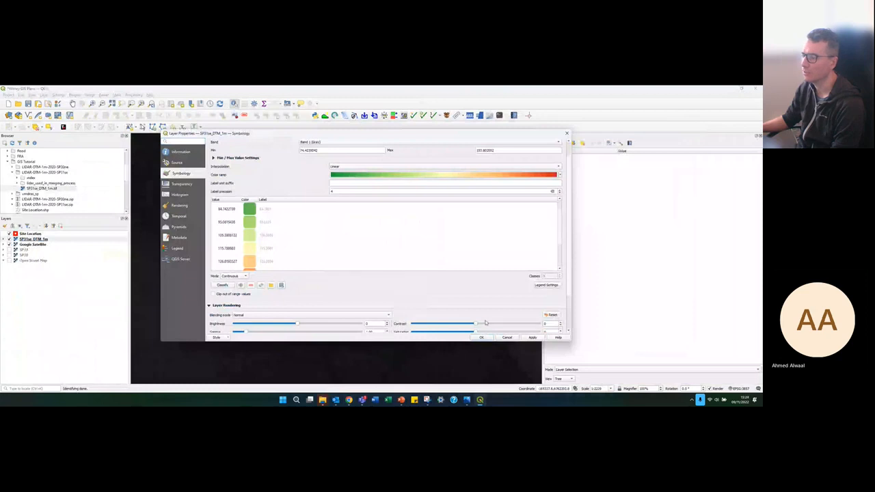
{"action": "left_click_drag", "start_coordinate": [465, 134], "coordinate": [529, 112]}
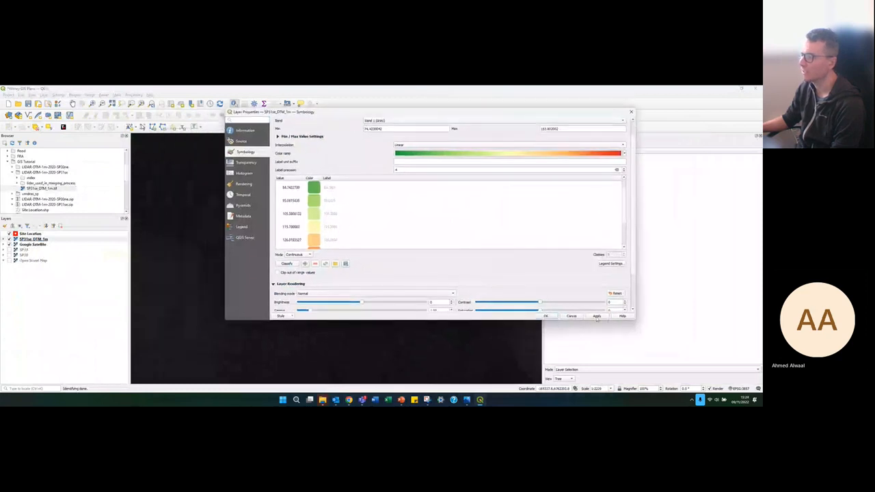
{"action": "left_click", "coordinate": [596, 316]}
{"action": "left_click", "coordinate": [546, 316]}
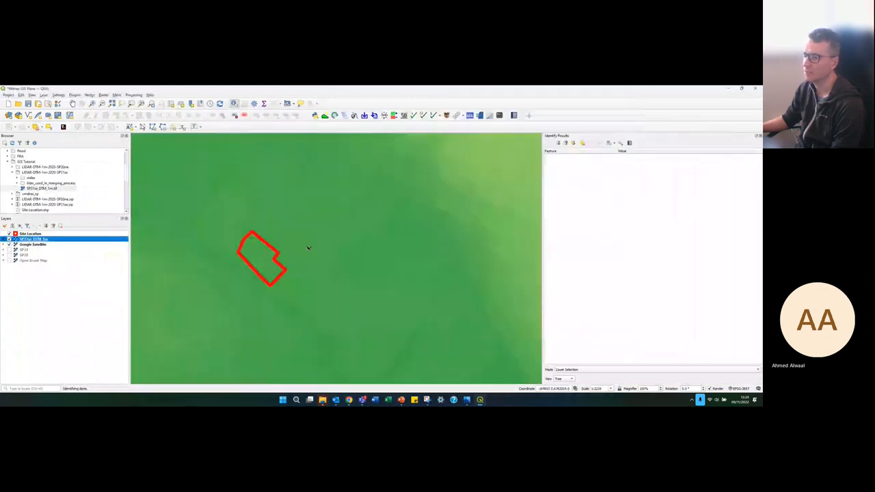
Step: Examine the colored terrain across the whole DTM tile, its high ground, and the area around the red site boundary
{"action": "scroll", "coordinate": [305, 245], "scroll_direction": "down", "scroll_amount": 1}
{"action": "scroll", "coordinate": [302, 257], "scroll_direction": "down", "scroll_amount": 2}
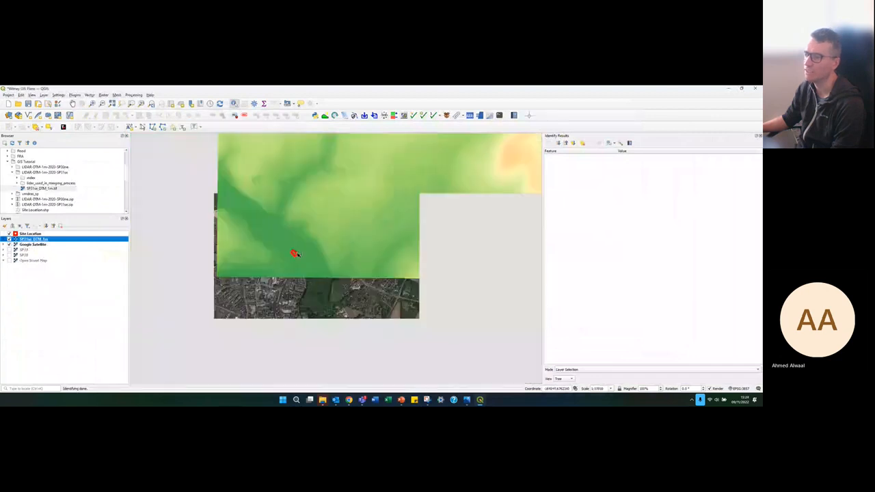
{"action": "scroll", "coordinate": [351, 236], "scroll_direction": "up", "scroll_amount": 2}
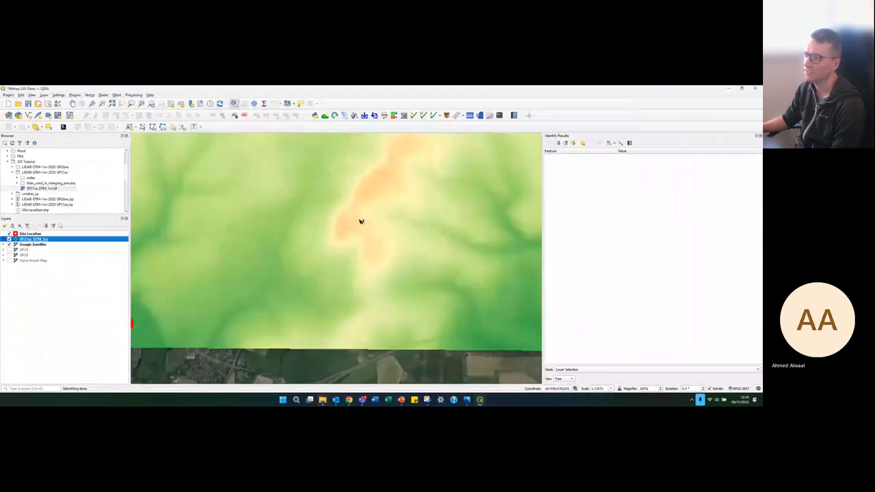
{"action": "scroll", "coordinate": [362, 220], "scroll_direction": "down", "scroll_amount": 1}
{"action": "scroll", "coordinate": [361, 222], "scroll_direction": "up", "scroll_amount": 1}
{"action": "scroll", "coordinate": [361, 220], "scroll_direction": "down", "scroll_amount": 1}
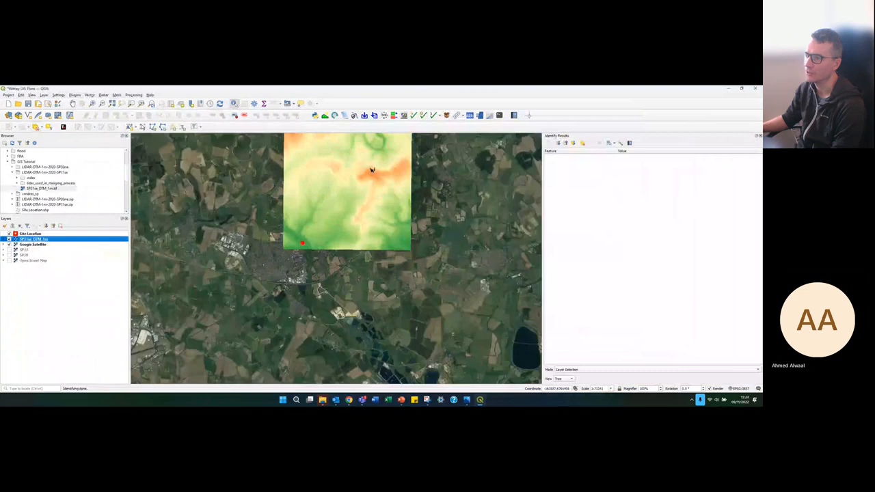
{"action": "scroll", "coordinate": [378, 175], "scroll_direction": "up", "scroll_amount": 4}
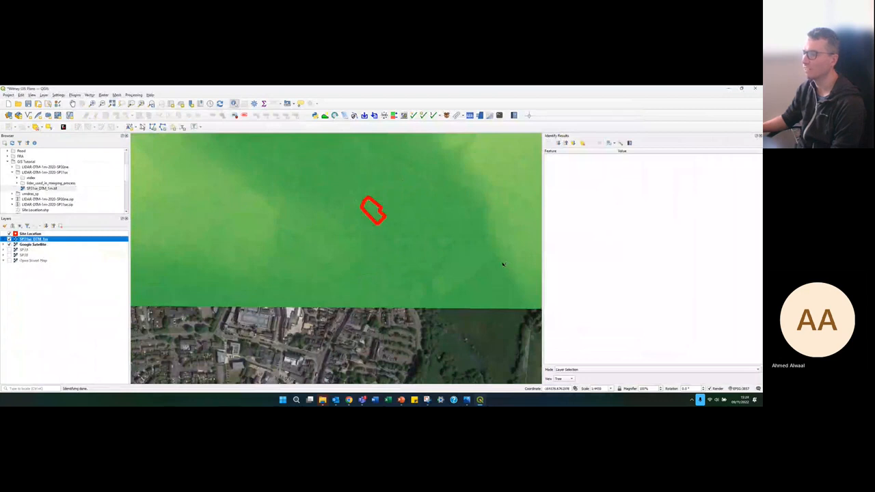
{"action": "scroll", "coordinate": [503, 264], "scroll_direction": "down", "scroll_amount": 1}
{"action": "scroll", "coordinate": [475, 205], "scroll_direction": "up", "scroll_amount": 2}
{"action": "scroll", "coordinate": [480, 239], "scroll_direction": "down", "scroll_amount": 1}
{"action": "scroll", "coordinate": [429, 300], "scroll_direction": "up", "scroll_amount": 1}
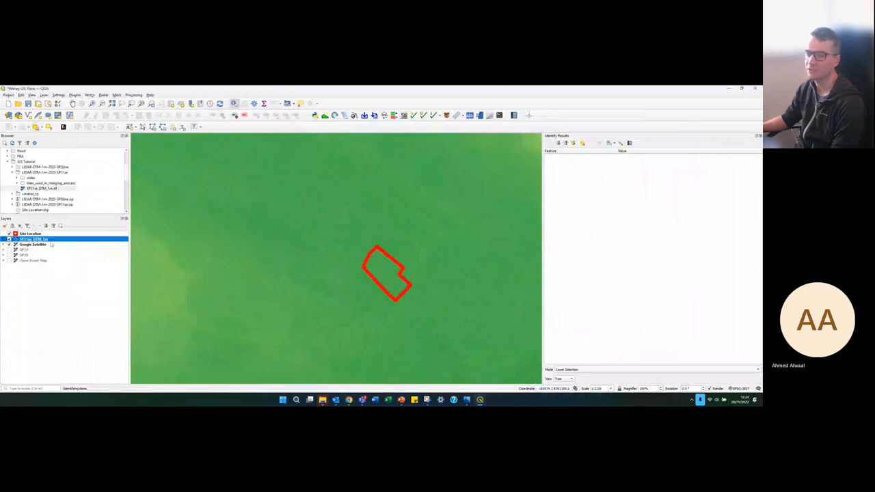
Step: Reopen the SP31sw_DTM_1m symbology and set the color range minimum to 75 and the maximum to 90
{"action": "double_click", "coordinate": [45, 240]}
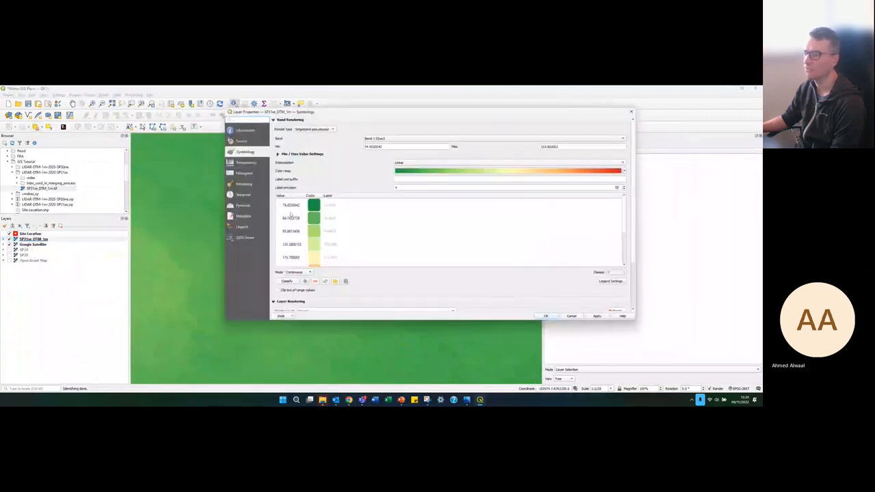
{"action": "left_click_drag", "start_coordinate": [391, 147], "coordinate": [363, 146]}
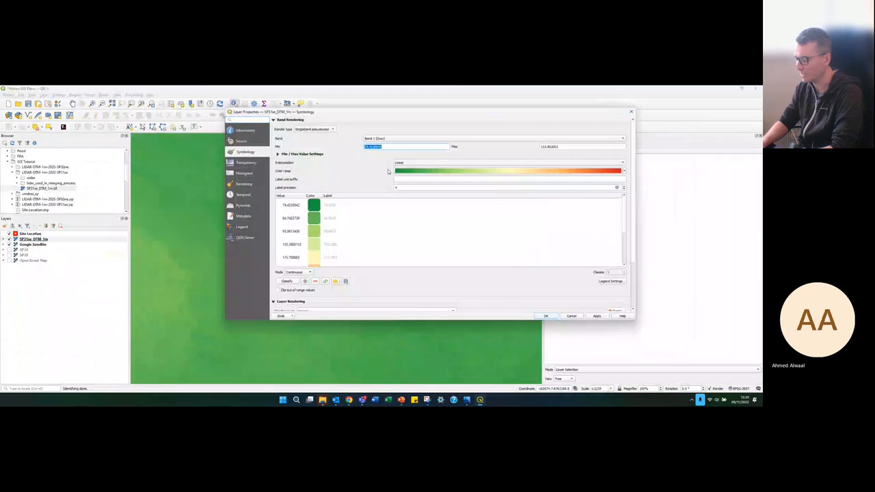
{"action": "type", "text": "75"}
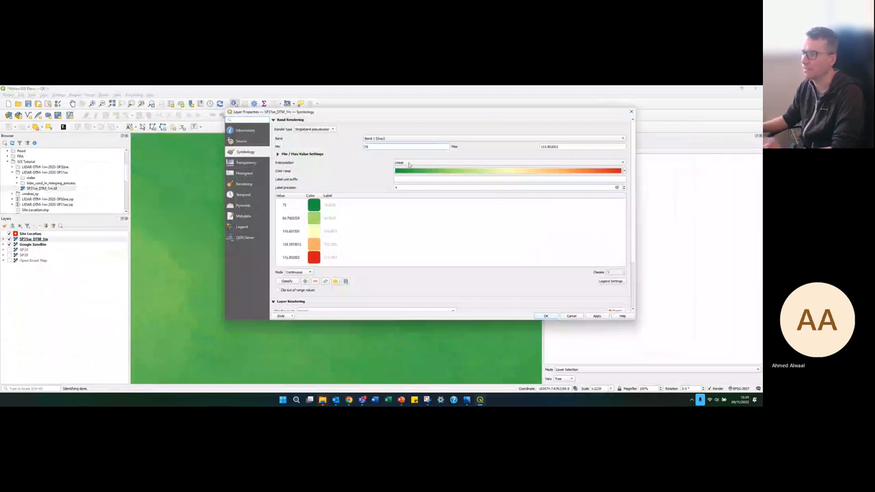
{"action": "left_click_drag", "start_coordinate": [547, 147], "coordinate": [566, 147]}
{"action": "key", "text": "ctrl+a"}
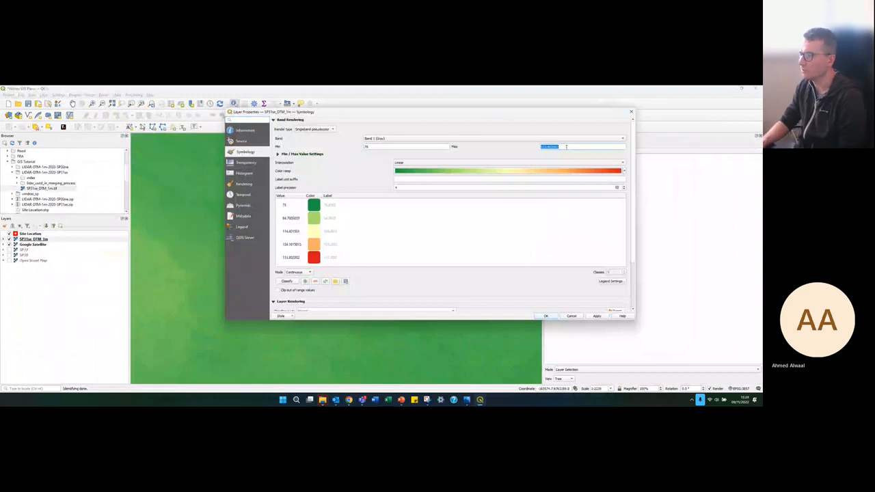
{"action": "type", "text": "90"}
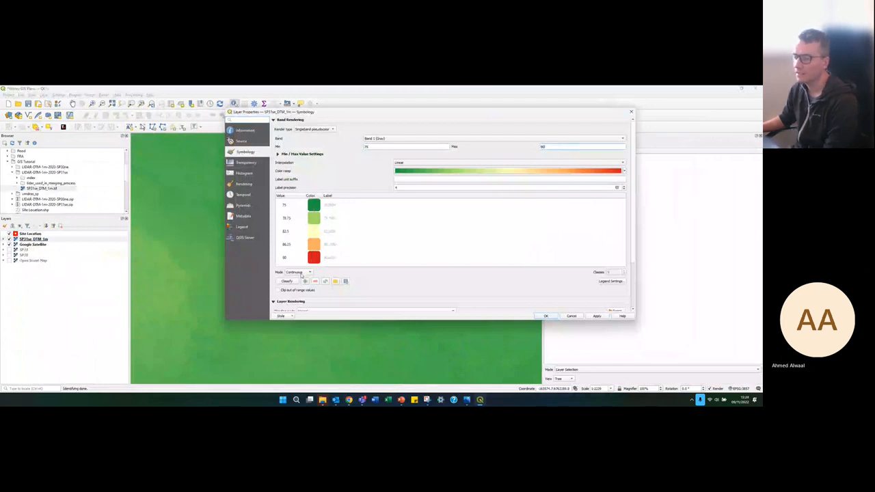
Step: Switch the classification mode to Equal Interval, raise the number of classes to 11, and check the resulting class values
{"action": "left_click_drag", "start_coordinate": [326, 112], "coordinate": [316, 113]}
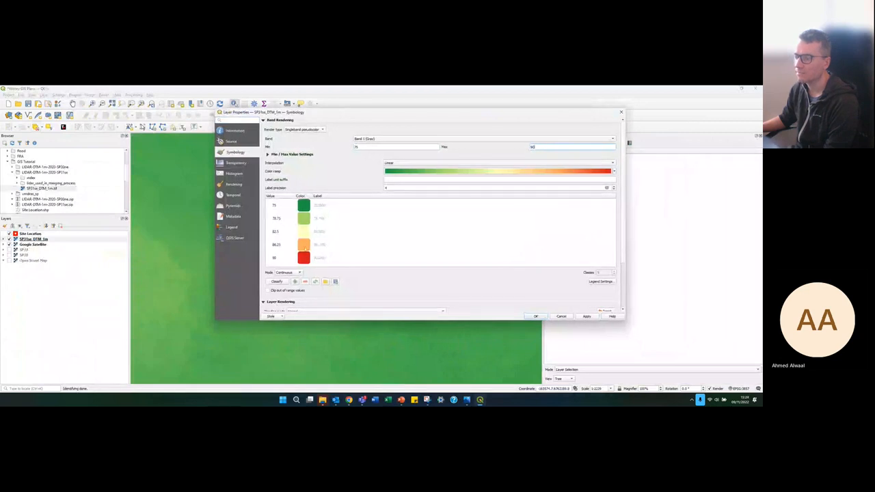
{"action": "left_click", "coordinate": [290, 273]}
{"action": "left_click", "coordinate": [293, 280]}
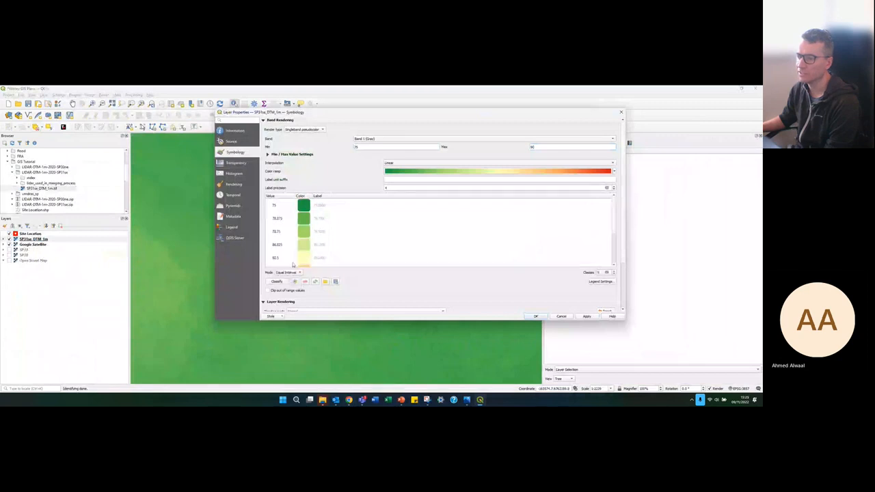
{"action": "scroll", "coordinate": [287, 228], "scroll_direction": "down", "scroll_amount": 2}
{"action": "scroll", "coordinate": [290, 216], "scroll_direction": "up", "scroll_amount": 2}
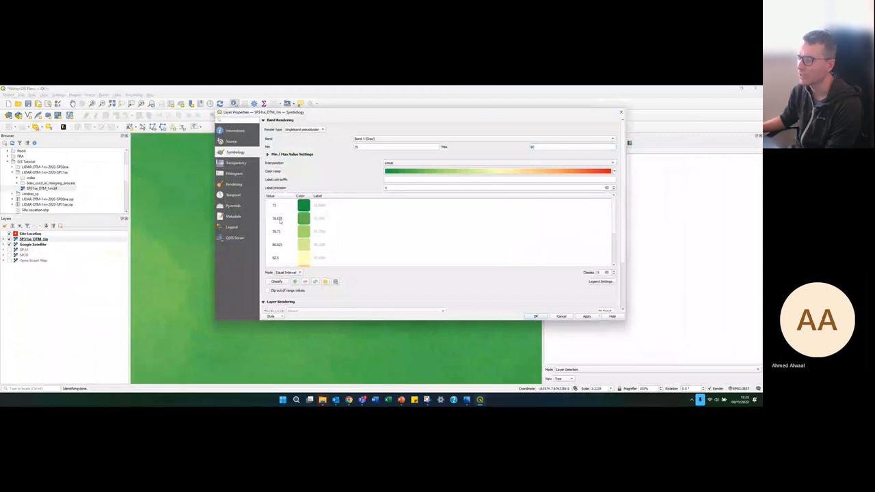
{"action": "left_click", "coordinate": [613, 271]}
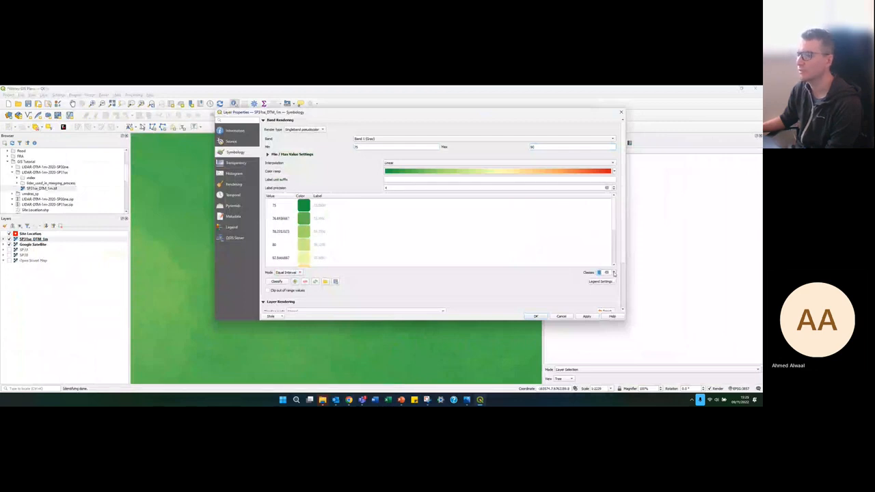
{"action": "left_click", "coordinate": [613, 271]}
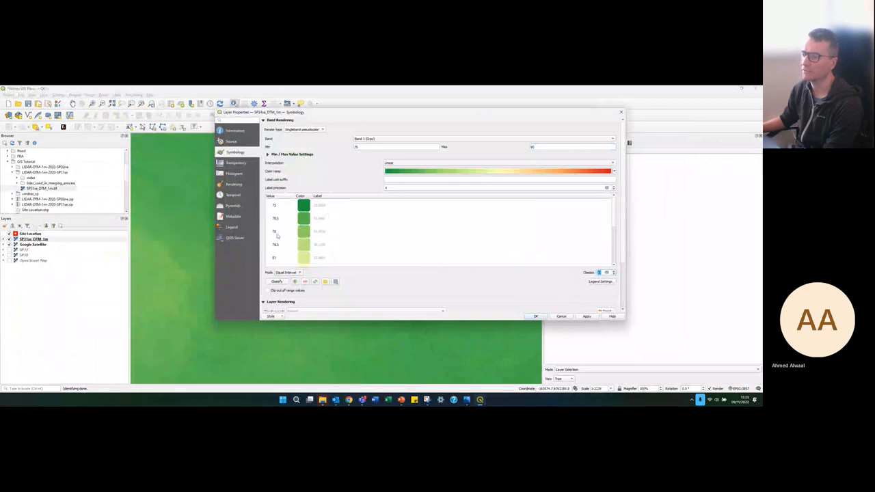
{"action": "scroll", "coordinate": [280, 240], "scroll_direction": "down", "scroll_amount": 5}
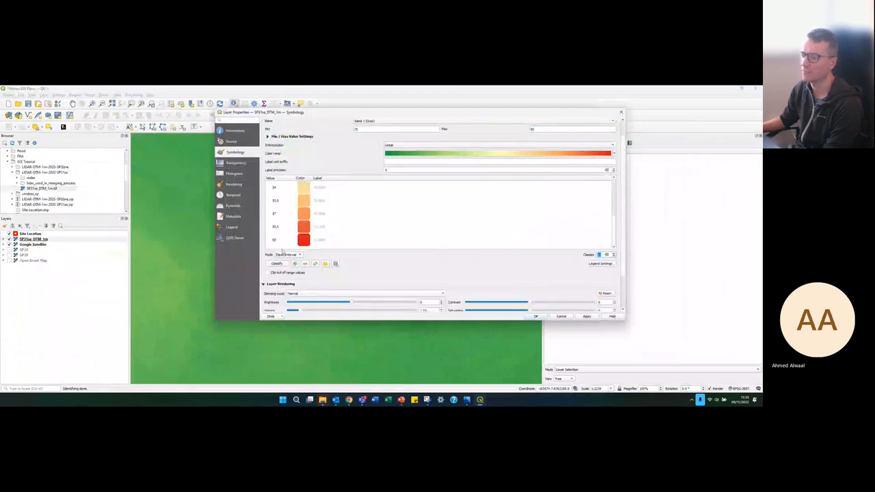
{"action": "scroll", "coordinate": [282, 252], "scroll_direction": "up", "scroll_amount": 5}
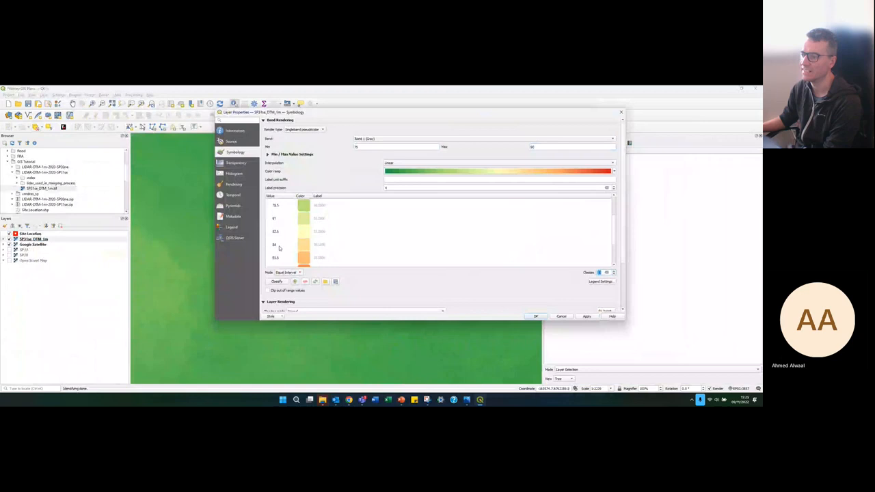
Step: Set the label precision of the elevation classes to 2
{"action": "left_click", "coordinate": [388, 187]}
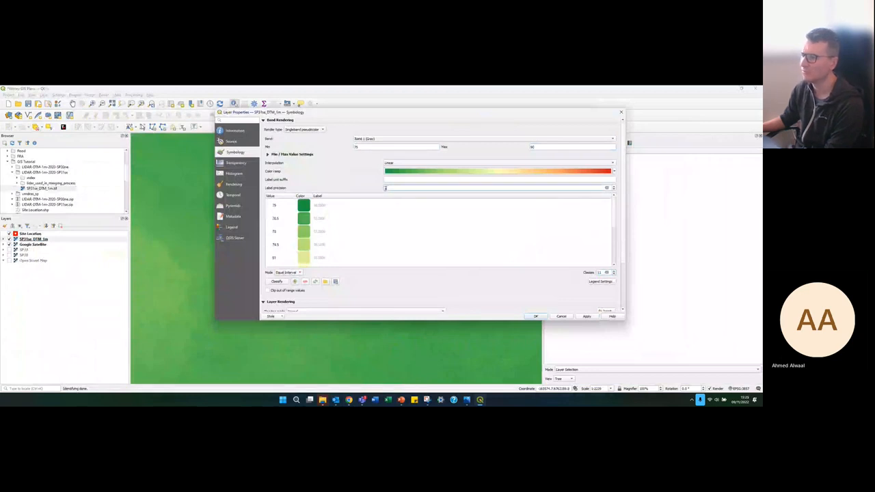
{"action": "type", "text": "0"}
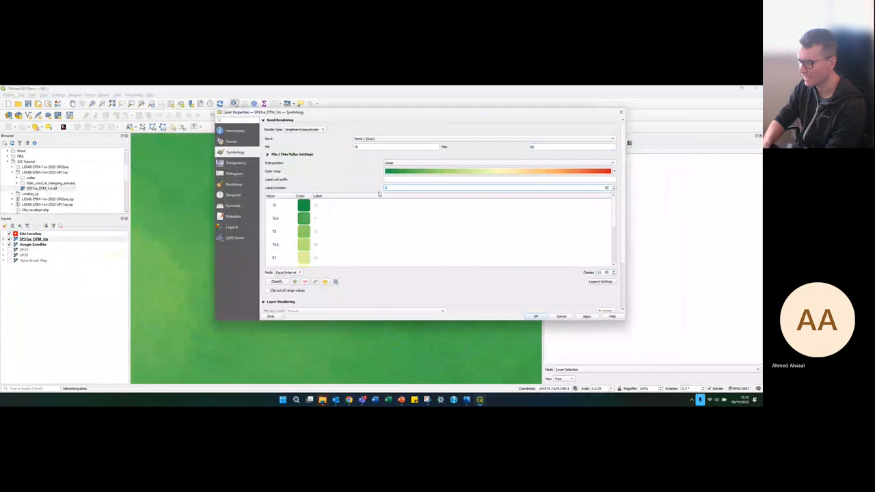
{"action": "type", "text": "2"}
{"action": "key", "text": "BackSpace"}
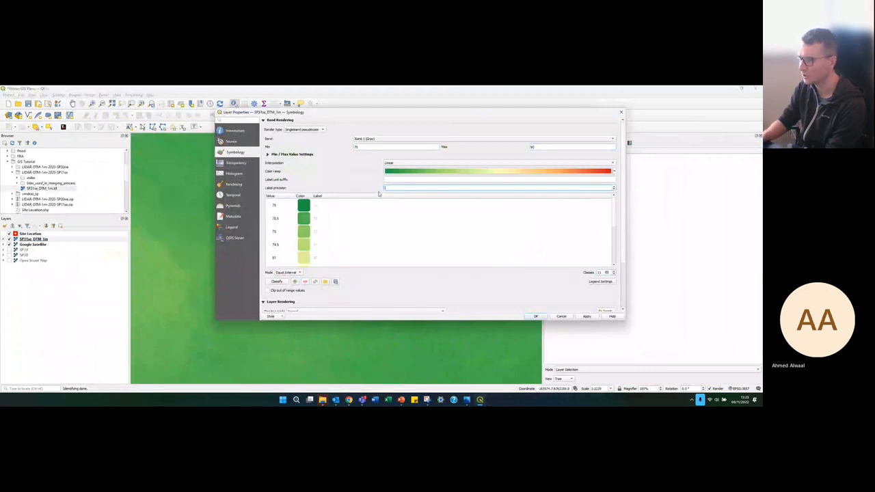
{"action": "type", "text": "2"}
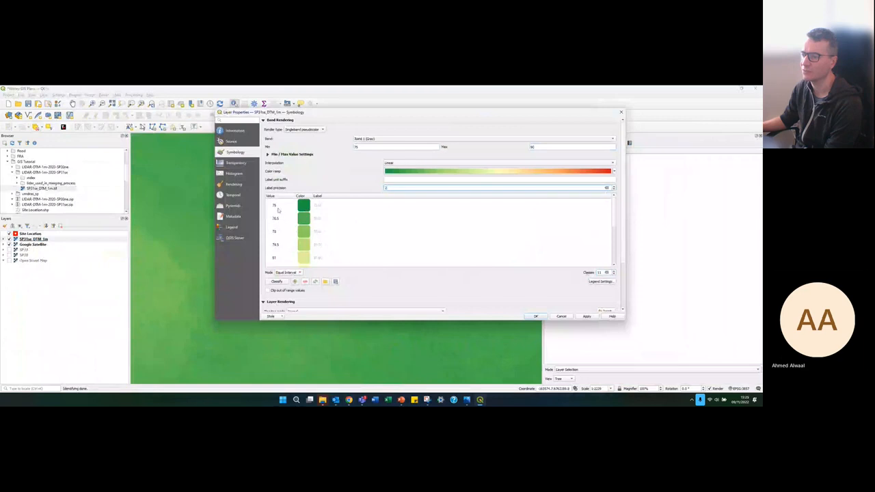
Step: Keep the Equal Interval mode, apply the symbology to the terrain raster, and view the ground around the site
{"action": "left_click", "coordinate": [292, 273]}
{"action": "left_click", "coordinate": [292, 274]}
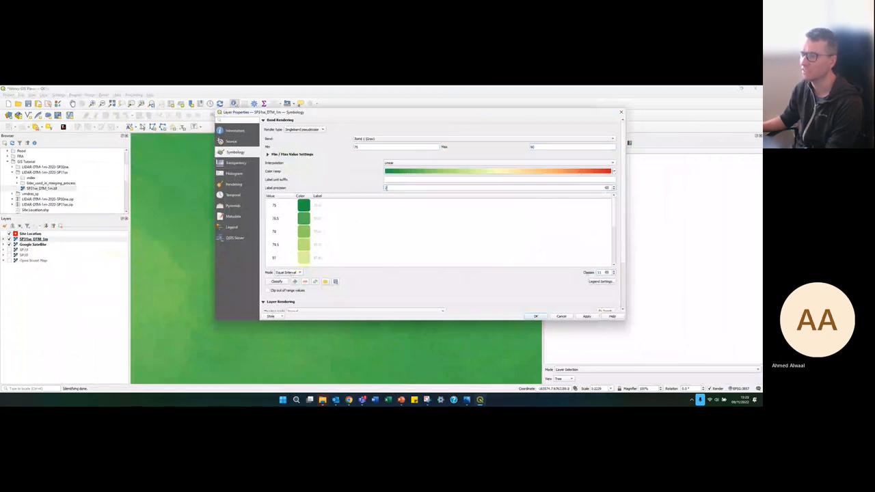
{"action": "double_click", "coordinate": [367, 147]}
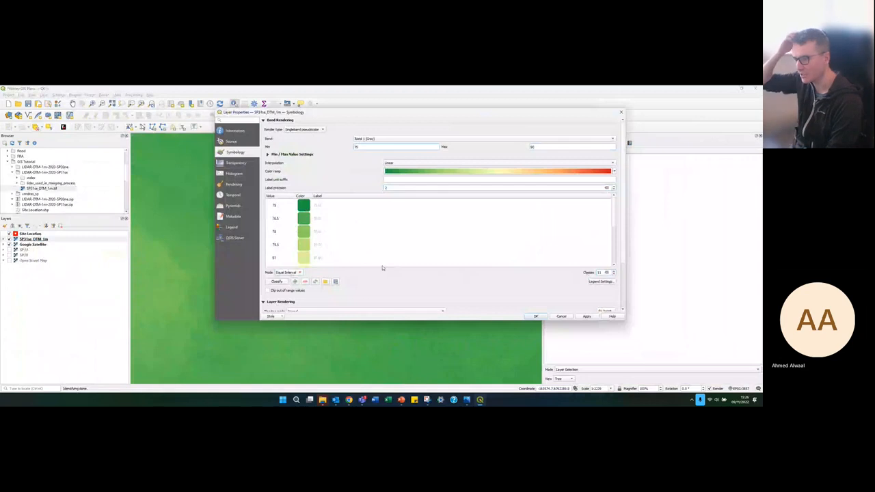
{"action": "left_click", "coordinate": [582, 316]}
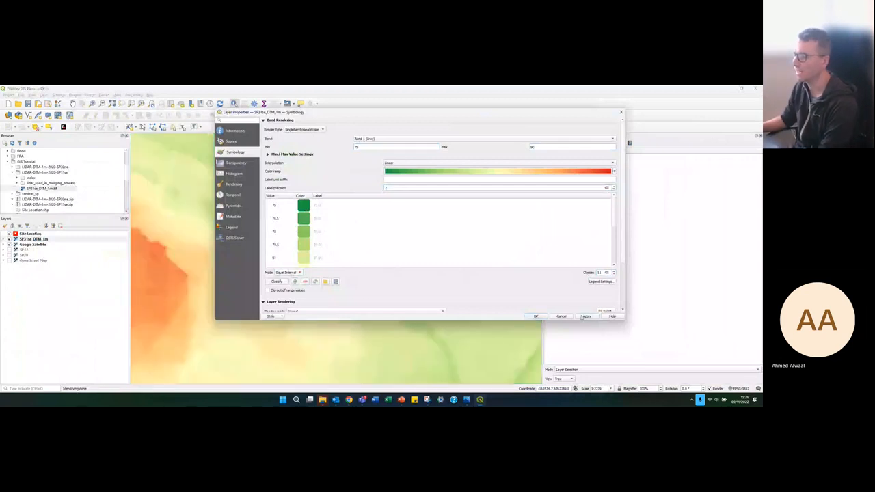
{"action": "left_click", "coordinate": [535, 316]}
{"action": "scroll", "coordinate": [455, 304], "scroll_direction": "down", "scroll_amount": 1}
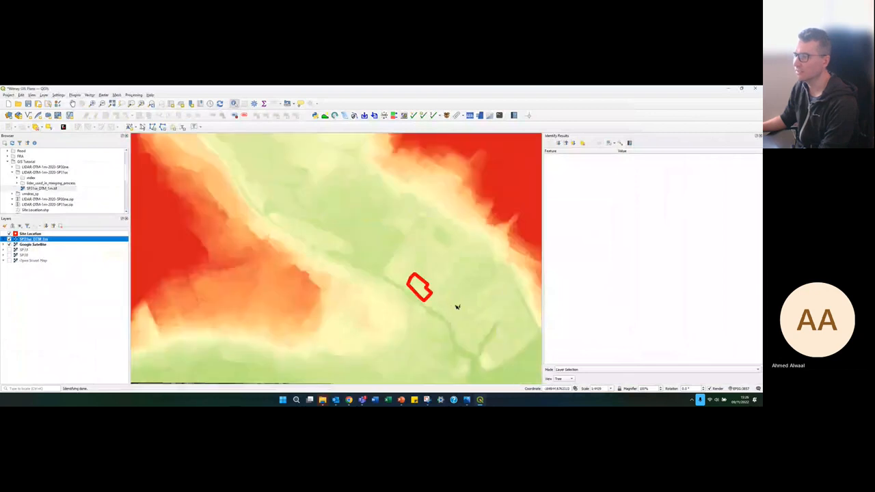
{"action": "scroll", "coordinate": [456, 307], "scroll_direction": "up", "scroll_amount": 1}
{"action": "scroll", "coordinate": [456, 306], "scroll_direction": "down", "scroll_amount": 1}
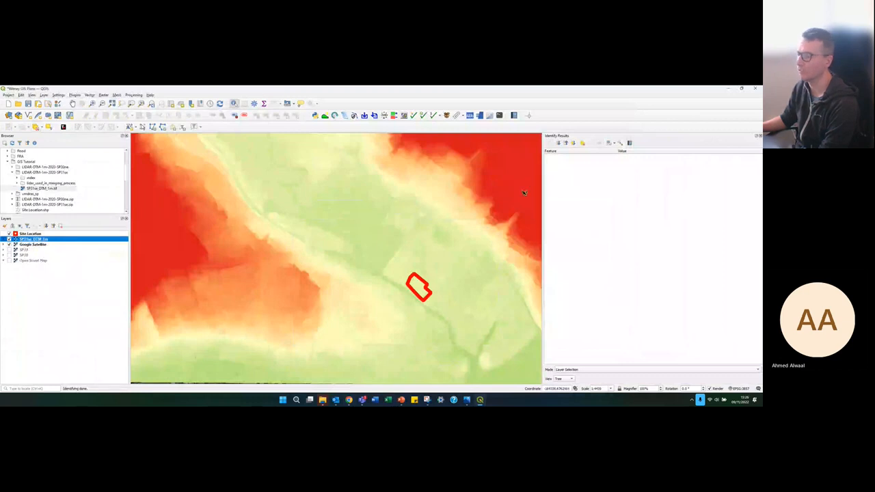
Step: Turn off the continuous legend for the SP31sw_DTM_1m raster and expand the layer to list its separate elevation classes
{"action": "scroll", "coordinate": [440, 307], "scroll_direction": "up", "scroll_amount": 1}
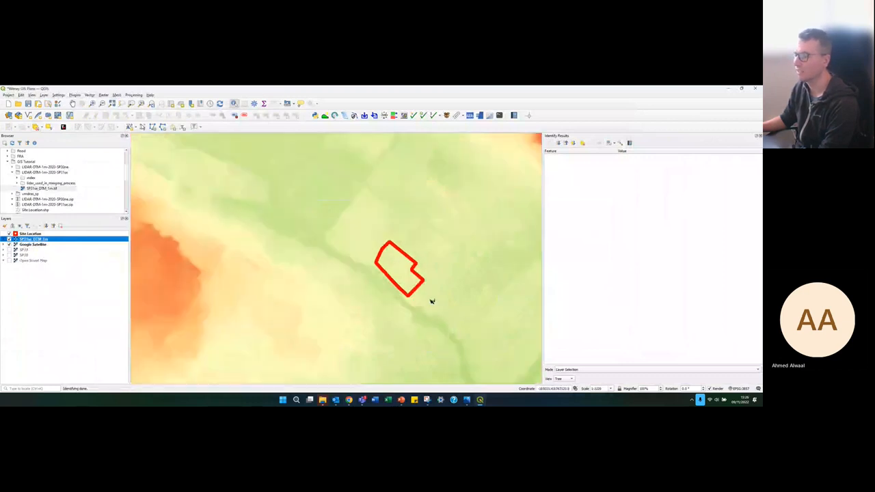
{"action": "scroll", "coordinate": [419, 296], "scroll_direction": "up", "scroll_amount": 1}
{"action": "scroll", "coordinate": [387, 243], "scroll_direction": "down", "scroll_amount": 1}
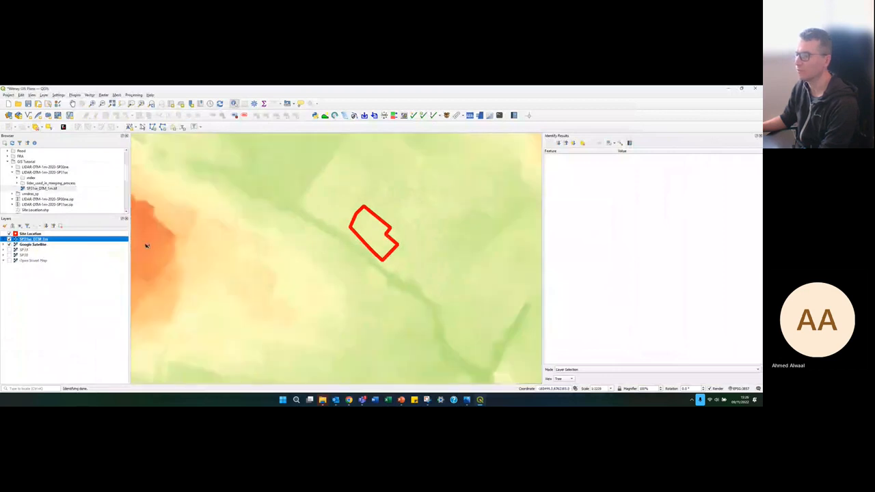
{"action": "left_click", "coordinate": [5, 238]}
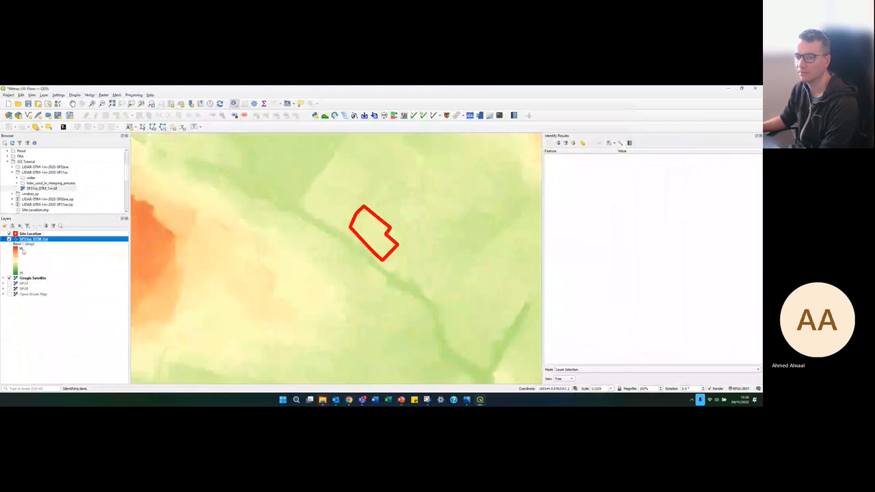
{"action": "double_click", "coordinate": [31, 240]}
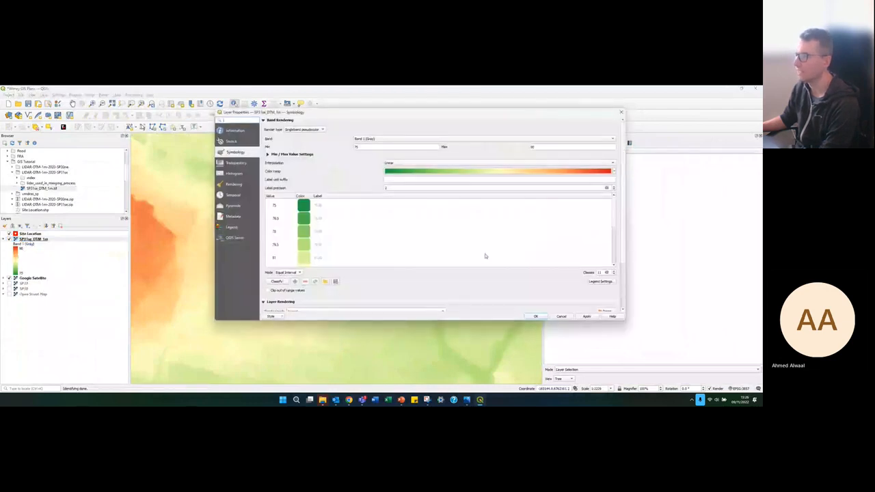
{"action": "left_click", "coordinate": [599, 281]}
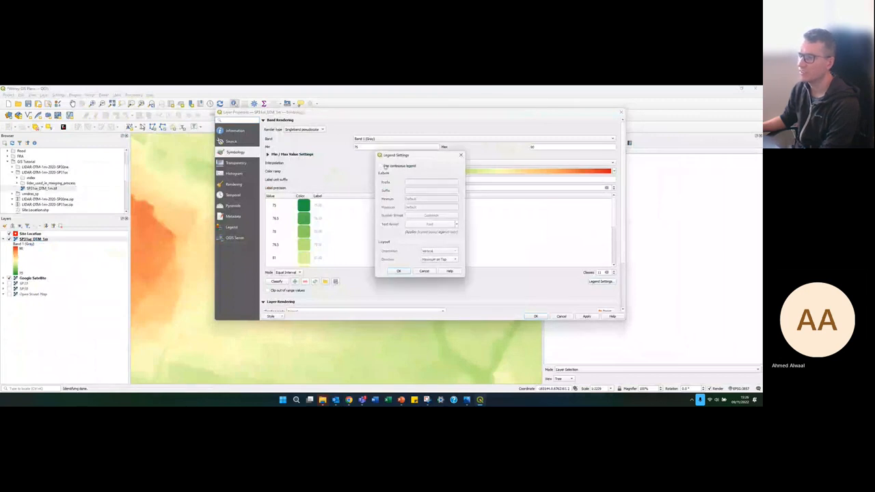
{"action": "left_click", "coordinate": [382, 166]}
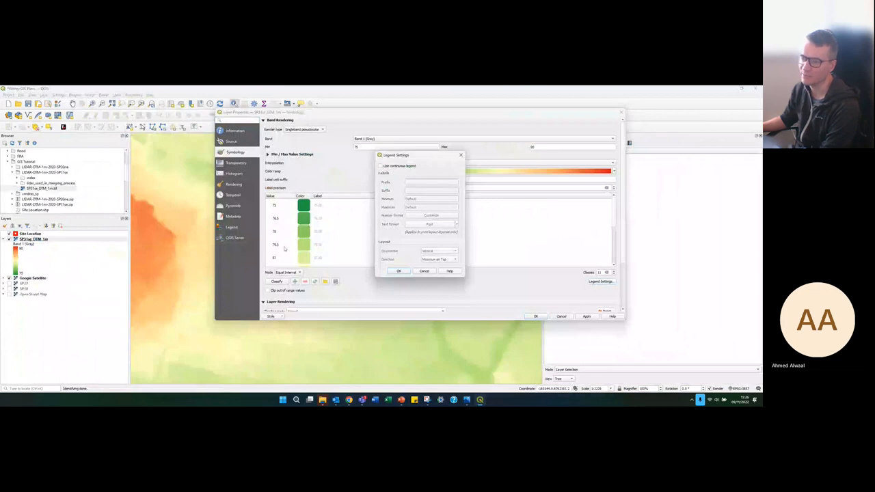
{"action": "left_click", "coordinate": [399, 272]}
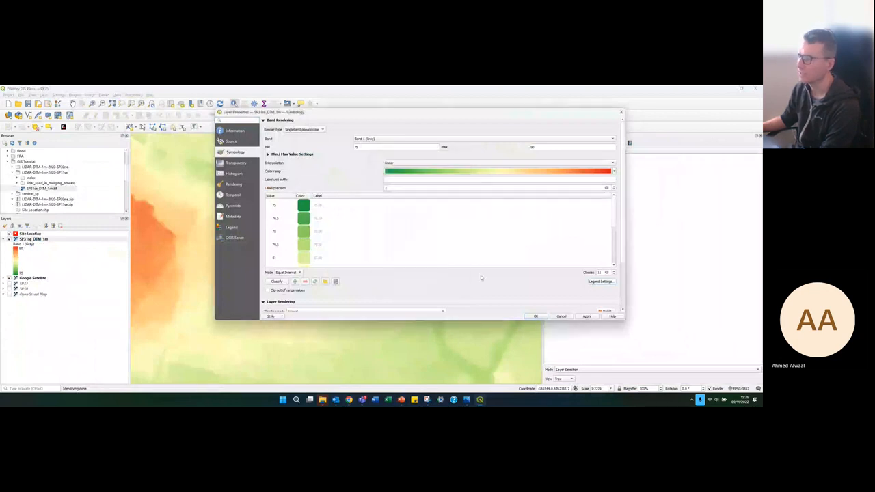
{"action": "left_click", "coordinate": [3, 240]}
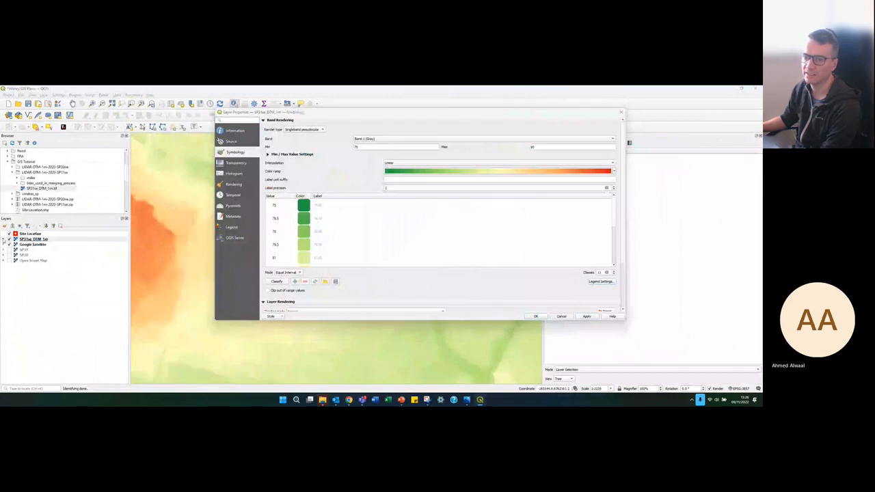
{"action": "left_click", "coordinate": [536, 317]}
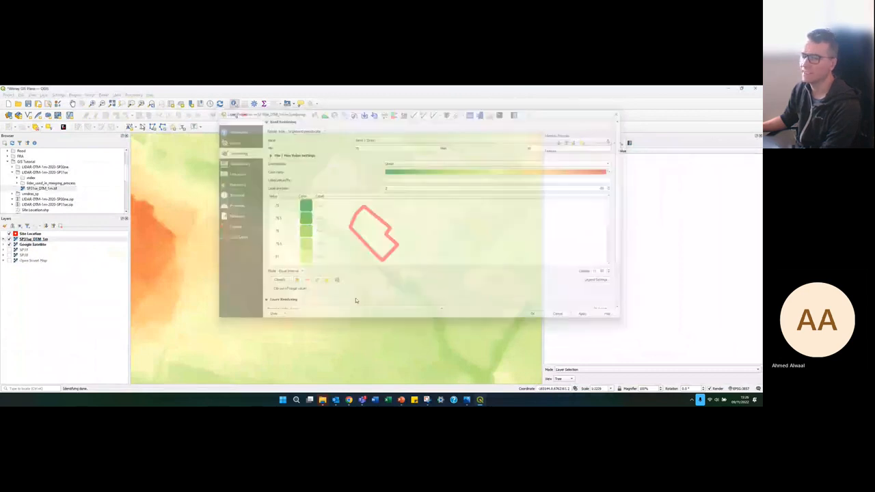
{"action": "left_click", "coordinate": [5, 240]}
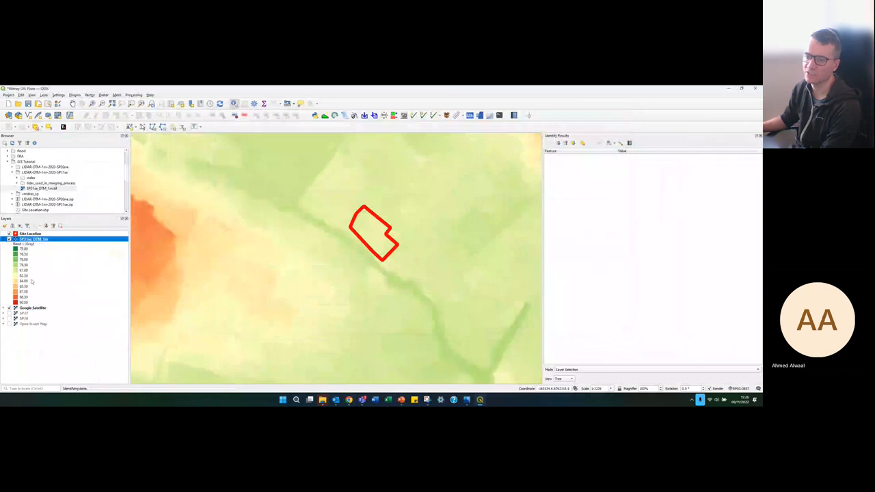
Step: Set the global opacity of the SP31sw_DTM_1m raster to 70% and apply it over the satellite imagery
{"action": "scroll", "coordinate": [403, 284], "scroll_direction": "down", "scroll_amount": 2}
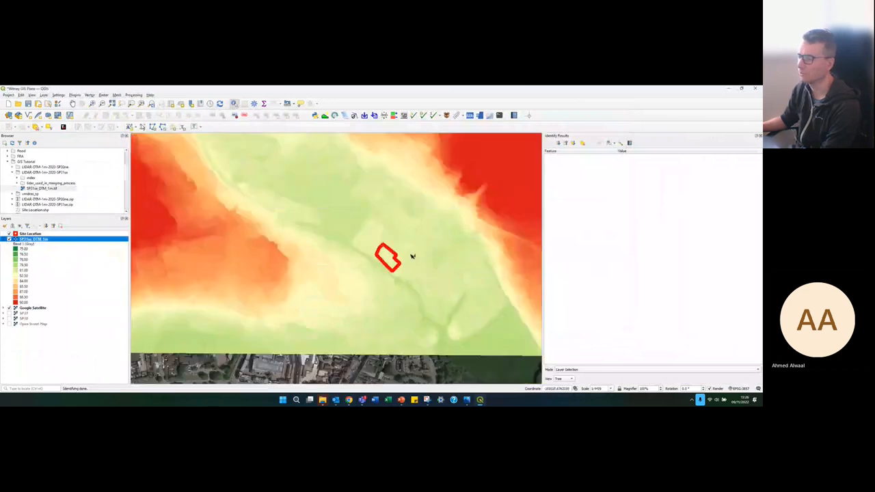
{"action": "scroll", "coordinate": [412, 246], "scroll_direction": "up", "scroll_amount": 2}
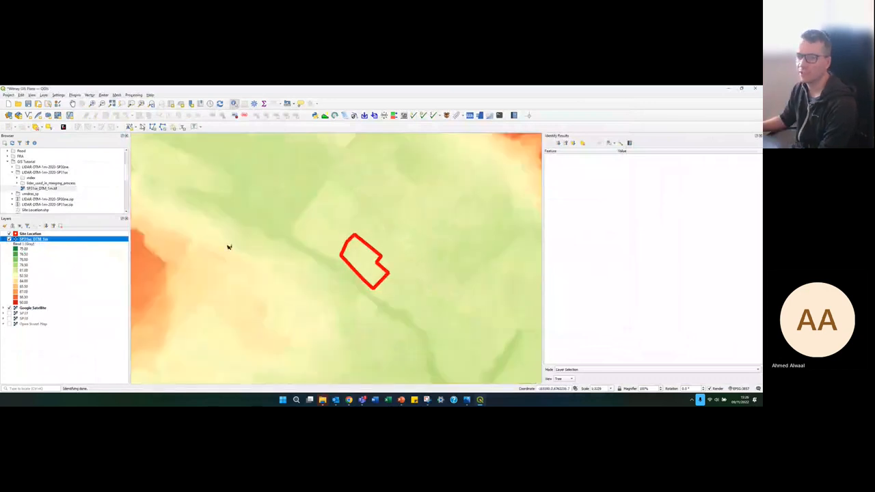
{"action": "double_click", "coordinate": [28, 239]}
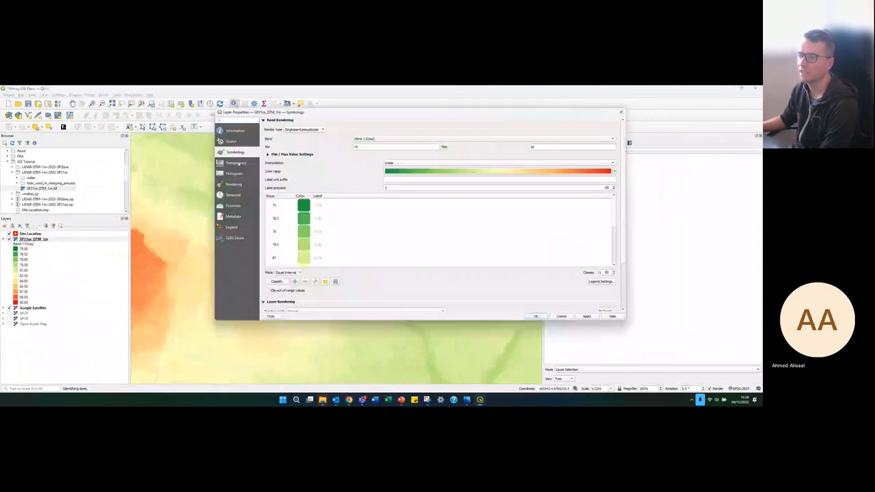
{"action": "left_click_drag", "start_coordinate": [259, 116], "coordinate": [226, 136]}
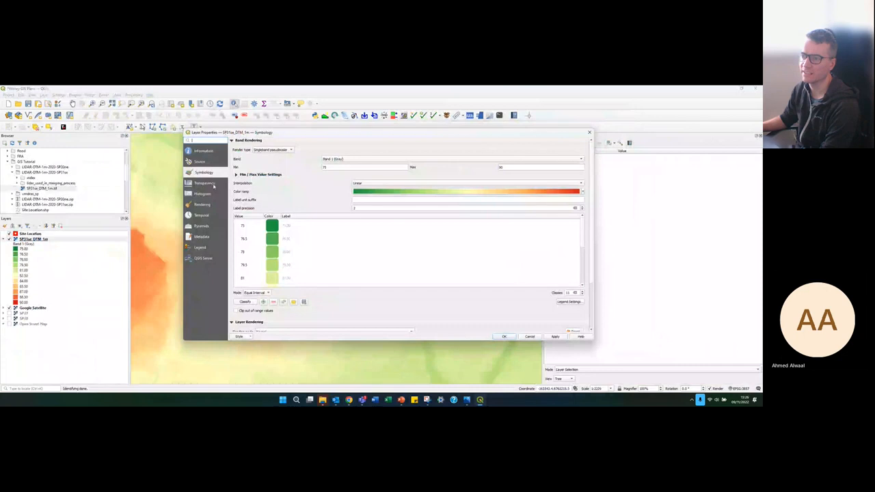
{"action": "left_click", "coordinate": [207, 183]}
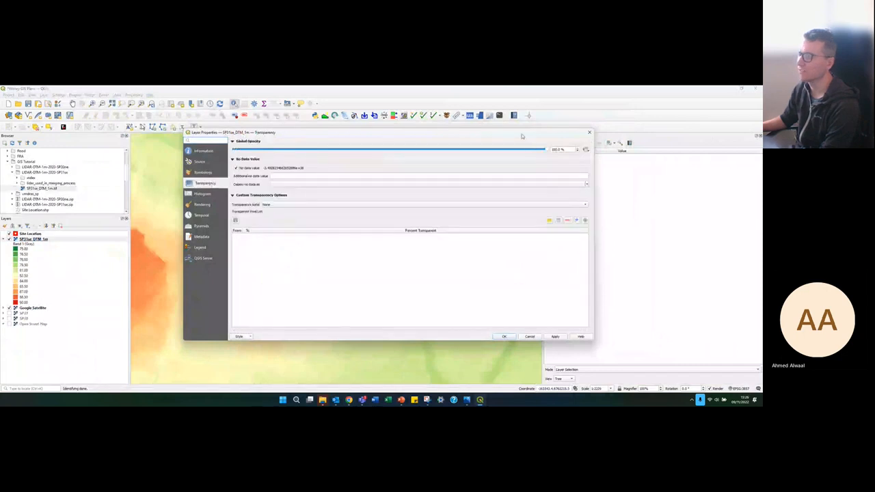
{"action": "left_click_drag", "start_coordinate": [568, 133], "coordinate": [686, 90]}
{"action": "left_click_drag", "start_coordinate": [489, 94], "coordinate": [592, 163]}
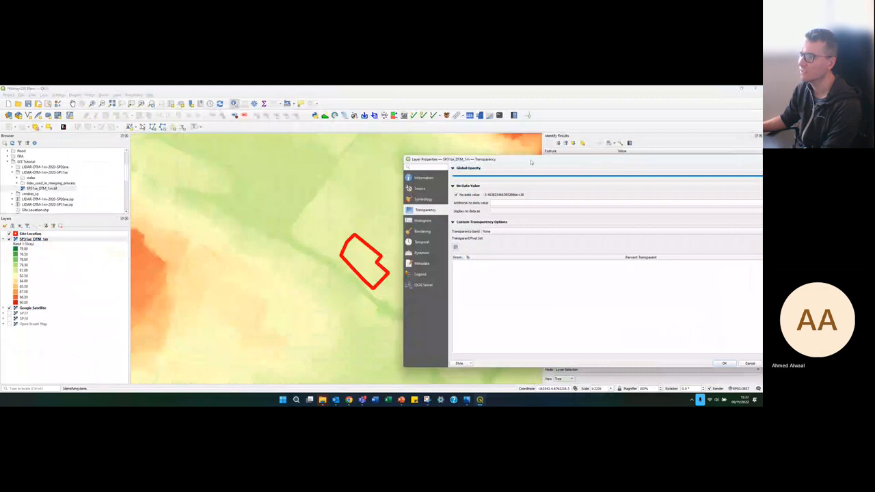
{"action": "left_click_drag", "start_coordinate": [530, 162], "coordinate": [311, 134]}
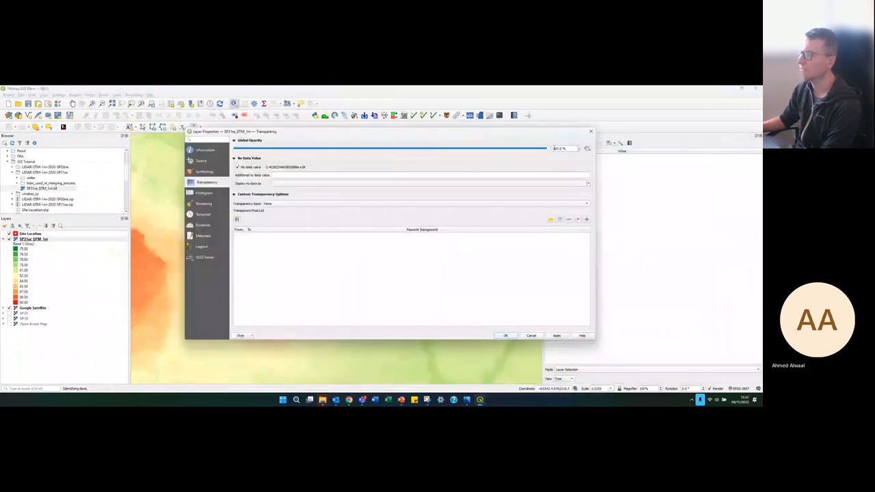
{"action": "left_click_drag", "start_coordinate": [547, 148], "coordinate": [481, 150]}
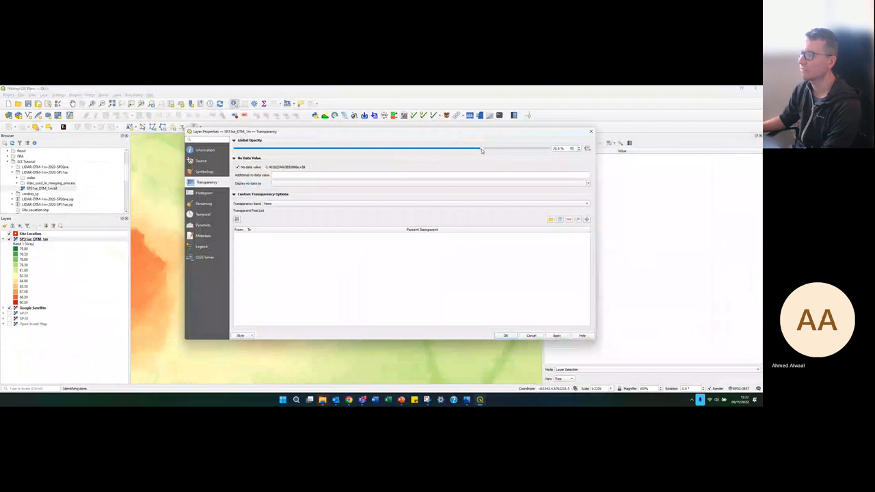
{"action": "double_click", "coordinate": [556, 149]}
{"action": "type", "text": "70"}
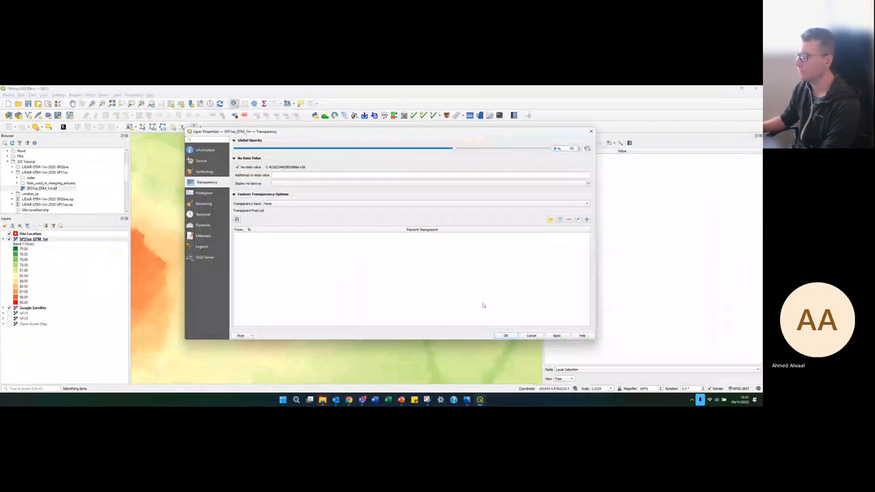
{"action": "left_click", "coordinate": [562, 336]}
{"action": "left_click", "coordinate": [507, 336]}
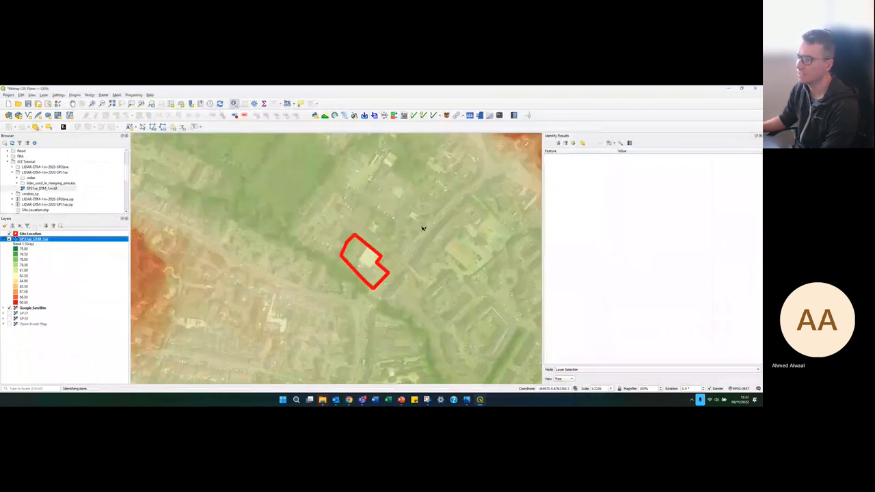
Step: Hide the Google Satellite layer and show the SP31 map beneath the terrain raster around the site
{"action": "scroll", "coordinate": [412, 236], "scroll_direction": "down", "scroll_amount": 1}
{"action": "scroll", "coordinate": [405, 239], "scroll_direction": "up", "scroll_amount": 1}
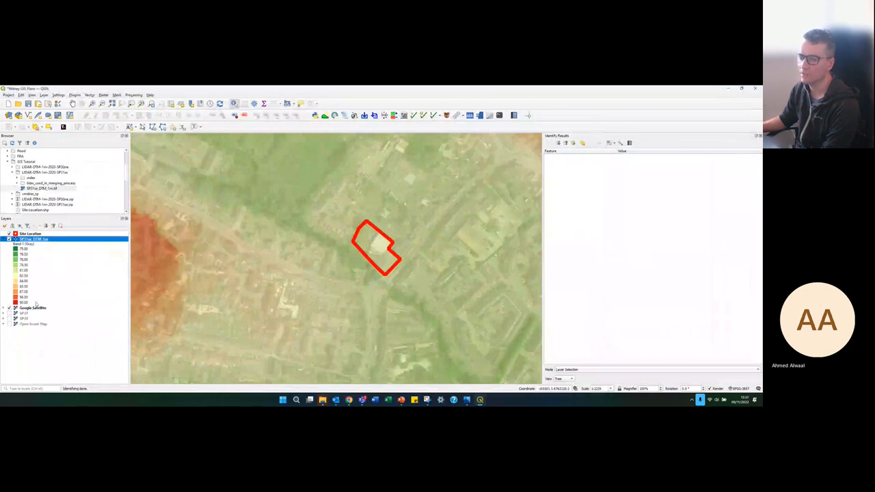
{"action": "left_click", "coordinate": [8, 307]}
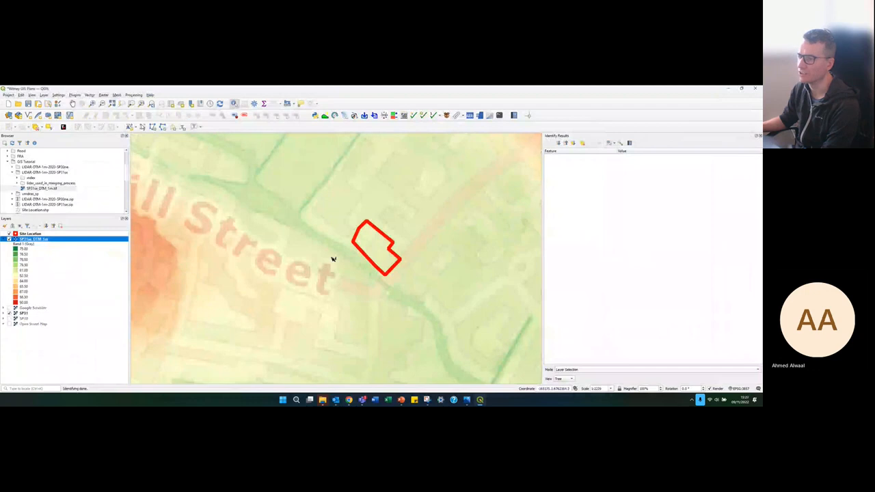
{"action": "scroll", "coordinate": [333, 259], "scroll_direction": "down", "scroll_amount": 1}
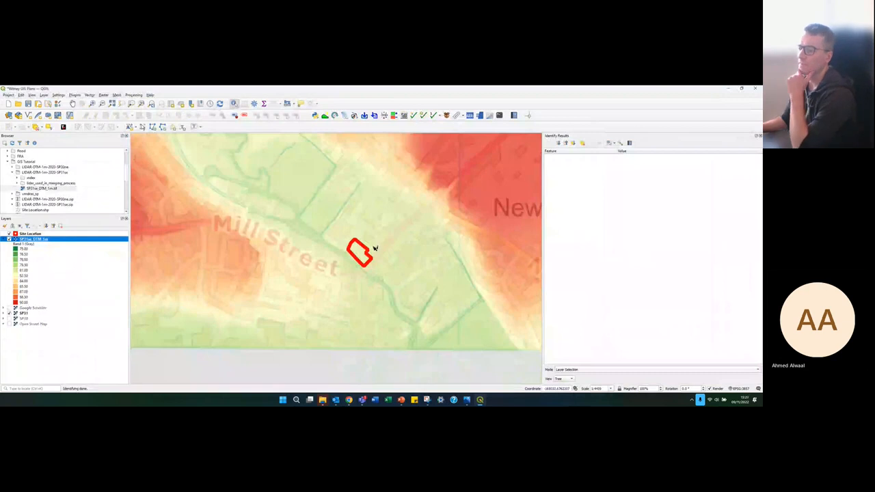
{"action": "scroll", "coordinate": [375, 248], "scroll_direction": "up", "scroll_amount": 1}
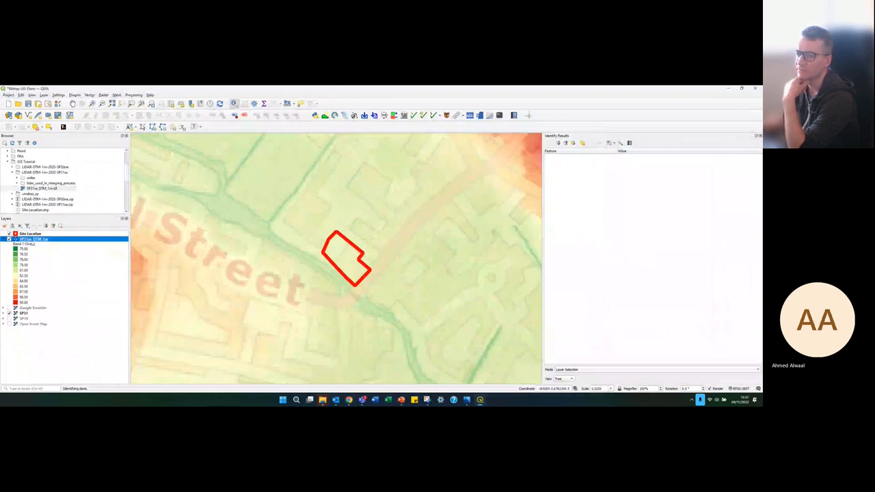
Step: Set the color range maximum of the SP31sw_DTM_1m symbology to 85, check the class values, and apply the change
{"action": "double_click", "coordinate": [34, 239]}
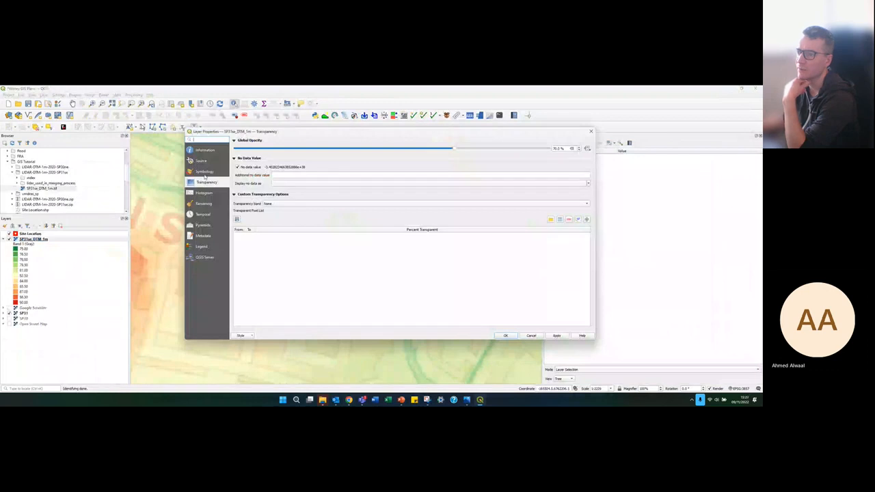
{"action": "left_click", "coordinate": [204, 174]}
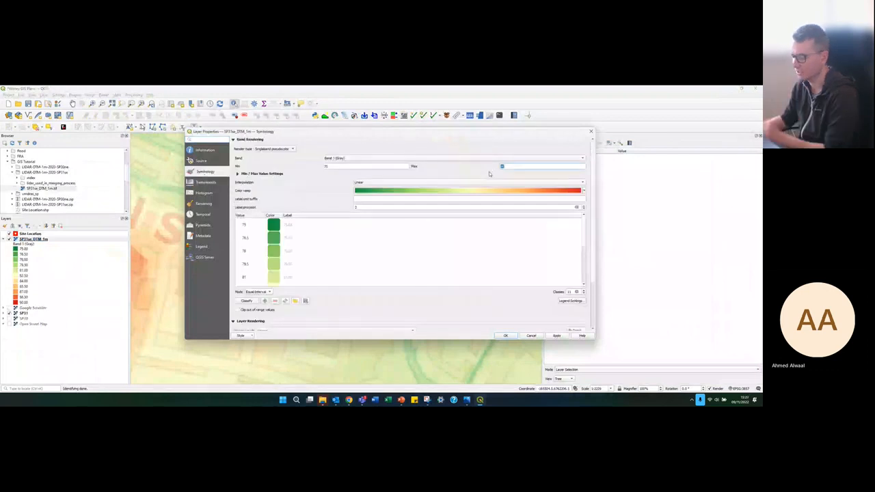
{"action": "type", "text": "85"}
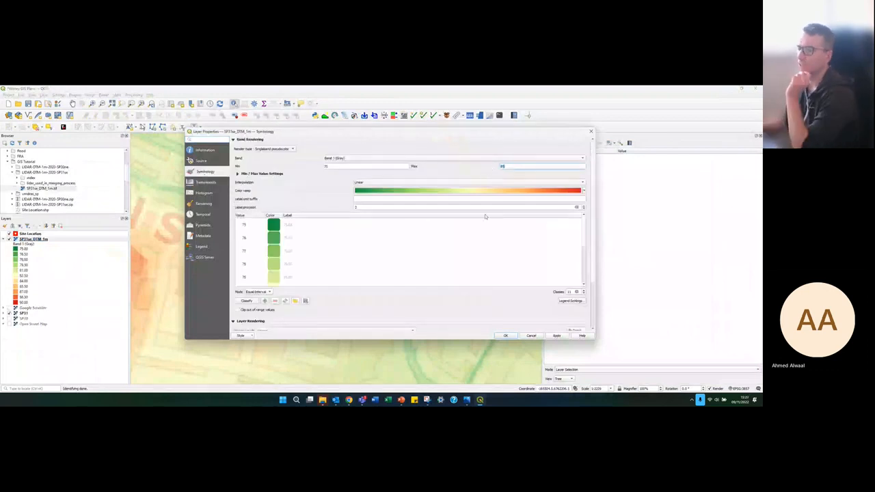
{"action": "scroll", "coordinate": [328, 249], "scroll_direction": "down", "scroll_amount": 1}
{"action": "scroll", "coordinate": [328, 248], "scroll_direction": "down", "scroll_amount": 2}
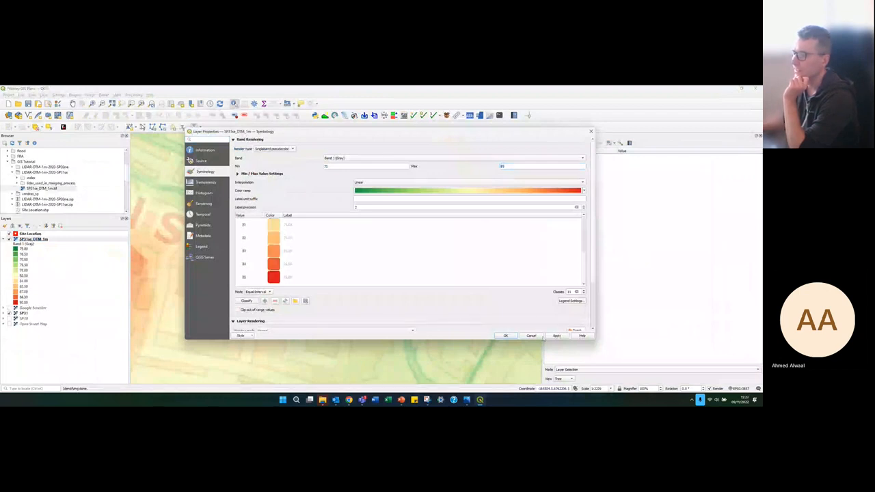
{"action": "left_click", "coordinate": [505, 336]}
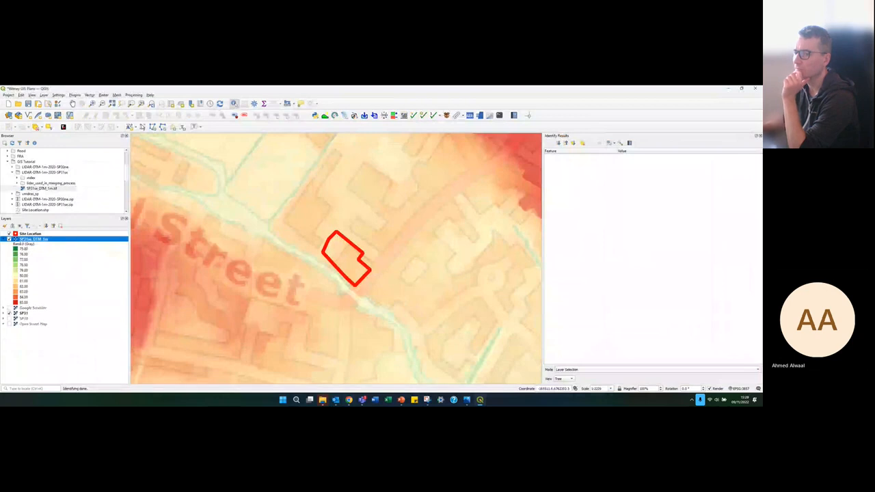
Step: Reopen the SP31sw_DTM_1m symbology and set the color range minimum to 78
{"action": "double_click", "coordinate": [33, 238]}
{"action": "left_click_drag", "start_coordinate": [326, 167], "coordinate": [313, 166]}
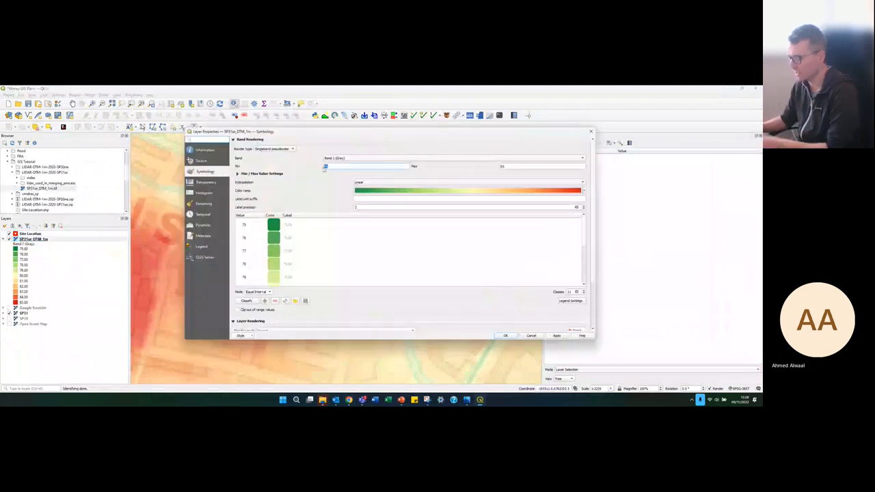
{"action": "type", "text": "787"}
{"action": "key", "text": "BackSpace"}
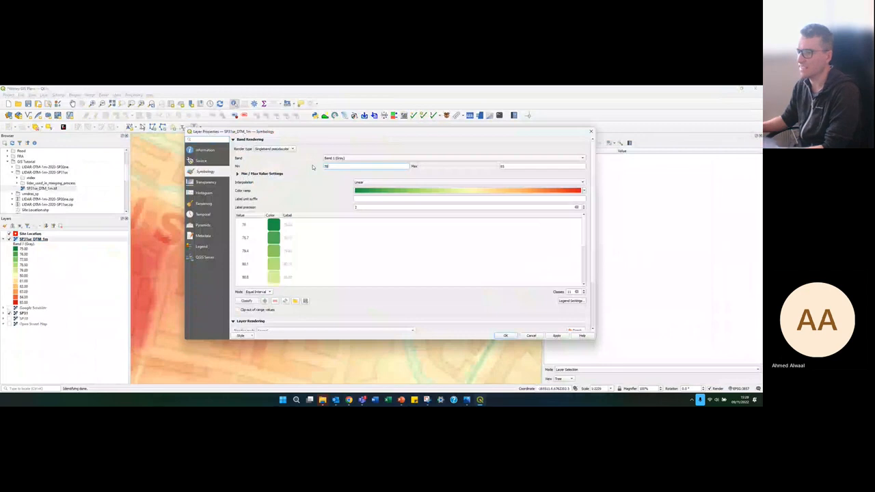
Step: Reduce the number of elevation classes to 8, apply the symbology, and hide the SP31 base map
{"action": "left_click", "coordinate": [584, 293]}
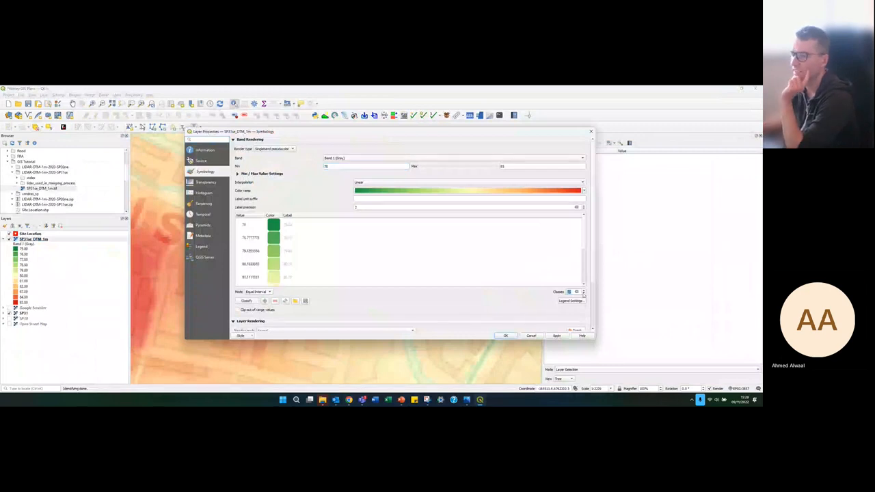
{"action": "left_click", "coordinate": [584, 294]}
{"action": "left_click", "coordinate": [583, 294]}
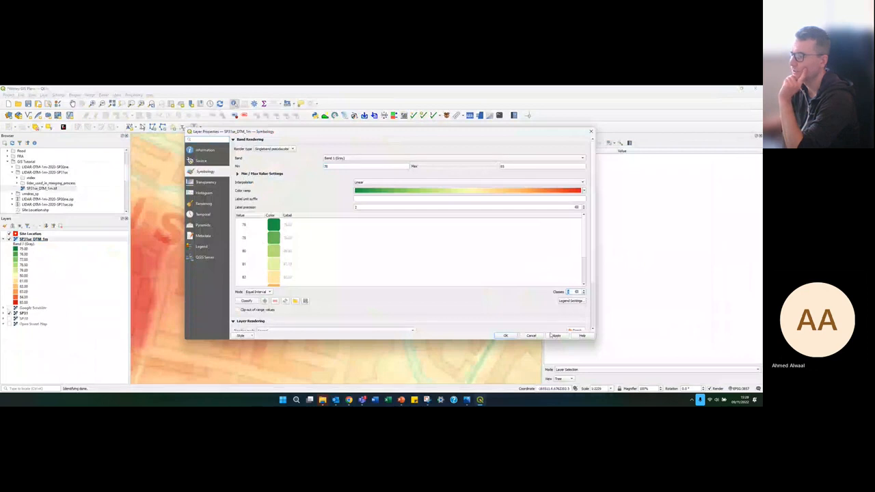
{"action": "left_click", "coordinate": [506, 335]}
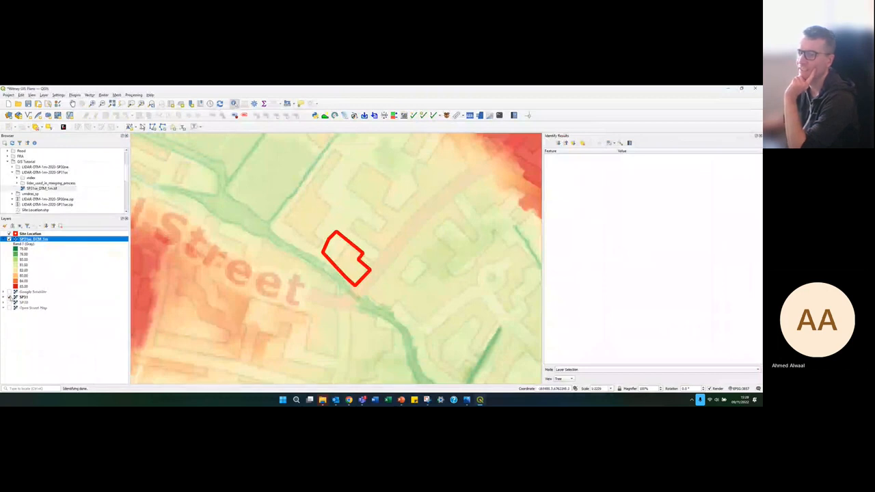
{"action": "left_click", "coordinate": [14, 297]}
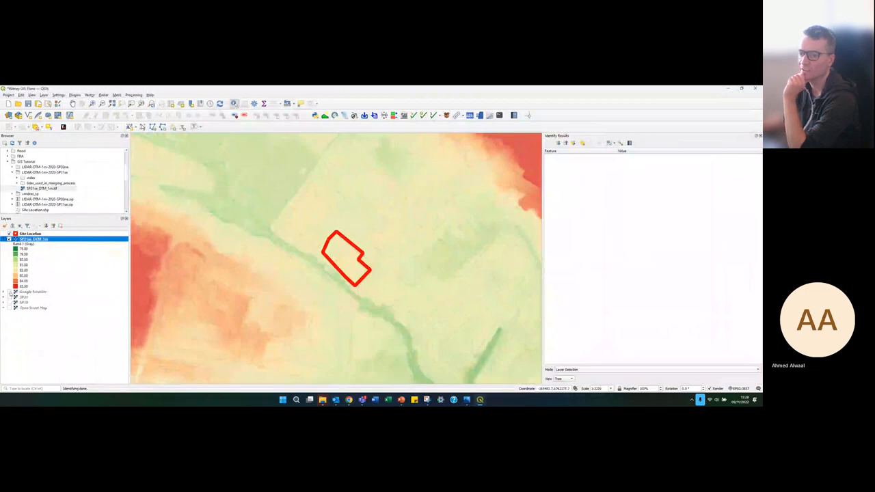
Step: Show the Google Satellite layer beneath the semi-transparent terrain raster and save the project
{"action": "left_click", "coordinate": [15, 291]}
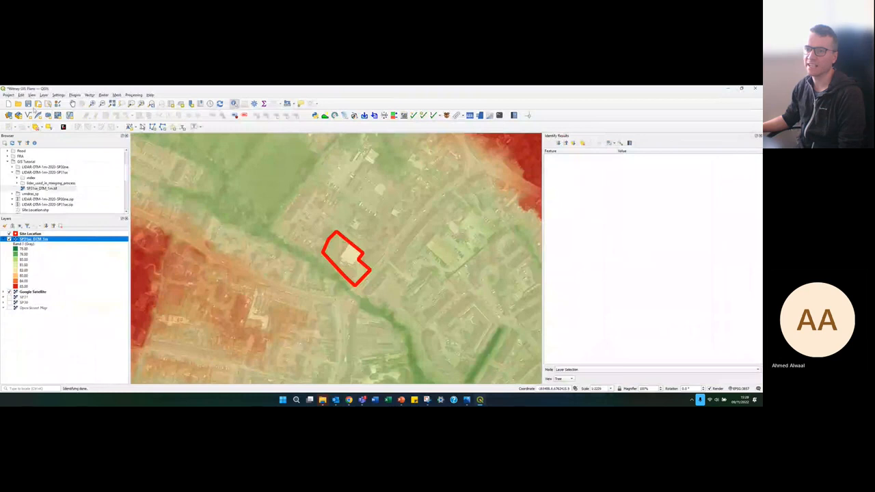
{"action": "left_click", "coordinate": [29, 104]}
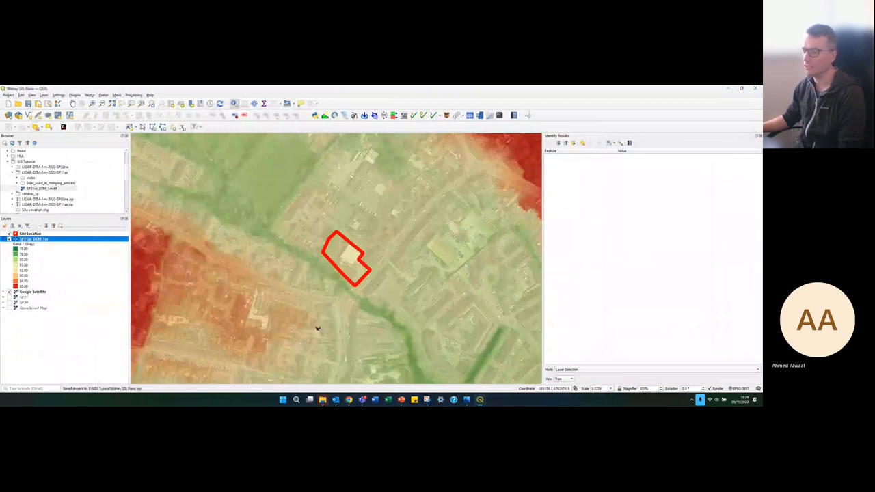
Step: Switch to Chrome and search the web for "ea main river dataset" in place of the OS VectorMap District page
{"action": "left_click", "coordinate": [348, 400]}
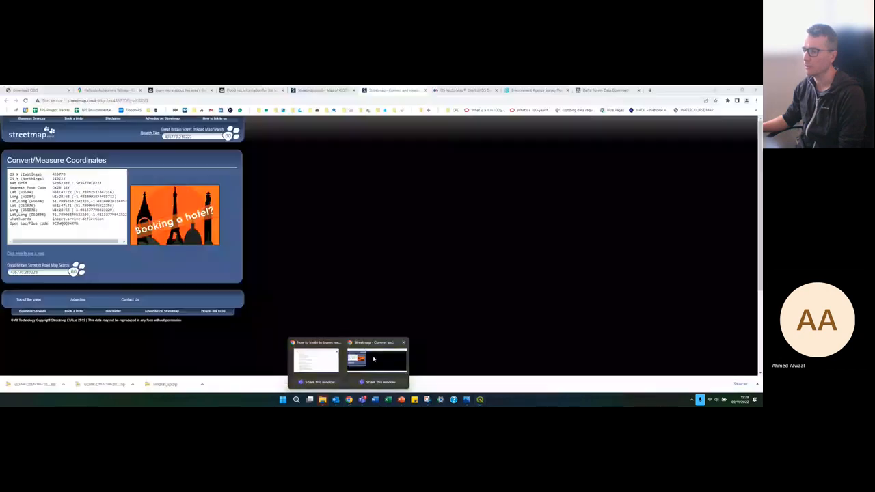
{"action": "left_click", "coordinate": [379, 357]}
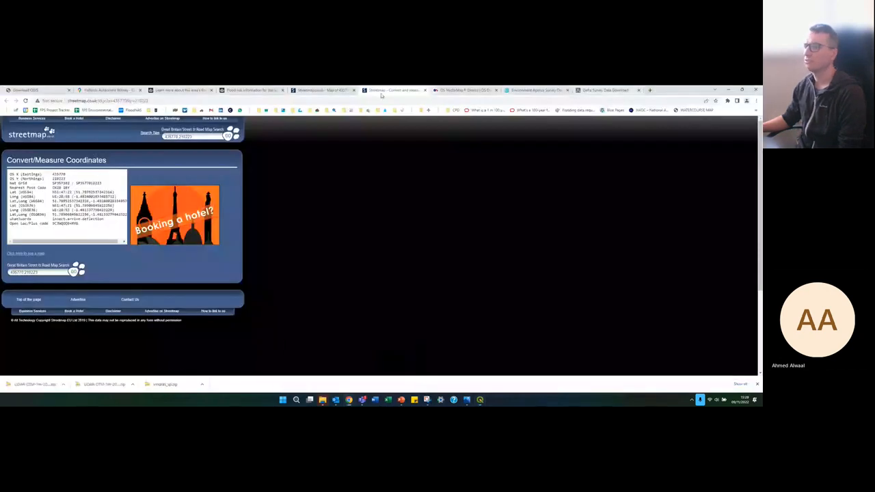
{"action": "left_click", "coordinate": [438, 91]}
{"action": "left_click", "coordinate": [399, 101]}
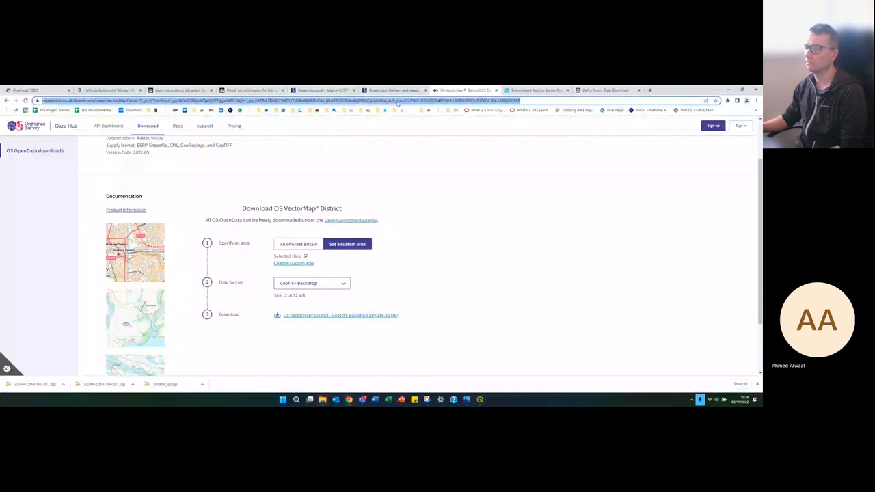
{"action": "type", "text": "os main riv"}
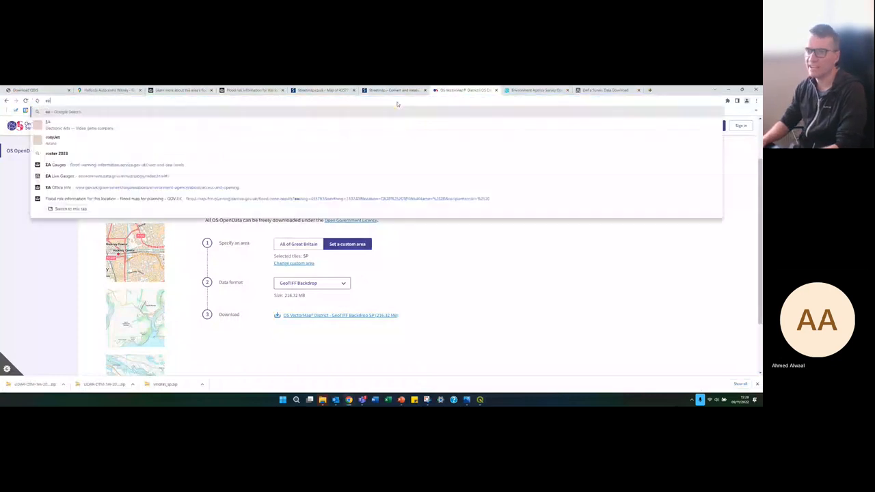
{"action": "type", "text": "er d"}
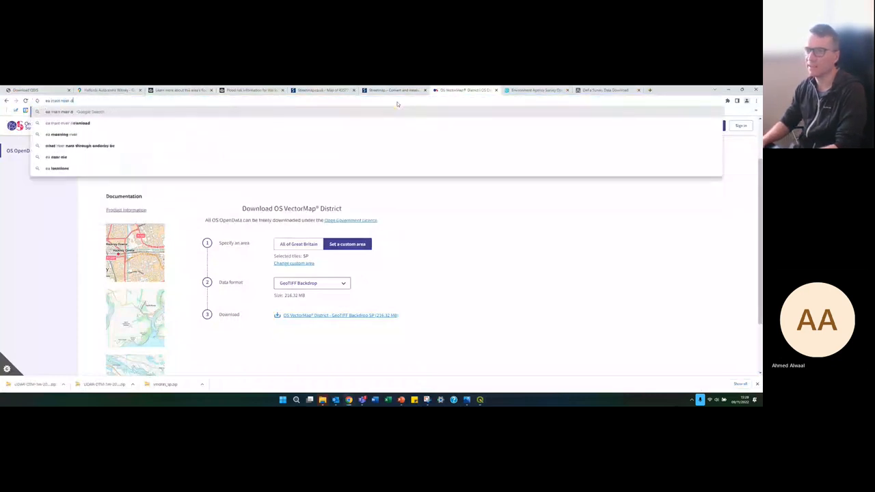
{"action": "type", "text": "ataset"}
{"action": "key", "text": "Return"}
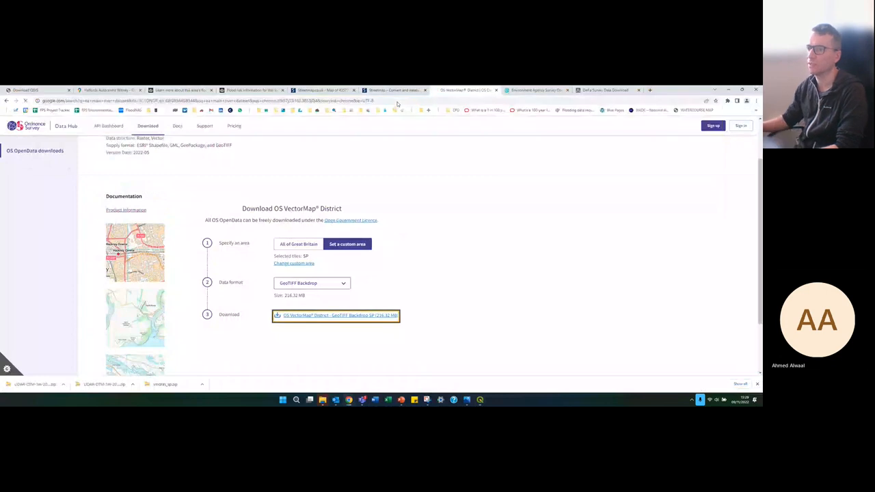
Step: Examine the flood map for planning around the selected location, including its main river and flood zone legend
{"action": "left_click", "coordinate": [266, 91]}
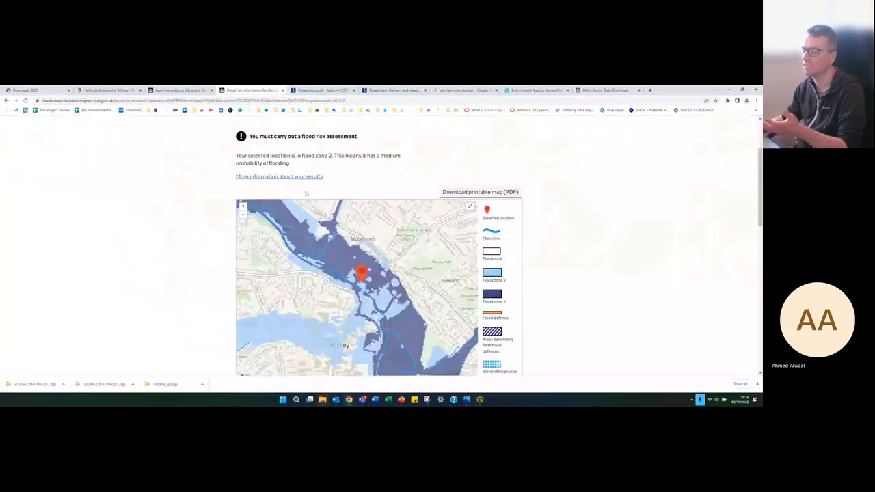
{"action": "scroll", "coordinate": [306, 194], "scroll_direction": "down", "scroll_amount": 1}
{"action": "scroll", "coordinate": [344, 213], "scroll_direction": "down", "scroll_amount": 1}
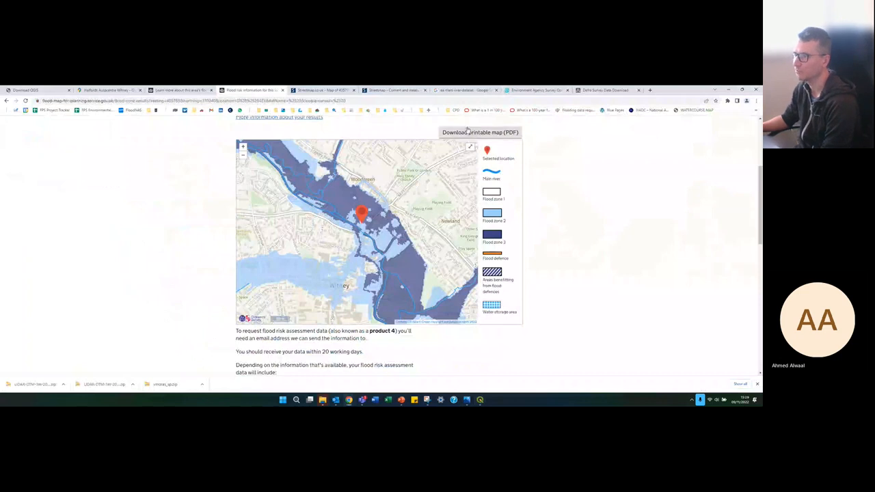
Step: Open the Data.gov.uk Statutory Main River Map page from the search results and accept additional cookies
{"action": "left_click", "coordinate": [459, 91]}
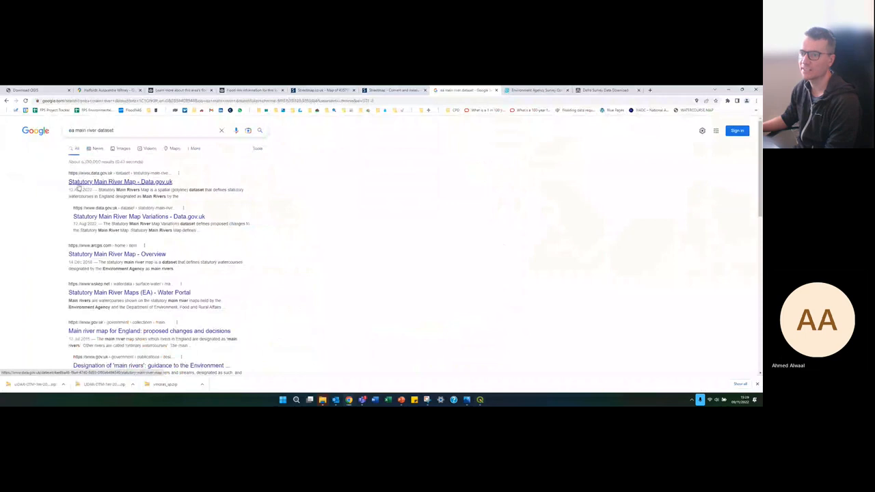
{"action": "left_click", "coordinate": [95, 183]}
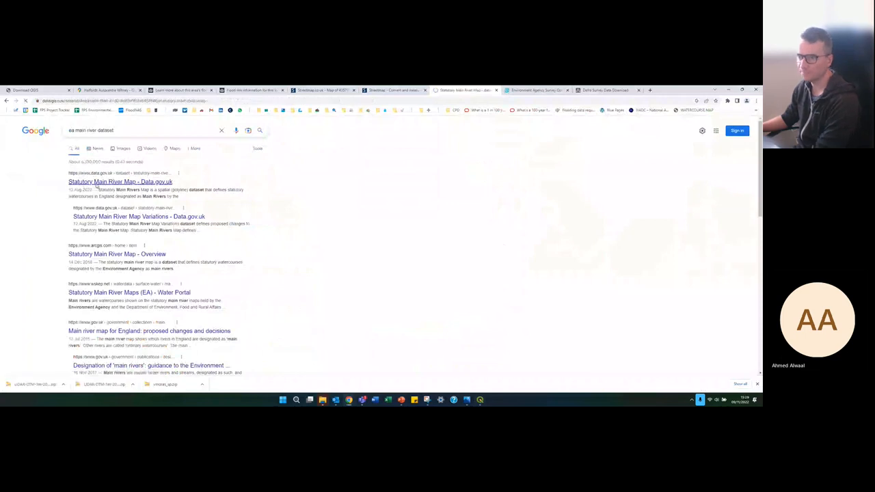
{"action": "scroll", "coordinate": [233, 219], "scroll_direction": "down", "scroll_amount": 2}
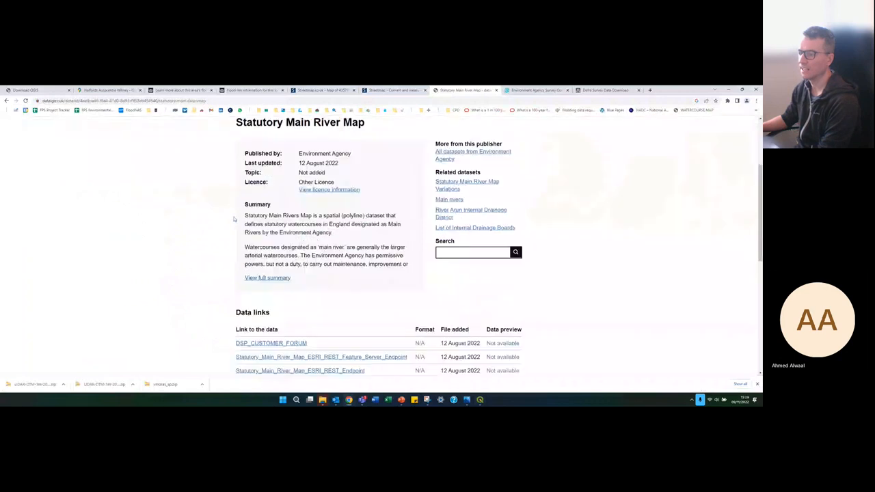
{"action": "scroll", "coordinate": [239, 178], "scroll_direction": "up", "scroll_amount": 2}
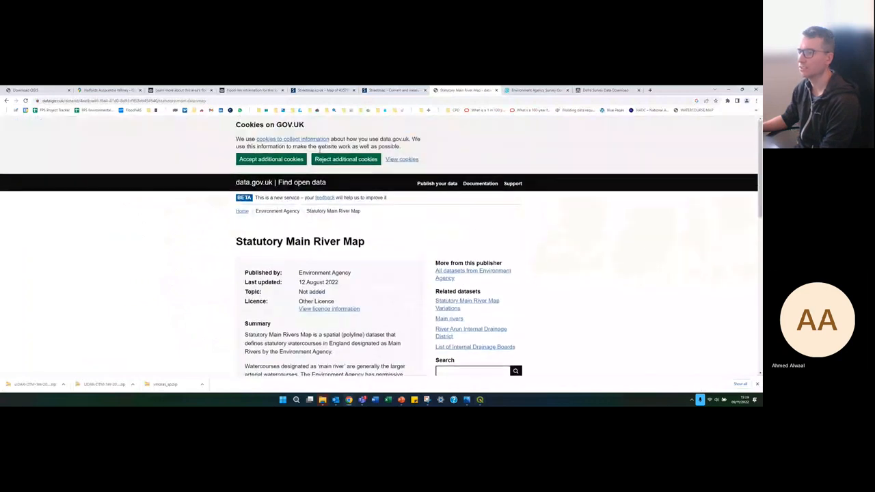
{"action": "left_click", "coordinate": [253, 159]}
Step: Check the last updated date of the Statutory Main River Map dataset
{"action": "scroll", "coordinate": [336, 237], "scroll_direction": "down", "scroll_amount": 2}
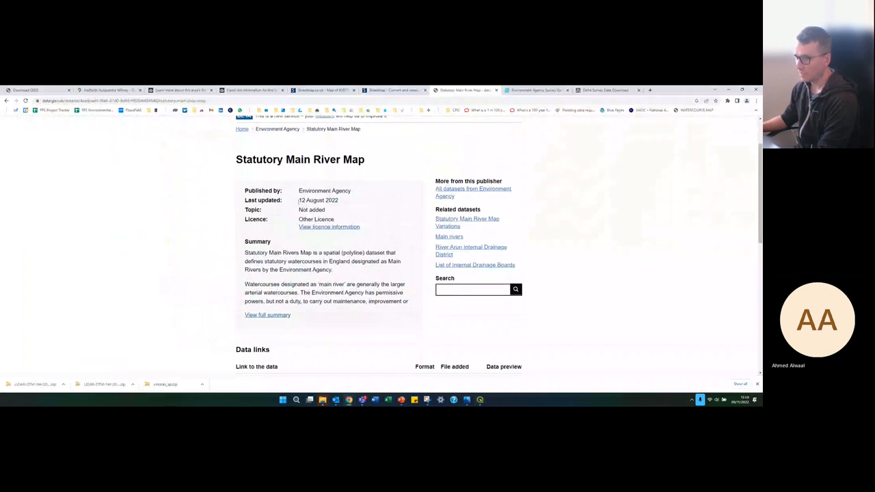
{"action": "left_click_drag", "start_coordinate": [298, 199], "coordinate": [344, 202]}
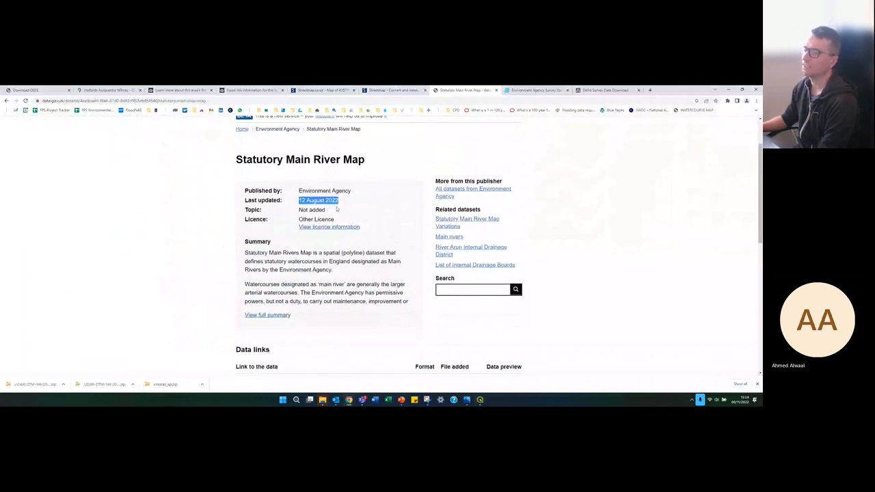
{"action": "scroll", "coordinate": [337, 212], "scroll_direction": "up", "scroll_amount": 1}
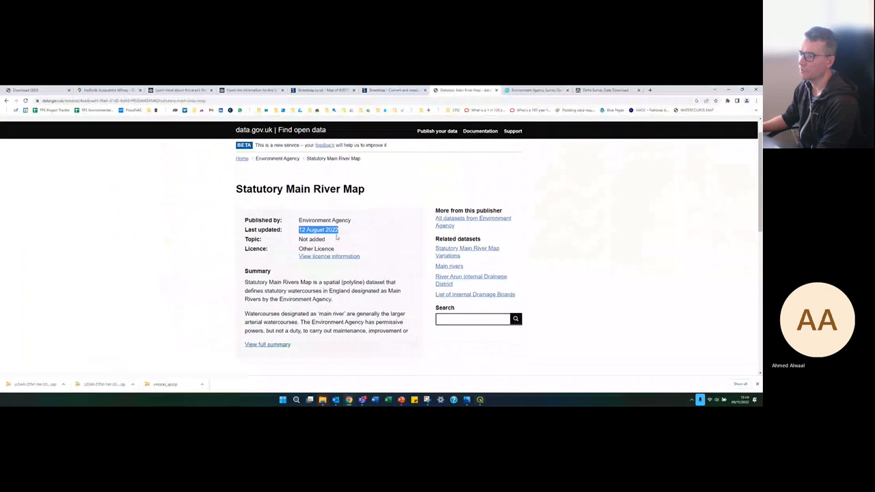
{"action": "scroll", "coordinate": [336, 236], "scroll_direction": "down", "scroll_amount": 1}
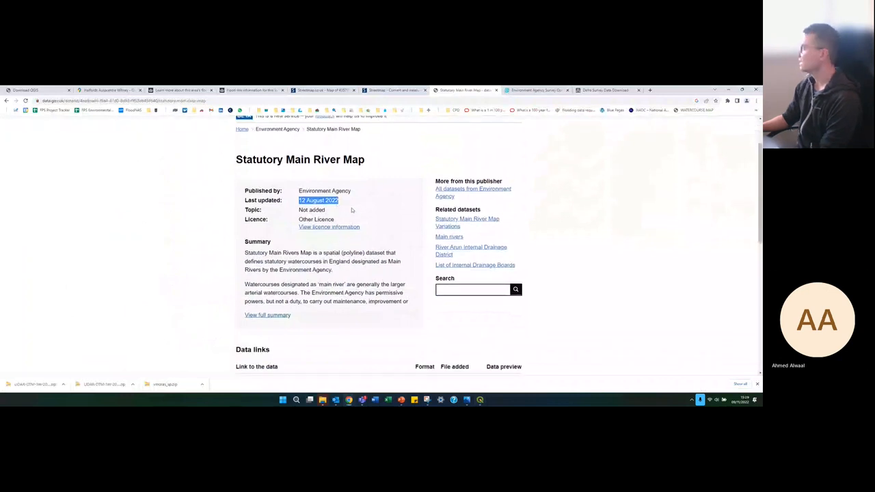
{"action": "left_click", "coordinate": [343, 211]}
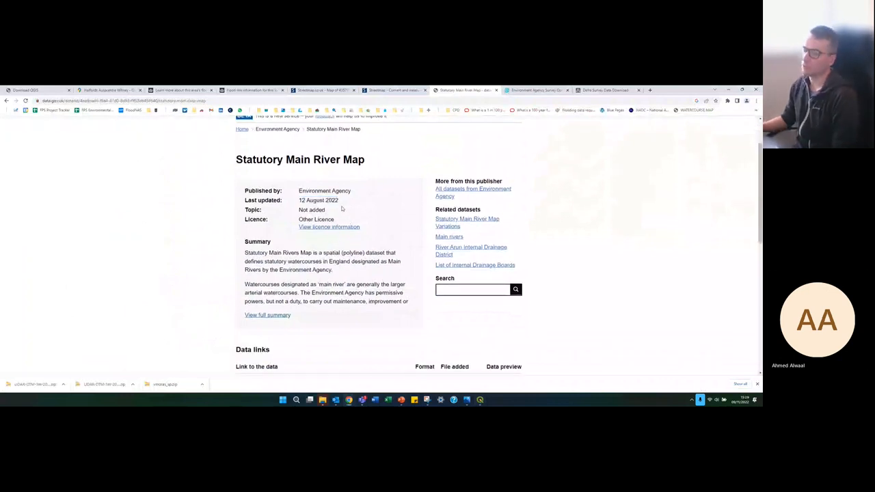
{"action": "left_click_drag", "start_coordinate": [338, 198], "coordinate": [298, 200]}
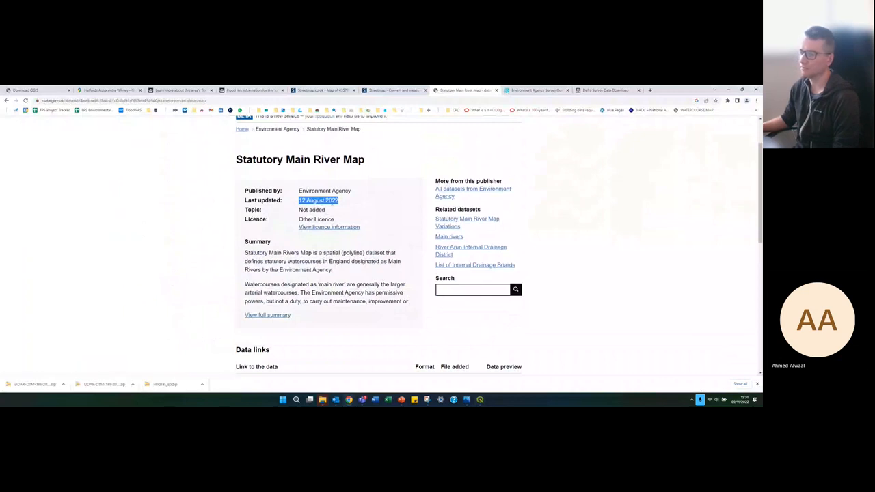
Step: Expand the full list of data links, open StatutoryMainRiverMap_Download, and review the available download formats
{"action": "scroll", "coordinate": [336, 204], "scroll_direction": "down", "scroll_amount": 3}
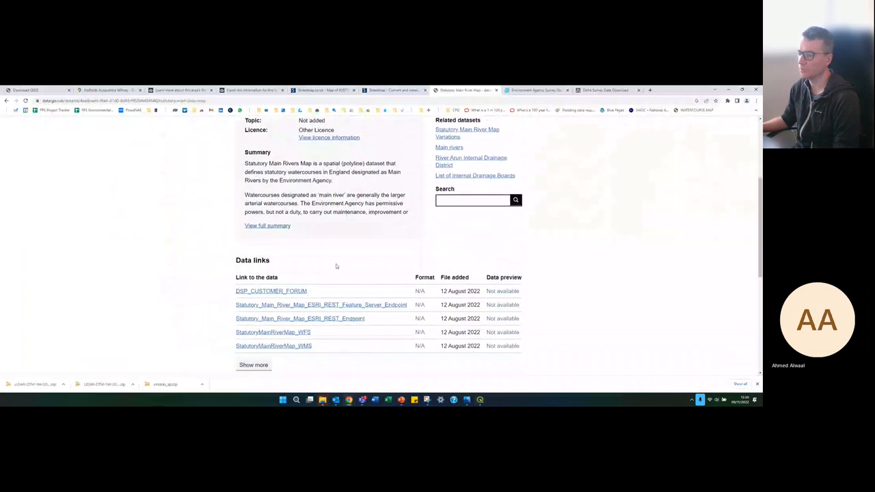
{"action": "left_click", "coordinate": [254, 364]}
{"action": "scroll", "coordinate": [305, 345], "scroll_direction": "down", "scroll_amount": 1}
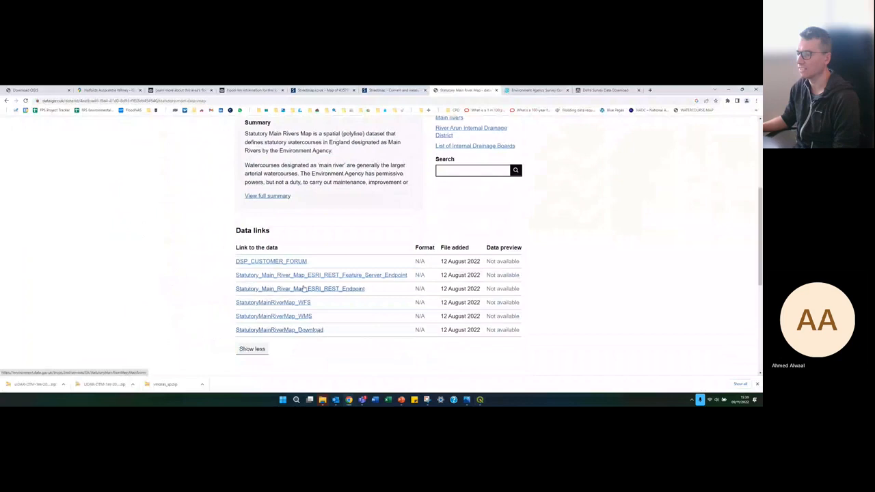
{"action": "left_click", "coordinate": [301, 330]}
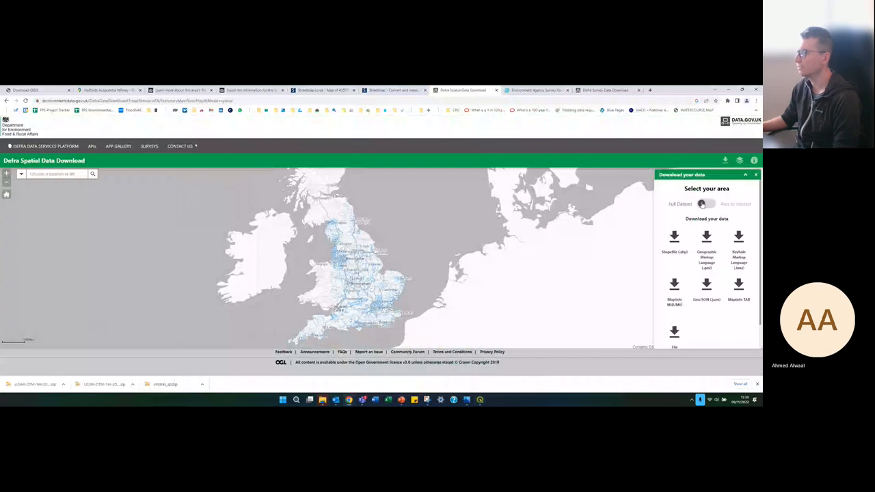
{"action": "scroll", "coordinate": [706, 257], "scroll_direction": "down", "scroll_amount": 1}
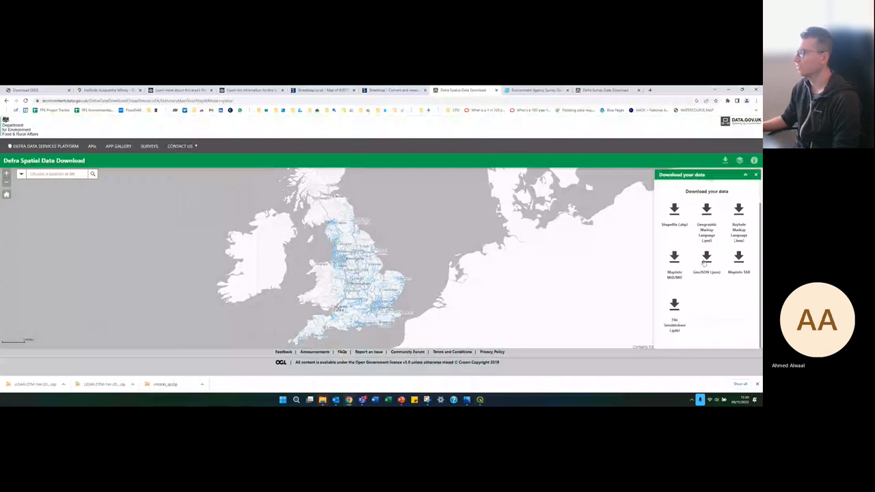
{"action": "scroll", "coordinate": [709, 232], "scroll_direction": "up", "scroll_amount": 1}
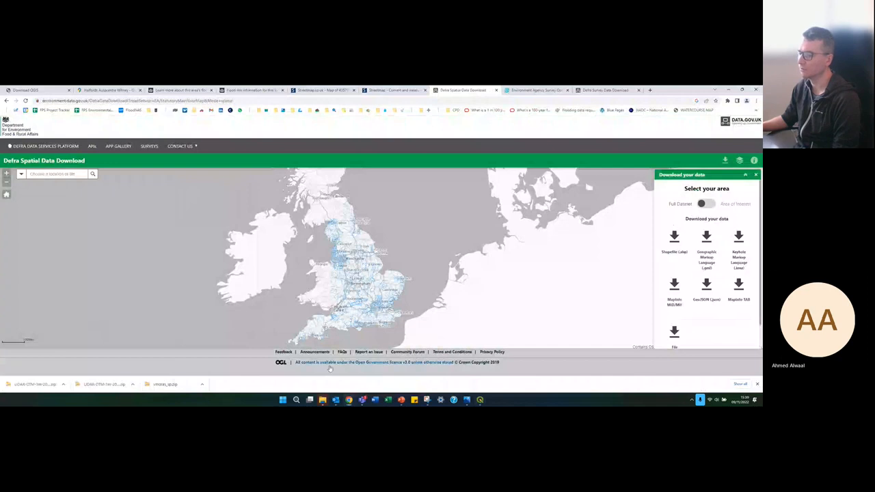
Step: Switch to File Explorer and open the EA folder inside Data > GIS to view the stored Environment Agency datasets
{"action": "mouse_move", "coordinate": [322, 402]}
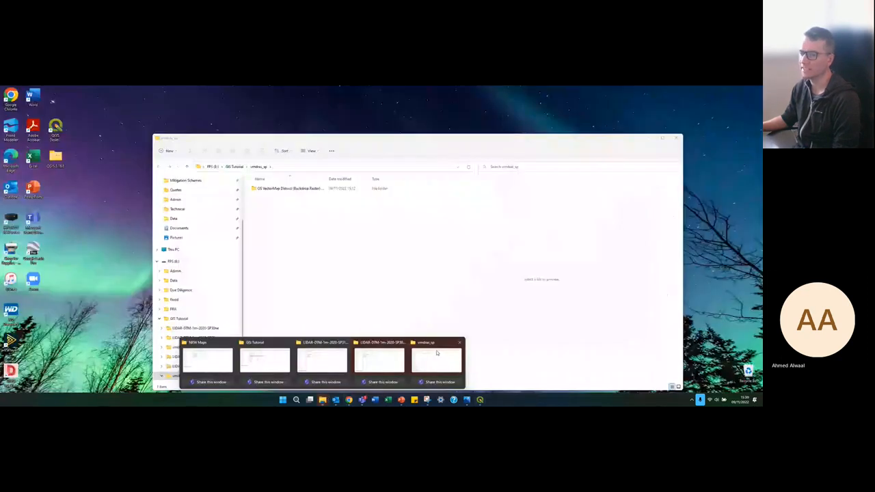
{"action": "left_click", "coordinate": [437, 353]}
{"action": "left_click", "coordinate": [174, 218]}
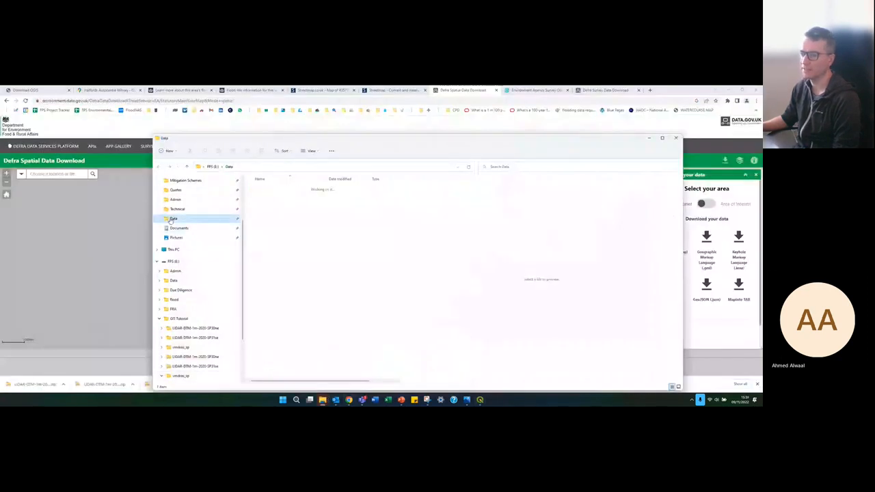
{"action": "double_click", "coordinate": [261, 198]}
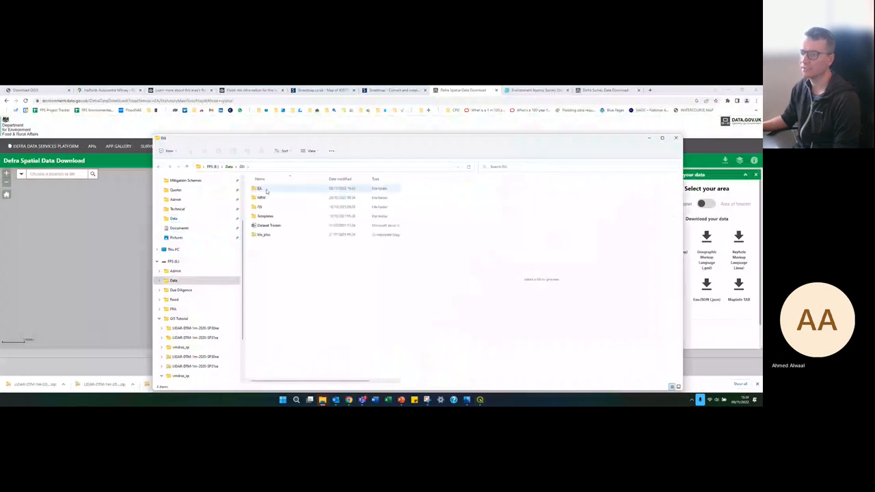
{"action": "double_click", "coordinate": [261, 188]}
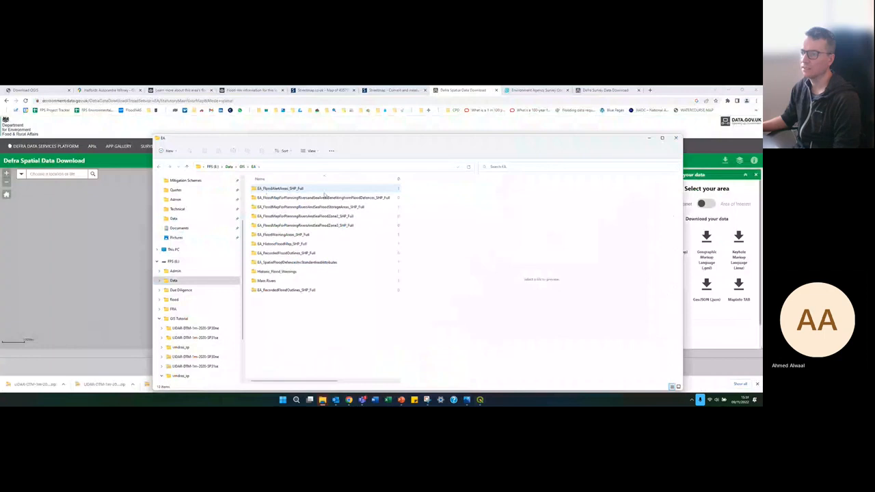
{"action": "left_click_drag", "start_coordinate": [375, 143], "coordinate": [350, 122]}
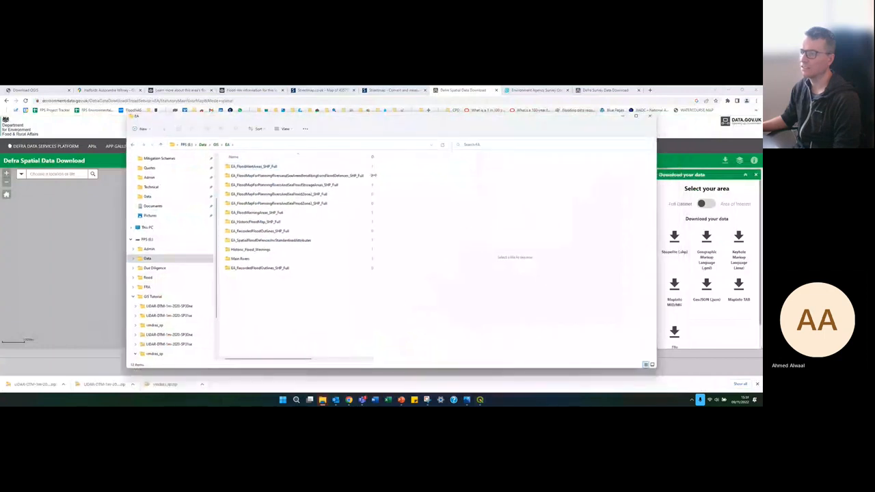
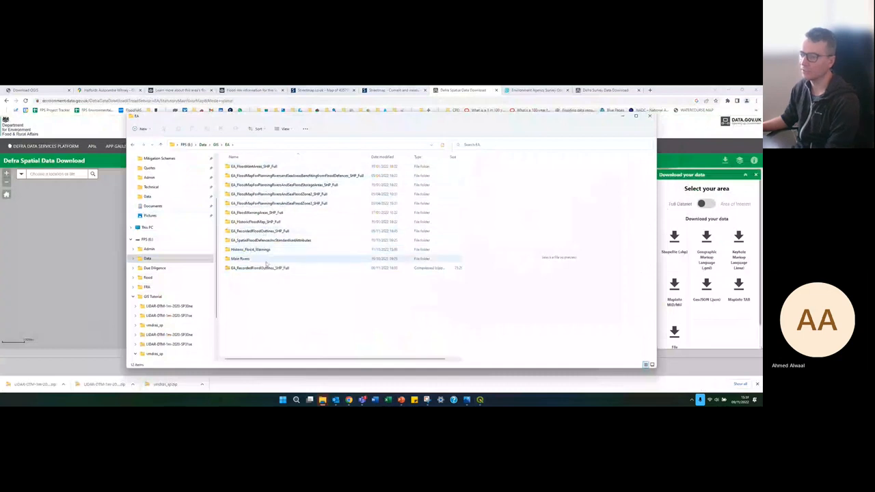
Step: Switch to QGIS and add Statutory_Main_River_Map.shp to the map from Data > GIS > EA > Main Rivers > data
{"action": "left_click", "coordinate": [480, 399]}
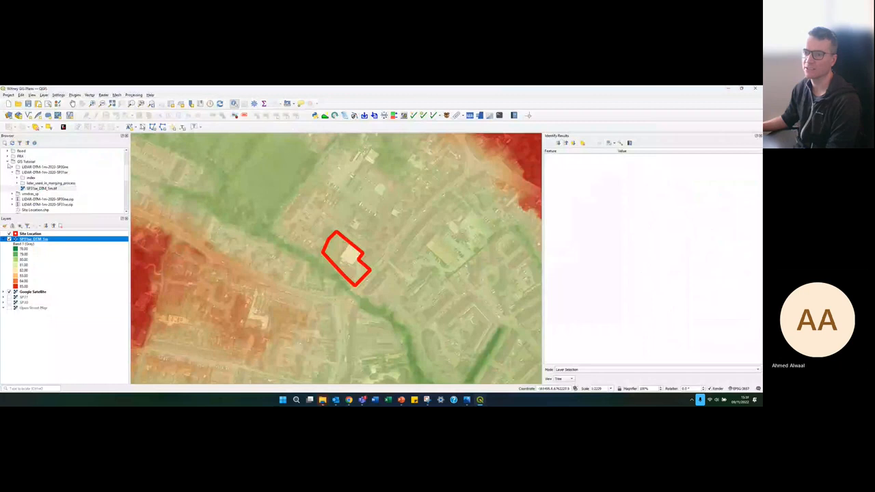
{"action": "left_click", "coordinate": [9, 162]}
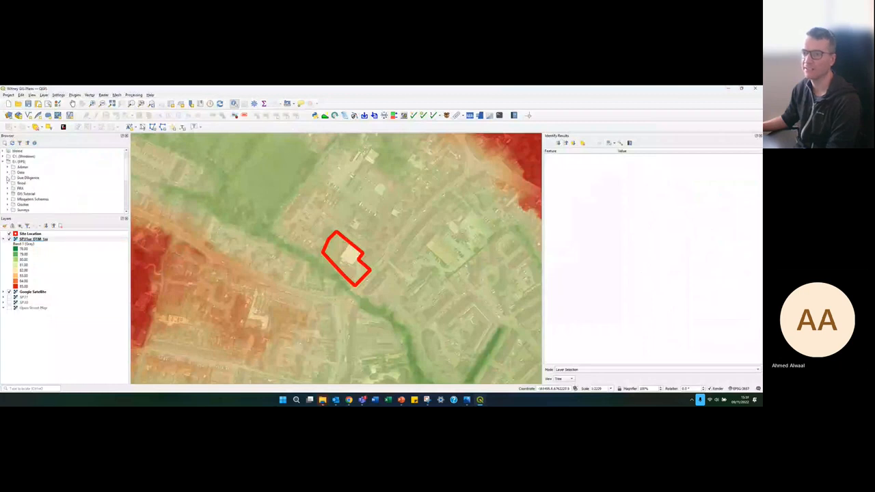
{"action": "left_click", "coordinate": [8, 172]}
{"action": "left_click", "coordinate": [12, 183]}
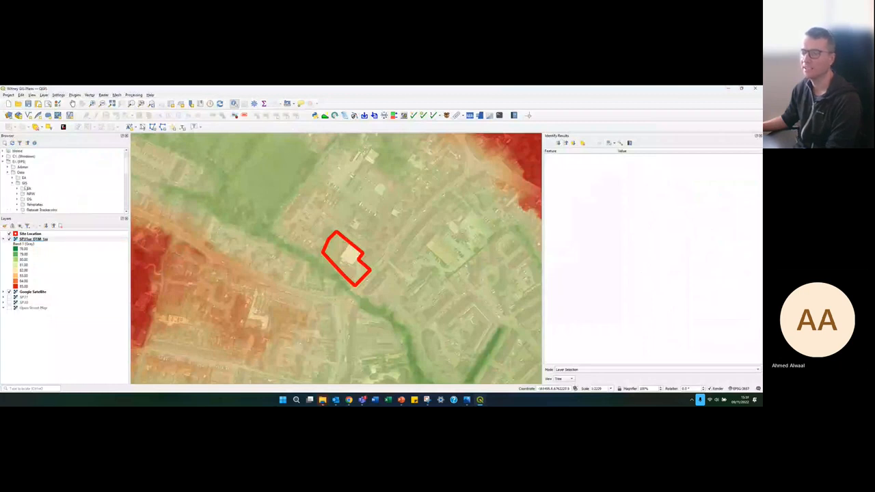
{"action": "left_click", "coordinate": [18, 188]}
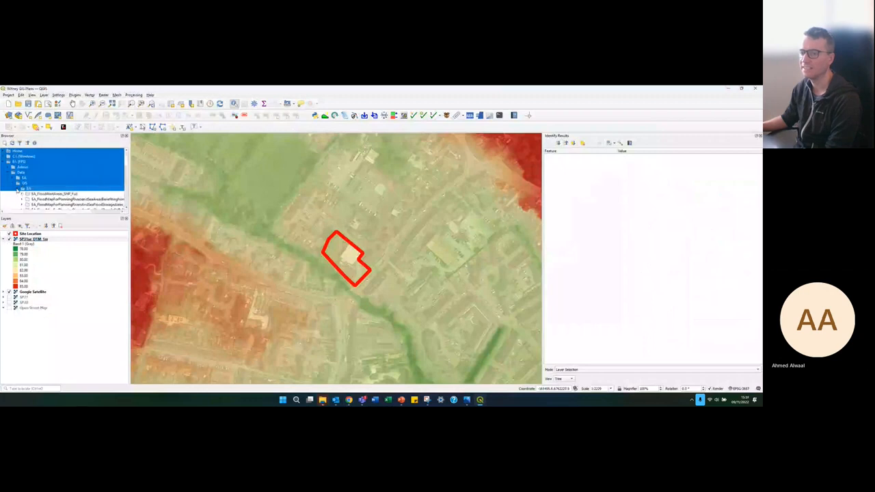
{"action": "scroll", "coordinate": [51, 186], "scroll_direction": "down", "scroll_amount": 4}
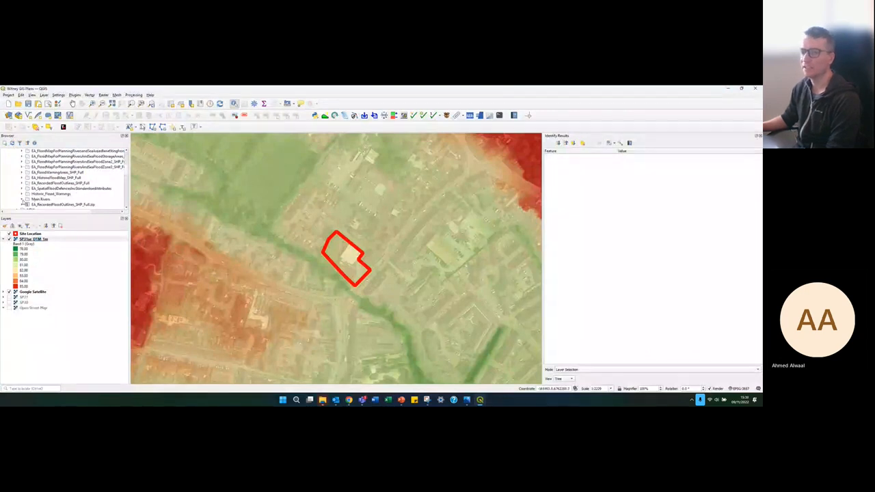
{"action": "left_click", "coordinate": [23, 199]}
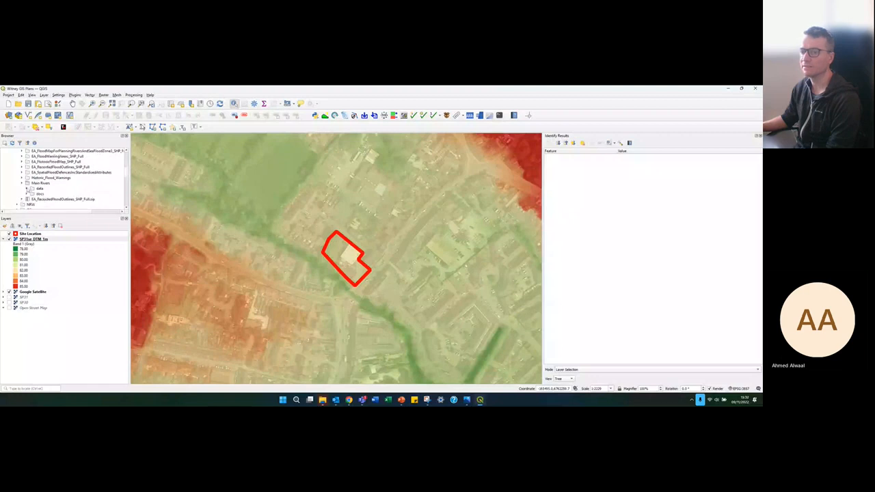
{"action": "left_click", "coordinate": [26, 189]}
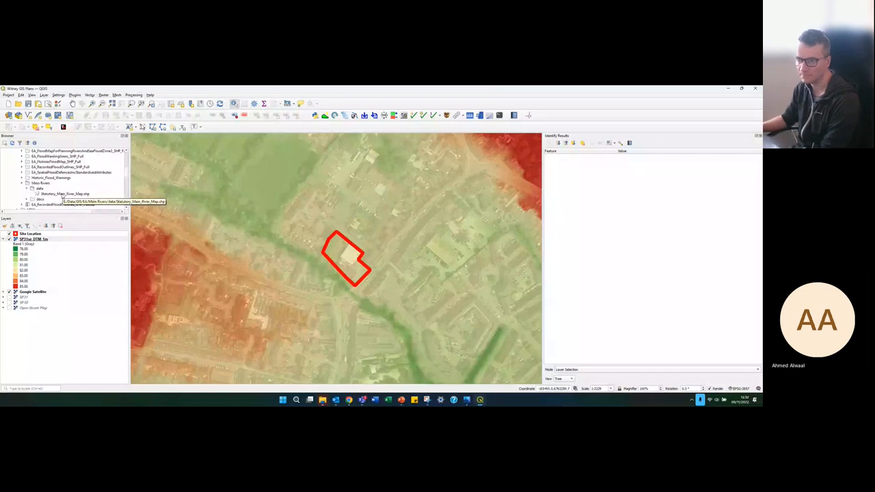
{"action": "left_click", "coordinate": [63, 194]}
{"action": "left_click_drag", "start_coordinate": [63, 194], "coordinate": [290, 208]}
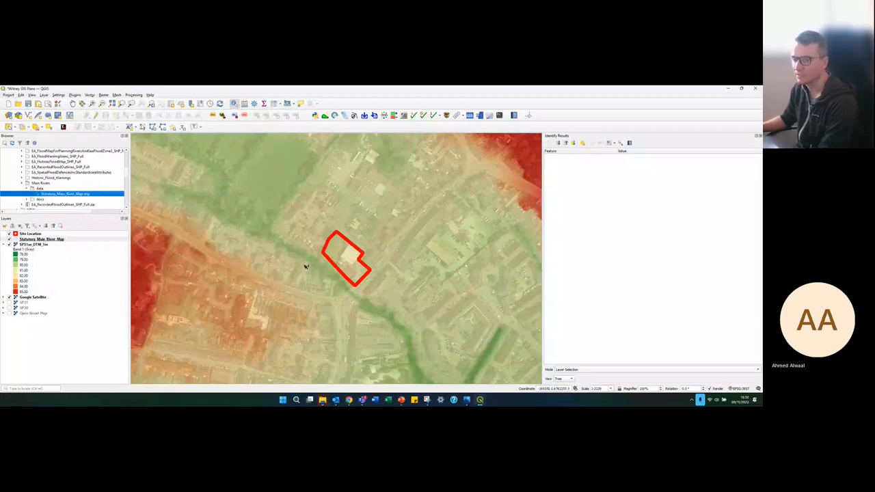
Step: Rename the Statutory_Main_River_Map layer to Main River
{"action": "right_click", "coordinate": [44, 239]}
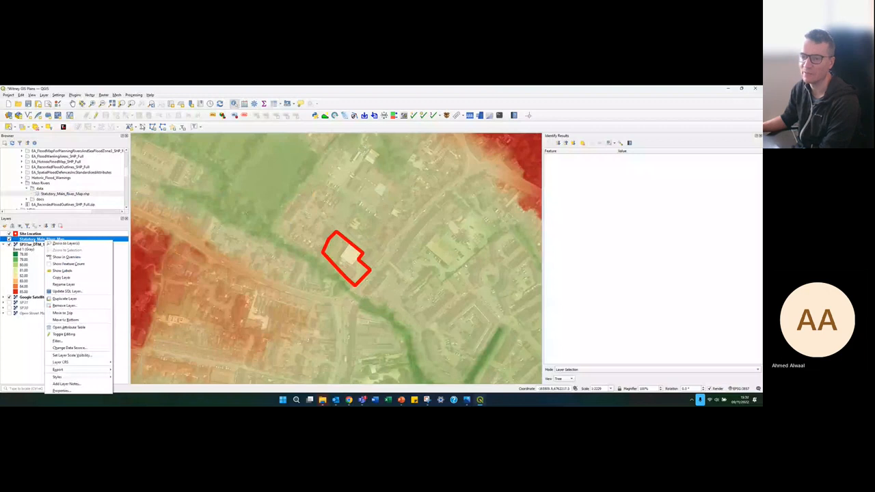
{"action": "left_click", "coordinate": [58, 285]}
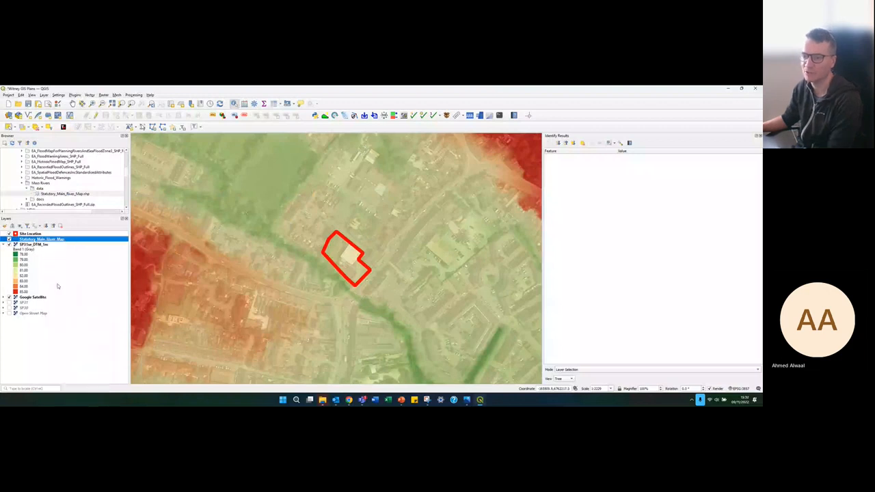
{"action": "type", "text": "Riv"}
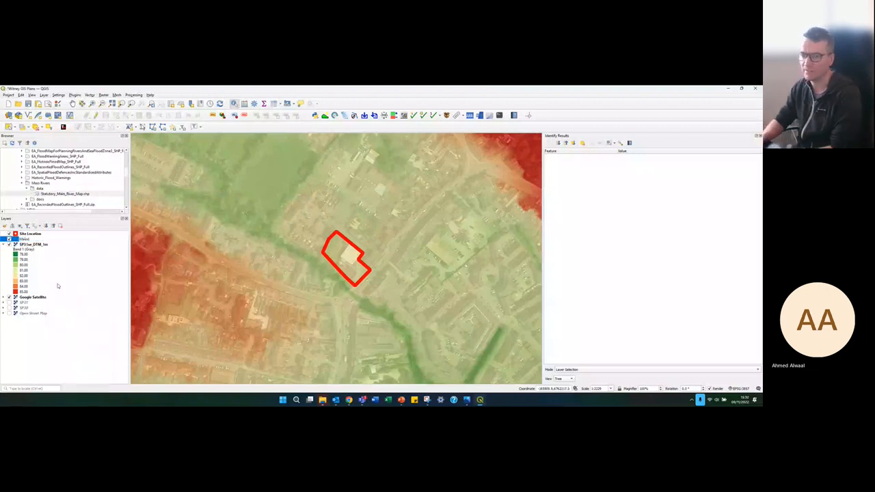
{"action": "type", "text": "n River"}
{"action": "key", "text": "Return"}
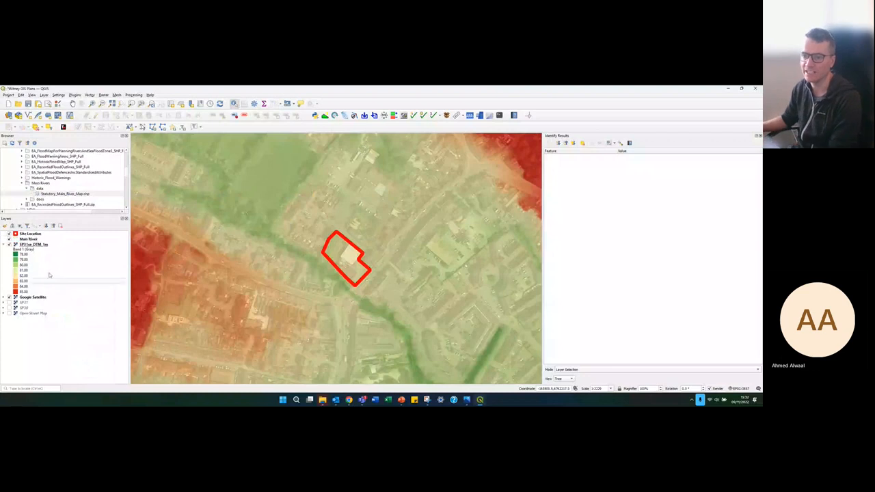
Step: Open the Main River layer's symbology and set its line colour to dark blue
{"action": "left_click", "coordinate": [31, 240]}
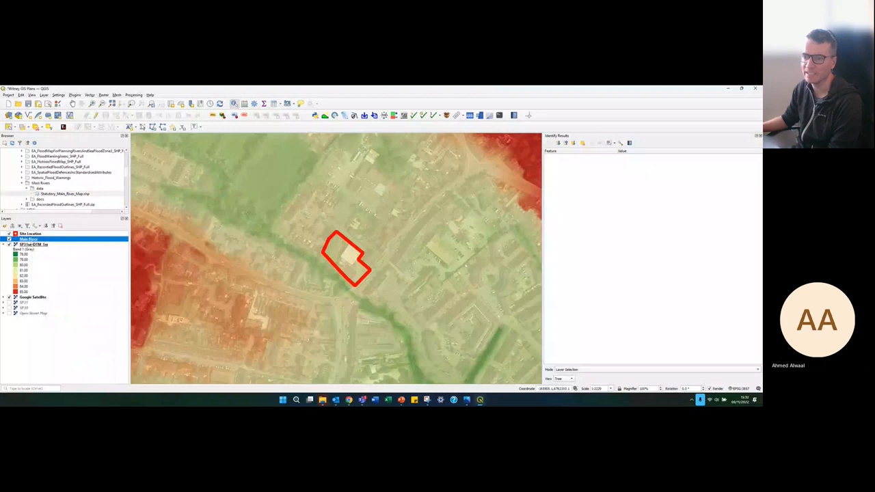
{"action": "double_click", "coordinate": [29, 239]}
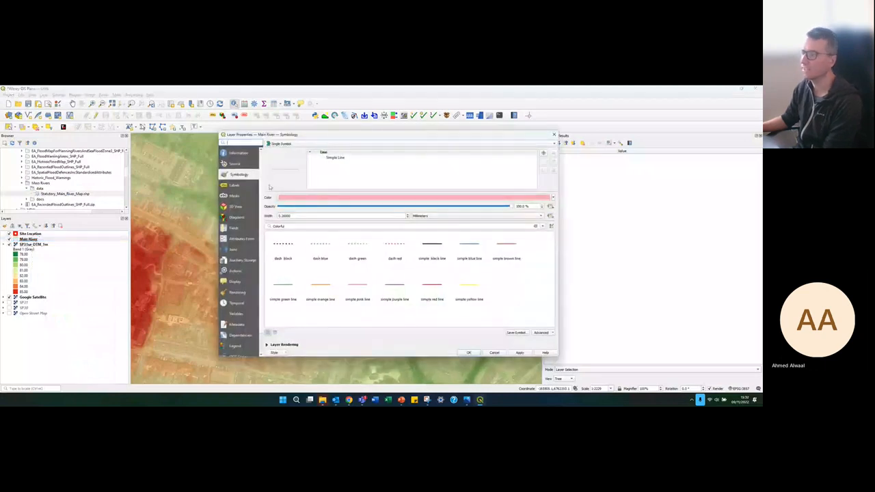
{"action": "left_click", "coordinate": [553, 199]}
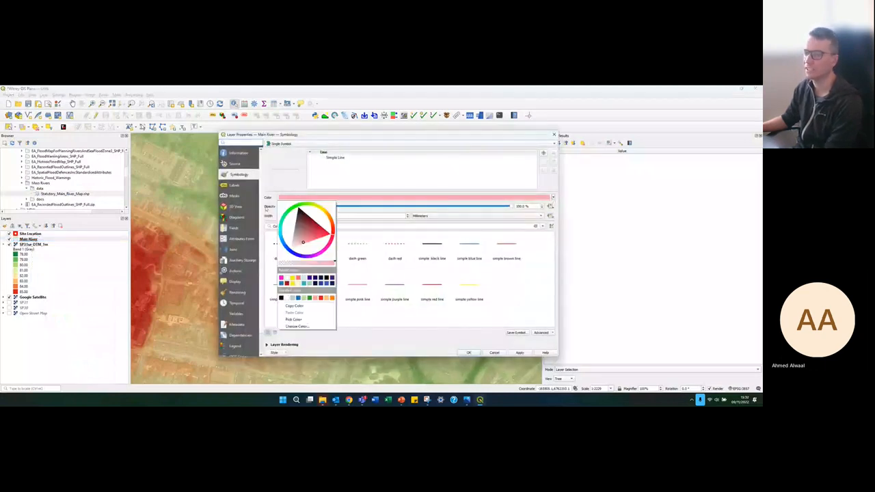
{"action": "left_click_drag", "start_coordinate": [282, 244], "coordinate": [294, 254]}
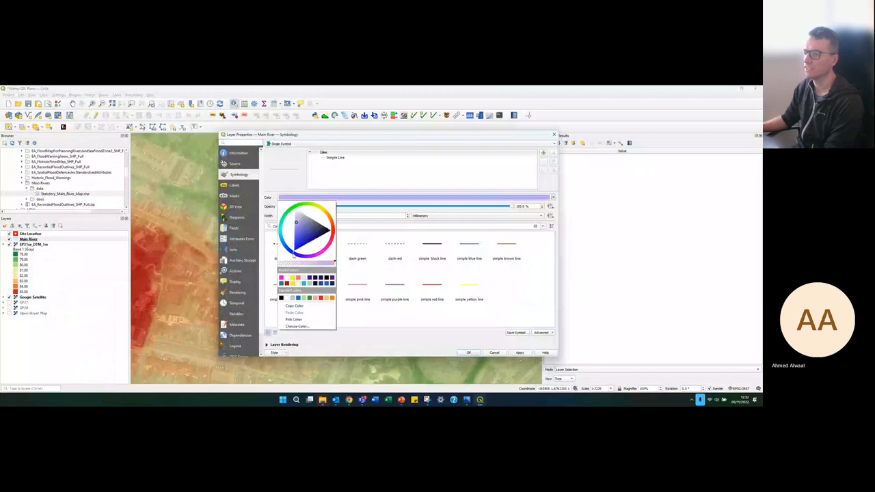
{"action": "left_click_drag", "start_coordinate": [294, 222], "coordinate": [292, 255]}
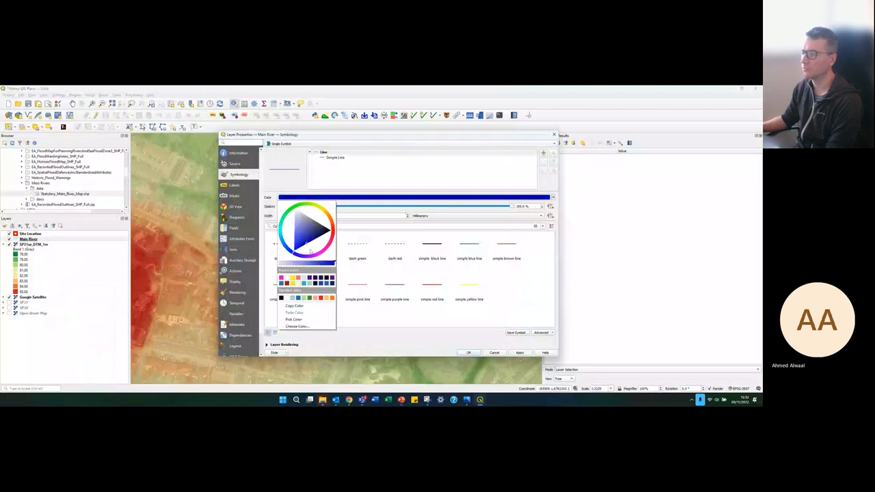
{"action": "left_click", "coordinate": [481, 138]}
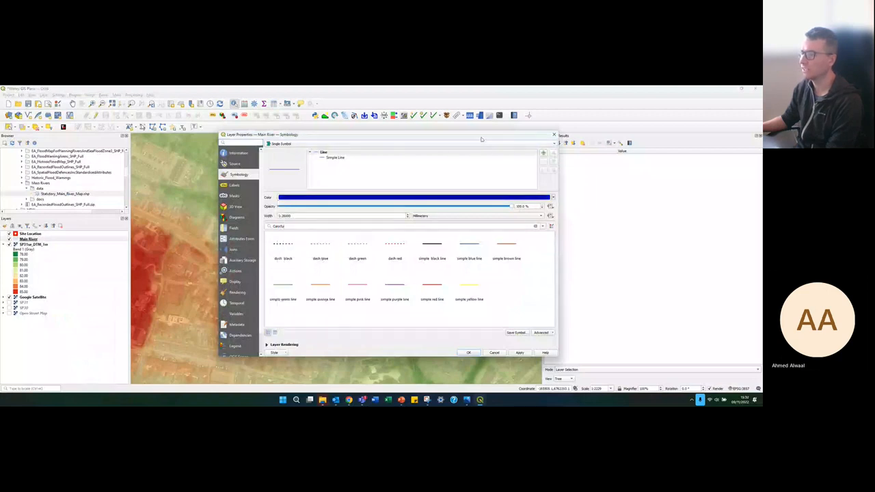
Step: Set the Main River line width to 1.5 millimetres and apply the layer style
{"action": "left_click", "coordinate": [309, 217]}
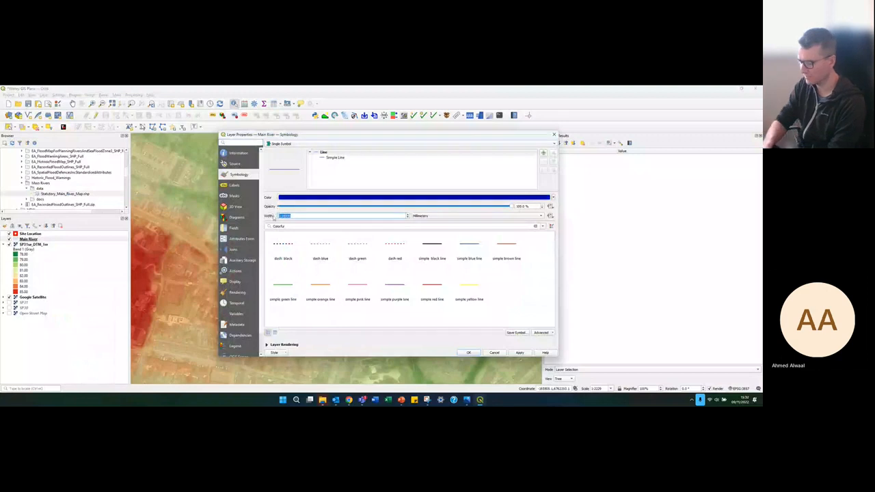
{"action": "type", "text": "1"}
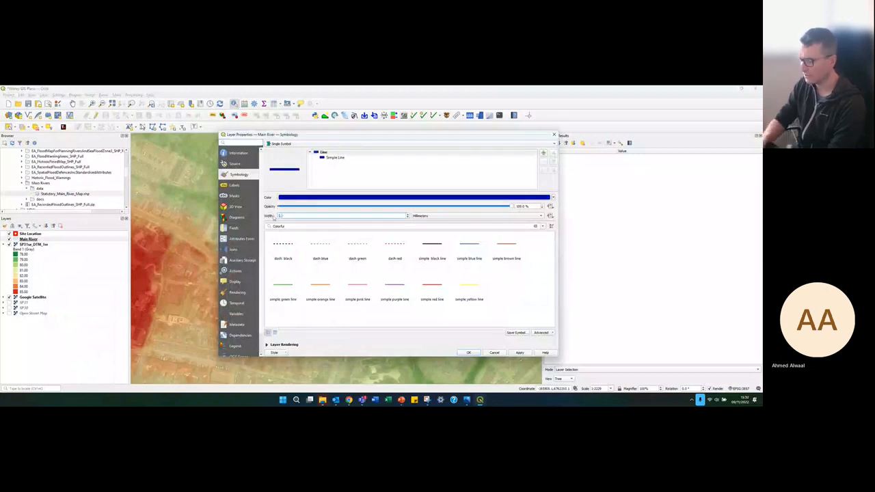
{"action": "type", "text": ".5"}
{"action": "left_click", "coordinate": [521, 354]}
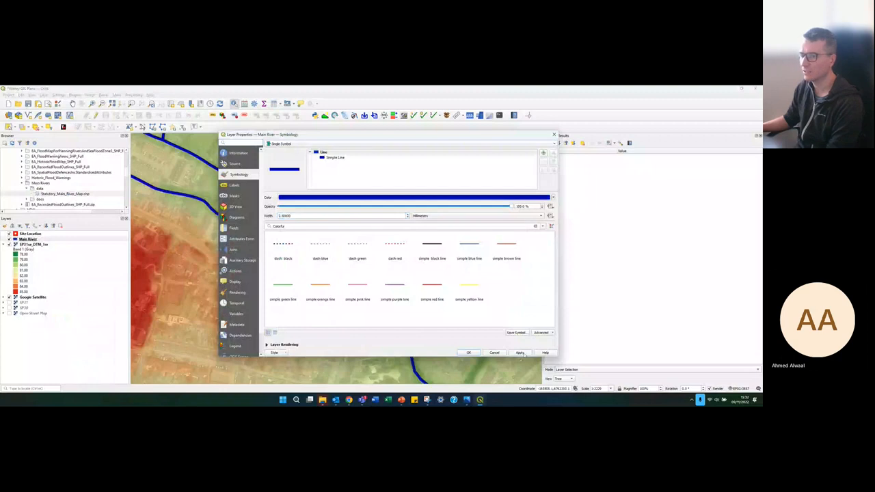
{"action": "left_click", "coordinate": [477, 353]}
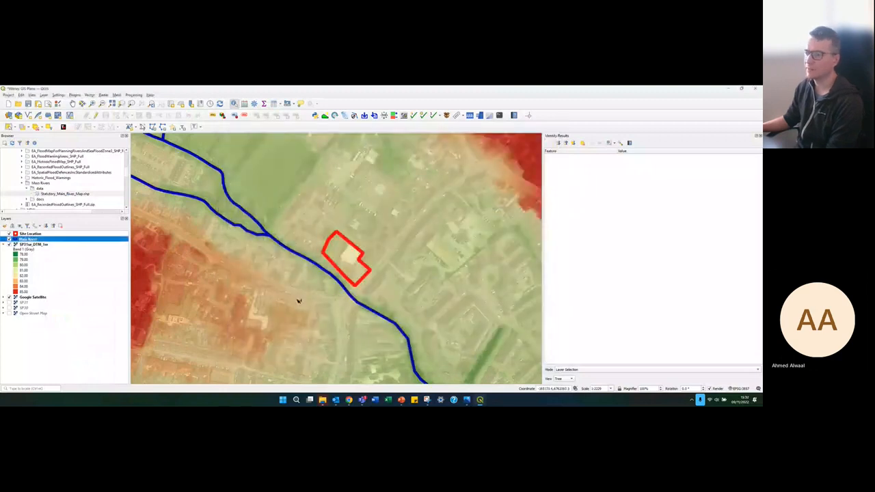
Step: Collapse the Main Rivers folder and expand OS > Rivers down to its data folder to show the river shapefiles
{"action": "scroll", "coordinate": [363, 306], "scroll_direction": "down", "scroll_amount": 1}
{"action": "scroll", "coordinate": [301, 259], "scroll_direction": "up", "scroll_amount": 1}
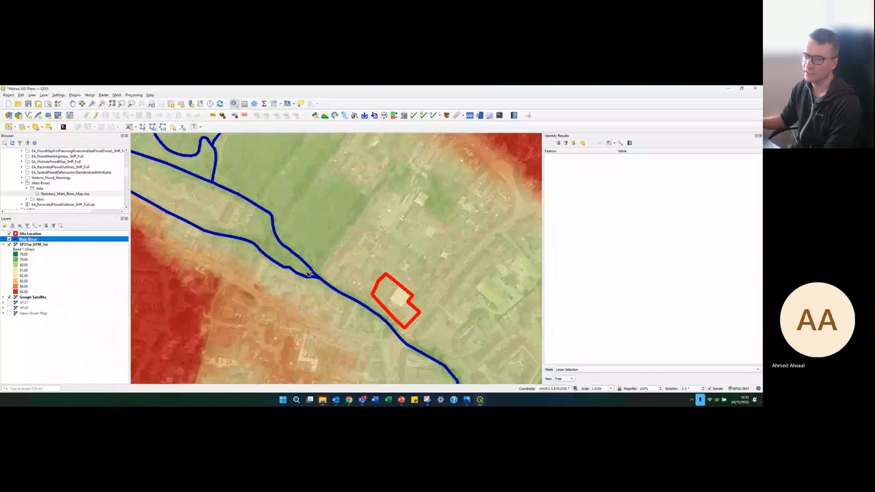
{"action": "left_click", "coordinate": [24, 188]}
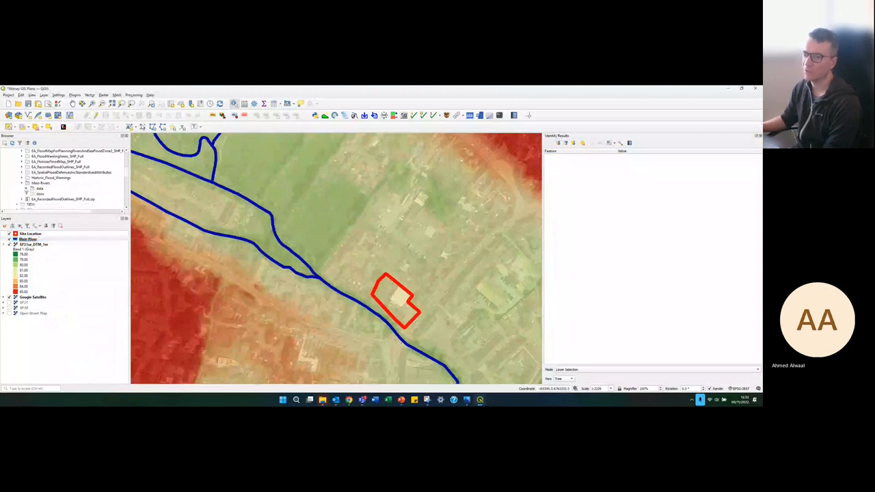
{"action": "left_click", "coordinate": [24, 183]}
{"action": "scroll", "coordinate": [61, 179], "scroll_direction": "down", "scroll_amount": 1}
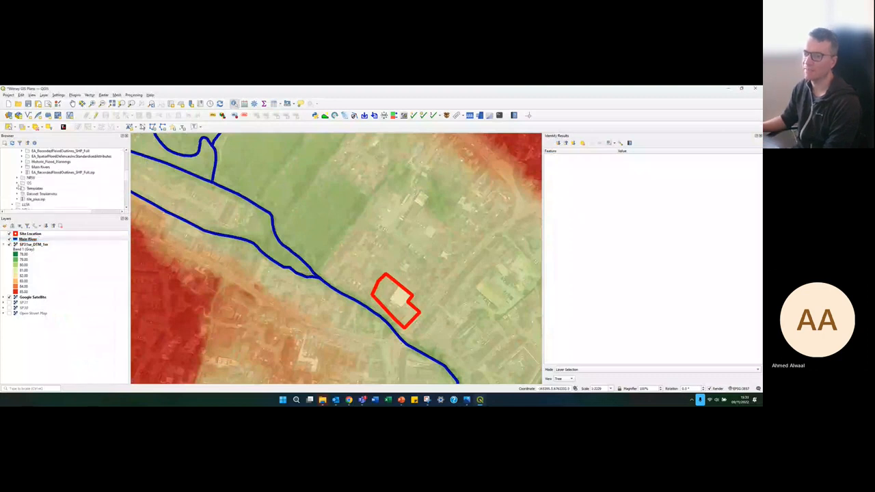
{"action": "left_click", "coordinate": [18, 184]}
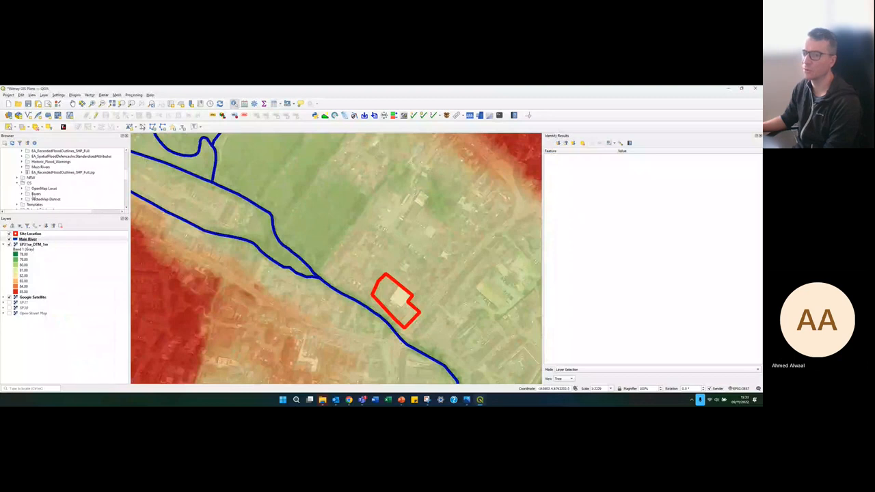
{"action": "left_click", "coordinate": [23, 194]}
{"action": "left_click", "coordinate": [28, 199]}
{"action": "scroll", "coordinate": [31, 200], "scroll_direction": "down", "scroll_amount": 1}
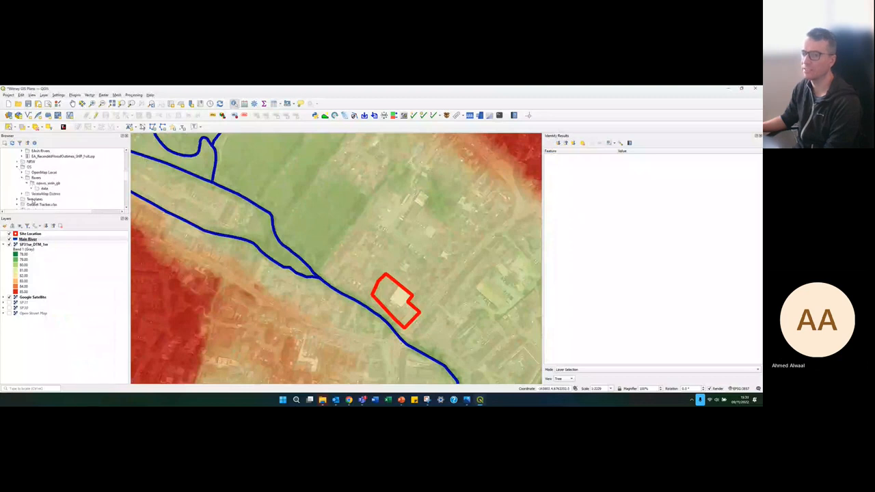
{"action": "left_click", "coordinate": [33, 188]}
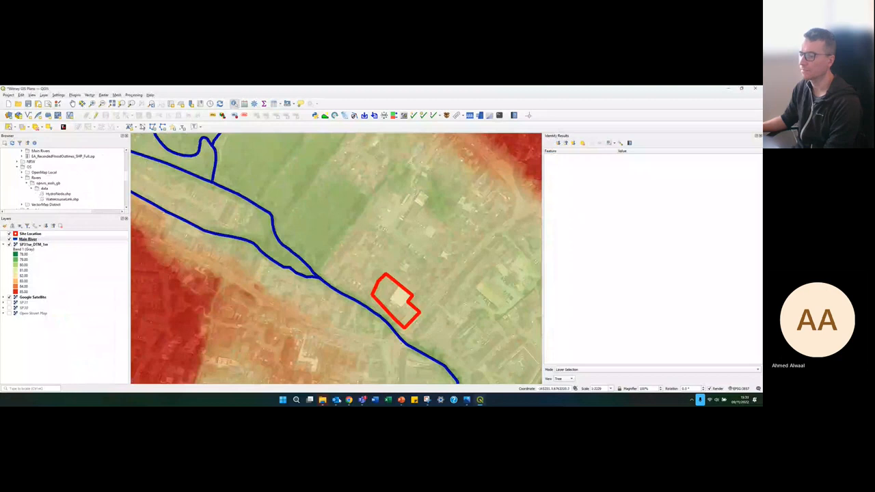
Step: Switch to Chrome, look up "ordnance survey" in the Defra Survey Data Download tab, and open the suggested Ordnance Survey products page
{"action": "mouse_move", "coordinate": [349, 399]}
{"action": "left_click", "coordinate": [363, 380]}
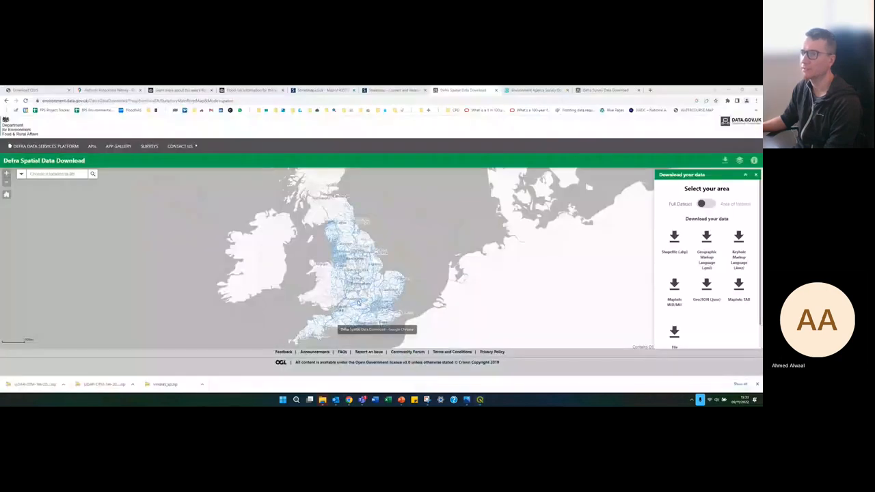
{"action": "left_click", "coordinate": [626, 91]}
{"action": "left_click", "coordinate": [597, 101]}
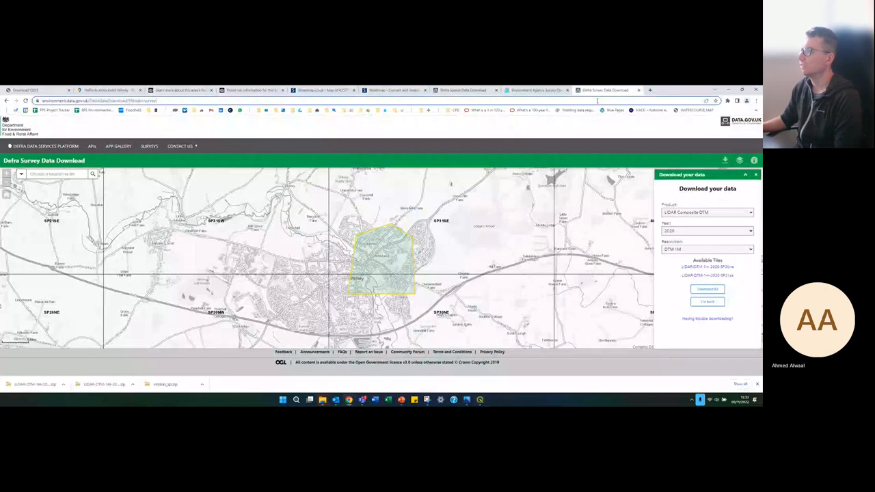
{"action": "type", "text": "ordnance survey"}
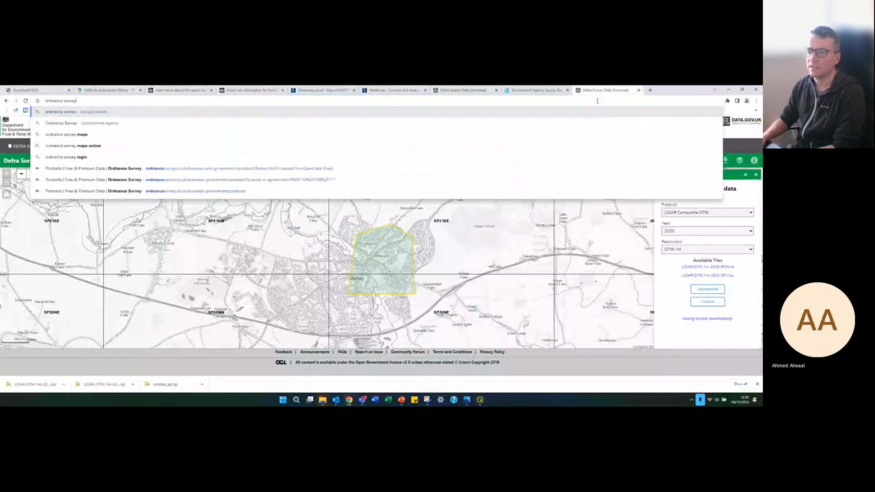
{"action": "key", "text": "Down"}
{"action": "key", "text": "Down"}
{"action": "key", "text": "Down"}
{"action": "key", "text": "Down"}
{"action": "key", "text": "Down"}
{"action": "key", "text": "Down"}
{"action": "key", "text": "Down"}
{"action": "key", "text": "Return"}
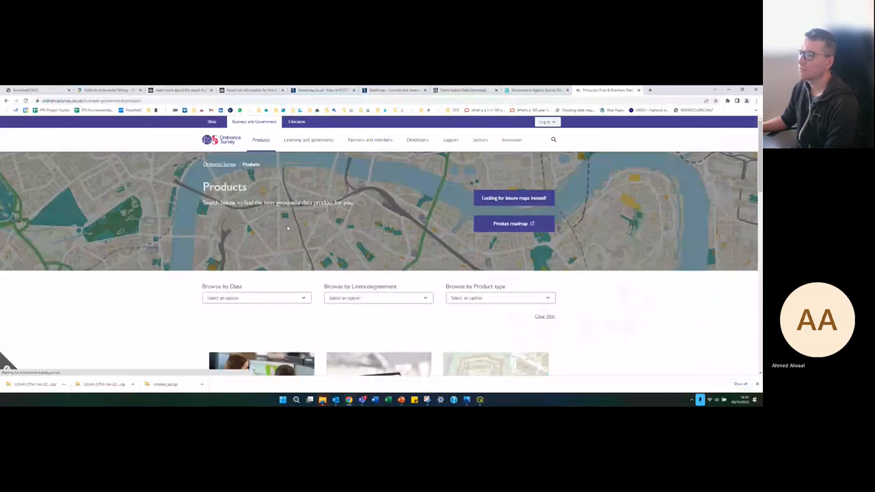
Step: Filter the products by the OS OpenData (free) licence and locate OS Open Rivers in the list
{"action": "left_click", "coordinate": [374, 300]}
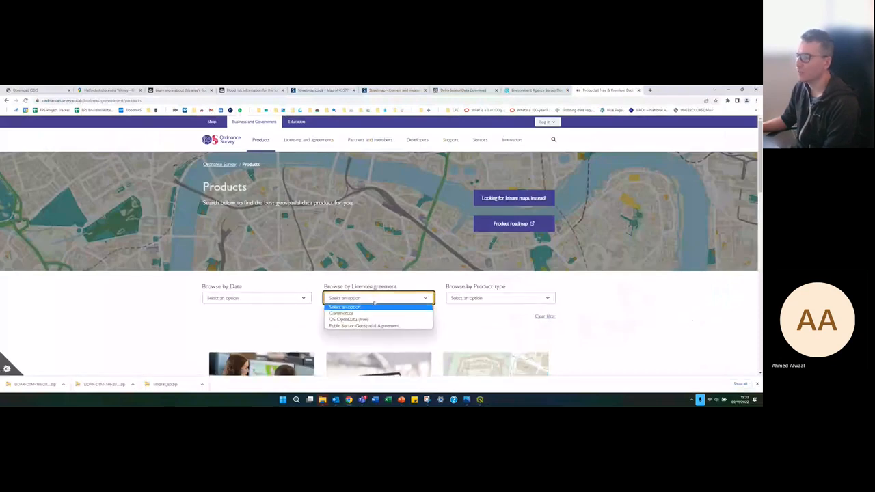
{"action": "left_click", "coordinate": [376, 319]}
{"action": "scroll", "coordinate": [377, 319], "scroll_direction": "down", "scroll_amount": 2}
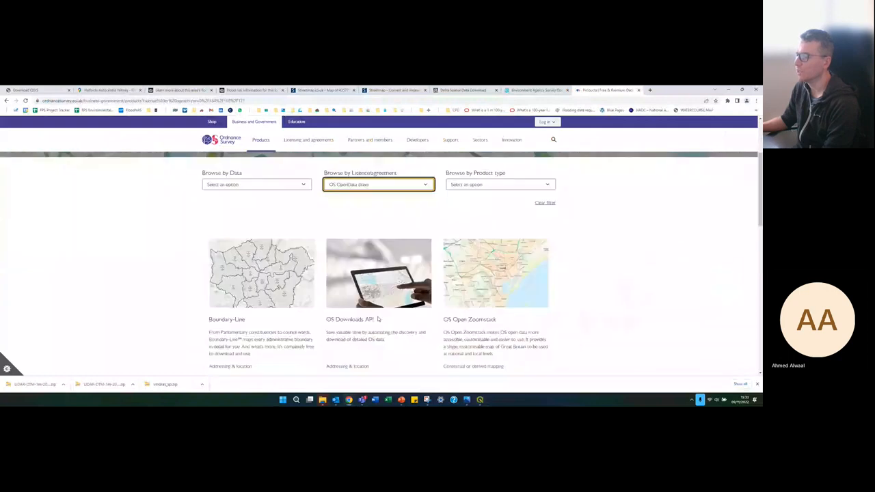
{"action": "scroll", "coordinate": [378, 318], "scroll_direction": "down", "scroll_amount": 5}
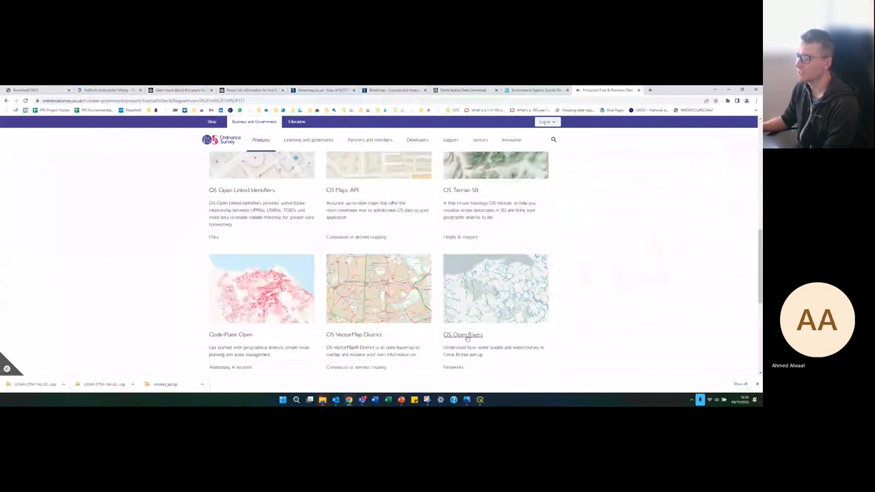
Step: Open the OS Open Rivers product, decline the feedback request, go to its free download page and choose ESRI Shapefile as the data format
{"action": "left_click", "coordinate": [468, 338]}
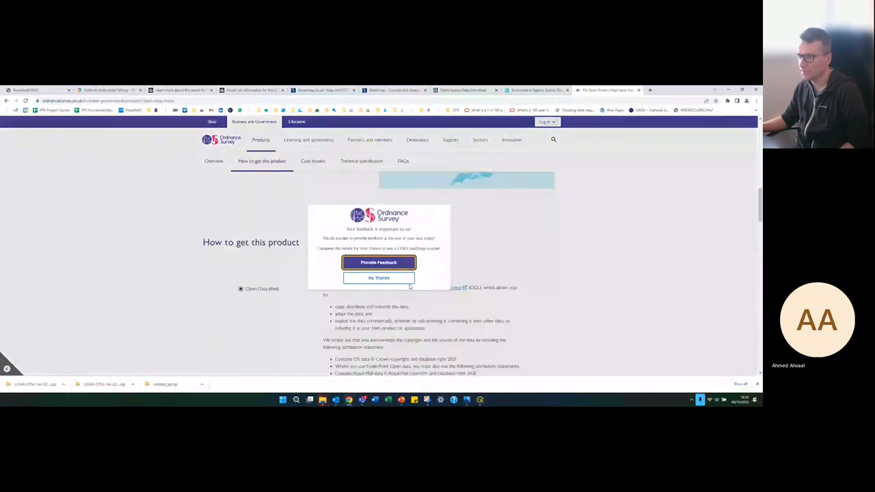
{"action": "left_click", "coordinate": [400, 278]}
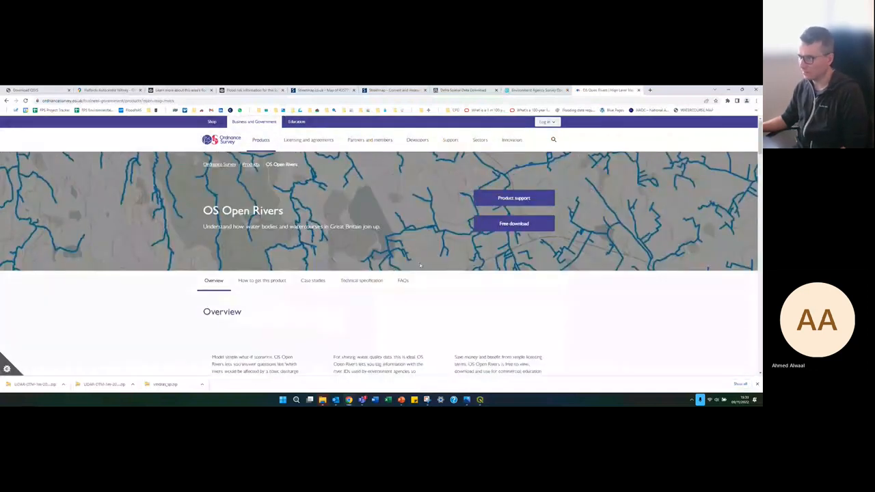
{"action": "left_click", "coordinate": [501, 227]}
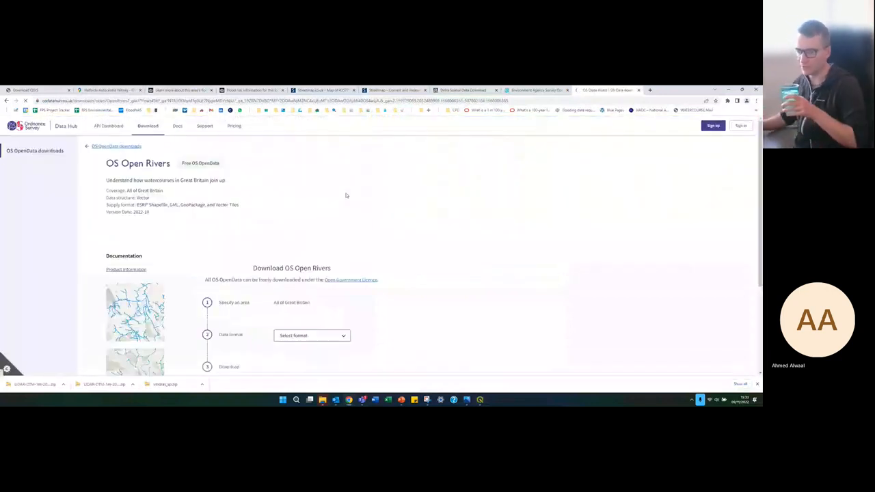
{"action": "scroll", "coordinate": [327, 273], "scroll_direction": "down", "scroll_amount": 1}
{"action": "left_click", "coordinate": [317, 307]}
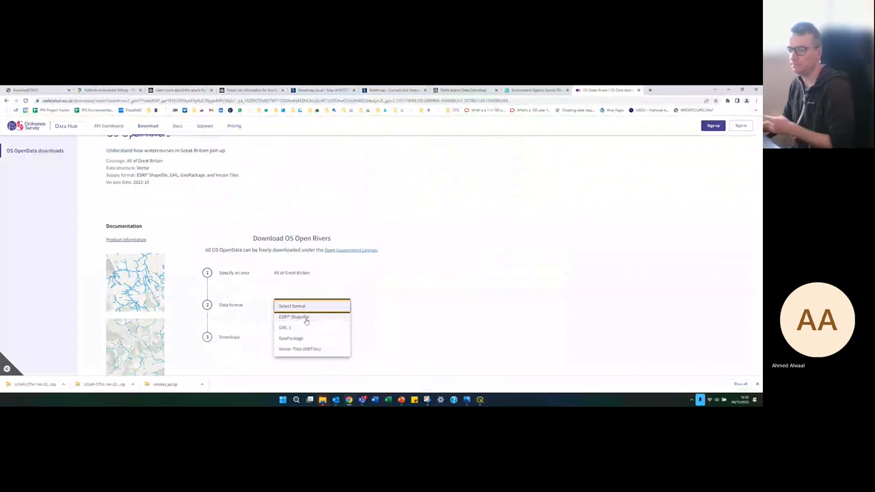
{"action": "left_click", "coordinate": [307, 318]}
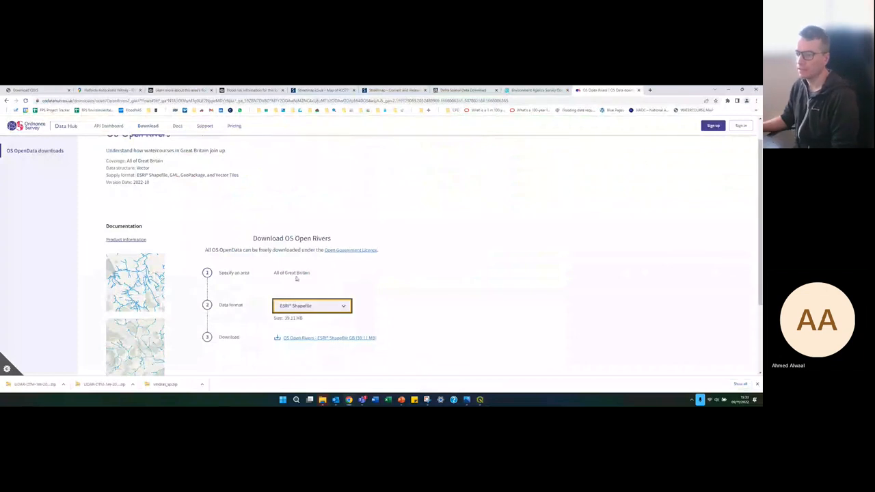
Step: Switch to QGIS and add WatercourseLink.shp from the OS > Rivers data folder to the map
{"action": "mouse_move", "coordinate": [322, 400]}
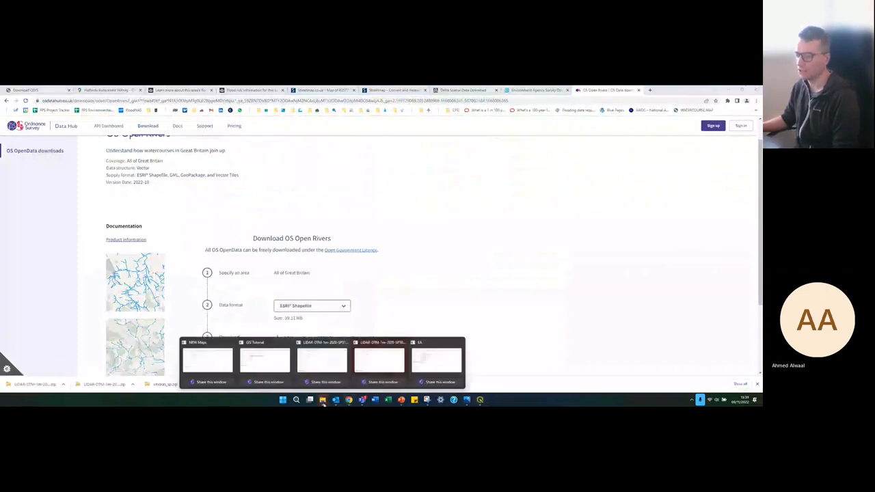
{"action": "left_click", "coordinate": [480, 399]}
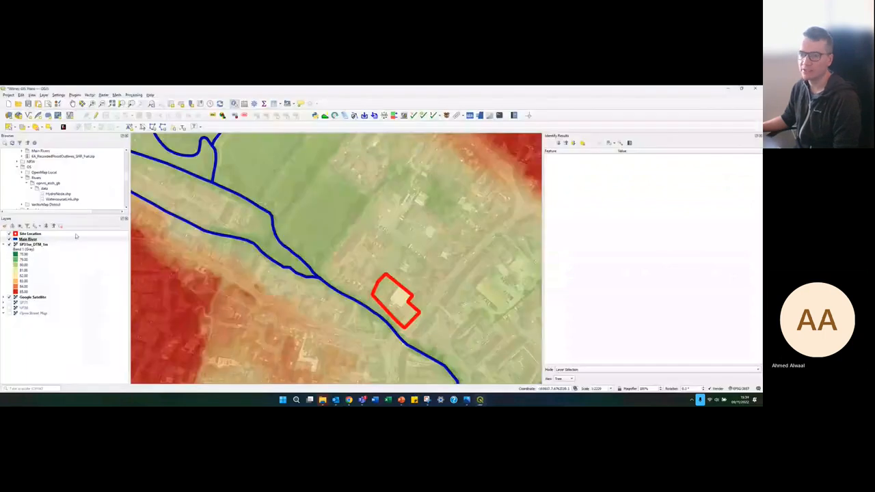
{"action": "scroll", "coordinate": [44, 195], "scroll_direction": "up", "scroll_amount": 1}
{"action": "left_click", "coordinate": [26, 198]}
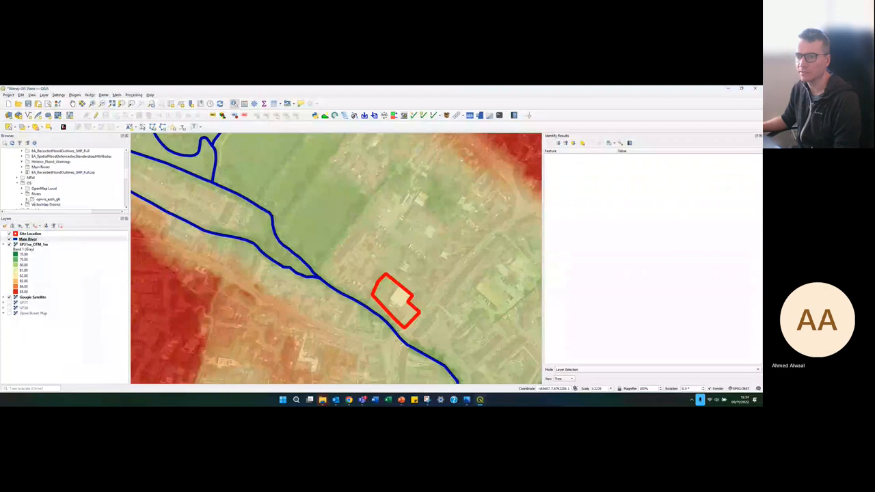
{"action": "left_click", "coordinate": [27, 199]}
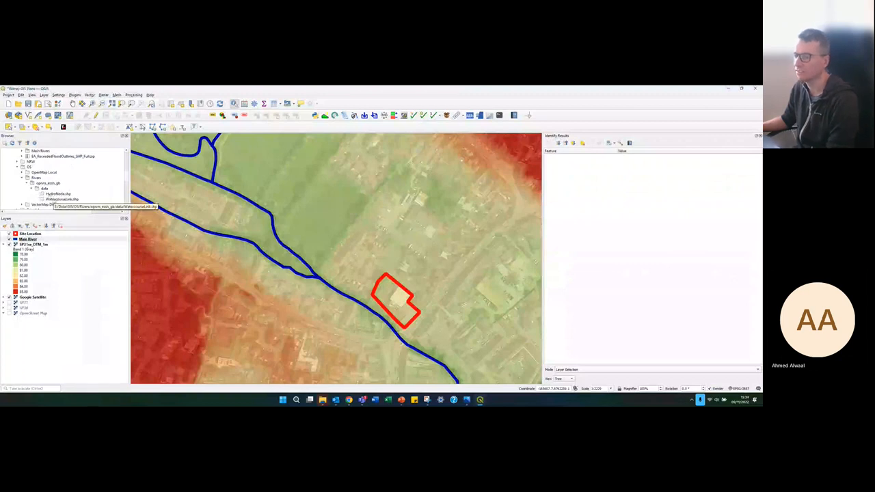
{"action": "left_click_drag", "start_coordinate": [54, 200], "coordinate": [345, 257]}
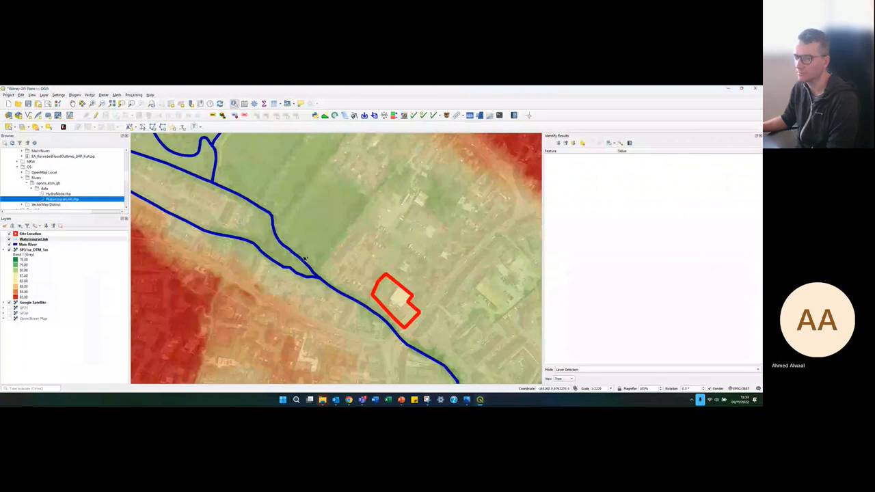
Step: Examine the river lines around the site and upstream to compare the WatercourseLink layer with Main River
{"action": "scroll", "coordinate": [306, 259], "scroll_direction": "down", "scroll_amount": 1}
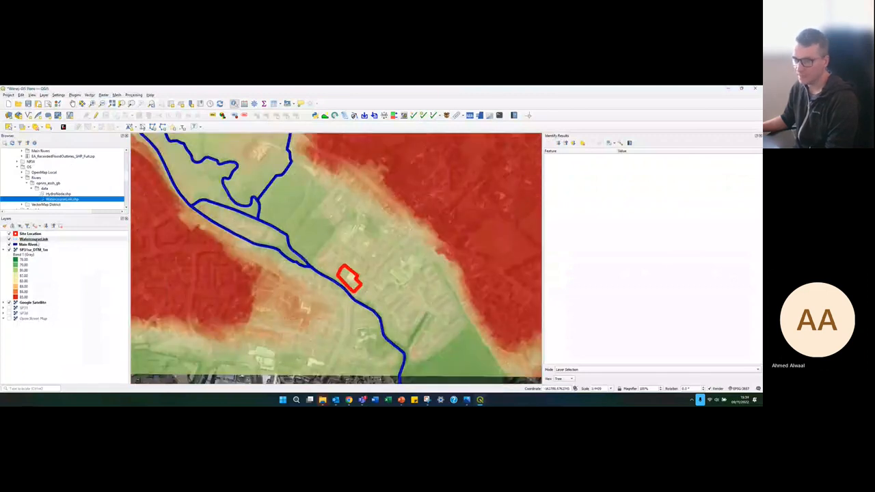
{"action": "scroll", "coordinate": [264, 209], "scroll_direction": "up", "scroll_amount": 1}
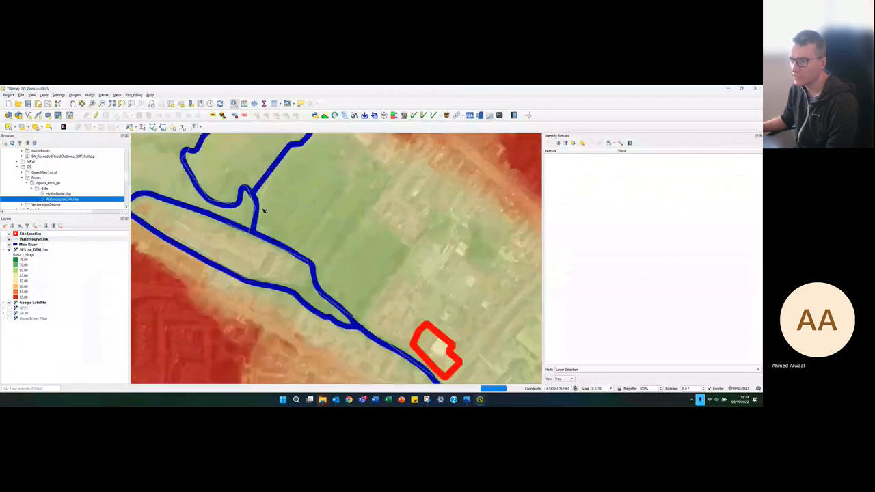
{"action": "scroll", "coordinate": [251, 239], "scroll_direction": "up", "scroll_amount": 1}
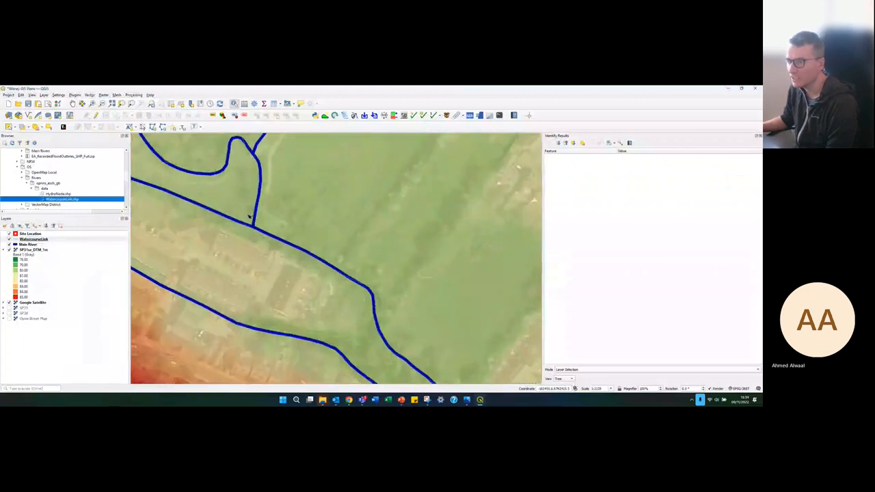
{"action": "scroll", "coordinate": [386, 343], "scroll_direction": "down", "scroll_amount": 1}
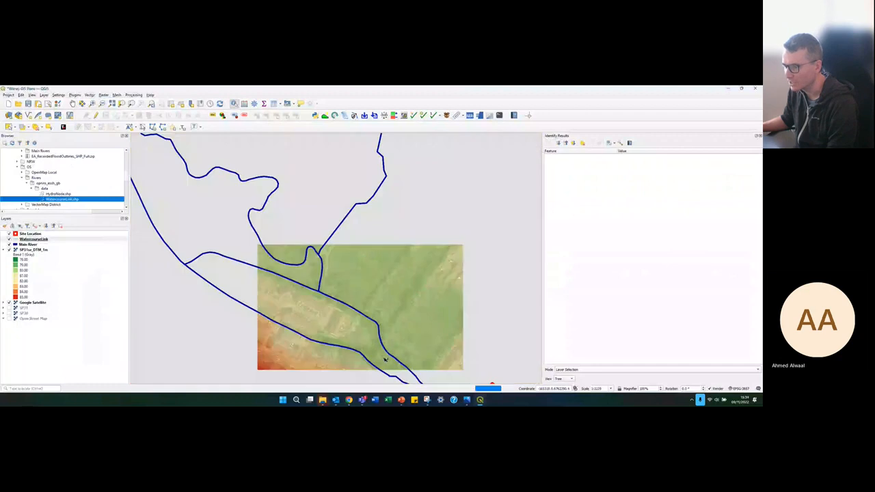
{"action": "scroll", "coordinate": [387, 343], "scroll_direction": "up", "scroll_amount": 1}
{"action": "scroll", "coordinate": [384, 335], "scroll_direction": "down", "scroll_amount": 1}
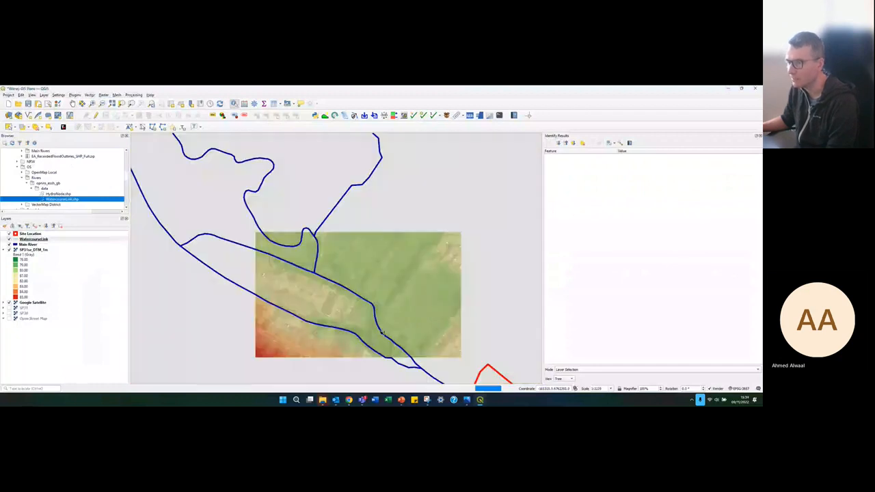
{"action": "scroll", "coordinate": [380, 312], "scroll_direction": "down", "scroll_amount": 1}
{"action": "scroll", "coordinate": [380, 312], "scroll_direction": "up", "scroll_amount": 2}
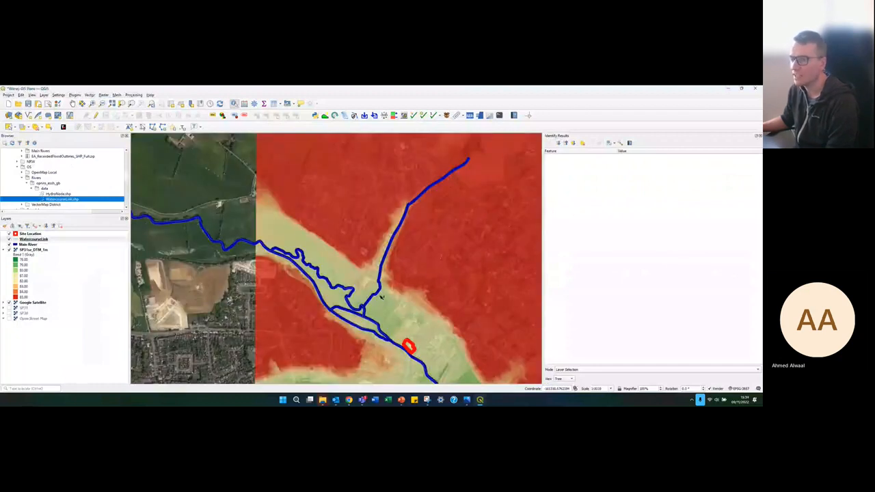
{"action": "scroll", "coordinate": [382, 296], "scroll_direction": "down", "scroll_amount": 1}
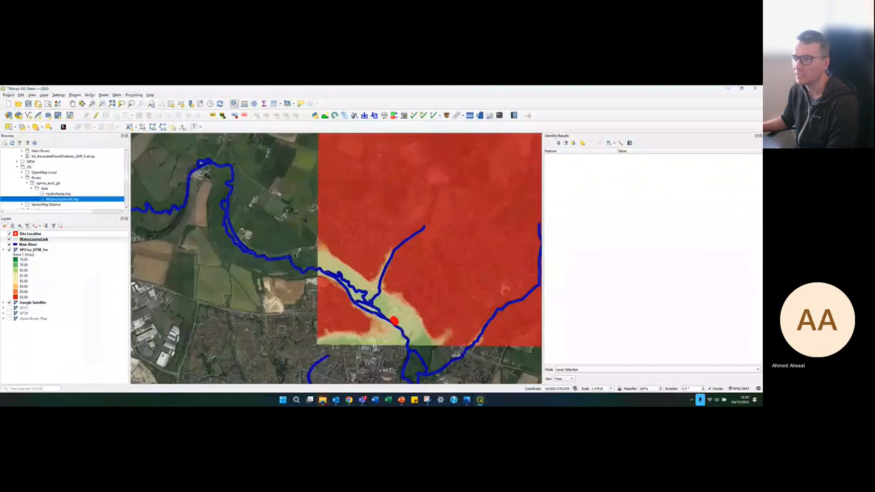
{"action": "scroll", "coordinate": [296, 255], "scroll_direction": "up", "scroll_amount": 3}
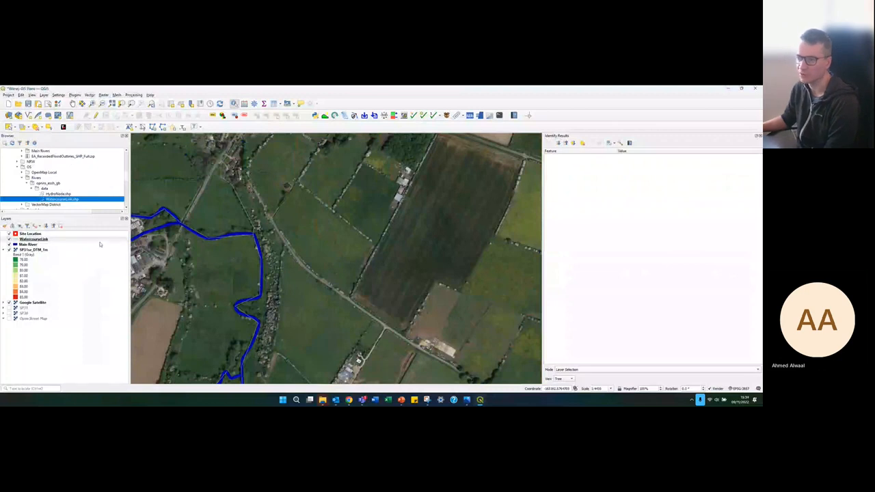
{"action": "scroll", "coordinate": [209, 225], "scroll_direction": "down", "scroll_amount": 1}
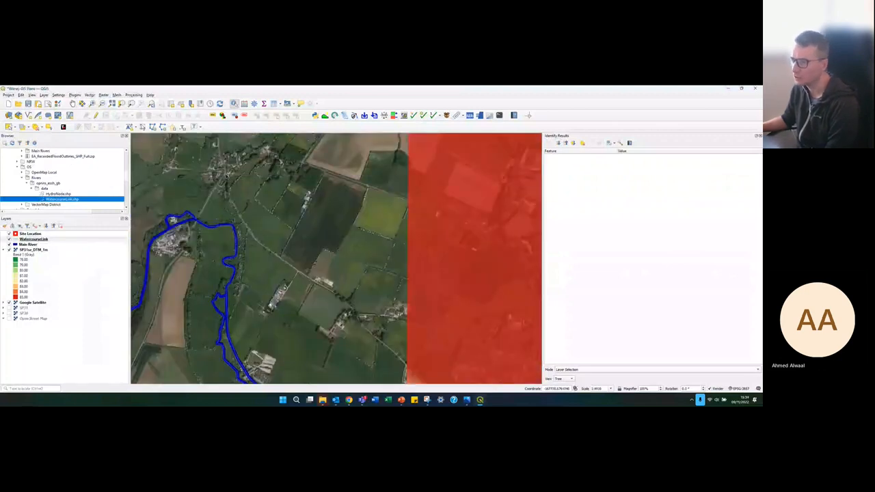
{"action": "scroll", "coordinate": [231, 168], "scroll_direction": "up", "scroll_amount": 1}
Step: Change the WatercourseLink layer's line colour to light cyan in its symbology
{"action": "left_click", "coordinate": [33, 240]}
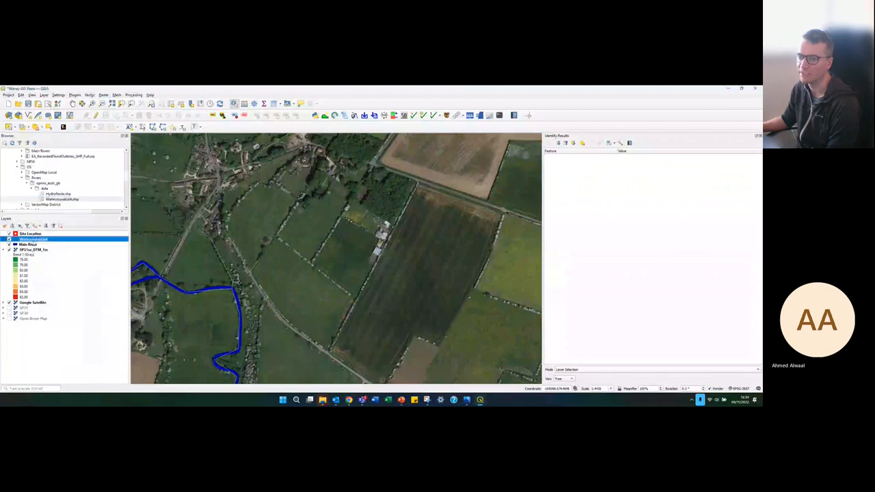
{"action": "double_click", "coordinate": [33, 240]}
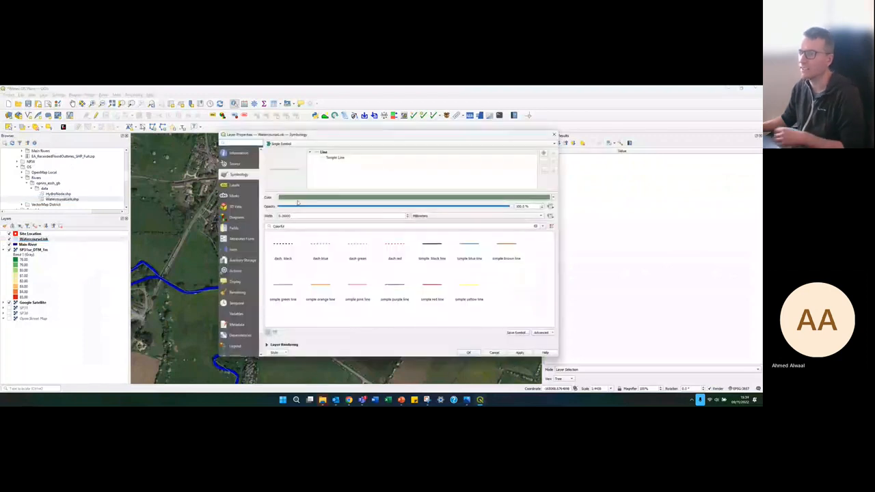
{"action": "left_click", "coordinate": [347, 198]}
{"action": "left_click", "coordinate": [435, 260]}
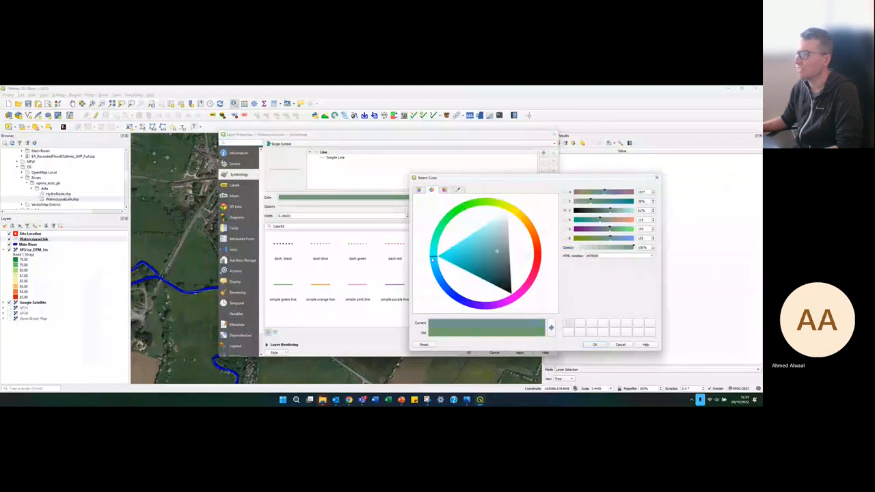
{"action": "left_click", "coordinate": [461, 246]}
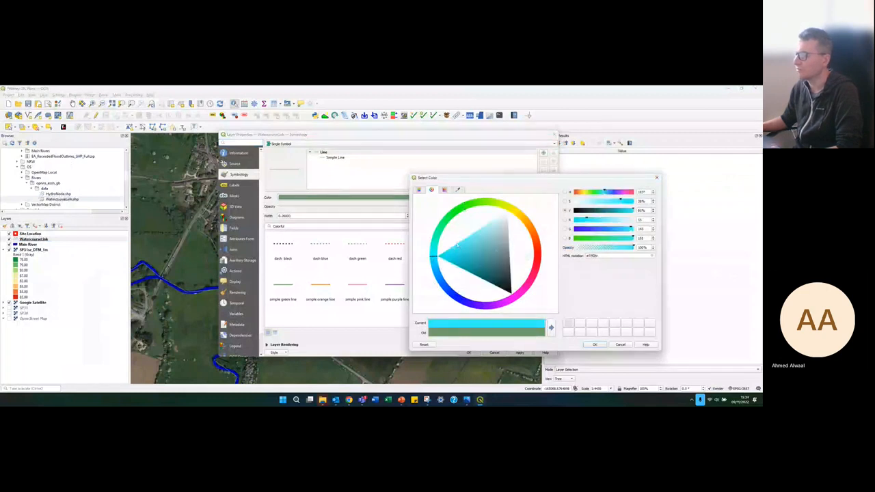
{"action": "left_click_drag", "start_coordinate": [465, 242], "coordinate": [479, 228]}
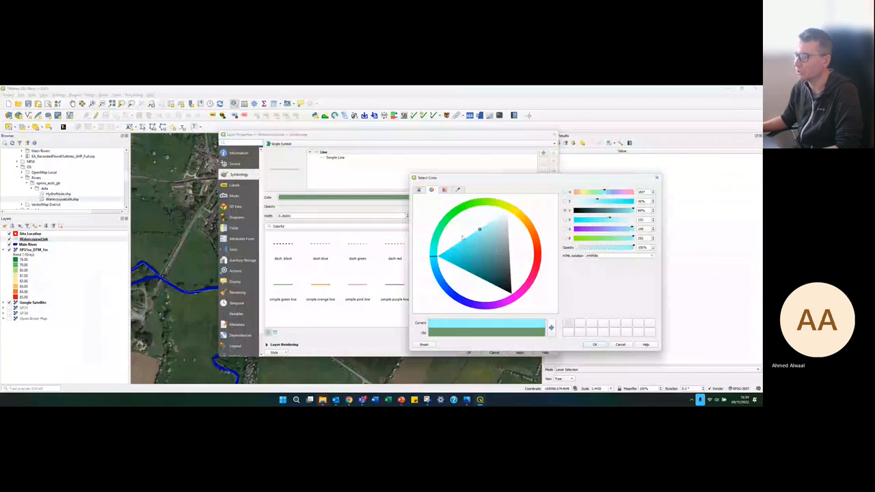
{"action": "left_click", "coordinate": [595, 345]}
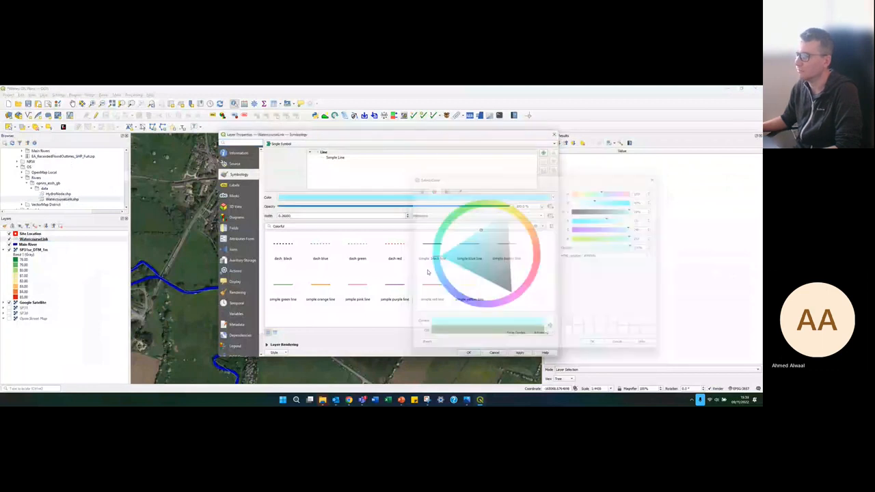
Step: Set the WatercourseLink line width to 2 millimetres and apply the layer style
{"action": "double_click", "coordinate": [391, 216]}
{"action": "type", "text": "2"}
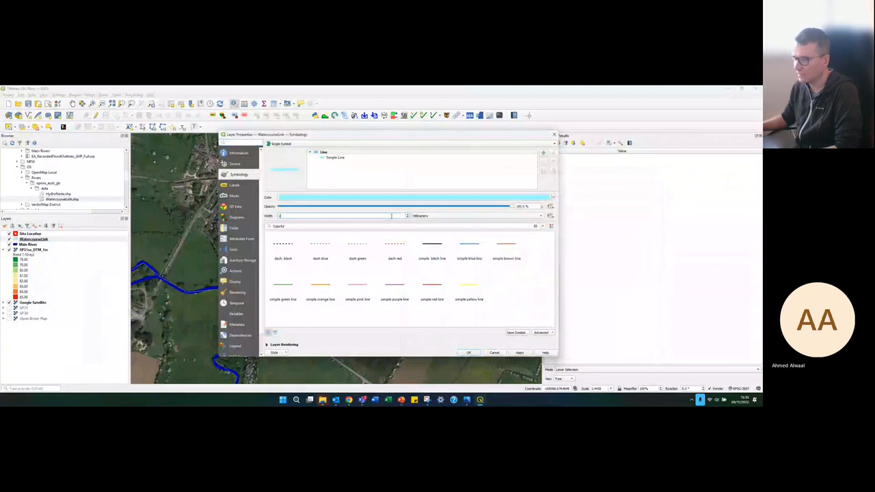
{"action": "left_click", "coordinate": [517, 352]}
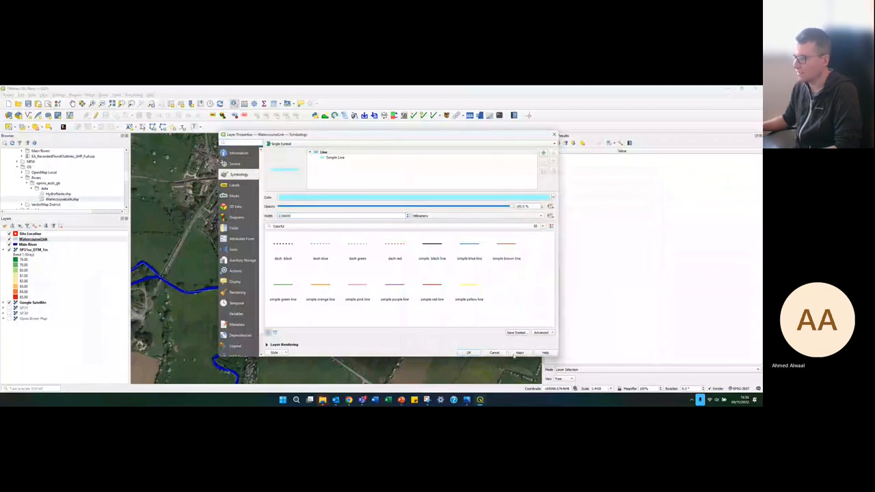
{"action": "left_click", "coordinate": [468, 353]}
Step: Examine where the light cyan WatercourseLink lines follow or extend beyond the dark blue Main River lines northwest of the site
{"action": "scroll", "coordinate": [286, 304], "scroll_direction": "down", "scroll_amount": 2}
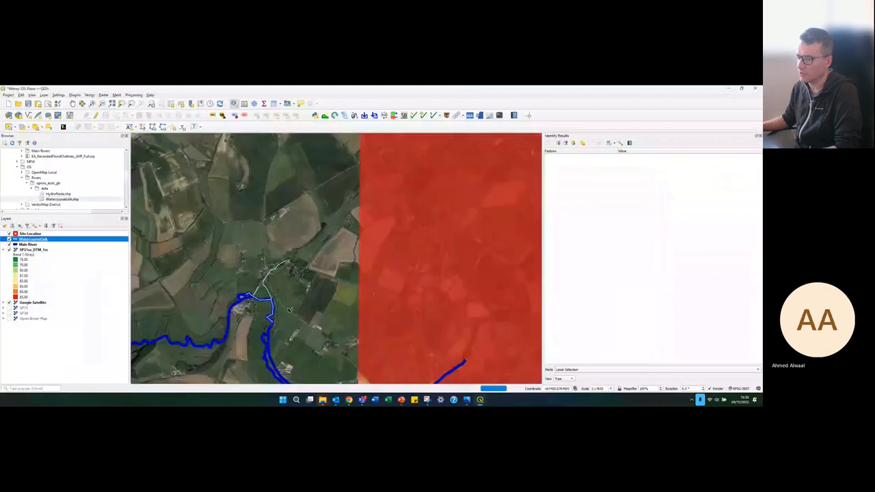
{"action": "scroll", "coordinate": [304, 336], "scroll_direction": "down", "scroll_amount": 1}
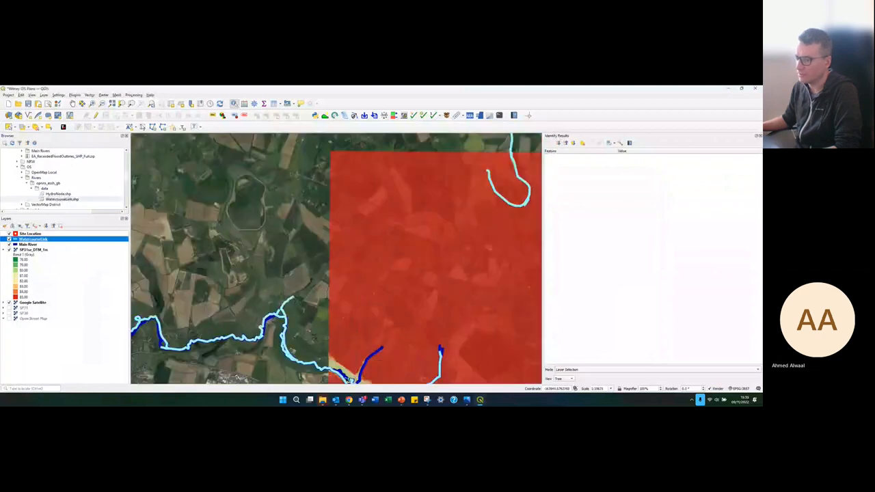
{"action": "scroll", "coordinate": [360, 380], "scroll_direction": "up", "scroll_amount": 1}
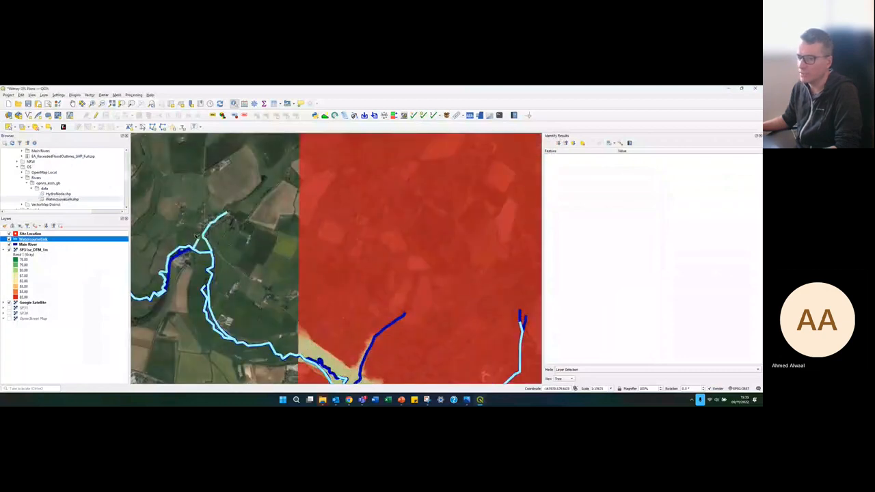
{"action": "scroll", "coordinate": [202, 234], "scroll_direction": "up", "scroll_amount": 1}
{"action": "scroll", "coordinate": [202, 234], "scroll_direction": "up", "scroll_amount": 1}
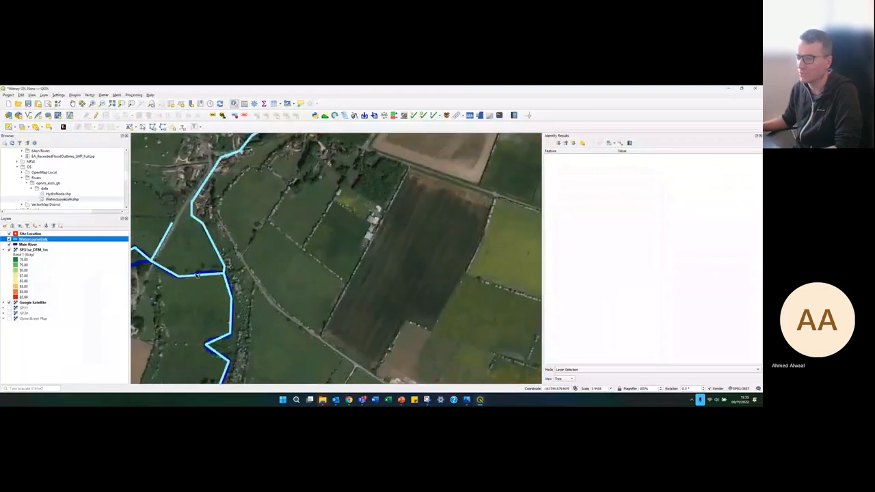
{"action": "scroll", "coordinate": [203, 206], "scroll_direction": "down", "scroll_amount": 1}
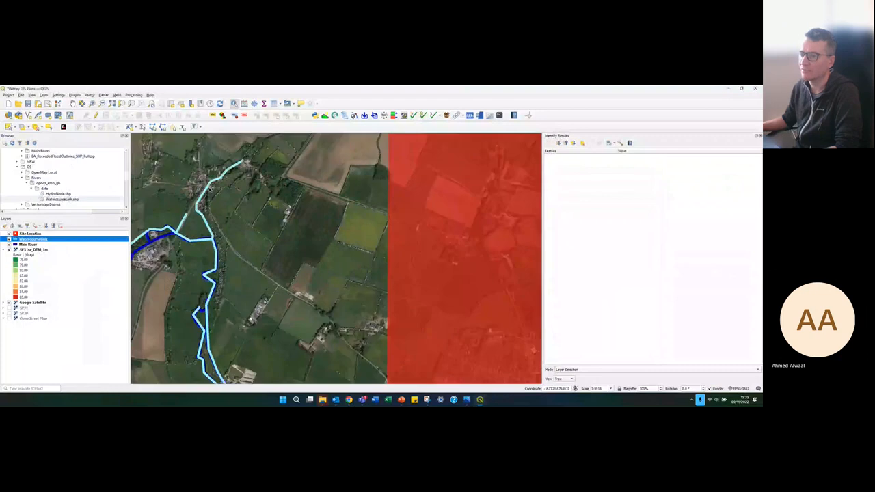
{"action": "scroll", "coordinate": [215, 175], "scroll_direction": "up", "scroll_amount": 2}
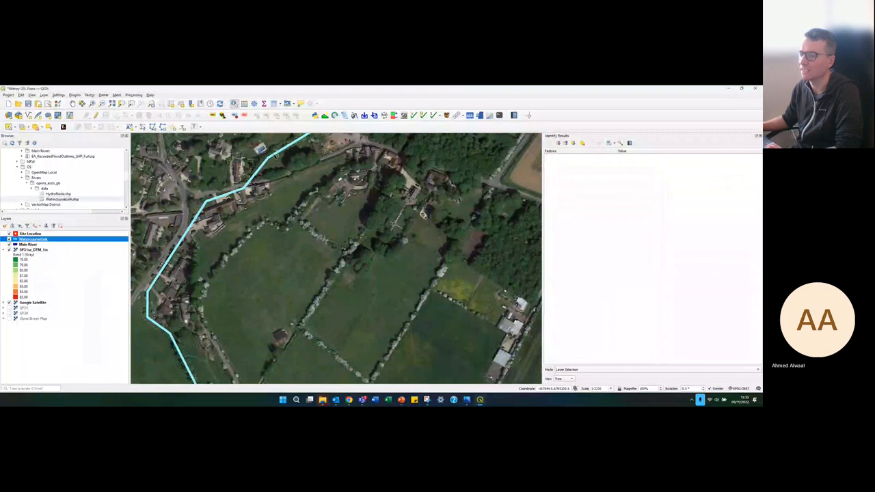
{"action": "scroll", "coordinate": [231, 196], "scroll_direction": "down", "scroll_amount": 1}
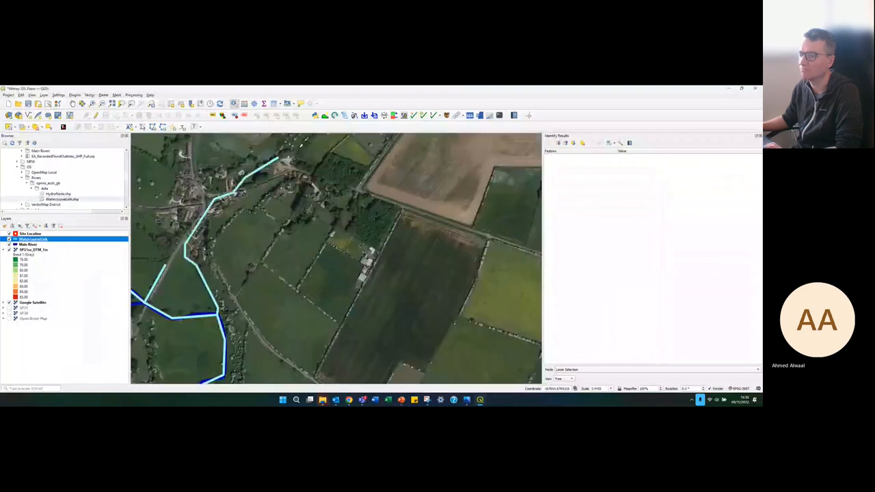
{"action": "scroll", "coordinate": [295, 290], "scroll_direction": "down", "scroll_amount": 1}
{"action": "scroll", "coordinate": [301, 291], "scroll_direction": "down", "scroll_amount": 1}
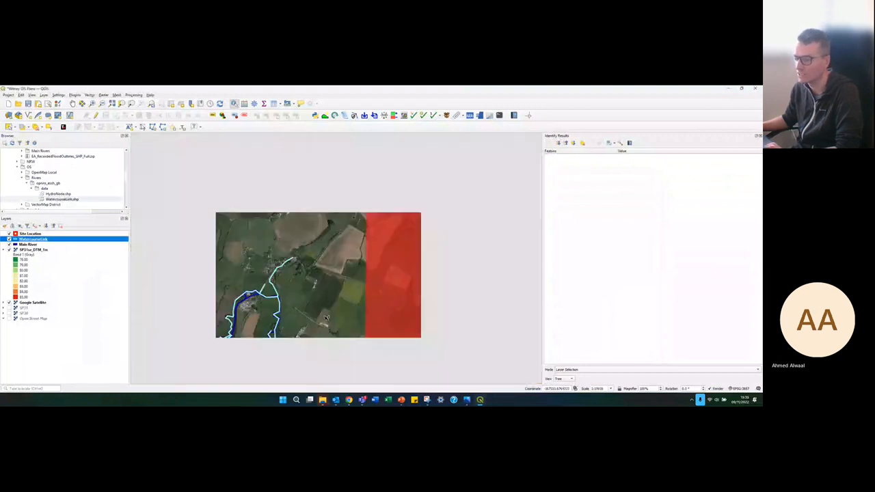
Step: Remove the WatercourseLink layer from the project after returning the view to the site boundary
{"action": "scroll", "coordinate": [338, 355], "scroll_direction": "down", "scroll_amount": 1}
{"action": "scroll", "coordinate": [403, 383], "scroll_direction": "down", "scroll_amount": 2}
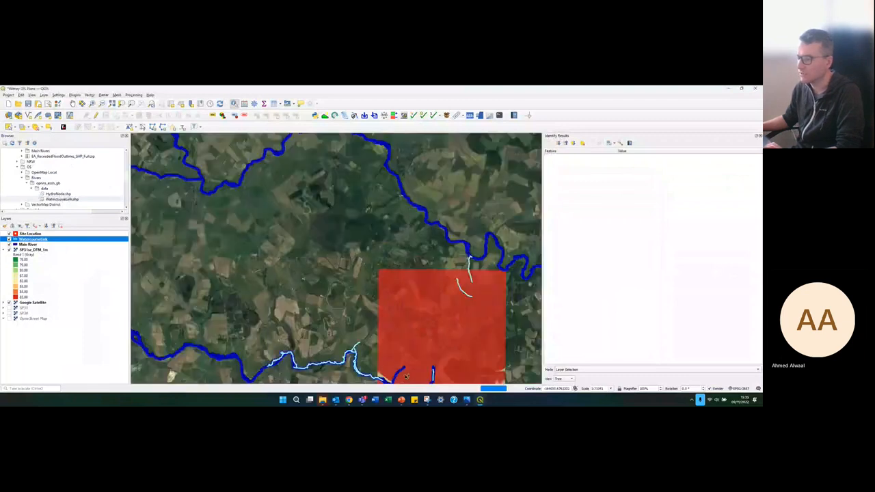
{"action": "scroll", "coordinate": [403, 359], "scroll_direction": "up", "scroll_amount": 2}
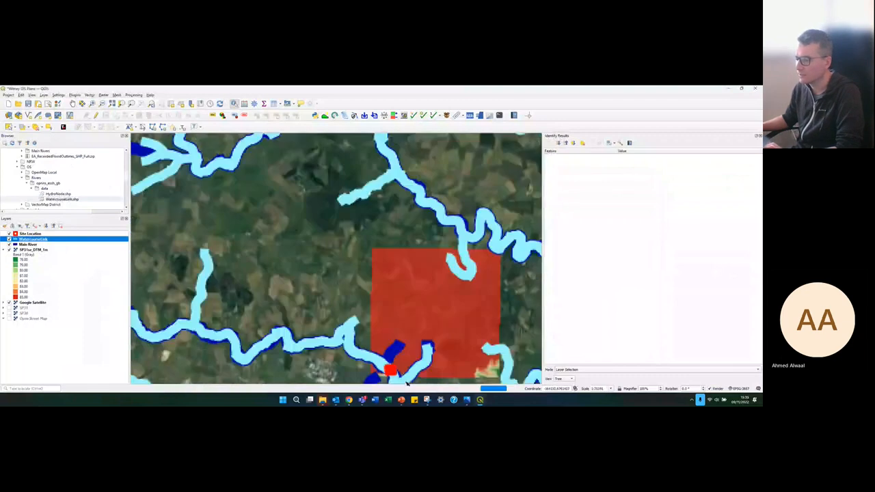
{"action": "scroll", "coordinate": [399, 319], "scroll_direction": "up", "scroll_amount": 2}
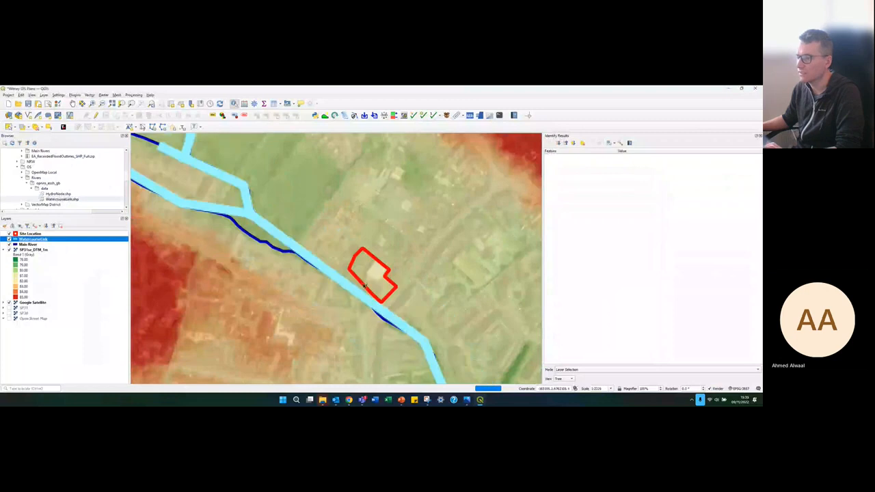
{"action": "scroll", "coordinate": [373, 294], "scroll_direction": "up", "scroll_amount": 1}
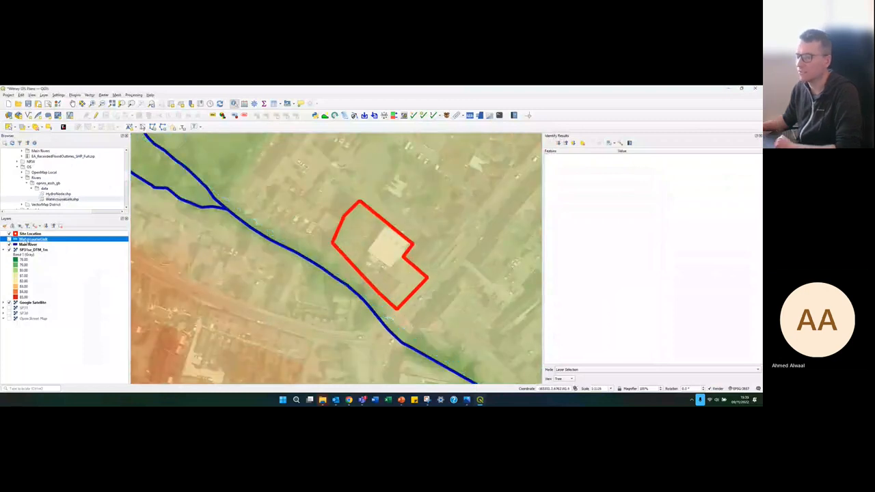
{"action": "right_click", "coordinate": [28, 239]}
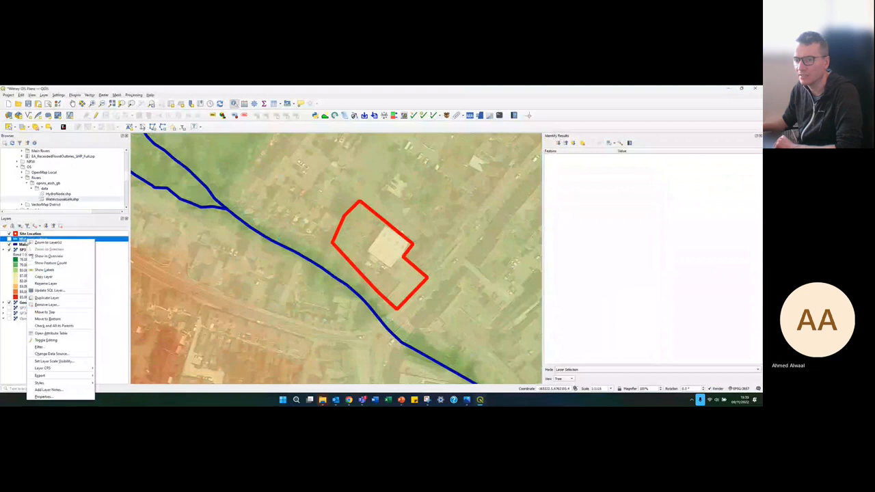
{"action": "left_click", "coordinate": [46, 304]}
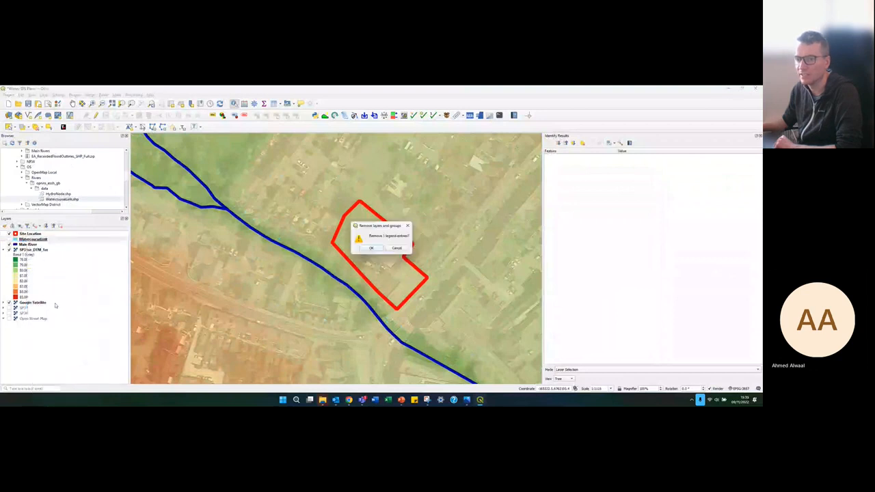
{"action": "left_click", "coordinate": [378, 249]}
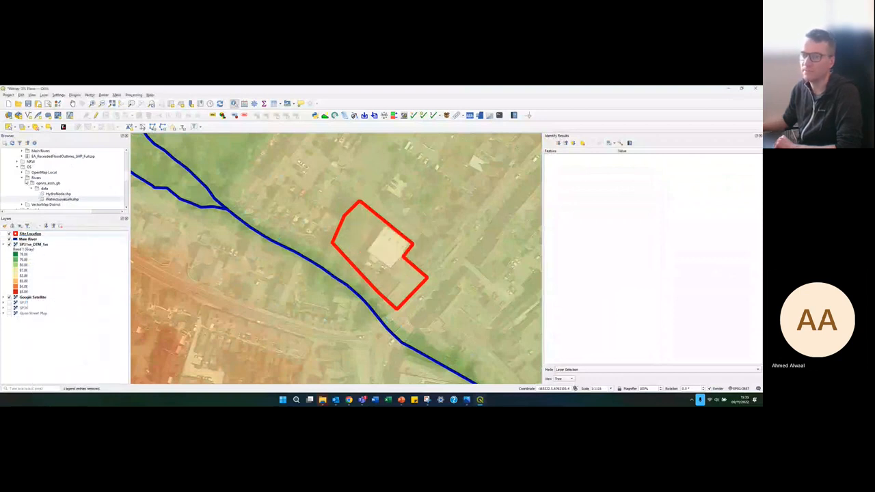
Step: Add the Flood_Map_for_Planning_Rivers_and_Sea_Flood_Zone_2 shapefile from the EA data folder to the map
{"action": "left_click", "coordinate": [22, 177]}
{"action": "left_click", "coordinate": [18, 167]}
{"action": "scroll", "coordinate": [19, 170], "scroll_direction": "up", "scroll_amount": 3}
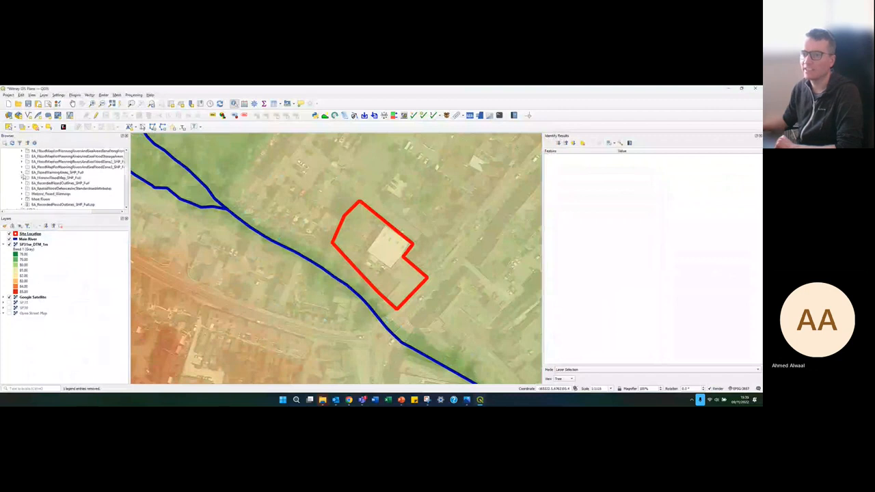
{"action": "scroll", "coordinate": [23, 177], "scroll_direction": "up", "scroll_amount": 2}
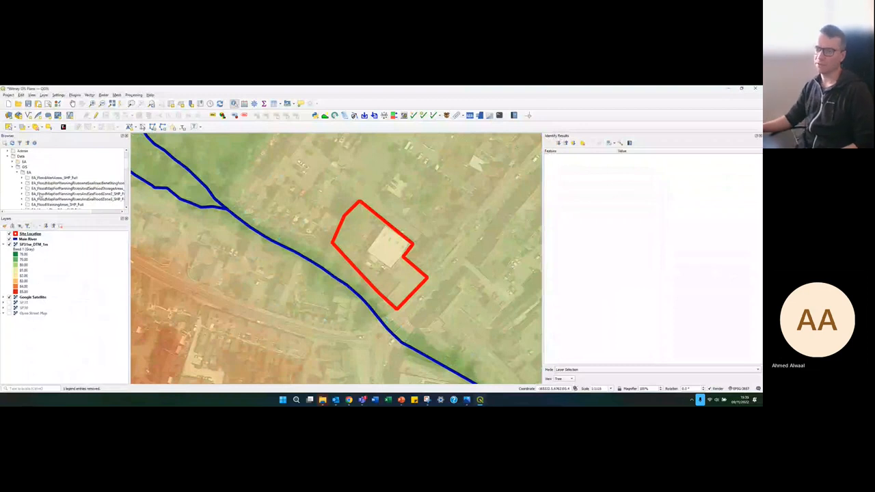
{"action": "left_click", "coordinate": [23, 194]}
{"action": "left_click", "coordinate": [28, 199]}
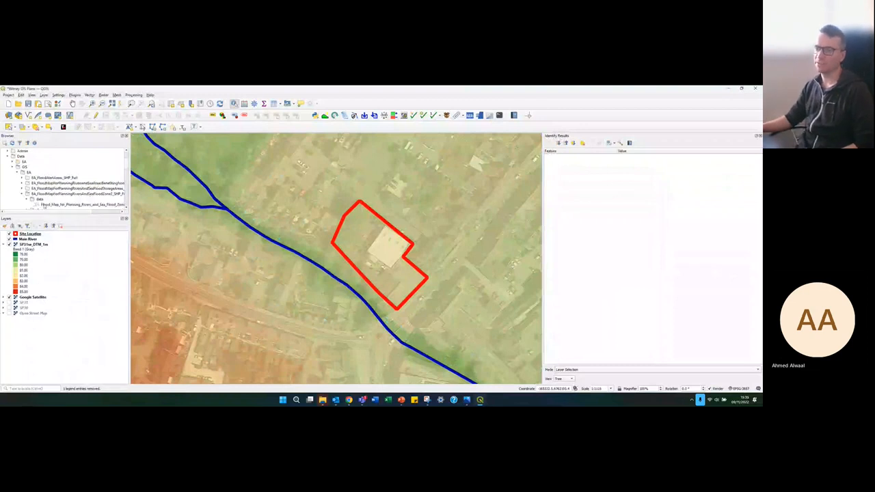
{"action": "left_click_drag", "start_coordinate": [62, 204], "coordinate": [253, 187]}
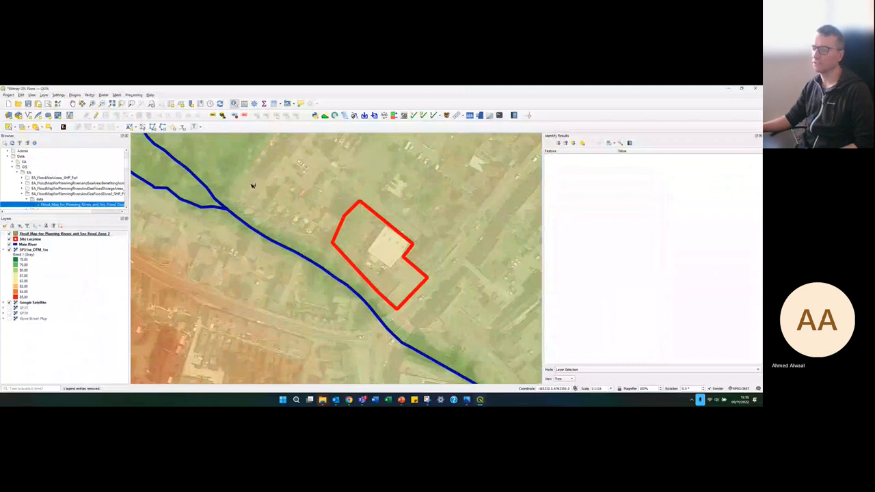
{"action": "scroll", "coordinate": [349, 285], "scroll_direction": "down", "scroll_amount": 1}
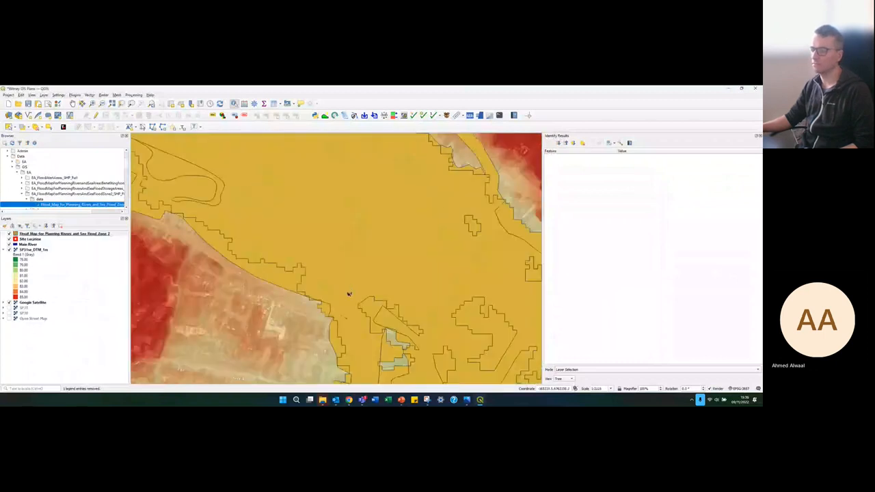
Step: Add the Flood_Map_for_Planning_Rivers_and_Sea_Flood_Zone_3 shapefile from the EA data folder to the map
{"action": "scroll", "coordinate": [56, 194], "scroll_direction": "down", "scroll_amount": 1}
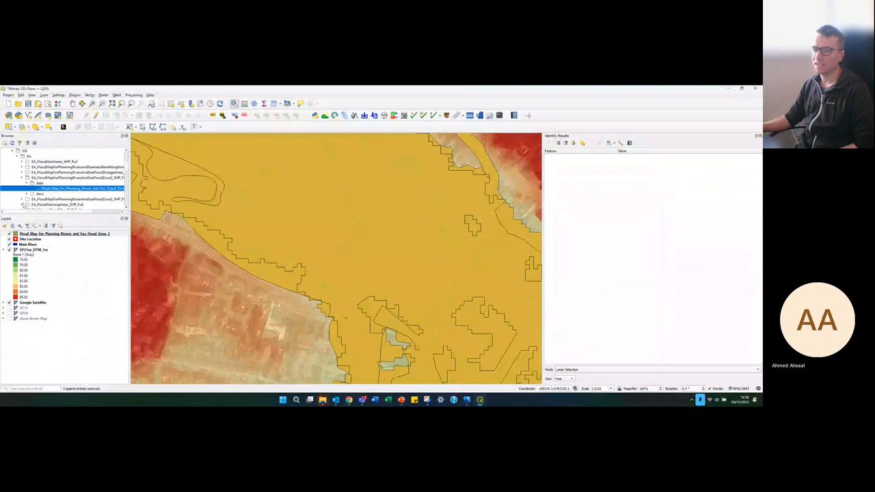
{"action": "left_click", "coordinate": [27, 205]}
{"action": "scroll", "coordinate": [46, 200], "scroll_direction": "down", "scroll_amount": 1}
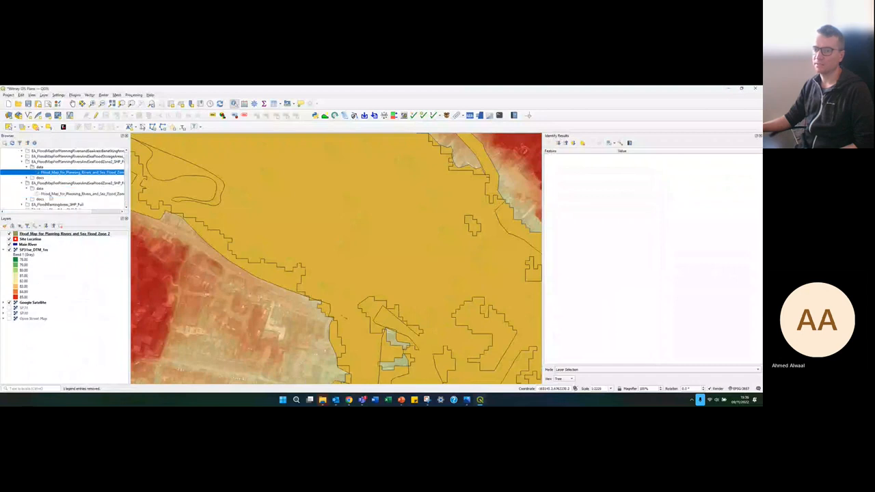
{"action": "left_click_drag", "start_coordinate": [50, 194], "coordinate": [258, 250]}
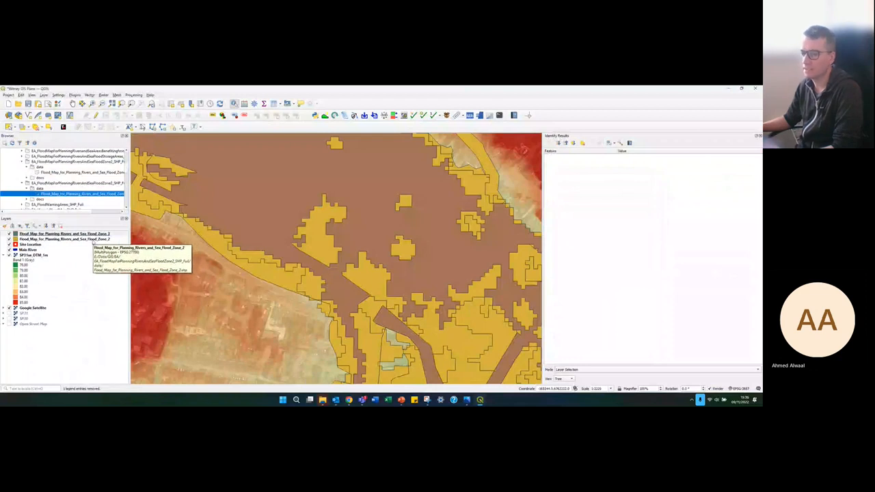
Step: Open the Flood Zone 2 layer's symbology and check the flood zone legend colours on the flood map for planning page in Chrome
{"action": "double_click", "coordinate": [95, 239]}
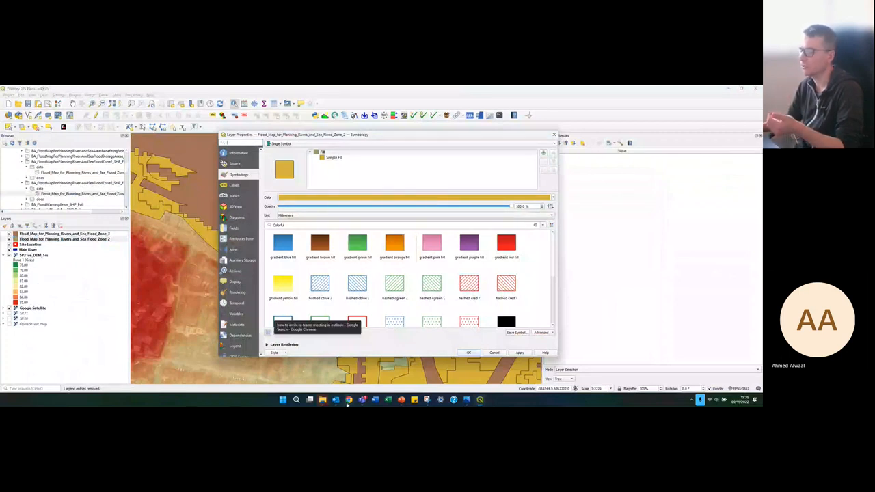
{"action": "mouse_move", "coordinate": [349, 400]}
{"action": "left_click", "coordinate": [392, 363]}
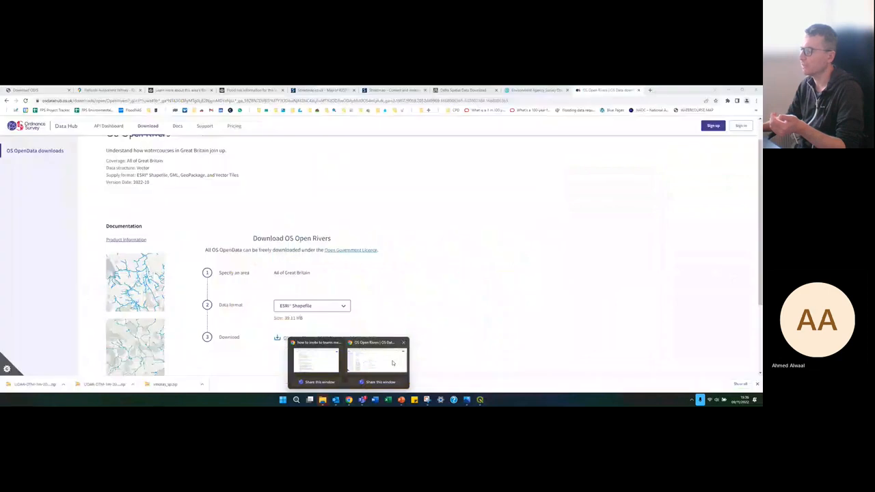
{"action": "left_click", "coordinate": [271, 90]}
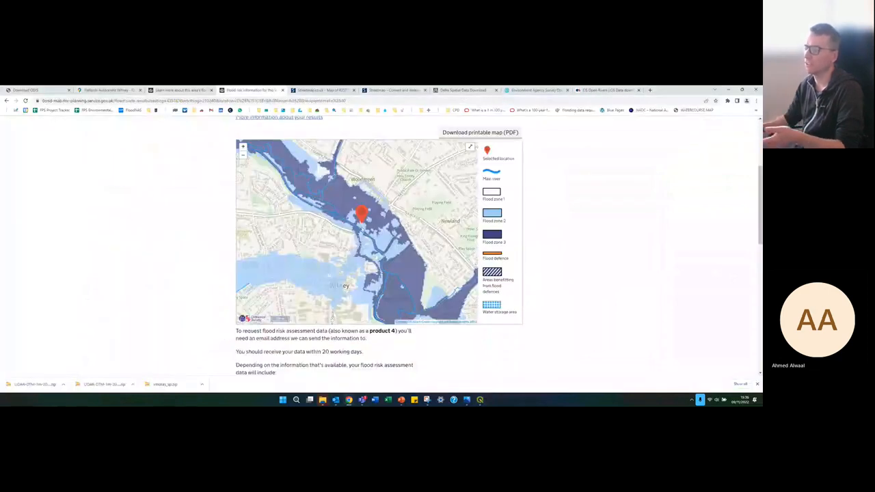
{"action": "left_click", "coordinate": [727, 90]}
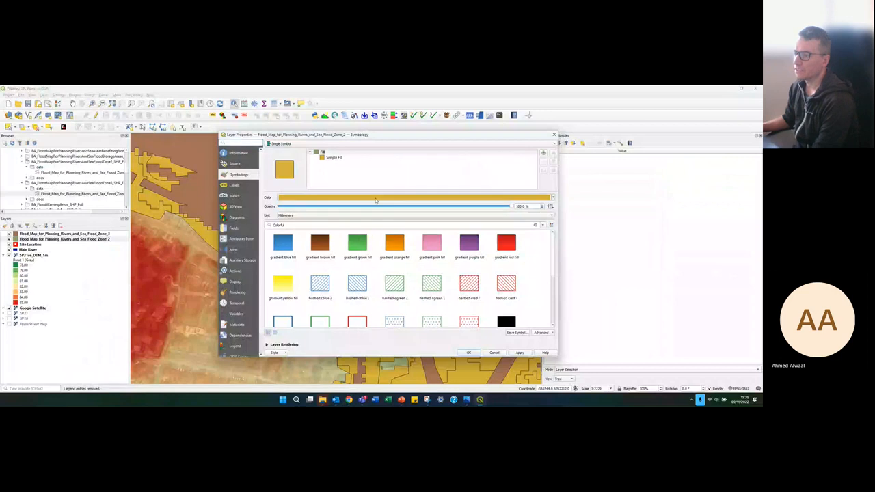
Step: Set the Flood Zone 2 layer's fill to light blue with 50% opacity and apply the style
{"action": "left_click", "coordinate": [374, 197]}
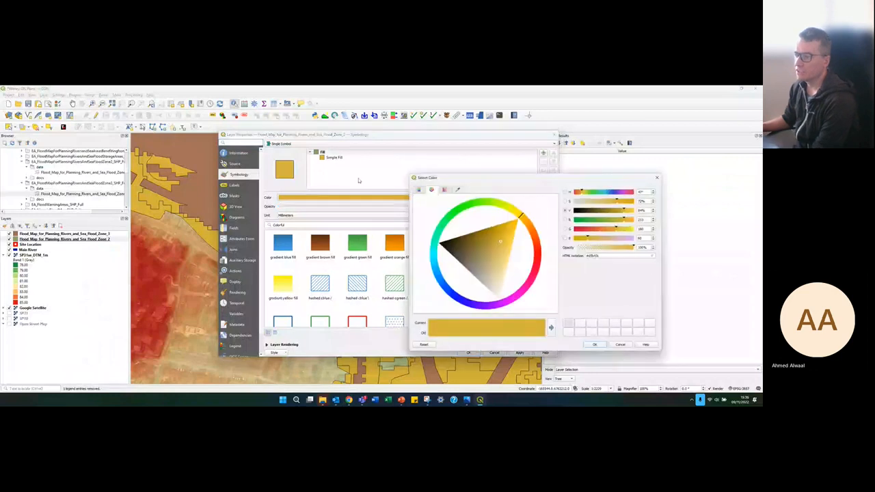
{"action": "left_click", "coordinate": [436, 258]}
{"action": "left_click_drag", "start_coordinate": [490, 230], "coordinate": [485, 232]}
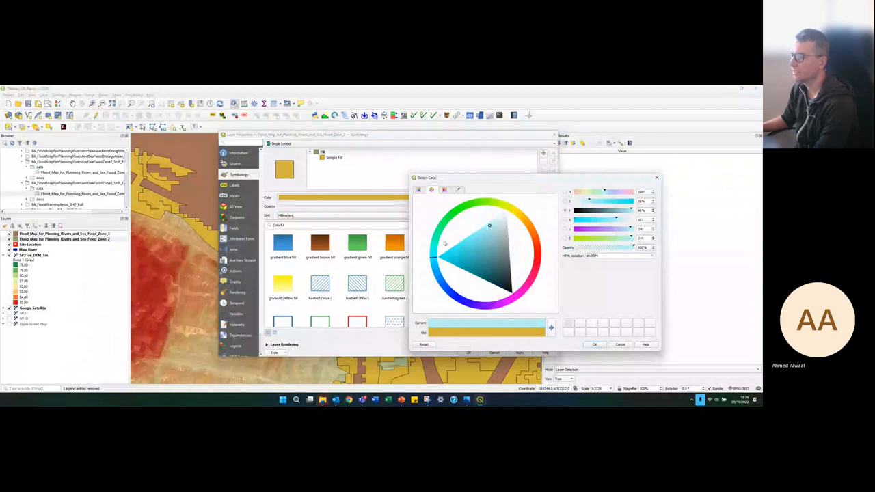
{"action": "left_click", "coordinate": [595, 345]}
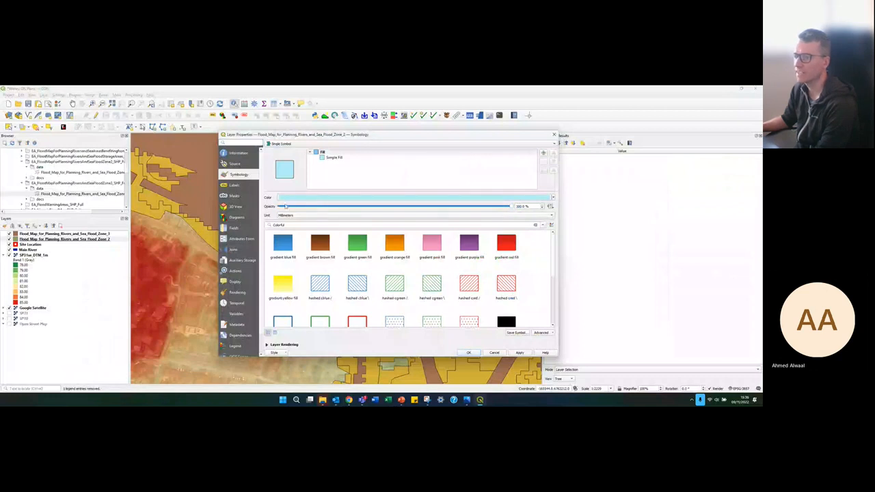
{"action": "left_click_drag", "start_coordinate": [532, 205], "coordinate": [511, 206]}
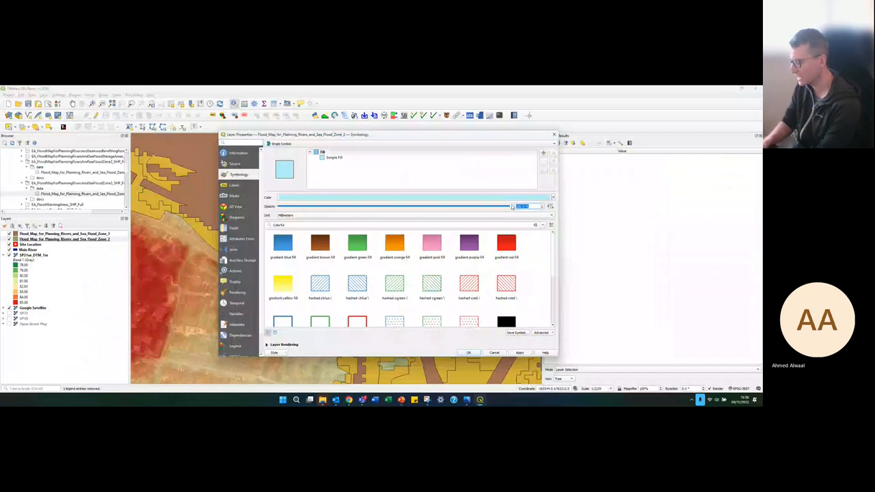
{"action": "type", "text": "50"}
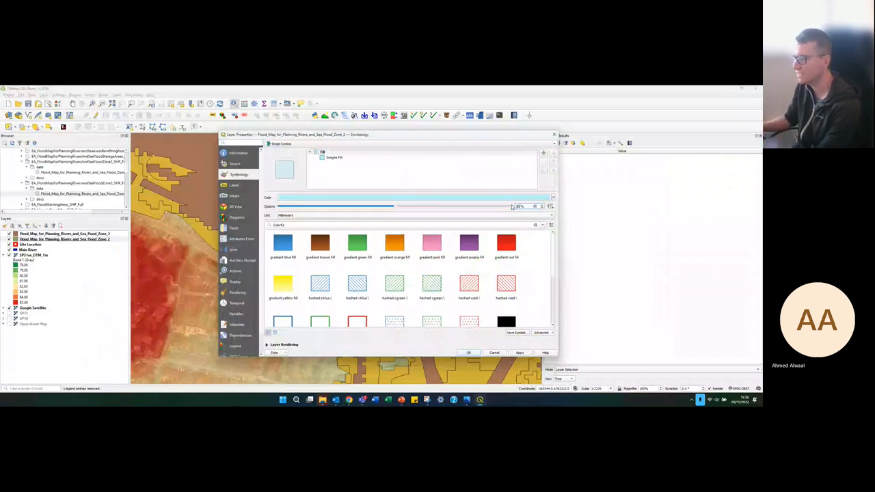
{"action": "left_click", "coordinate": [518, 352]}
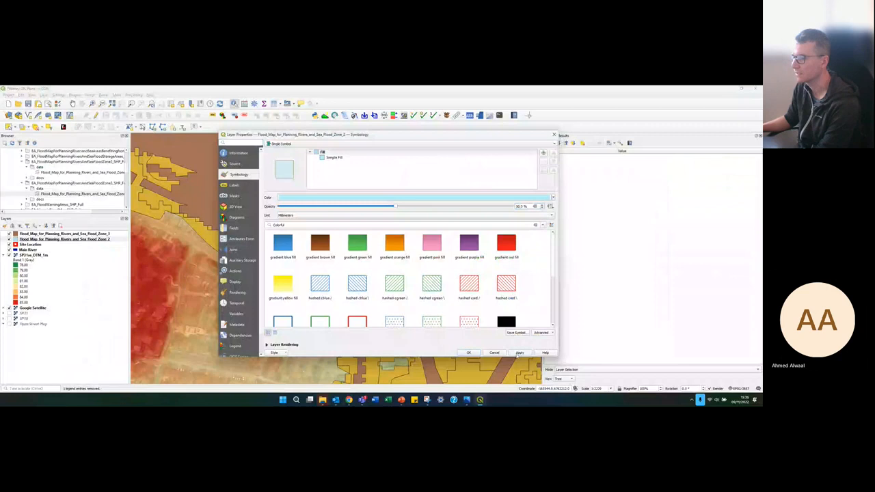
{"action": "left_click", "coordinate": [468, 353]}
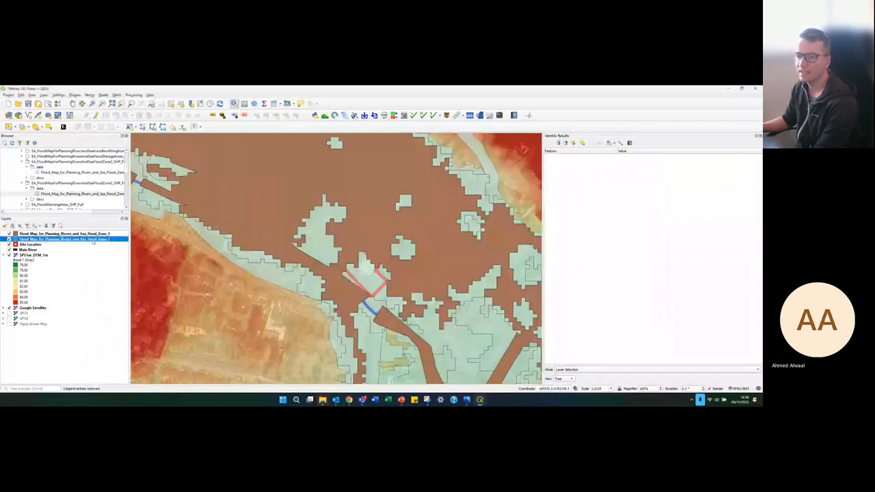
Step: Set the Flood Zone 3 layer's fill to dark blue with 50% opacity and apply the style
{"action": "left_click_drag", "start_coordinate": [93, 241], "coordinate": [93, 235]}
{"action": "double_click", "coordinate": [93, 234]}
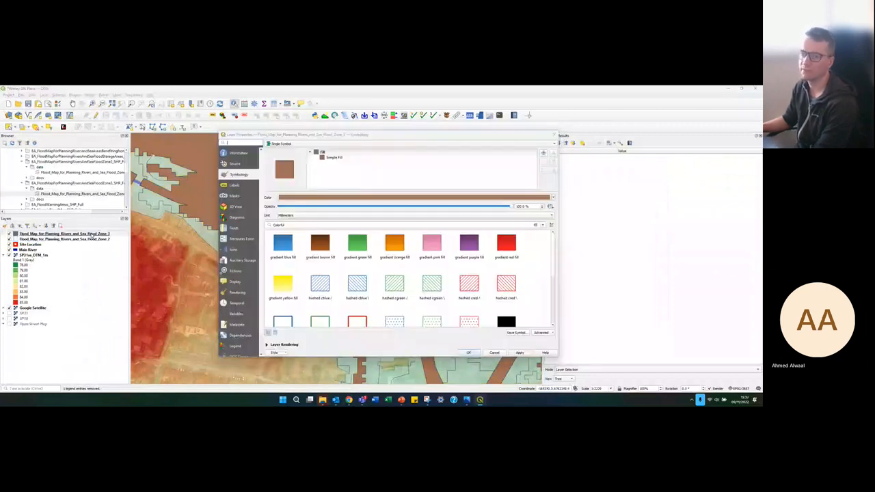
{"action": "left_click", "coordinate": [443, 198]}
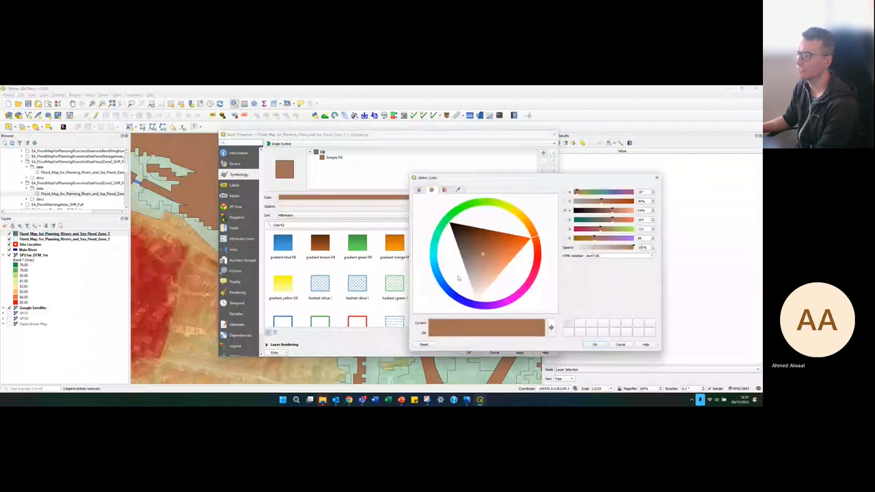
{"action": "left_click", "coordinate": [459, 297]}
{"action": "left_click", "coordinate": [481, 275]}
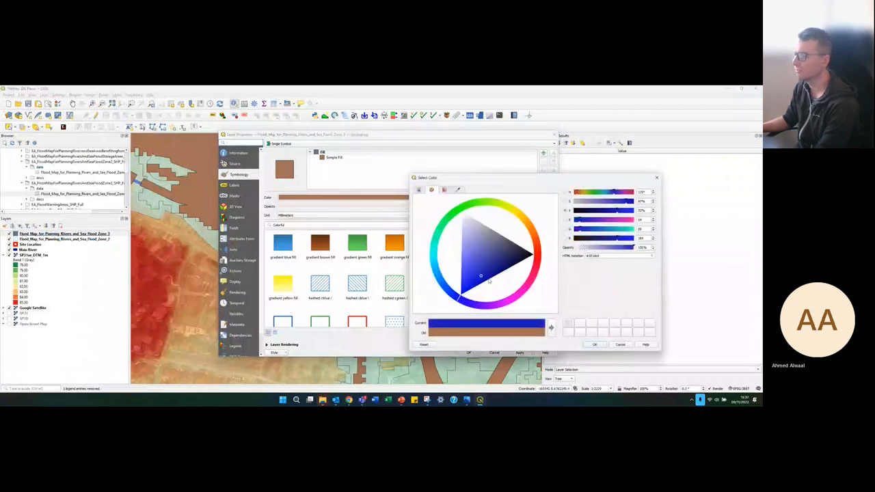
{"action": "left_click_drag", "start_coordinate": [487, 270], "coordinate": [474, 270]}
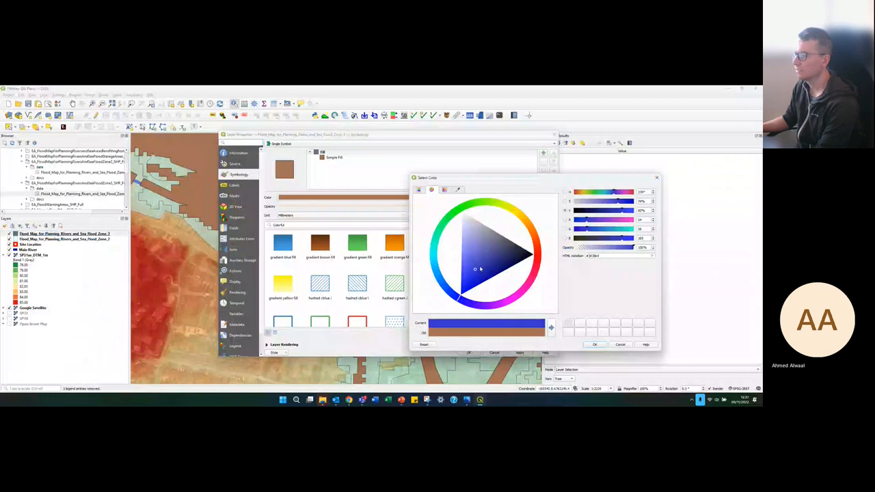
{"action": "left_click", "coordinate": [593, 345]}
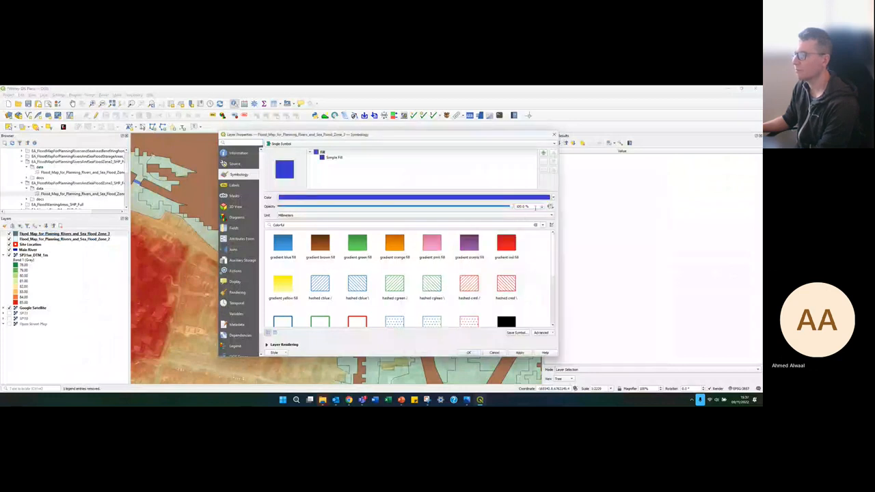
{"action": "double_click", "coordinate": [521, 205]}
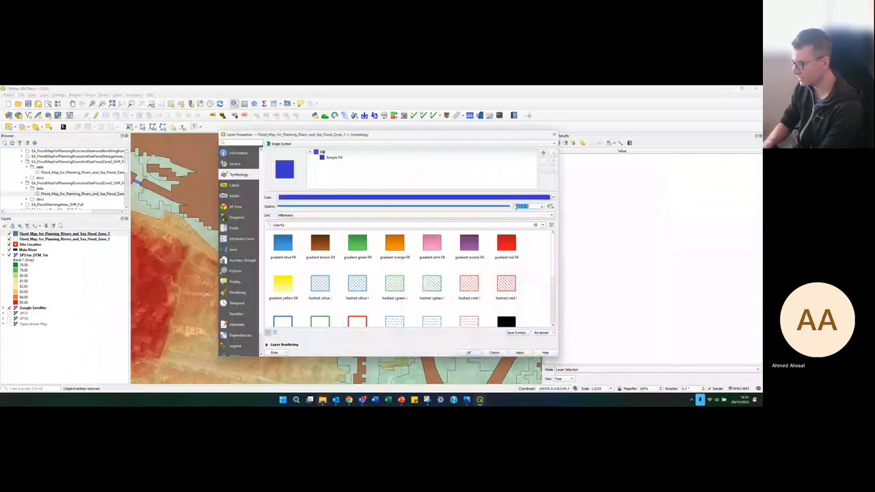
{"action": "type", "text": "50"}
{"action": "left_click", "coordinate": [519, 353]}
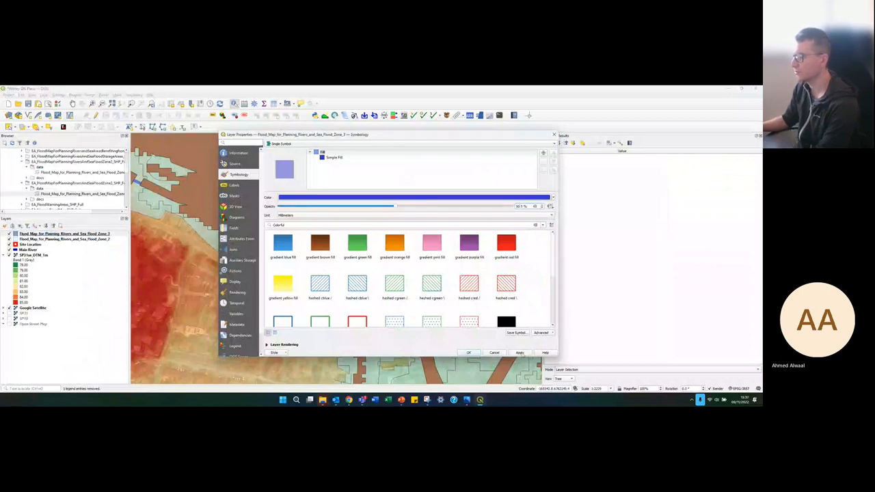
{"action": "left_click", "coordinate": [477, 353]}
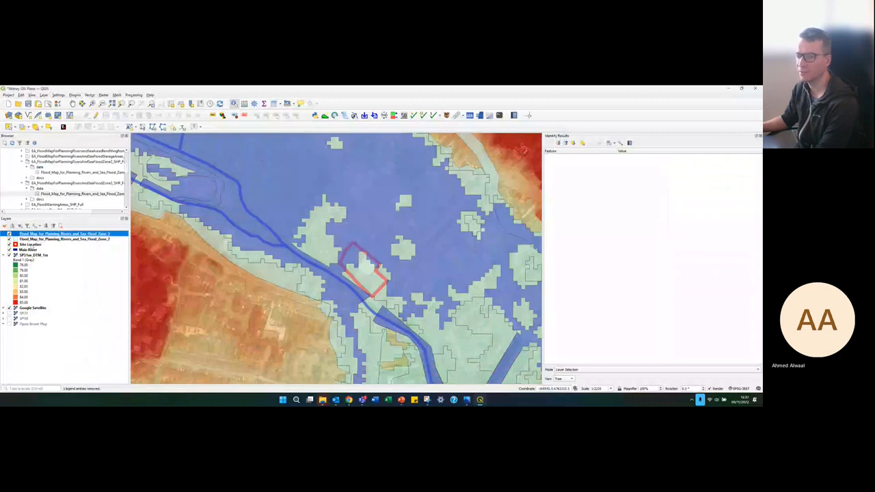
Step: Move the Site Location layer above both flood zone layers in the layer order
{"action": "left_click", "coordinate": [41, 244]}
{"action": "left_click_drag", "start_coordinate": [30, 244], "coordinate": [30, 232]}
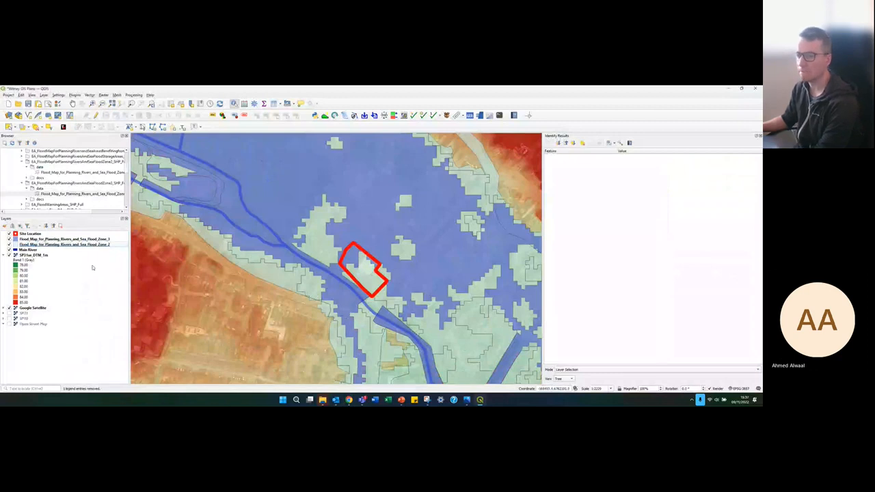
Step: Hide the 1 m DTM terrain layer and move the Main River layer above both flood zone layers
{"action": "left_click", "coordinate": [10, 255]}
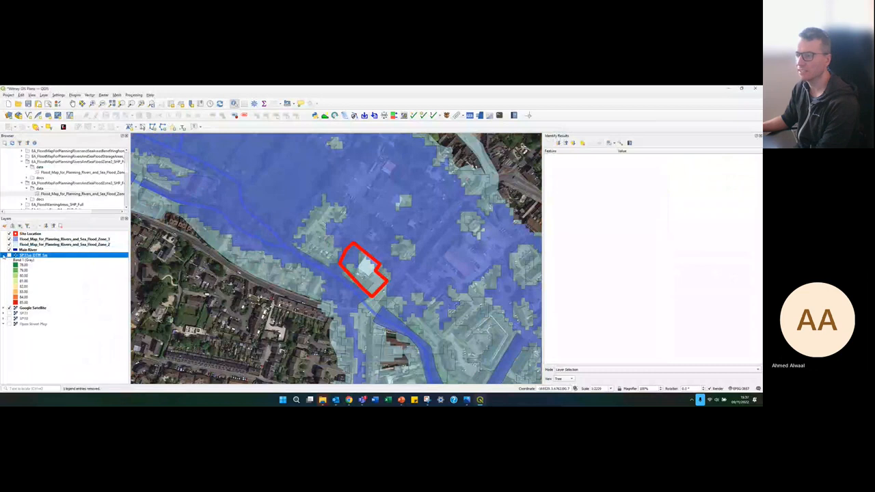
{"action": "left_click", "coordinate": [5, 256]}
{"action": "scroll", "coordinate": [380, 292], "scroll_direction": "down", "scroll_amount": 1}
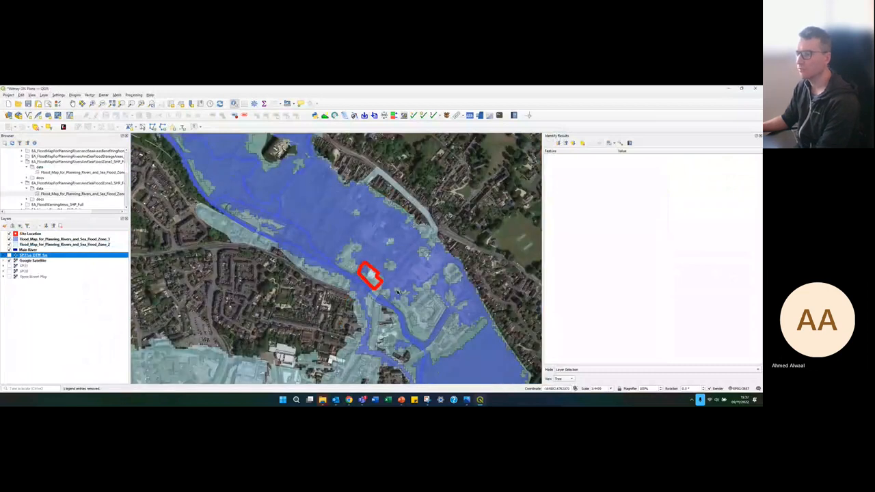
{"action": "left_click_drag", "start_coordinate": [25, 250], "coordinate": [31, 240]}
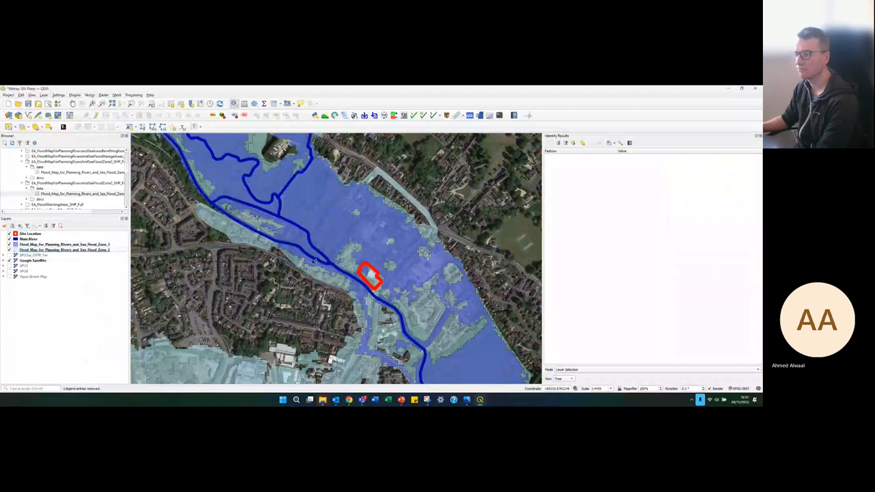
Step: Compare the styled flood zones around the site with the flood map for planning page in Chrome
{"action": "mouse_move", "coordinate": [348, 399]}
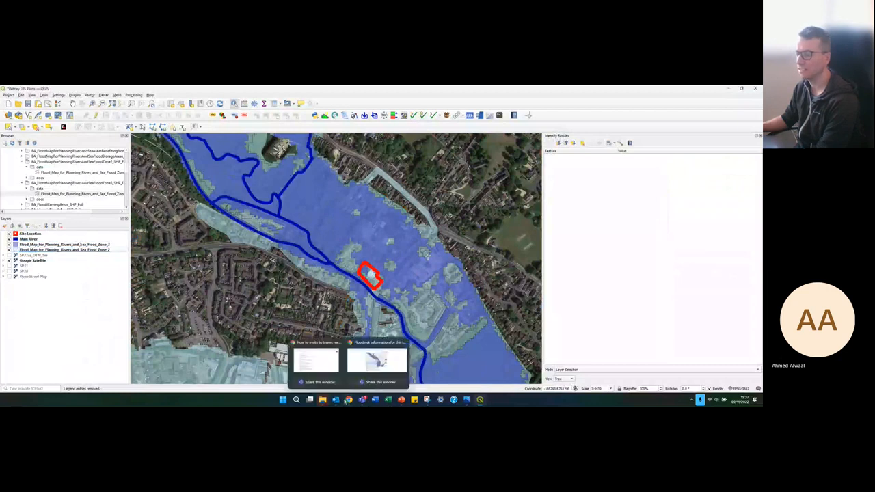
{"action": "left_click", "coordinate": [364, 369]}
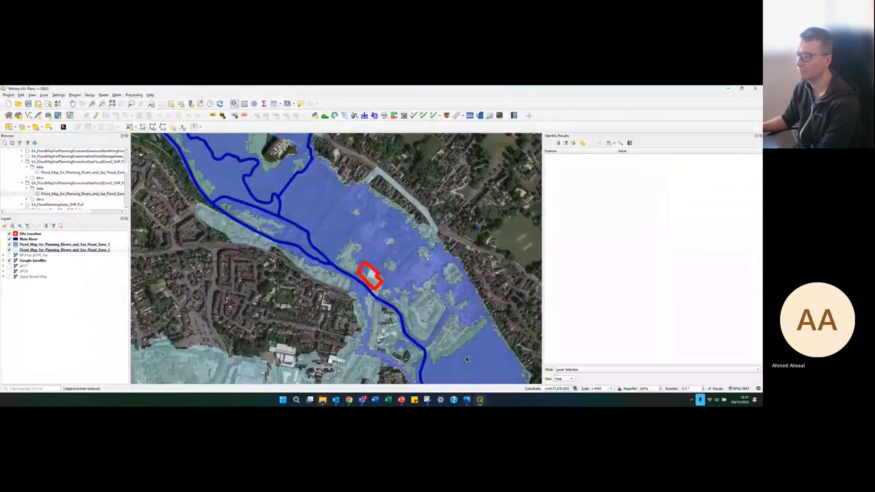
{"action": "scroll", "coordinate": [369, 271], "scroll_direction": "up", "scroll_amount": 1}
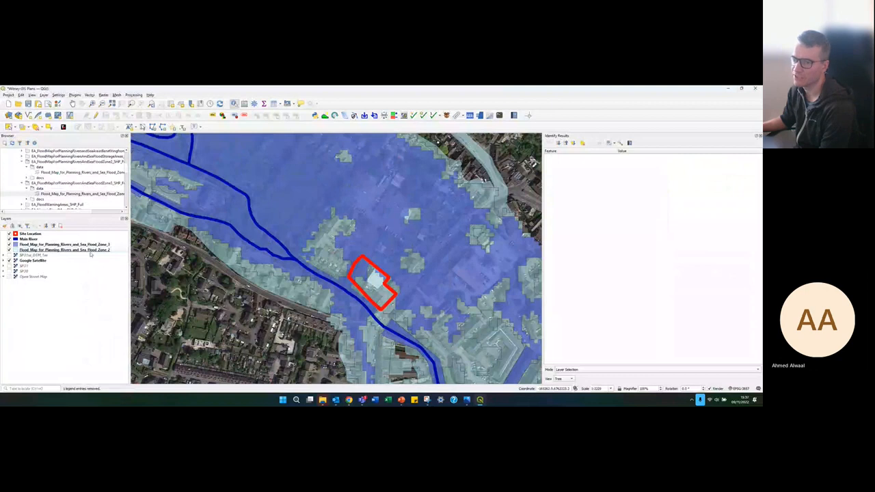
Step: Set the Flood Zone 2 layer's simple fill to a transparent stroke and apply the style
{"action": "double_click", "coordinate": [91, 251]}
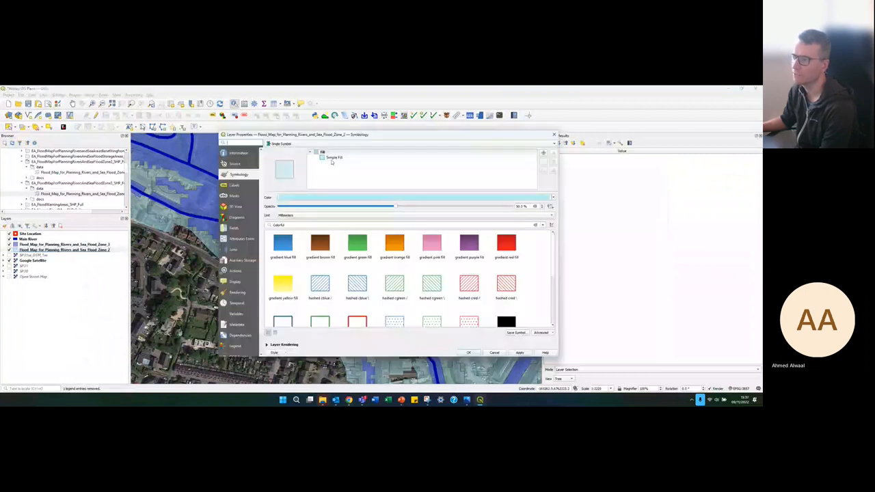
{"action": "left_click", "coordinate": [333, 159]}
{"action": "left_click", "coordinate": [540, 228]}
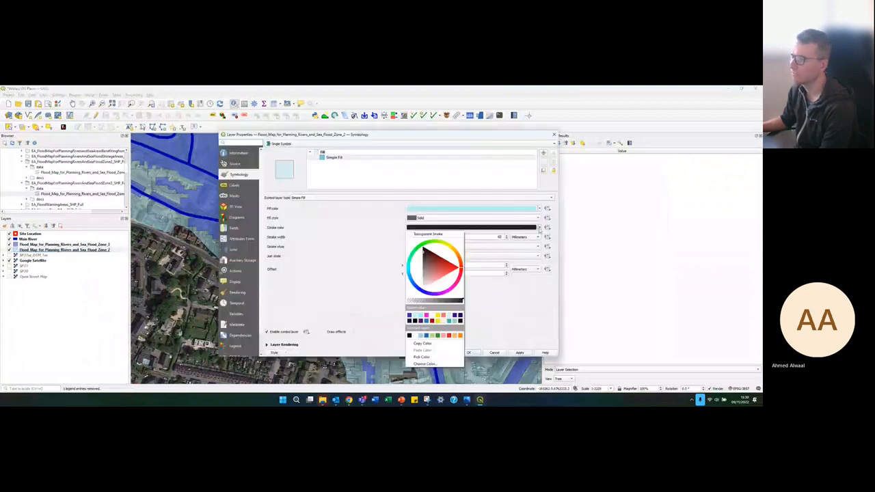
{"action": "left_click", "coordinate": [431, 234]}
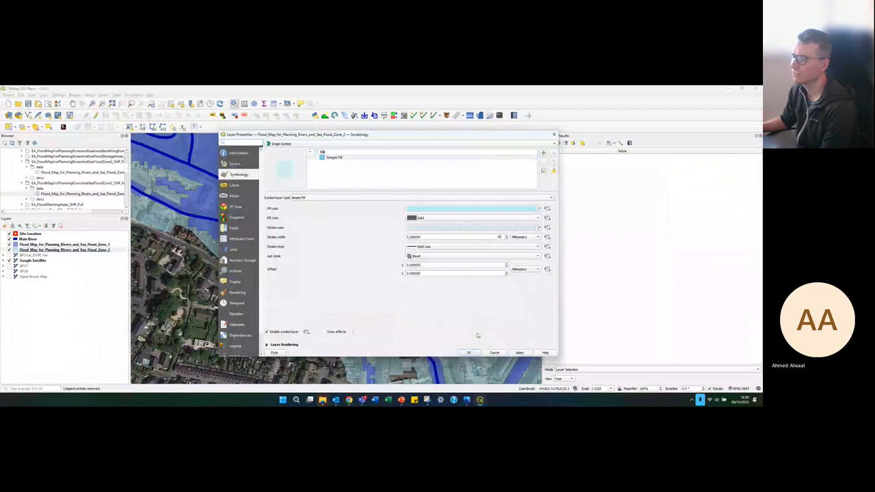
{"action": "left_click", "coordinate": [468, 353]}
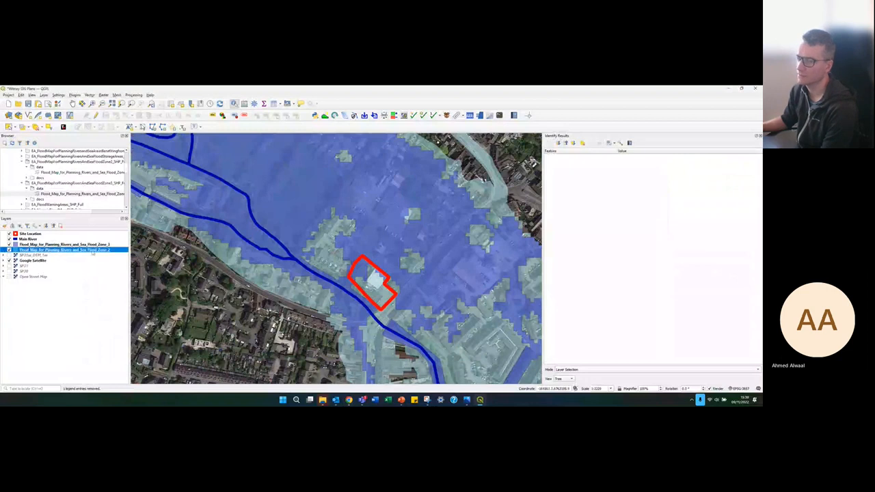
Step: Rename the two flood map layers as Flood Zone 2 and Flood Zone 3
{"action": "right_click", "coordinate": [92, 252]}
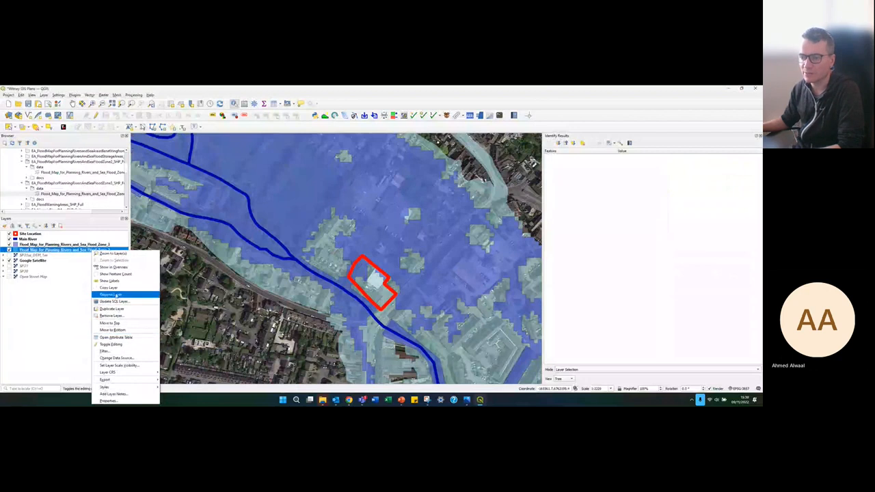
{"action": "left_click", "coordinate": [117, 296]}
{"action": "type", "text": "Flood"}
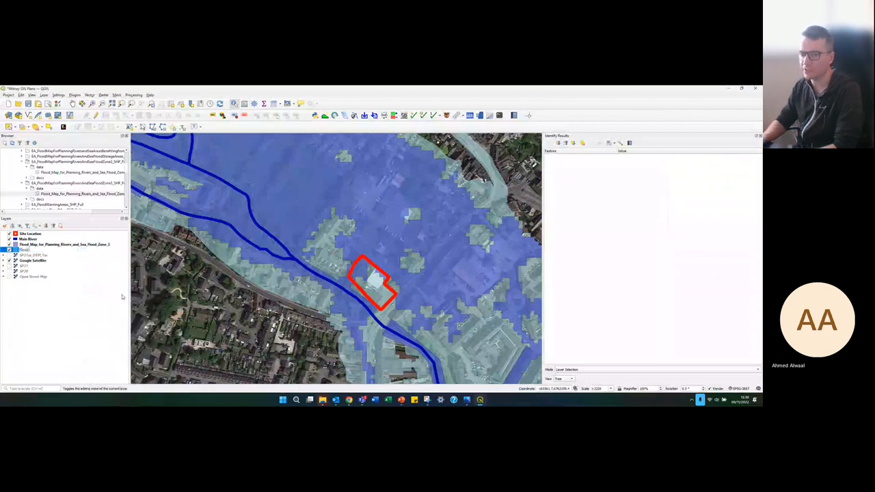
{"action": "type", "text": " Zone 2"}
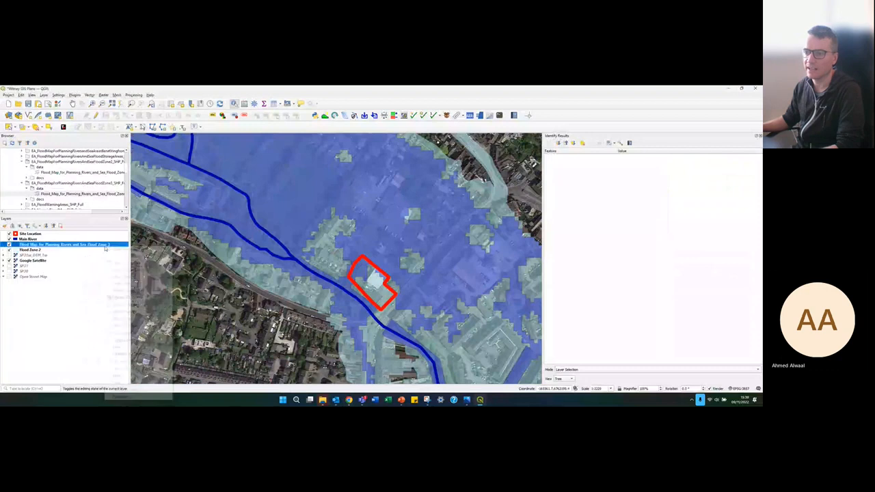
{"action": "right_click", "coordinate": [106, 245]}
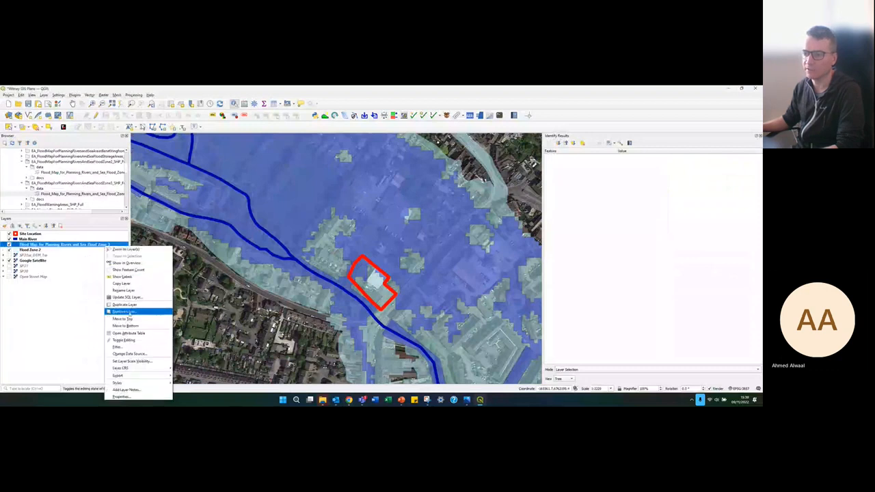
{"action": "left_click", "coordinate": [121, 291]}
{"action": "key", "text": "BackSpace"}
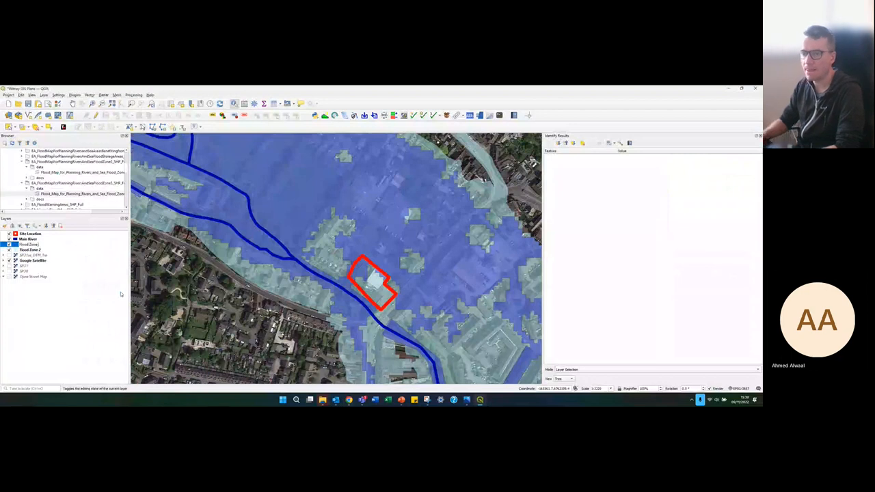
{"action": "key", "text": "Return"}
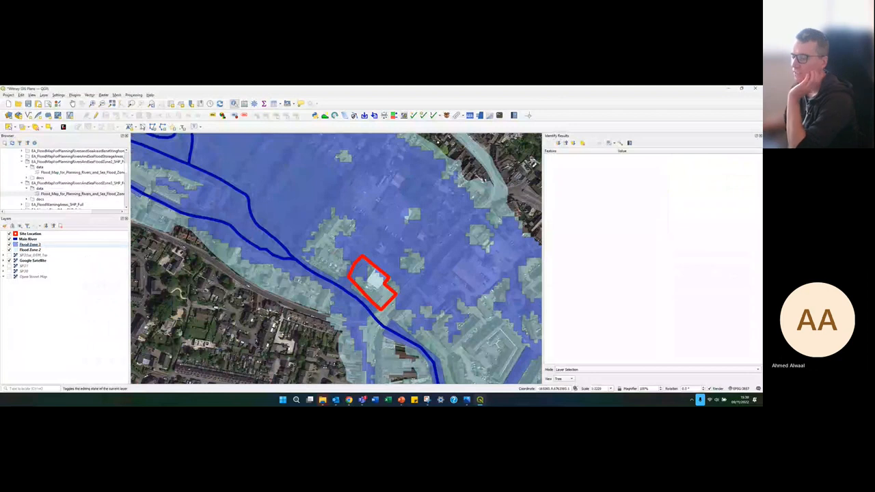
Step: Switch to the flood map for planning page in Chrome and examine the flood zones downstream from Witney through Oxford
{"action": "mouse_move", "coordinate": [351, 401]}
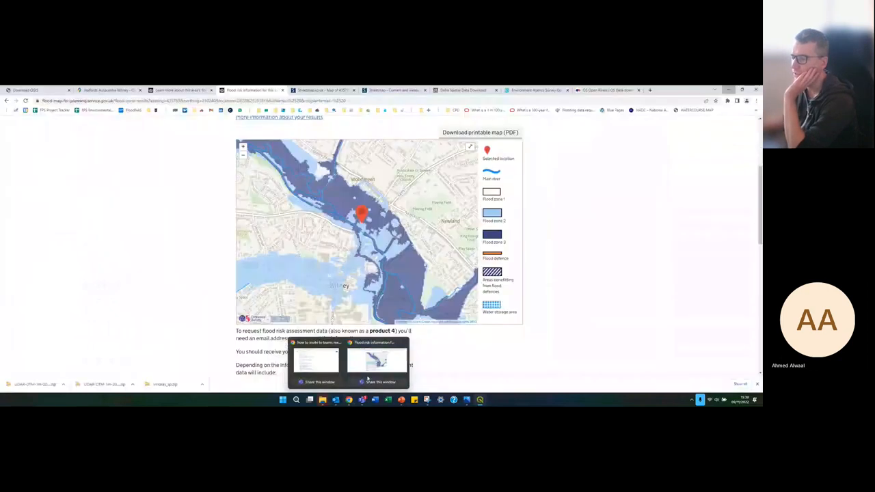
{"action": "left_click", "coordinate": [386, 357]}
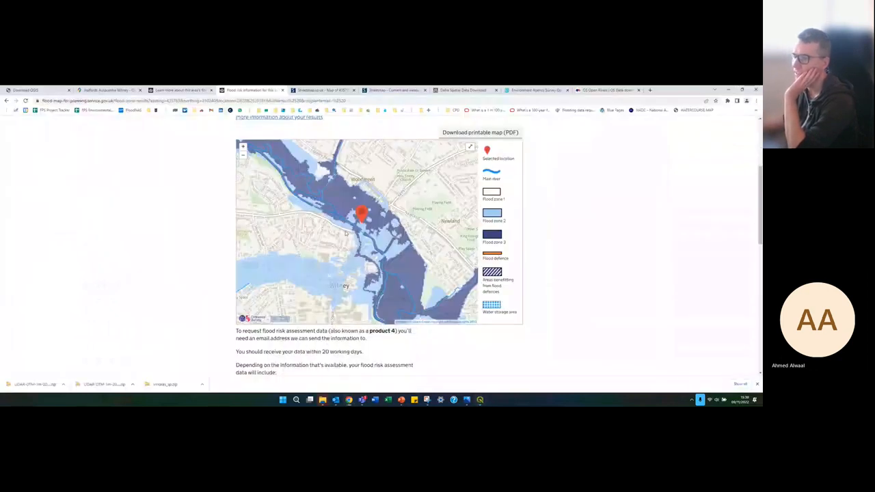
{"action": "left_click_drag", "start_coordinate": [346, 234], "coordinate": [374, 269]}
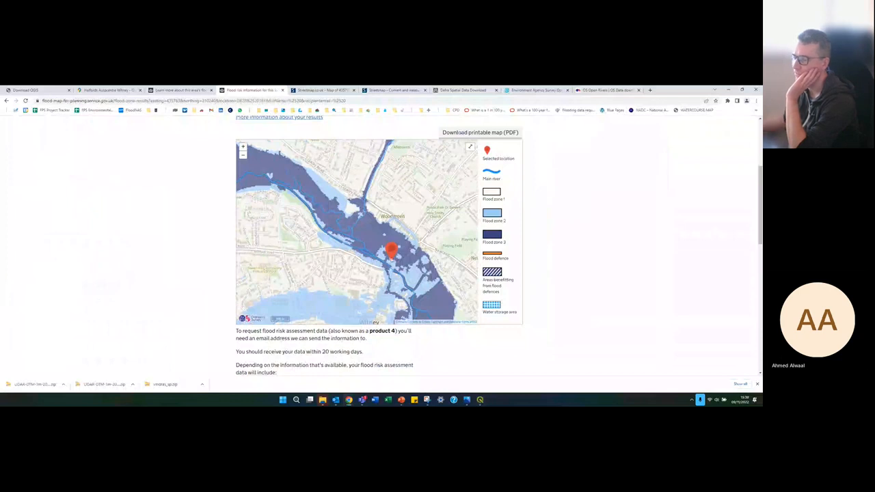
{"action": "scroll", "coordinate": [366, 271], "scroll_direction": "down", "scroll_amount": 2}
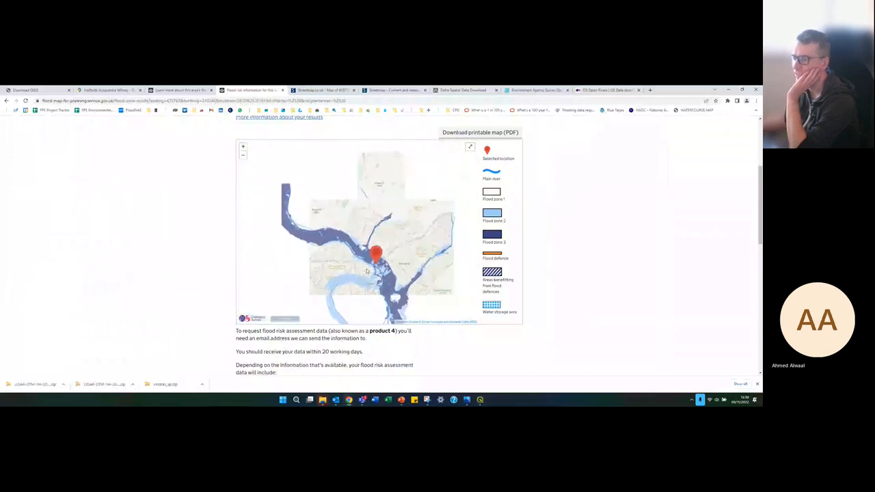
{"action": "left_click_drag", "start_coordinate": [367, 271], "coordinate": [308, 199]}
{"action": "left_click_drag", "start_coordinate": [332, 252], "coordinate": [312, 187]}
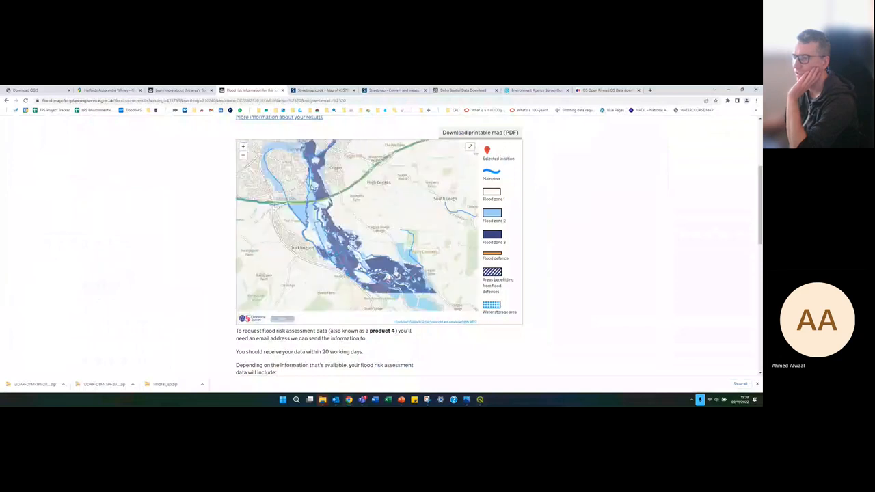
{"action": "left_click_drag", "start_coordinate": [363, 251], "coordinate": [324, 185]}
{"action": "left_click_drag", "start_coordinate": [387, 267], "coordinate": [340, 181]}
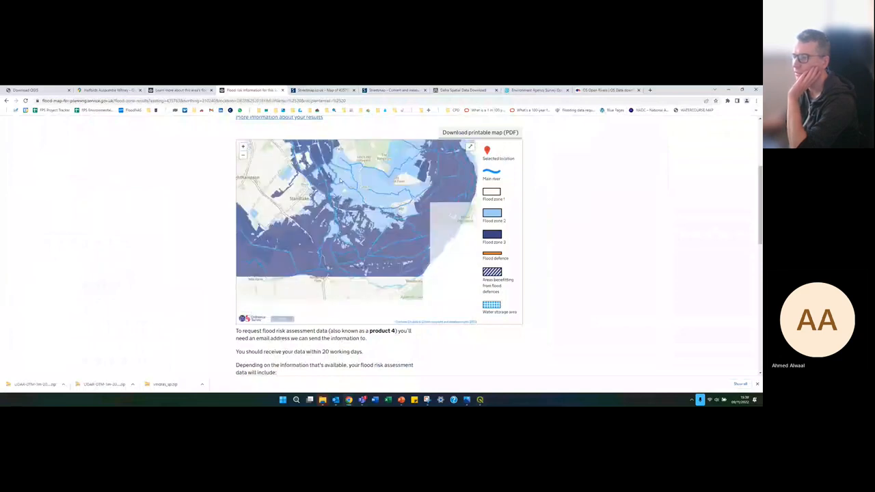
{"action": "left_click_drag", "start_coordinate": [414, 250], "coordinate": [362, 207]}
{"action": "scroll", "coordinate": [346, 274], "scroll_direction": "up", "scroll_amount": 3}
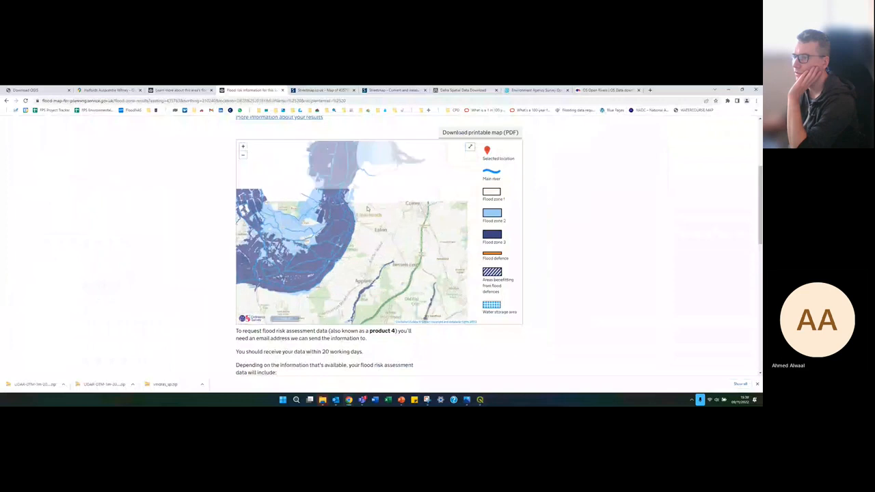
{"action": "left_click_drag", "start_coordinate": [356, 230], "coordinate": [287, 263]}
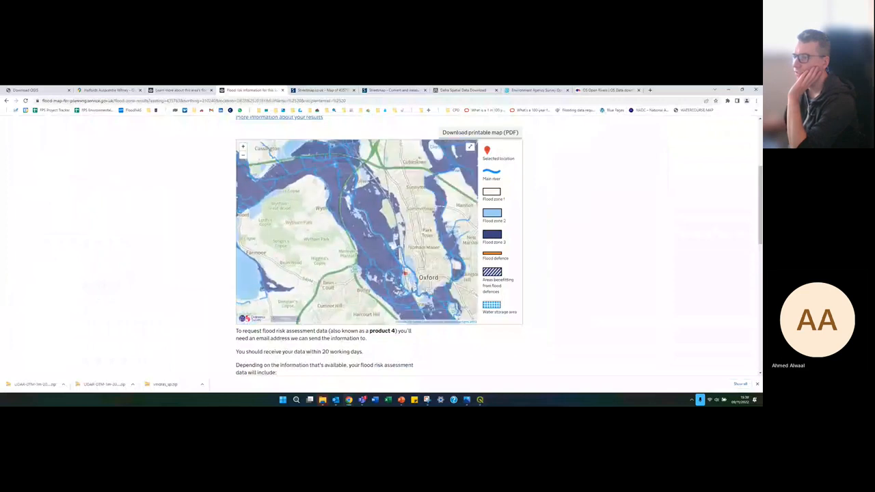
{"action": "scroll", "coordinate": [411, 290], "scroll_direction": "up", "scroll_amount": 1}
{"action": "scroll", "coordinate": [412, 291], "scroll_direction": "up", "scroll_amount": 1}
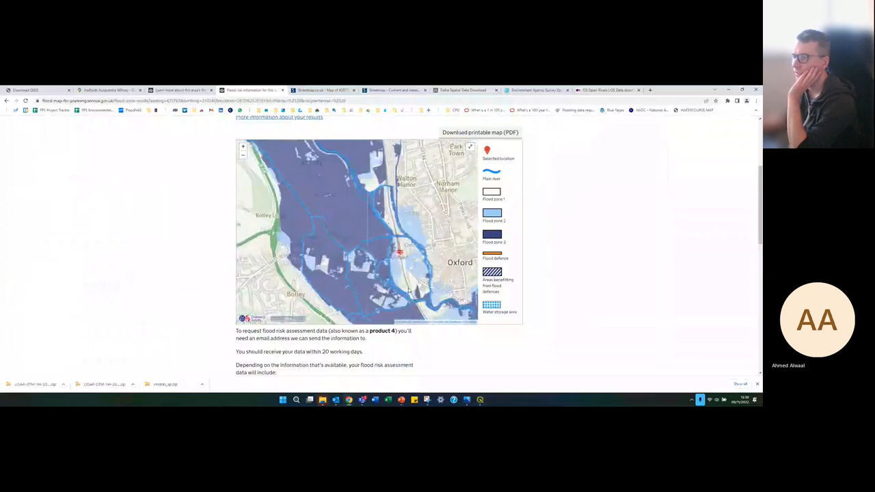
{"action": "left_click_drag", "start_coordinate": [412, 290], "coordinate": [336, 215]}
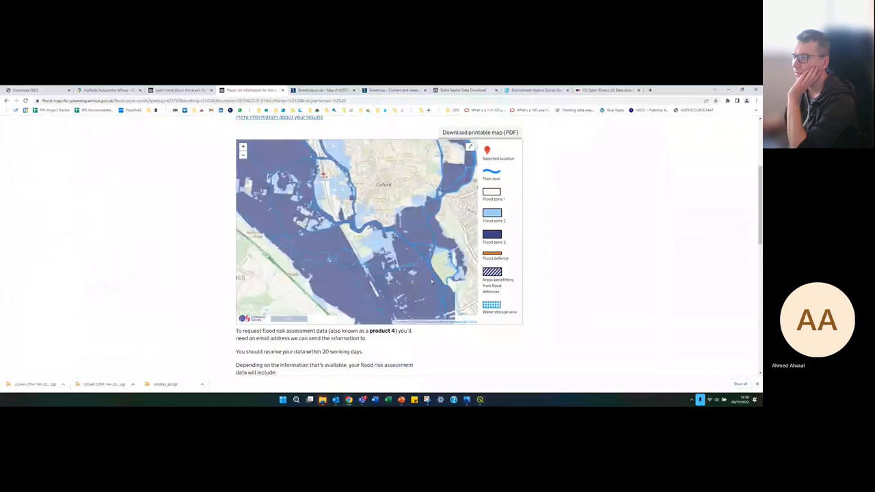
{"action": "left_click_drag", "start_coordinate": [425, 284], "coordinate": [388, 183]}
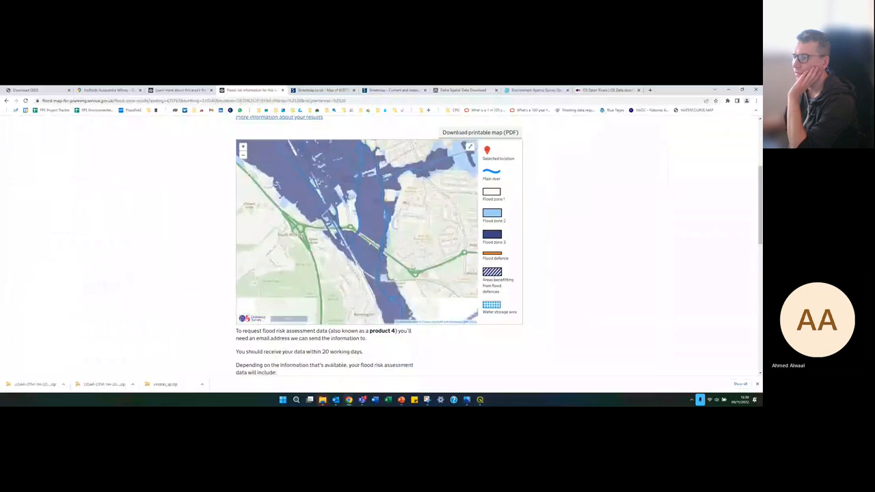
{"action": "left_click_drag", "start_coordinate": [436, 286], "coordinate": [384, 203]}
Step: Examine the flood map along the Thames from south of Oxford to the flood defences around Windsor
{"action": "scroll", "coordinate": [408, 257], "scroll_direction": "down", "scroll_amount": 1}
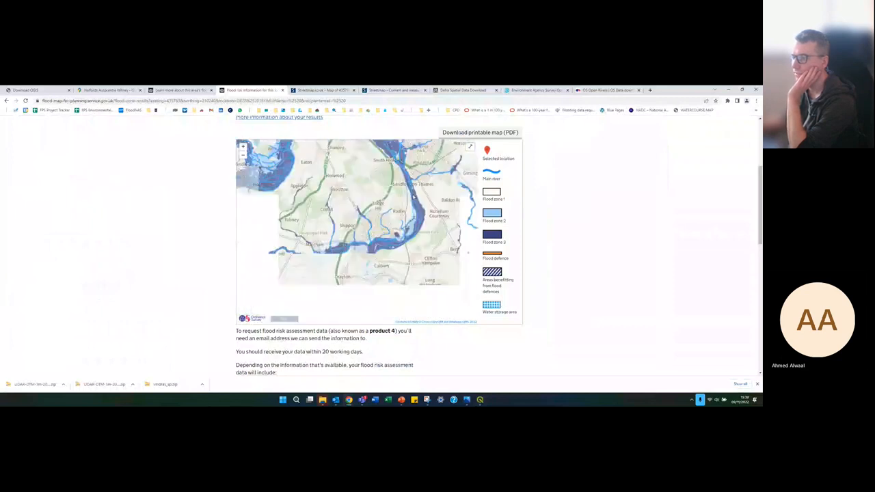
{"action": "scroll", "coordinate": [376, 246], "scroll_direction": "up", "scroll_amount": 4}
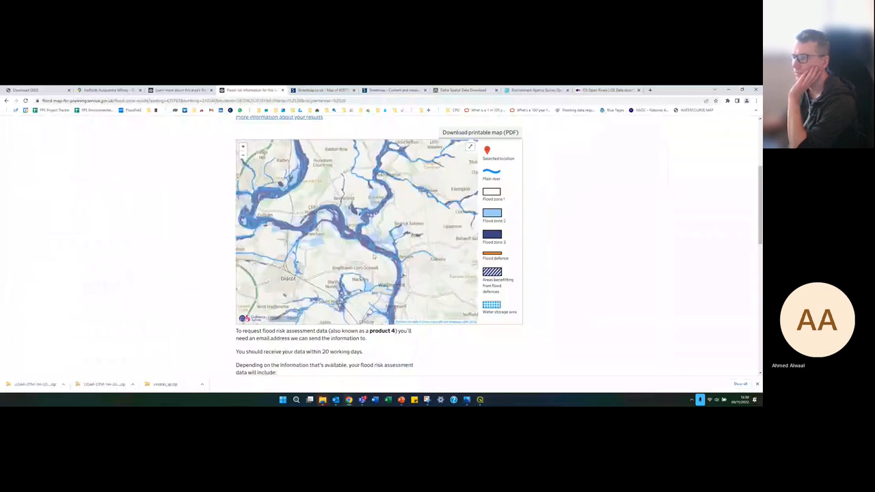
{"action": "scroll", "coordinate": [376, 243], "scroll_direction": "up", "scroll_amount": 1}
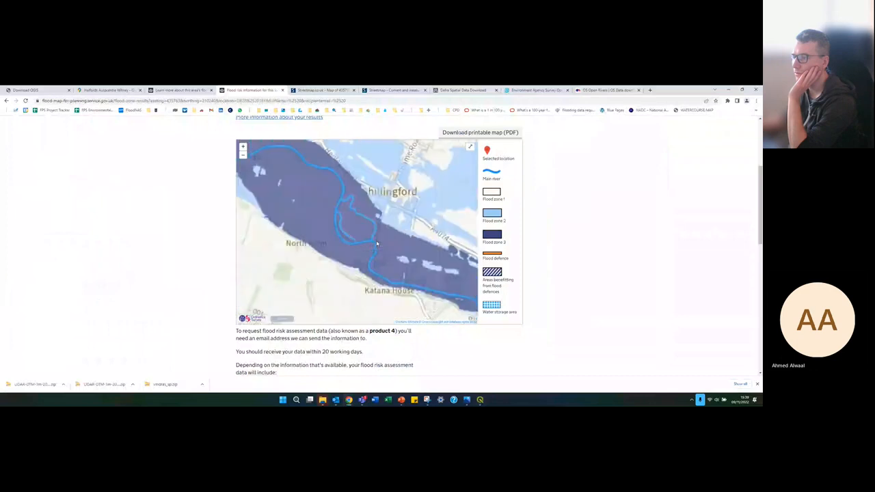
{"action": "scroll", "coordinate": [376, 244], "scroll_direction": "down", "scroll_amount": 4}
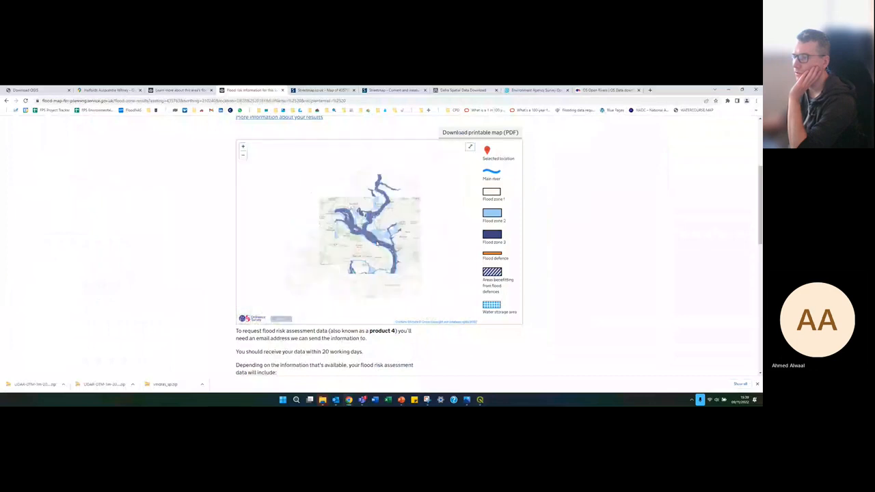
{"action": "scroll", "coordinate": [376, 244], "scroll_direction": "up", "scroll_amount": 3}
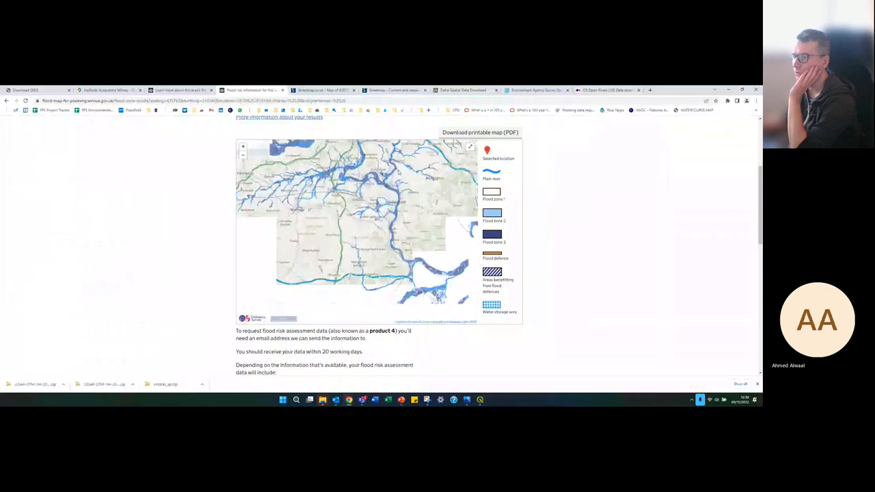
{"action": "scroll", "coordinate": [375, 244], "scroll_direction": "up", "scroll_amount": 1}
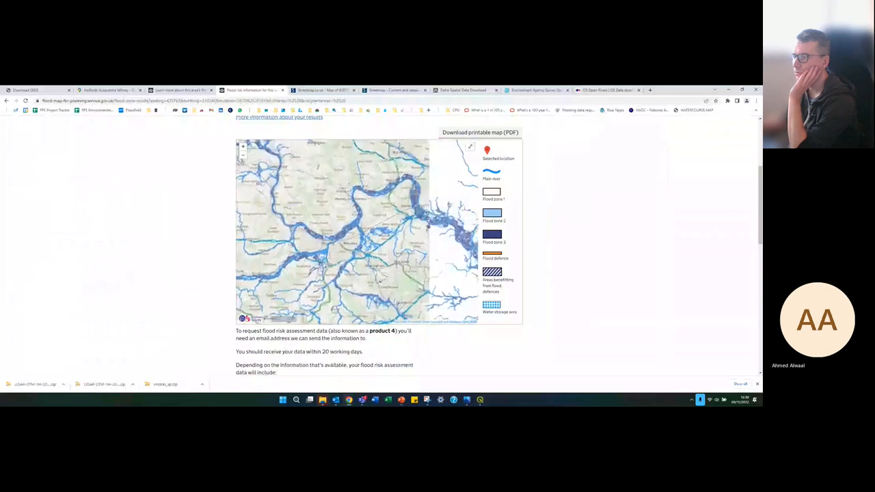
{"action": "scroll", "coordinate": [391, 233], "scroll_direction": "up", "scroll_amount": 3}
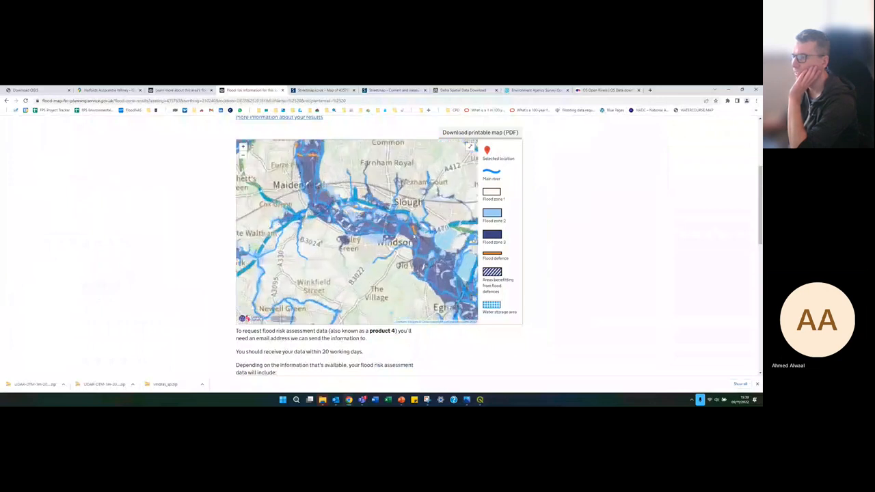
{"action": "scroll", "coordinate": [413, 233], "scroll_direction": "up", "scroll_amount": 2}
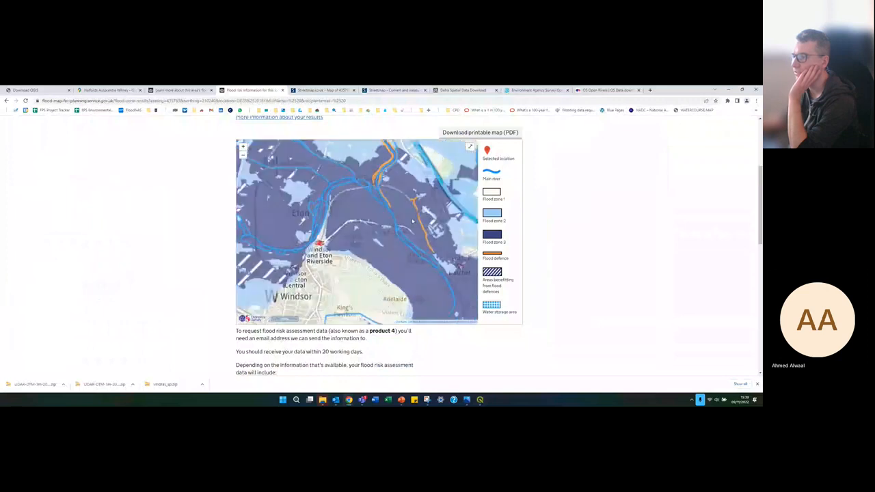
Step: Examine the flood defences along the channel northeast of Eton and the hatched area benefitting from them
{"action": "left_click_drag", "start_coordinate": [396, 198], "coordinate": [390, 259]}
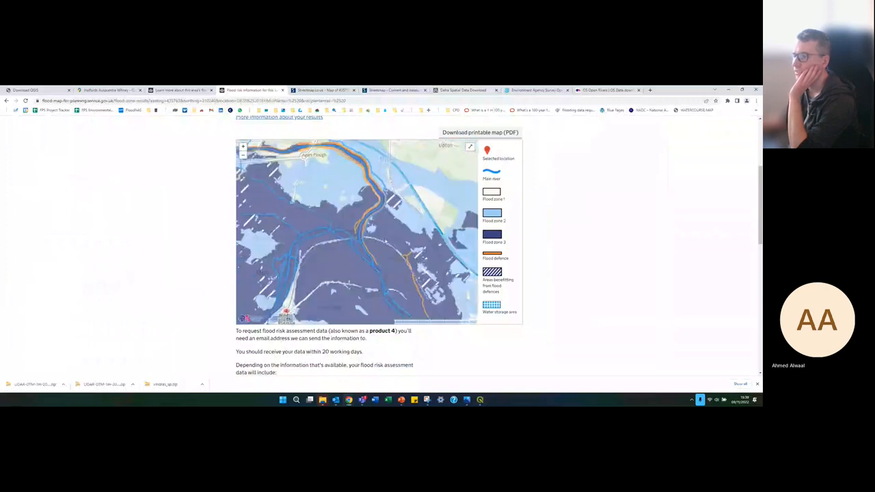
{"action": "scroll", "coordinate": [386, 204], "scroll_direction": "up", "scroll_amount": 2}
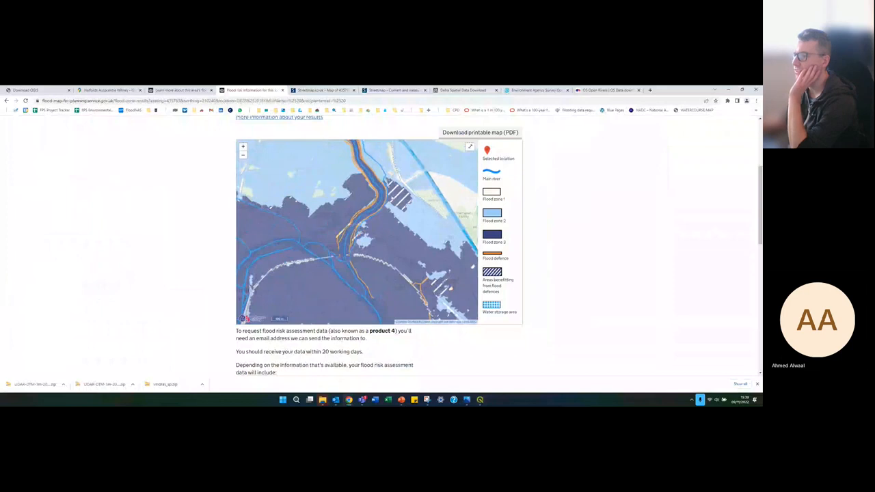
{"action": "scroll", "coordinate": [387, 201], "scroll_direction": "up", "scroll_amount": 1}
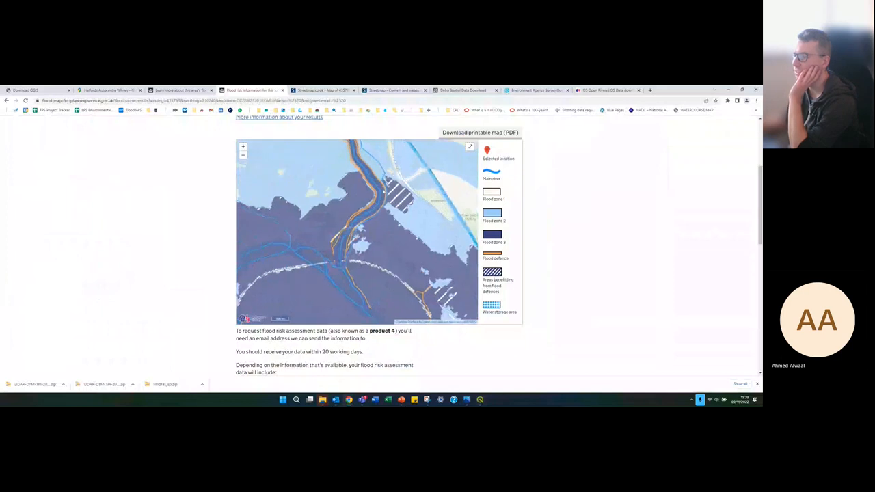
{"action": "left_click_drag", "start_coordinate": [400, 188], "coordinate": [391, 217]}
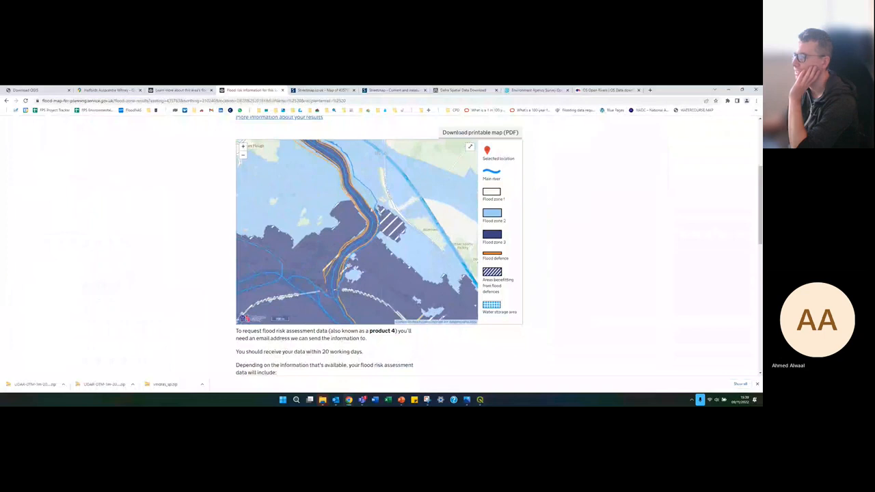
Step: Return the flood map to the selected location in Witney and examine Flood Zones 2 and 3 around it
{"action": "scroll", "coordinate": [367, 223], "scroll_direction": "down", "scroll_amount": 4}
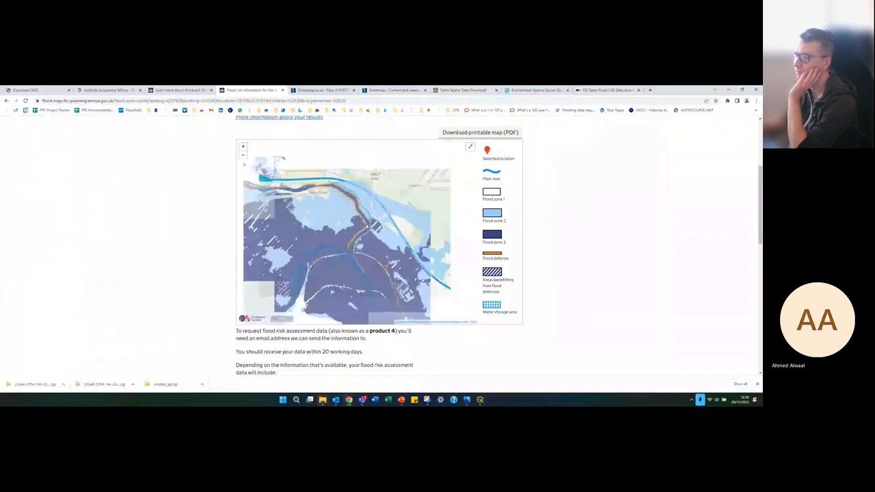
{"action": "scroll", "coordinate": [368, 223], "scroll_direction": "down", "scroll_amount": 5}
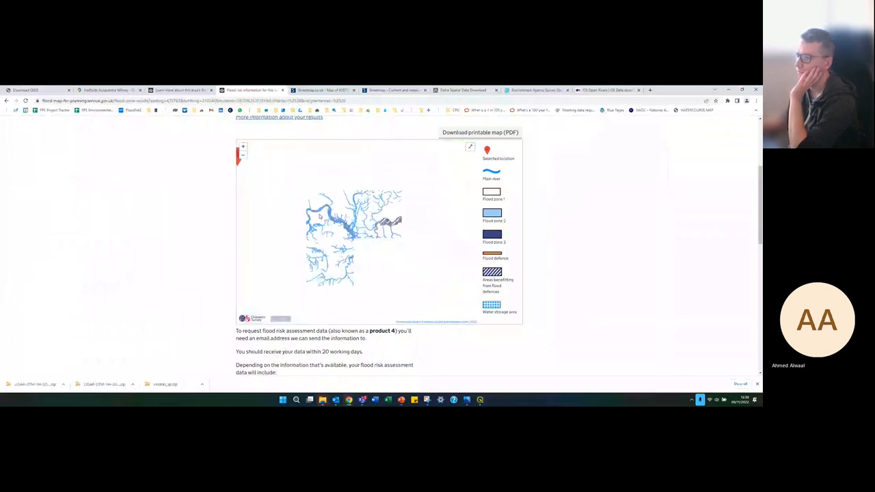
{"action": "left_click_drag", "start_coordinate": [359, 224], "coordinate": [440, 267]}
{"action": "scroll", "coordinate": [316, 203], "scroll_direction": "up", "scroll_amount": 5}
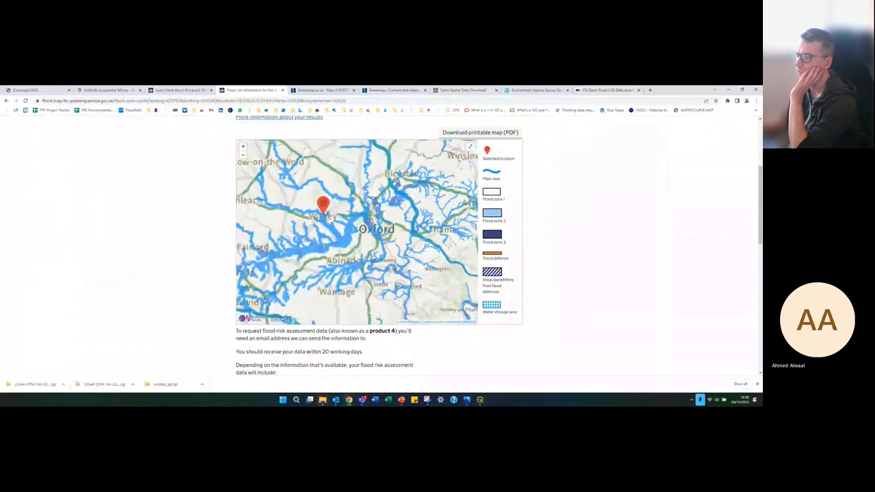
{"action": "scroll", "coordinate": [323, 225], "scroll_direction": "up", "scroll_amount": 4}
{"action": "left_click_drag", "start_coordinate": [306, 241], "coordinate": [361, 259]}
{"action": "scroll", "coordinate": [347, 253], "scroll_direction": "up", "scroll_amount": 2}
{"action": "scroll", "coordinate": [345, 254], "scroll_direction": "up", "scroll_amount": 3}
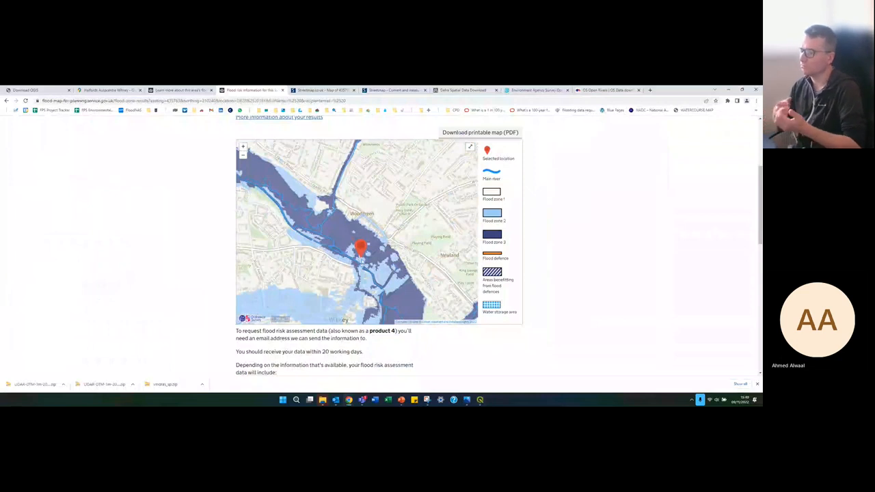
Step: Switch to the Environment Agency Survey Open Data Index Catalogues map and open its Add Data search over the Witney elevation view
{"action": "left_click", "coordinate": [533, 90]}
{"action": "scroll", "coordinate": [385, 252], "scroll_direction": "up", "scroll_amount": 5}
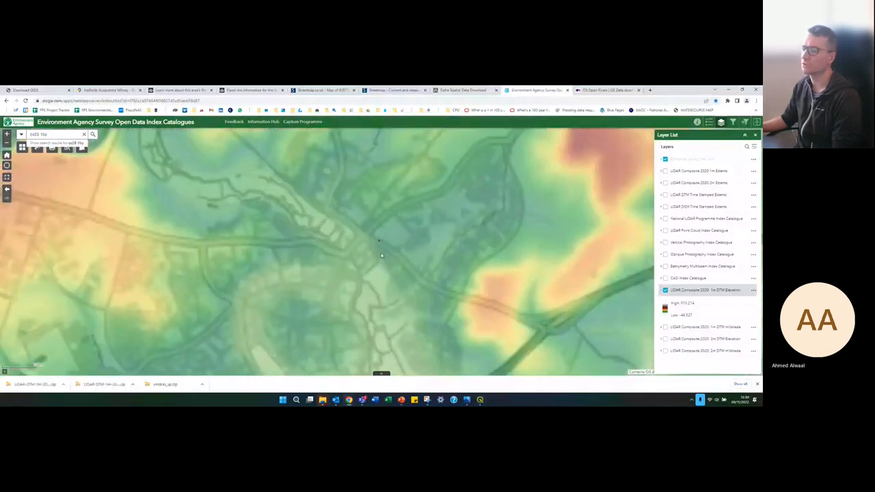
{"action": "scroll", "coordinate": [356, 252], "scroll_direction": "down", "scroll_amount": 2}
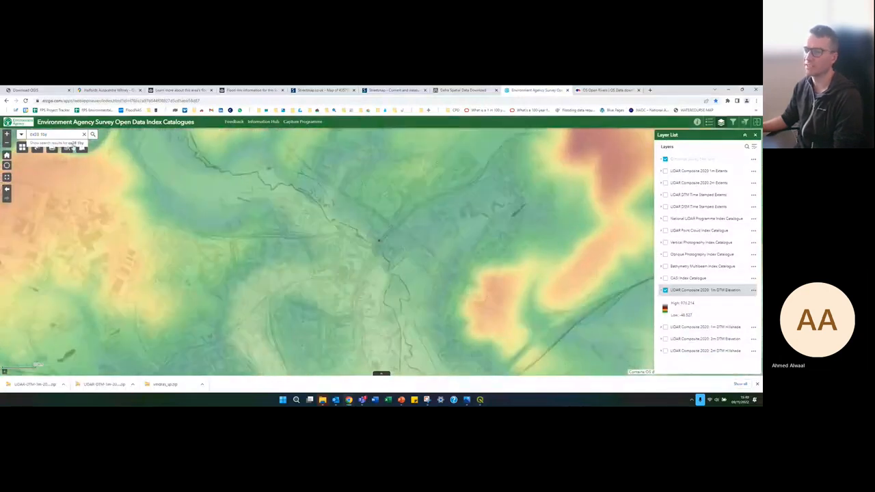
{"action": "left_click", "coordinate": [81, 148]}
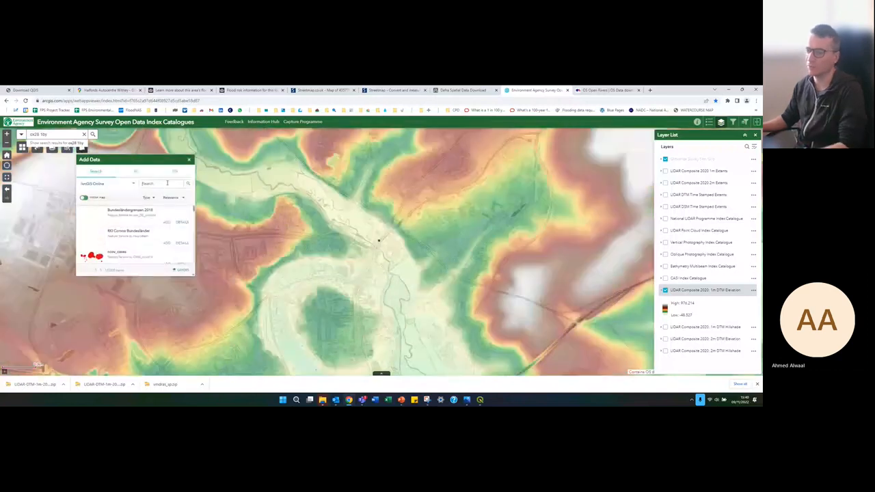
Step: Search ArcGIS Online for "historic flood" and add the Historic Flood Map (England) layer to the web map
{"action": "left_click", "coordinate": [167, 183]}
{"action": "type", "text": "histor"}
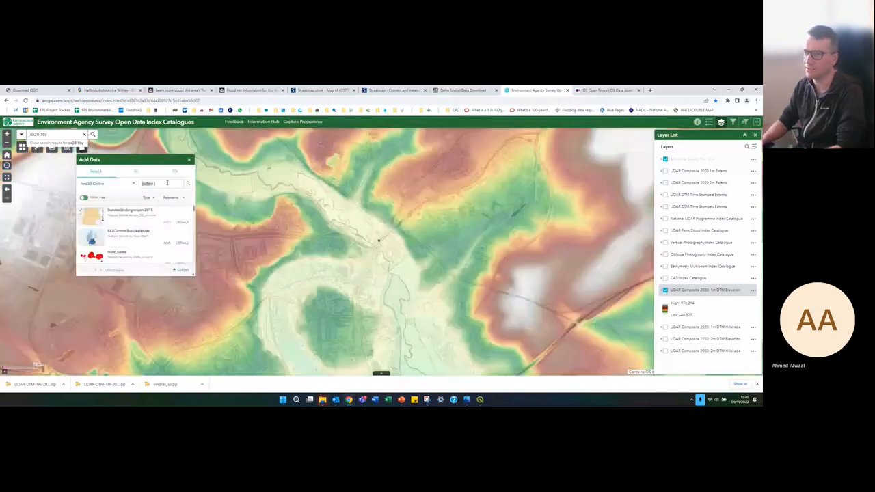
{"action": "type", "text": "ic flood"}
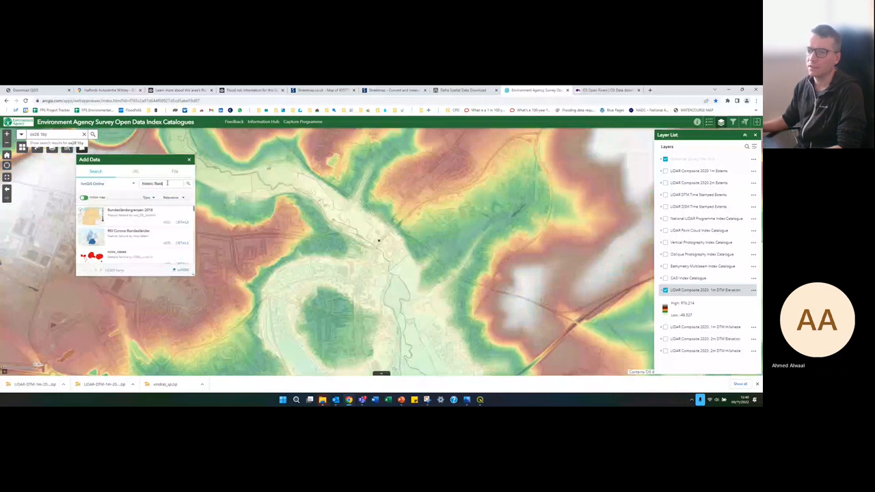
{"action": "left_click", "coordinate": [188, 184]}
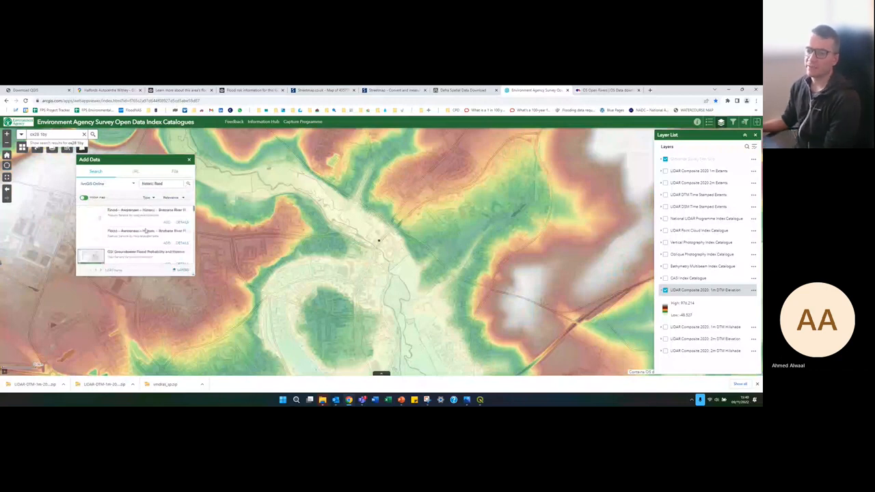
{"action": "scroll", "coordinate": [146, 231], "scroll_direction": "down", "scroll_amount": 1}
{"action": "scroll", "coordinate": [145, 231], "scroll_direction": "down", "scroll_amount": 2}
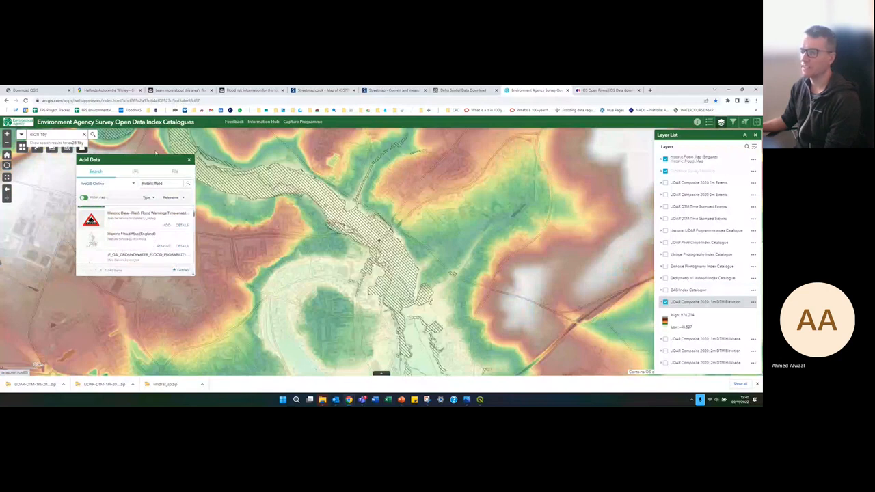
{"action": "left_click", "coordinate": [189, 160]}
{"action": "scroll", "coordinate": [382, 246], "scroll_direction": "up", "scroll_amount": 3}
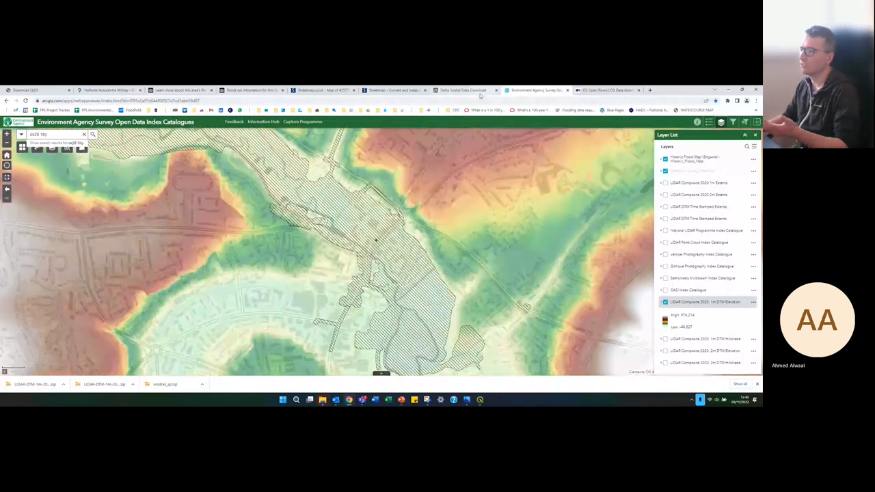
Step: Search the web for "ea recorded flood outlines" and open the Recorded Flood Outlines dataset on Data.gov.uk
{"action": "left_click", "coordinate": [465, 90]}
{"action": "left_click", "coordinate": [389, 102]}
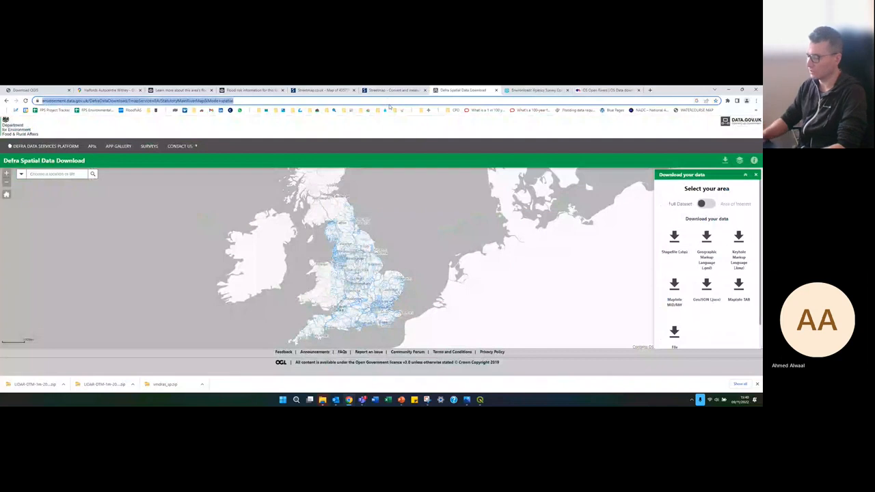
{"action": "type", "text": "ea recorded flood outline"}
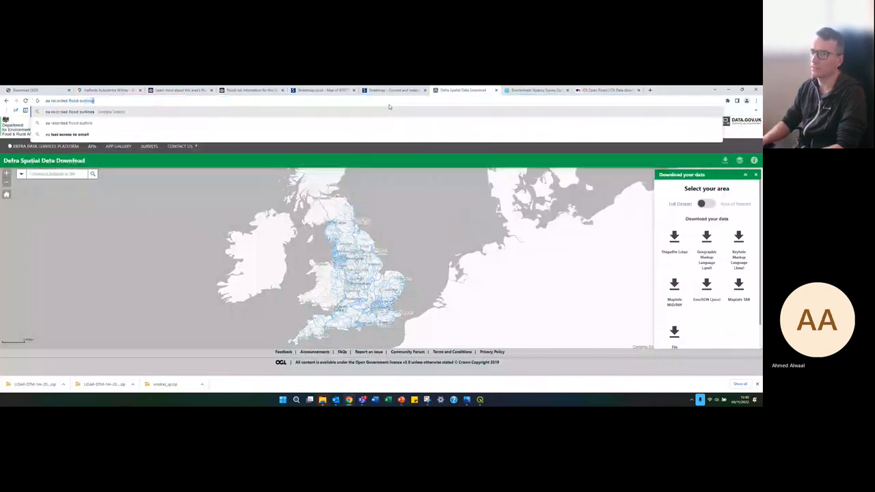
{"action": "key", "text": "Return"}
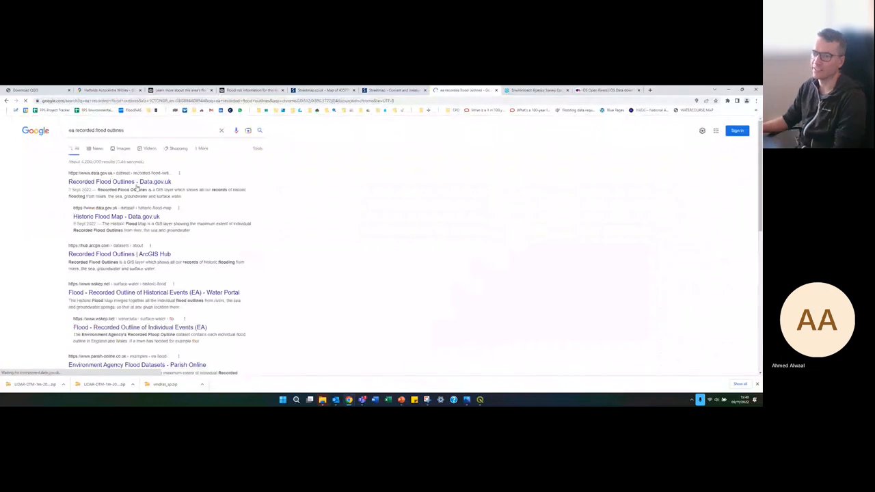
{"action": "left_click", "coordinate": [93, 183]}
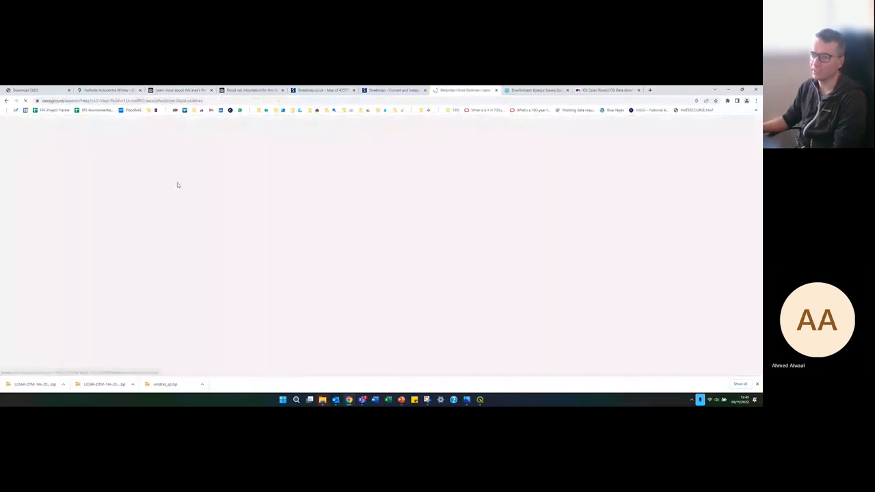
Step: Check the Recorded Flood Outlines dataset's last-updated date and expand its complete list of data links
{"action": "scroll", "coordinate": [324, 231], "scroll_direction": "down", "scroll_amount": 1}
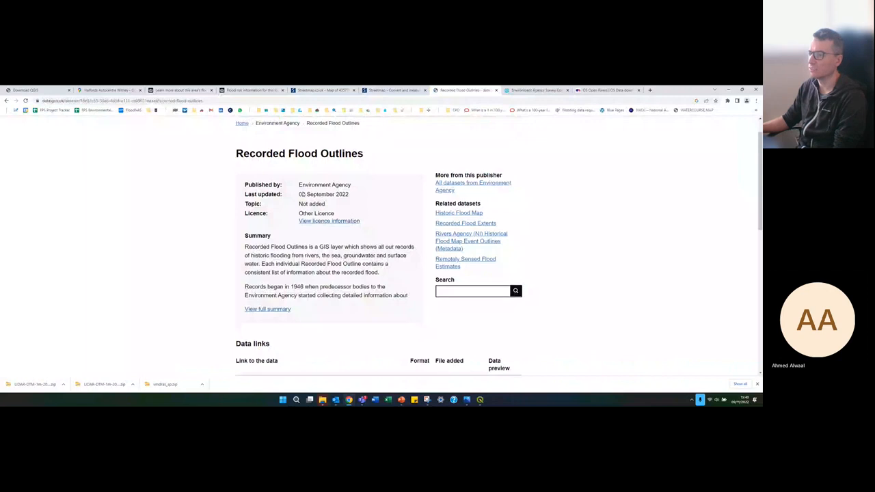
{"action": "left_click_drag", "start_coordinate": [301, 194], "coordinate": [334, 194]}
{"action": "left_click", "coordinate": [349, 196]}
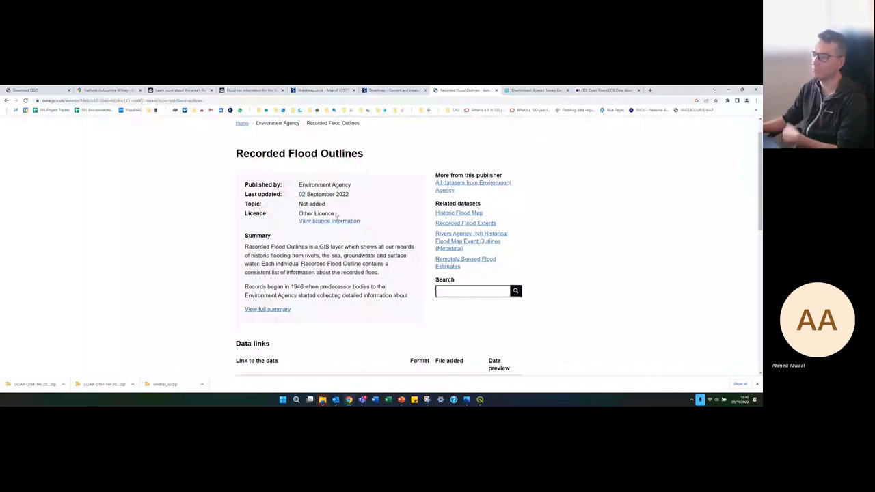
{"action": "scroll", "coordinate": [339, 206], "scroll_direction": "down", "scroll_amount": 4}
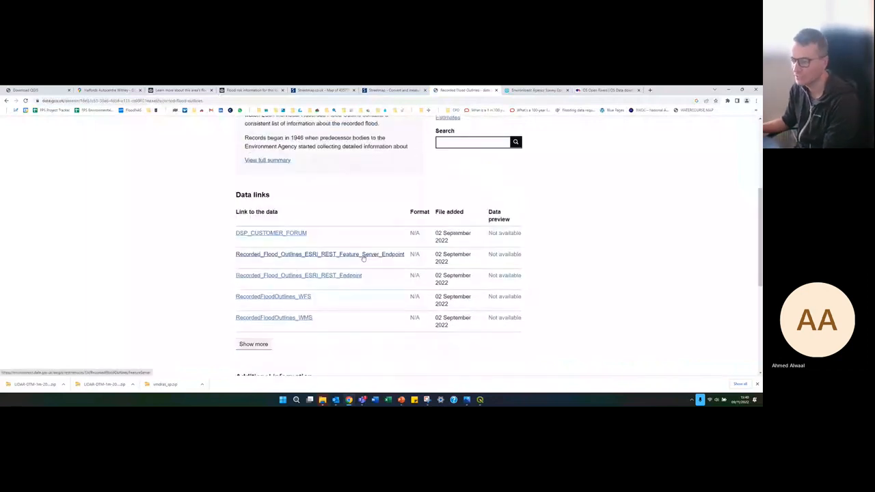
{"action": "left_click", "coordinate": [241, 344]}
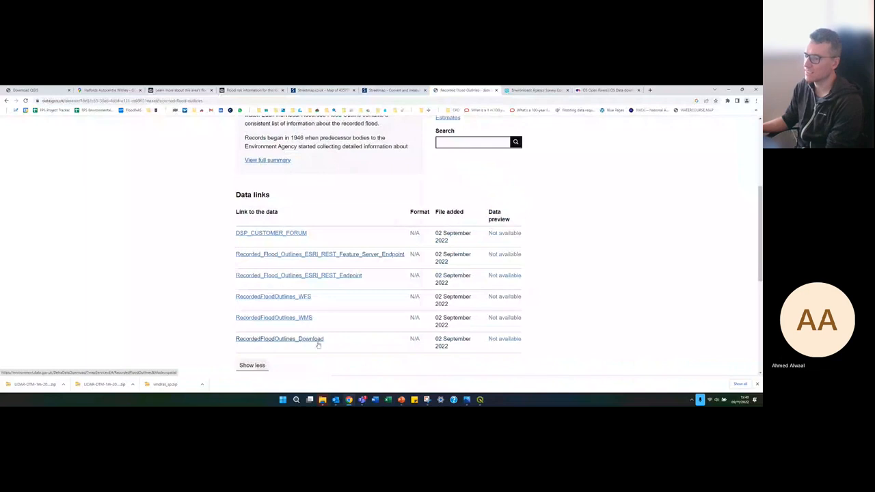
Step: Switch to QGIS and save the Witney GIS Plans project
{"action": "mouse_move", "coordinate": [322, 400]}
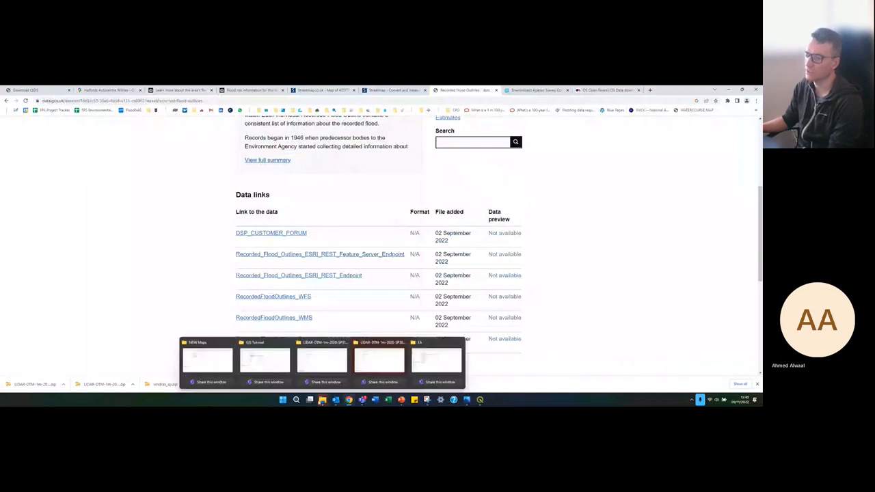
{"action": "left_click", "coordinate": [480, 399]}
{"action": "scroll", "coordinate": [363, 287], "scroll_direction": "down", "scroll_amount": 1}
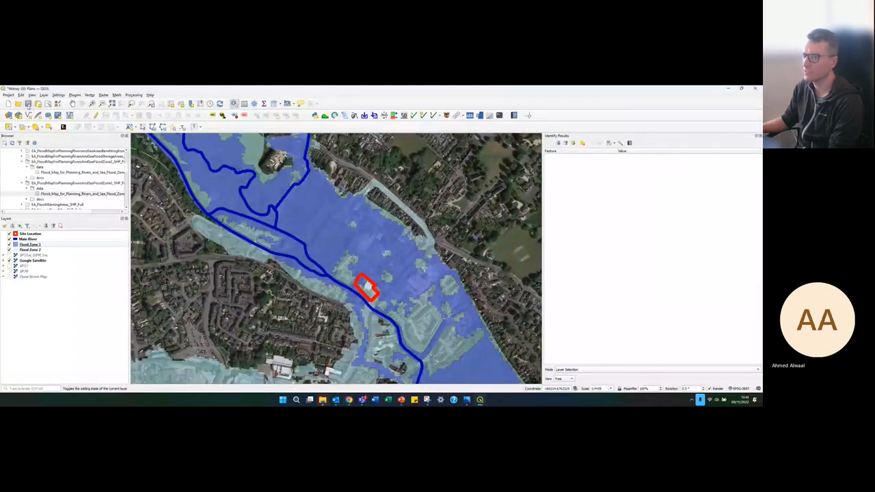
{"action": "left_click", "coordinate": [28, 103]}
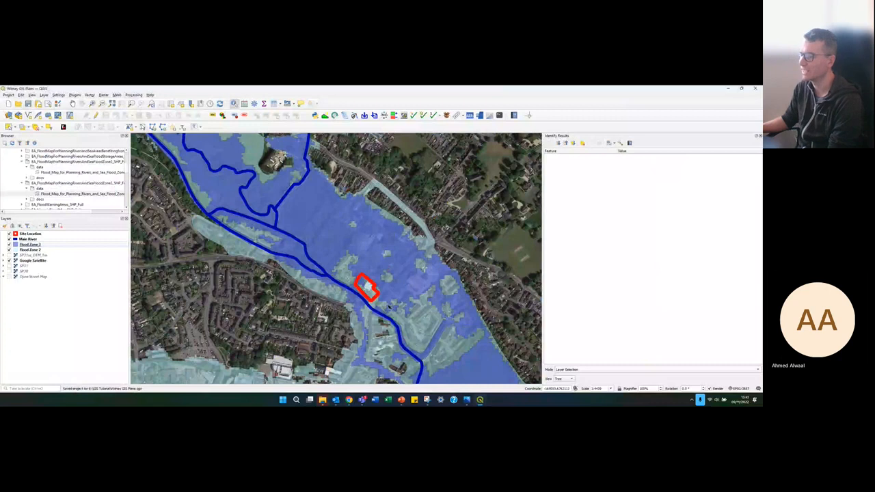
Step: Collapse the flood zone folders and add Recorded_Flood_Outlines.shp from the EA_RecordedFloodOutlines_SHP_Full data folder to the map
{"action": "scroll", "coordinate": [388, 307], "scroll_direction": "up", "scroll_amount": 1}
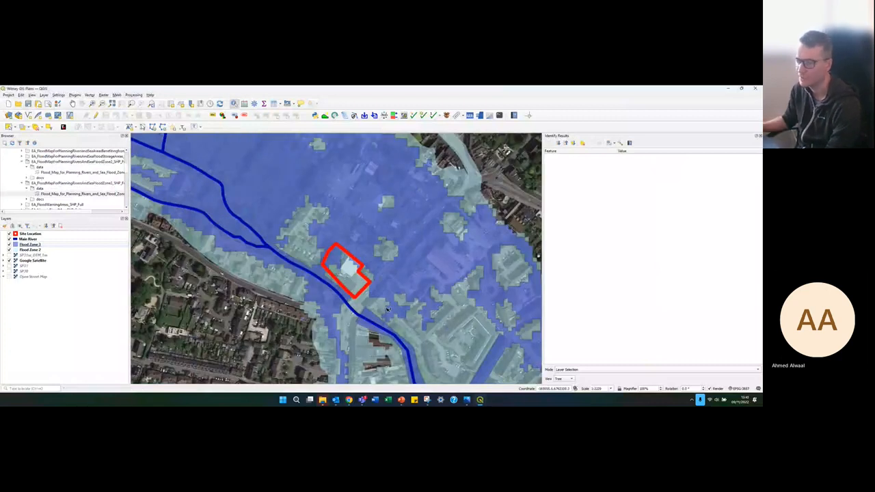
{"action": "left_click", "coordinate": [21, 183]}
{"action": "left_click", "coordinate": [22, 162]}
{"action": "scroll", "coordinate": [36, 185], "scroll_direction": "up", "scroll_amount": 1}
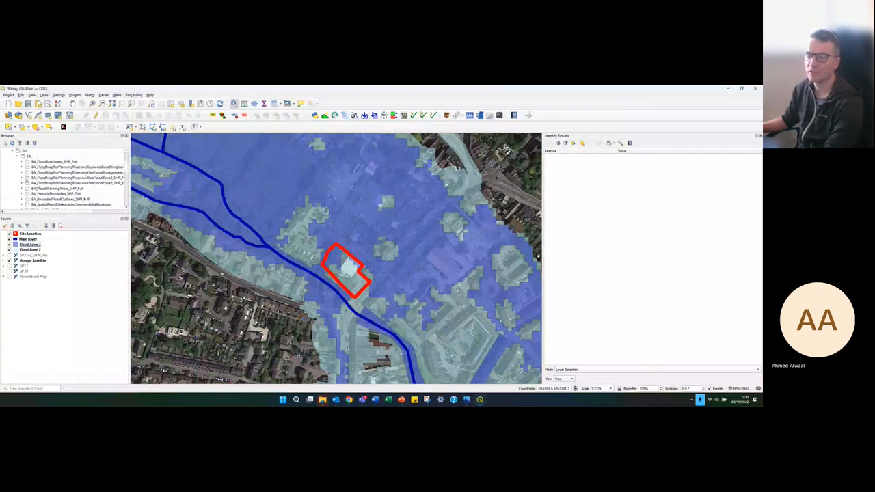
{"action": "left_click", "coordinate": [26, 199]}
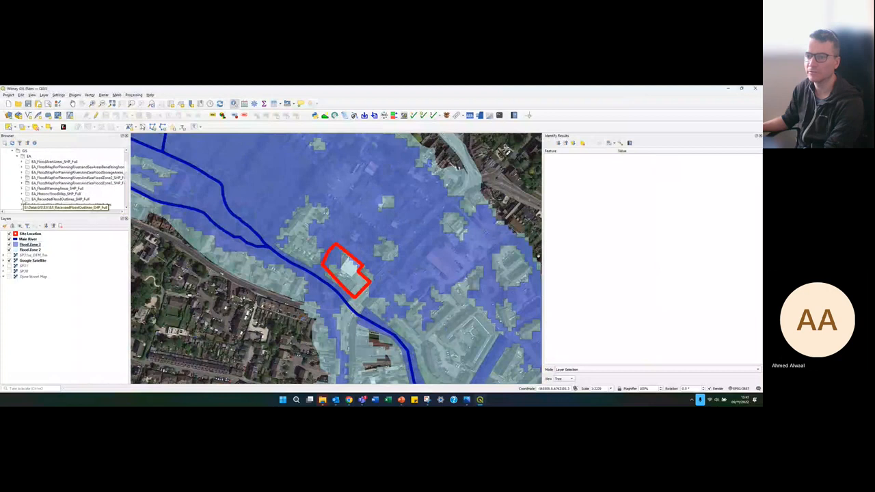
{"action": "scroll", "coordinate": [35, 186], "scroll_direction": "down", "scroll_amount": 1}
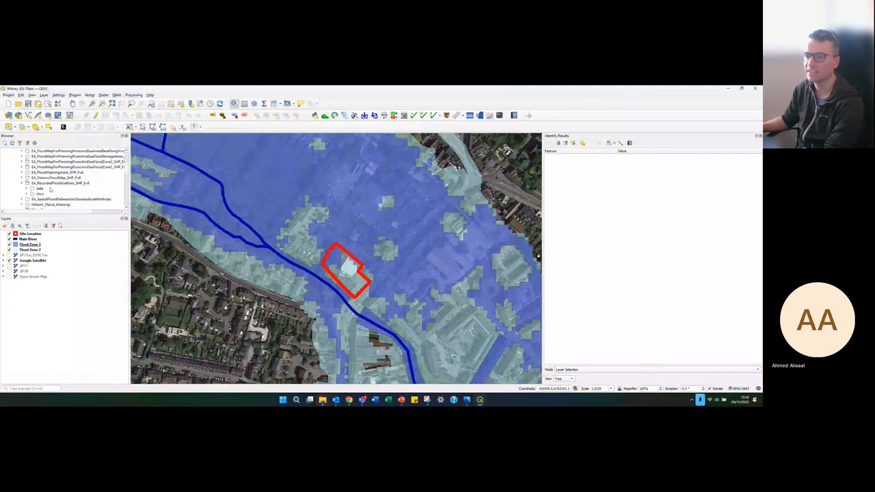
{"action": "left_click", "coordinate": [27, 189]}
{"action": "left_click", "coordinate": [41, 195]}
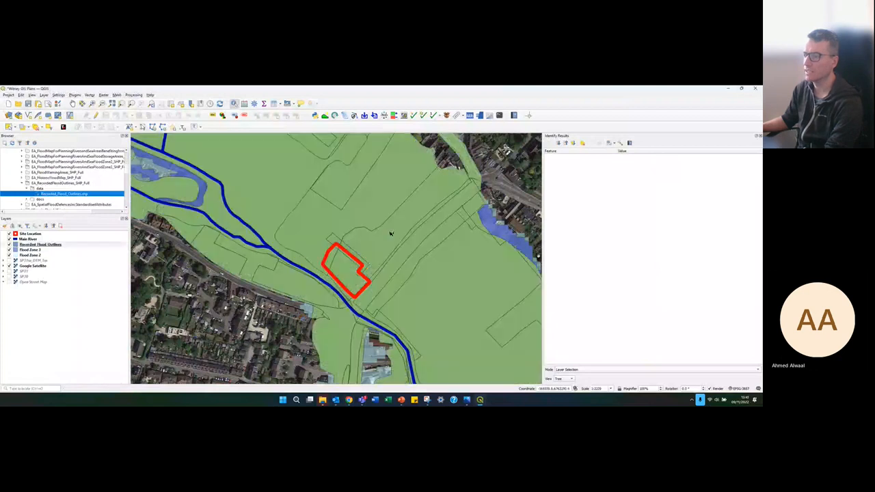
Step: Check which layers have features at the red site boundary using Identify, without opening any result
{"action": "scroll", "coordinate": [340, 208], "scroll_direction": "down", "scroll_amount": 1}
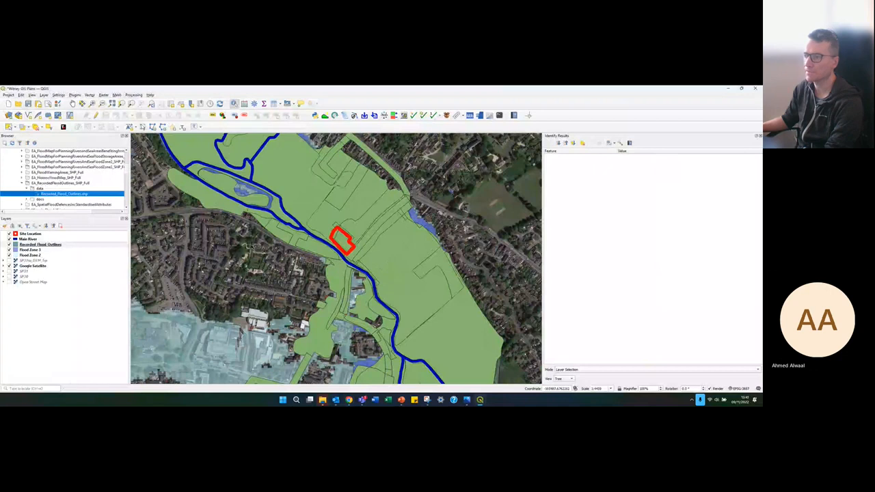
{"action": "left_click", "coordinate": [343, 240]}
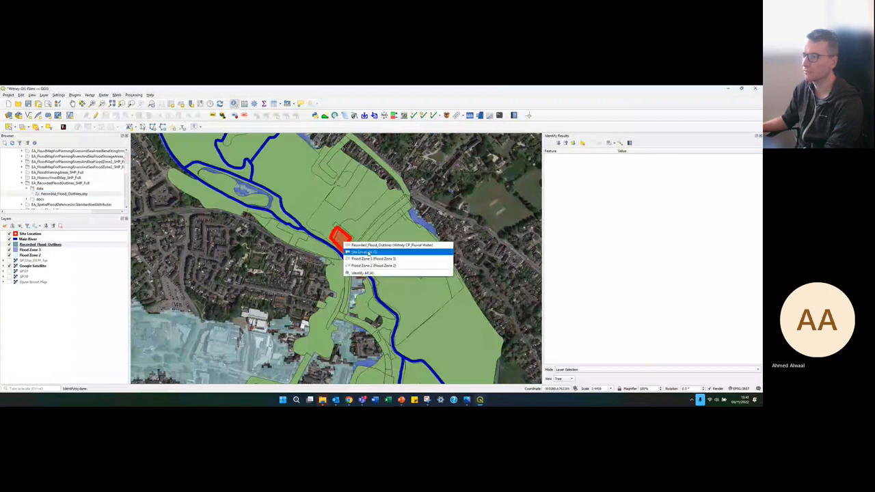
{"action": "left_click", "coordinate": [45, 250]}
Step: Style the Recorded_Flood_Outlines layer with the blue hashed fill preset "hashed cblue /"
{"action": "double_click", "coordinate": [43, 245]}
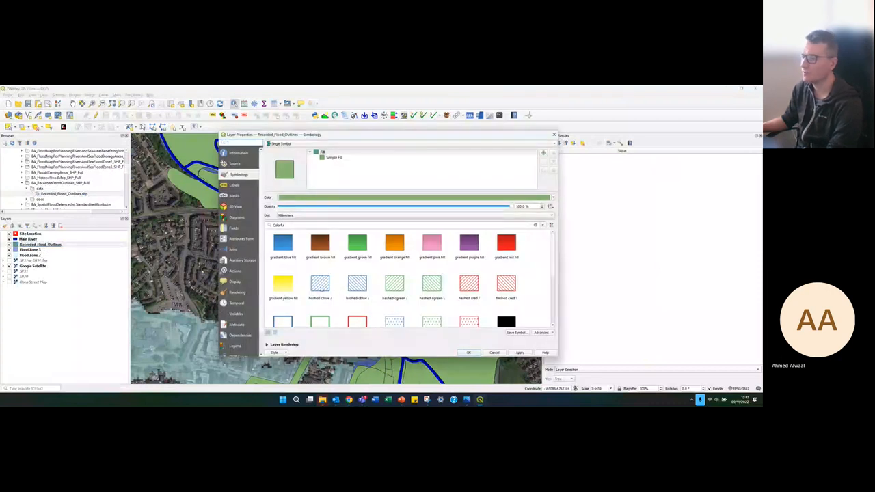
{"action": "left_click", "coordinate": [320, 284]}
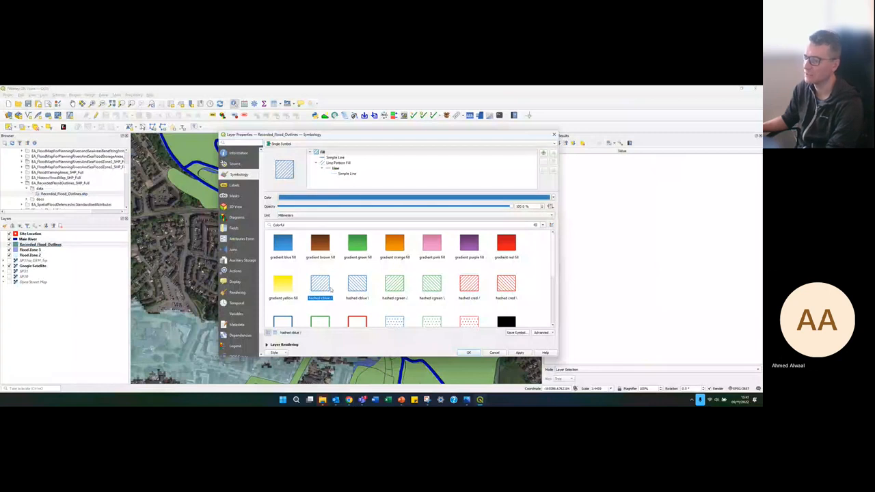
{"action": "left_click", "coordinate": [520, 352]}
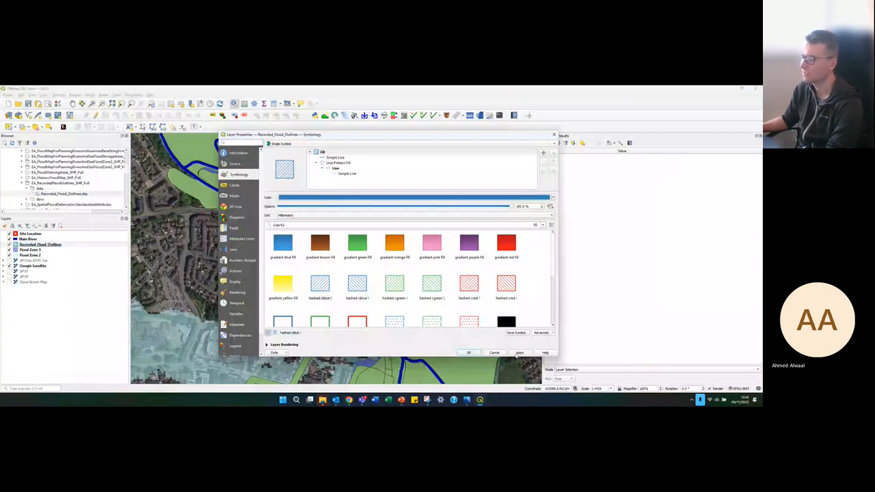
{"action": "left_click", "coordinate": [464, 352]}
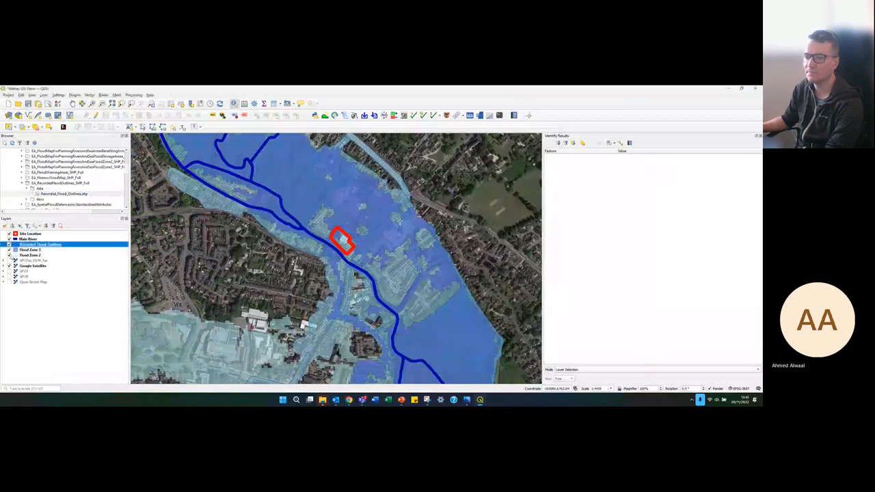
Step: Hide the Flood Zone 3 and Flood Zone 2 layers to inspect the recorded flood outlines around the site
{"action": "left_click", "coordinate": [9, 250]}
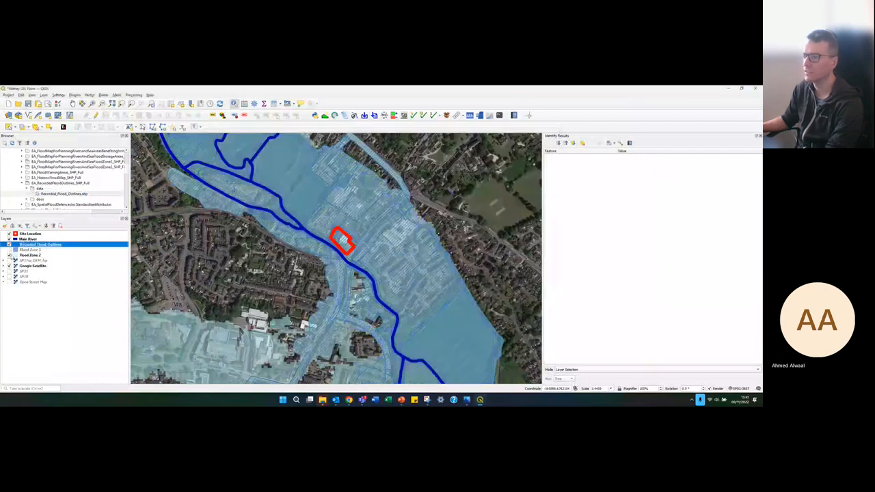
{"action": "left_click", "coordinate": [9, 255]}
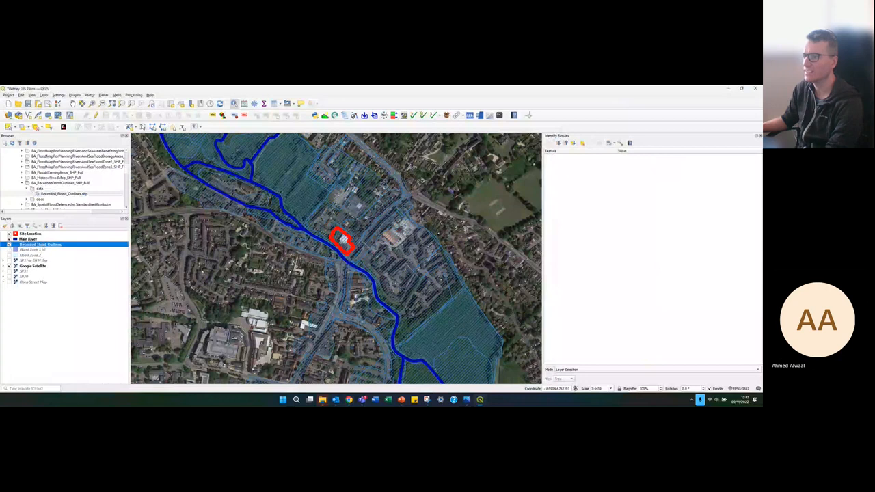
{"action": "scroll", "coordinate": [374, 240], "scroll_direction": "up", "scroll_amount": 2}
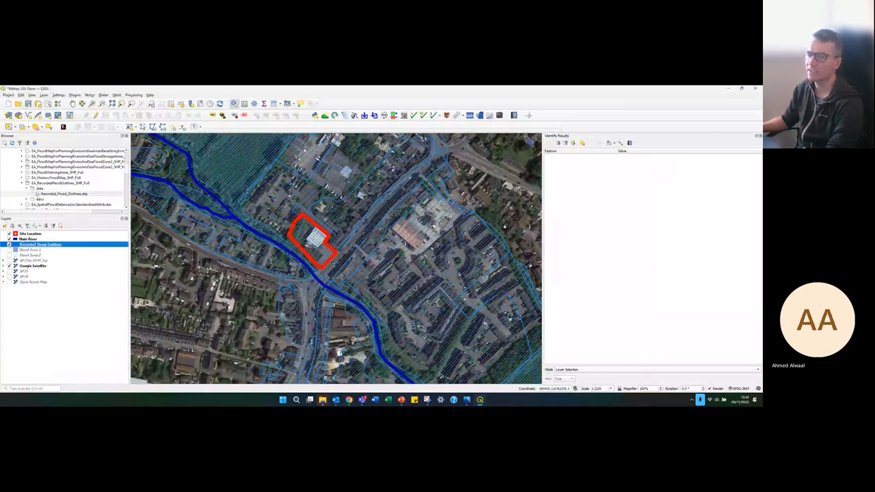
Step: Add Historic_Flood_Map.shp from the EA_HistoricFloodMap_SHP_Full data folder and place it beneath the Recorded_Flood_Outlines layer
{"action": "left_click", "coordinate": [22, 182]}
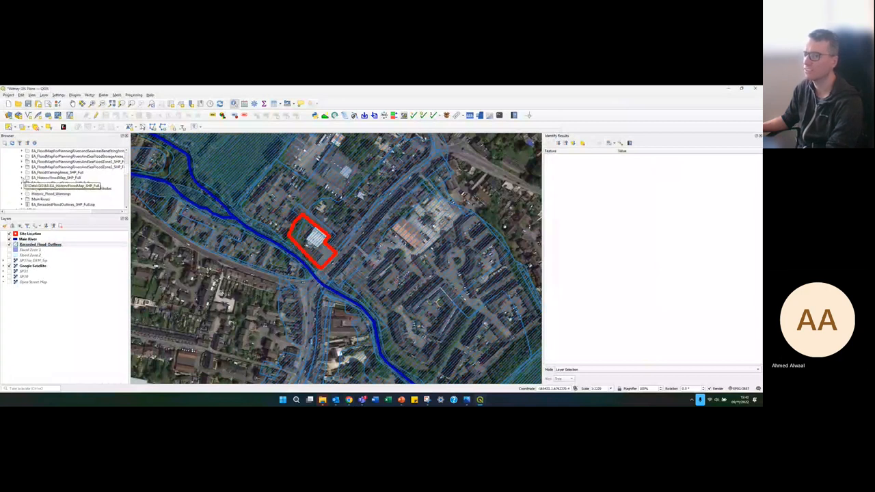
{"action": "left_click", "coordinate": [23, 179]}
{"action": "left_click", "coordinate": [28, 183]}
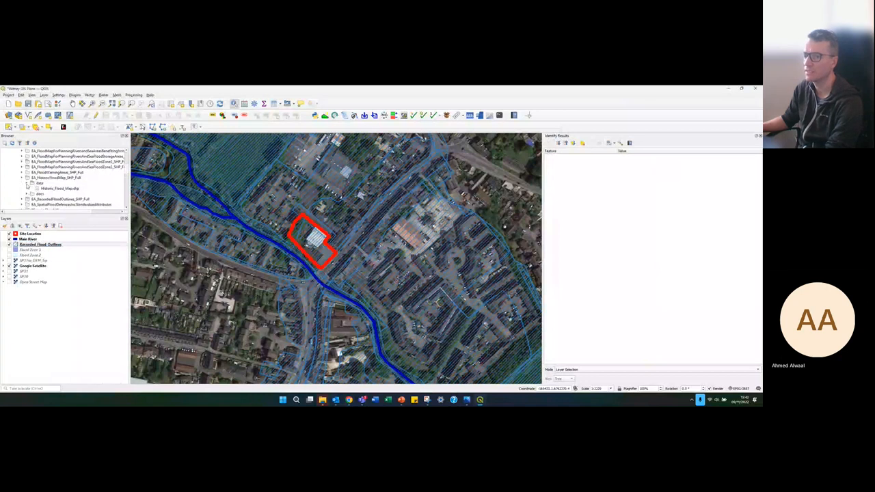
{"action": "left_click_drag", "start_coordinate": [55, 188], "coordinate": [49, 307]}
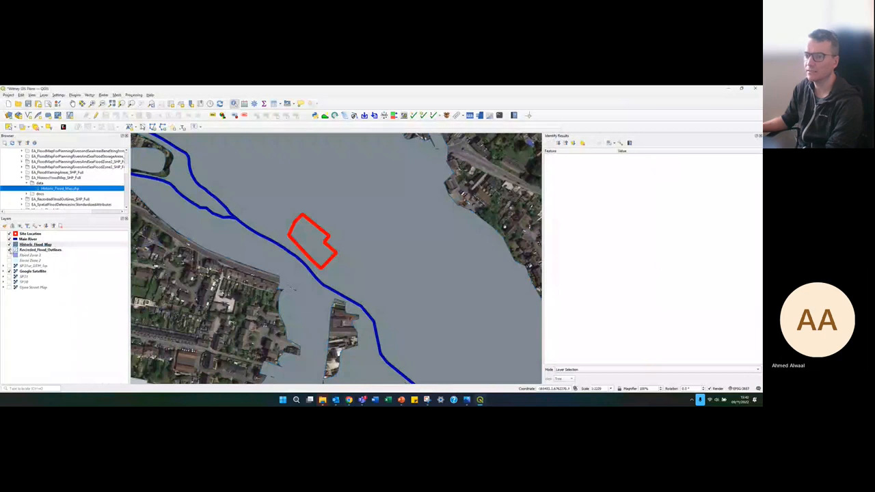
{"action": "left_click_drag", "start_coordinate": [10, 249], "coordinate": [38, 244]}
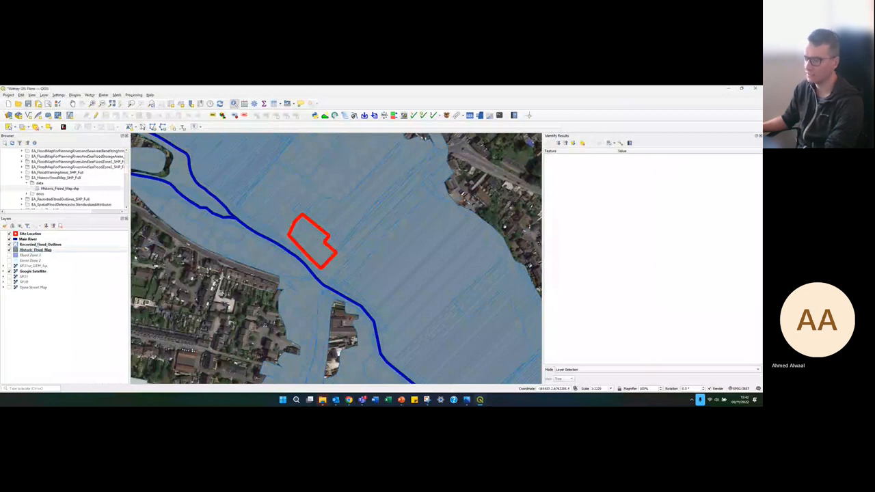
{"action": "scroll", "coordinate": [358, 262], "scroll_direction": "down", "scroll_amount": 1}
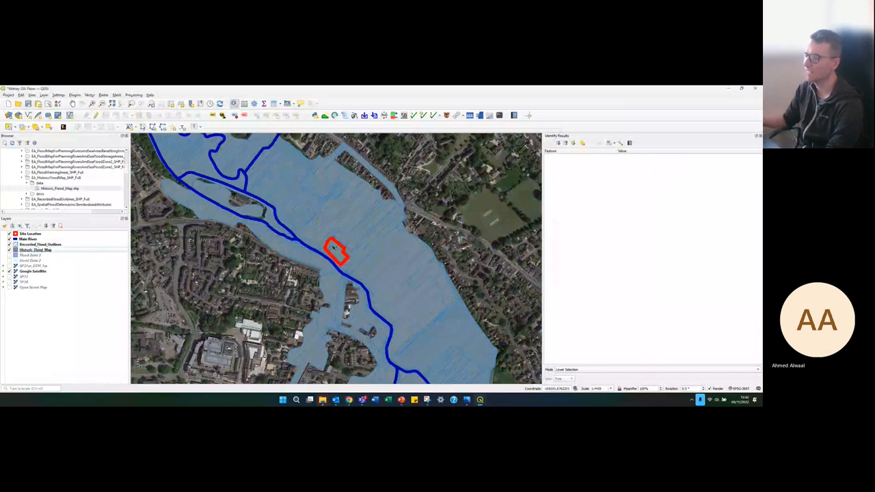
Step: Hide the Historic_Flood_Map layer to inspect the recorded flood outlines across the red site boundary
{"action": "scroll", "coordinate": [374, 250], "scroll_direction": "up", "scroll_amount": 4}
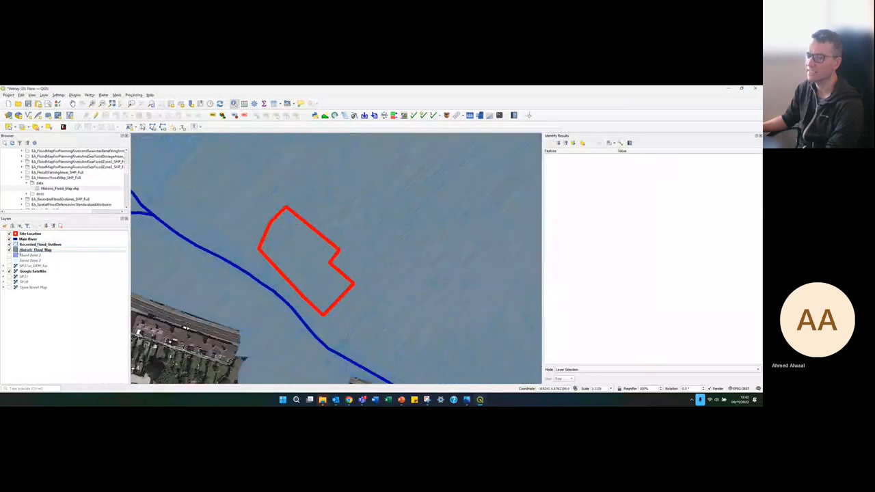
{"action": "left_click", "coordinate": [16, 249]}
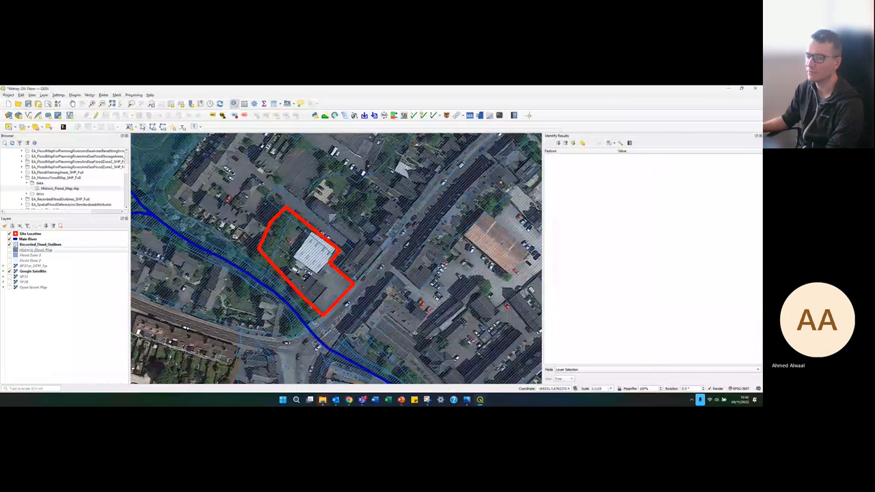
{"action": "right_click", "coordinate": [29, 246]}
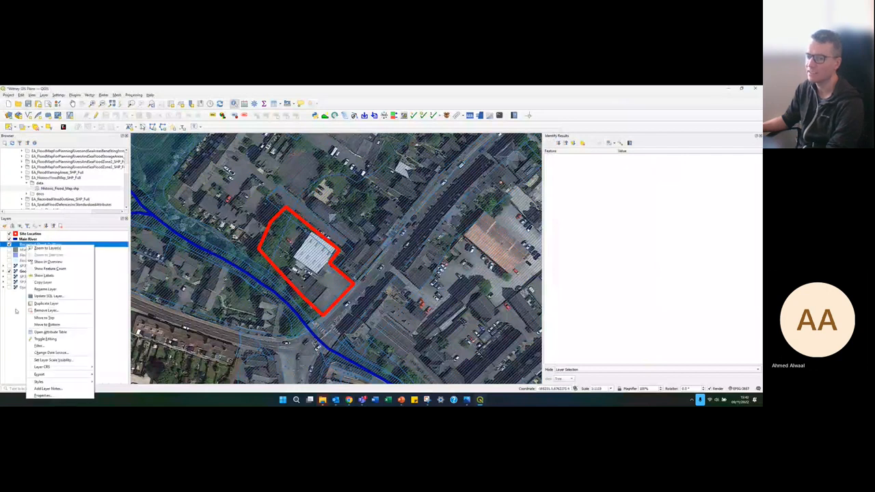
{"action": "left_click", "coordinate": [16, 310]}
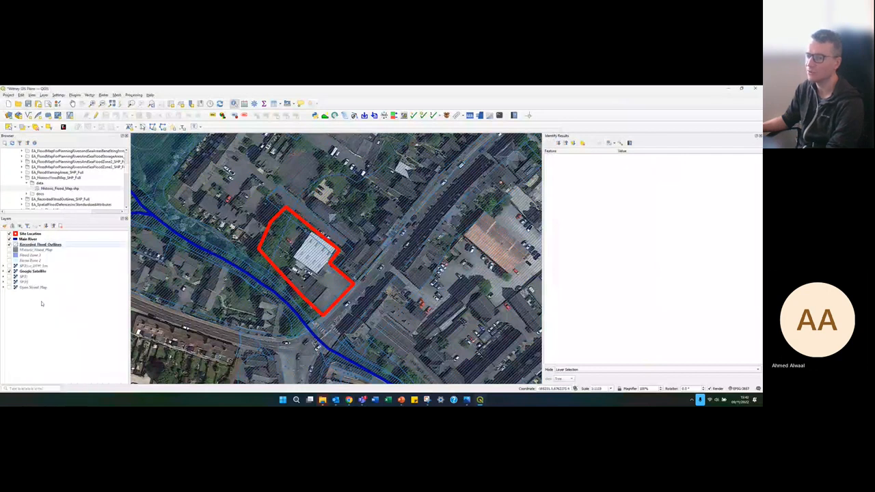
{"action": "right_click", "coordinate": [48, 245]}
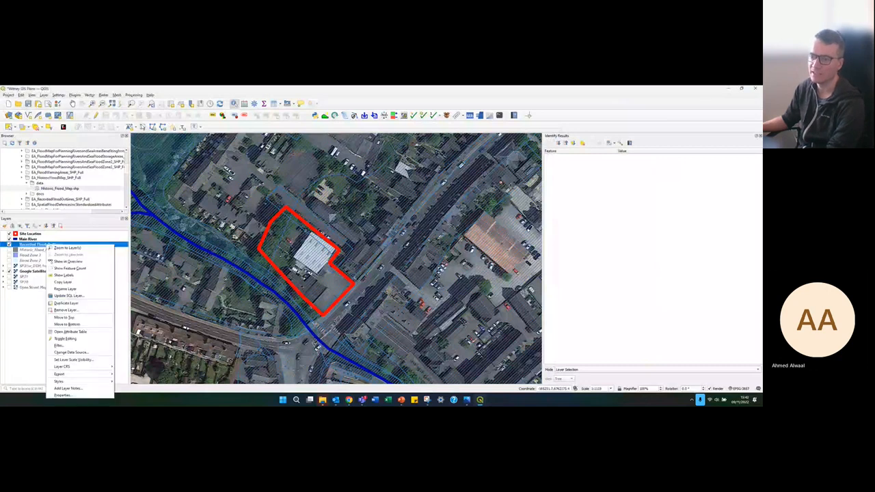
{"action": "left_click", "coordinate": [15, 306]}
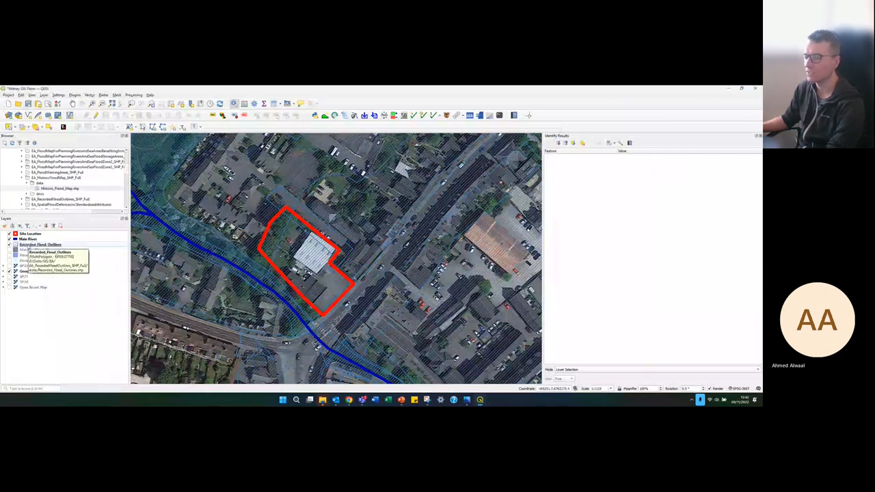
{"action": "right_click", "coordinate": [27, 244]}
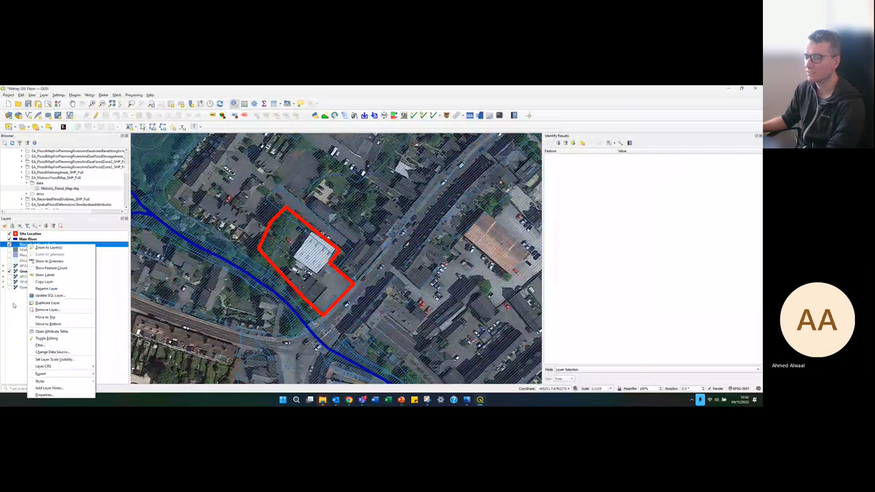
{"action": "left_click", "coordinate": [15, 305]}
{"action": "right_click", "coordinate": [27, 245]}
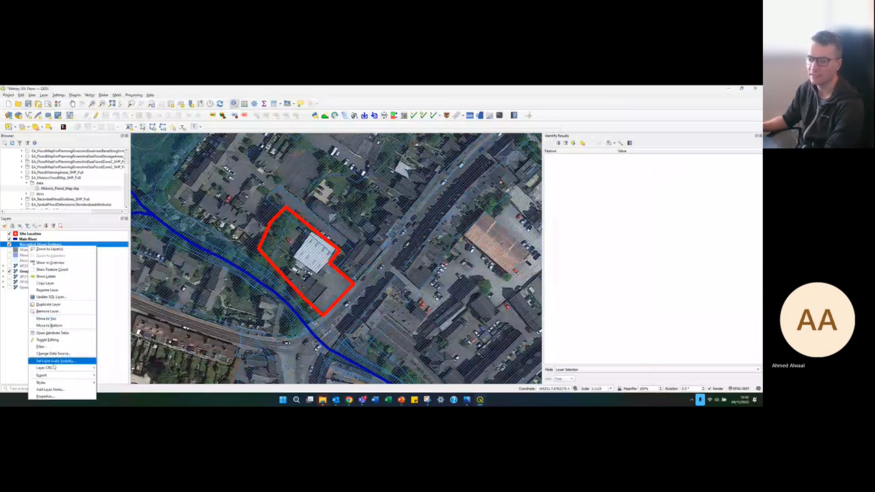
Step: Copy all style categories from the Recorded_Flood_Outlines layer and paste them onto the Historic_Flood_Map layer
{"action": "right_click", "coordinate": [26, 244]}
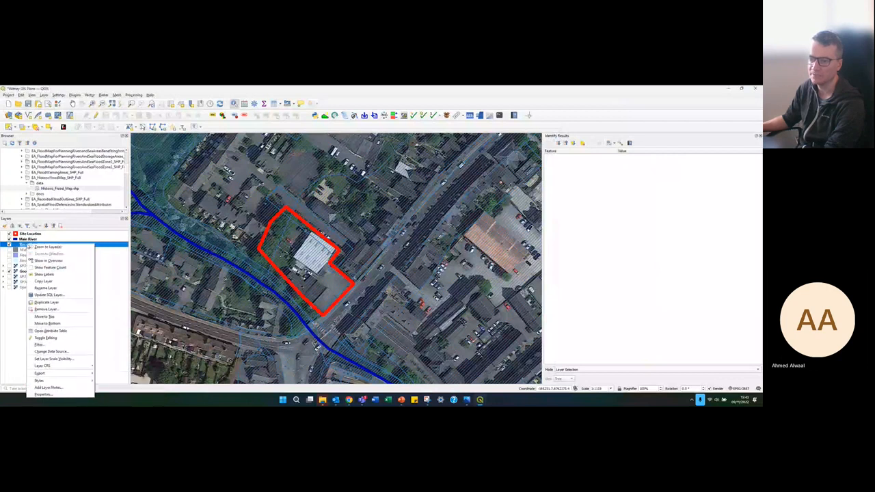
{"action": "mouse_move", "coordinate": [70, 381]}
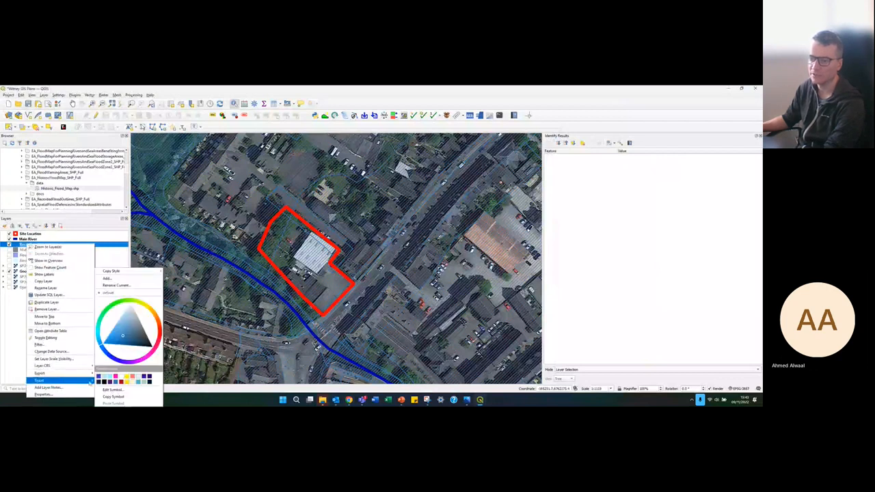
{"action": "mouse_move", "coordinate": [123, 271]}
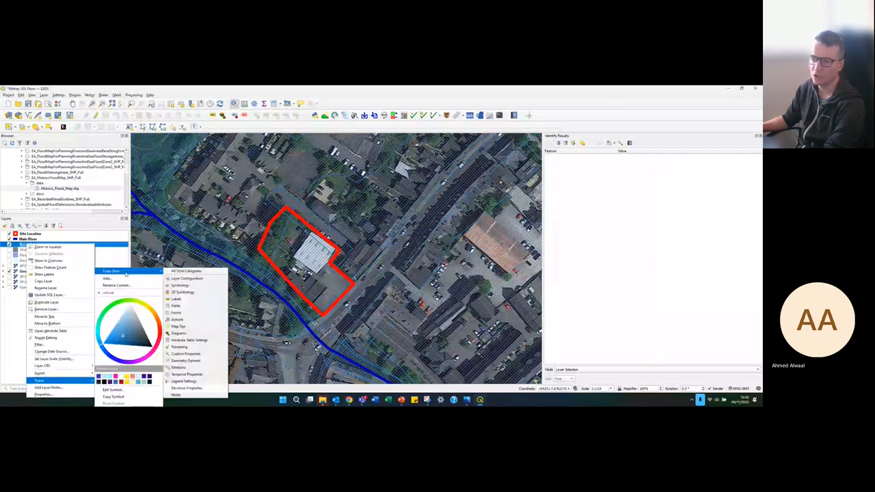
{"action": "left_click", "coordinate": [177, 272]}
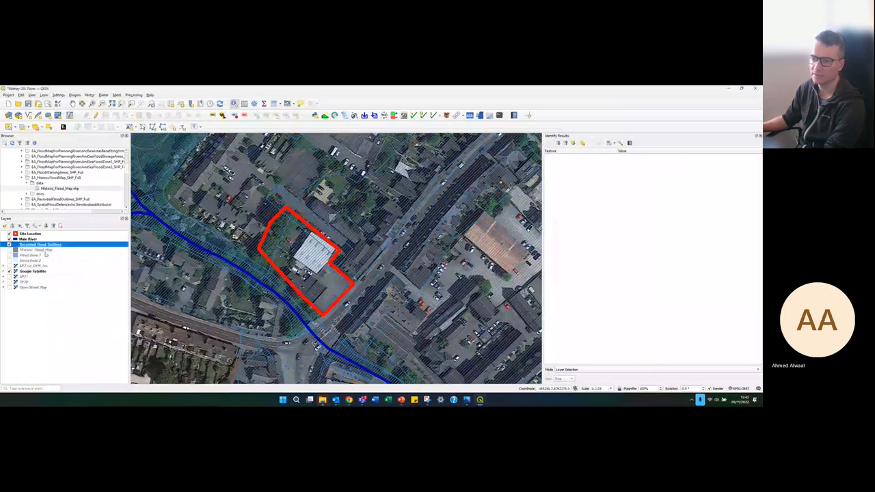
{"action": "right_click", "coordinate": [41, 250]}
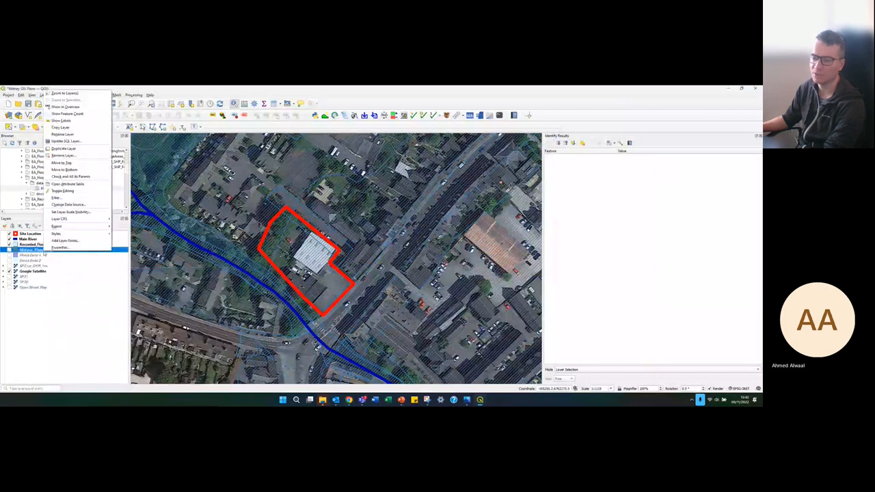
{"action": "mouse_move", "coordinate": [58, 234]}
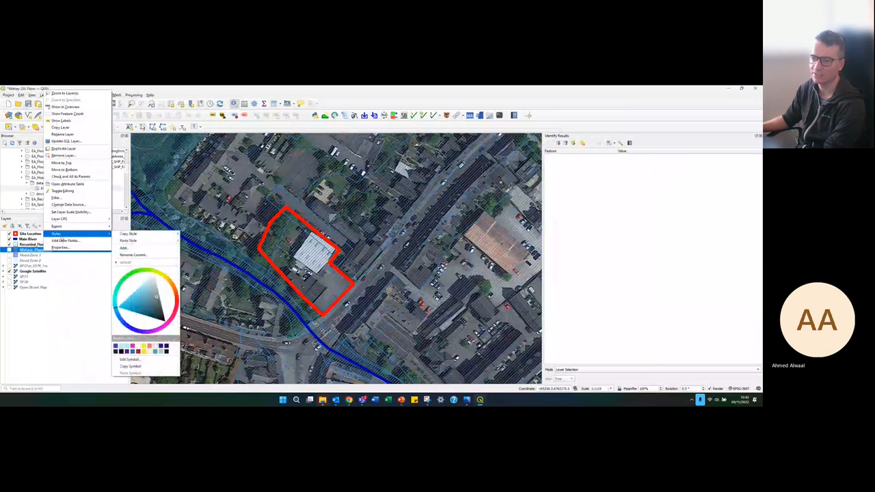
{"action": "mouse_move", "coordinate": [132, 240]}
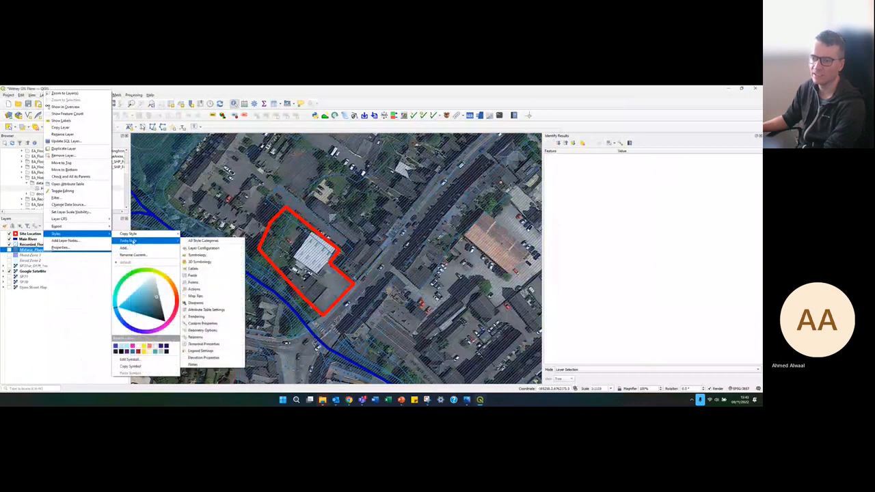
{"action": "left_click", "coordinate": [189, 240]}
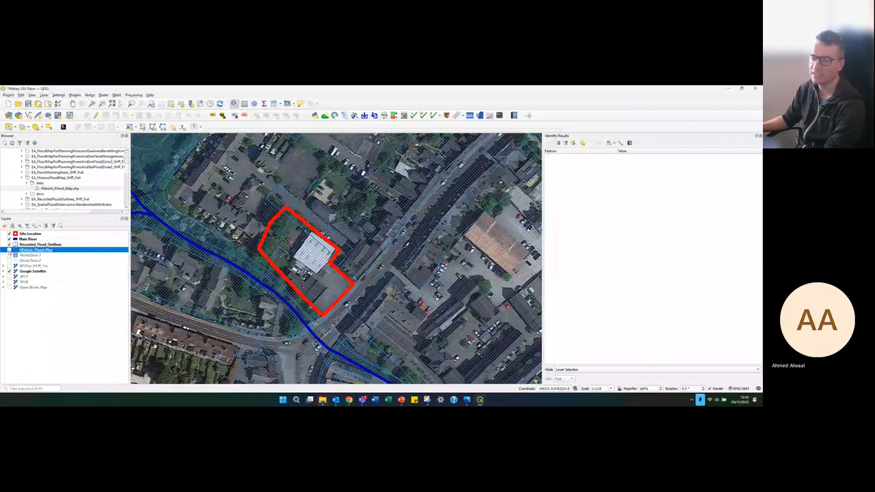
Step: Show the Historic_Flood_Map layer and hide the Recorded_Flood_Outlines layer
{"action": "left_click", "coordinate": [10, 251]}
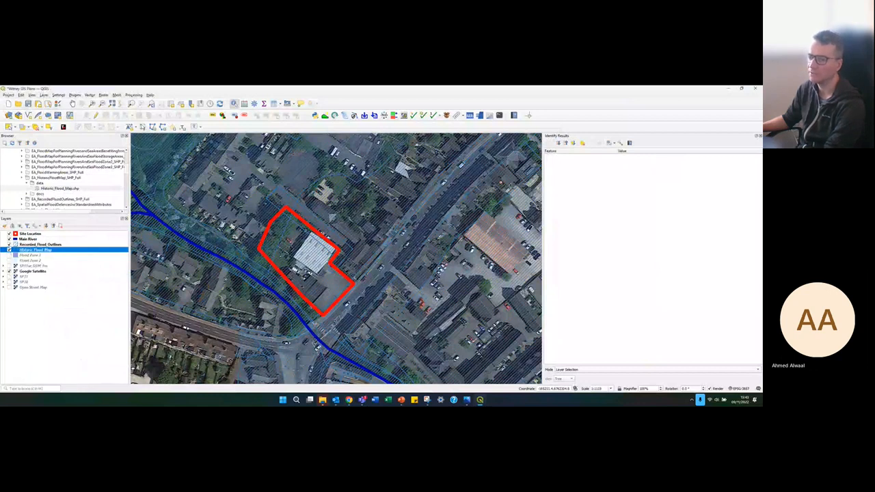
{"action": "left_click", "coordinate": [9, 244]}
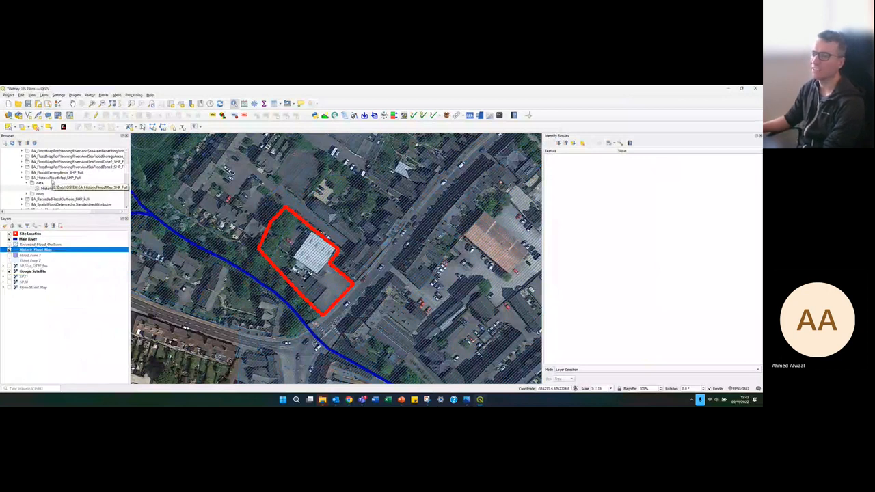
{"action": "scroll", "coordinate": [55, 182], "scroll_direction": "up", "scroll_amount": 5}
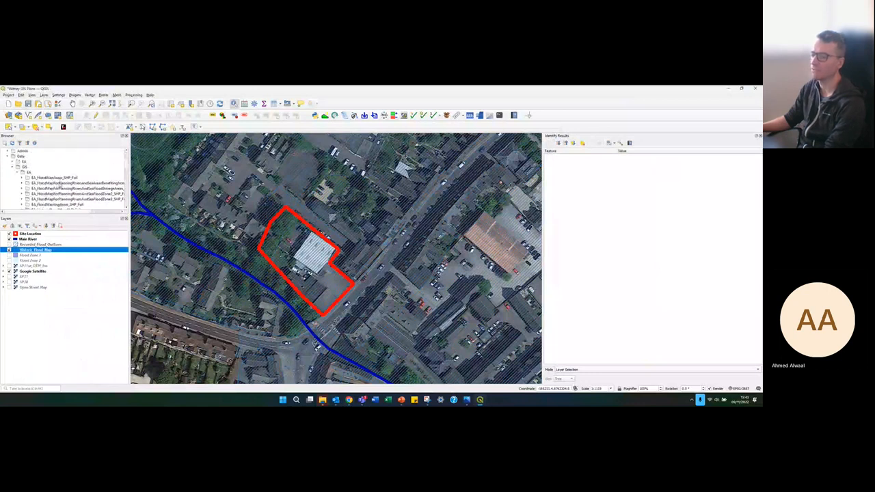
{"action": "scroll", "coordinate": [60, 182], "scroll_direction": "down", "scroll_amount": 1}
{"action": "scroll", "coordinate": [60, 189], "scroll_direction": "down", "scroll_amount": 1}
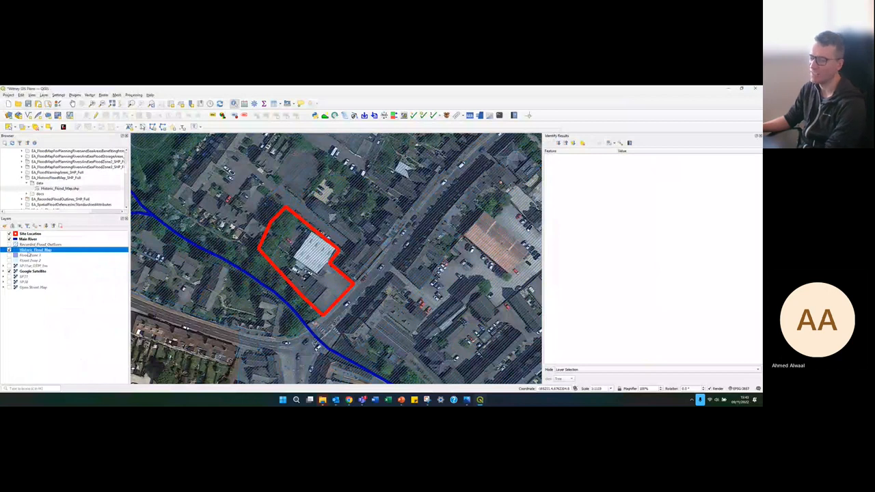
Step: Examine the historic flood extent around the site and hide the Historic_Flood_Map layer
{"action": "scroll", "coordinate": [171, 257], "scroll_direction": "down", "scroll_amount": 1}
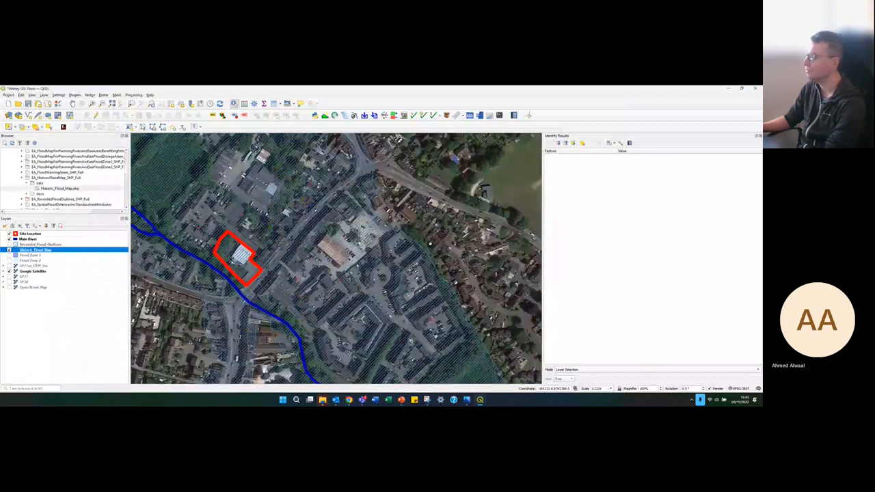
{"action": "scroll", "coordinate": [318, 289], "scroll_direction": "down", "scroll_amount": 1}
{"action": "scroll", "coordinate": [260, 263], "scroll_direction": "up", "scroll_amount": 2}
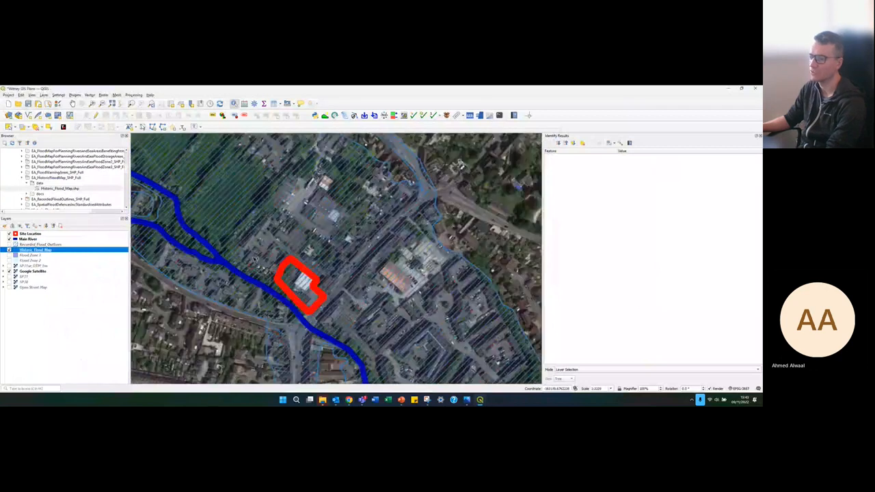
{"action": "scroll", "coordinate": [260, 264], "scroll_direction": "down", "scroll_amount": 1}
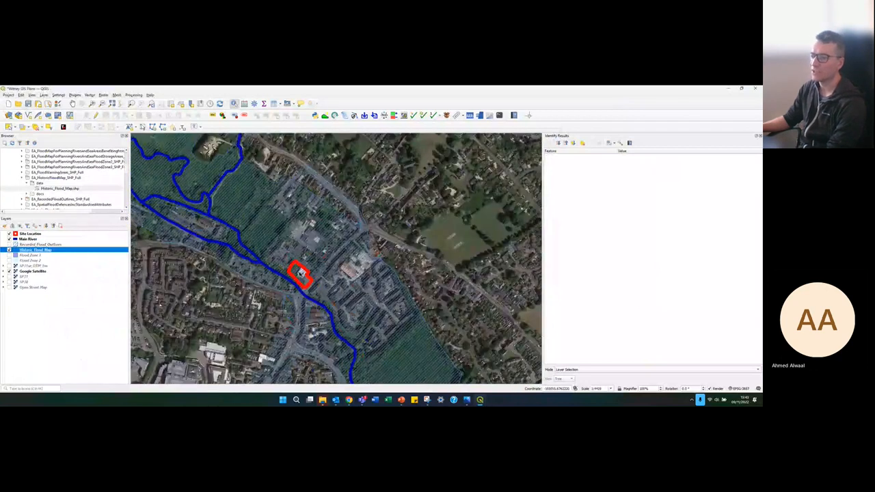
{"action": "scroll", "coordinate": [299, 265], "scroll_direction": "down", "scroll_amount": 1}
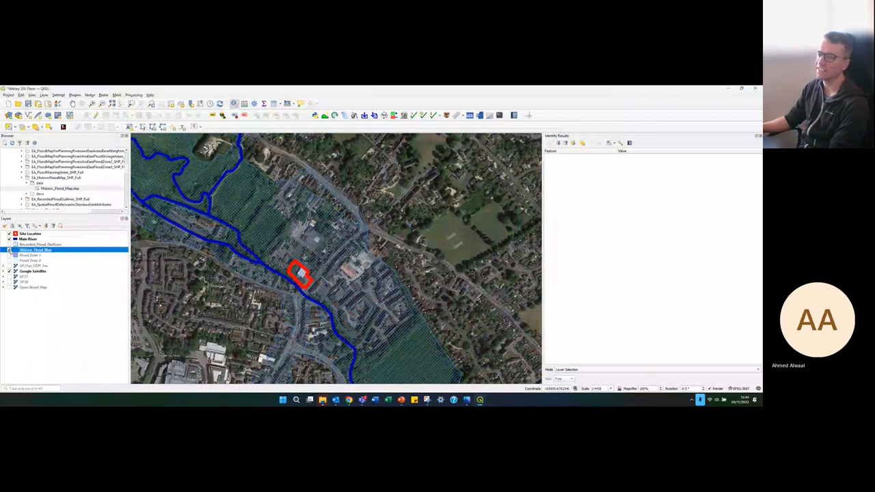
{"action": "left_click", "coordinate": [9, 250]}
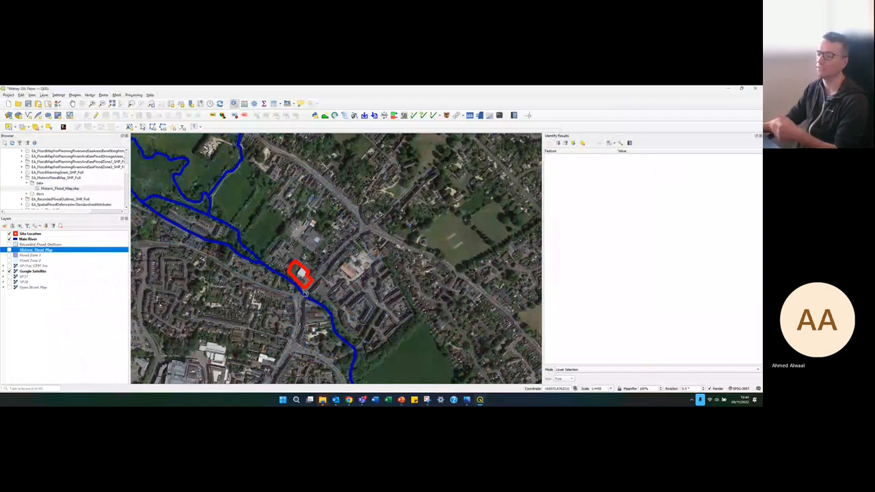
Step: Switch to Outlook's Environment Agency reply on the Witney flood risk information request and resize its window over the map
{"action": "left_click", "coordinate": [335, 402]}
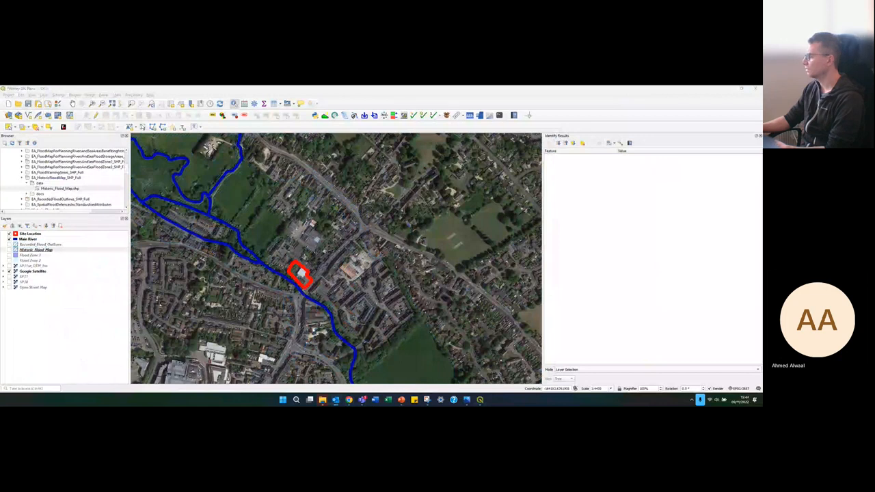
{"action": "key", "text": "alt+Tab"}
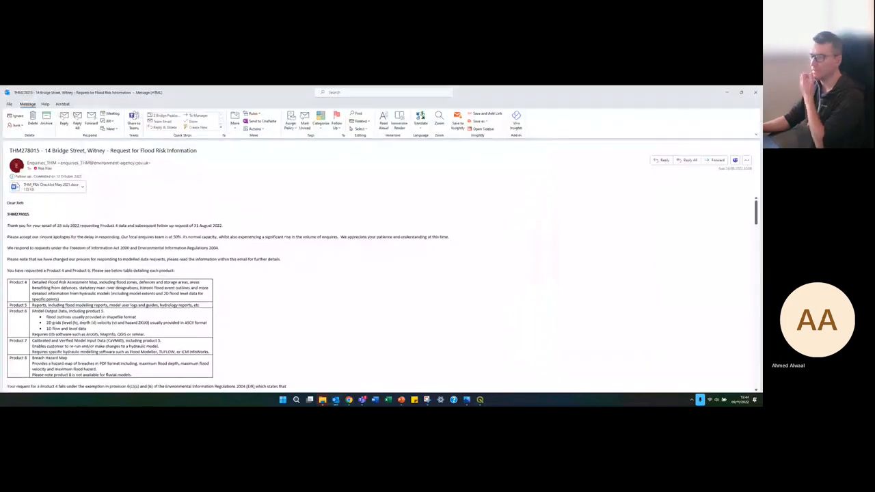
{"action": "left_click_drag", "start_coordinate": [496, 93], "coordinate": [371, 160]}
{"action": "scroll", "coordinate": [327, 285], "scroll_direction": "down", "scroll_amount": 1}
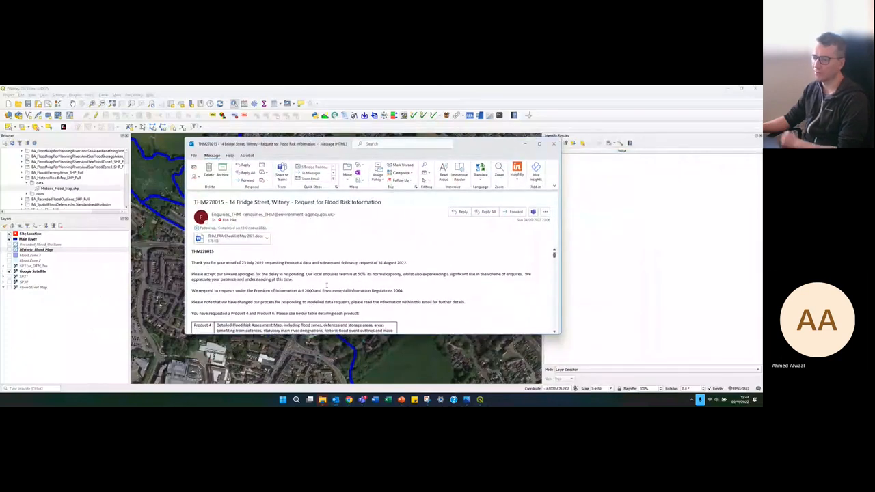
{"action": "left_click_drag", "start_coordinate": [441, 146], "coordinate": [394, 109]}
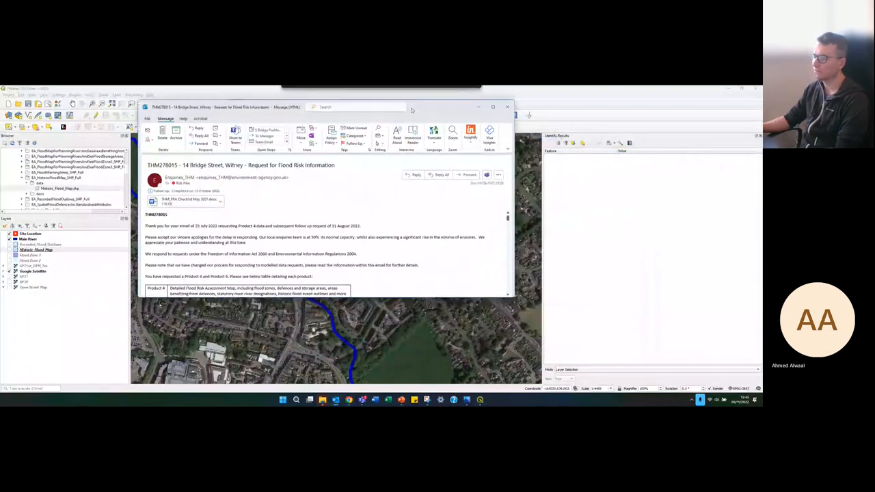
{"action": "left_click_drag", "start_coordinate": [511, 296], "coordinate": [537, 358]}
Step: Read the email's product tables and highlight the model name "Windrush (Worsham to A40) 2014" beside the ShareFile link
{"action": "scroll", "coordinate": [223, 275], "scroll_direction": "down", "scroll_amount": 1}
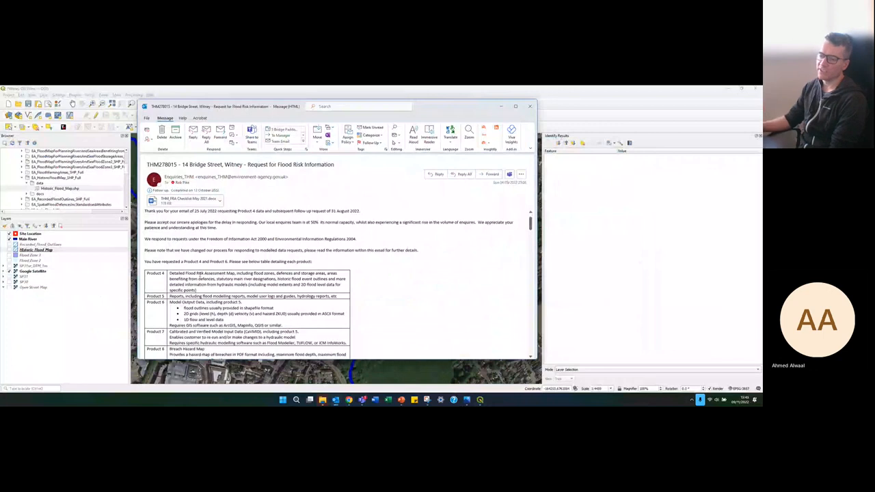
{"action": "scroll", "coordinate": [199, 273], "scroll_direction": "down", "scroll_amount": 4}
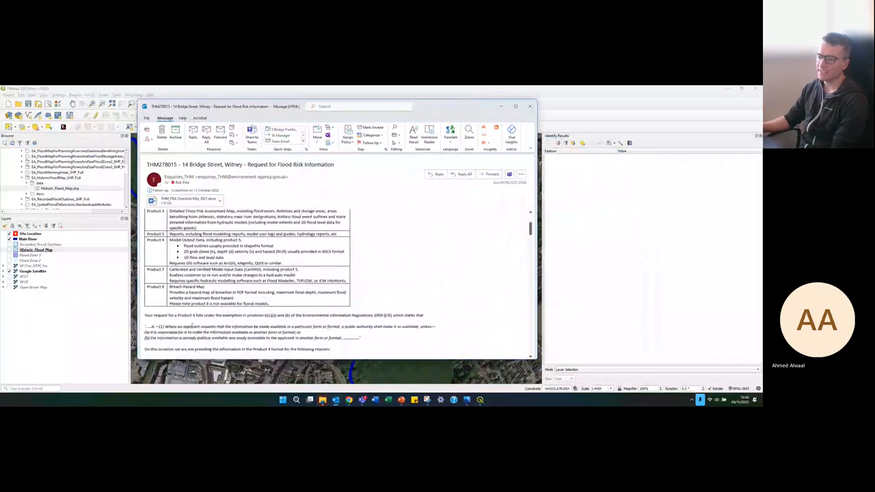
{"action": "scroll", "coordinate": [180, 330], "scroll_direction": "down", "scroll_amount": 10}
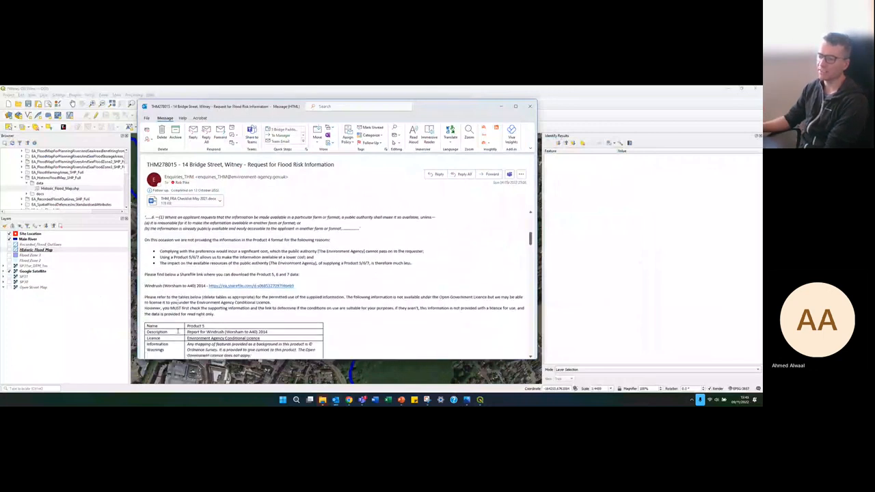
{"action": "scroll", "coordinate": [179, 331], "scroll_direction": "down", "scroll_amount": 2}
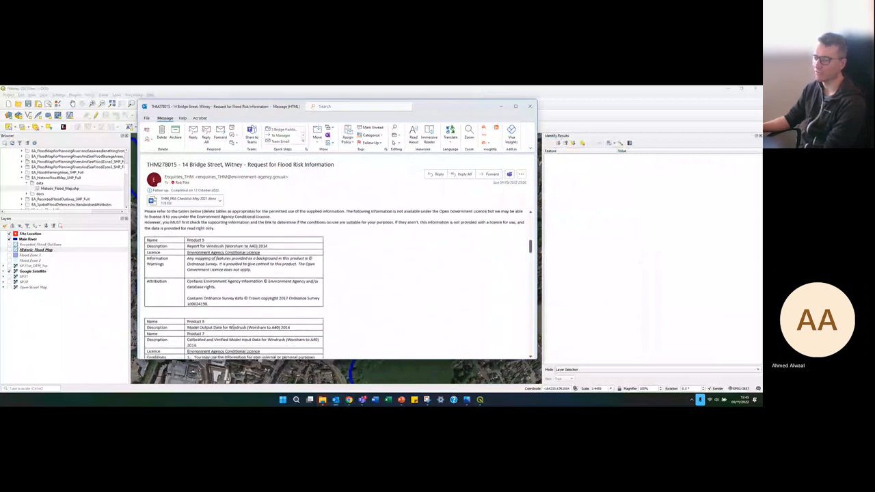
{"action": "scroll", "coordinate": [248, 322], "scroll_direction": "up", "scroll_amount": 3}
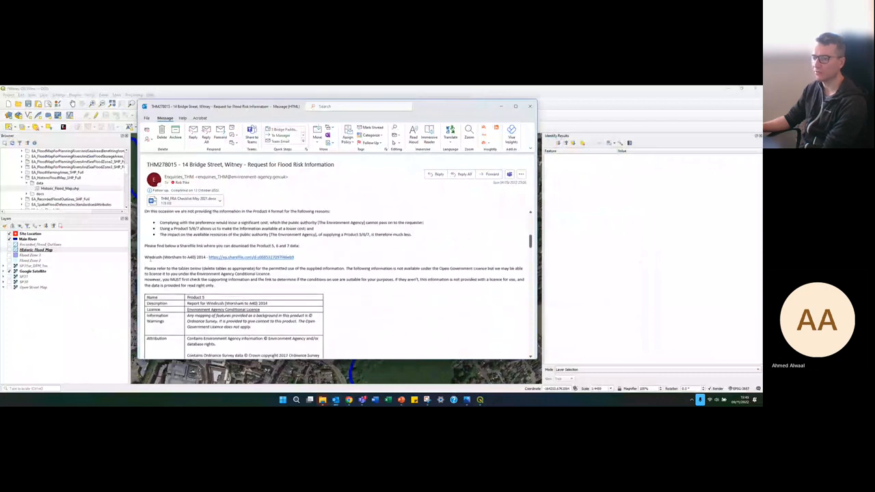
{"action": "left_click_drag", "start_coordinate": [145, 256], "coordinate": [206, 257]}
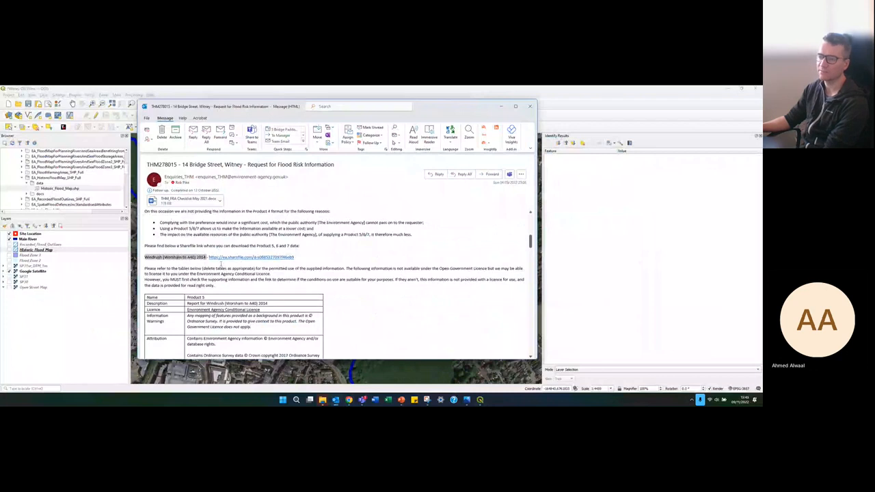
Step: Switch back to QGIS, collapse the EA folder inside the GIS folder, and expand the EA folder directly under Data
{"action": "left_click", "coordinate": [260, 89]}
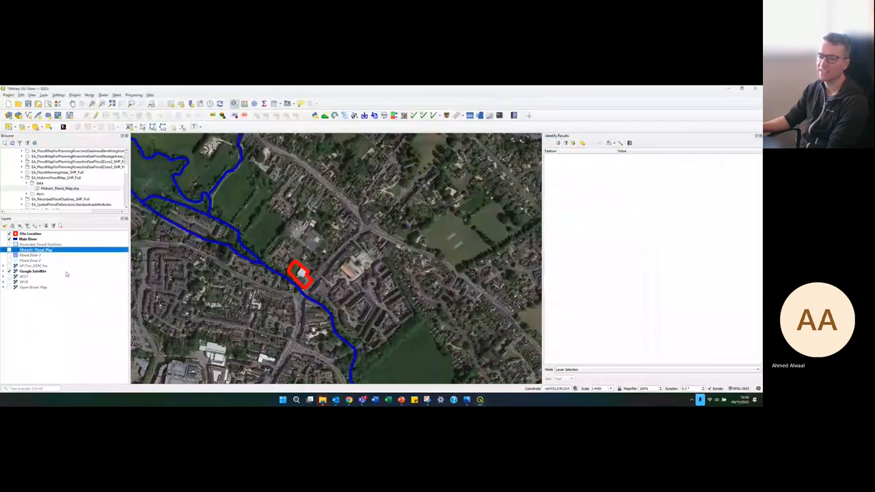
{"action": "scroll", "coordinate": [89, 198], "scroll_direction": "up", "scroll_amount": 3}
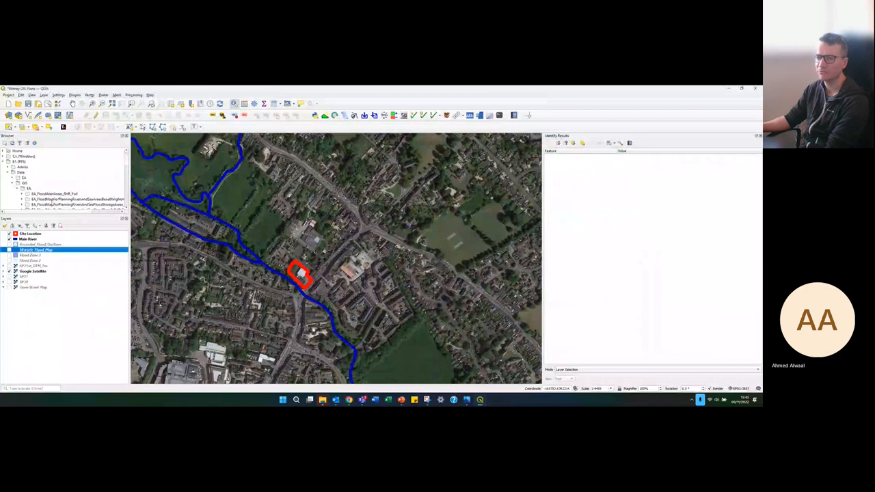
{"action": "left_click", "coordinate": [18, 188]}
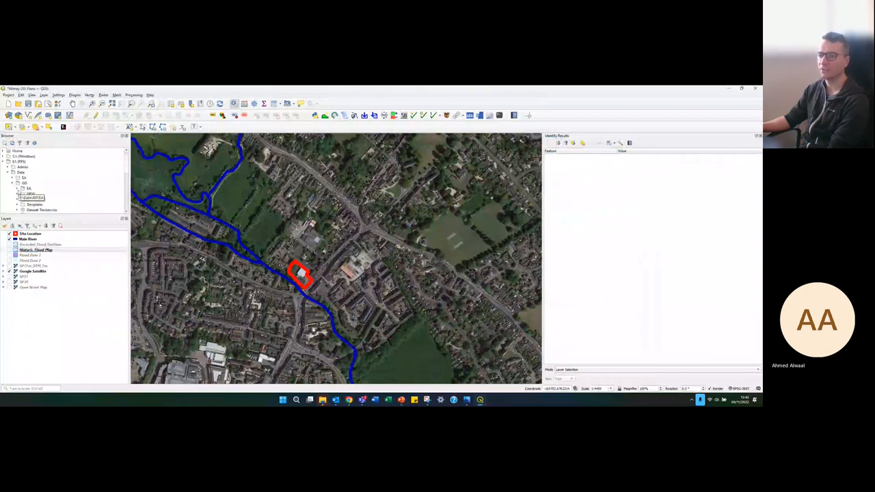
{"action": "left_click", "coordinate": [18, 189]}
{"action": "left_click", "coordinate": [17, 188]}
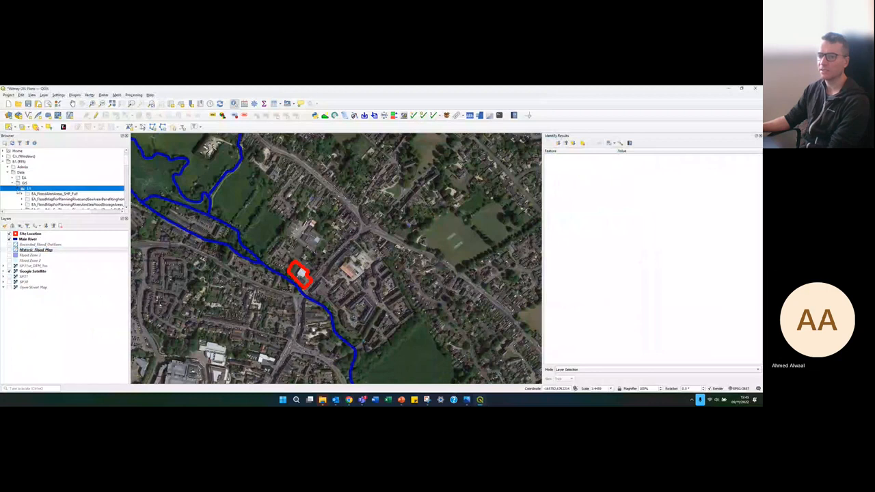
{"action": "left_click", "coordinate": [17, 188]}
{"action": "left_click", "coordinate": [12, 178]}
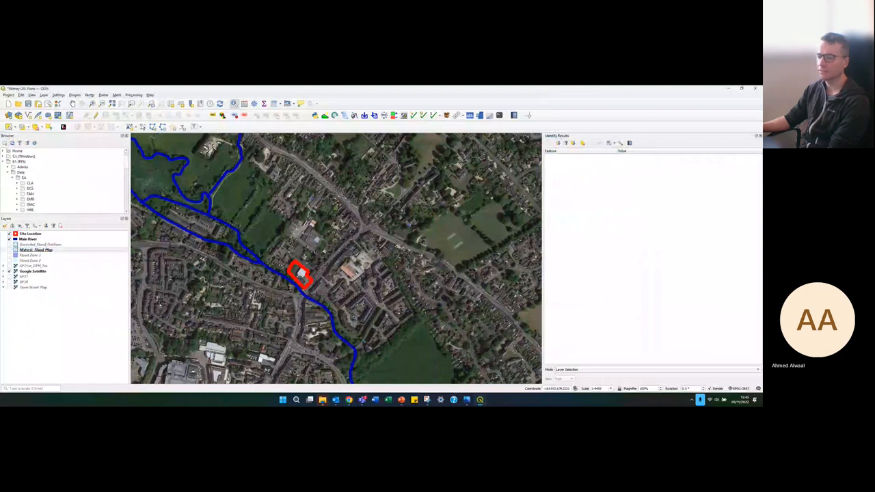
Step: Expand the THM area folder and its Windrush (Worsham to A40) 2014 model folder
{"action": "scroll", "coordinate": [41, 191], "scroll_direction": "down", "scroll_amount": 1}
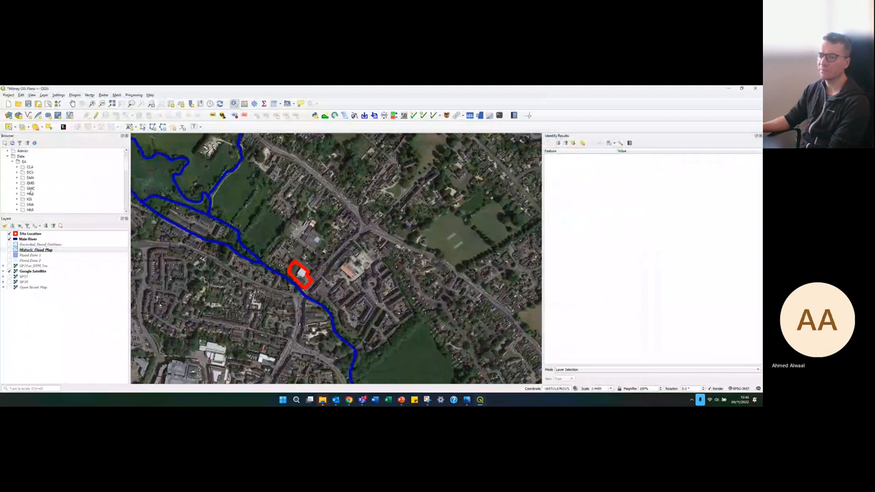
{"action": "scroll", "coordinate": [31, 202], "scroll_direction": "down", "scroll_amount": 2}
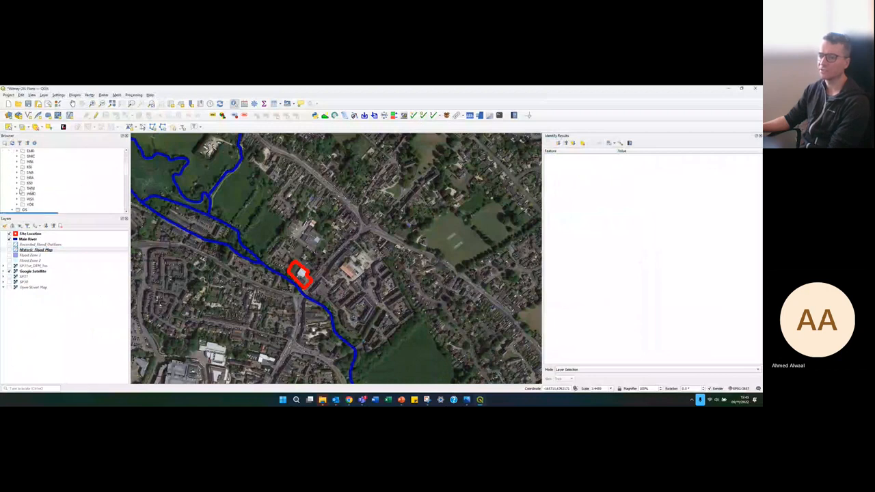
{"action": "left_click", "coordinate": [18, 188]}
{"action": "scroll", "coordinate": [55, 195], "scroll_direction": "down", "scroll_amount": 1}
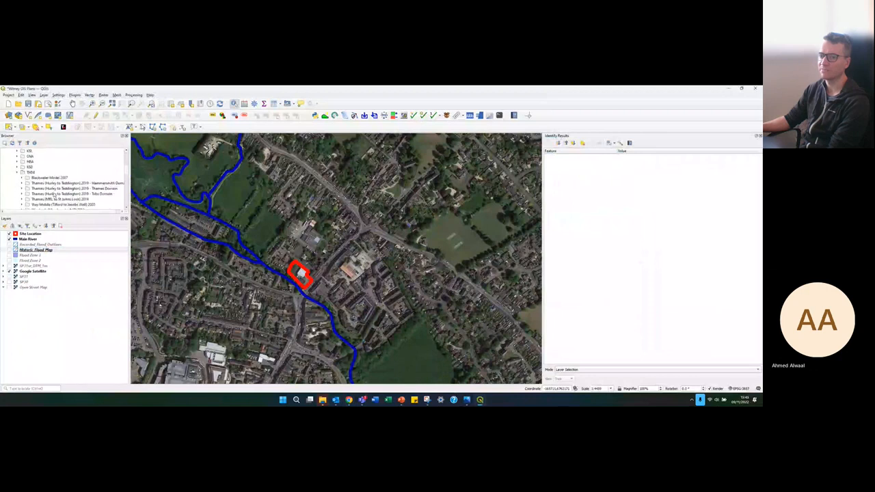
{"action": "scroll", "coordinate": [54, 197], "scroll_direction": "down", "scroll_amount": 1}
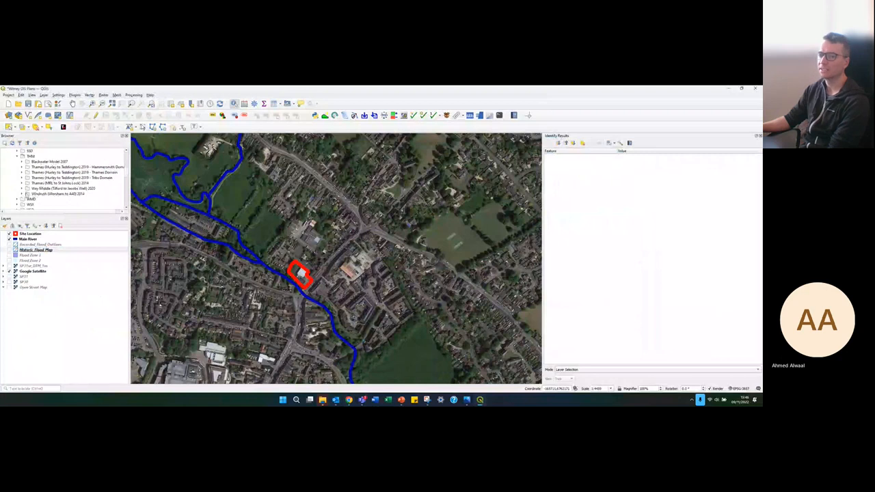
{"action": "double_click", "coordinate": [35, 195]}
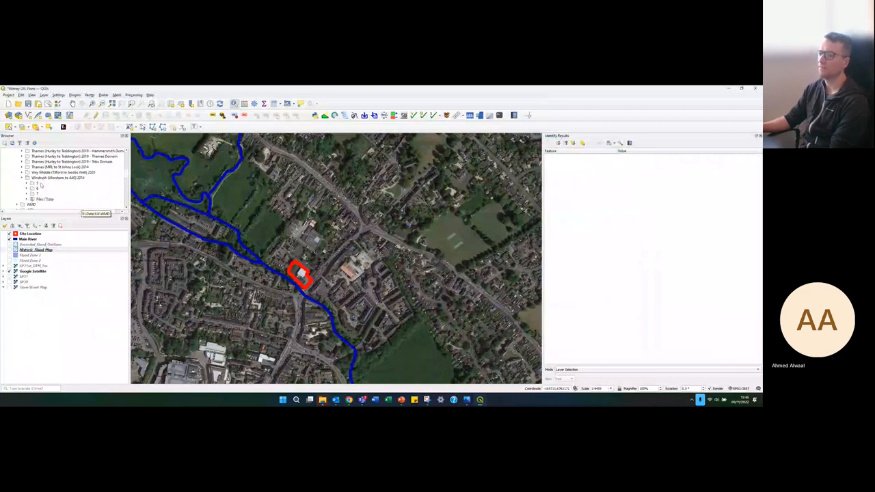
Step: Check the contents of the Windrush model's folder 5, collapse it, and expand folder 6
{"action": "left_click", "coordinate": [28, 184]}
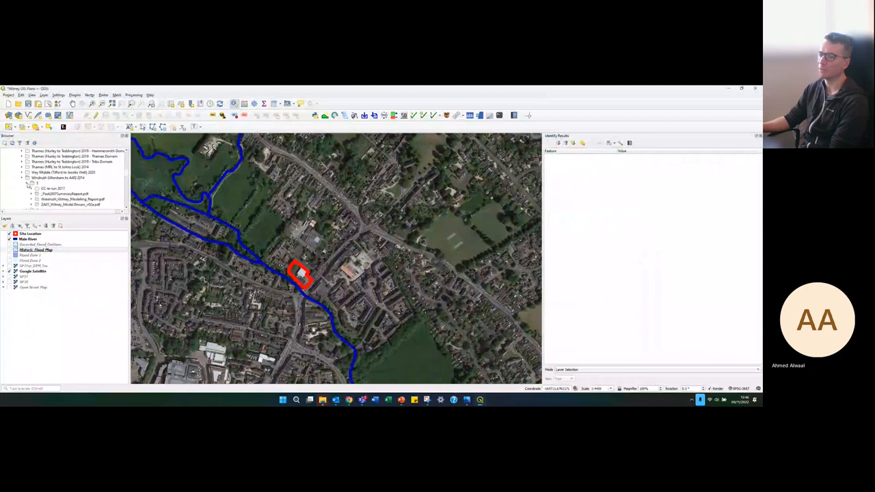
{"action": "scroll", "coordinate": [29, 184], "scroll_direction": "down", "scroll_amount": 1}
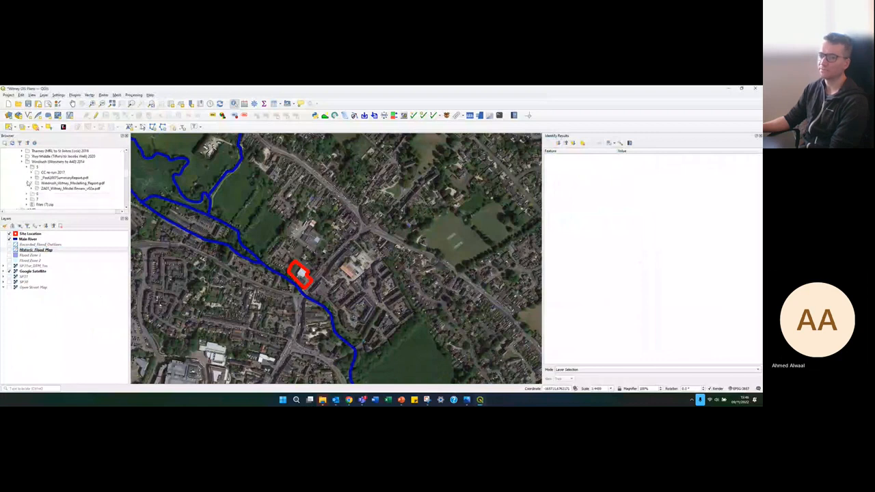
{"action": "left_click", "coordinate": [32, 174]}
{"action": "left_click", "coordinate": [31, 174]}
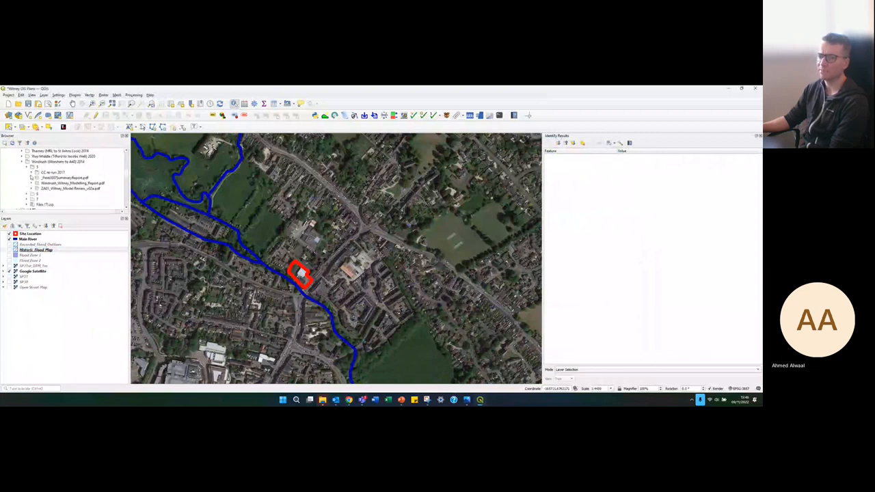
{"action": "left_click", "coordinate": [28, 168]}
{"action": "left_click", "coordinate": [27, 173]}
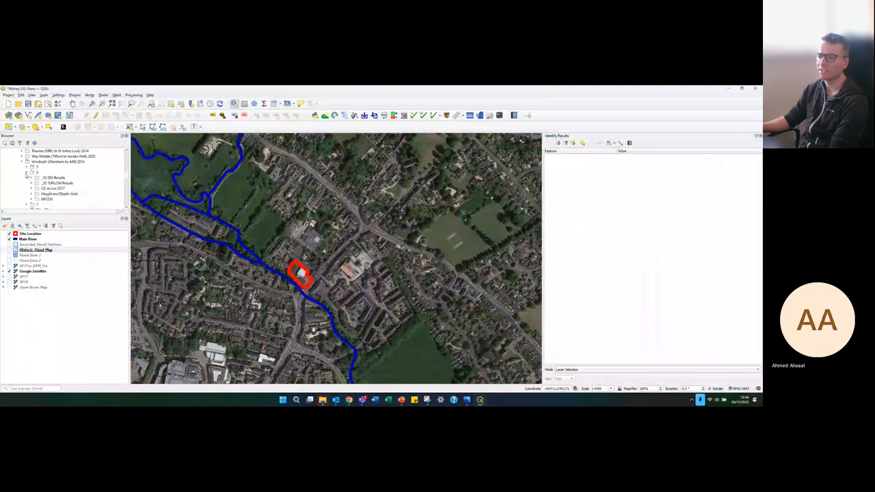
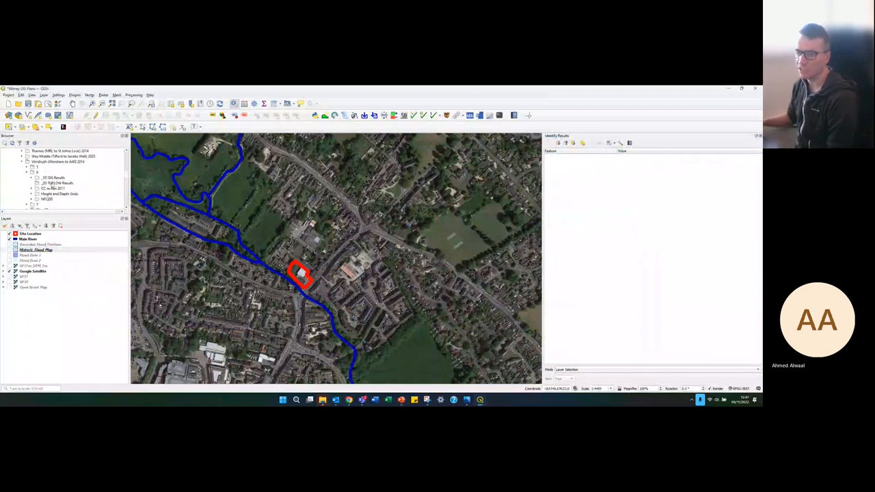
Step: Check the 1D ISIS and 2D TUFLOW results folders in folder 6 and expand the CC re-run 2017 folder
{"action": "left_click", "coordinate": [52, 184]}
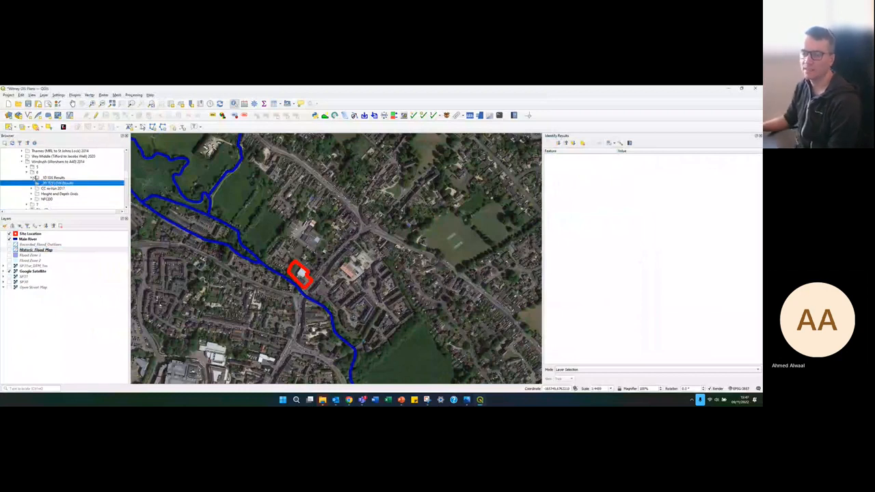
{"action": "left_click", "coordinate": [32, 177]}
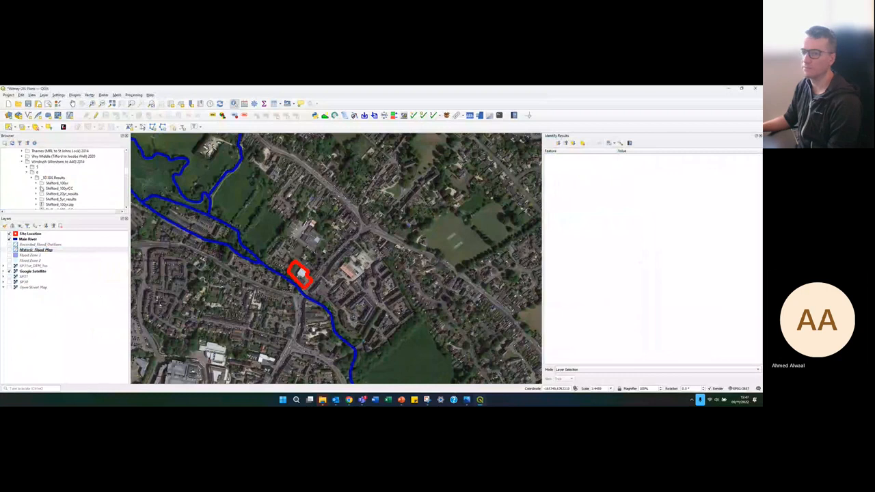
{"action": "left_click", "coordinate": [32, 179]}
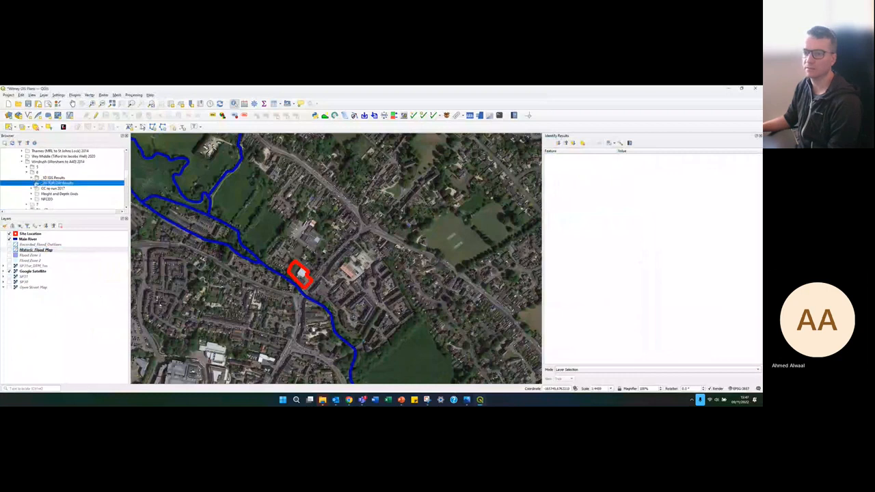
{"action": "left_click", "coordinate": [31, 189]}
{"action": "left_click", "coordinate": [32, 188]}
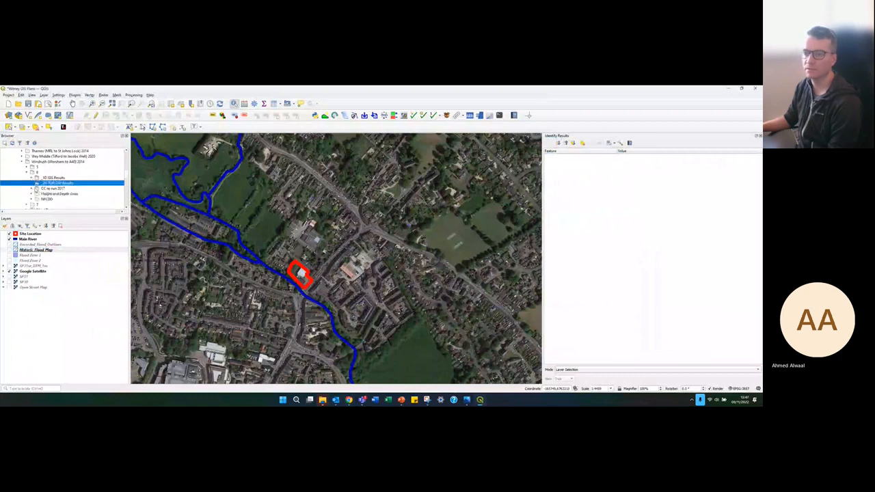
{"action": "left_click", "coordinate": [54, 178]}
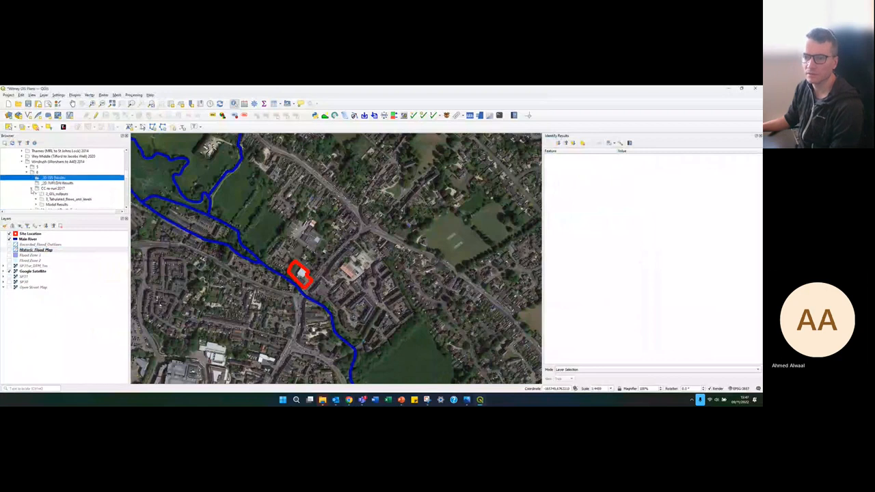
{"action": "left_click", "coordinate": [32, 189]}
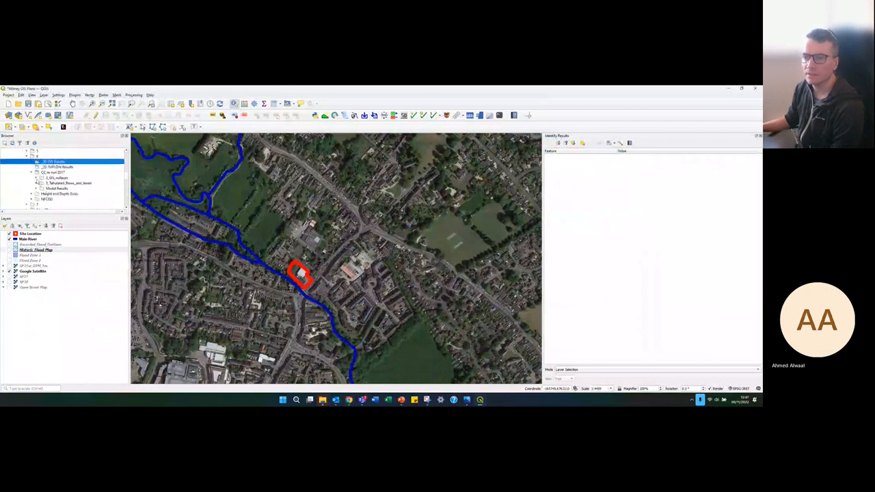
Step: Expand 2_GIS_outputs and 1_Flood_extents and review the 100-year flood extent shapefiles for CC15, CC25, CC35 and CC70
{"action": "left_click", "coordinate": [36, 178]}
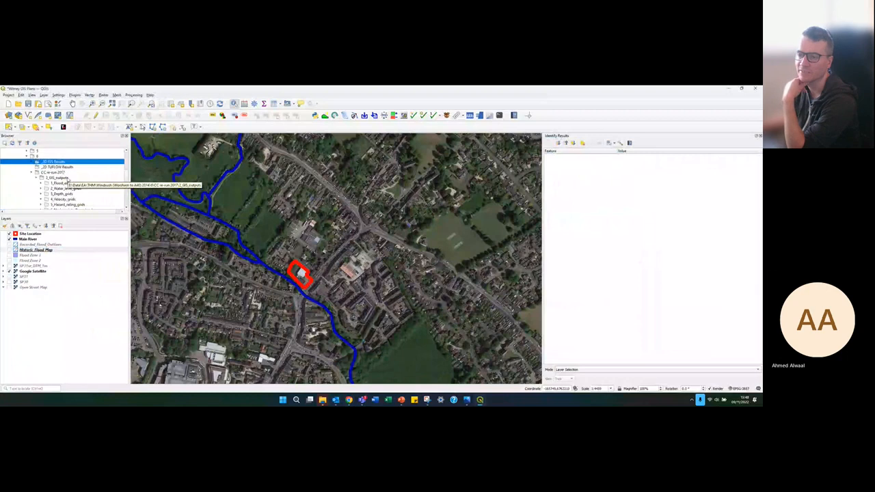
{"action": "scroll", "coordinate": [63, 176], "scroll_direction": "down", "scroll_amount": 1}
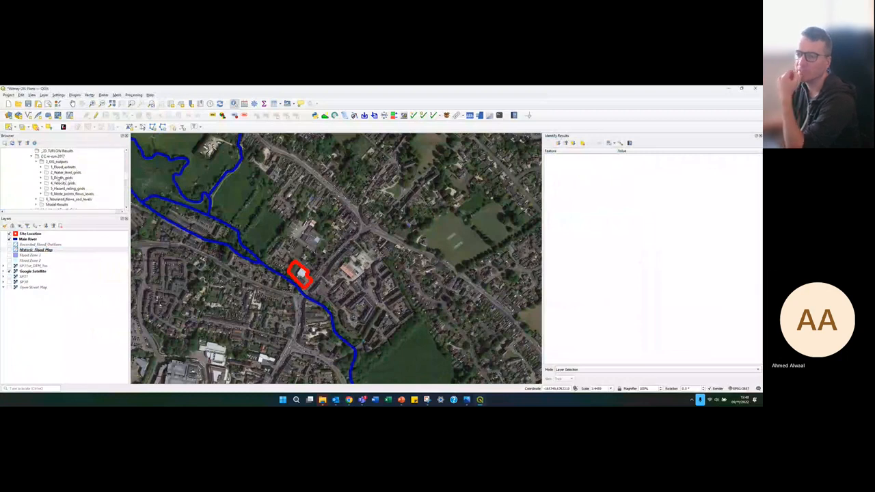
{"action": "left_click", "coordinate": [41, 168]}
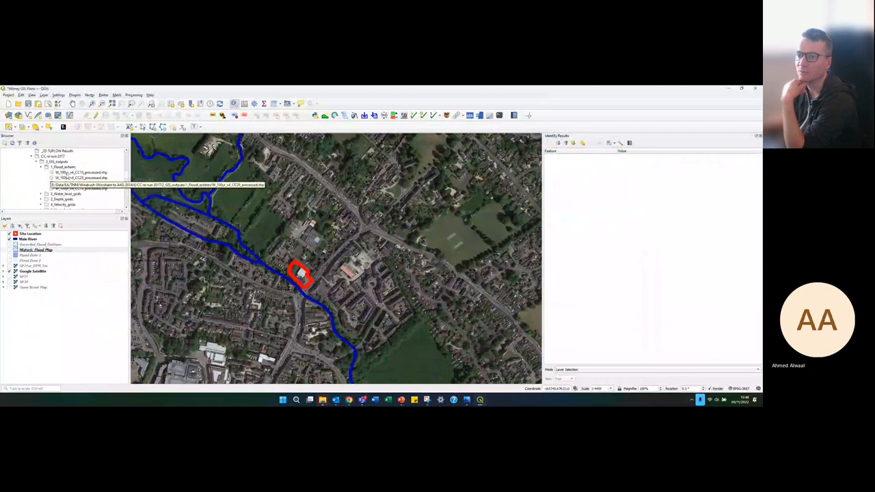
{"action": "left_click", "coordinate": [68, 172]}
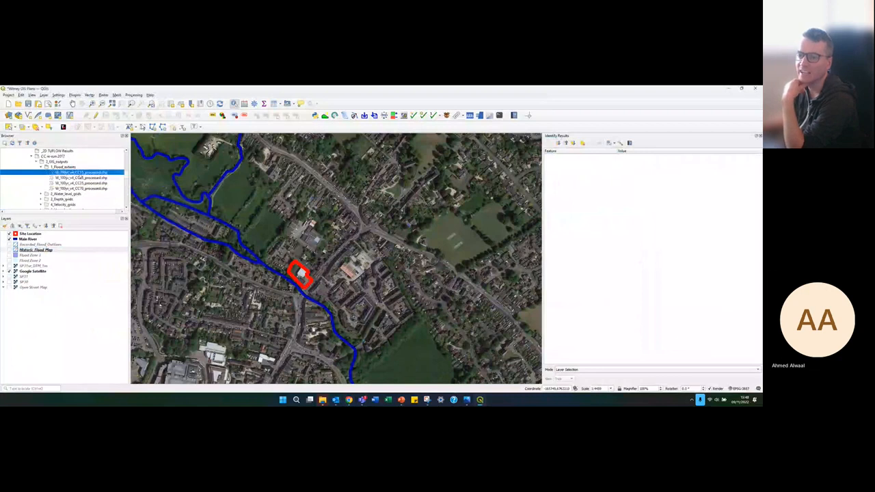
{"action": "left_click", "coordinate": [63, 178]}
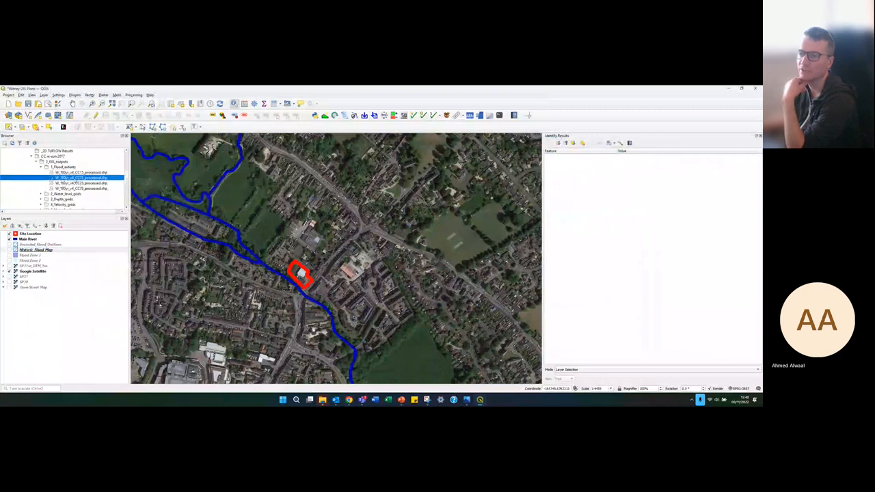
{"action": "left_click", "coordinate": [80, 183]}
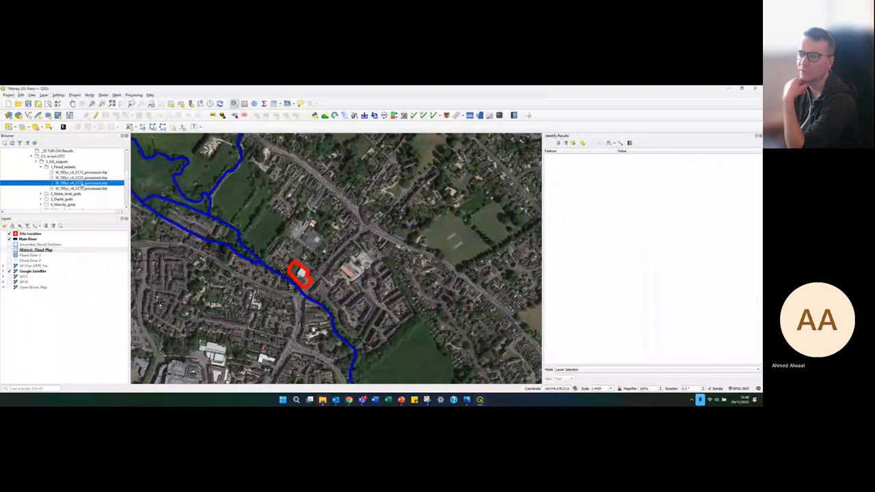
{"action": "left_click", "coordinate": [68, 188]}
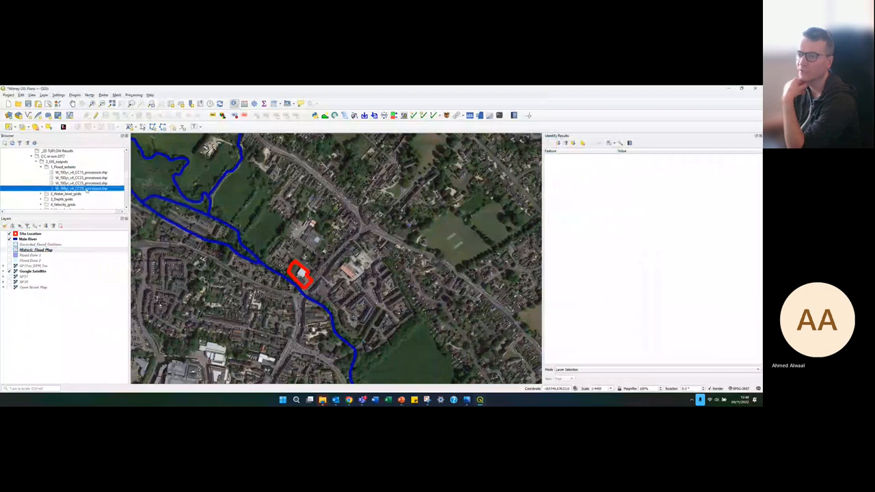
Step: Add the four W_100yr_v4 CC15, CC25, CC35 and CC70 processed shapefiles to the map and place them above Recorded_Flood_Outlines
{"action": "left_click", "coordinate": [63, 173]}
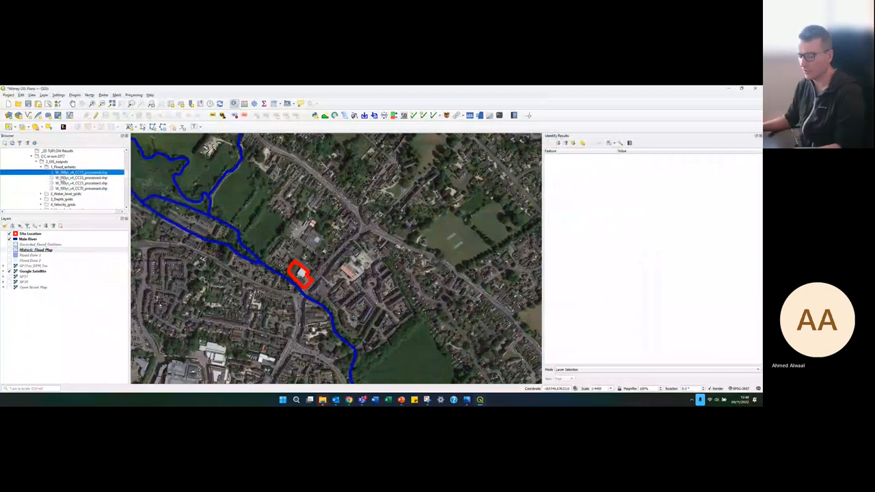
{"action": "left_click", "coordinate": [69, 189], "text": "shift"}
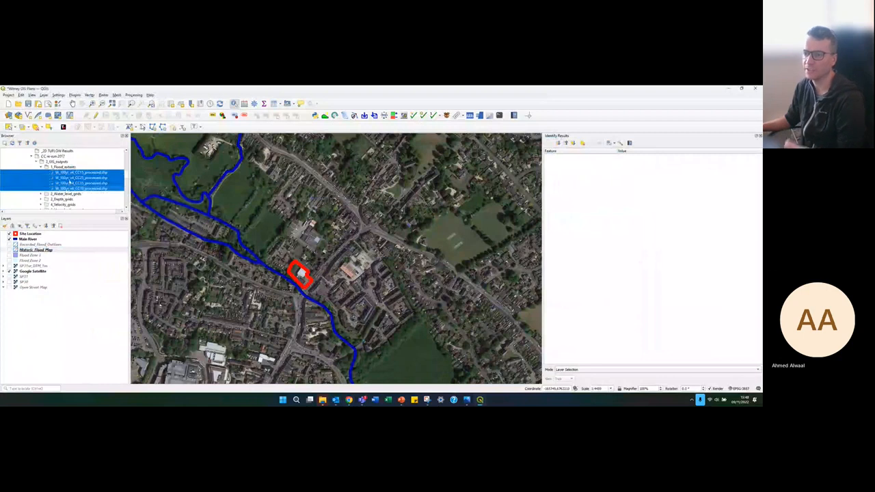
{"action": "left_click_drag", "start_coordinate": [69, 181], "coordinate": [321, 224]}
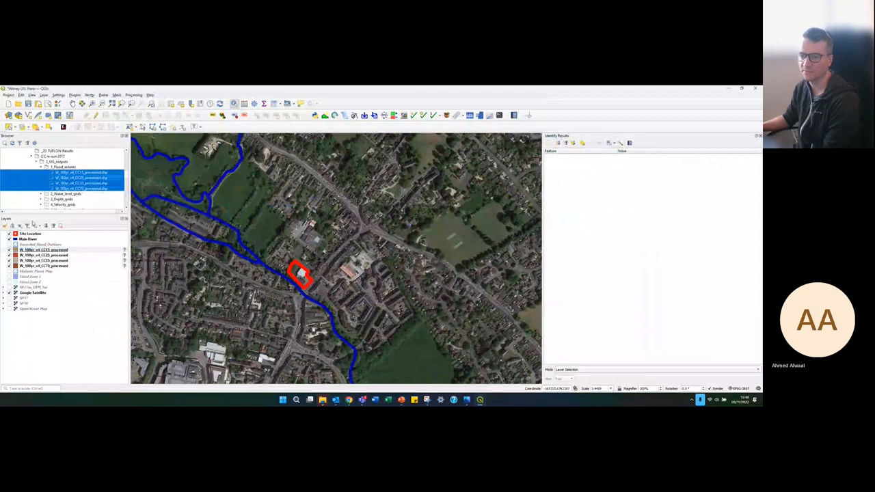
{"action": "left_click", "coordinate": [40, 245]}
{"action": "left_click_drag", "start_coordinate": [52, 255], "coordinate": [55, 268]}
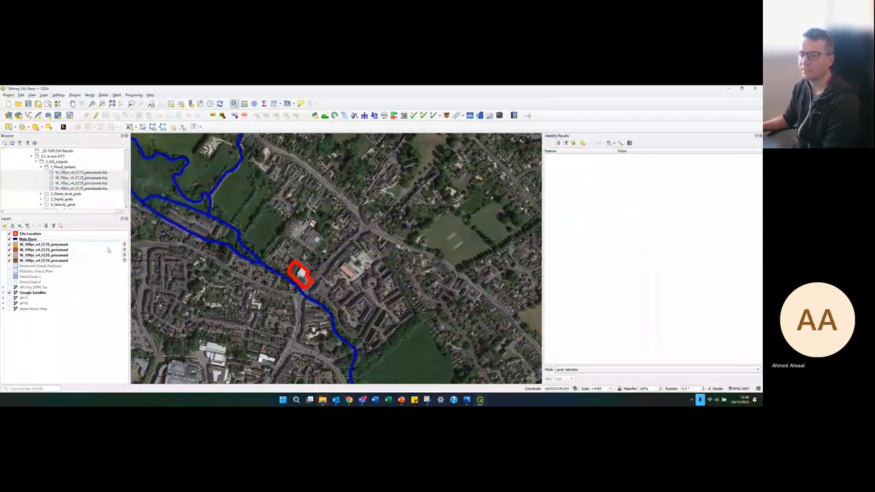
Step: Set the coordinate reference system of the W_100yr_v4_CC15_processed layer to OSGB36 / British National Grid (EPSG:27700)
{"action": "mouse_move", "coordinate": [124, 245]}
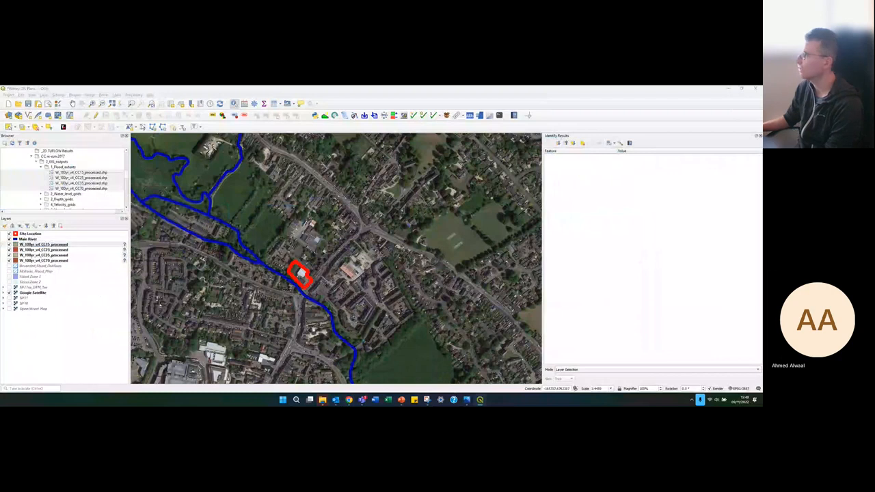
{"action": "left_click", "coordinate": [125, 244]}
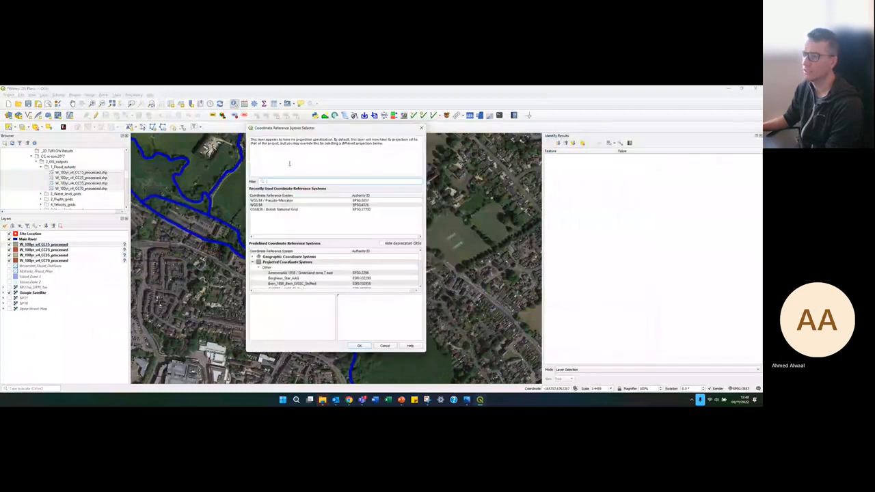
{"action": "left_click", "coordinate": [271, 209]}
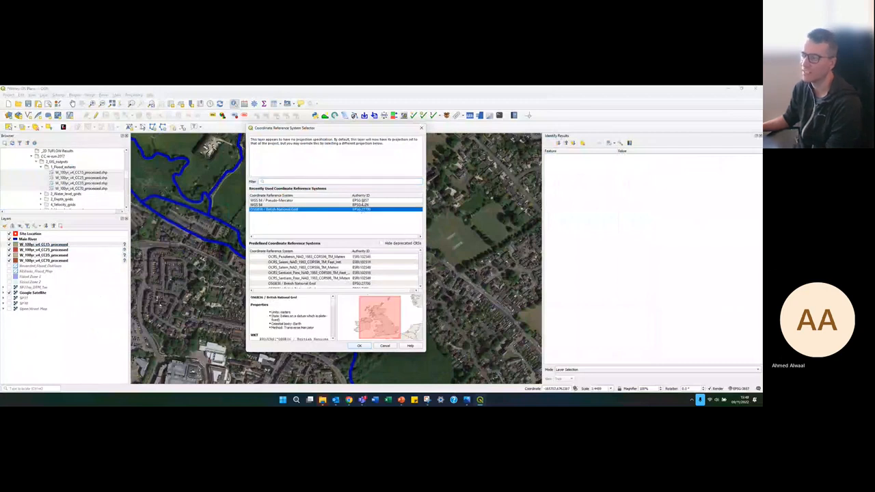
{"action": "left_click_drag", "start_coordinate": [355, 130], "coordinate": [335, 144]}
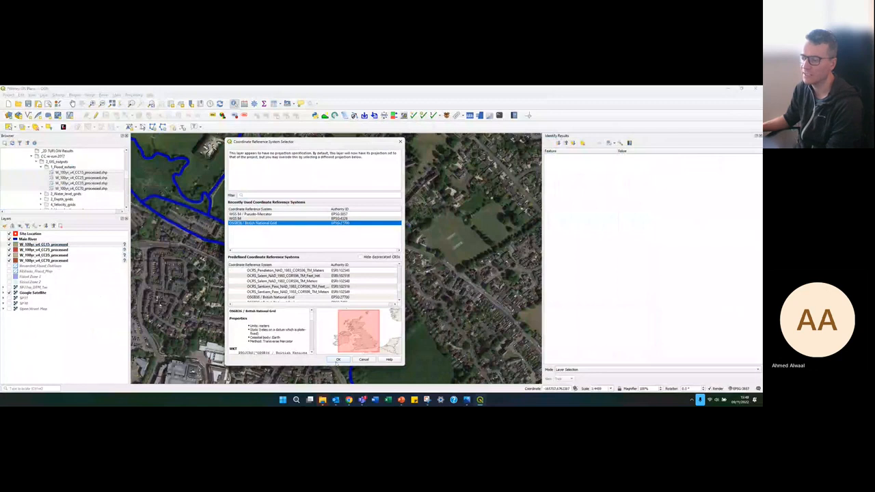
{"action": "left_click", "coordinate": [338, 359]}
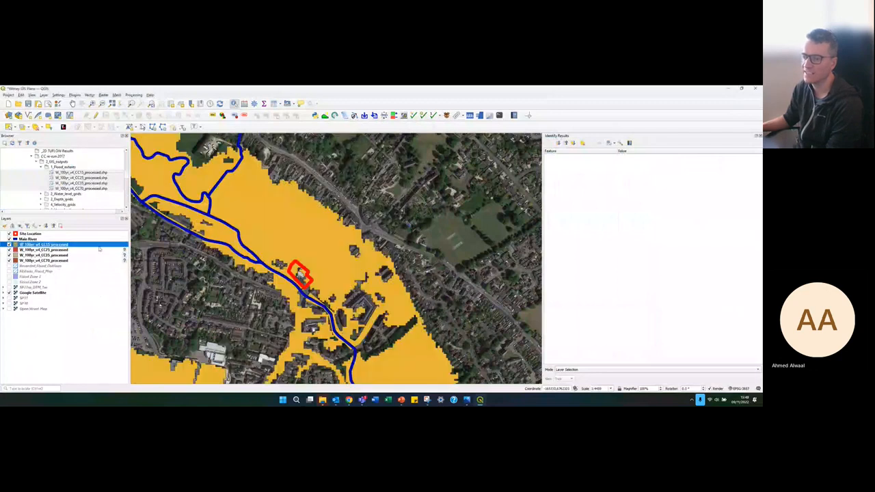
Step: Assign the OSGB36 / British National Grid coordinate reference system to the CC25, CC35 and CC70 processed layers
{"action": "left_click", "coordinate": [124, 251]}
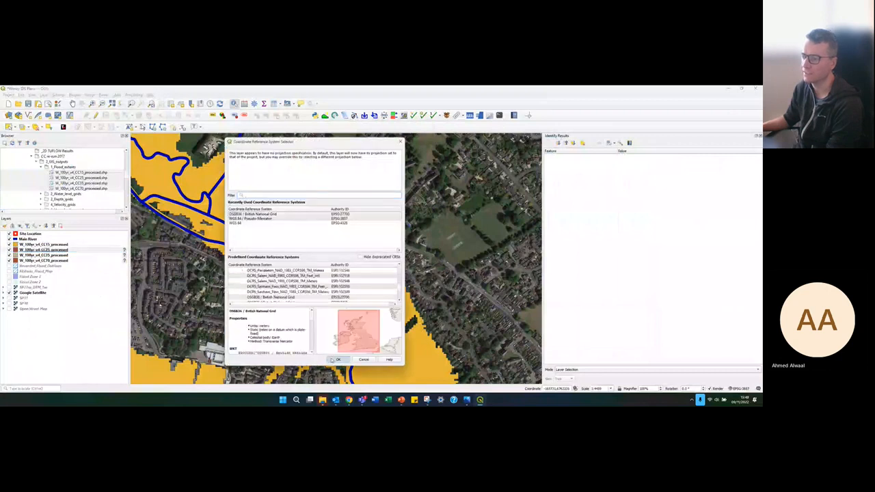
{"action": "key", "text": "Return"}
{"action": "left_click", "coordinate": [124, 257]}
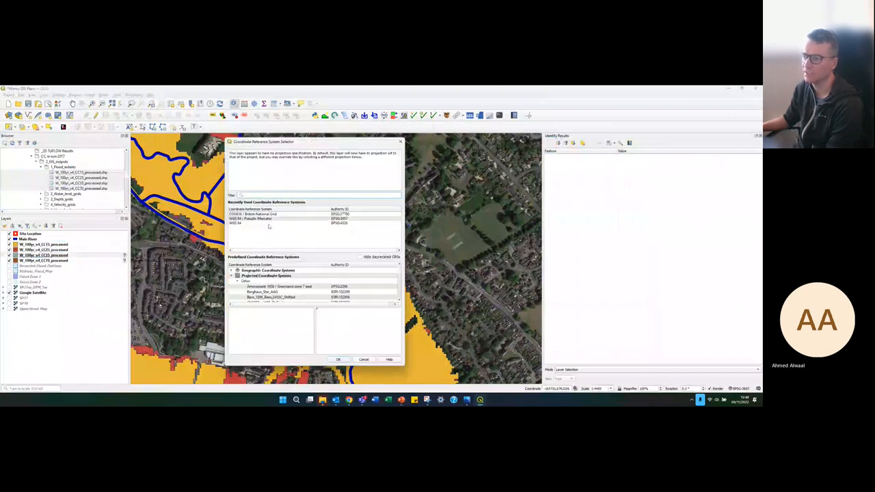
{"action": "left_click", "coordinate": [339, 359]}
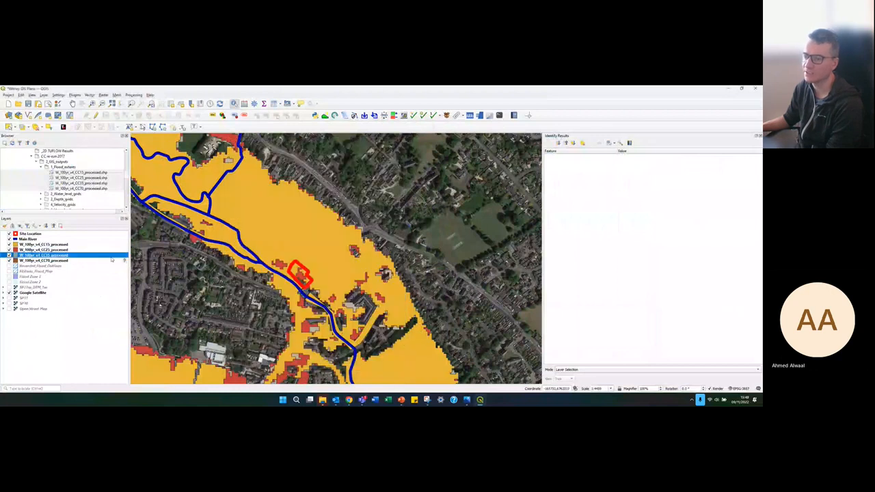
{"action": "left_click", "coordinate": [123, 261]}
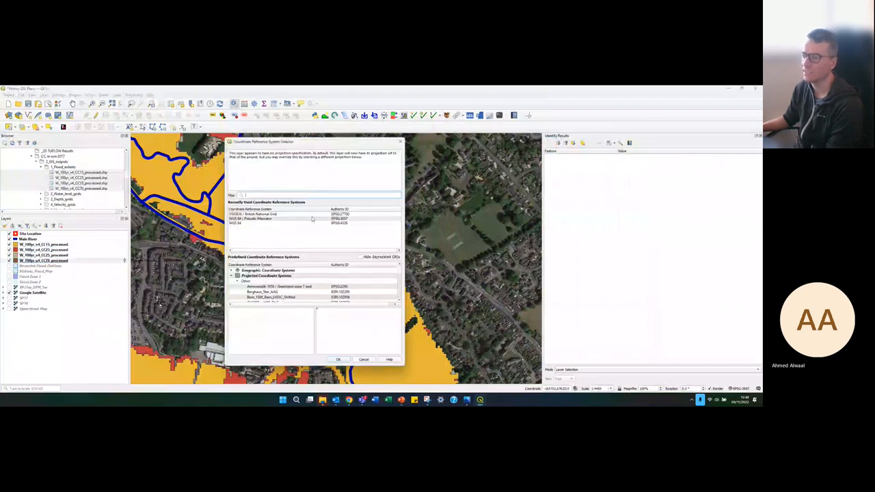
{"action": "left_click", "coordinate": [333, 361]}
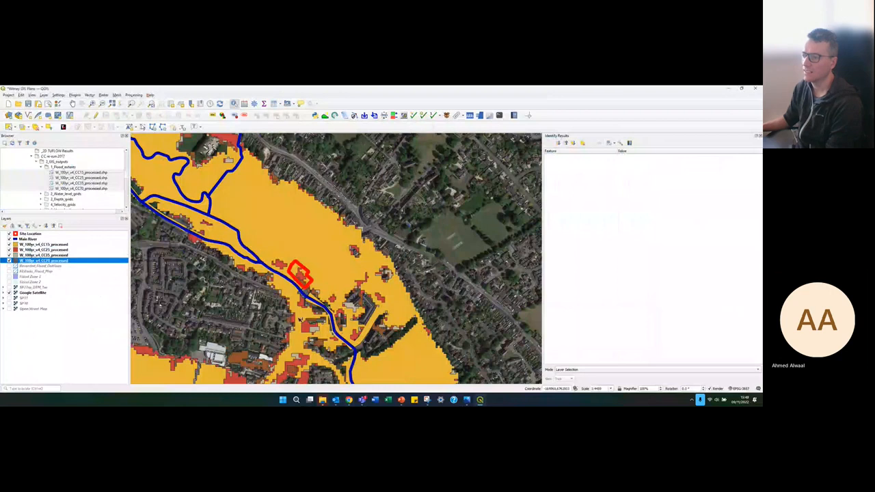
Step: Examine how the four climate change flood extents cover the red site boundary and its immediate surroundings
{"action": "scroll", "coordinate": [332, 277], "scroll_direction": "up", "scroll_amount": 1}
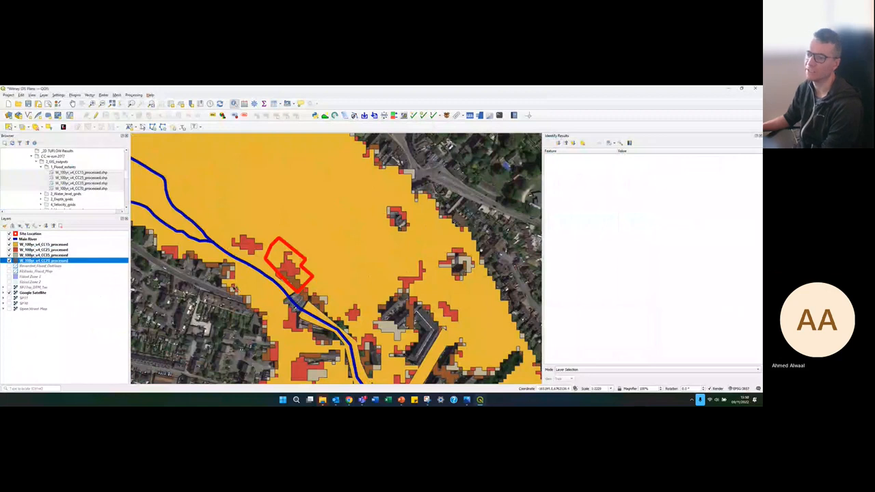
{"action": "scroll", "coordinate": [280, 248], "scroll_direction": "up", "scroll_amount": 2}
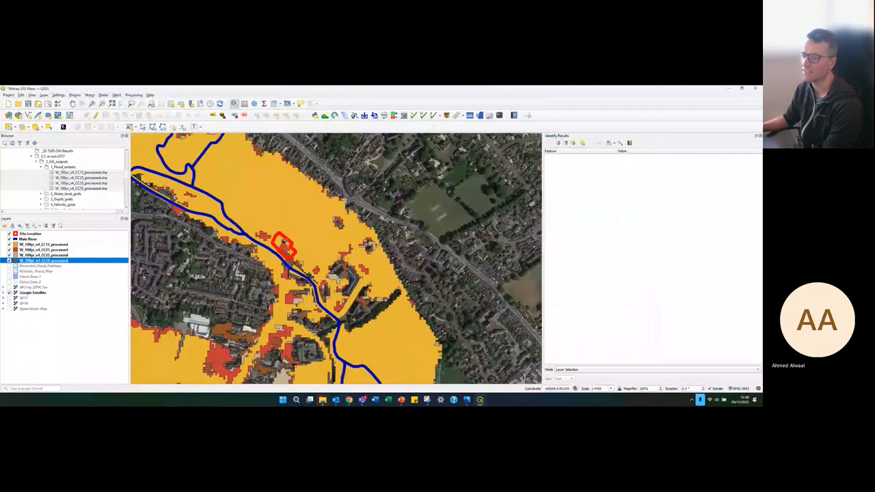
{"action": "scroll", "coordinate": [279, 301], "scroll_direction": "down", "scroll_amount": 2}
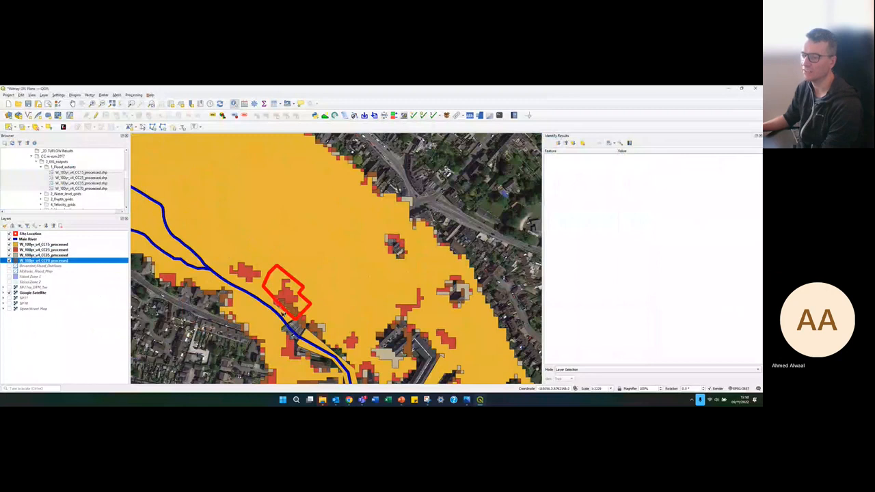
{"action": "scroll", "coordinate": [308, 304], "scroll_direction": "up", "scroll_amount": 2}
{"action": "scroll", "coordinate": [306, 309], "scroll_direction": "down", "scroll_amount": 2}
{"action": "scroll", "coordinate": [315, 289], "scroll_direction": "up", "scroll_amount": 2}
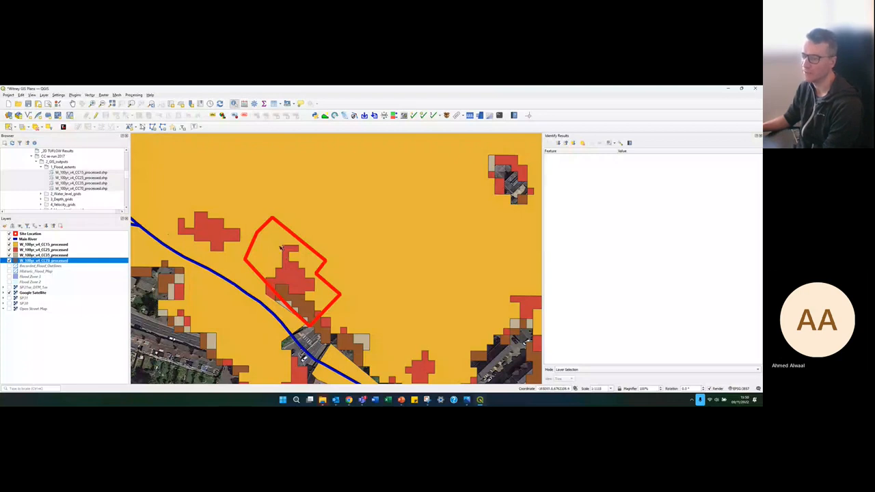
{"action": "scroll", "coordinate": [297, 270], "scroll_direction": "down", "scroll_amount": 2}
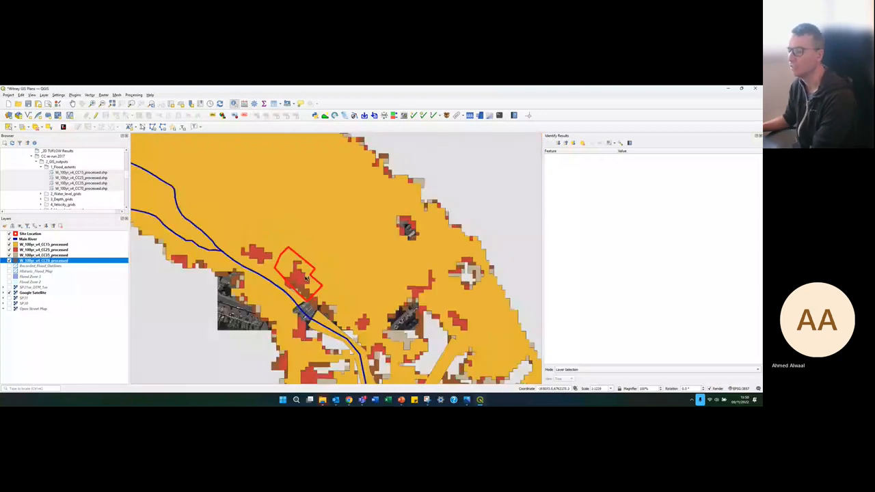
{"action": "scroll", "coordinate": [301, 272], "scroll_direction": "up", "scroll_amount": 1}
{"action": "scroll", "coordinate": [303, 270], "scroll_direction": "up", "scroll_amount": 1}
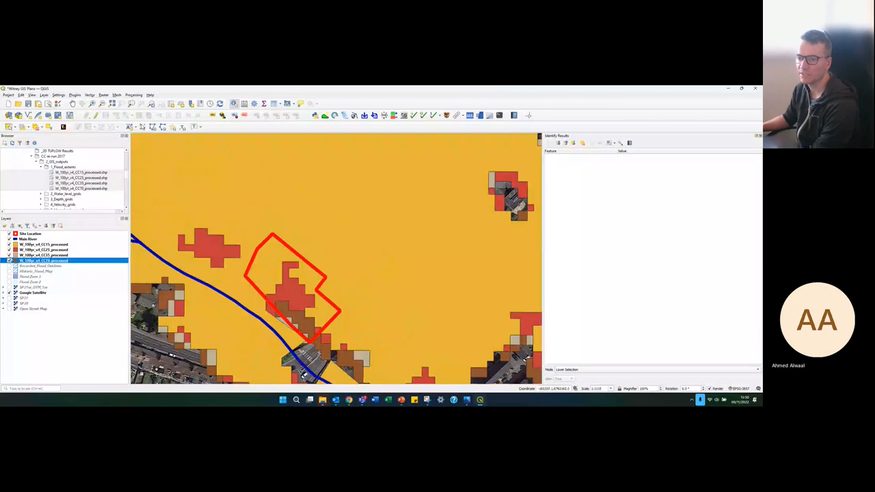
Step: Hide the CC15, CC25, CC35 and CC70 100-year flood extent layers on the map
{"action": "left_click", "coordinate": [11, 254]}
{"action": "left_click", "coordinate": [10, 249]}
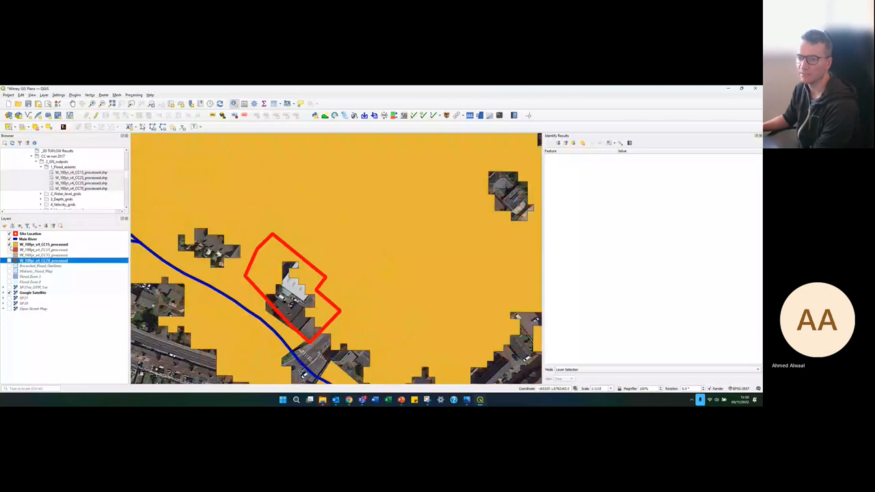
{"action": "left_click", "coordinate": [11, 243]}
Step: Collapse the 1_Flood_extents folder and check the contents of the Model Results folder, collapsing it again
{"action": "left_click", "coordinate": [41, 167]}
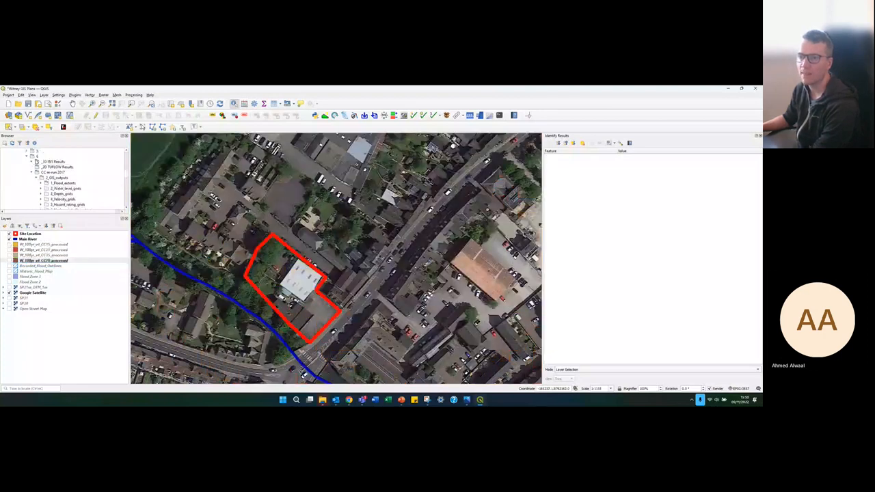
{"action": "scroll", "coordinate": [44, 172], "scroll_direction": "down", "scroll_amount": 2}
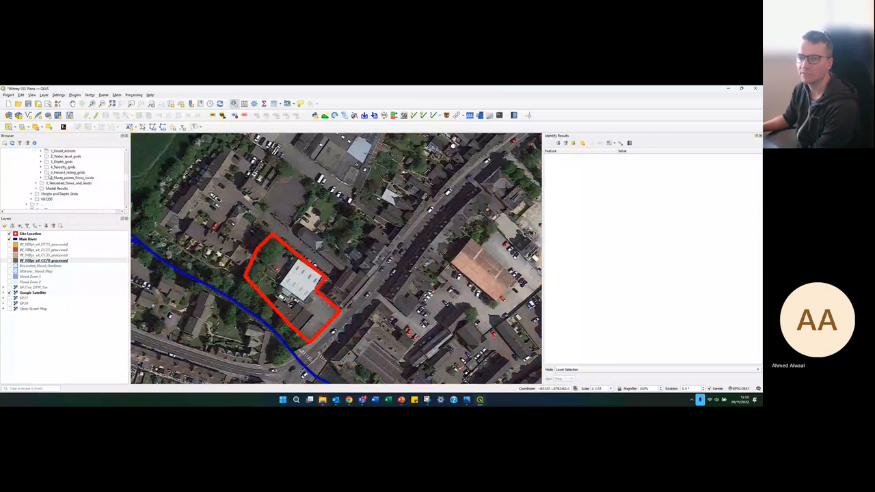
{"action": "left_click", "coordinate": [37, 190]}
{"action": "scroll", "coordinate": [38, 193], "scroll_direction": "down", "scroll_amount": 2}
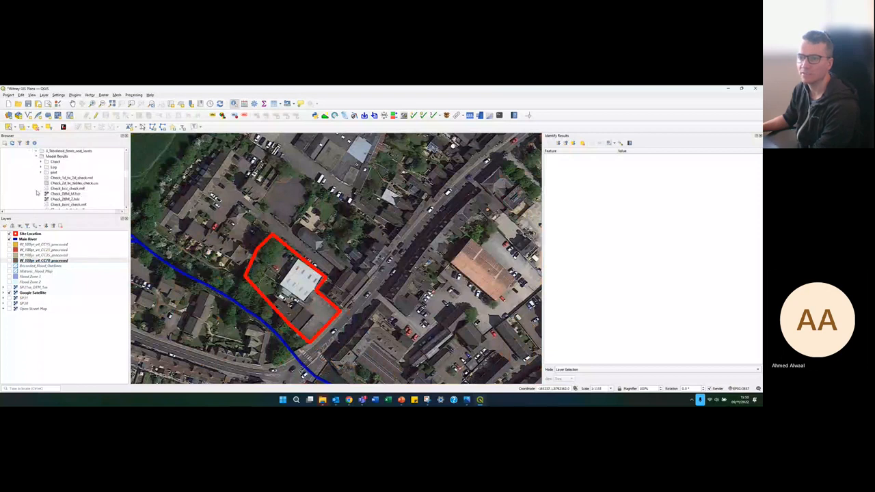
{"action": "scroll", "coordinate": [38, 194], "scroll_direction": "up", "scroll_amount": 3}
{"action": "scroll", "coordinate": [37, 195], "scroll_direction": "down", "scroll_amount": 1}
{"action": "left_click", "coordinate": [37, 189]}
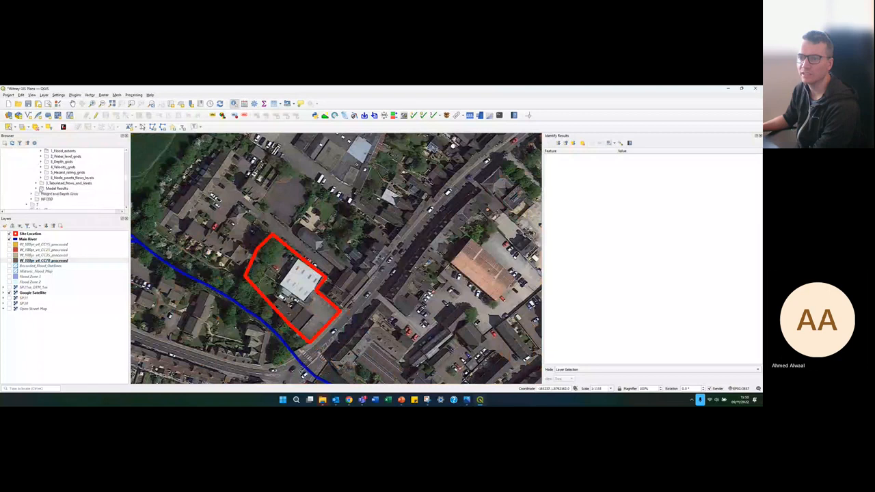
Step: Look through the 1D ISIS Results folder in folder 6, collapse it, and select the 2D TUFLOW Results folder
{"action": "scroll", "coordinate": [41, 190], "scroll_direction": "up", "scroll_amount": 3}
{"action": "left_click", "coordinate": [34, 178]}
{"action": "left_click", "coordinate": [32, 177]}
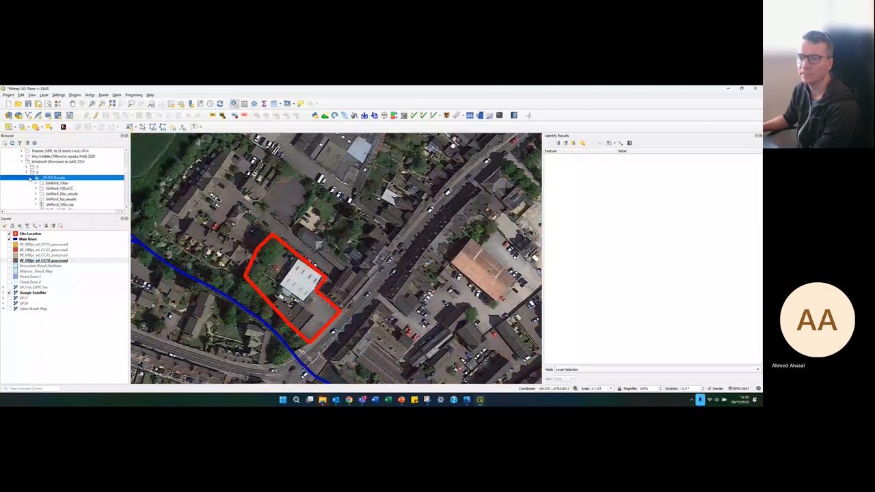
{"action": "left_click", "coordinate": [26, 172]}
{"action": "left_click", "coordinate": [27, 172]}
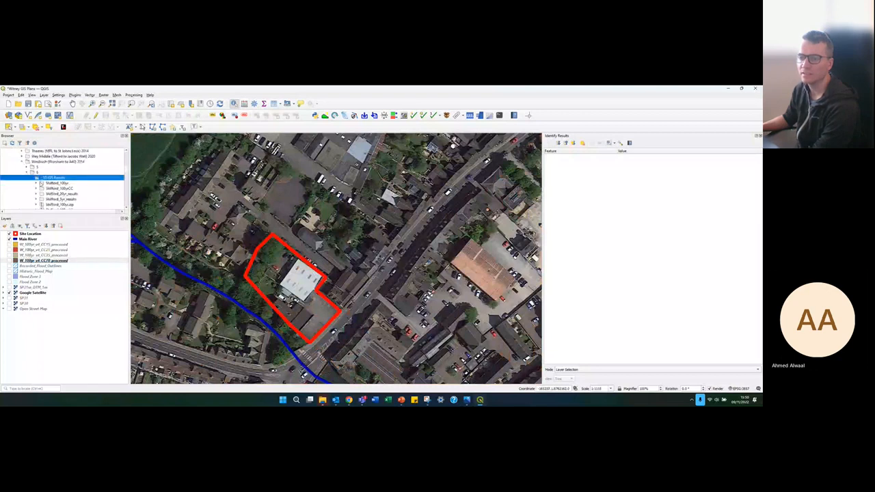
{"action": "scroll", "coordinate": [41, 183], "scroll_direction": "down", "scroll_amount": 1}
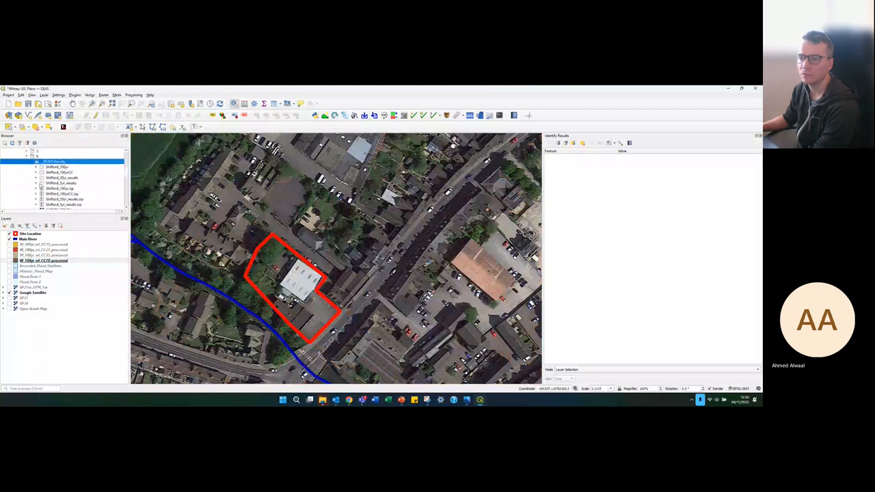
{"action": "left_click", "coordinate": [32, 162]}
{"action": "left_click", "coordinate": [35, 167]}
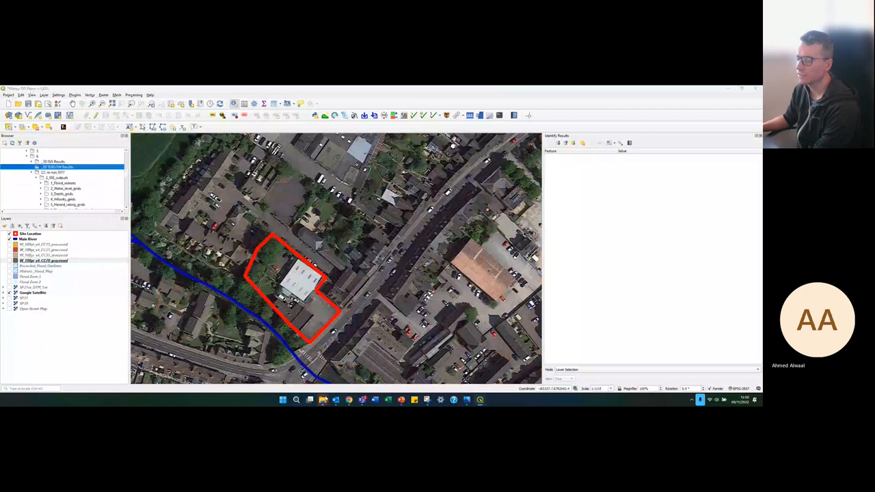
Step: Switch to File Explorer and open the Windrush 2014 model folder inside Data, EA, THM
{"action": "left_click", "coordinate": [321, 400]}
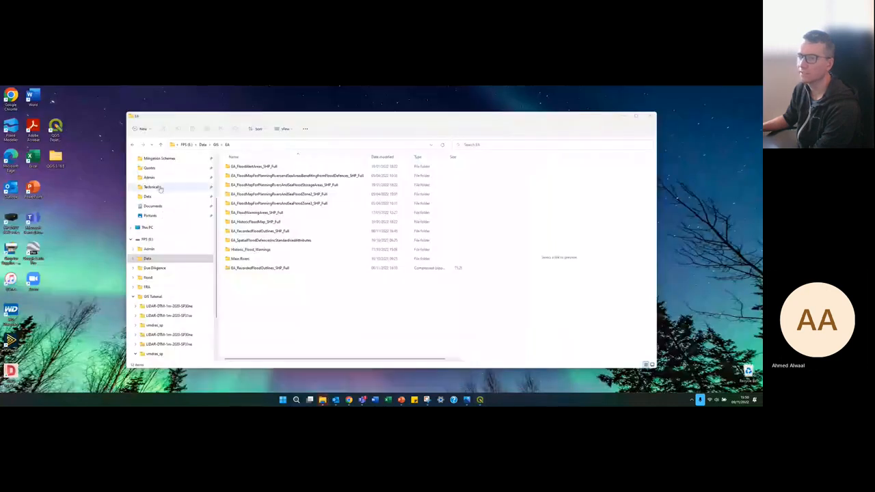
{"action": "left_click", "coordinate": [436, 361]}
{"action": "left_click", "coordinate": [216, 144]}
{"action": "left_click", "coordinate": [203, 144]}
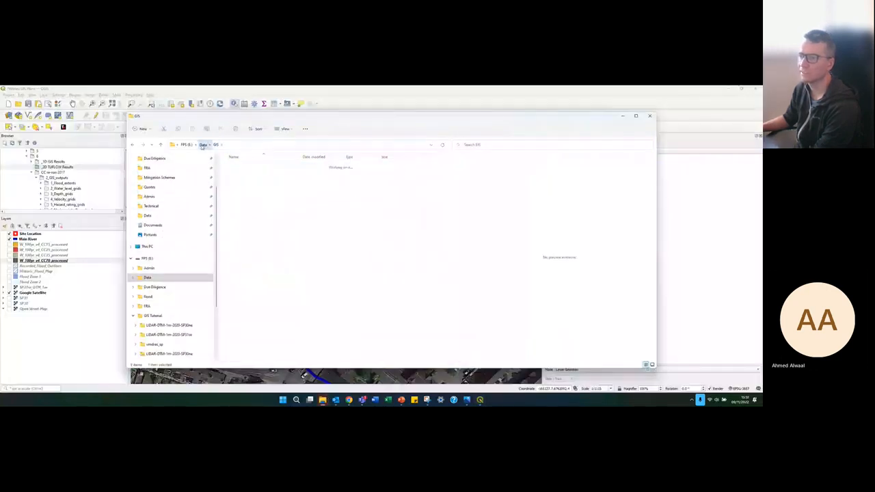
{"action": "double_click", "coordinate": [234, 168]}
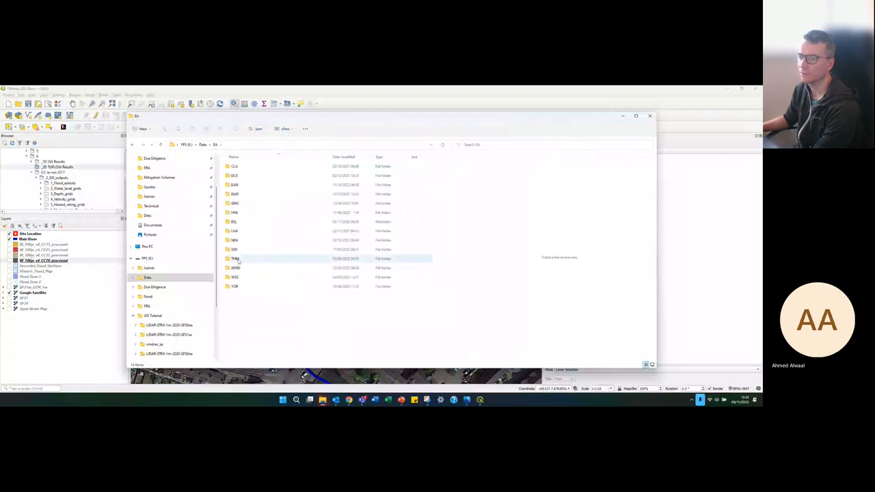
{"action": "double_click", "coordinate": [240, 260]}
{"action": "double_click", "coordinate": [246, 222]}
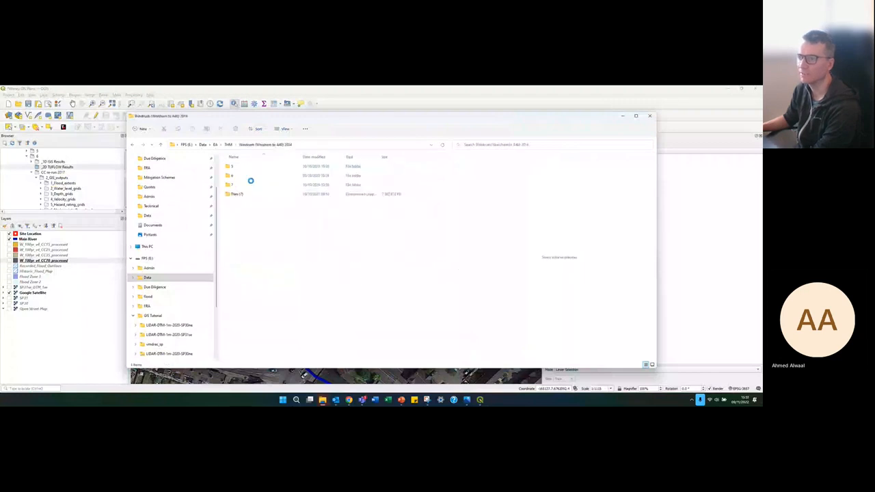
Step: Check the 2D TUFLOW Results folder in folder 6 and the contents of folder 7, and return to folder 6
{"action": "double_click", "coordinate": [247, 175]}
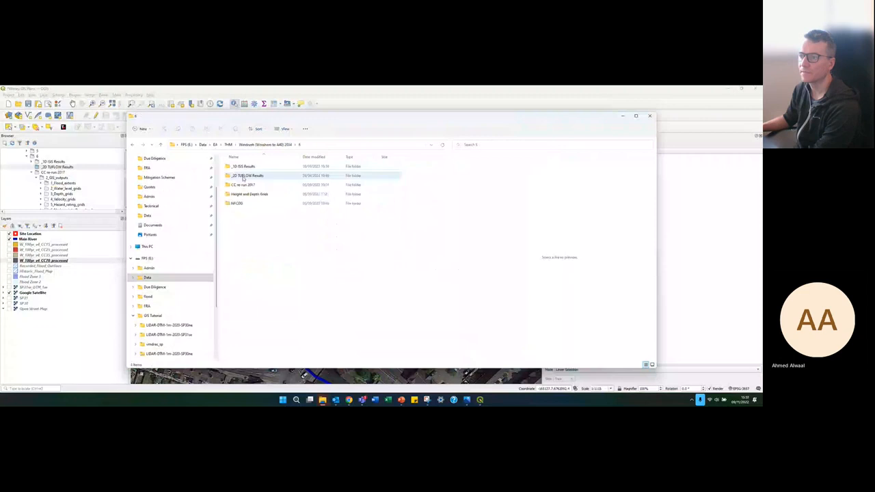
{"action": "left_click", "coordinate": [247, 175]}
{"action": "double_click", "coordinate": [247, 175]}
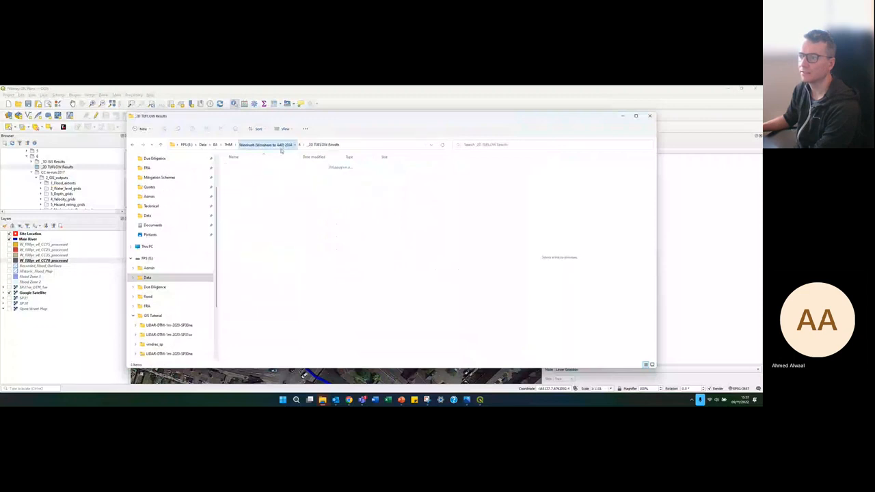
{"action": "left_click", "coordinate": [265, 144]}
{"action": "double_click", "coordinate": [241, 186]}
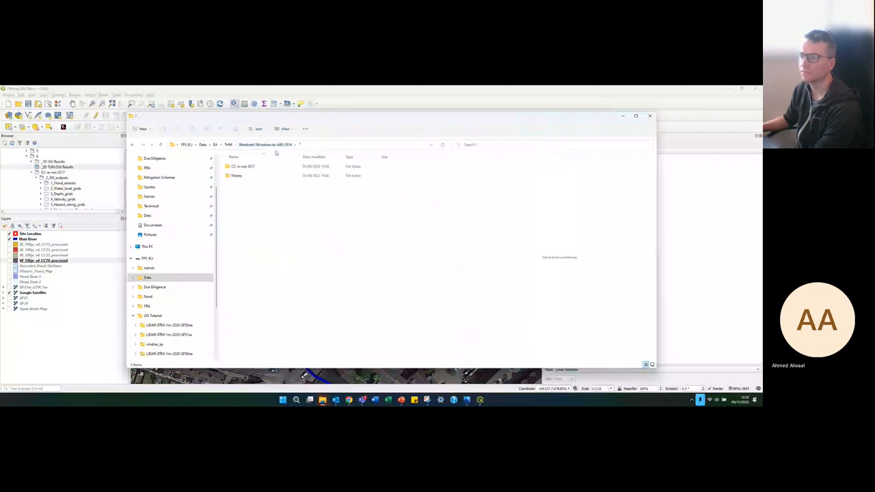
{"action": "left_click", "coordinate": [272, 145]}
{"action": "double_click", "coordinate": [246, 175]}
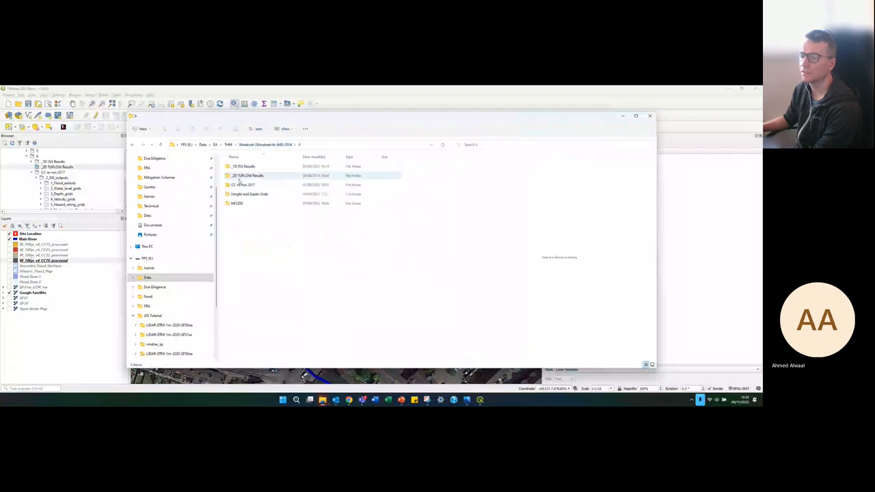
Step: Return to QGIS and show the CC70, CC35, CC25 and CC15 processed flood extents over the site
{"action": "left_click", "coordinate": [338, 96]}
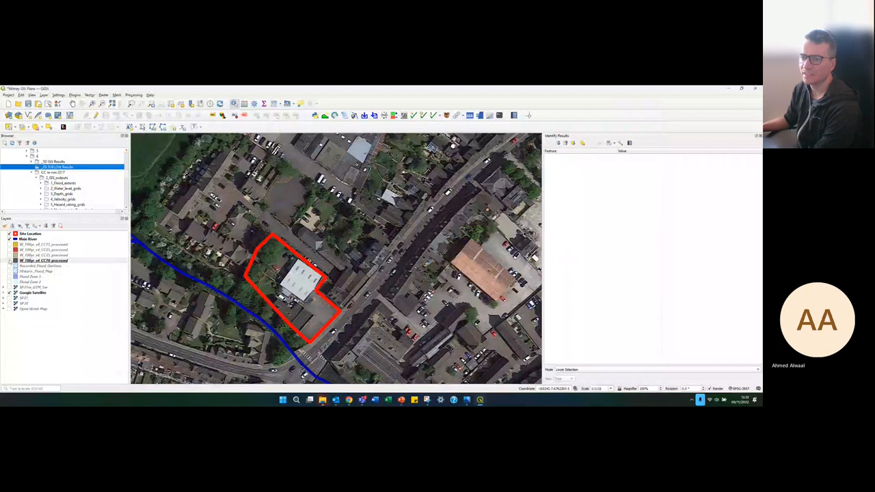
{"action": "left_click", "coordinate": [9, 261]}
{"action": "left_click", "coordinate": [9, 255]}
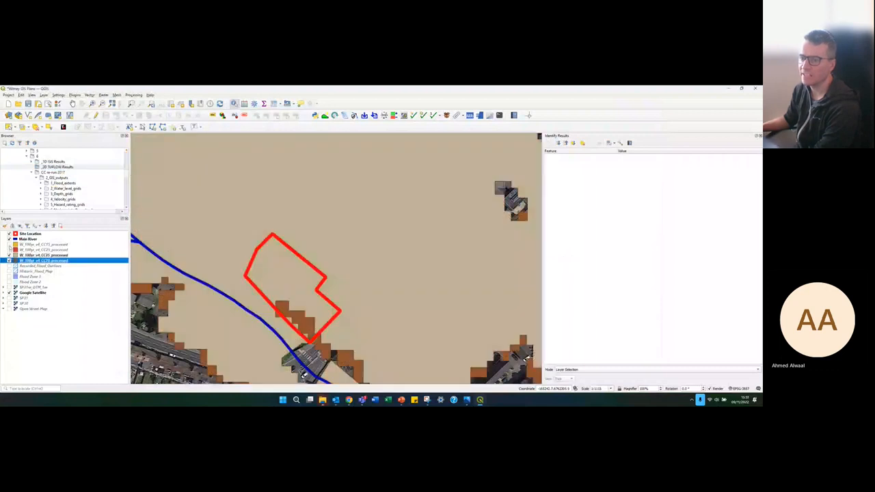
{"action": "left_click", "coordinate": [9, 250]}
{"action": "left_click", "coordinate": [10, 245]}
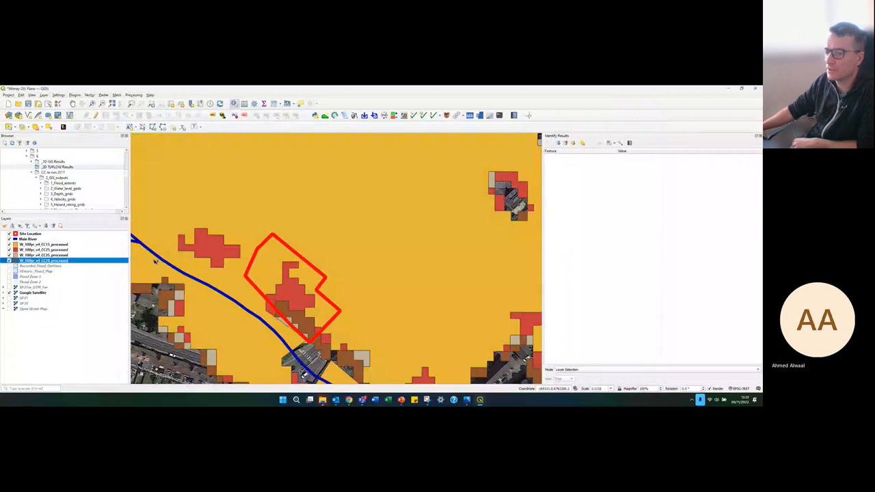
Step: Compare the four processed flood extents by hiding them one after another from CC15 to CC70, exposing the satellite imagery
{"action": "left_click", "coordinate": [9, 244]}
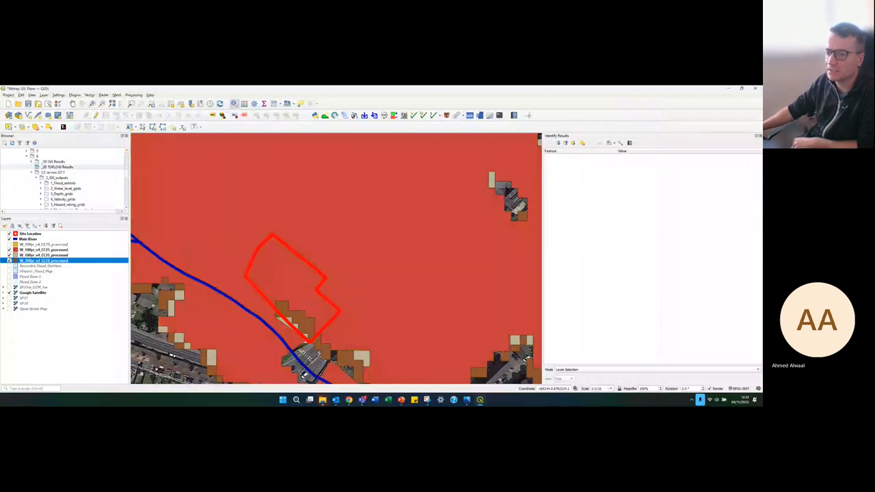
{"action": "left_click", "coordinate": [9, 250]}
{"action": "left_click", "coordinate": [9, 256]}
{"action": "left_click", "coordinate": [9, 261]}
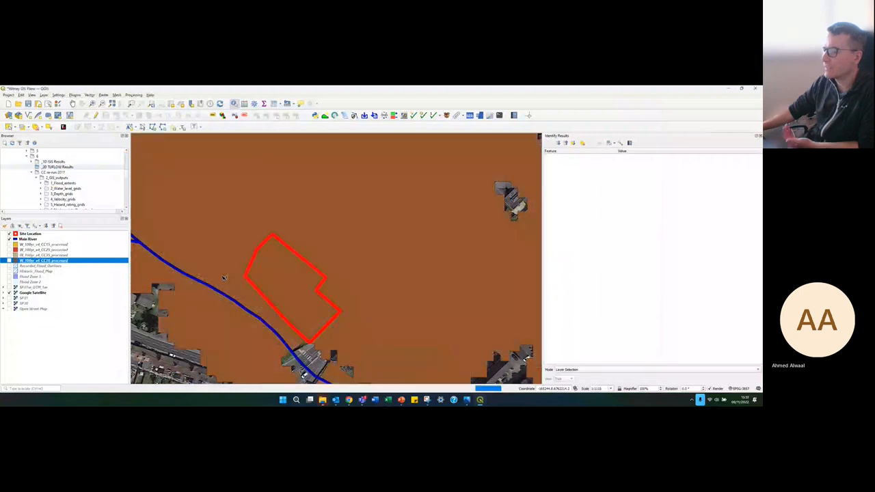
{"action": "scroll", "coordinate": [274, 288], "scroll_direction": "down", "scroll_amount": 1}
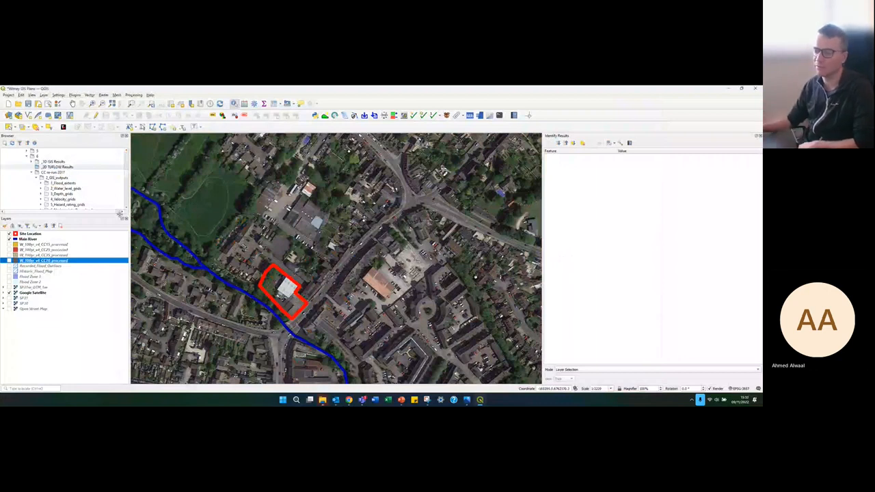
Step: Turn the CC15, CC25, CC35 and CC70 processed flood extent layers back on around the site
{"action": "left_click", "coordinate": [10, 244]}
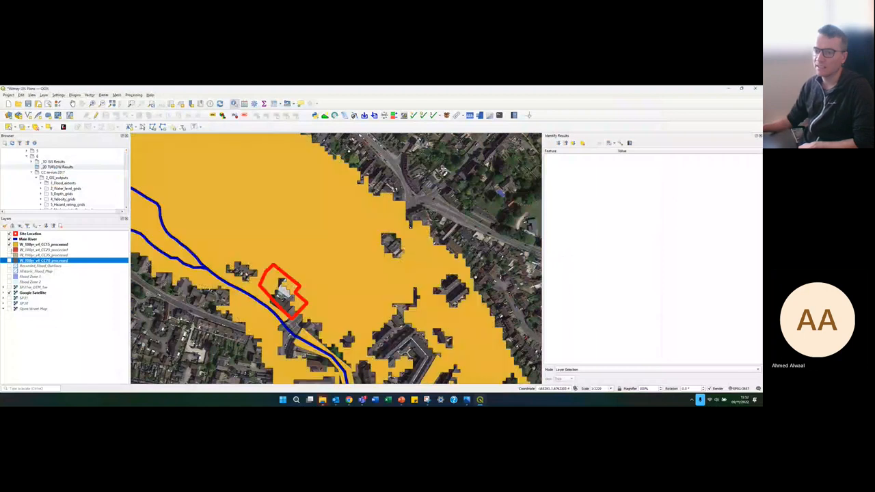
{"action": "left_click", "coordinate": [10, 250]}
{"action": "left_click", "coordinate": [10, 256]}
{"action": "left_click", "coordinate": [10, 261]}
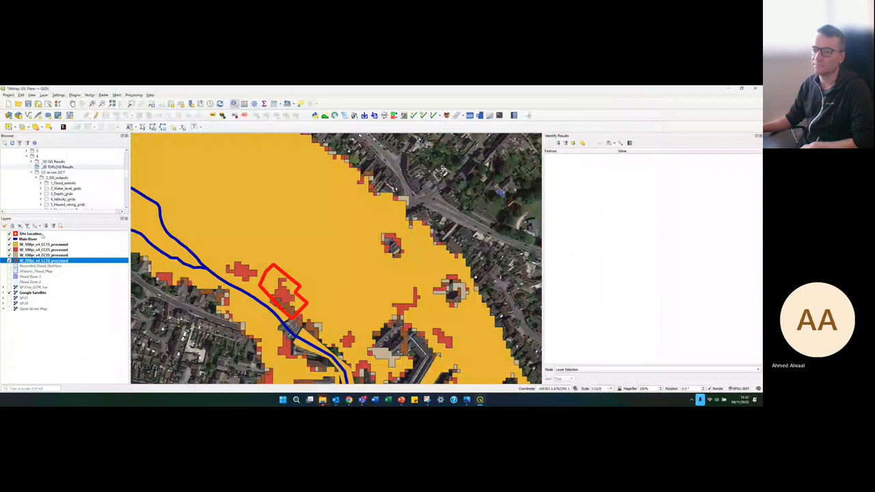
Step: Rename the W_100yr_v4_CC15_processed layer to "1 in 100 year + 15% CC"
{"action": "right_click", "coordinate": [39, 244]}
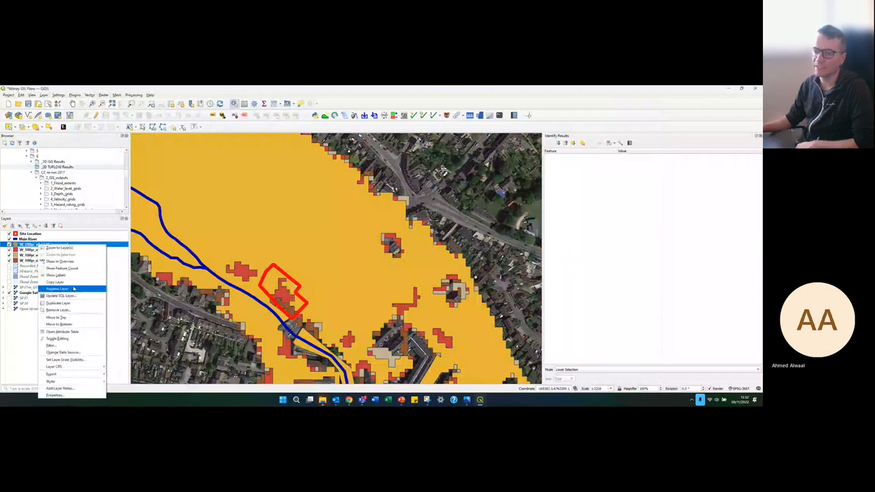
{"action": "left_click", "coordinate": [74, 290]}
{"action": "type", "text": "1"}
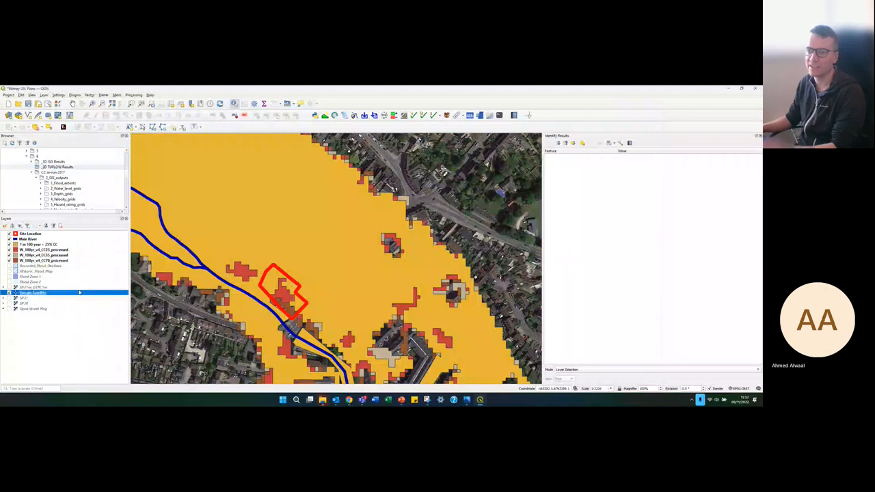
{"action": "left_click", "coordinate": [72, 292]}
{"action": "right_click", "coordinate": [50, 245]}
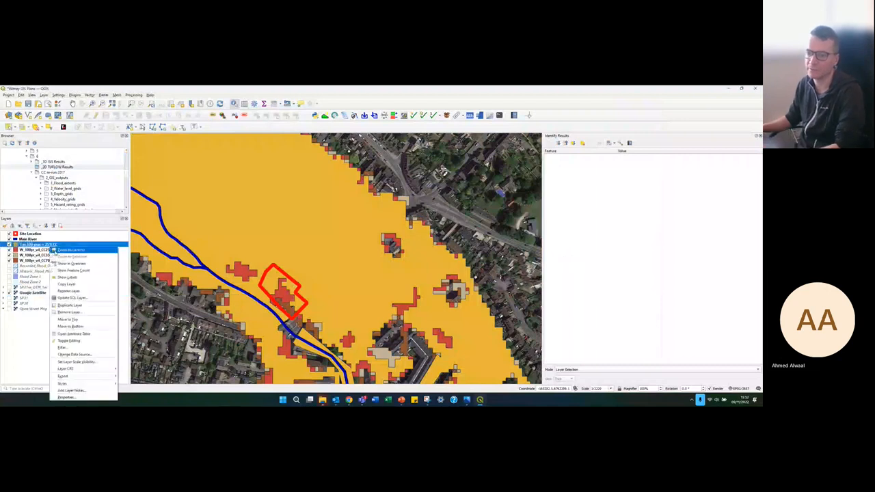
{"action": "left_click", "coordinate": [70, 292]}
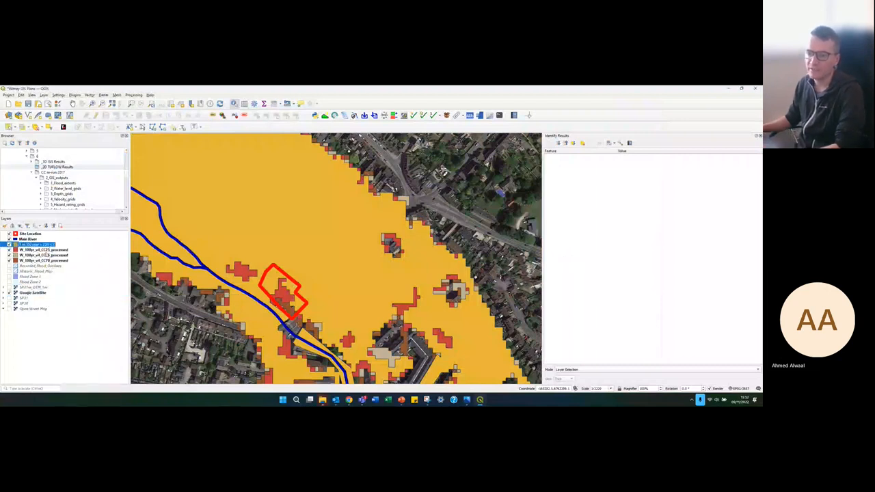
{"action": "left_click", "coordinate": [45, 245]}
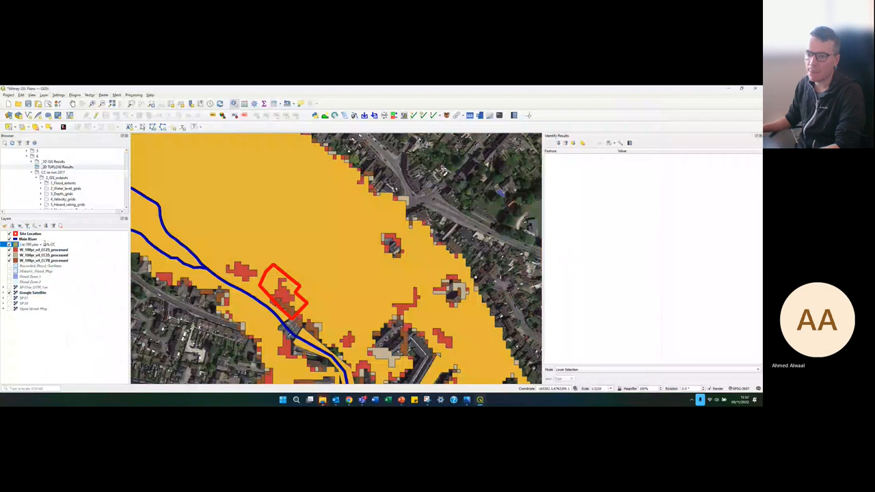
{"action": "key", "text": "BackSpace"}
{"action": "type", "text": "3"}
{"action": "left_click", "coordinate": [45, 250]}
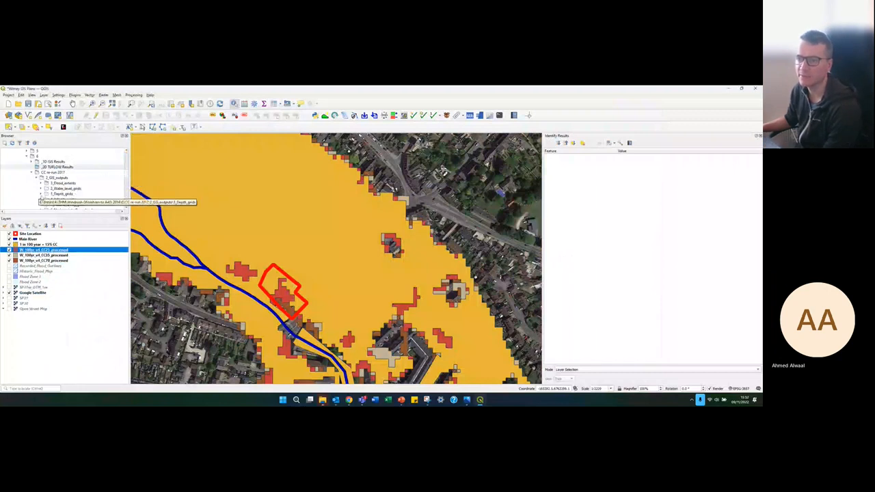
Step: Add the CC15, CC25, CC35 and CC70 d_Max.asc rasters from the 3_Depth_grids folder to the map
{"action": "double_click", "coordinate": [55, 194]}
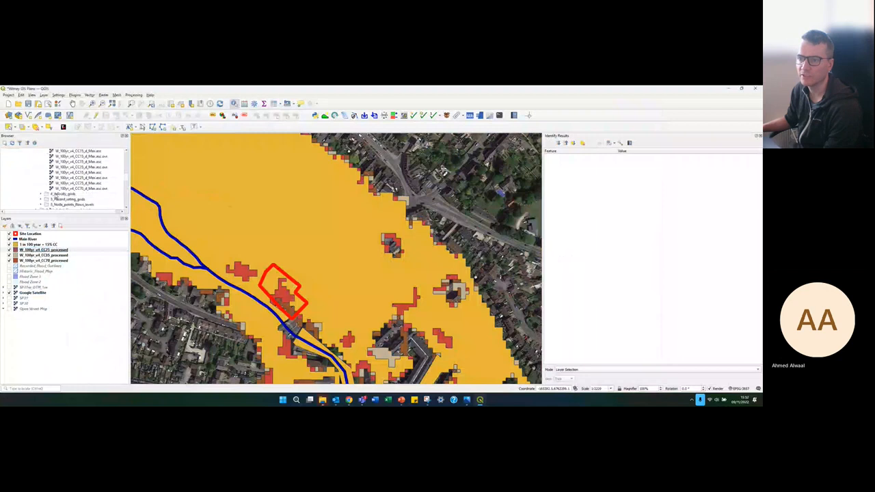
{"action": "scroll", "coordinate": [56, 198], "scroll_direction": "up", "scroll_amount": 1}
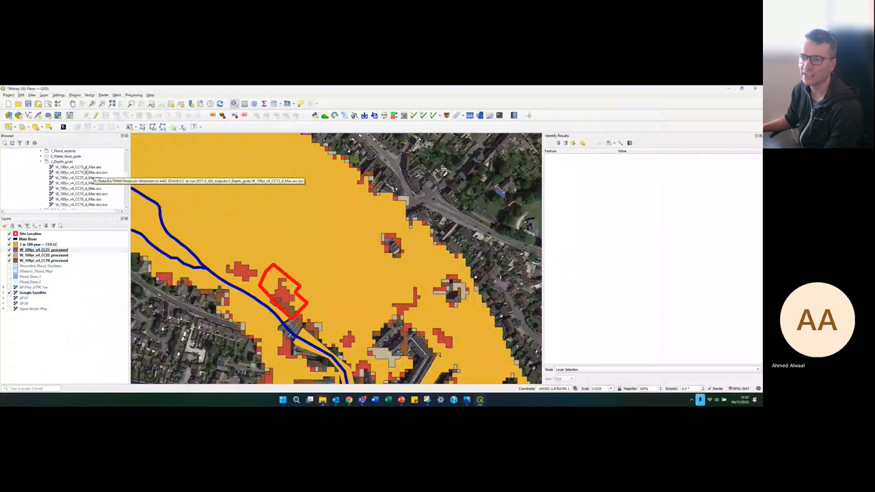
{"action": "left_click", "coordinate": [82, 167]}
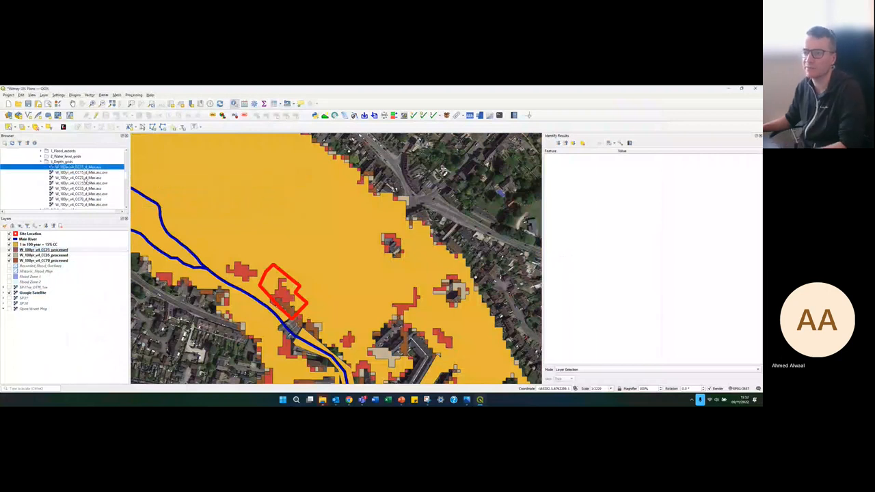
{"action": "left_click", "coordinate": [85, 178], "text": "ctrl"}
{"action": "left_click", "coordinate": [85, 189], "text": "ctrl"}
{"action": "left_click", "coordinate": [86, 199], "text": "ctrl"}
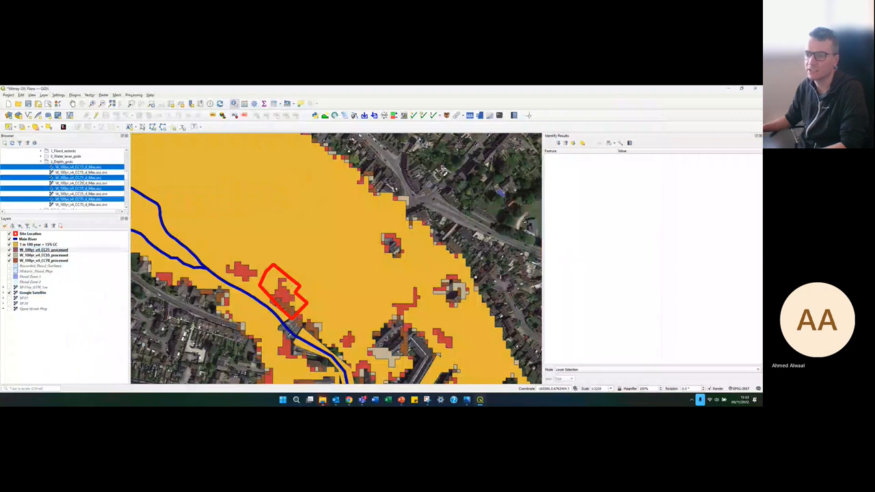
{"action": "left_click_drag", "start_coordinate": [82, 178], "coordinate": [296, 196]}
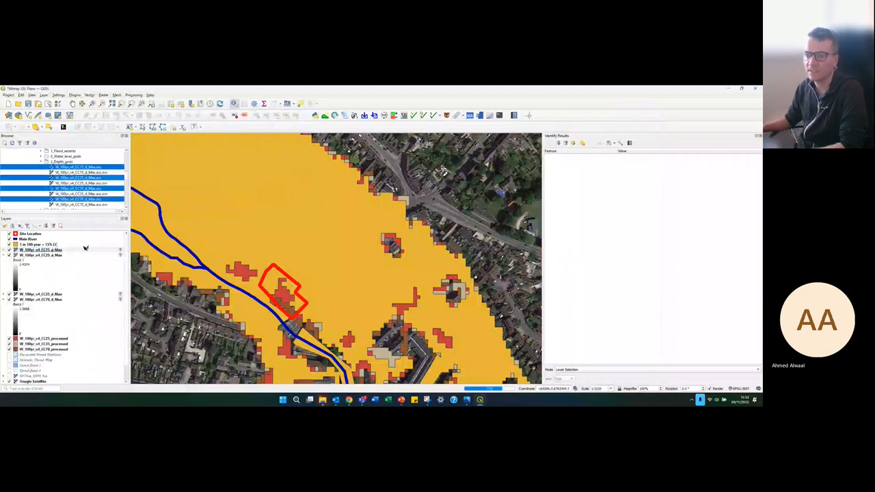
Step: Collapse the depth grid legends and move the 1 in 100 year + 15% CC extent layer below the four depth grids
{"action": "left_click", "coordinate": [4, 294]}
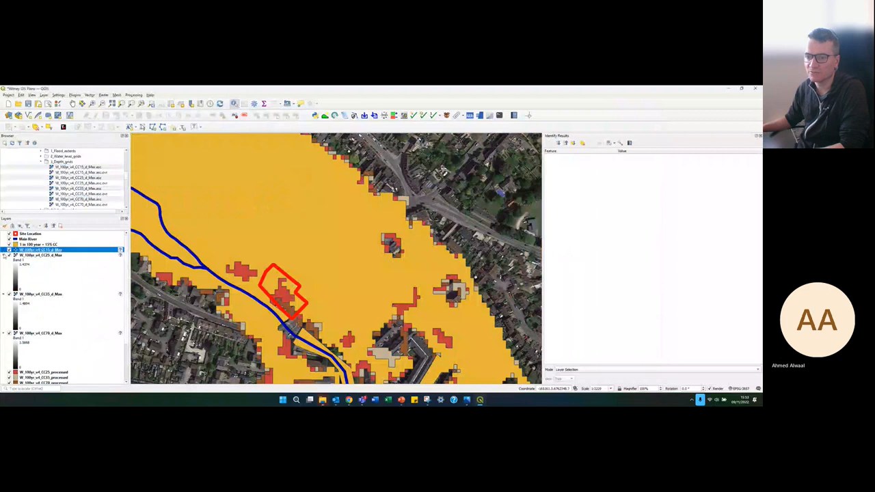
{"action": "left_click", "coordinate": [5, 256]}
{"action": "left_click", "coordinate": [4, 261]}
{"action": "left_click", "coordinate": [4, 266]}
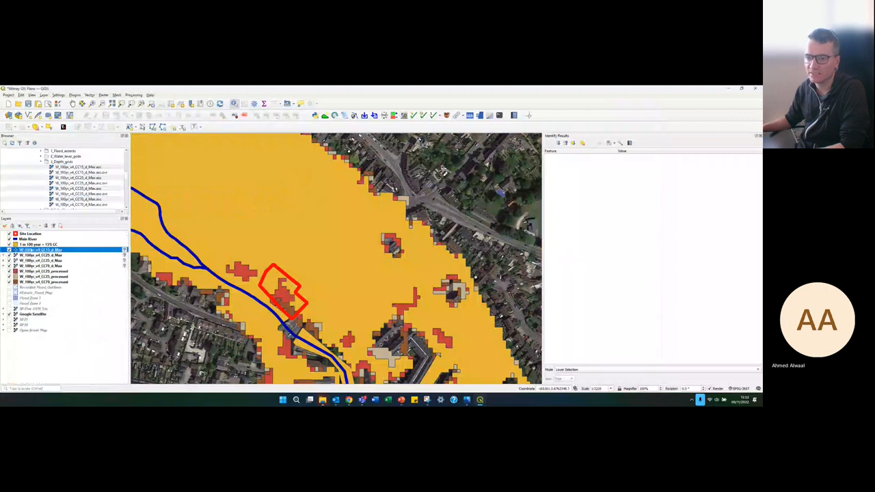
{"action": "left_click_drag", "start_coordinate": [31, 245], "coordinate": [48, 269]}
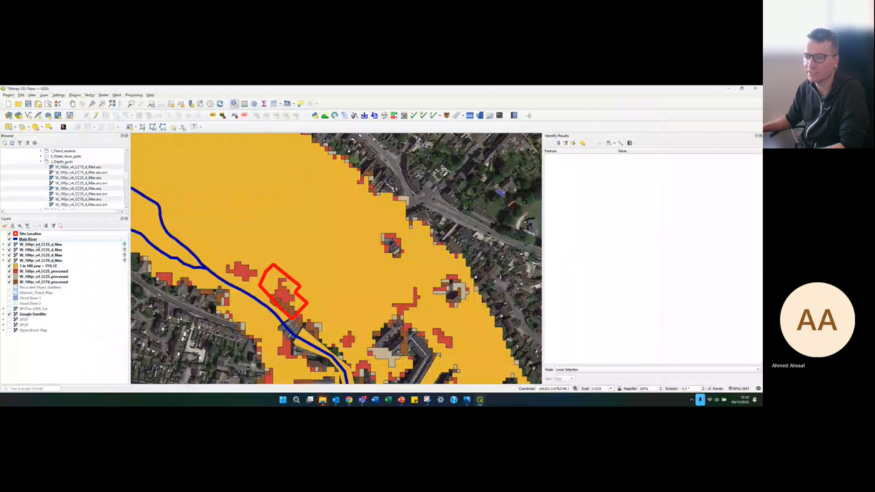
Step: Rename the W_100yr_v4_CC15_d_Max layer to "1 in 100 year + 15%CC Flood Depth"
{"action": "right_click", "coordinate": [38, 244]}
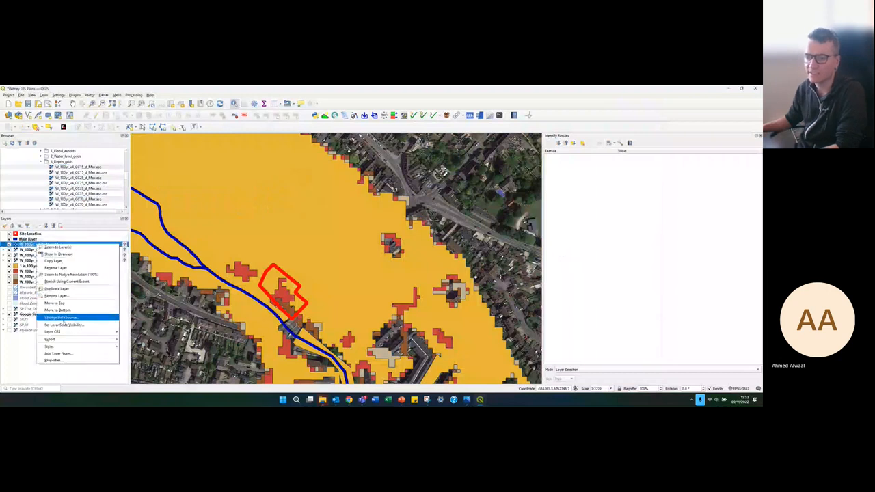
{"action": "left_click", "coordinate": [61, 268]}
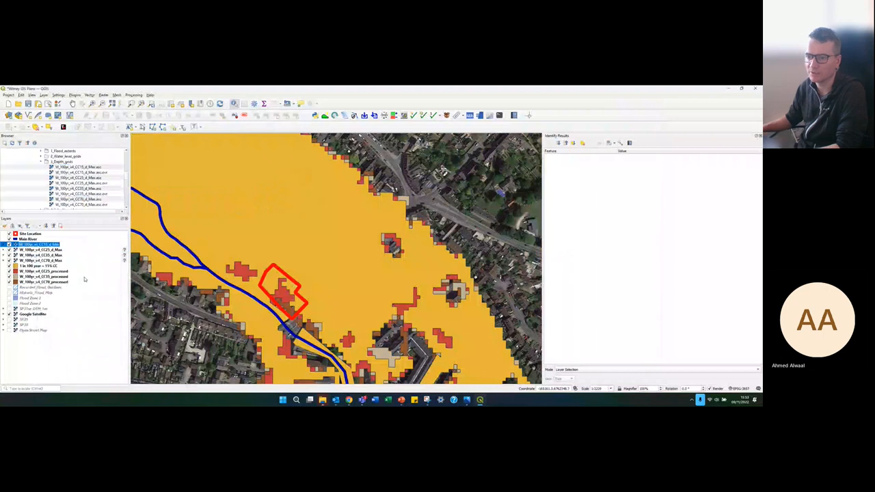
{"action": "type", "text": "1"}
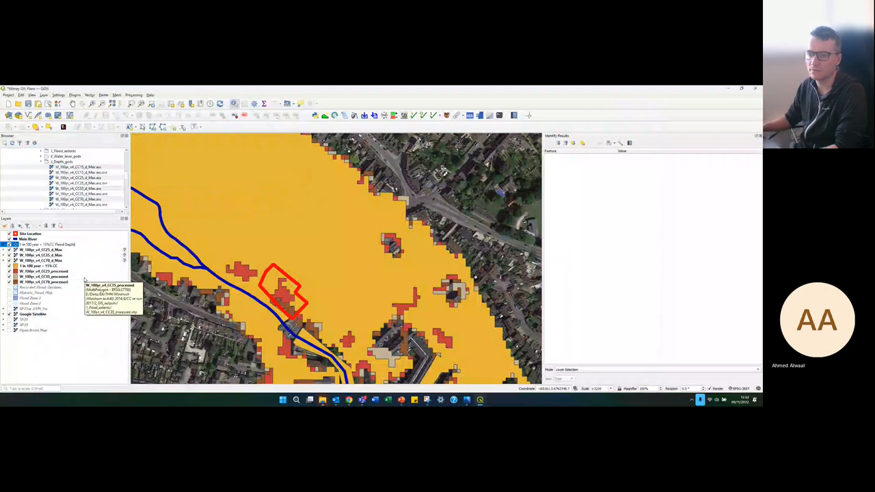
Step: Extend the 15% climate change extent layer's name to "1 in 100 year + 15% CC Flood Extent"
{"action": "right_click", "coordinate": [70, 266]}
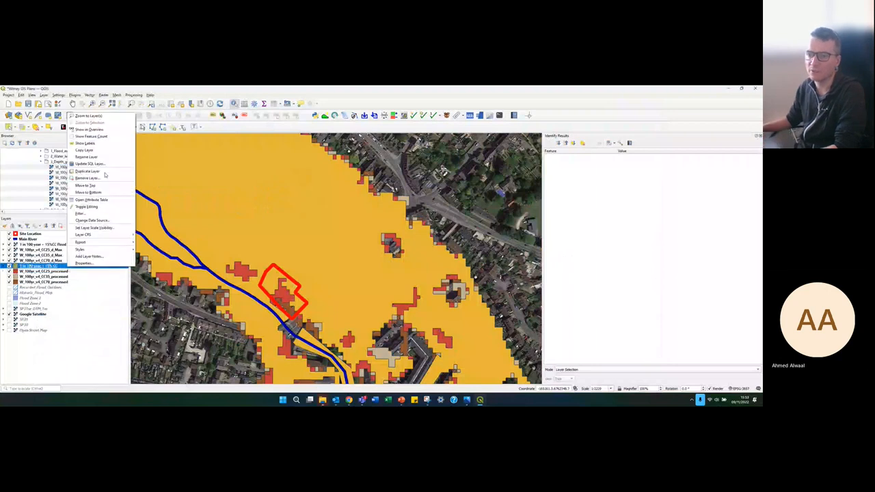
{"action": "left_click", "coordinate": [86, 157]}
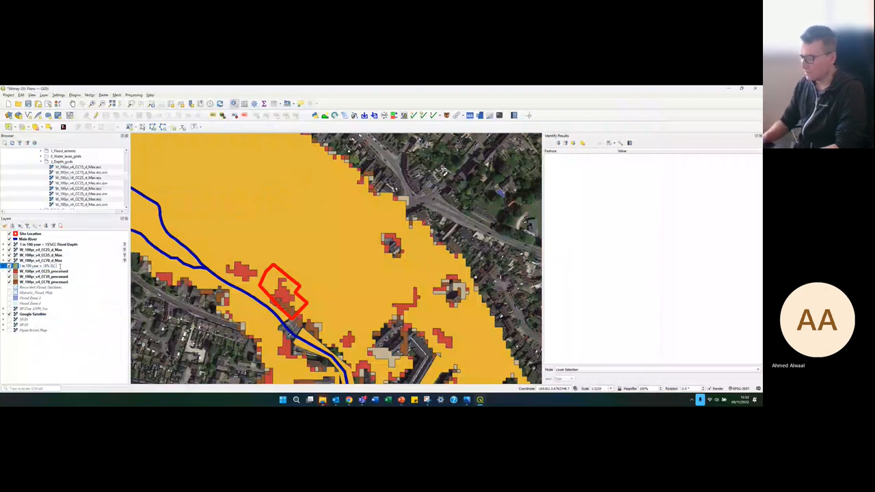
{"action": "type", "text": "Flood Extent"}
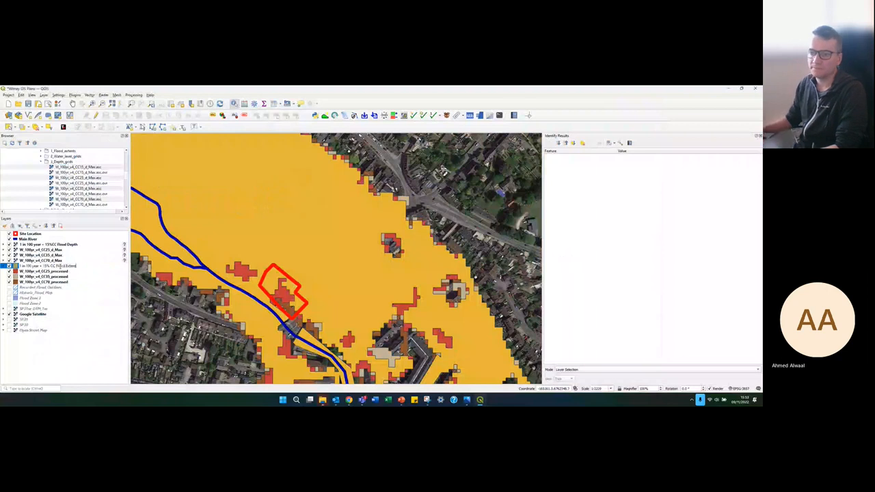
{"action": "left_click", "coordinate": [98, 277]}
Step: Assign the OSGB36 / British National Grid (EPSG:27700) coordinate system to the 15%, CC25 and CC35 depth grids
{"action": "left_click", "coordinate": [124, 244]}
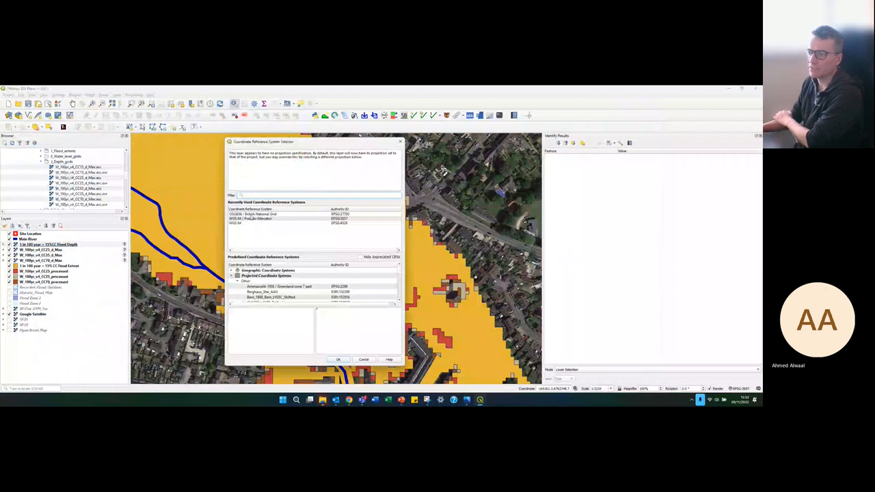
{"action": "left_click", "coordinate": [252, 215]}
{"action": "left_click", "coordinate": [339, 360]}
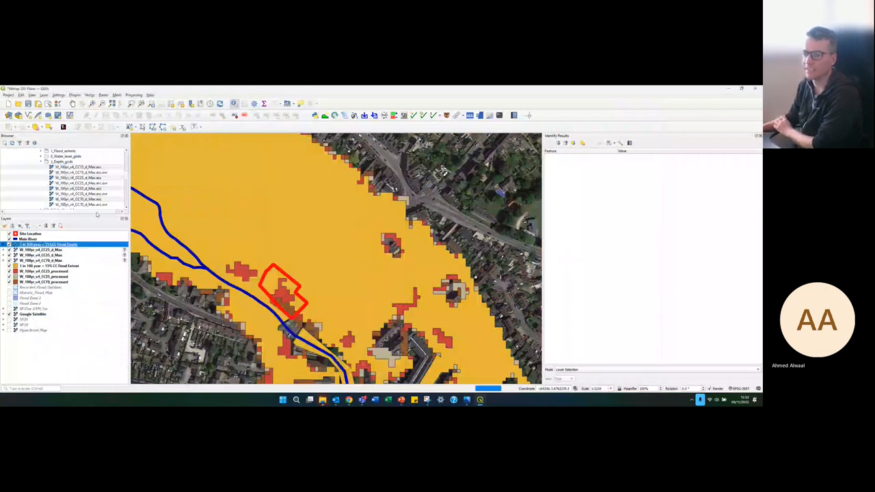
{"action": "left_click", "coordinate": [124, 250]}
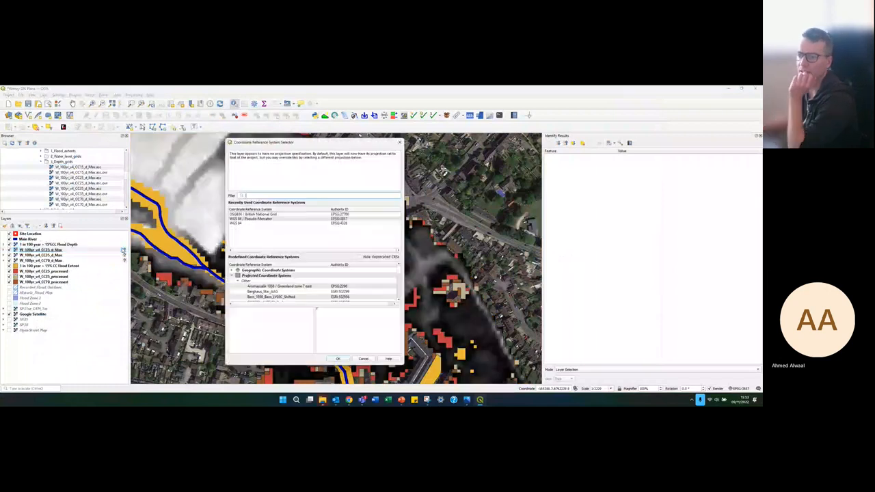
{"action": "left_click", "coordinate": [251, 214]}
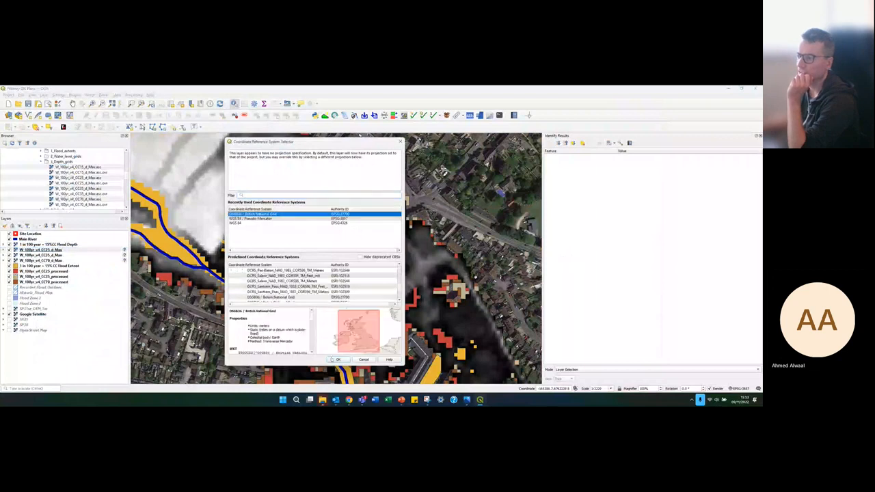
{"action": "left_click", "coordinate": [339, 360]}
{"action": "left_click", "coordinate": [123, 256]}
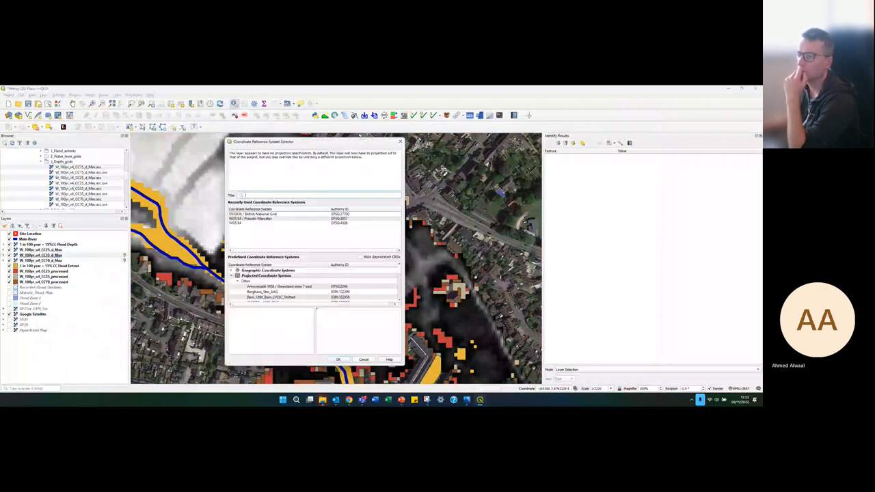
{"action": "left_click", "coordinate": [319, 217]}
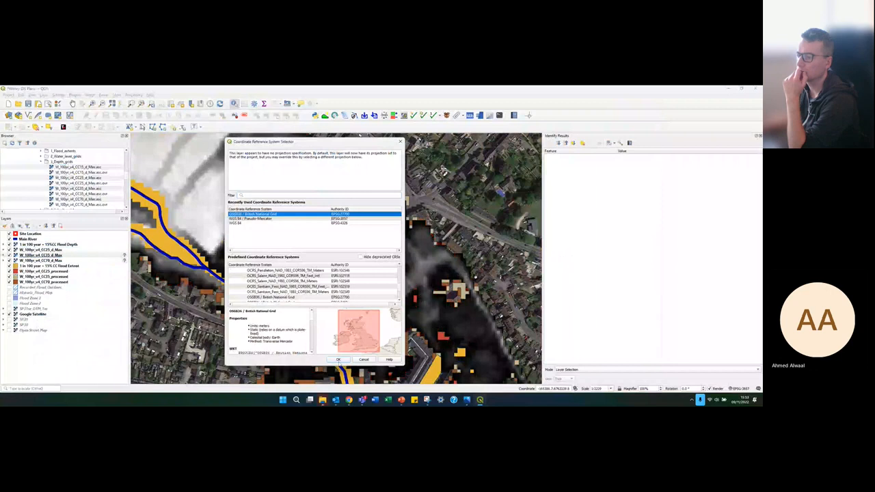
{"action": "left_click", "coordinate": [338, 360]}
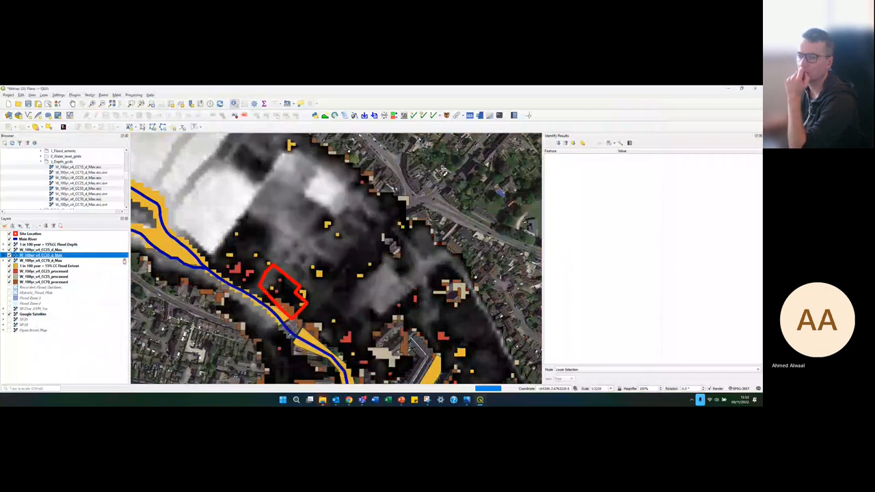
Step: Assign the OSGB36 / British National Grid (EPSG:27700) coordinate system to the W_100yr_v4_CC70_d_Max depth grid
{"action": "left_click", "coordinate": [123, 261]}
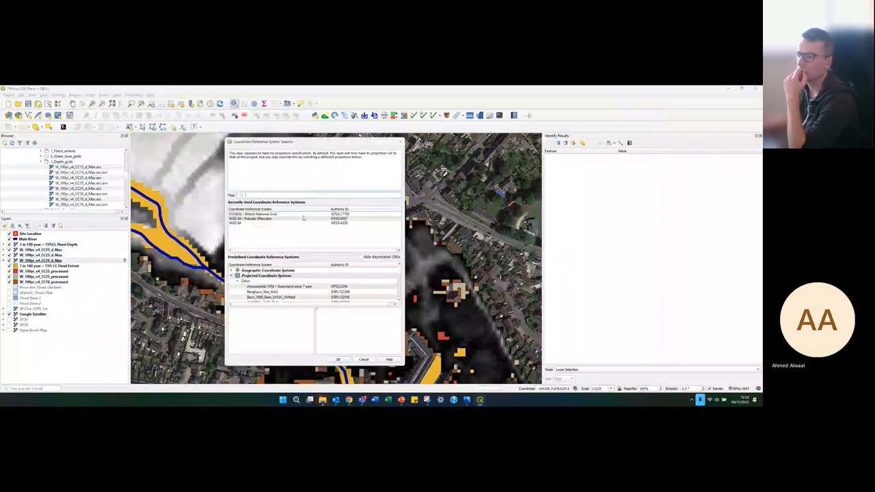
{"action": "left_click", "coordinate": [303, 216]}
{"action": "left_click", "coordinate": [338, 360]}
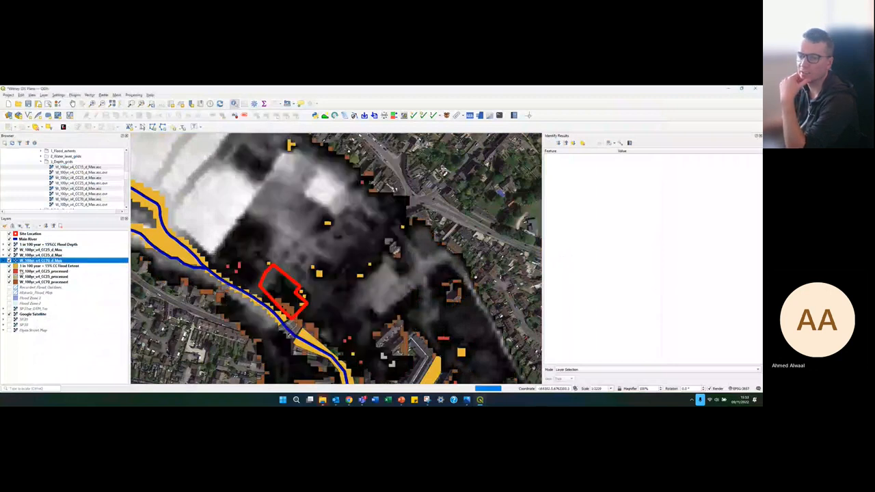
Step: Hide the four flood extent layers and the CC25, CC35 and CC70 depth grids, leaving only the 15% CC depth grid visible
{"action": "left_click", "coordinate": [9, 266]}
{"action": "left_click", "coordinate": [8, 272]}
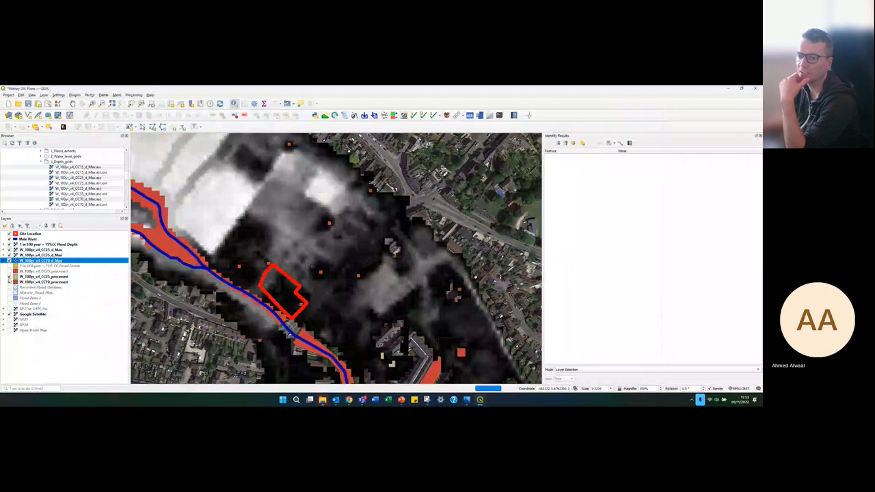
{"action": "left_click", "coordinate": [8, 276]}
{"action": "left_click", "coordinate": [9, 283]}
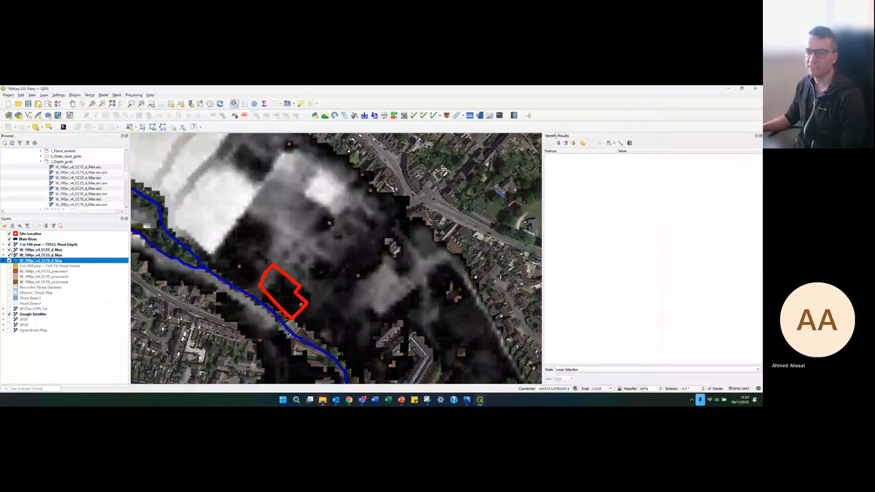
{"action": "left_click", "coordinate": [13, 250]}
{"action": "left_click", "coordinate": [9, 255]}
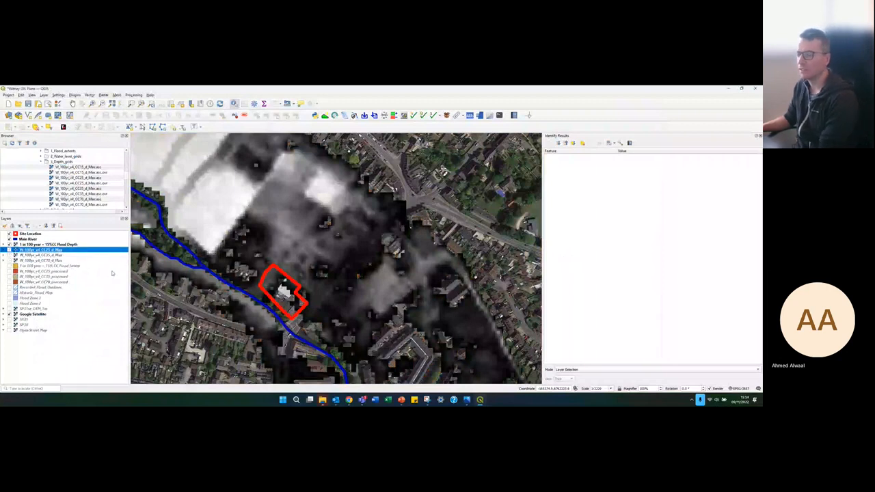
Step: Change the 1 in 100 year + 15%CC Flood Depth layer's render type to Singleband pseudocolor
{"action": "double_click", "coordinate": [30, 245]}
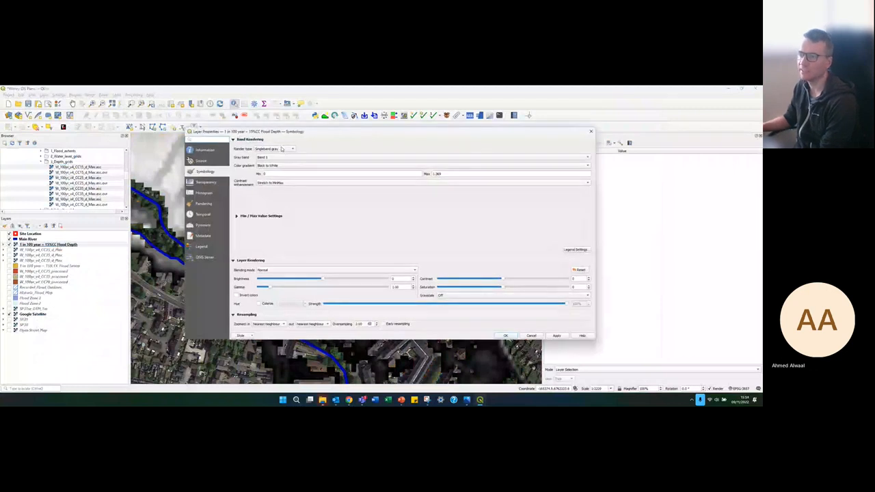
{"action": "left_click", "coordinate": [280, 149]}
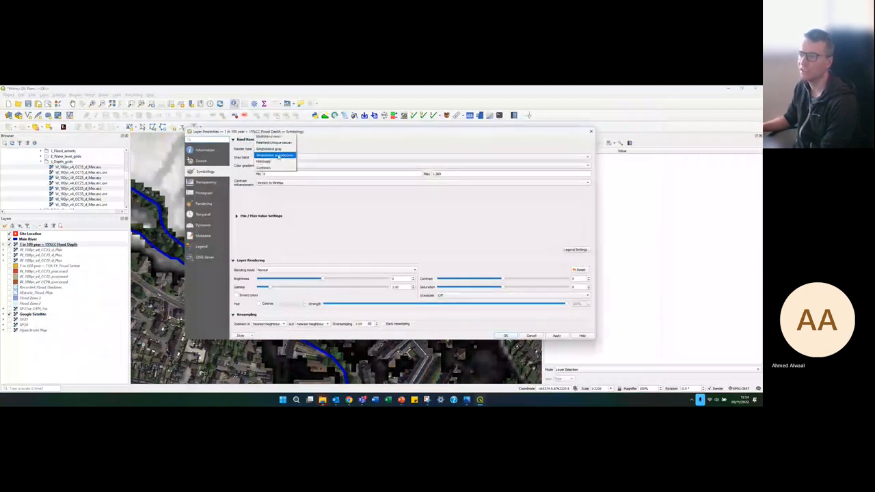
{"action": "left_click", "coordinate": [278, 156]}
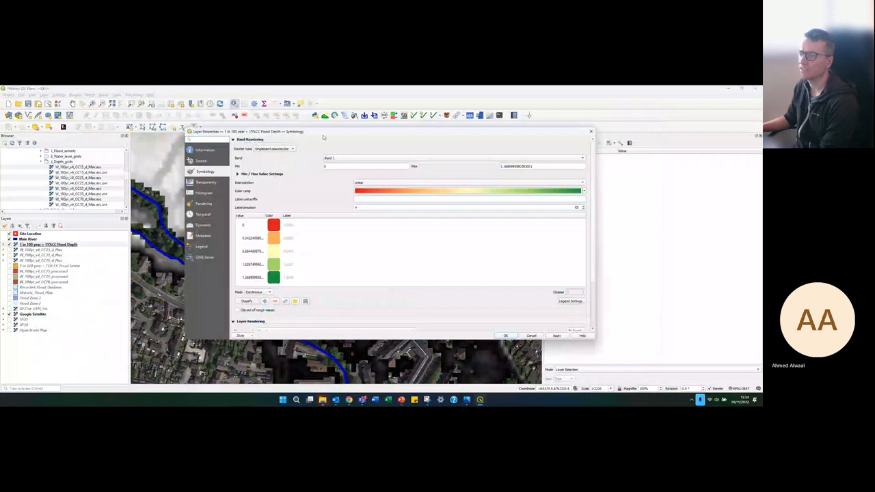
{"action": "left_click_drag", "start_coordinate": [324, 132], "coordinate": [301, 134]}
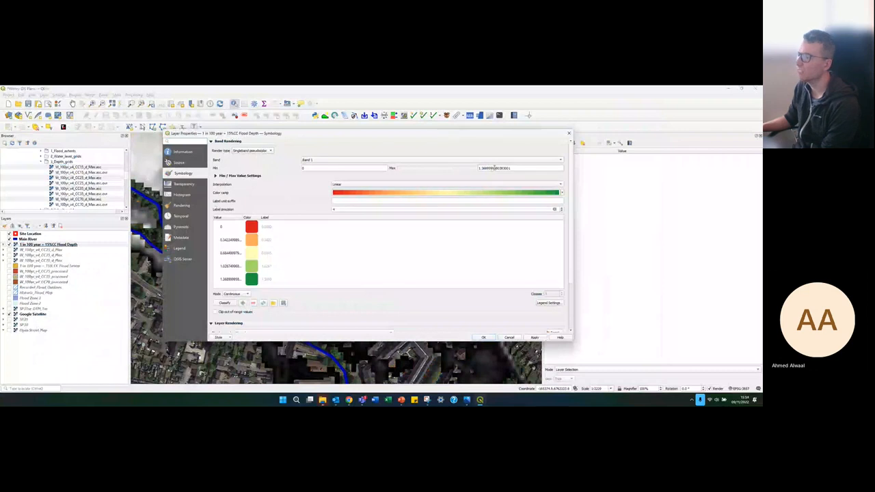
Step: Set the maximum value of the 15% CC flood depth colour scale to 1.5
{"action": "left_click_drag", "start_coordinate": [515, 167], "coordinate": [478, 168]}
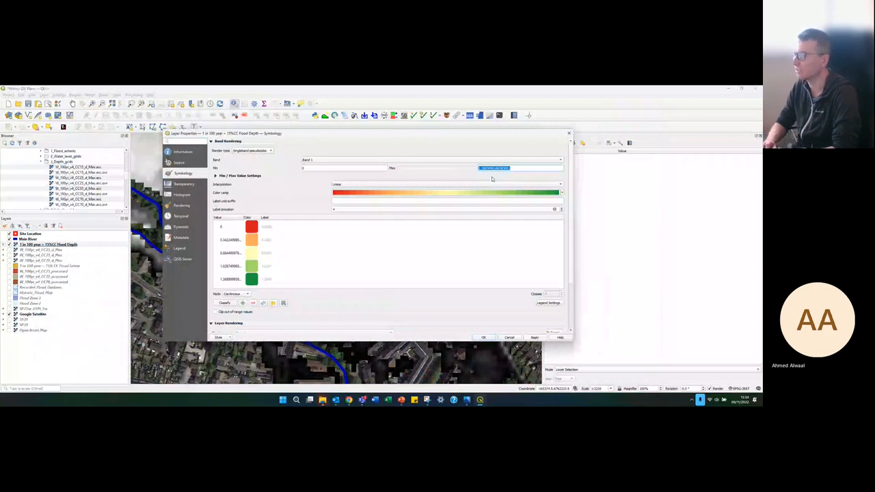
{"action": "type", "text": "0.15"}
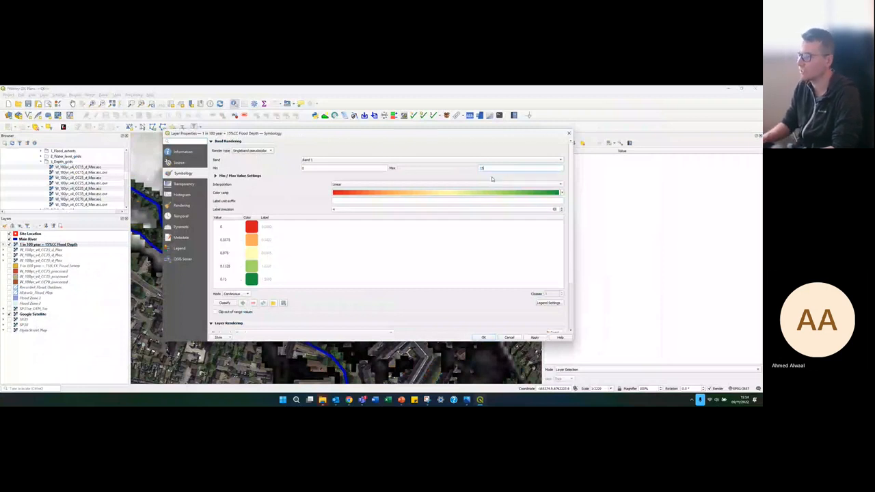
{"action": "key", "text": "BackSpace"}
{"action": "key", "text": "BackSpace"}
{"action": "key", "text": "BackSpace"}
{"action": "key", "text": "BackSpace"}
{"action": "type", "text": "1.5"}
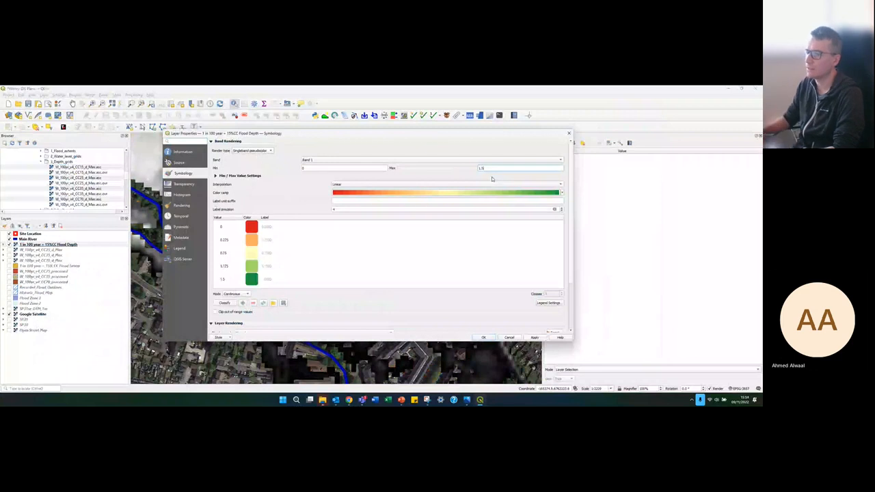
Step: Classify the flood depths by equal interval into 7 classes with 0.25 steps from 0 to 1.5
{"action": "left_click", "coordinate": [234, 294]}
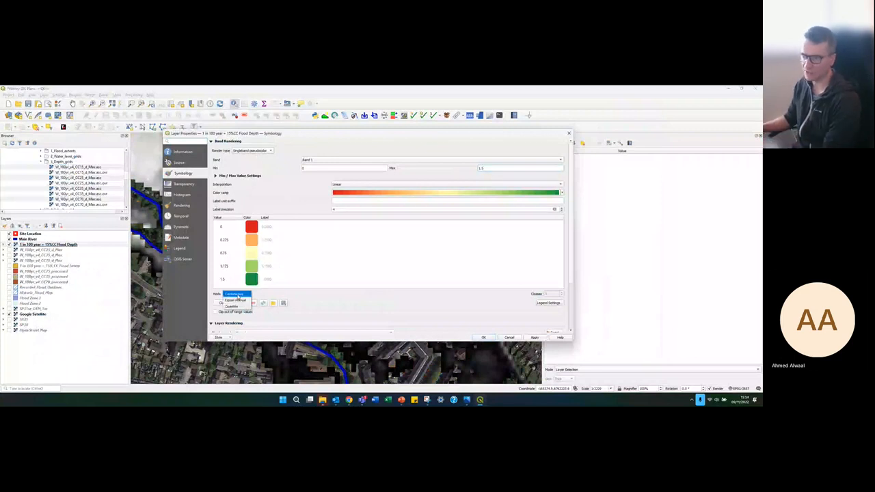
{"action": "left_click", "coordinate": [236, 300]}
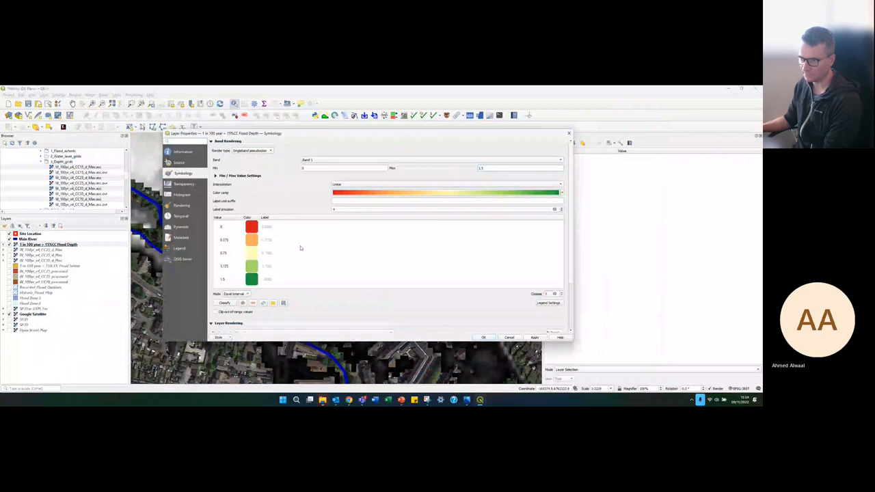
{"action": "scroll", "coordinate": [250, 245], "scroll_direction": "down", "scroll_amount": 1}
{"action": "scroll", "coordinate": [248, 242], "scroll_direction": "up", "scroll_amount": 1}
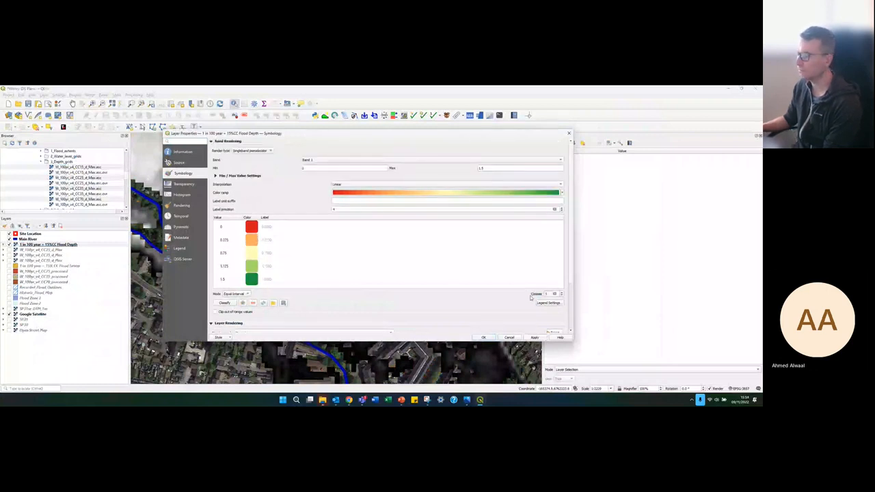
{"action": "left_click", "coordinate": [562, 294]}
{"action": "left_click", "coordinate": [562, 295]}
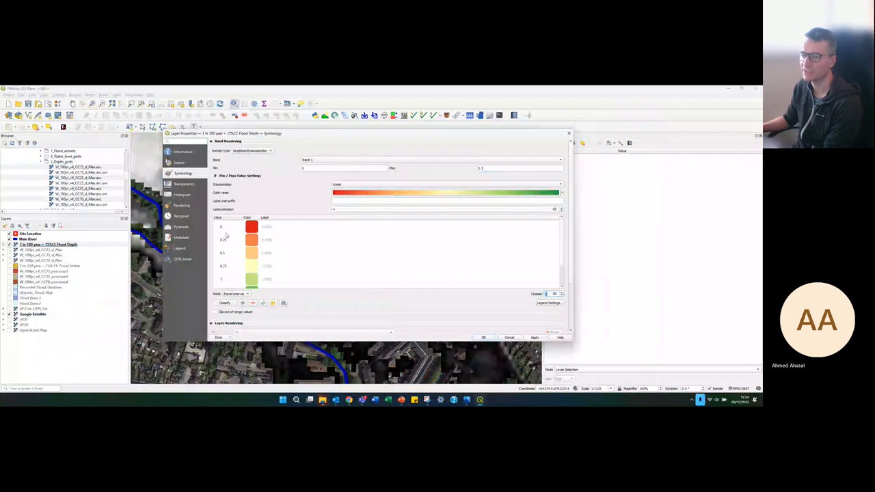
{"action": "scroll", "coordinate": [229, 262], "scroll_direction": "down", "scroll_amount": 1}
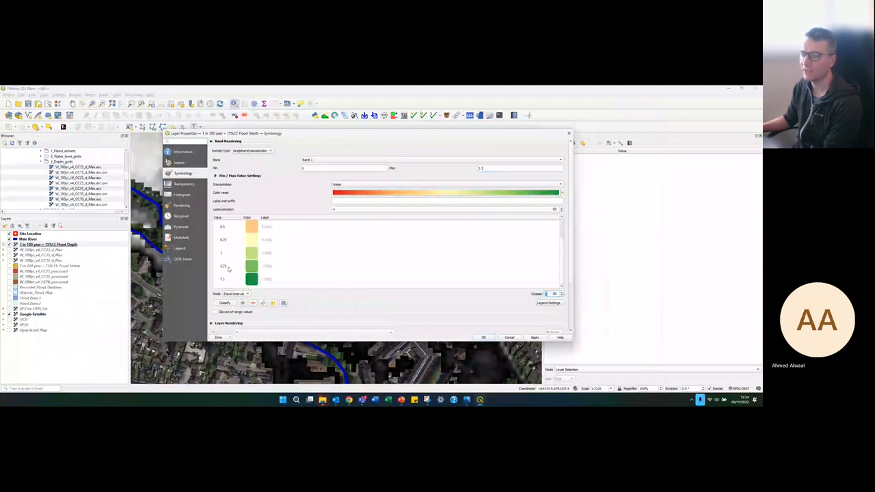
{"action": "scroll", "coordinate": [228, 268], "scroll_direction": "down", "scroll_amount": 1}
{"action": "scroll", "coordinate": [230, 246], "scroll_direction": "up", "scroll_amount": 2}
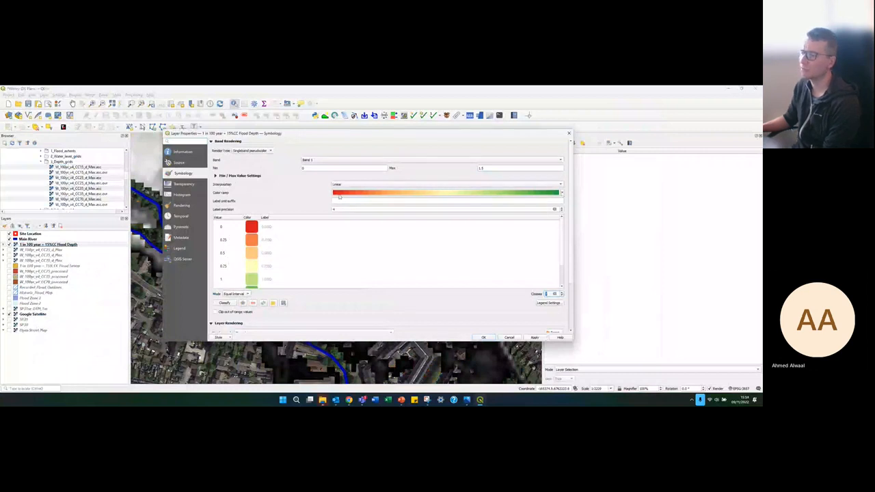
Step: Give the 15% CC flood depth layer a white-to-dark-blue colour ramp and apply the styling
{"action": "left_click", "coordinate": [562, 193]}
{"action": "left_click", "coordinate": [346, 206]}
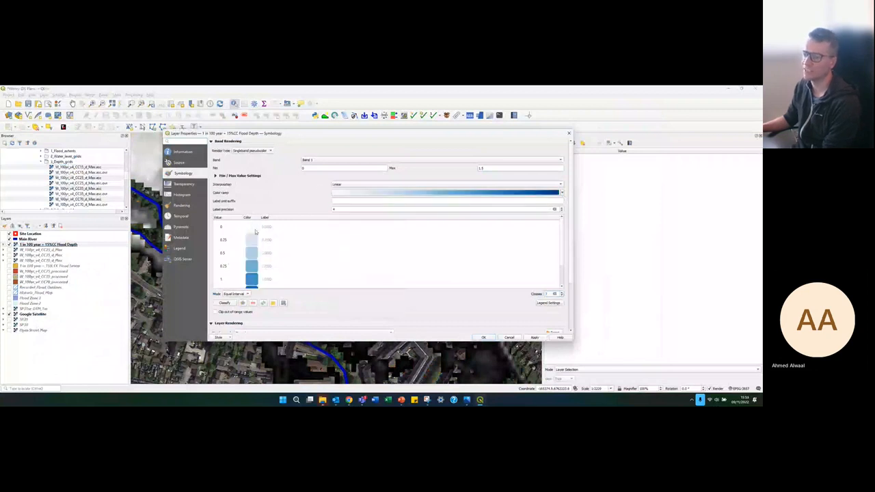
{"action": "scroll", "coordinate": [256, 243], "scroll_direction": "down", "scroll_amount": 1}
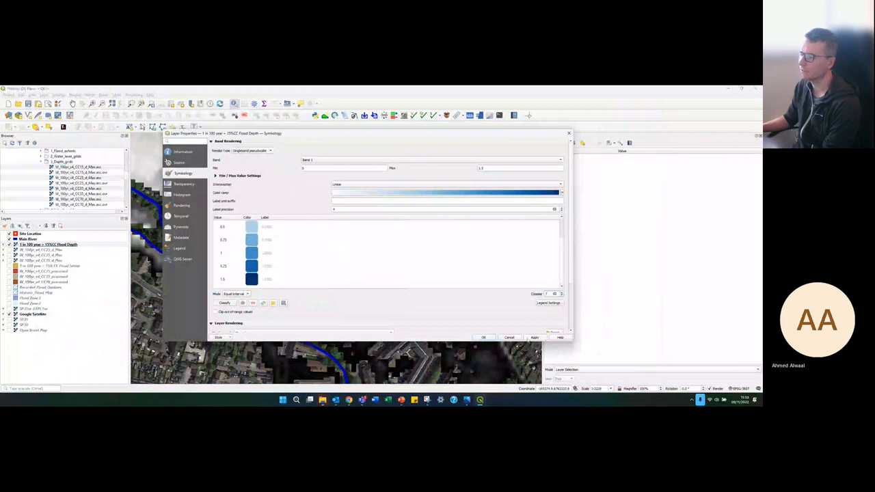
{"action": "left_click", "coordinate": [481, 338]}
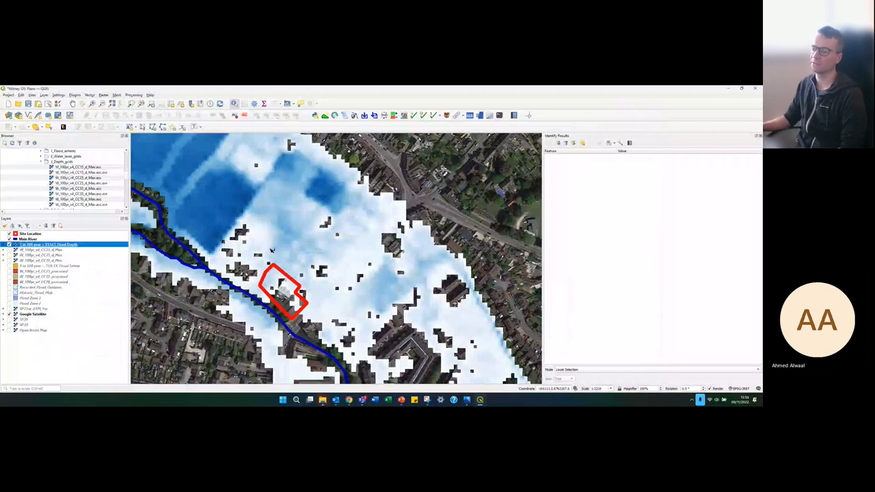
Step: Identify the 15% CC flood depth at two points within the site boundary and in the dark blue area northwest of it
{"action": "scroll", "coordinate": [273, 311], "scroll_direction": "up", "scroll_amount": 1}
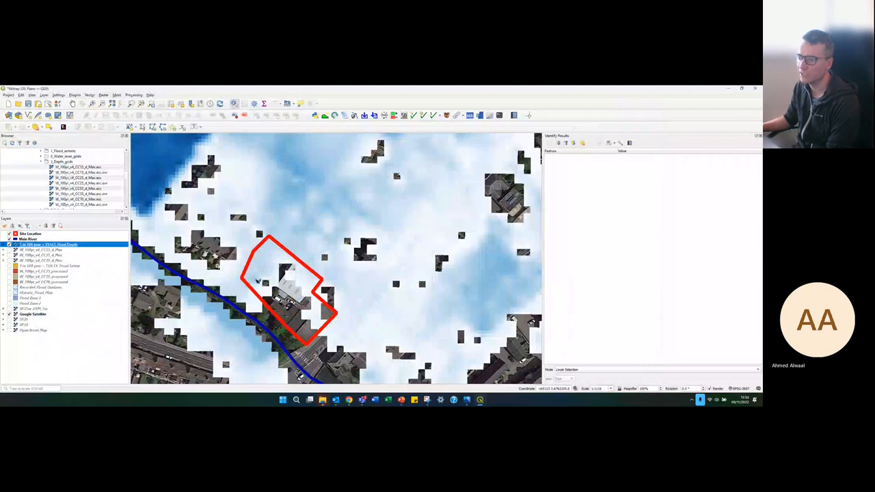
{"action": "left_click", "coordinate": [258, 281]}
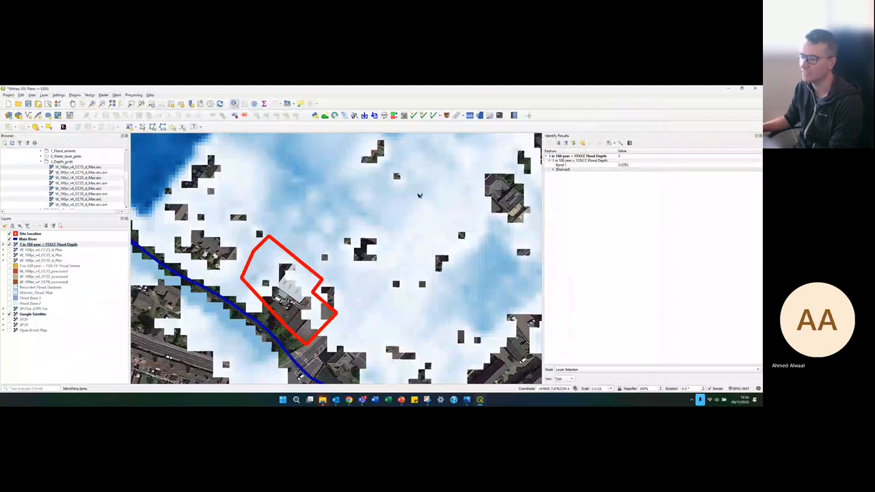
{"action": "left_click", "coordinate": [316, 319]}
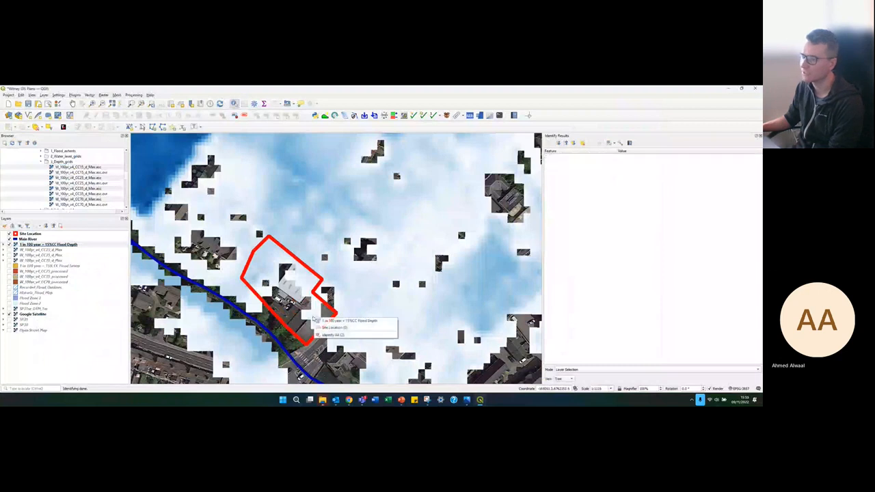
{"action": "left_click", "coordinate": [341, 323]}
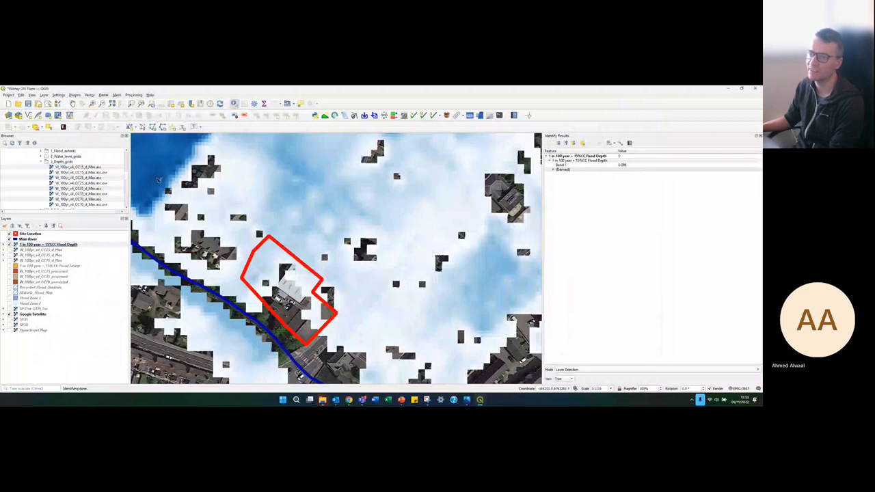
{"action": "left_click", "coordinate": [159, 180]}
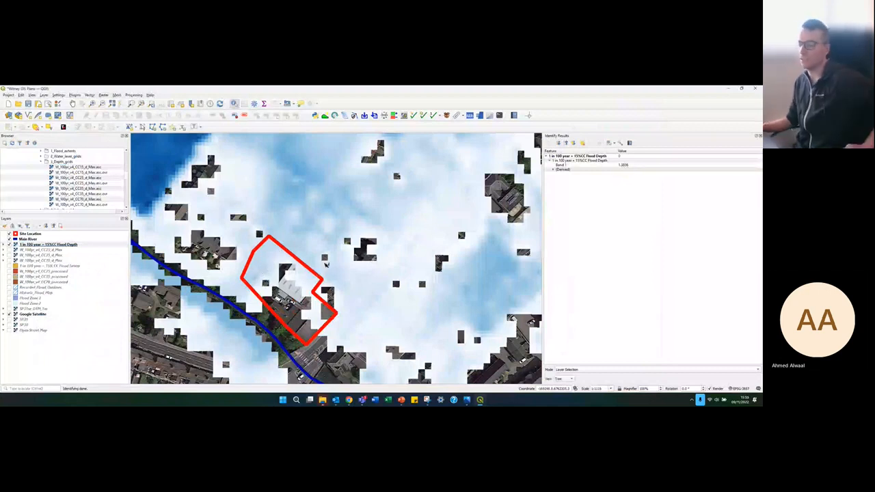
Step: Check the W_100yr_v4_CC70_d_Max depth grid's symbology settings
{"action": "scroll", "coordinate": [378, 244], "scroll_direction": "down", "scroll_amount": 1}
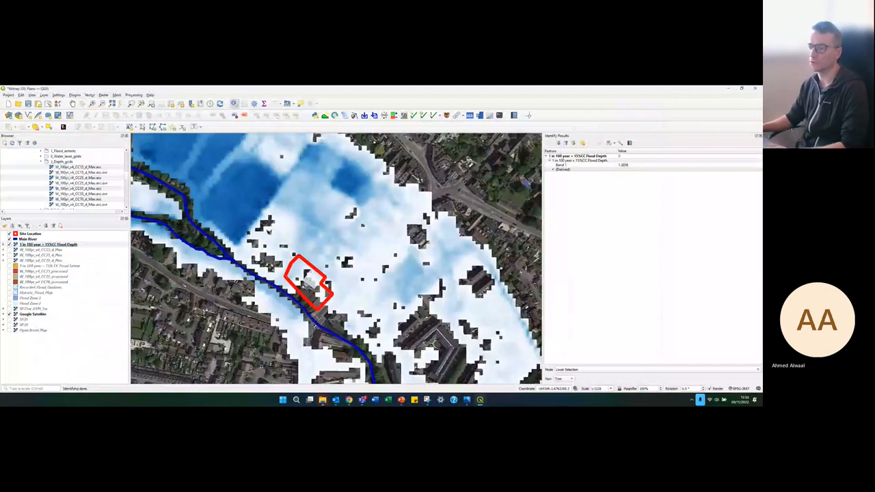
{"action": "right_click", "coordinate": [66, 244]}
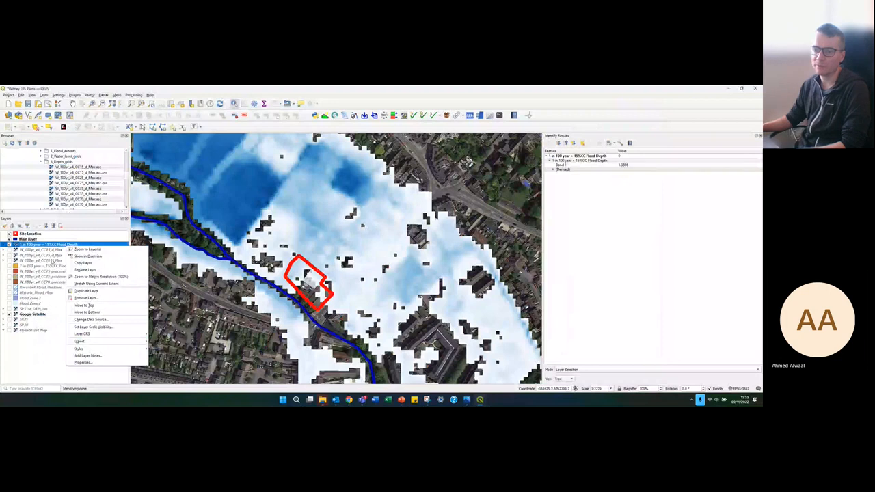
{"action": "left_click", "coordinate": [53, 261]}
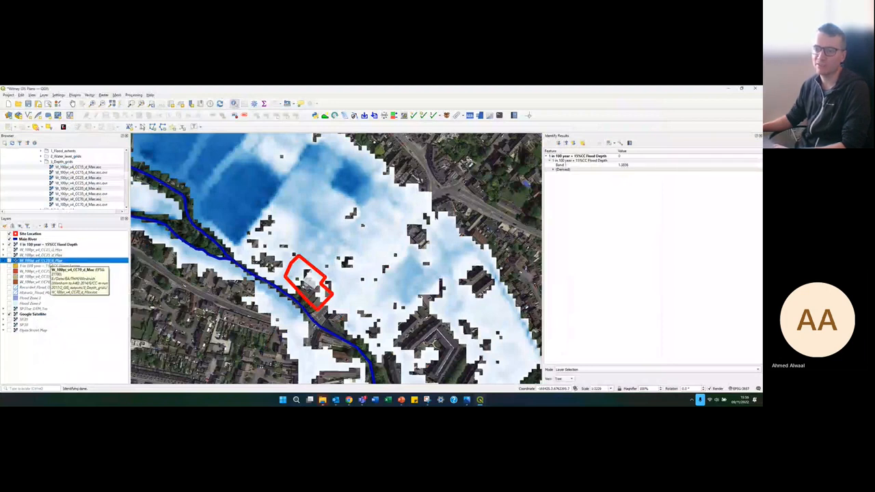
{"action": "double_click", "coordinate": [45, 261]}
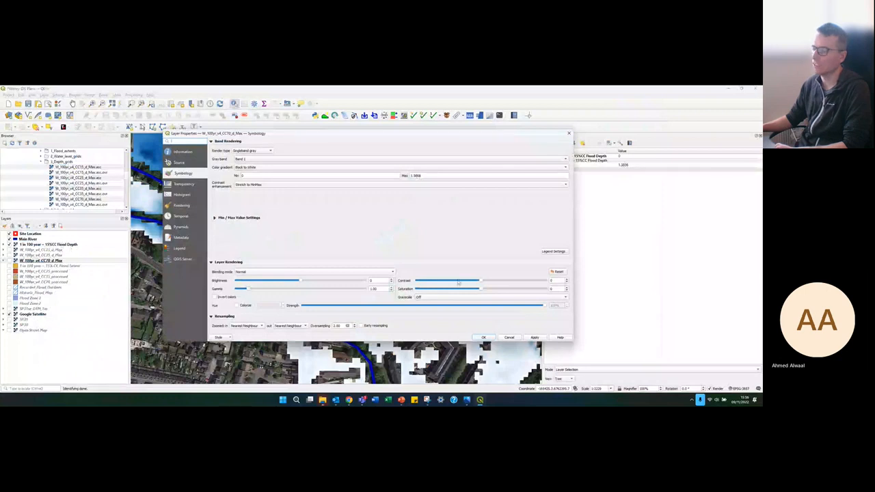
{"action": "left_click", "coordinate": [484, 337]}
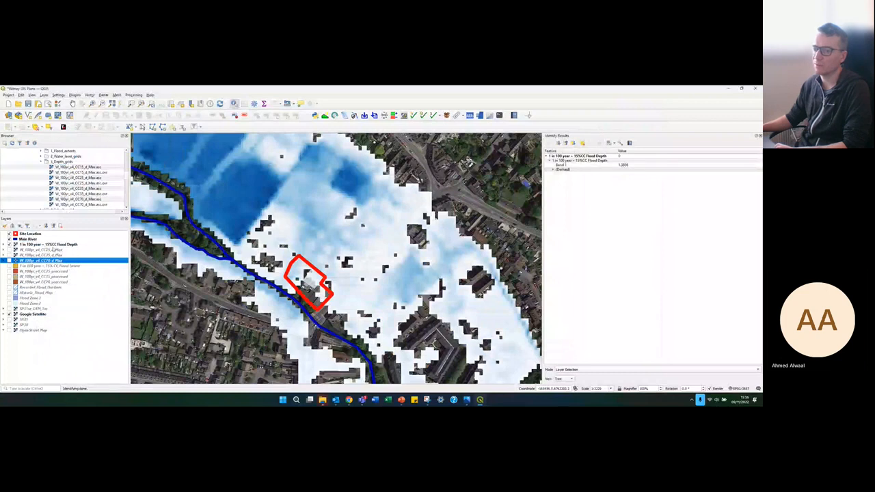
Step: Copy the 15% CC flood depth layer's style onto W_100yr_v4_CC70_d_Max and show the CC70 grid instead of the 15% grid
{"action": "right_click", "coordinate": [55, 245]}
{"action": "mouse_move", "coordinate": [106, 351]}
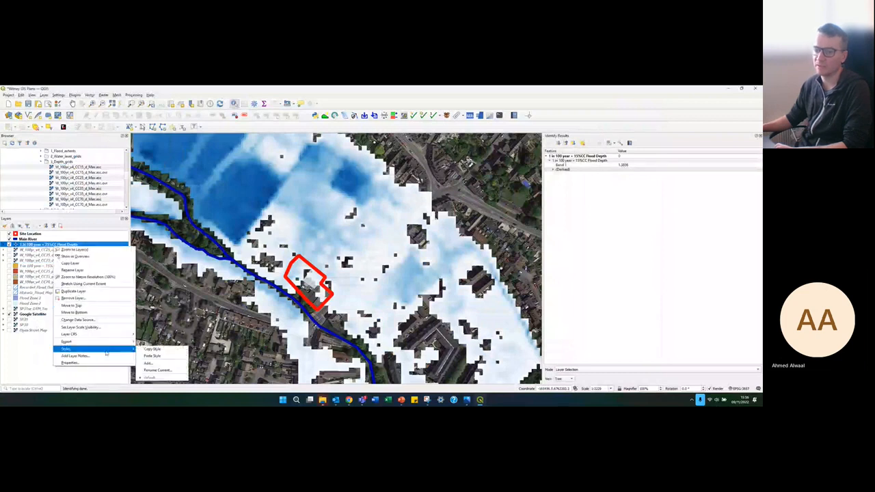
{"action": "left_click", "coordinate": [153, 350]}
{"action": "right_click", "coordinate": [58, 261]}
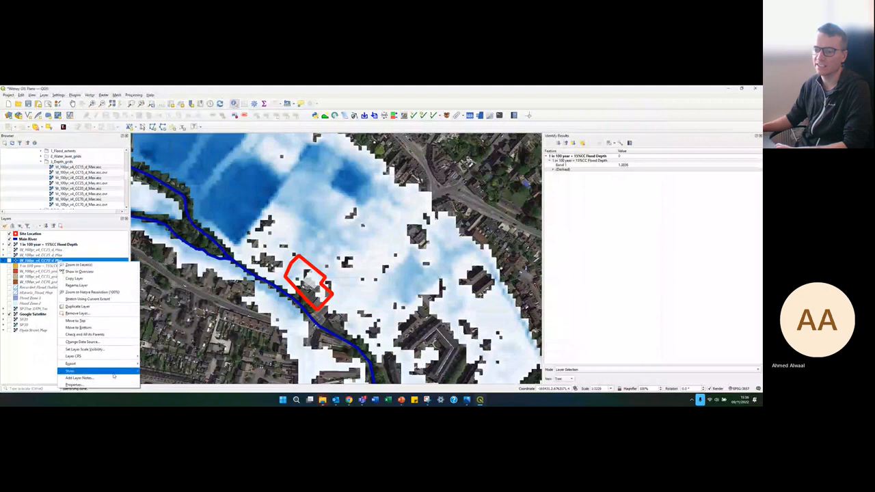
{"action": "mouse_move", "coordinate": [113, 372]}
{"action": "left_click", "coordinate": [157, 378]}
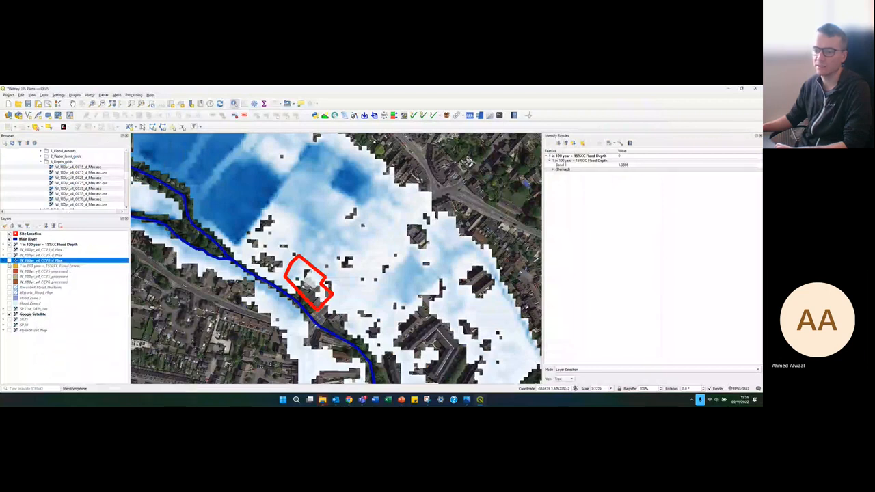
{"action": "left_click", "coordinate": [9, 244]}
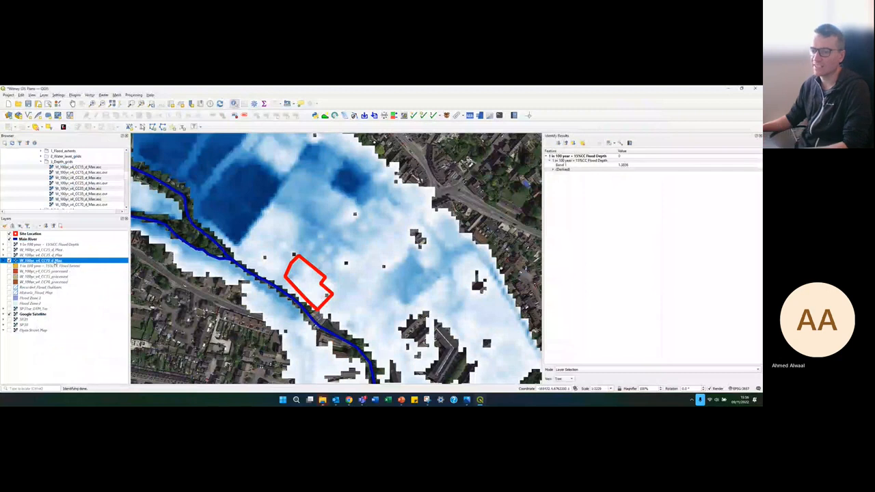
Step: Set the maximum value of the W_100yr_v4_CC70_d_Max depth grid's colour ramp to 1.8
{"action": "double_click", "coordinate": [41, 261]}
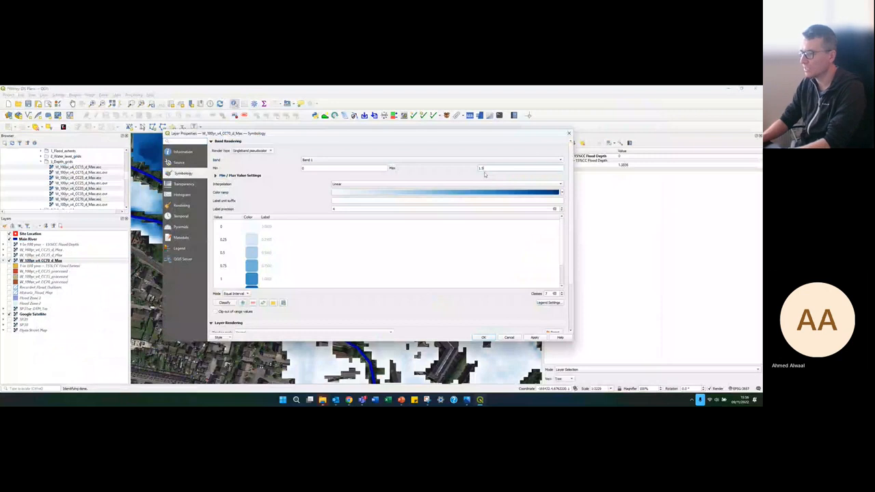
{"action": "key", "text": "BackSpace"}
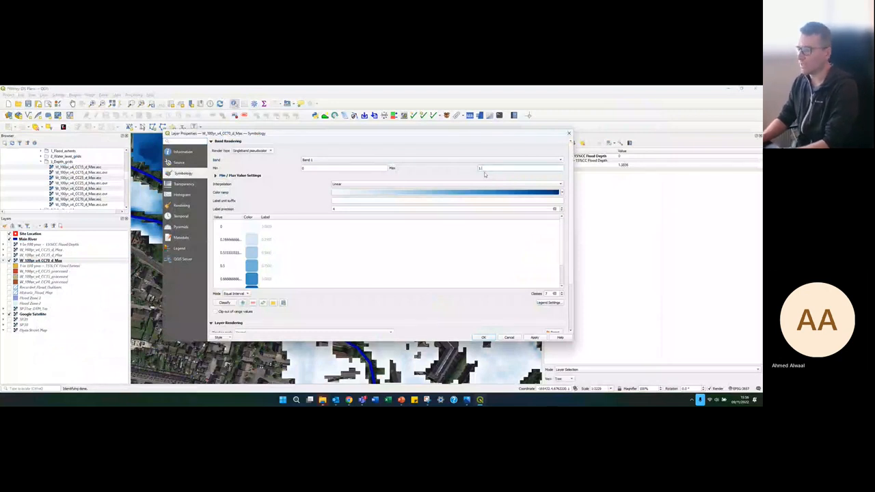
{"action": "type", "text": "8"}
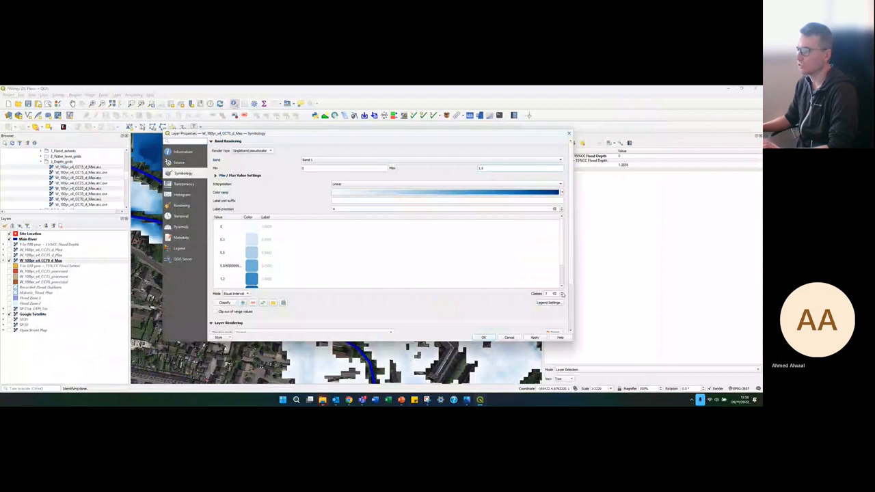
Step: Try different class counts for the CC70 grid's equal-interval ramp, settle on 7 classes, and accept the symbology
{"action": "left_click", "coordinate": [562, 292]}
{"action": "left_click", "coordinate": [561, 293]}
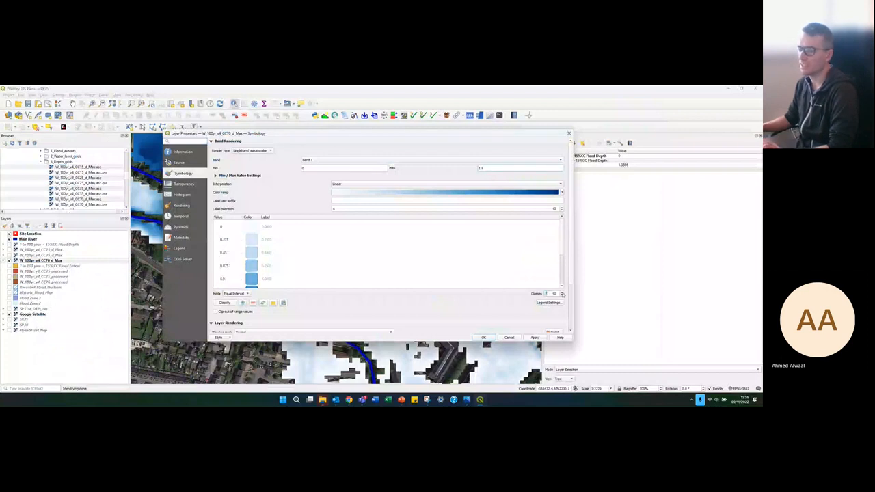
{"action": "left_click", "coordinate": [562, 293]}
{"action": "left_click", "coordinate": [562, 292]}
{"action": "left_click", "coordinate": [561, 292]}
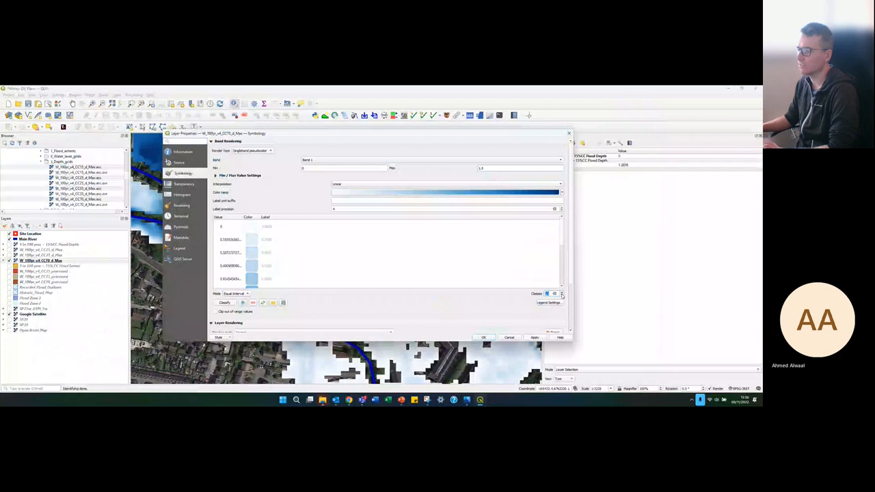
{"action": "left_click", "coordinate": [561, 295]}
{"action": "left_click", "coordinate": [562, 295]}
{"action": "left_click", "coordinate": [561, 295]}
{"action": "left_click", "coordinate": [561, 296]}
{"action": "left_click", "coordinate": [561, 295]}
{"action": "left_click", "coordinate": [562, 295]}
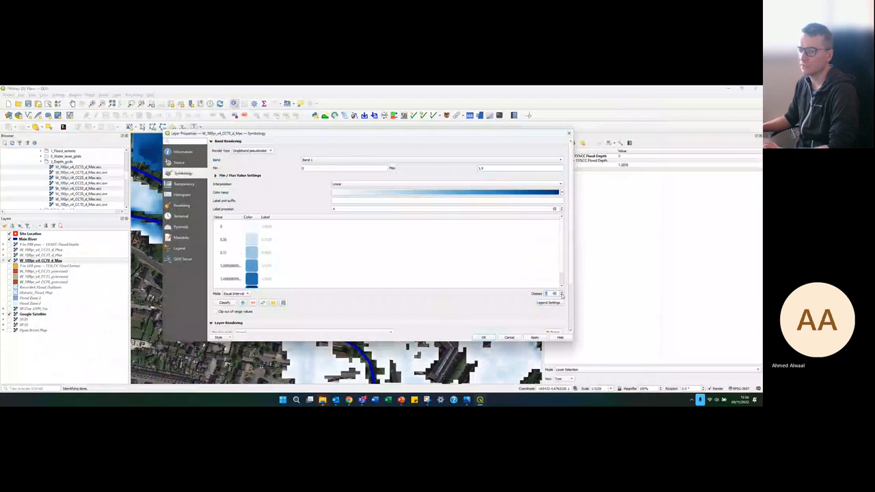
{"action": "left_click", "coordinate": [562, 295]}
{"action": "left_click", "coordinate": [562, 295]}
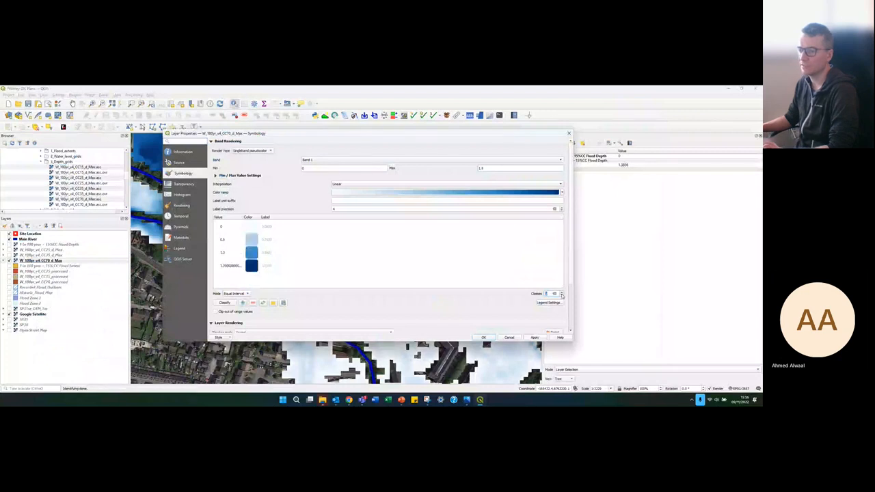
{"action": "left_click", "coordinate": [562, 292]}
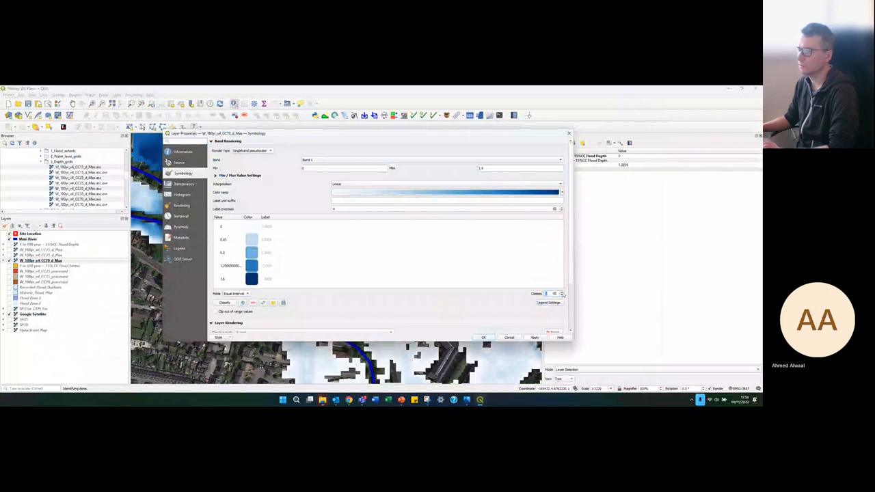
{"action": "left_click", "coordinate": [562, 293]}
{"action": "left_click", "coordinate": [562, 292]}
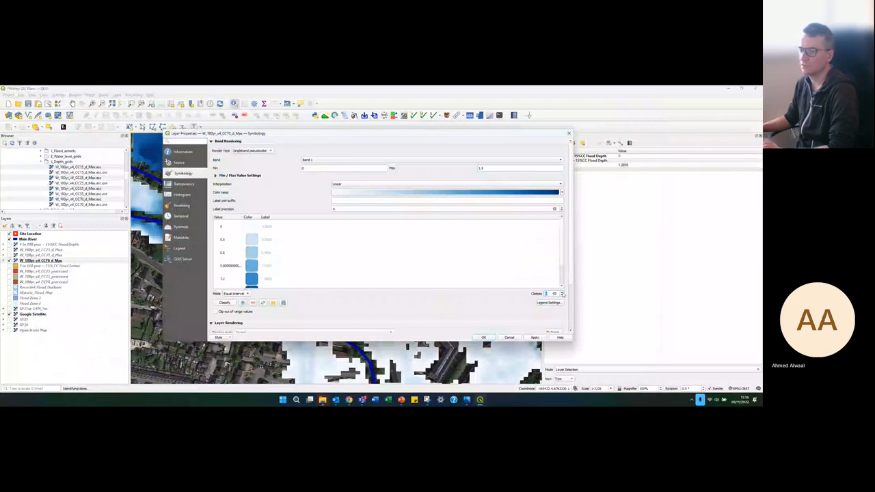
{"action": "right_click", "coordinate": [362, 265]}
{"action": "scroll", "coordinate": [362, 265], "scroll_direction": "down", "scroll_amount": 2}
{"action": "left_click", "coordinate": [510, 338]}
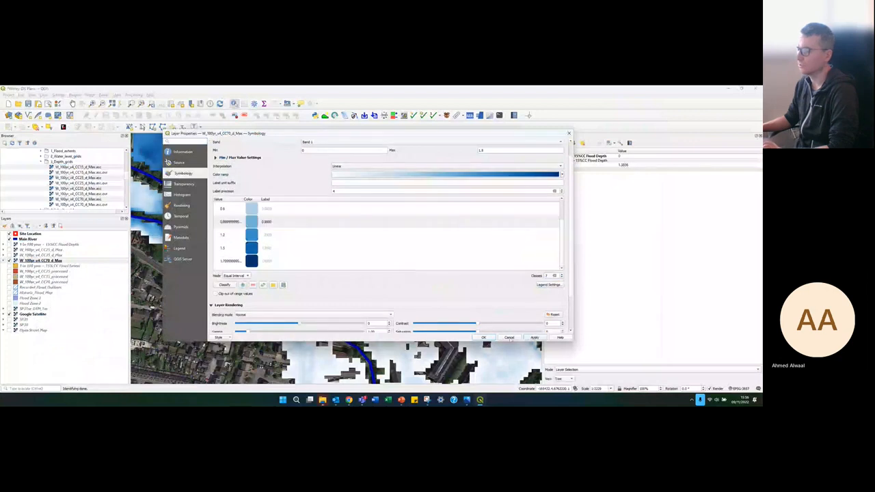
{"action": "left_click", "coordinate": [483, 338]}
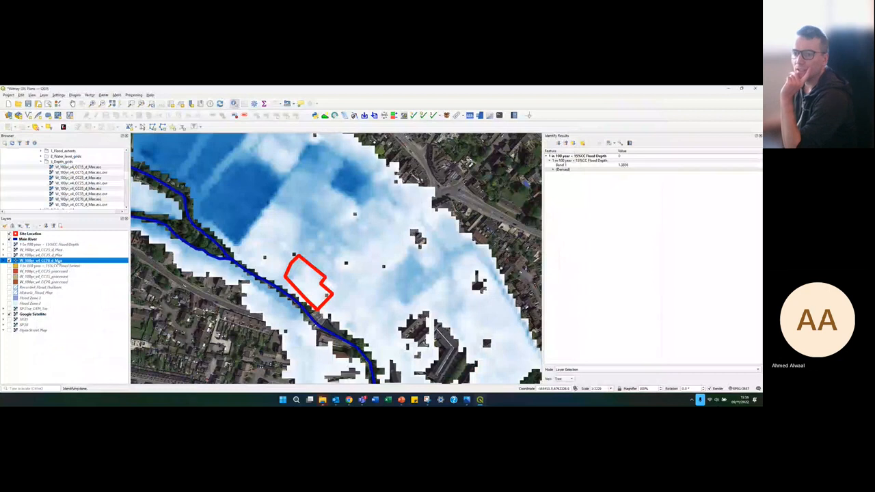
Step: Expand the CC70 depth grid's legend and switch it from a continuous legend to separate class entries
{"action": "left_click", "coordinate": [5, 260]}
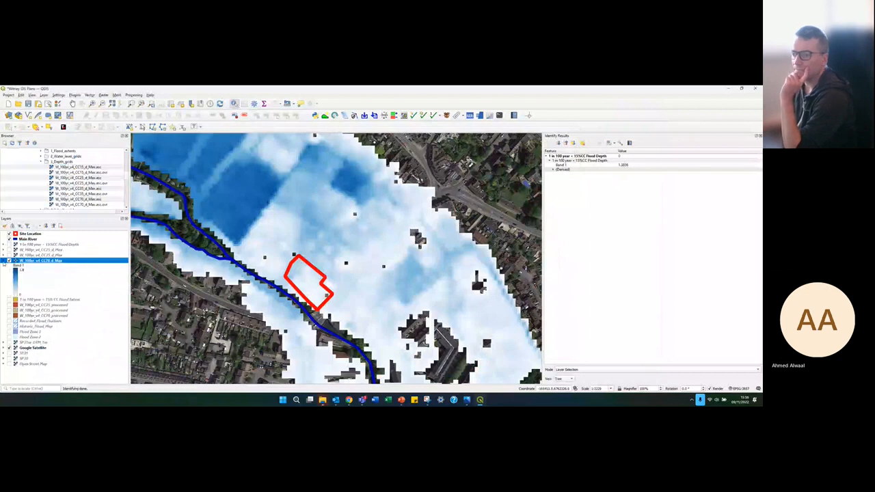
{"action": "double_click", "coordinate": [27, 262]}
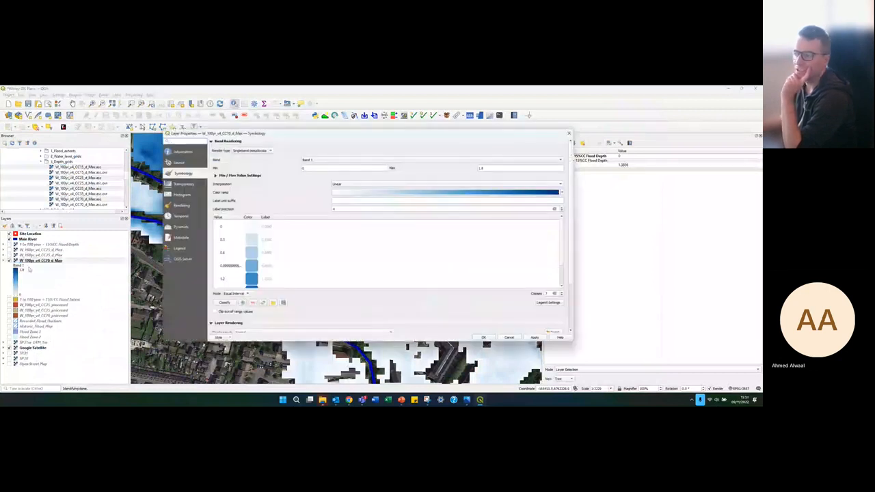
{"action": "left_click", "coordinate": [548, 303]}
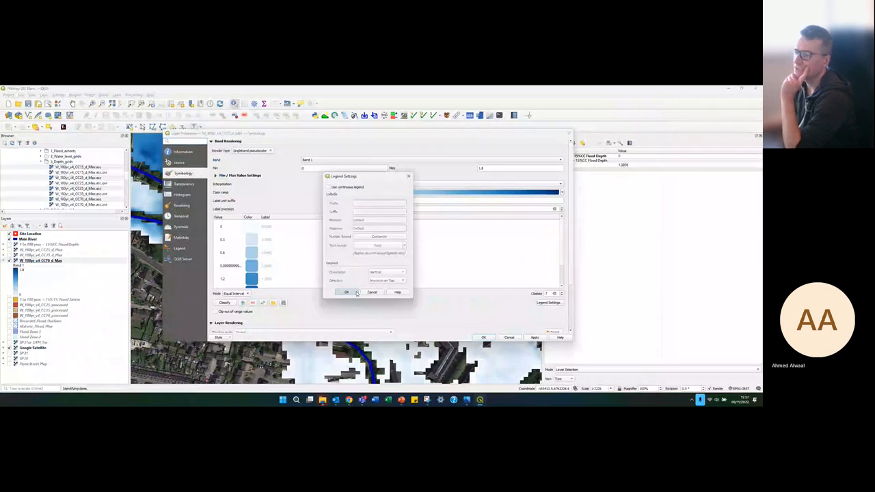
{"action": "left_click", "coordinate": [346, 292]}
{"action": "left_click", "coordinate": [482, 337]}
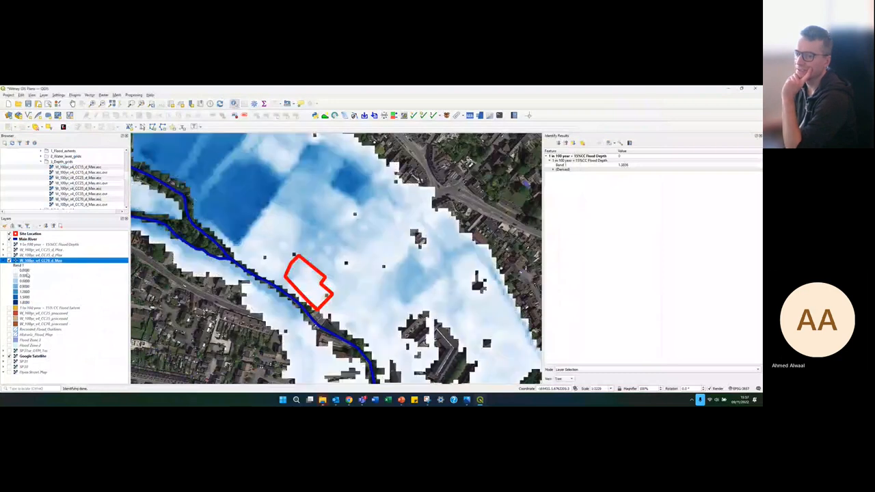
Step: Set the CC70 depth grid's label precision to 2 and apply the styling
{"action": "double_click", "coordinate": [31, 266]}
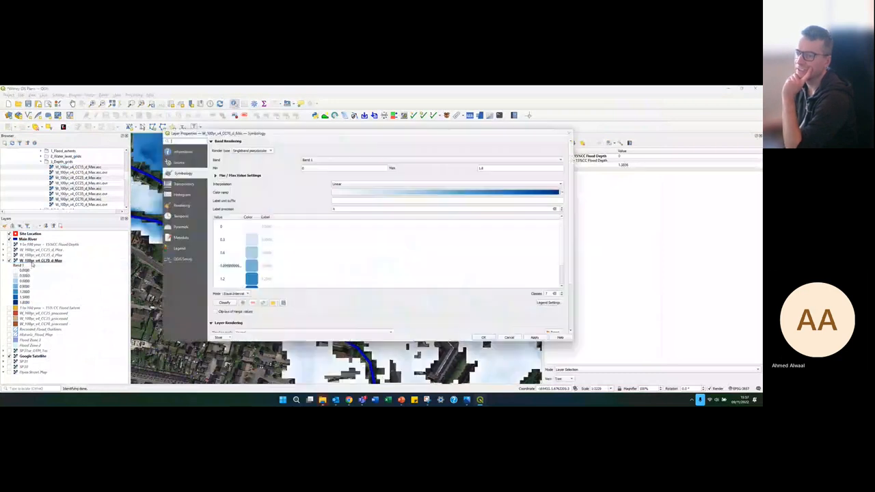
{"action": "left_click", "coordinate": [332, 208]}
{"action": "type", "text": "2"}
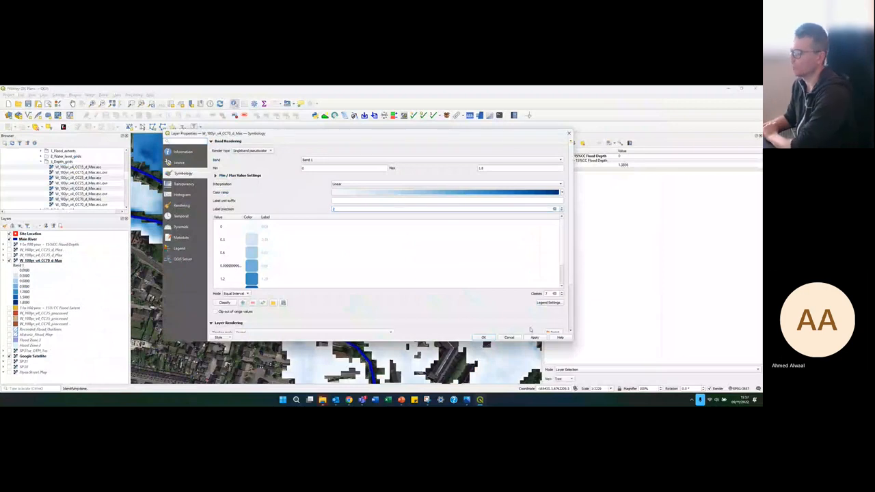
{"action": "left_click", "coordinate": [534, 337]}
{"action": "left_click", "coordinate": [482, 337]}
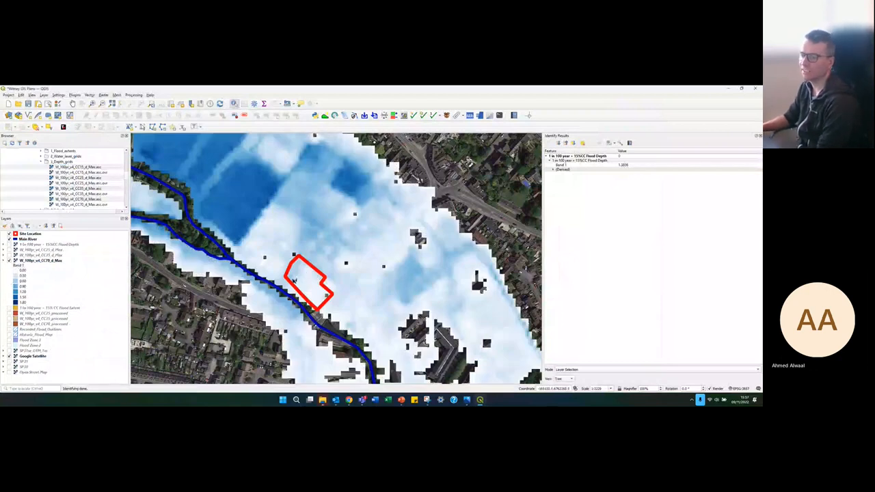
Step: Identify the CC70 flood depth in the dark blue area northwest of the site, and collapse the layer's legend
{"action": "left_click", "coordinate": [239, 227]}
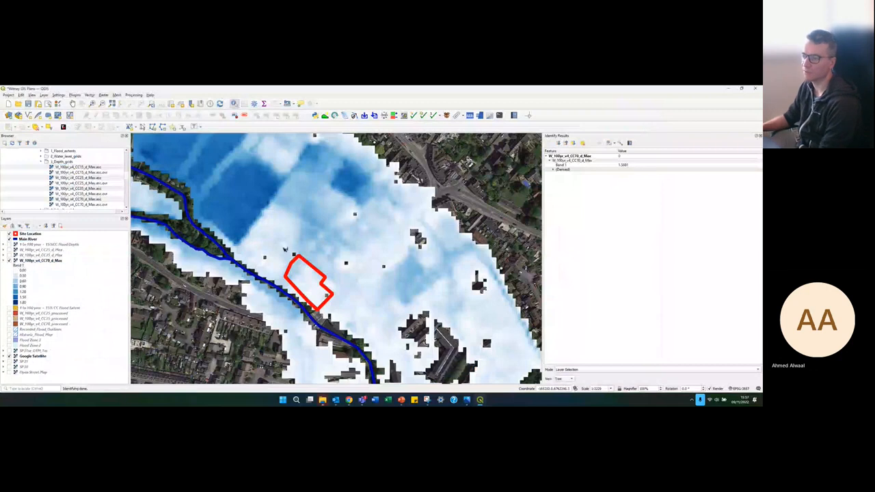
{"action": "scroll", "coordinate": [319, 300], "scroll_direction": "up", "scroll_amount": 1}
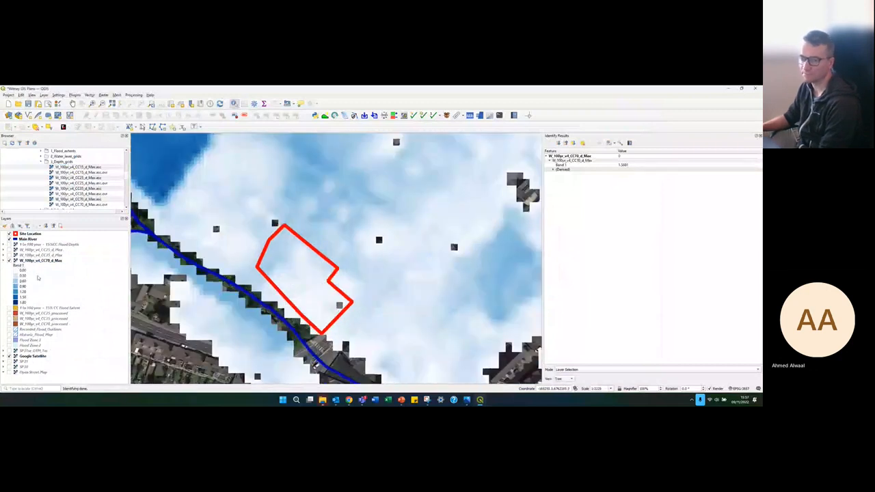
{"action": "left_click", "coordinate": [5, 261]}
Step: Examine the model's remaining output folders and the CC70 depths around the site, and collapse the 3_Depth_grids folder
{"action": "scroll", "coordinate": [74, 192], "scroll_direction": "down", "scroll_amount": 1}
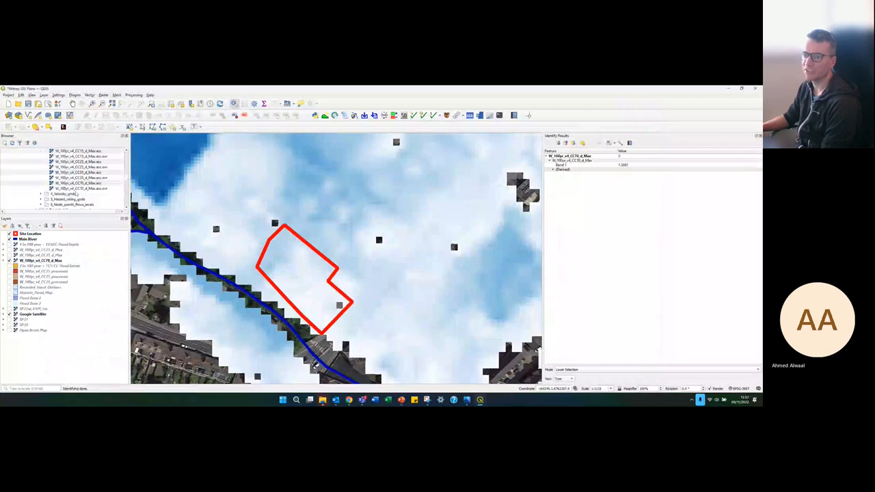
{"action": "scroll", "coordinate": [75, 194], "scroll_direction": "down", "scroll_amount": 1}
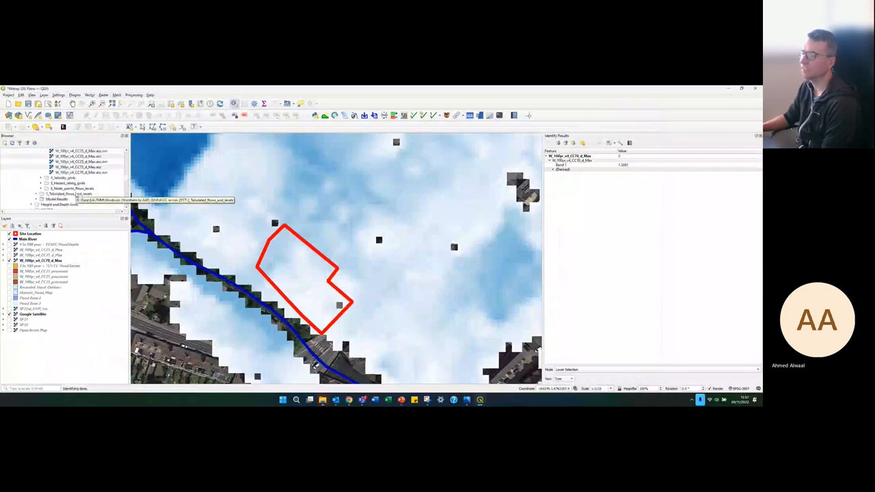
{"action": "scroll", "coordinate": [77, 196], "scroll_direction": "up", "scroll_amount": 2}
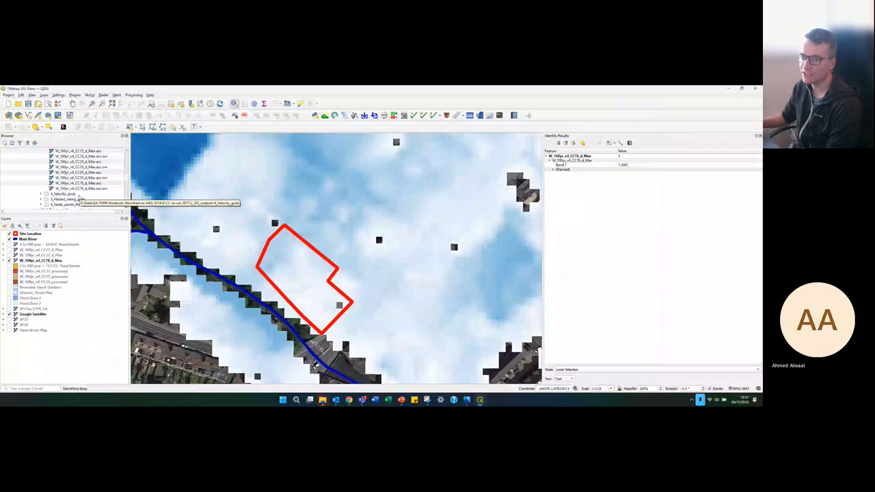
{"action": "scroll", "coordinate": [56, 194], "scroll_direction": "up", "scroll_amount": 1}
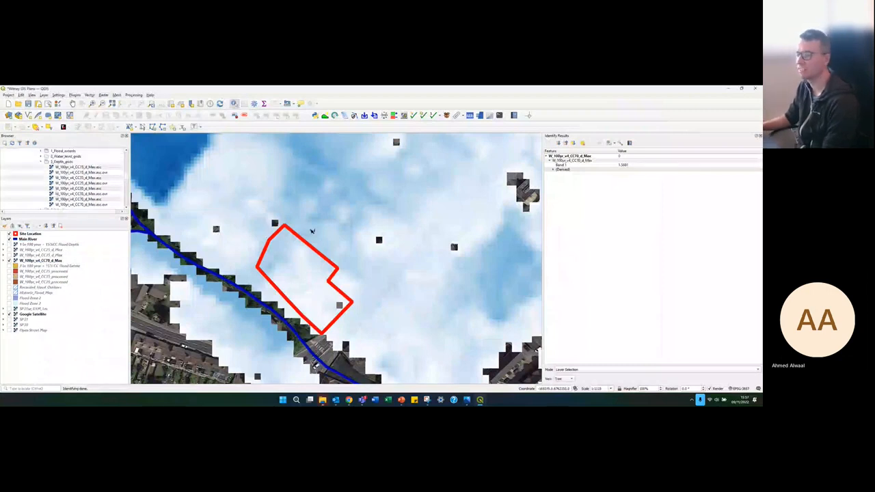
{"action": "scroll", "coordinate": [313, 231], "scroll_direction": "down", "scroll_amount": 3}
{"action": "scroll", "coordinate": [315, 230], "scroll_direction": "up", "scroll_amount": 3}
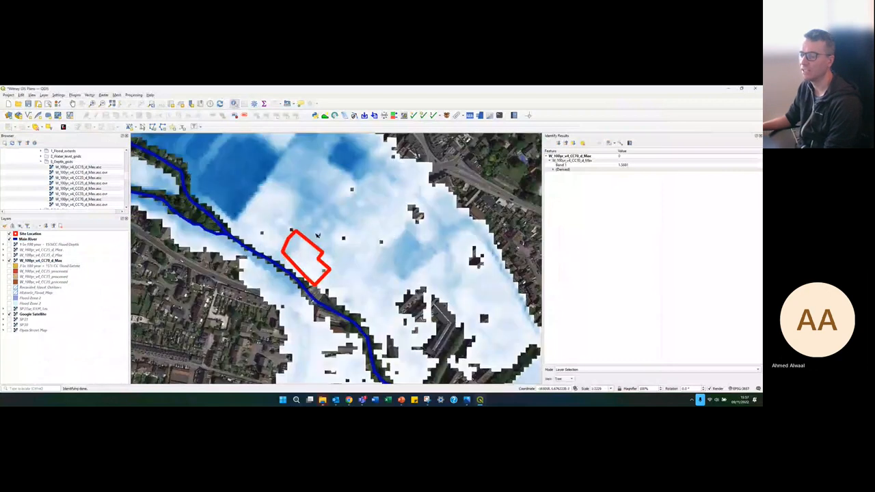
{"action": "scroll", "coordinate": [235, 252], "scroll_direction": "down", "scroll_amount": 3}
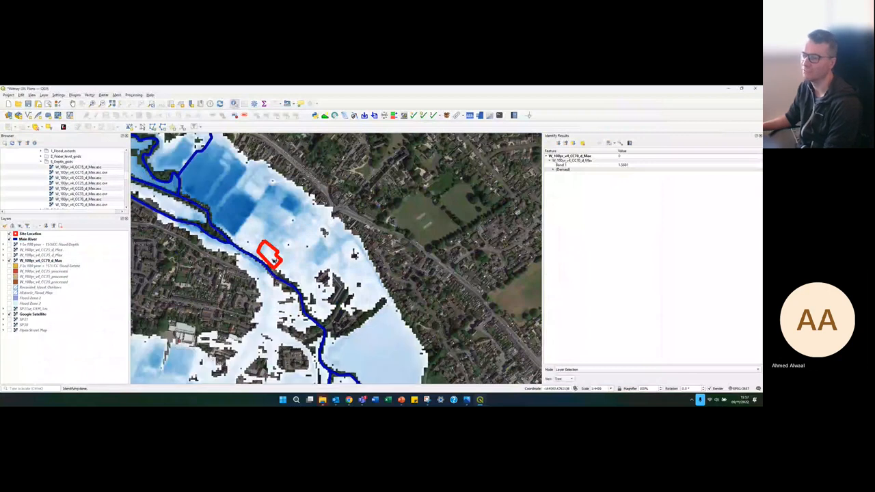
{"action": "scroll", "coordinate": [277, 254], "scroll_direction": "up", "scroll_amount": 2}
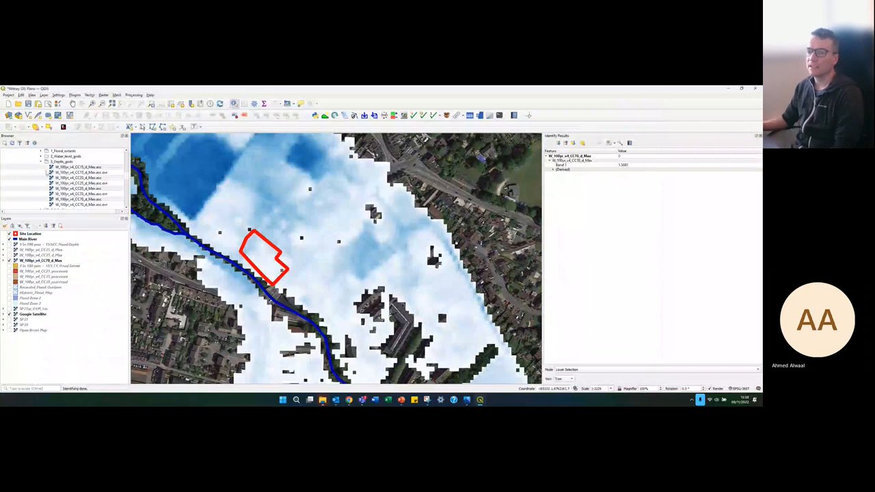
{"action": "scroll", "coordinate": [45, 174], "scroll_direction": "up", "scroll_amount": 1}
{"action": "left_click", "coordinate": [43, 177]}
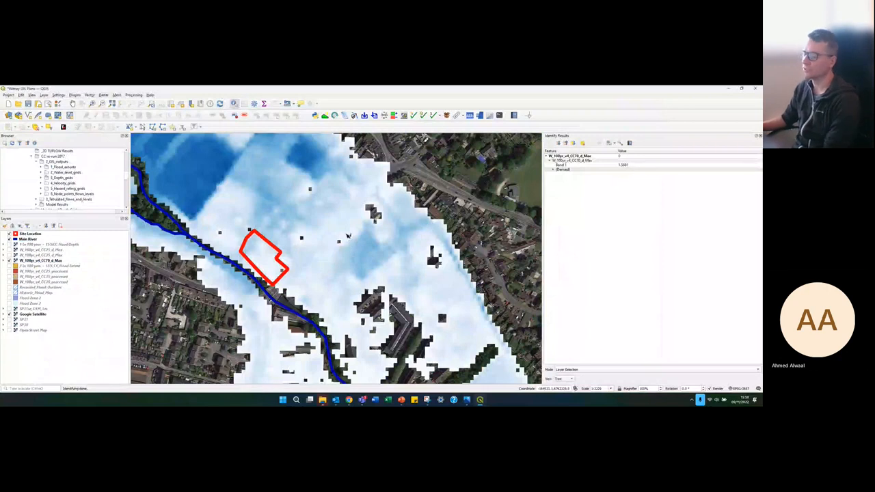
Step: In Chrome, show the surface water extent of flooding on the Witney flood risk map, and revisit the Flood map for planning result
{"action": "mouse_move", "coordinate": [349, 401]}
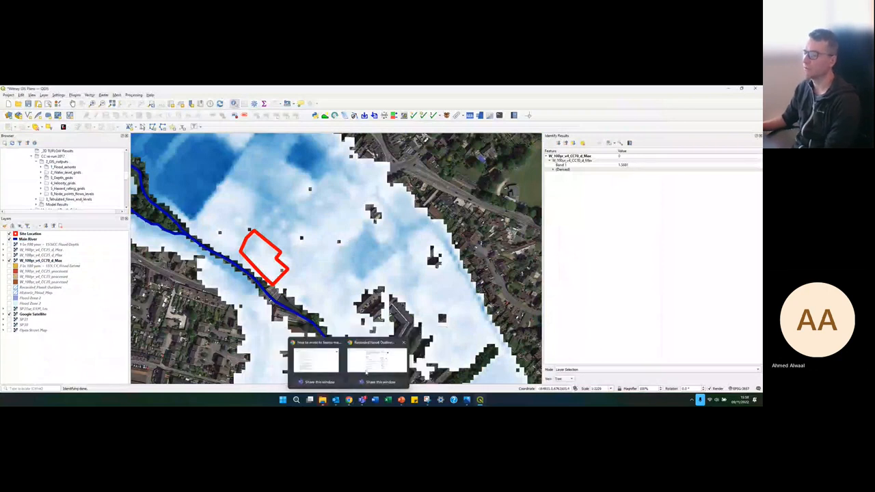
{"action": "left_click", "coordinate": [367, 371]}
{"action": "left_click", "coordinate": [251, 90]}
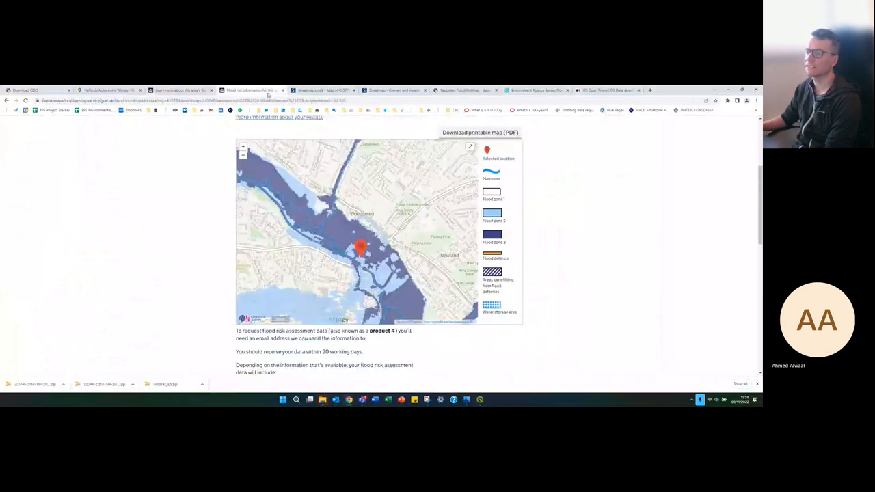
{"action": "left_click", "coordinate": [201, 91]}
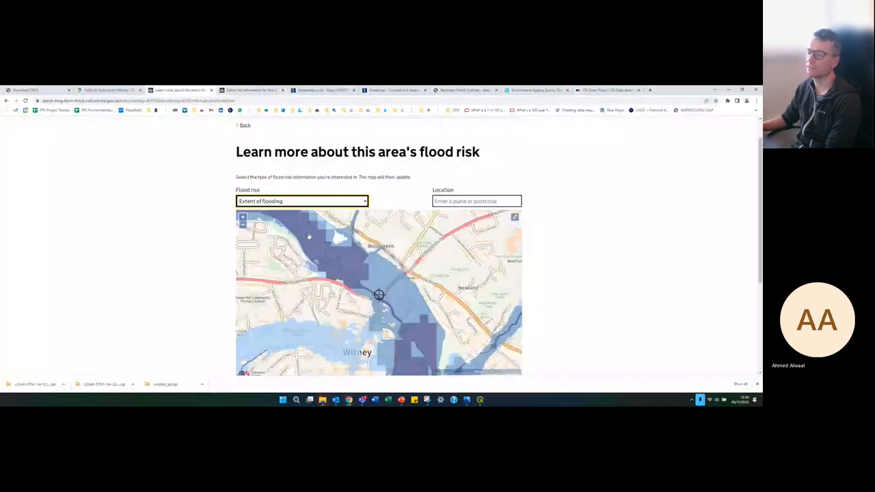
{"action": "left_click", "coordinate": [316, 201]}
{"action": "left_click", "coordinate": [316, 240]}
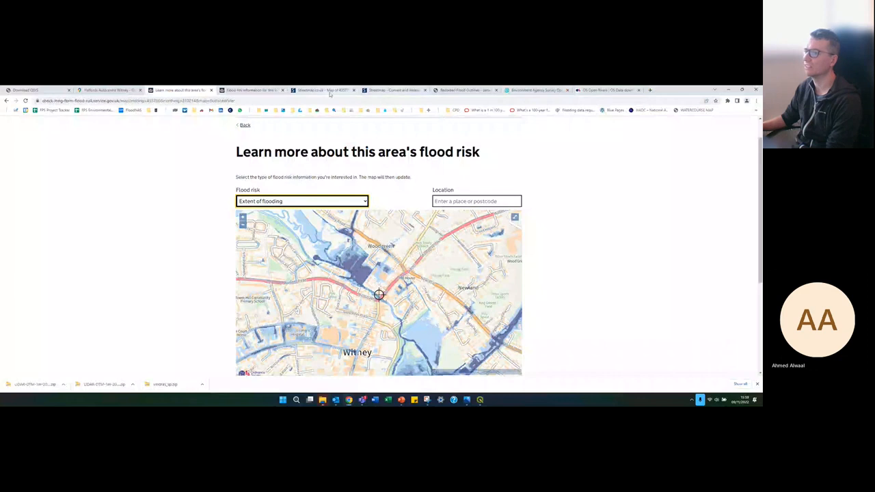
{"action": "left_click", "coordinate": [268, 89]}
{"action": "scroll", "coordinate": [219, 146], "scroll_direction": "up", "scroll_amount": 5}
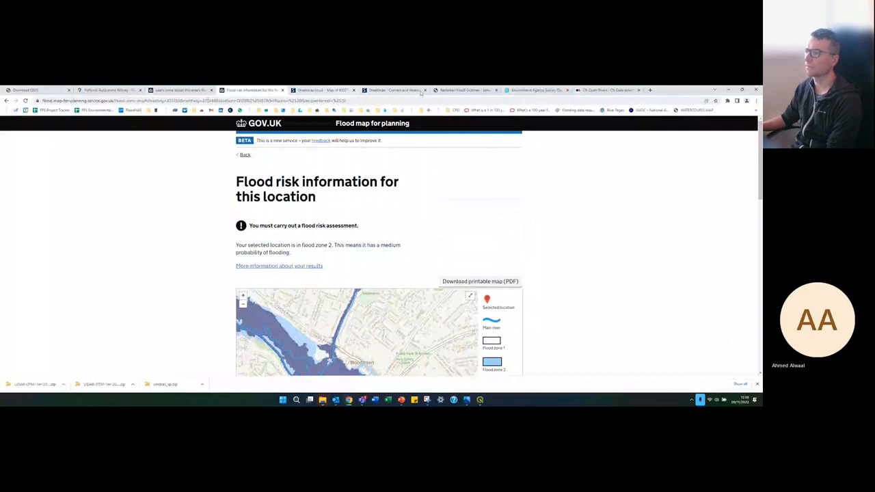
Step: Search the web for "ea surface water flood depth" and open the Risk of Flooding from Surface Water Depth: 0.1 percent annual chance dataset
{"action": "left_click", "coordinate": [465, 89]}
{"action": "left_click", "coordinate": [411, 101]}
{"action": "type", "text": "ea flood"}
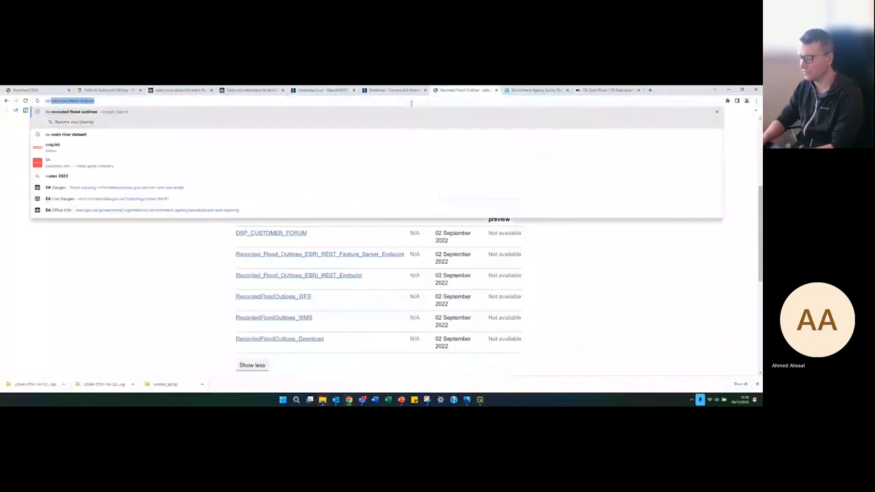
{"action": "key", "text": "BackSpace"}
{"action": "key", "text": "BackSpace"}
{"action": "key", "text": "BackSpace"}
{"action": "key", "text": "BackSpace"}
{"action": "key", "text": "BackSpace"}
{"action": "key", "text": "BackSpace"}
{"action": "key", "text": "BackSpace"}
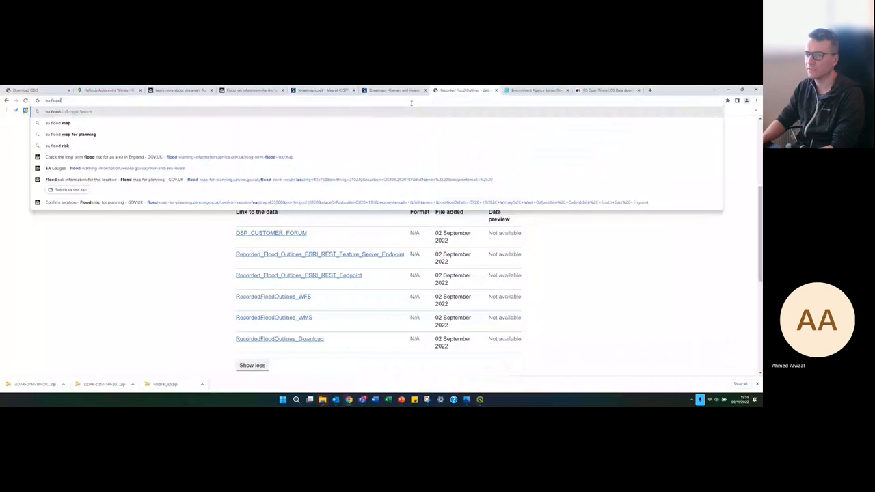
{"action": "type", "text": "surface water flood model"}
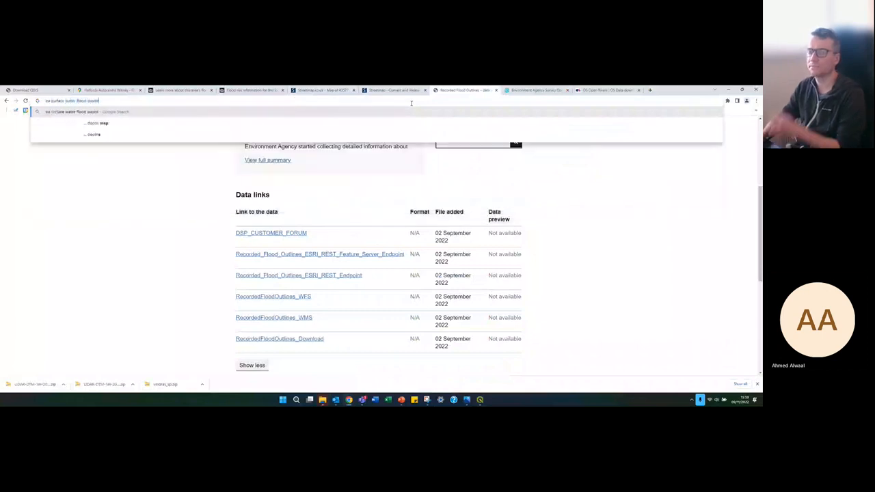
{"action": "key", "text": "Return"}
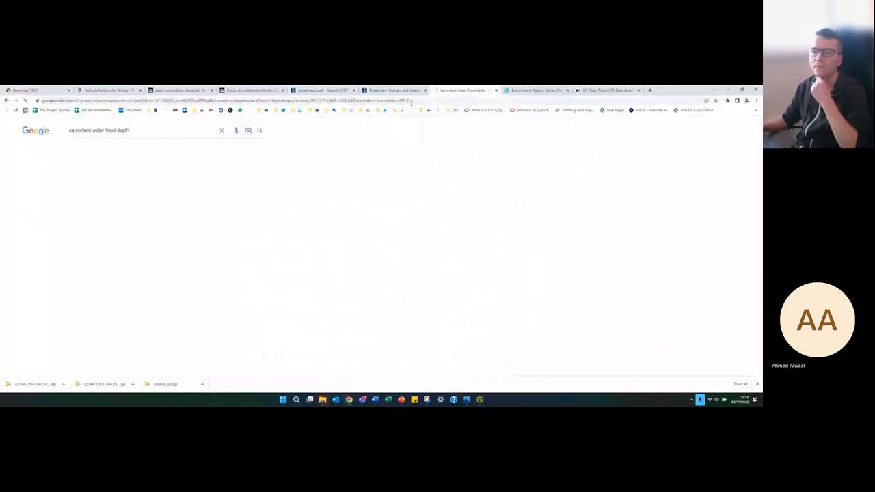
{"action": "left_click", "coordinate": [199, 183]}
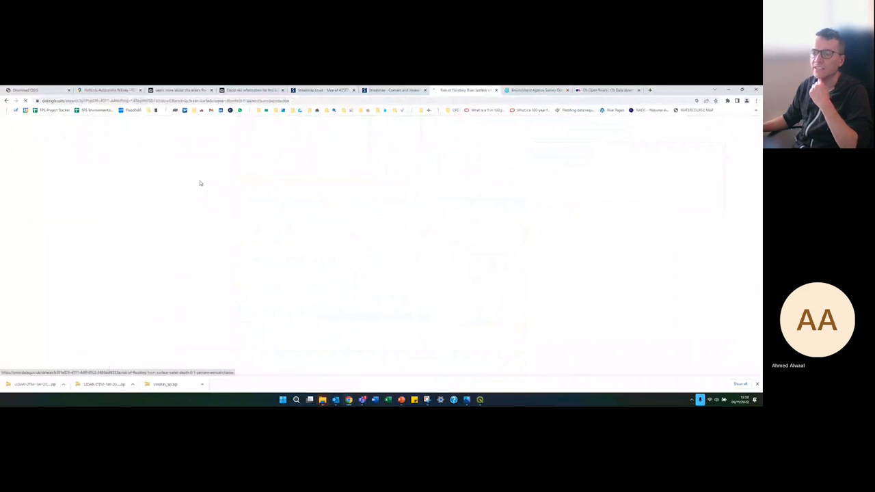
Step: Examine the dataset's data links and expand its full summary to read the usage warnings and attribution statement
{"action": "scroll", "coordinate": [302, 221], "scroll_direction": "down", "scroll_amount": 2}
{"action": "scroll", "coordinate": [308, 236], "scroll_direction": "down", "scroll_amount": 4}
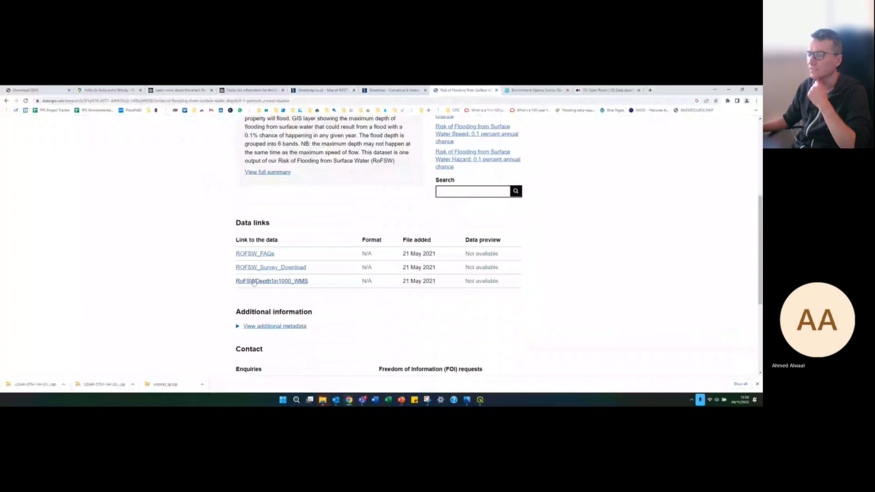
{"action": "scroll", "coordinate": [265, 287], "scroll_direction": "down", "scroll_amount": 2}
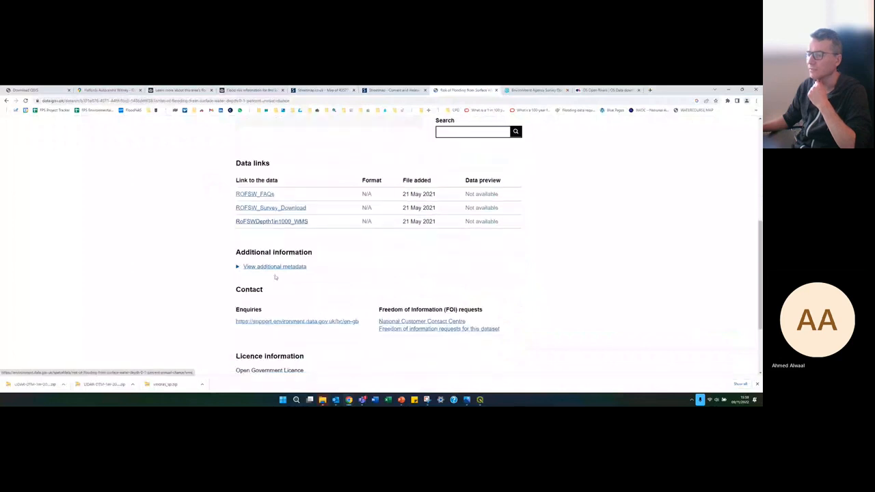
{"action": "scroll", "coordinate": [279, 272], "scroll_direction": "up", "scroll_amount": 2}
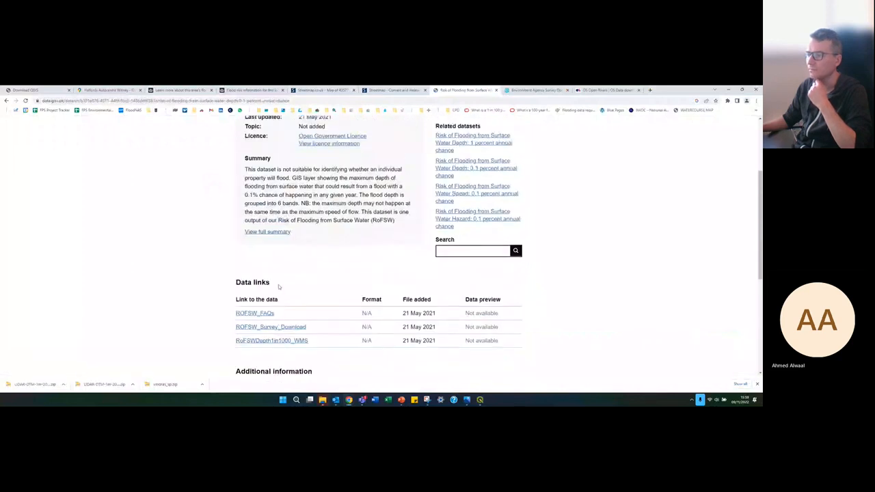
{"action": "left_click", "coordinate": [275, 233]}
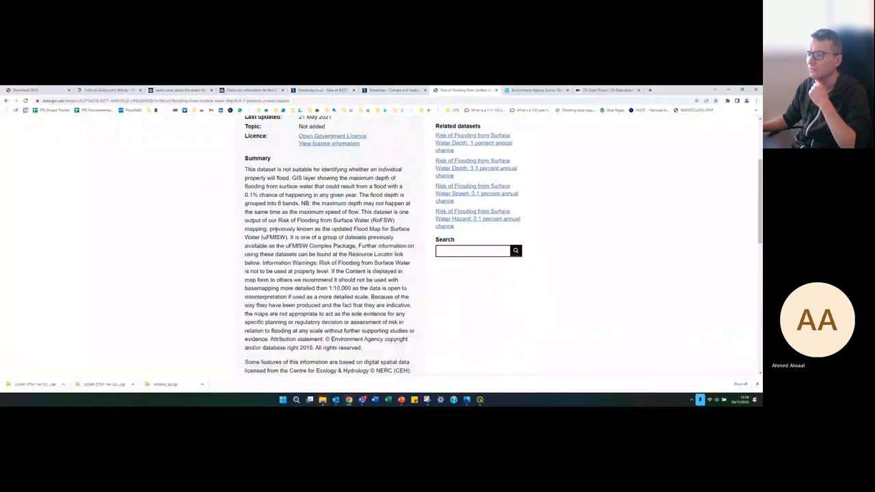
{"action": "scroll", "coordinate": [300, 234], "scroll_direction": "down", "scroll_amount": 2}
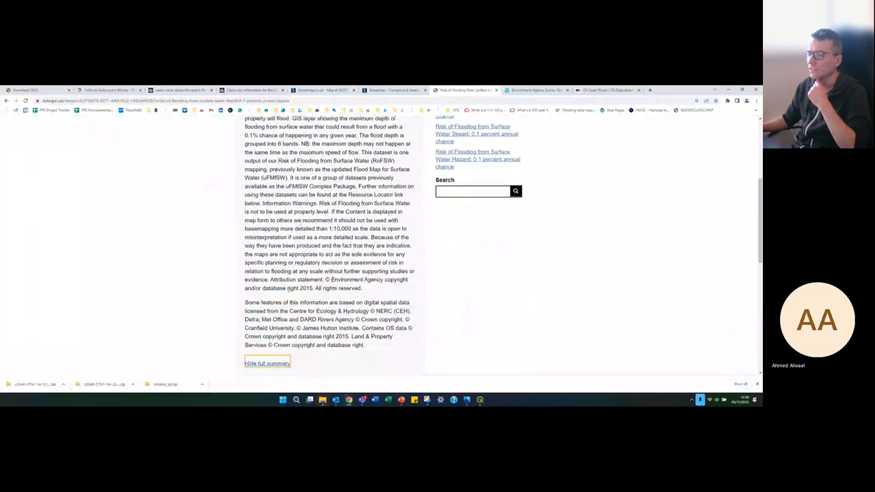
{"action": "left_click_drag", "start_coordinate": [313, 287], "coordinate": [297, 285]}
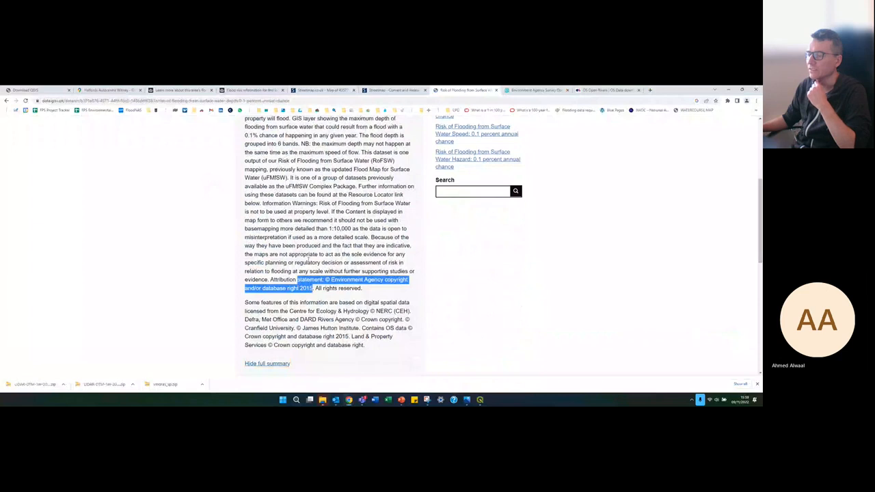
{"action": "left_click", "coordinate": [317, 252]}
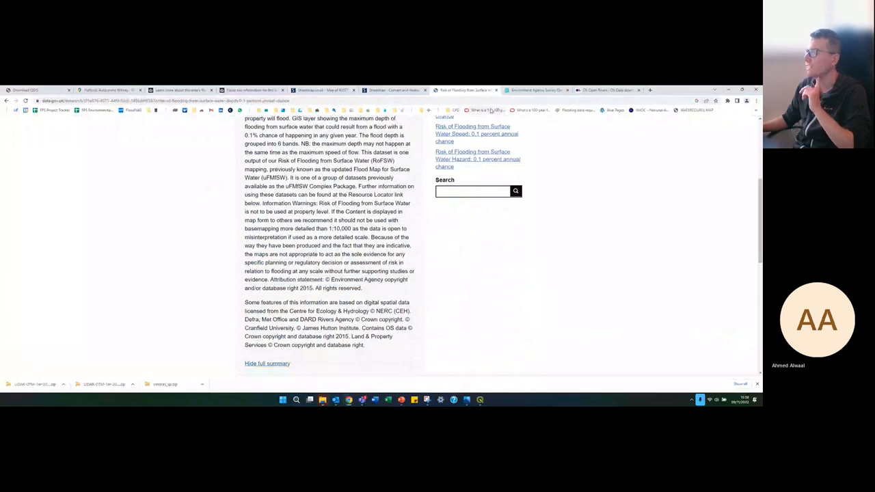
Step: Review the rest of the summary and the dataset's data links, glancing at the Environment Agency survey catalogue map in between
{"action": "scroll", "coordinate": [327, 224], "scroll_direction": "up", "scroll_amount": 2}
{"action": "scroll", "coordinate": [327, 224], "scroll_direction": "down", "scroll_amount": 2}
{"action": "scroll", "coordinate": [326, 224], "scroll_direction": "down", "scroll_amount": 2}
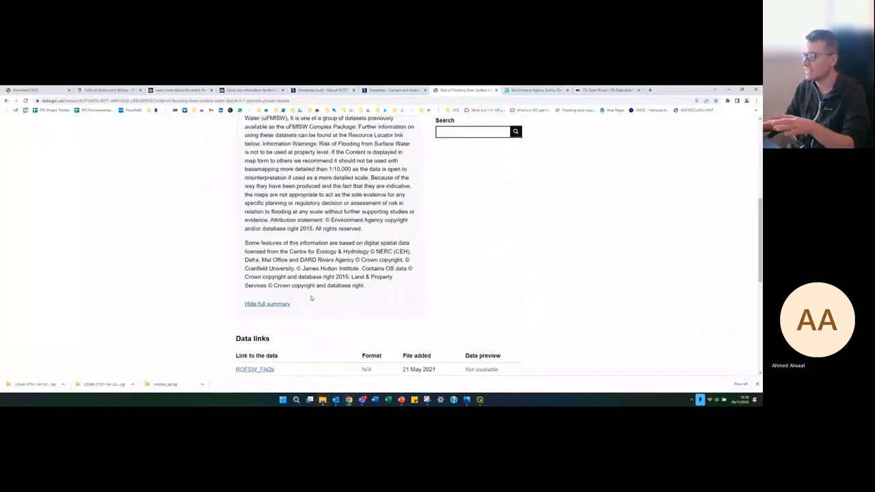
{"action": "scroll", "coordinate": [377, 252], "scroll_direction": "down", "scroll_amount": 2}
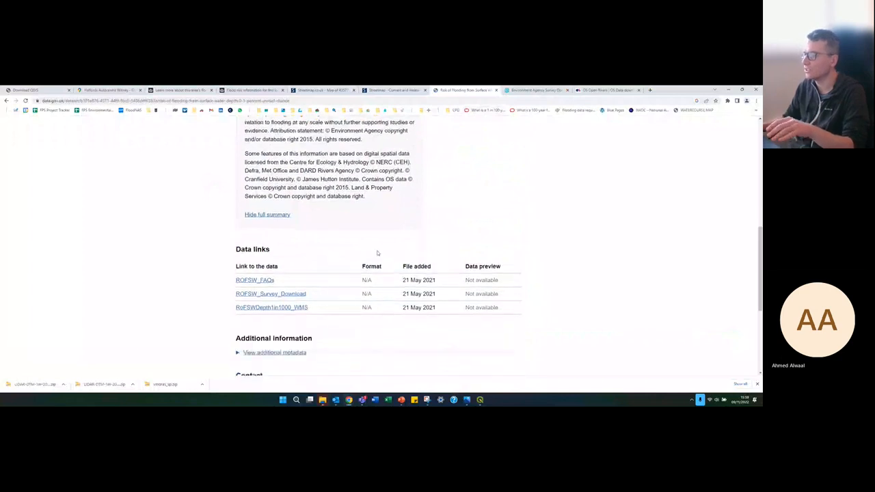
{"action": "left_click", "coordinate": [517, 91]}
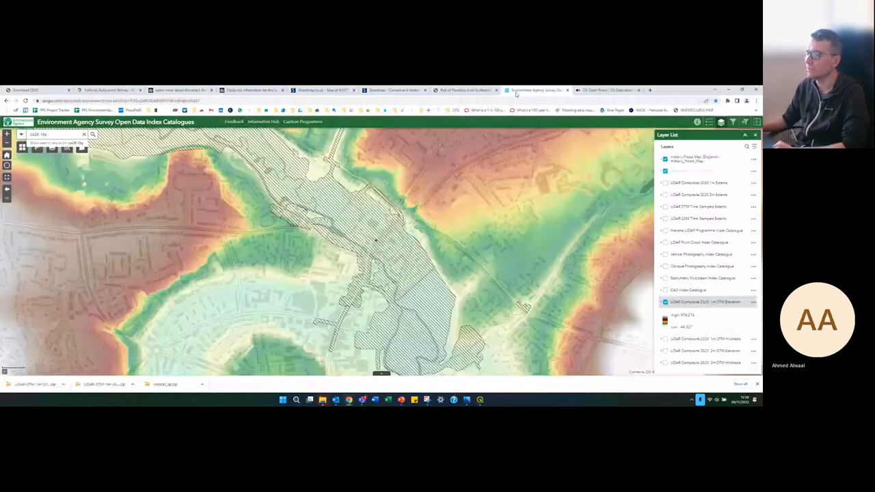
{"action": "left_click", "coordinate": [466, 89]}
{"action": "scroll", "coordinate": [294, 328], "scroll_direction": "up", "scroll_amount": 2}
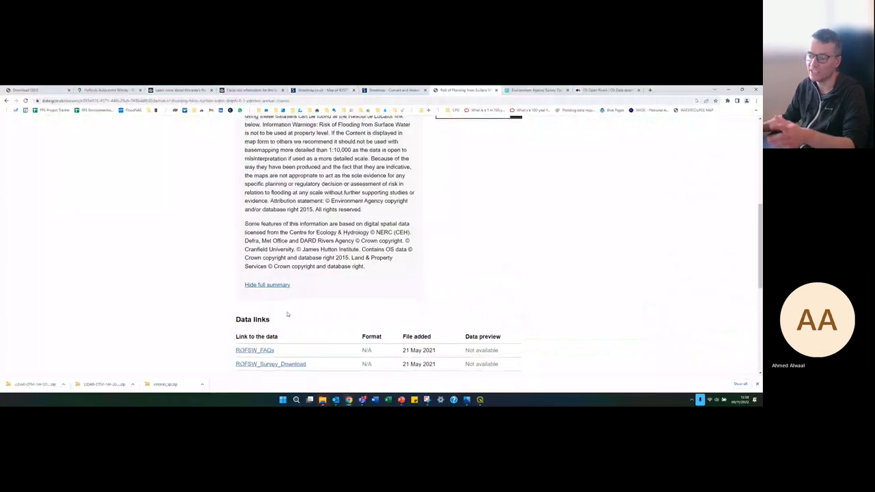
{"action": "scroll", "coordinate": [295, 360], "scroll_direction": "down", "scroll_amount": 1}
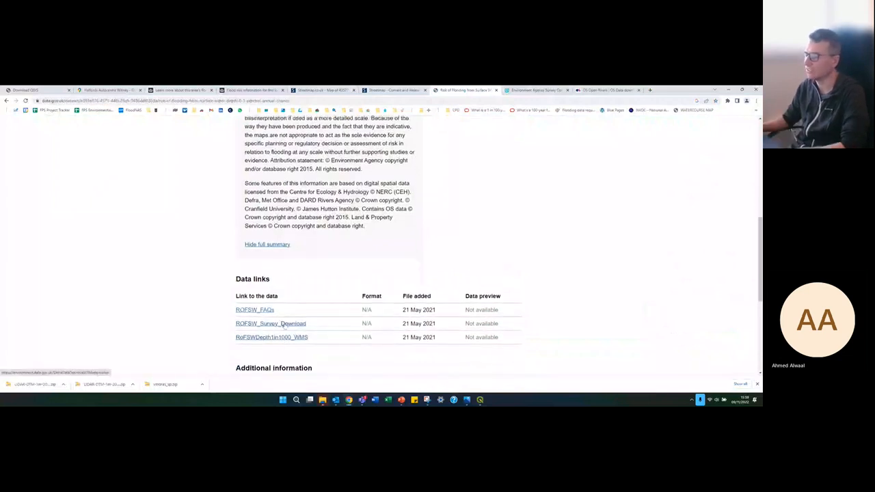
Step: On the Environment Agency survey catalogue map, search ArcGIS Online for "surface water depth" and add the 1, 3.3 and 0.1 percent annual chance layers
{"action": "left_click", "coordinate": [529, 91]}
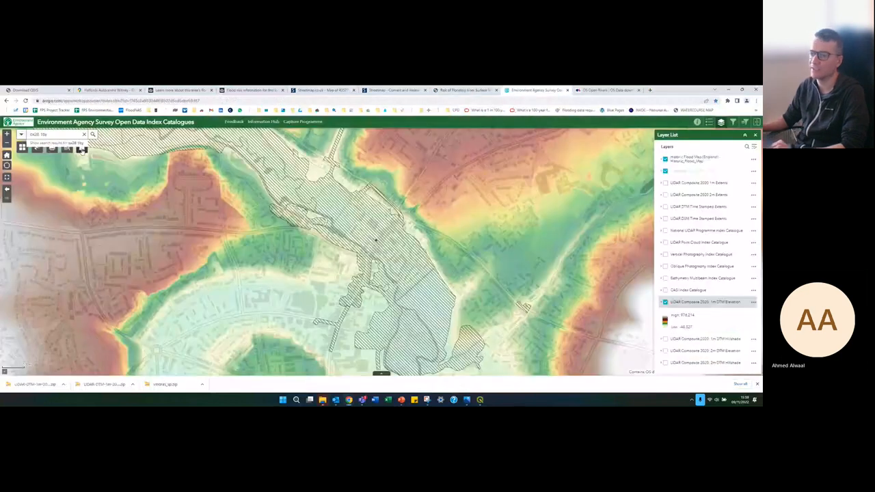
{"action": "left_click", "coordinate": [82, 149]}
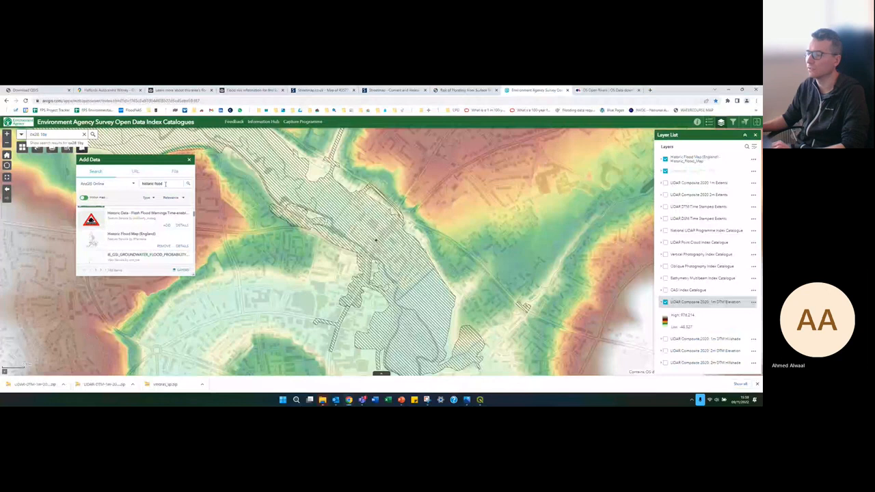
{"action": "left_click_drag", "start_coordinate": [165, 183], "coordinate": [139, 184]}
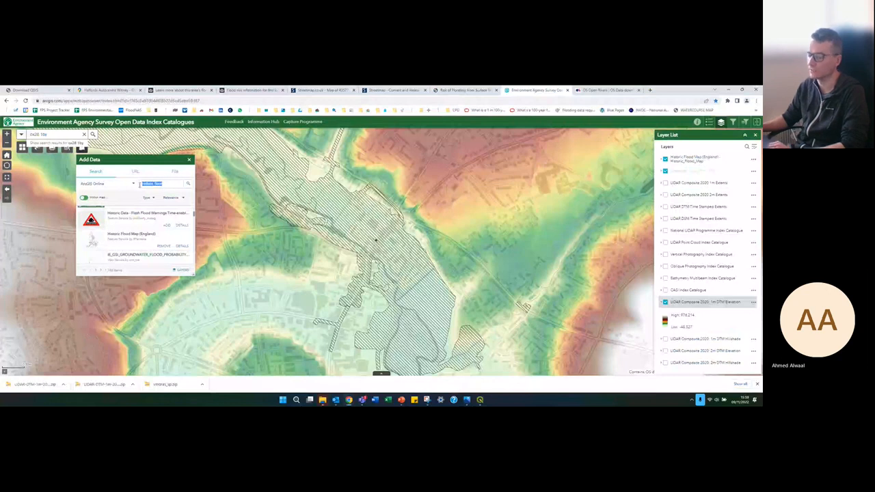
{"action": "type", "text": "soil"}
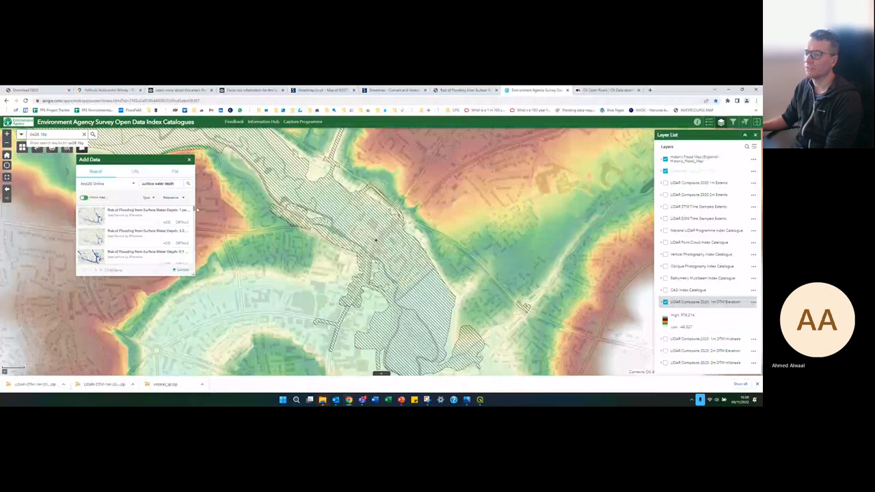
{"action": "left_click", "coordinate": [165, 222]}
{"action": "left_click", "coordinate": [169, 244]}
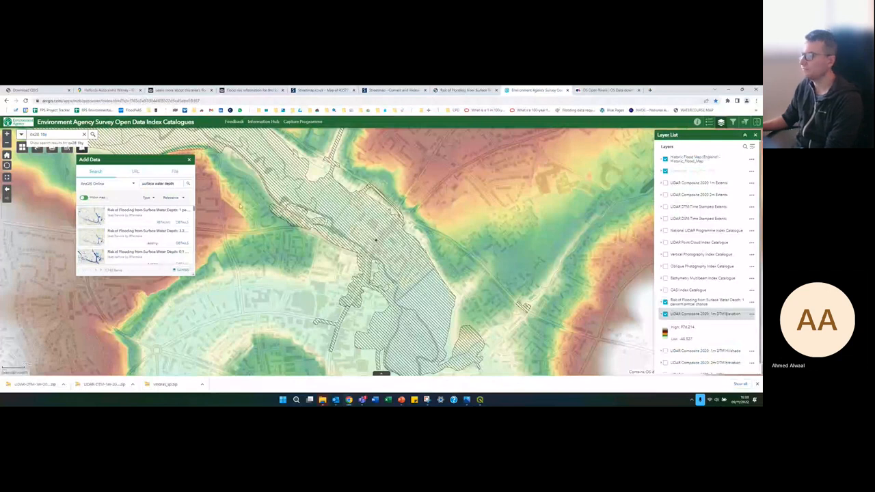
{"action": "left_click", "coordinate": [188, 159]}
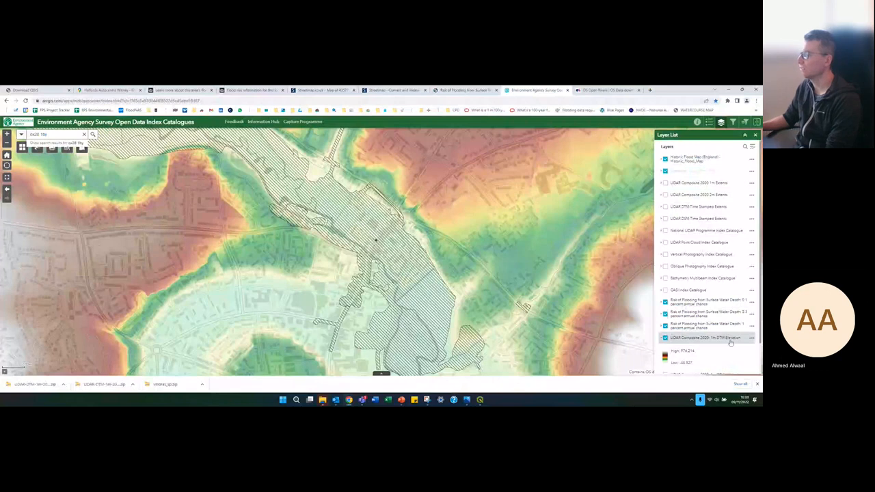
Step: Hide the Historic Flood Map and the 1 and 3.3 percent surface water depth layers, keeping the 0.1 percent layer displayed around the site
{"action": "left_click", "coordinate": [664, 158]}
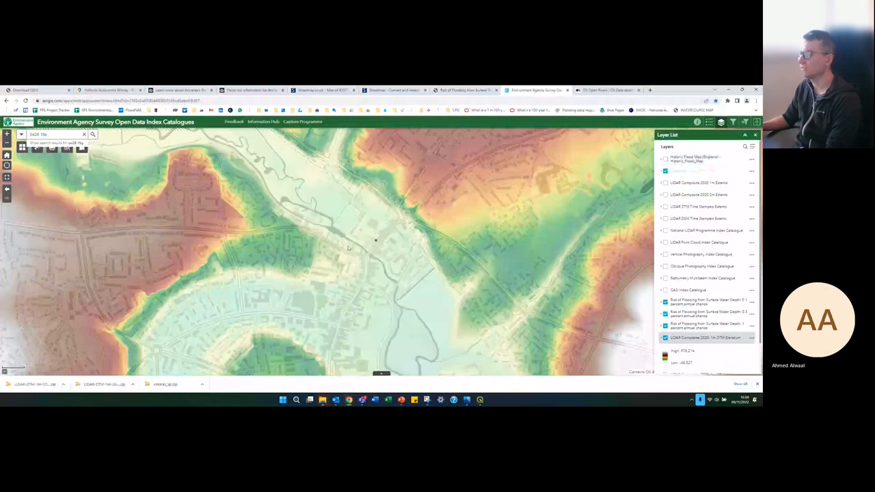
{"action": "scroll", "coordinate": [395, 252], "scroll_direction": "up", "scroll_amount": 2}
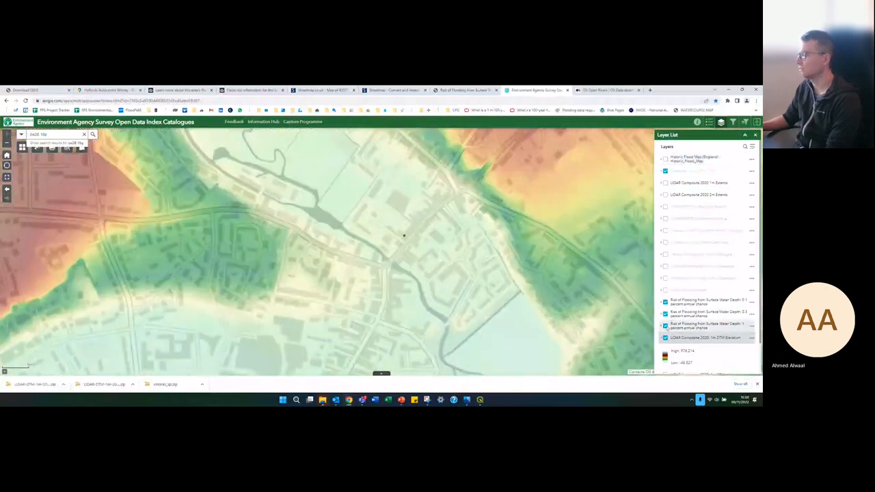
{"action": "left_click", "coordinate": [664, 326]}
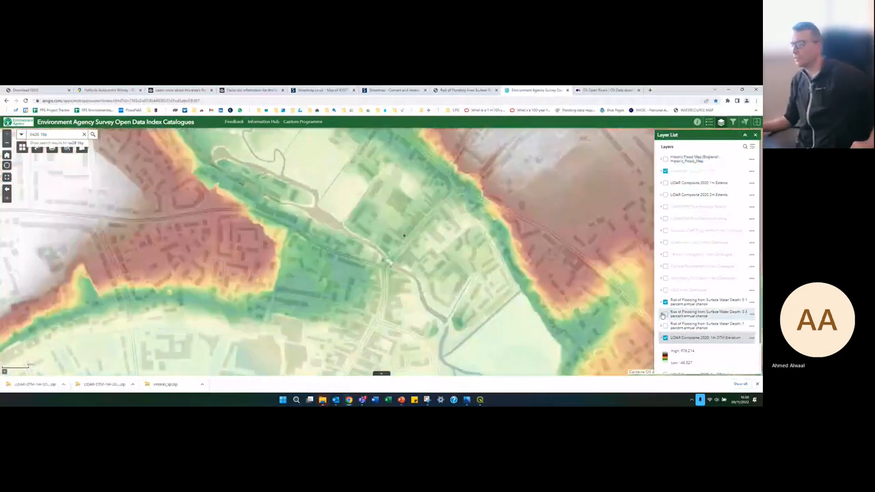
{"action": "left_click", "coordinate": [664, 314]}
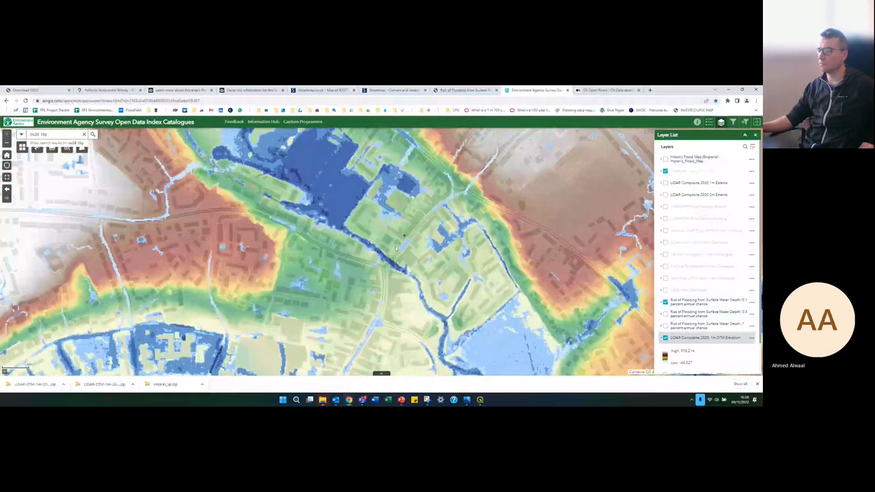
Step: Expand the 0.1 percent surface water depth layer, open its item details and read the description and information warnings
{"action": "left_click", "coordinate": [661, 304]}
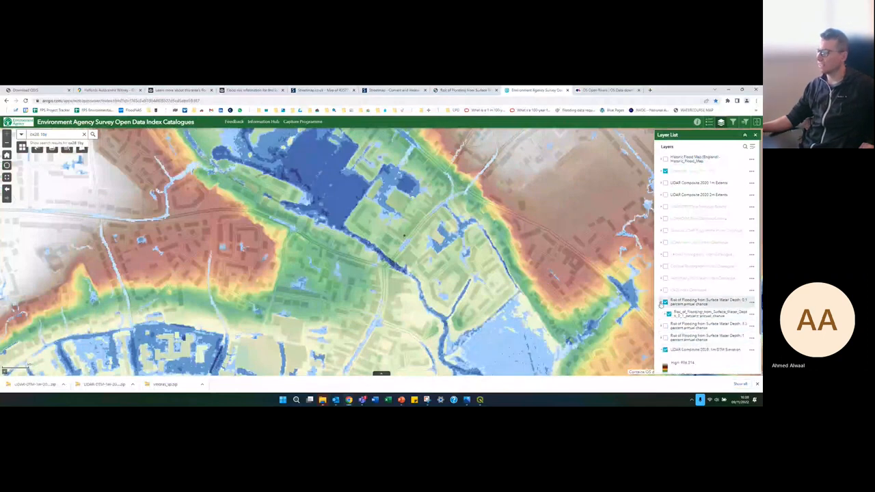
{"action": "left_click", "coordinate": [751, 304]}
{"action": "scroll", "coordinate": [751, 305], "scroll_direction": "down", "scroll_amount": 1}
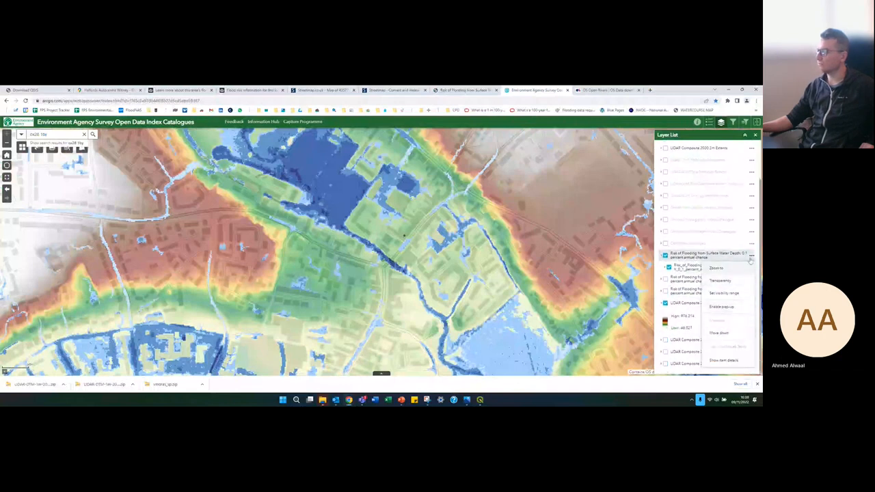
{"action": "left_click", "coordinate": [718, 362]}
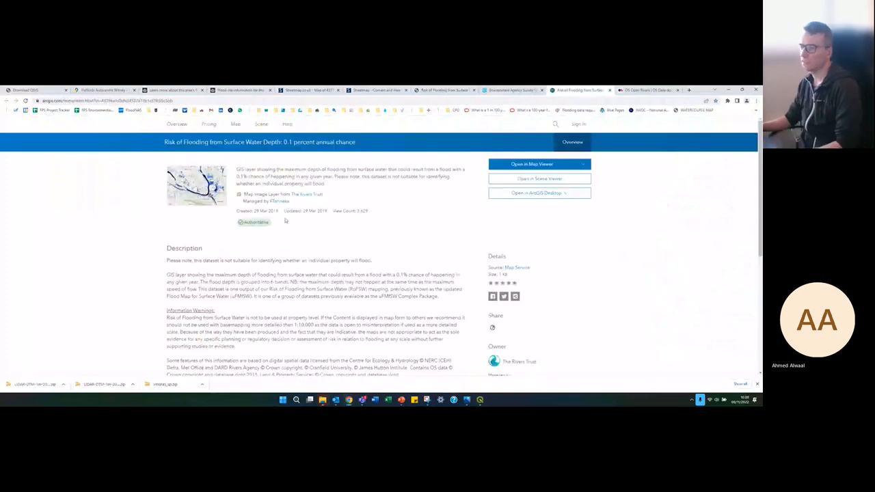
{"action": "scroll", "coordinate": [301, 225], "scroll_direction": "down", "scroll_amount": 5}
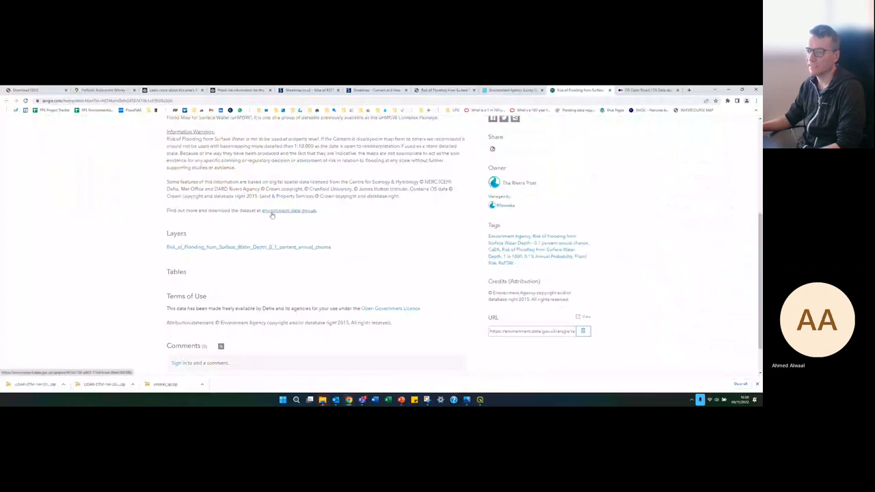
{"action": "scroll", "coordinate": [267, 219], "scroll_direction": "up", "scroll_amount": 3}
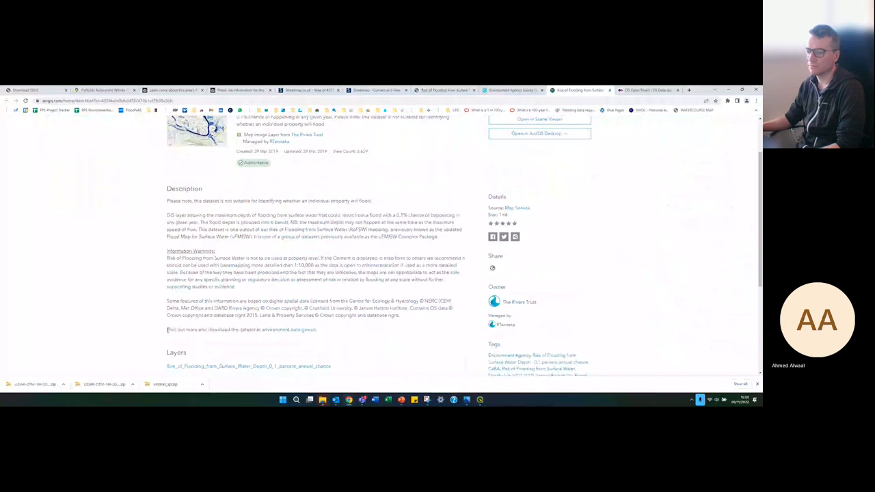
Step: Open the dataset's environment.data.gov.uk page from its description and accept all cookies
{"action": "left_click_drag", "start_coordinate": [167, 329], "coordinate": [268, 329]}
{"action": "left_click", "coordinate": [196, 331]}
{"action": "left_click", "coordinate": [281, 331]}
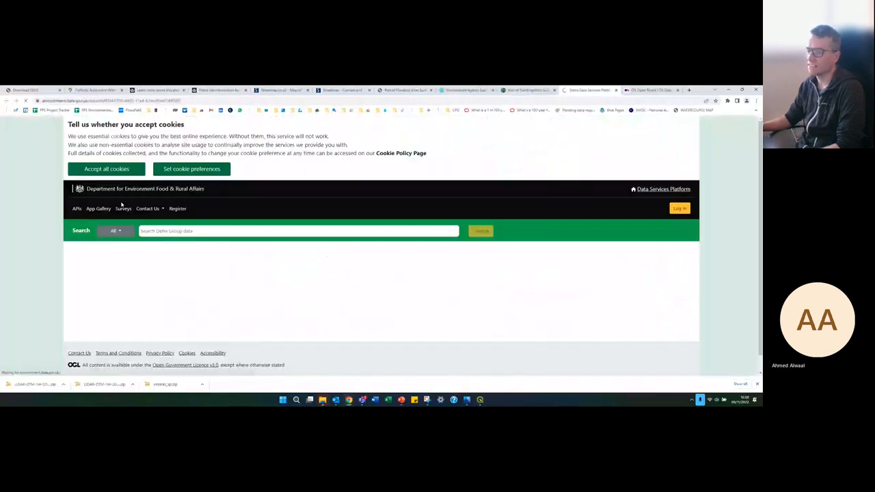
{"action": "scroll", "coordinate": [267, 187], "scroll_direction": "down", "scroll_amount": 2}
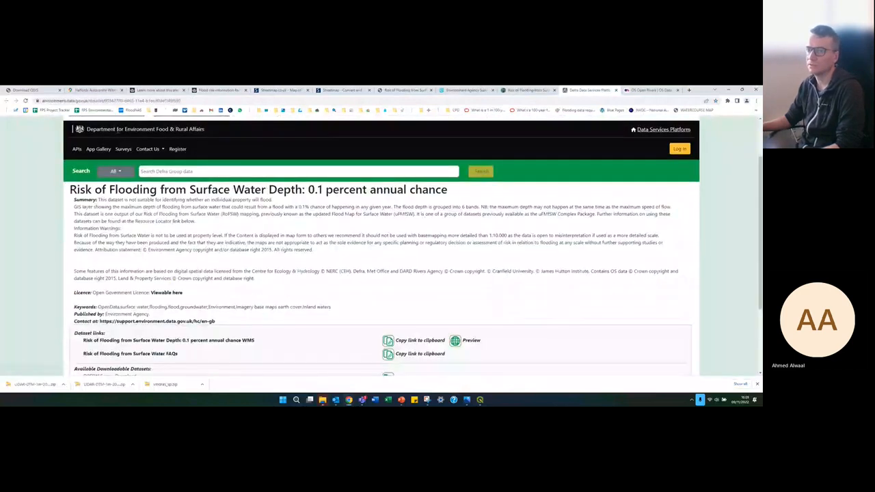
{"action": "scroll", "coordinate": [117, 144], "scroll_direction": "up", "scroll_amount": 1}
{"action": "left_click", "coordinate": [111, 172]}
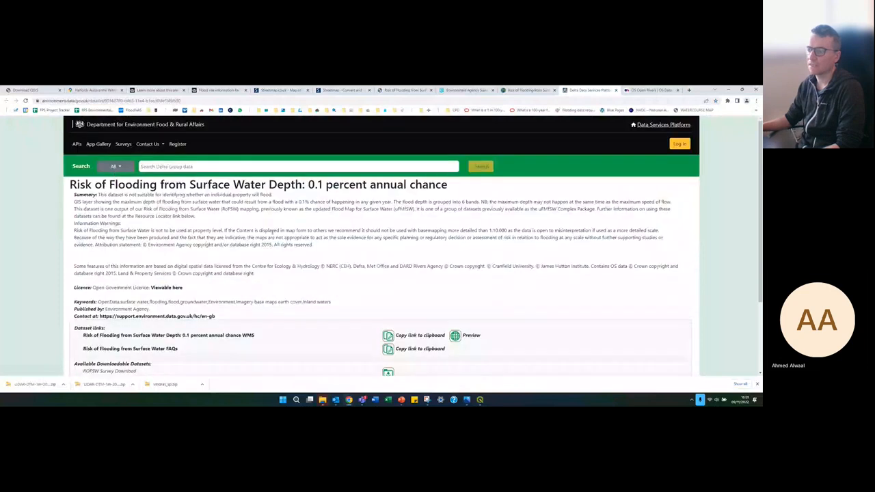
Step: Open the dataset's ROFSW Survey Download map and draw a four-sided selection polygon around the eastern part of central Witney
{"action": "scroll", "coordinate": [273, 231], "scroll_direction": "down", "scroll_amount": 1}
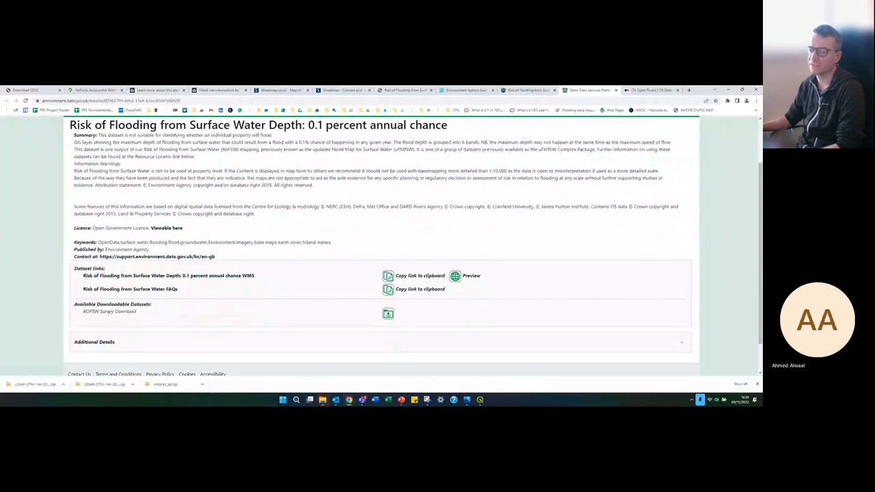
{"action": "left_click", "coordinate": [387, 314]}
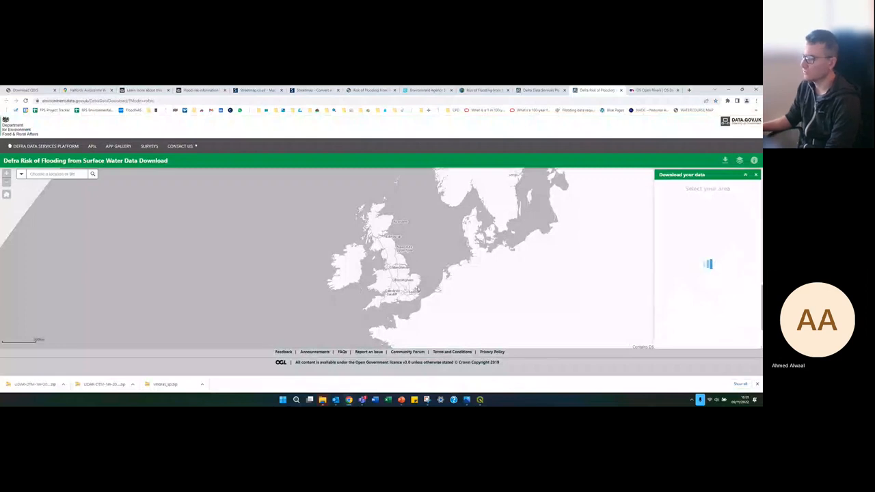
{"action": "scroll", "coordinate": [409, 291], "scroll_direction": "up", "scroll_amount": 1}
{"action": "scroll", "coordinate": [409, 291], "scroll_direction": "up", "scroll_amount": 4}
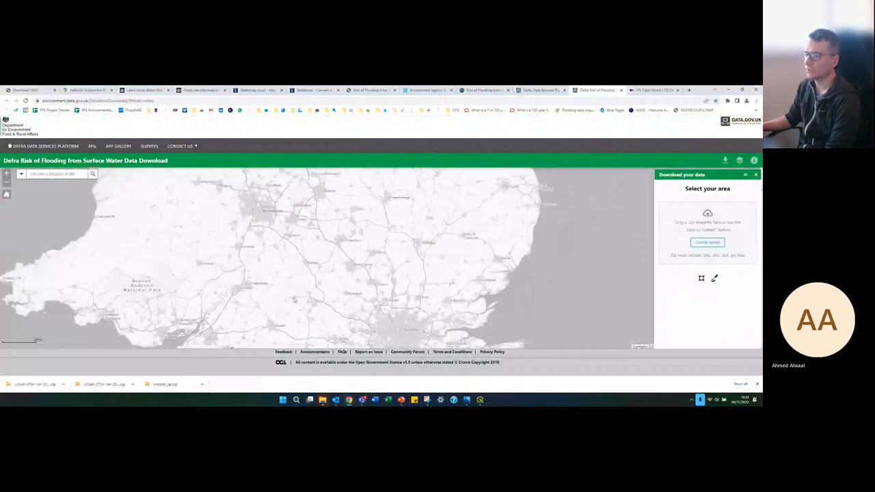
{"action": "scroll", "coordinate": [294, 299], "scroll_direction": "up", "scroll_amount": 5}
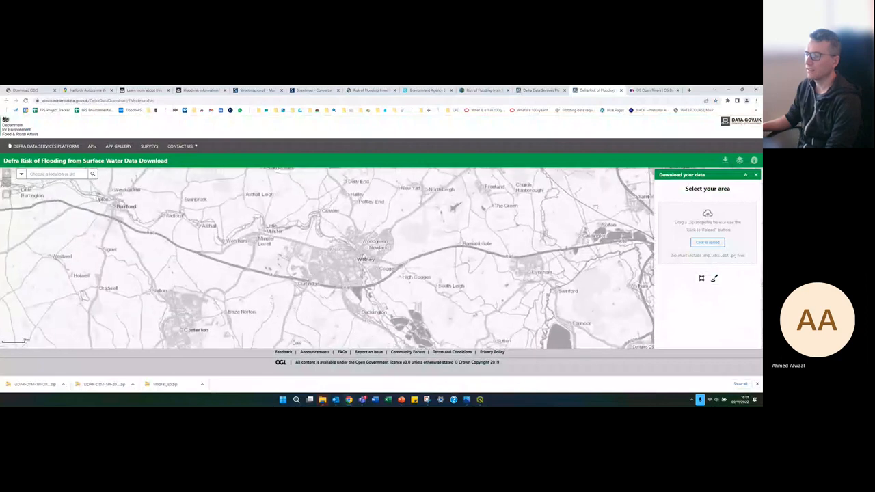
{"action": "scroll", "coordinate": [375, 254], "scroll_direction": "up", "scroll_amount": 2}
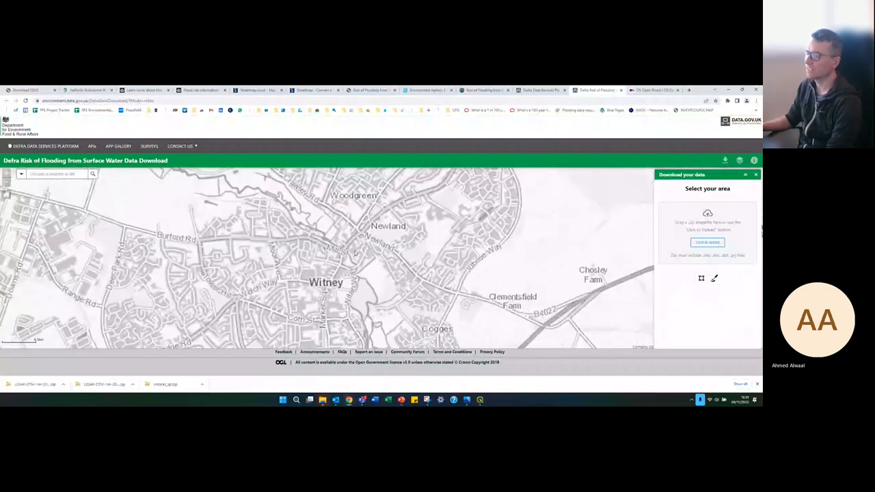
{"action": "left_click", "coordinate": [701, 280]}
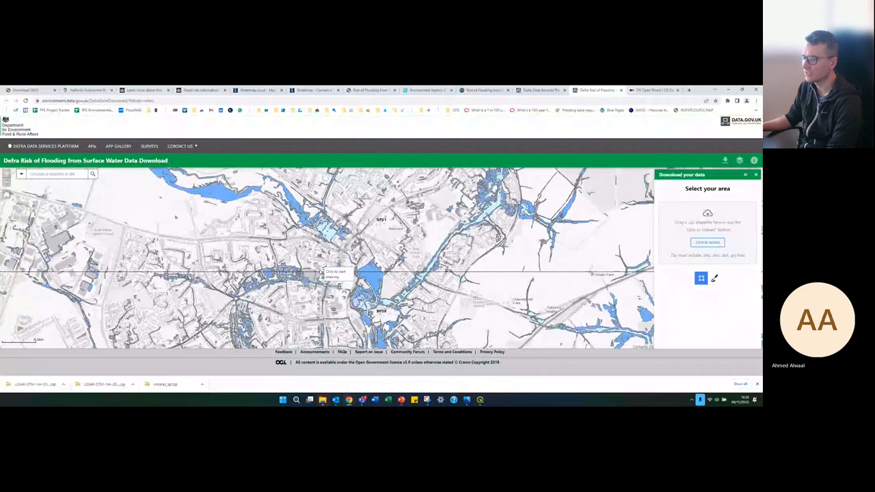
{"action": "left_click", "coordinate": [308, 222]}
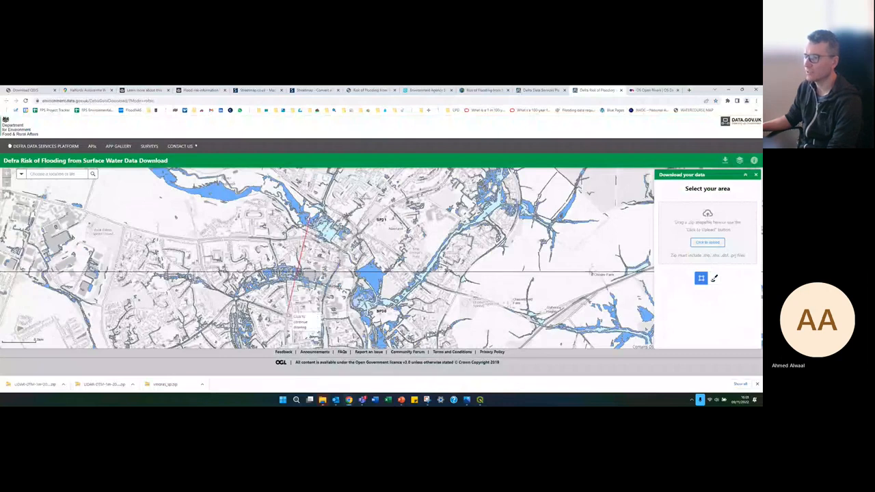
{"action": "left_click", "coordinate": [288, 315]}
{"action": "left_click", "coordinate": [435, 327]}
{"action": "double_click", "coordinate": [425, 214]}
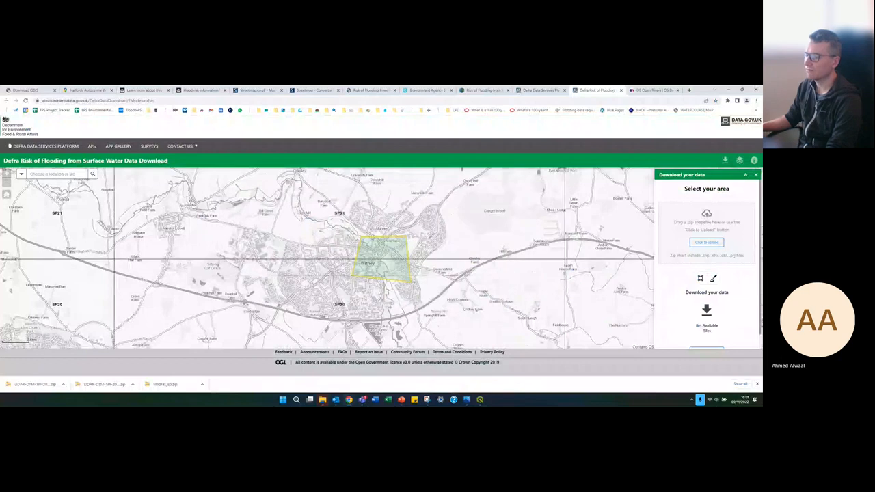
Step: Get the available tiles for the drawn area and save the RoFSW-SP30 and RoFSW-SP31 zip files in the GIS Tutorial folder
{"action": "left_click", "coordinate": [704, 313]}
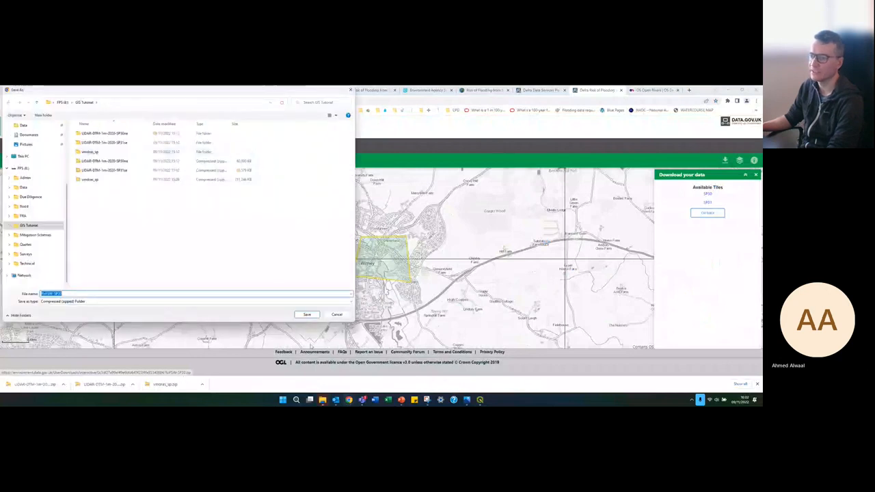
{"action": "left_click", "coordinate": [313, 315]}
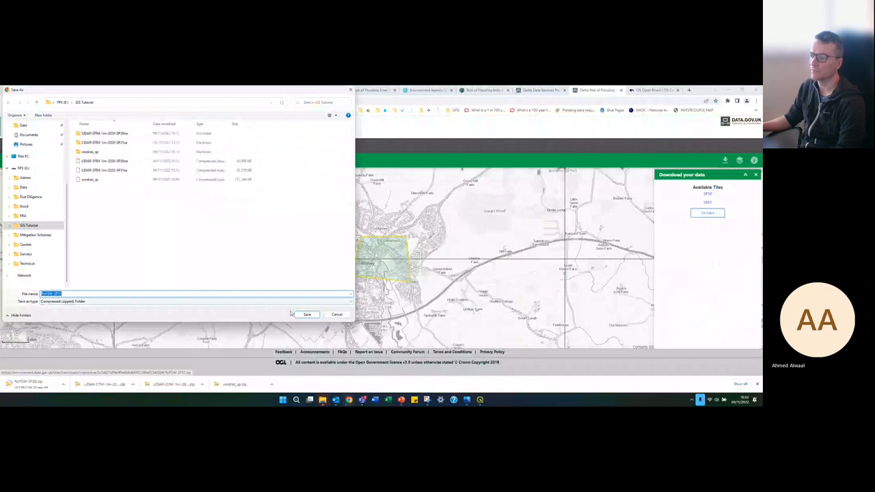
{"action": "left_click", "coordinate": [306, 315]}
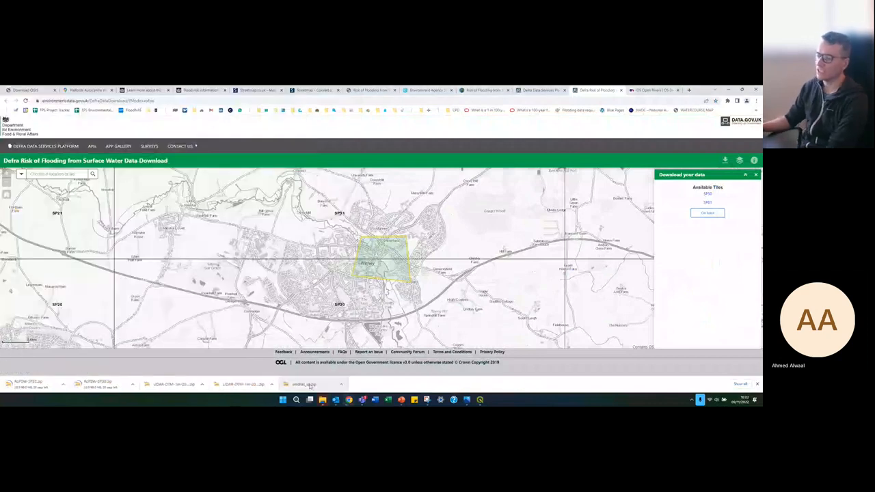
Step: In File Explorer, open the GIS Tutorial folder and extract the RoFSW-SP30 archive to its own folder there
{"action": "mouse_move", "coordinate": [323, 402]}
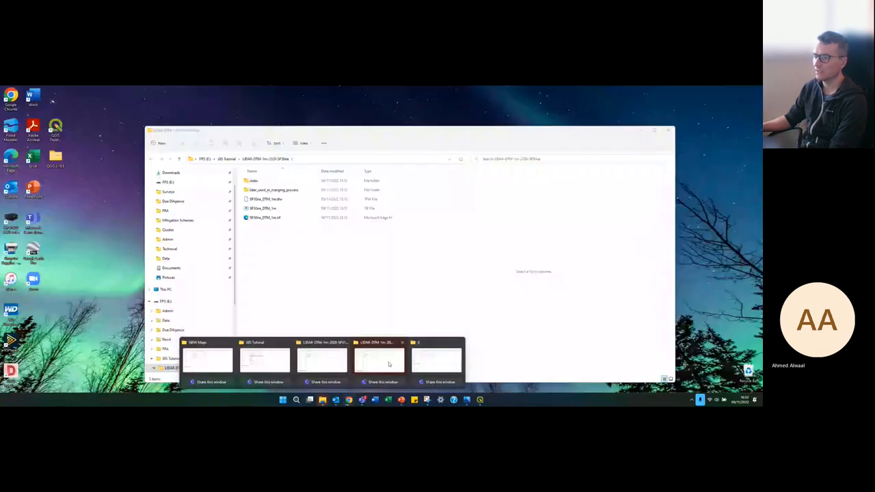
{"action": "left_click", "coordinate": [388, 364]}
{"action": "left_click", "coordinate": [227, 159]}
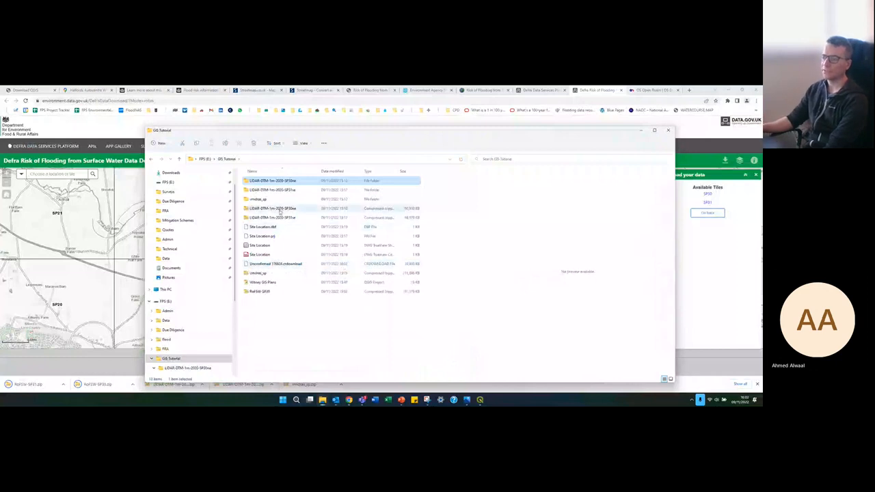
{"action": "left_click", "coordinate": [275, 292]}
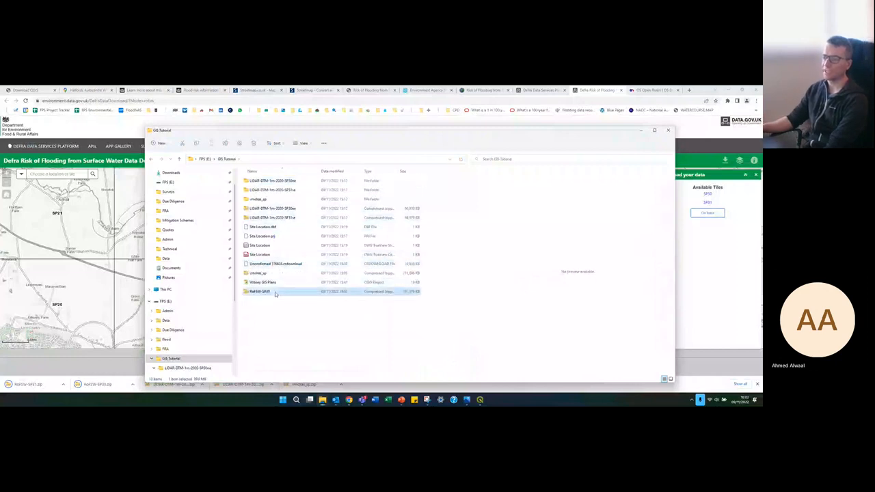
{"action": "right_click", "coordinate": [275, 291]}
{"action": "left_click", "coordinate": [306, 218]}
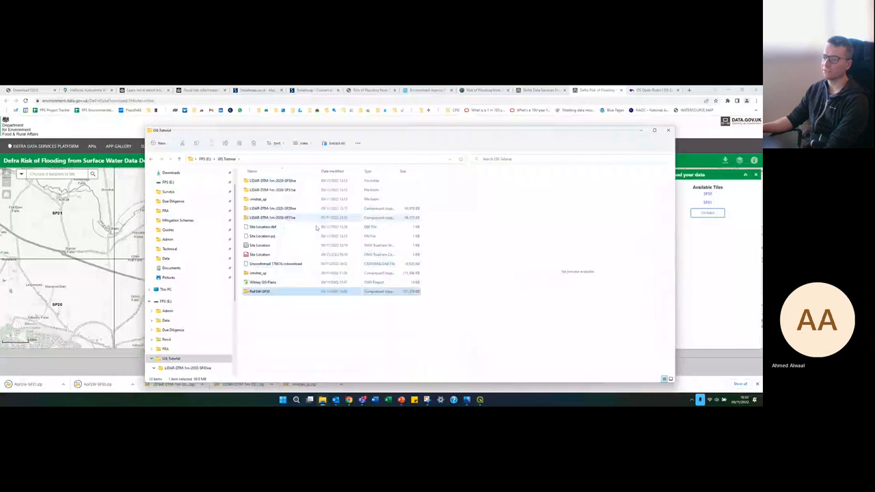
{"action": "left_click", "coordinate": [434, 299]}
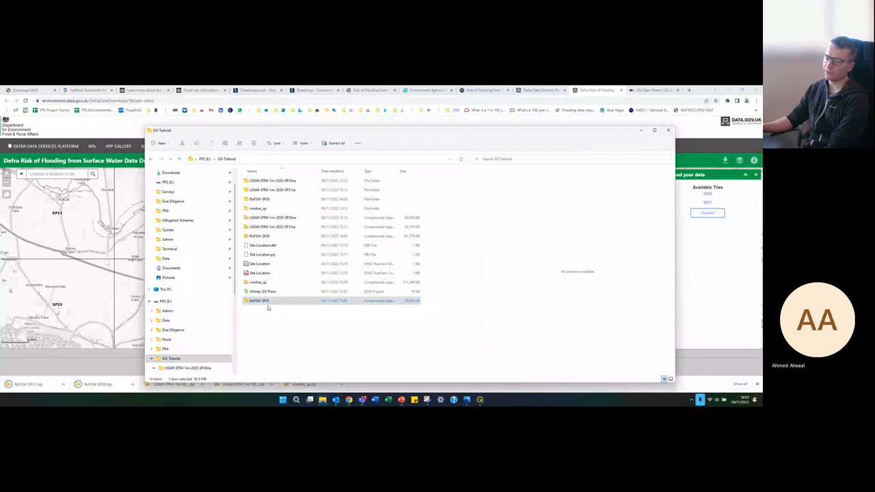
Step: Extract the RoFSW-SP31 archive into its own folder inside GIS Tutorial
{"action": "right_click", "coordinate": [268, 308]}
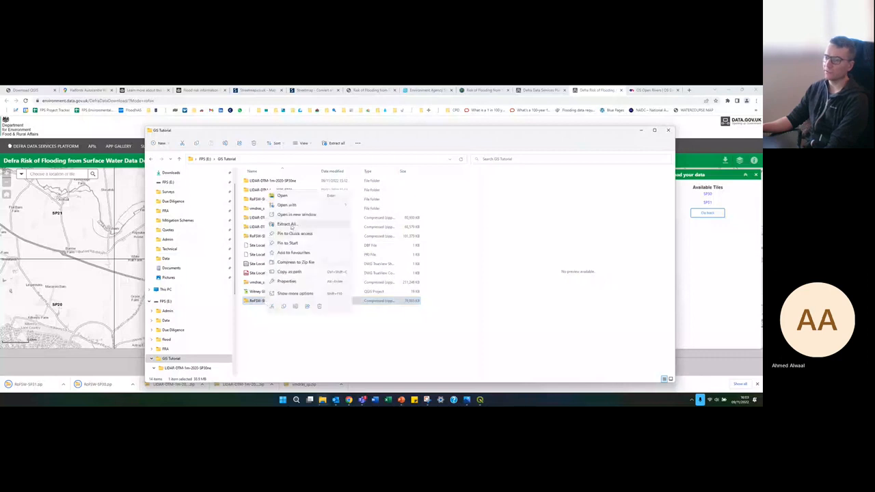
{"action": "left_click", "coordinate": [291, 226]}
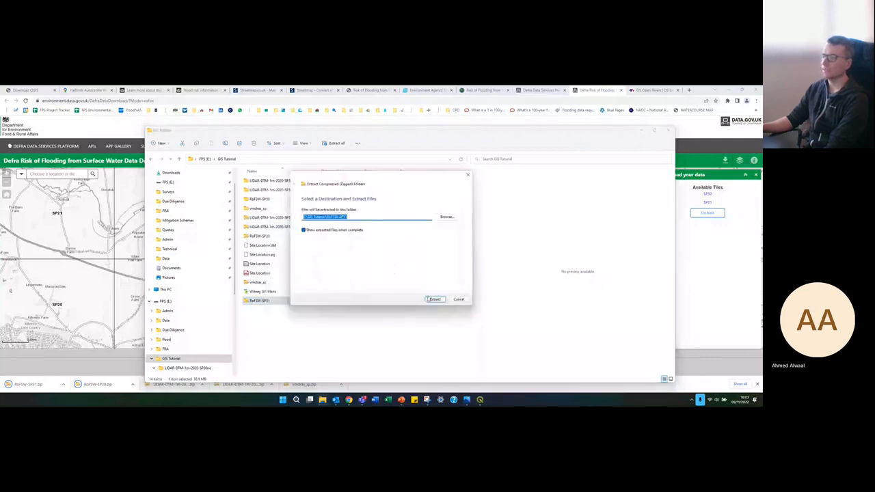
{"action": "left_click", "coordinate": [429, 299]}
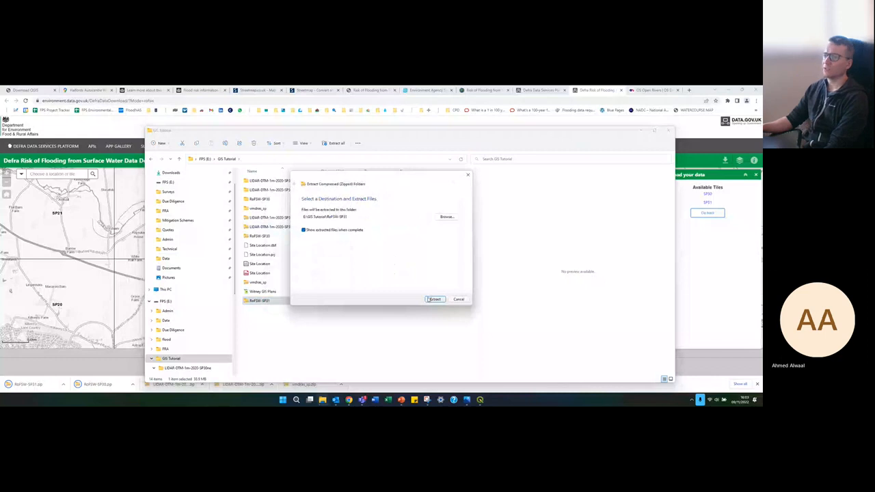
Step: On the GOV.UK long-term flood risk map in the browser, view the surface water high, medium and low risk depth maps for Witney
{"action": "left_click", "coordinate": [213, 91]}
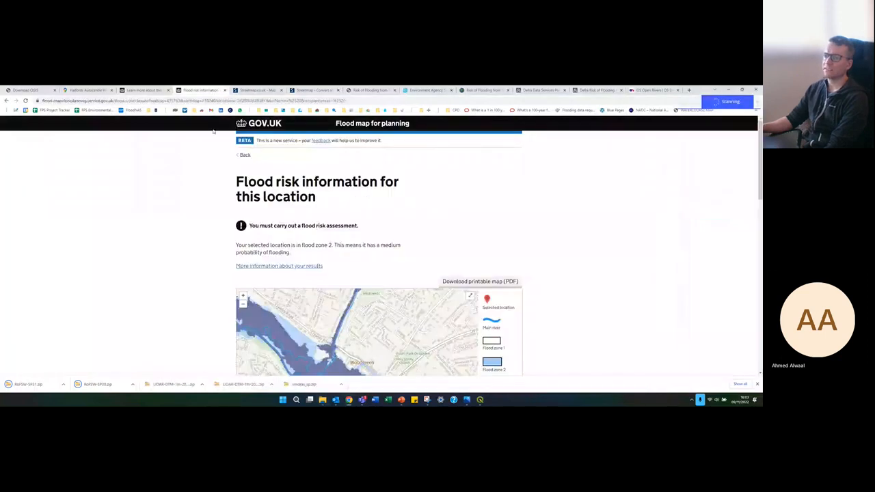
{"action": "left_click", "coordinate": [156, 92]}
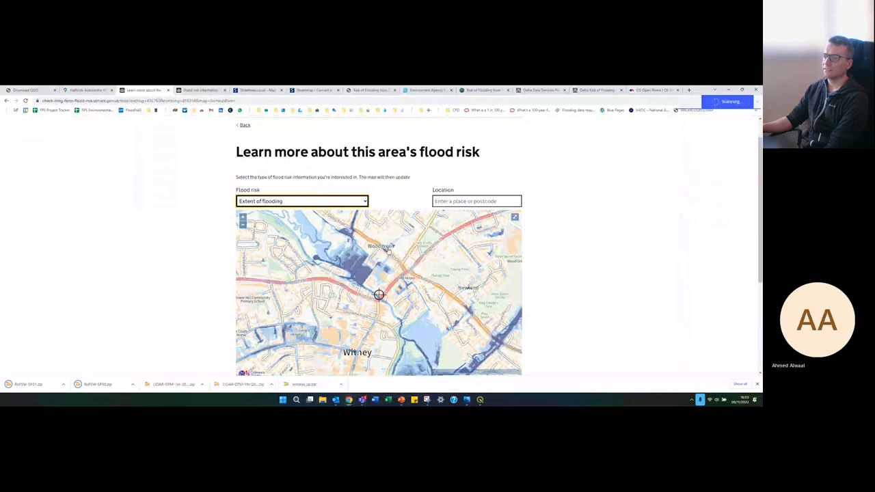
{"action": "left_click", "coordinate": [325, 200]}
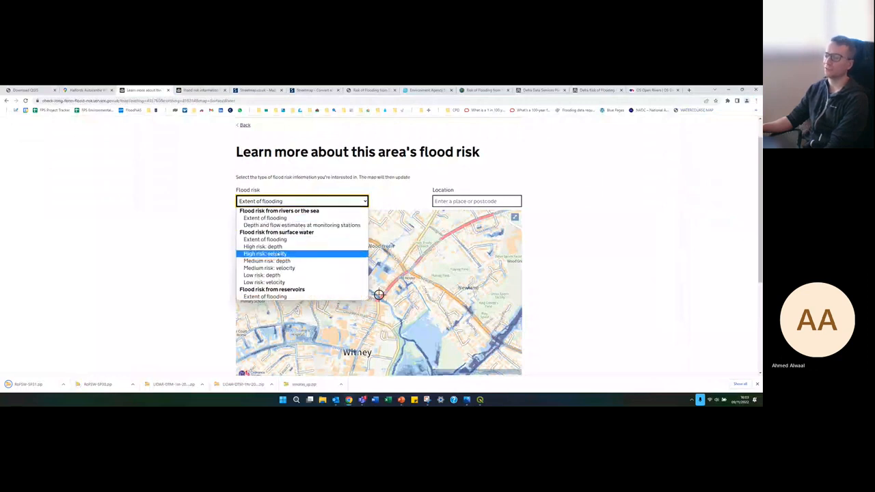
{"action": "left_click", "coordinate": [283, 246]}
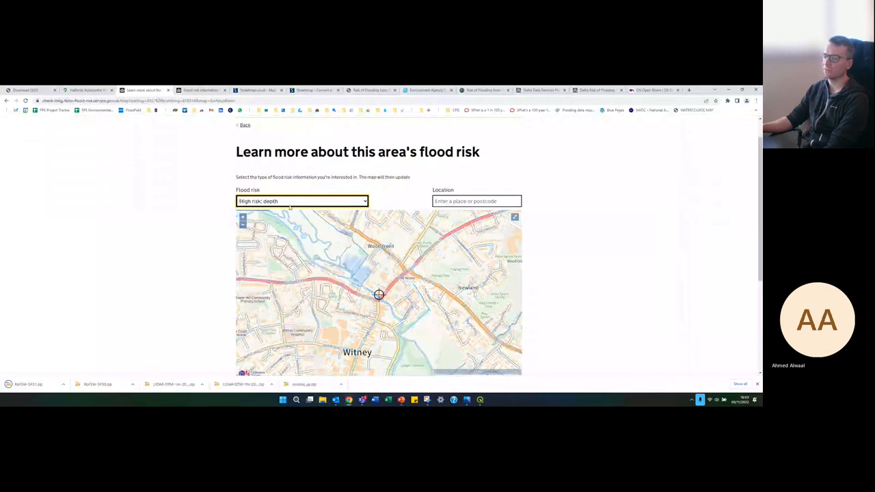
{"action": "key", "text": "alt+Down"}
{"action": "left_click", "coordinate": [286, 260]}
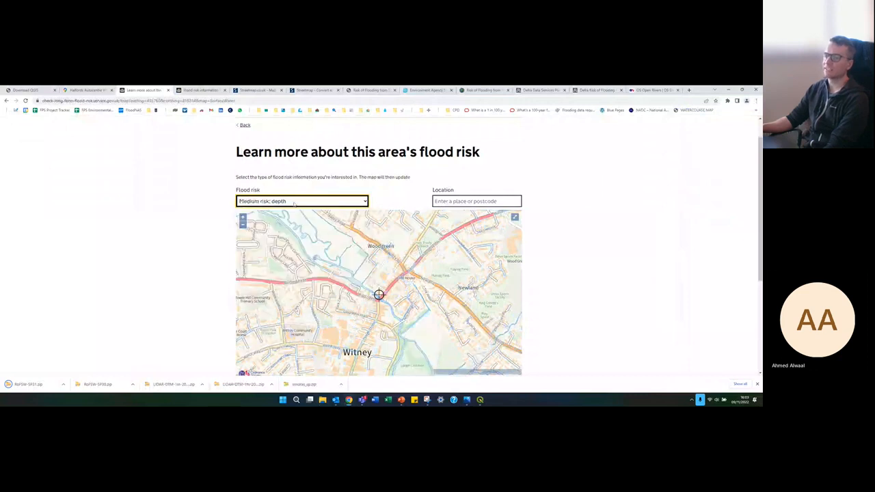
{"action": "key", "text": "alt+Down"}
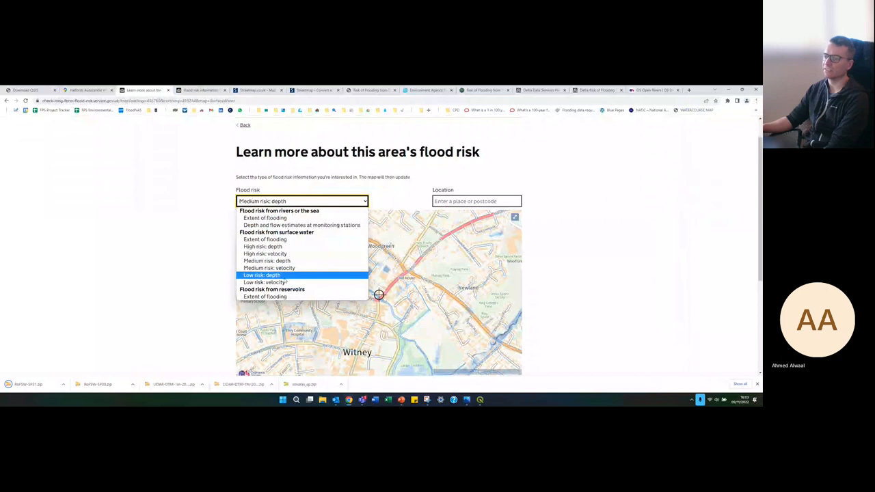
{"action": "left_click", "coordinate": [286, 275]}
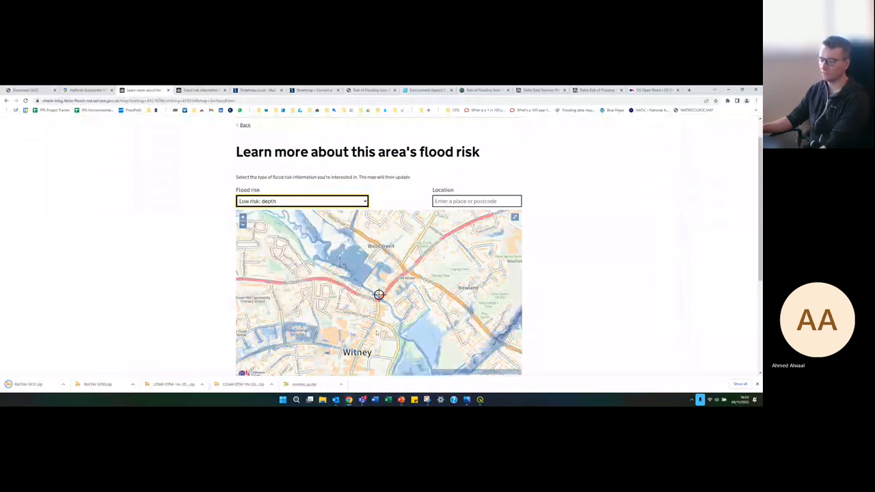
Step: Check the extraction progress of both RoFSW archives and return to the Witney project in QGIS
{"action": "mouse_move", "coordinate": [324, 403]}
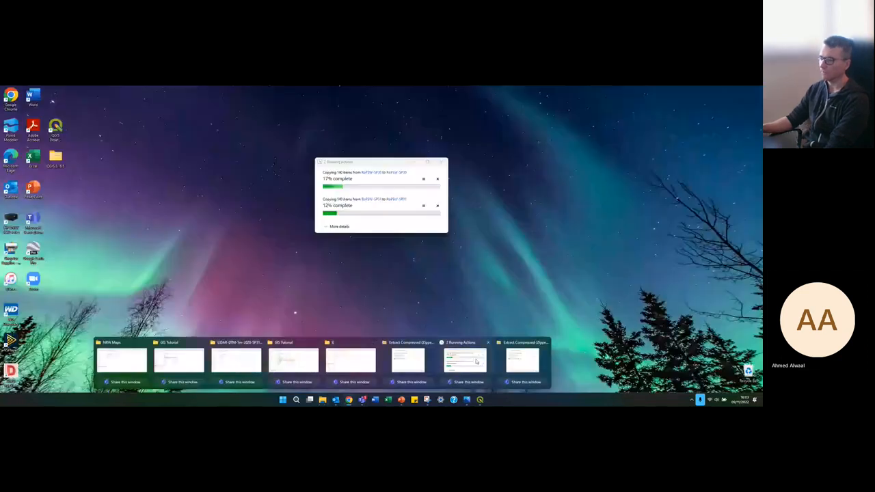
{"action": "left_click", "coordinate": [476, 362]}
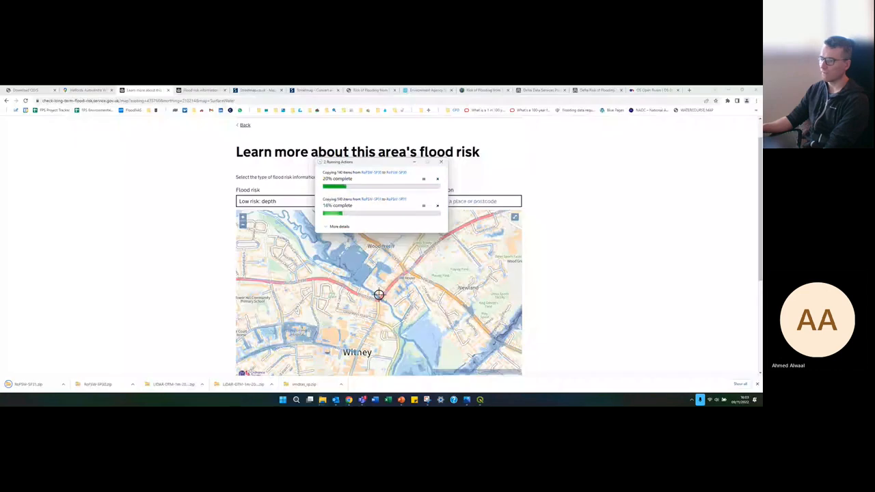
{"action": "left_click", "coordinate": [477, 401]}
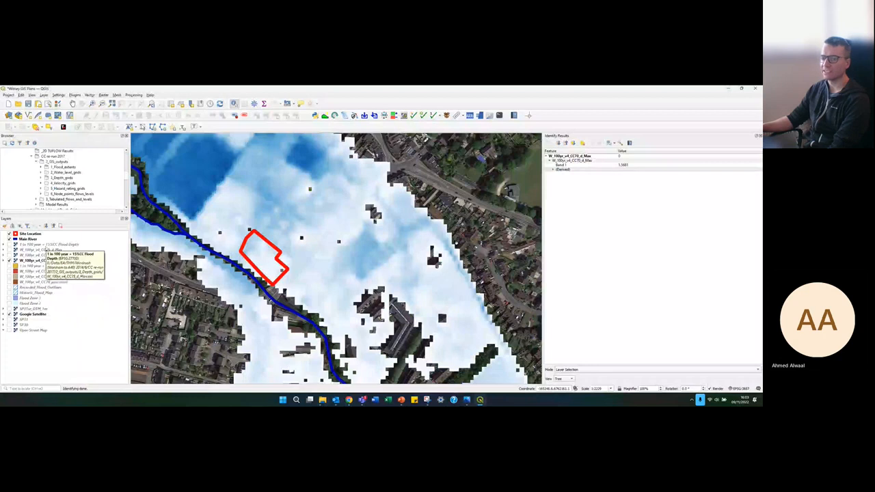
{"action": "right_click", "coordinate": [43, 245]}
{"action": "right_click", "coordinate": [31, 239]}
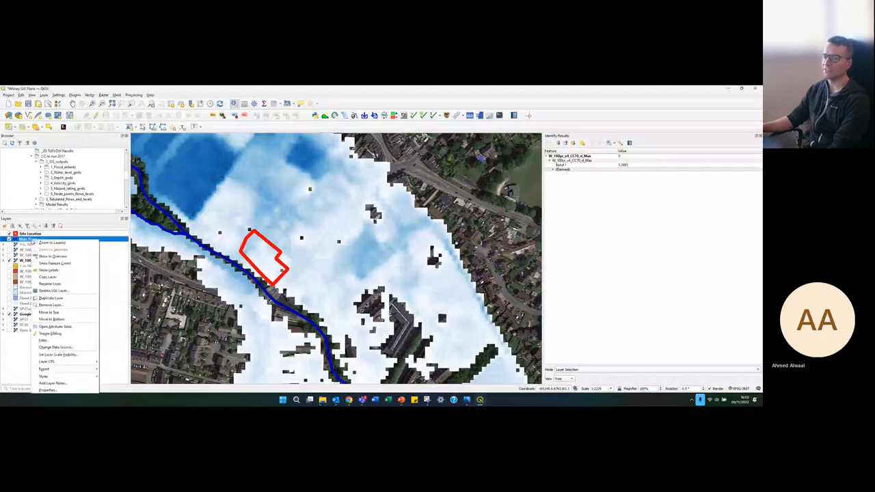
{"action": "key", "text": "Escape"}
{"action": "left_click", "coordinate": [39, 304]}
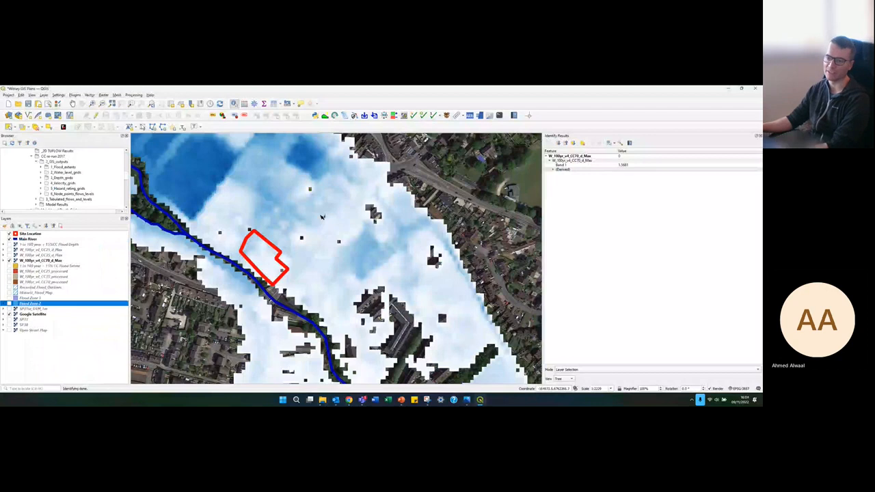
{"action": "scroll", "coordinate": [65, 177], "scroll_direction": "up", "scroll_amount": 1}
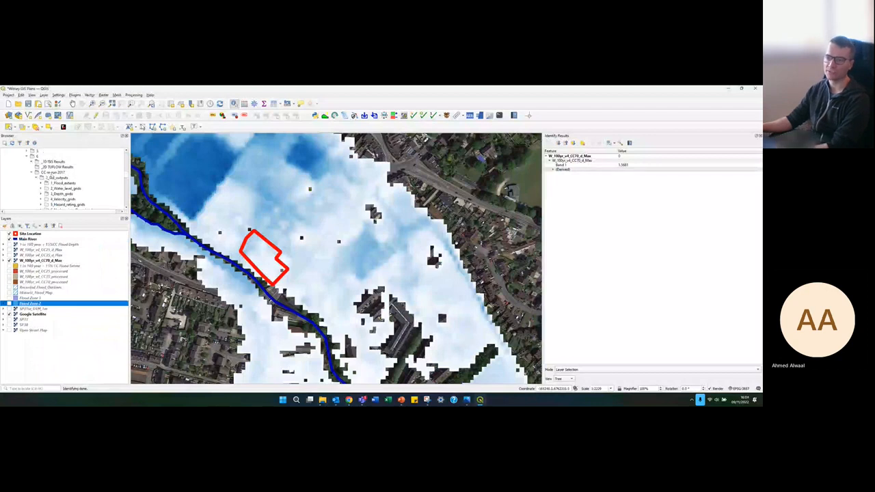
{"action": "scroll", "coordinate": [65, 175], "scroll_direction": "up", "scroll_amount": 10}
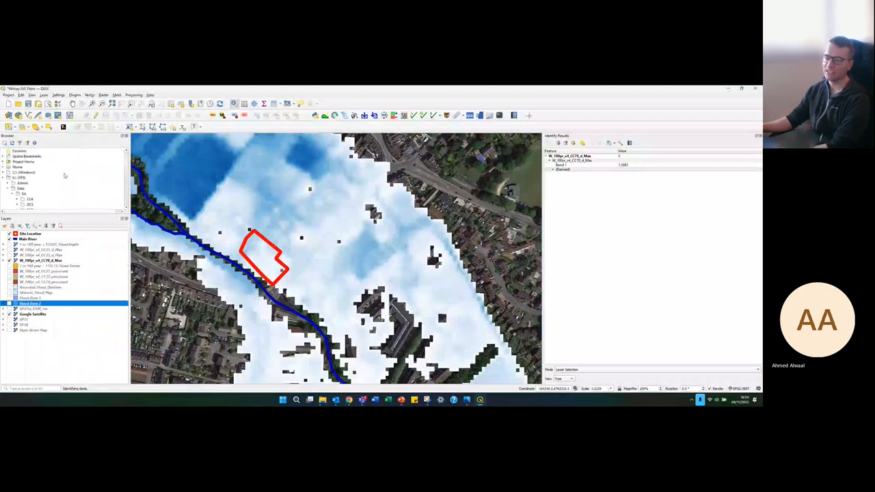
{"action": "scroll", "coordinate": [65, 176], "scroll_direction": "down", "scroll_amount": 5}
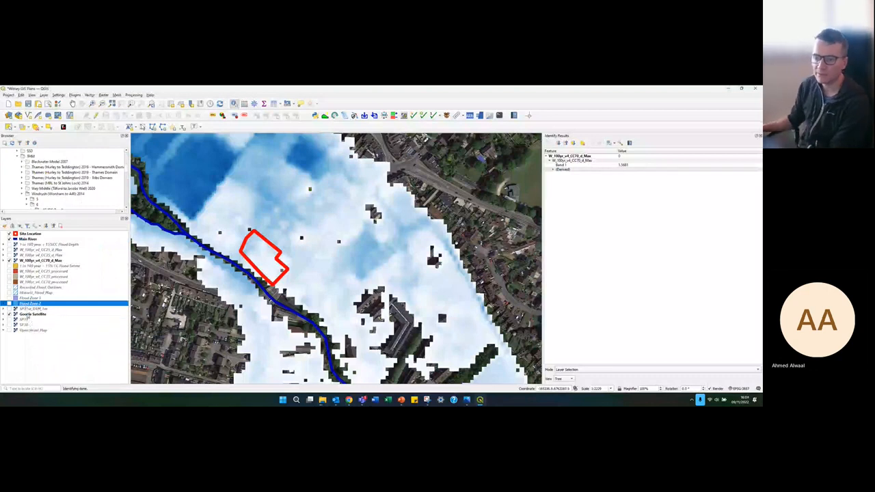
Step: Set the Google Satellite layer's global opacity to 75% and apply the change
{"action": "left_click", "coordinate": [28, 314]}
{"action": "double_click", "coordinate": [29, 314]}
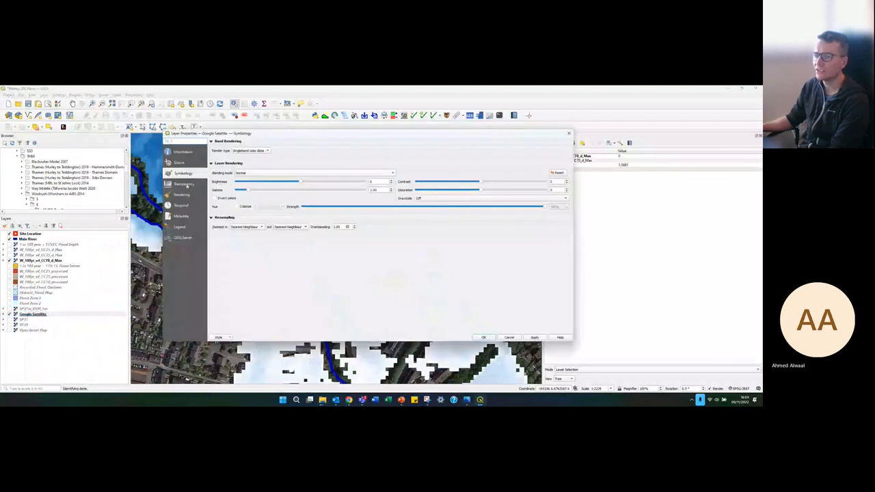
{"action": "left_click", "coordinate": [187, 186]}
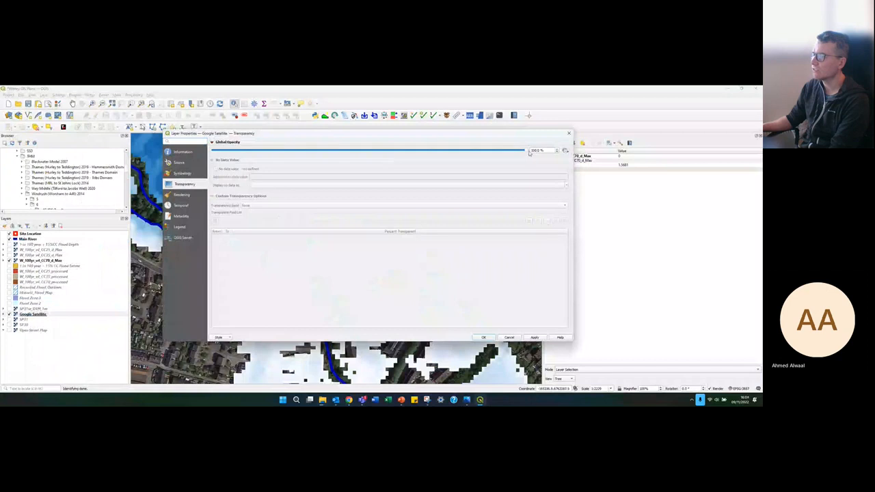
{"action": "left_click_drag", "start_coordinate": [529, 153], "coordinate": [497, 154]}
{"action": "double_click", "coordinate": [535, 151]}
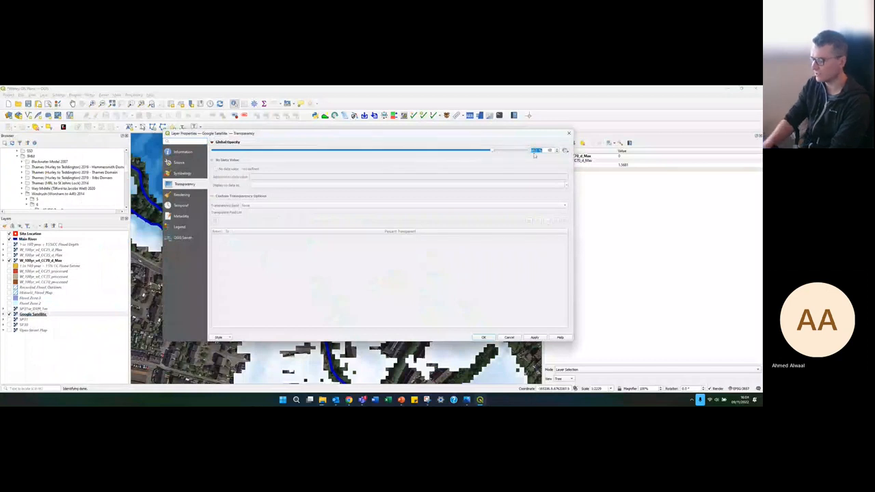
{"action": "type", "text": "75"}
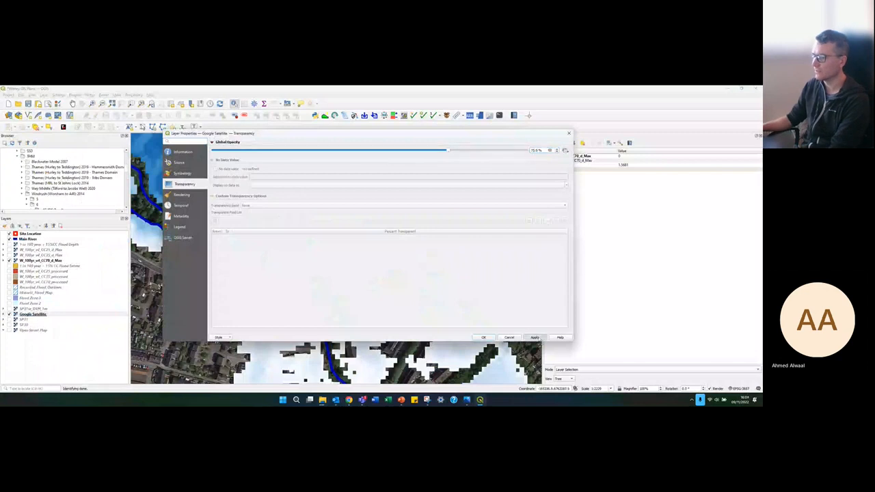
{"action": "left_click", "coordinate": [535, 338]}
{"action": "left_click", "coordinate": [487, 338]}
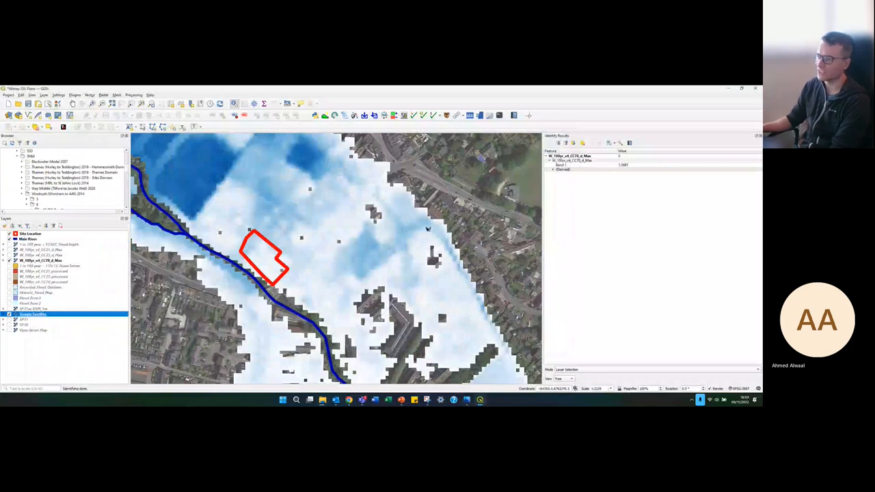
{"action": "scroll", "coordinate": [312, 234], "scroll_direction": "down", "scroll_amount": 1}
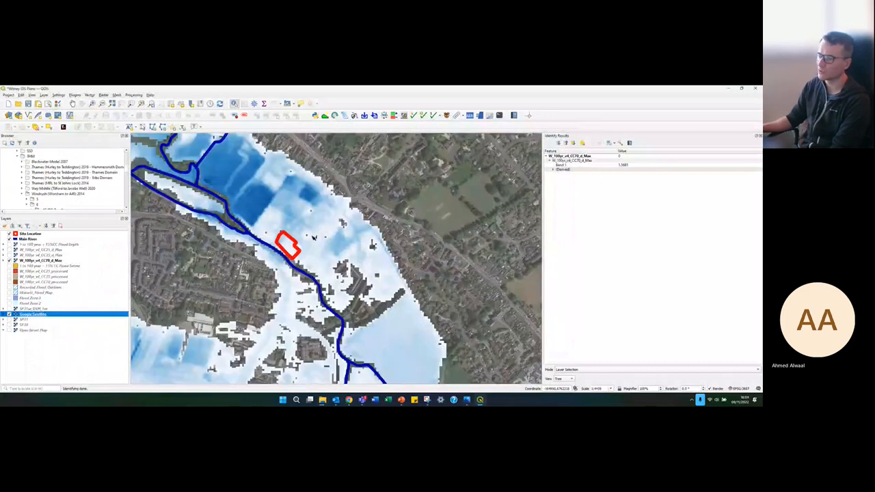
{"action": "scroll", "coordinate": [298, 242], "scroll_direction": "up", "scroll_amount": 1}
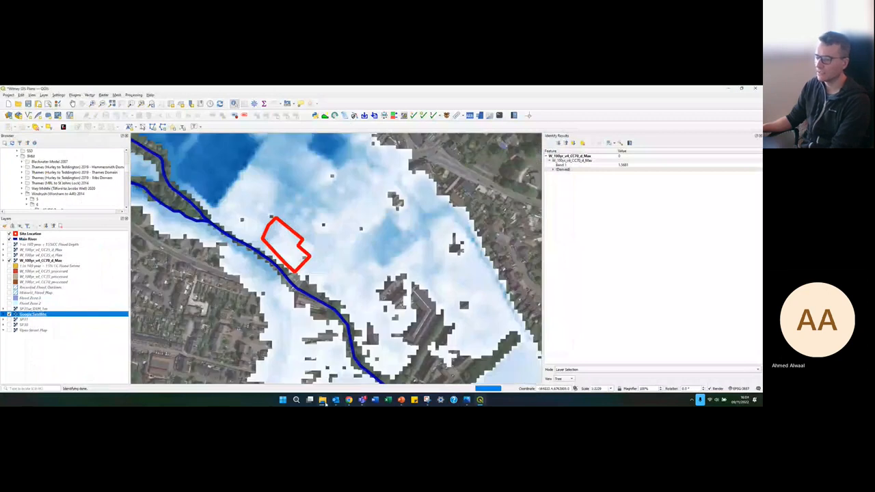
Step: Expand the RoFSW-SP30 folder inside GIS Tutorial to list its shapefiles, and select the Google Satellite layer in the project
{"action": "scroll", "coordinate": [46, 198], "scroll_direction": "up", "scroll_amount": 2}
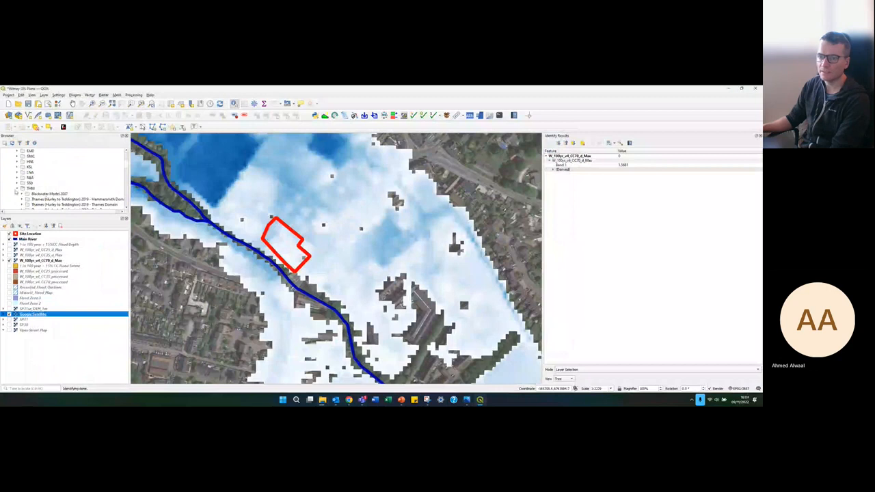
{"action": "left_click", "coordinate": [17, 188]}
{"action": "scroll", "coordinate": [23, 184], "scroll_direction": "up", "scroll_amount": 3}
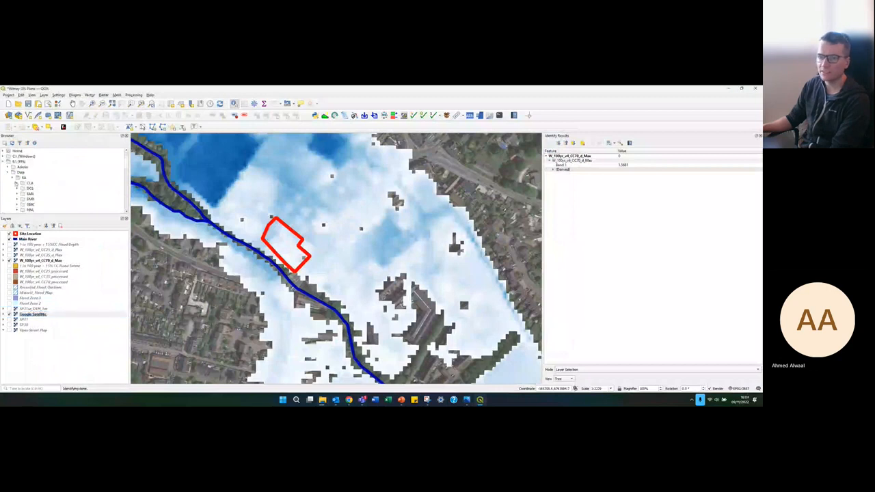
{"action": "scroll", "coordinate": [14, 191], "scroll_direction": "down", "scroll_amount": 3}
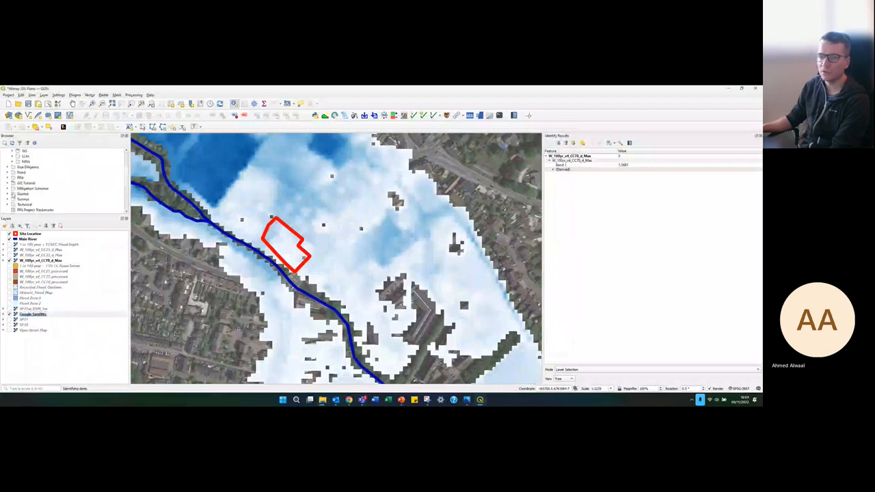
{"action": "scroll", "coordinate": [12, 194], "scroll_direction": "down", "scroll_amount": 1}
{"action": "left_click", "coordinate": [8, 167]}
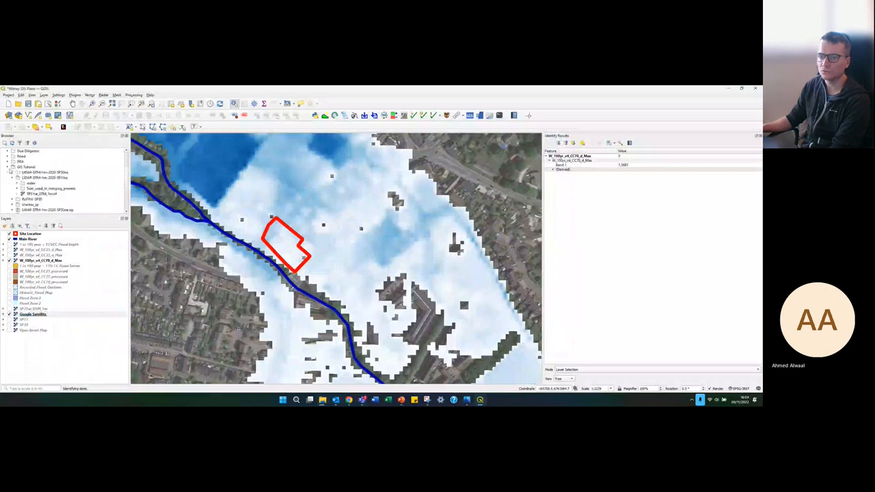
{"action": "left_click", "coordinate": [13, 178]}
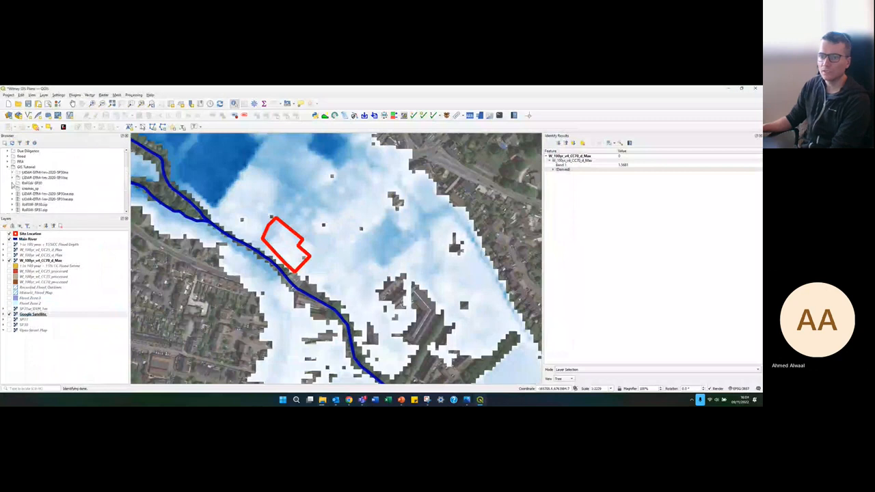
{"action": "left_click", "coordinate": [13, 183]}
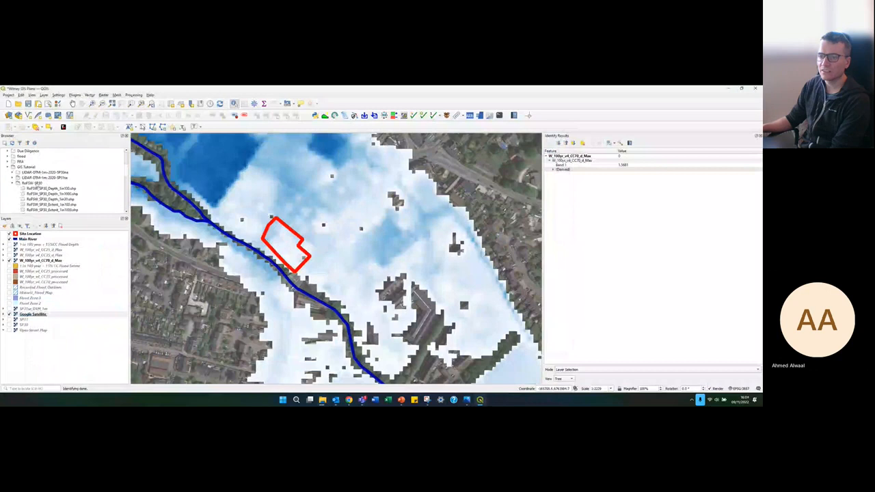
{"action": "left_click", "coordinate": [33, 314]}
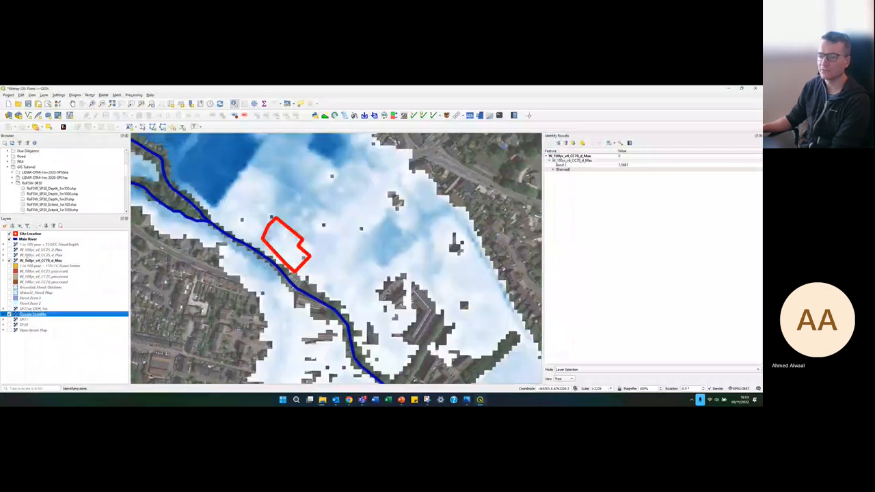
Step: Hide the W_100yr_v4_CC70_d_Max flood layer so only the site, river and satellite layers are shown
{"action": "left_click", "coordinate": [9, 261]}
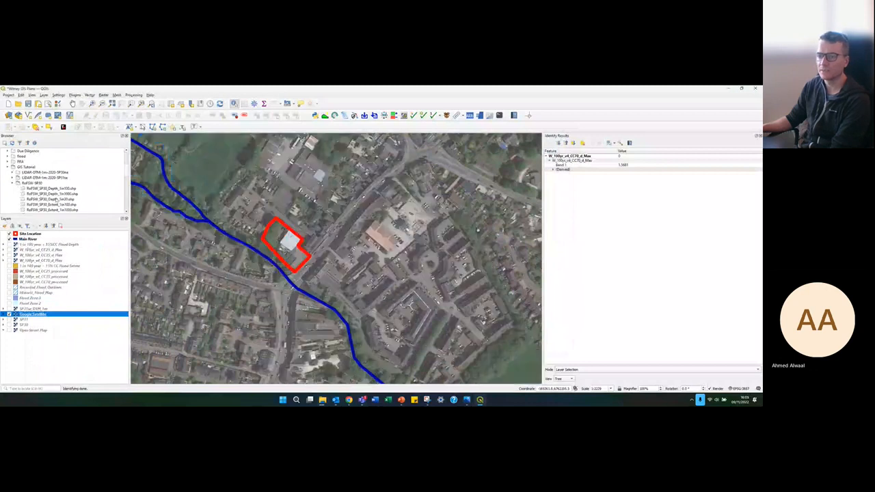
{"action": "scroll", "coordinate": [57, 191], "scroll_direction": "down", "scroll_amount": 1}
{"action": "scroll", "coordinate": [56, 190], "scroll_direction": "up", "scroll_amount": 1}
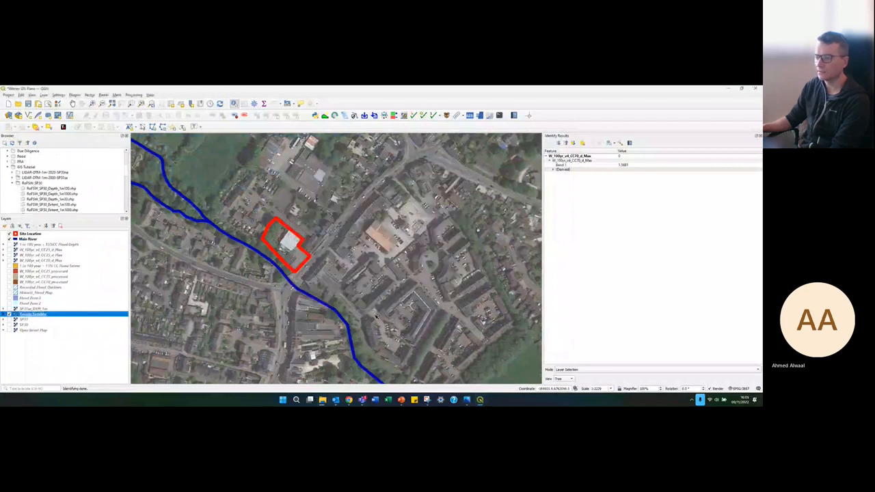
{"action": "left_click", "coordinate": [326, 402]}
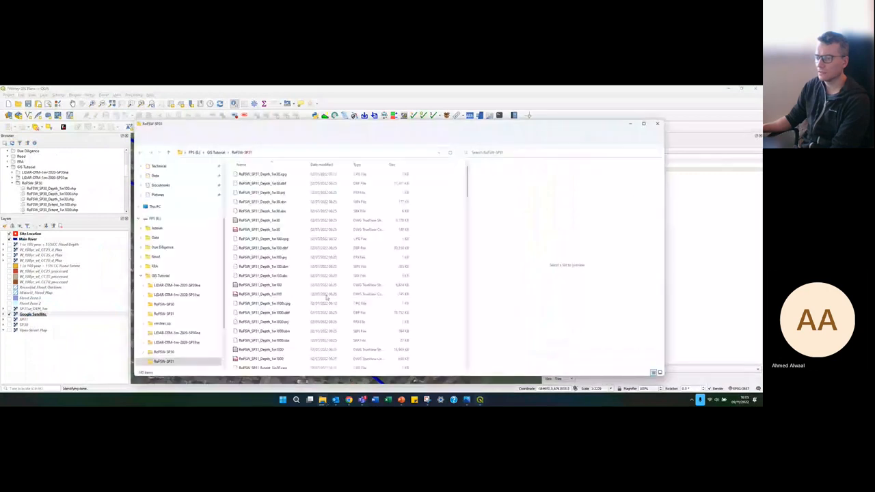
{"action": "left_click", "coordinate": [215, 152]}
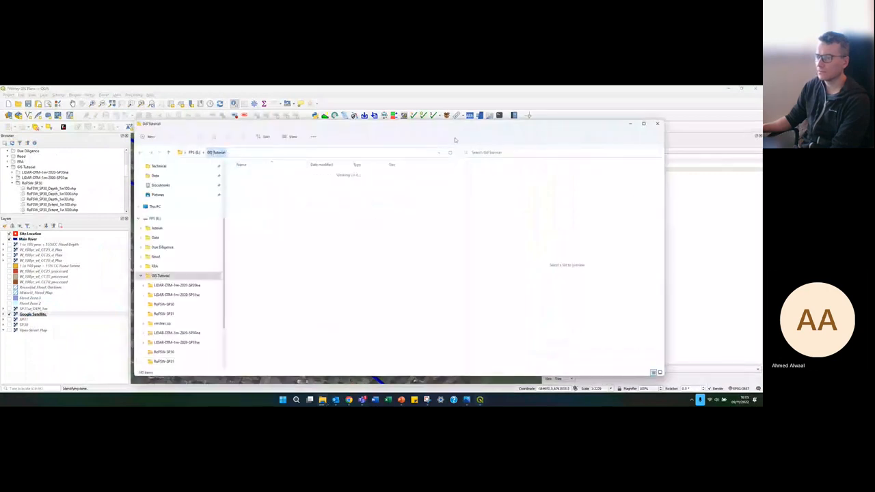
{"action": "left_click", "coordinate": [630, 125]}
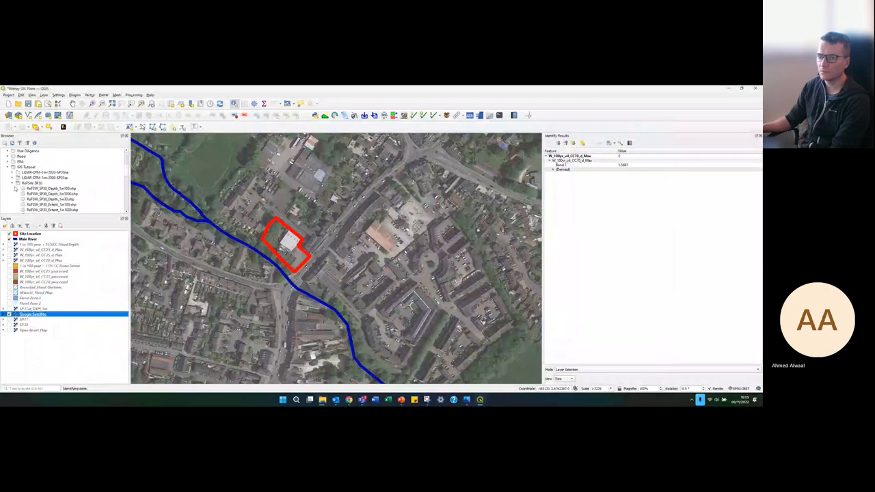
Step: Reload the GIS Tutorial folder's contents in the data browser and expand its RoFSW-SP31 subfolder
{"action": "left_click", "coordinate": [9, 168]}
{"action": "left_click", "coordinate": [19, 167]}
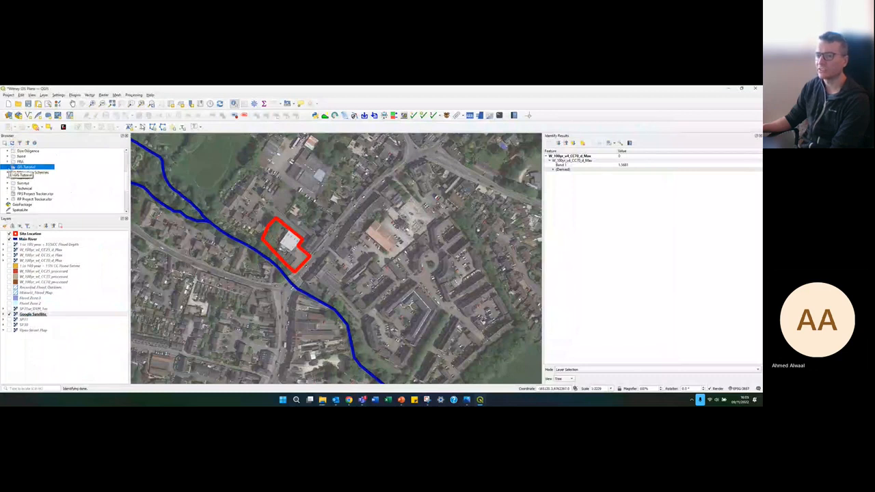
{"action": "left_click", "coordinate": [8, 168]}
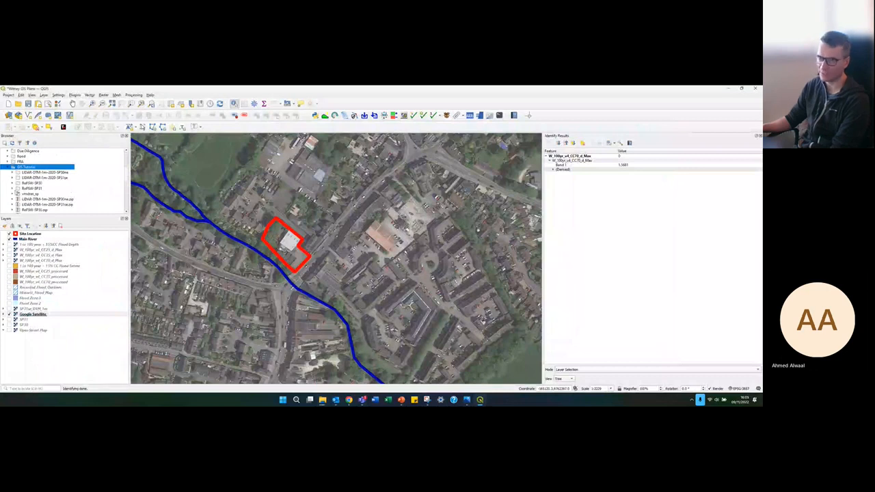
{"action": "left_click", "coordinate": [12, 189]}
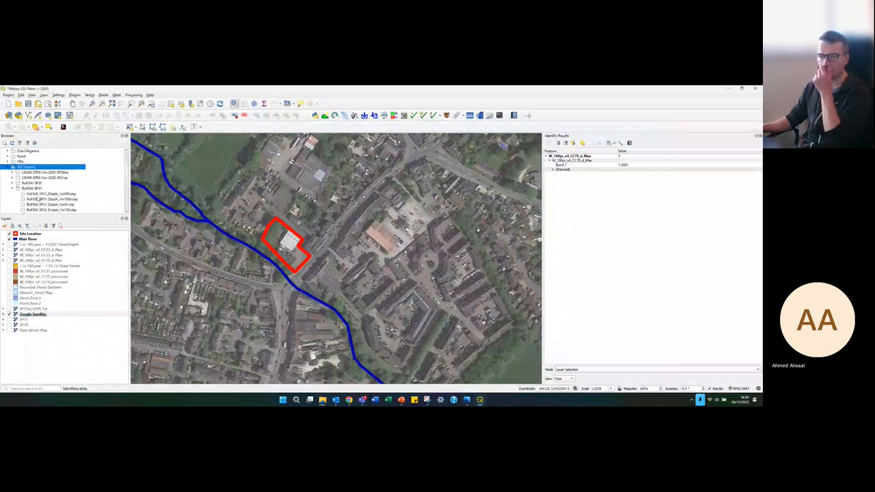
Step: Add the three RoFSW_SP31 depth shapefiles (1in30, 1in100 and 1in1000) to the map
{"action": "left_click", "coordinate": [44, 194]}
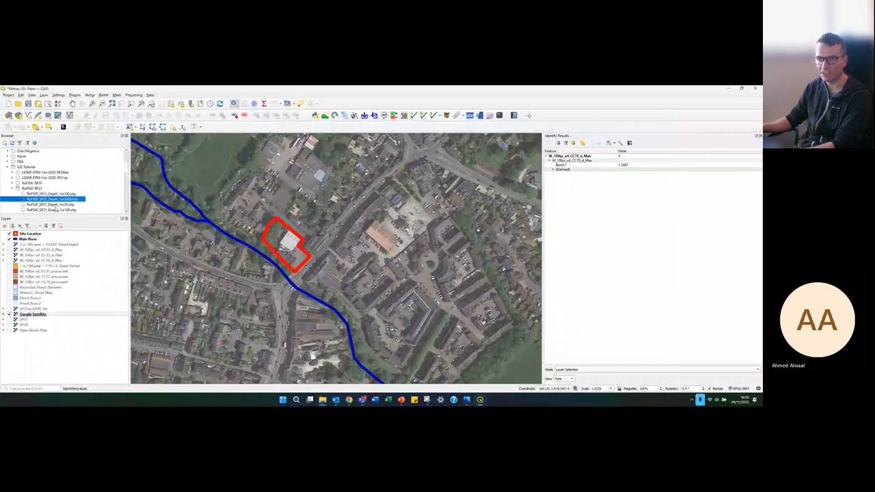
{"action": "left_click", "coordinate": [57, 205]}
{"action": "left_click", "coordinate": [56, 195], "text": "shift"}
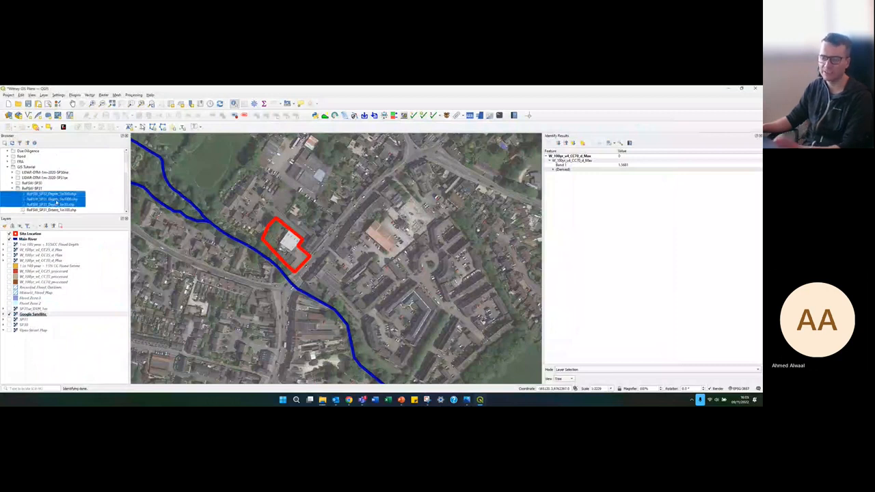
{"action": "left_click_drag", "start_coordinate": [56, 205], "coordinate": [280, 213]}
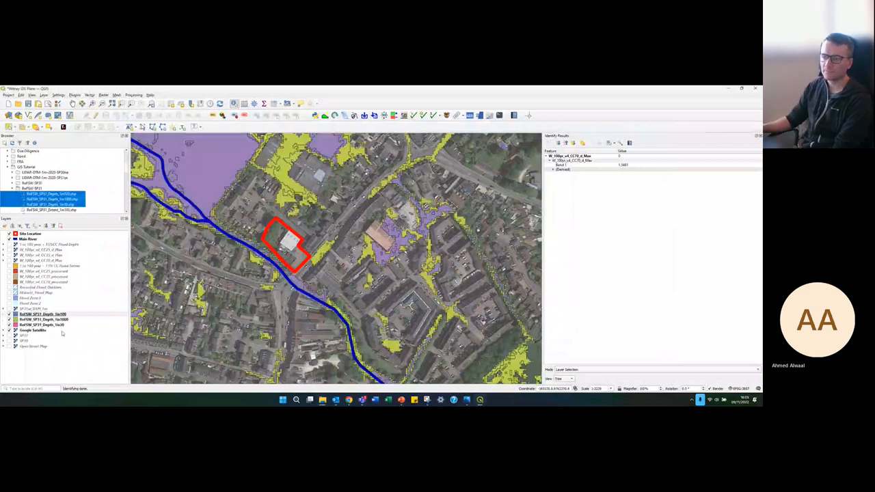
Step: Place the three RoFSW_SP31 depth layers directly below Main River, ordered 1in30, 1in100, 1in1000
{"action": "left_click", "coordinate": [30, 314]}
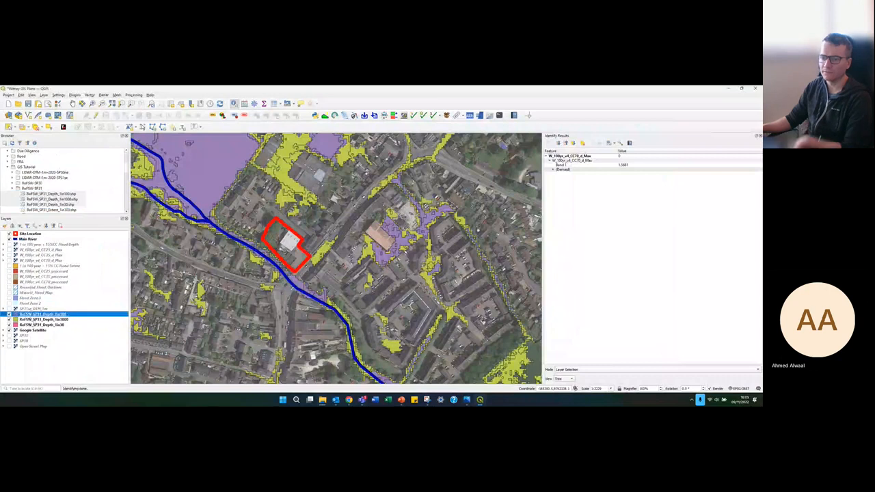
{"action": "left_click", "coordinate": [32, 326]}
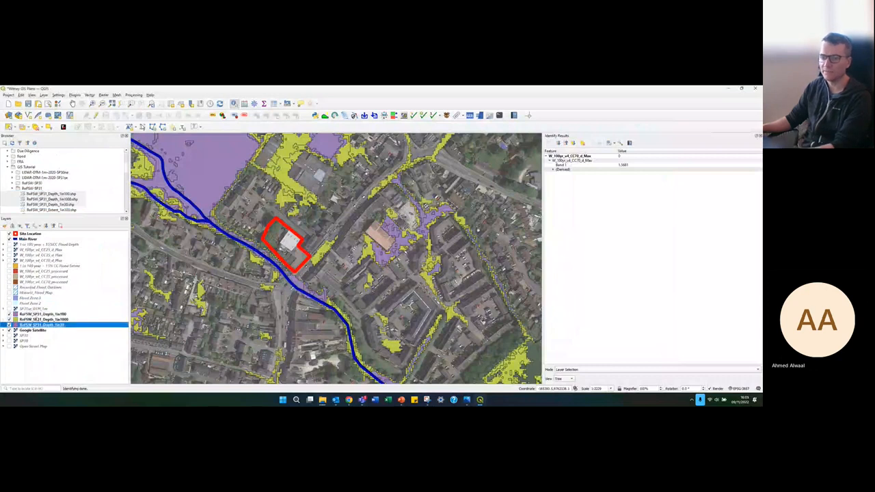
{"action": "left_click", "coordinate": [34, 315], "text": "shift"}
{"action": "left_click_drag", "start_coordinate": [34, 316], "coordinate": [74, 245]}
{"action": "left_click", "coordinate": [49, 256]}
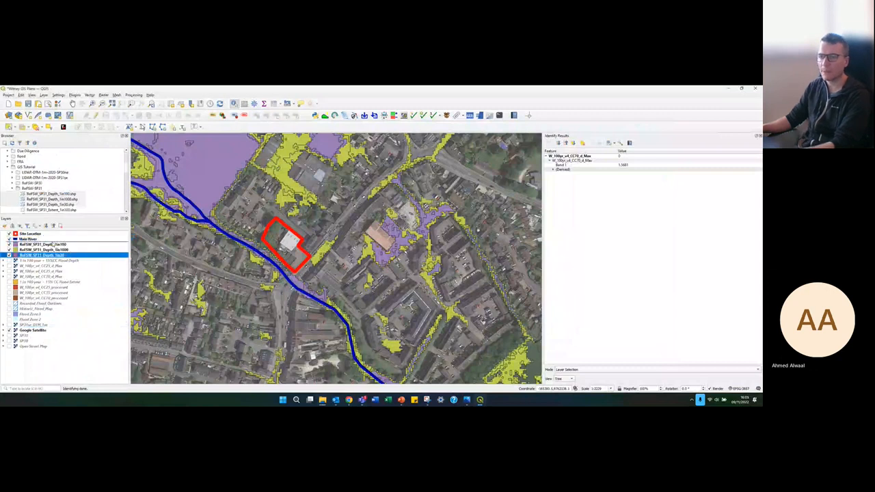
{"action": "left_click", "coordinate": [54, 245]}
Step: Rename the RoFSW_SP31_Depth_1in30 layer as "1 in 30 year Flood Depth (m)"
{"action": "right_click", "coordinate": [53, 245]}
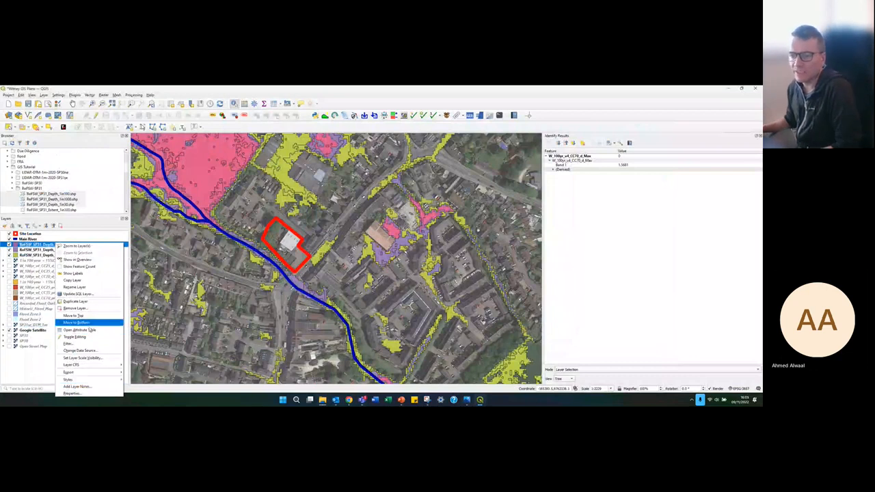
{"action": "left_click", "coordinate": [87, 288]}
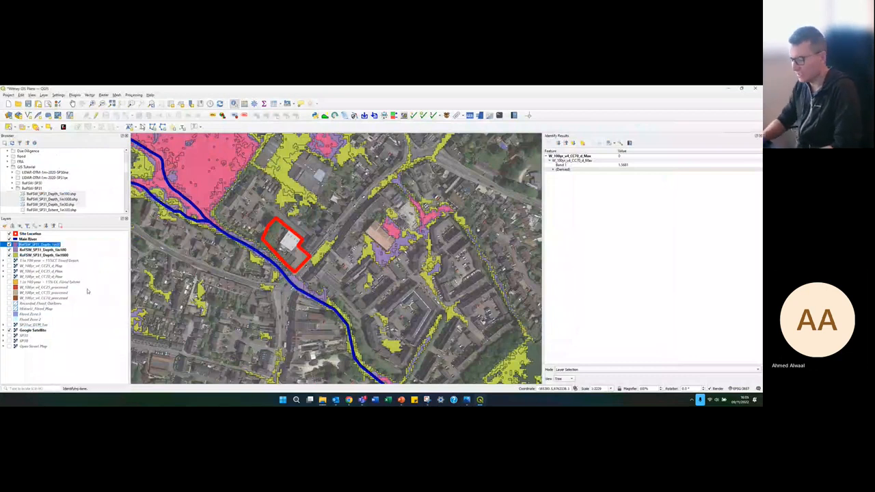
{"action": "type", "text": "1 in 30 year"}
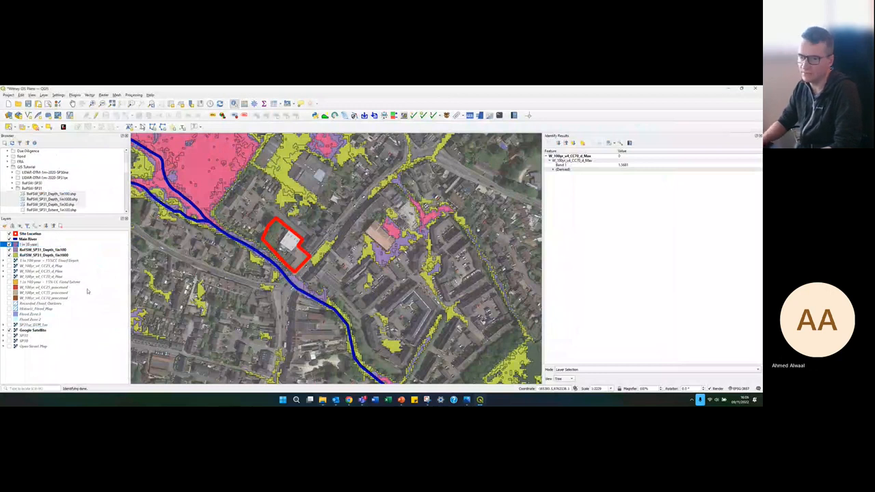
{"action": "type", "text": " Flood Depth (m"}
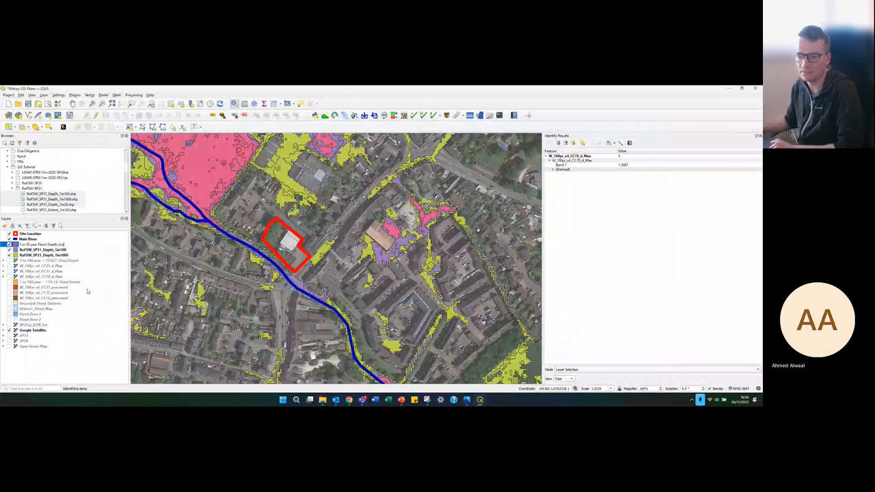
{"action": "left_click", "coordinate": [52, 244]}
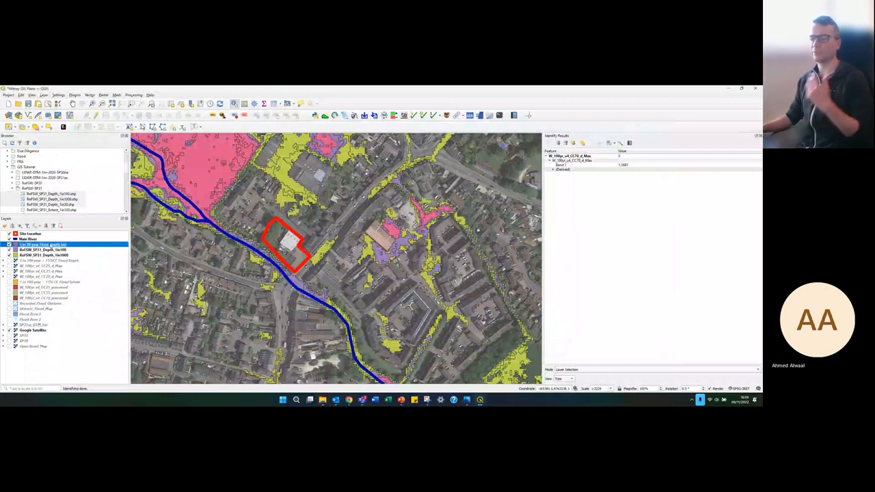
Step: Hide the 1in100 and 1in1000 depth layers and open the symbology properties of the 1 in 30 year layer
{"action": "left_click", "coordinate": [14, 251]}
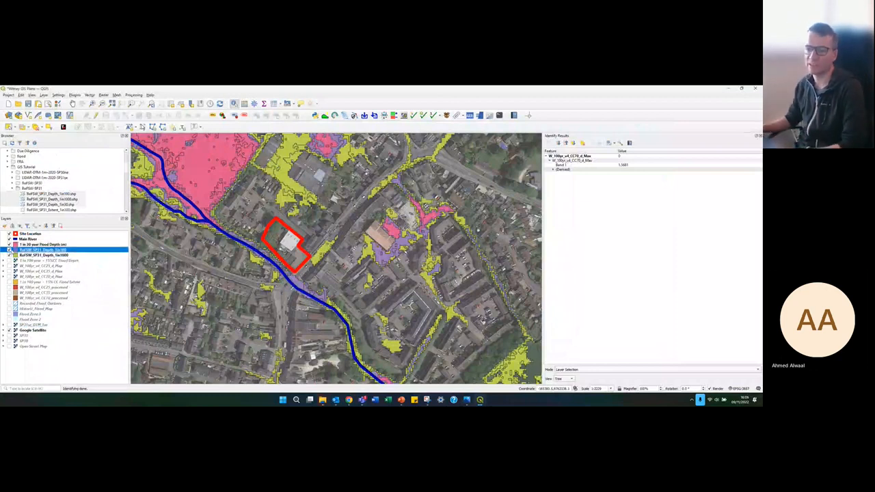
{"action": "left_click", "coordinate": [9, 255]}
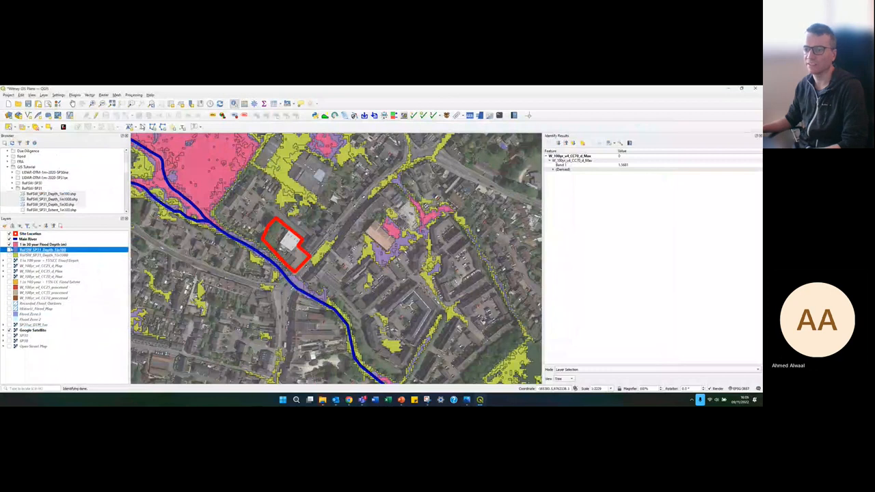
{"action": "left_click", "coordinate": [10, 250]}
{"action": "left_click", "coordinate": [26, 246]}
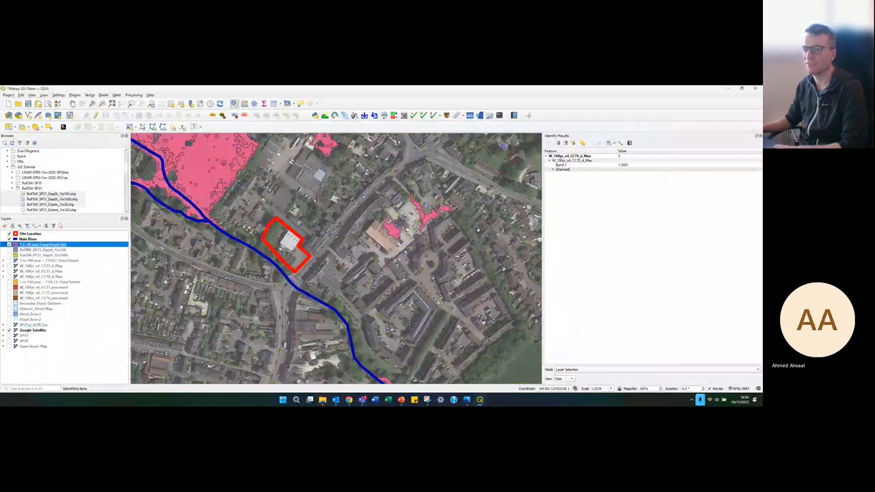
{"action": "double_click", "coordinate": [26, 246]}
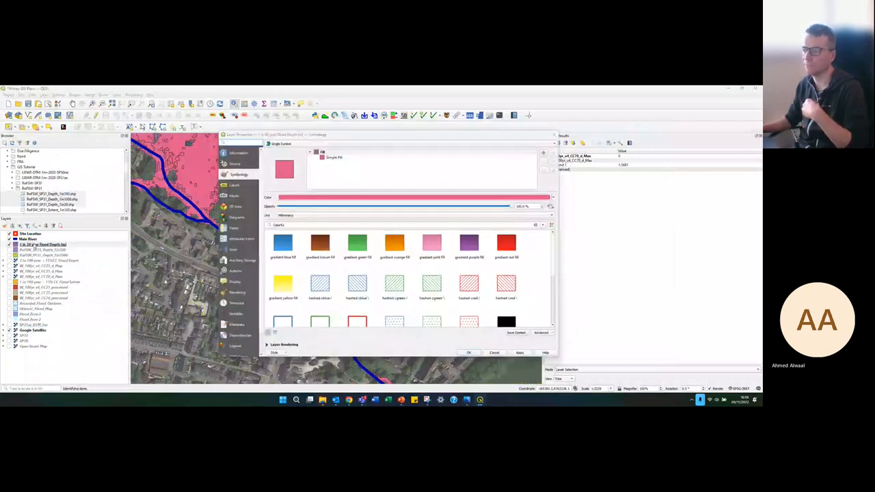
{"action": "left_click", "coordinate": [362, 144]}
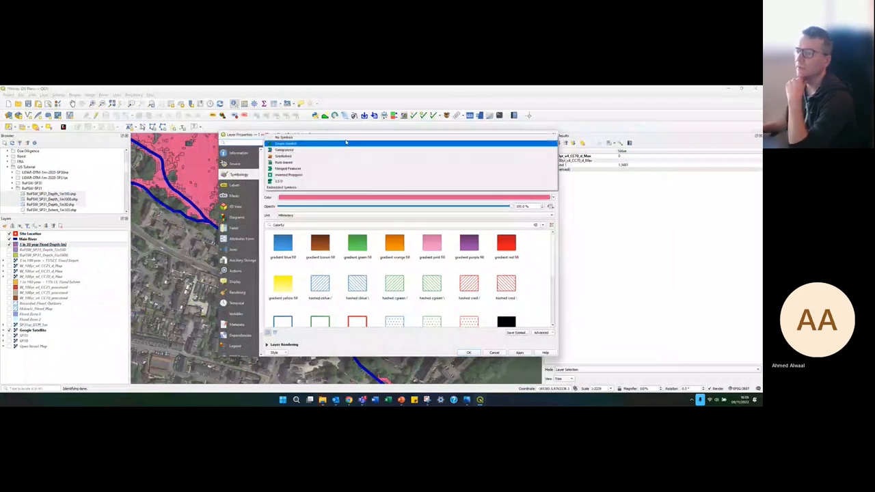
{"action": "left_click", "coordinate": [347, 135]}
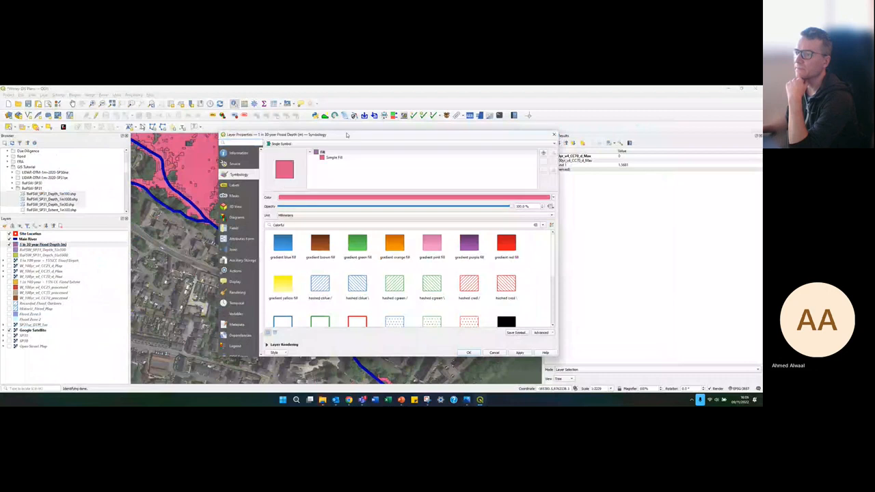
{"action": "left_click", "coordinate": [328, 144]}
{"action": "left_click", "coordinate": [313, 150]}
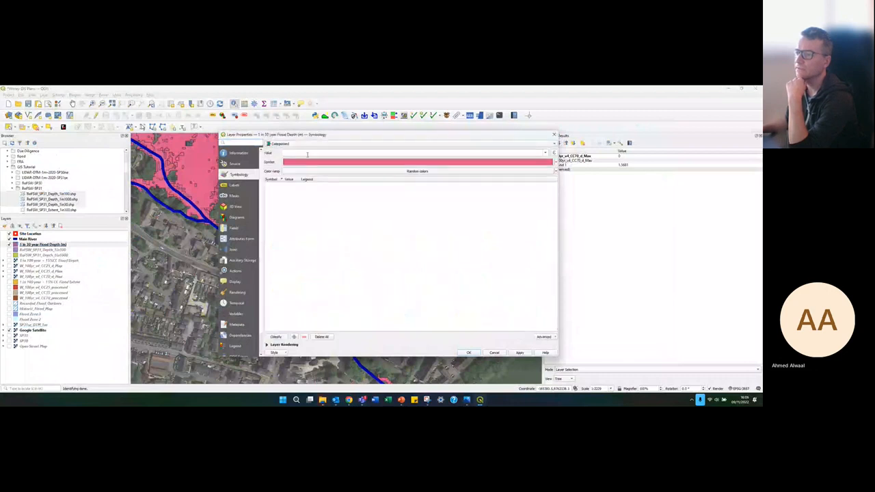
{"action": "left_click", "coordinate": [545, 153]}
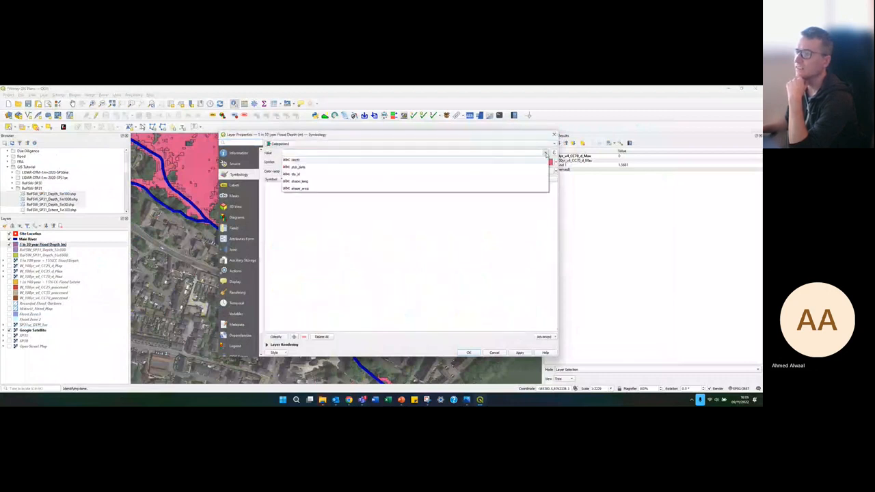
{"action": "left_click", "coordinate": [275, 207]}
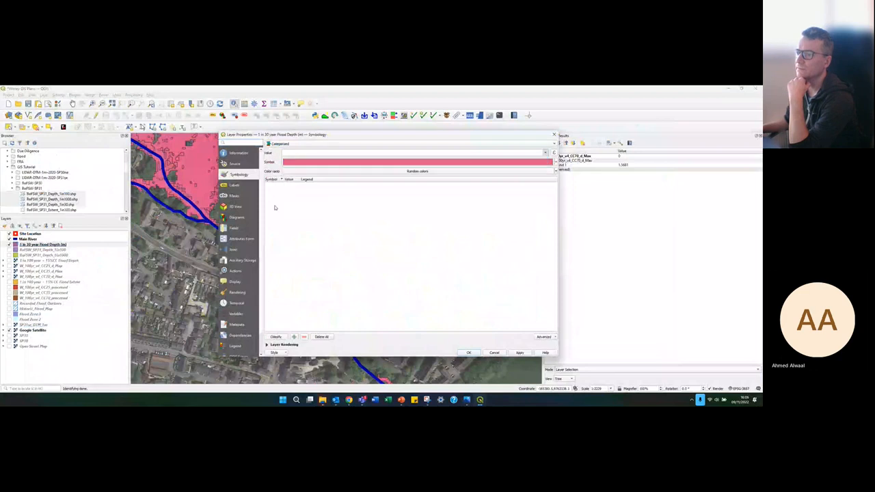
{"action": "left_click", "coordinate": [301, 145]}
{"action": "left_click", "coordinate": [241, 177]}
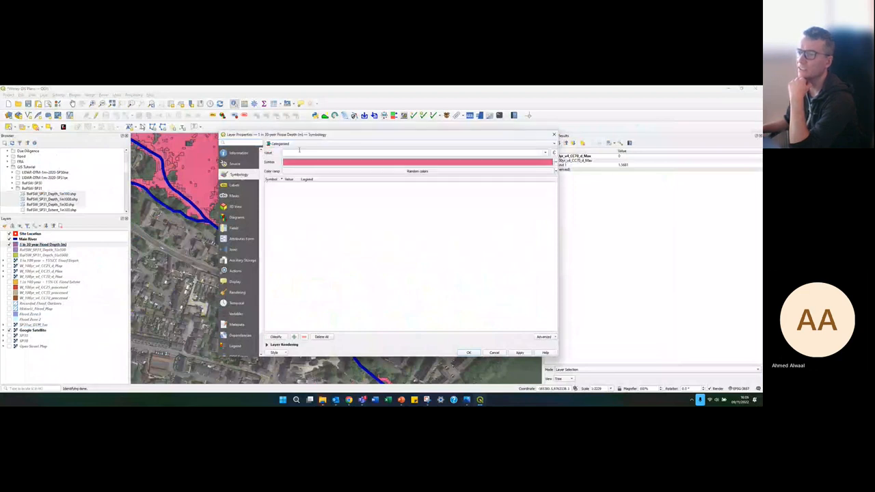
{"action": "left_click", "coordinate": [302, 146]}
{"action": "left_click", "coordinate": [296, 139]}
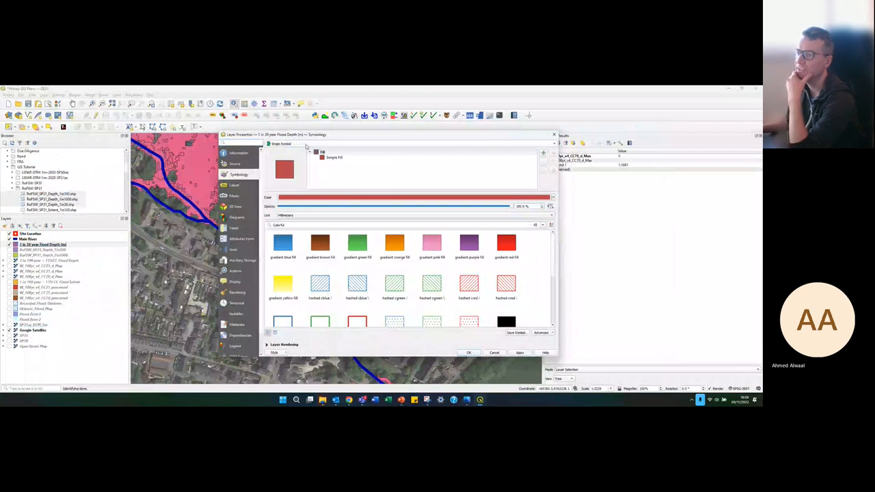
Step: Give the 1 in 30 year layer Categorized symbology based on the depth field and classify its values
{"action": "left_click", "coordinate": [306, 145]}
{"action": "left_click", "coordinate": [304, 150]}
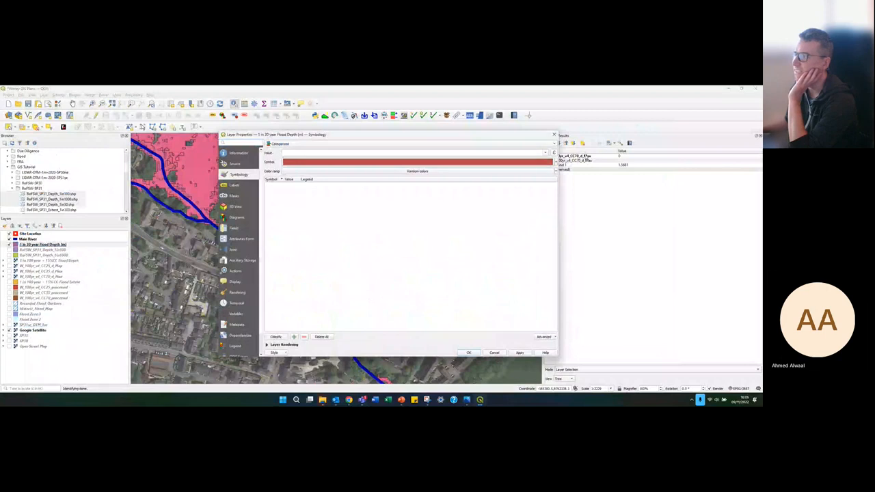
{"action": "left_click", "coordinate": [545, 153]}
{"action": "left_click", "coordinate": [303, 166]}
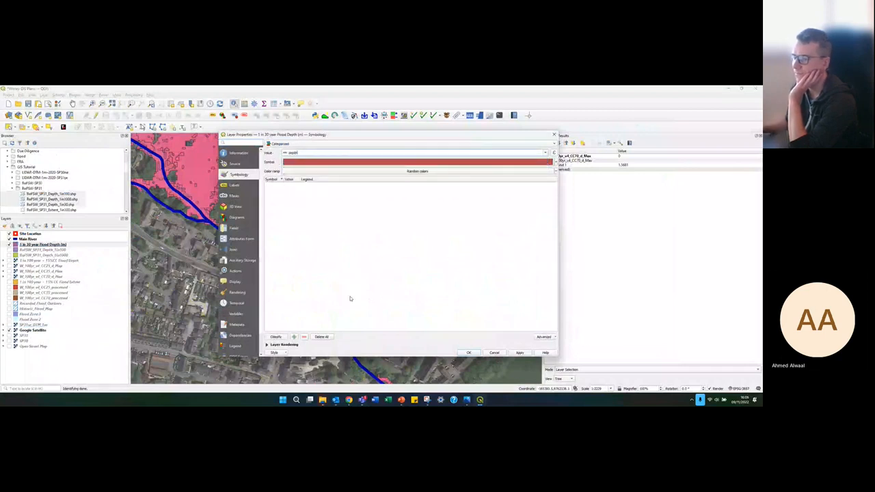
{"action": "left_click", "coordinate": [276, 336]}
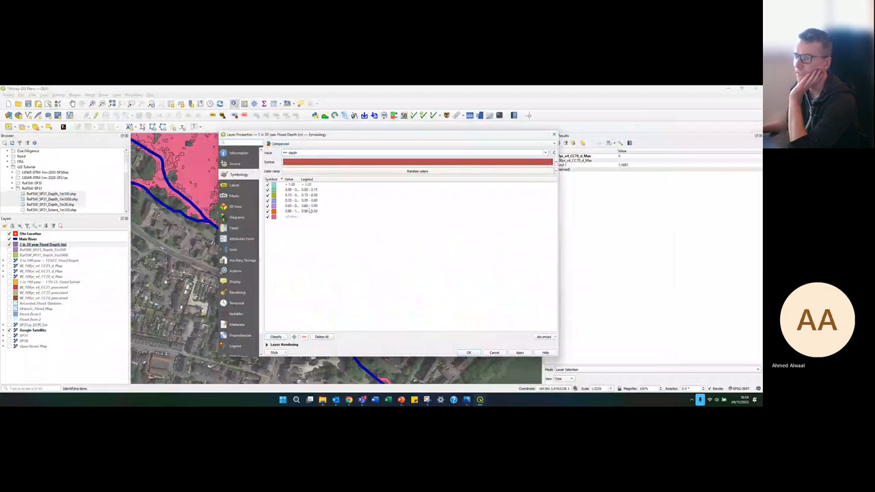
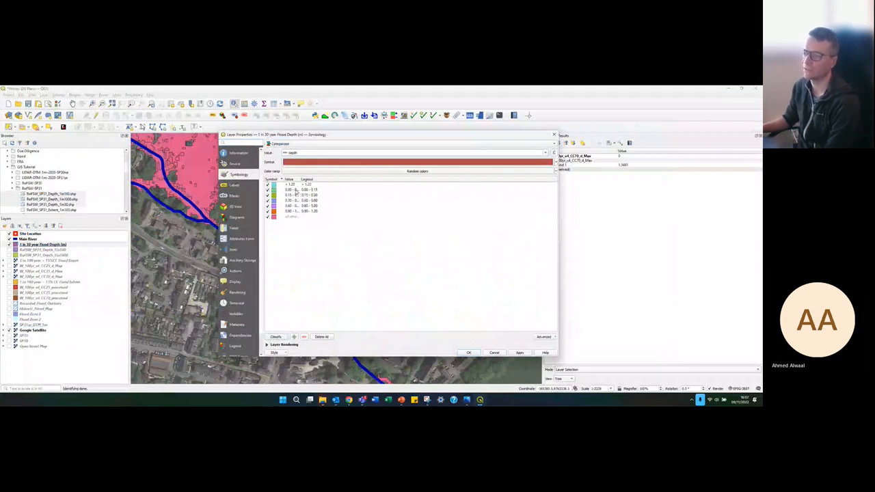
Step: Move the > 1.20 category from the start of the depth category list to its end
{"action": "left_click", "coordinate": [294, 190]}
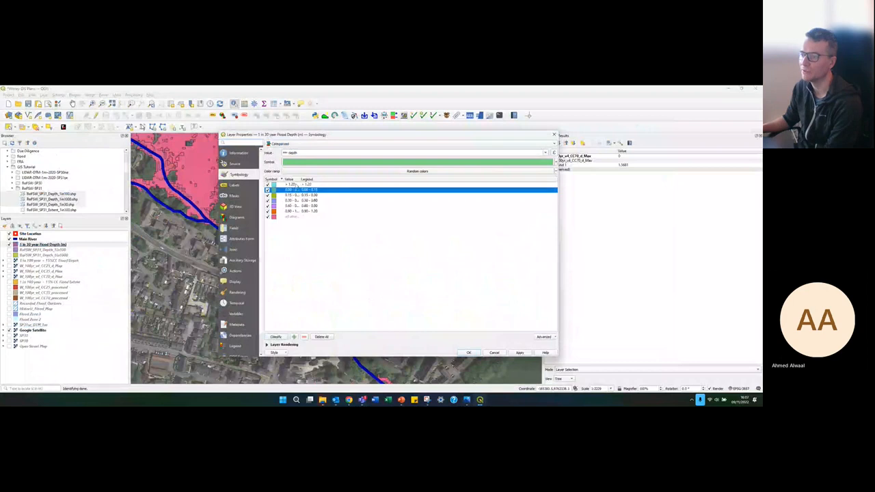
{"action": "left_click", "coordinate": [293, 184]}
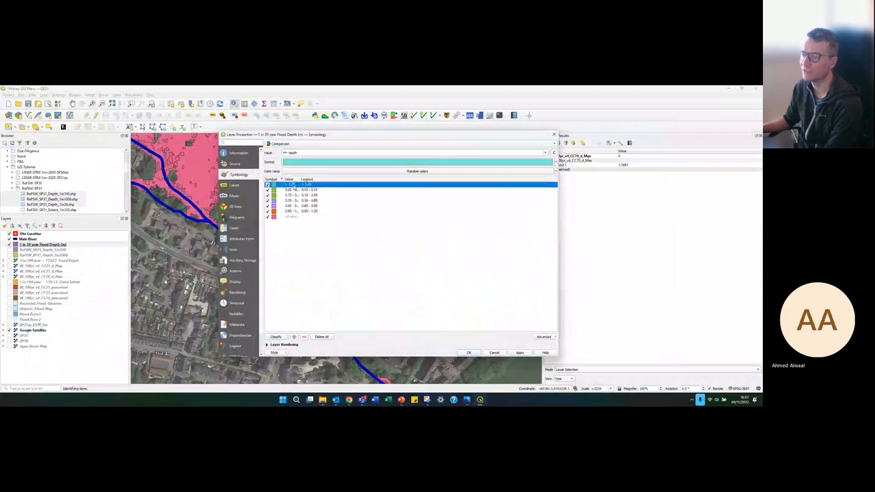
{"action": "left_click_drag", "start_coordinate": [293, 185], "coordinate": [309, 215]}
{"action": "left_click", "coordinate": [282, 212]}
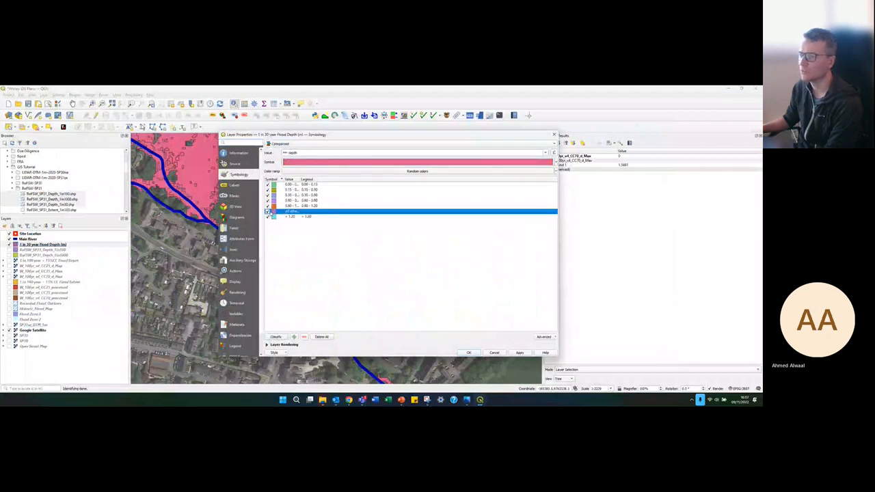
Step: Remove the "all other values" category from the depth categories
{"action": "left_click", "coordinate": [267, 211]}
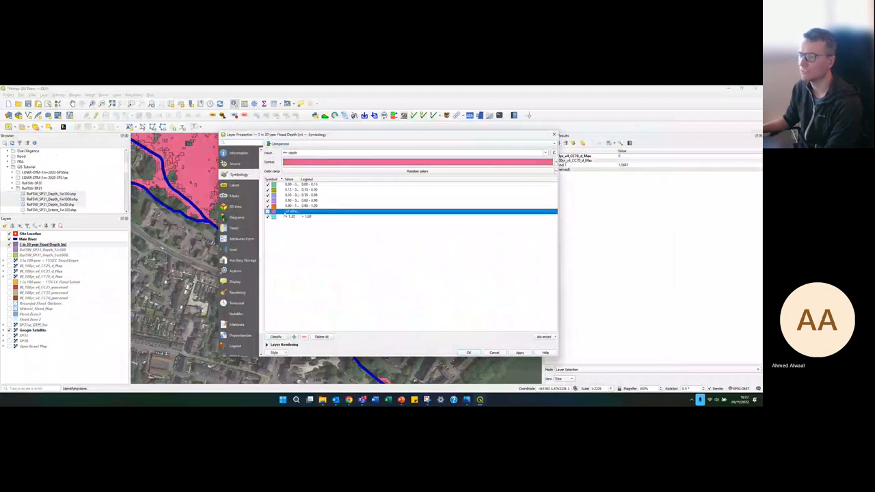
{"action": "right_click", "coordinate": [302, 213]}
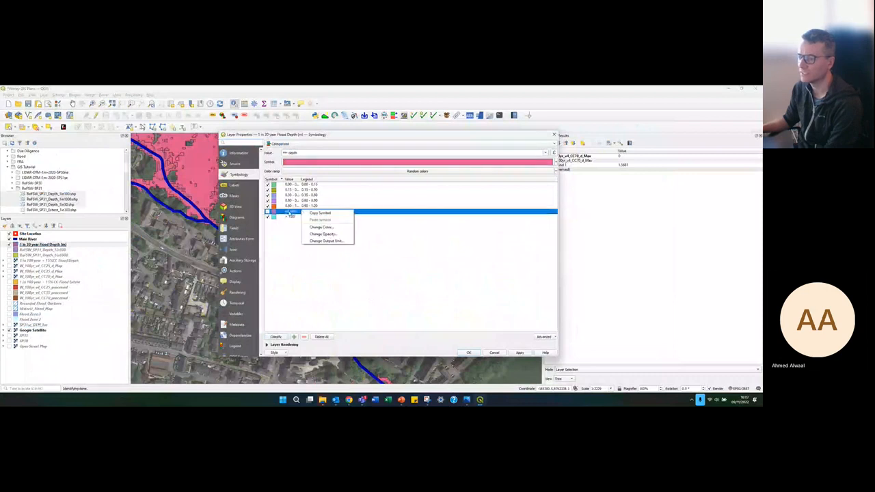
{"action": "left_click", "coordinate": [297, 278]}
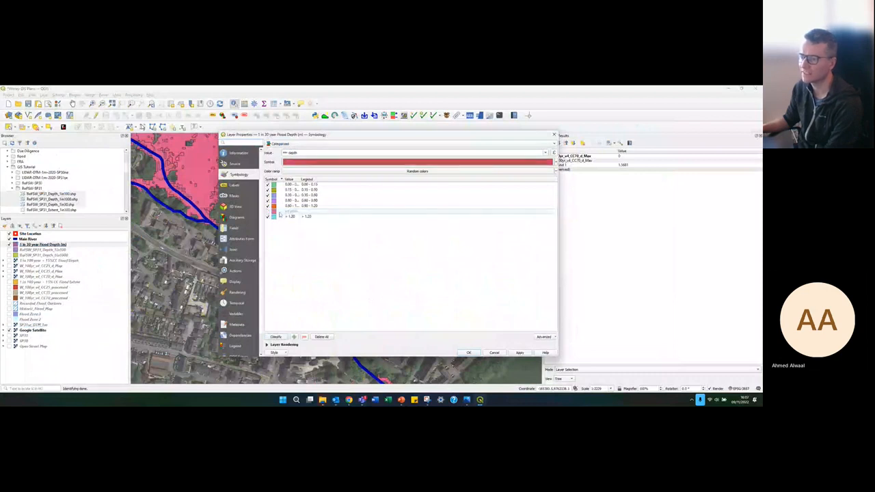
{"action": "left_click", "coordinate": [279, 212]}
{"action": "left_click", "coordinate": [304, 337]}
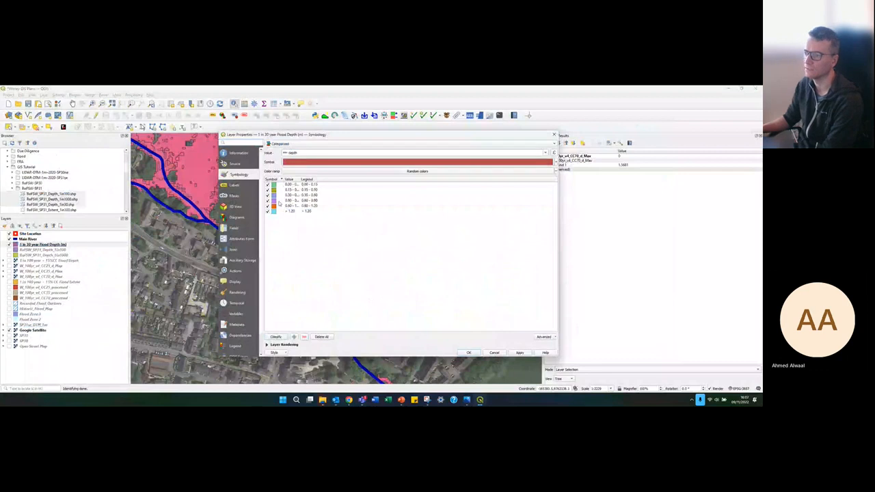
Step: Recolour the depth categories with the Blues color ramp
{"action": "left_click", "coordinate": [282, 206]}
{"action": "left_click", "coordinate": [284, 184]}
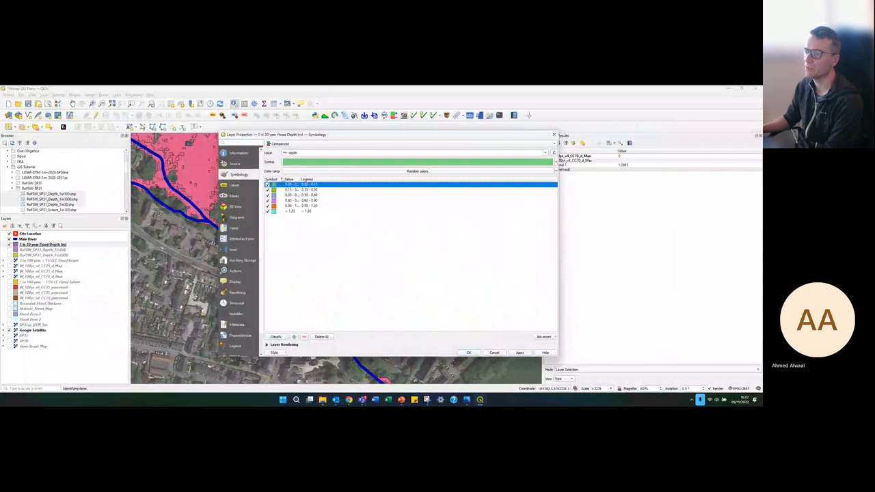
{"action": "left_click", "coordinate": [328, 173]}
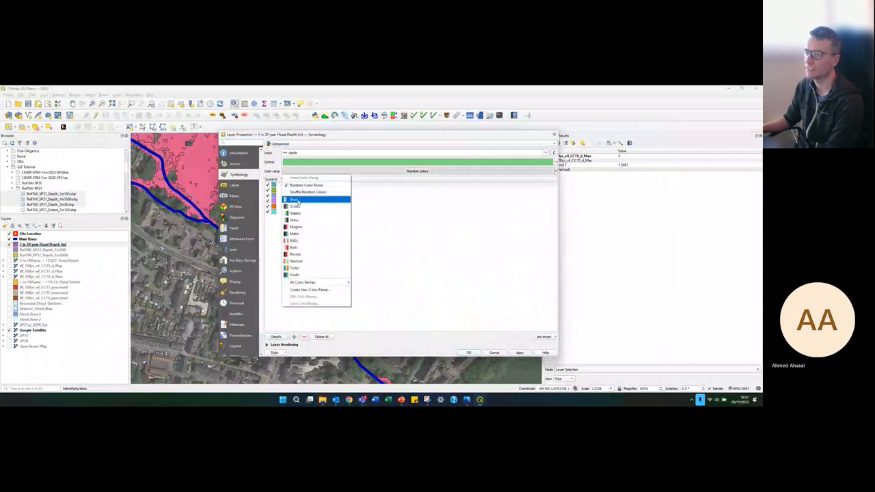
{"action": "left_click", "coordinate": [301, 191]}
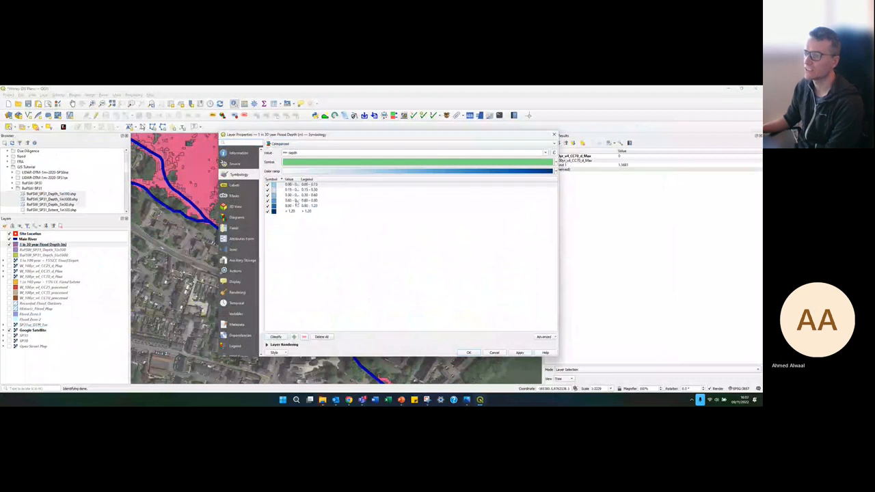
{"action": "left_click", "coordinate": [318, 170]}
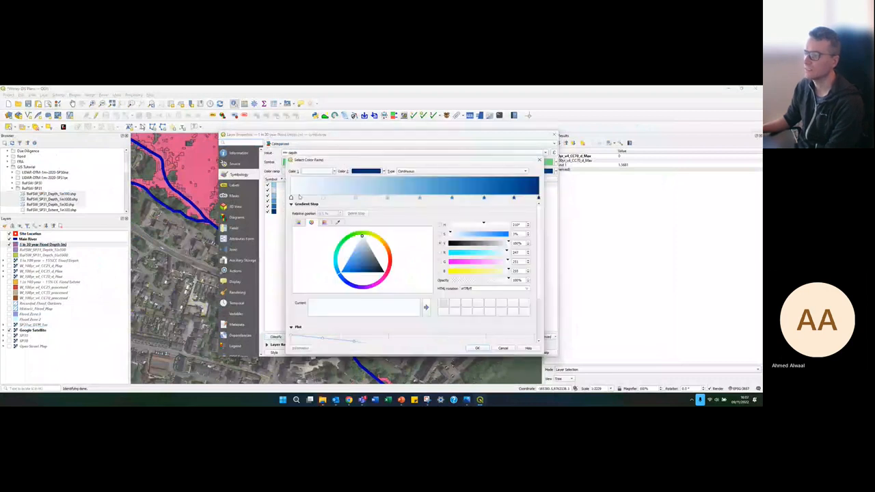
{"action": "left_click", "coordinate": [280, 248]}
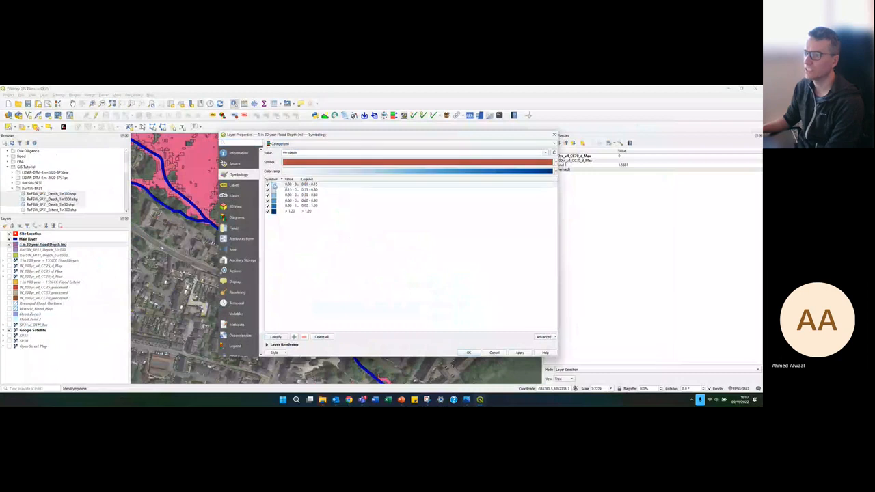
{"action": "left_click", "coordinate": [320, 162]}
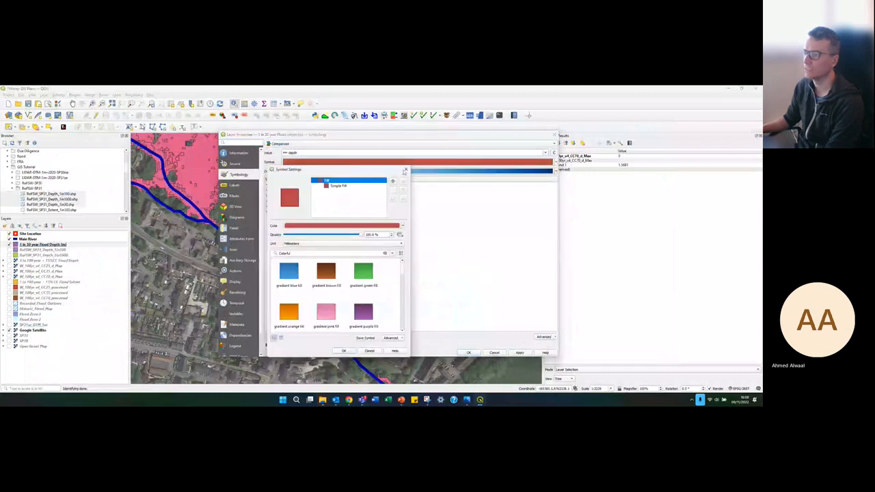
{"action": "left_click", "coordinate": [405, 169]}
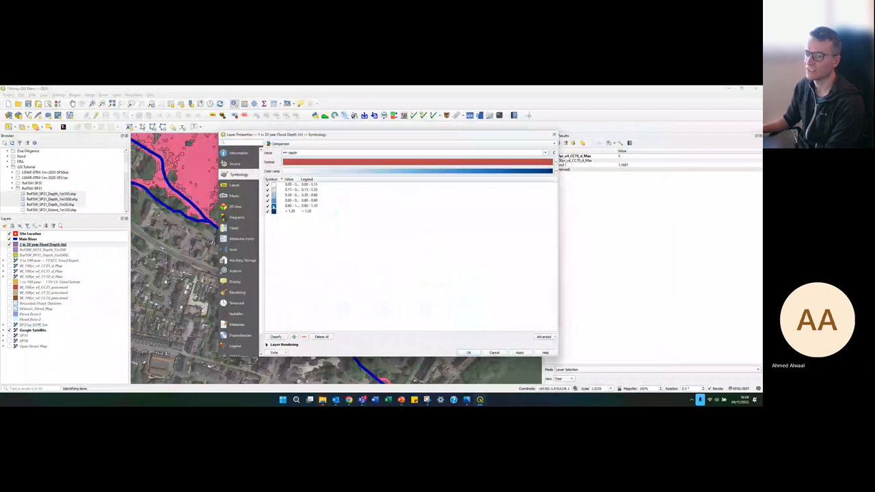
{"action": "left_click", "coordinate": [542, 337]}
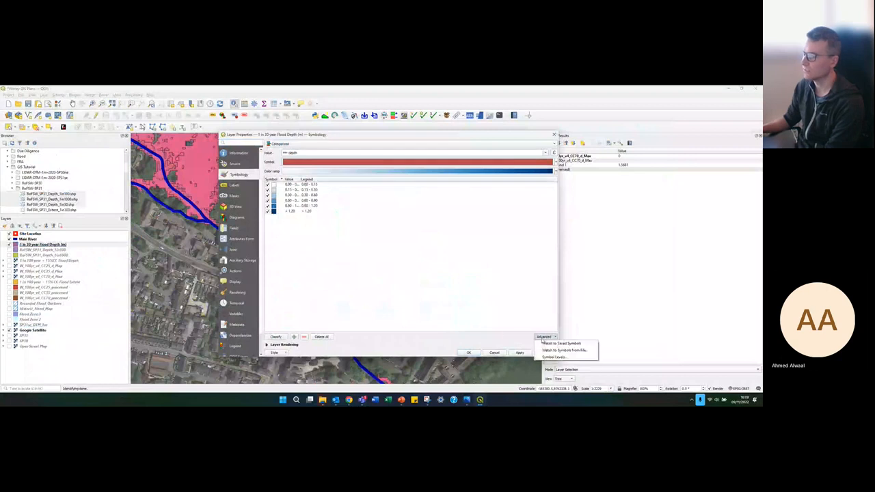
{"action": "left_click", "coordinate": [543, 338]}
Step: Apply the categorized blue symbology to the 1 in 30 year layer, keep the ramp's start colour, and close the layer properties
{"action": "left_click", "coordinate": [519, 352]}
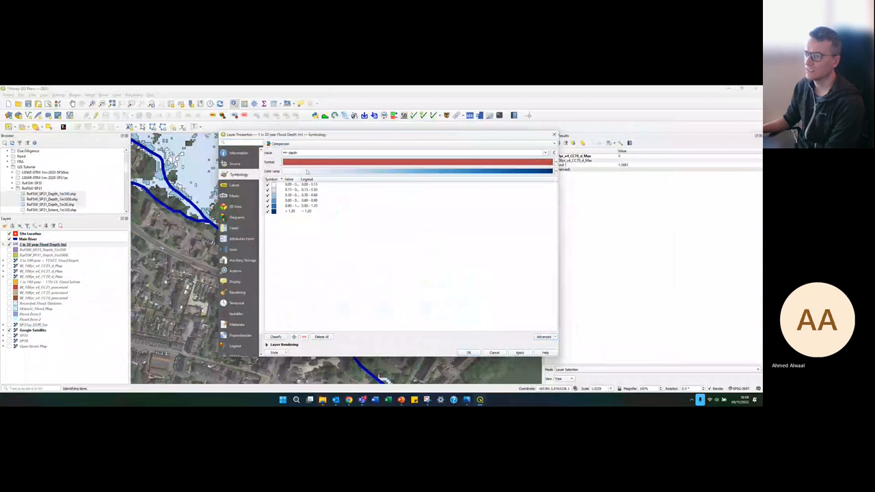
{"action": "left_click", "coordinate": [307, 171]}
{"action": "left_click", "coordinate": [308, 172]}
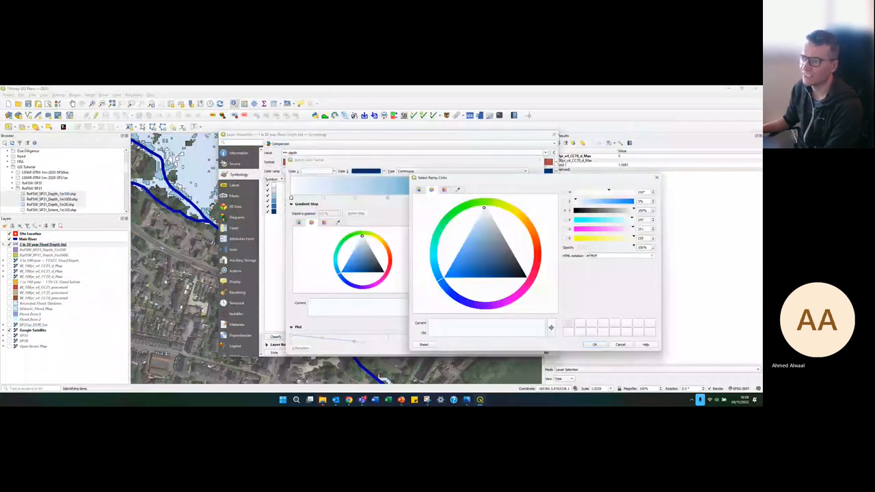
{"action": "left_click", "coordinate": [594, 345]}
{"action": "left_click", "coordinate": [476, 349]}
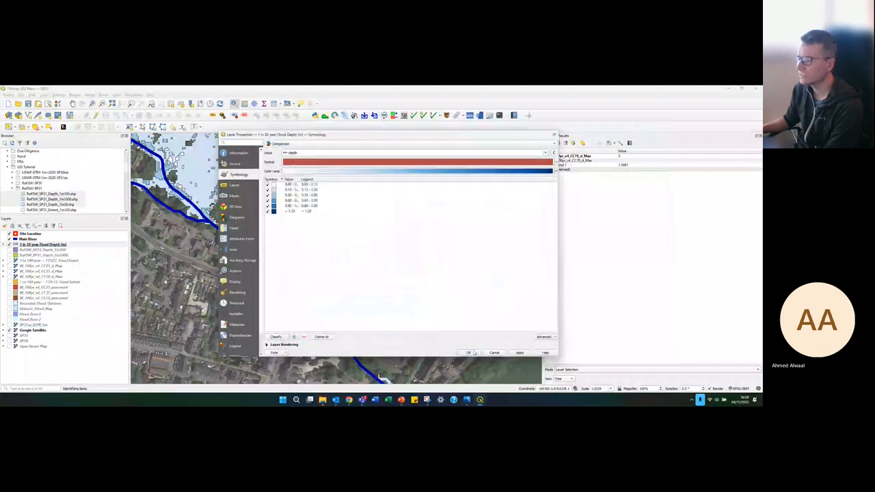
{"action": "left_click", "coordinate": [475, 349]}
Step: Expand the 1 in 30 year layer's legend and identify the depth category of several flooded polygons northwest of the site
{"action": "scroll", "coordinate": [178, 183], "scroll_direction": "down", "scroll_amount": 1}
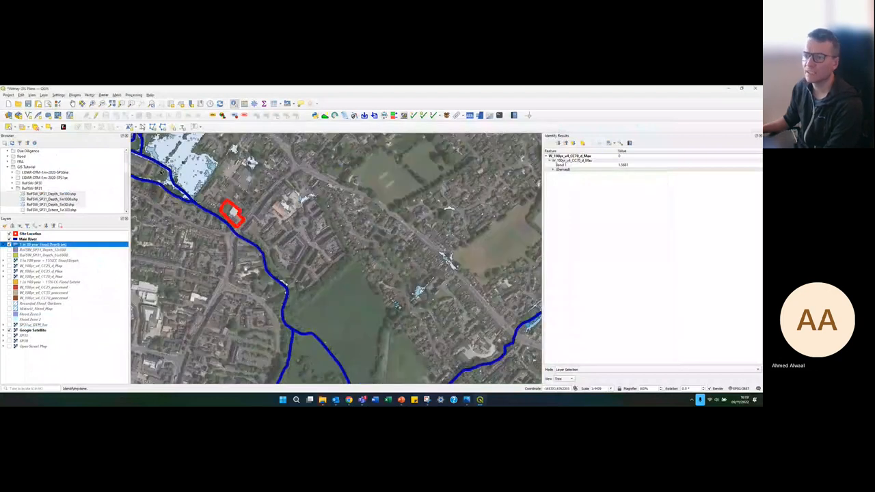
{"action": "scroll", "coordinate": [185, 179], "scroll_direction": "up", "scroll_amount": 2}
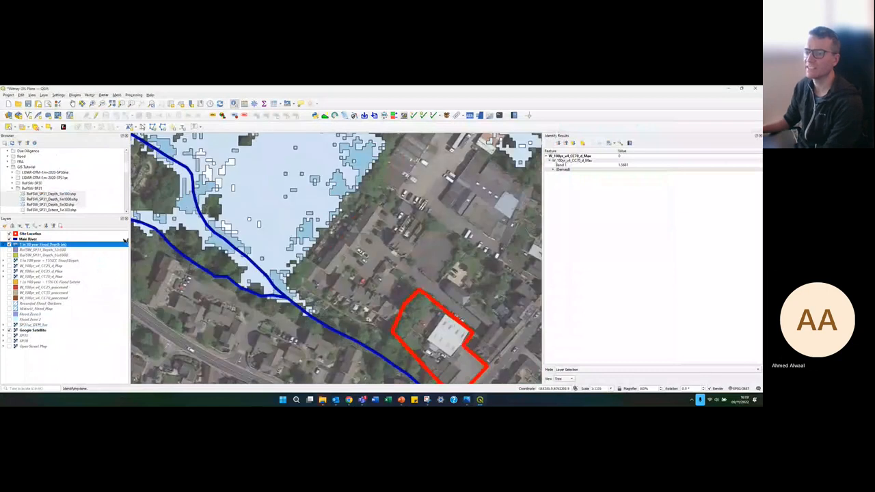
{"action": "left_click", "coordinate": [4, 243]}
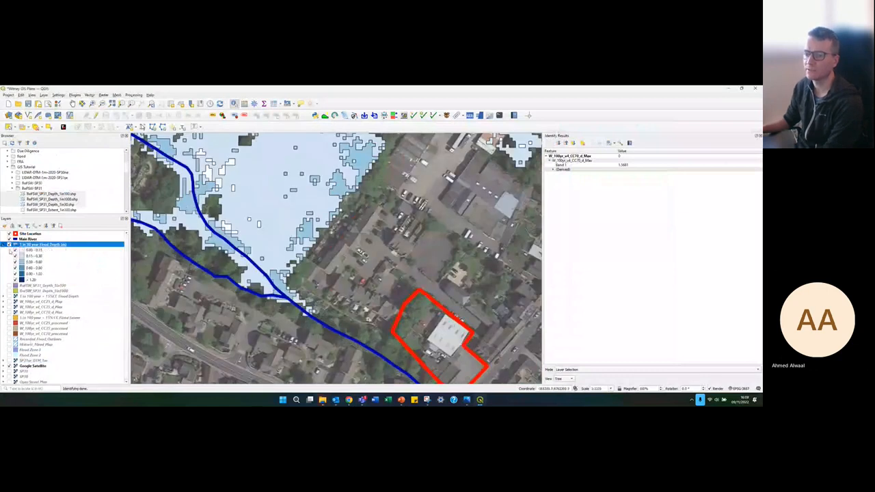
{"action": "left_click", "coordinate": [219, 182]}
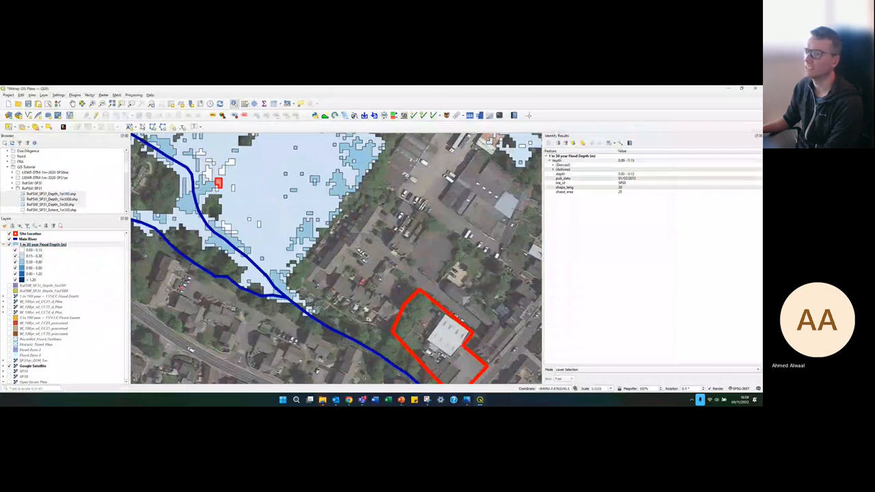
{"action": "left_click", "coordinate": [235, 204]}
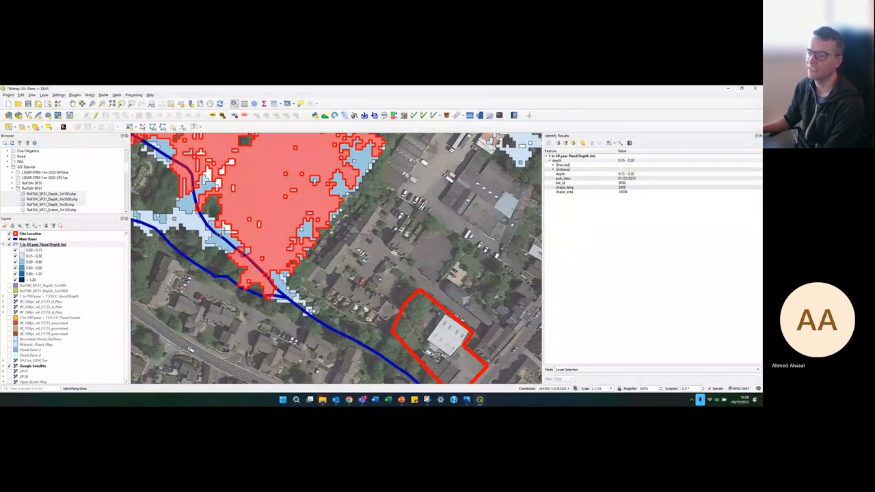
{"action": "left_click", "coordinate": [220, 234]}
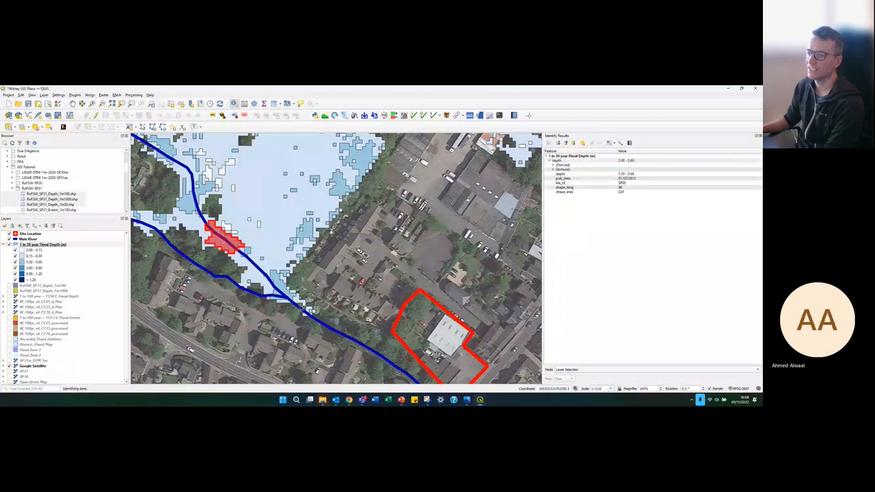
{"action": "scroll", "coordinate": [300, 307], "scroll_direction": "down", "scroll_amount": 2}
{"action": "scroll", "coordinate": [301, 271], "scroll_direction": "up", "scroll_amount": 1}
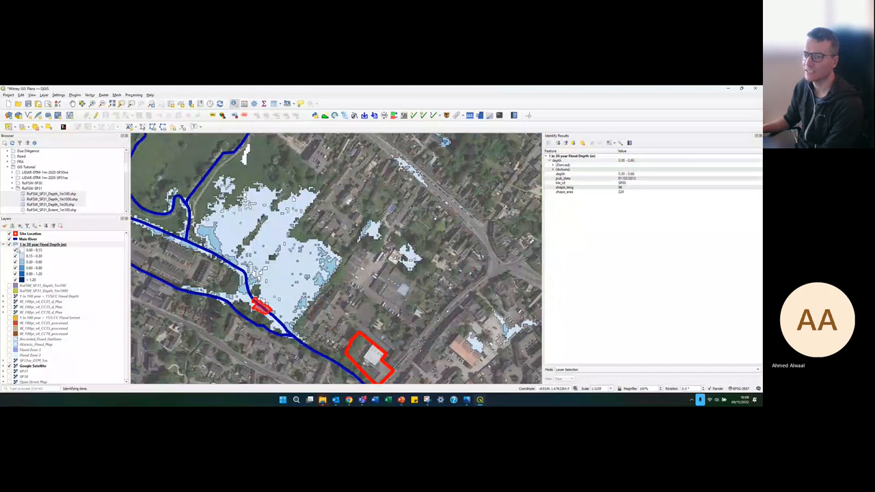
Step: Copy all style categories from the 1 in 30 year layer and paste them onto the RoFSW_SP31_Depth_1in100 layer
{"action": "right_click", "coordinate": [26, 244]}
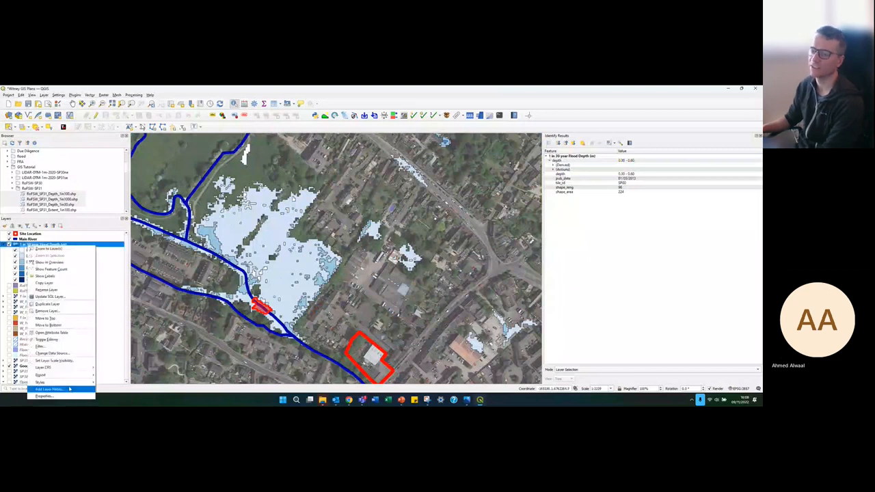
{"action": "mouse_move", "coordinate": [80, 383]}
{"action": "mouse_move", "coordinate": [111, 376]}
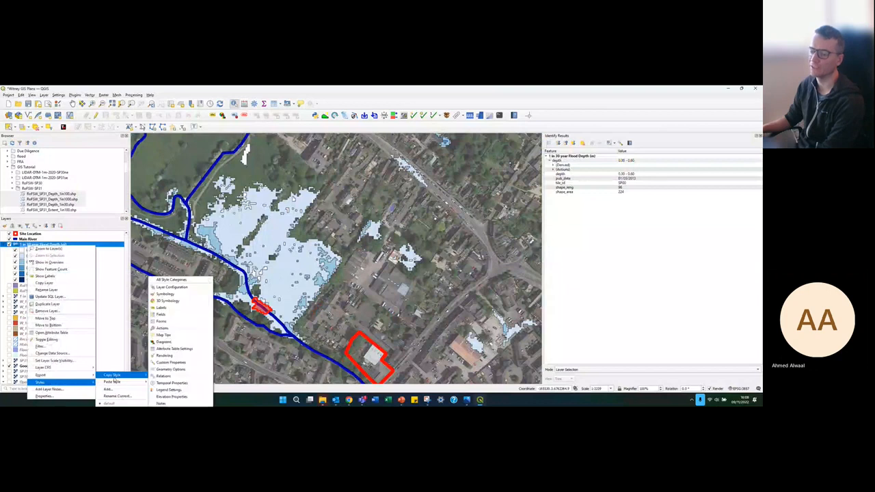
{"action": "left_click", "coordinate": [154, 280]}
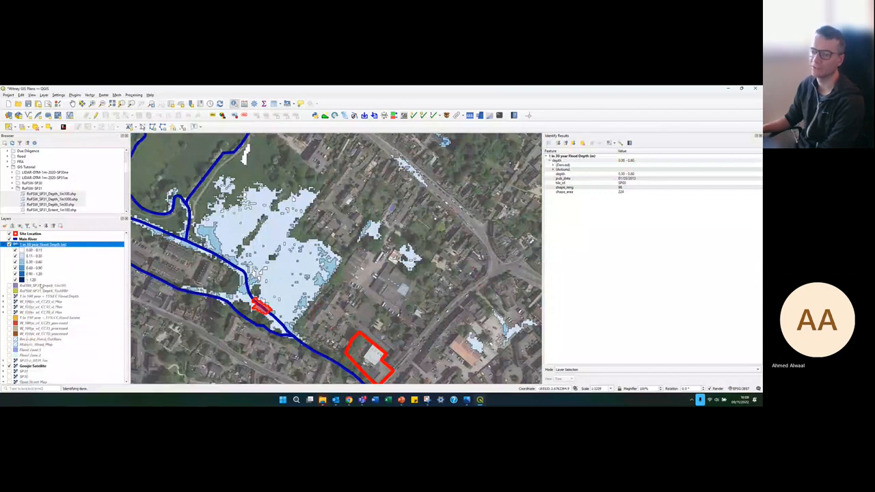
{"action": "right_click", "coordinate": [41, 285]}
{"action": "mouse_move", "coordinate": [52, 267]}
{"action": "mouse_move", "coordinate": [124, 272]}
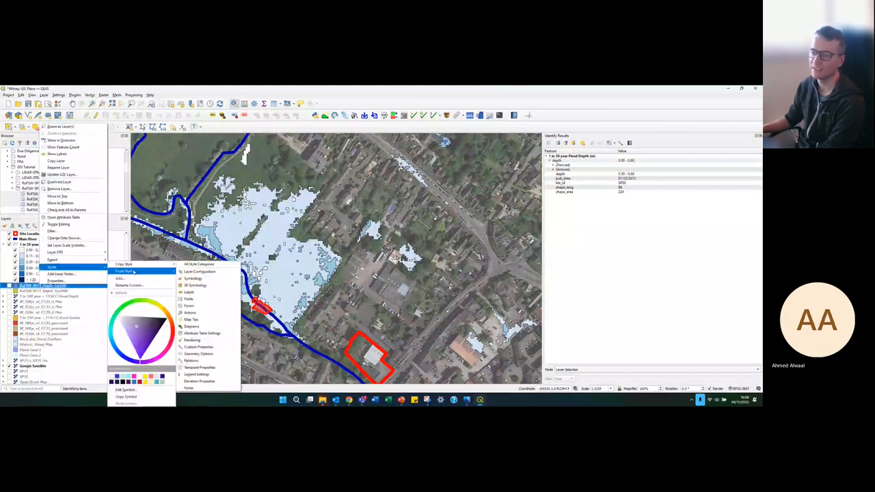
{"action": "left_click", "coordinate": [200, 271]}
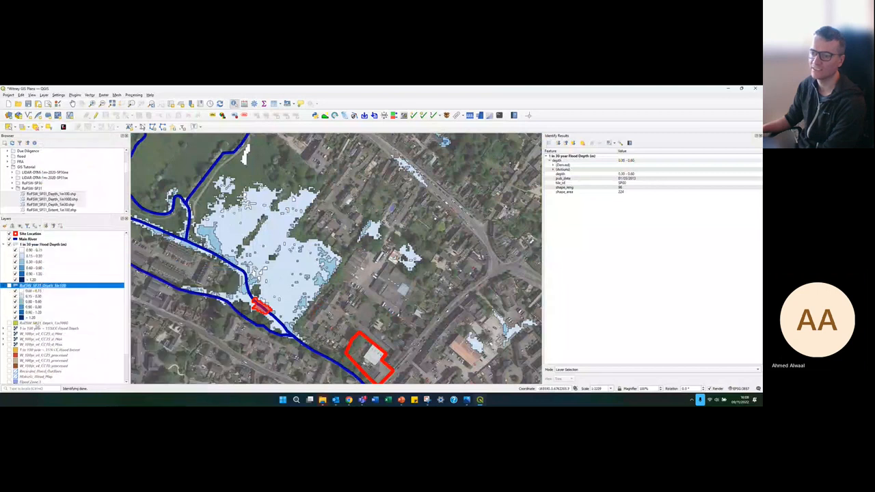
Step: Paste all copied style categories onto the RoFSW_SP31_Depth_1in1000 layer and check its legend
{"action": "right_click", "coordinate": [38, 323]}
{"action": "mouse_move", "coordinate": [52, 305]}
{"action": "mouse_move", "coordinate": [144, 272]}
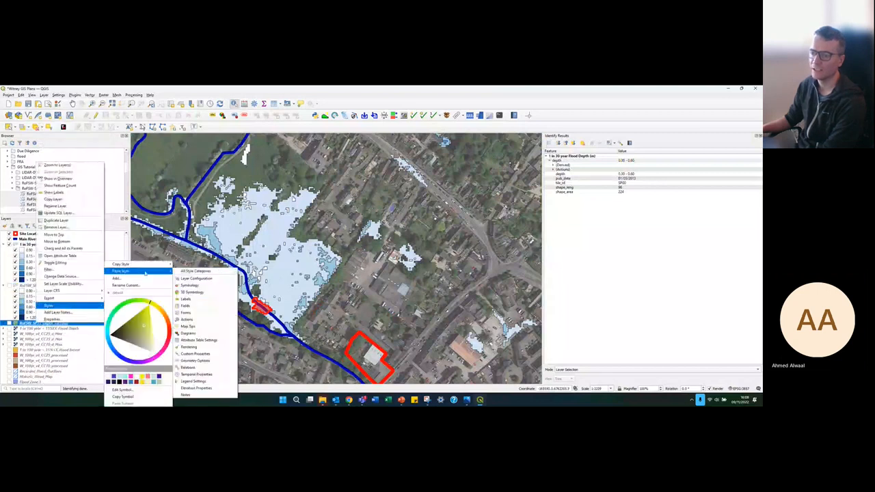
{"action": "left_click", "coordinate": [196, 271]}
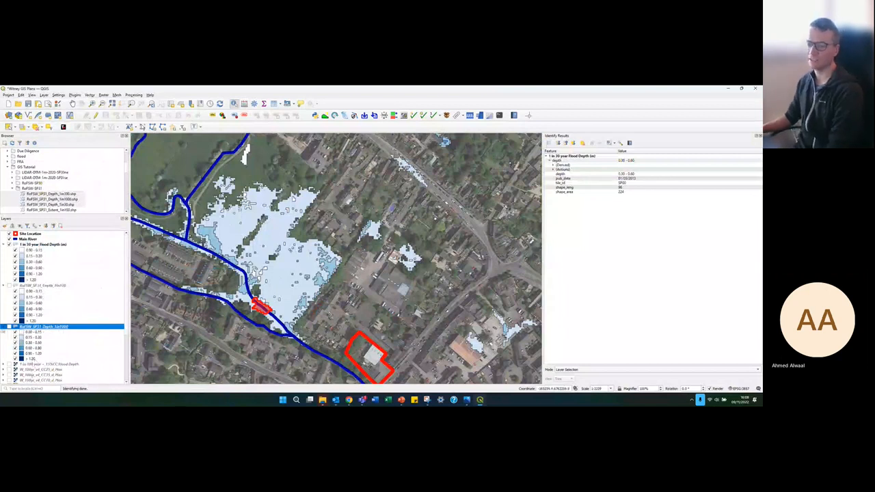
{"action": "scroll", "coordinate": [33, 355], "scroll_direction": "down", "scroll_amount": 1}
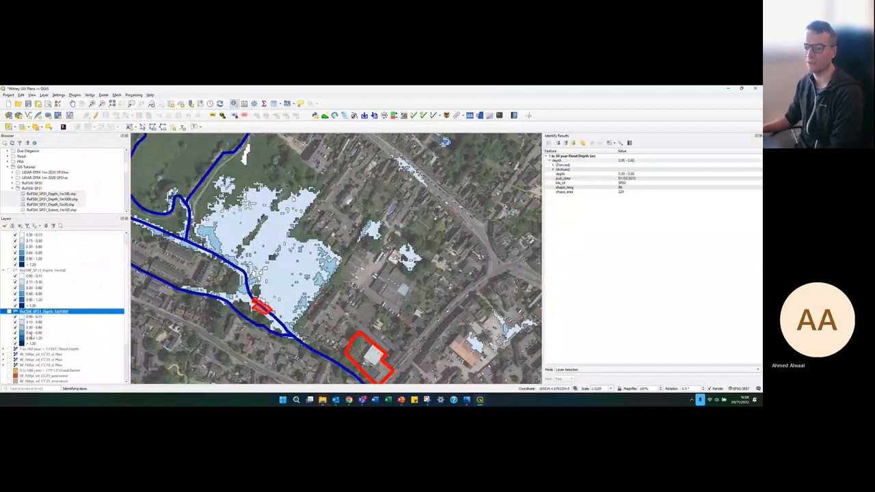
{"action": "scroll", "coordinate": [33, 367], "scroll_direction": "down", "scroll_amount": 1}
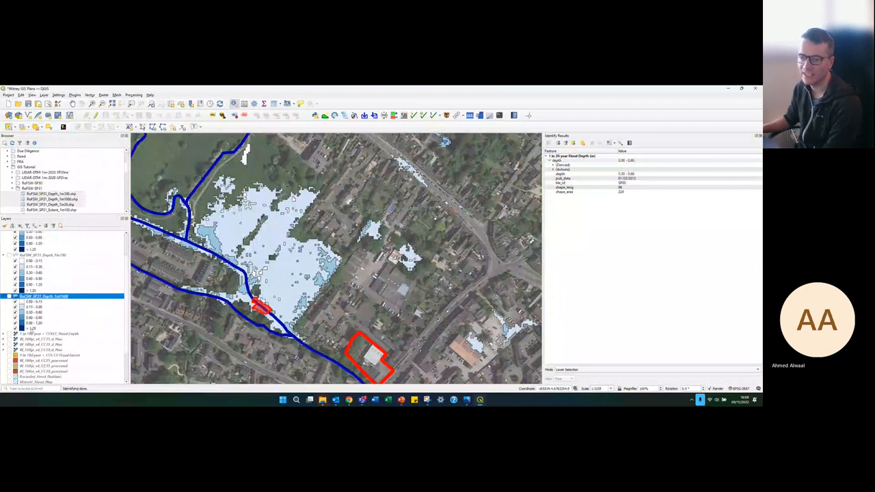
{"action": "scroll", "coordinate": [15, 268], "scroll_direction": "up", "scroll_amount": 2}
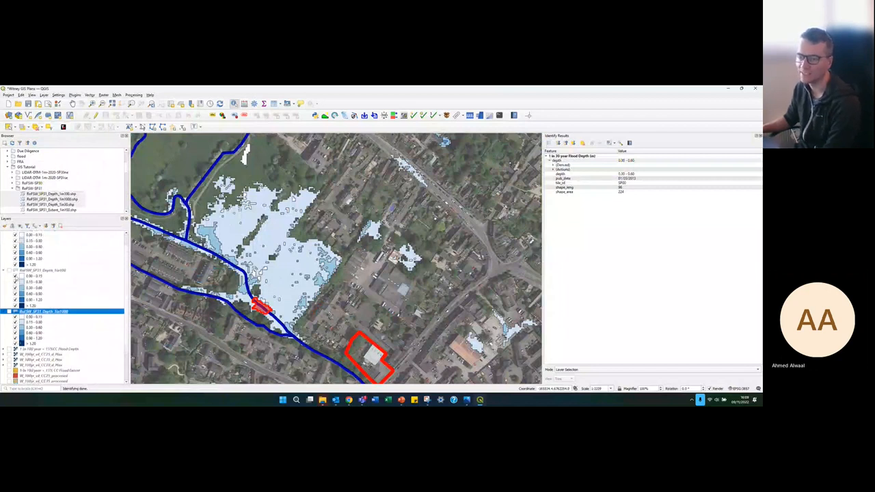
Step: Show the RoFSW_SP31_Depth_1in1000 layer instead of the 1 in 30 year layer and identify the river flood polygon just south of the site
{"action": "left_click", "coordinate": [9, 245]}
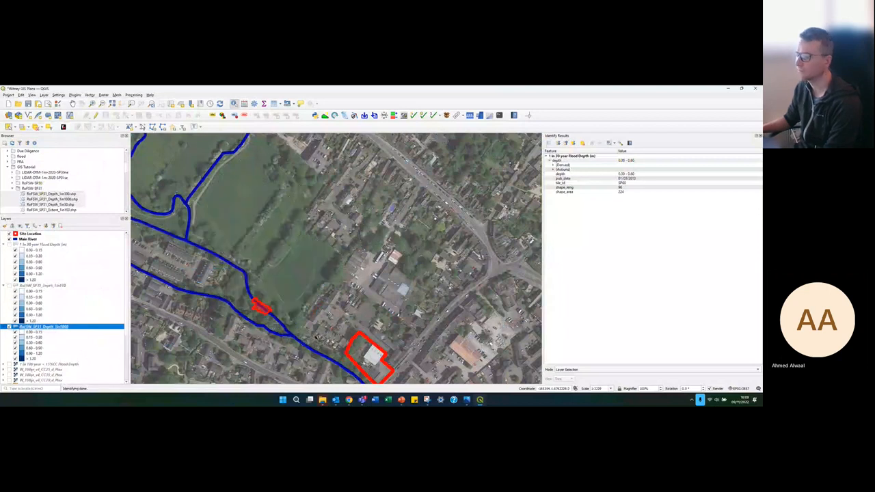
{"action": "scroll", "coordinate": [315, 340], "scroll_direction": "down", "scroll_amount": 1}
{"action": "scroll", "coordinate": [333, 374], "scroll_direction": "up", "scroll_amount": 1}
{"action": "left_click", "coordinate": [333, 374]}
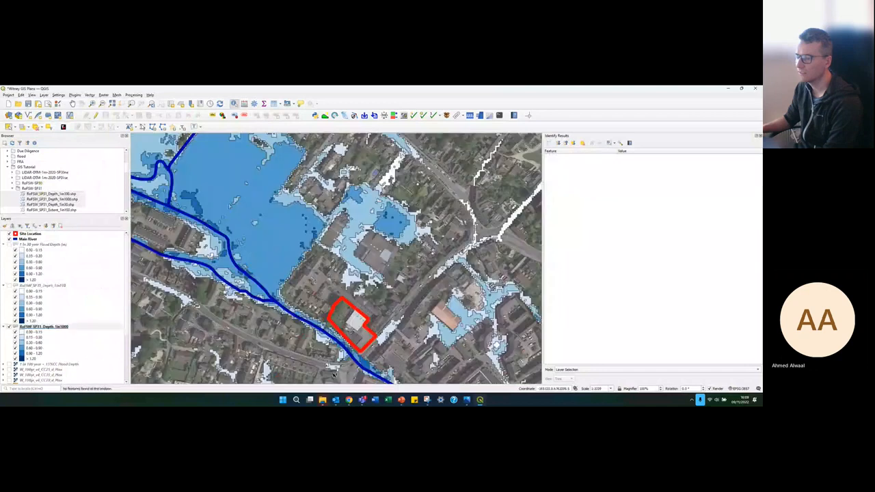
{"action": "scroll", "coordinate": [346, 367], "scroll_direction": "up", "scroll_amount": 1}
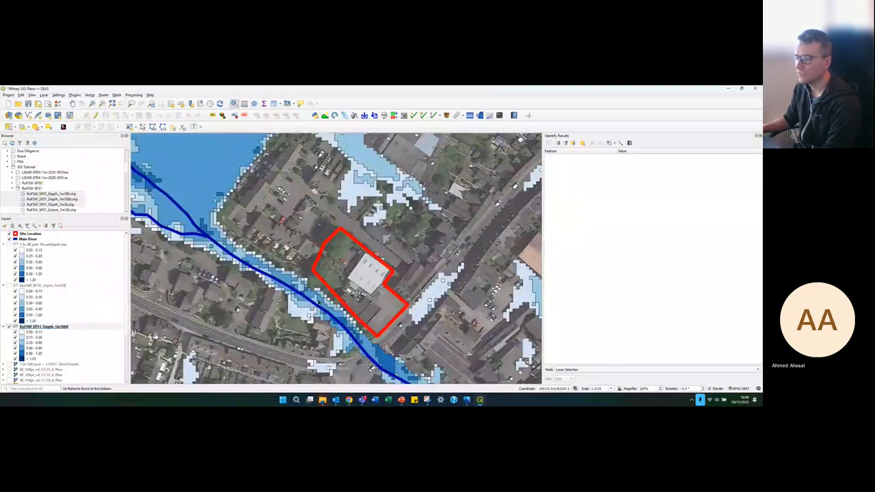
{"action": "left_click", "coordinate": [385, 361]}
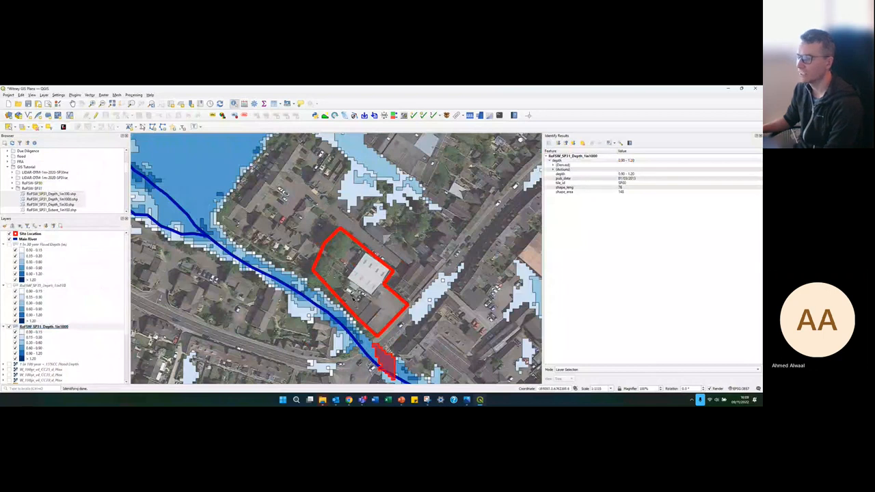
Step: Identify the 1 in 1000 year depth categories of the flooded polygons on the road east of the site
{"action": "left_click", "coordinate": [423, 312]}
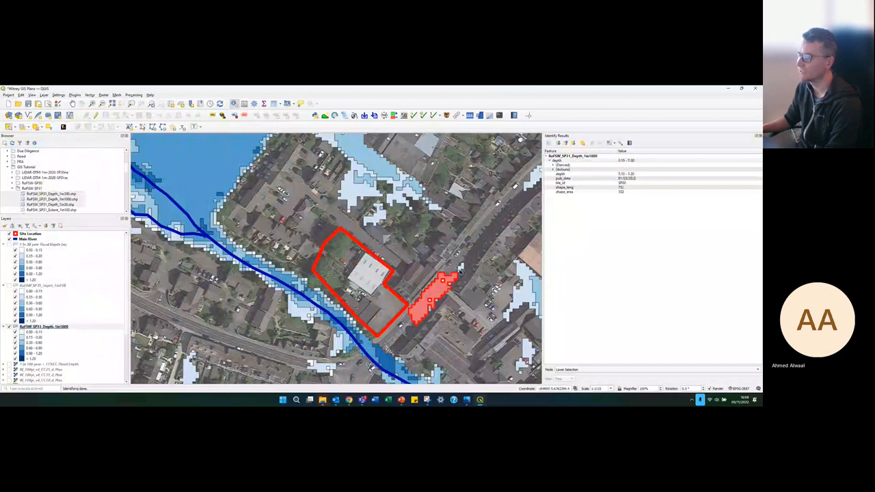
{"action": "left_click", "coordinate": [460, 268]}
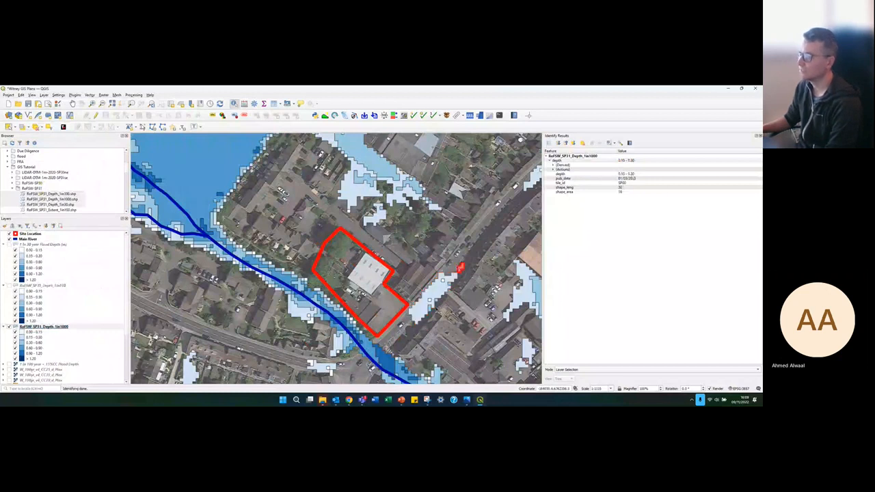
{"action": "left_click", "coordinate": [431, 310]}
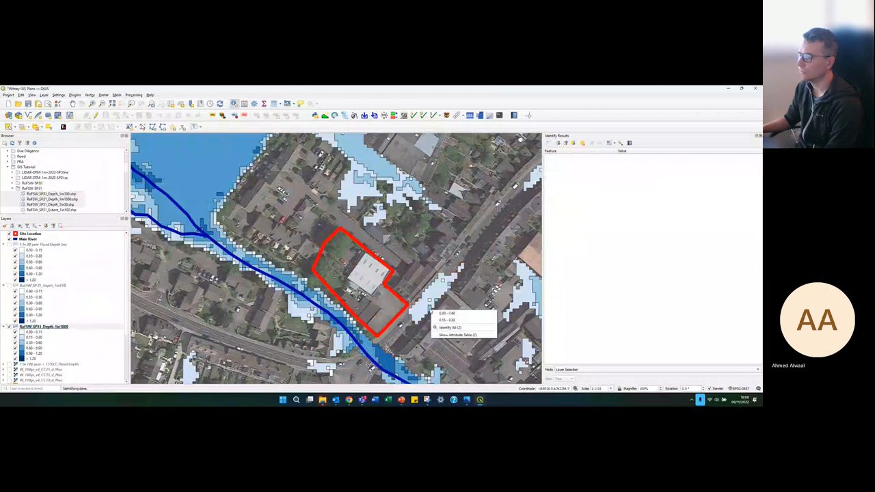
{"action": "left_click", "coordinate": [442, 320]}
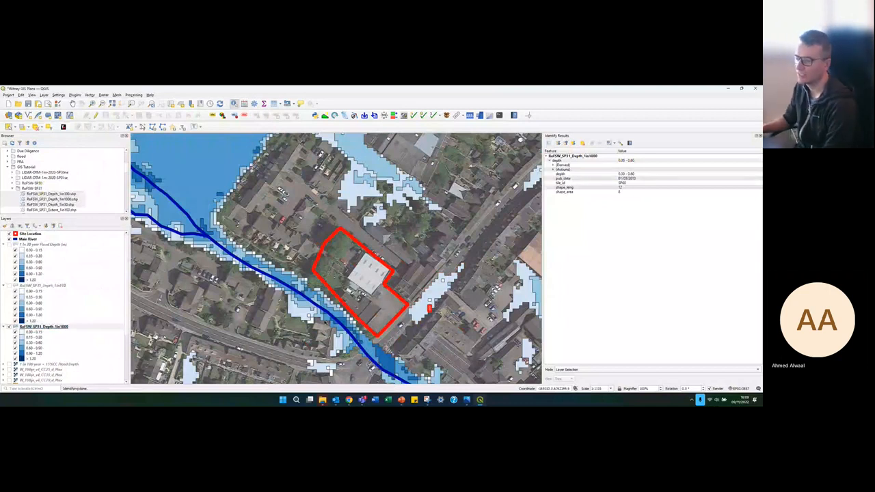
Step: Examine the 1 in 1000 year flood depths around the site, along the river and across the surrounding streets
{"action": "scroll", "coordinate": [318, 308], "scroll_direction": "down", "scroll_amount": 1}
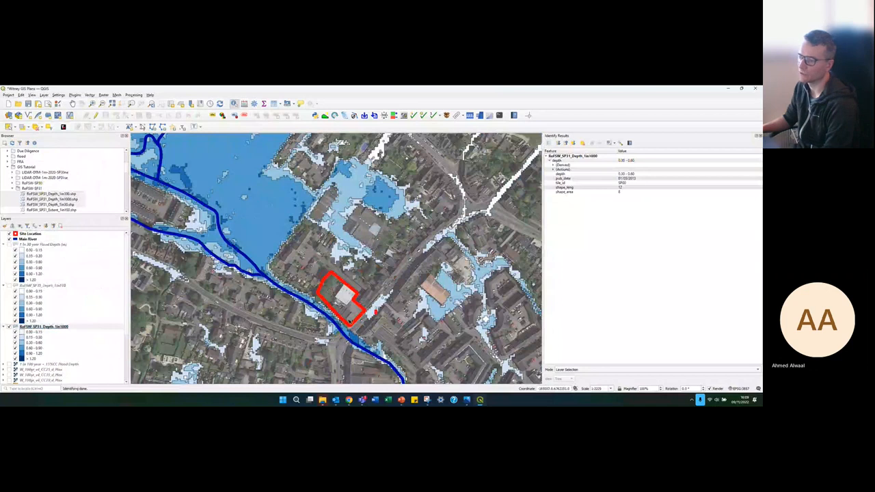
{"action": "scroll", "coordinate": [383, 344], "scroll_direction": "down", "scroll_amount": 1}
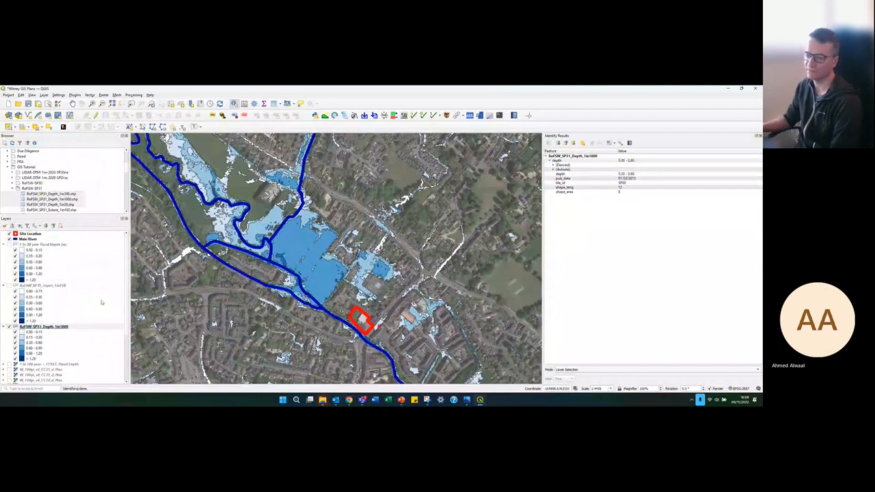
{"action": "scroll", "coordinate": [101, 302], "scroll_direction": "down", "scroll_amount": 4}
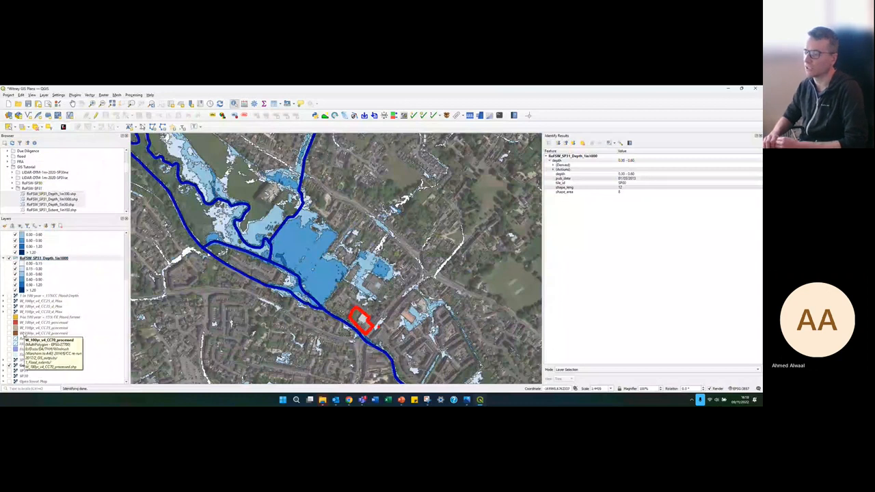
{"action": "scroll", "coordinate": [402, 348], "scroll_direction": "up", "scroll_amount": 2}
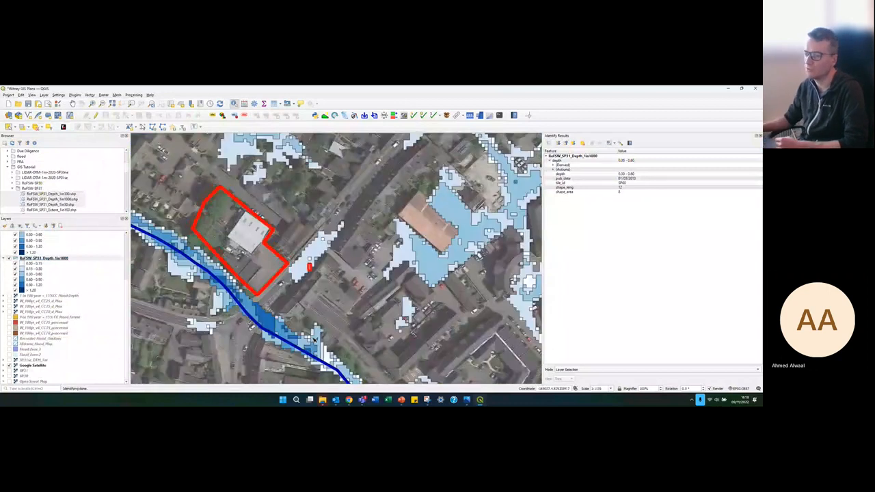
{"action": "scroll", "coordinate": [231, 281], "scroll_direction": "down", "scroll_amount": 1}
{"action": "scroll", "coordinate": [232, 280], "scroll_direction": "up", "scroll_amount": 2}
{"action": "scroll", "coordinate": [170, 277], "scroll_direction": "down", "scroll_amount": 2}
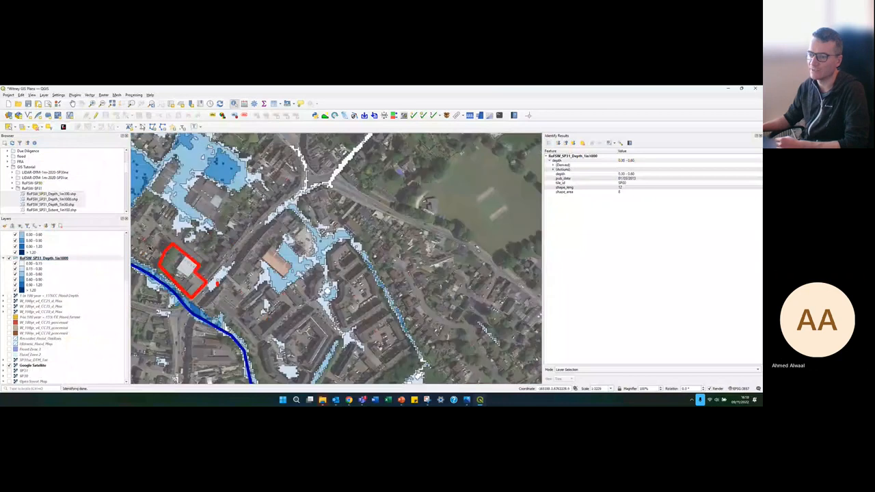
{"action": "scroll", "coordinate": [148, 270], "scroll_direction": "up", "scroll_amount": 2}
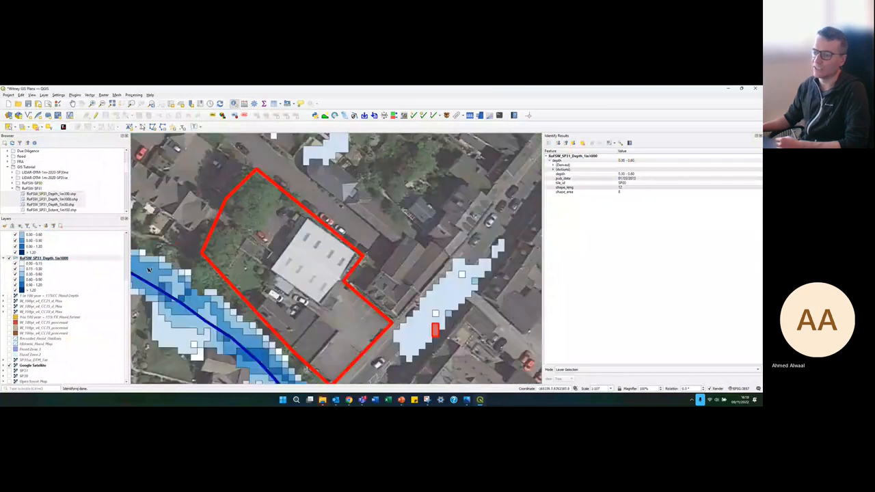
{"action": "scroll", "coordinate": [149, 270], "scroll_direction": "down", "scroll_amount": 1}
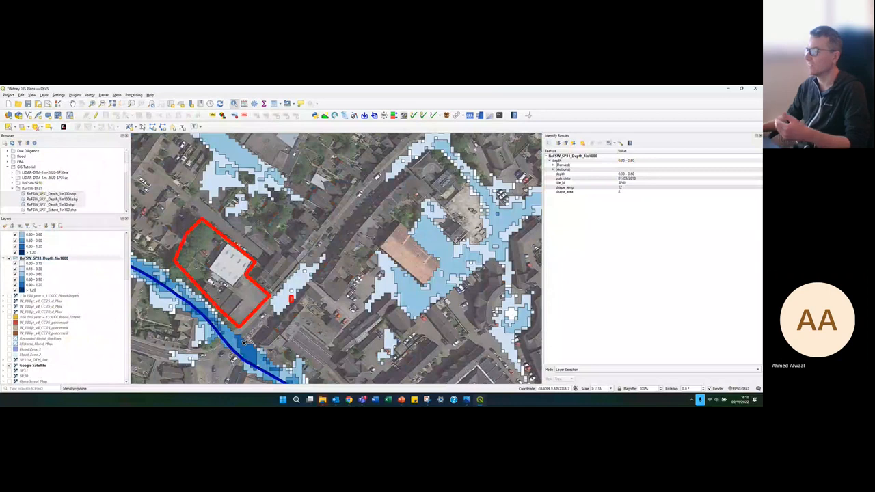
{"action": "scroll", "coordinate": [286, 314], "scroll_direction": "down", "scroll_amount": 1}
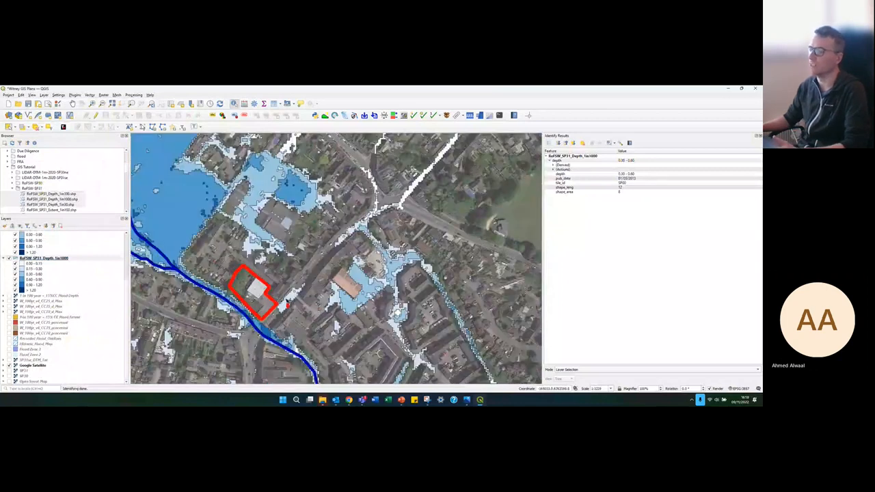
{"action": "scroll", "coordinate": [264, 304], "scroll_direction": "up", "scroll_amount": 1}
{"action": "scroll", "coordinate": [263, 314], "scroll_direction": "down", "scroll_amount": 1}
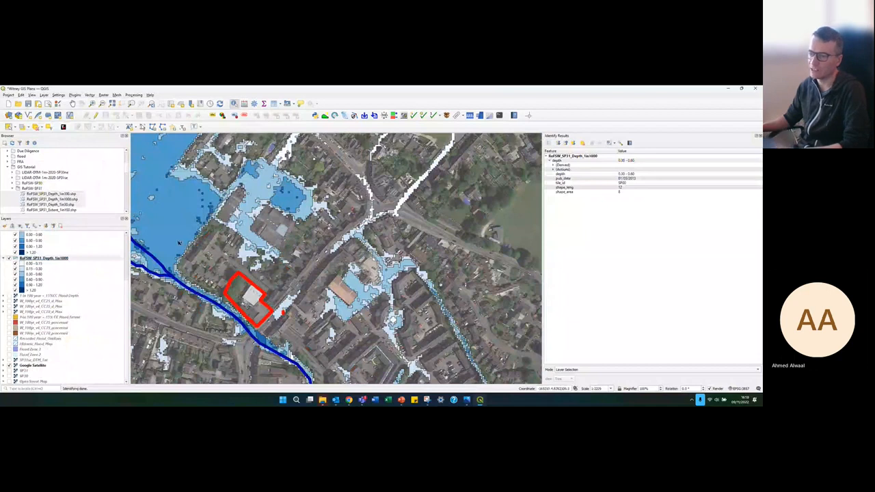
{"action": "scroll", "coordinate": [179, 242], "scroll_direction": "up", "scroll_amount": 1}
{"action": "scroll", "coordinate": [287, 304], "scroll_direction": "down", "scroll_amount": 1}
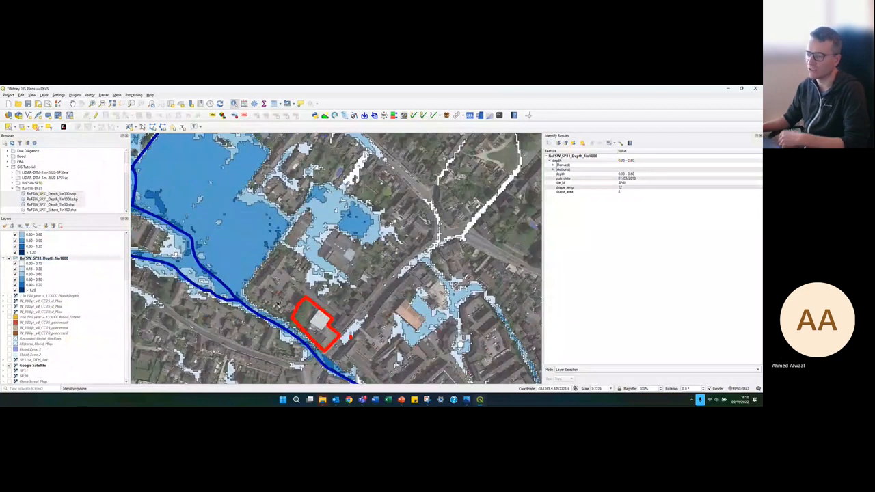
Step: Hide the RoFSW_SP31_Depth_1in1000 layer and collapse the three depth layer legends and the RoFSW-SP31 browser folder
{"action": "scroll", "coordinate": [89, 294], "scroll_direction": "up", "scroll_amount": 2}
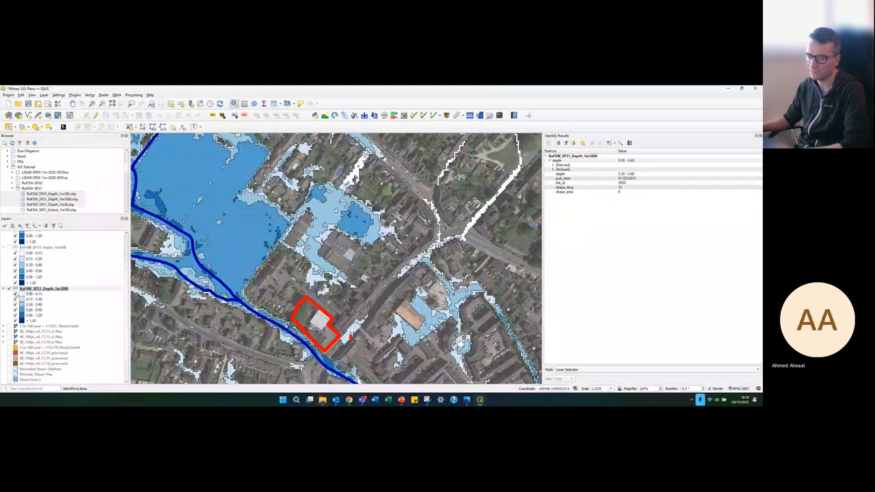
{"action": "left_click", "coordinate": [8, 290]}
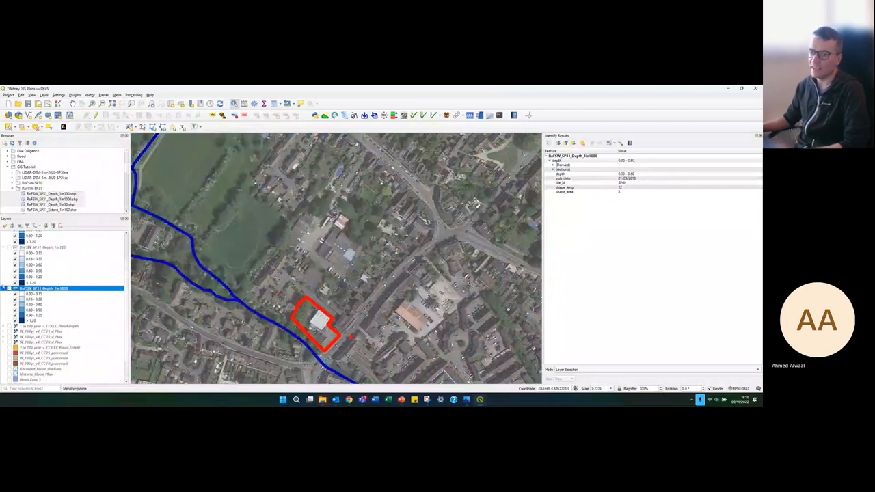
{"action": "left_click", "coordinate": [4, 289]}
{"action": "left_click", "coordinate": [3, 250]}
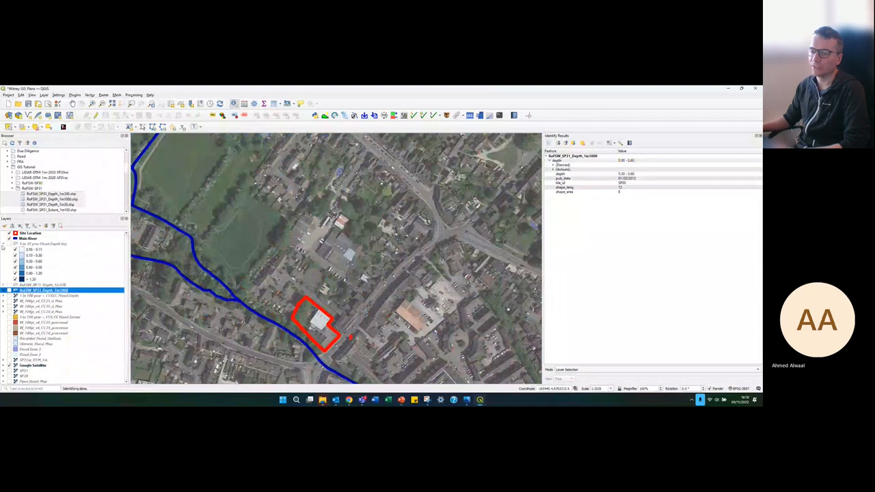
{"action": "left_click", "coordinate": [2, 246]}
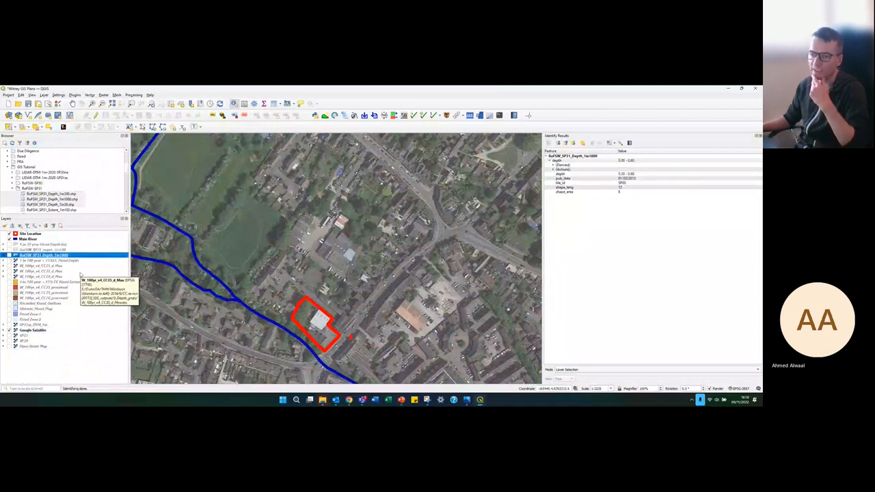
{"action": "left_click", "coordinate": [18, 188]}
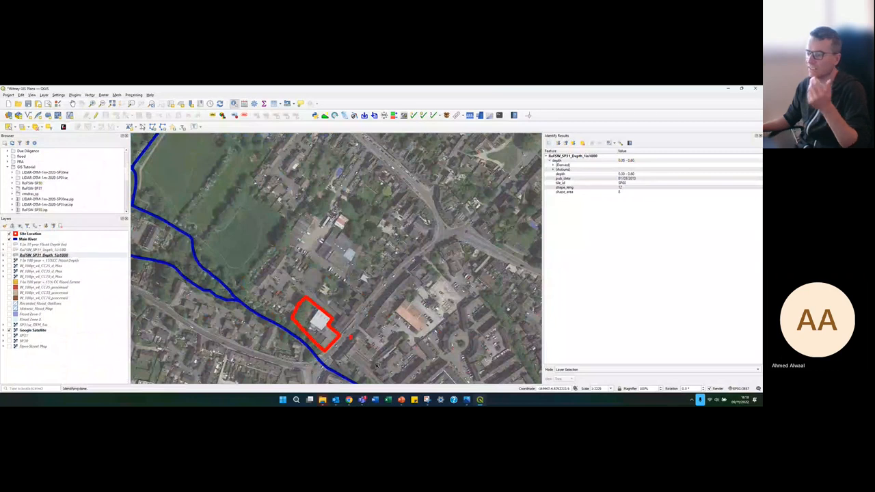
Step: Switch to Chrome and search the web for "ea flood warning" from the Defra Data Services page
{"action": "mouse_move", "coordinate": [336, 401]}
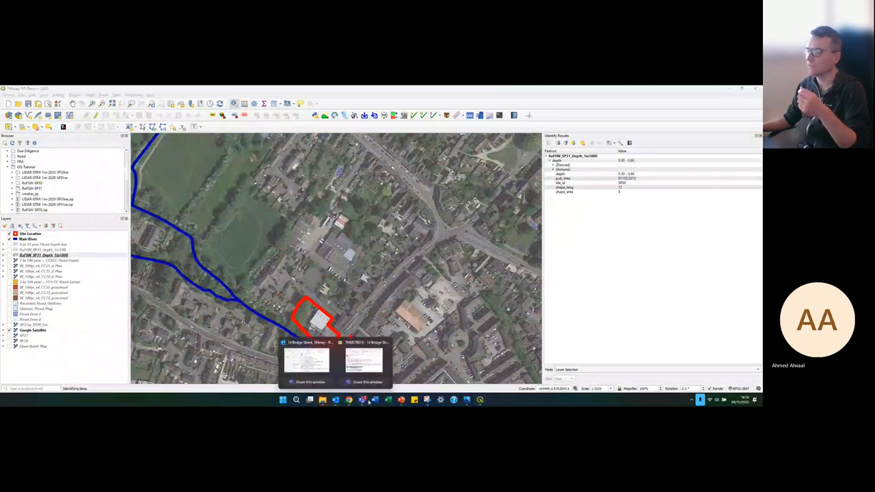
{"action": "left_click", "coordinate": [365, 371]}
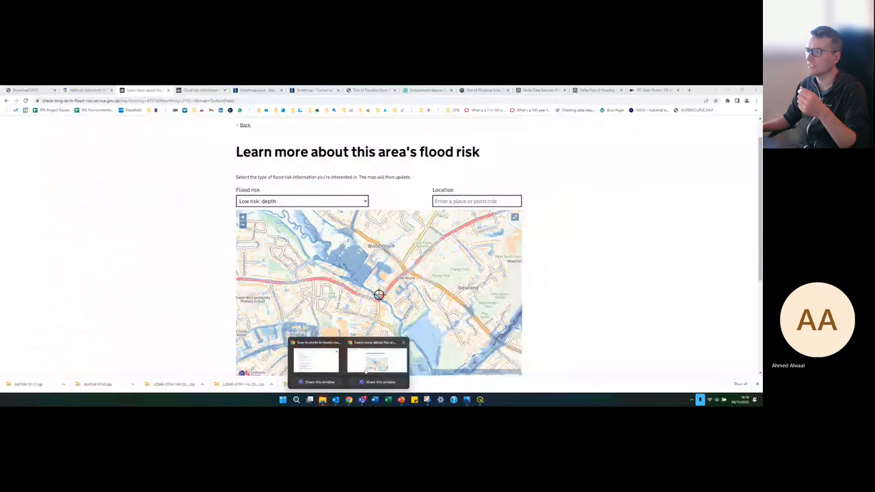
{"action": "left_click", "coordinate": [544, 94]}
{"action": "key", "text": "ctrl+l"}
{"action": "type", "text": "ea fl"}
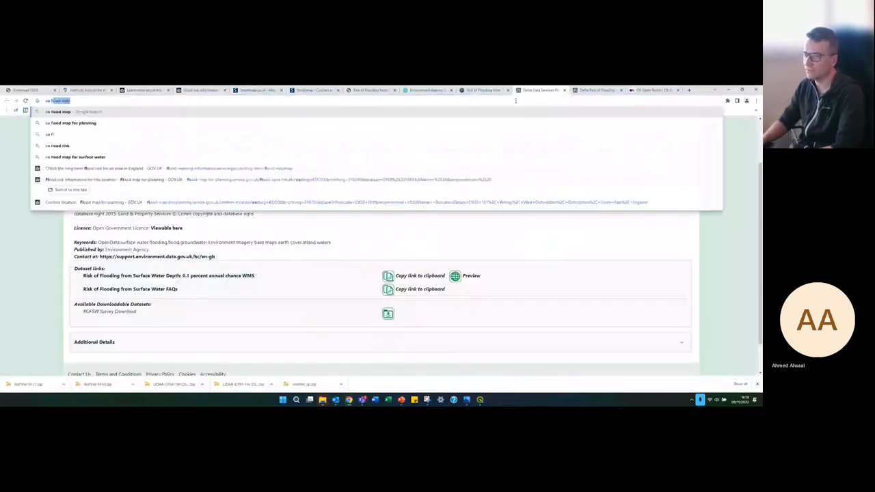
{"action": "type", "text": "ood warning"}
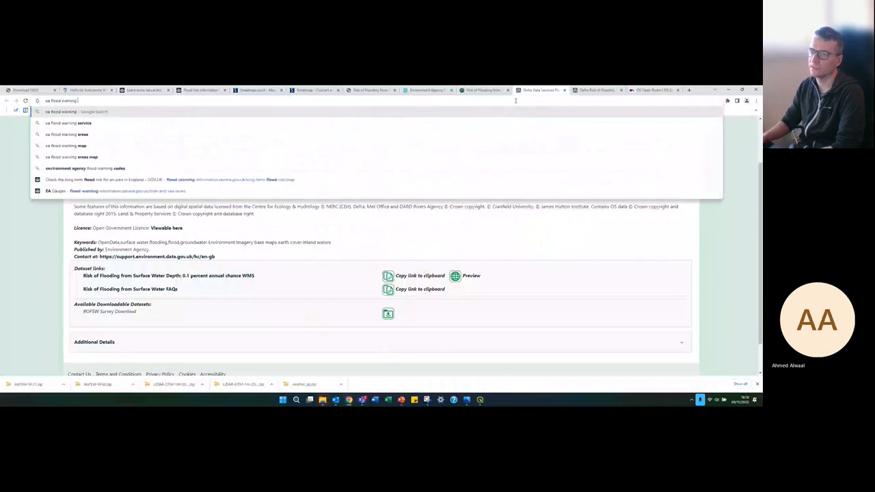
{"action": "key", "text": "Return"}
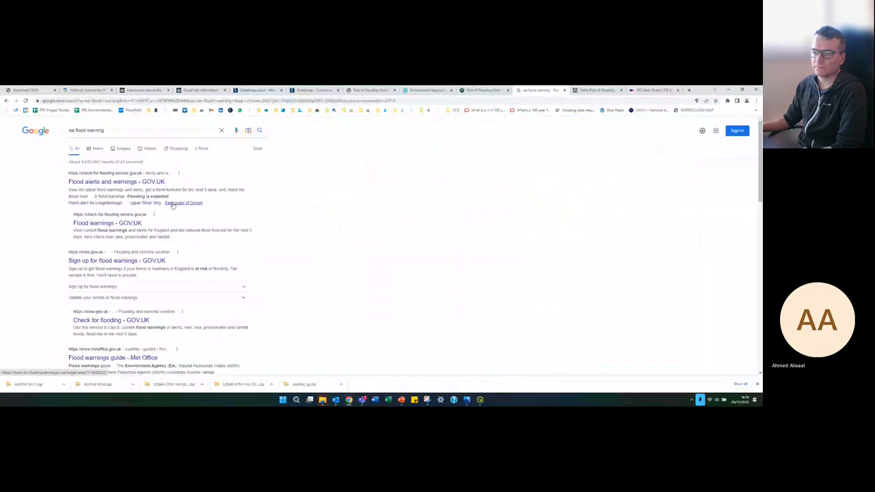
Step: Refine the search to "ea flood warning data" and open the Flood Warning Areas dataset on Data.gov.uk
{"action": "left_click", "coordinate": [116, 130]}
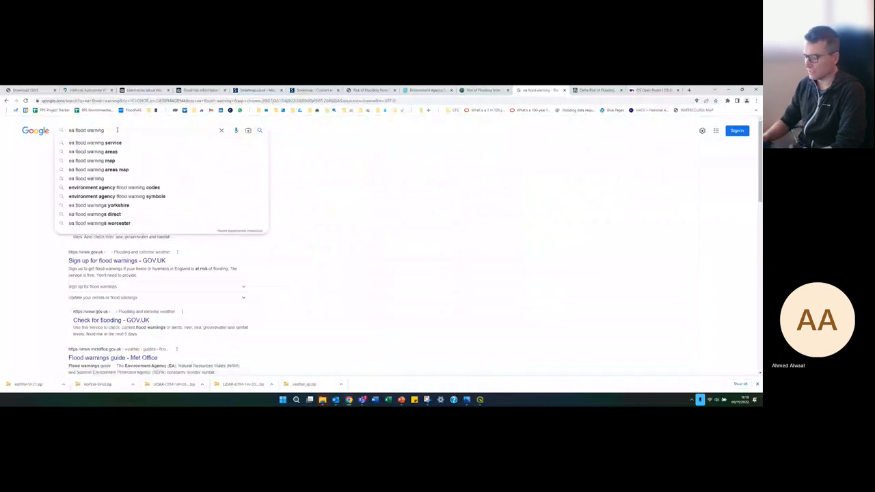
{"action": "type", "text": "data"}
{"action": "key", "text": "Return"}
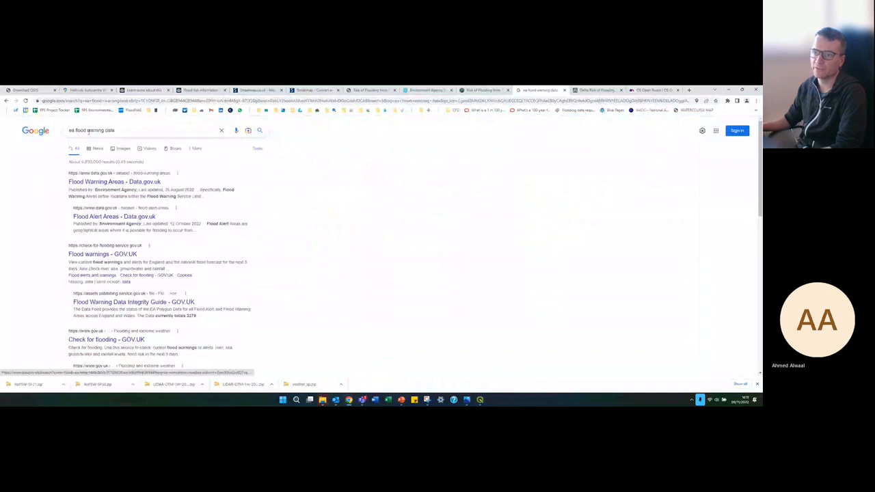
{"action": "left_click", "coordinate": [88, 183]}
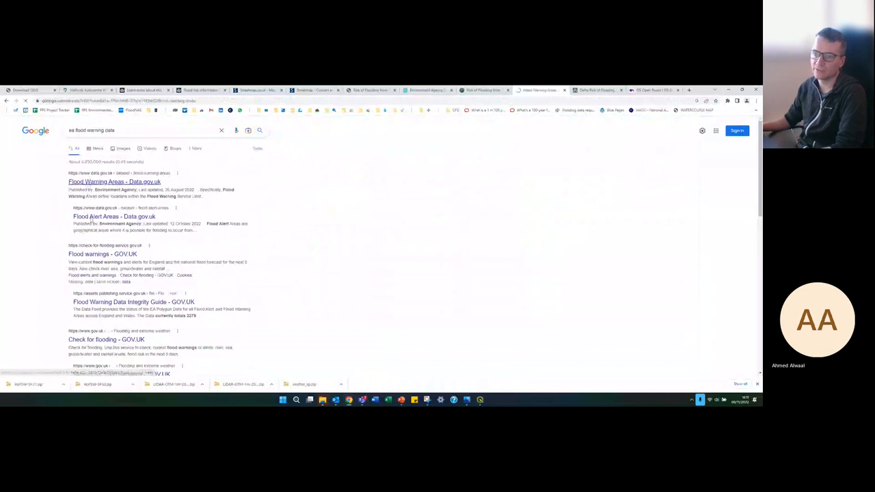
Step: Check the dataset's last updated date and expand its data links to include the FloodWarningAreas download
{"action": "scroll", "coordinate": [311, 222], "scroll_direction": "down", "scroll_amount": 1}
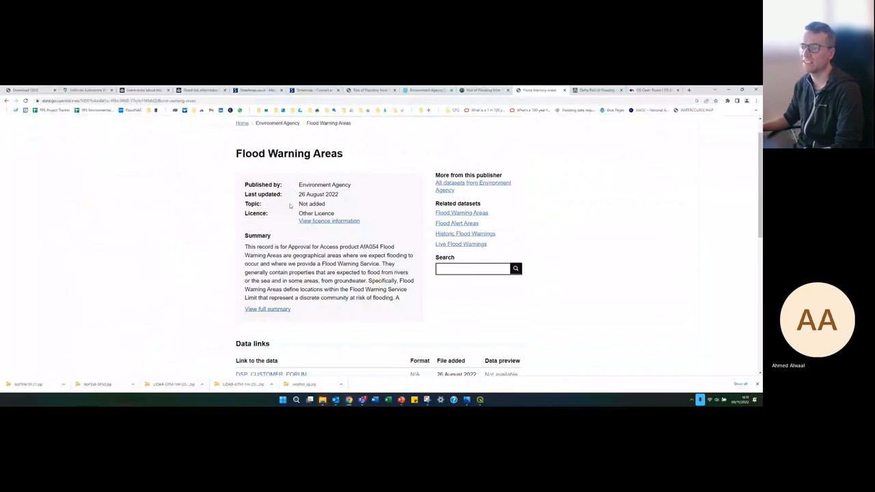
{"action": "left_click_drag", "start_coordinate": [292, 198], "coordinate": [344, 196]}
{"action": "left_click", "coordinate": [294, 192]}
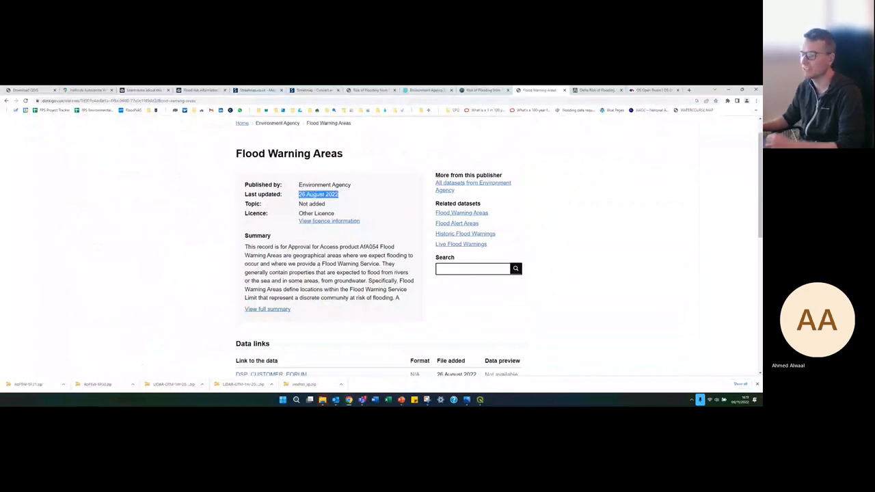
{"action": "scroll", "coordinate": [338, 316], "scroll_direction": "down", "scroll_amount": 3}
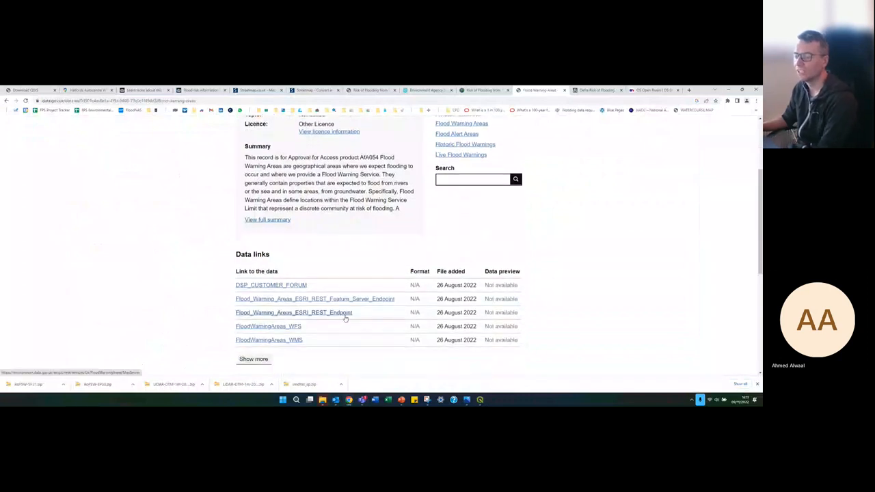
{"action": "left_click", "coordinate": [260, 359]}
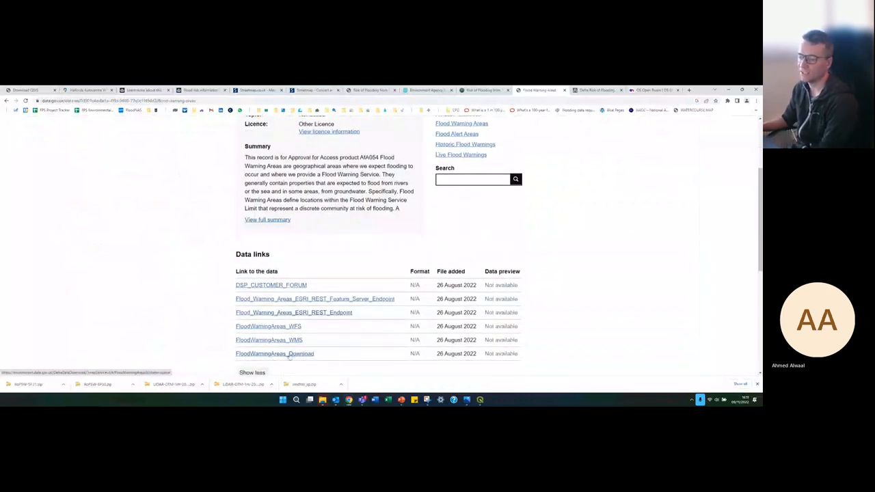
Step: Check the local data store in File Explorer by browsing to the EA folder inside Data > GIS on the FPS drive
{"action": "mouse_move", "coordinate": [322, 400]}
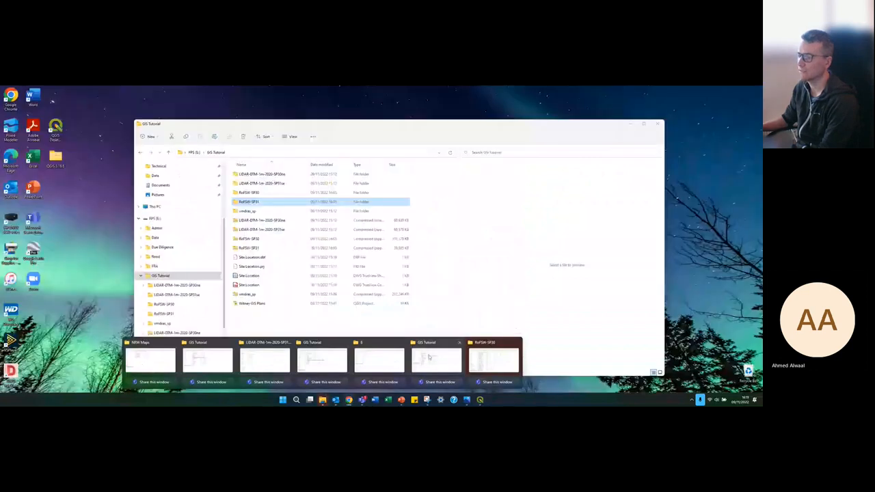
{"action": "left_click", "coordinate": [379, 360]}
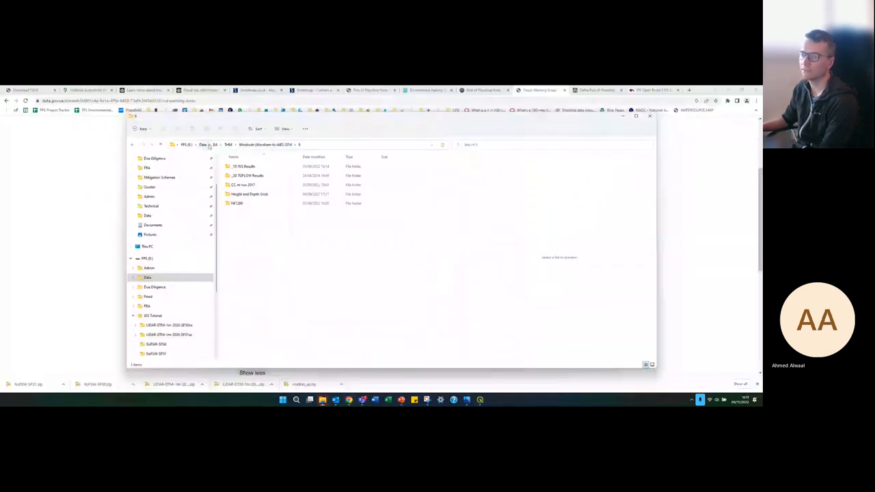
{"action": "left_click", "coordinate": [202, 144]}
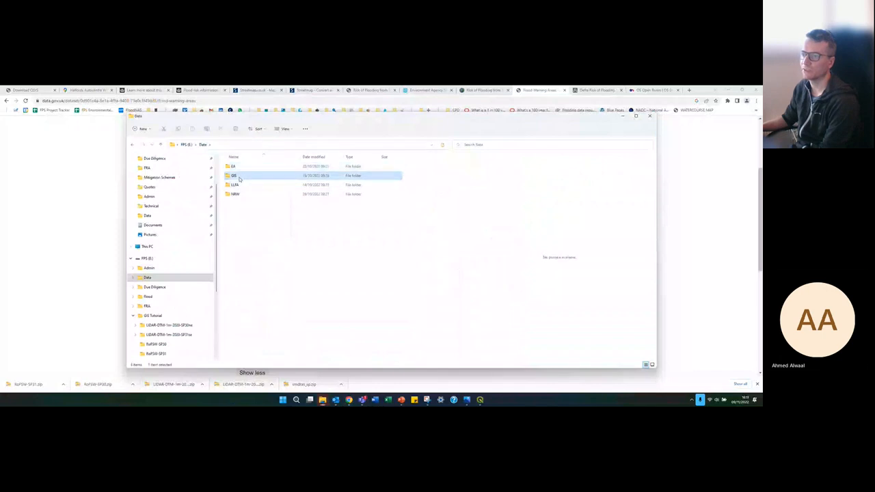
{"action": "double_click", "coordinate": [233, 176]}
{"action": "double_click", "coordinate": [237, 167]}
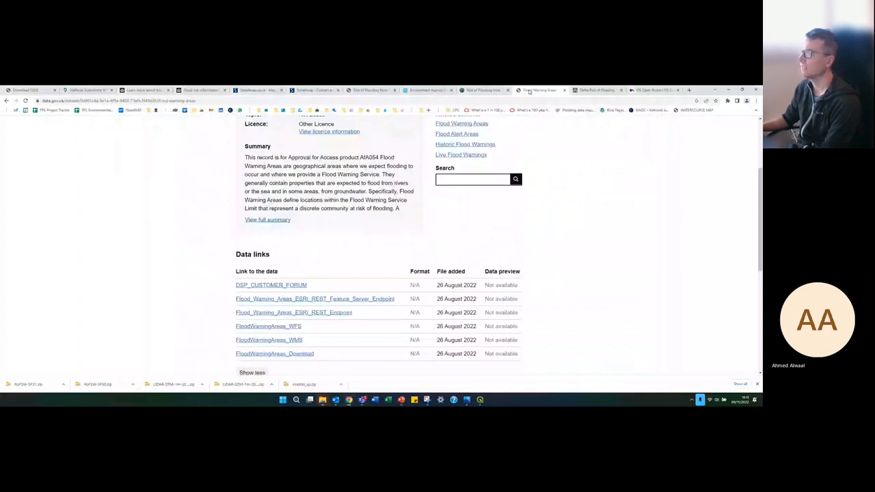
Step: Switch to QGIS and browse the FPS drive to the contents of the Data > GIS > EA folder
{"action": "mouse_move", "coordinate": [480, 399]}
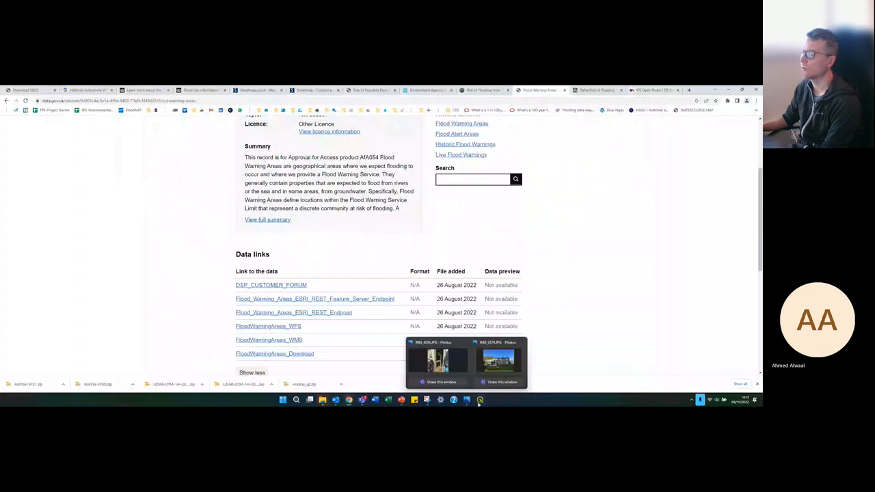
{"action": "left_click", "coordinate": [499, 356]}
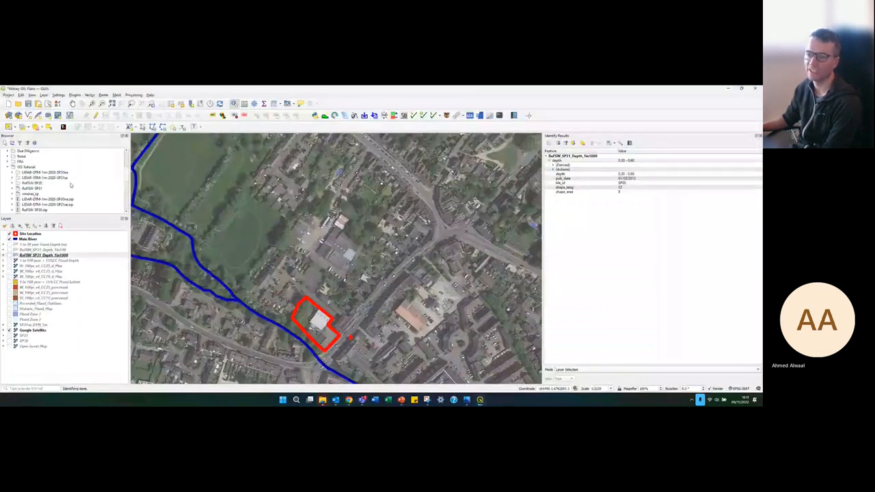
{"action": "left_click", "coordinate": [9, 167]}
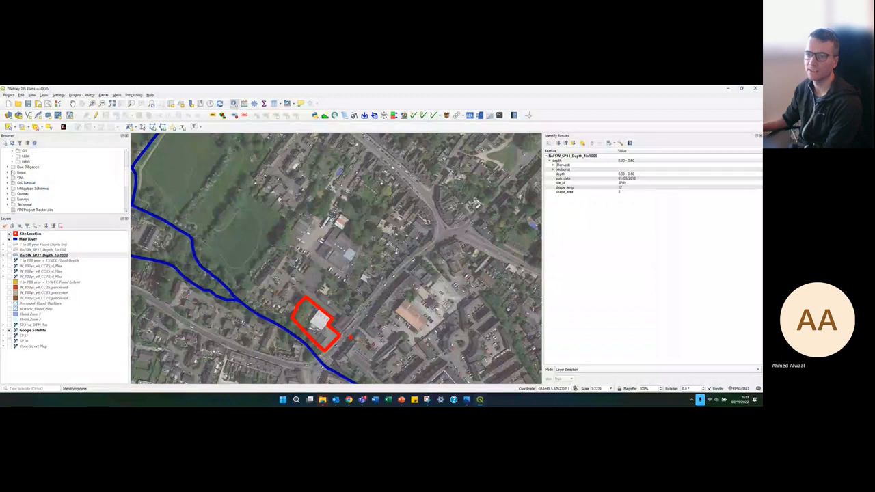
{"action": "scroll", "coordinate": [13, 174], "scroll_direction": "up", "scroll_amount": 2}
{"action": "left_click", "coordinate": [13, 178]}
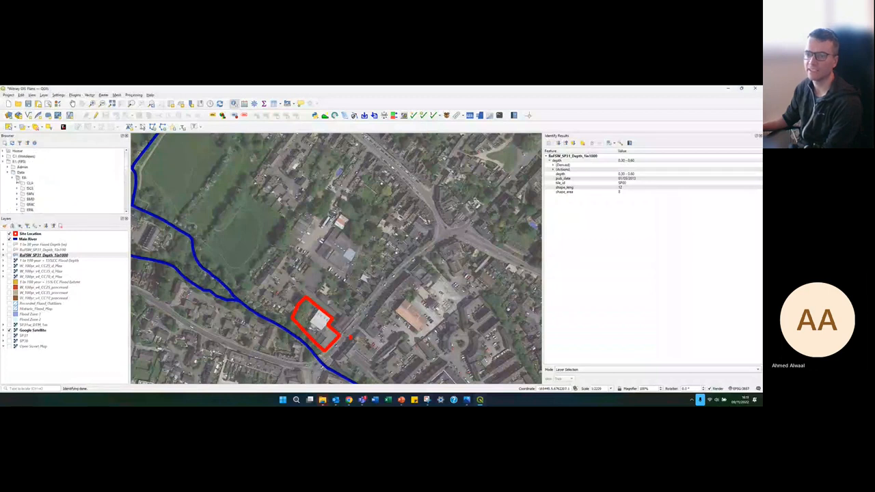
{"action": "left_click", "coordinate": [17, 178]}
{"action": "left_click", "coordinate": [17, 183]}
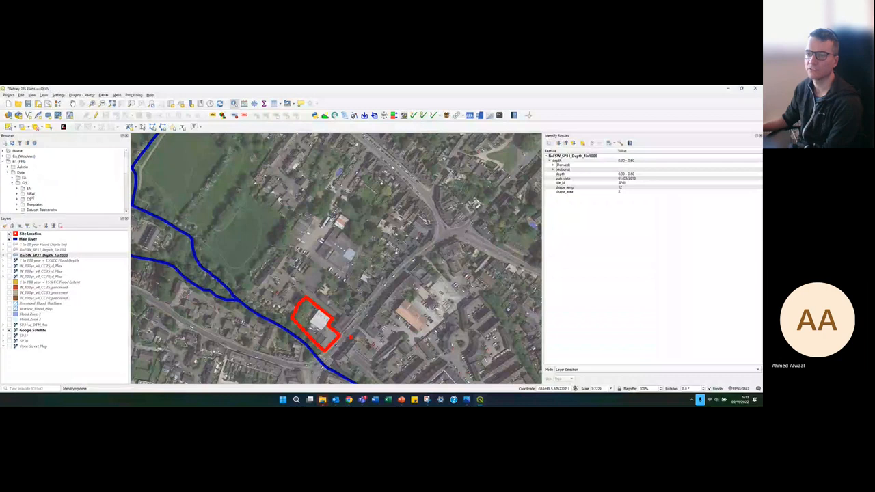
{"action": "scroll", "coordinate": [18, 183], "scroll_direction": "down", "scroll_amount": 1}
{"action": "left_click", "coordinate": [18, 173]}
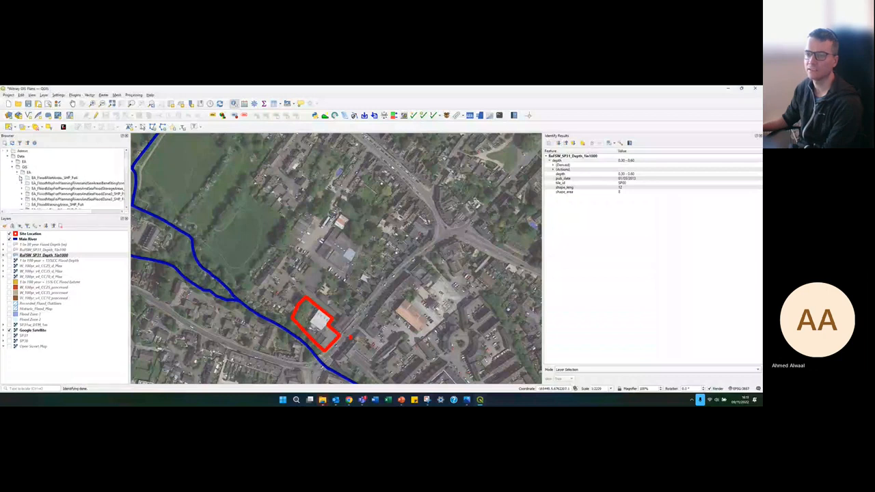
Step: Add Flood_Alert_Areas.shp from the data subfolder of EA_FloodAlertAreas_SHP_Full to the map
{"action": "left_click", "coordinate": [22, 177]}
{"action": "left_click", "coordinate": [31, 183]}
{"action": "left_click", "coordinate": [51, 189]}
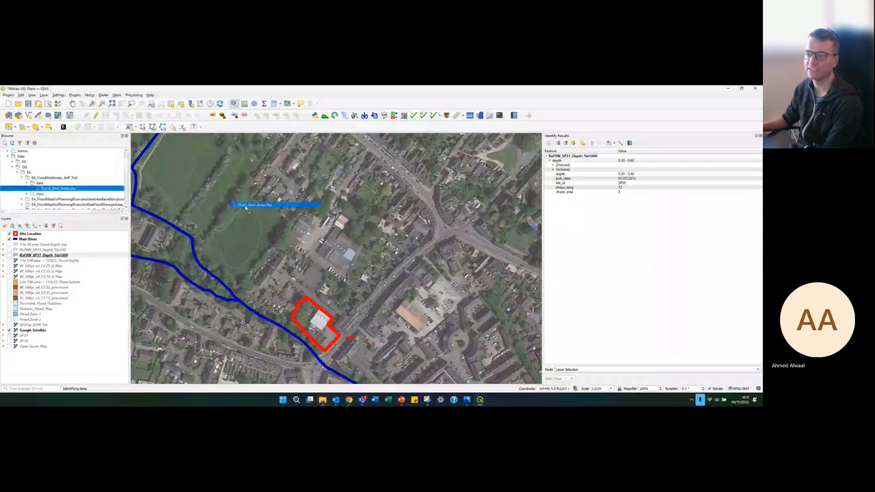
Step: Add Flood_Warning_Areas.shp from EA_FloodWarningAreas_SHP_Full to the map and place both flood area layers directly below Main River
{"action": "scroll", "coordinate": [58, 181], "scroll_direction": "down", "scroll_amount": 2}
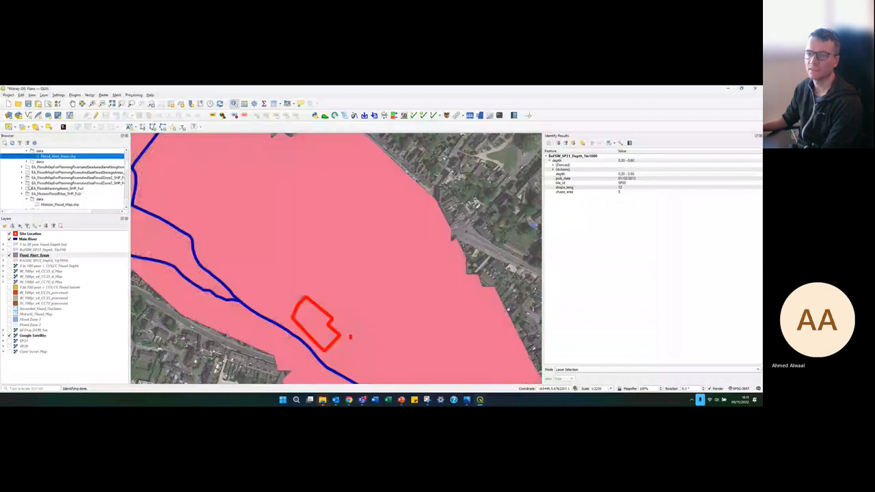
{"action": "left_click", "coordinate": [21, 194]}
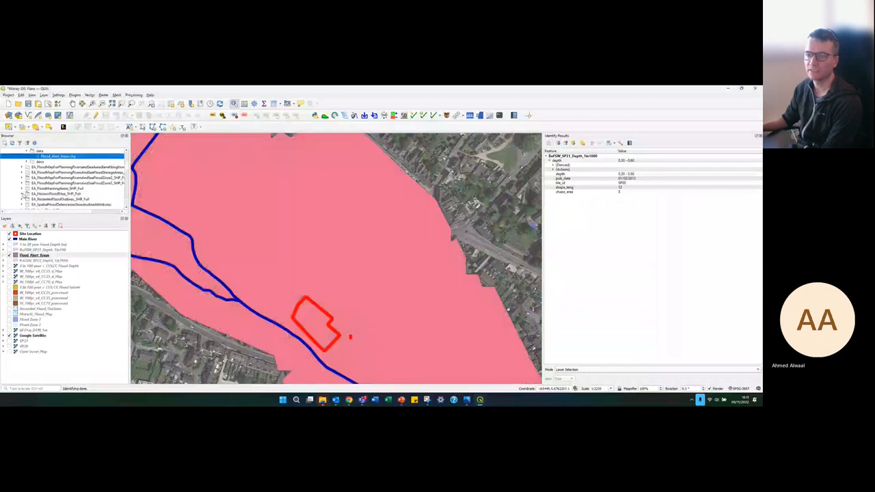
{"action": "left_click", "coordinate": [21, 189]}
{"action": "left_click", "coordinate": [26, 194]}
{"action": "left_click_drag", "start_coordinate": [47, 198], "coordinate": [296, 203]}
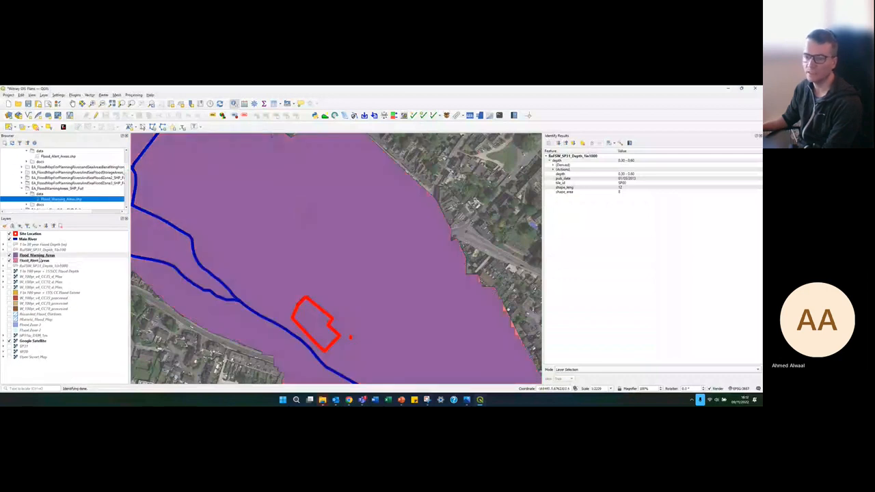
{"action": "left_click_drag", "start_coordinate": [41, 260], "coordinate": [32, 255]}
{"action": "left_click_drag", "start_coordinate": [44, 247], "coordinate": [46, 248]}
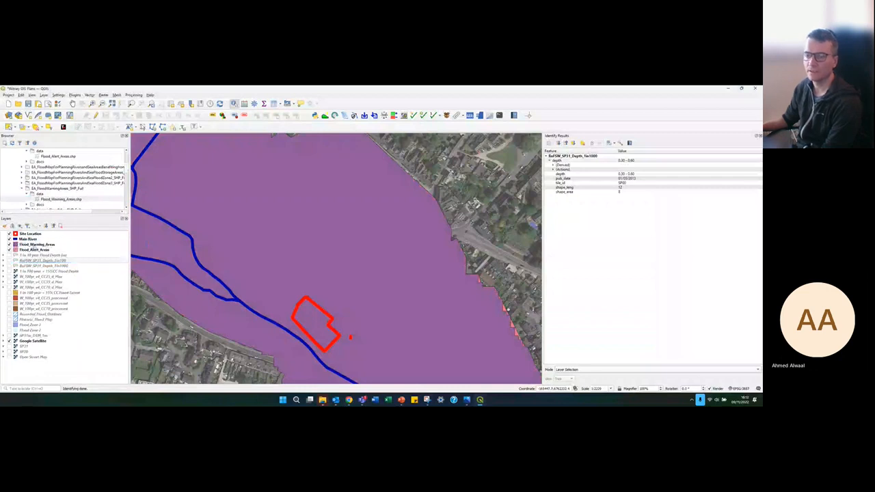
Step: Rename the Flood_Warning_Areas layer as "Flood Warning Area"
{"action": "right_click", "coordinate": [35, 244]}
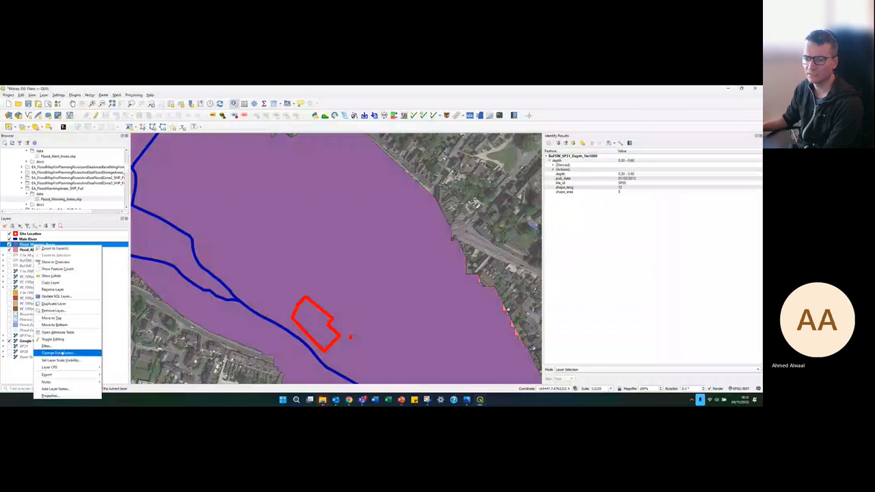
{"action": "left_click", "coordinate": [52, 289]}
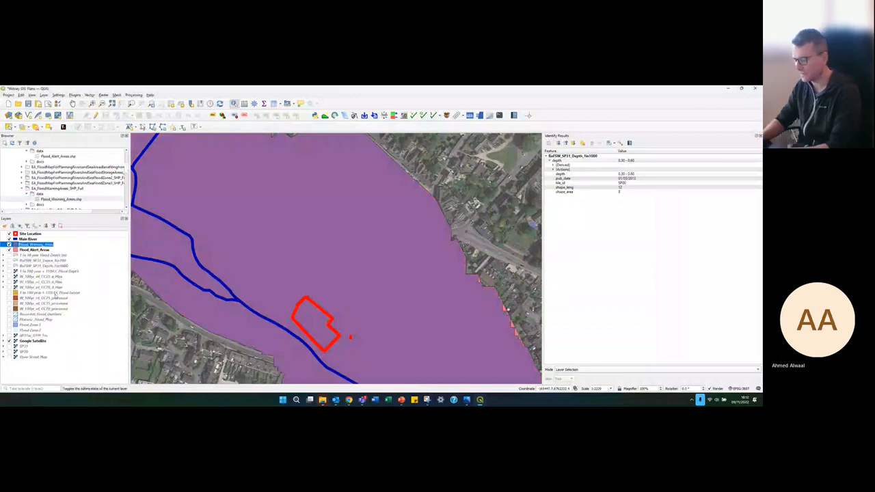
{"action": "type", "text": "Flood Warni"}
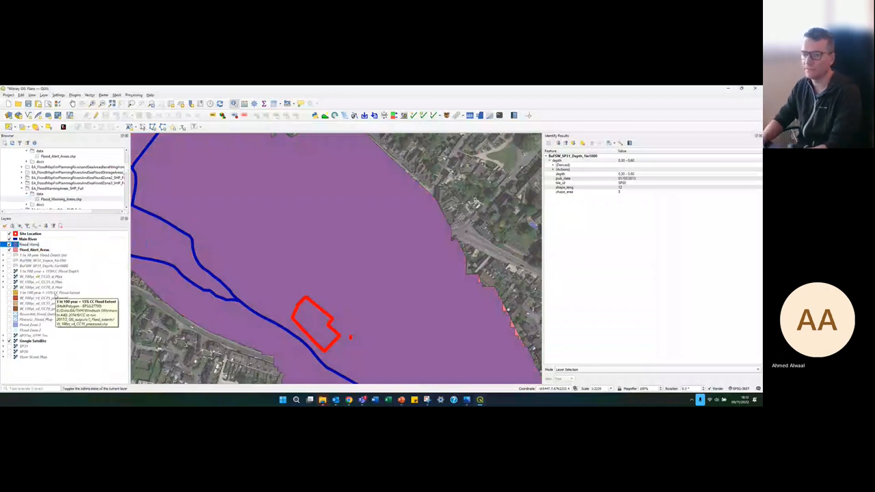
{"action": "type", "text": "ng Area"}
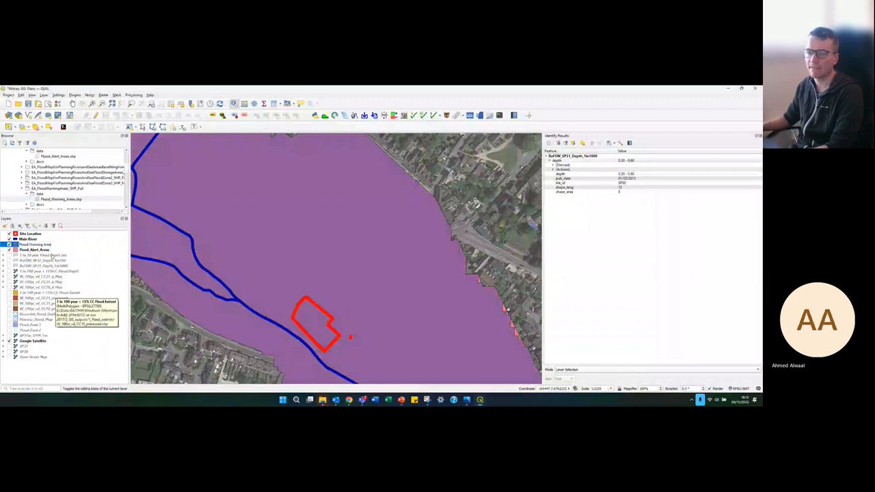
Step: Rename the Flood_Alert_Areas layer as "Flood Alert Area"
{"action": "right_click", "coordinate": [51, 250]}
{"action": "left_click", "coordinate": [81, 299]}
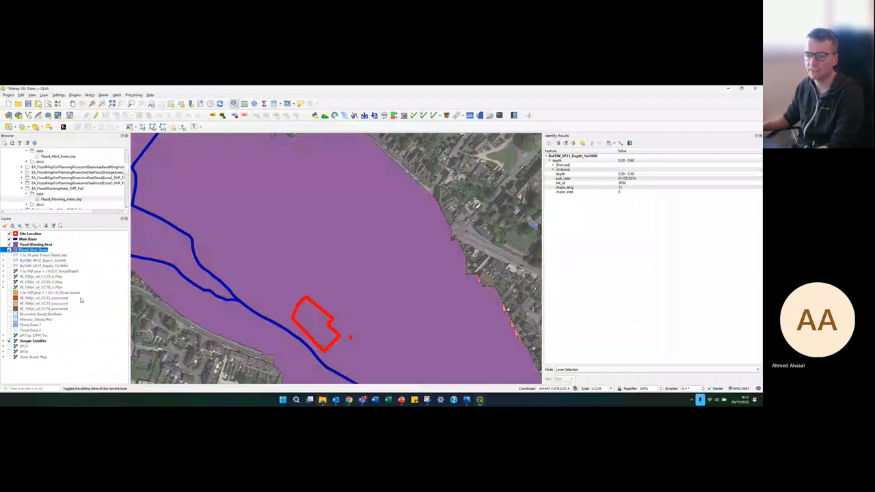
{"action": "type", "text": "Flood A"}
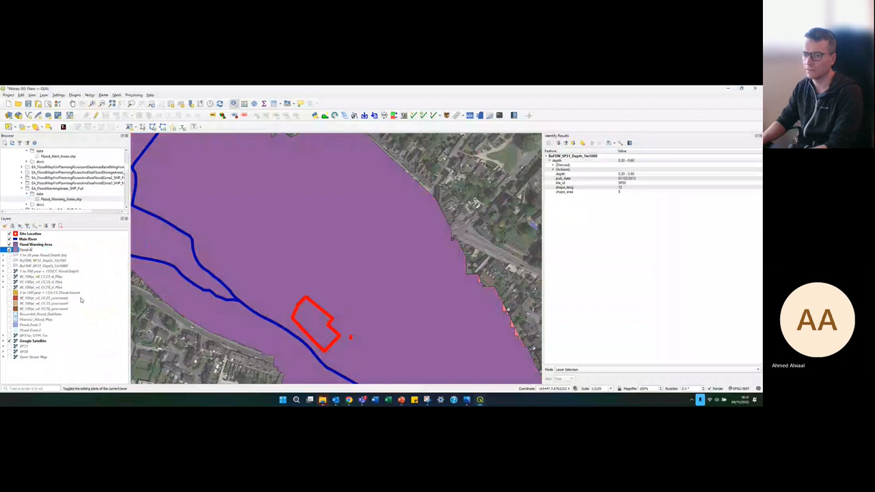
{"action": "type", "text": "lert Area"}
{"action": "left_click", "coordinate": [81, 299]}
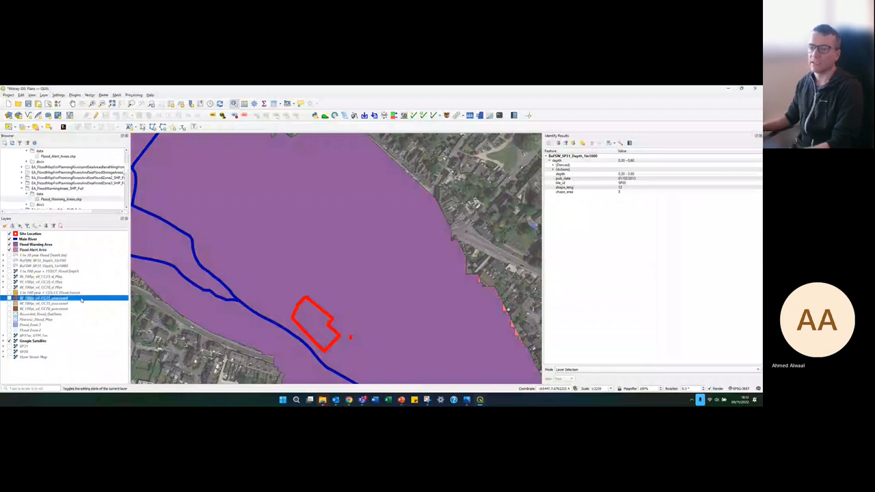
Step: Style the Flood Alert Area layer with an orange fill at 70% opacity
{"action": "double_click", "coordinate": [31, 250]}
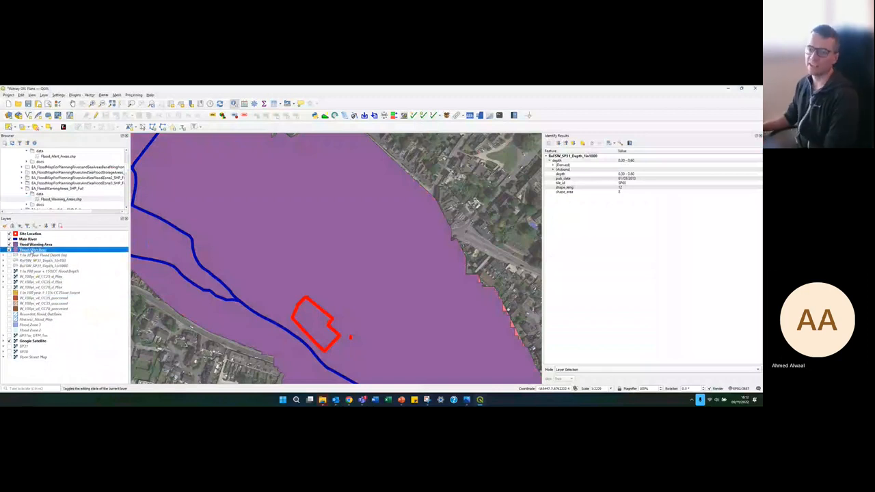
{"action": "left_click", "coordinate": [553, 199]}
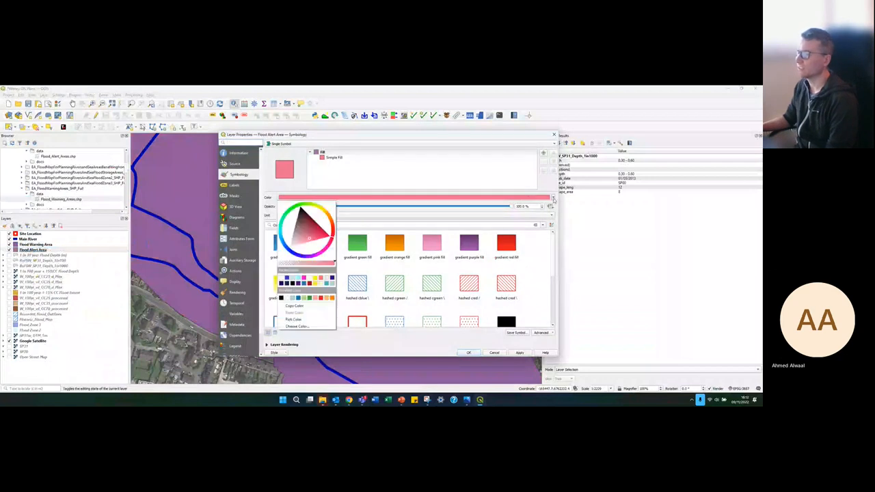
{"action": "left_click", "coordinate": [329, 216]}
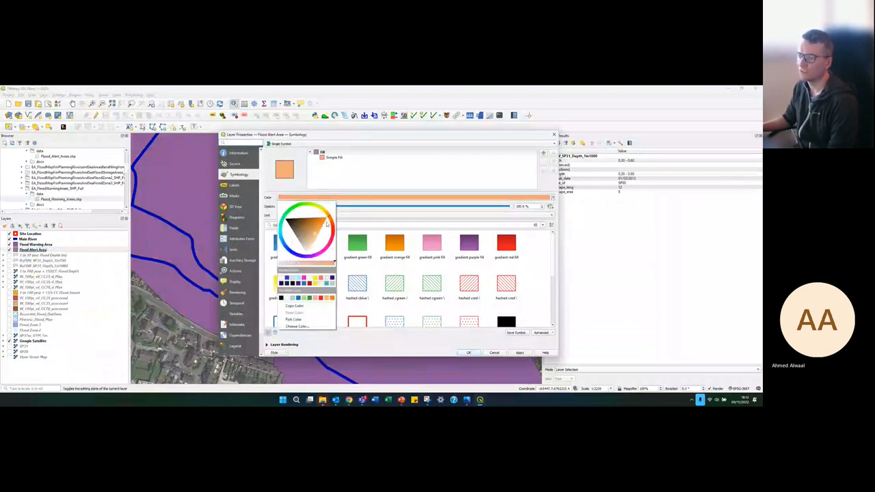
{"action": "left_click_drag", "start_coordinate": [325, 222], "coordinate": [326, 225]}
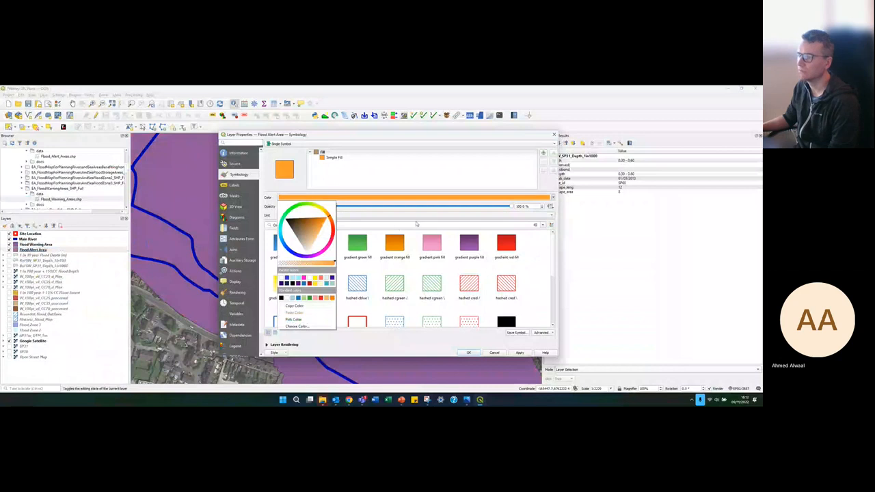
{"action": "double_click", "coordinate": [521, 206]}
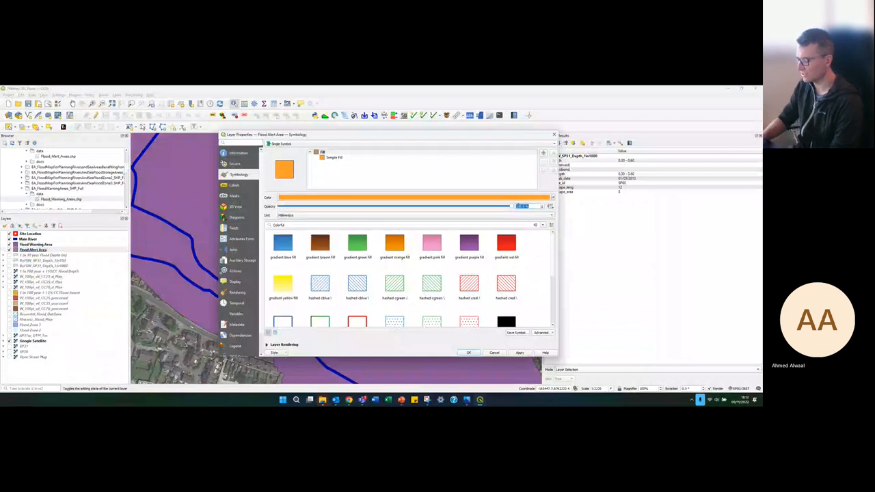
{"action": "type", "text": "75"}
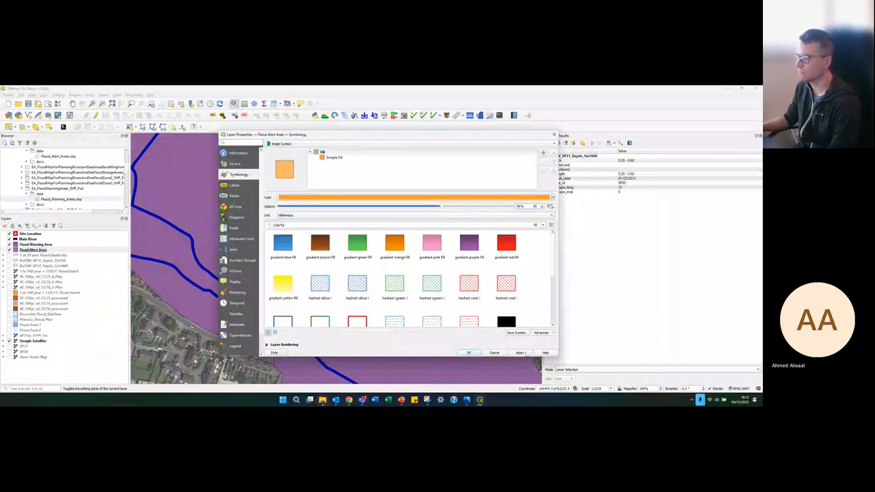
{"action": "left_click", "coordinate": [468, 352]}
Step: Style the Flood Warning Area layer with a bright red fill at 60% opacity
{"action": "left_click", "coordinate": [36, 243]}
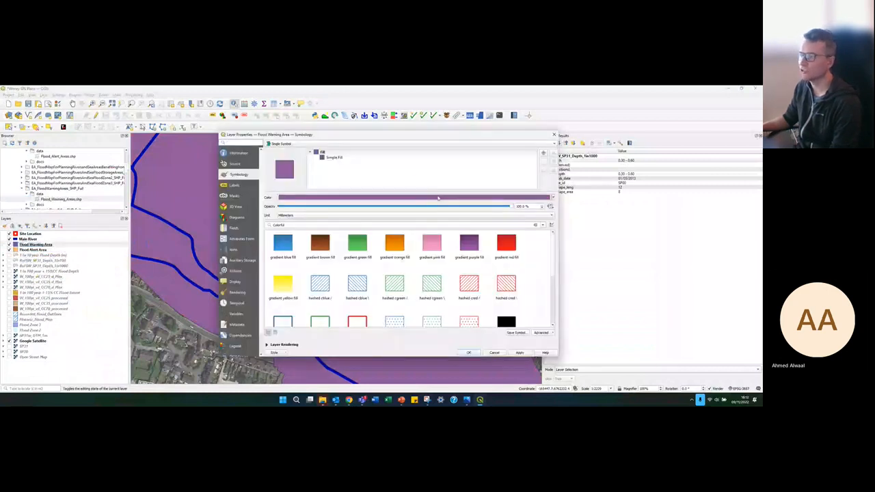
{"action": "left_click", "coordinate": [440, 197]}
{"action": "left_click", "coordinate": [541, 267]}
{"action": "left_click", "coordinate": [534, 255]}
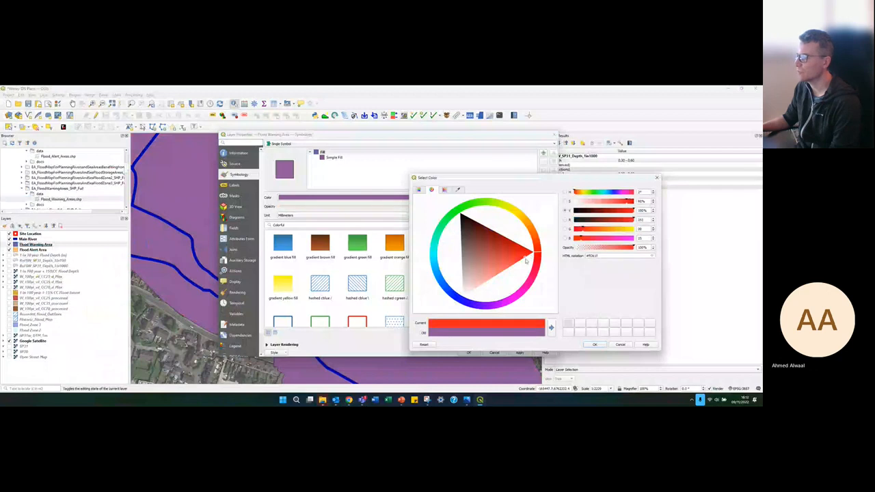
{"action": "left_click", "coordinate": [525, 272]}
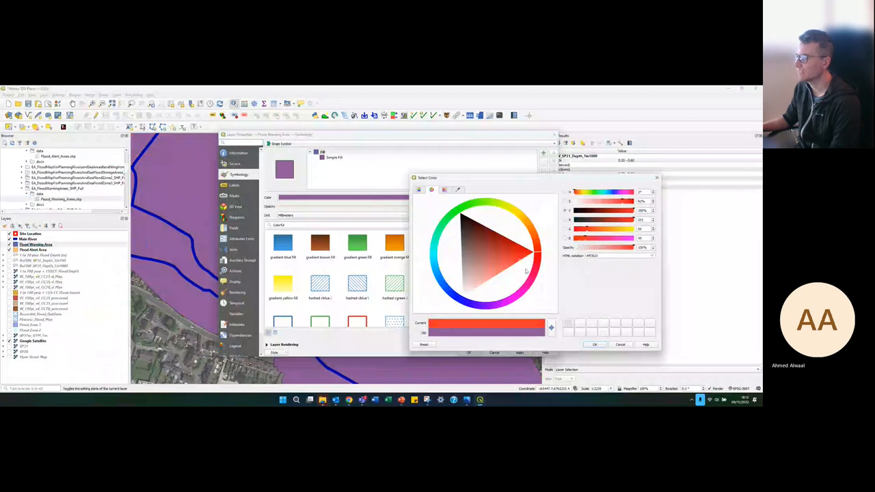
{"action": "left_click", "coordinate": [594, 344]}
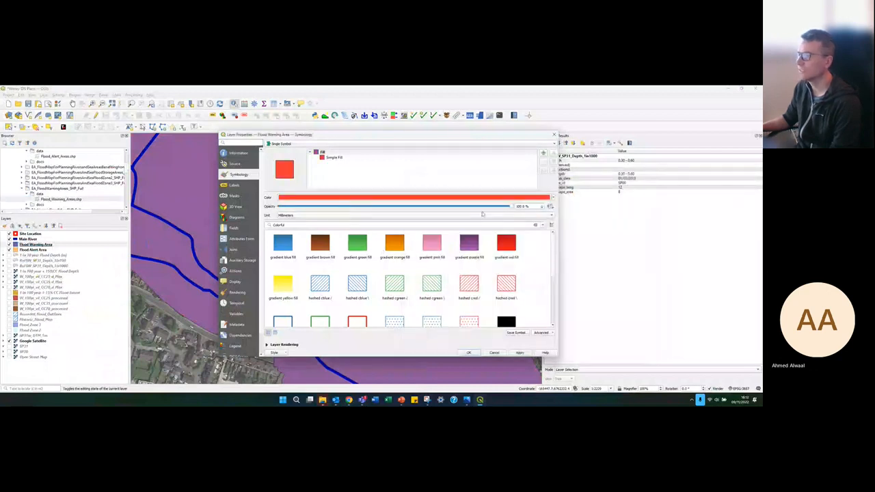
{"action": "key", "text": "BackSpace"}
{"action": "type", "text": "60"}
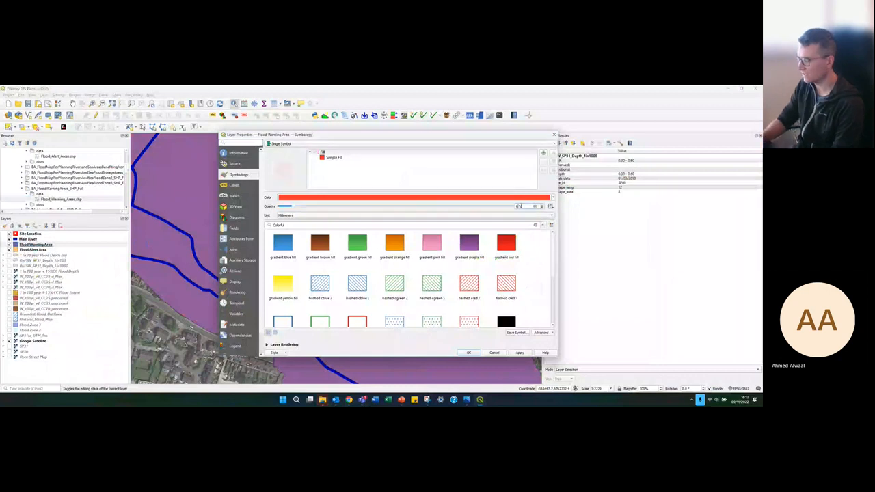
{"action": "left_click", "coordinate": [519, 353]}
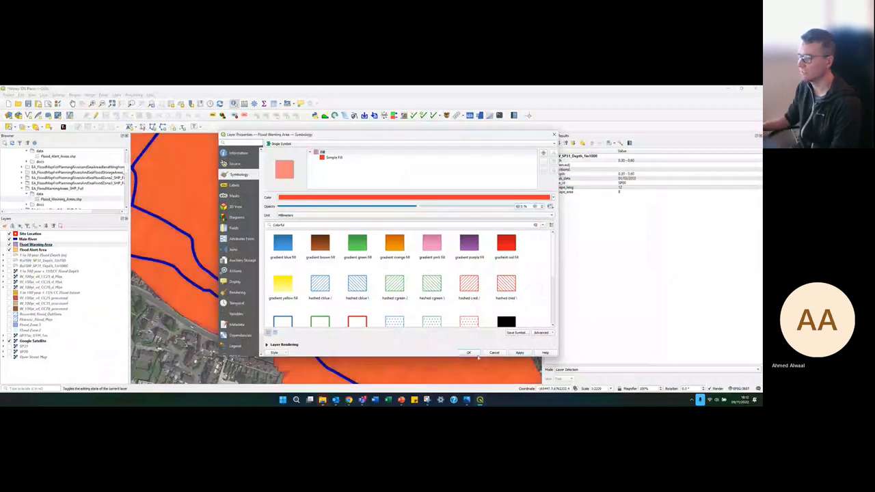
{"action": "left_click", "coordinate": [468, 353]}
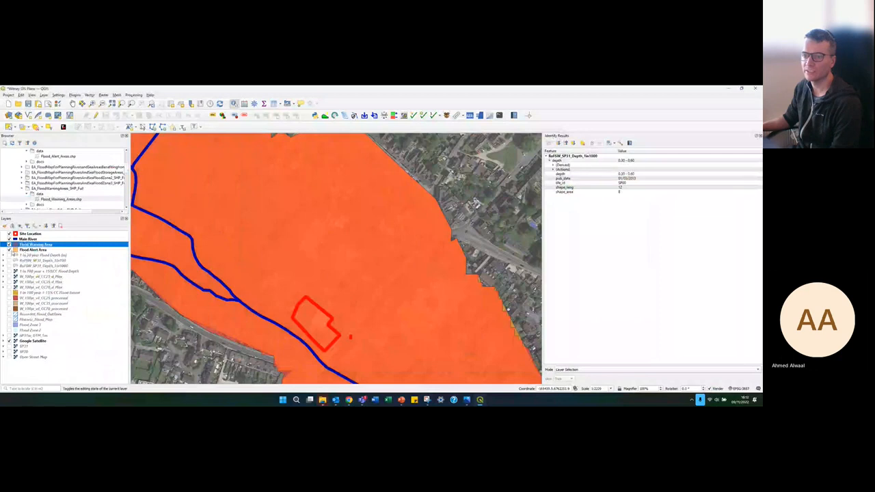
Step: Hide the Flood Alert Area layer to examine the Flood Warning Area extent around the site, and show the layer again
{"action": "left_click", "coordinate": [12, 250]}
{"action": "scroll", "coordinate": [281, 287], "scroll_direction": "down", "scroll_amount": 3}
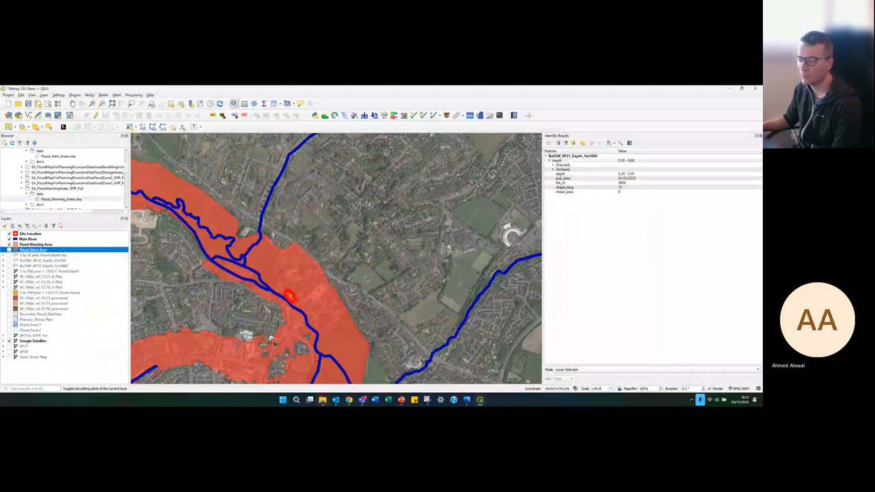
{"action": "scroll", "coordinate": [309, 334], "scroll_direction": "up", "scroll_amount": 1}
{"action": "left_click", "coordinate": [307, 335]}
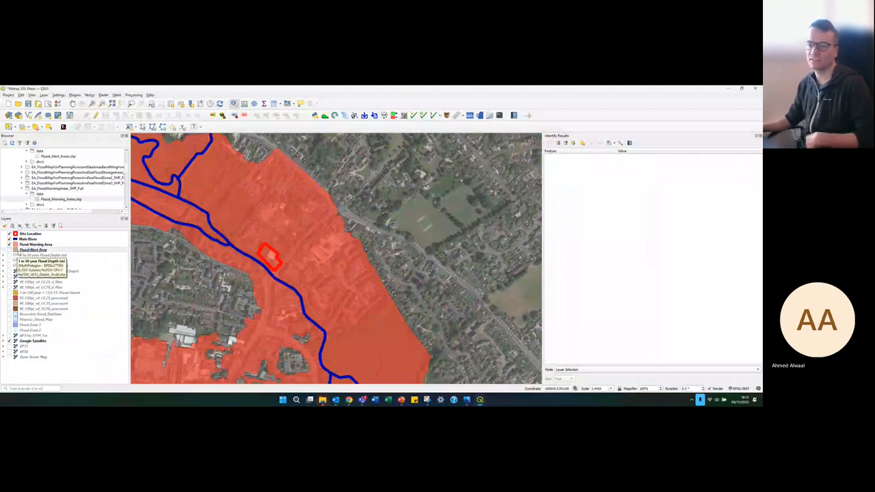
{"action": "left_click", "coordinate": [9, 250]}
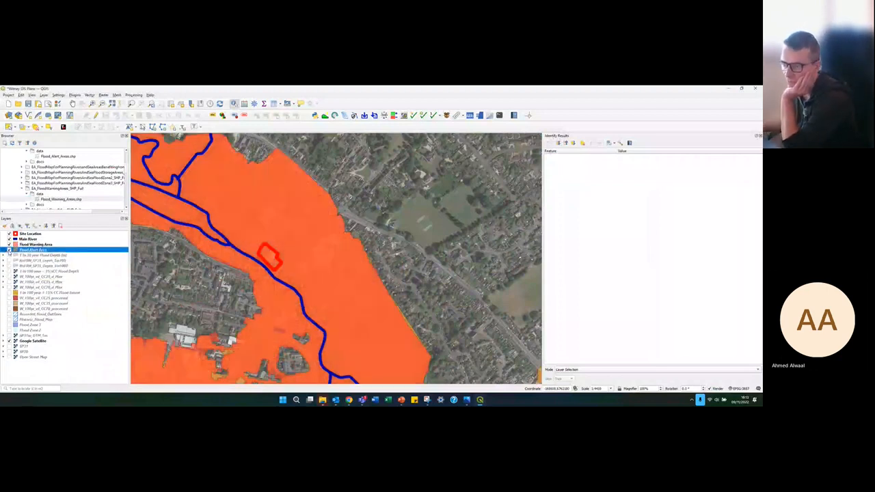
Step: Examine how the flood alert and flood warning areas overlap around the site and along the rivers through the town
{"action": "scroll", "coordinate": [506, 355], "scroll_direction": "down", "scroll_amount": 2}
{"action": "scroll", "coordinate": [505, 362], "scroll_direction": "up", "scroll_amount": 1}
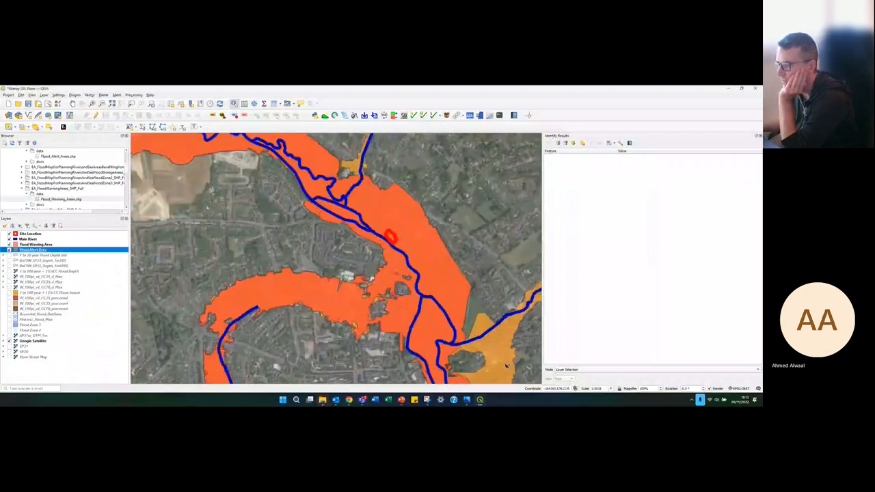
{"action": "scroll", "coordinate": [512, 362], "scroll_direction": "up", "scroll_amount": 2}
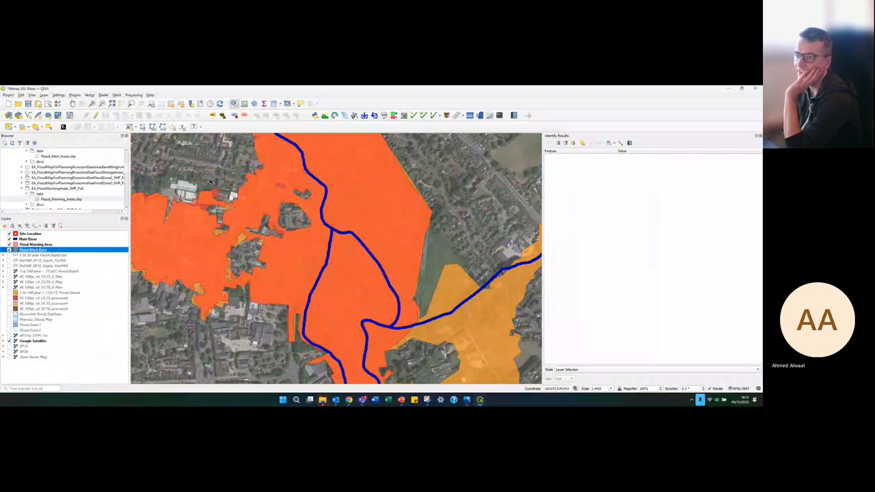
{"action": "scroll", "coordinate": [215, 195], "scroll_direction": "up", "scroll_amount": 1}
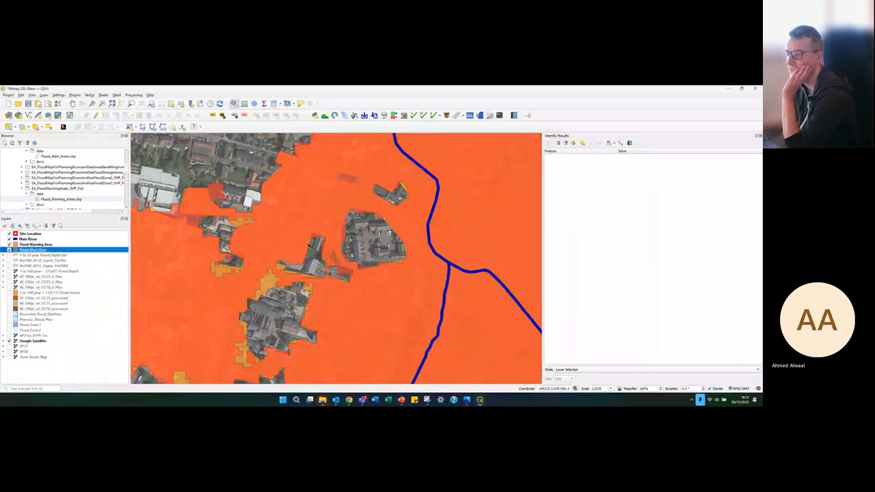
{"action": "scroll", "coordinate": [311, 245], "scroll_direction": "down", "scroll_amount": 1}
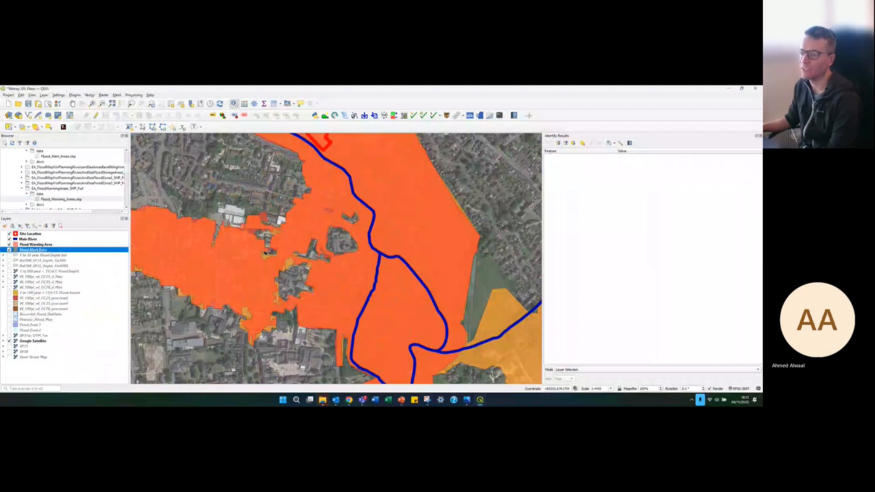
{"action": "scroll", "coordinate": [264, 252], "scroll_direction": "down", "scroll_amount": 1}
{"action": "scroll", "coordinate": [271, 247], "scroll_direction": "up", "scroll_amount": 1}
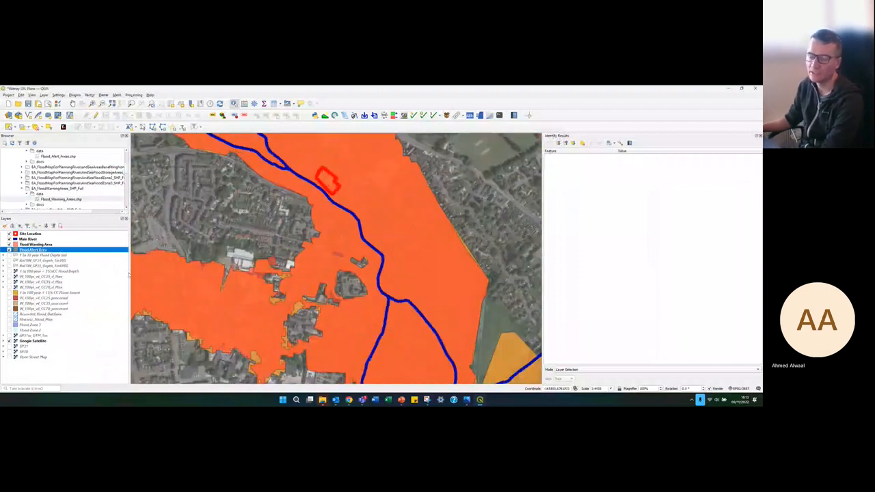
{"action": "scroll", "coordinate": [232, 250], "scroll_direction": "down", "scroll_amount": 1}
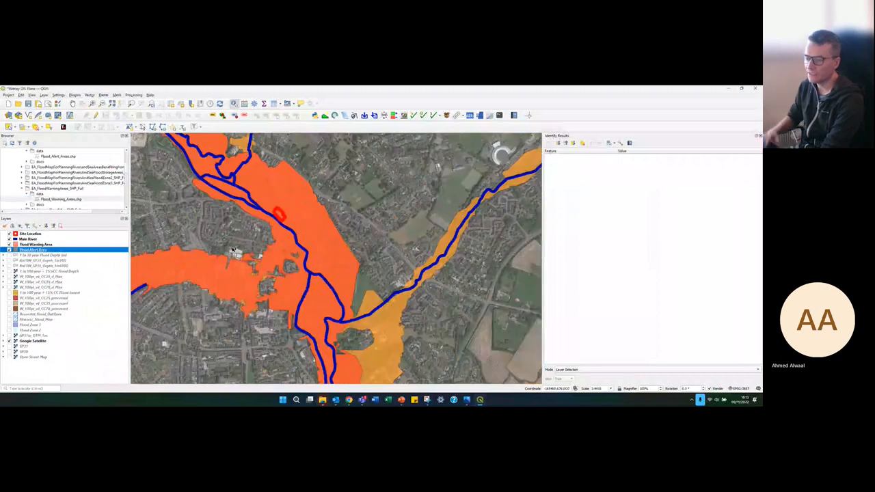
{"action": "scroll", "coordinate": [322, 244], "scroll_direction": "down", "scroll_amount": 1}
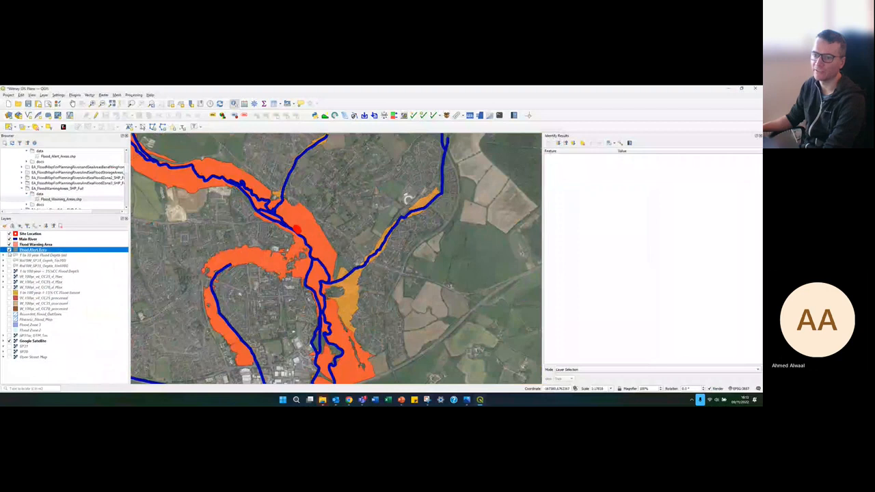
Step: Hide the Flood Warning Area and Flood Alert Area layers and save the project
{"action": "left_click", "coordinate": [9, 245]}
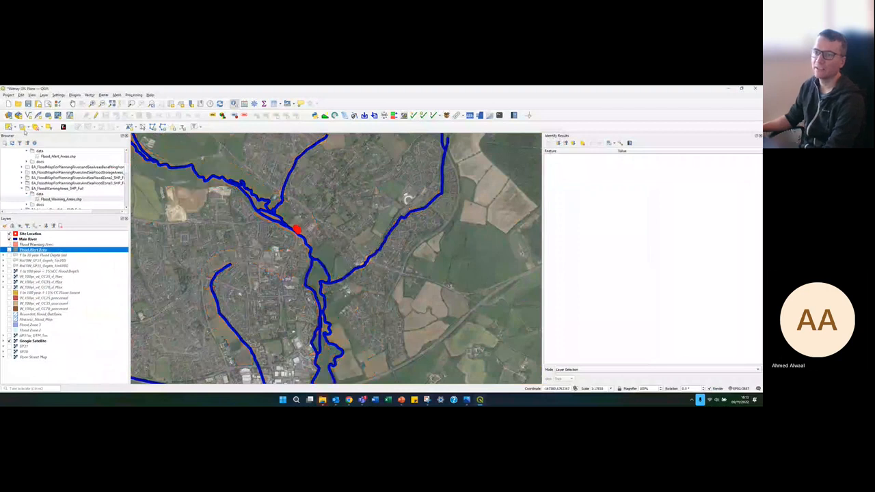
{"action": "left_click", "coordinate": [28, 104]}
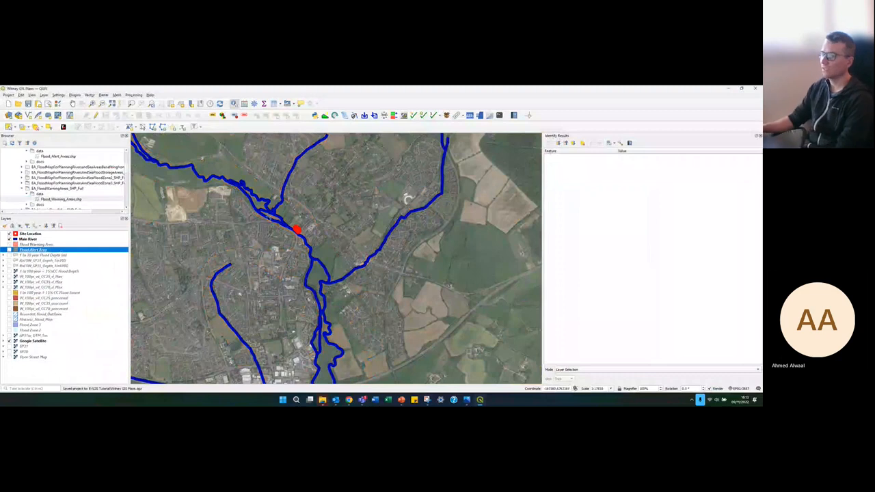
Step: Create a print layout from the FPS_A4_Landscape template, titled "01 - Site Location Plan"
{"action": "scroll", "coordinate": [270, 216], "scroll_direction": "up", "scroll_amount": 1}
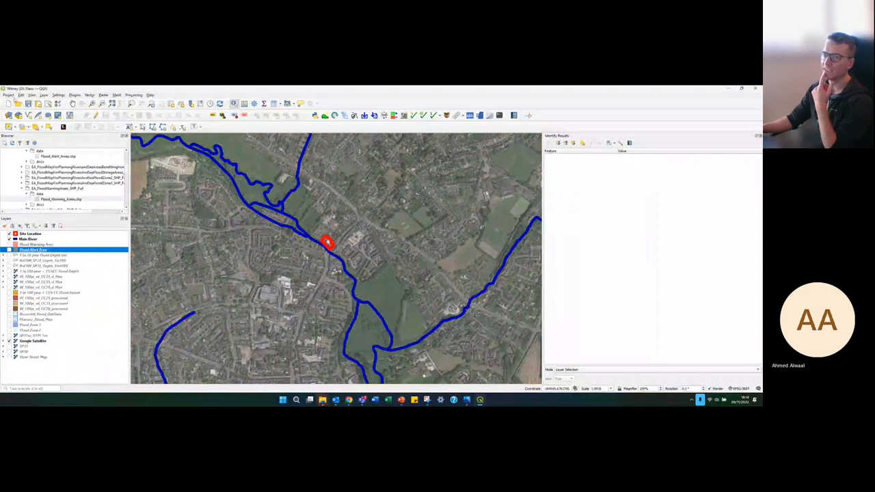
{"action": "left_click", "coordinate": [13, 96]}
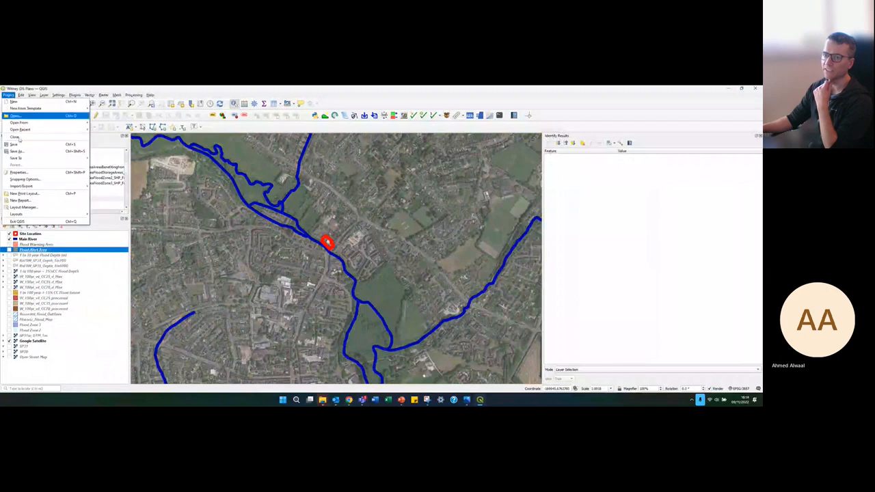
{"action": "left_click", "coordinate": [36, 208]}
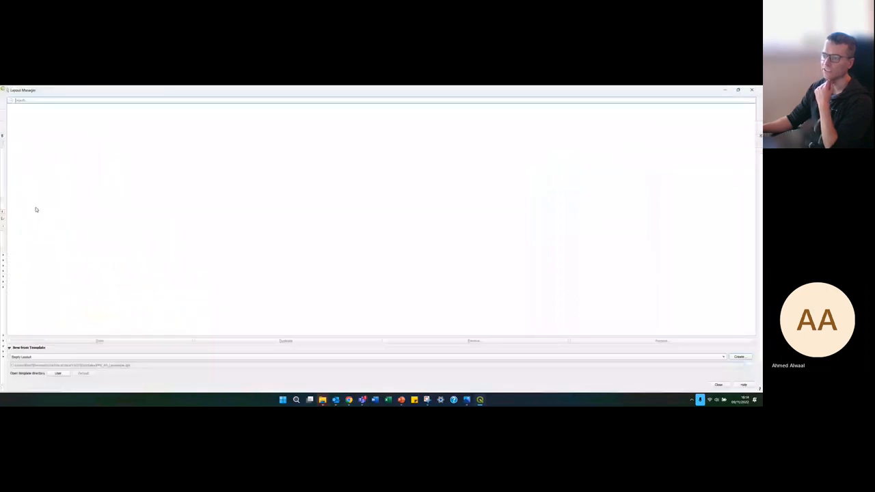
{"action": "mouse_move", "coordinate": [263, 89]}
{"action": "left_mouse_down"}
{"action": "mouse_move", "coordinate": [258, 114]}
{"action": "mouse_move", "coordinate": [283, 168]}
{"action": "mouse_move", "coordinate": [234, 164]}
{"action": "mouse_move", "coordinate": [259, 172]}
{"action": "left_mouse_up"}
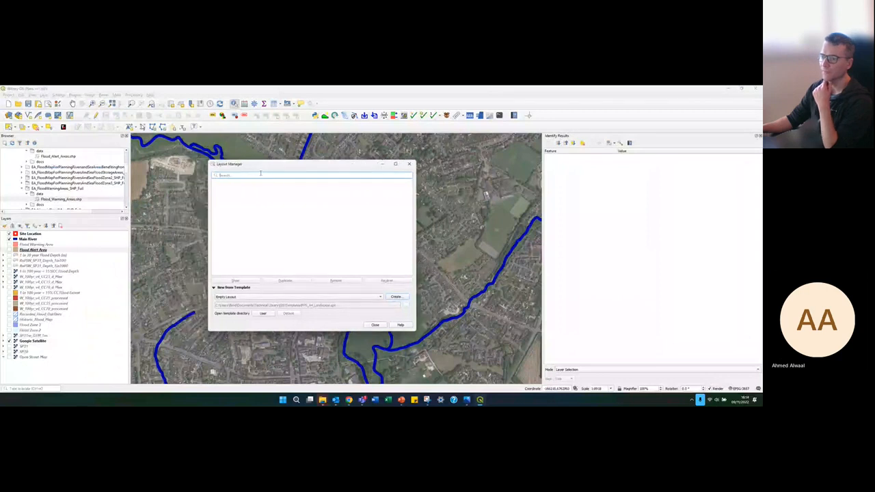
{"action": "left_click", "coordinate": [314, 297]}
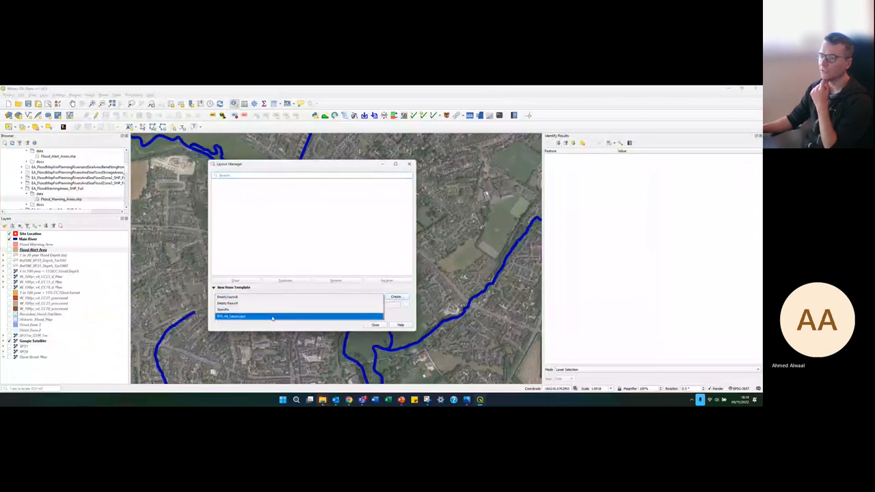
{"action": "left_click", "coordinate": [230, 317]}
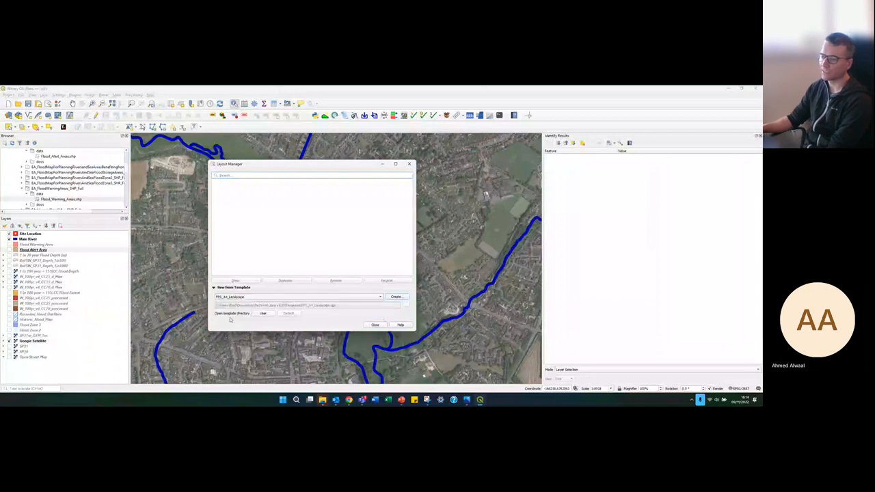
{"action": "left_click", "coordinate": [395, 297]}
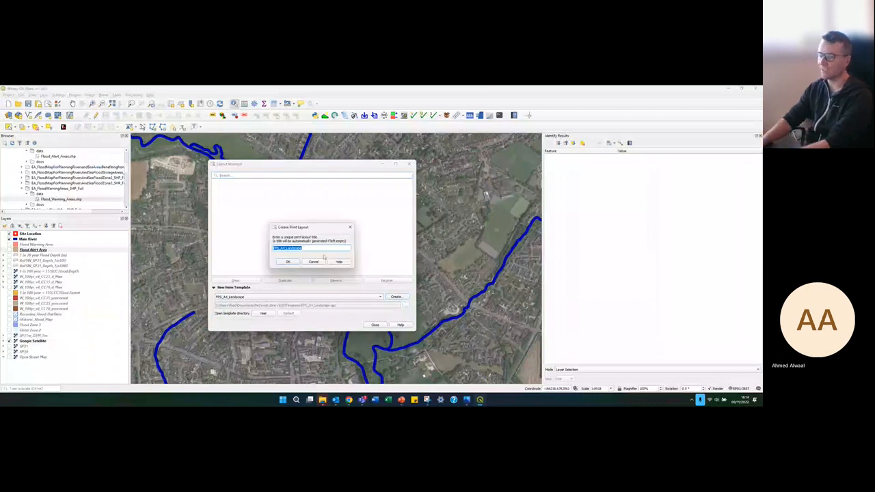
{"action": "type", "text": "01 - Site Location Plan"}
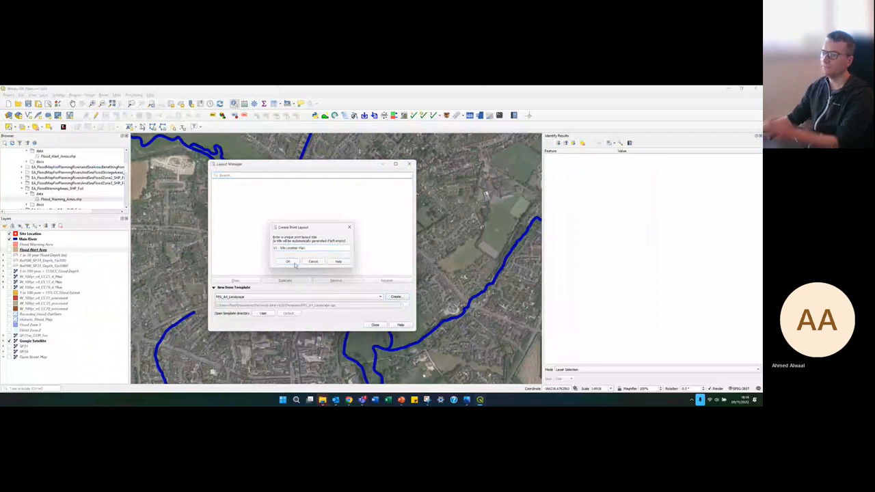
{"action": "left_click", "coordinate": [290, 263]}
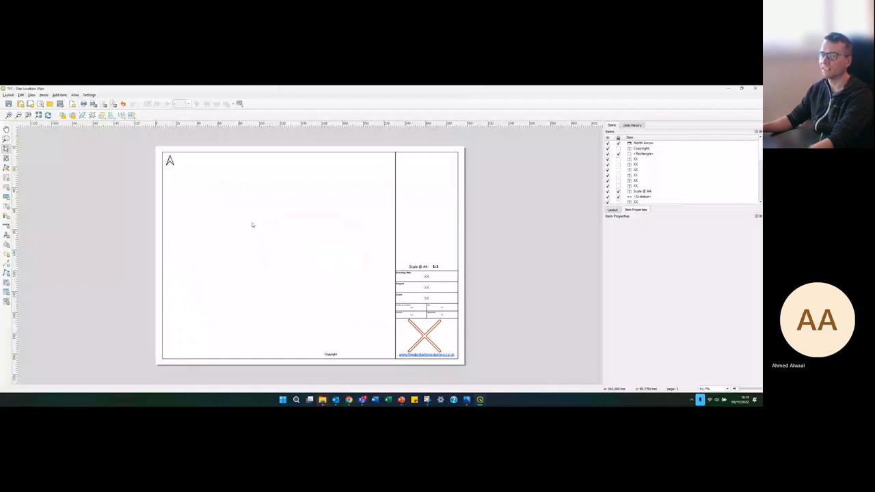
Step: Widen the Drawing Title placeholder label in the title block and set its text to "Site Location Plan"
{"action": "left_click", "coordinate": [425, 277]}
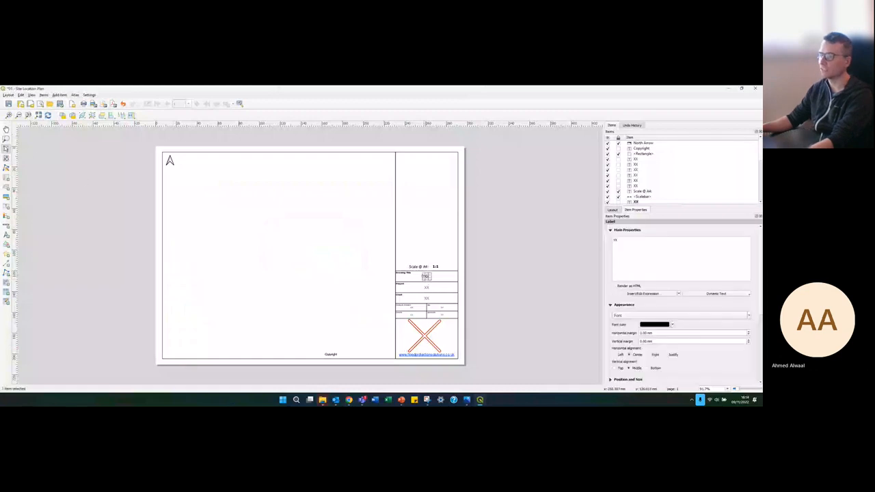
{"action": "scroll", "coordinate": [425, 276], "scroll_direction": "up", "scroll_amount": 2}
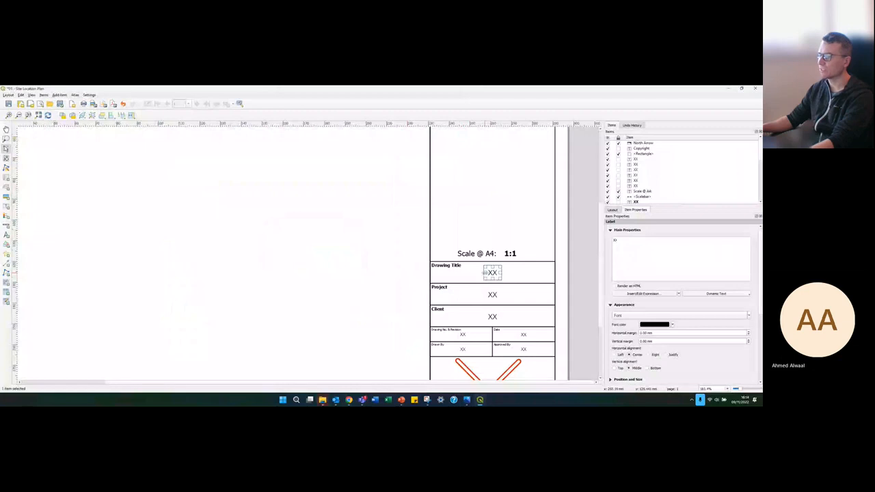
{"action": "left_click_drag", "start_coordinate": [501, 273], "coordinate": [545, 273]}
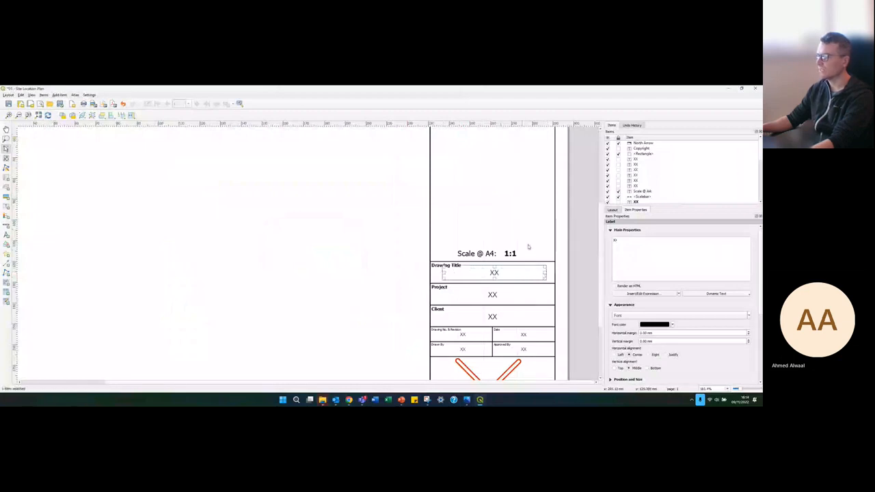
{"action": "left_click", "coordinate": [662, 342]}
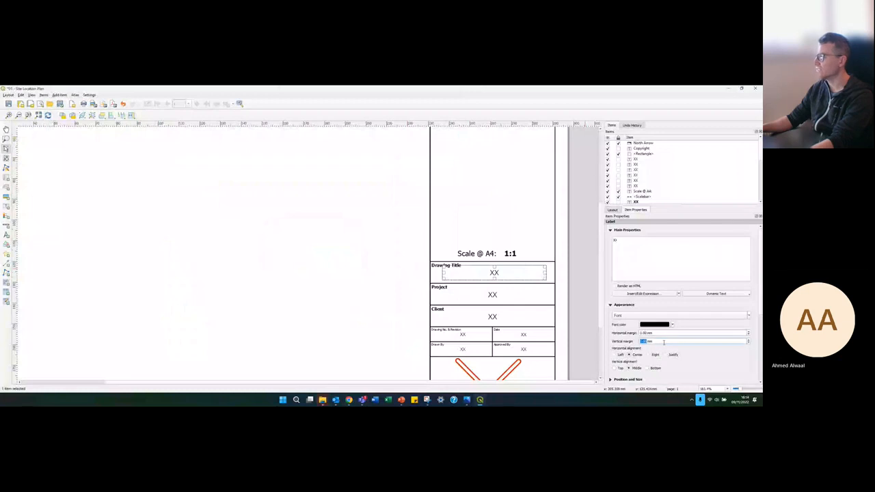
{"action": "double_click", "coordinate": [621, 241]}
{"action": "type", "text": "S"}
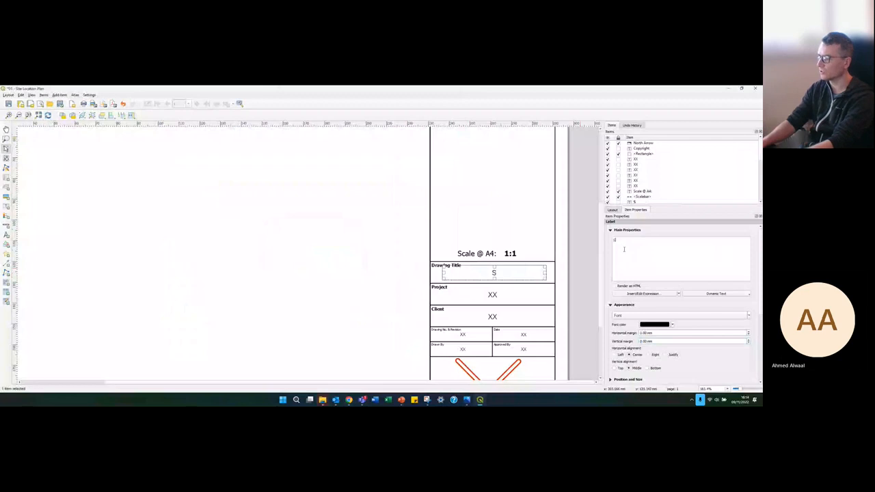
{"action": "type", "text": "ite Location Pl"}
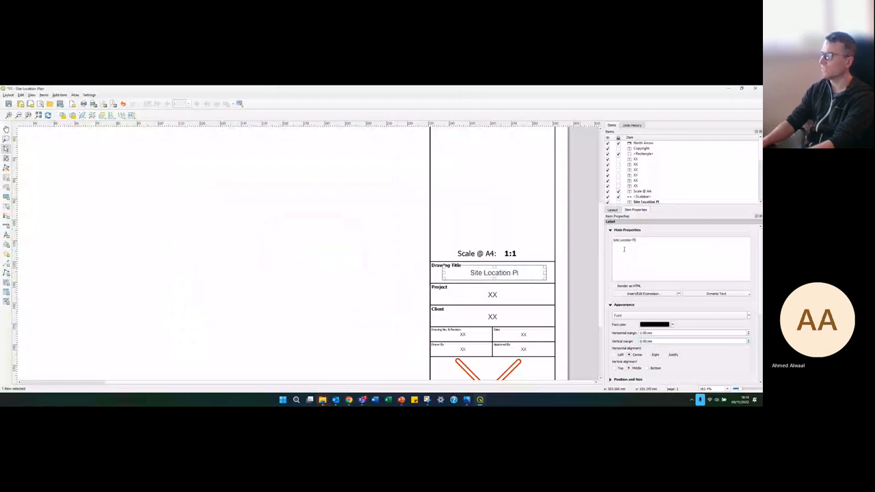
{"action": "type", "text": "an"}
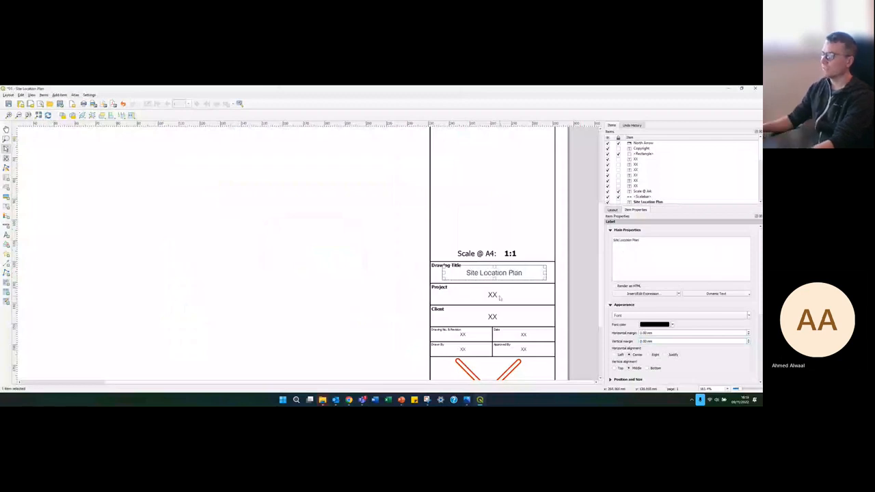
Step: Widen the Project placeholder label across its title block cell and enter Halfords followed by the site's street and town
{"action": "left_click", "coordinate": [499, 298]}
{"action": "left_click_drag", "start_coordinate": [503, 295], "coordinate": [547, 295]}
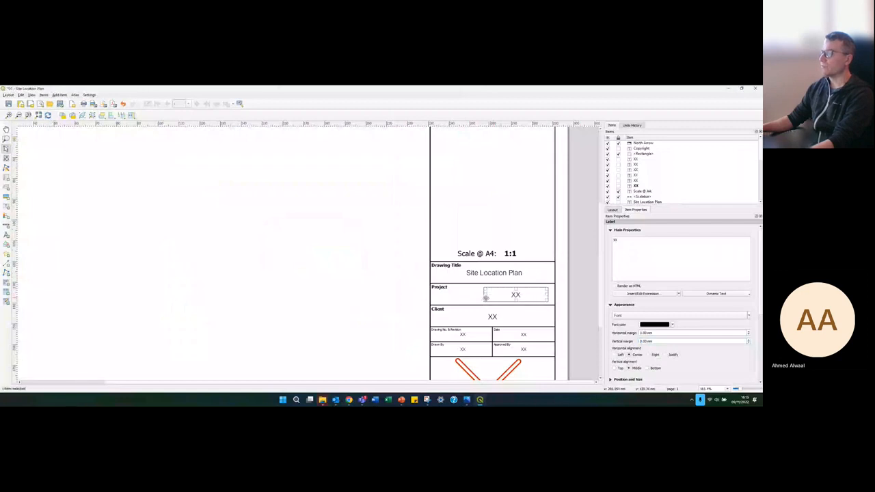
{"action": "left_click_drag", "start_coordinate": [485, 297], "coordinate": [447, 295]}
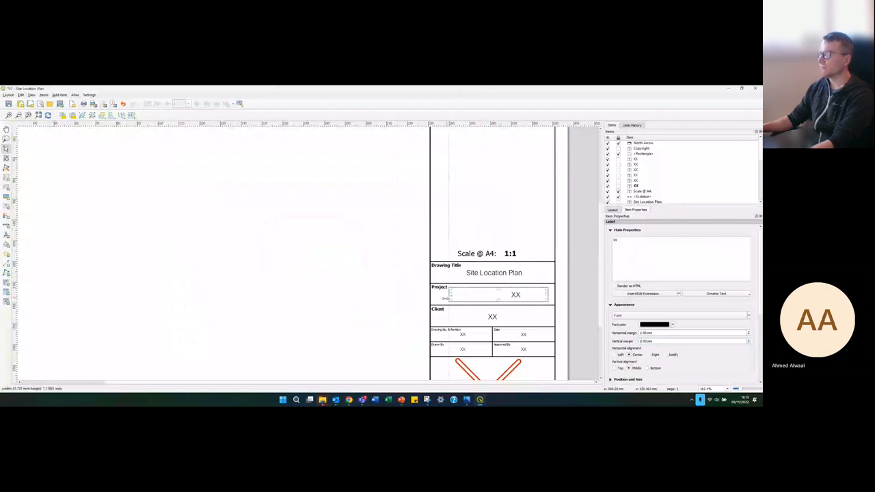
{"action": "left_click", "coordinate": [626, 244]}
{"action": "key", "text": "BackSpace"}
{"action": "key", "text": "BackSpace"}
{"action": "type", "text": "Half"}
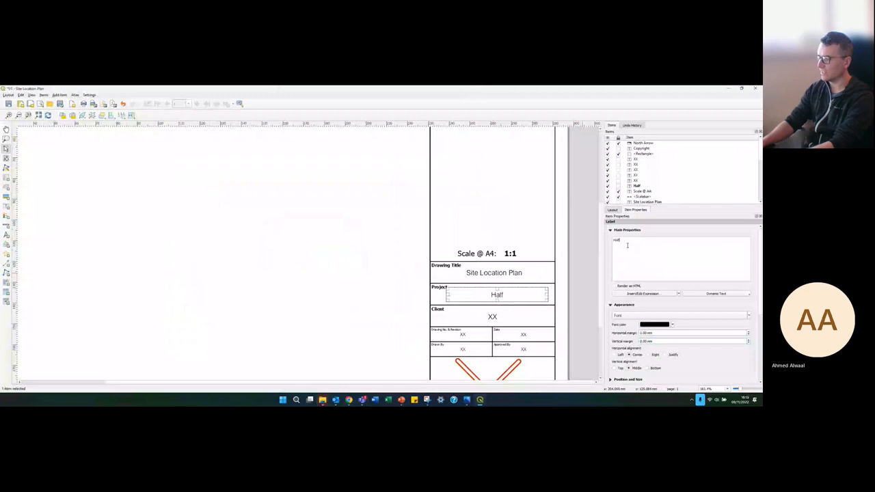
{"action": "type", "text": "ro"}
{"action": "type", "text": "ds,"}
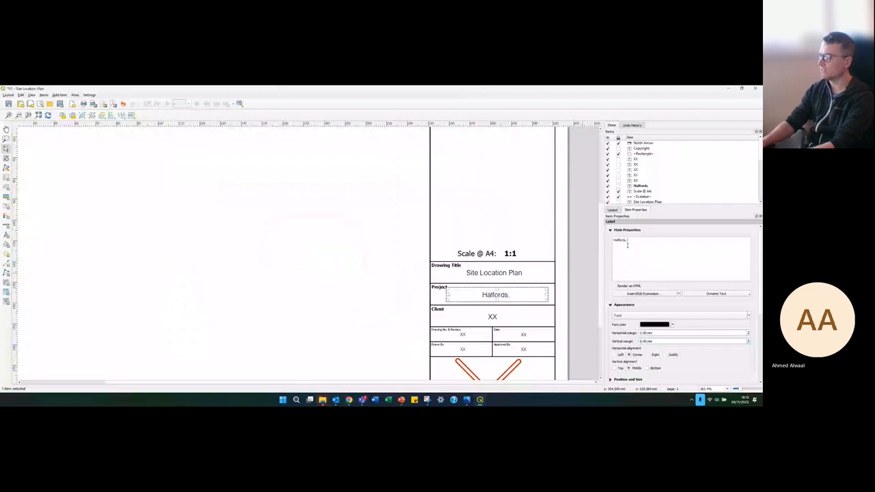
{"action": "type", "text": " Bridge St"}
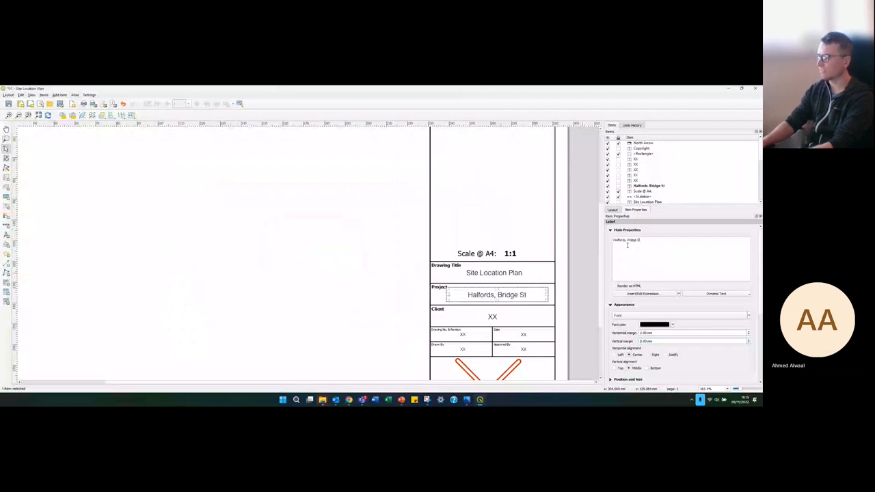
{"action": "type", "text": "rete,"}
{"action": "key", "text": "BackSpace"}
{"action": "key", "text": "BackSpace"}
{"action": "key", "text": "BackSpace"}
{"action": "key", "text": "BackSpace"}
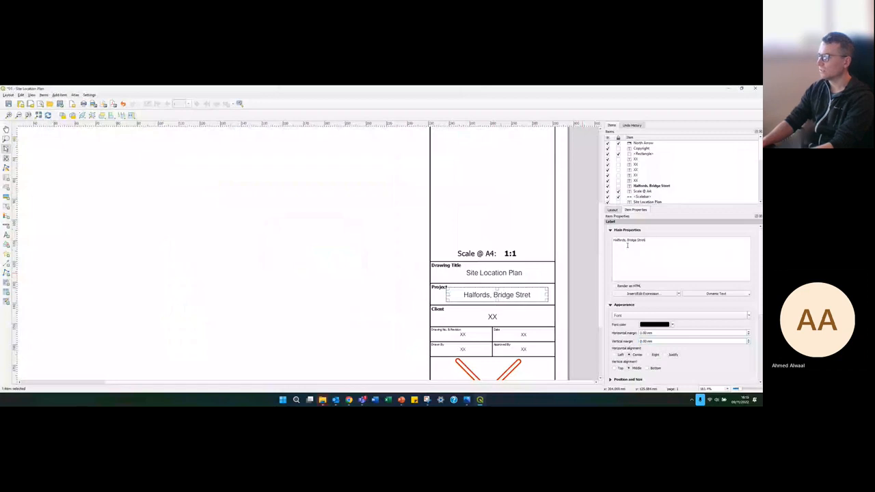
{"action": "type", "text": "et, Witney"}
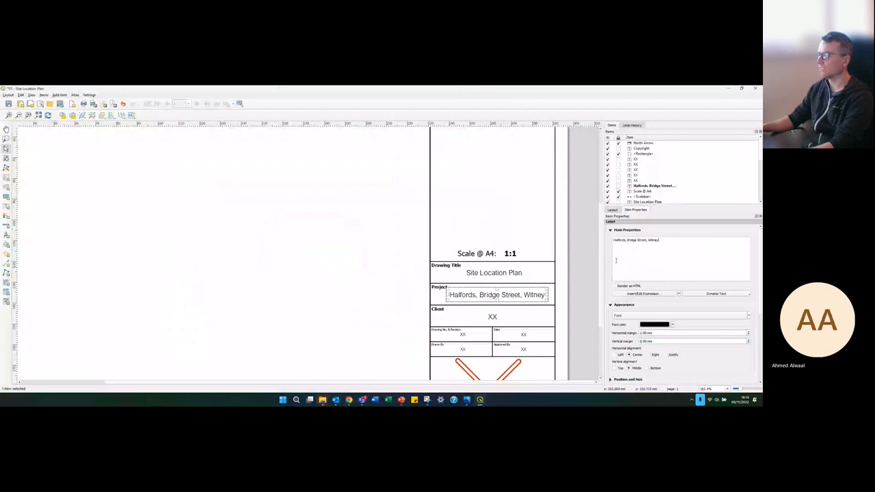
Step: Replace the Client placeholder in the title block with the client's first name and widen its label across the cell
{"action": "left_click", "coordinate": [492, 316]}
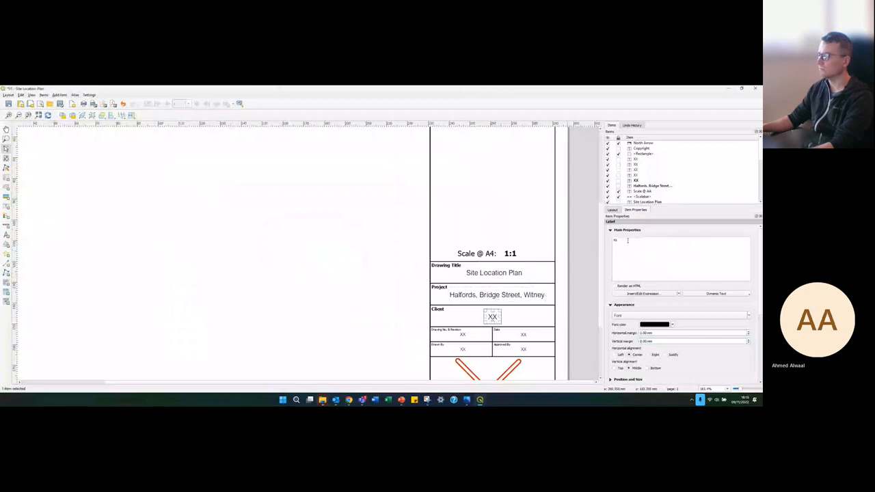
{"action": "type", "text": "Ahme"}
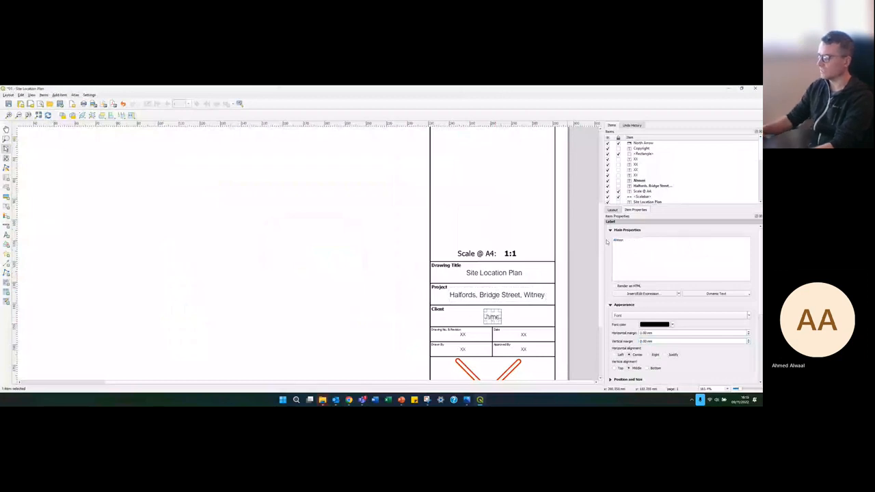
{"action": "type", "text": "d"}
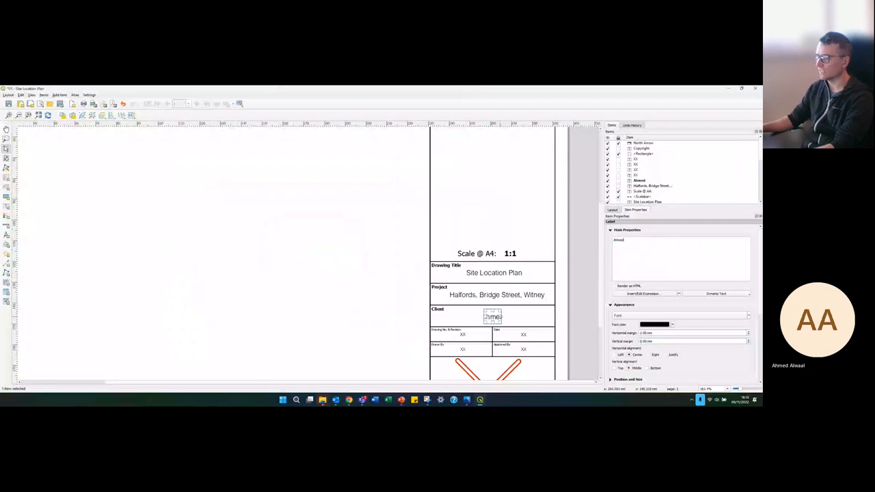
{"action": "left_click_drag", "start_coordinate": [512, 315], "coordinate": [432, 316]}
{"action": "left_click_drag", "start_coordinate": [430, 320], "coordinate": [429, 317]}
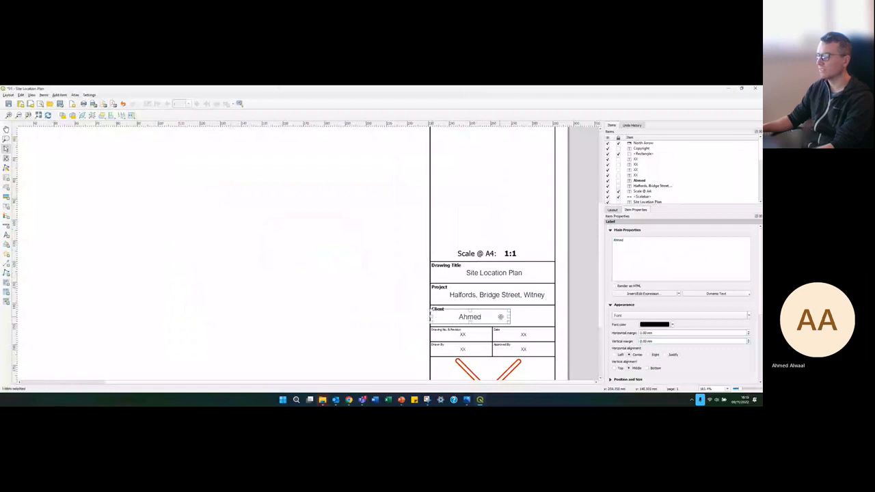
{"action": "left_click_drag", "start_coordinate": [509, 316], "coordinate": [552, 314]}
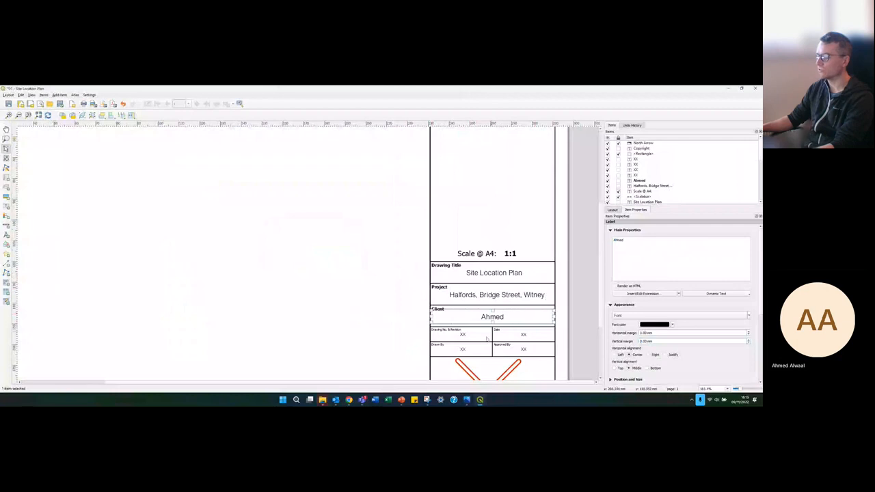
Step: Set the Drawing No. & Revision label to 01 and the Date label to 09/11/22, widening the date label to fit
{"action": "left_click", "coordinate": [464, 335]}
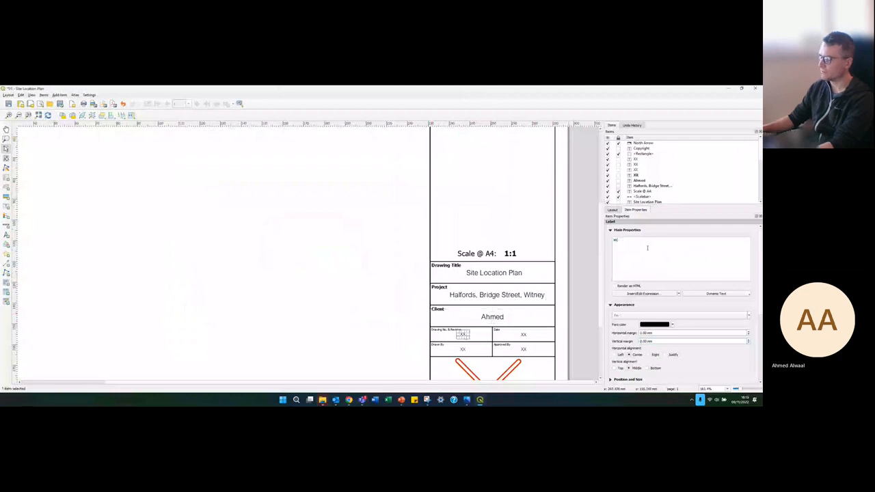
{"action": "key", "text": "ctrl+a"}
{"action": "type", "text": "01"}
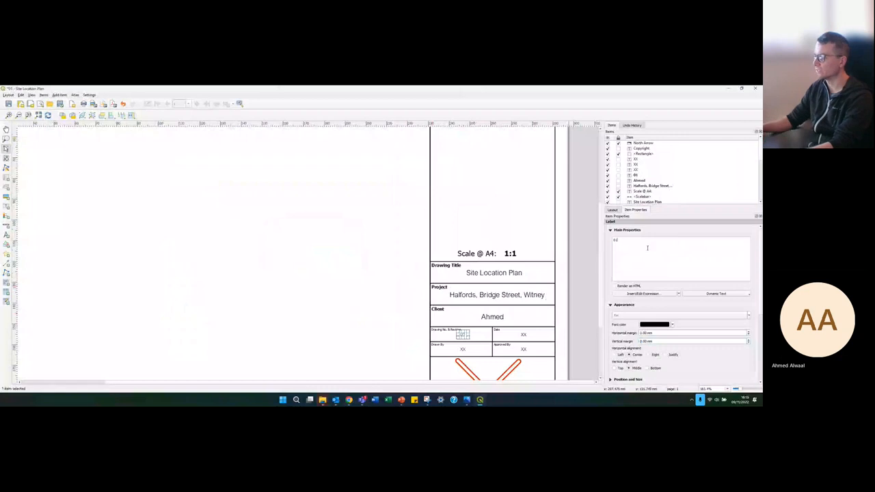
{"action": "left_click", "coordinate": [524, 334]}
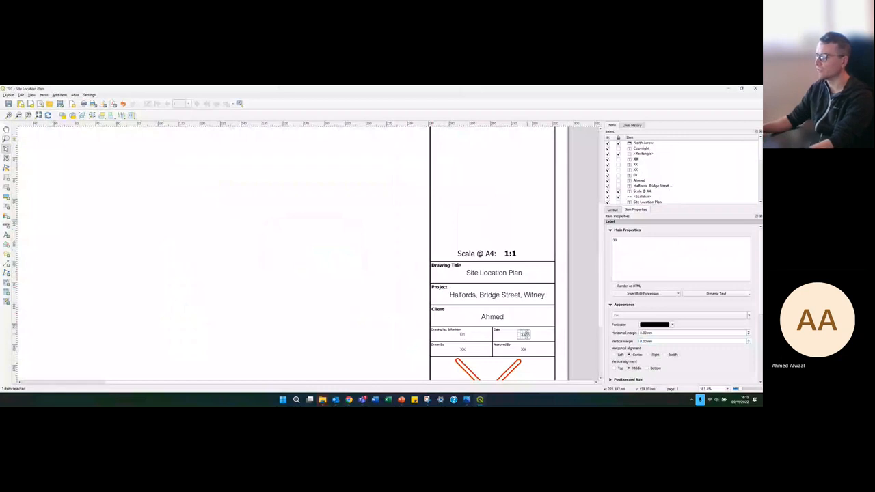
{"action": "key", "text": "ctrl+a"}
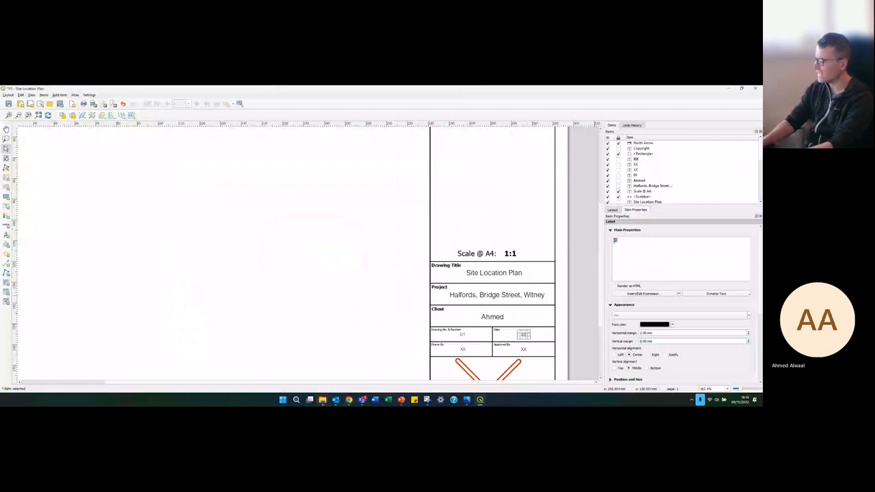
{"action": "type", "text": "09/11/"}
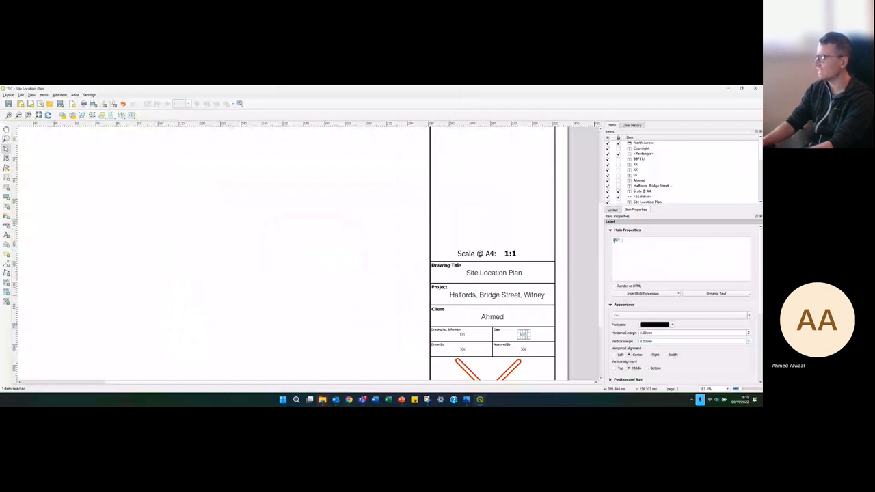
{"action": "type", "text": "22"}
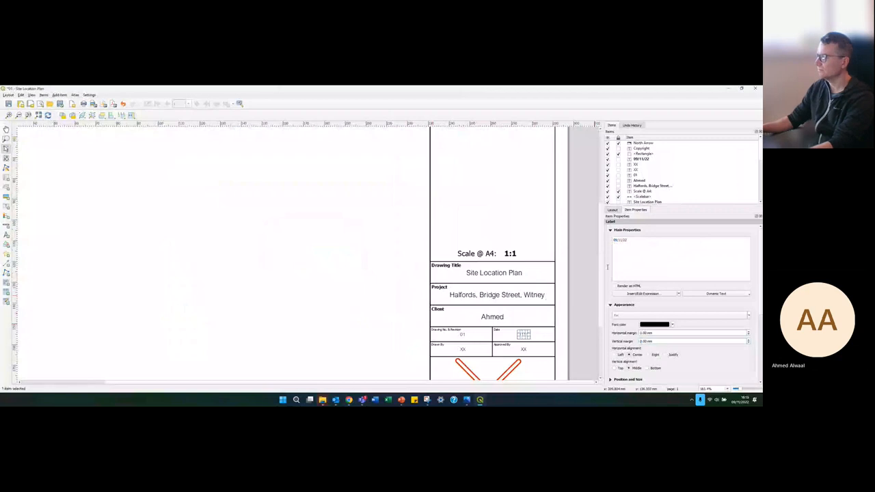
{"action": "mouse_move", "coordinate": [531, 335]}
{"action": "left_mouse_down"}
{"action": "mouse_move", "coordinate": [556, 334]}
{"action": "mouse_move", "coordinate": [493, 336]}
{"action": "left_mouse_up"}
Step: Replace the Drawn By and Approved By placeholders in the title block with the drafter's and approver's initials
{"action": "left_click", "coordinate": [463, 349]}
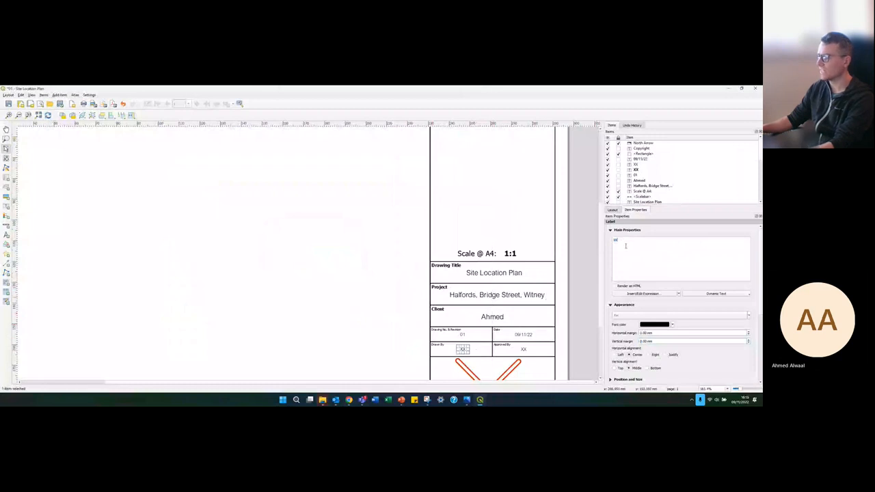
{"action": "key", "text": "BackSpace"}
{"action": "key", "text": "BackSpace"}
{"action": "type", "text": "RP"}
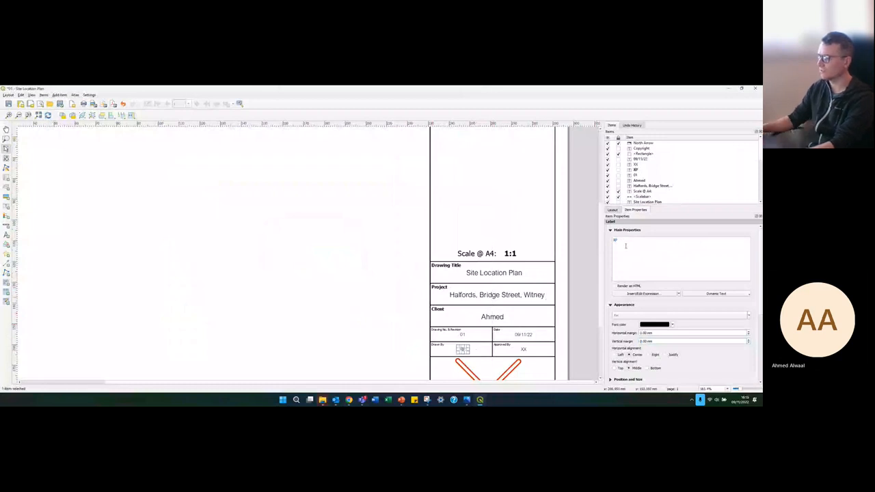
{"action": "left_click", "coordinate": [522, 351]}
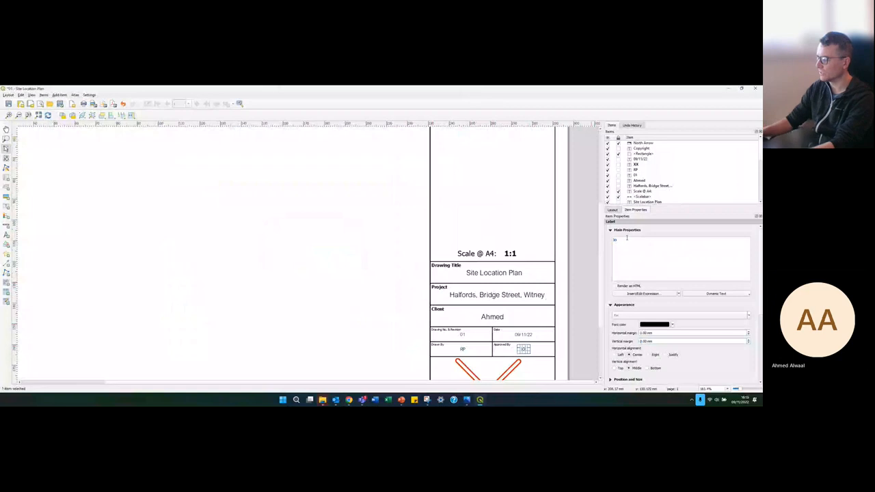
{"action": "key", "text": "BackSpace"}
{"action": "key", "text": "BackSpace"}
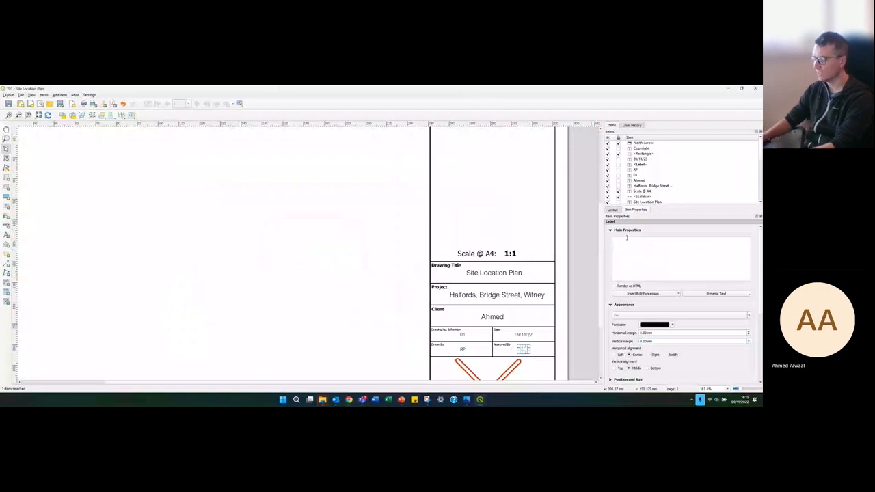
{"action": "type", "text": "SC"}
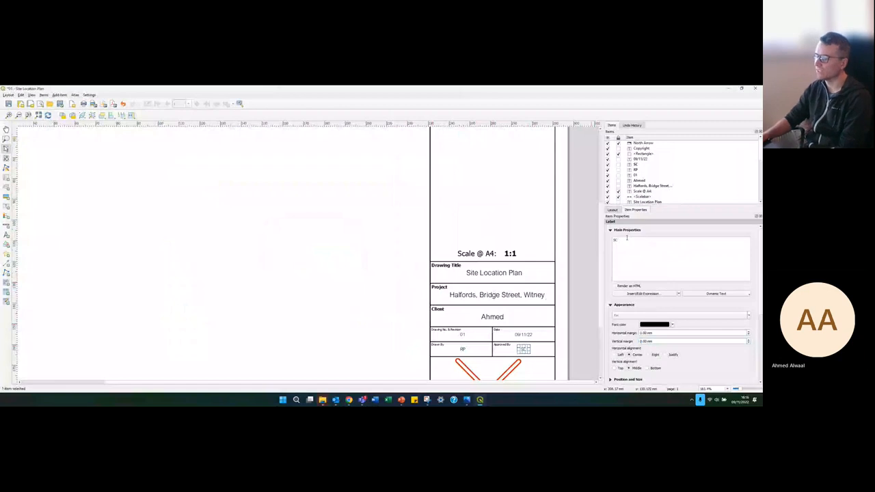
{"action": "left_click", "coordinate": [580, 288]}
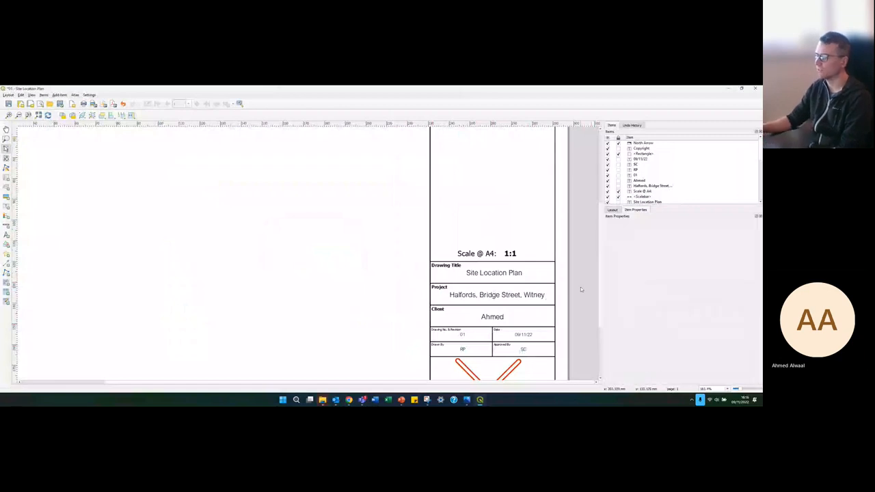
Step: Unlock the broken logo picture in the title block and shift it slightly to centre it in its cell
{"action": "key", "text": "ctrl+0"}
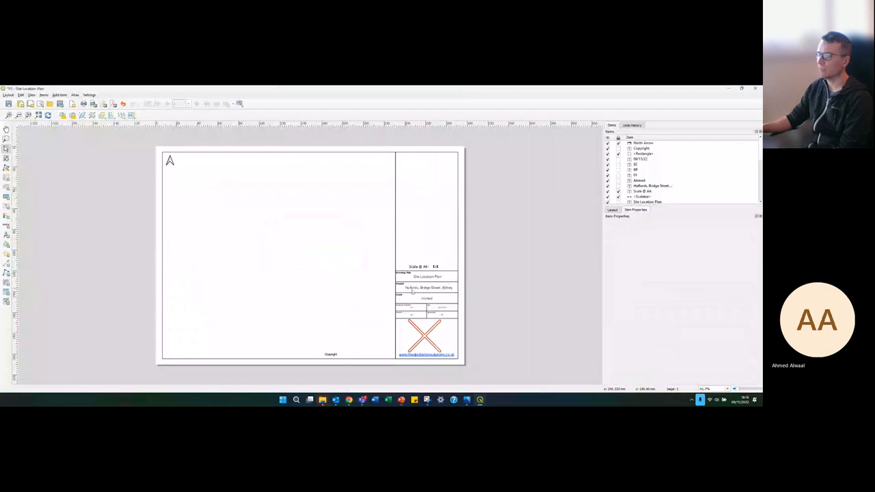
{"action": "scroll", "coordinate": [360, 336], "scroll_direction": "up", "scroll_amount": 2}
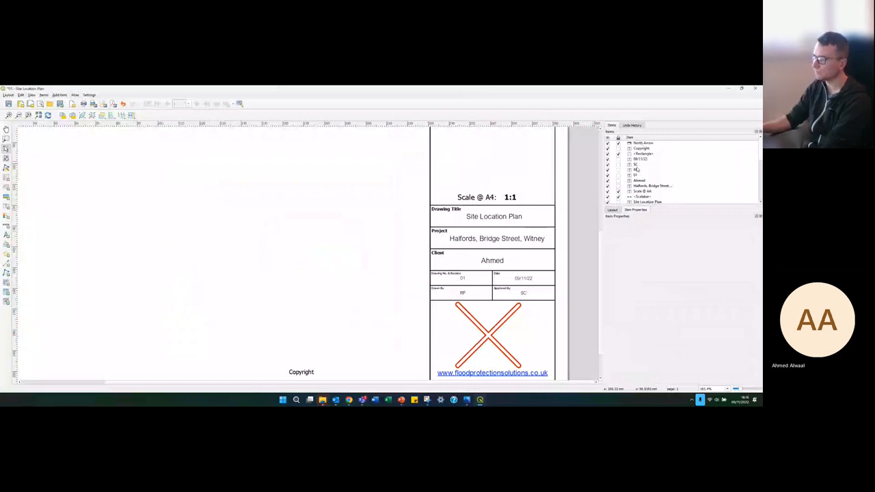
{"action": "scroll", "coordinate": [636, 171], "scroll_direction": "down", "scroll_amount": 1}
{"action": "scroll", "coordinate": [635, 175], "scroll_direction": "down", "scroll_amount": 4}
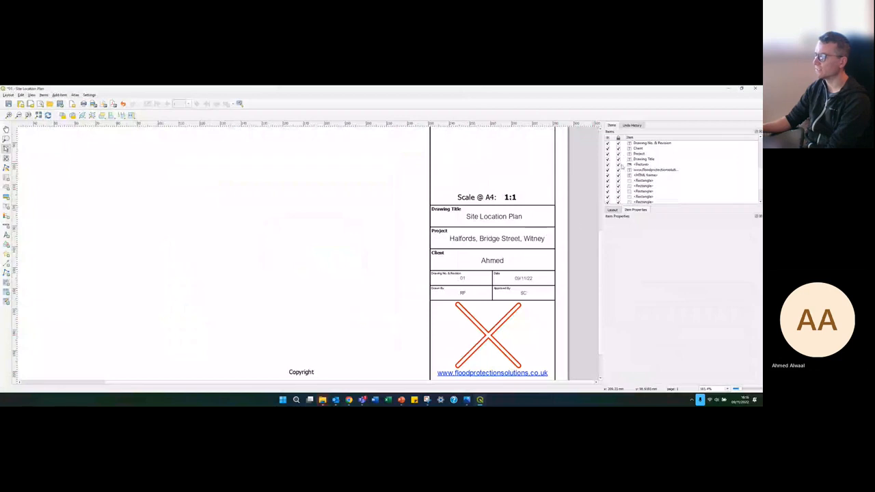
{"action": "left_click", "coordinate": [483, 314]}
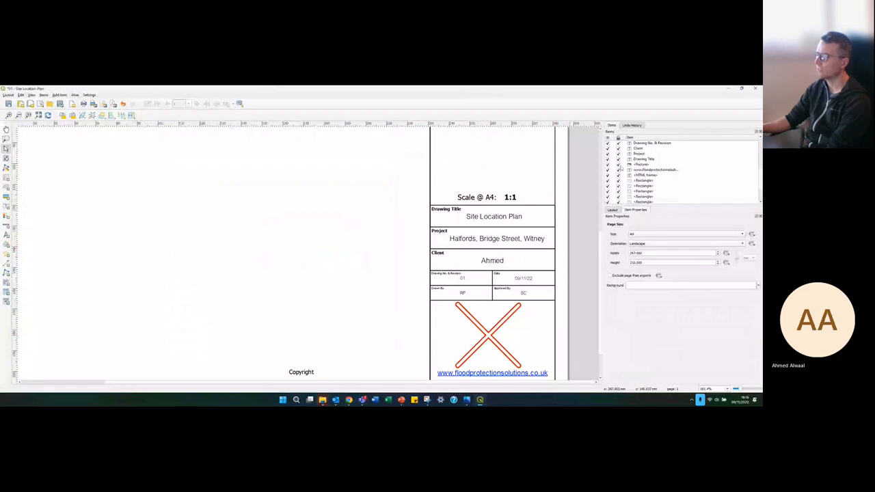
{"action": "left_click", "coordinate": [636, 165]}
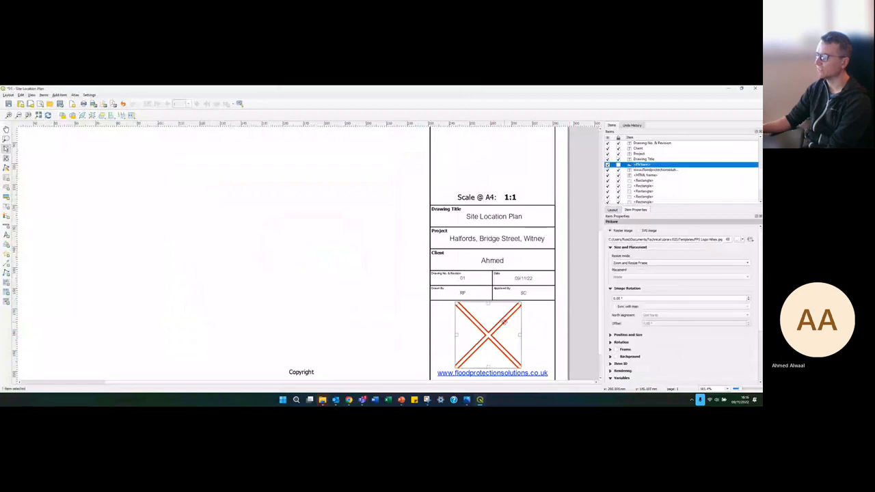
{"action": "left_click_drag", "start_coordinate": [503, 322], "coordinate": [507, 324]}
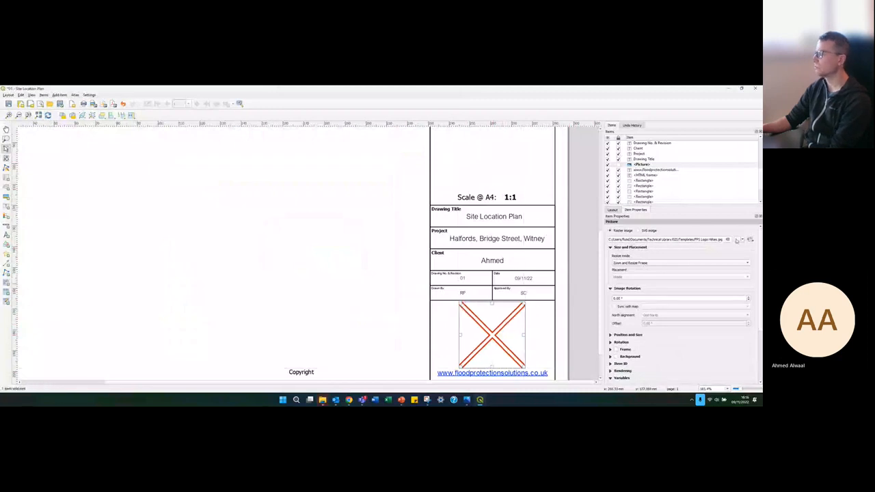
Step: Replace the logo picture's source with FPS_colour_RGB from the PNG folder of FPS within FPS New Logo Set
{"action": "left_click", "coordinate": [735, 240]}
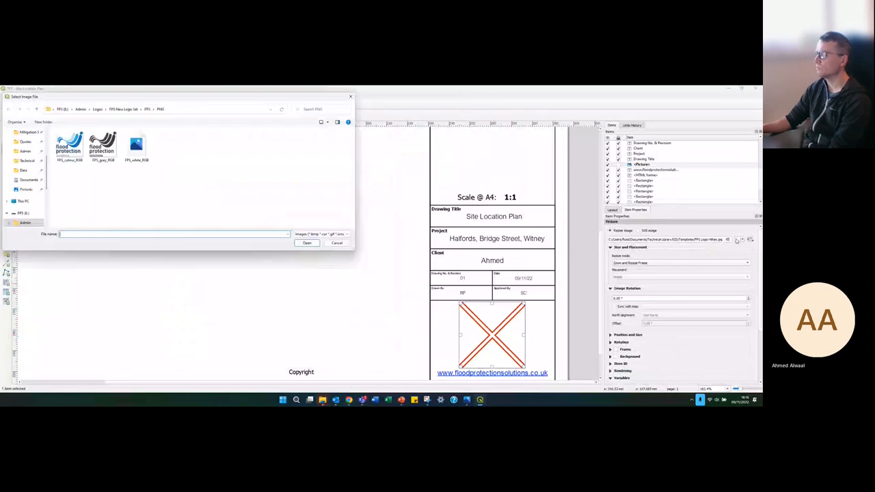
{"action": "left_click_drag", "start_coordinate": [164, 102], "coordinate": [226, 134]}
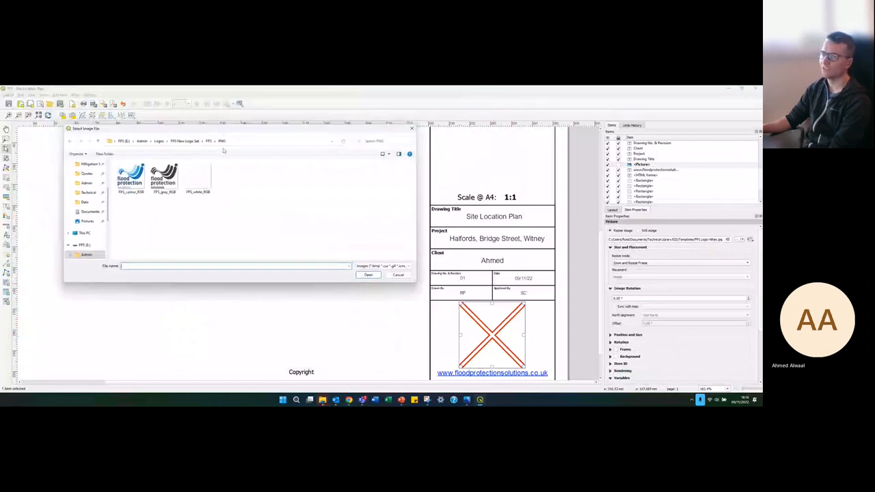
{"action": "left_click", "coordinate": [185, 141]}
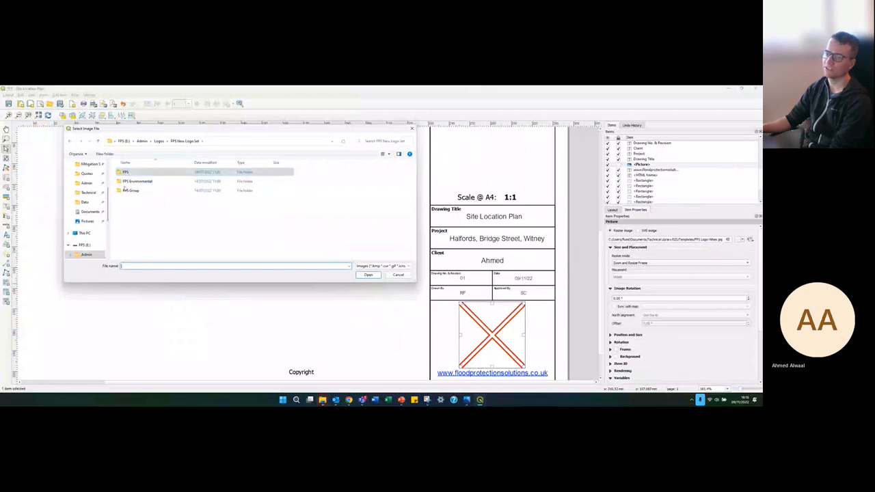
{"action": "left_click", "coordinate": [131, 180]}
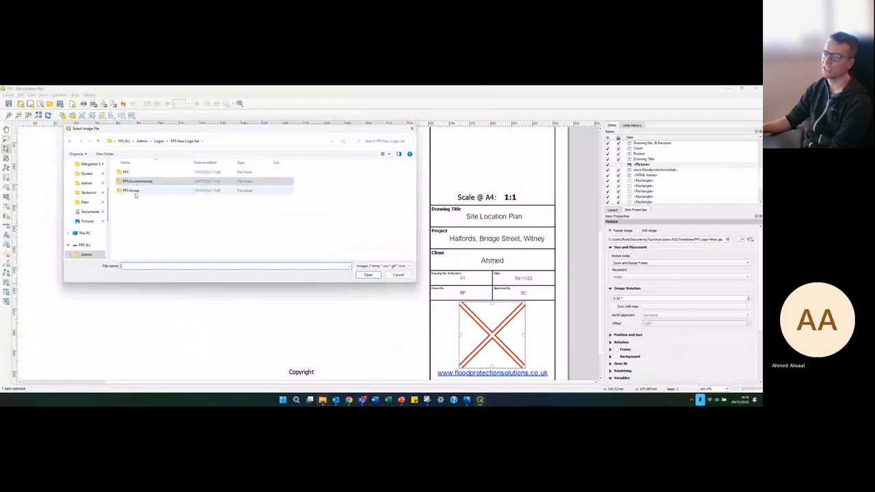
{"action": "left_click", "coordinate": [126, 172]}
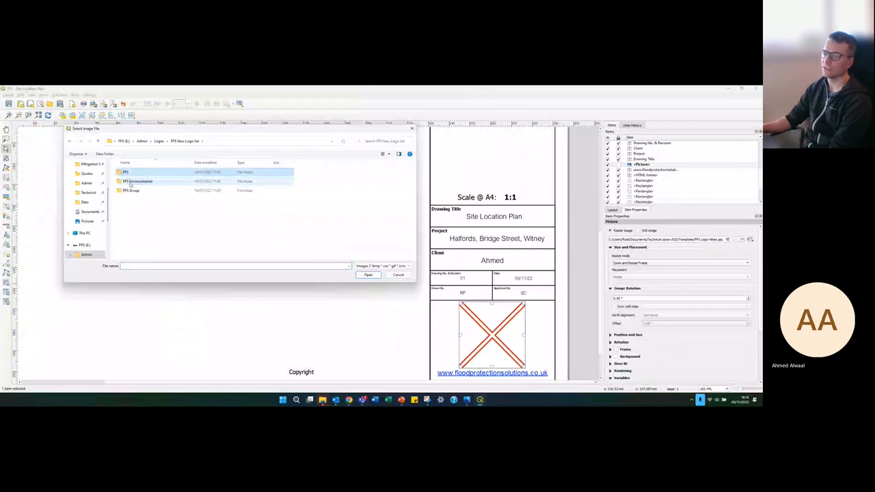
{"action": "left_click", "coordinate": [130, 182]}
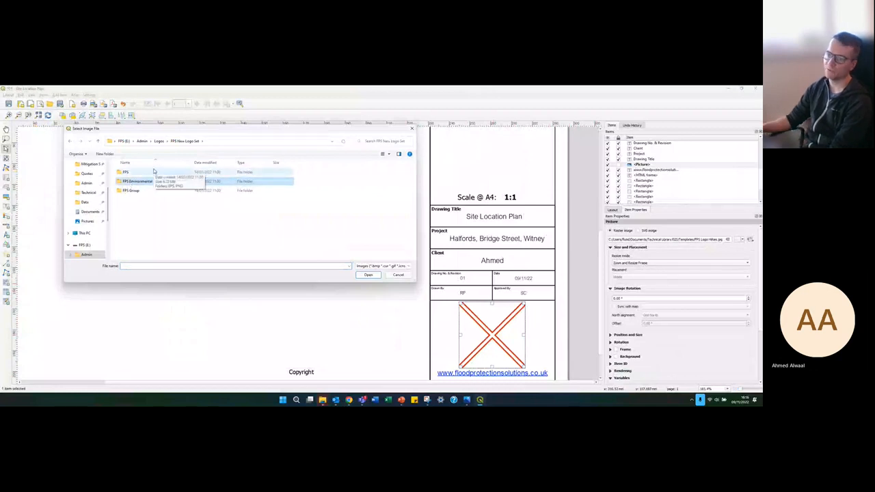
{"action": "double_click", "coordinate": [153, 172]}
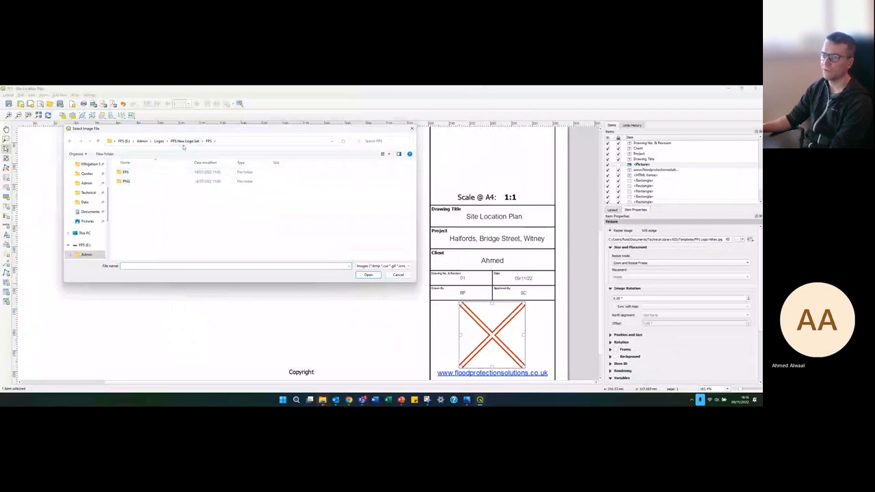
{"action": "double_click", "coordinate": [127, 181]}
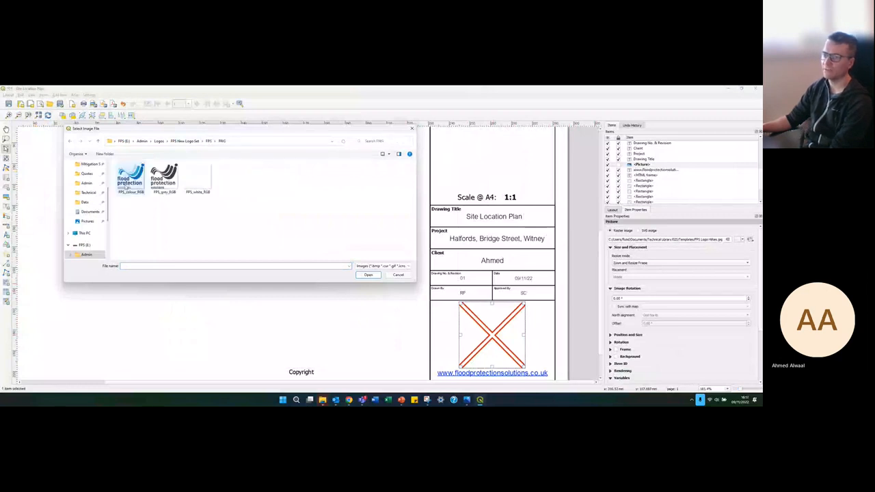
{"action": "left_click", "coordinate": [128, 183]}
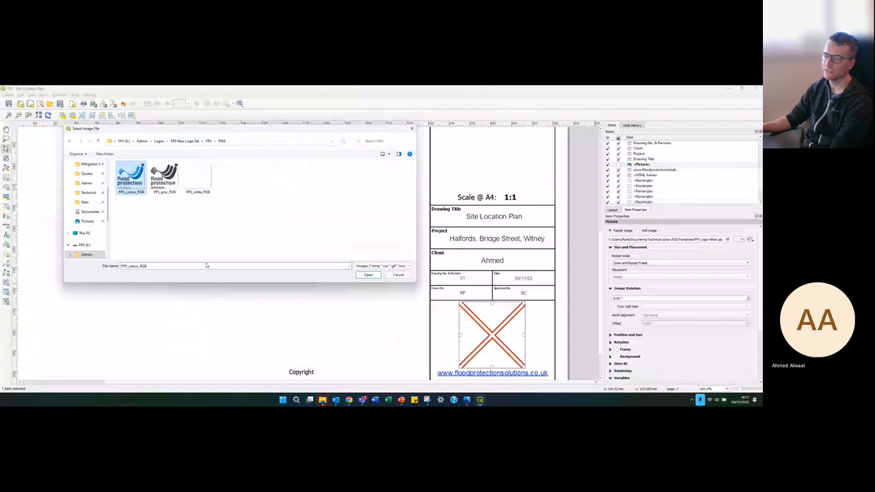
{"action": "left_click", "coordinate": [364, 275]}
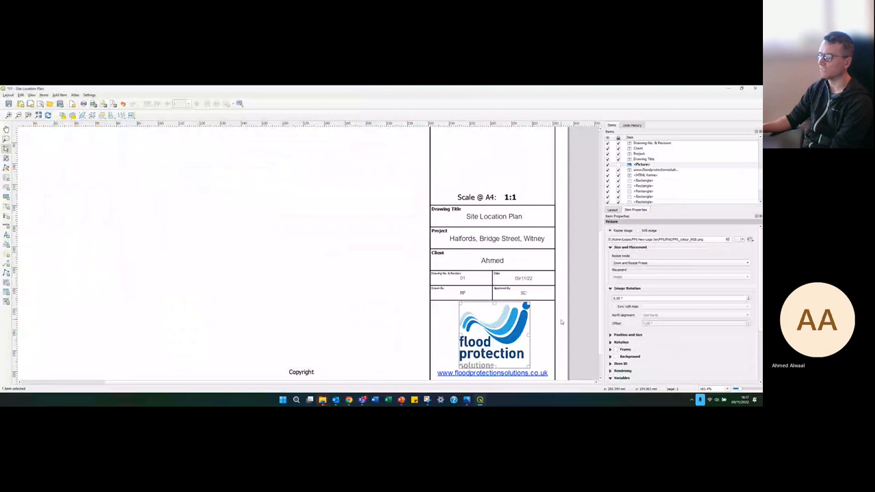
Step: Lock the logo picture in the title block, and check the website label's text before locking it again
{"action": "key", "text": "ctrl+0"}
{"action": "scroll", "coordinate": [484, 356], "scroll_direction": "up", "scroll_amount": 1}
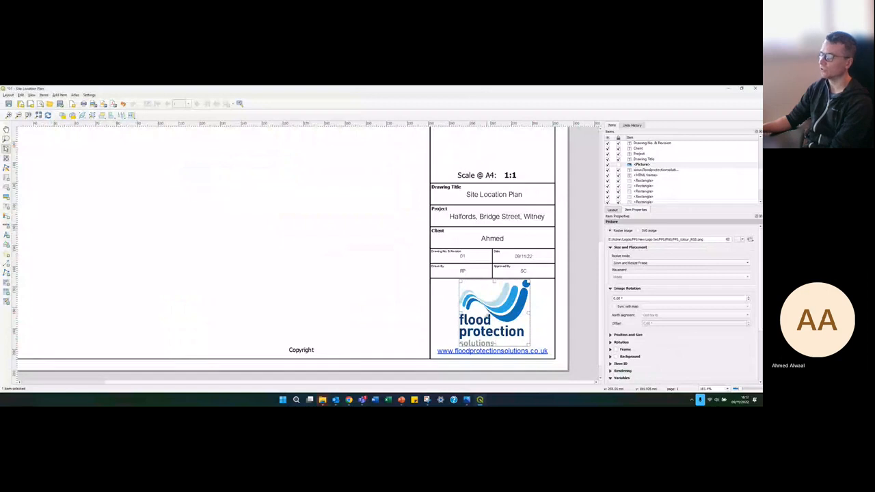
{"action": "left_click", "coordinate": [481, 355]}
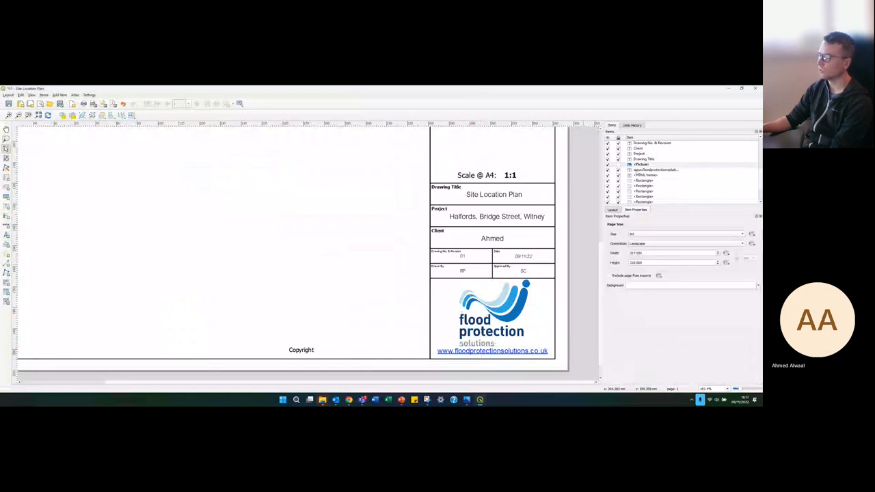
{"action": "left_click", "coordinate": [622, 165]}
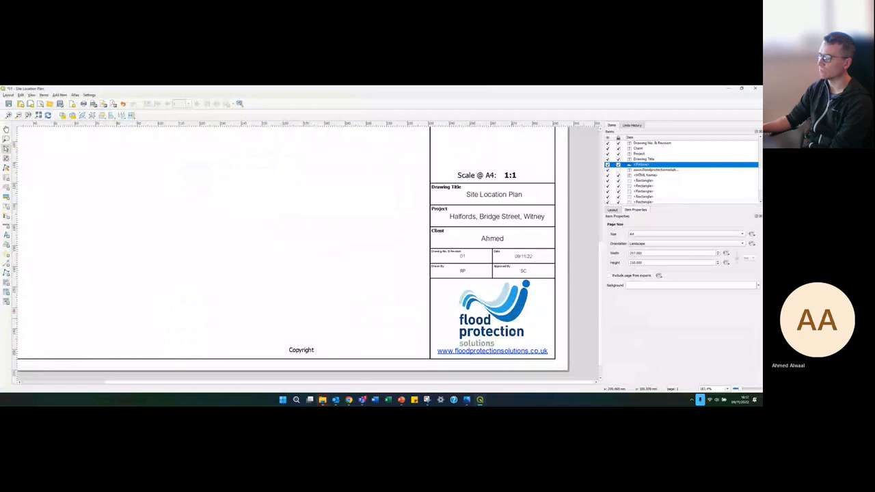
{"action": "left_click", "coordinate": [502, 349]}
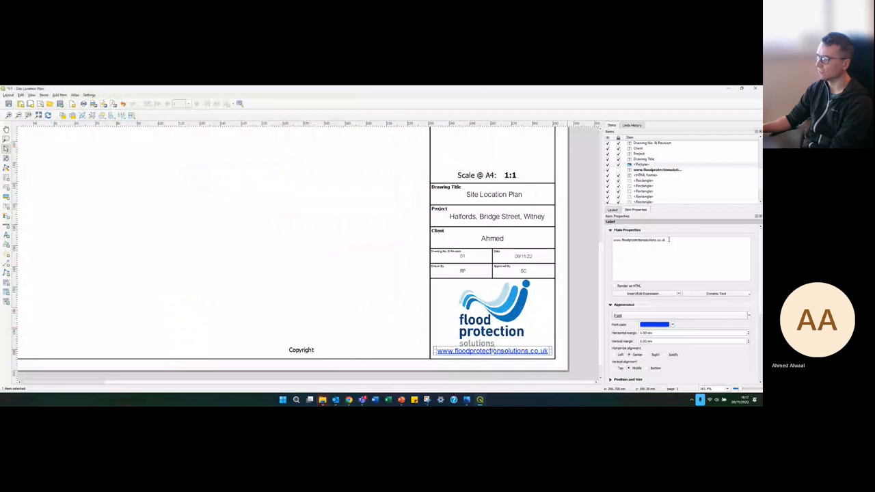
{"action": "left_click", "coordinate": [618, 170]}
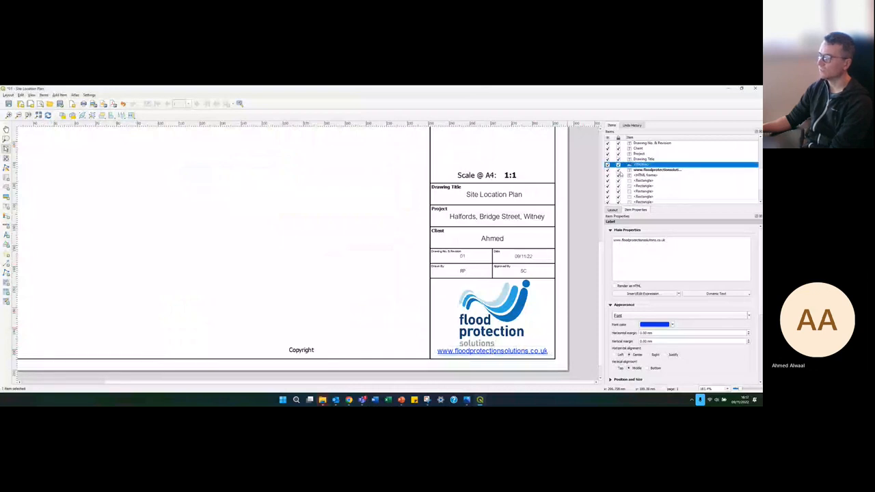
Step: Add a map filling the large empty drawing frame beside the title block
{"action": "key", "text": "ctrl+0"}
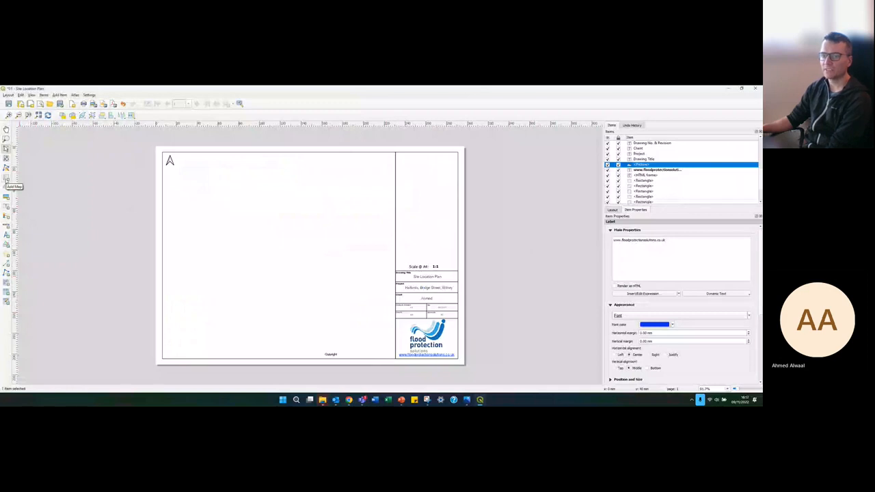
{"action": "left_click", "coordinate": [6, 179]}
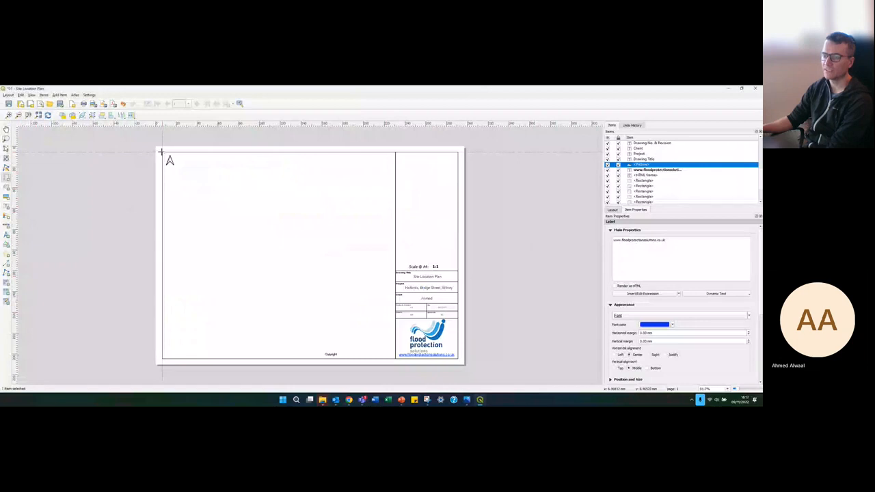
{"action": "left_click_drag", "start_coordinate": [162, 152], "coordinate": [395, 358]}
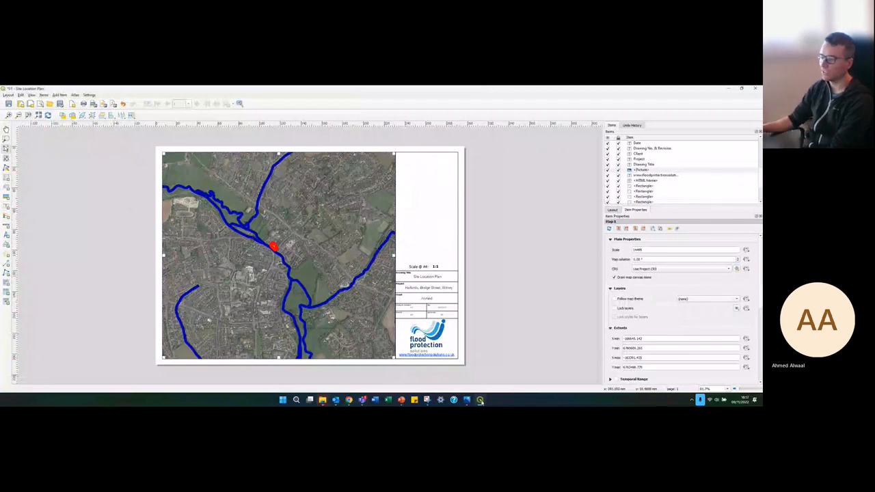
Step: Switch to the main project window, minimise the Layout Manager to view the map canvas, and return to the layout
{"action": "mouse_move", "coordinate": [480, 401]}
{"action": "left_click", "coordinate": [464, 370]}
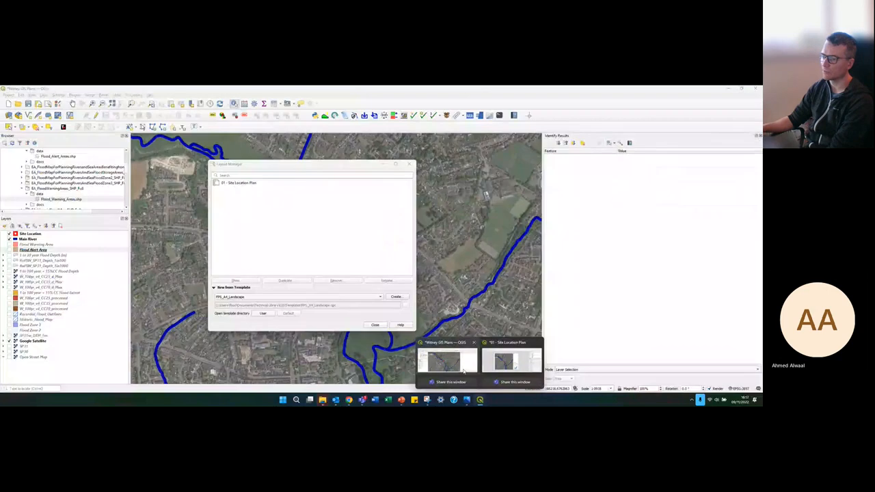
{"action": "left_click", "coordinate": [463, 371]}
{"action": "left_click", "coordinate": [384, 164]}
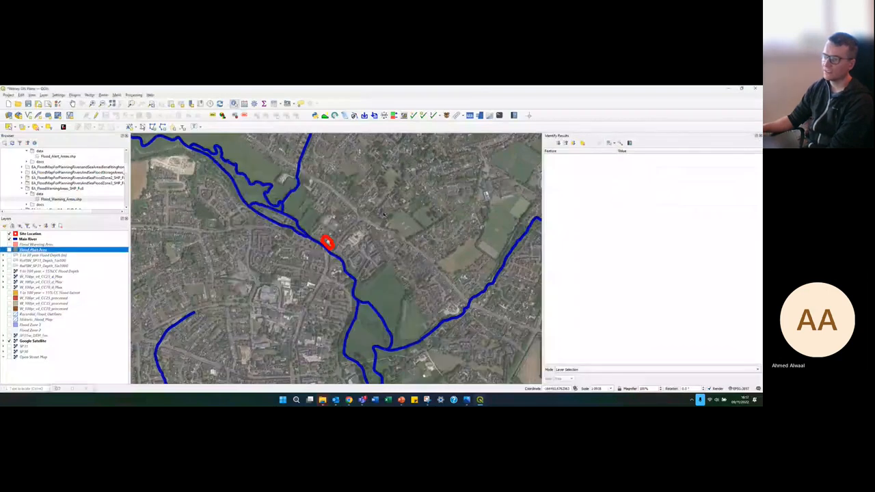
{"action": "mouse_move", "coordinate": [481, 401]}
{"action": "left_click", "coordinate": [509, 362]}
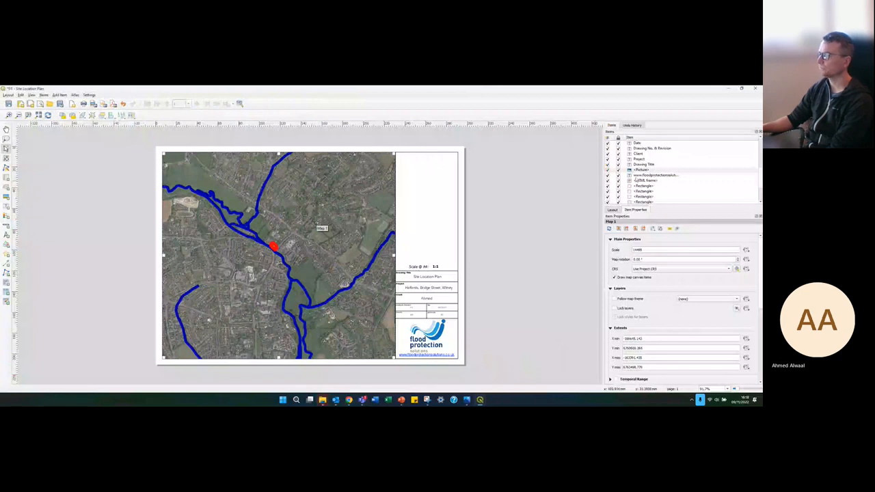
Step: Move the north arrow, copyright label and border rectangle above Map 1 in the layout's stacking order
{"action": "scroll", "coordinate": [674, 182], "scroll_direction": "down", "scroll_amount": 5}
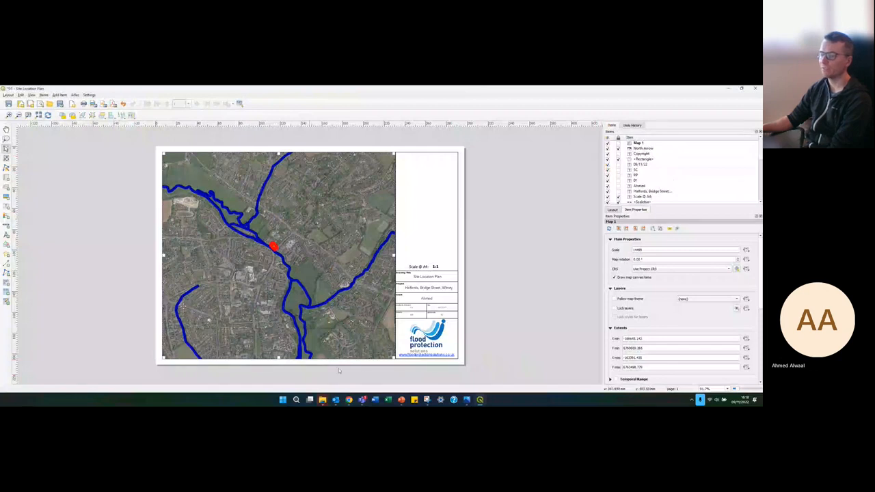
{"action": "left_click", "coordinate": [362, 367]}
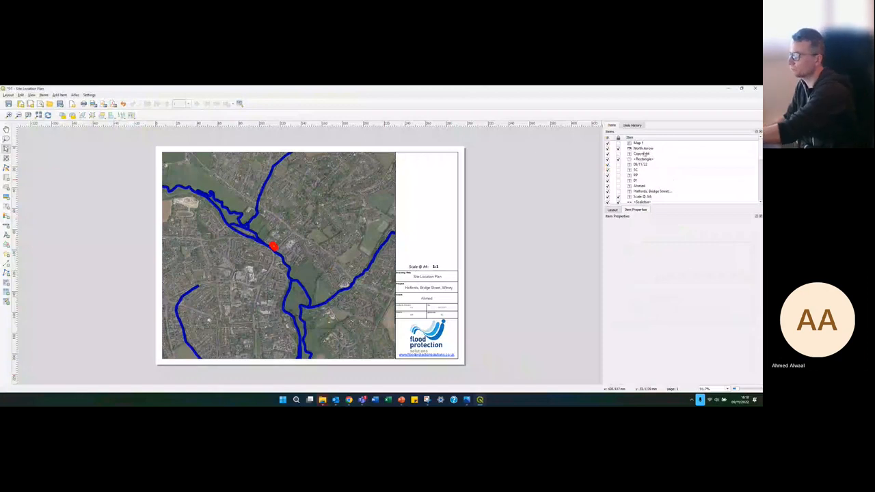
{"action": "left_click", "coordinate": [643, 148]}
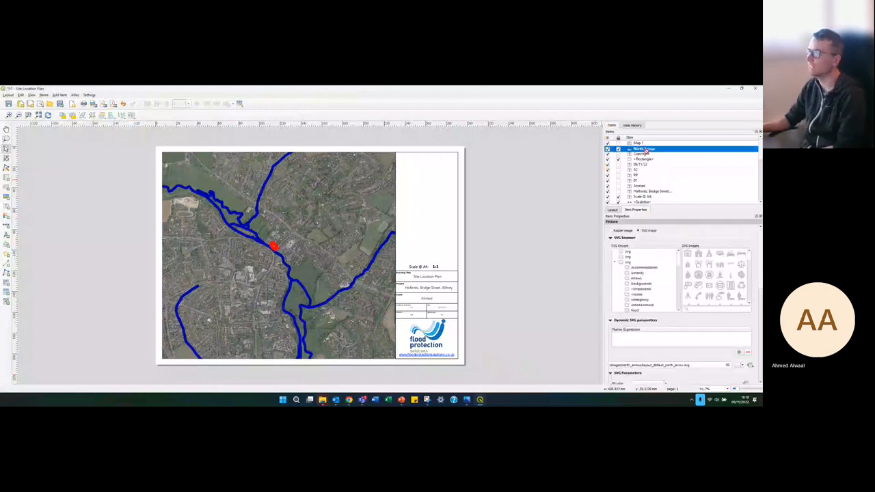
{"action": "mouse_move", "coordinate": [643, 149]}
{"action": "left_mouse_down"}
{"action": "mouse_move", "coordinate": [636, 145]}
{"action": "mouse_move", "coordinate": [642, 156]}
{"action": "mouse_move", "coordinate": [646, 149]}
{"action": "left_mouse_up"}
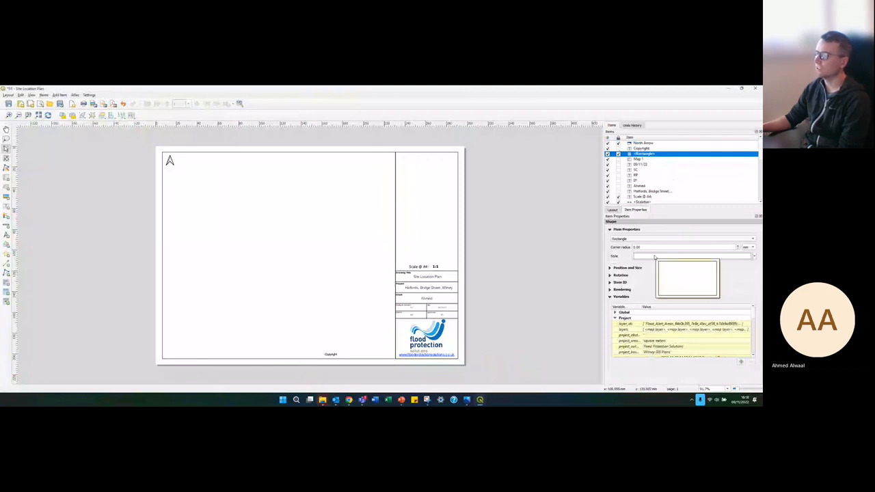
Step: Set the fill colour opacity of the border rectangle covering the map to 0%
{"action": "left_click", "coordinate": [654, 256]}
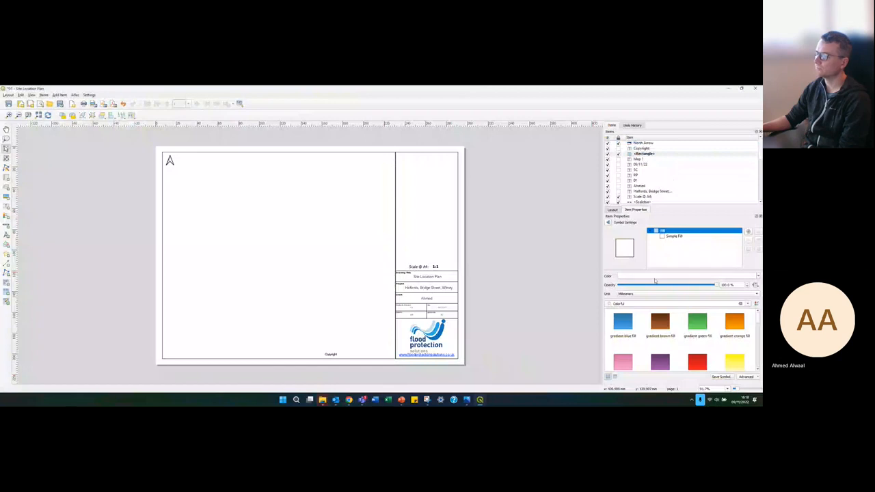
{"action": "left_click", "coordinate": [654, 278]}
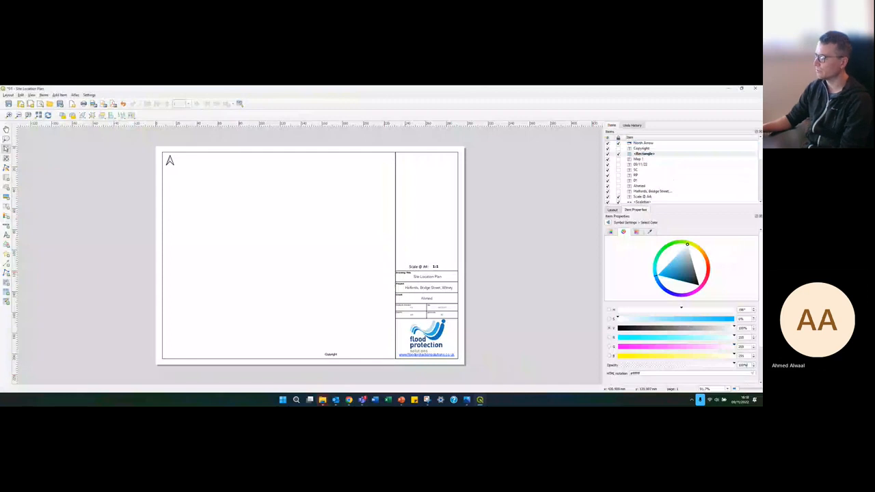
{"action": "left_click_drag", "start_coordinate": [747, 366], "coordinate": [736, 365]}
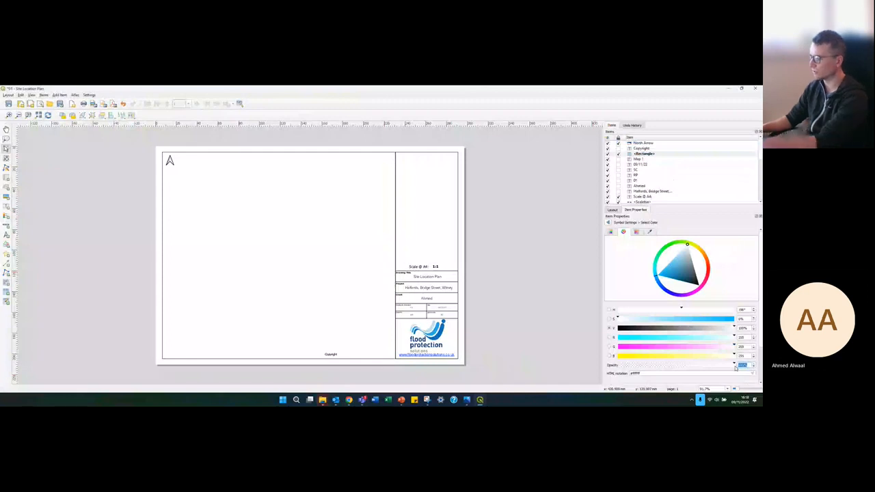
{"action": "type", "text": "0"}
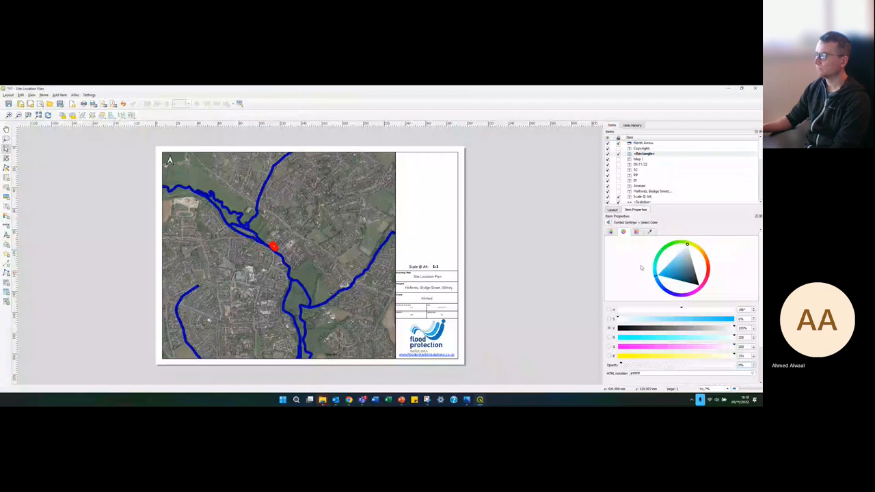
{"action": "left_click", "coordinate": [608, 223]}
{"action": "left_click", "coordinate": [607, 223]}
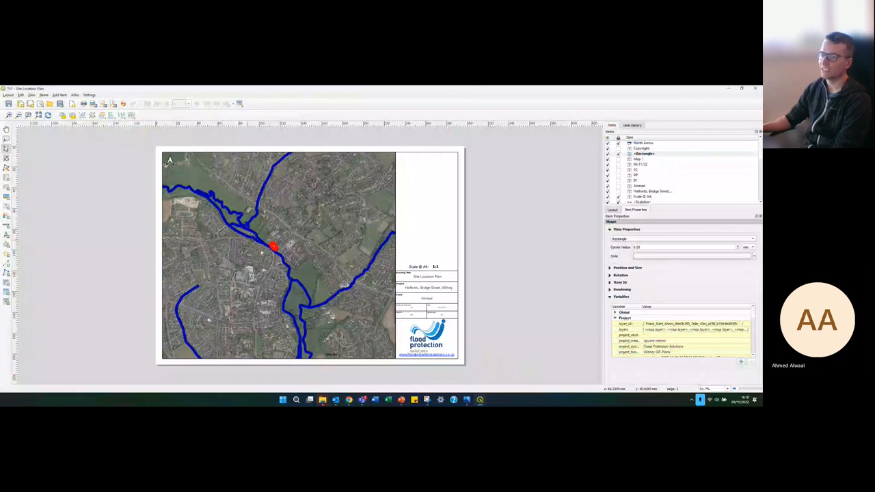
Step: Select Map 1 and shift its content so the red site boundary sits near the centre of the frame
{"action": "left_click", "coordinate": [266, 255]}
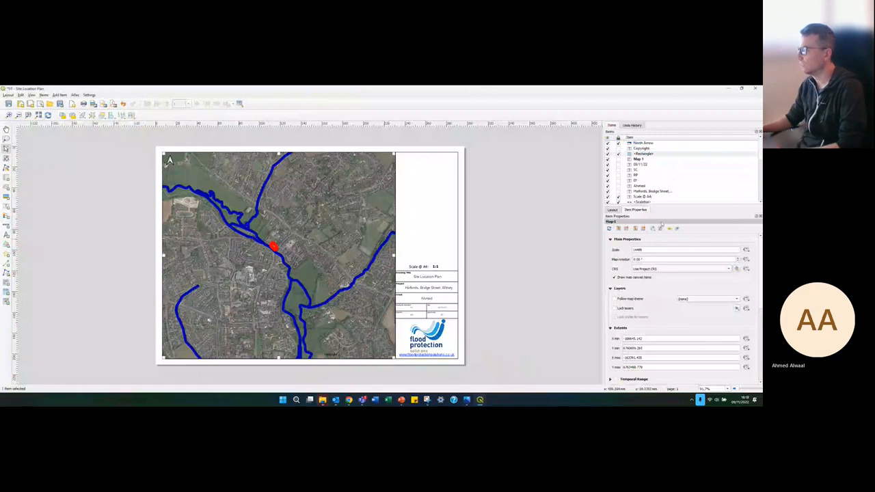
{"action": "left_click", "coordinate": [477, 230]}
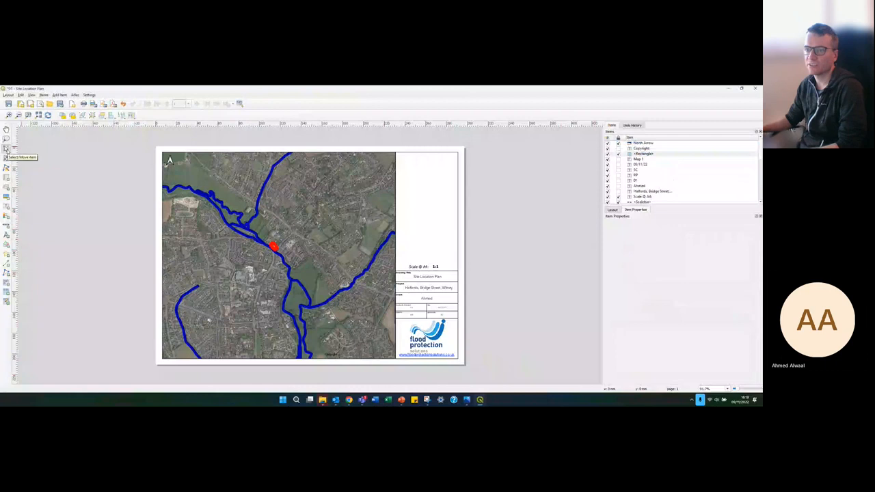
{"action": "left_click", "coordinate": [309, 244]}
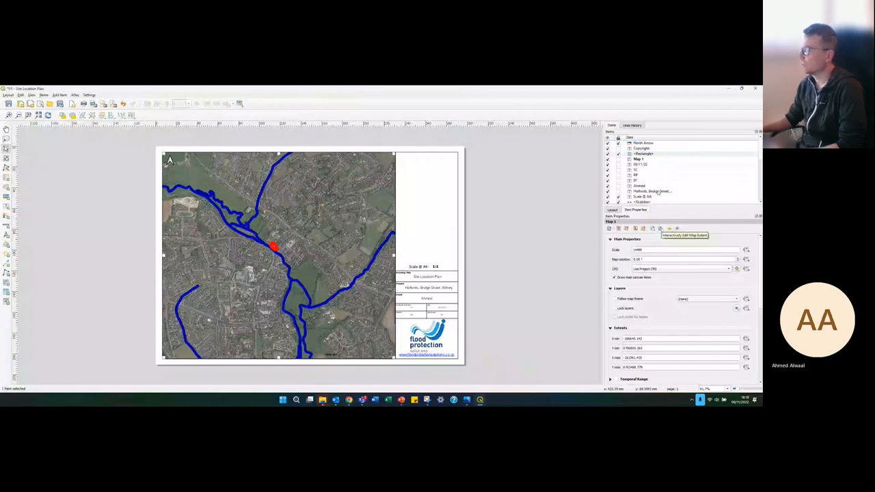
{"action": "left_click", "coordinate": [636, 159]}
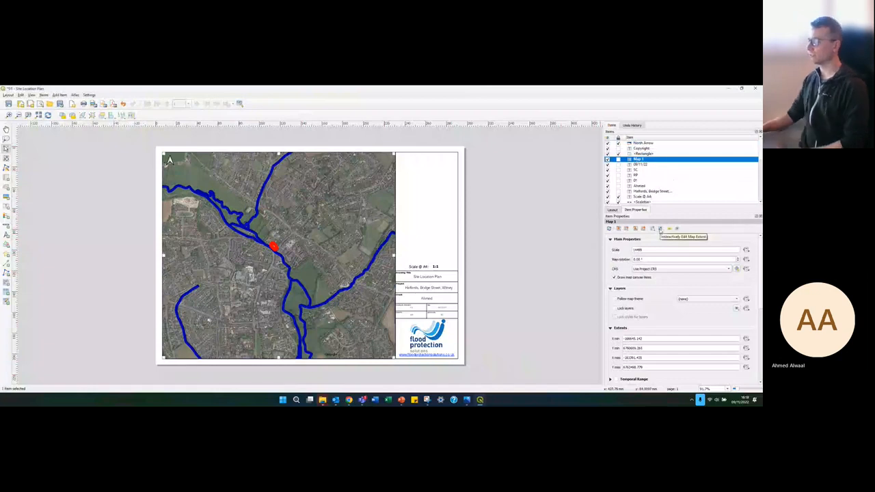
{"action": "left_click", "coordinate": [660, 231]}
{"action": "left_click_drag", "start_coordinate": [354, 248], "coordinate": [362, 252]}
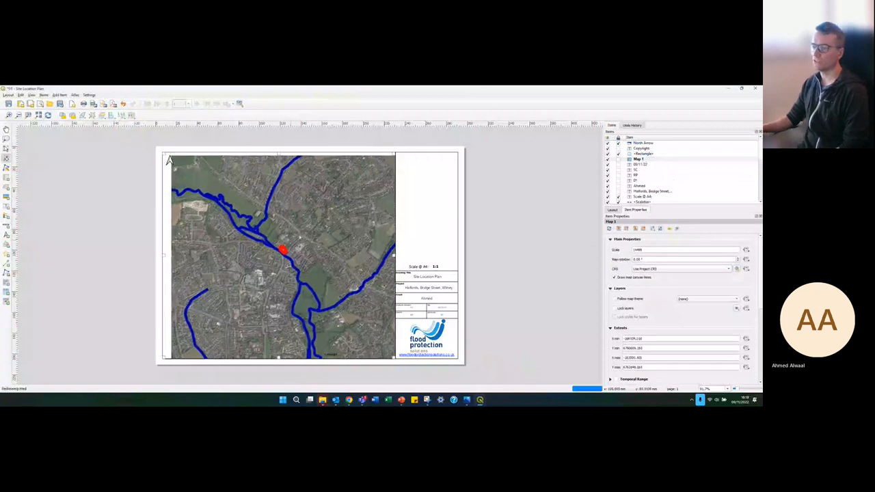
{"action": "mouse_move", "coordinate": [298, 245]}
{"action": "left_mouse_down"}
{"action": "mouse_move", "coordinate": [340, 229]}
{"action": "mouse_move", "coordinate": [287, 263]}
{"action": "mouse_move", "coordinate": [310, 250]}
{"action": "mouse_move", "coordinate": [293, 240]}
{"action": "left_mouse_up"}
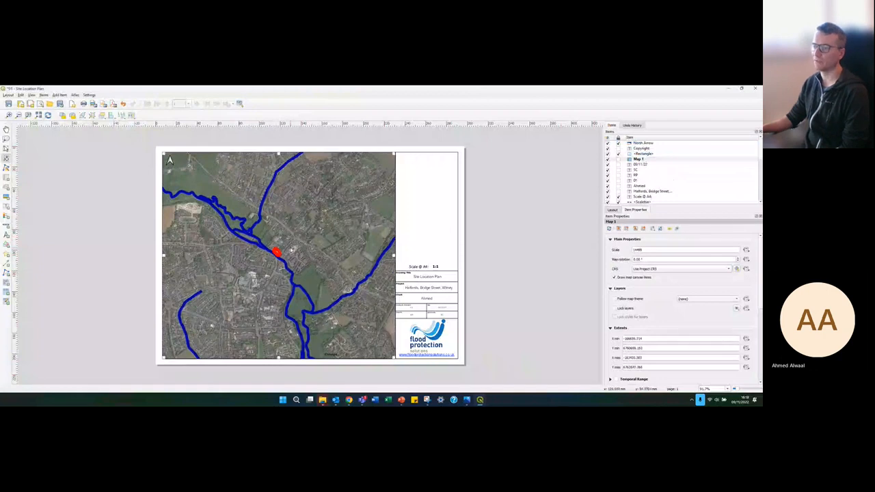
{"action": "left_click_drag", "start_coordinate": [291, 250], "coordinate": [292, 250]}
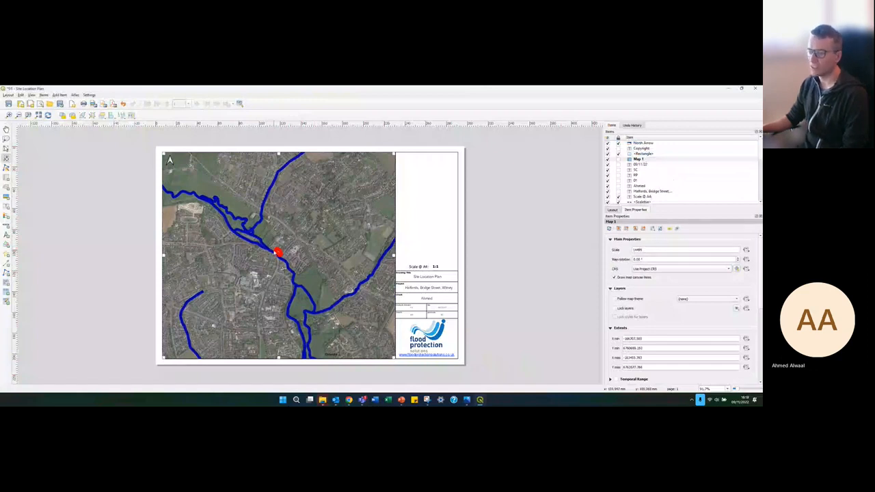
Step: Set Map 1's scale to 2000 and shift its content to recentre the red site boundary
{"action": "double_click", "coordinate": [647, 250]}
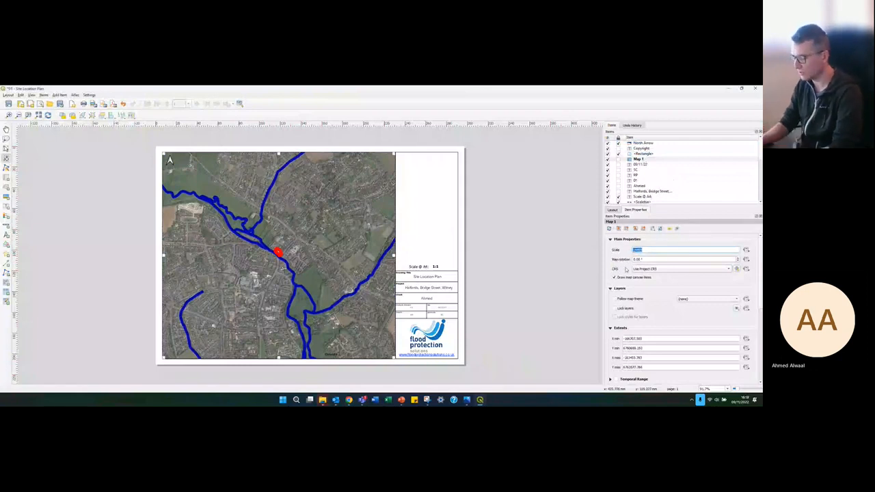
{"action": "type", "text": "1"}
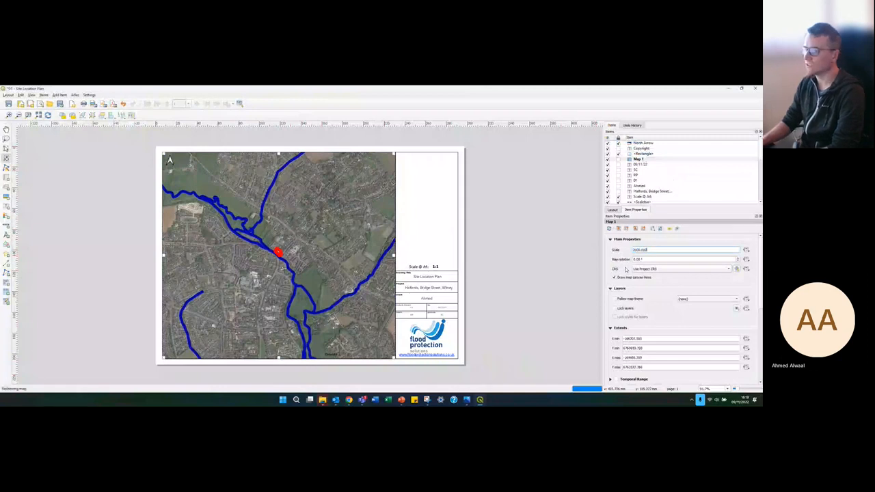
{"action": "key", "text": "Return"}
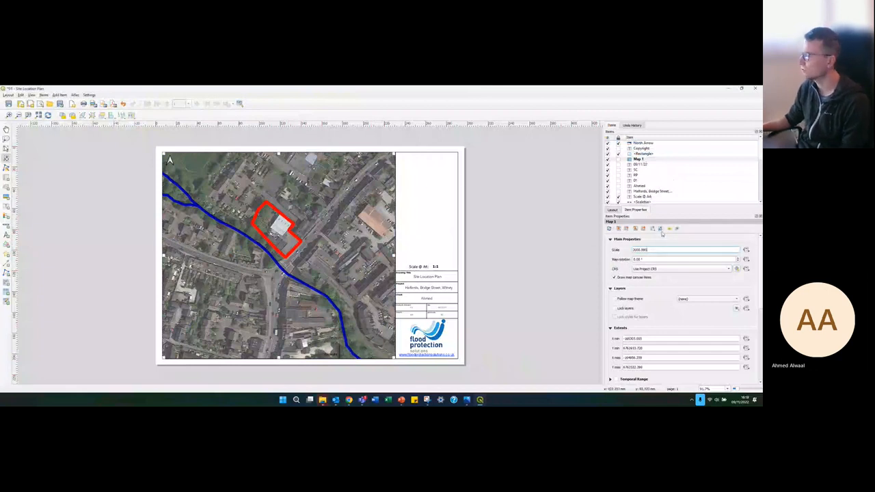
{"action": "left_click_drag", "start_coordinate": [326, 250], "coordinate": [323, 278]}
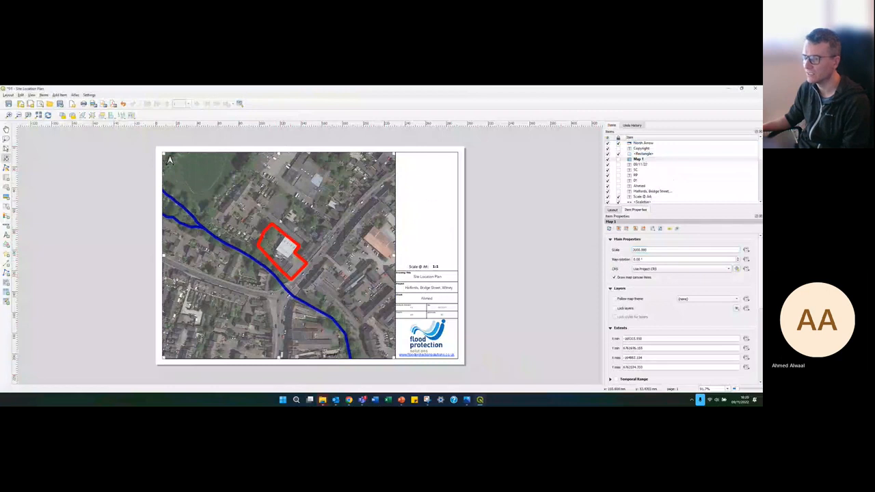
{"action": "left_click_drag", "start_coordinate": [283, 317], "coordinate": [282, 320]}
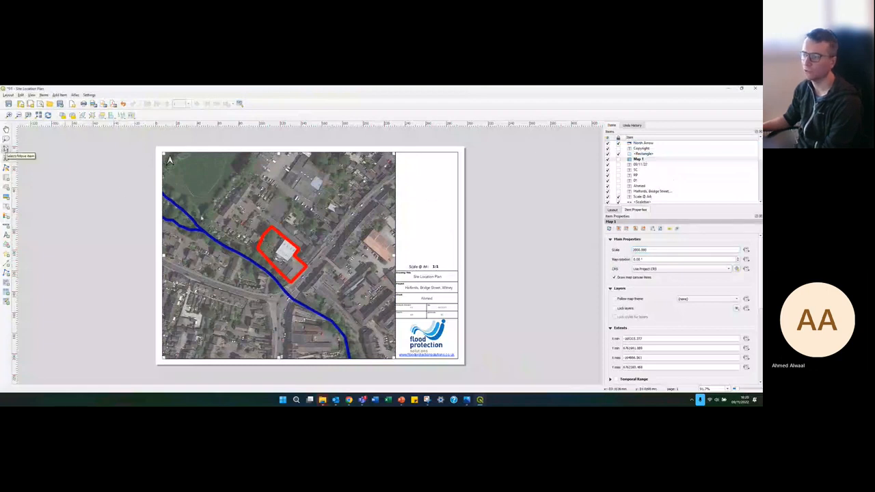
Step: Unlock the numeric scale bar beside the "Scale @ A4" label, link it to Map 1 and adjust its position
{"action": "left_click", "coordinate": [432, 264]}
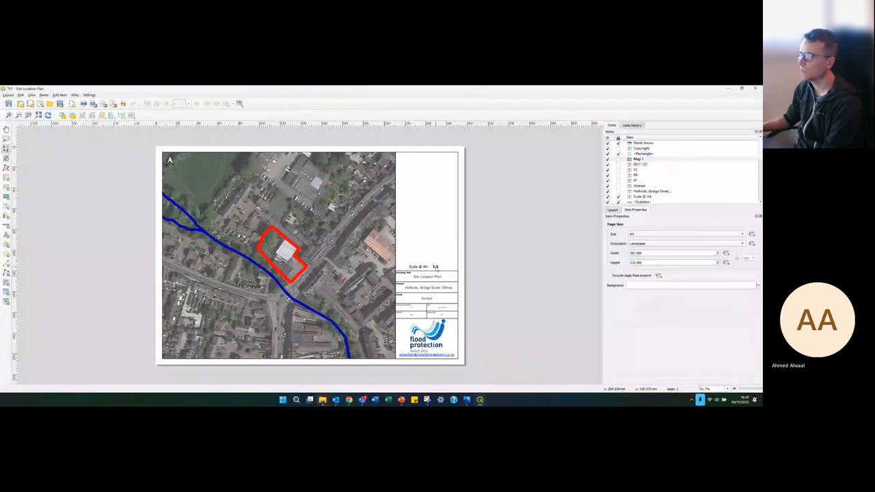
{"action": "scroll", "coordinate": [636, 175], "scroll_direction": "down", "scroll_amount": 1}
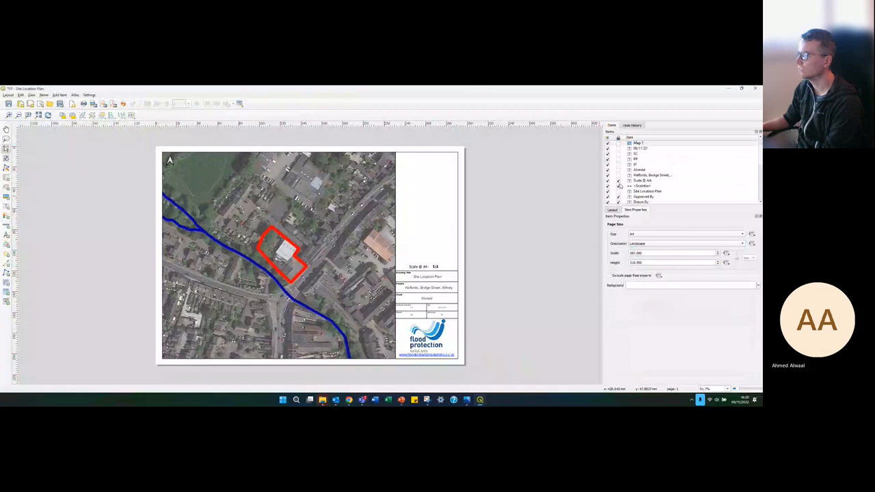
{"action": "left_click", "coordinate": [619, 186]}
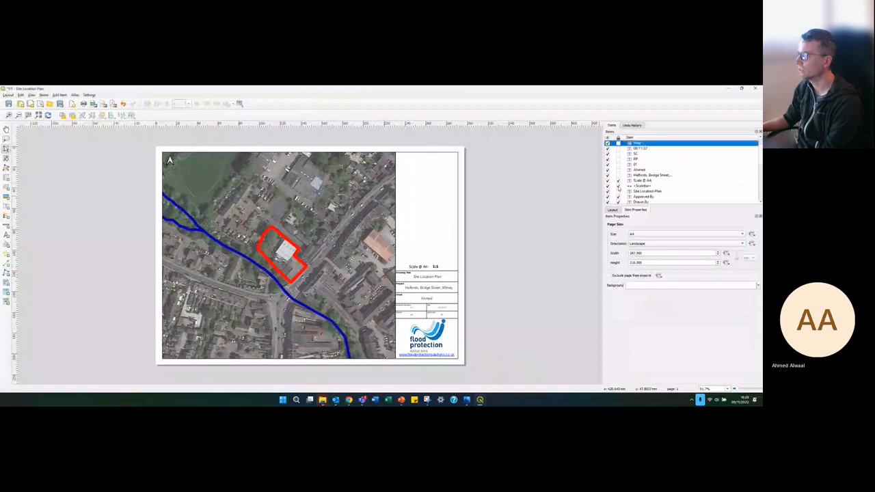
{"action": "left_click", "coordinate": [436, 267]}
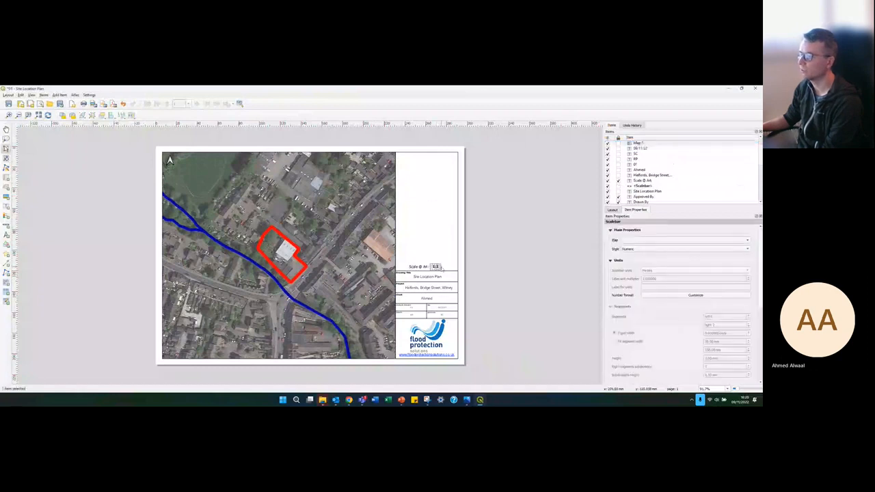
{"action": "left_click", "coordinate": [642, 241]}
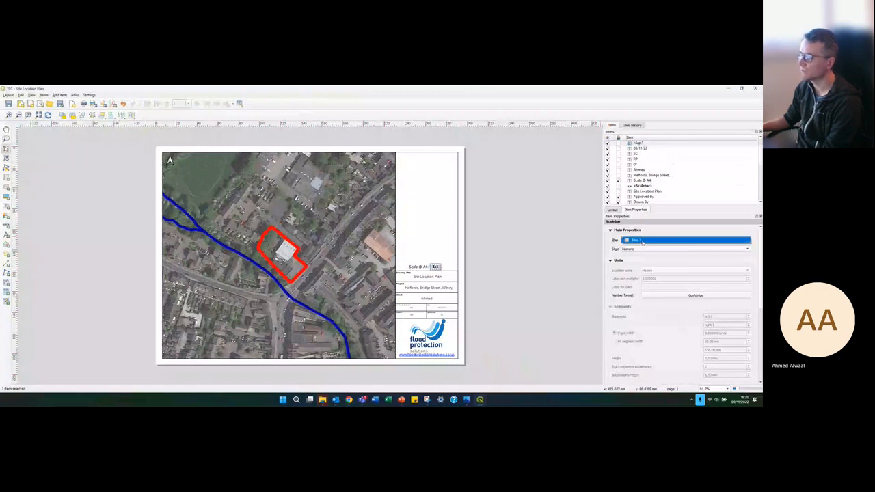
{"action": "left_click", "coordinate": [641, 239]}
{"action": "left_click_drag", "start_coordinate": [441, 266], "coordinate": [451, 267]}
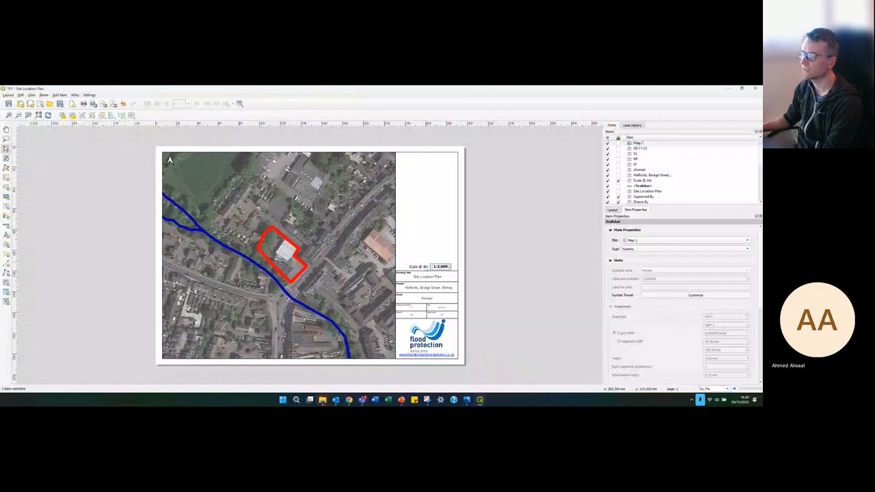
Step: Try a scale of 2500 on Map 1 and return it to 2000
{"action": "left_click", "coordinate": [370, 254]}
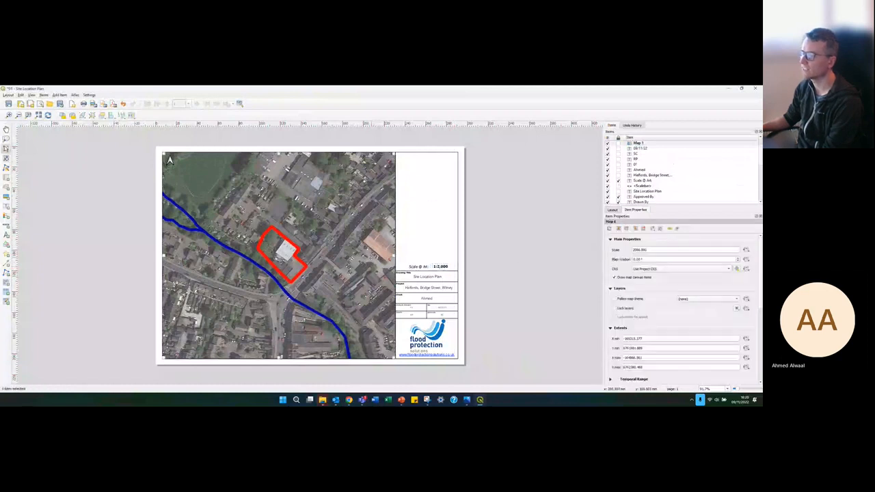
{"action": "left_click_drag", "start_coordinate": [650, 250], "coordinate": [632, 253]}
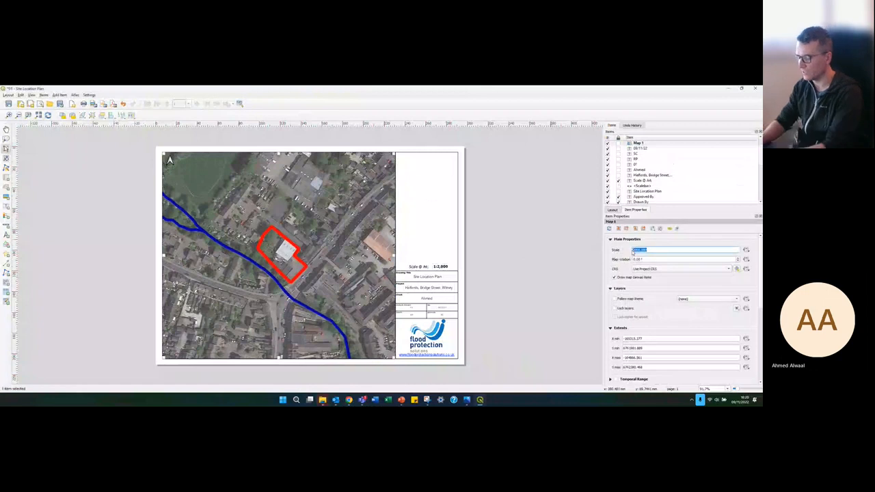
{"action": "type", "text": "2500"}
{"action": "key", "text": "Return"}
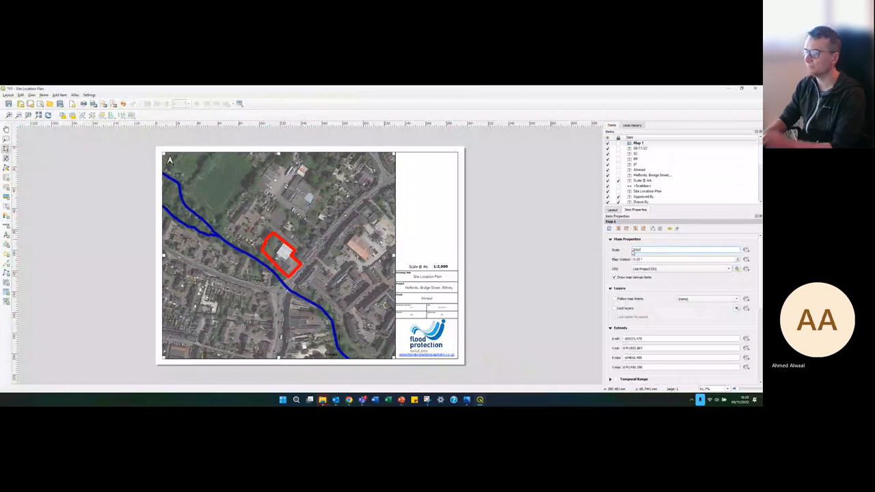
{"action": "key", "text": "Return"}
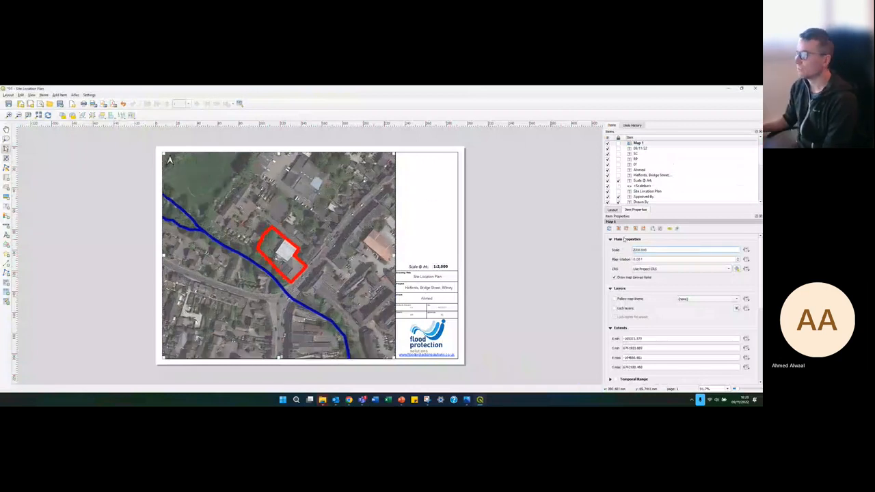
Step: Add a legend for Map 1 in the blank area above the title block
{"action": "left_click", "coordinate": [638, 142]}
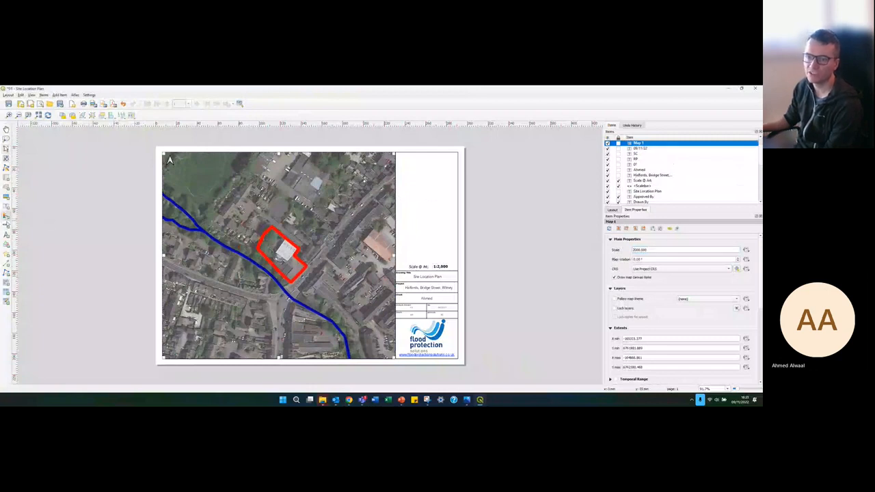
{"action": "left_click", "coordinate": [6, 217]}
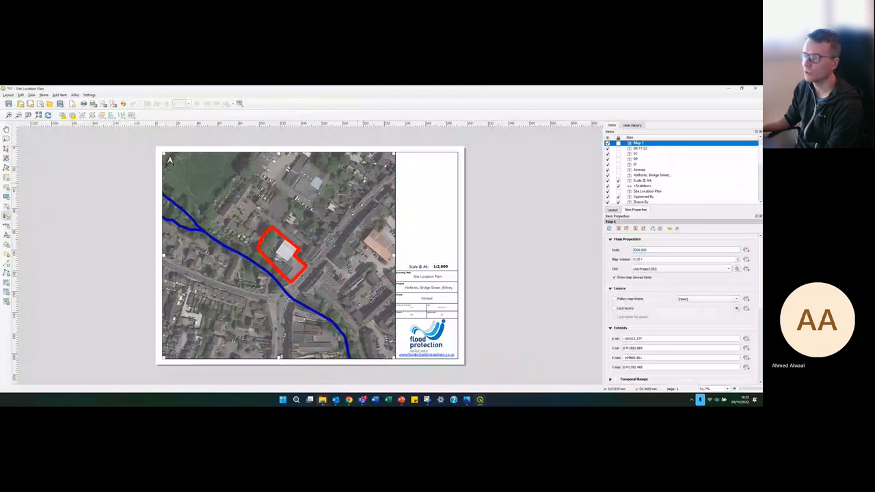
{"action": "left_click_drag", "start_coordinate": [397, 155], "coordinate": [452, 231]}
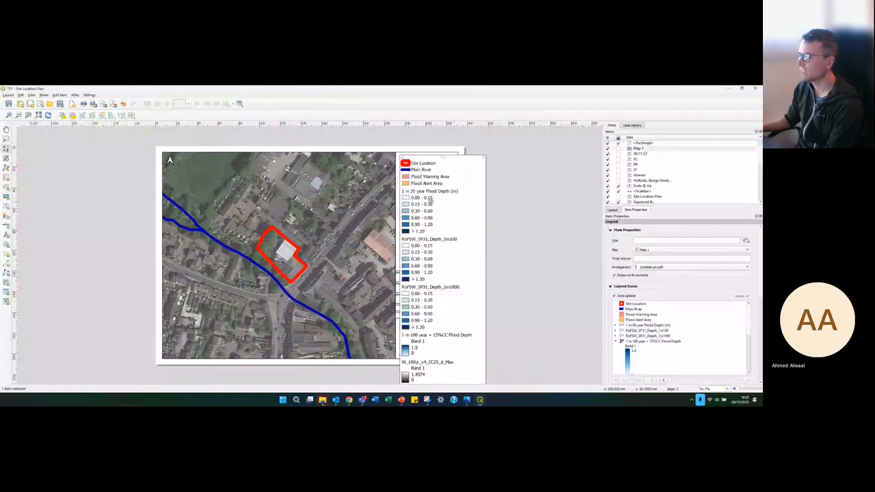
{"action": "scroll", "coordinate": [431, 200], "scroll_direction": "down", "scroll_amount": 3}
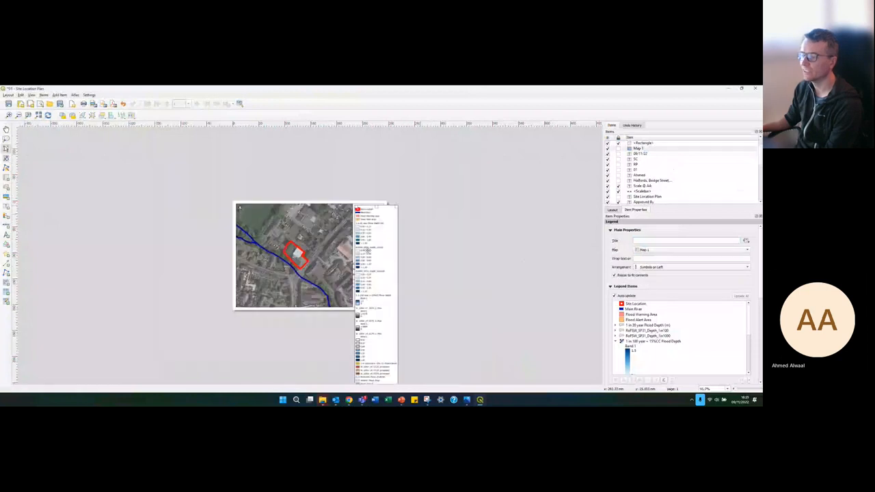
{"action": "scroll", "coordinate": [311, 257], "scroll_direction": "up", "scroll_amount": 3}
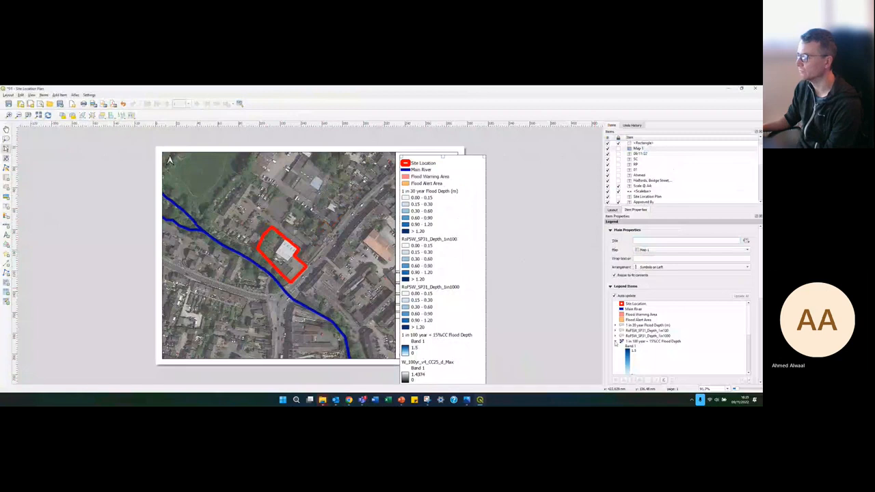
Step: Collapse the 1 in 100 year + 15%CC Flood Depth entry in the item tree and title the legend "Legend"
{"action": "left_click", "coordinate": [616, 341]}
{"action": "scroll", "coordinate": [647, 290], "scroll_direction": "down", "scroll_amount": 1}
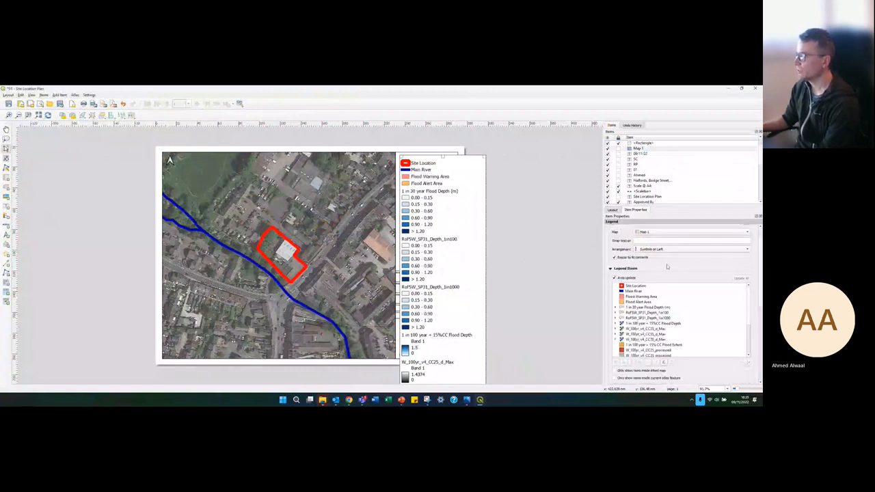
{"action": "scroll", "coordinate": [667, 267], "scroll_direction": "up", "scroll_amount": 1}
{"action": "left_click", "coordinate": [647, 241]}
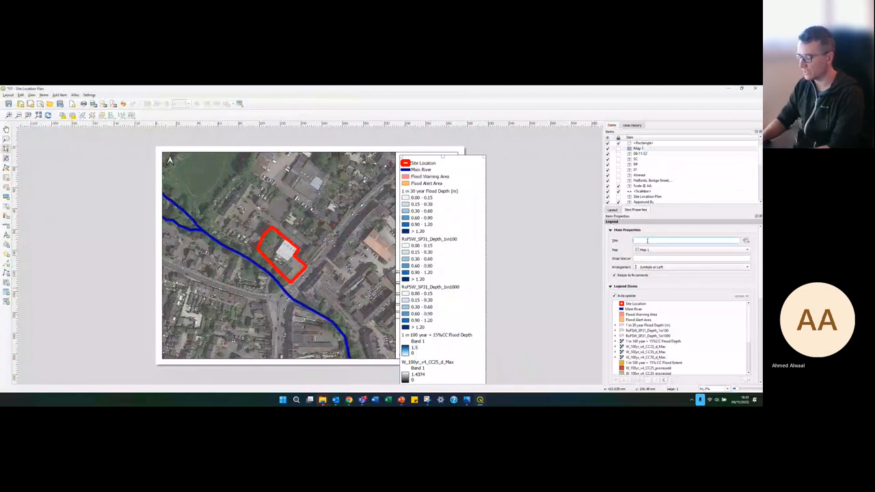
{"action": "type", "text": "Legend"}
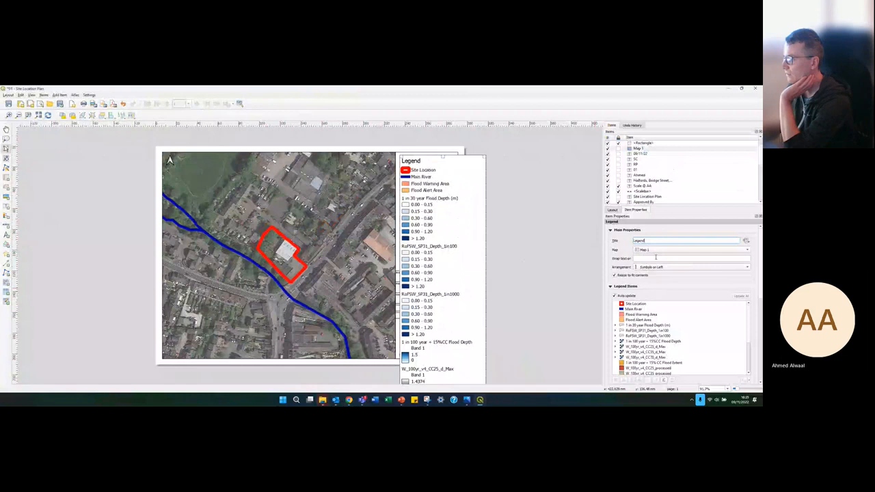
Step: Turn off the legend's background
{"action": "scroll", "coordinate": [691, 364], "scroll_direction": "down", "scroll_amount": 6}
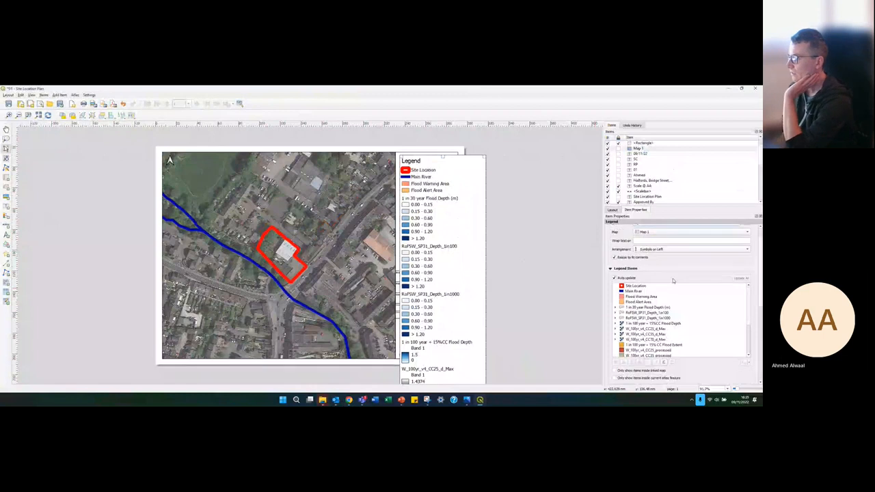
{"action": "scroll", "coordinate": [691, 363], "scroll_direction": "down", "scroll_amount": 2}
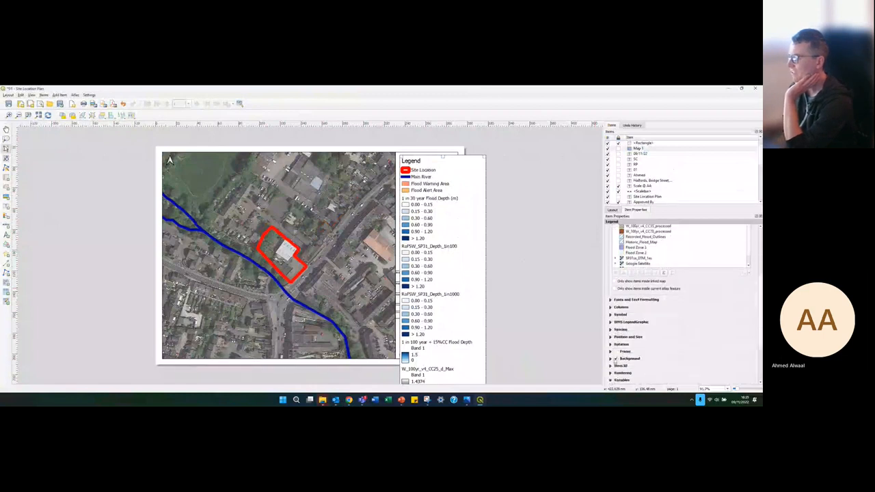
{"action": "left_click", "coordinate": [616, 359]}
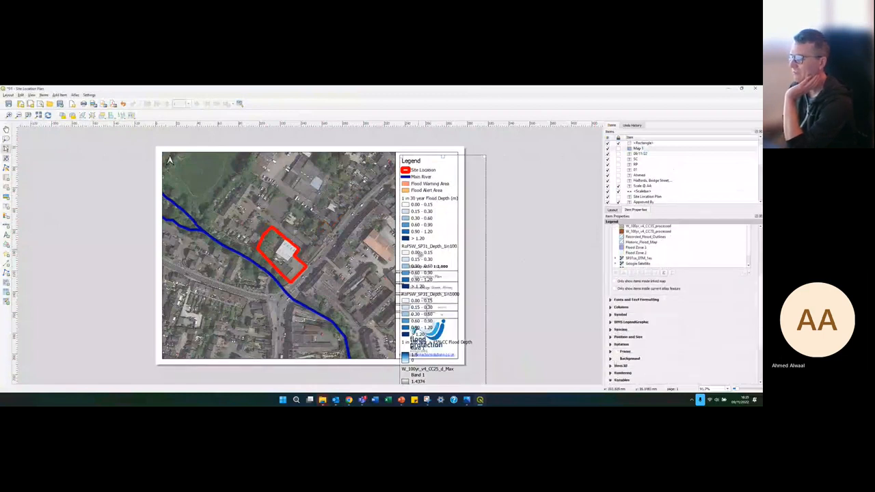
Step: Limit the legend to items inside the linked map and shift it slightly towards the map's edge
{"action": "scroll", "coordinate": [665, 258], "scroll_direction": "up", "scroll_amount": 2}
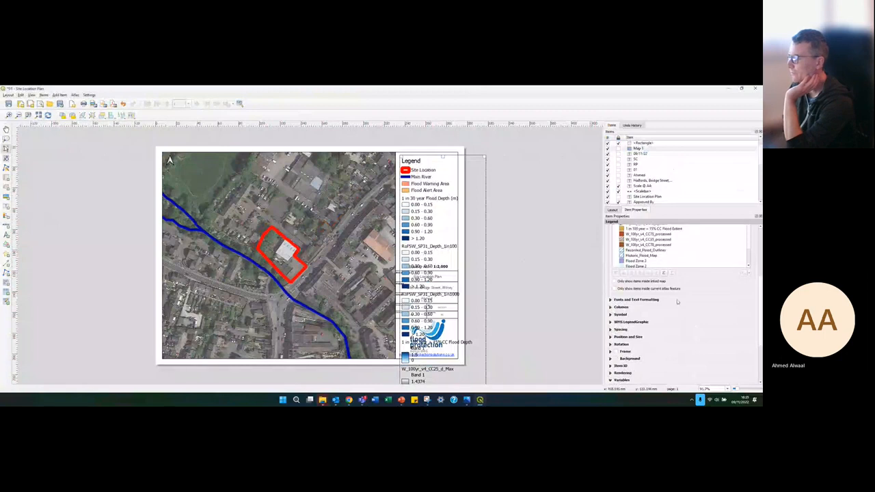
{"action": "scroll", "coordinate": [677, 301], "scroll_direction": "up", "scroll_amount": 5}
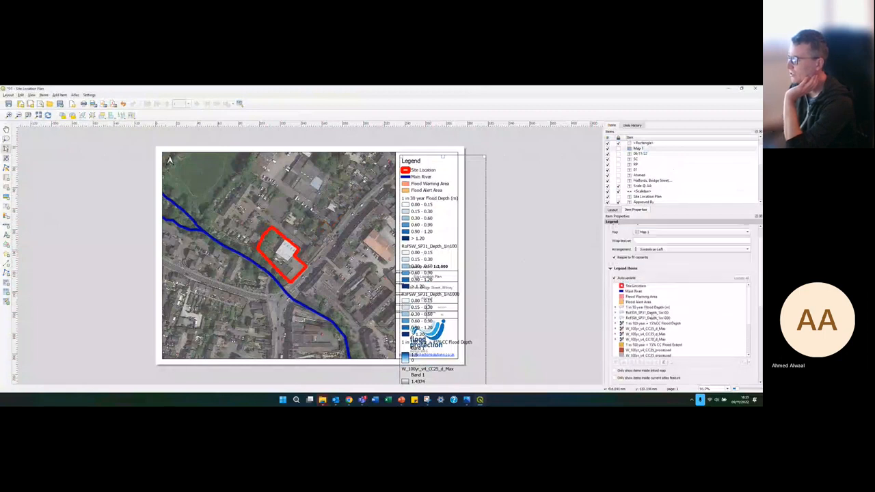
{"action": "left_click", "coordinate": [615, 371]}
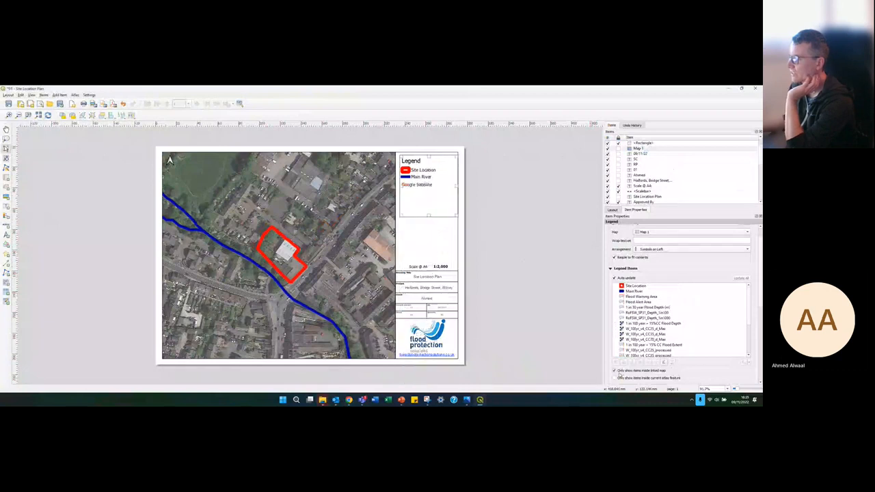
{"action": "left_click", "coordinate": [437, 189]}
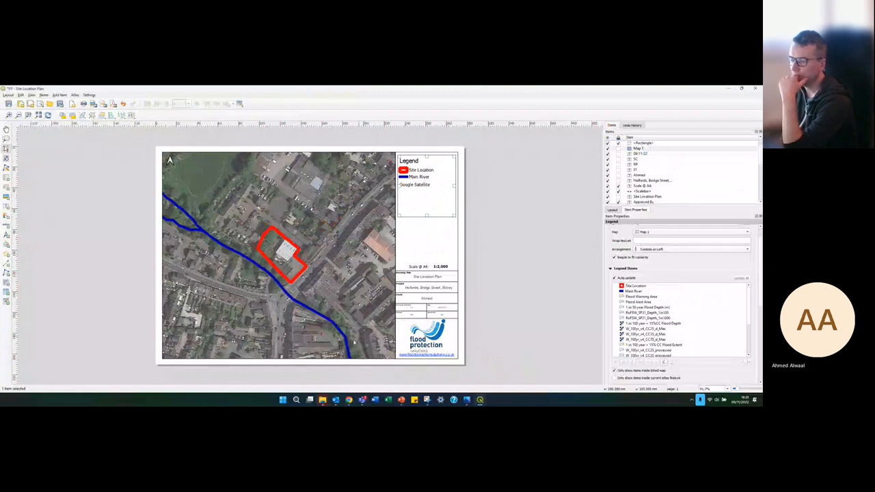
Step: Select the copyright label, switch to Google Maps in Chrome and examine the imagery attribution around Halfords Autocentre Witney in satellite view
{"action": "left_click", "coordinate": [335, 355]}
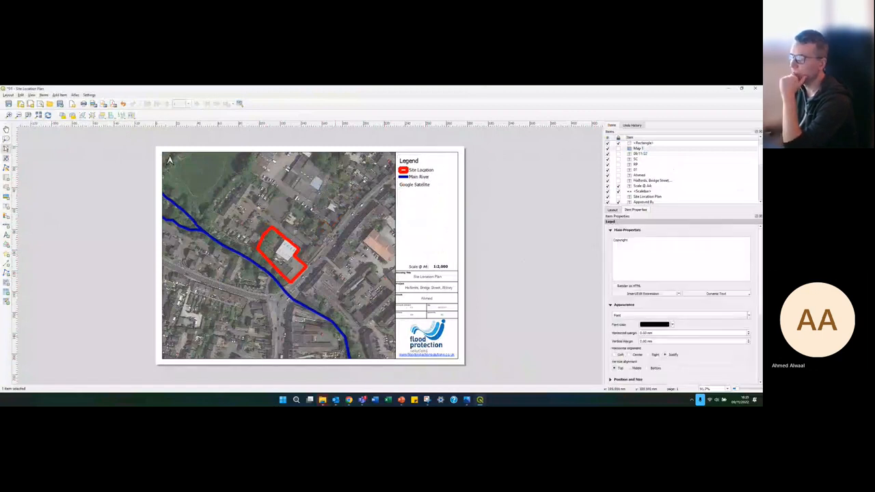
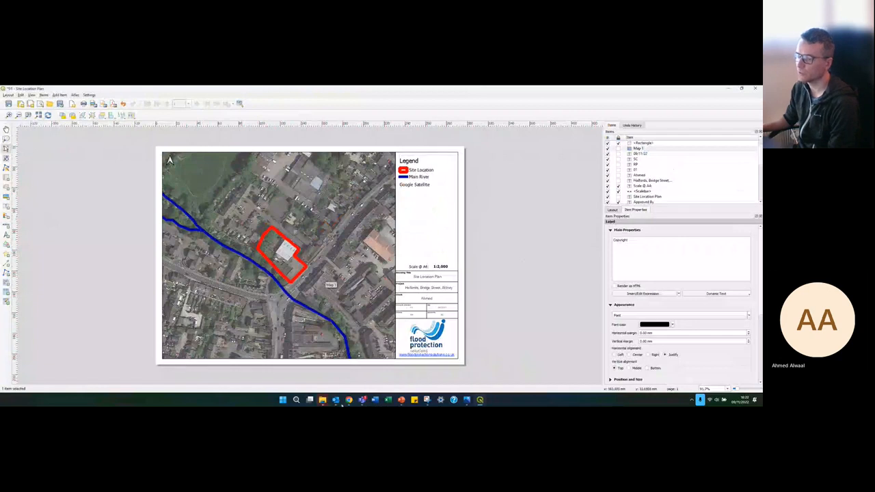
{"action": "mouse_move", "coordinate": [348, 400]}
{"action": "left_click", "coordinate": [369, 361]}
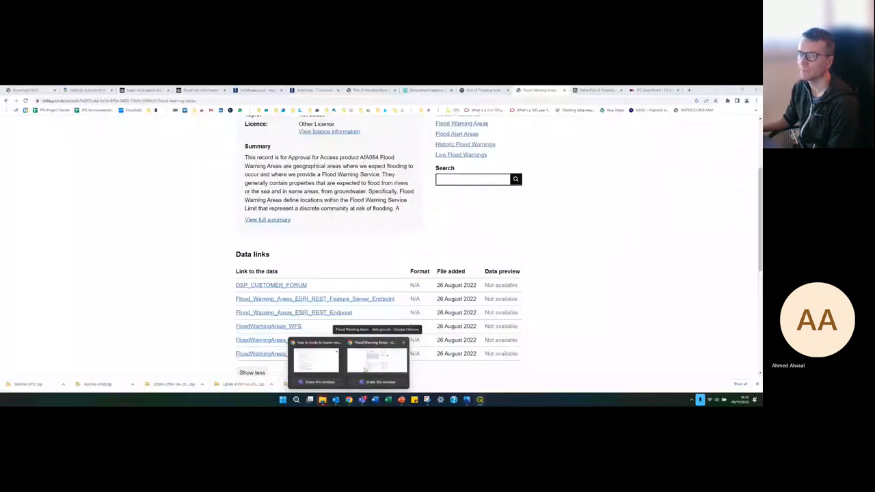
{"action": "left_click", "coordinate": [86, 89]}
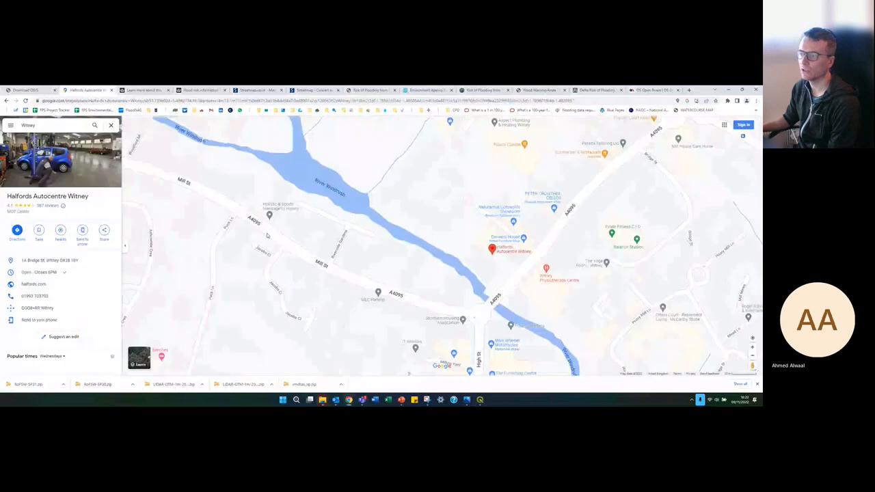
{"action": "left_click_drag", "start_coordinate": [338, 263], "coordinate": [220, 251]}
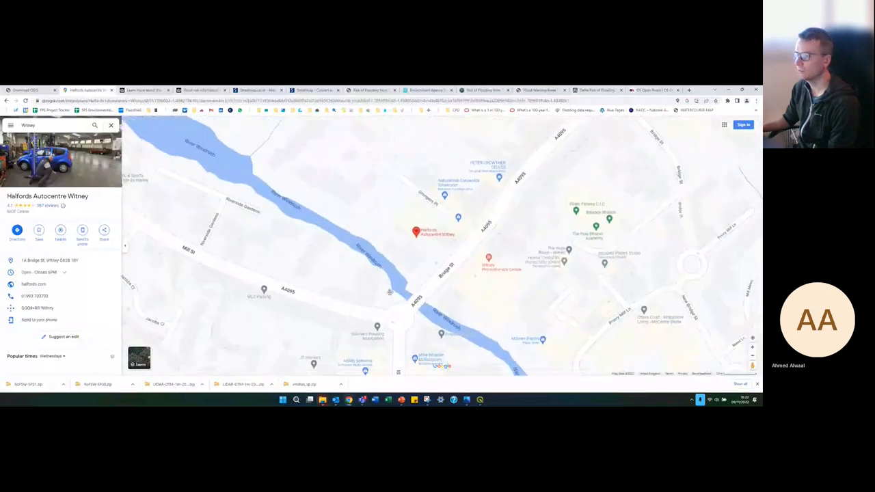
{"action": "left_click", "coordinate": [139, 357]}
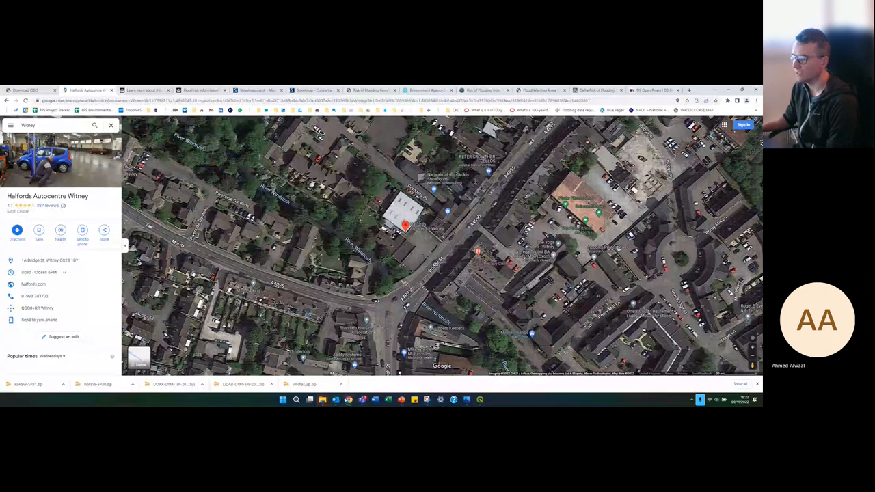
Step: Switch back to the Site Location Plan layout in QGIS and replace the copyright label's text with "Imagery (C)"
{"action": "mouse_move", "coordinate": [348, 400]}
{"action": "mouse_move", "coordinate": [480, 399]}
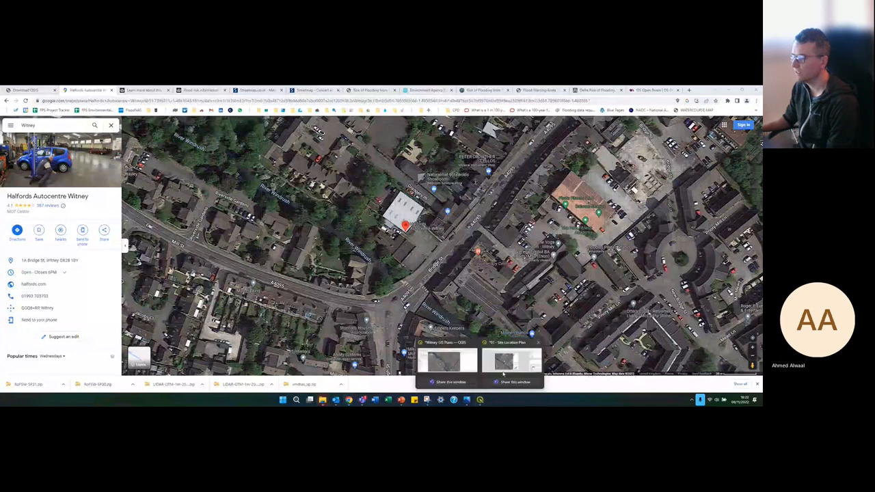
{"action": "left_click", "coordinate": [503, 373]}
{"action": "left_click_drag", "start_coordinate": [628, 241], "coordinate": [607, 242]}
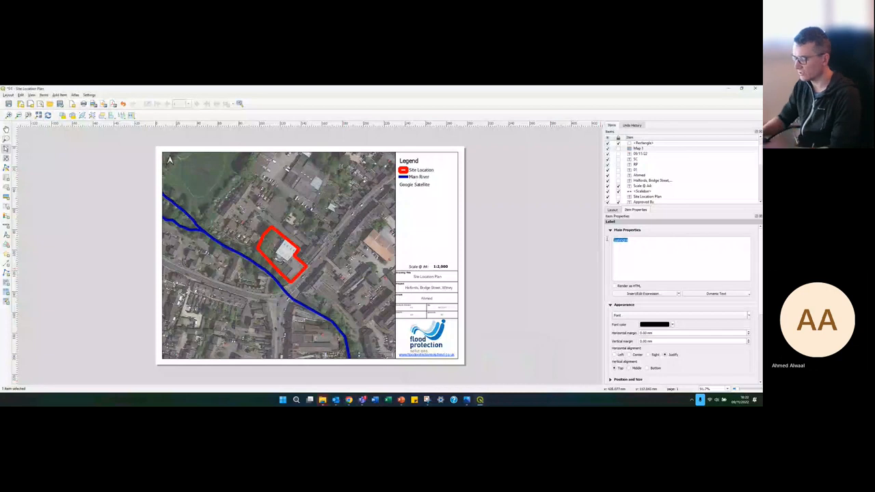
{"action": "type", "text": "Infoery"}
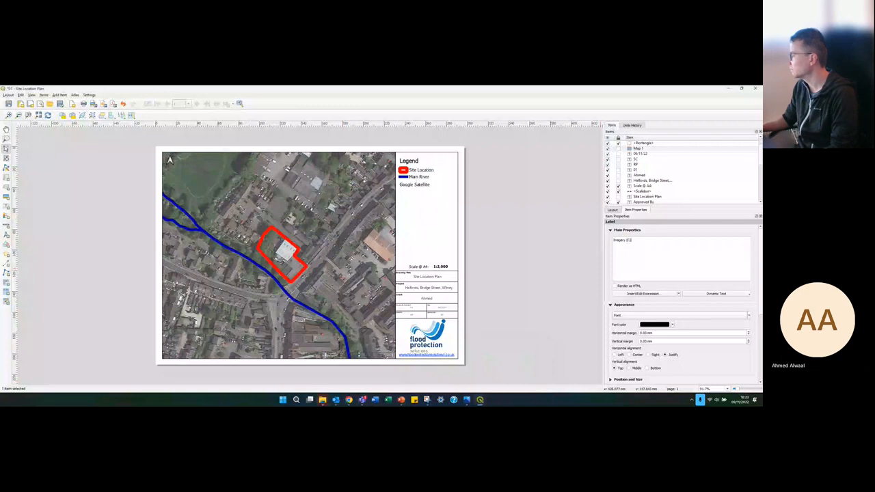
Step: Produce and copy a © symbol in a draft reply to the flood risk email in Outlook, discarding the draft unsaved
{"action": "left_click", "coordinate": [727, 88]}
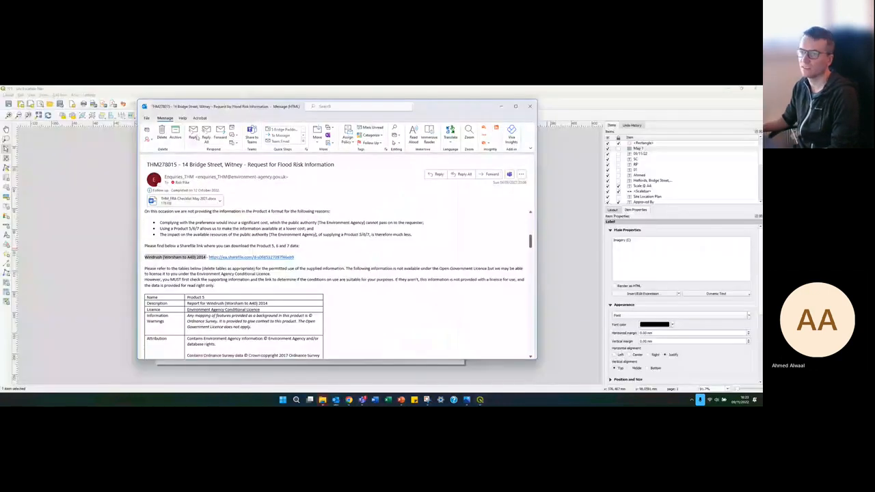
{"action": "left_click", "coordinate": [194, 136]}
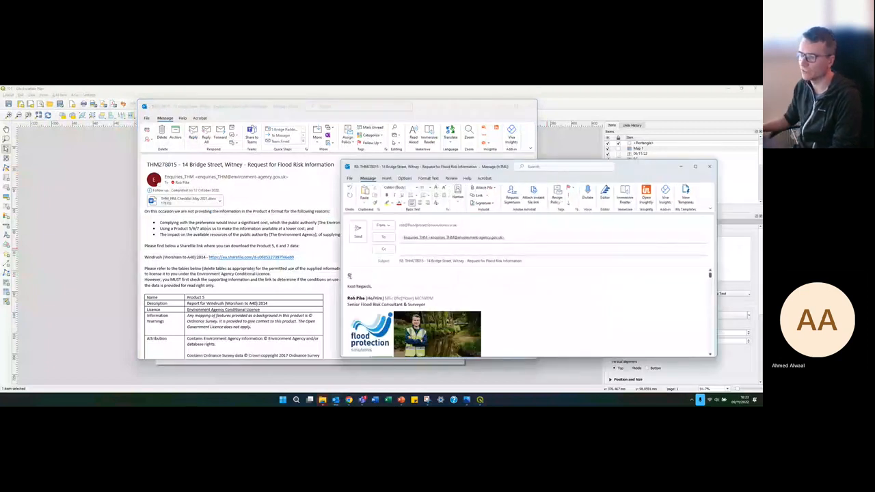
{"action": "left_click", "coordinate": [709, 166]}
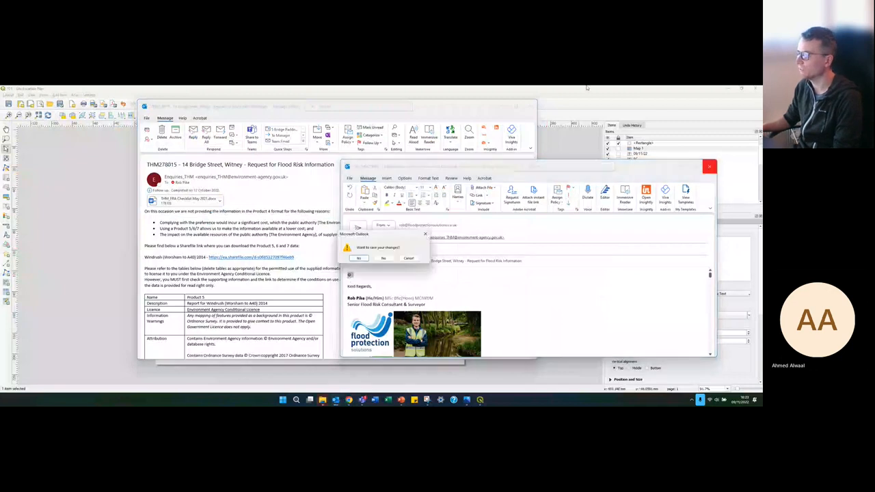
{"action": "left_click", "coordinate": [383, 259]}
Step: Replace the "(C)" in the layout's copyright label so that the text reads "Imagery ©2022,"
{"action": "left_click", "coordinate": [632, 241]}
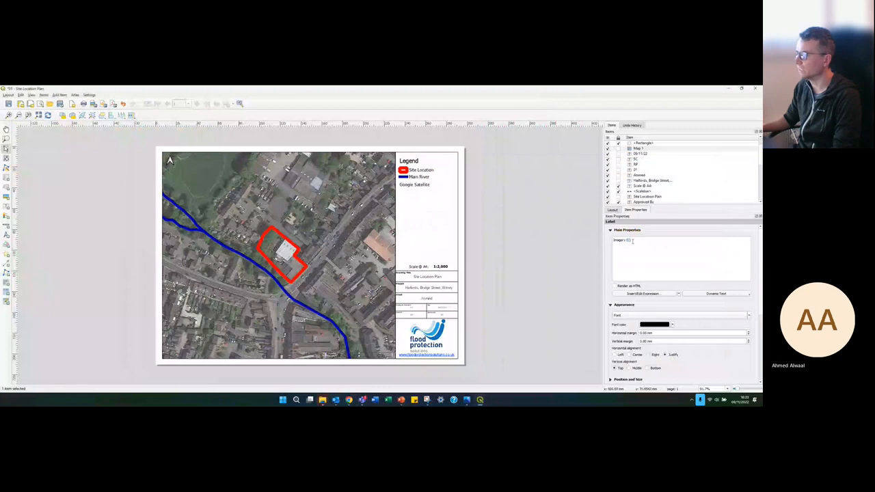
{"action": "double_click", "coordinate": [632, 240]}
{"action": "type", "text": "©"}
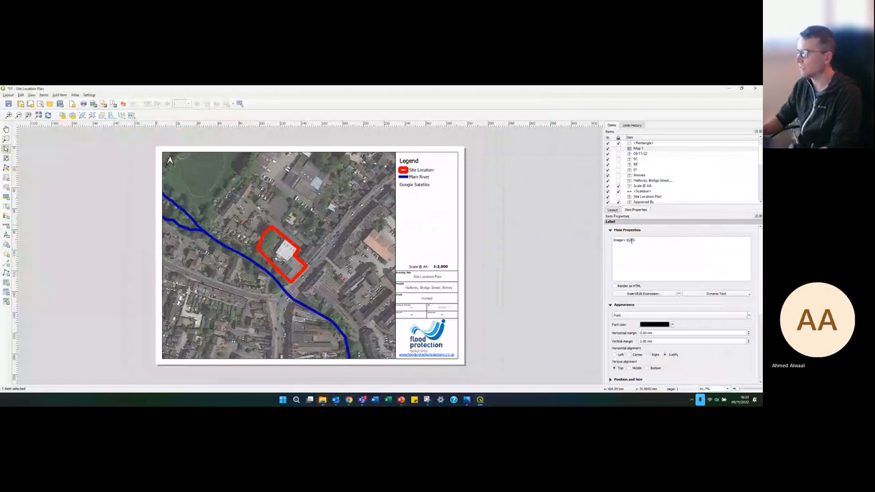
{"action": "type", "text": ","}
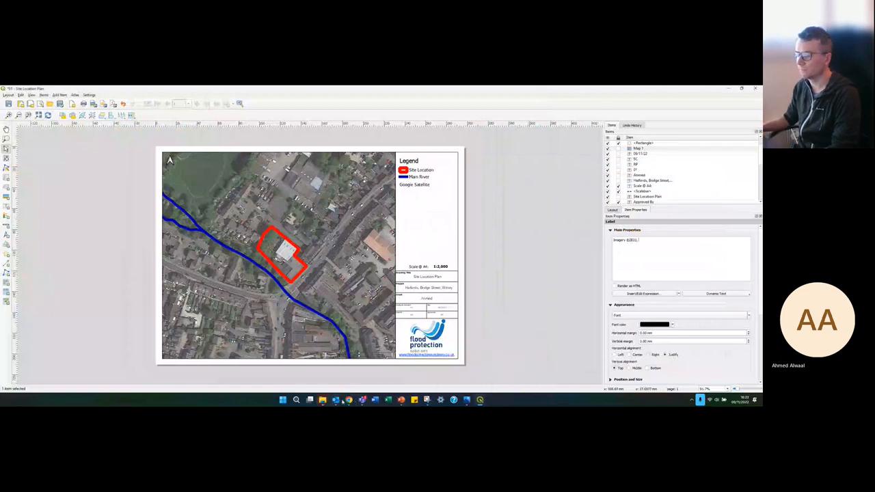
Step: Check the imagery attribution in Google Maps and complete the label in QGIS with "CNES / Airbus, Getmapping, Map data ©2022"
{"action": "left_click", "coordinate": [360, 380]}
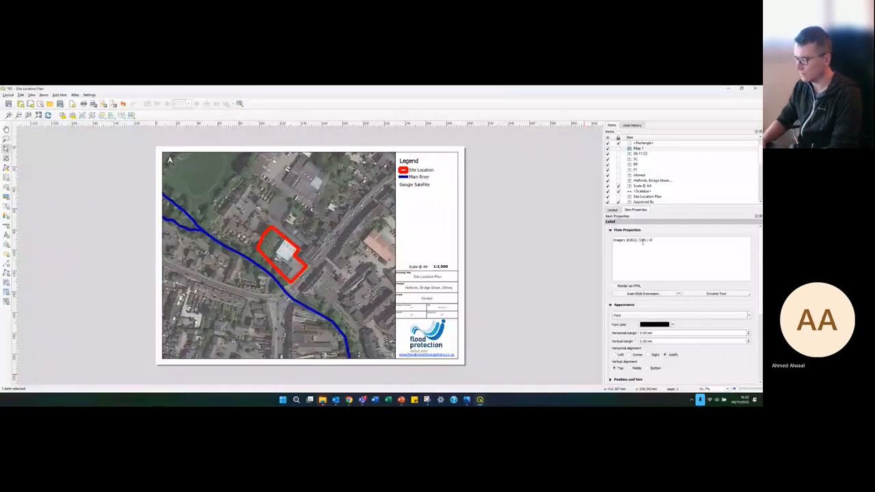
{"action": "type", "text": "irbus"}
{"action": "key", "text": "BackSpace"}
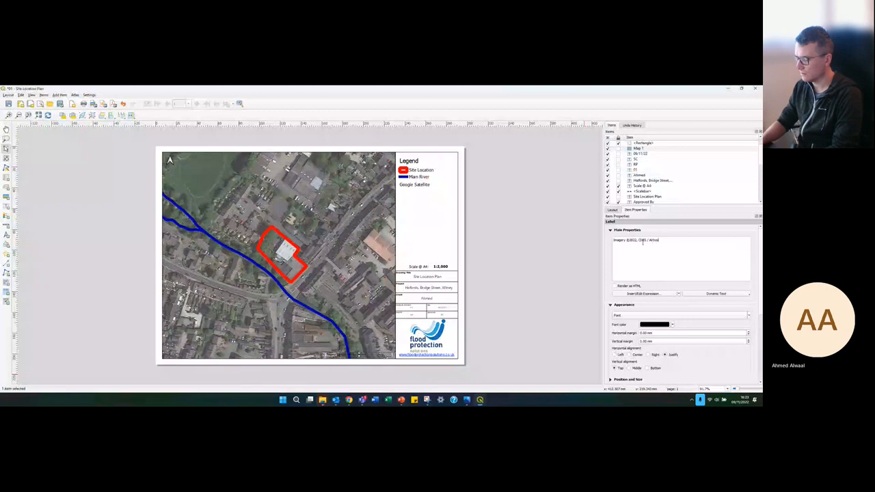
{"action": "type", "text": ", Getmapping, Map data"}
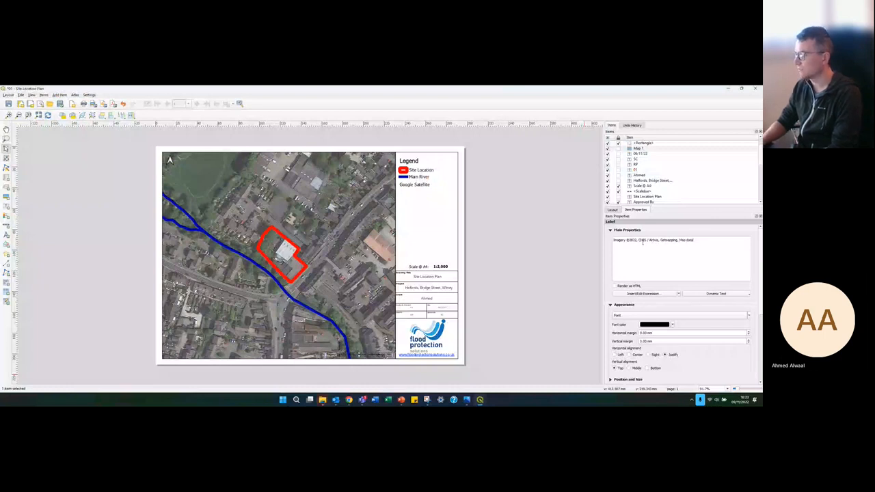
{"action": "type", "text": "©2022"}
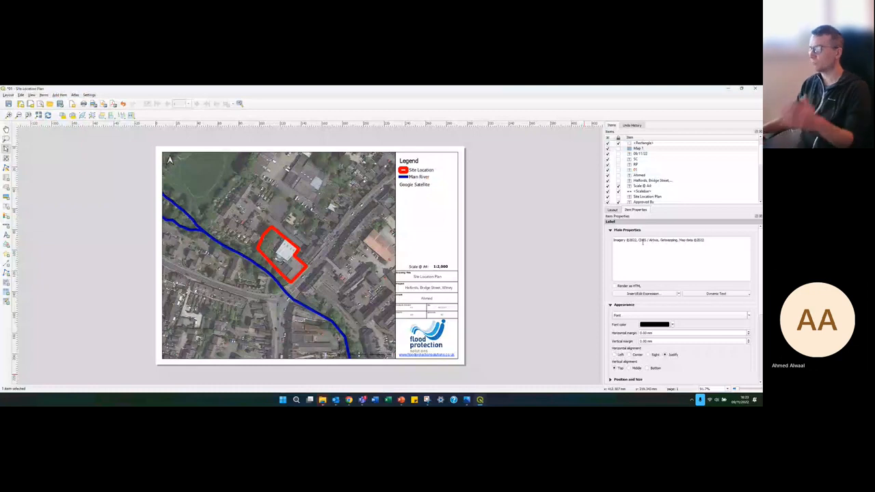
Step: Switch to Google Maps in Chrome and examine the imagery attribution at different zoom levels around Halfords Autocentre Witney
{"action": "mouse_move", "coordinate": [348, 400]}
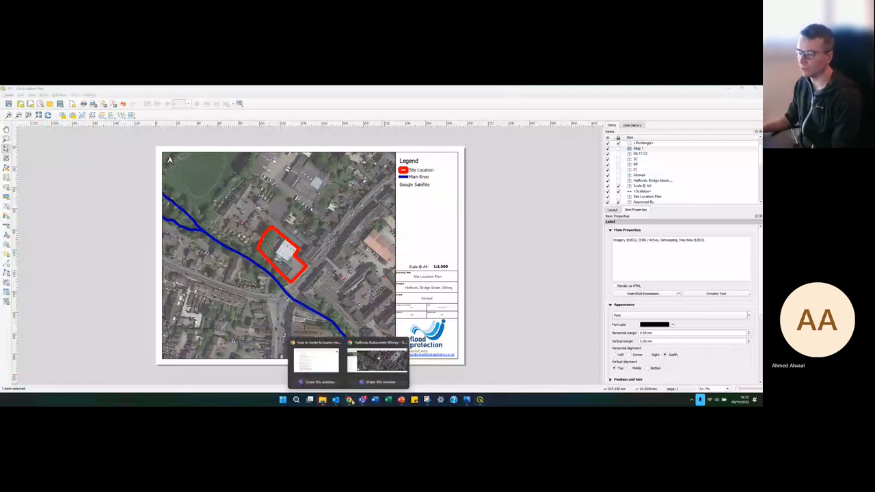
{"action": "mouse_move", "coordinate": [373, 367]}
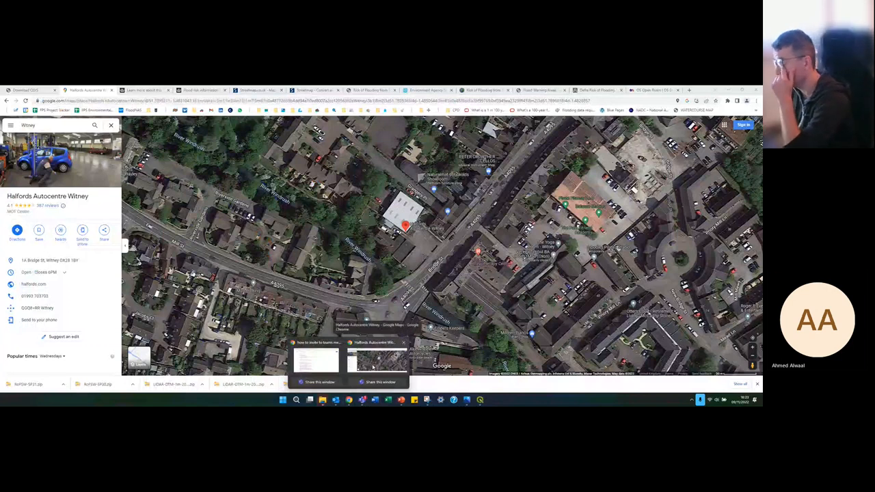
{"action": "left_click", "coordinate": [372, 367]}
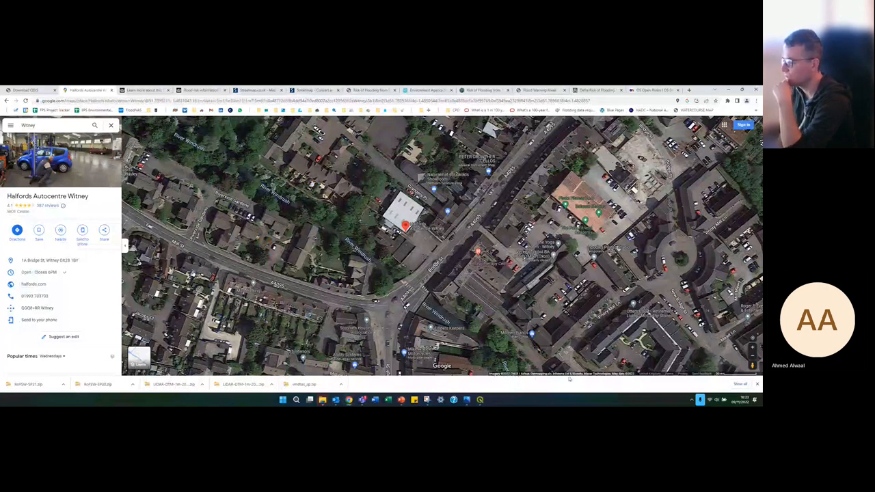
{"action": "scroll", "coordinate": [586, 370], "scroll_direction": "up", "scroll_amount": 1}
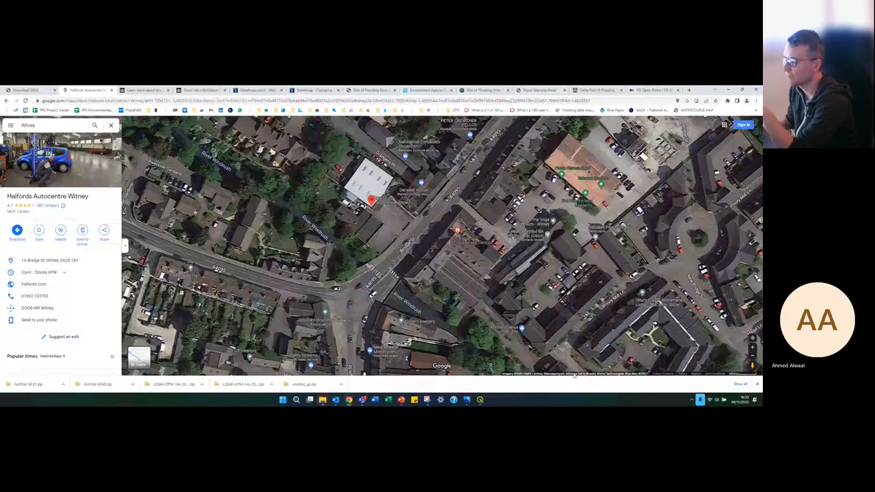
{"action": "scroll", "coordinate": [495, 339], "scroll_direction": "down", "scroll_amount": 1}
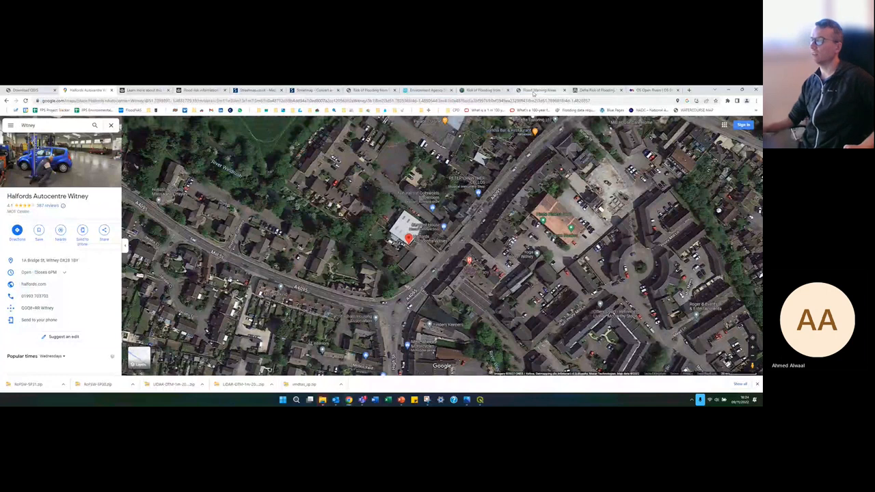
Step: Look through the open flood data pages for the Flood Warning Areas dataset and expand its full summary
{"action": "mouse_move", "coordinate": [533, 94]}
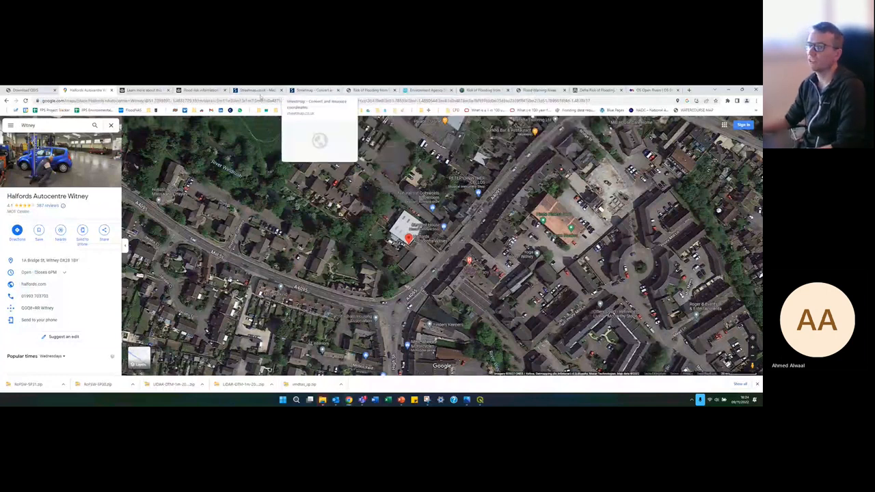
{"action": "left_click", "coordinate": [203, 92]}
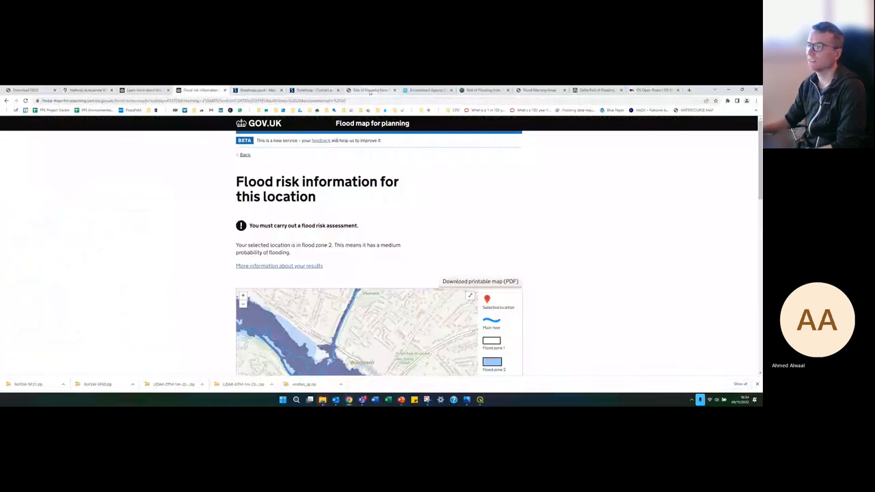
{"action": "left_click", "coordinate": [373, 92]}
{"action": "left_click", "coordinate": [430, 91]}
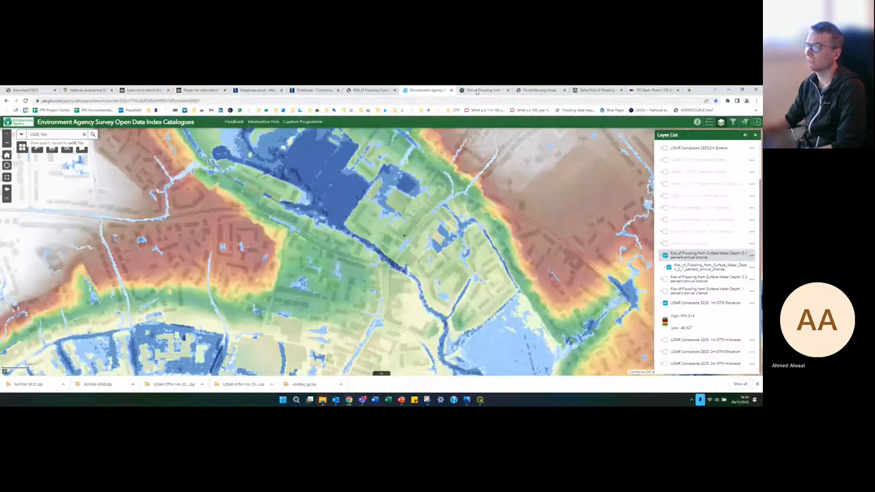
{"action": "left_click", "coordinate": [479, 92]}
{"action": "left_click", "coordinate": [532, 92]}
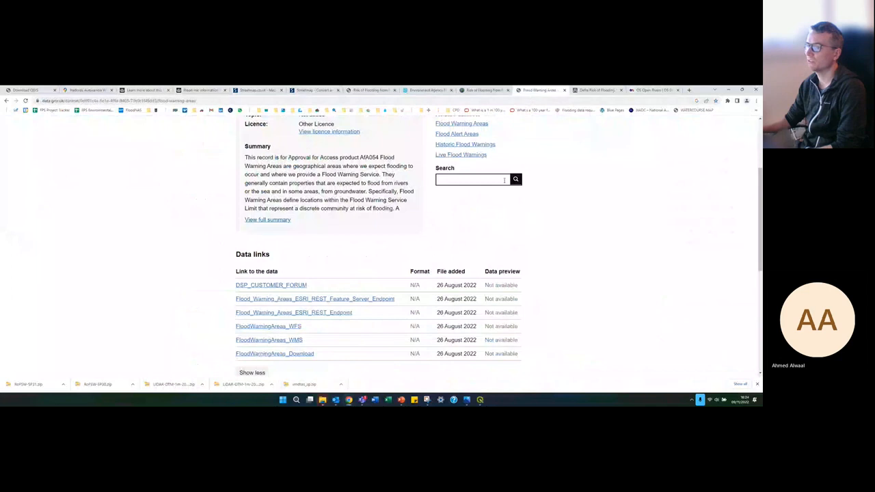
{"action": "scroll", "coordinate": [365, 189], "scroll_direction": "up", "scroll_amount": 3}
{"action": "scroll", "coordinate": [364, 191], "scroll_direction": "down", "scroll_amount": 2}
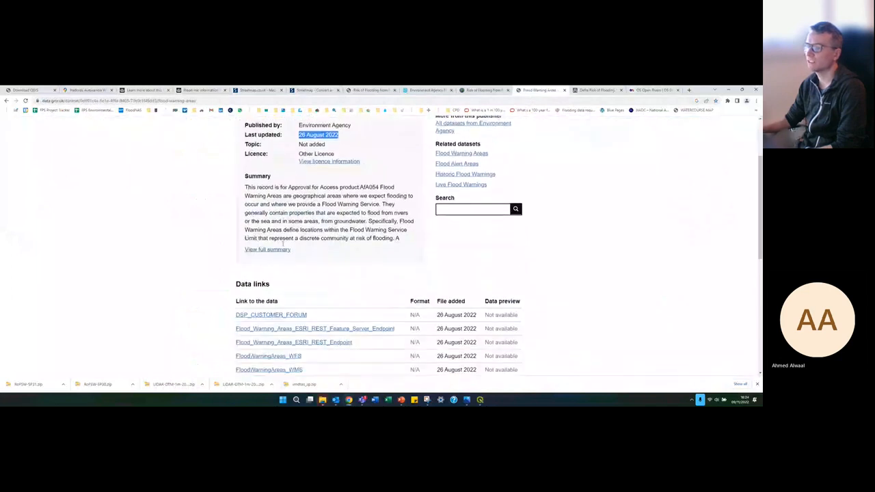
{"action": "left_click", "coordinate": [267, 249]}
{"action": "scroll", "coordinate": [298, 251], "scroll_direction": "down", "scroll_amount": 3}
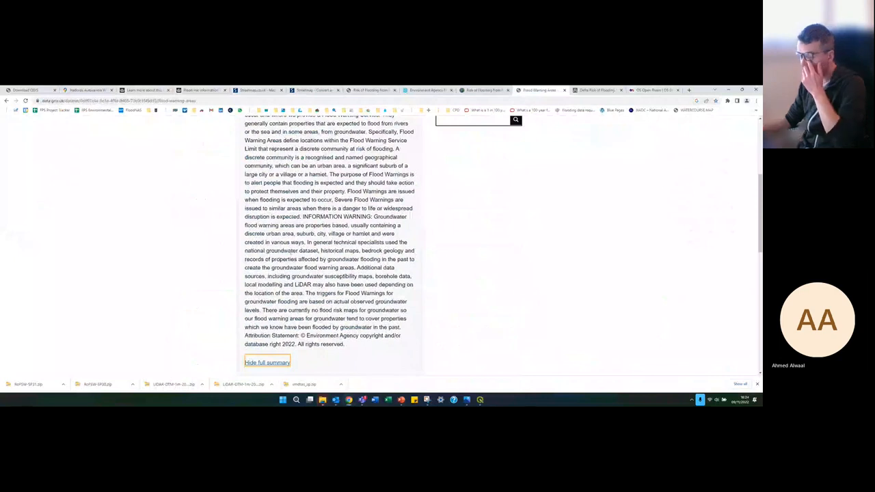
Step: Examine the Environment Agency attribution statement at the end of the Flood Warning Areas summary
{"action": "left_click", "coordinate": [306, 346]}
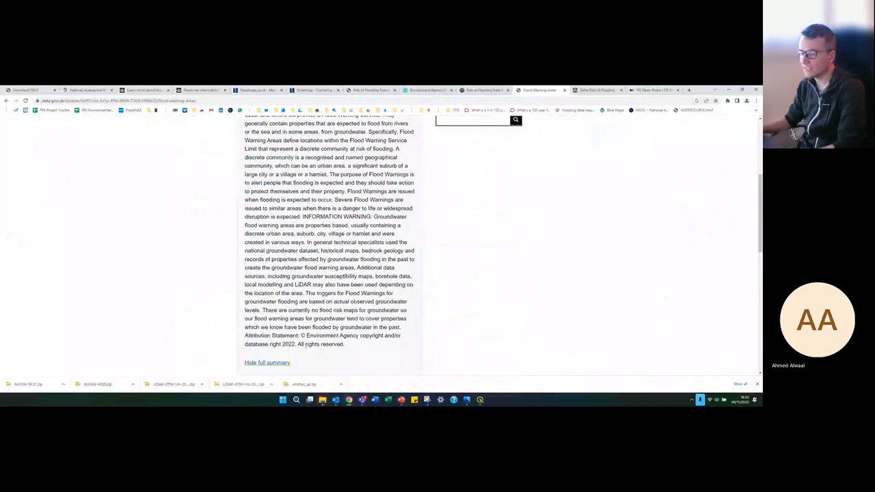
{"action": "scroll", "coordinate": [308, 346], "scroll_direction": "up", "scroll_amount": 1}
{"action": "scroll", "coordinate": [311, 349], "scroll_direction": "down", "scroll_amount": 1}
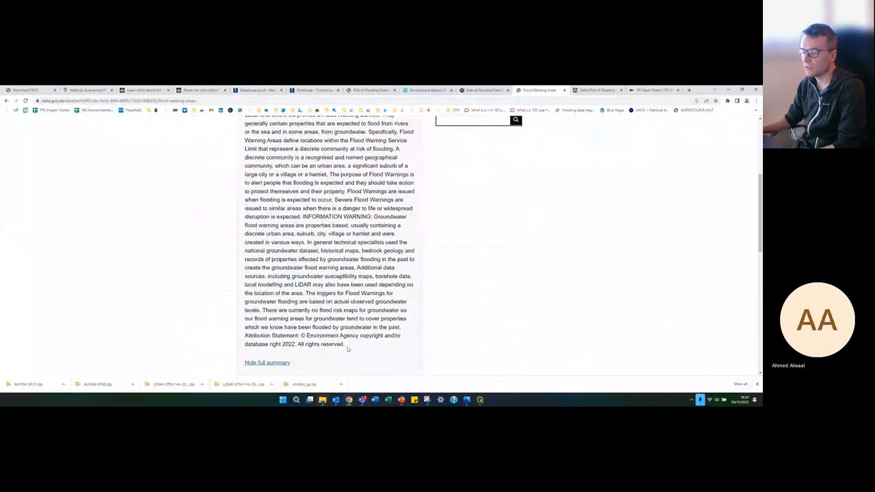
{"action": "left_click_drag", "start_coordinate": [347, 345], "coordinate": [301, 335]}
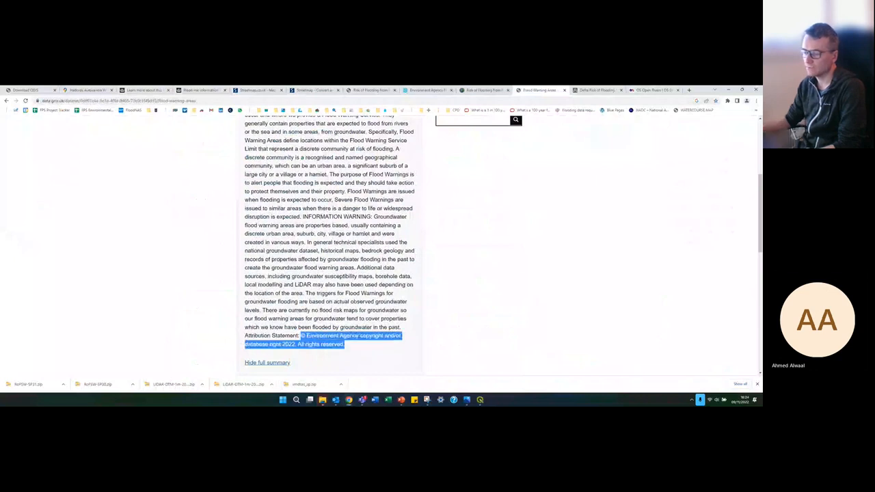
{"action": "scroll", "coordinate": [307, 345], "scroll_direction": "up", "scroll_amount": 5}
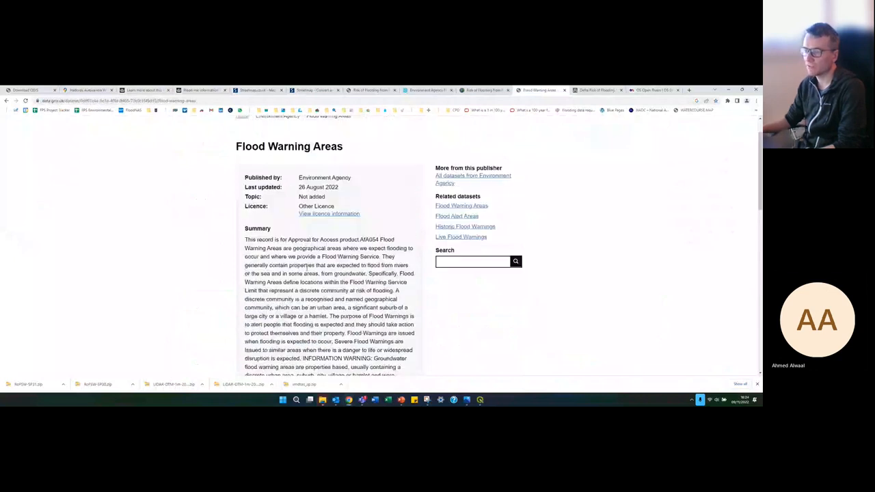
{"action": "scroll", "coordinate": [350, 328], "scroll_direction": "down", "scroll_amount": 5}
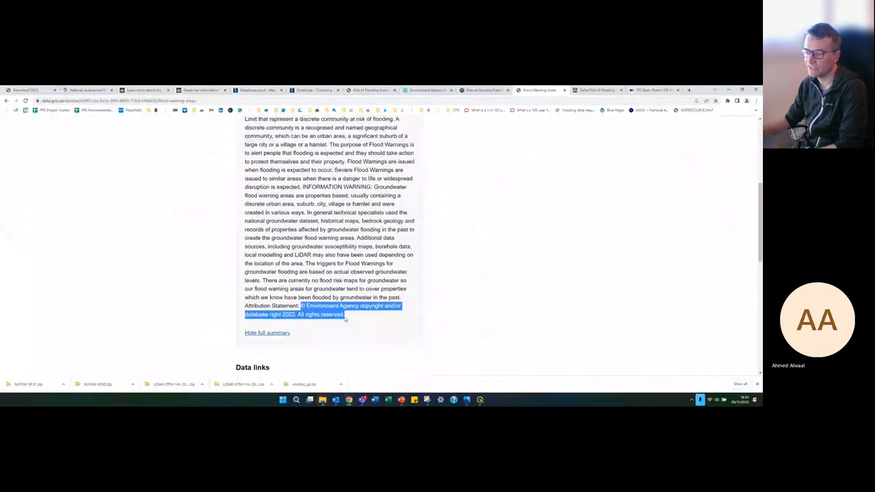
Step: Examine the licence information below the data links on the Flood Warning Areas page and return to the dataset summary
{"action": "scroll", "coordinate": [345, 318], "scroll_direction": "down", "scroll_amount": 4}
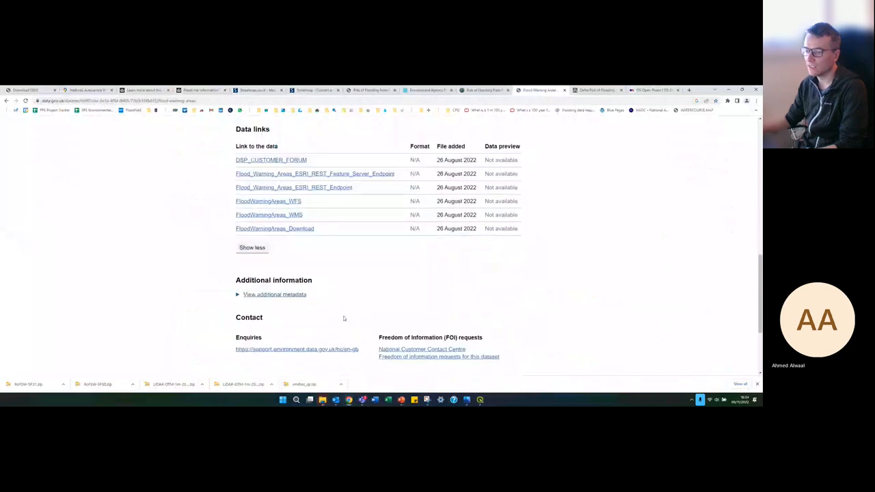
{"action": "scroll", "coordinate": [344, 318], "scroll_direction": "down", "scroll_amount": 2}
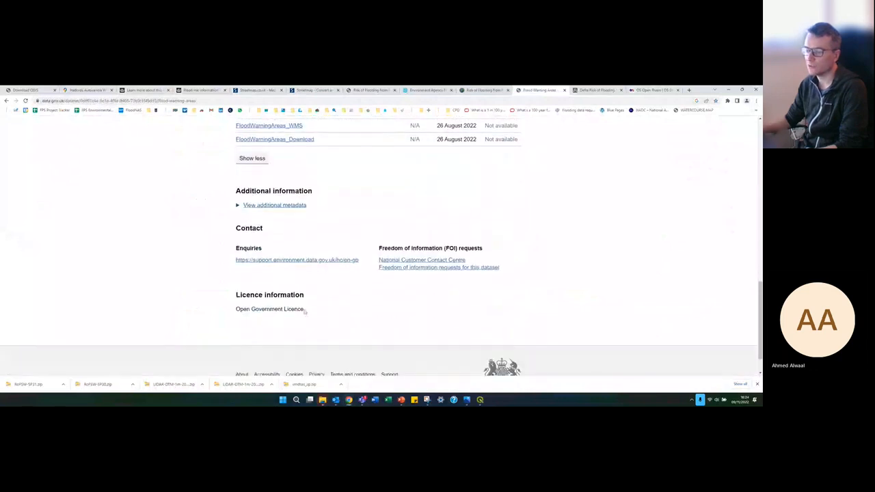
{"action": "left_click_drag", "start_coordinate": [303, 309], "coordinate": [236, 310]}
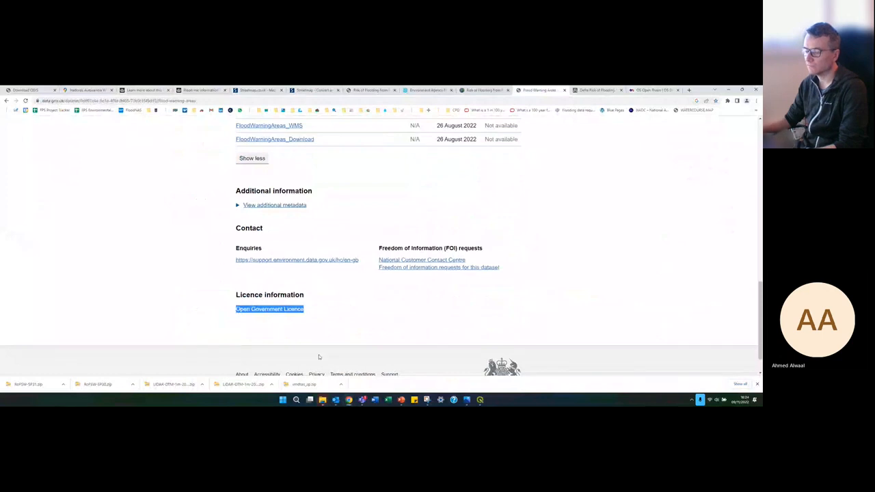
{"action": "mouse_move", "coordinate": [346, 401]}
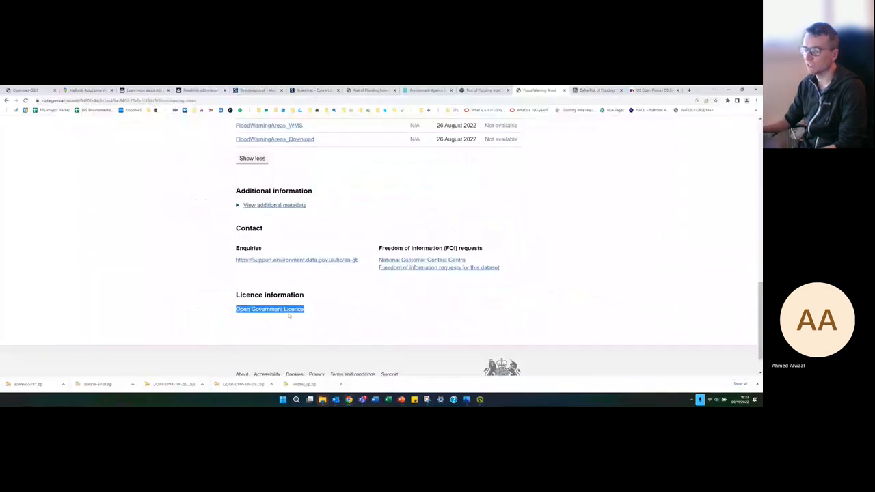
{"action": "left_click", "coordinate": [290, 315]}
{"action": "scroll", "coordinate": [329, 313], "scroll_direction": "up", "scroll_amount": 3}
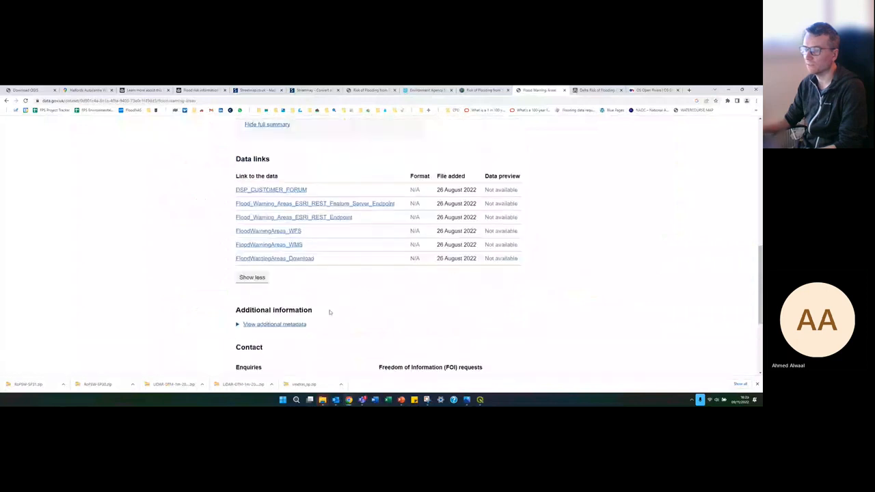
{"action": "scroll", "coordinate": [329, 312], "scroll_direction": "up", "scroll_amount": 6}
{"action": "scroll", "coordinate": [332, 311], "scroll_direction": "up", "scroll_amount": 1}
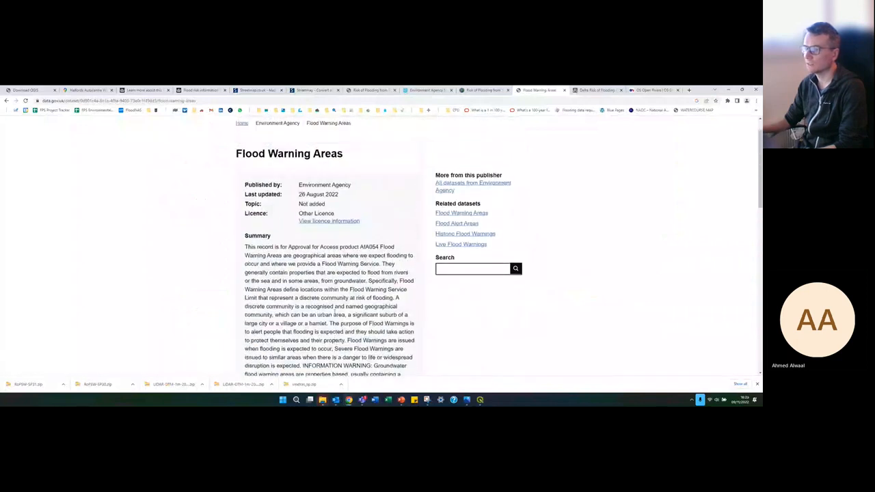
Step: Open the Open Government Licence v3.0 from the Flood Warning Areas page and find its conditions on acknowledging the source
{"action": "left_click", "coordinate": [334, 222]}
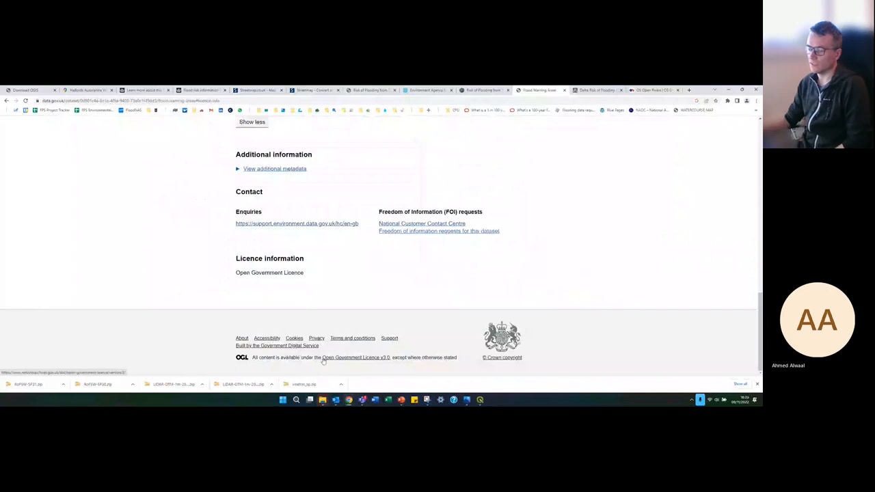
{"action": "left_click_drag", "start_coordinate": [322, 358], "coordinate": [362, 366]}
{"action": "left_click", "coordinate": [358, 358]}
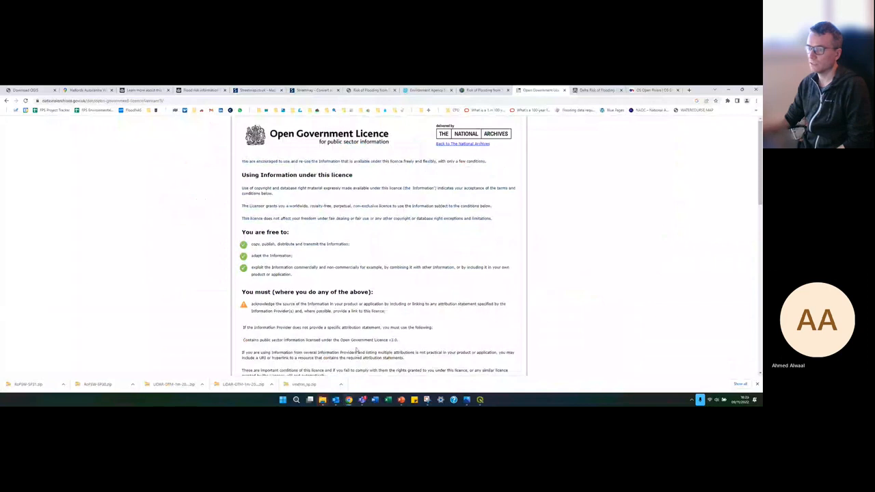
{"action": "scroll", "coordinate": [349, 328], "scroll_direction": "down", "scroll_amount": 1}
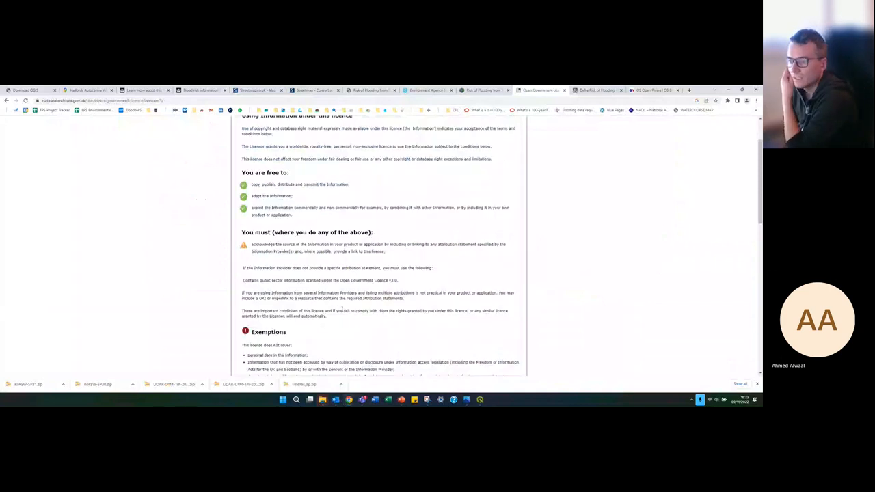
Step: Copy the licence's default attribution statement, "Contains public sector information licensed under the Open Government Licence v3.0."
{"action": "left_click_drag", "start_coordinate": [241, 287], "coordinate": [303, 275]}
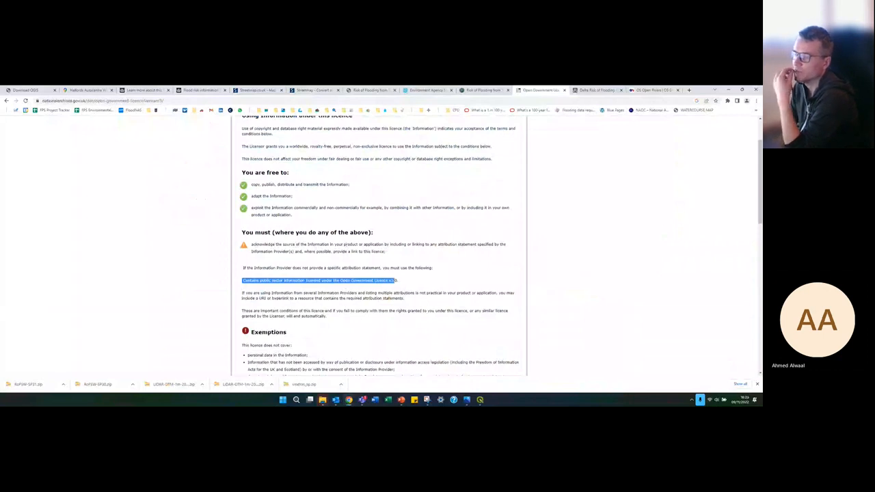
{"action": "left_click_drag", "start_coordinate": [404, 280], "coordinate": [382, 278]}
{"action": "left_click_drag", "start_coordinate": [262, 280], "coordinate": [243, 279]}
{"action": "key", "text": "ctrl+c"}
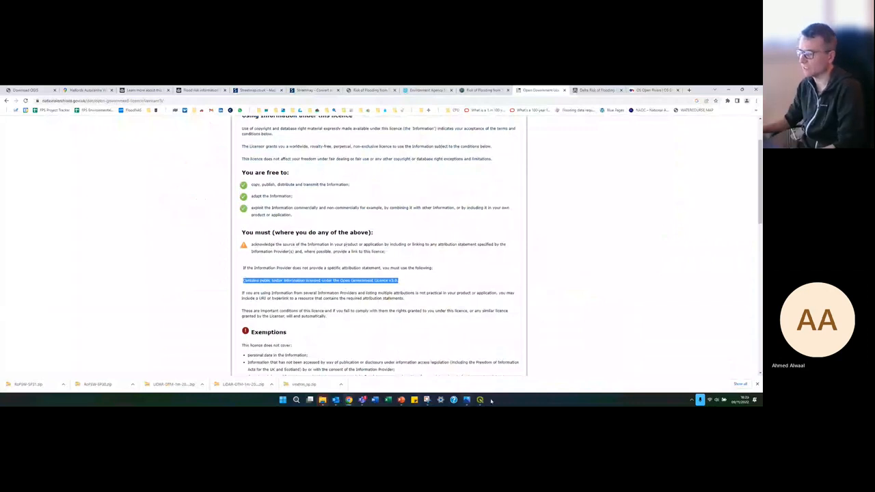
Step: Switch to the QGIS Site Location Plan layout, add the copied licence statement as the copyright label's second line, and make the label taller
{"action": "mouse_move", "coordinate": [480, 400]}
{"action": "left_click", "coordinate": [513, 362]}
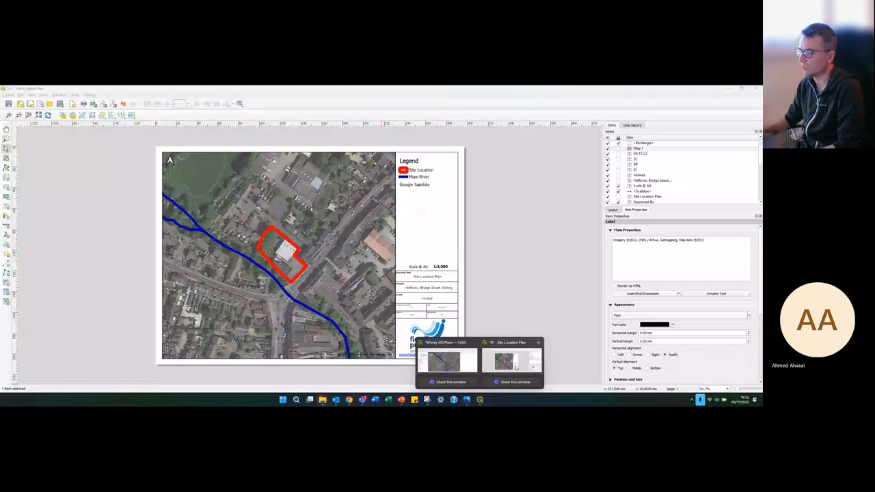
{"action": "key", "text": "Return"}
{"action": "key", "text": "ctrl+v"}
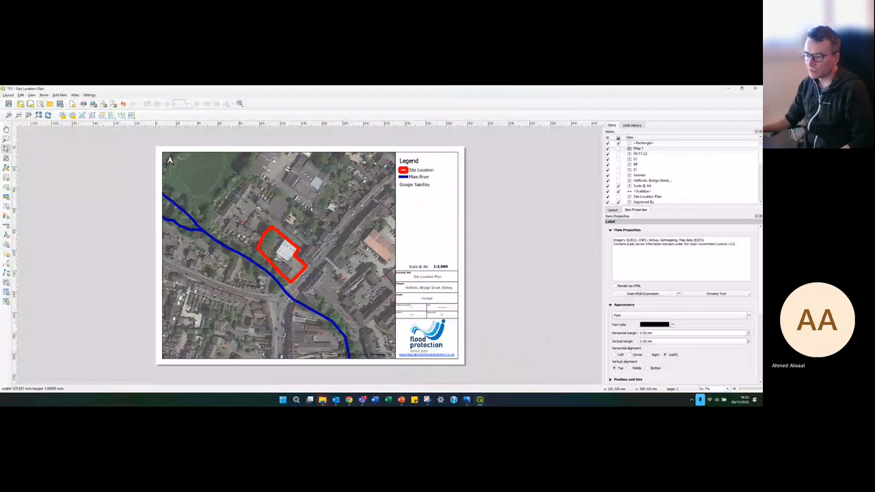
{"action": "mouse_move", "coordinate": [244, 355]}
{"action": "left_mouse_down"}
{"action": "mouse_move", "coordinate": [272, 350]}
{"action": "mouse_move", "coordinate": [247, 348]}
{"action": "left_mouse_up"}
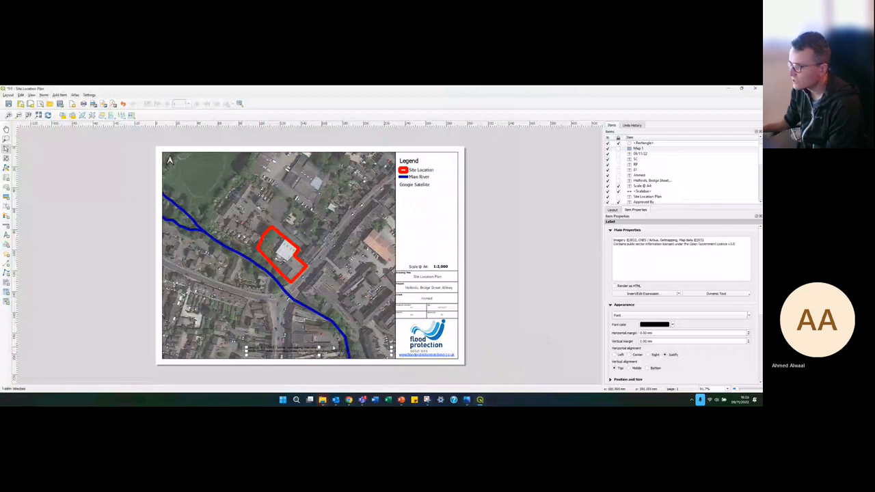
Step: Give the copyright label a frame and a background
{"action": "scroll", "coordinate": [689, 354], "scroll_direction": "down", "scroll_amount": 1}
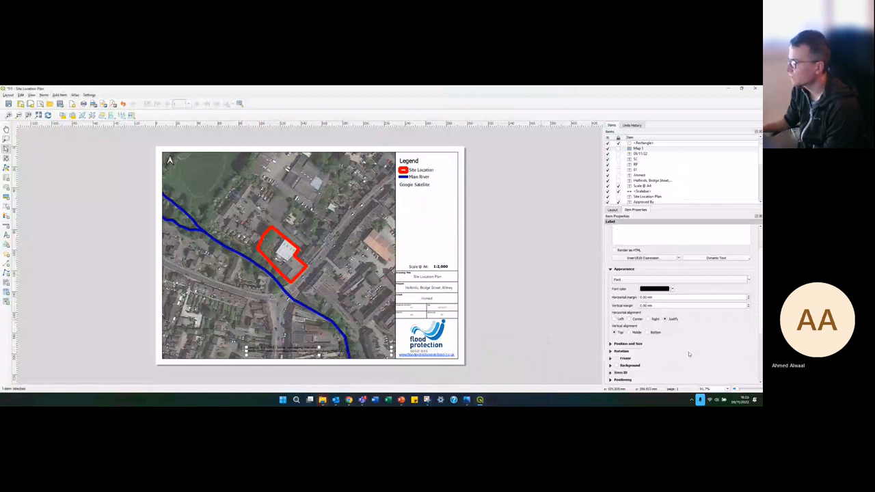
{"action": "left_click", "coordinate": [625, 360]}
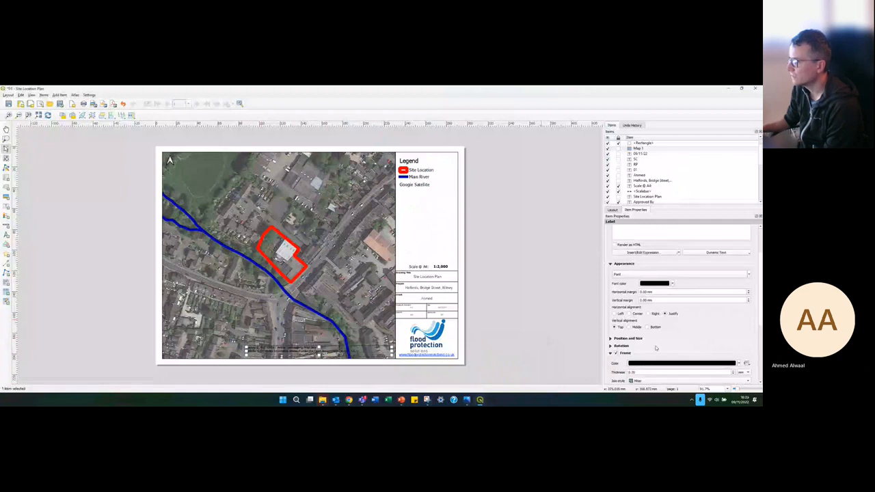
{"action": "scroll", "coordinate": [656, 348], "scroll_direction": "down", "scroll_amount": 3}
{"action": "left_click", "coordinate": [630, 340]}
Step: Set the copyright label's horizontal and vertical margins to 2 mm
{"action": "left_click_drag", "start_coordinate": [654, 239], "coordinate": [642, 240]}
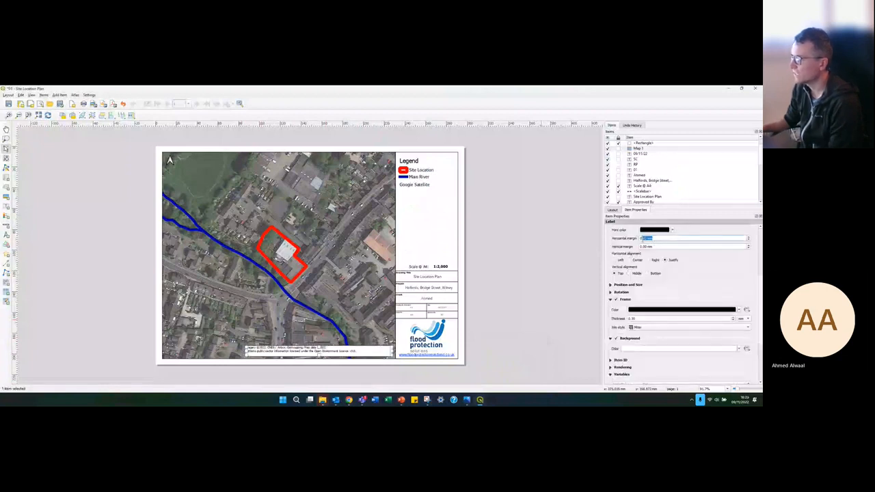
{"action": "type", "text": "2"}
{"action": "key", "text": "Tab"}
{"action": "type", "text": "2mm"}
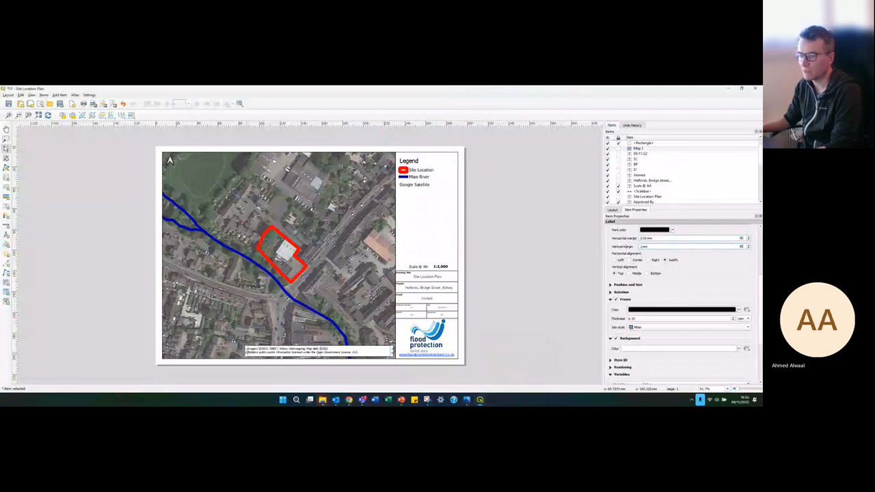
Step: Narrow the copyright label to fit its two lines of text and place it in the map's lower-right corner
{"action": "left_click_drag", "start_coordinate": [245, 350], "coordinate": [278, 350]}
{"action": "left_click_drag", "start_coordinate": [356, 352], "coordinate": [347, 351]}
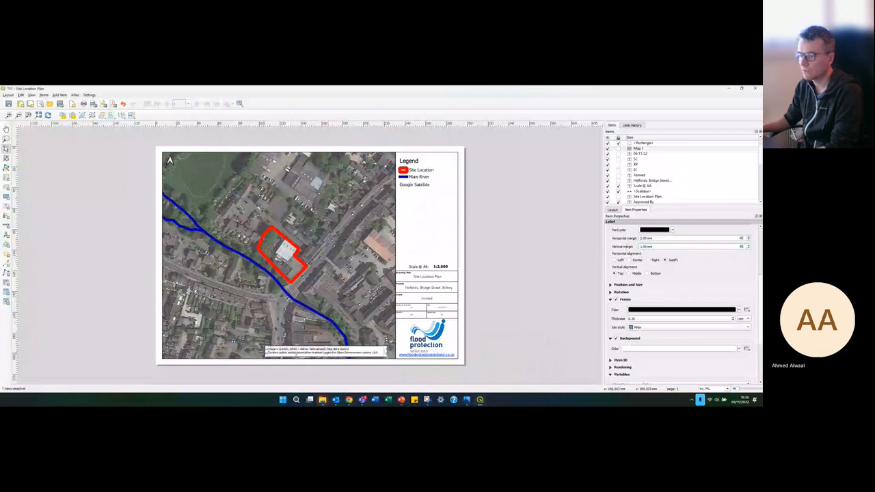
{"action": "left_click_drag", "start_coordinate": [266, 351], "coordinate": [311, 352]}
{"action": "left_click", "coordinate": [318, 368]}
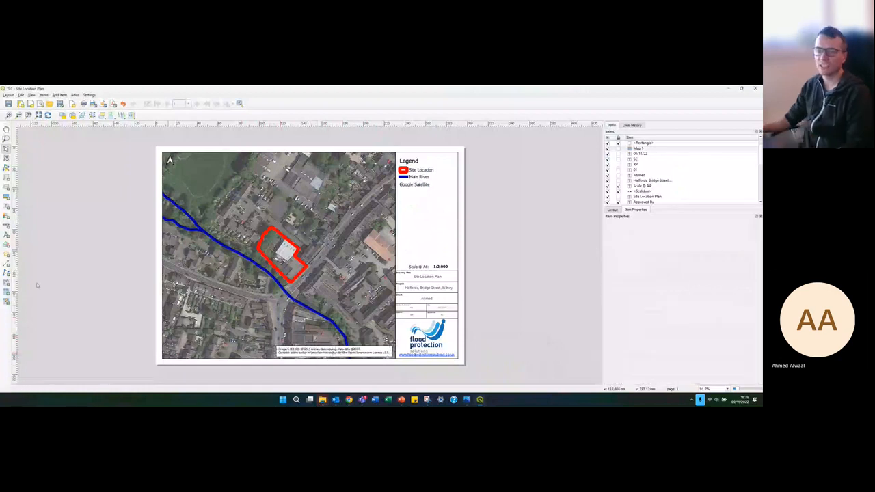
Step: Add a new label on the upper-left part of the map and select its placeholder text for replacement
{"action": "left_click", "coordinate": [6, 206]}
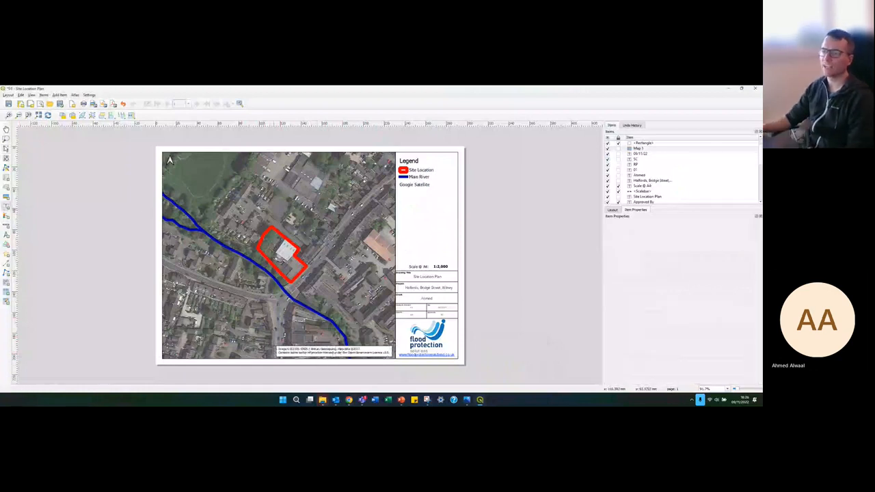
{"action": "left_click_drag", "start_coordinate": [211, 203], "coordinate": [261, 207]}
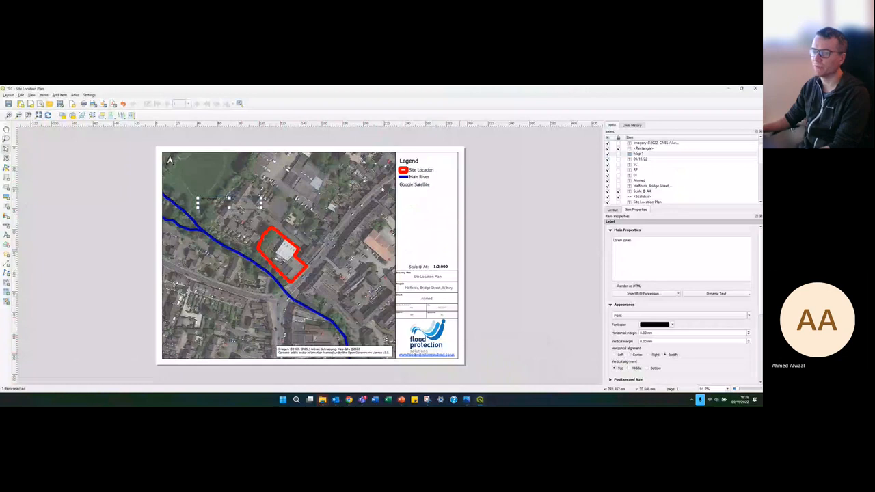
{"action": "left_click_drag", "start_coordinate": [550, 246], "coordinate": [649, 238]}
{"action": "key", "text": "ctrl+a"}
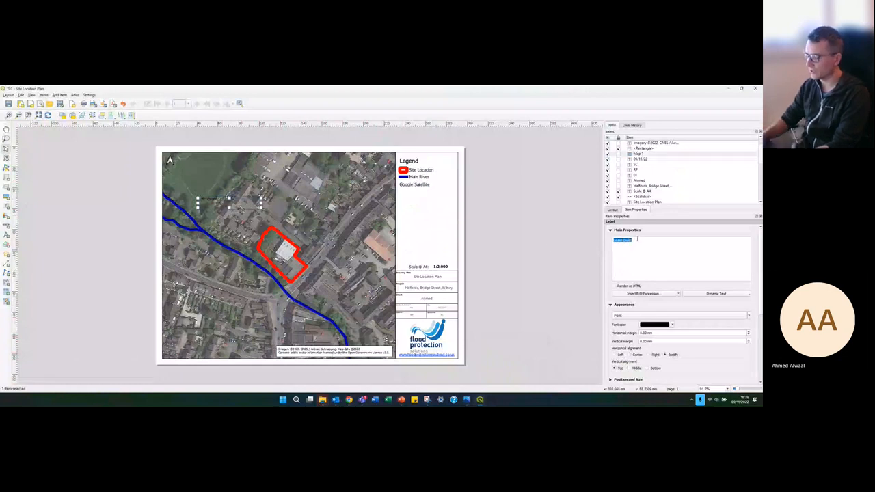
Step: Set the selected label's text to "River Windrush" and its font size to 14
{"action": "type", "text": "River Wind"}
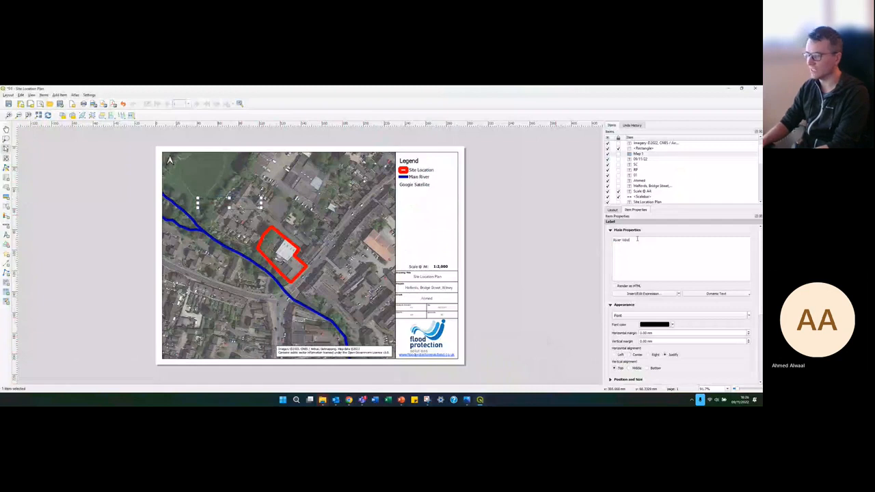
{"action": "type", "text": "rush"}
{"action": "left_click", "coordinate": [656, 314]}
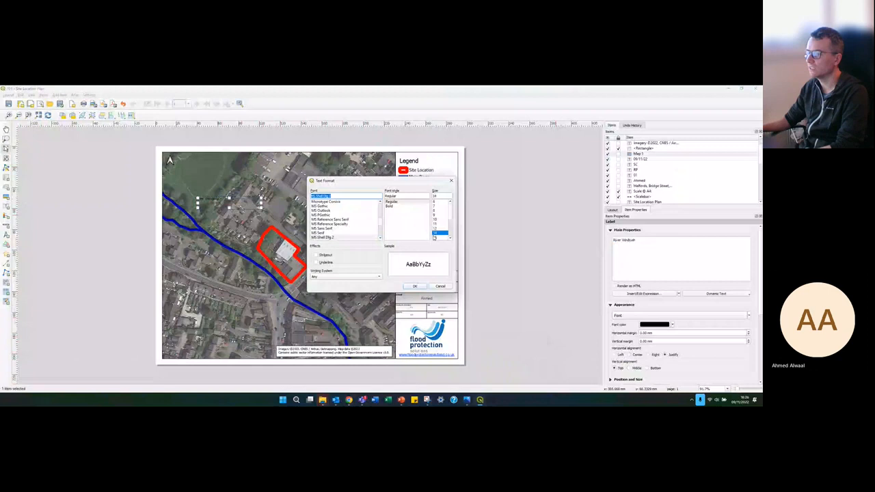
{"action": "left_click", "coordinate": [414, 286]}
{"action": "scroll", "coordinate": [635, 356], "scroll_direction": "down", "scroll_amount": 1}
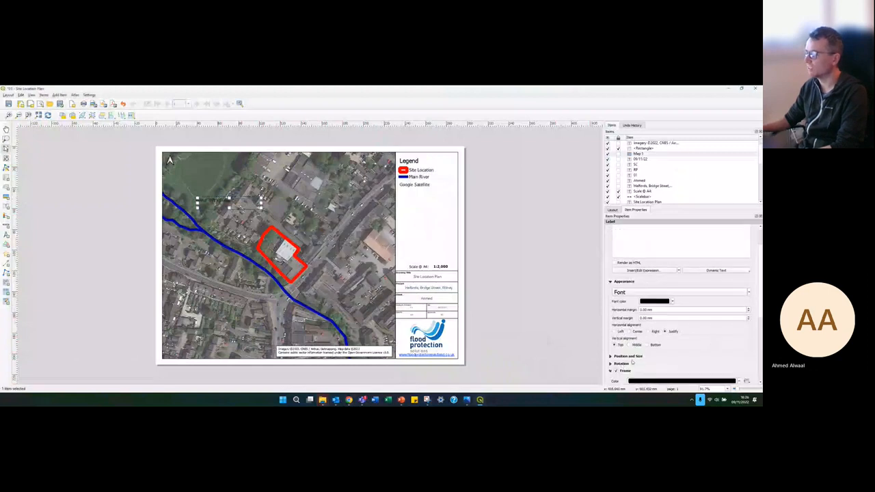
Step: Give the River Windrush label a frame and background, with horizontal and vertical margins of 2 mm
{"action": "left_click", "coordinate": [622, 361]}
{"action": "left_click", "coordinate": [616, 374]}
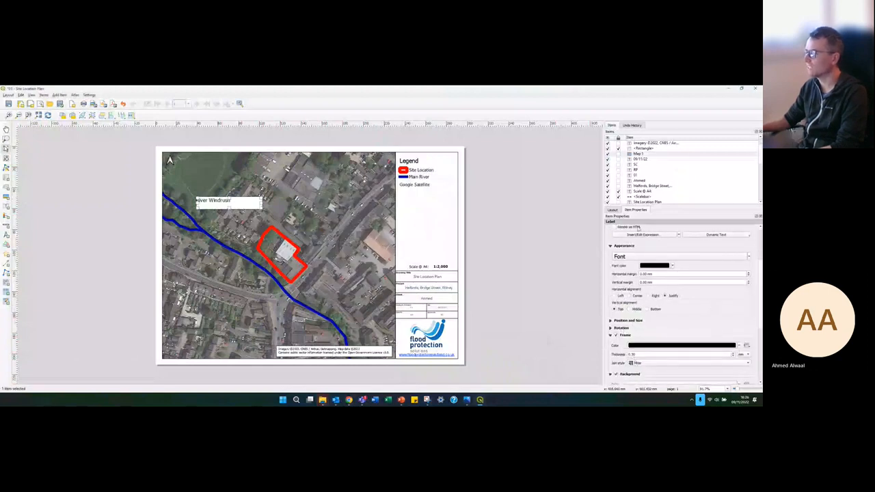
{"action": "scroll", "coordinate": [680, 303], "scroll_direction": "up", "scroll_amount": 1}
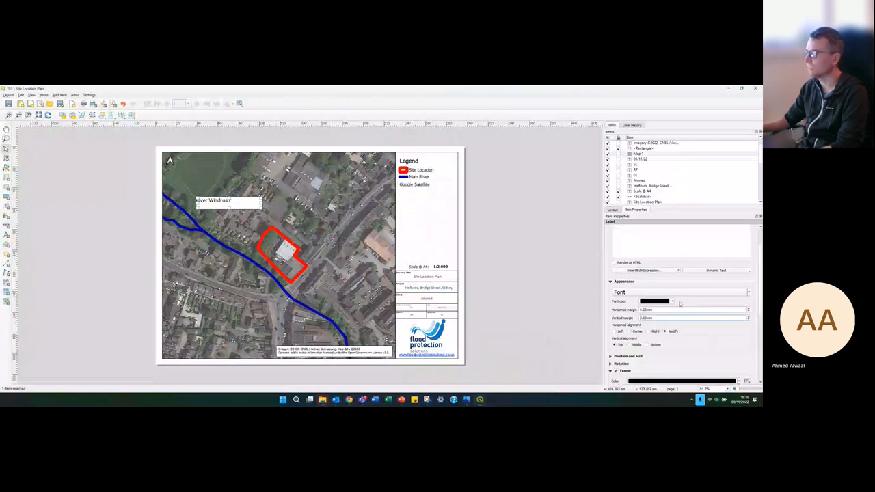
{"action": "left_click", "coordinate": [667, 310]}
{"action": "type", "text": "2"}
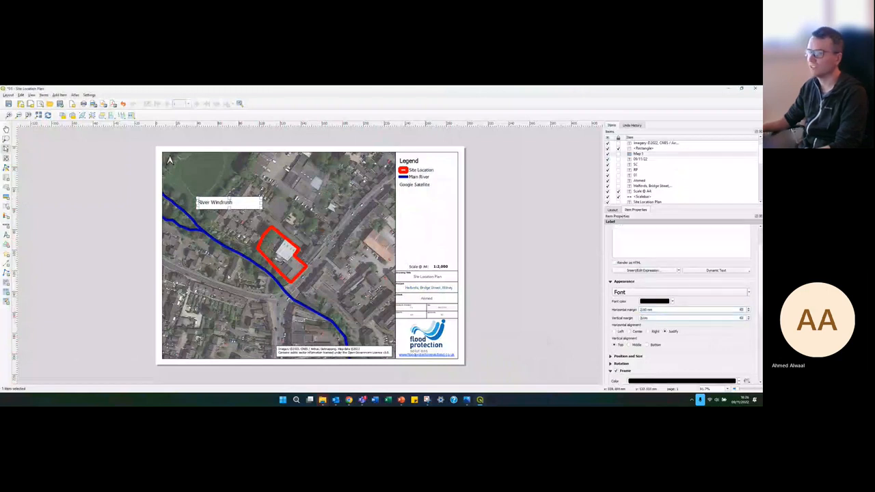
Step: Move the River Windrush label closer to the river and shrink its box to fit the text
{"action": "mouse_move", "coordinate": [244, 208]}
{"action": "left_mouse_down"}
{"action": "mouse_move", "coordinate": [250, 204]}
{"action": "mouse_move", "coordinate": [235, 203]}
{"action": "mouse_move", "coordinate": [231, 215]}
{"action": "left_mouse_up"}
{"action": "left_click", "coordinate": [399, 230]}
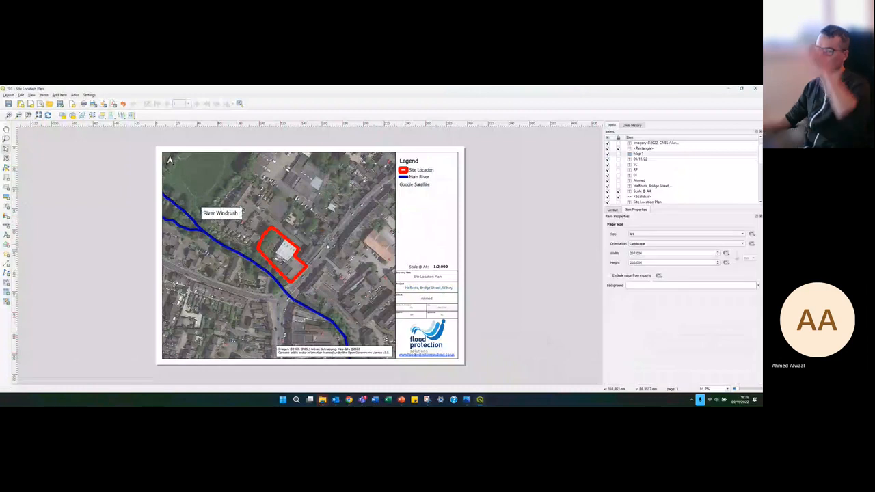
{"action": "left_click", "coordinate": [238, 213]}
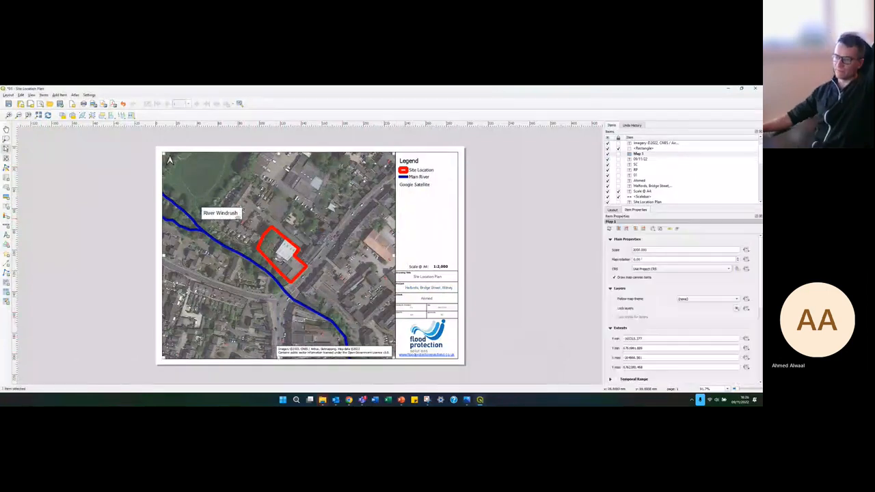
{"action": "left_click_drag", "start_coordinate": [239, 218], "coordinate": [238, 216]}
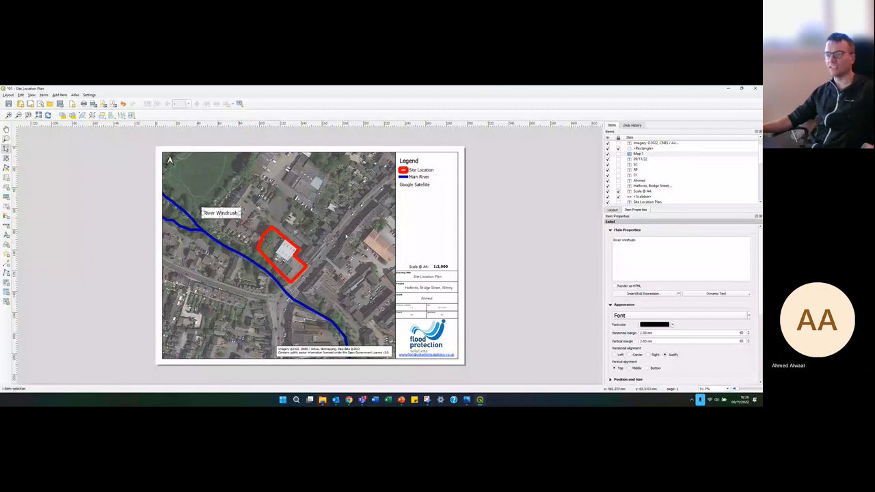
{"action": "left_click", "coordinate": [348, 235]}
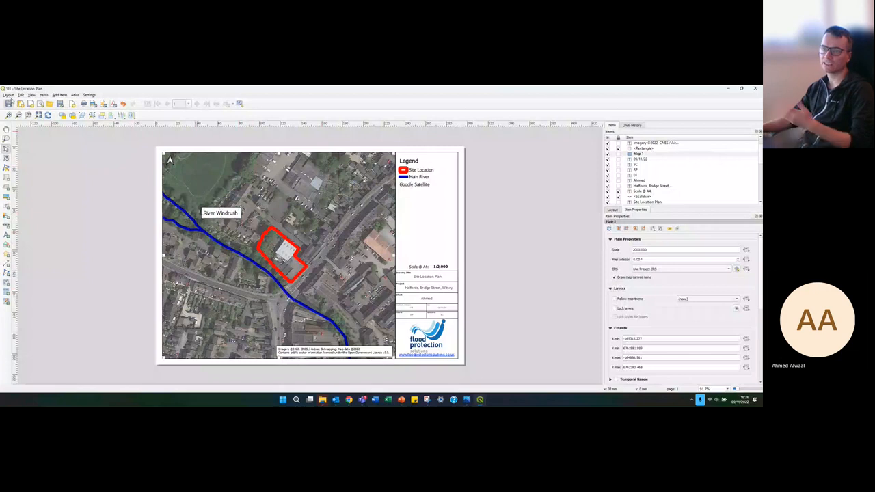
{"action": "left_click", "coordinate": [8, 96]}
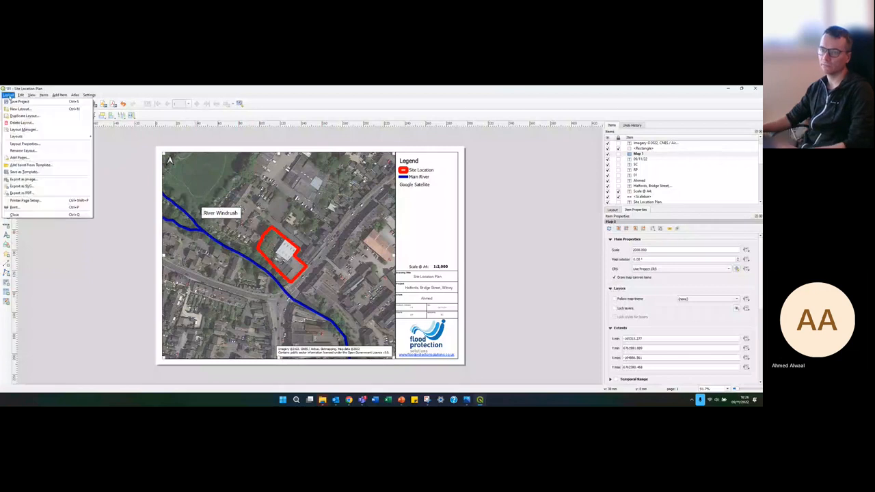
{"action": "left_click", "coordinate": [39, 194]}
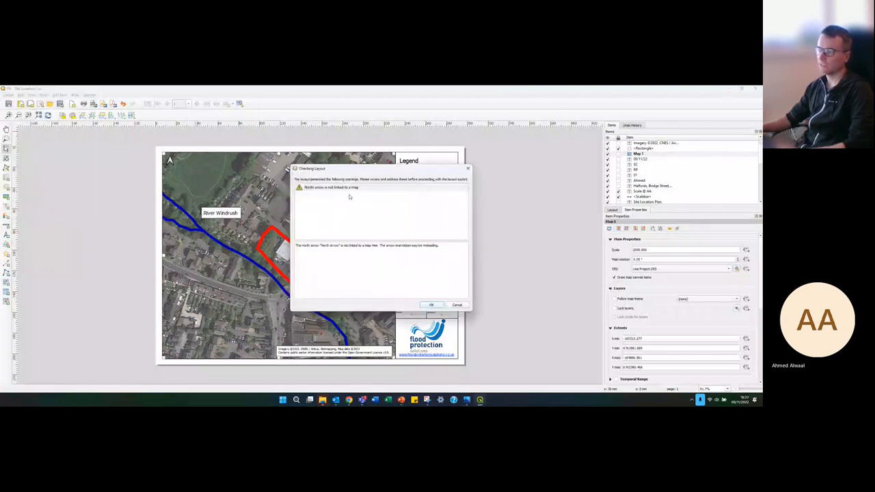
{"action": "left_click", "coordinate": [328, 189]}
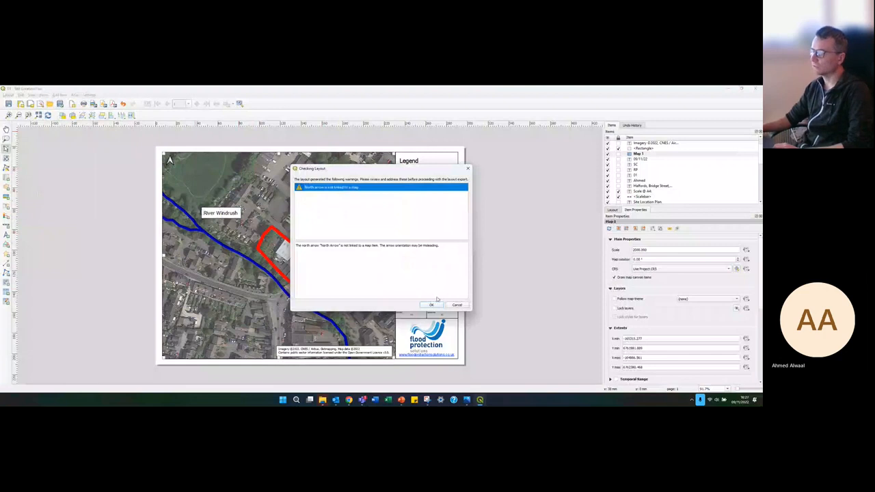
{"action": "left_click", "coordinate": [467, 304]}
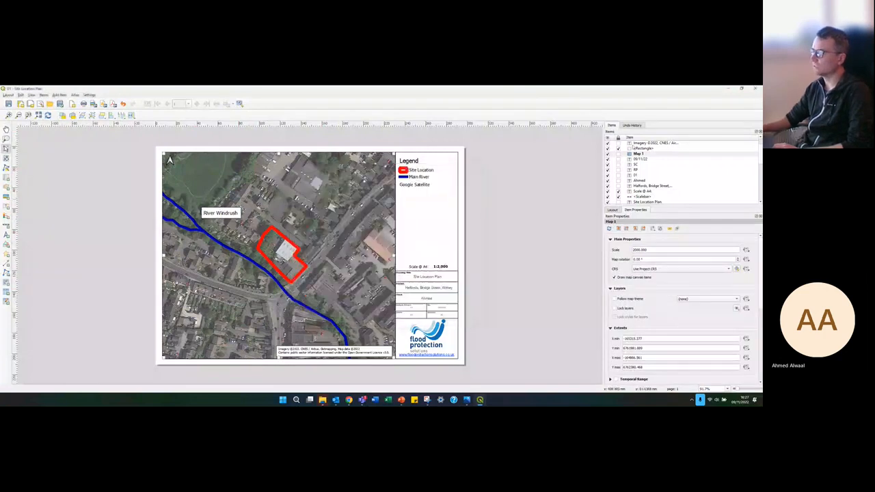
Step: Sync the north arrow's rotation with Map 1 and save the project
{"action": "left_click", "coordinate": [641, 154]}
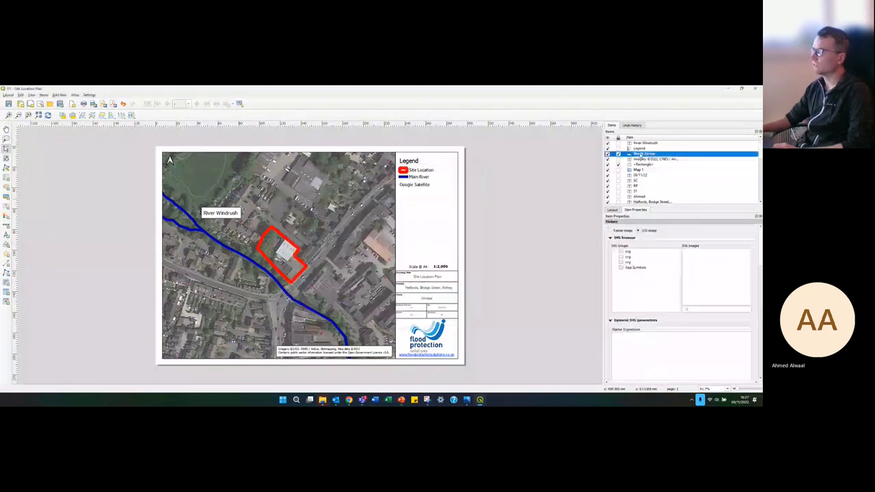
{"action": "scroll", "coordinate": [682, 239], "scroll_direction": "down", "scroll_amount": 2}
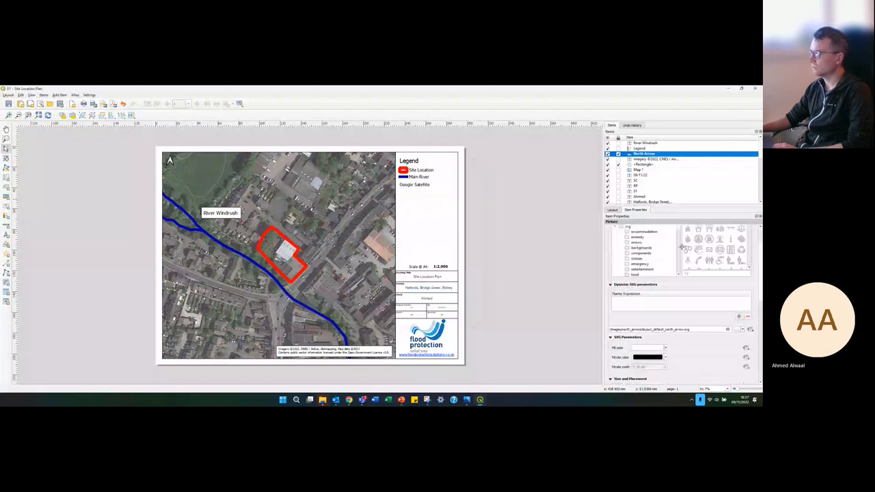
{"action": "scroll", "coordinate": [691, 347], "scroll_direction": "down", "scroll_amount": 3}
{"action": "scroll", "coordinate": [690, 347], "scroll_direction": "down", "scroll_amount": 2}
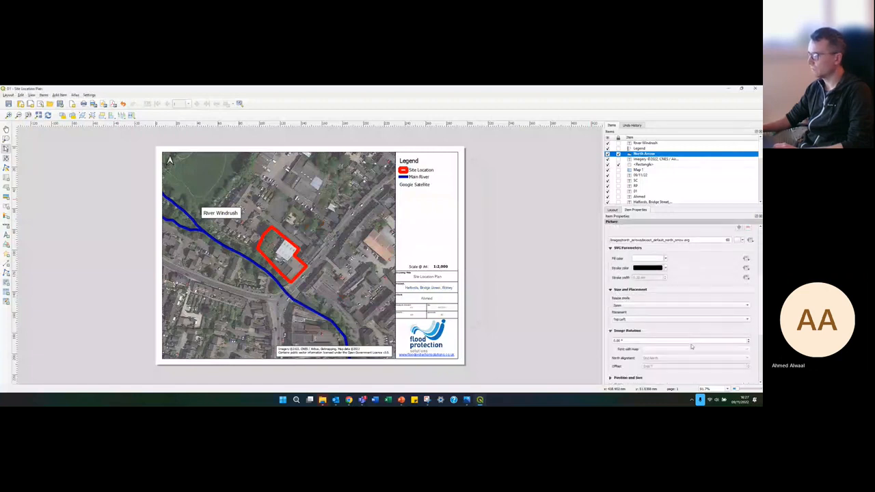
{"action": "left_click", "coordinate": [623, 312]}
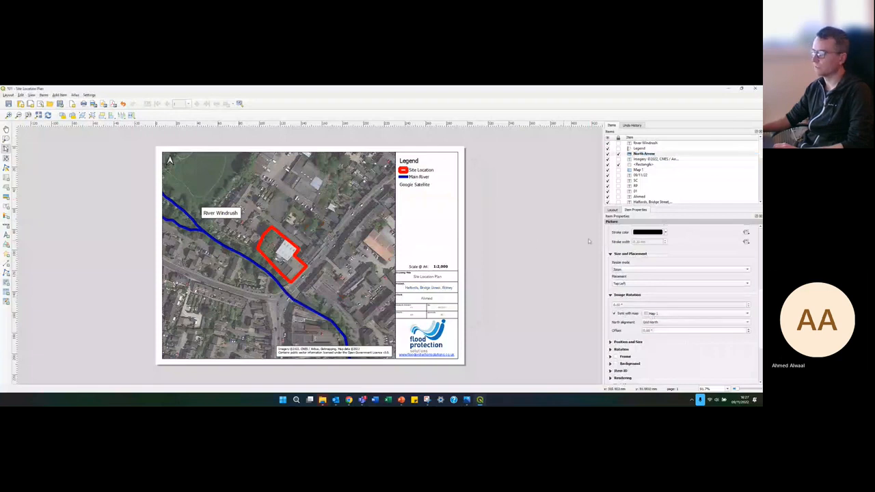
{"action": "left_click", "coordinate": [169, 160]}
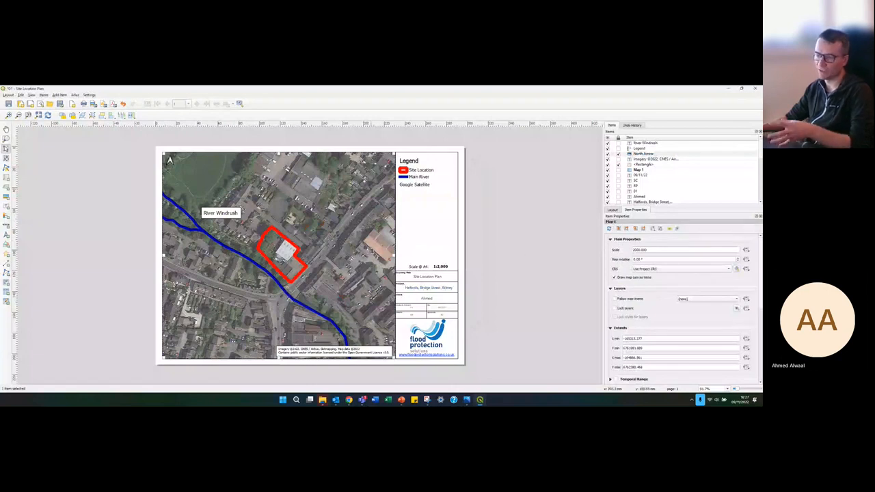
{"action": "left_click", "coordinate": [10, 103]}
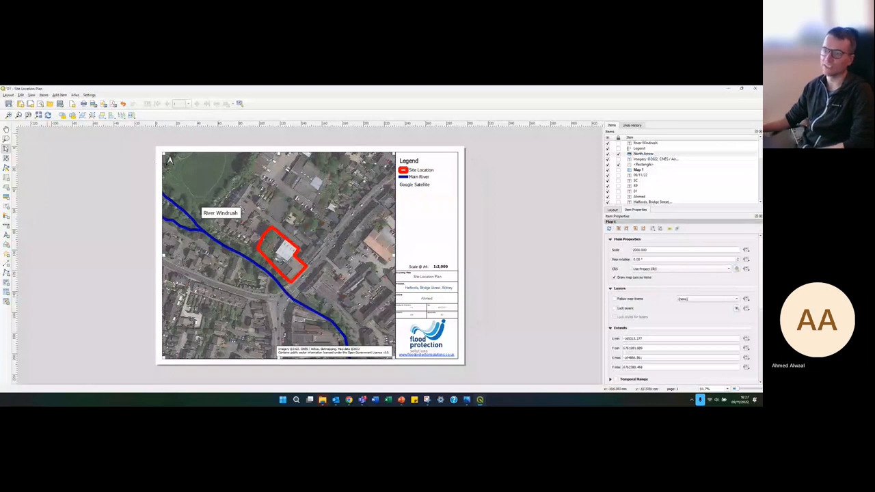
Step: Export the layout as a PDF named "01 - Site Location Plan" in the GIS Tutorial folder, keeping the default export options
{"action": "left_click", "coordinate": [9, 95]}
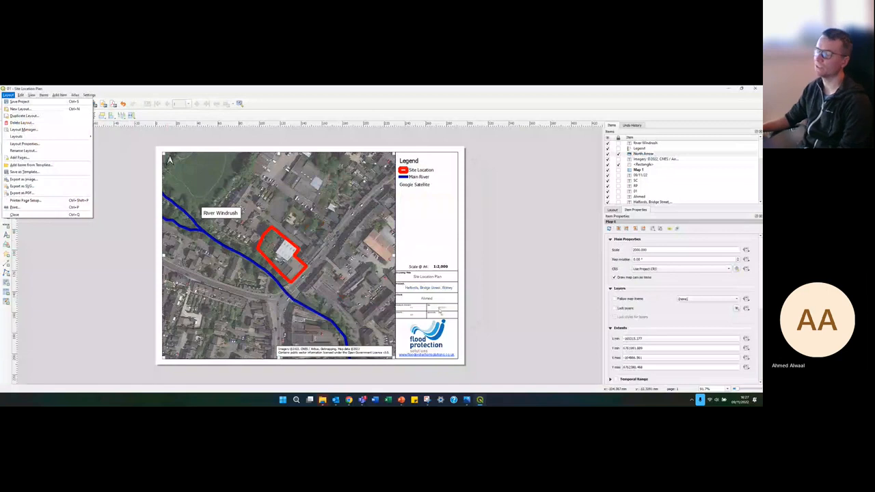
{"action": "left_click", "coordinate": [30, 196]}
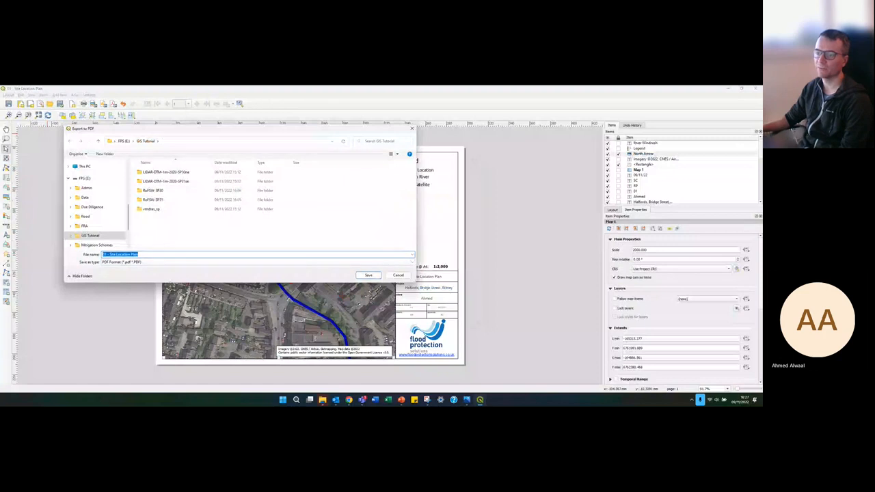
{"action": "left_click", "coordinate": [106, 272]}
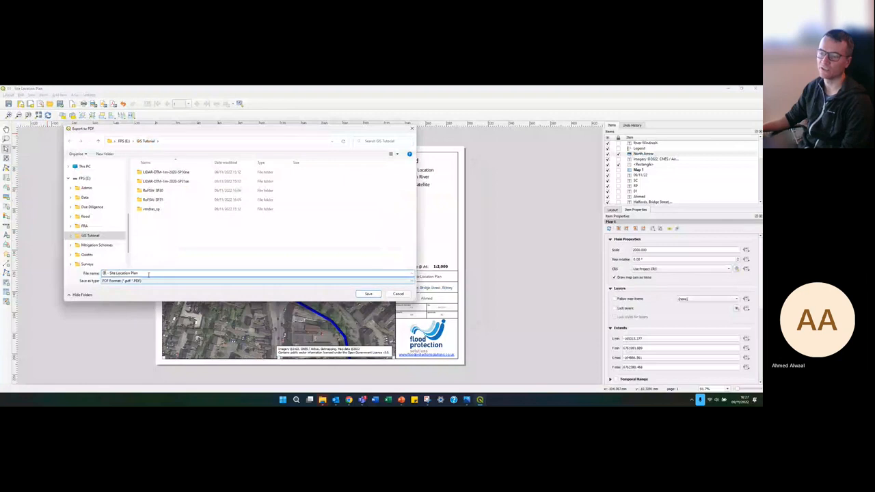
{"action": "left_click_drag", "start_coordinate": [145, 272], "coordinate": [104, 273]}
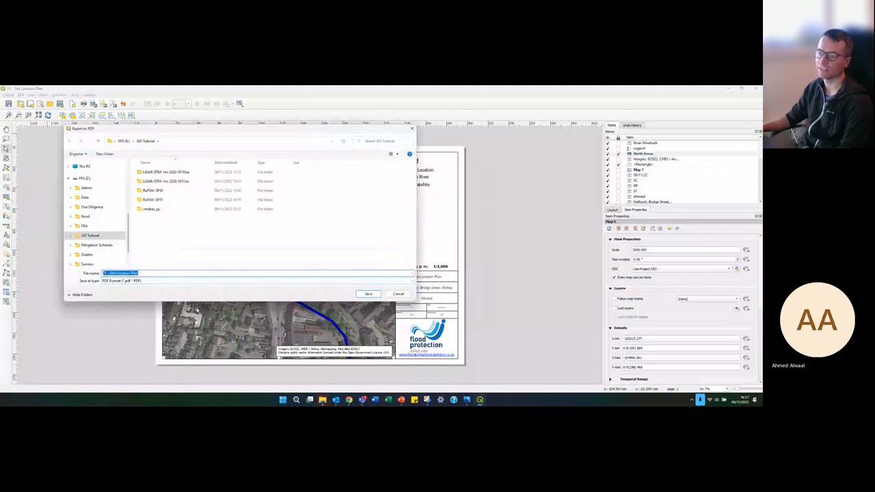
{"action": "left_click", "coordinate": [362, 294]}
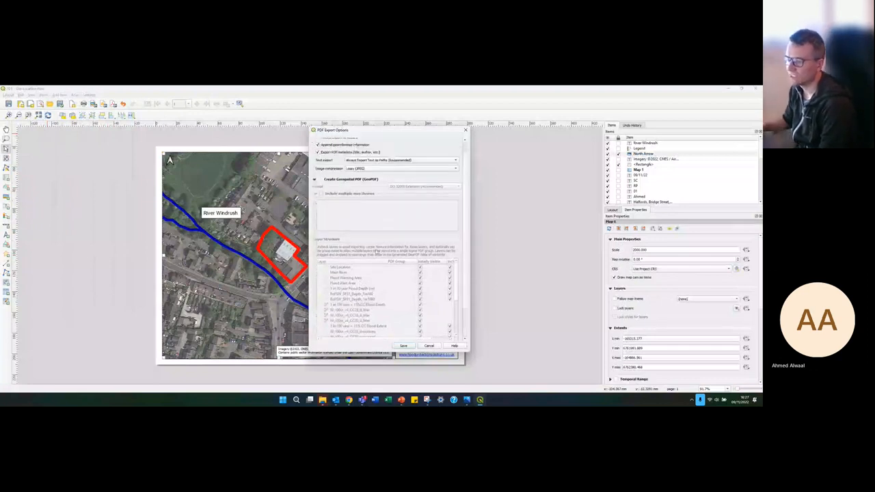
{"action": "left_click", "coordinate": [404, 346]}
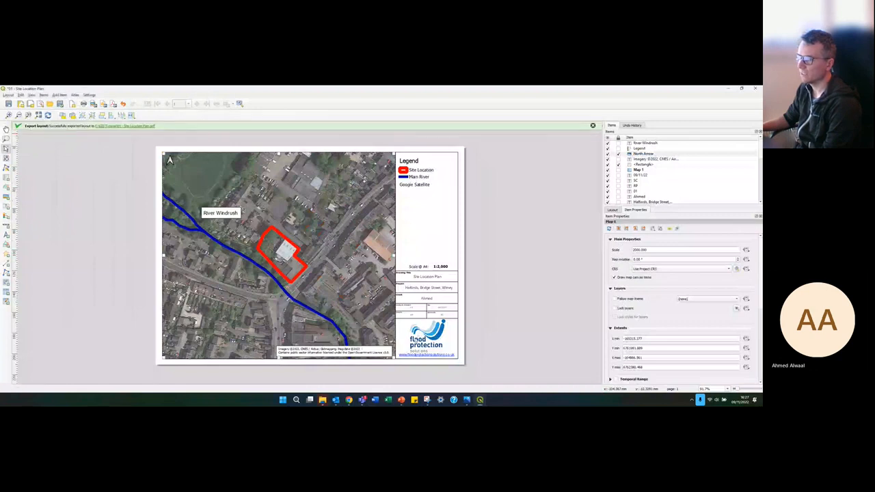
Step: Open the export folder and check the preview of the "01 - Site Location Plan" PDF, then return to the layout
{"action": "left_click", "coordinate": [113, 129]}
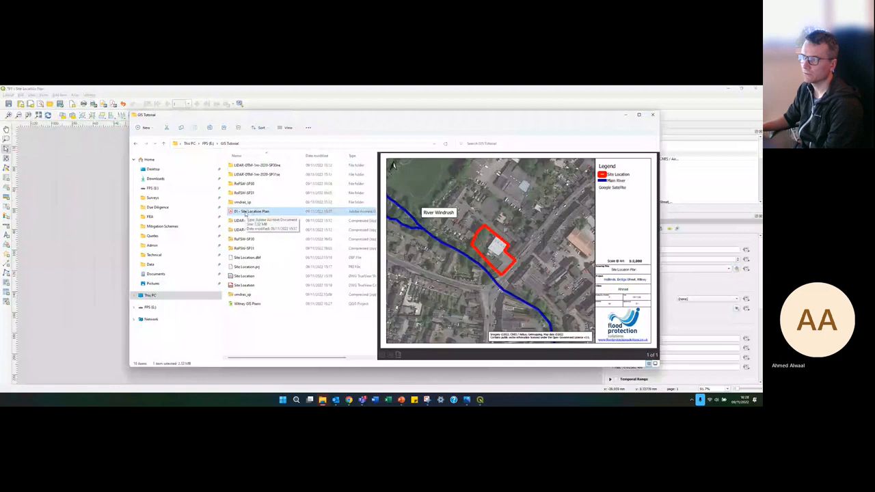
{"action": "left_click_drag", "start_coordinate": [427, 117], "coordinate": [363, 103]}
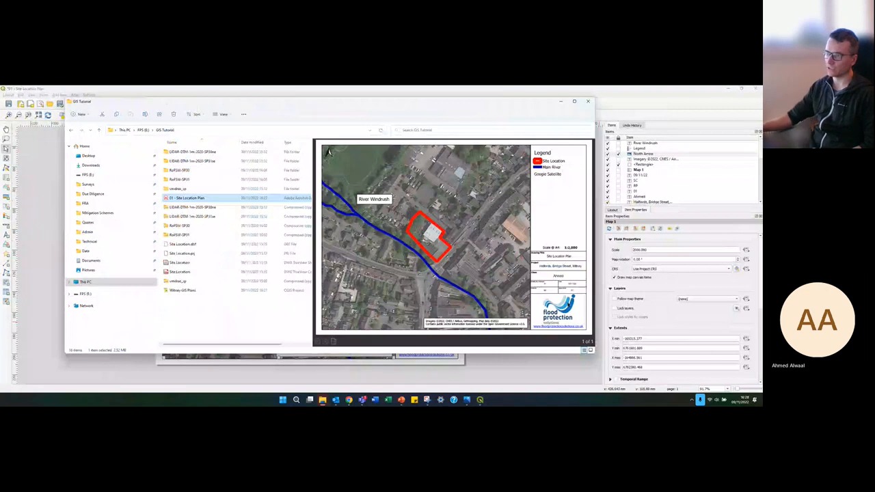
{"action": "left_click", "coordinate": [428, 93]}
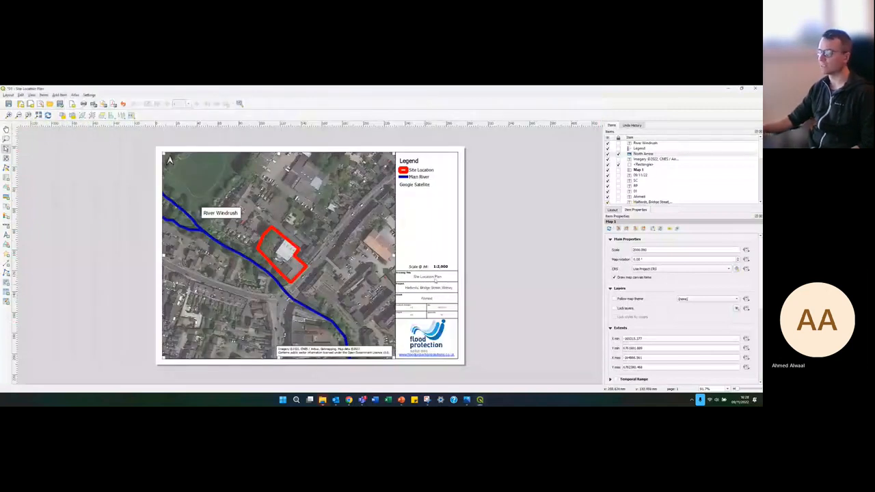
Step: Duplicate the layout as "02 - Site Location Plan" and switch back to the main Witney GIS Plans project window
{"action": "left_click", "coordinate": [8, 95]}
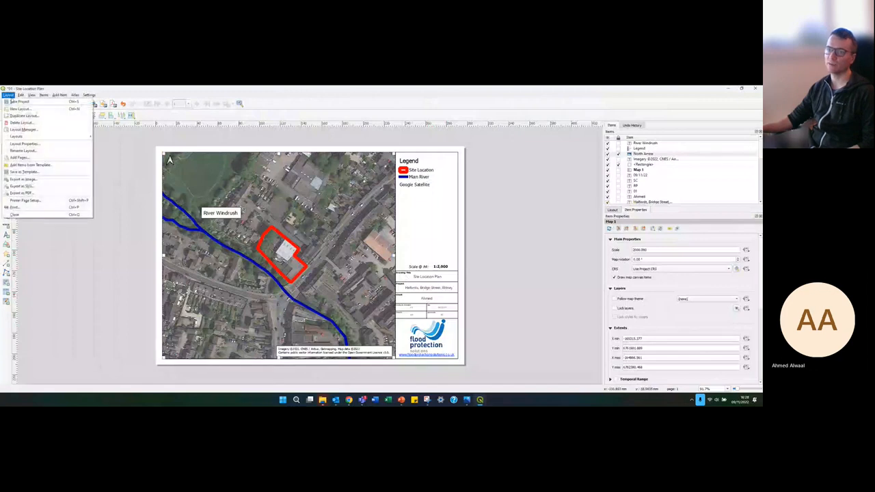
{"action": "left_click", "coordinate": [23, 115]}
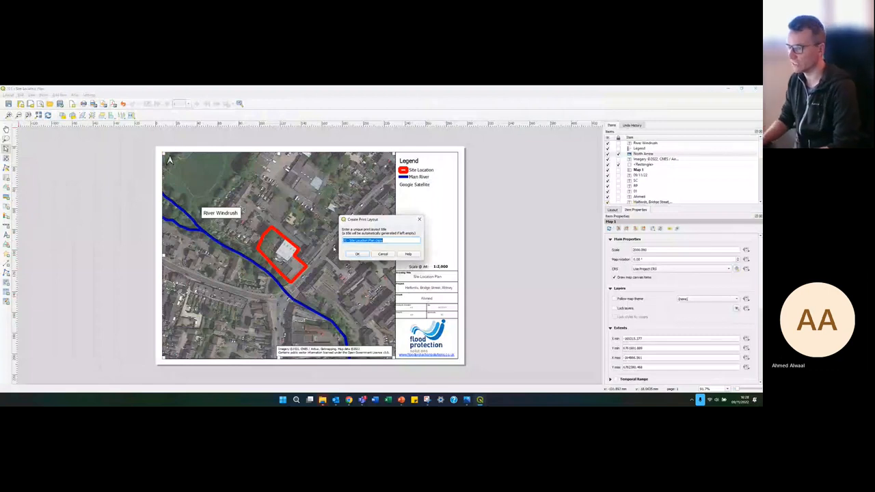
{"action": "type", "text": "S"}
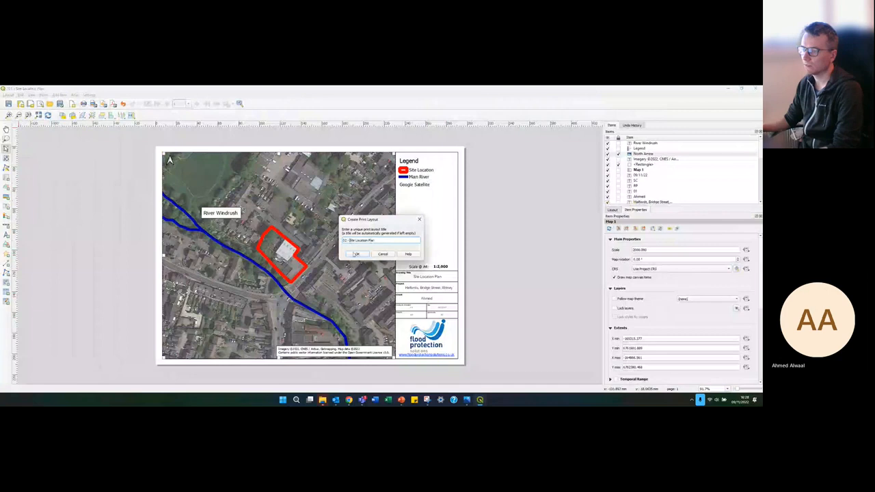
{"action": "left_click", "coordinate": [357, 253]}
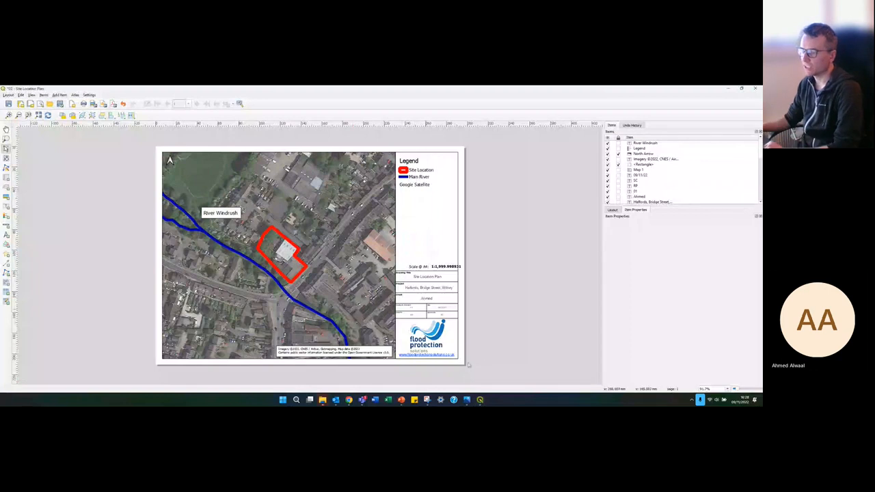
{"action": "mouse_move", "coordinate": [482, 399]}
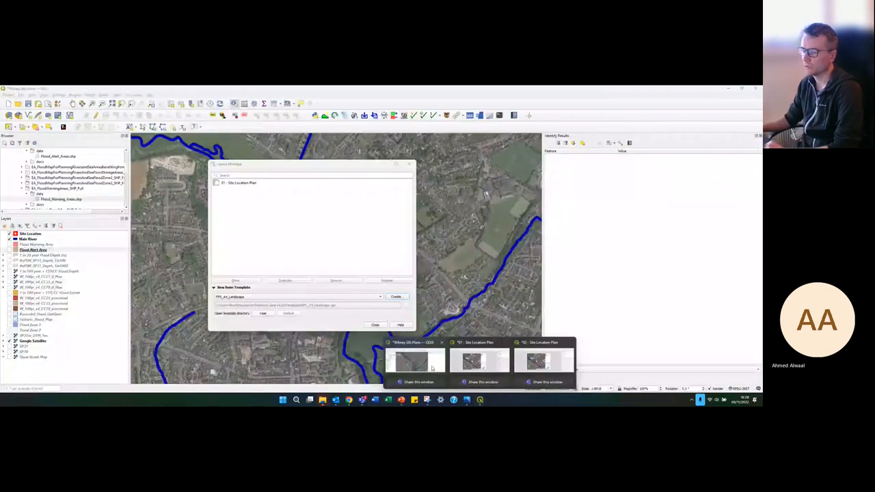
{"action": "left_click", "coordinate": [431, 368]}
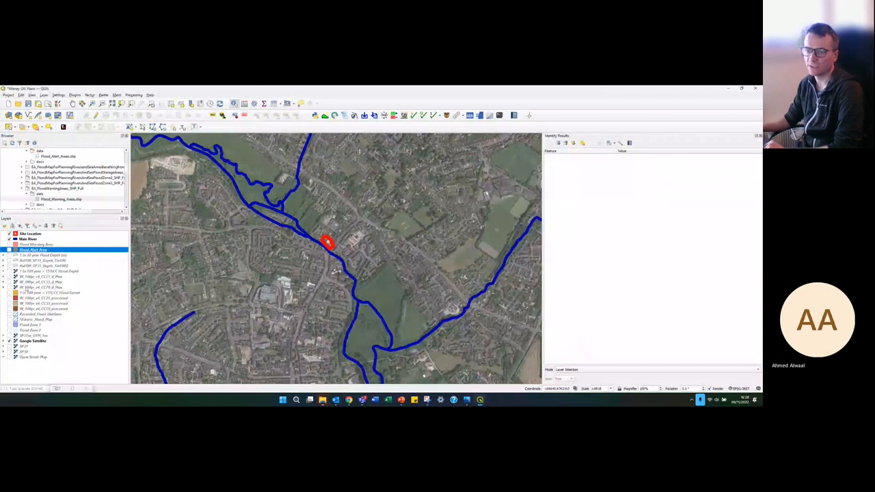
Step: Hide the Google Satellite layer, show SP31 and SP30 as the basemap, and refresh Map 1 in the 02 layout
{"action": "left_click", "coordinate": [15, 340]}
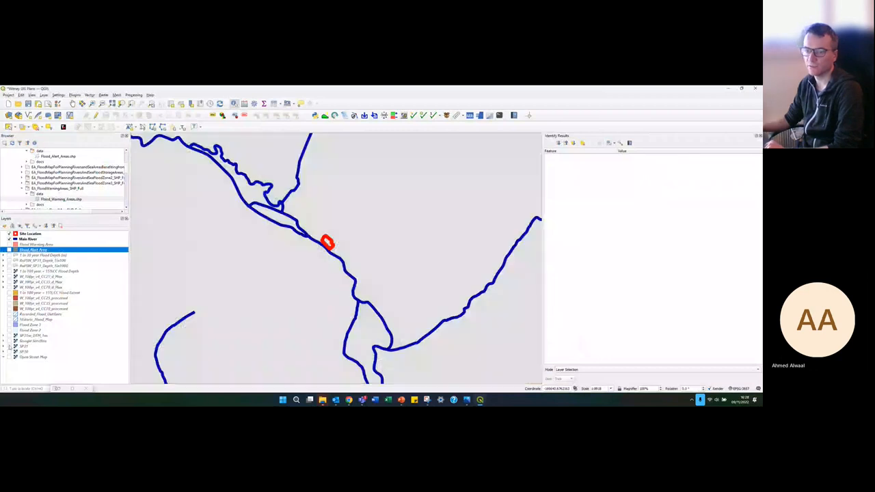
{"action": "left_click", "coordinate": [15, 346]}
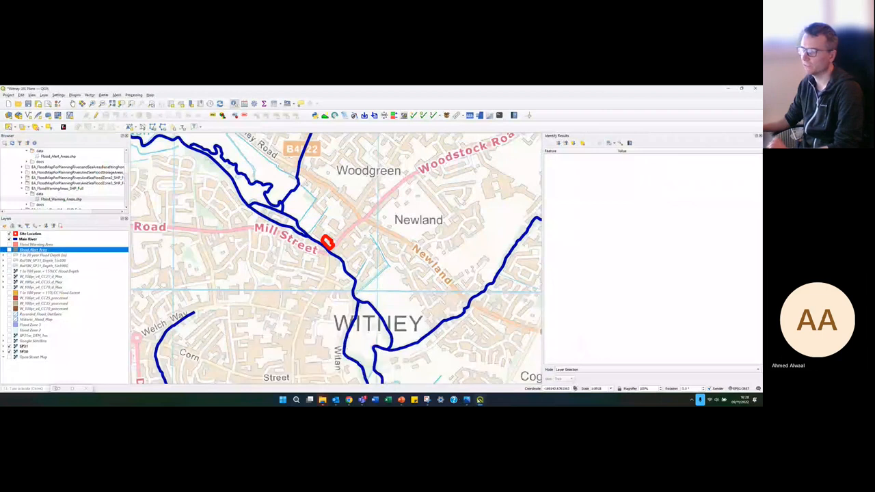
{"action": "mouse_move", "coordinate": [480, 400]}
{"action": "left_click", "coordinate": [539, 362]}
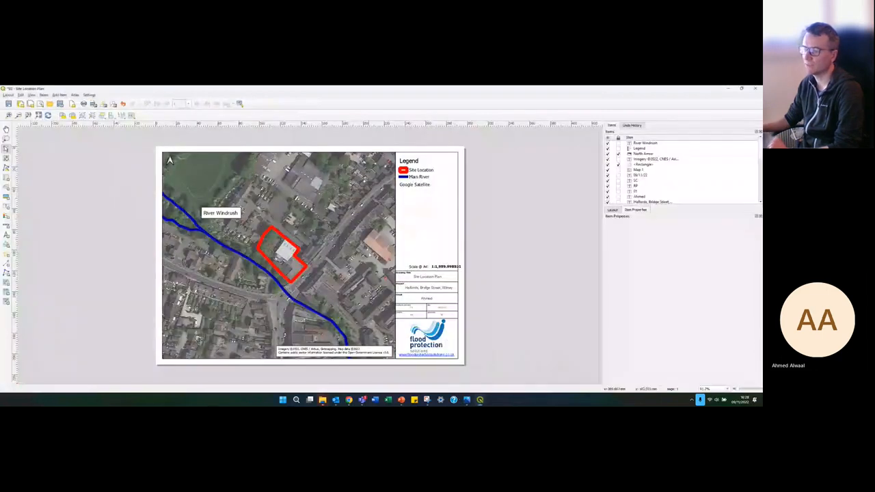
{"action": "left_click", "coordinate": [288, 297]}
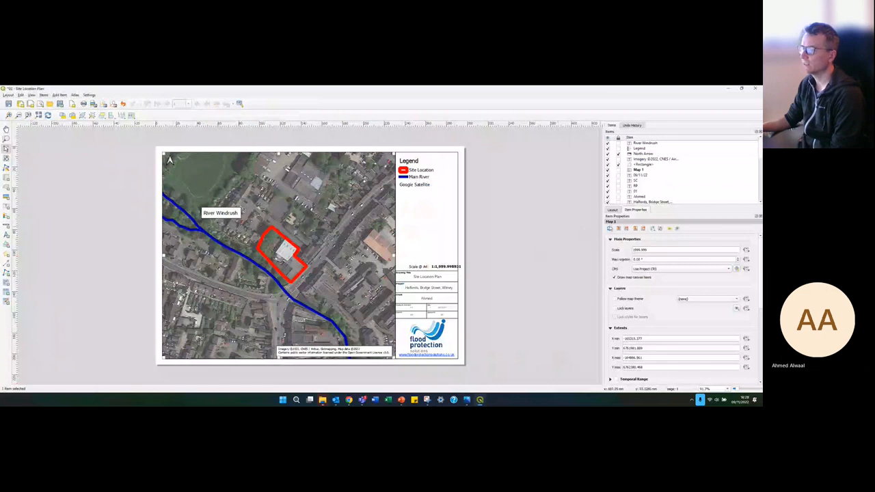
{"action": "left_click", "coordinate": [610, 230]}
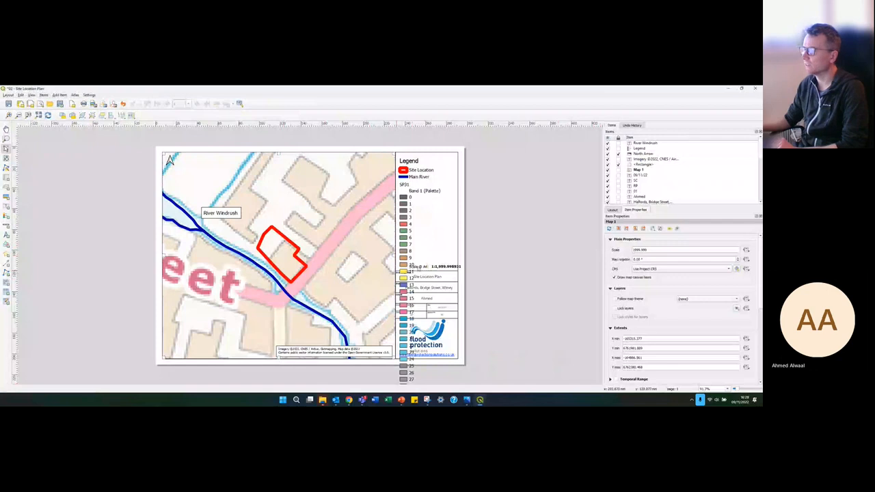
Step: Set the scale of Map 1 to 5000
{"action": "triple_click", "coordinate": [650, 251]}
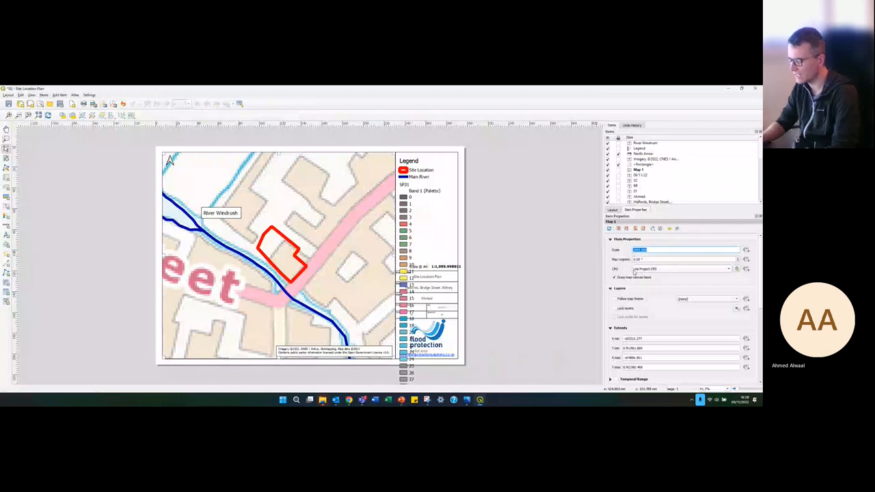
{"action": "type", "text": "50"}
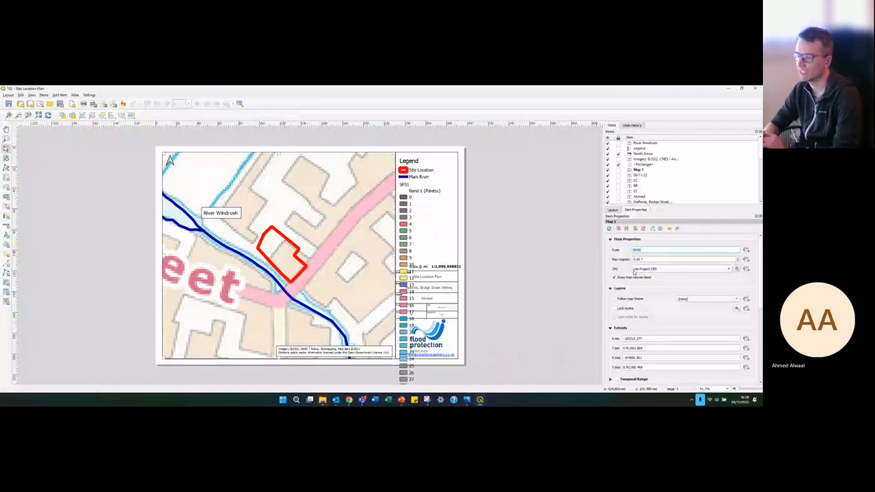
{"action": "type", "text": "00"}
{"action": "key", "text": "Return"}
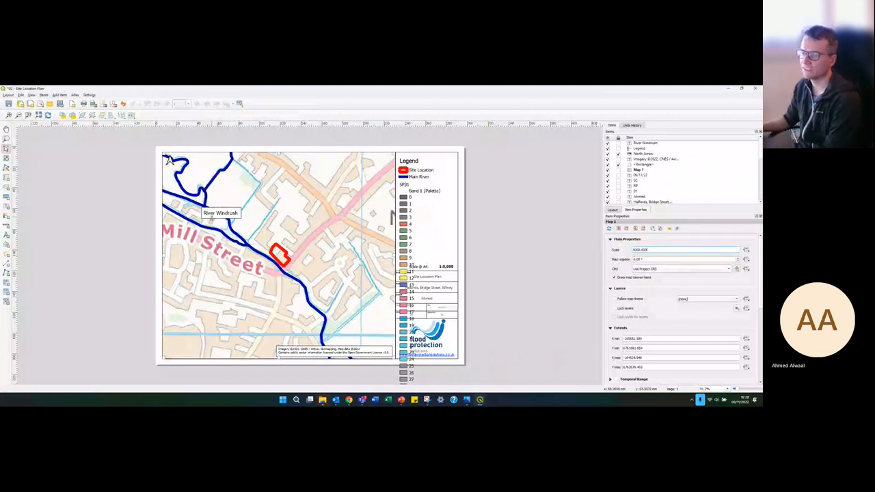
Step: Delete the River Windrush label from the map
{"action": "left_click", "coordinate": [213, 215]}
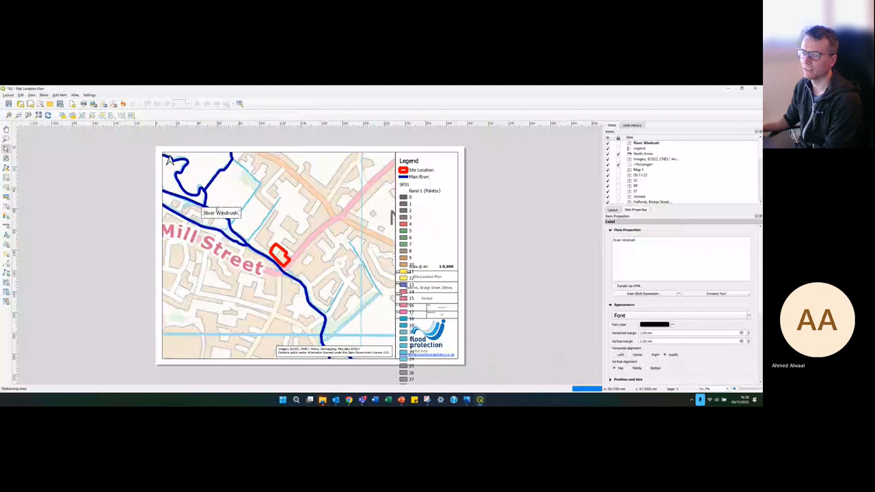
{"action": "left_click_drag", "start_coordinate": [218, 211], "coordinate": [251, 221]}
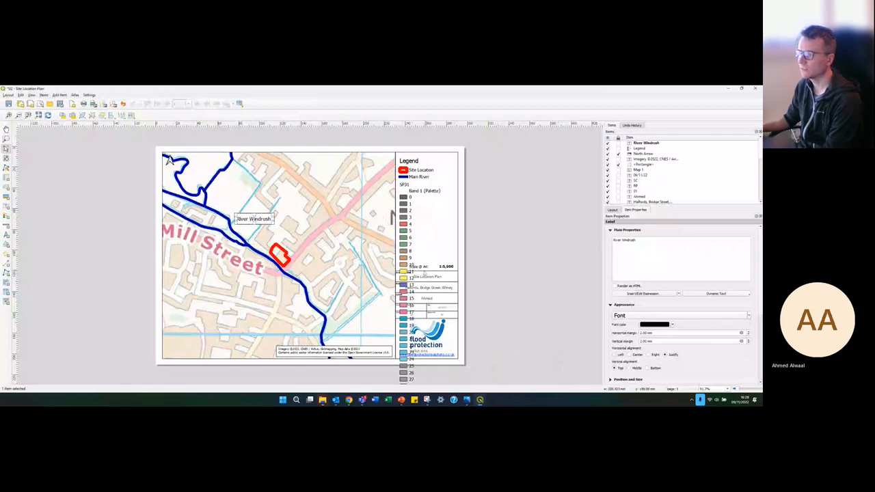
{"action": "left_click", "coordinate": [424, 178]}
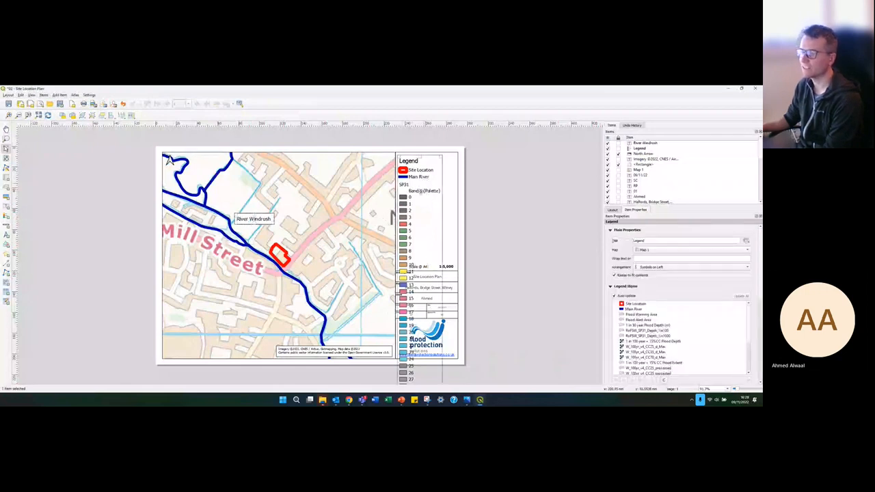
{"action": "left_click", "coordinate": [251, 219]}
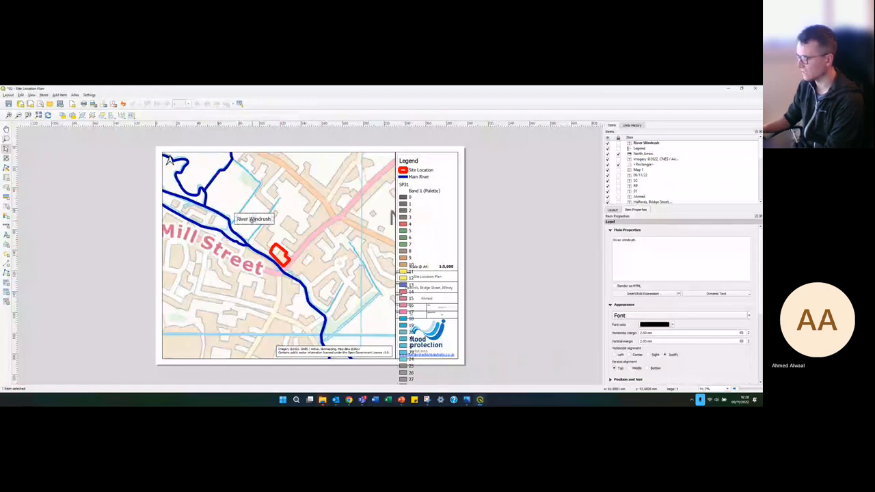
{"action": "key", "text": "Delete"}
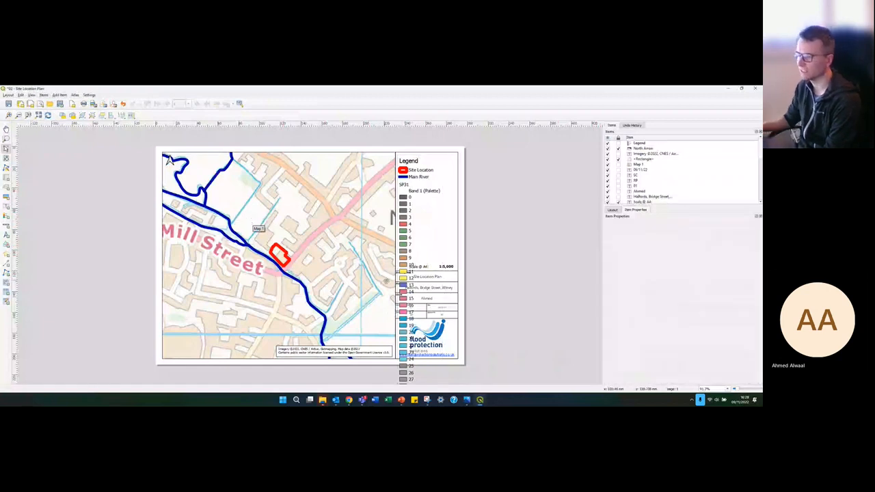
Step: Turn off auto update for the legend and remove the SP31 and SP30 entries from it
{"action": "left_click", "coordinate": [417, 183]}
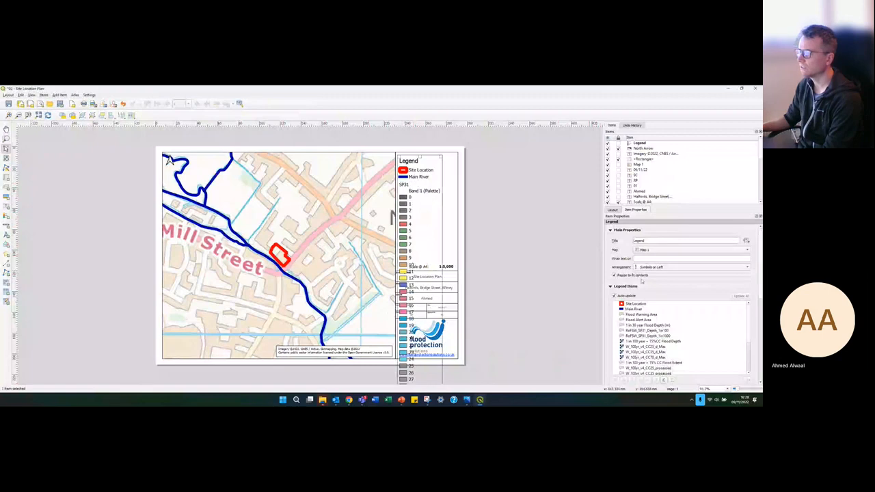
{"action": "scroll", "coordinate": [642, 288], "scroll_direction": "down", "scroll_amount": 2}
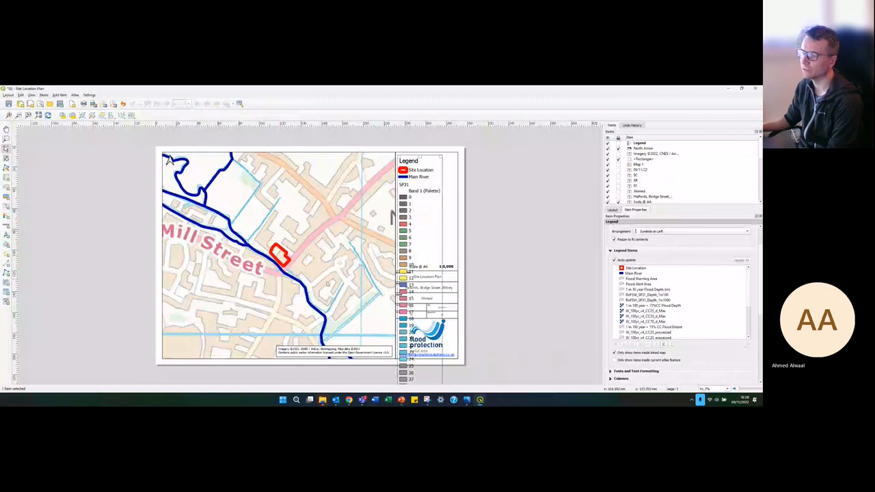
{"action": "scroll", "coordinate": [424, 268], "scroll_direction": "down", "scroll_amount": 1}
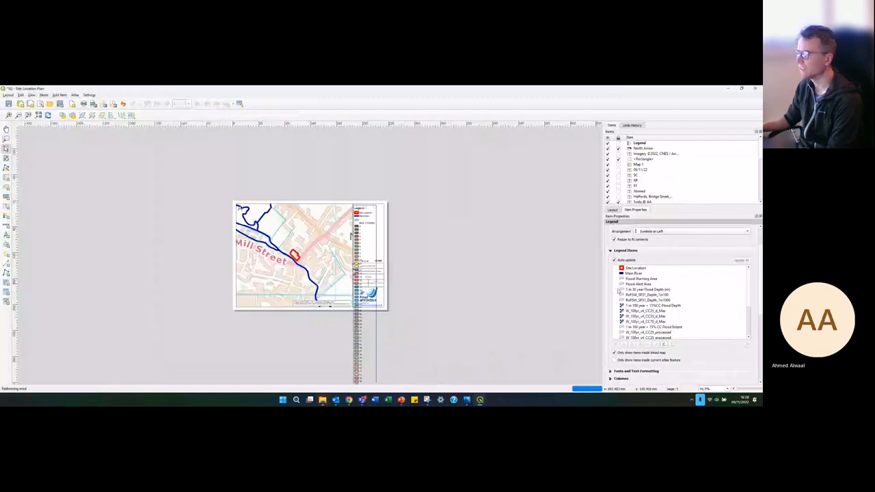
{"action": "scroll", "coordinate": [362, 226], "scroll_direction": "up", "scroll_amount": 1}
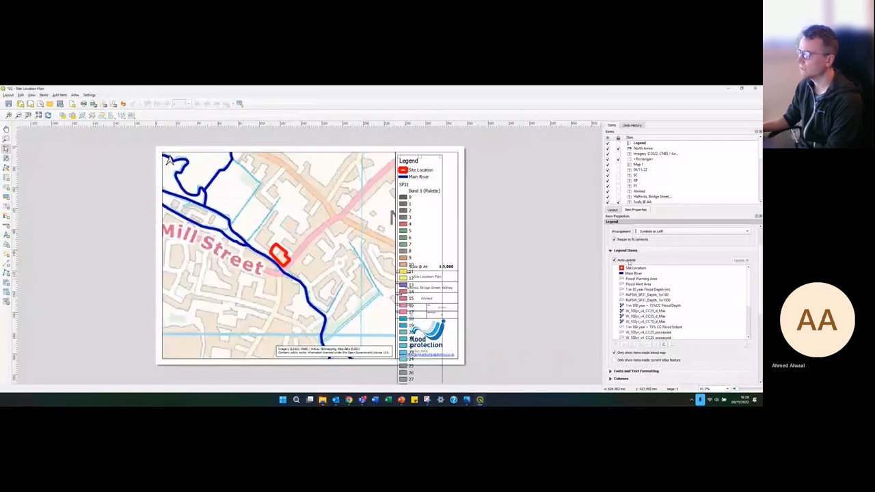
{"action": "left_click", "coordinate": [627, 261]}
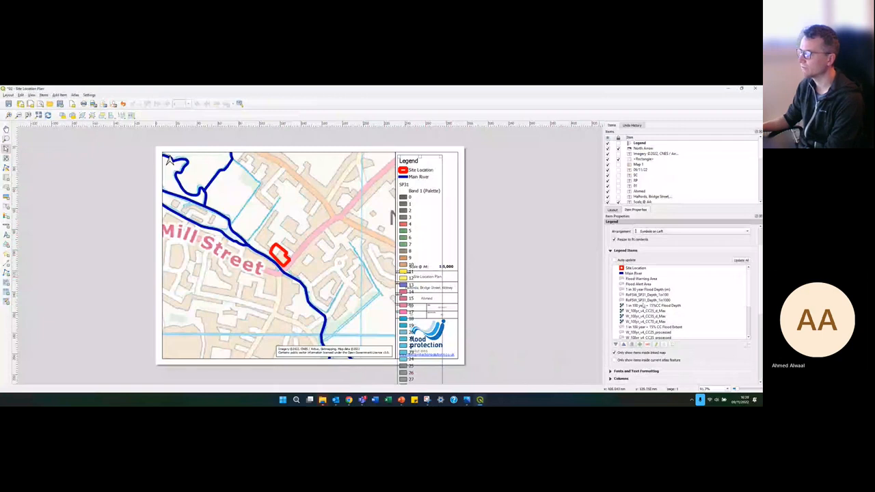
{"action": "scroll", "coordinate": [642, 305], "scroll_direction": "down", "scroll_amount": 2}
{"action": "scroll", "coordinate": [644, 307], "scroll_direction": "down", "scroll_amount": 1}
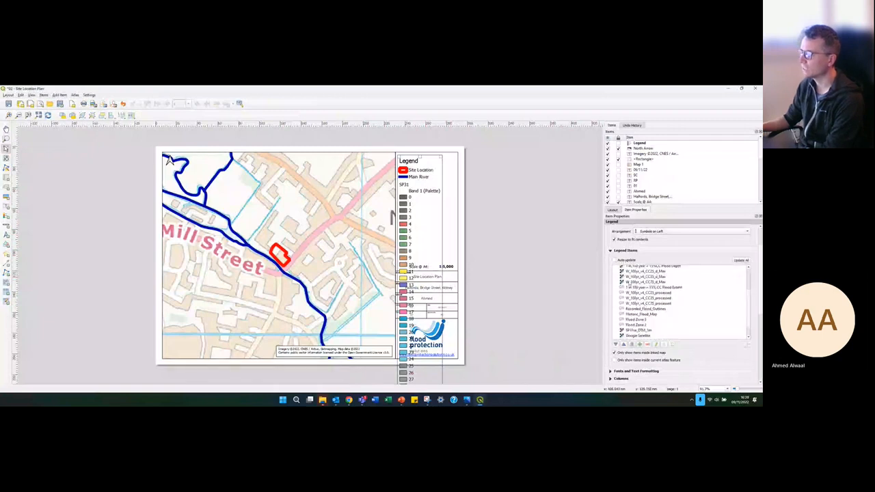
{"action": "scroll", "coordinate": [629, 286], "scroll_direction": "down", "scroll_amount": 2}
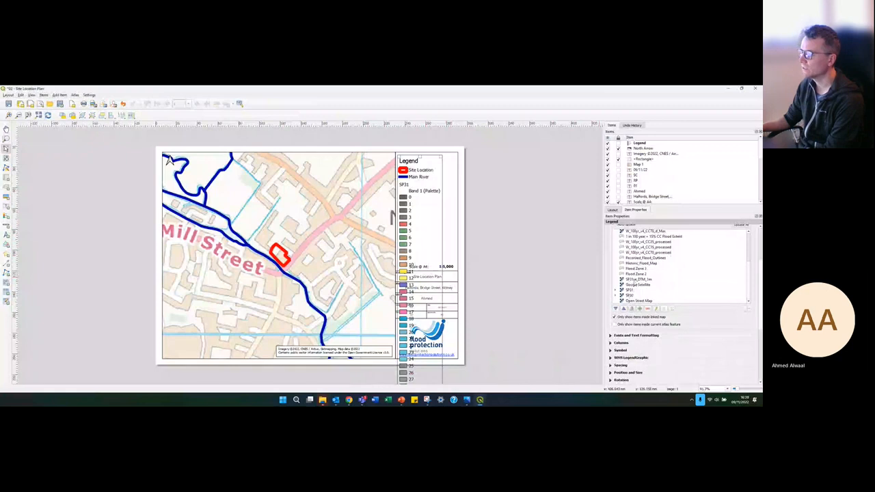
{"action": "left_click", "coordinate": [629, 290]}
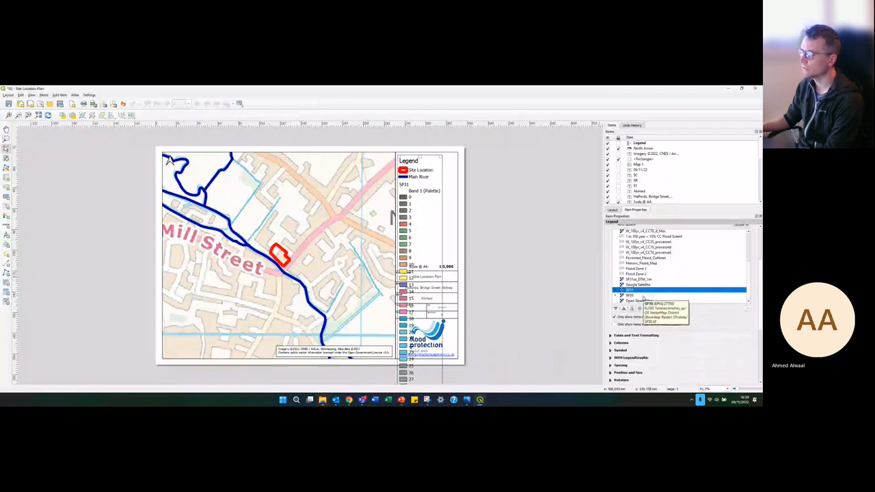
{"action": "left_click", "coordinate": [648, 308]}
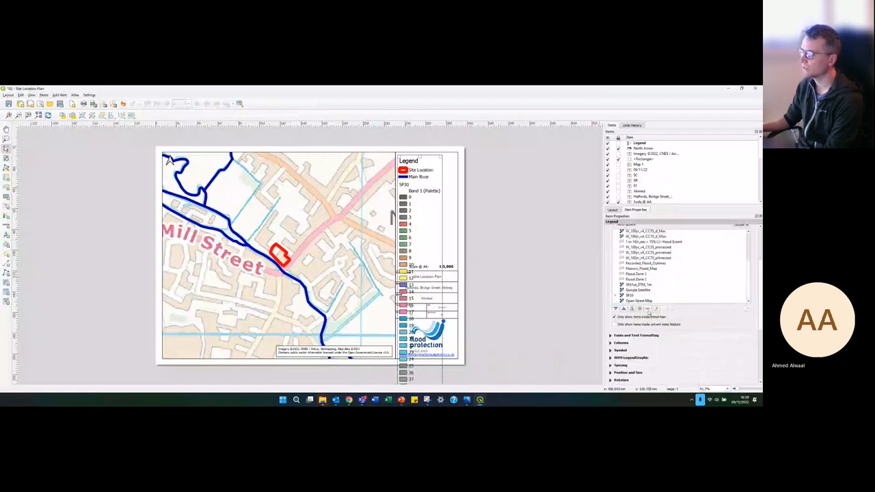
{"action": "left_click", "coordinate": [639, 295]}
{"action": "left_click", "coordinate": [647, 308]}
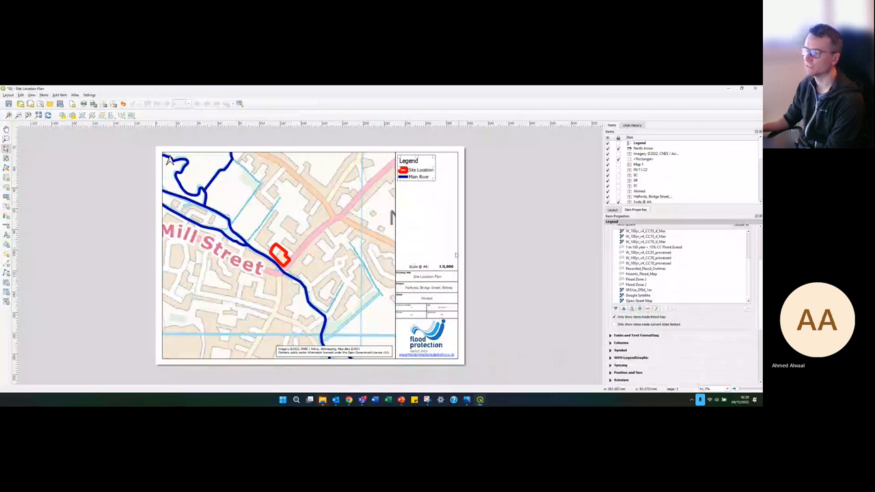
Step: Move the numeric scale bar closer to the "Scale @ A4" label and change the drawing number in the title block to 02
{"action": "left_click", "coordinate": [446, 270]}
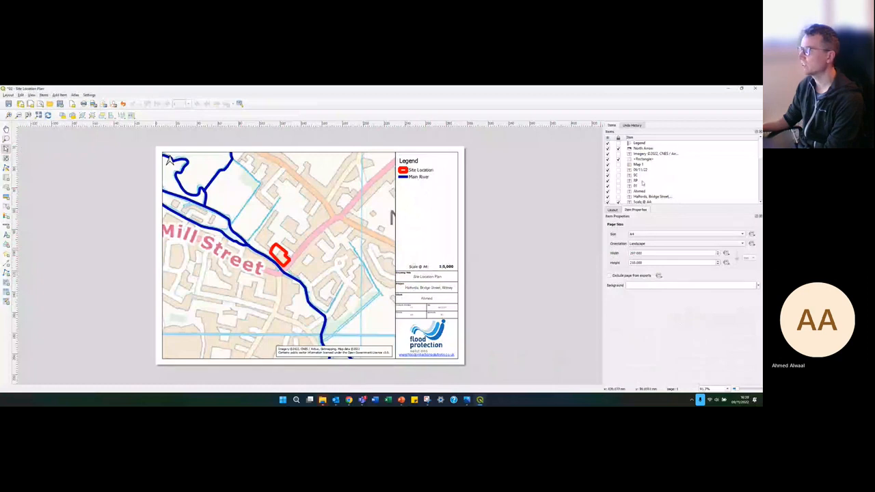
{"action": "scroll", "coordinate": [642, 183], "scroll_direction": "down", "scroll_amount": 1}
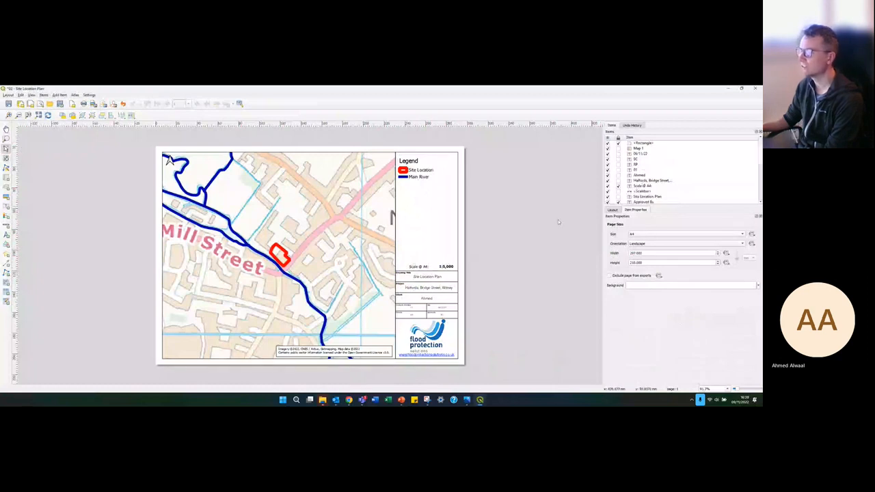
{"action": "left_click", "coordinate": [450, 270]}
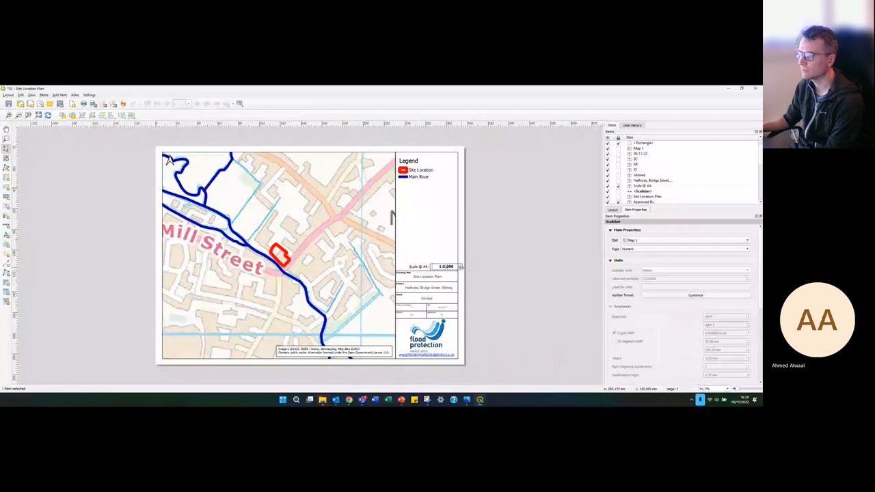
{"action": "left_click_drag", "start_coordinate": [461, 268], "coordinate": [449, 268]}
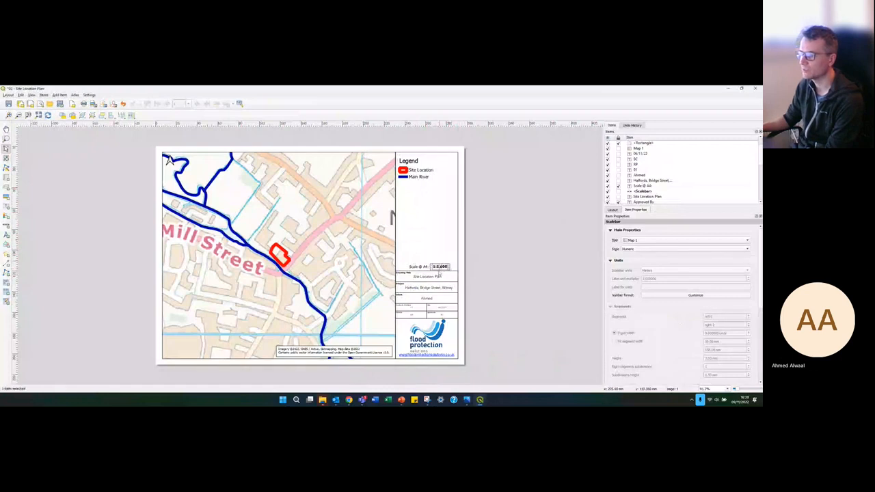
{"action": "left_click", "coordinate": [412, 308]}
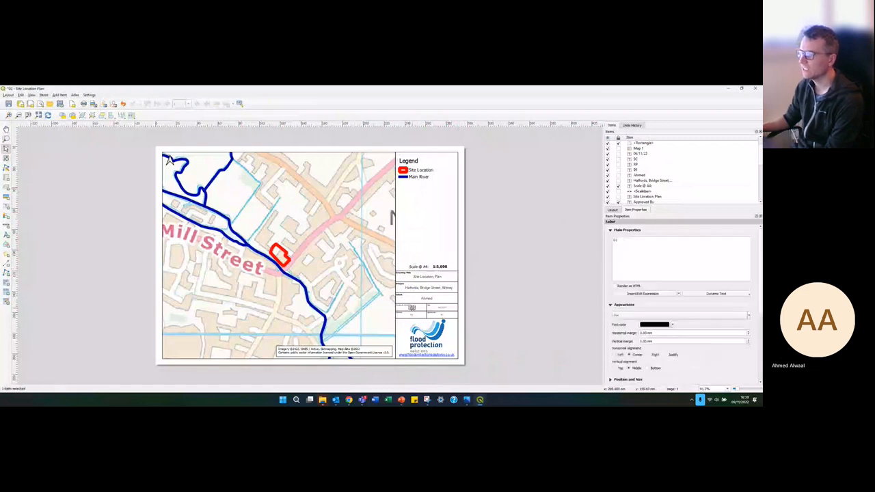
{"action": "type", "text": "2"}
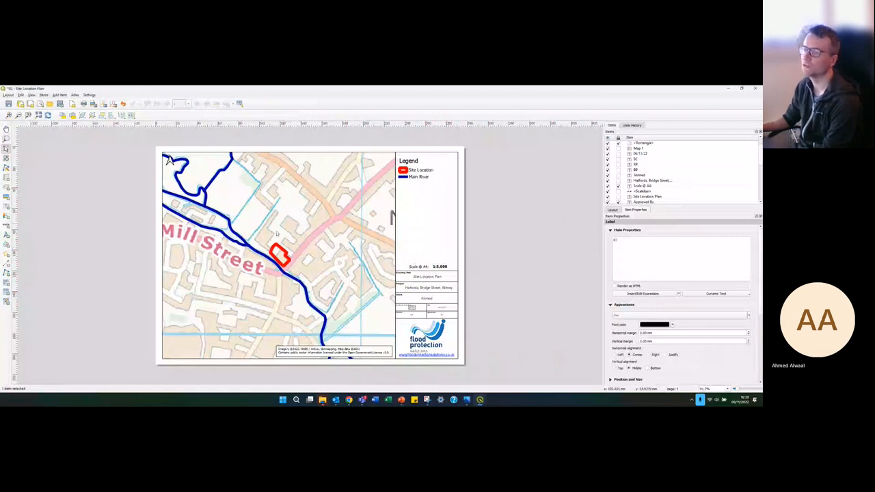
Step: Select the map's attribution label, switch to Chrome and go from the OS Open Rivers download page to the OS VectorMap District product page
{"action": "left_click", "coordinate": [319, 352]}
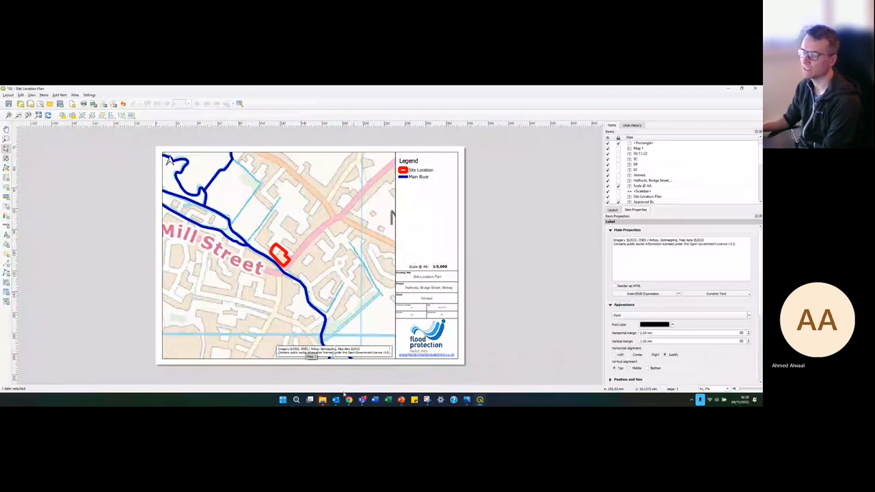
{"action": "mouse_move", "coordinate": [348, 402]}
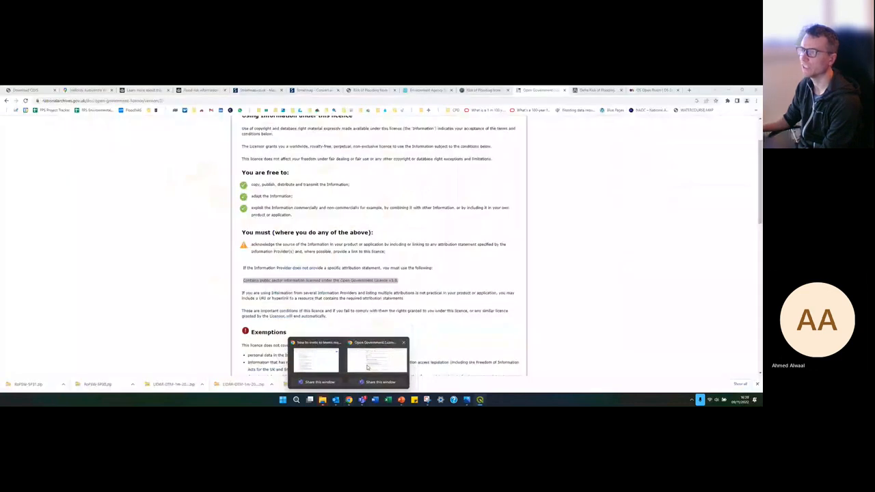
{"action": "left_click", "coordinate": [367, 368]}
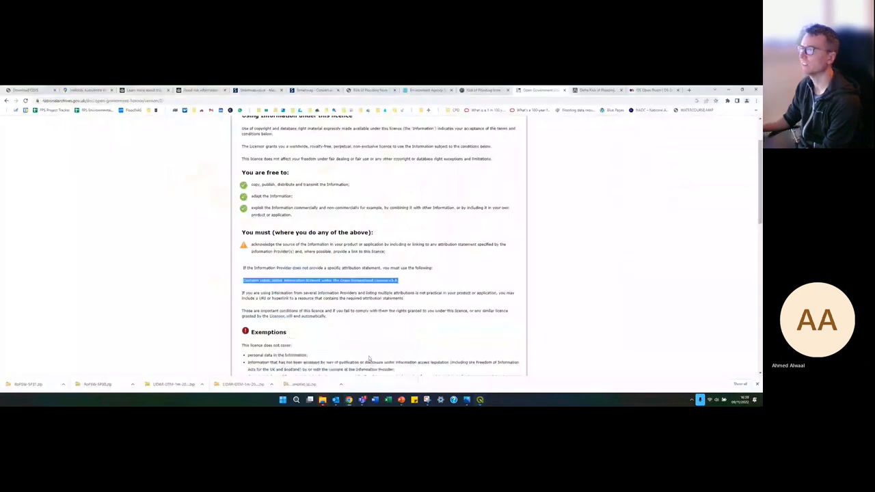
{"action": "left_click", "coordinate": [649, 90]}
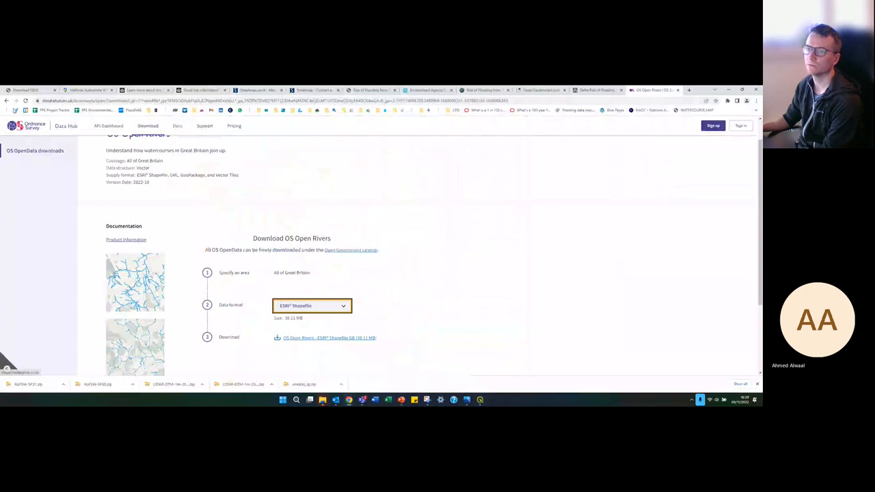
{"action": "left_click", "coordinate": [6, 100]}
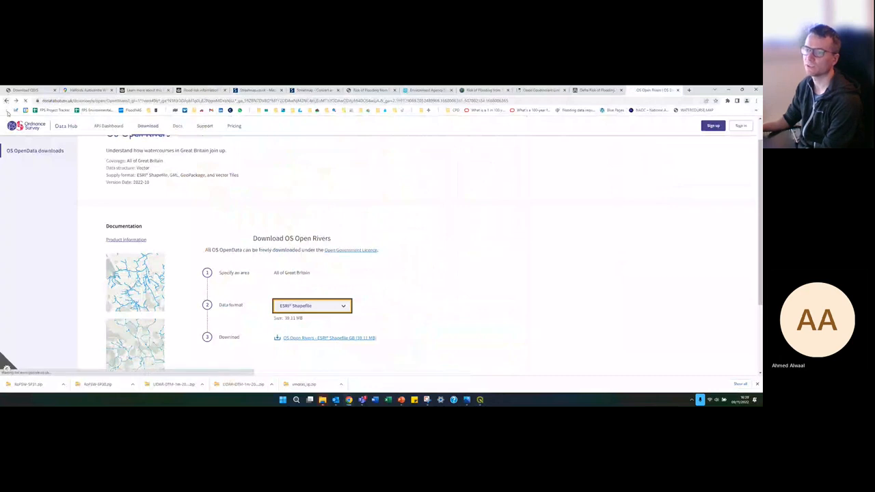
{"action": "scroll", "coordinate": [256, 234], "scroll_direction": "up", "scroll_amount": 1}
{"action": "scroll", "coordinate": [255, 230], "scroll_direction": "down", "scroll_amount": 1}
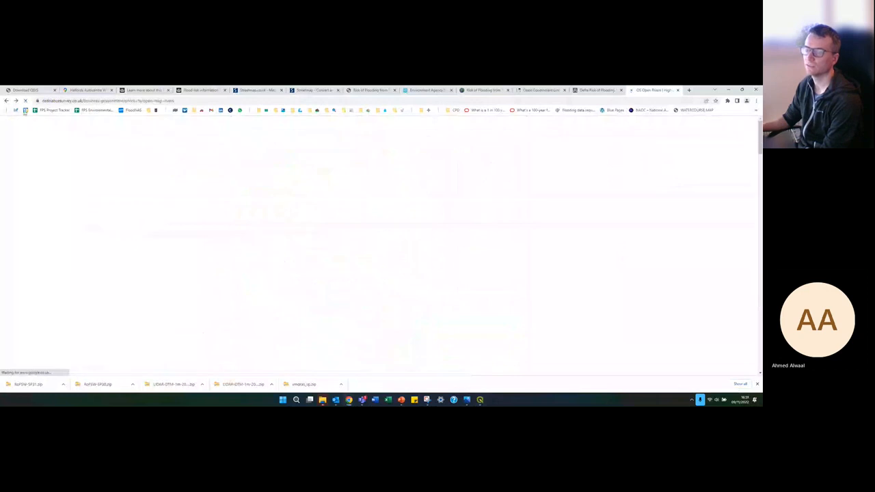
{"action": "left_click", "coordinate": [7, 101]}
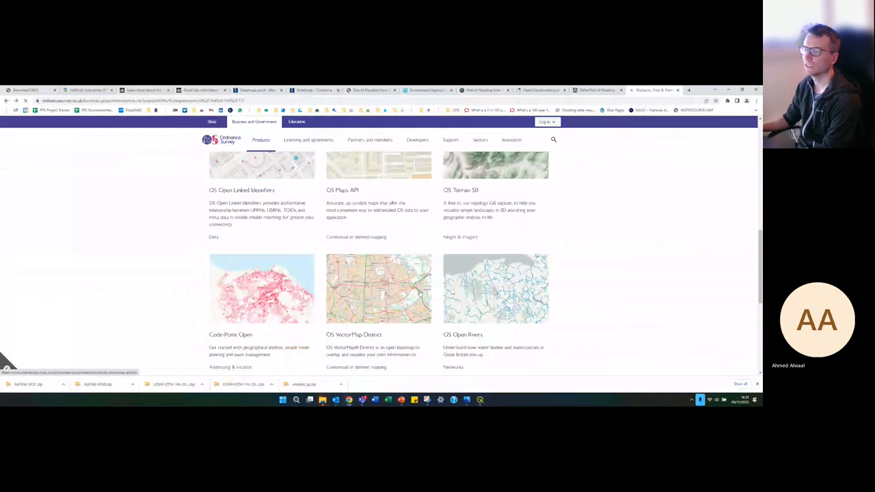
{"action": "left_click", "coordinate": [369, 335]}
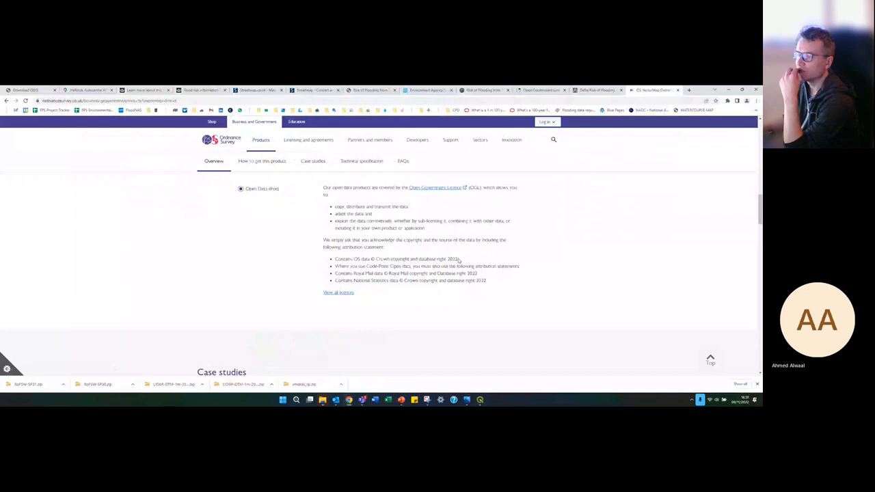
Step: Copy "Contains OS data © Crown copyright and database right 2022" and replace the imagery line of the QGIS layout's attribution label with it
{"action": "left_click_drag", "start_coordinate": [458, 261], "coordinate": [331, 258]}
{"action": "key", "text": "ctrl+c"}
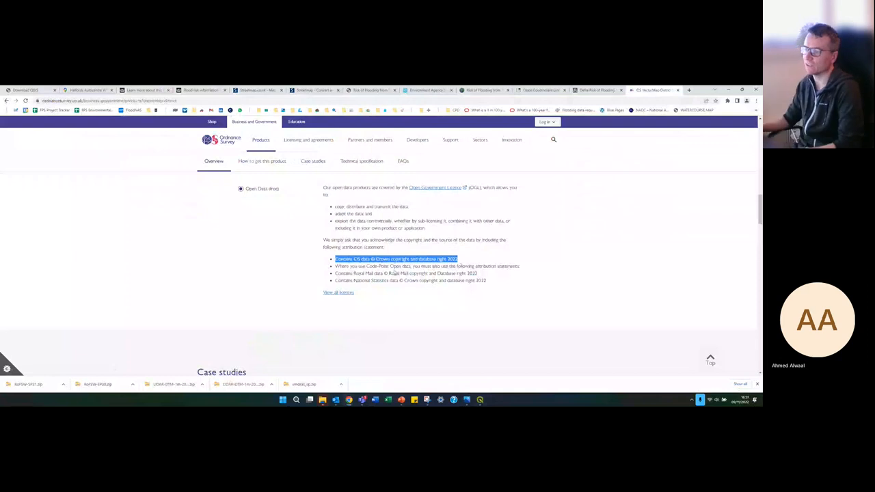
{"action": "left_click", "coordinate": [479, 400]}
{"action": "left_click", "coordinate": [524, 368]}
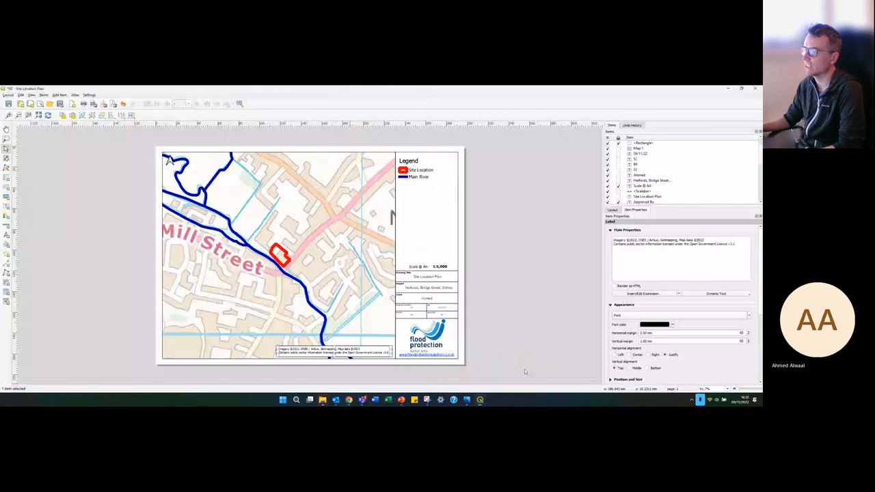
{"action": "left_click_drag", "start_coordinate": [706, 240], "coordinate": [610, 244]}
{"action": "key", "text": "ctrl+v"}
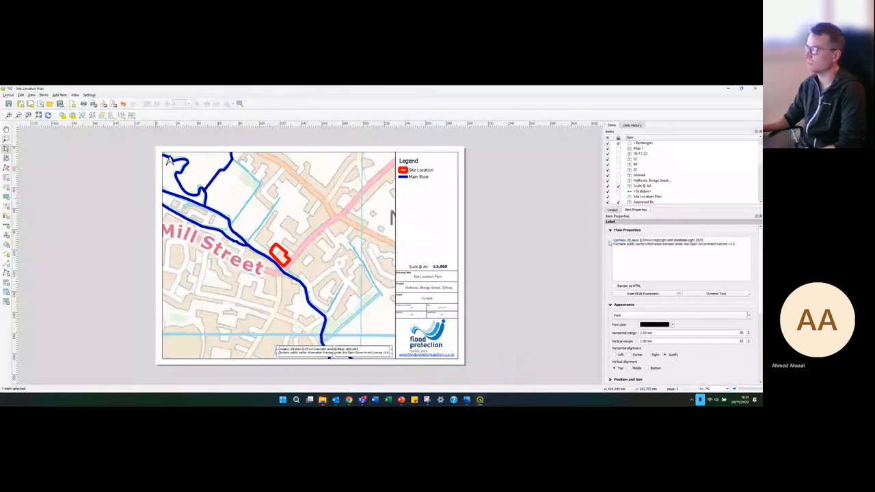
{"action": "left_click", "coordinate": [330, 381]}
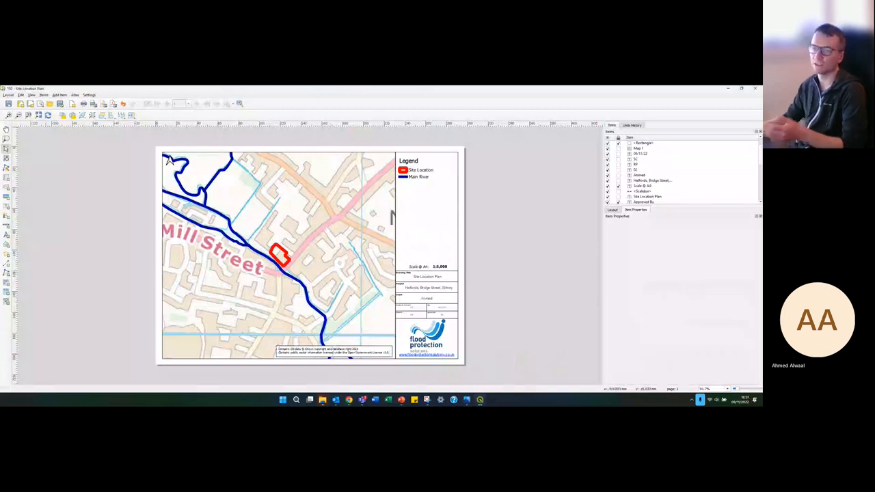
Step: Save the project and export the layout as the PDF "02 - Site Location Plan" in the GIS Tutorial folder with the default export options
{"action": "left_click", "coordinate": [9, 103]}
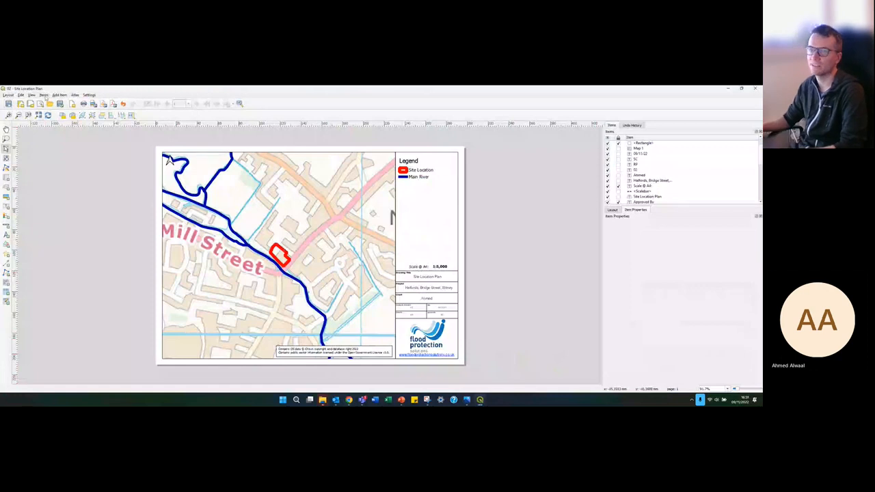
{"action": "left_click", "coordinate": [8, 94]}
{"action": "left_click", "coordinate": [45, 194]}
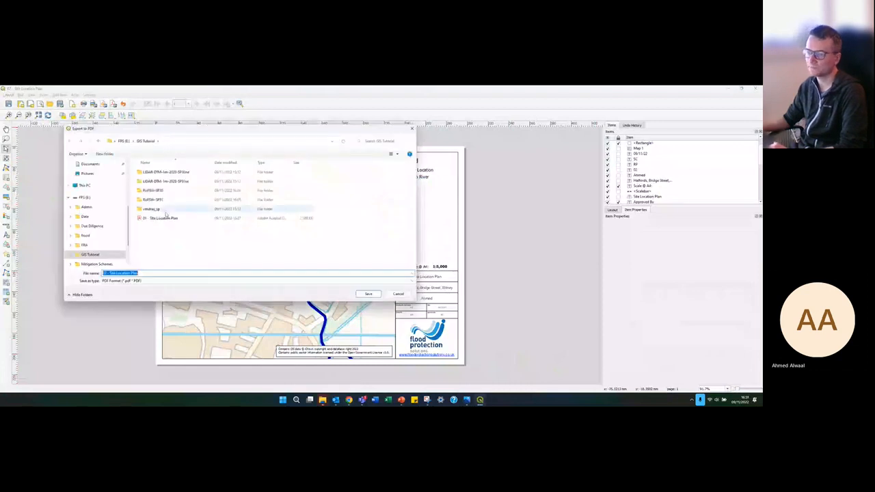
{"action": "left_click", "coordinate": [360, 295]}
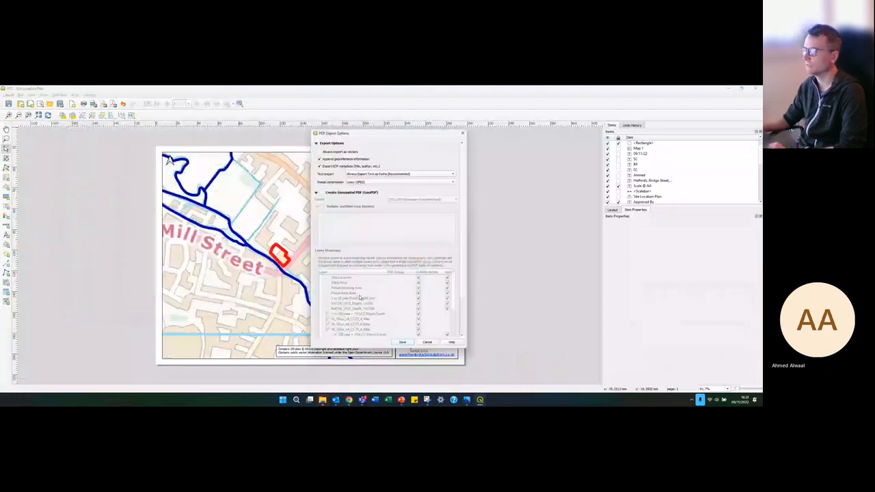
{"action": "left_click", "coordinate": [402, 346]}
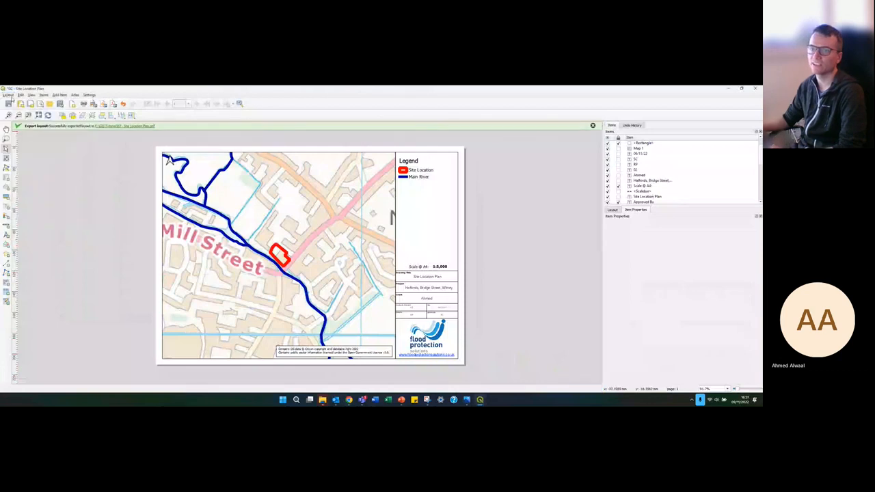
Step: Duplicate the site location layout as a new print layout titled "03 - LiDAR Data"
{"action": "left_click", "coordinate": [7, 94]}
{"action": "left_click", "coordinate": [28, 116]}
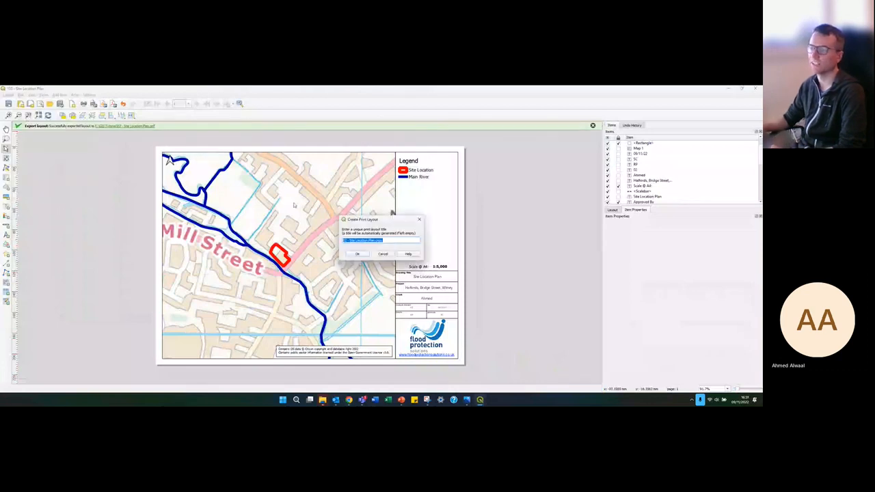
{"action": "type", "text": "03 - LiDAR Data"}
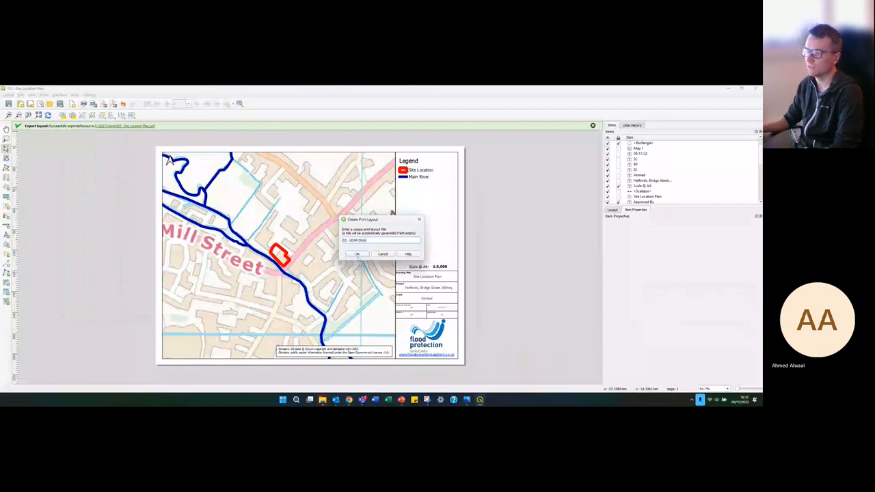
{"action": "left_click", "coordinate": [357, 254]}
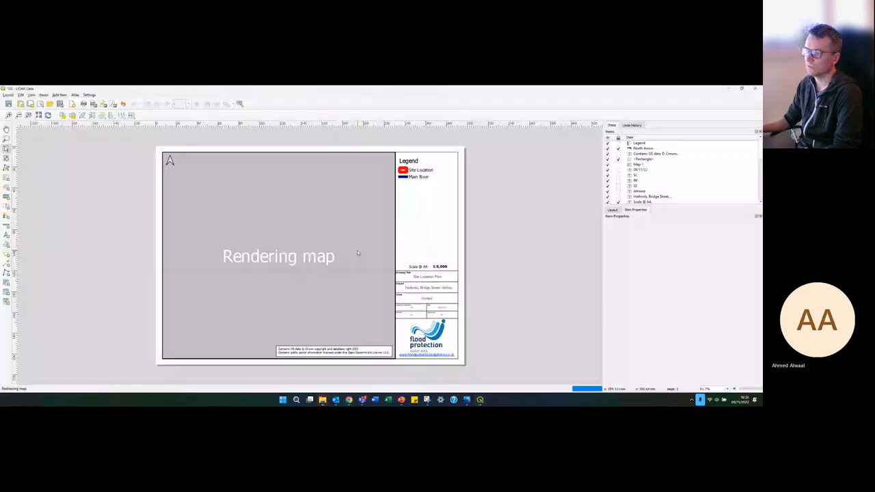
Step: Change the drawing number in the title block to 03 and the drawing title to "LiDAR Data"
{"action": "left_click", "coordinate": [414, 308]}
{"action": "key", "text": "BackSpace"}
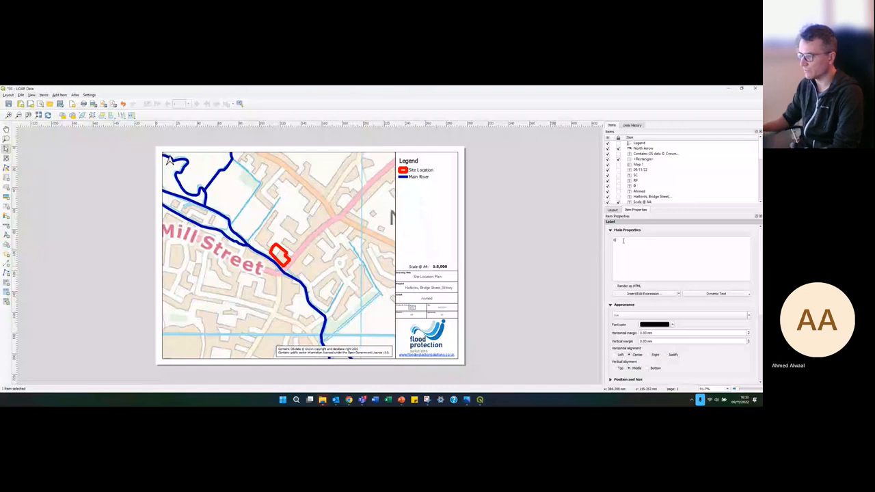
{"action": "left_click", "coordinate": [422, 277]}
{"action": "left_click_drag", "start_coordinate": [641, 241], "coordinate": [614, 242]}
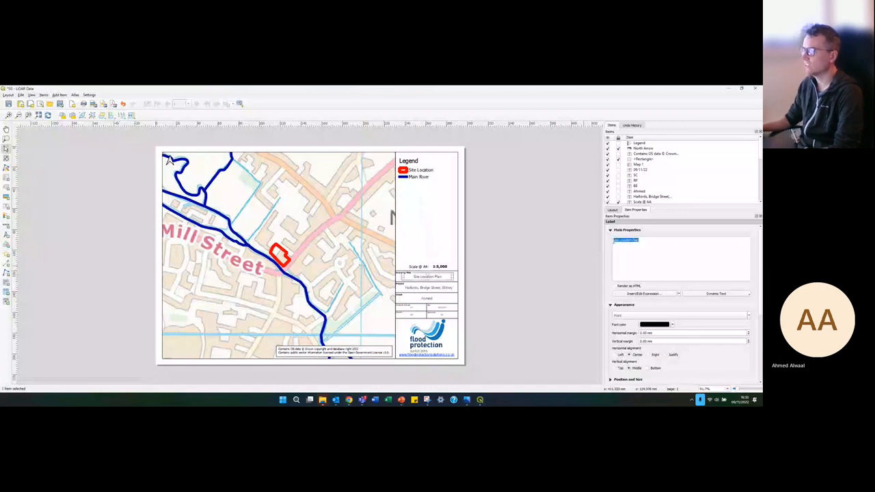
{"action": "key", "text": "BackSpace"}
{"action": "type", "text": "LiDAR"}
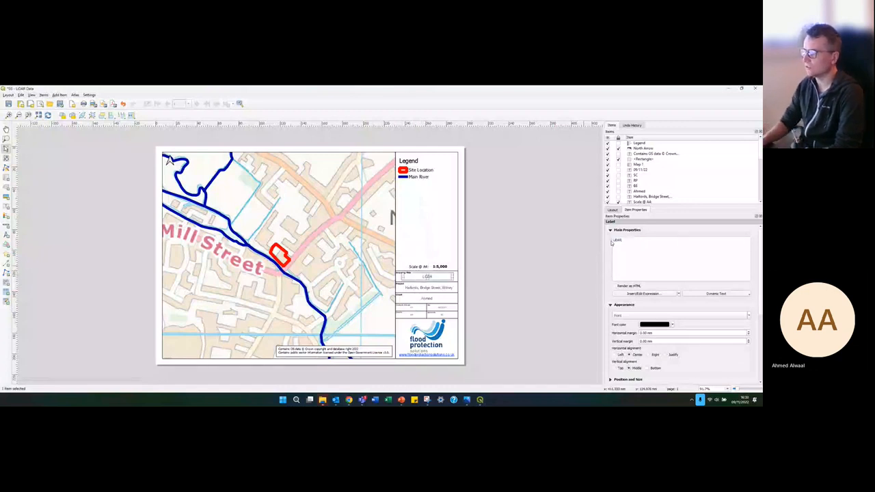
{"action": "type", "text": " Data"}
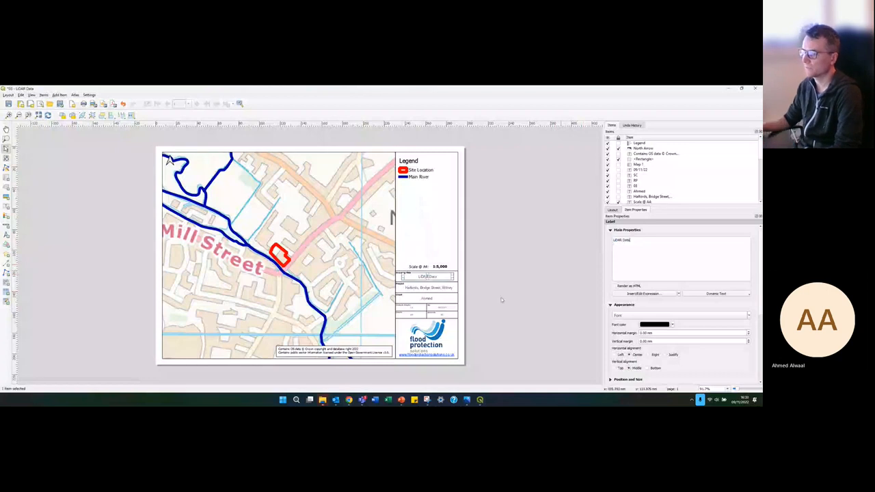
Step: Select the attribution label, switch to Chrome and bring up the Environment Agency Survey Open Data Index Catalogues map
{"action": "left_click", "coordinate": [354, 349]}
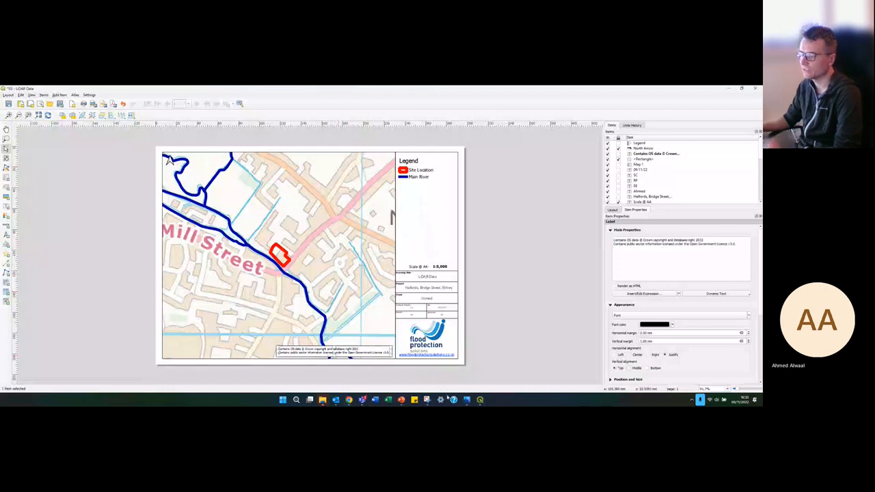
{"action": "mouse_move", "coordinate": [479, 400]}
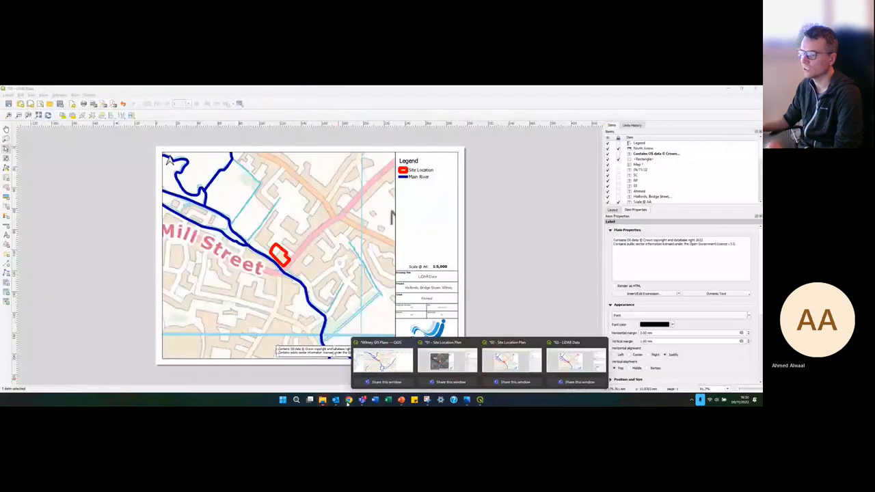
{"action": "mouse_move", "coordinate": [349, 399]}
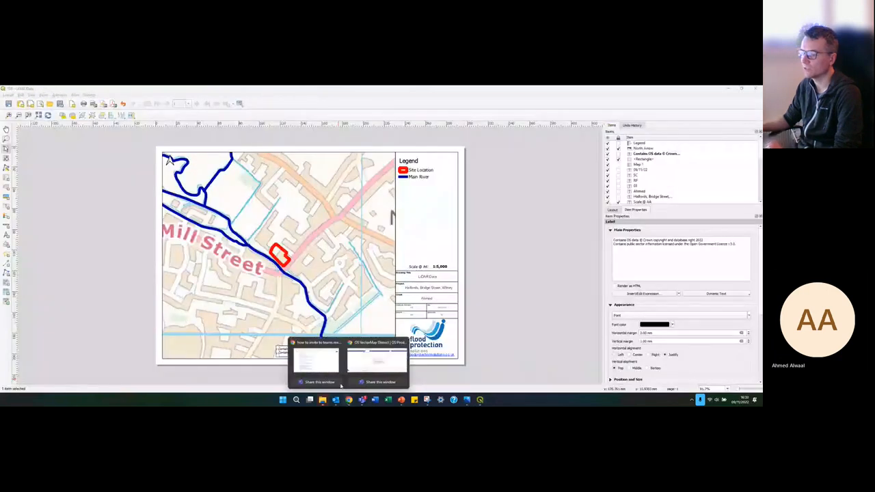
{"action": "left_click", "coordinate": [349, 372]}
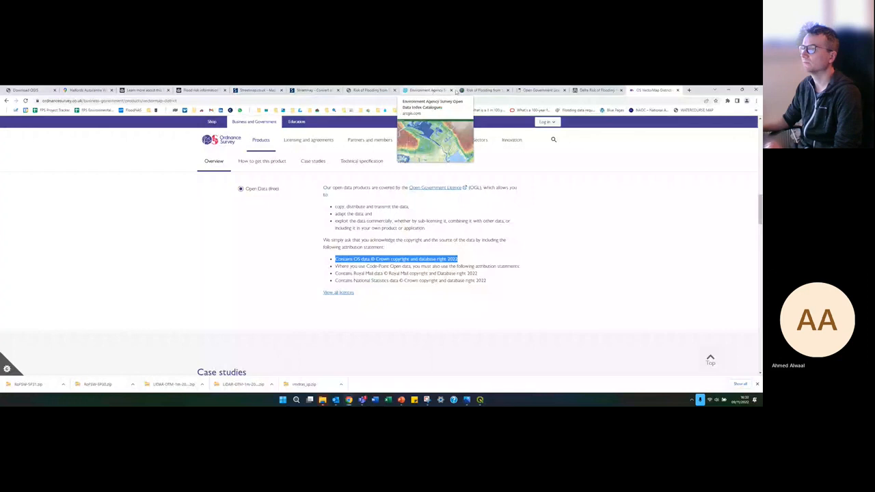
{"action": "left_click", "coordinate": [437, 90]}
{"action": "left_click", "coordinate": [533, 91]}
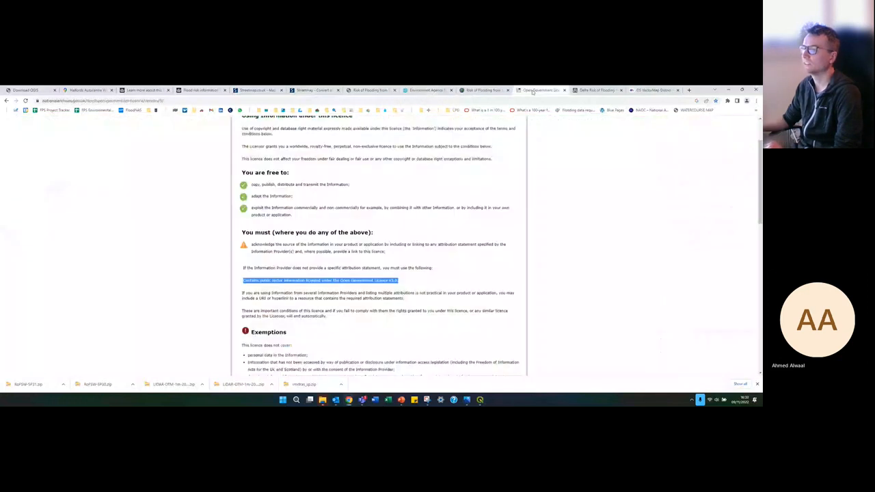
{"action": "scroll", "coordinate": [425, 282], "scroll_direction": "up", "scroll_amount": 1}
{"action": "left_click", "coordinate": [427, 90]}
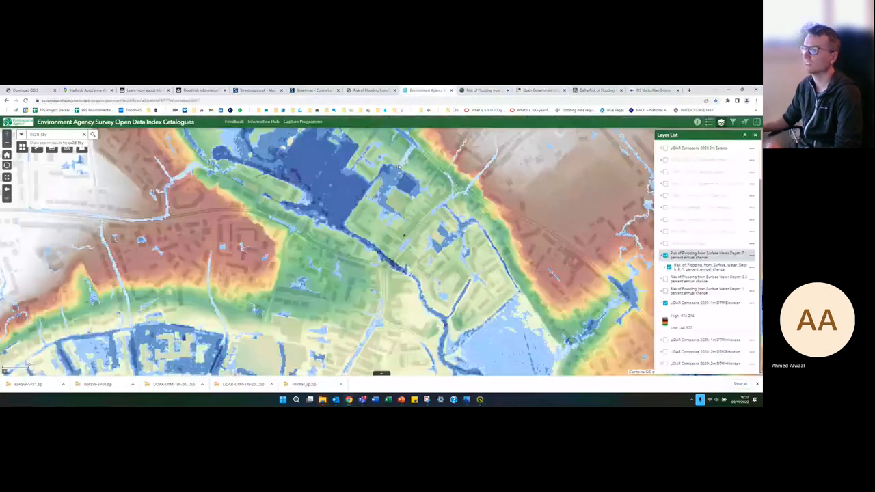
Step: View the attribute table of the LIDAR Composite 2020 1m DTM Elevation layer and open its item details page
{"action": "left_click", "coordinate": [751, 303]}
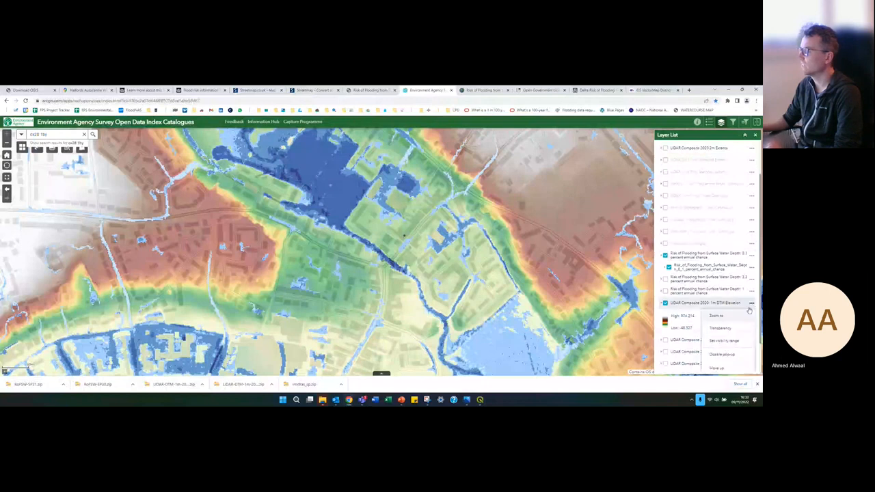
{"action": "scroll", "coordinate": [723, 361], "scroll_direction": "down", "scroll_amount": 1}
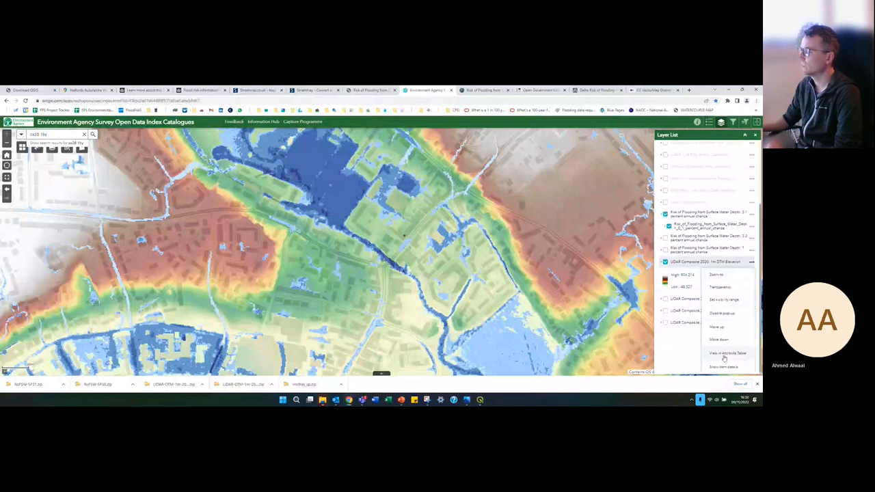
{"action": "left_click", "coordinate": [724, 358]}
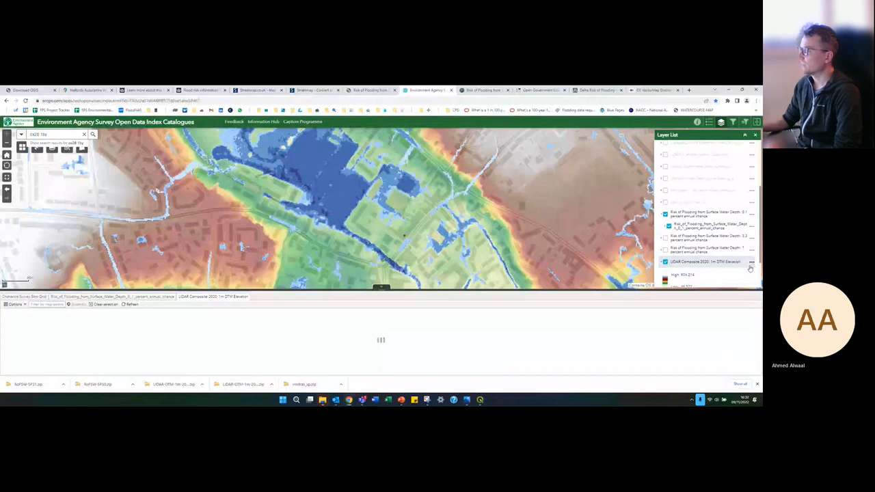
{"action": "left_click", "coordinate": [751, 262]}
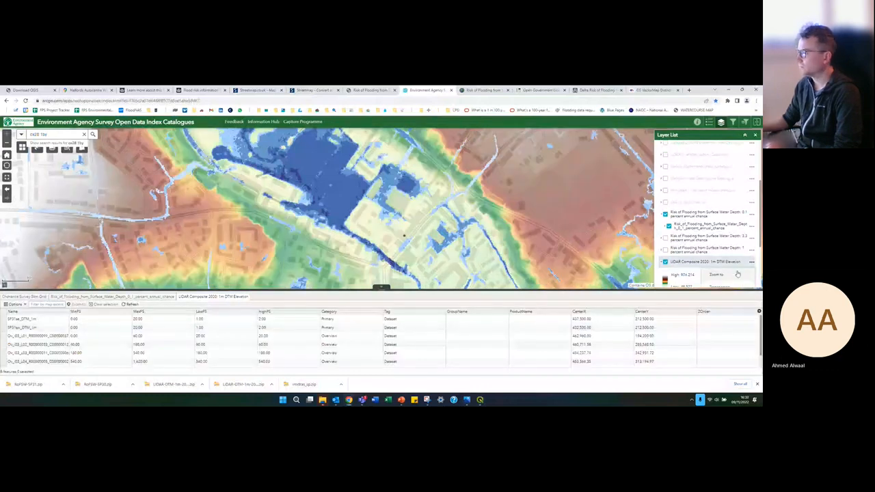
{"action": "scroll", "coordinate": [718, 253], "scroll_direction": "down", "scroll_amount": 1}
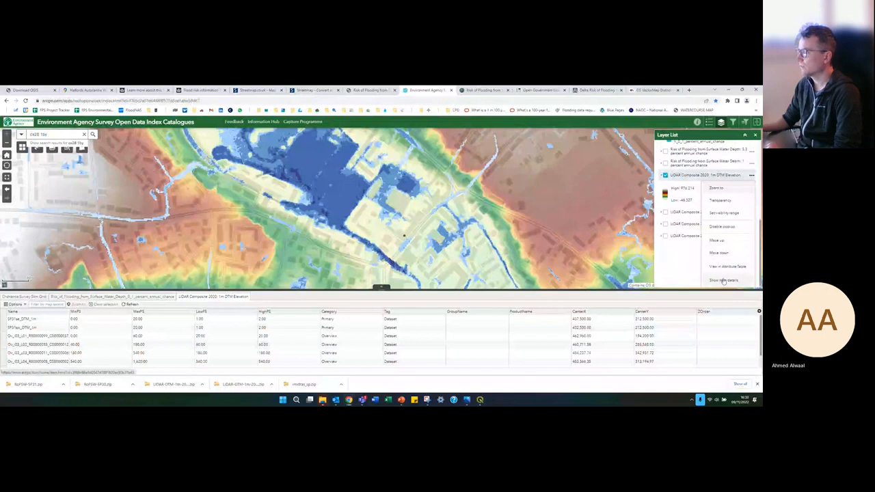
{"action": "left_click", "coordinate": [723, 280]}
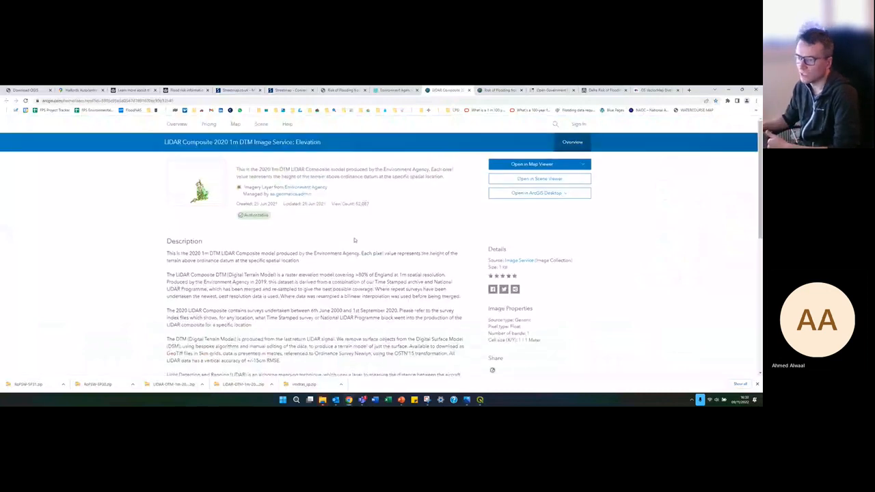
Step: Examine the description, terms of use and attribution credits on the LIDAR Composite 2020 1m DTM item page
{"action": "scroll", "coordinate": [353, 241], "scroll_direction": "down", "scroll_amount": 2}
{"action": "scroll", "coordinate": [354, 243], "scroll_direction": "down", "scroll_amount": 2}
{"action": "scroll", "coordinate": [333, 265], "scroll_direction": "down", "scroll_amount": 5}
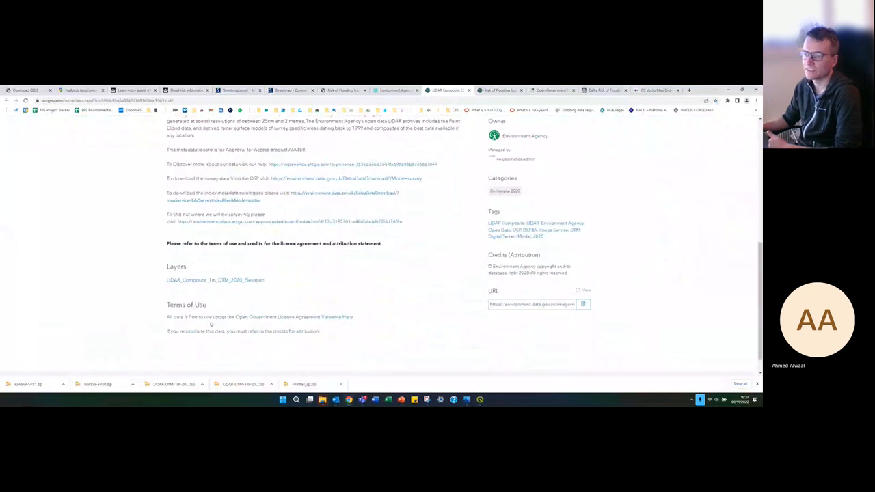
{"action": "left_click_drag", "start_coordinate": [235, 317], "coordinate": [293, 317]}
{"action": "left_click", "coordinate": [281, 244]}
{"action": "scroll", "coordinate": [283, 247], "scroll_direction": "up", "scroll_amount": 1}
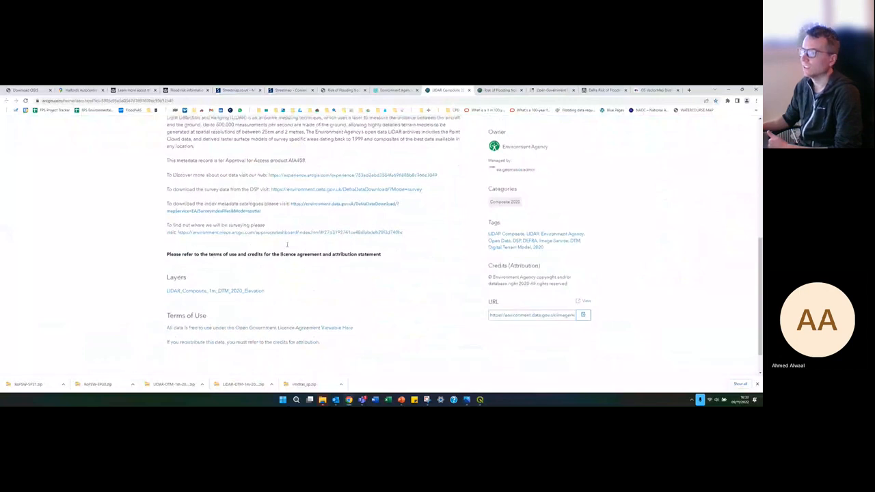
{"action": "scroll", "coordinate": [281, 273], "scroll_direction": "up", "scroll_amount": 2}
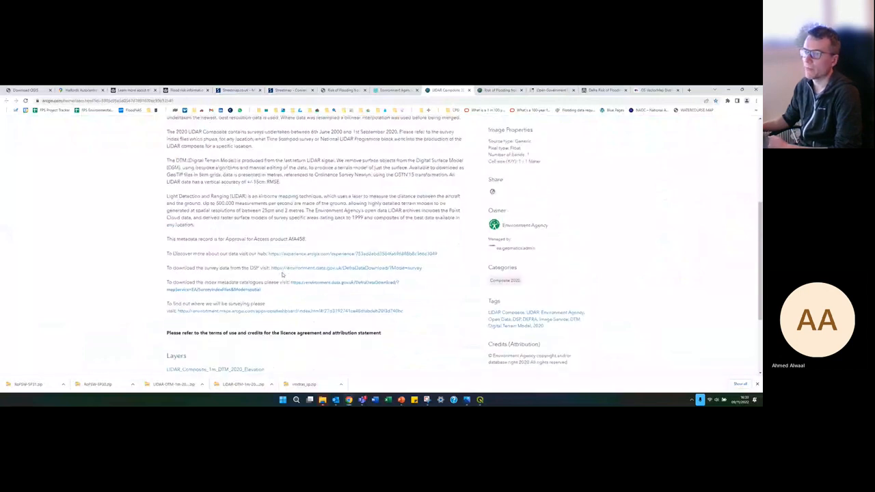
{"action": "scroll", "coordinate": [282, 274], "scroll_direction": "up", "scroll_amount": 2}
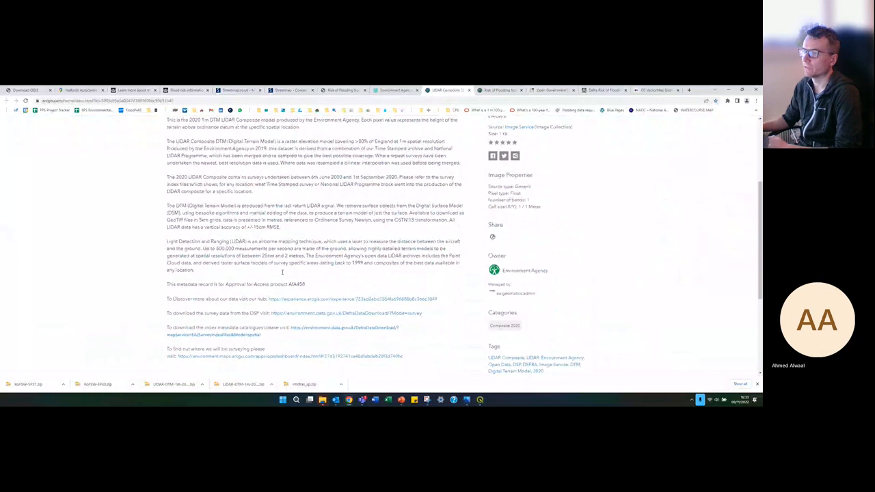
Step: Switch back to QGIS, turn on the SP31se_DTM_1m layer in the project and refresh the map in the "03 - LiDAR Data" layout
{"action": "left_click", "coordinate": [728, 89]}
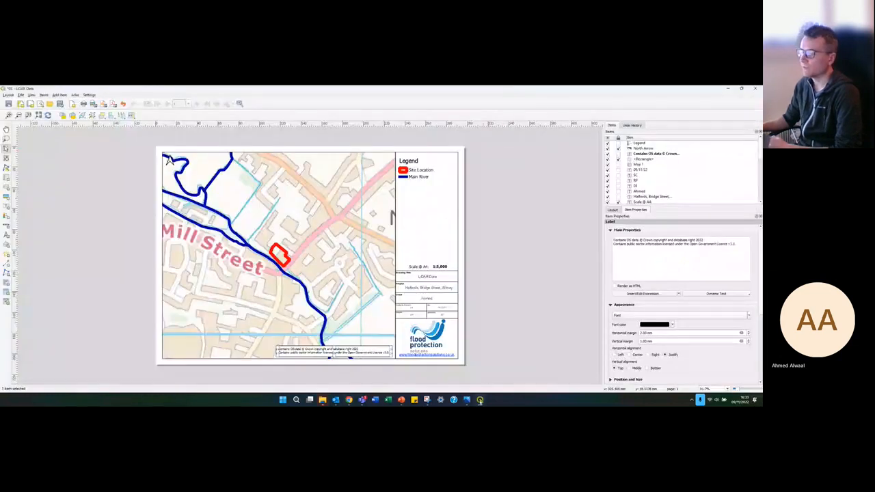
{"action": "mouse_move", "coordinate": [480, 400]}
{"action": "left_click", "coordinate": [407, 369]}
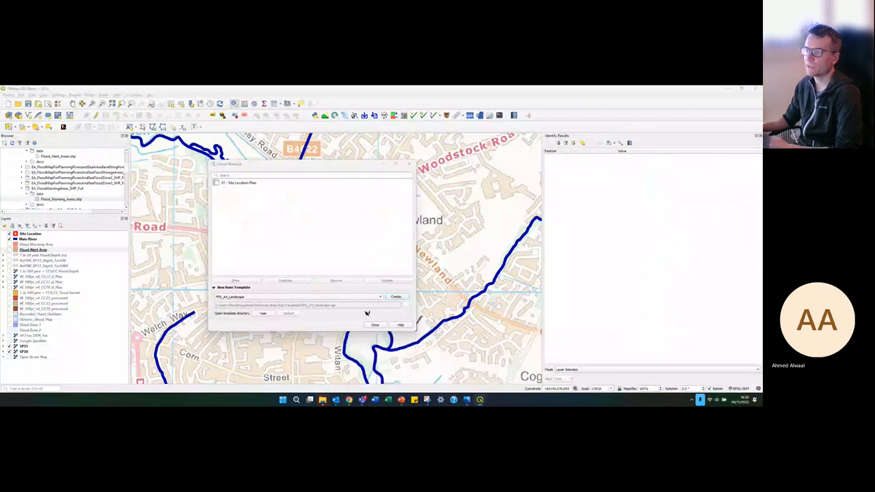
{"action": "left_click", "coordinate": [383, 164]}
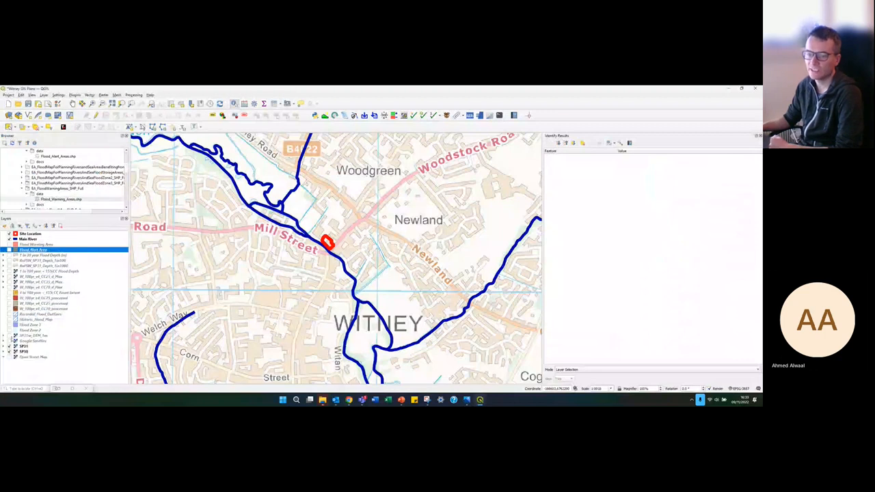
{"action": "left_click", "coordinate": [15, 335]}
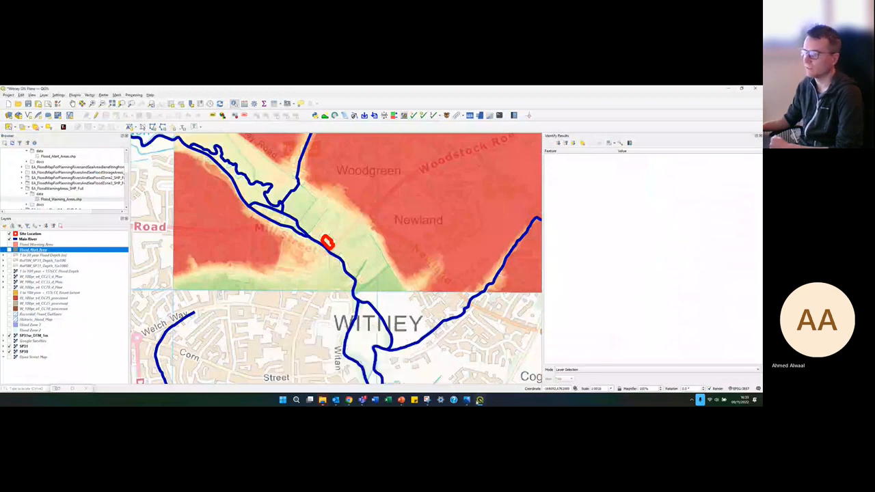
{"action": "mouse_move", "coordinate": [479, 401]}
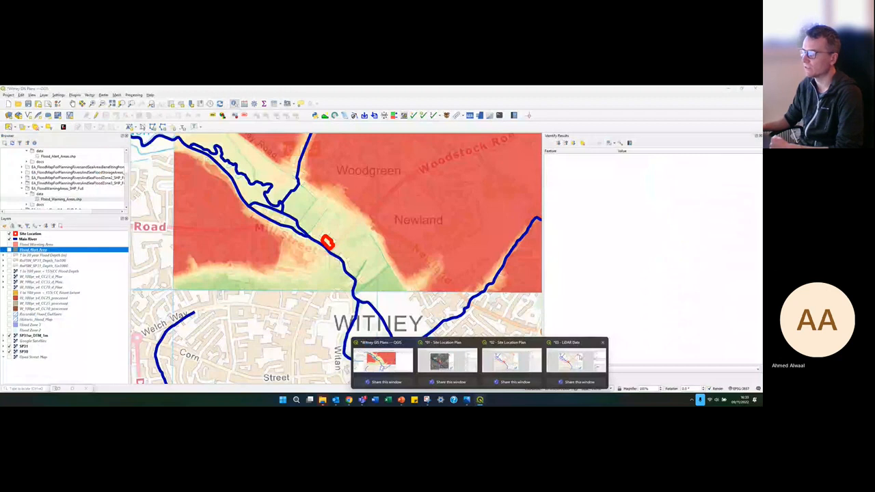
{"action": "left_click", "coordinate": [575, 359]}
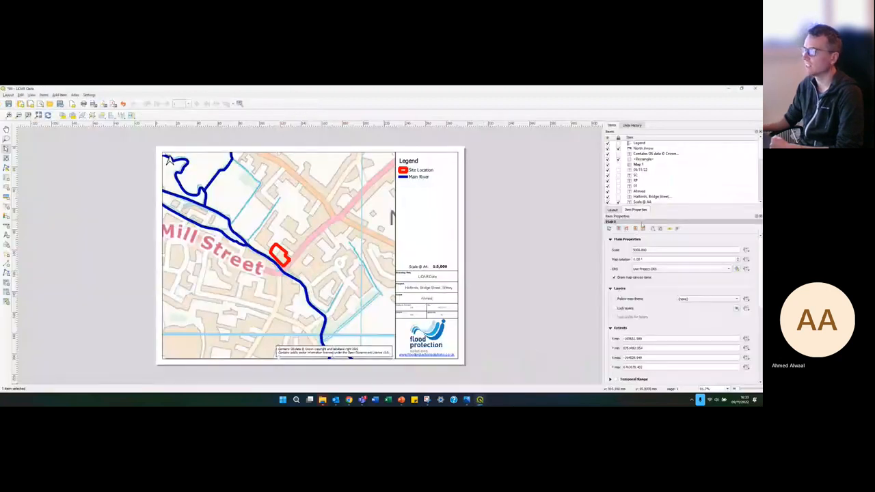
{"action": "left_click", "coordinate": [609, 228]}
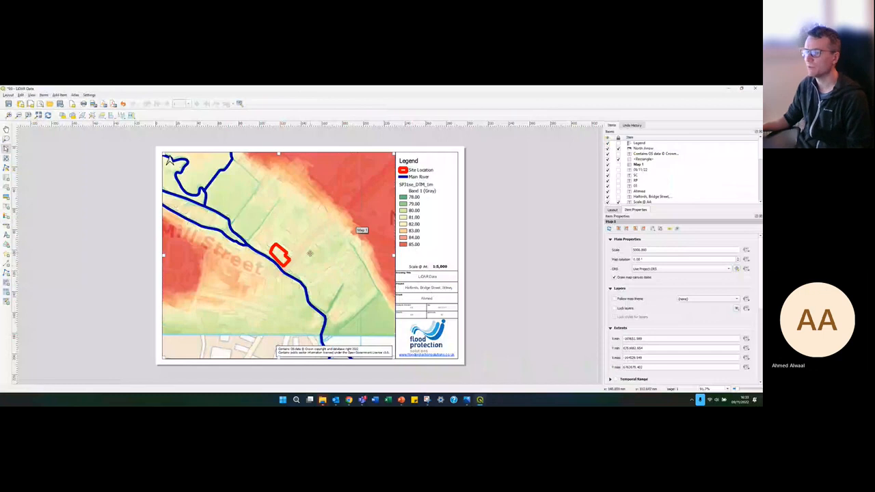
Step: Set the layout map's scale to 3000
{"action": "left_click_drag", "start_coordinate": [653, 250], "coordinate": [615, 250]}
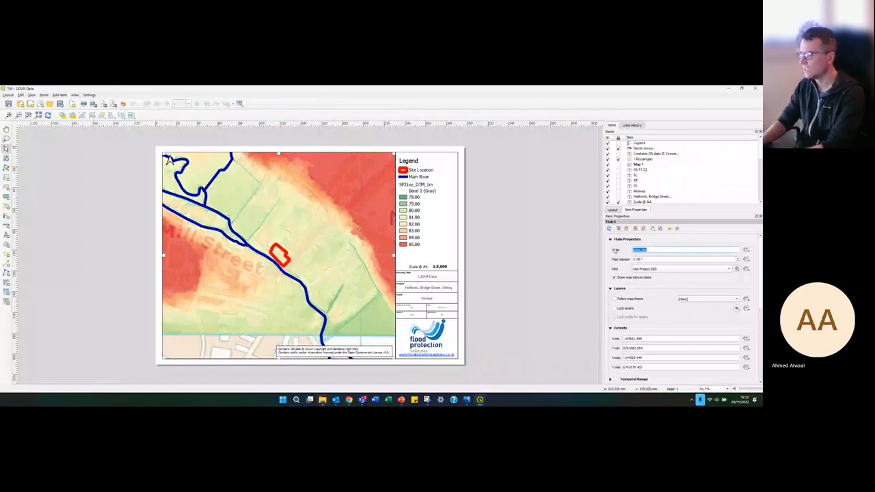
{"action": "type", "text": "3000"}
{"action": "key", "text": "Return"}
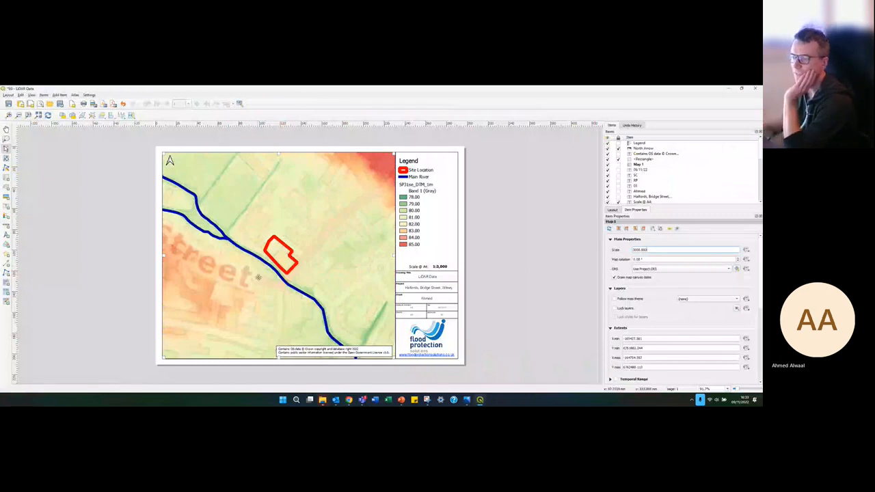
Step: Select the legend and check the project layers and the legend's items for the SP31se_DTM_1m entry
{"action": "left_click", "coordinate": [433, 191]}
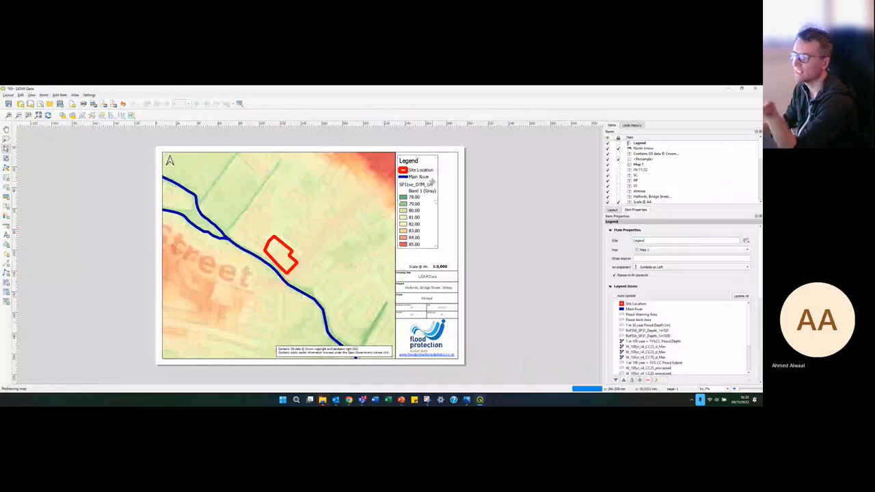
{"action": "mouse_move", "coordinate": [490, 401]}
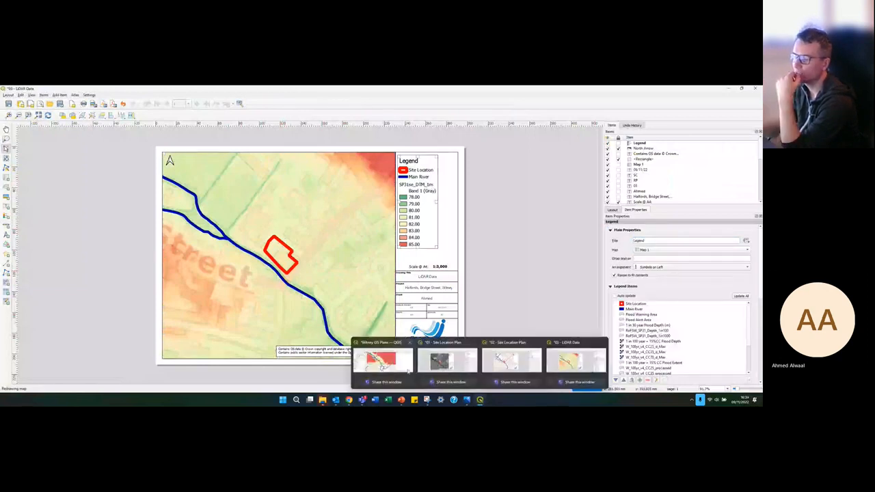
{"action": "left_click", "coordinate": [397, 363]}
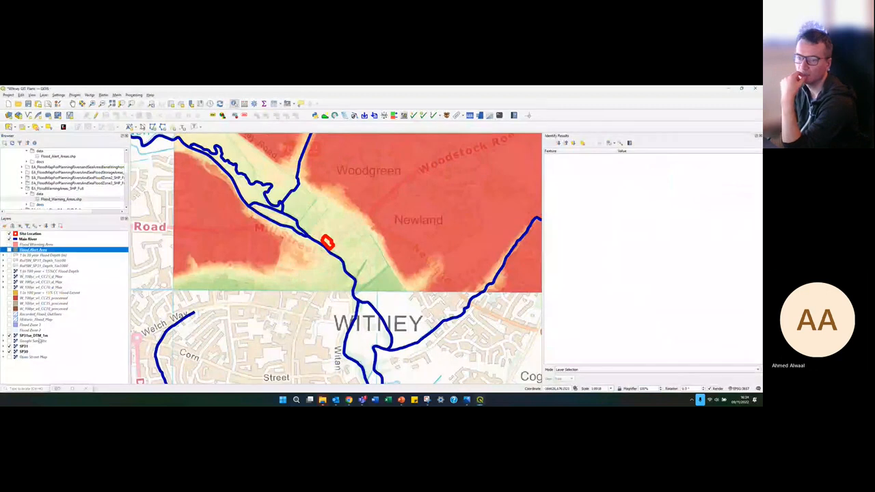
{"action": "left_click", "coordinate": [727, 88]}
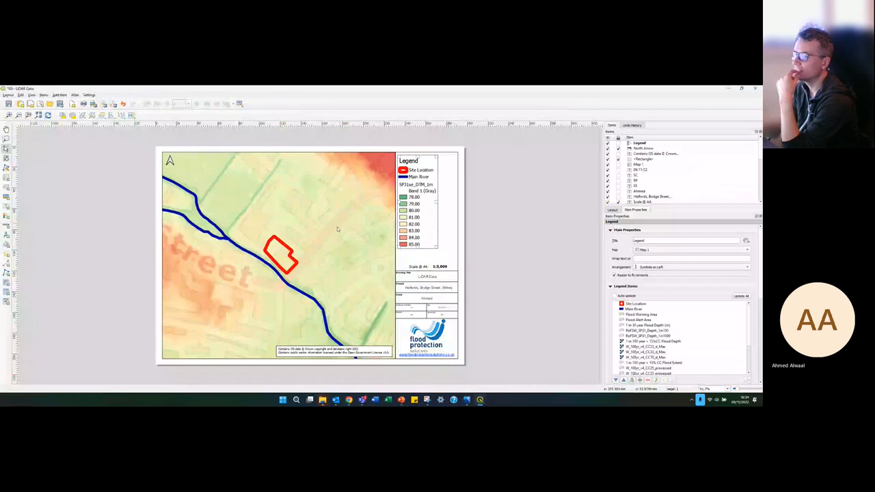
{"action": "scroll", "coordinate": [659, 336], "scroll_direction": "down", "scroll_amount": 3}
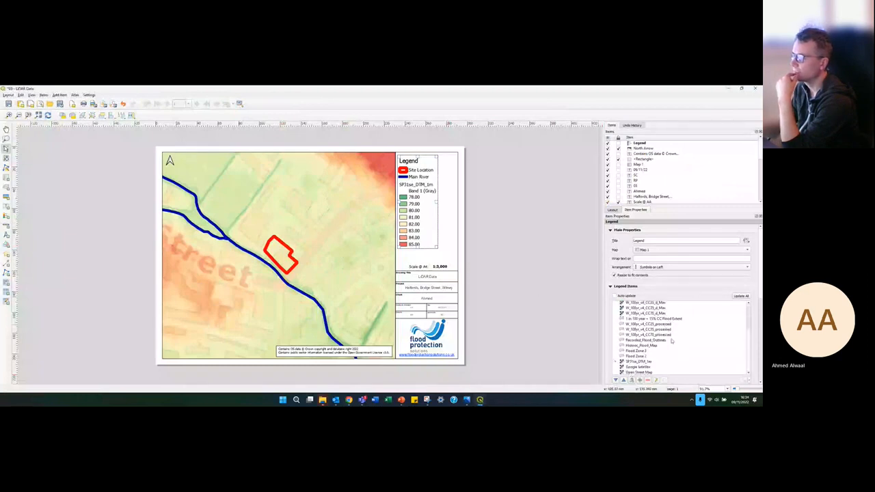
{"action": "scroll", "coordinate": [649, 323], "scroll_direction": "up", "scroll_amount": 3}
{"action": "scroll", "coordinate": [669, 298], "scroll_direction": "down", "scroll_amount": 3}
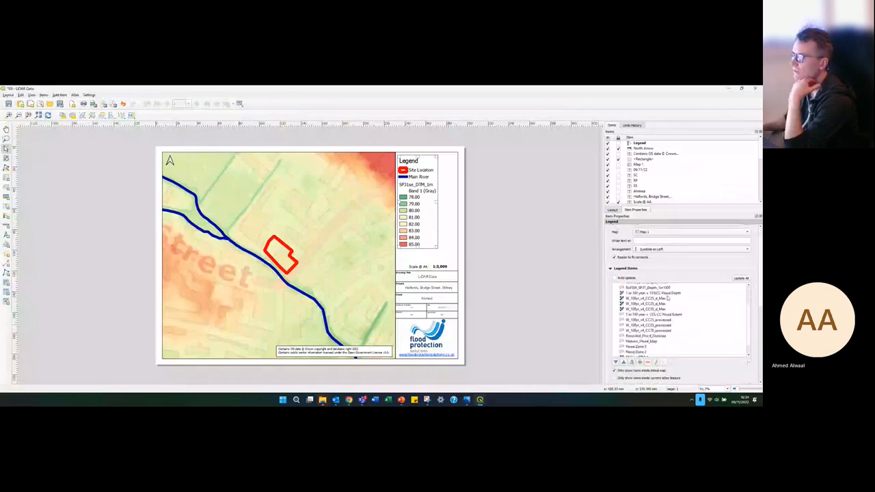
{"action": "scroll", "coordinate": [667, 298], "scroll_direction": "down", "scroll_amount": 5}
{"action": "left_click", "coordinate": [650, 326]}
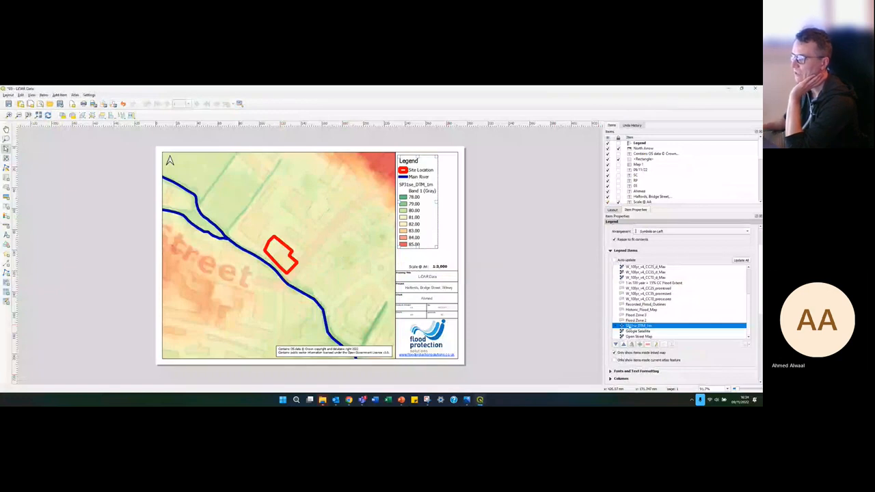
Step: Resync the legend with the project layers, turn auto update back off and remove the SP31 and SP30 entries
{"action": "left_click", "coordinate": [626, 261]}
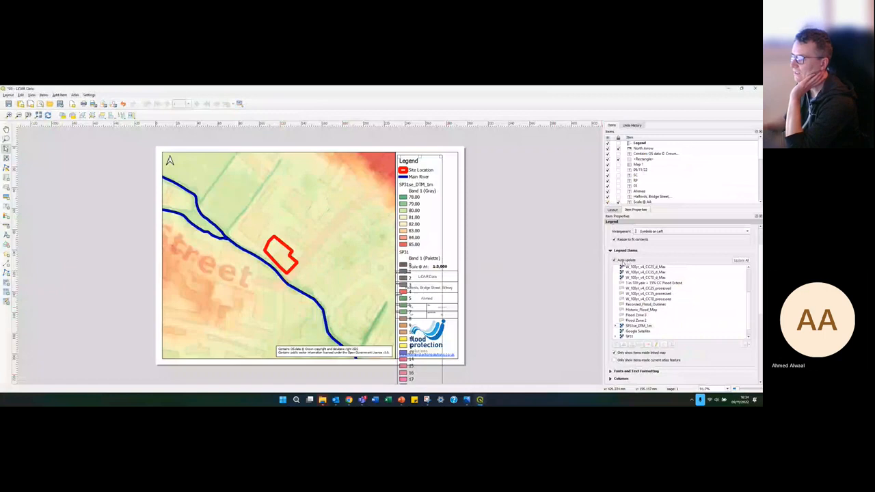
{"action": "left_click", "coordinate": [623, 262]}
{"action": "left_click", "coordinate": [638, 353]}
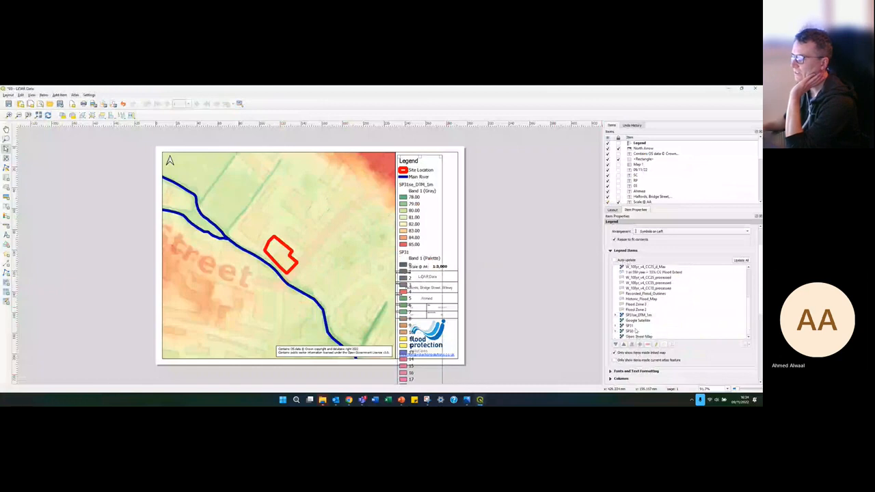
{"action": "left_click", "coordinate": [634, 326]}
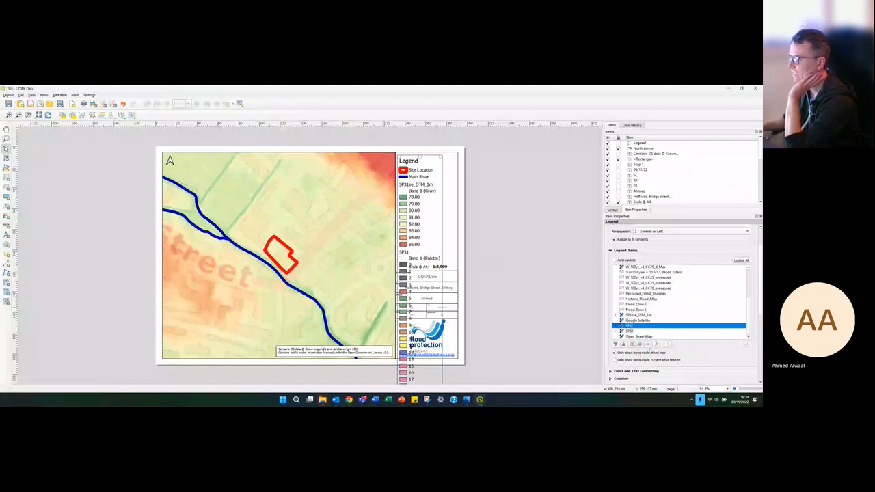
{"action": "left_click", "coordinate": [646, 345]}
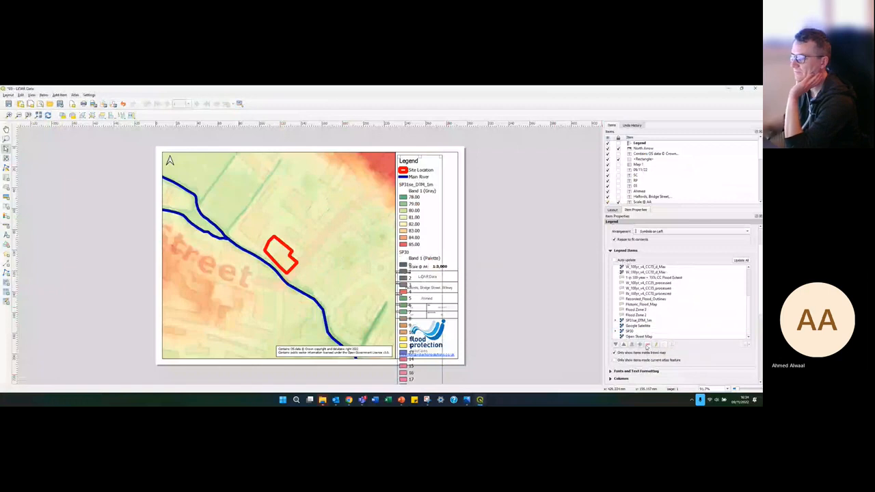
{"action": "left_click", "coordinate": [634, 332]}
{"action": "left_click", "coordinate": [646, 346]}
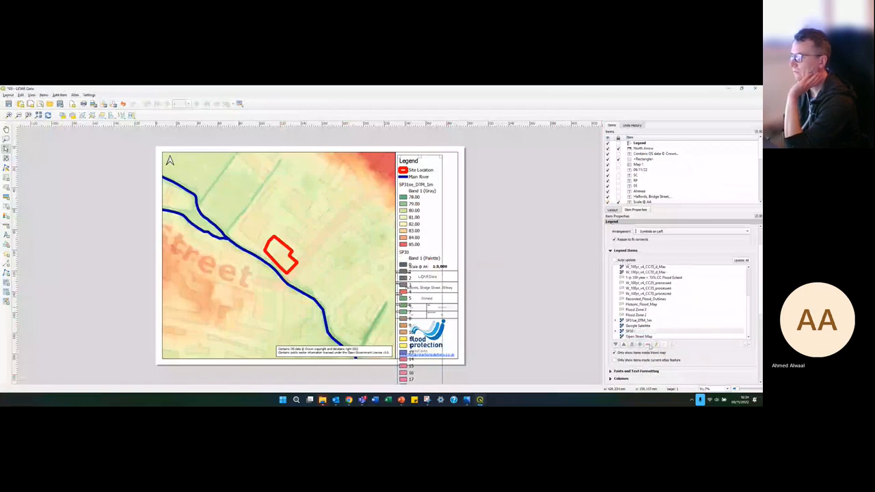
Step: Rename the SP31se_DTM_1m legend entry as "LiDAR Data"
{"action": "left_click", "coordinate": [648, 325]}
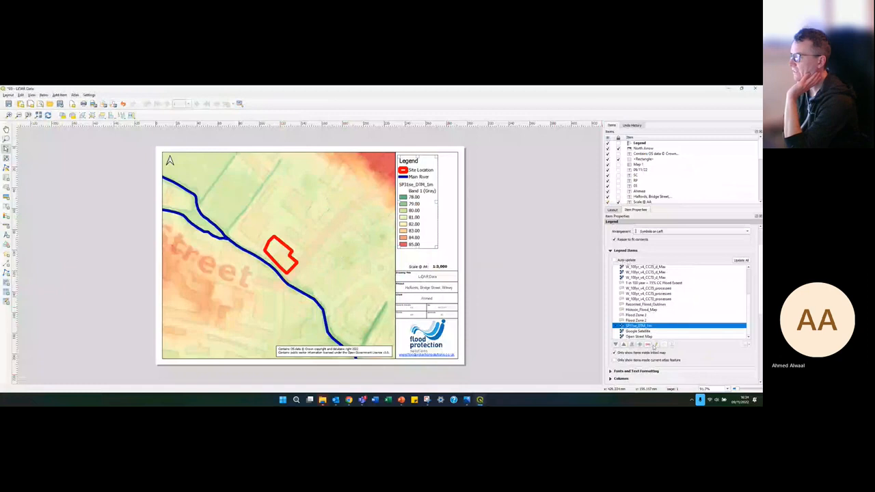
{"action": "left_click", "coordinate": [654, 345]}
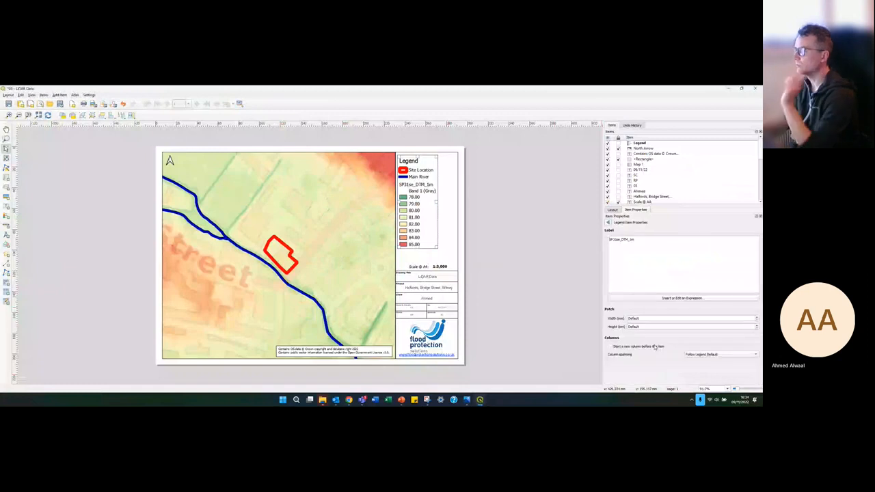
{"action": "double_click", "coordinate": [610, 240]}
{"action": "type", "text": "LiDA"}
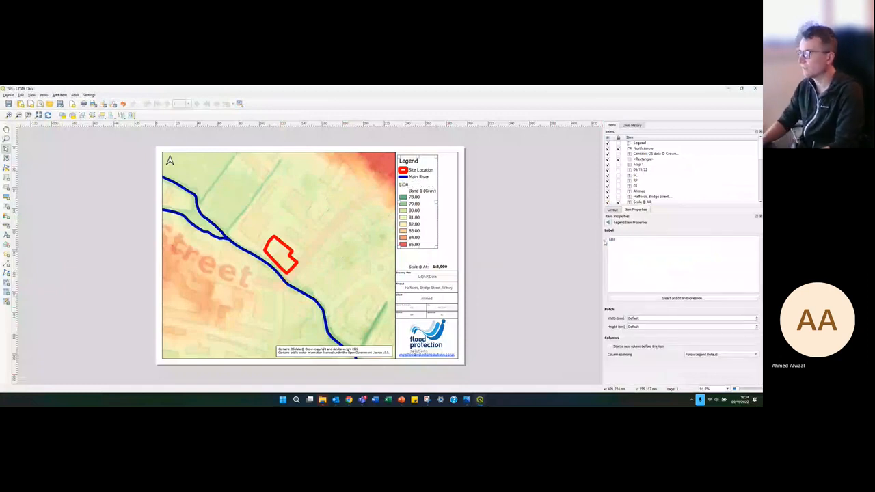
{"action": "type", "text": "R D"}
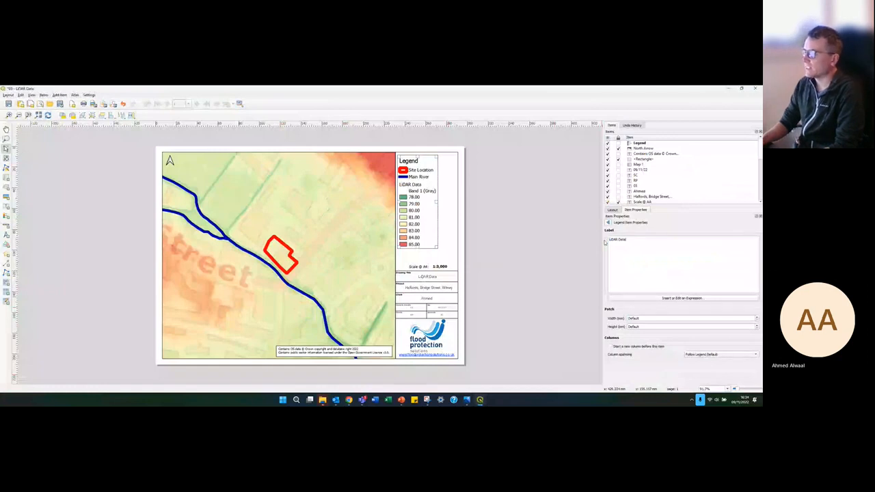
{"action": "type", "text": "ata"}
Step: Add a second line reading "(metres above Ordnance Datum)" to the LiDAR Data legend label and return to the legend's properties
{"action": "key", "text": "Return"}
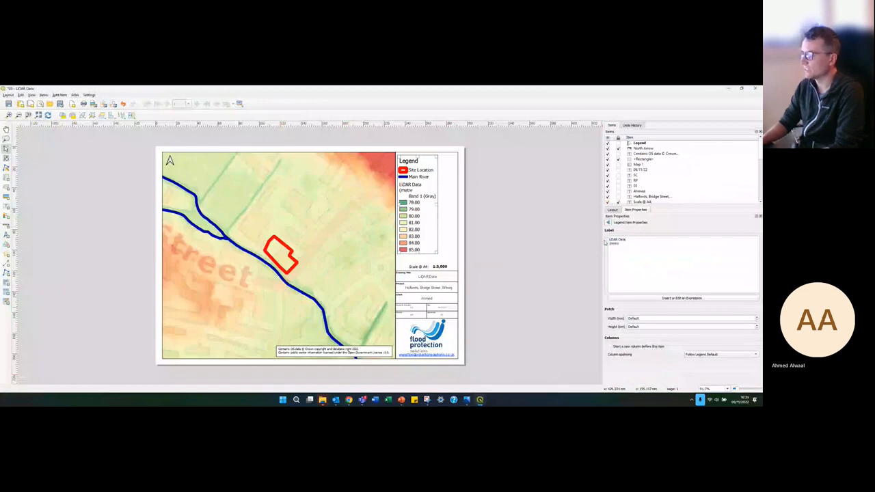
{"action": "type", "text": "(metres above O"}
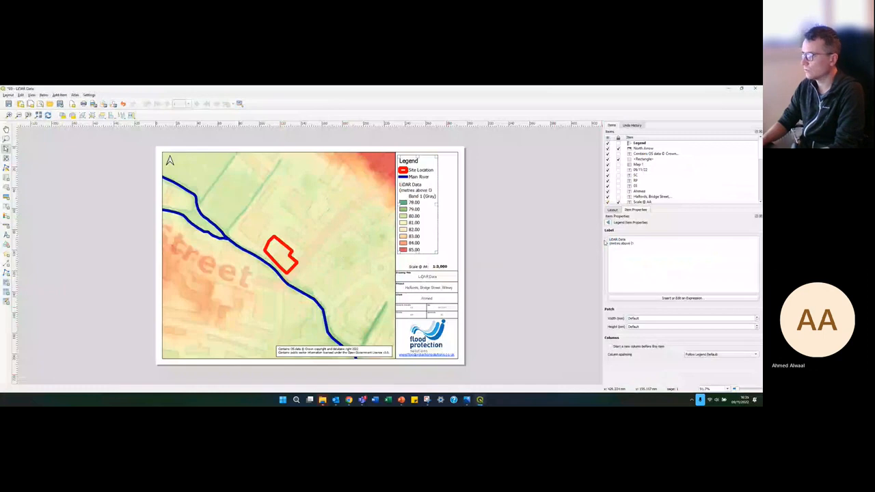
{"action": "type", "text": "rdna"}
{"action": "key", "text": "BackSpace"}
{"action": "key", "text": "BackSpace"}
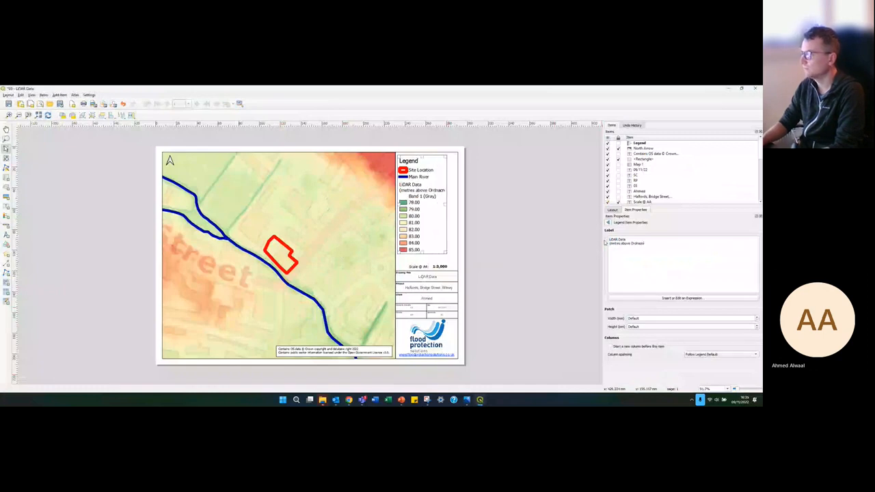
{"action": "type", "text": "n"}
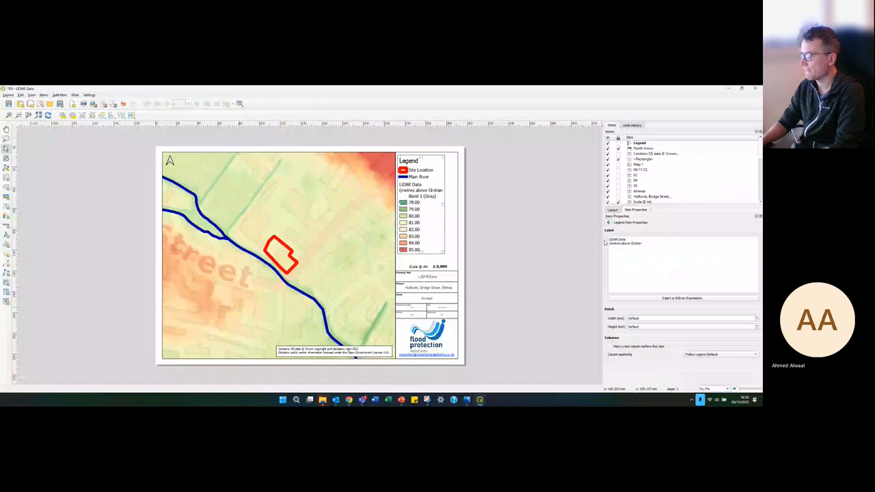
{"action": "type", "text": "ce Datu"}
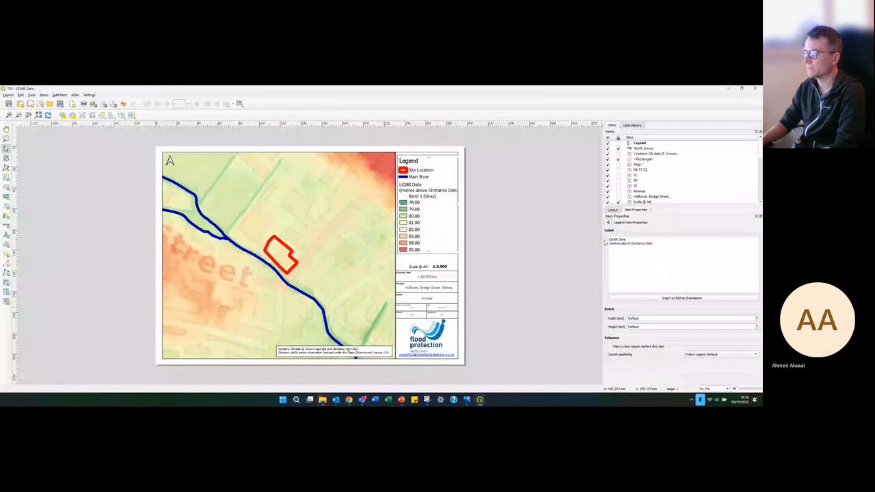
{"action": "type", "text": "m)"}
{"action": "left_click", "coordinate": [607, 223]}
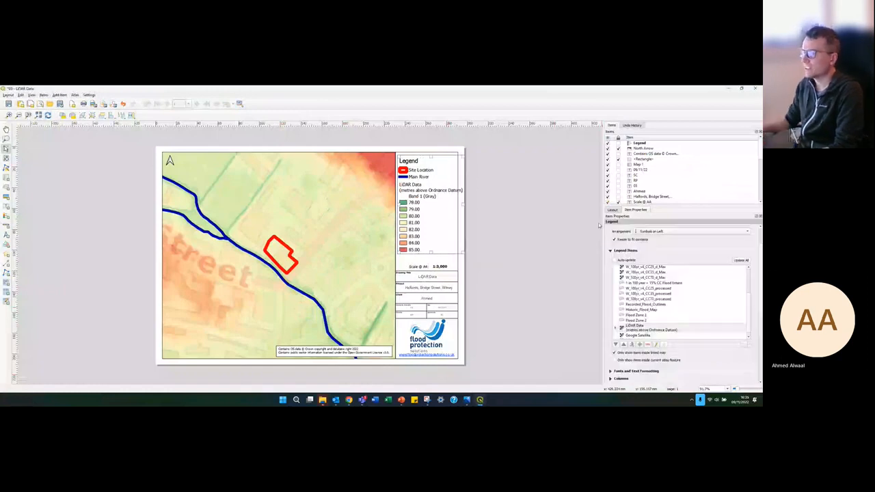
Step: Remove the Band 1 (Gray) sub-entry from the LiDAR Data item in the layout legend
{"action": "left_click", "coordinate": [615, 328]}
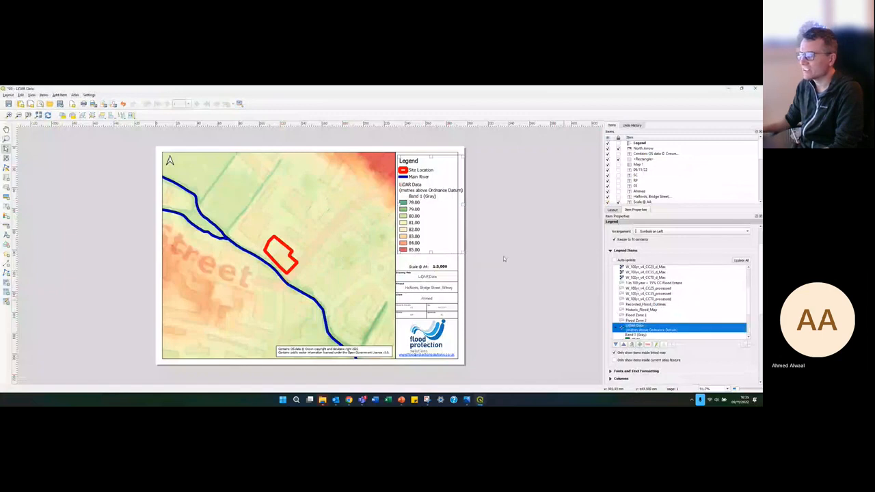
{"action": "scroll", "coordinate": [676, 301], "scroll_direction": "down", "scroll_amount": 2}
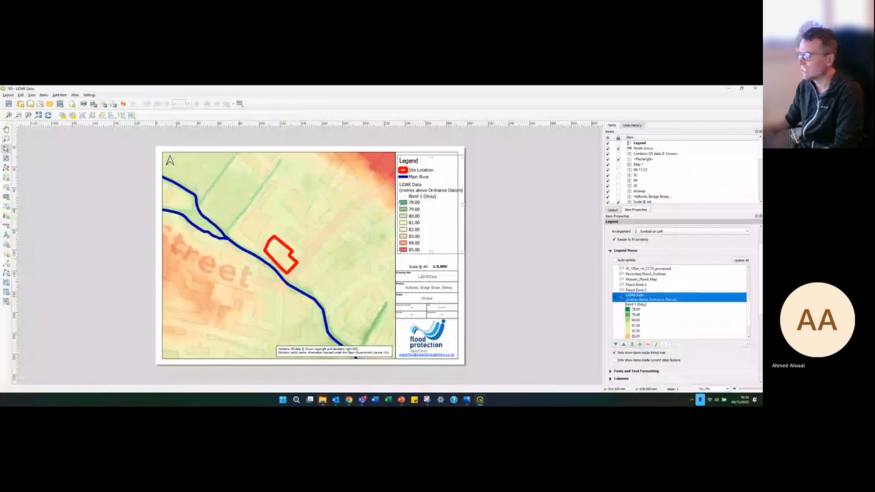
{"action": "left_click", "coordinate": [642, 304]}
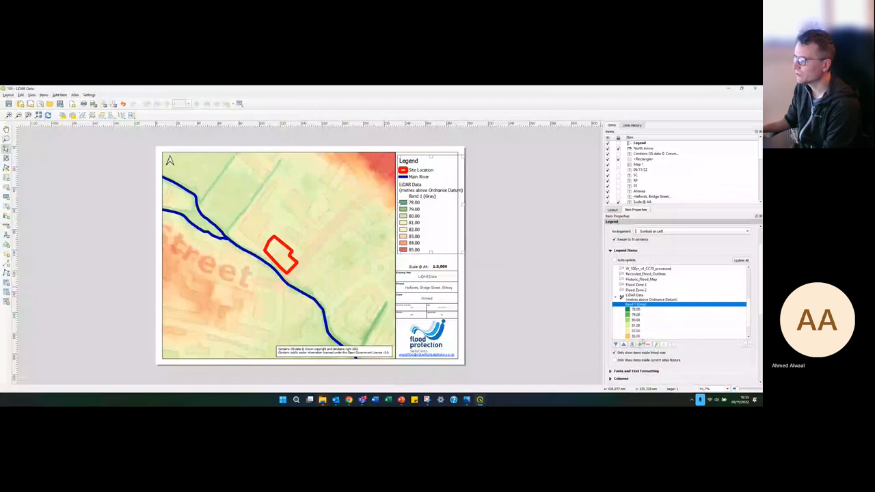
{"action": "left_click", "coordinate": [633, 310]}
{"action": "left_click_drag", "start_coordinate": [634, 315], "coordinate": [635, 322]}
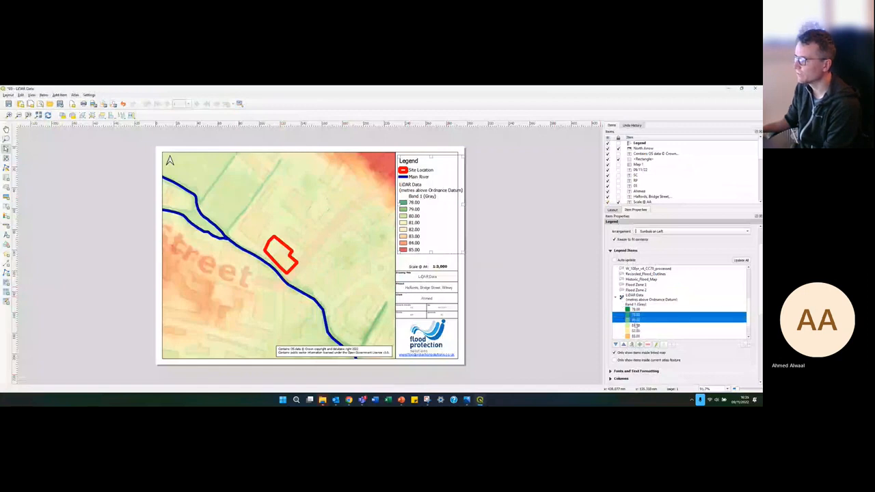
{"action": "left_click", "coordinate": [639, 315]}
{"action": "left_click", "coordinate": [641, 305]}
{"action": "left_click", "coordinate": [646, 345]}
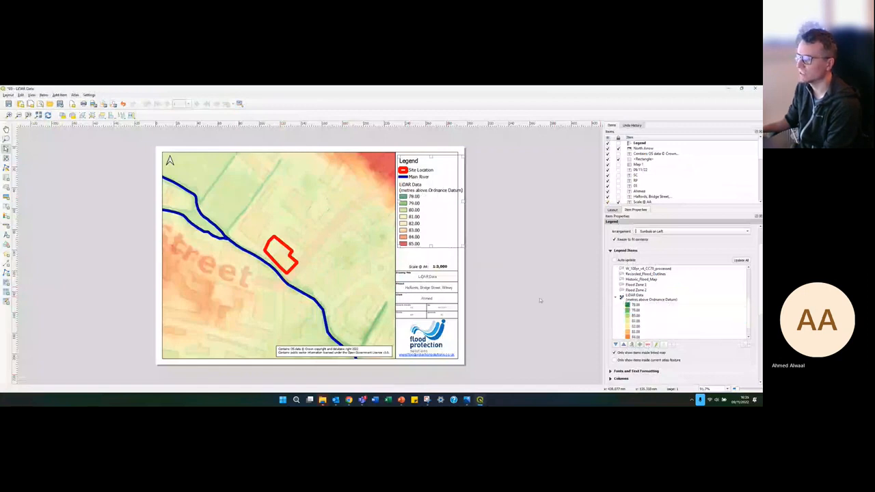
{"action": "left_click", "coordinate": [520, 209]}
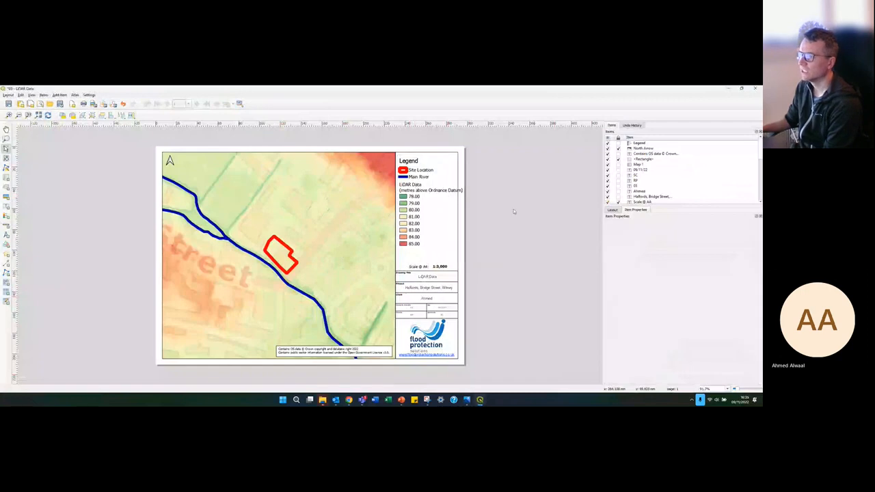
Step: Reduce the legend's subgroup heading and item label font sizes so the LiDAR Data text fits inside the legend column
{"action": "left_click", "coordinate": [441, 194]}
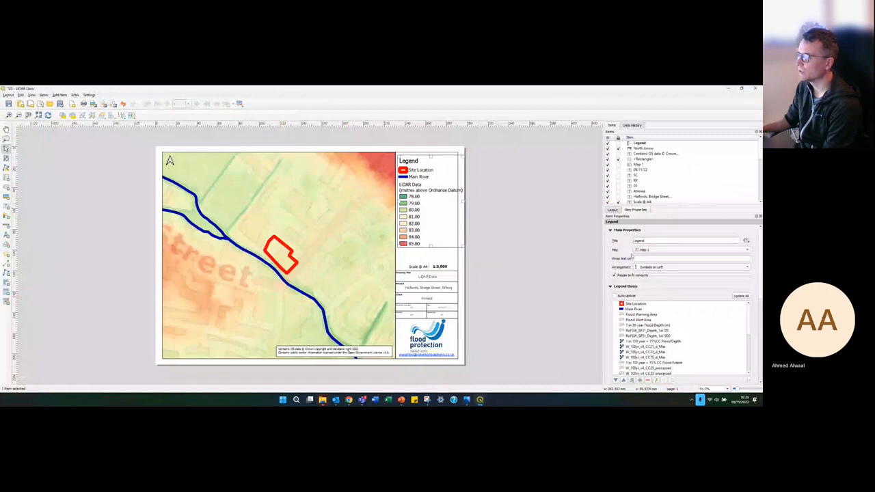
{"action": "scroll", "coordinate": [636, 273], "scroll_direction": "down", "scroll_amount": 4}
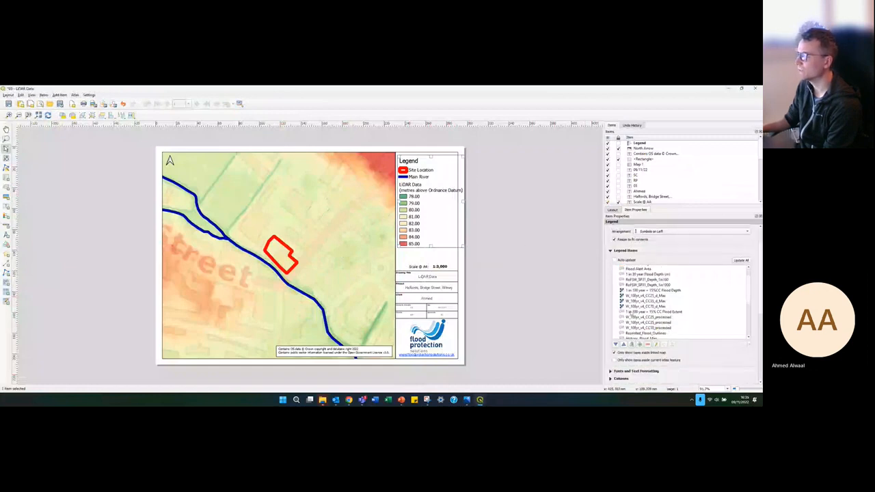
{"action": "scroll", "coordinate": [632, 314], "scroll_direction": "down", "scroll_amount": 2}
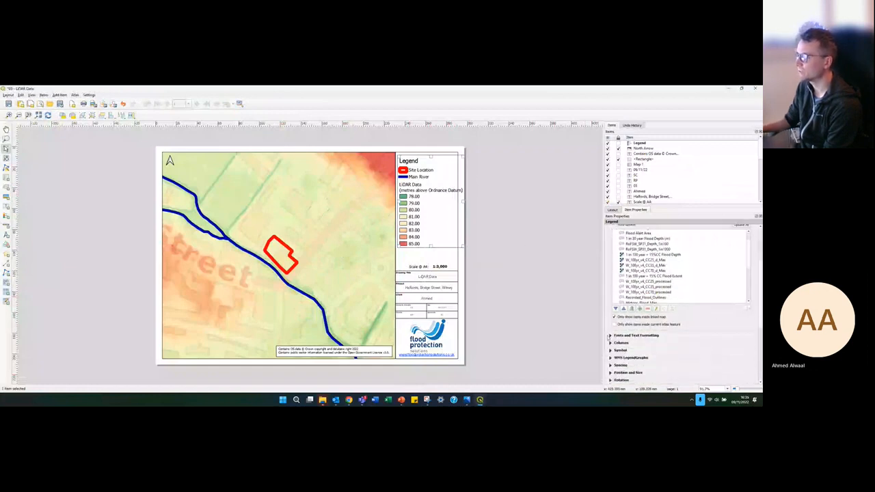
{"action": "left_click", "coordinate": [611, 335]}
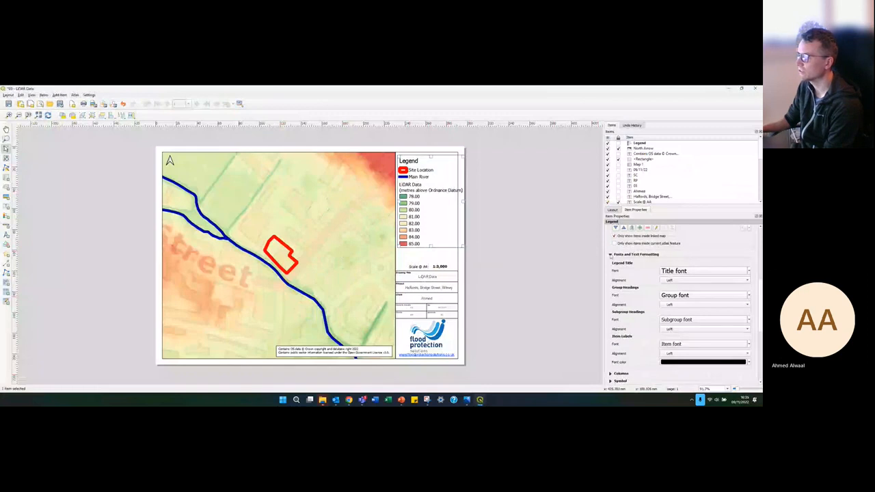
{"action": "left_click", "coordinate": [610, 255]}
{"action": "scroll", "coordinate": [615, 260], "scroll_direction": "up", "scroll_amount": 5}
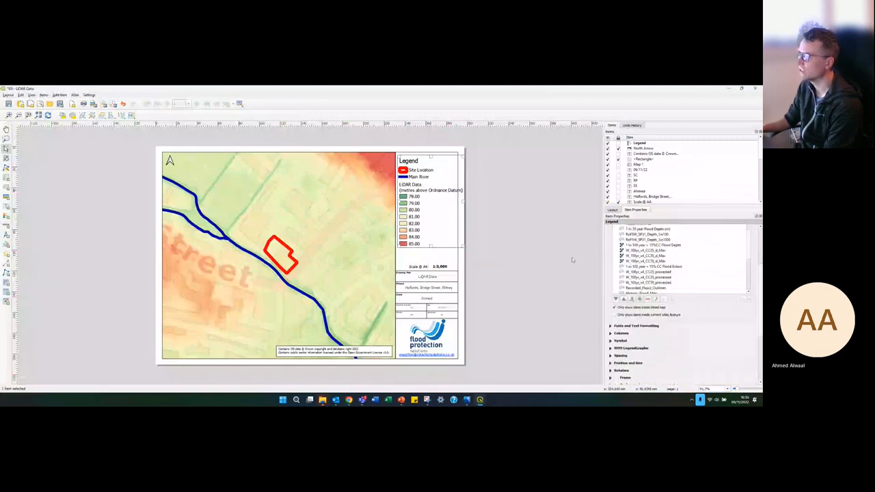
{"action": "scroll", "coordinate": [636, 330], "scroll_direction": "down", "scroll_amount": 2}
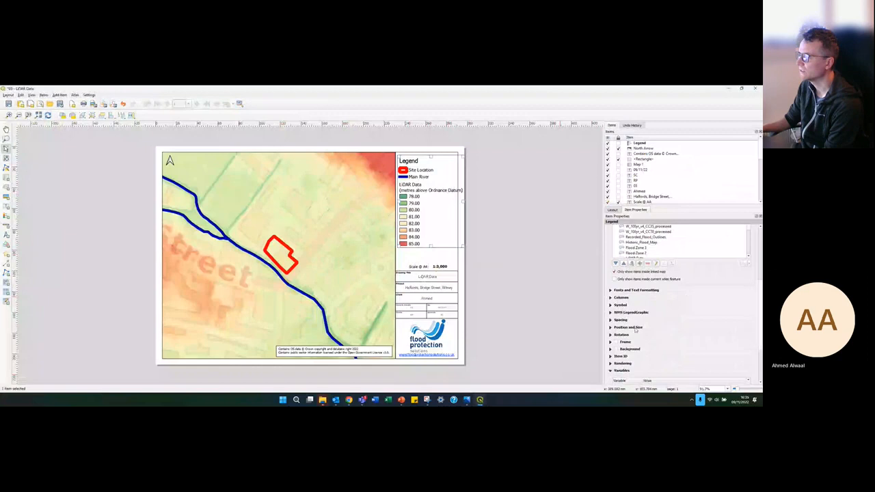
{"action": "left_click", "coordinate": [611, 290]}
{"action": "left_click", "coordinate": [748, 271]}
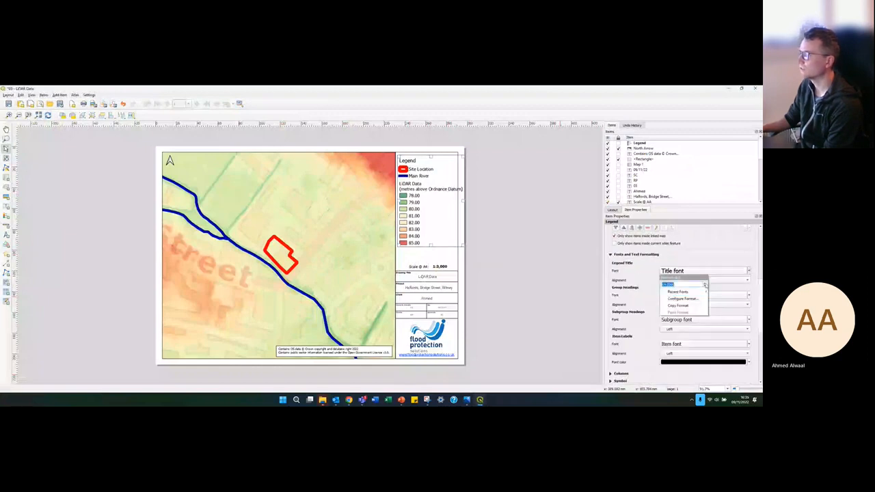
{"action": "left_click", "coordinate": [749, 296]}
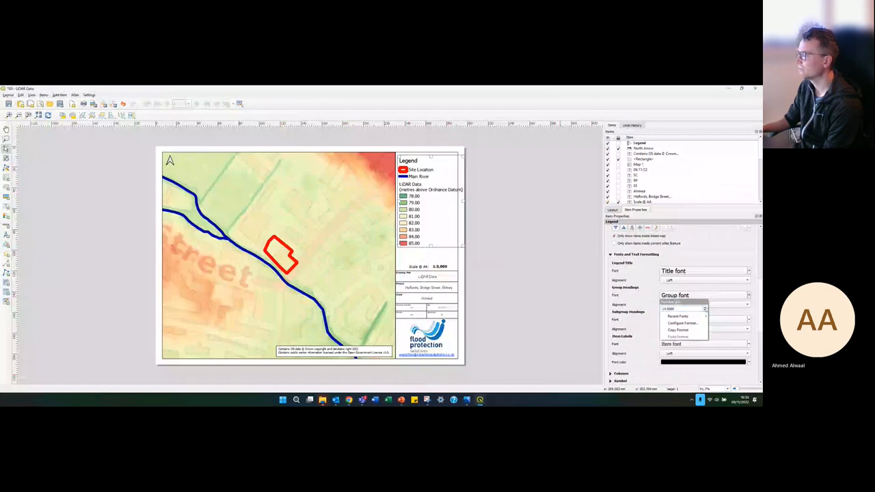
{"action": "left_click", "coordinate": [748, 319]}
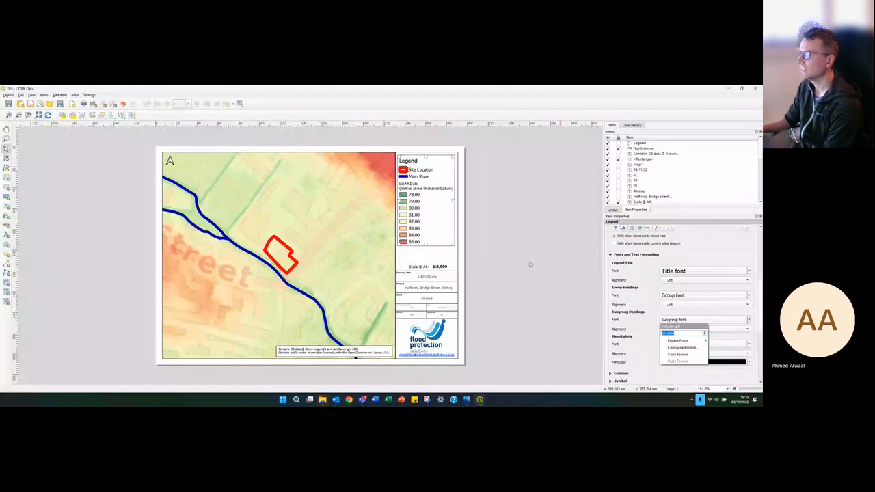
{"action": "left_click", "coordinate": [749, 343]}
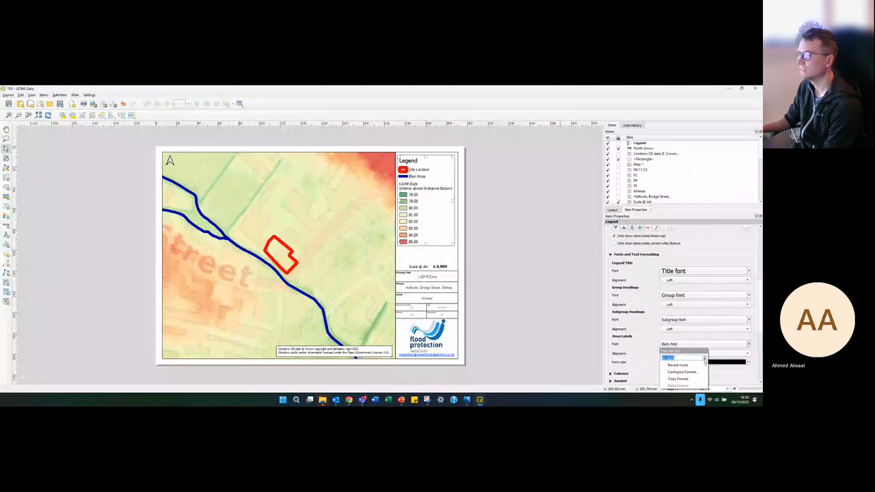
{"action": "left_click", "coordinate": [534, 249]}
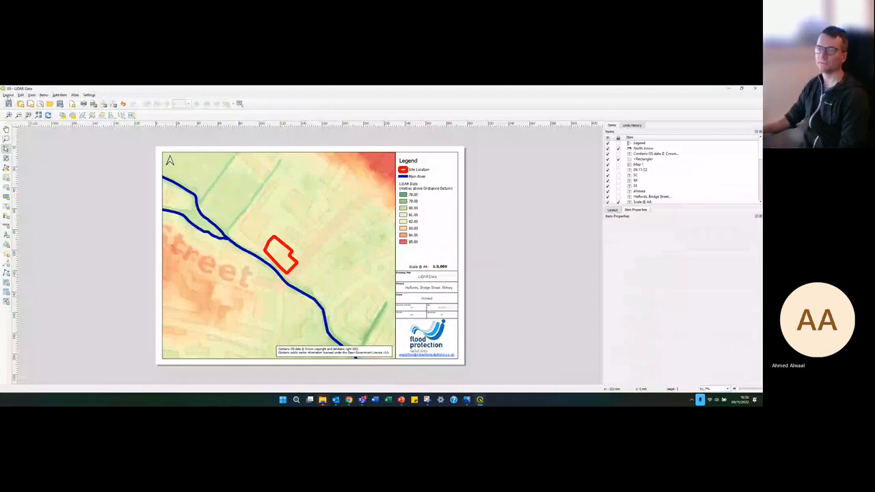
Step: Export the layout as a PDF named "03 - LiDAR Data" in the GIS Tutorial folder, keeping the default export options
{"action": "left_click", "coordinate": [8, 96]}
{"action": "left_click", "coordinate": [29, 194]}
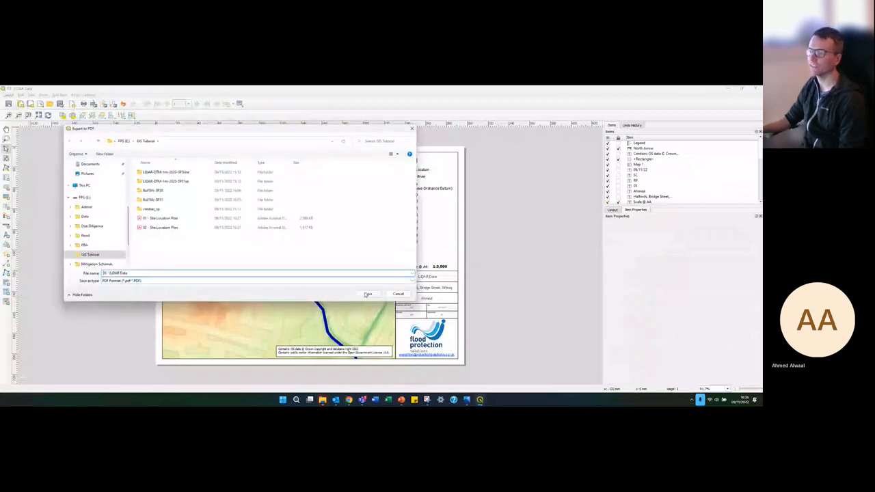
{"action": "left_click", "coordinate": [368, 294]}
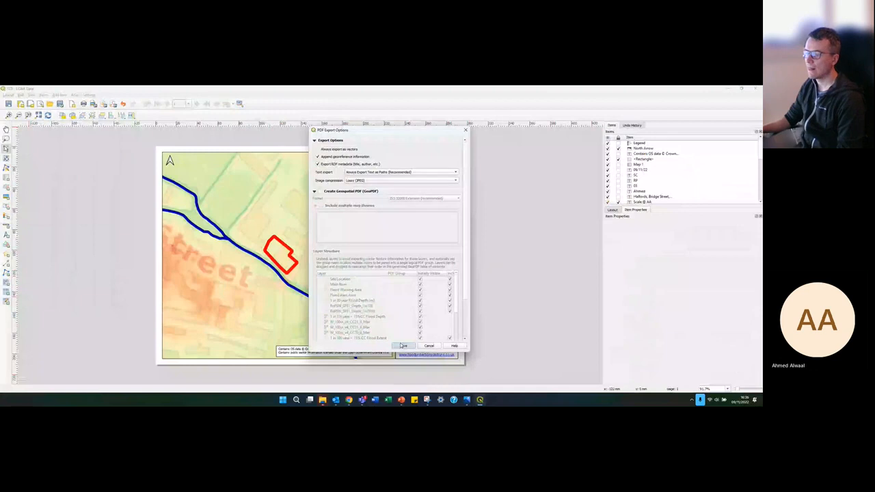
{"action": "left_click", "coordinate": [403, 346]}
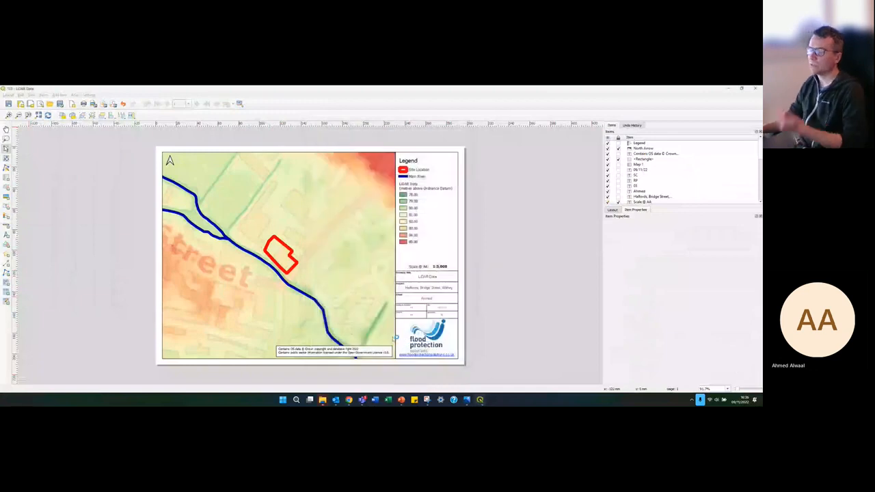
Step: Return to the main project window, hide the SP31se_DTM_1m, SP31 and SP30 layers and display Google Satellite around the site
{"action": "mouse_move", "coordinate": [479, 400]}
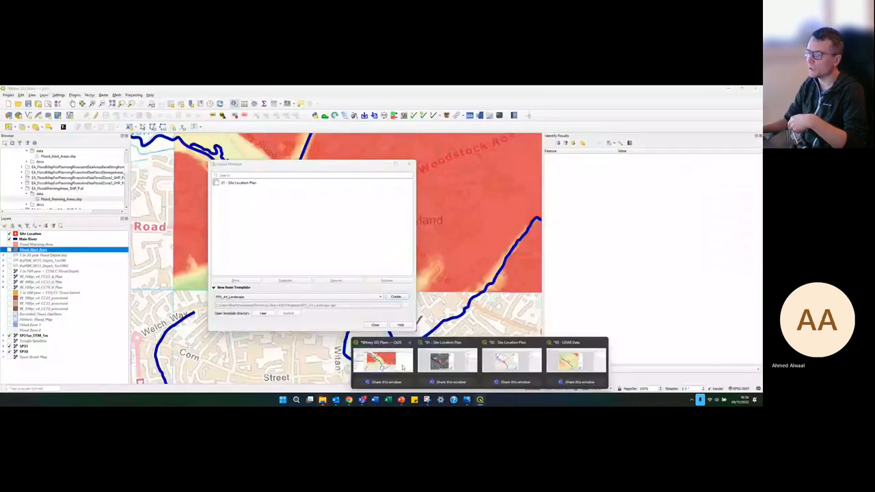
{"action": "left_click", "coordinate": [403, 367]}
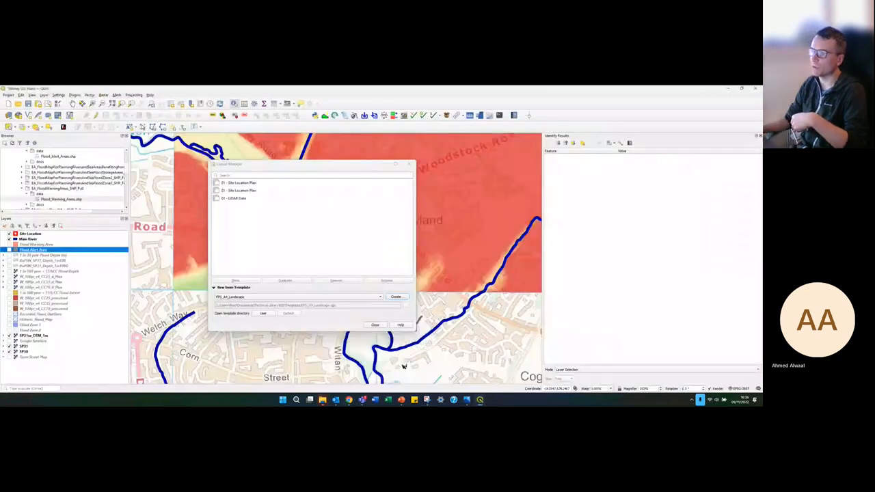
{"action": "left_click", "coordinate": [381, 166]}
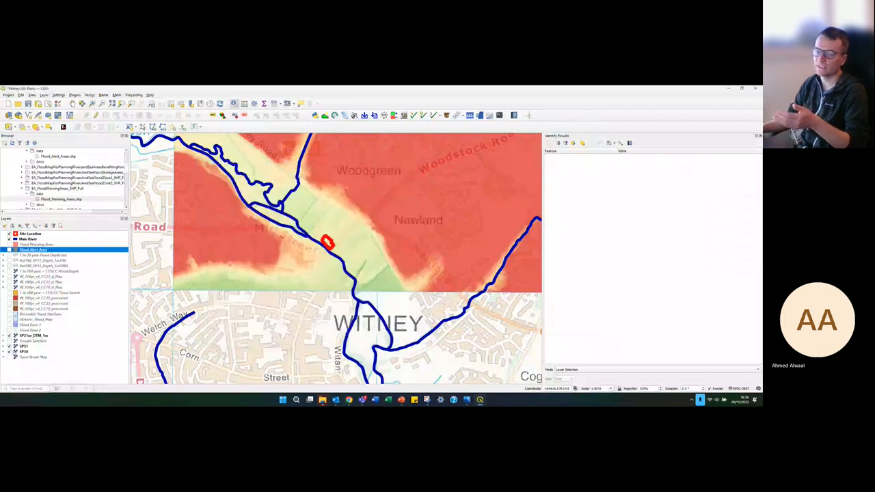
{"action": "left_click", "coordinate": [9, 336]}
{"action": "left_click", "coordinate": [10, 341]}
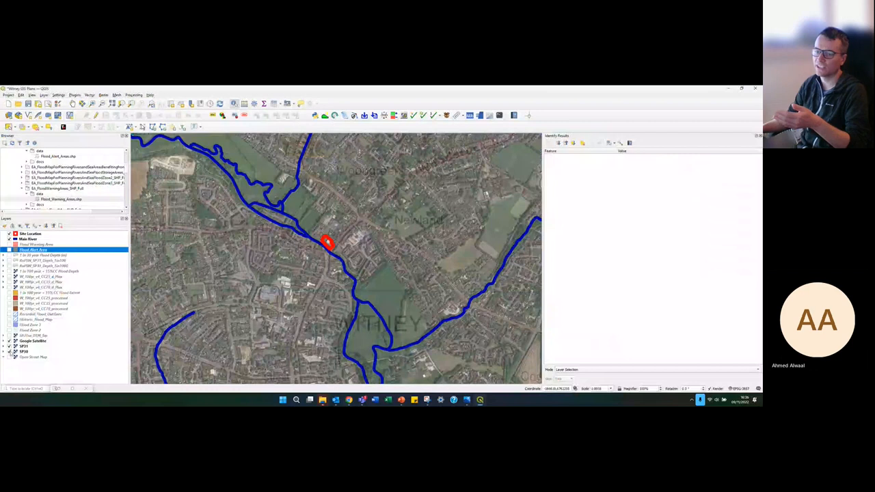
{"action": "scroll", "coordinate": [327, 243], "scroll_direction": "up", "scroll_amount": 2}
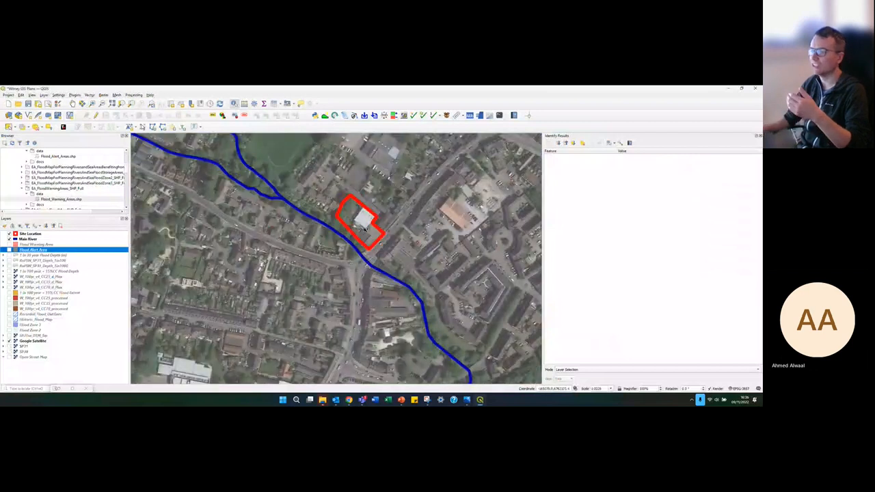
{"action": "scroll", "coordinate": [367, 205], "scroll_direction": "up", "scroll_amount": 1}
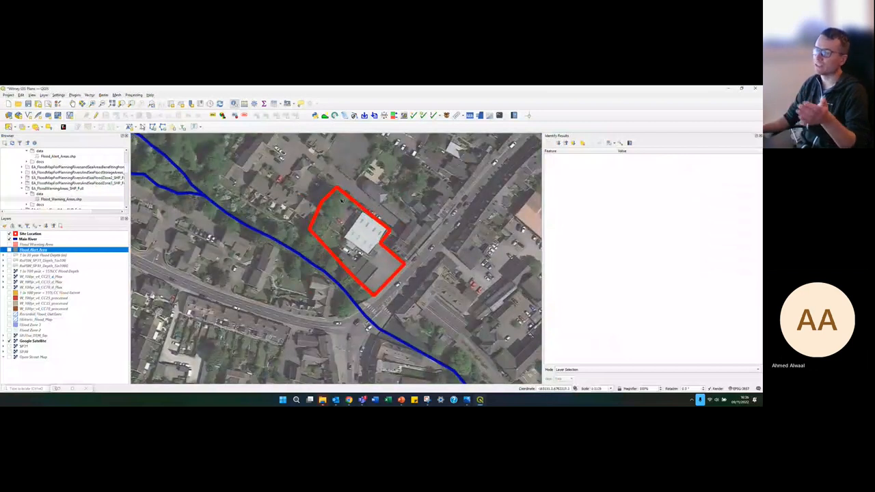
{"action": "scroll", "coordinate": [342, 200], "scroll_direction": "down", "scroll_amount": 1}
{"action": "scroll", "coordinate": [313, 197], "scroll_direction": "up", "scroll_amount": 1}
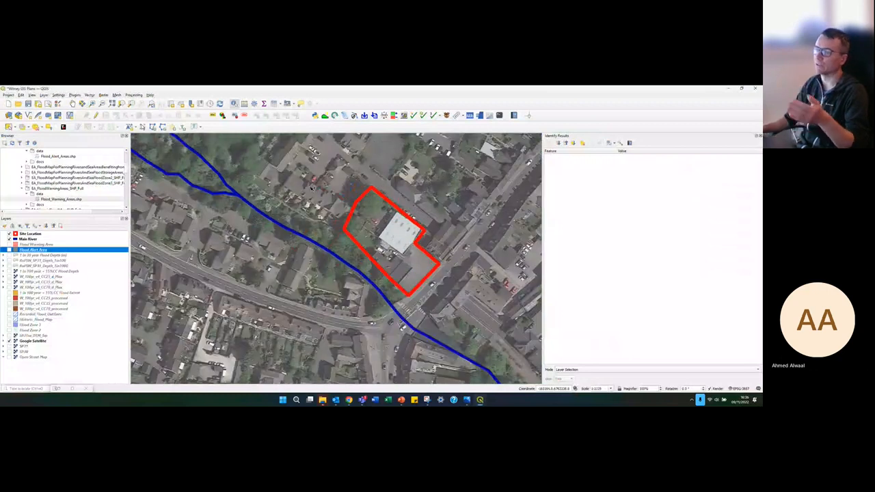
{"action": "scroll", "coordinate": [376, 232], "scroll_direction": "down", "scroll_amount": 1}
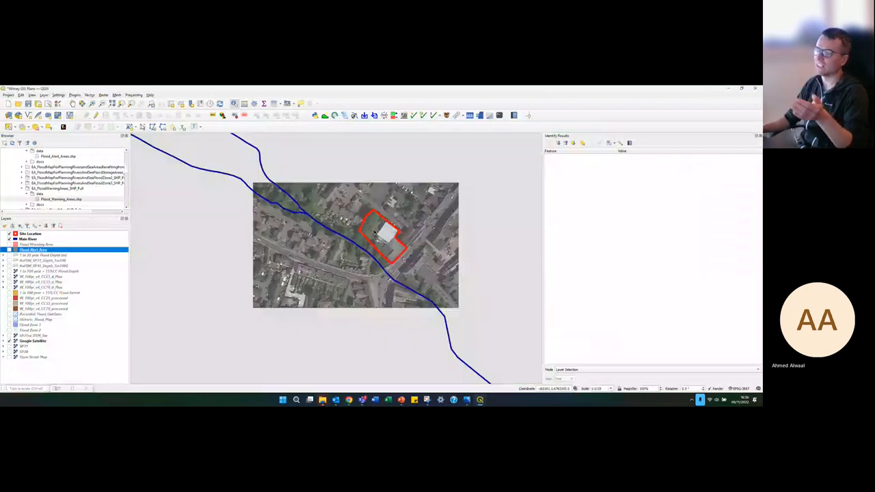
Step: Show the Flood Zone 3 and Flood Zone 2 layers over the satellite imagery
{"action": "left_click", "coordinate": [12, 325]}
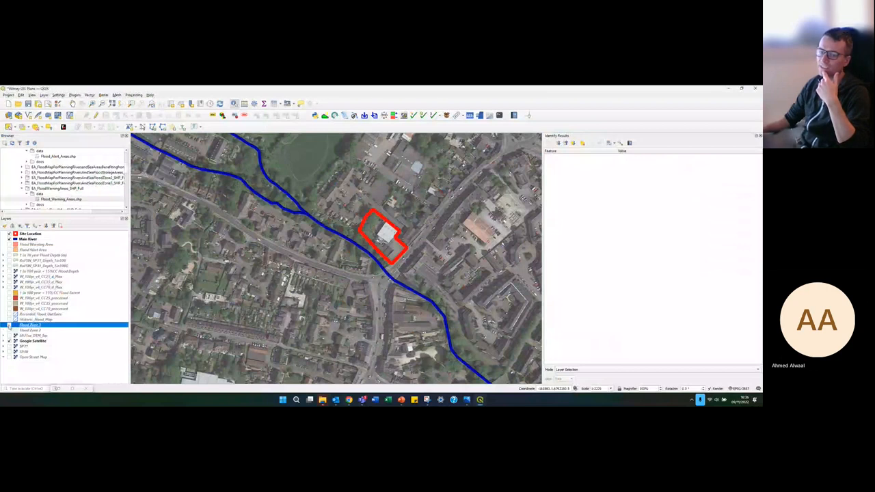
{"action": "left_click", "coordinate": [9, 325]}
{"action": "left_click", "coordinate": [9, 330]}
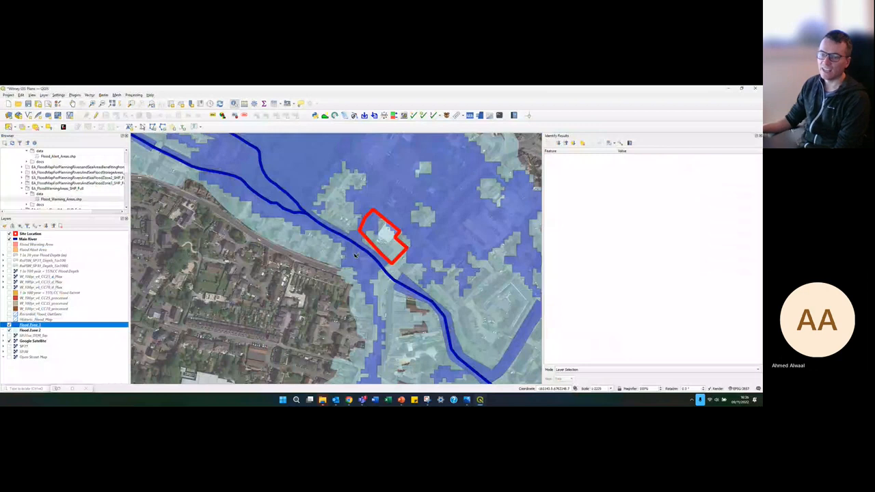
Step: Place Recorded_Flood_Outlines below Historic_Flood_Map in the layer order and hide the Flood Zone 3 and Flood Zone 2 layers
{"action": "left_click_drag", "start_coordinate": [42, 314], "coordinate": [11, 323]}
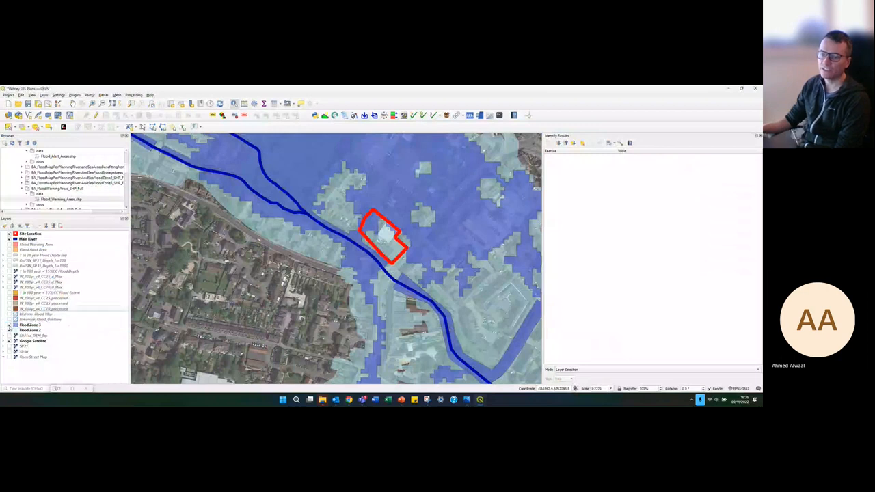
{"action": "left_click", "coordinate": [15, 324]}
{"action": "left_click", "coordinate": [9, 330]}
{"action": "left_click", "coordinate": [9, 324]}
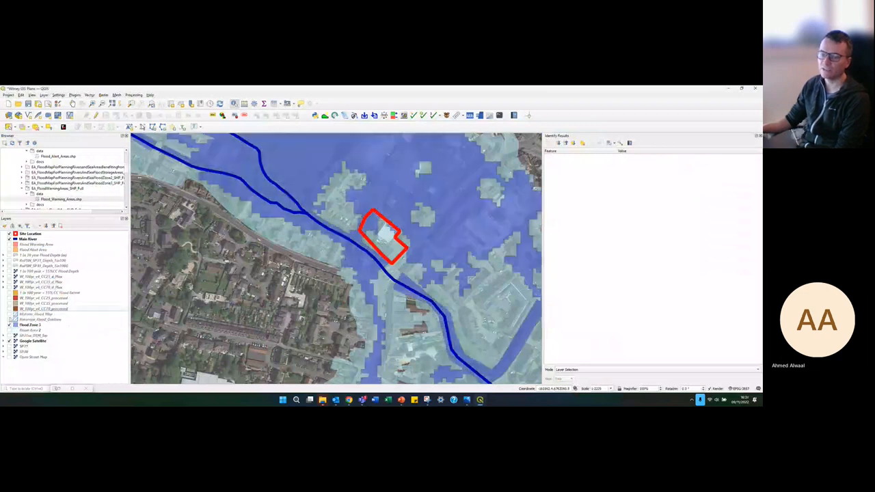
{"action": "left_click", "coordinate": [10, 325]}
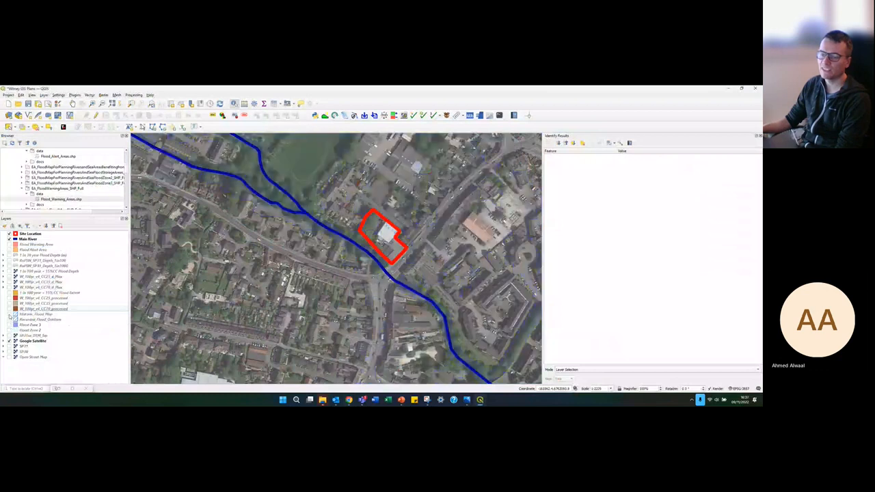
Step: Show the Historic_Flood_Map layer and recolour its hatched fill to a strong dark blue
{"action": "left_click", "coordinate": [10, 316]}
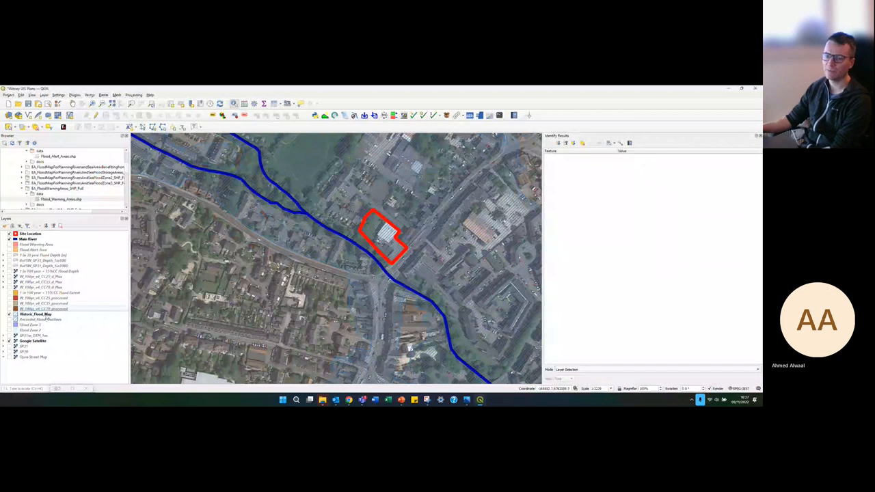
{"action": "left_click", "coordinate": [45, 315]}
{"action": "double_click", "coordinate": [46, 317]}
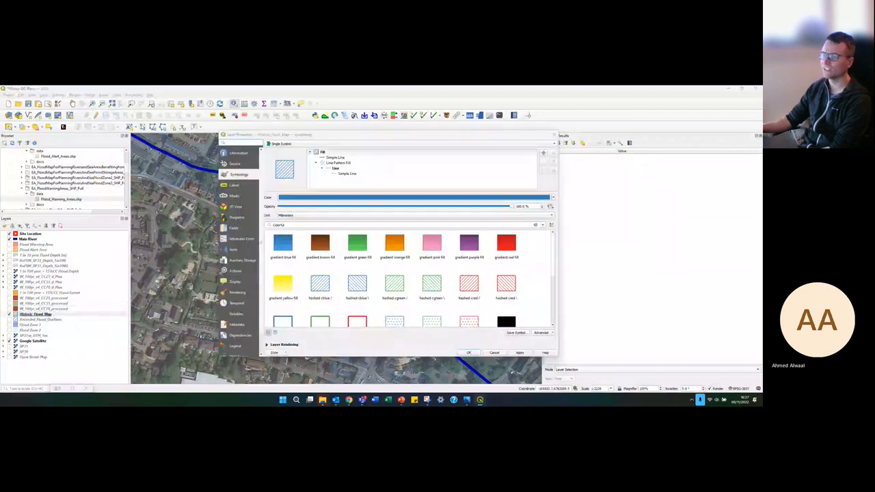
{"action": "left_click", "coordinate": [338, 199]}
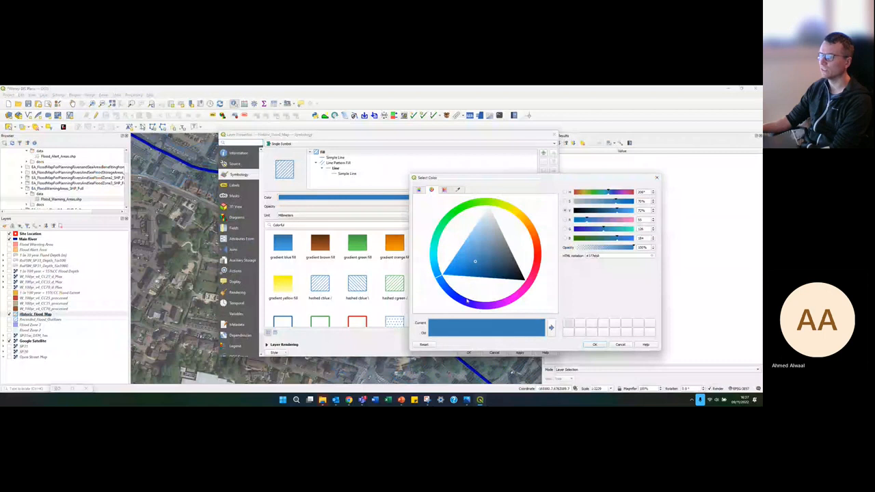
{"action": "left_click", "coordinate": [464, 299]}
{"action": "left_click", "coordinate": [473, 289]}
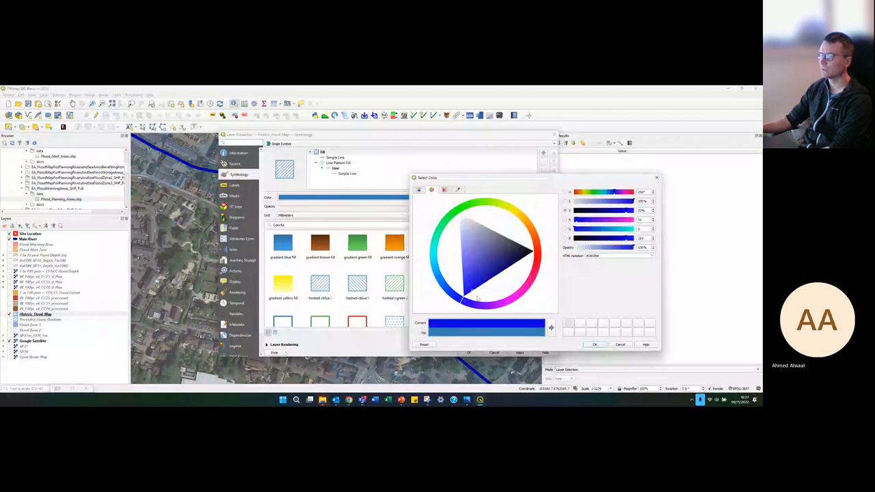
{"action": "left_click", "coordinate": [594, 344]}
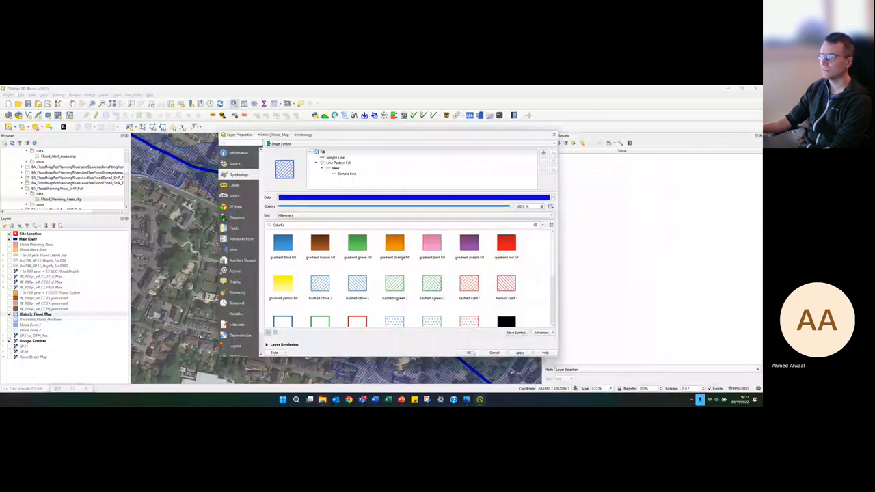
{"action": "left_click", "coordinate": [469, 353]}
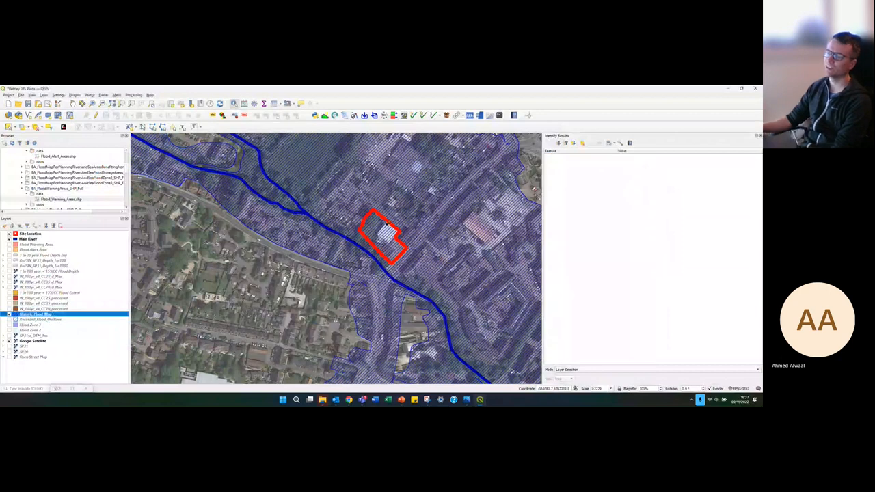
Step: Hide the Historic_Flood_Map layer and preview the 1 in 100 year + 15%CC Flood Depth layer over the satellite imagery
{"action": "scroll", "coordinate": [383, 217], "scroll_direction": "down", "scroll_amount": 1}
{"action": "scroll", "coordinate": [381, 215], "scroll_direction": "up", "scroll_amount": 1}
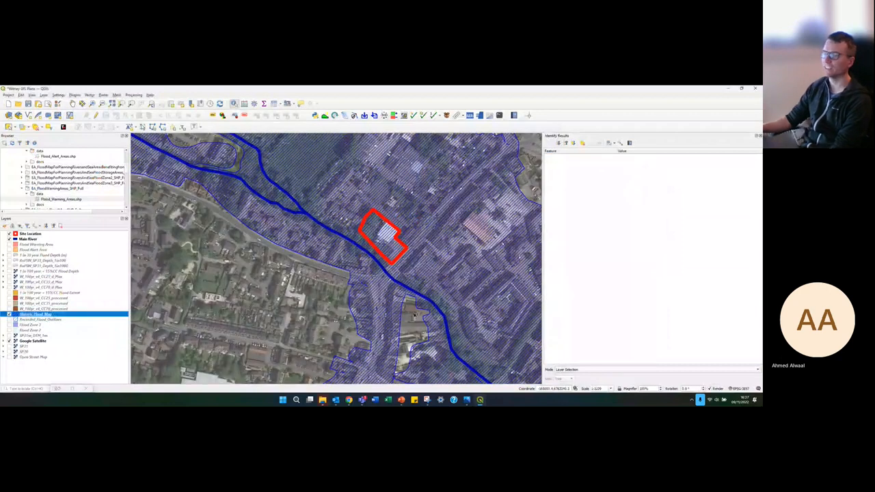
{"action": "scroll", "coordinate": [393, 227], "scroll_direction": "down", "scroll_amount": 1}
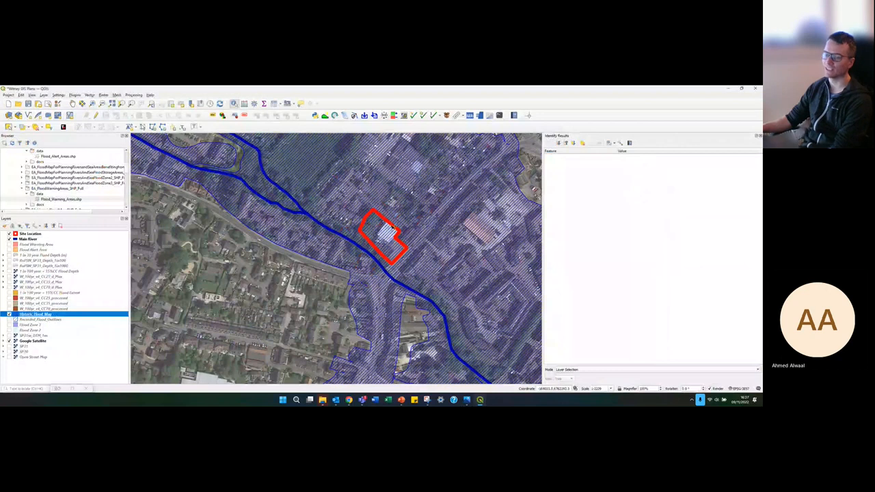
{"action": "scroll", "coordinate": [393, 227], "scroll_direction": "up", "scroll_amount": 1}
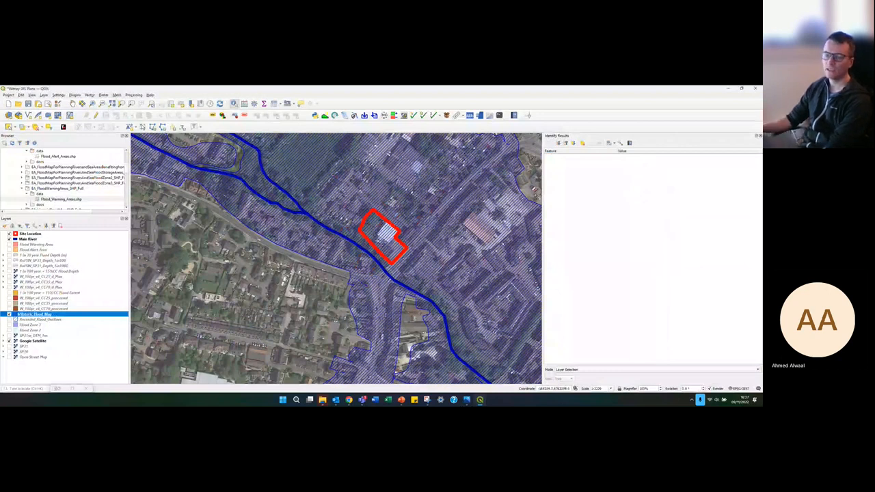
{"action": "left_click", "coordinate": [9, 314]}
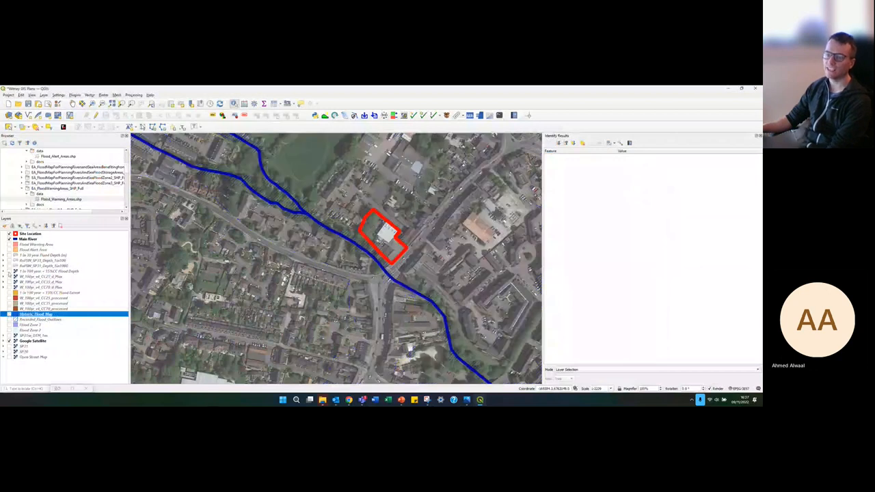
{"action": "left_click", "coordinate": [14, 272]}
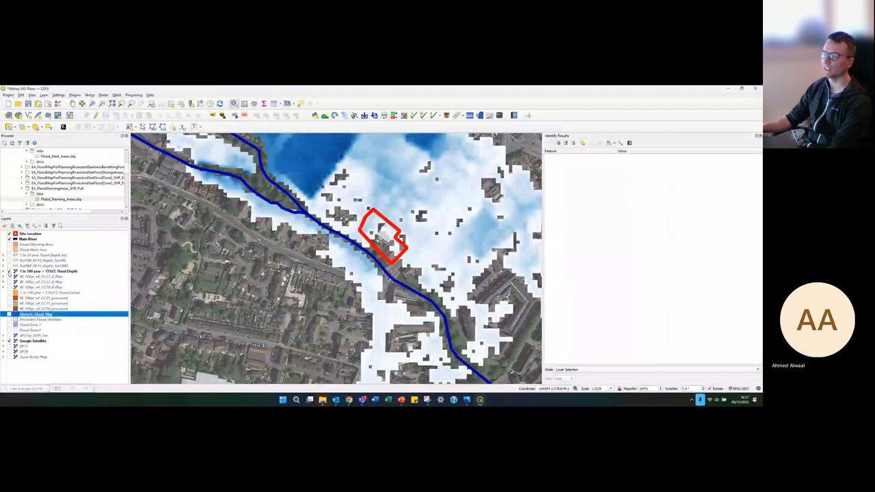
{"action": "left_click", "coordinate": [14, 272]}
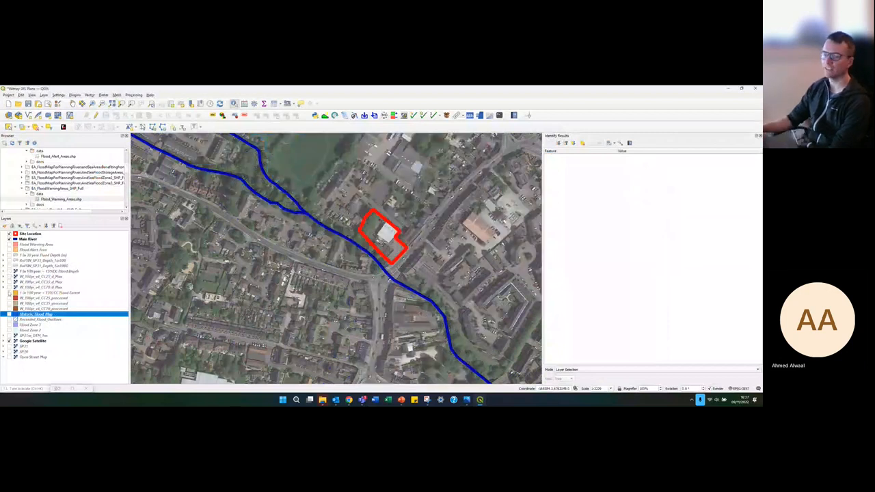
Step: Compare the 1 in 100 year + 15%CC Flood Extent with the W_100yr_v4 CC25, CC35 and CC70 processed extents around the site
{"action": "left_click", "coordinate": [9, 293]}
{"action": "left_click", "coordinate": [9, 298]}
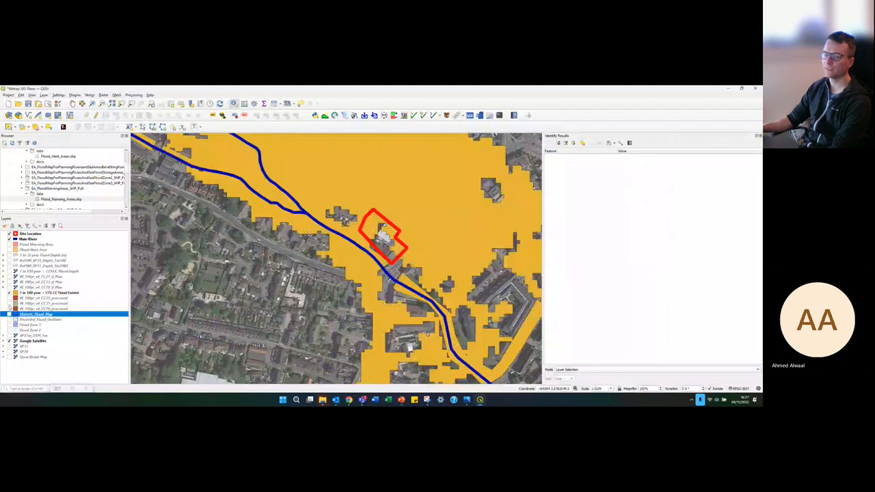
{"action": "left_click", "coordinate": [9, 304]}
{"action": "left_click", "coordinate": [9, 309]}
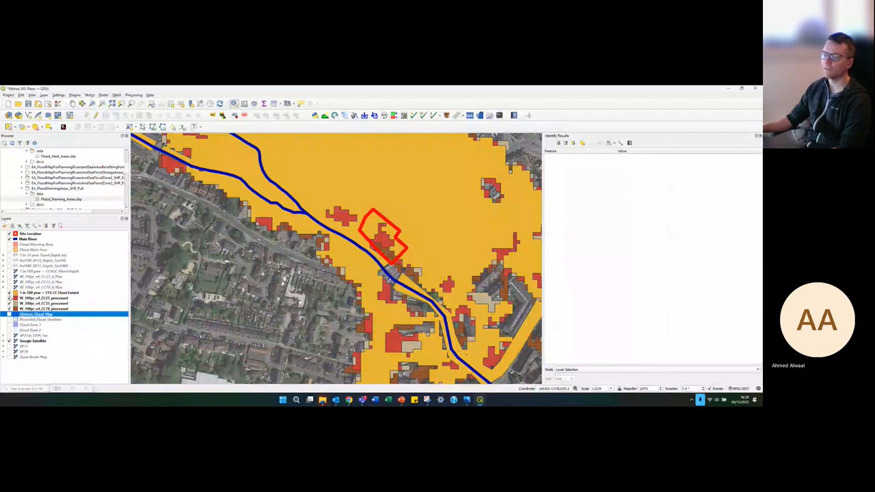
{"action": "left_click", "coordinate": [10, 293]}
{"action": "left_click", "coordinate": [9, 298]}
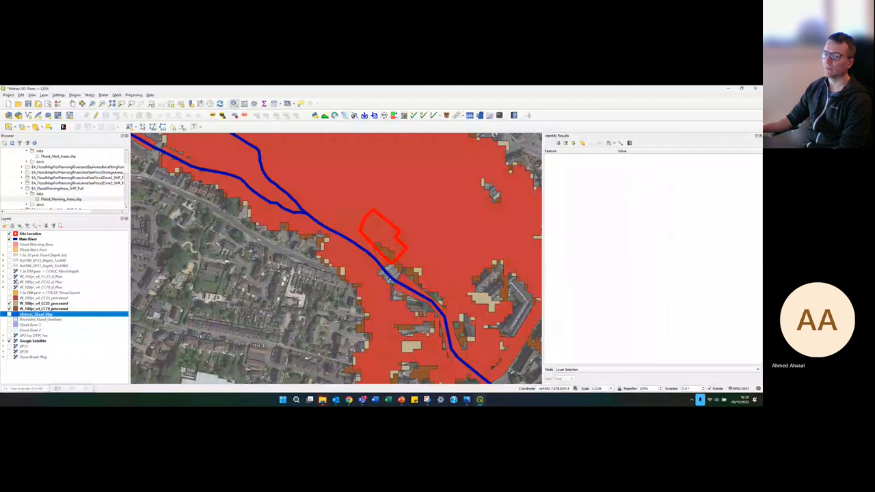
Step: Compare the 1 in 100 year + 15%CC Flood Depth layer with W_100yr_v4_CC25_d_Max overlaid, and hide both
{"action": "left_click", "coordinate": [9, 272]}
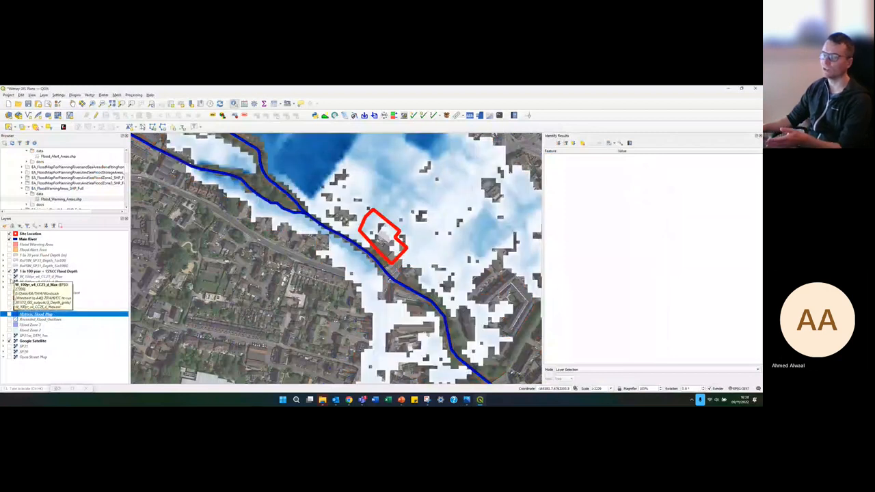
{"action": "left_click", "coordinate": [15, 276]}
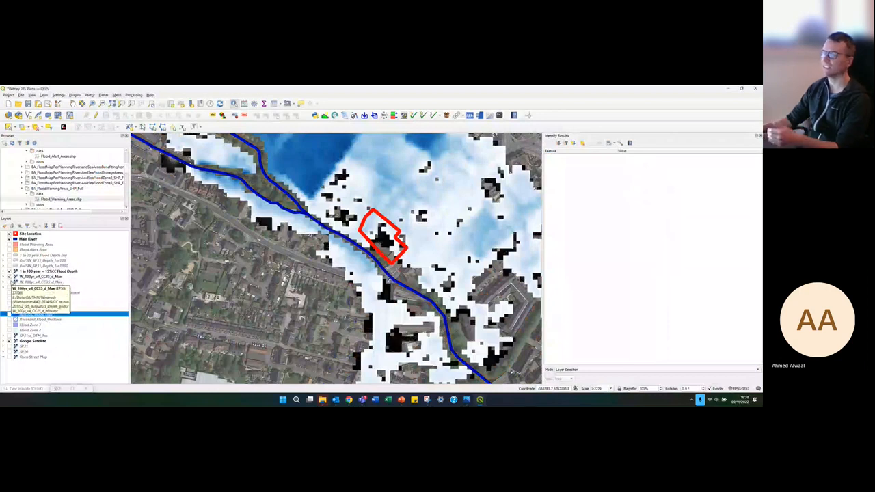
{"action": "left_click", "coordinate": [15, 276]}
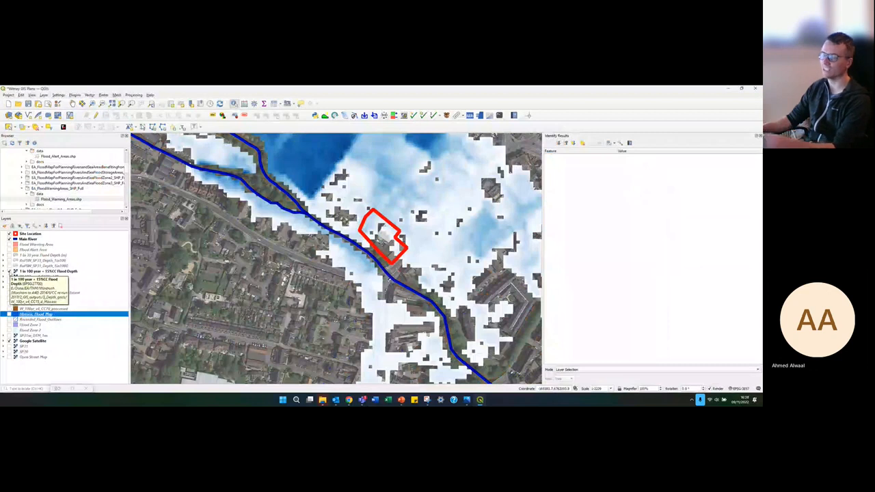
{"action": "left_click", "coordinate": [15, 271]}
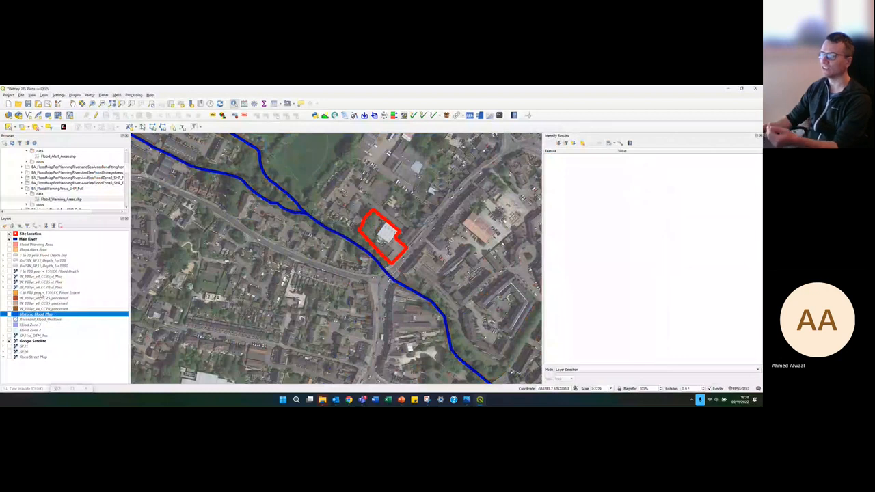
{"action": "left_click", "coordinate": [41, 293]}
{"action": "left_click", "coordinate": [41, 303]}
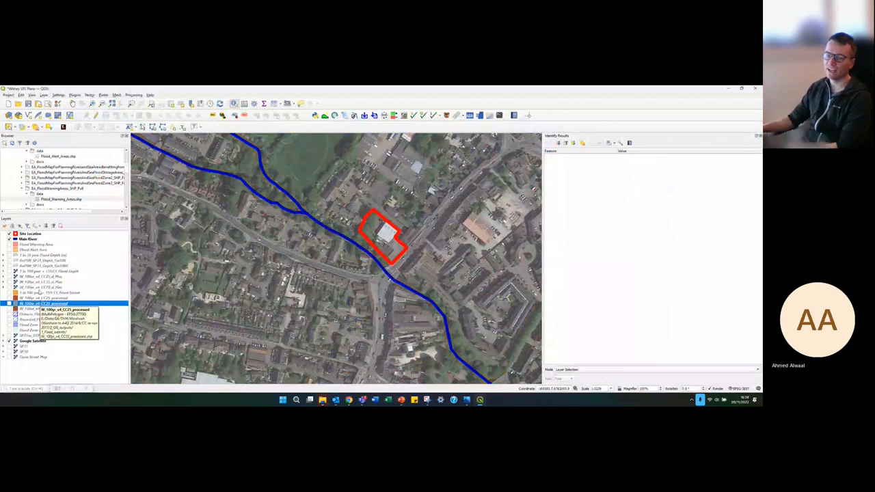
Step: View the 1 in 100 year + 15%CC, W_100yr_v4_CC25_d_Max and 1 in 30 year flood depth layers one at a time
{"action": "left_click", "coordinate": [37, 276]}
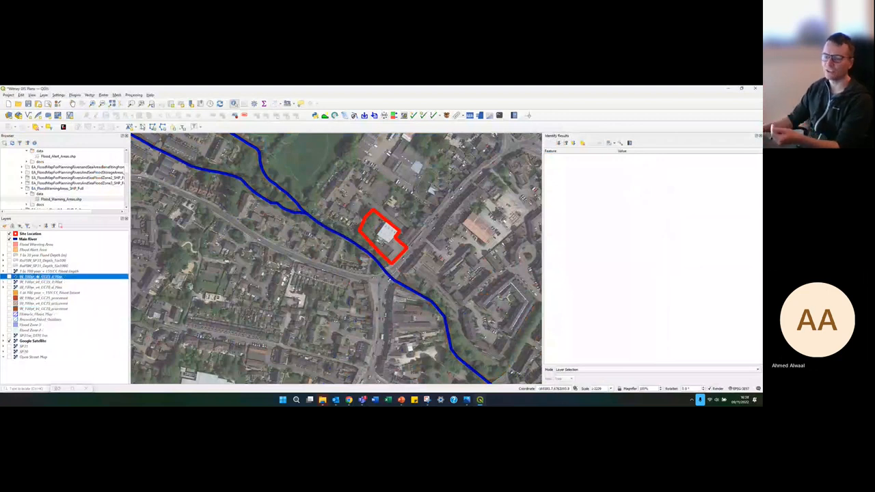
{"action": "left_click", "coordinate": [15, 271]}
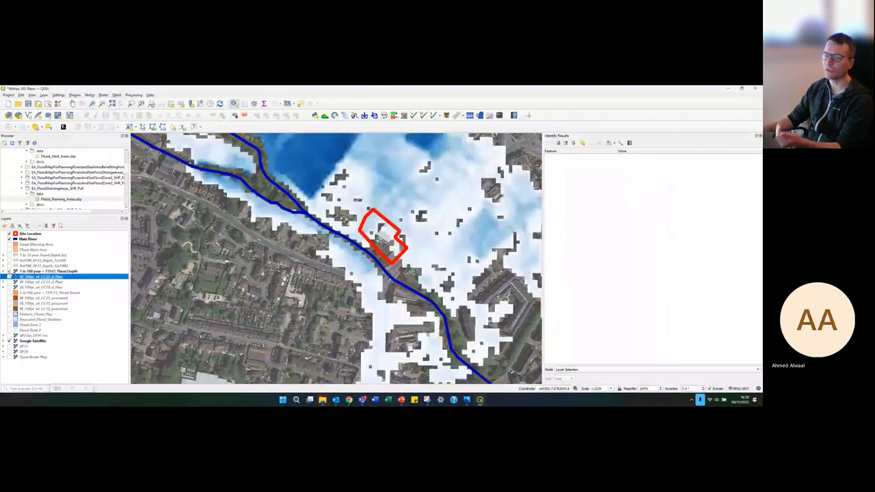
{"action": "left_click", "coordinate": [15, 271]}
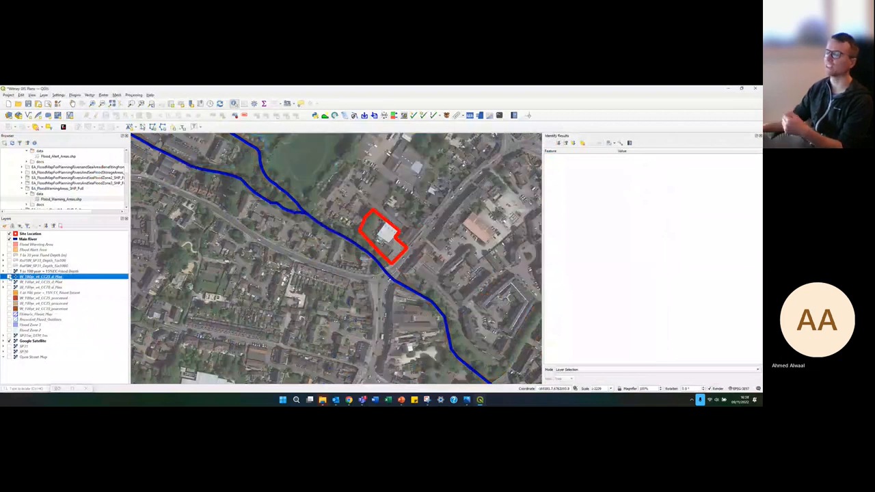
{"action": "left_click", "coordinate": [15, 276]}
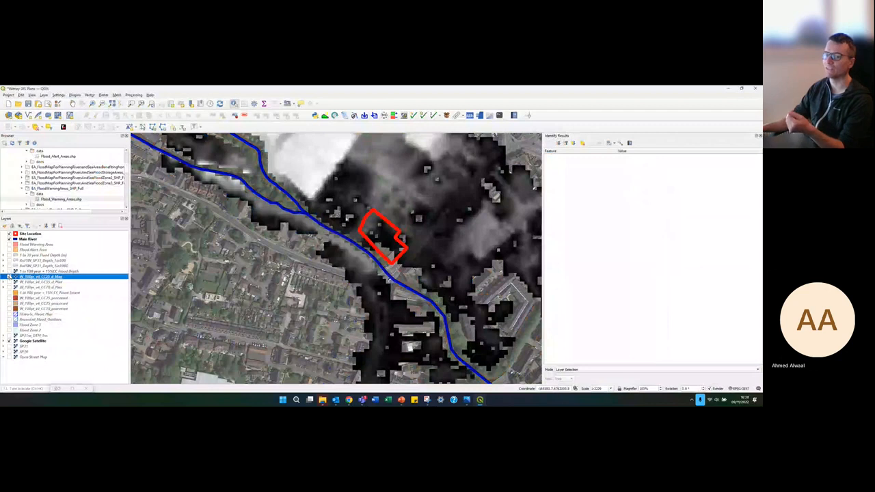
{"action": "left_click", "coordinate": [13, 276]}
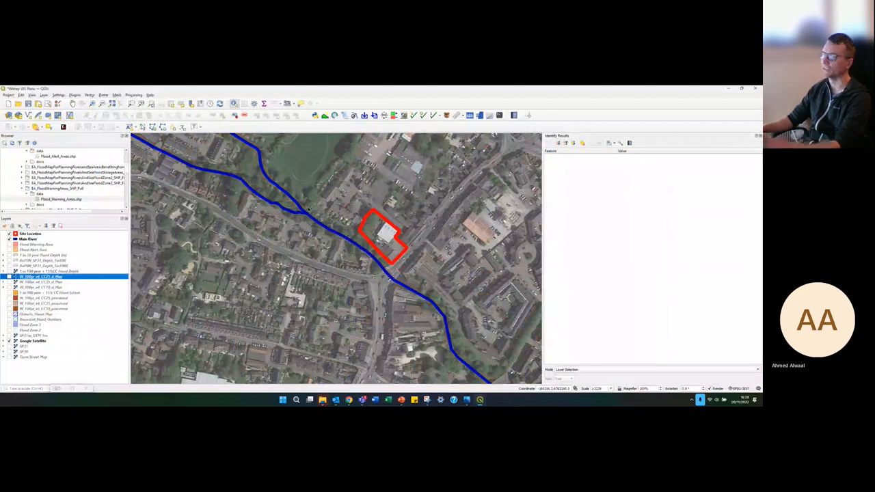
{"action": "left_click", "coordinate": [10, 276]}
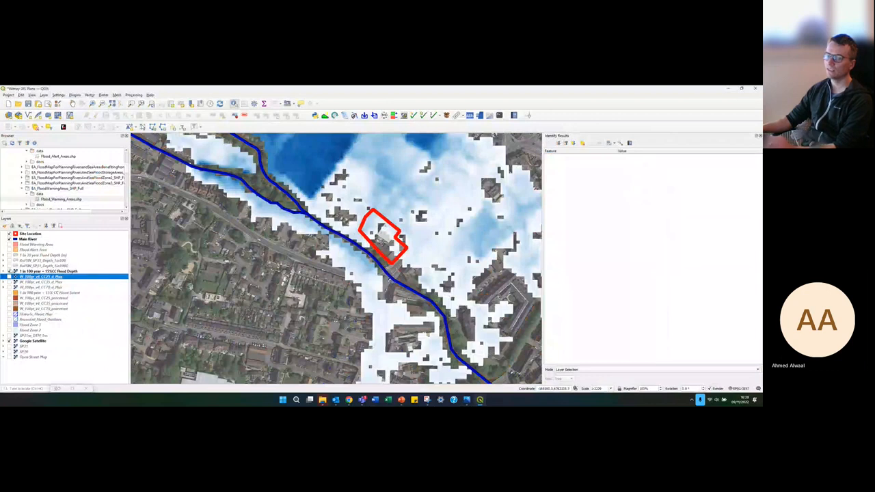
{"action": "left_click", "coordinate": [10, 271]}
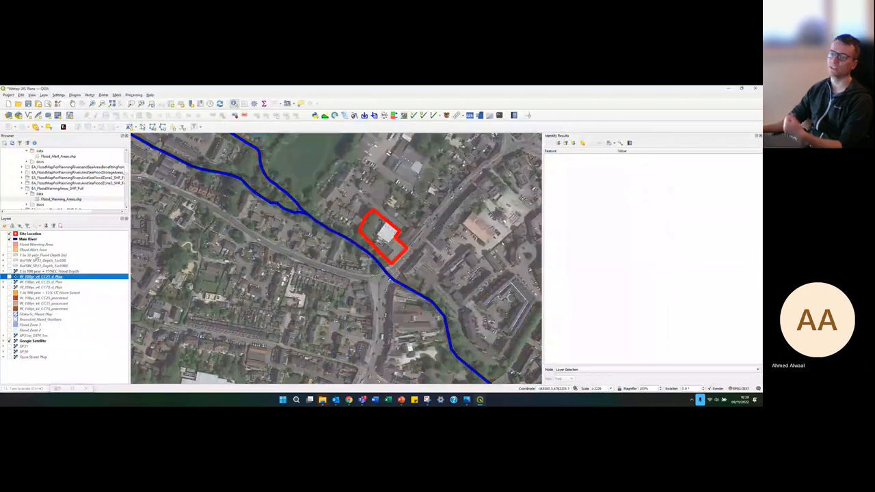
{"action": "left_click", "coordinate": [36, 255]}
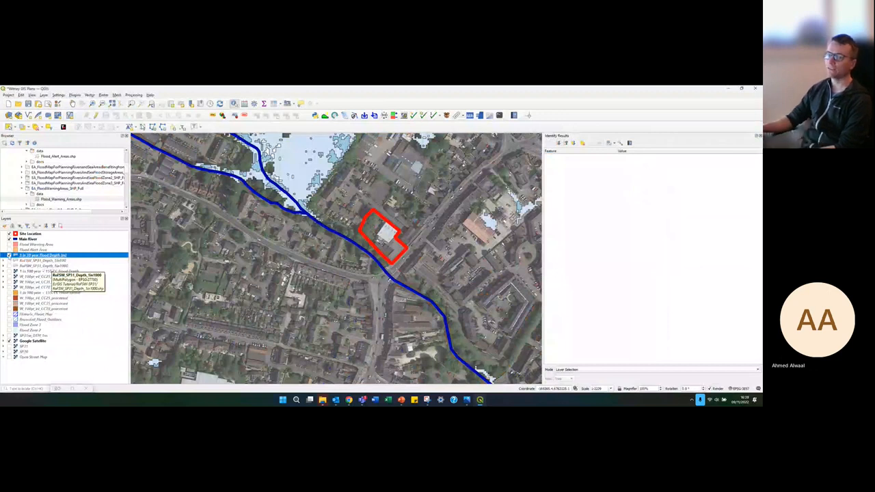
{"action": "left_click", "coordinate": [9, 255]}
Step: Show the Flood Alert Area and Flood Warning Area layers across the wider area around the site
{"action": "left_click", "coordinate": [9, 250]}
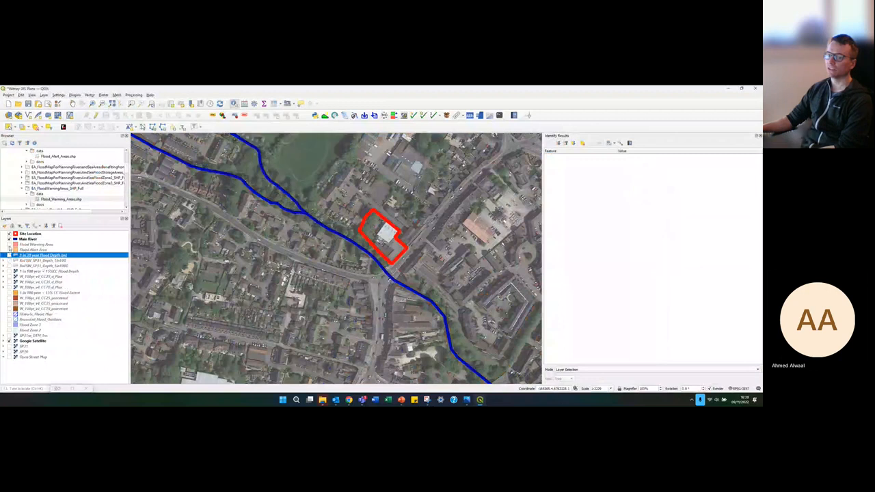
{"action": "left_click", "coordinate": [10, 244]}
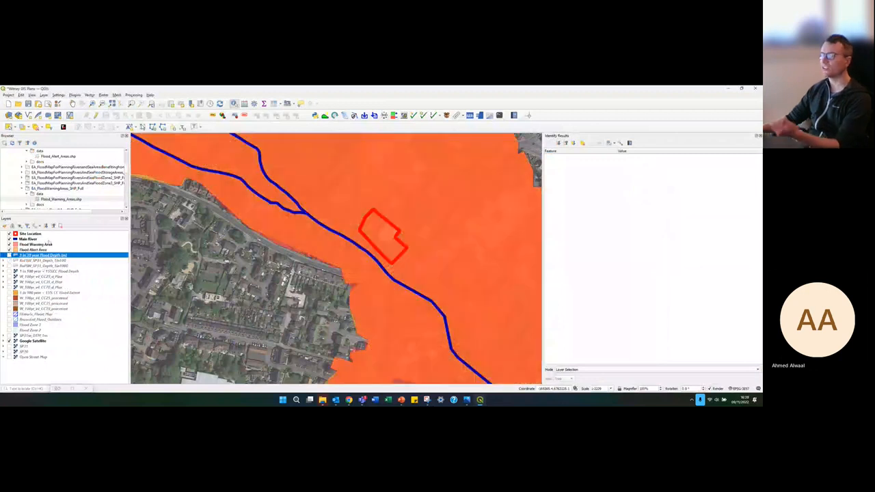
{"action": "scroll", "coordinate": [419, 276], "scroll_direction": "down", "scroll_amount": 1}
{"action": "scroll", "coordinate": [419, 276], "scroll_direction": "down", "scroll_amount": 3}
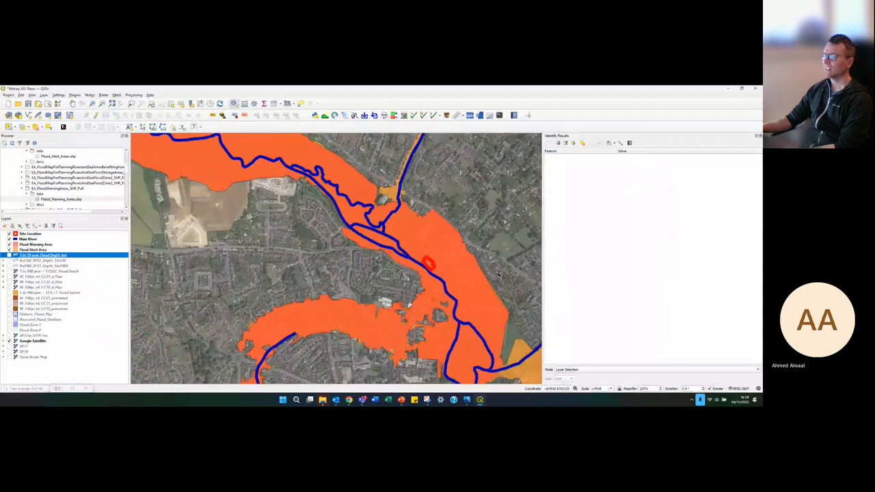
{"action": "scroll", "coordinate": [507, 275], "scroll_direction": "up", "scroll_amount": 1}
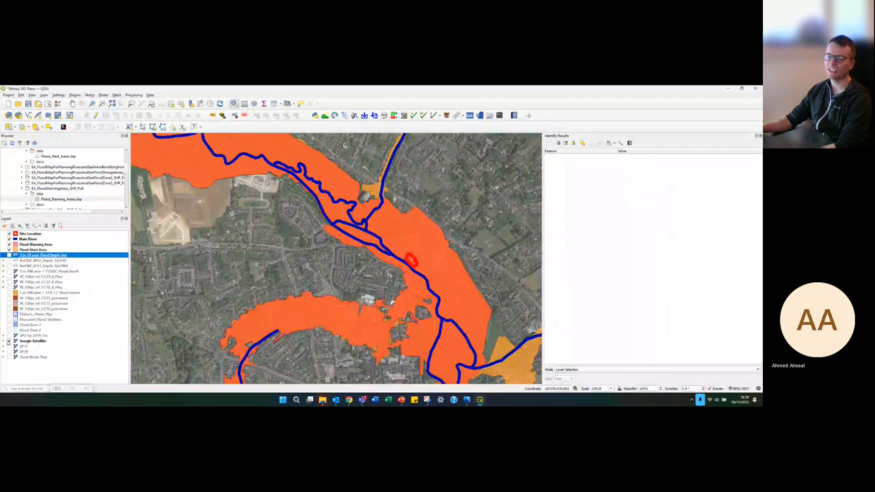
Step: Replace the Google Satellite background with the SP31 base map beneath the flood warning and alert areas
{"action": "left_click", "coordinate": [10, 346]}
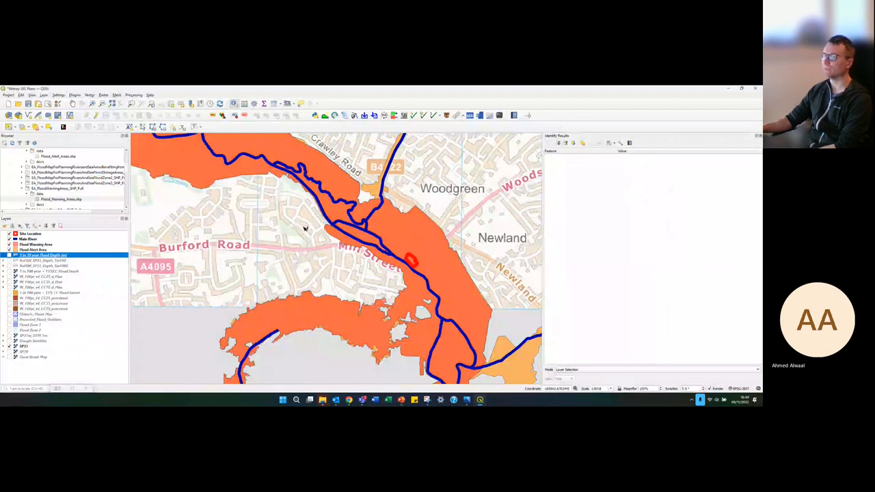
{"action": "scroll", "coordinate": [448, 241], "scroll_direction": "down", "scroll_amount": 1}
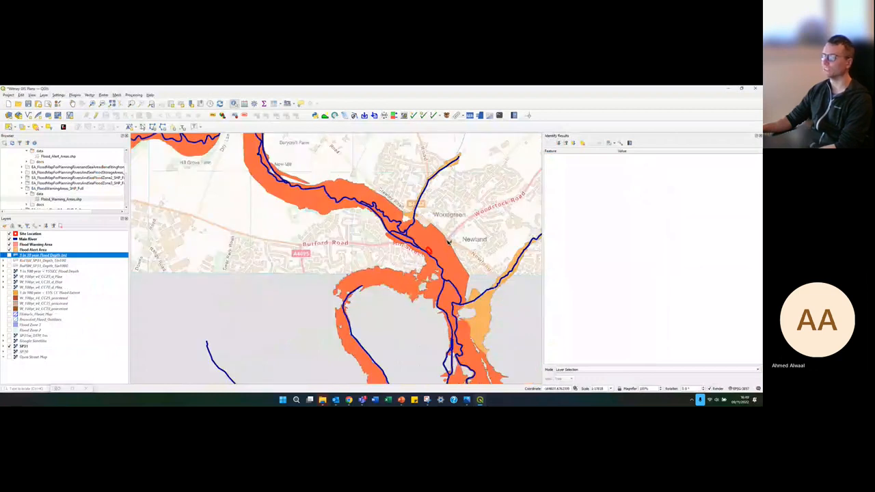
{"action": "scroll", "coordinate": [448, 243], "scroll_direction": "up", "scroll_amount": 1}
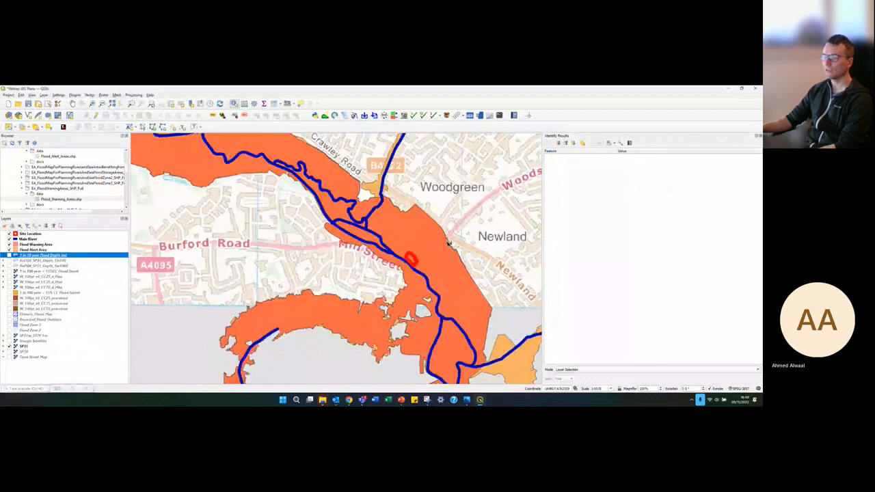
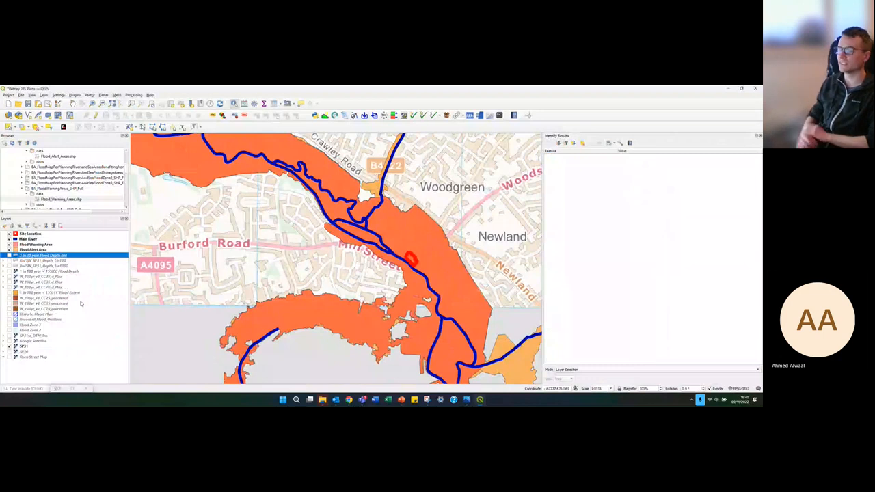
Step: Display the 1 in 100 year + 15% CC Flood Extent over the SP31sw_DTM_1m layer, hiding the Flood Warning Area and Flood Alert Area layers
{"action": "scroll", "coordinate": [459, 246], "scroll_direction": "up", "scroll_amount": 2}
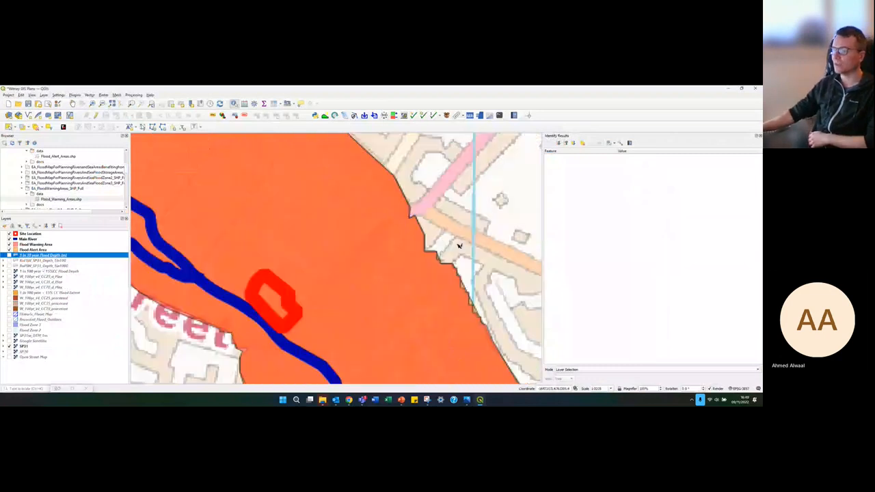
{"action": "scroll", "coordinate": [459, 246], "scroll_direction": "down", "scroll_amount": 1}
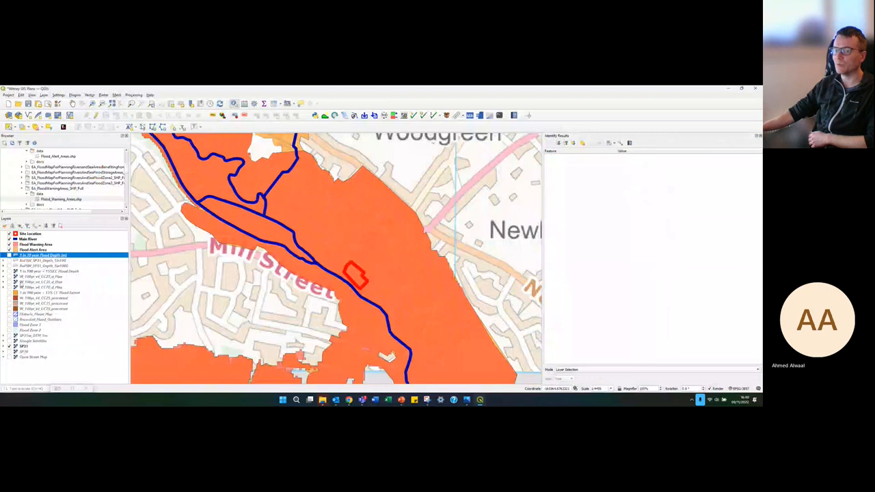
{"action": "left_click", "coordinate": [10, 293]}
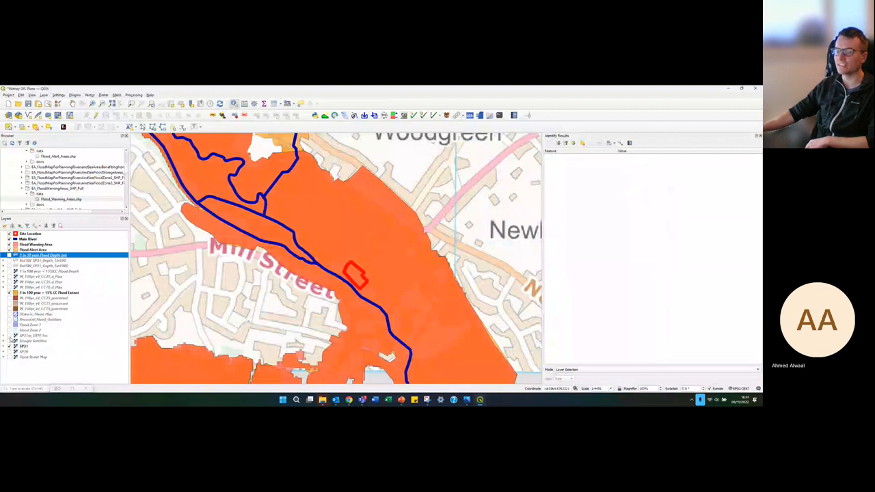
{"action": "left_click", "coordinate": [10, 336]}
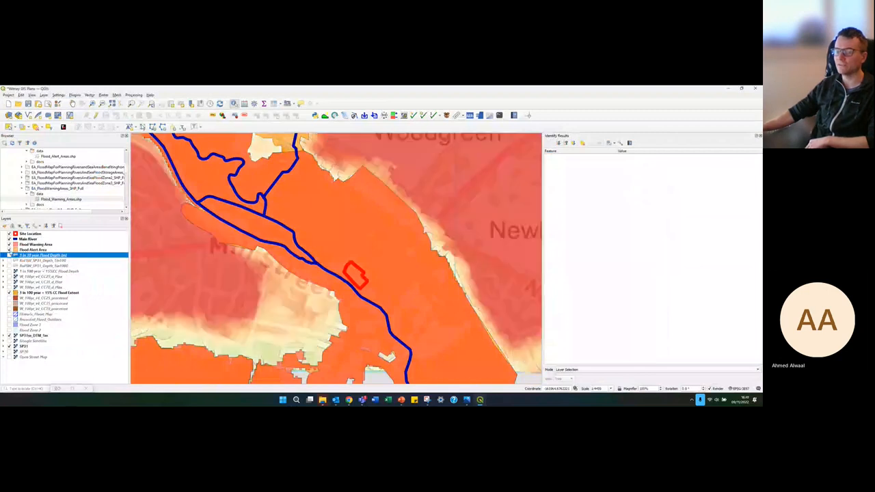
{"action": "left_click", "coordinate": [9, 250]}
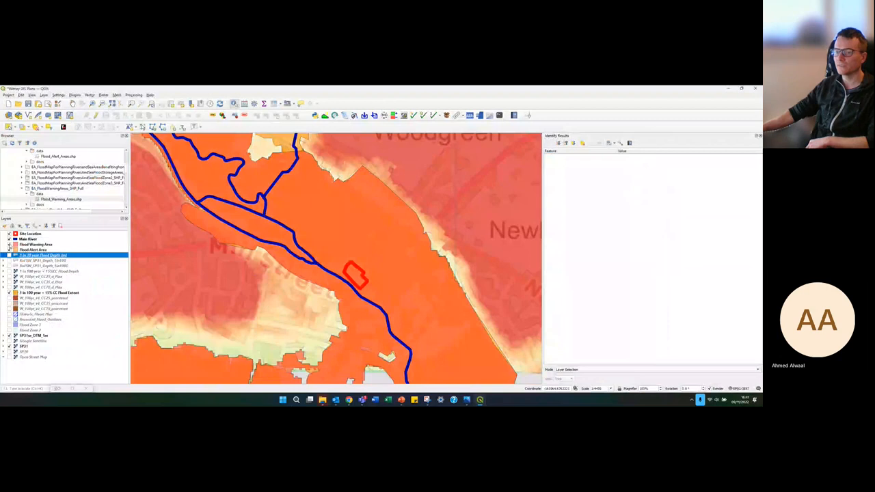
{"action": "left_click", "coordinate": [9, 244]}
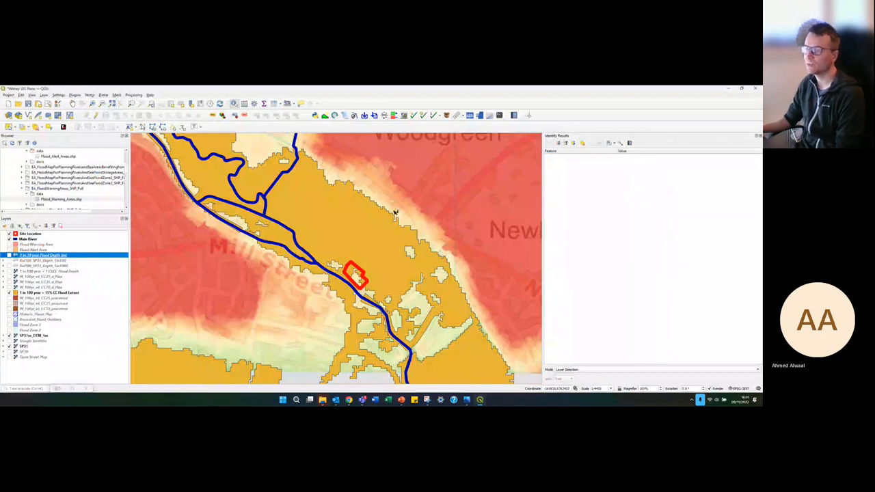
Step: Identify the SP31sw_DTM_1m ground levels at the flood extent's northeastern edge and at several points inside the site boundary
{"action": "scroll", "coordinate": [395, 219], "scroll_direction": "up", "scroll_amount": 1}
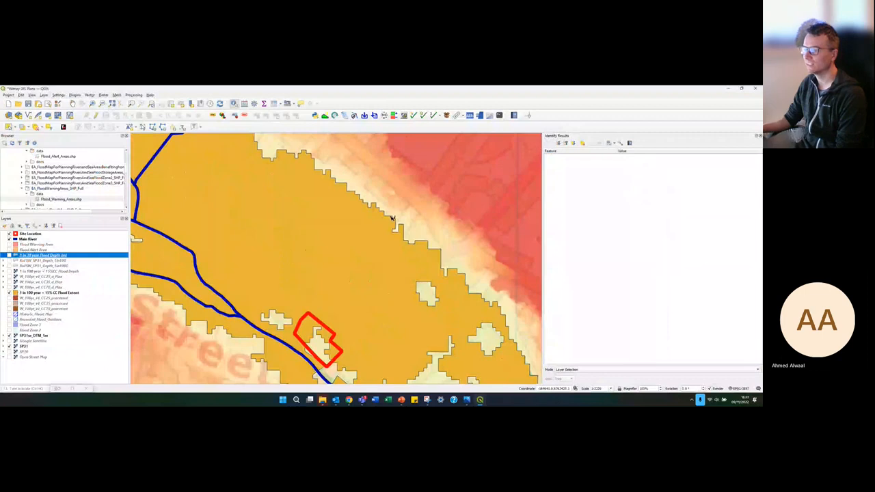
{"action": "left_click", "coordinate": [393, 218]}
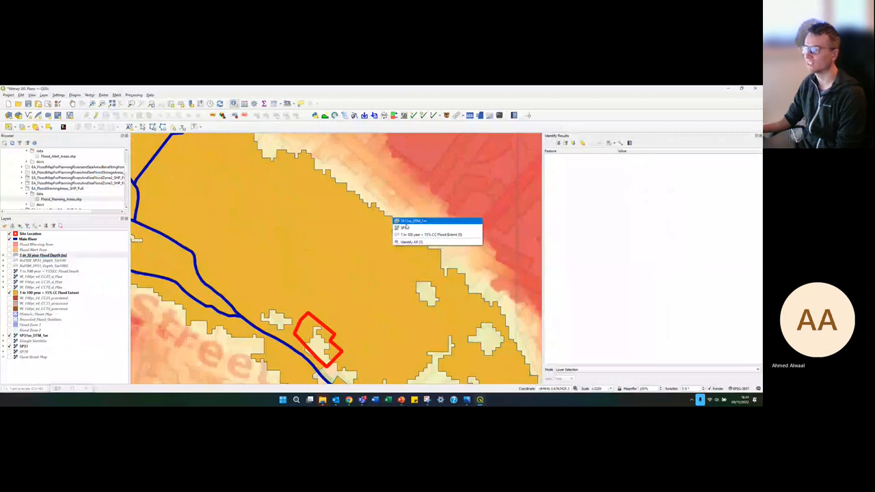
{"action": "left_click", "coordinate": [410, 226]}
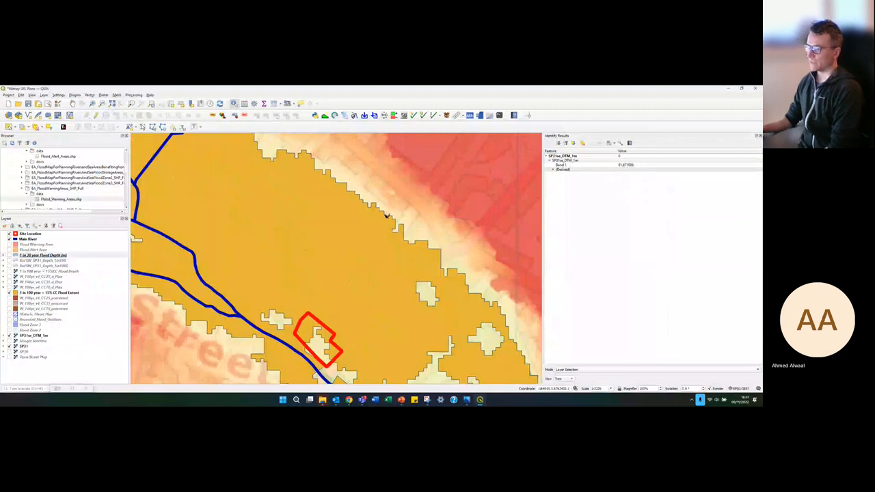
{"action": "left_click", "coordinate": [320, 349]}
{"action": "left_click", "coordinate": [330, 353]}
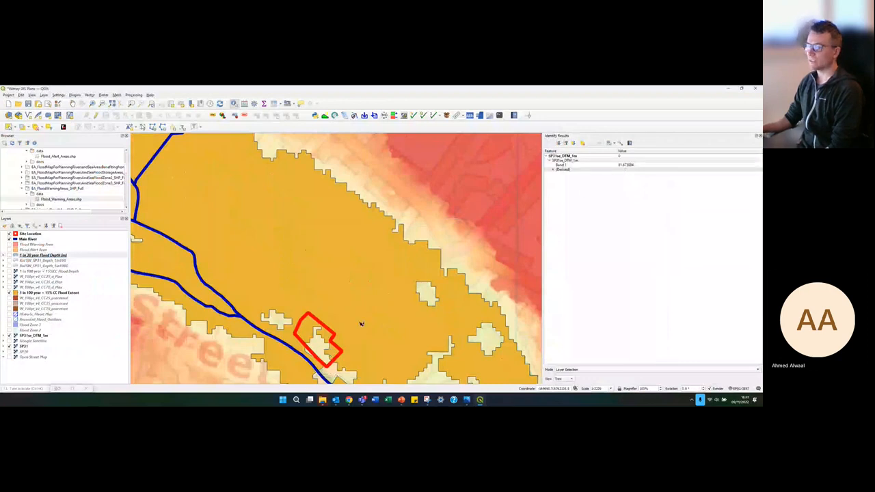
{"action": "left_click", "coordinate": [308, 333]}
{"action": "left_click", "coordinate": [314, 334]}
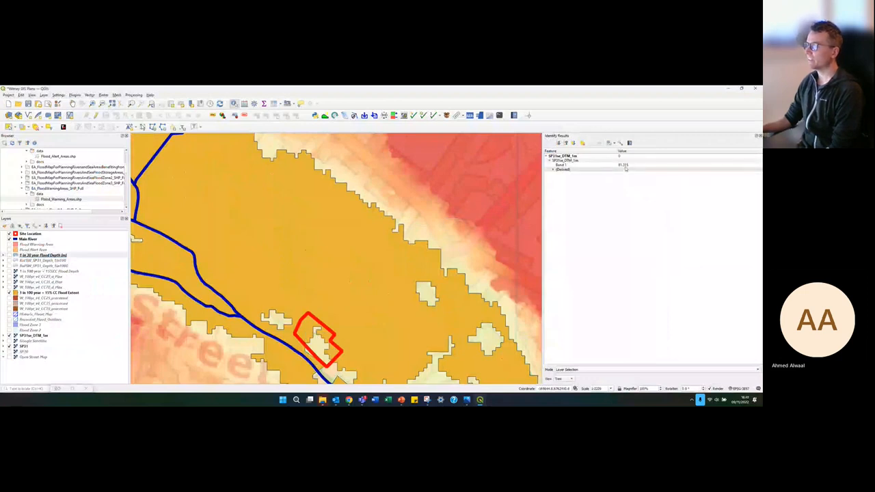
{"action": "left_click", "coordinate": [308, 333]}
{"action": "left_click", "coordinate": [316, 336]}
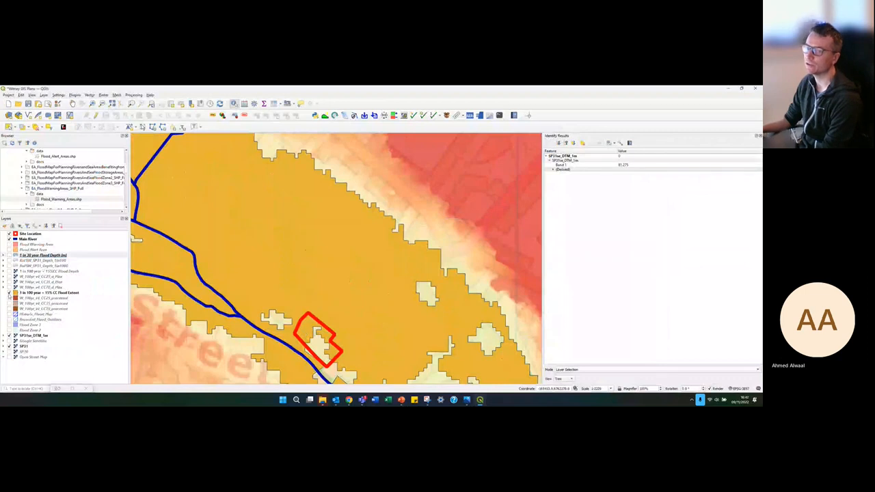
Step: Swap the flood extent for the 1 in 100 year + 15%CC Flood Depth layer and identify the flood depth within the site
{"action": "left_click", "coordinate": [9, 293]}
{"action": "left_click", "coordinate": [9, 293]}
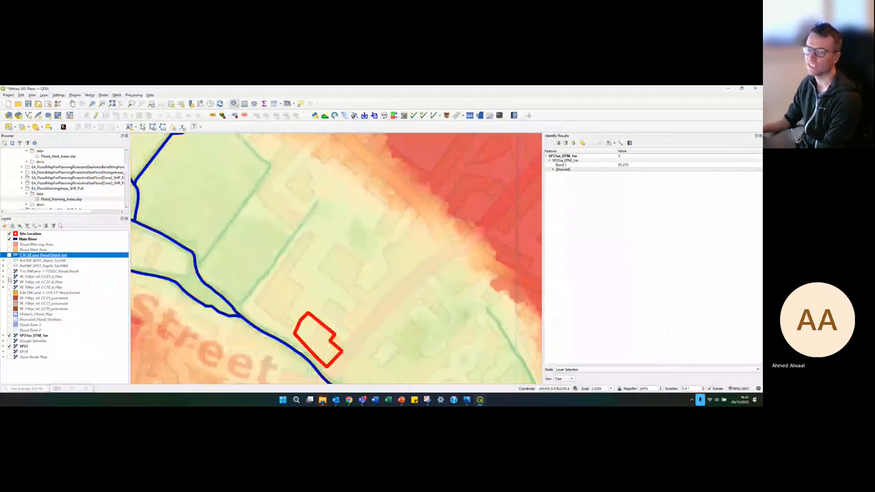
{"action": "left_click", "coordinate": [305, 332]}
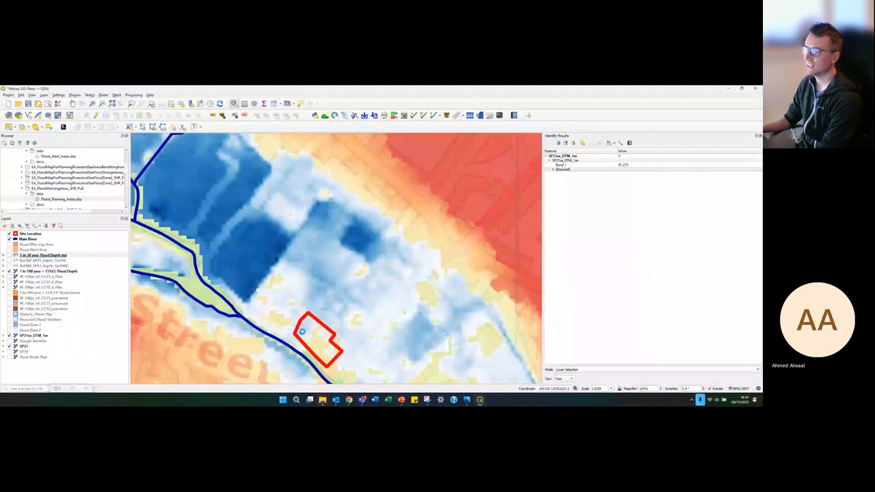
{"action": "left_click", "coordinate": [302, 332]}
{"action": "left_click", "coordinate": [316, 342]}
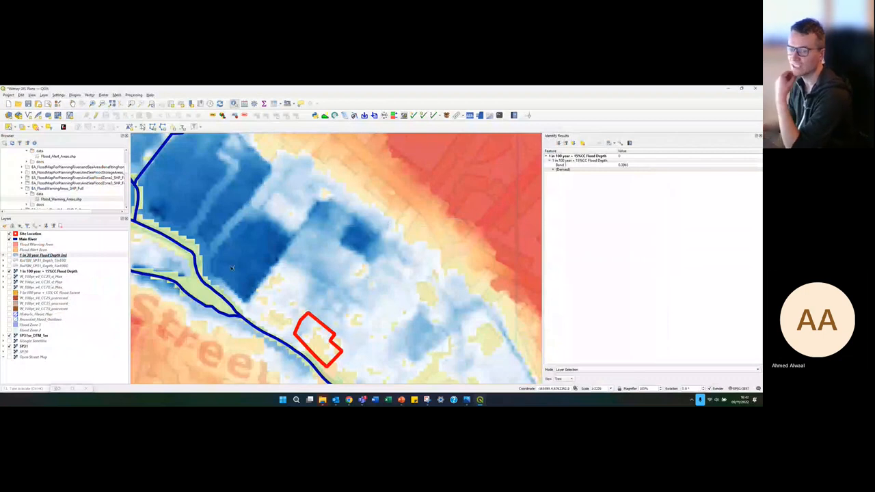
Step: Hide the flood depth layer and show the 1 in 100 year + 15% CC Flood Extent around the site and Woodgreen
{"action": "left_click", "coordinate": [10, 271]}
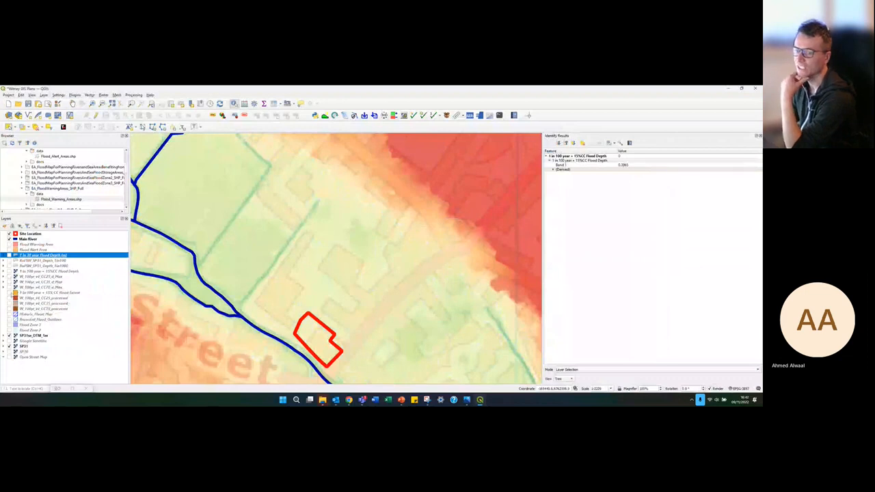
{"action": "left_click", "coordinate": [9, 292]}
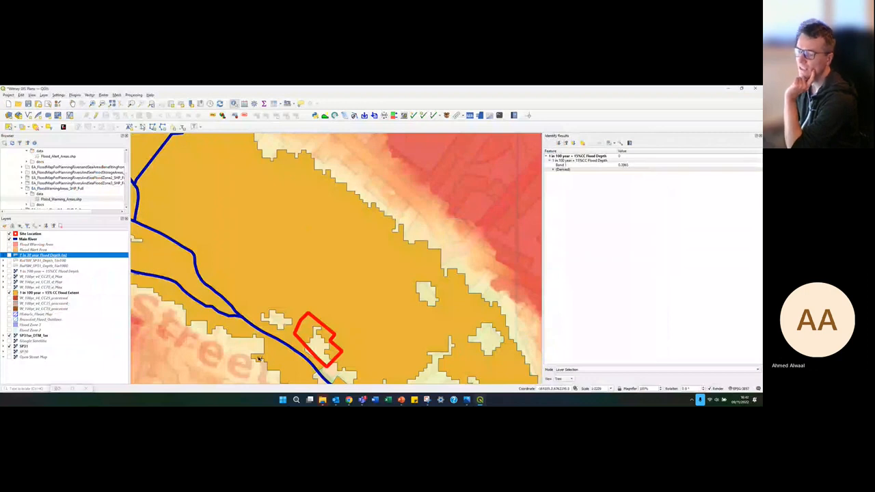
{"action": "scroll", "coordinate": [277, 357], "scroll_direction": "down", "scroll_amount": 1}
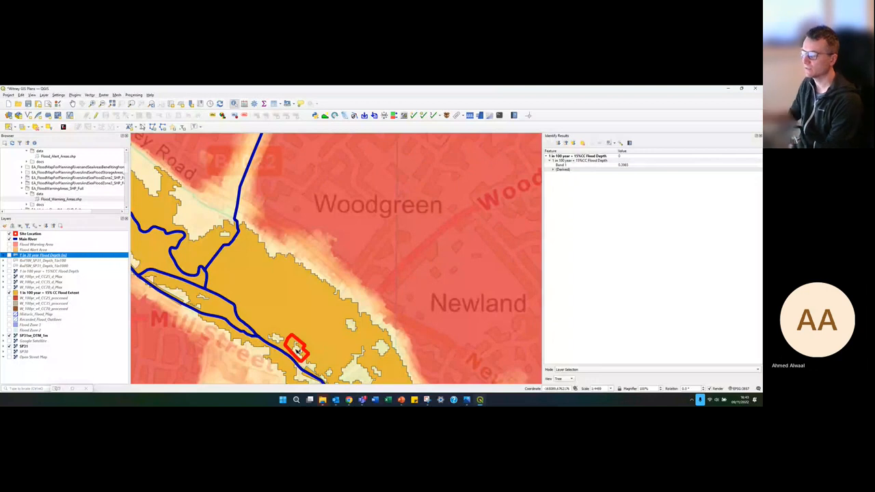
Step: Switch to Chrome, search Google for "lle lidar" and open the GOV.WALES LiDAR Composite Dataset page
{"action": "mouse_move", "coordinate": [345, 400]}
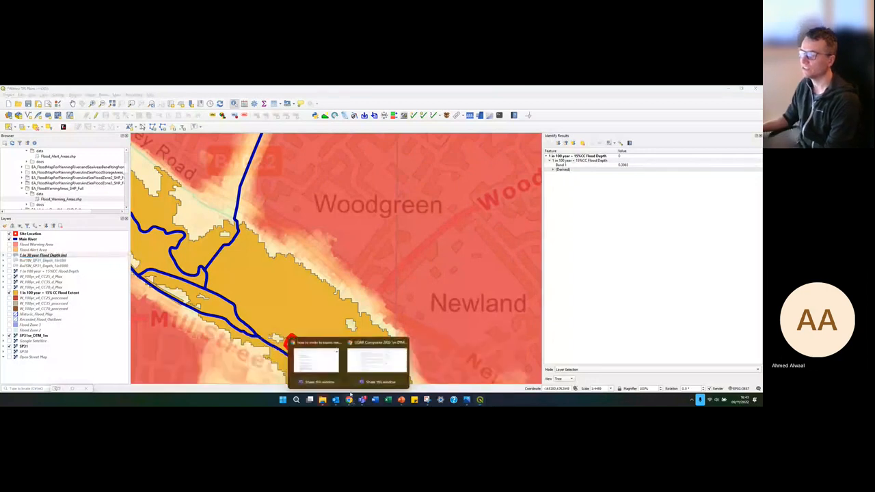
{"action": "left_click", "coordinate": [360, 372]}
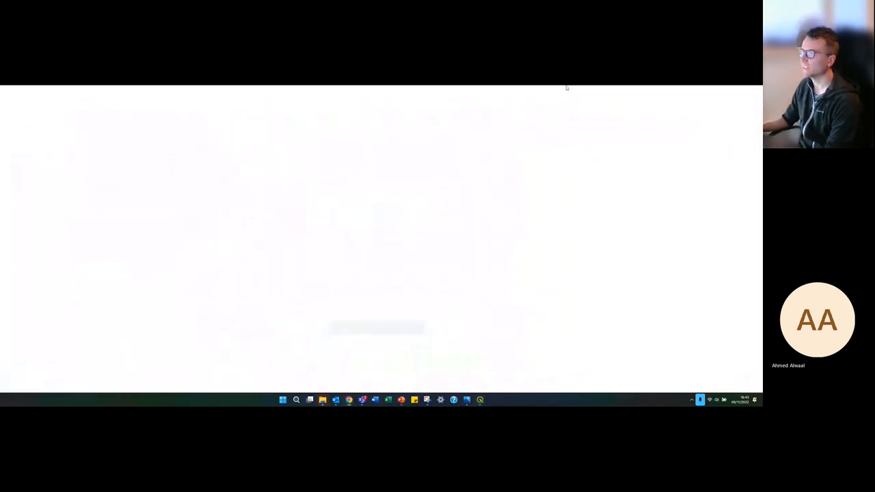
{"action": "left_click", "coordinate": [636, 91]}
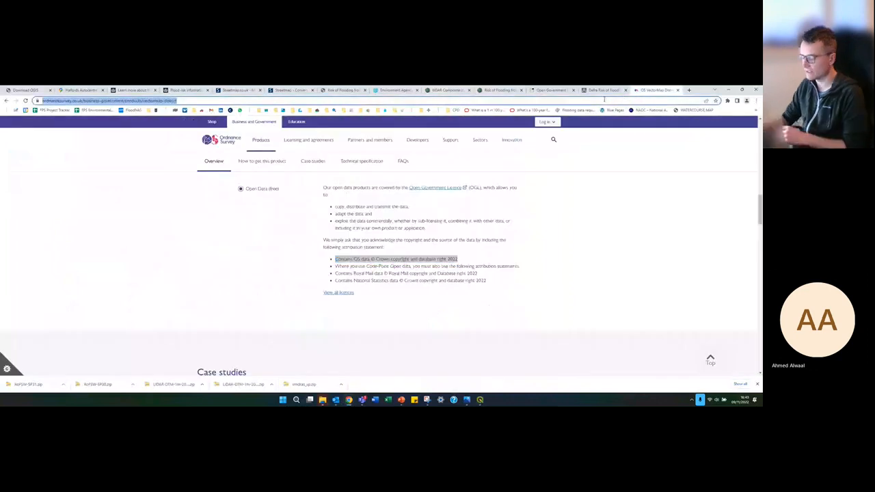
{"action": "left_click", "coordinate": [604, 100]}
{"action": "type", "text": "lle"}
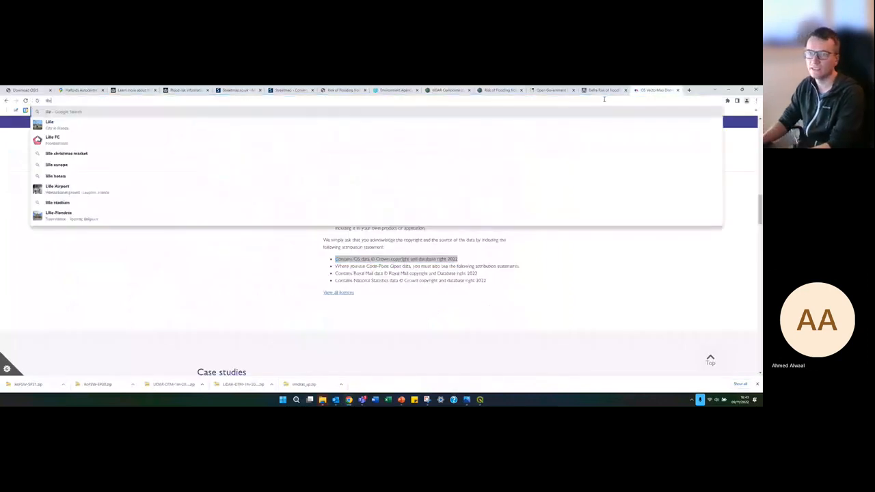
{"action": "type", "text": " lidar"}
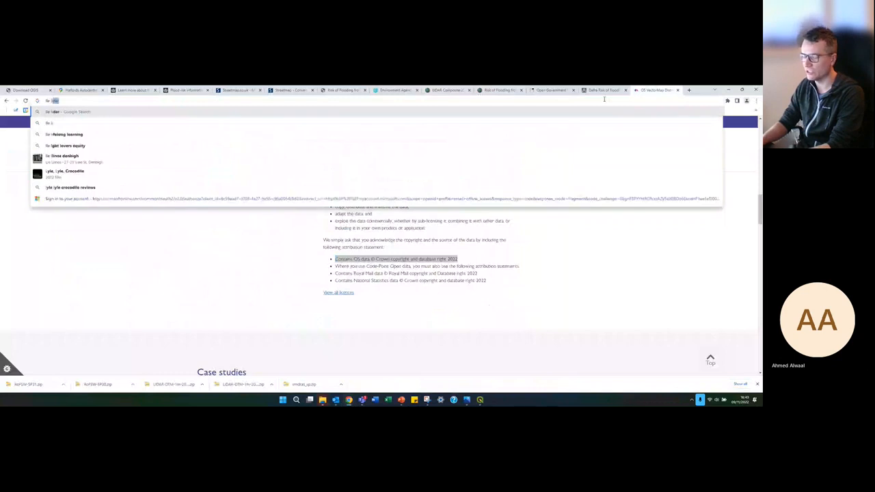
{"action": "key", "text": "Return"}
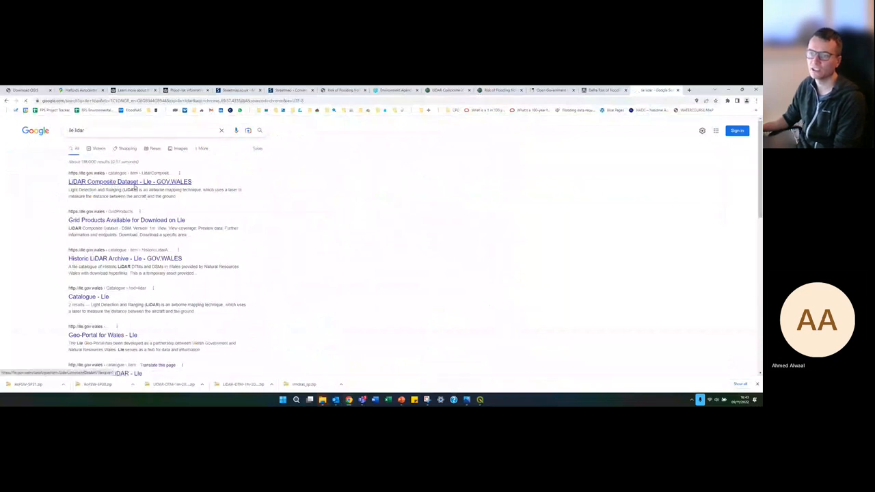
{"action": "left_click", "coordinate": [135, 187]}
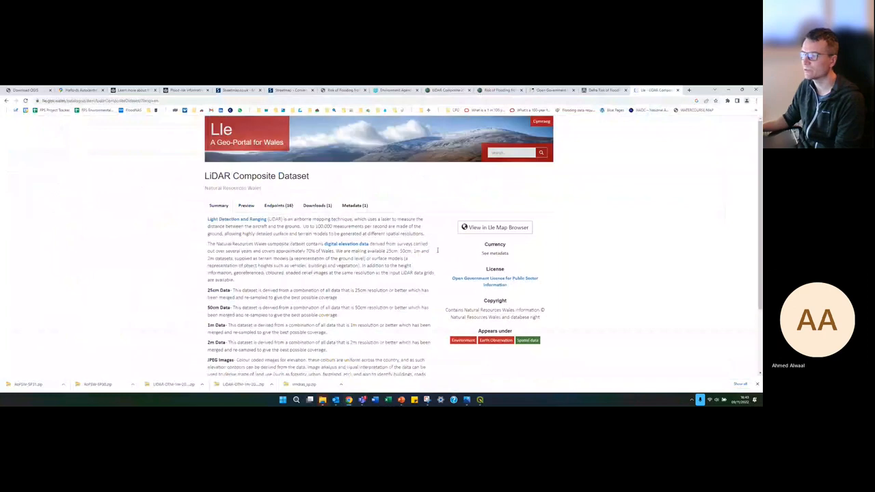
Step: Review the LiDAR Composite Dataset page and highlight its Natural Resources Wales attribution statement
{"action": "left_click", "coordinate": [322, 206]}
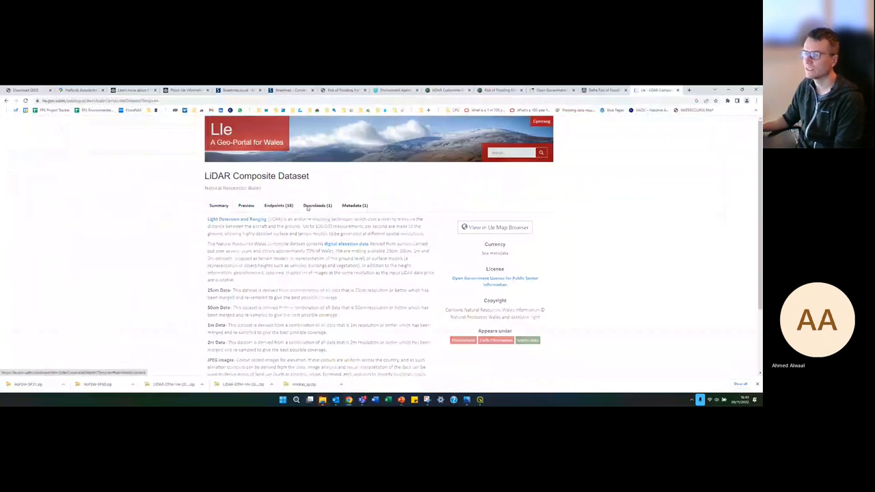
{"action": "left_click", "coordinate": [228, 213]}
{"action": "scroll", "coordinate": [437, 254], "scroll_direction": "down", "scroll_amount": 3}
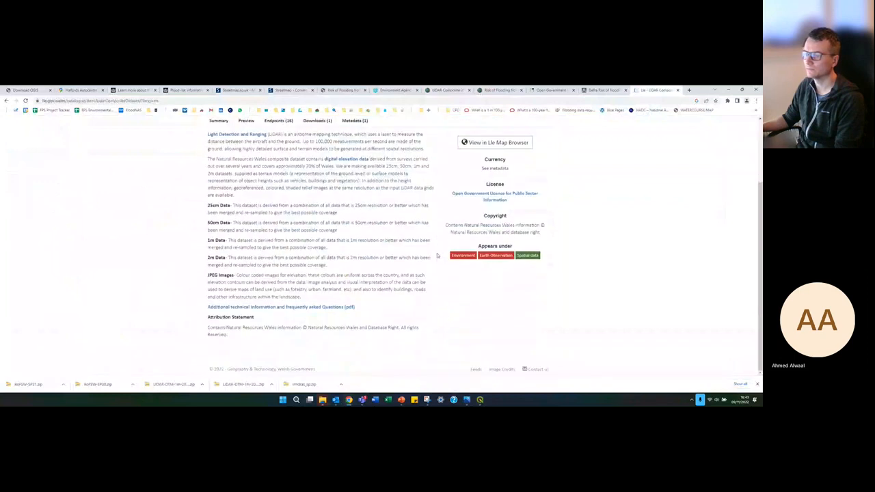
{"action": "scroll", "coordinate": [439, 253], "scroll_direction": "up", "scroll_amount": 1}
{"action": "scroll", "coordinate": [434, 257], "scroll_direction": "down", "scroll_amount": 1}
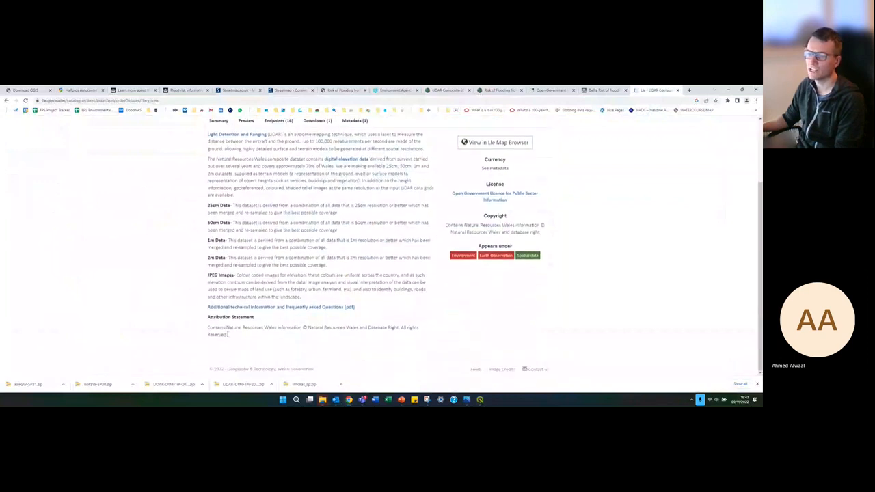
{"action": "left_click_drag", "start_coordinate": [228, 334], "coordinate": [207, 328]}
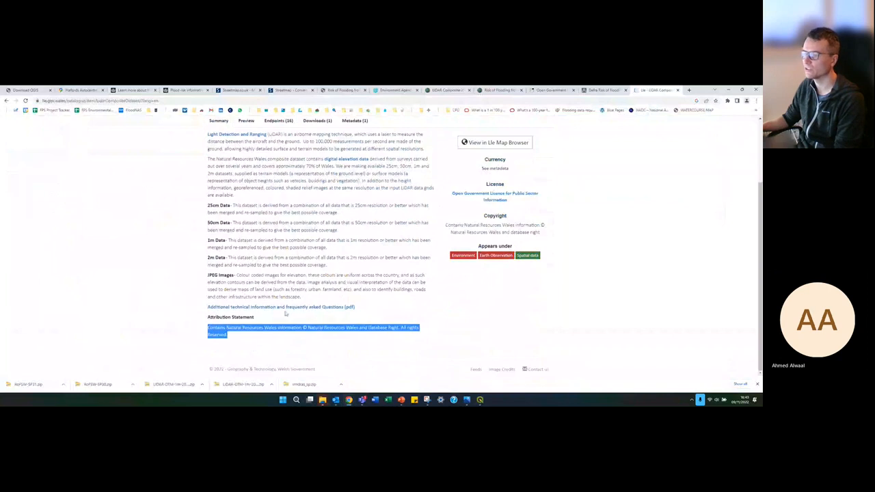
Step: Open the dataset in the Lle Map Browser and compare the DTM 1m and DTM 25cm coverage over South Wales
{"action": "left_click", "coordinate": [509, 143]}
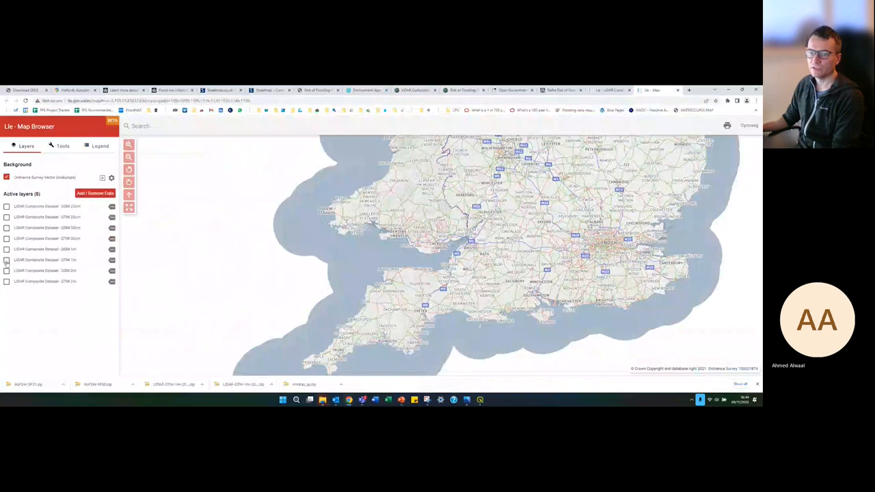
{"action": "left_click", "coordinate": [6, 260]}
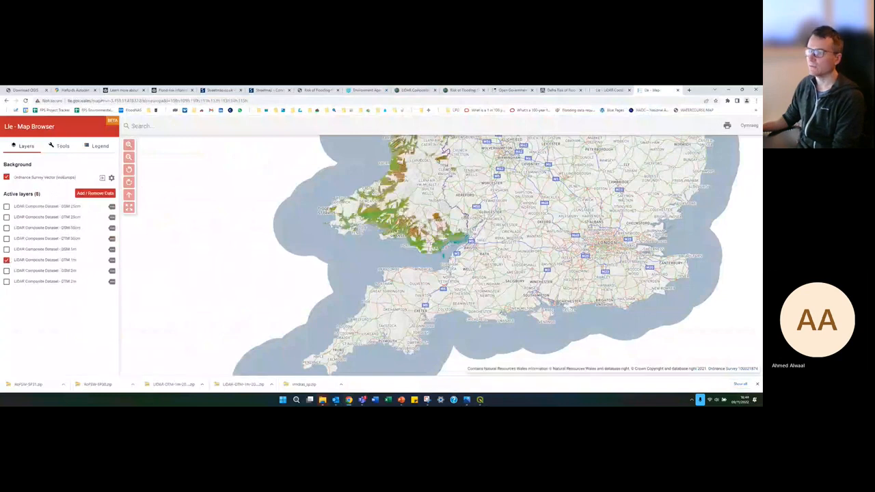
{"action": "scroll", "coordinate": [430, 243], "scroll_direction": "up", "scroll_amount": 1}
{"action": "scroll", "coordinate": [429, 243], "scroll_direction": "up", "scroll_amount": 1}
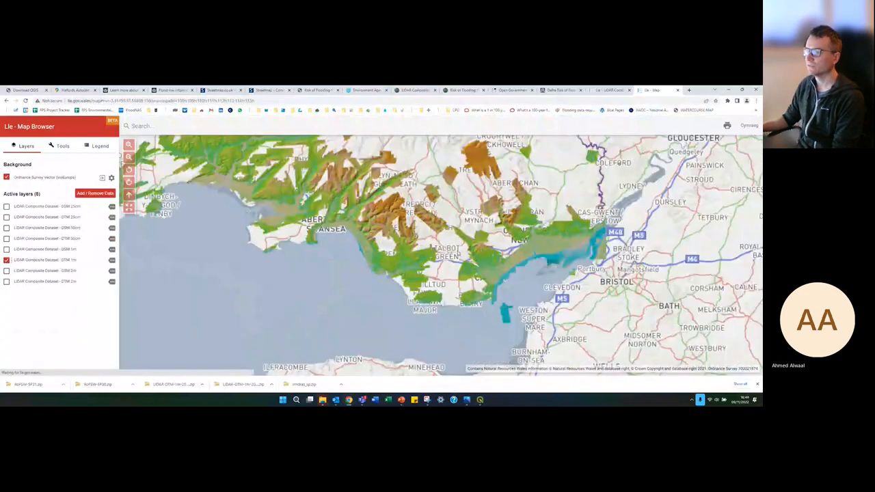
{"action": "scroll", "coordinate": [384, 211], "scroll_direction": "up", "scroll_amount": 1}
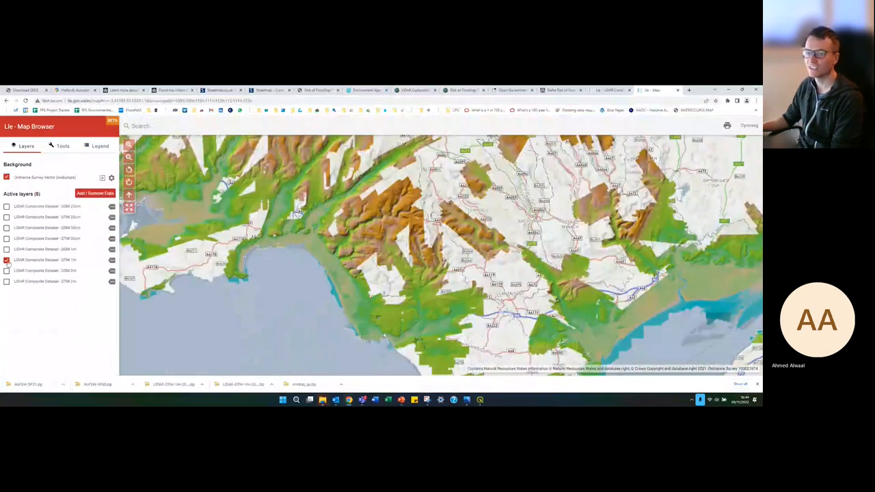
{"action": "left_click", "coordinate": [6, 260]}
{"action": "left_click", "coordinate": [6, 216]}
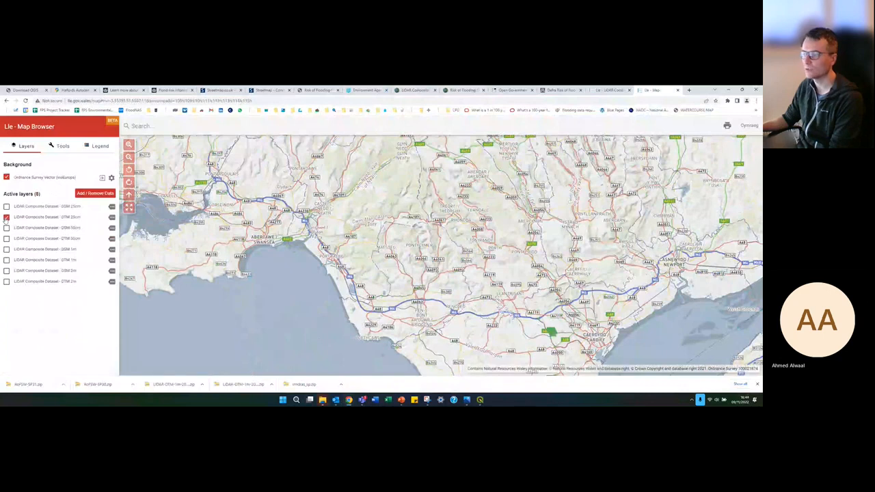
Step: Check the DTM 25cm coverage towards the Severn, then swap it for DSM 1m and examine coverage across Wales
{"action": "left_click_drag", "start_coordinate": [704, 274], "coordinate": [616, 248]}
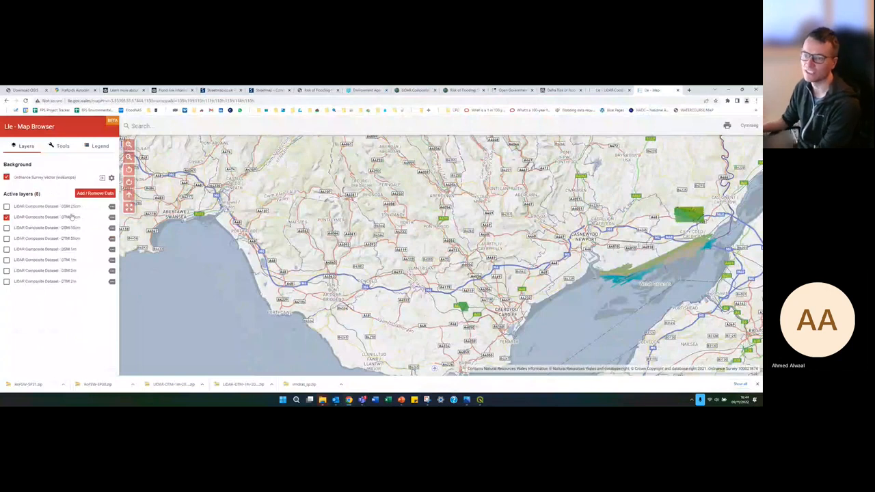
{"action": "left_click", "coordinate": [6, 216]}
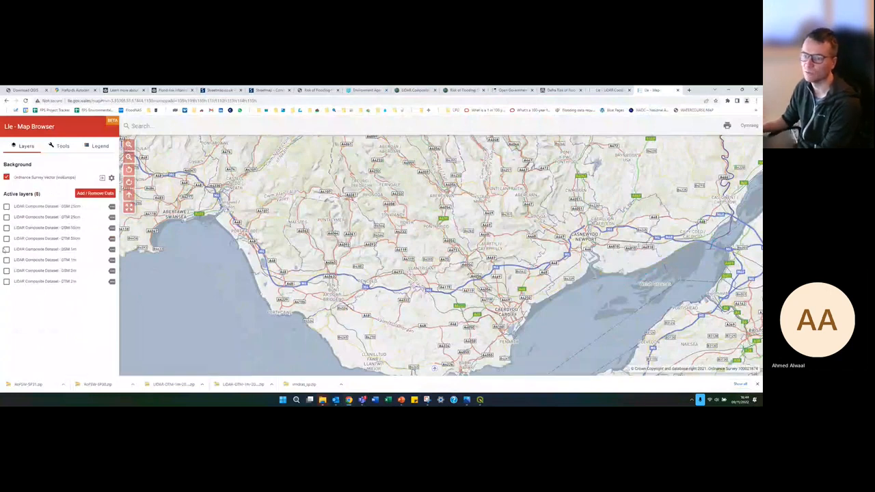
{"action": "left_click", "coordinate": [6, 250]}
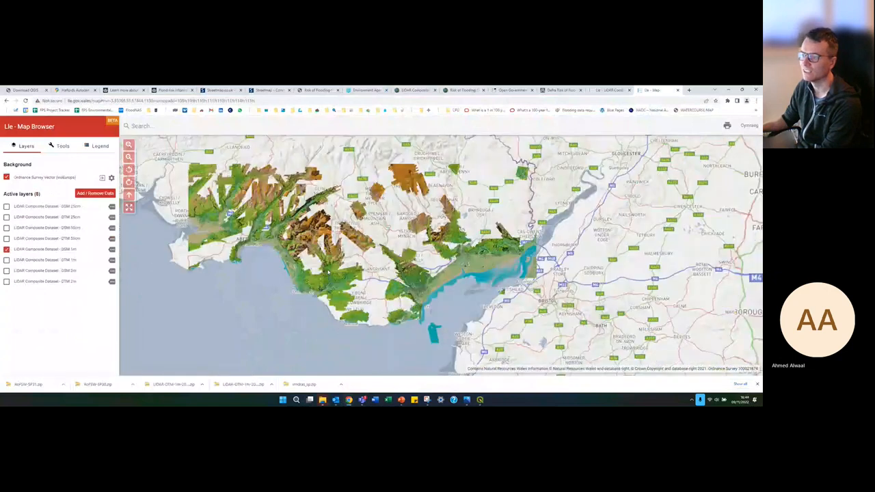
{"action": "scroll", "coordinate": [537, 184], "scroll_direction": "down", "scroll_amount": 2}
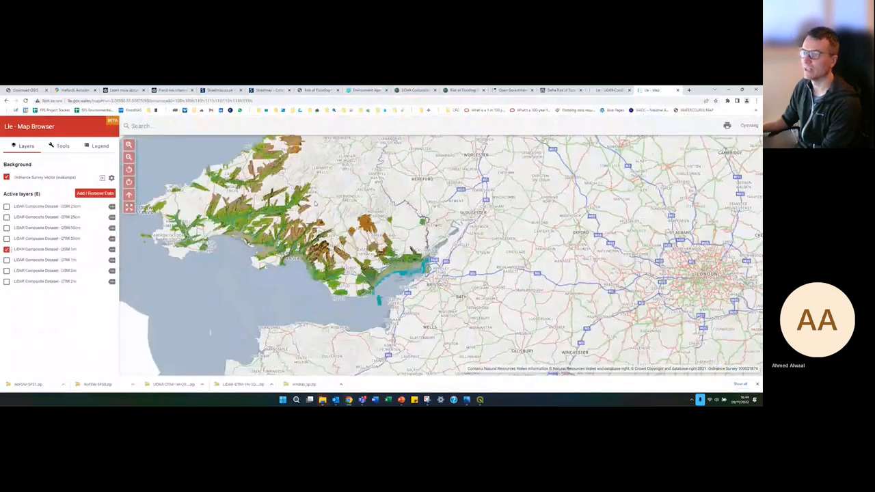
{"action": "scroll", "coordinate": [360, 203], "scroll_direction": "down", "scroll_amount": 1}
{"action": "left_click_drag", "start_coordinate": [360, 203], "coordinate": [365, 257]}
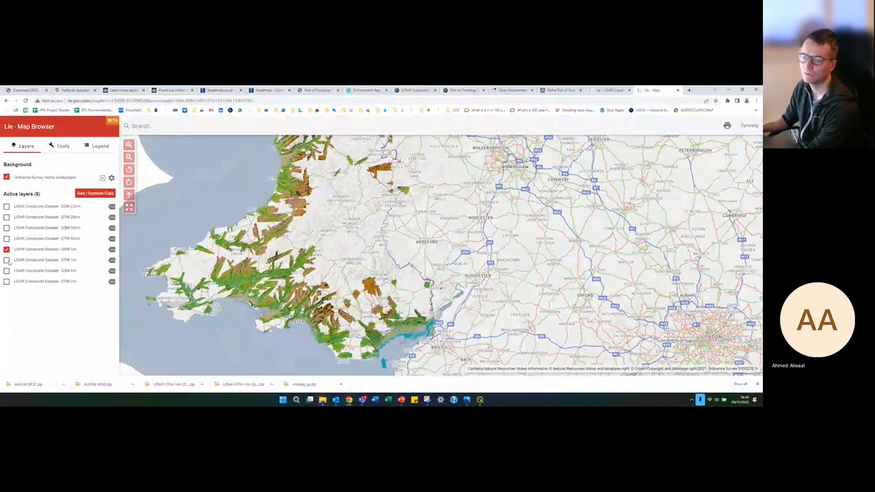
Step: Hide the DSM 1m layer, show DTM 2m and examine its coverage across Wales
{"action": "left_click", "coordinate": [6, 249]}
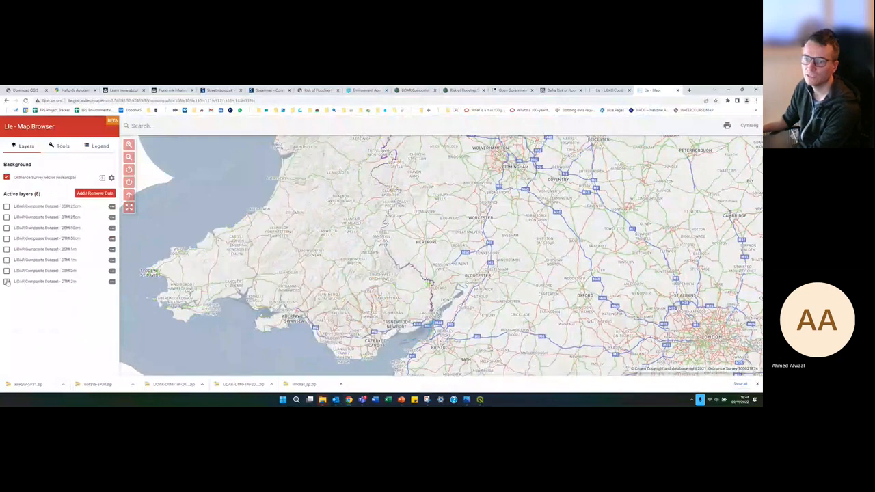
{"action": "left_click", "coordinate": [6, 282]}
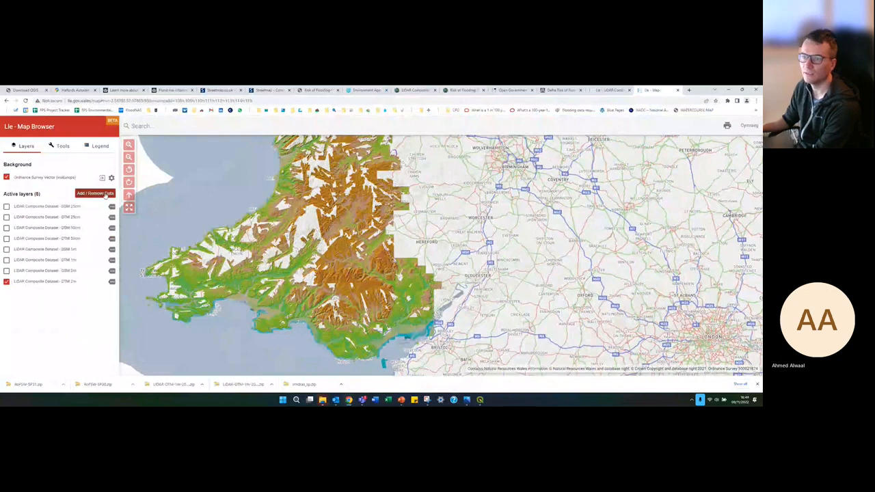
{"action": "left_click_drag", "start_coordinate": [333, 266], "coordinate": [322, 262]}
{"action": "scroll", "coordinate": [324, 263], "scroll_direction": "up", "scroll_amount": 1}
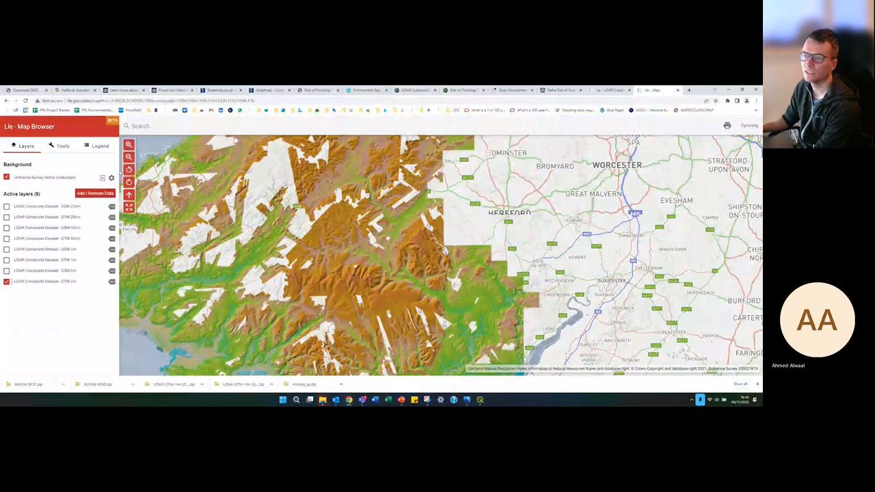
{"action": "left_click", "coordinate": [63, 146]}
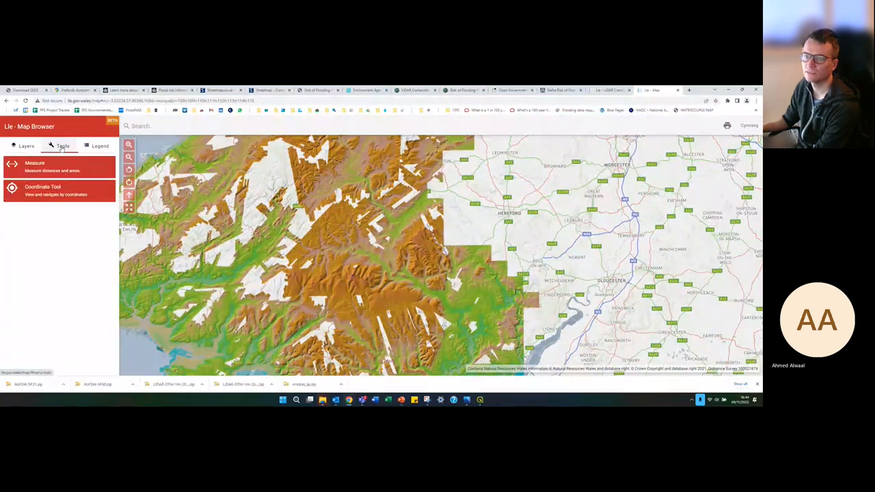
{"action": "left_click", "coordinate": [25, 146]}
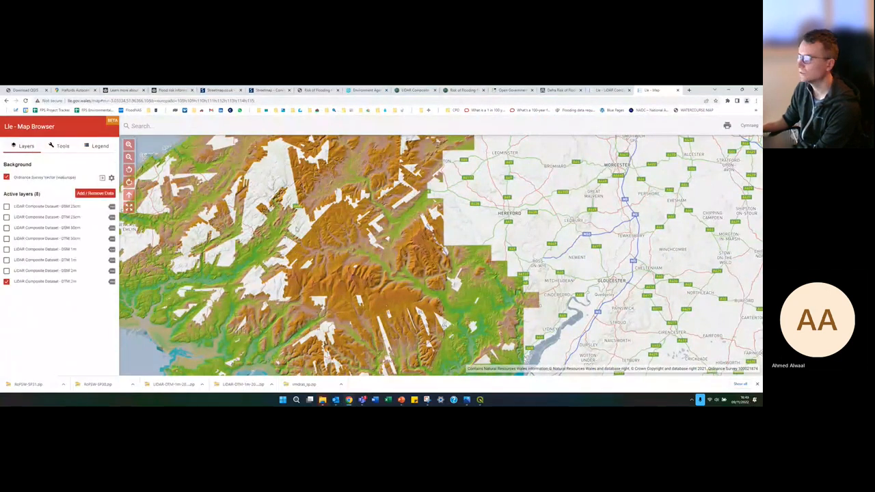
Step: Return to the LiDAR Composite Dataset page and follow its download link to the Lle grid products
{"action": "left_click", "coordinate": [611, 90]}
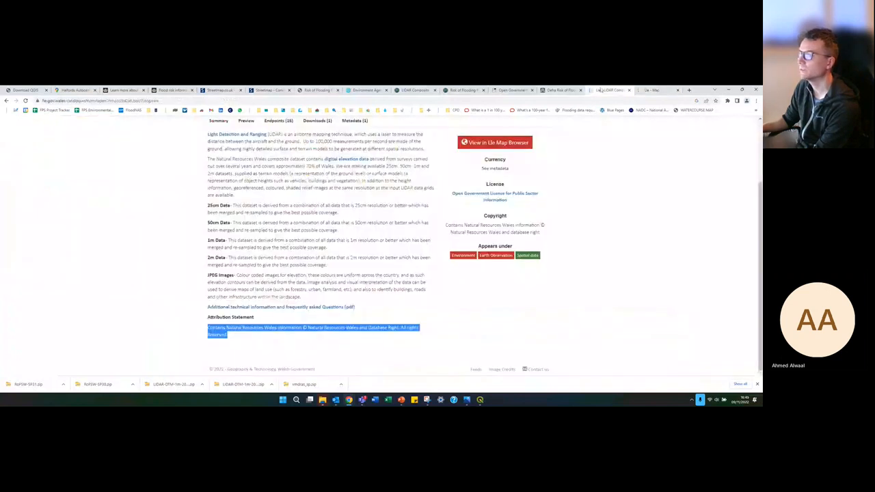
{"action": "scroll", "coordinate": [385, 196], "scroll_direction": "up", "scroll_amount": 3}
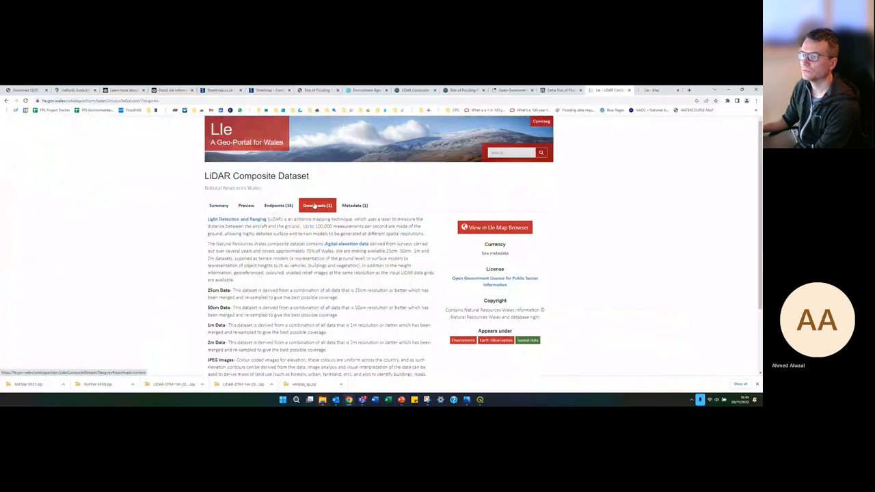
{"action": "left_click", "coordinate": [315, 206]}
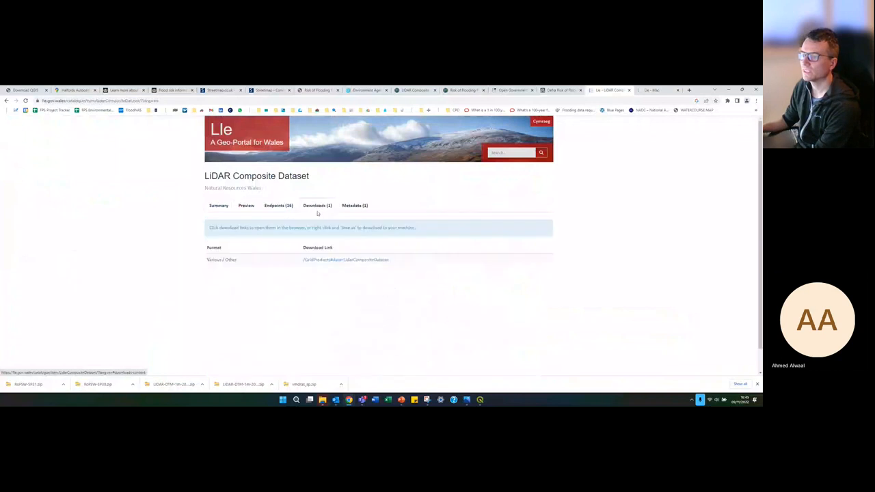
{"action": "left_click", "coordinate": [328, 261]}
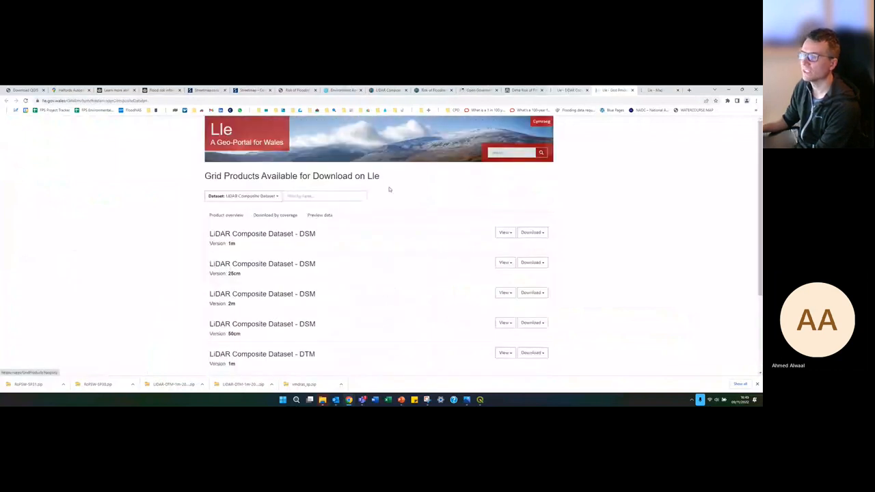
Step: Revisit the dataset page and the map browser, and review the DSM and DTM versions among the grid products
{"action": "left_click", "coordinate": [570, 89]}
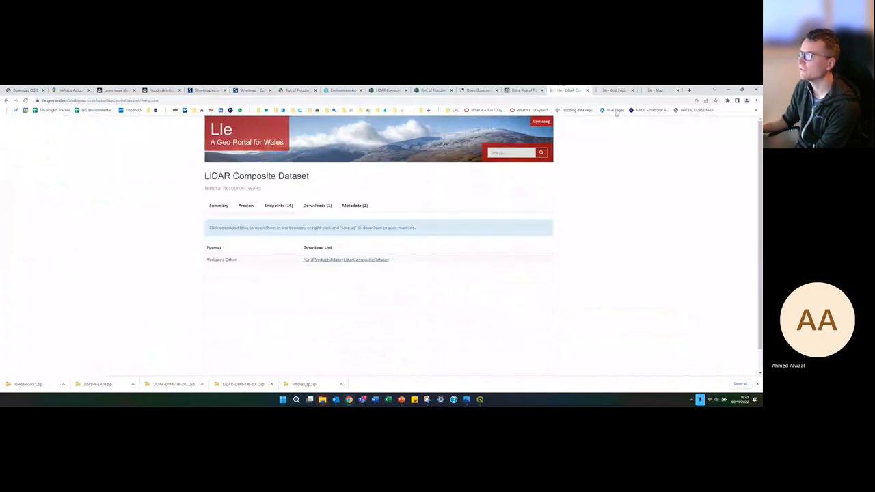
{"action": "left_click", "coordinate": [654, 90]}
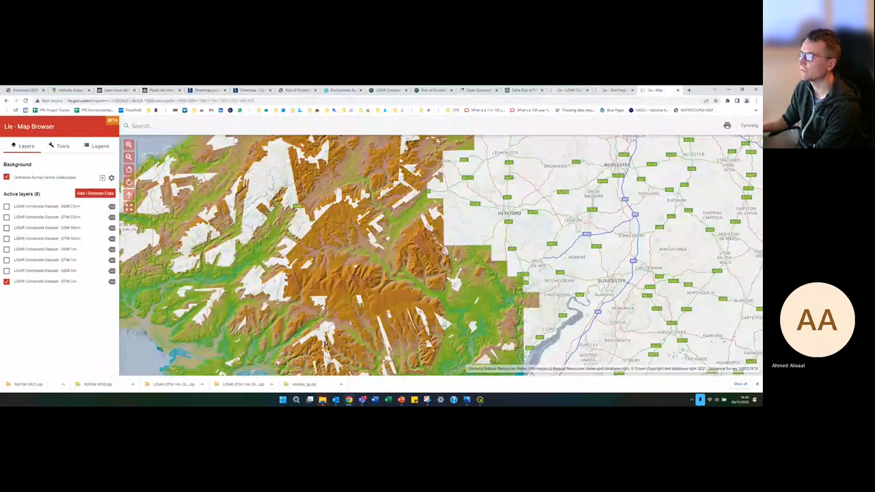
{"action": "left_click", "coordinate": [603, 90]}
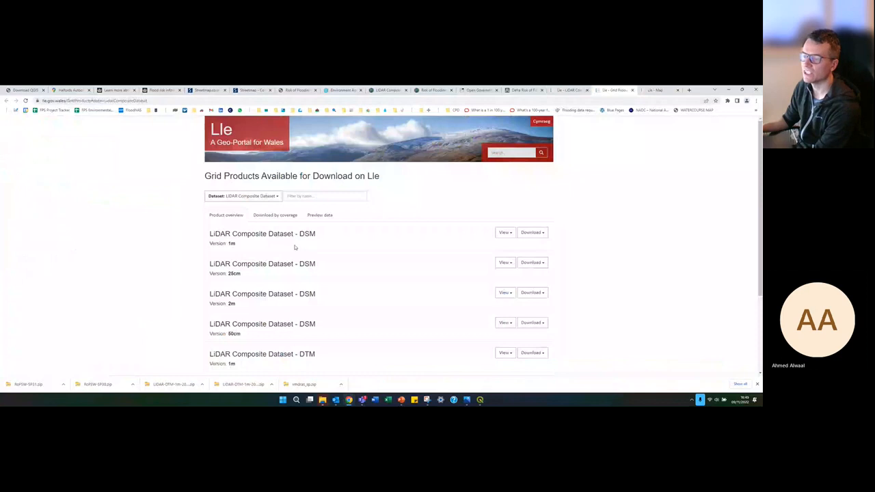
{"action": "scroll", "coordinate": [289, 238], "scroll_direction": "down", "scroll_amount": 1}
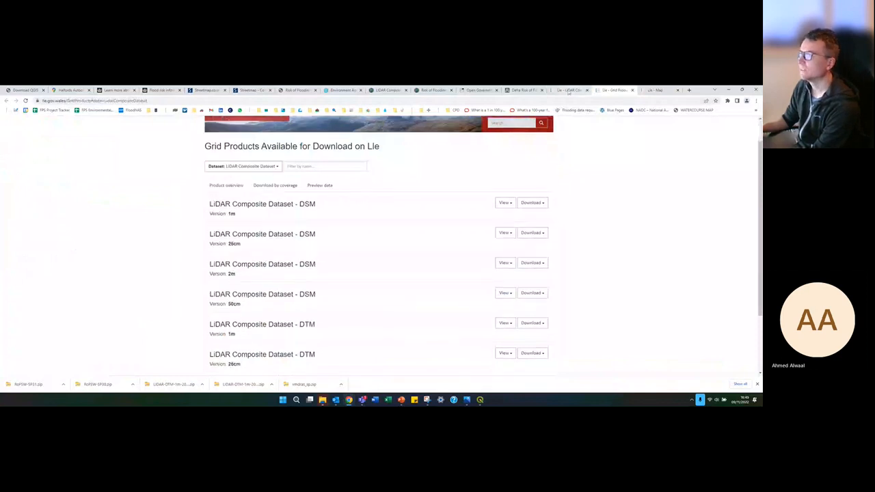
{"action": "left_click", "coordinate": [570, 90]}
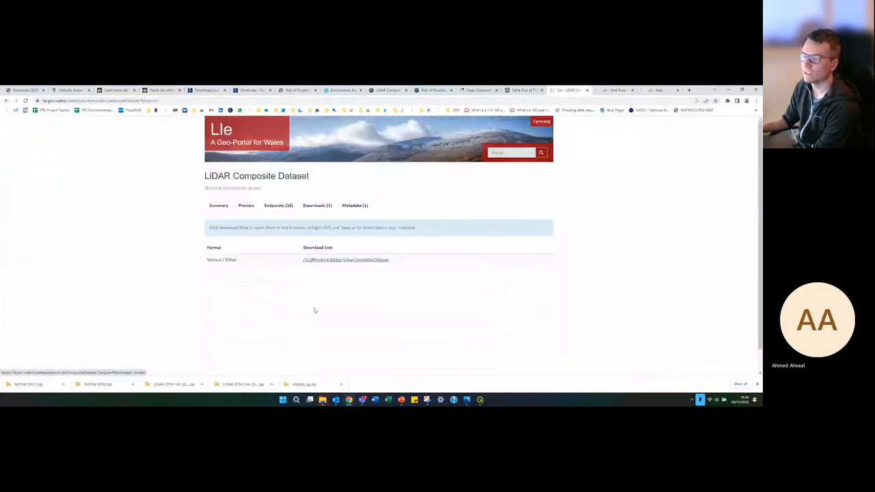
{"action": "key", "text": "ctrl+Tab"}
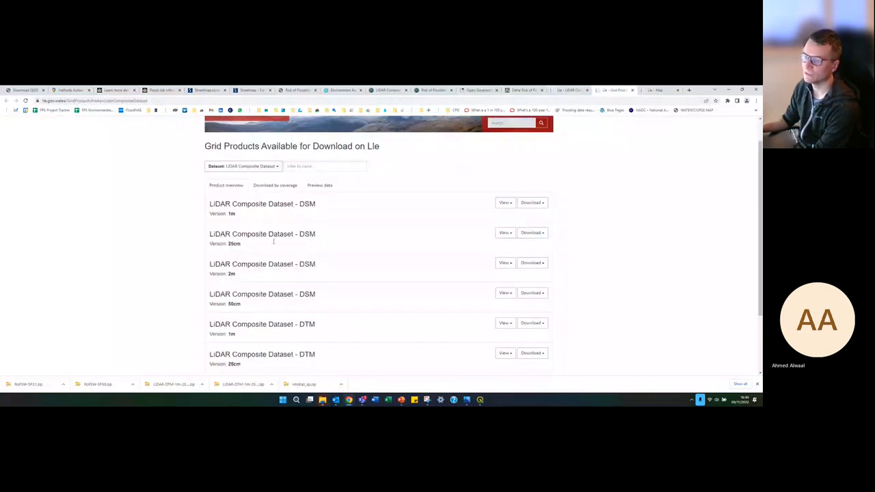
{"action": "scroll", "coordinate": [304, 253], "scroll_direction": "down", "scroll_amount": 1}
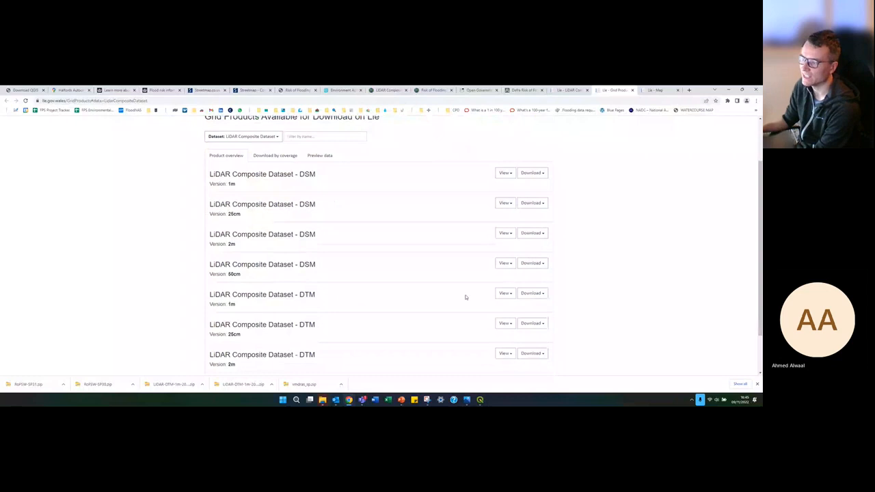
Step: Open the specific-area download for the 1m DTM and check the files offered for a South Wales grid square
{"action": "left_click", "coordinate": [504, 293]}
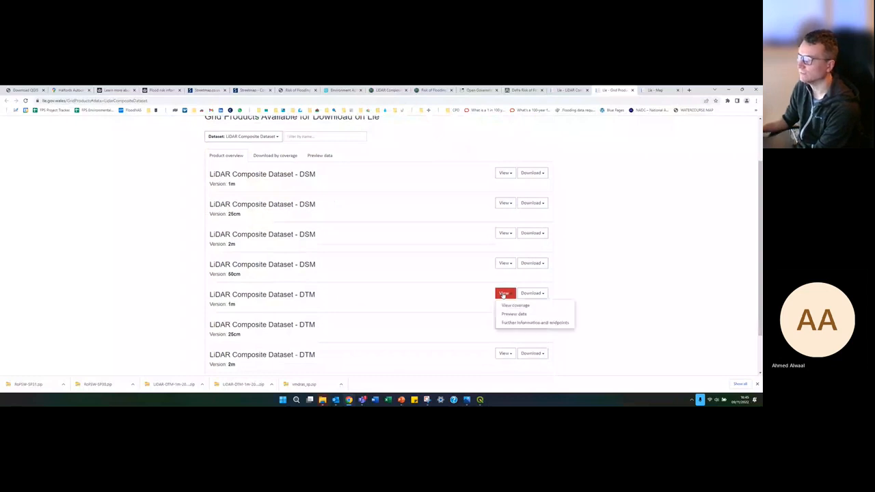
{"action": "left_click", "coordinate": [521, 293]}
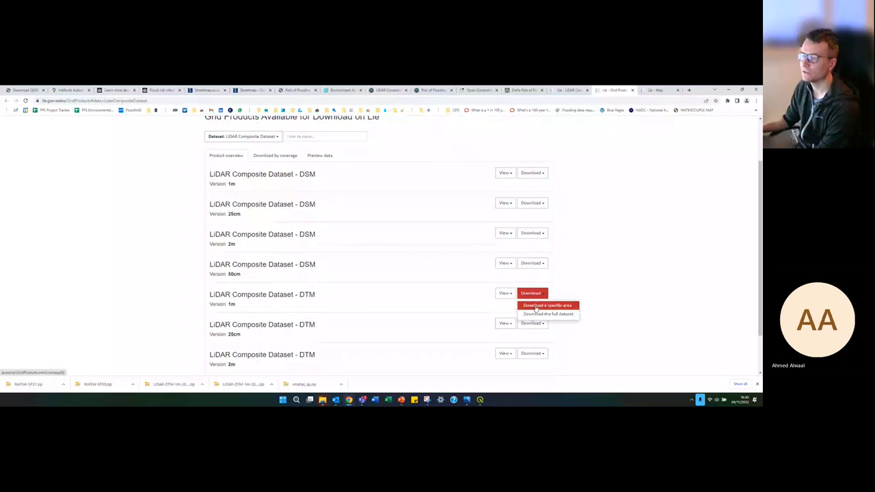
{"action": "left_click", "coordinate": [536, 305]}
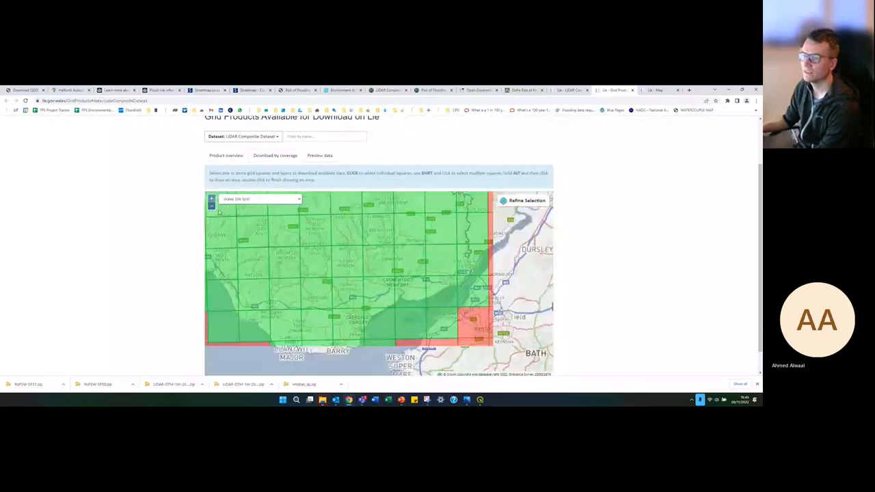
{"action": "left_click", "coordinate": [218, 211]}
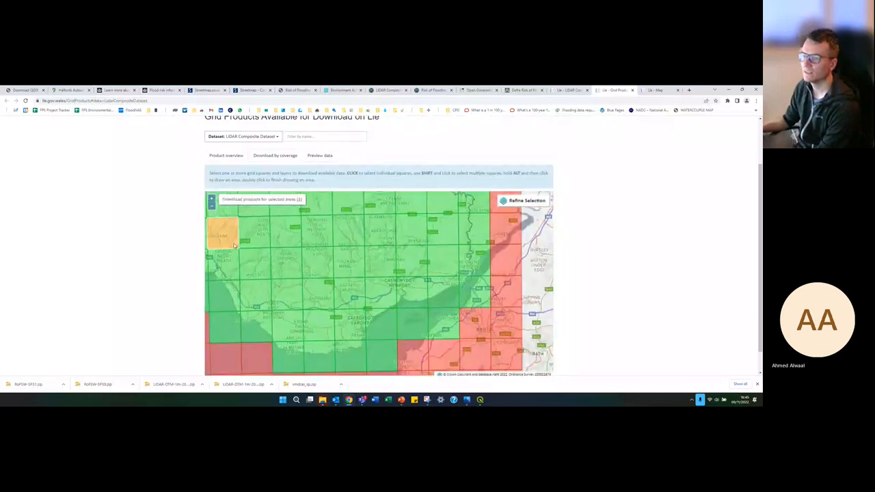
{"action": "left_click", "coordinate": [243, 199]}
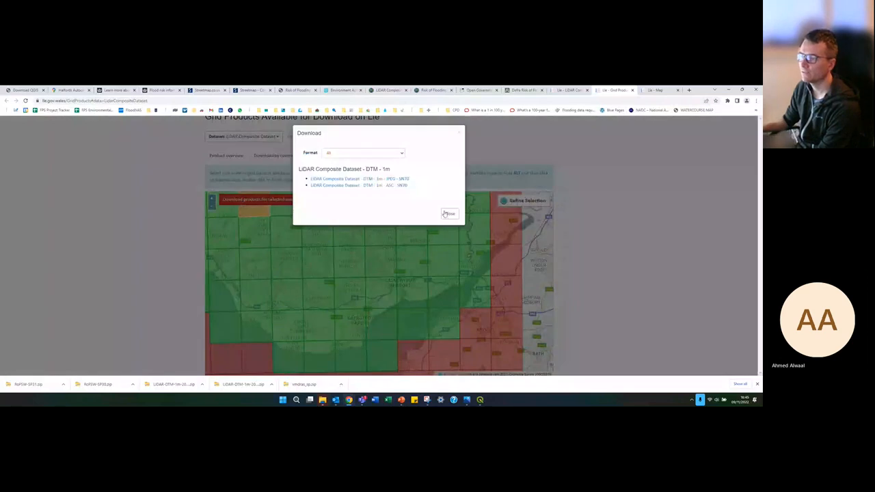
{"action": "left_click", "coordinate": [446, 213]}
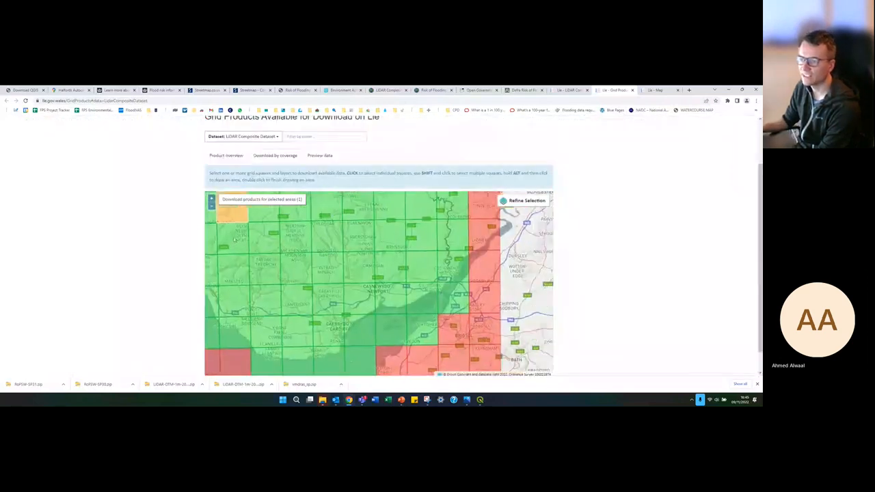
Step: Check the download links for another 1m DTM grid square, including its ASC file, and close the list
{"action": "left_click_drag", "start_coordinate": [233, 238], "coordinate": [220, 216]}
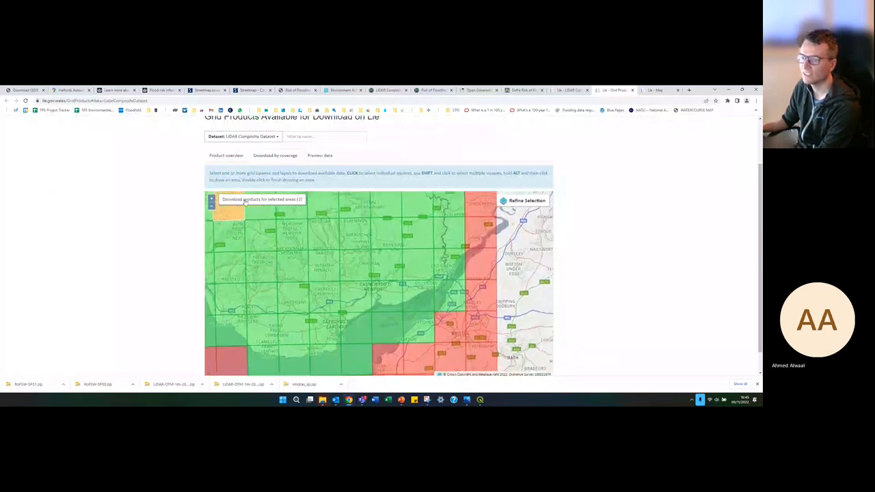
{"action": "left_click", "coordinate": [260, 199]}
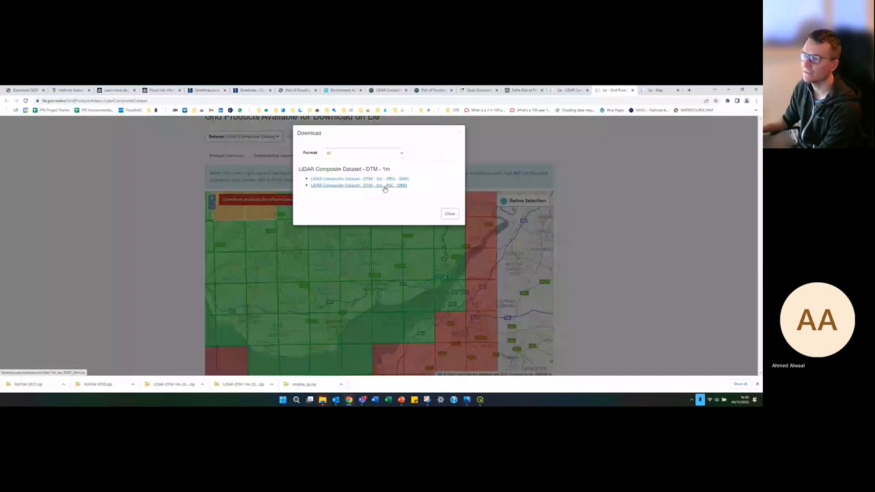
{"action": "left_click", "coordinate": [384, 186]}
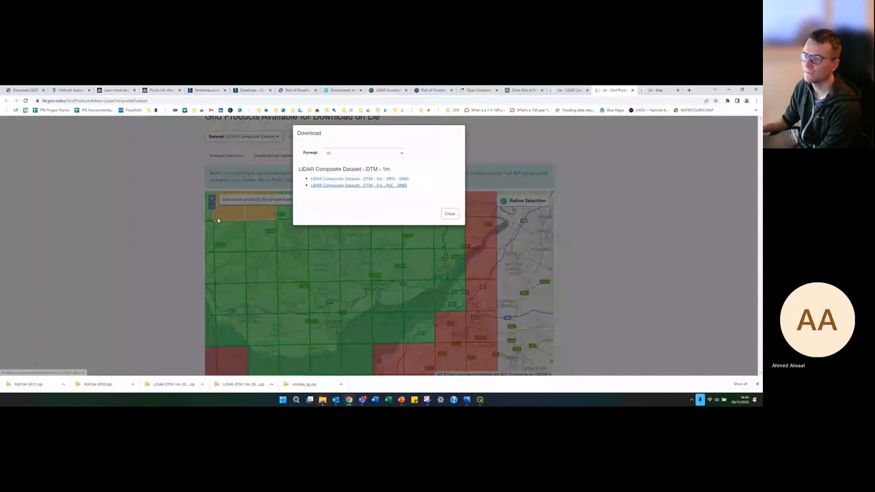
{"action": "left_click", "coordinate": [449, 213]}
Step: Select a grid square further east and view the JPEG and ASC files offered for its 1m DTM
{"action": "left_click_drag", "start_coordinate": [482, 208], "coordinate": [485, 235]}
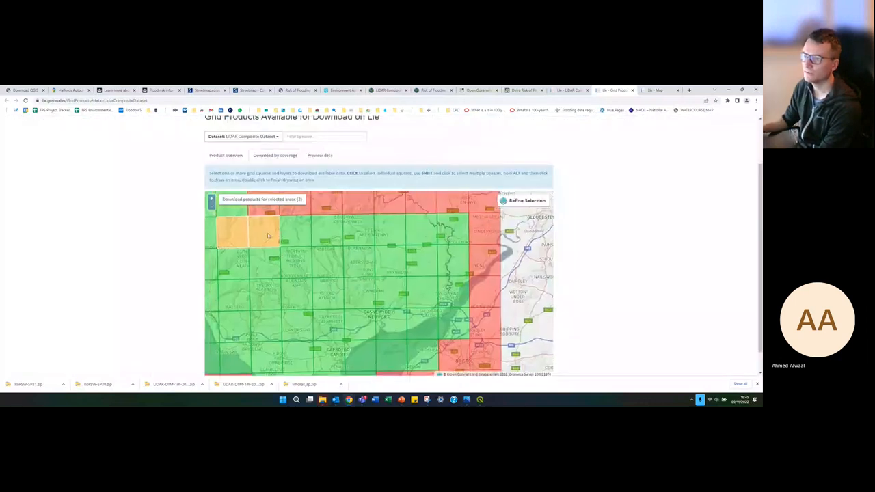
{"action": "left_click", "coordinate": [294, 232]}
{"action": "left_click_drag", "start_coordinate": [290, 233], "coordinate": [225, 203]}
{"action": "left_click", "coordinate": [227, 202]}
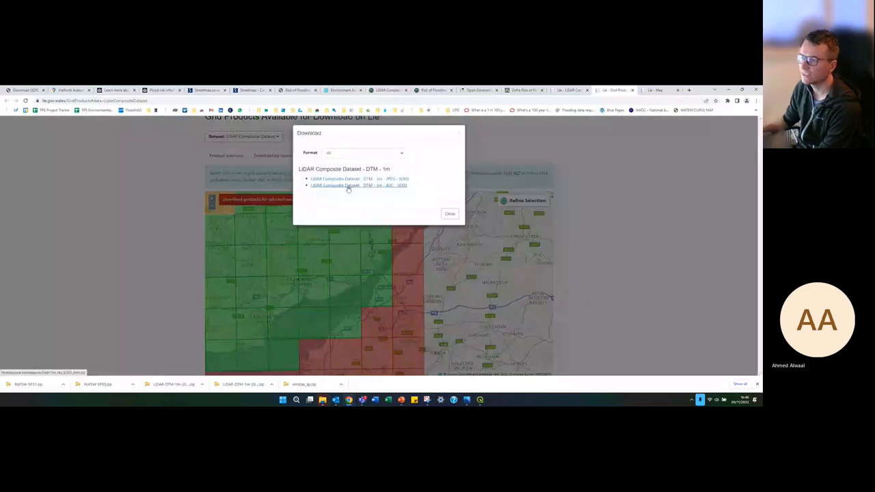
{"action": "left_click", "coordinate": [449, 214]}
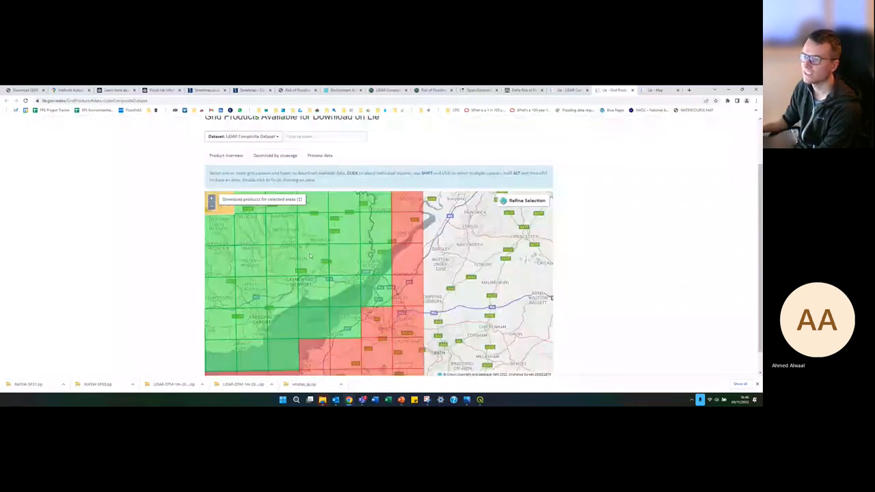
{"action": "left_click_drag", "start_coordinate": [207, 206], "coordinate": [226, 219]}
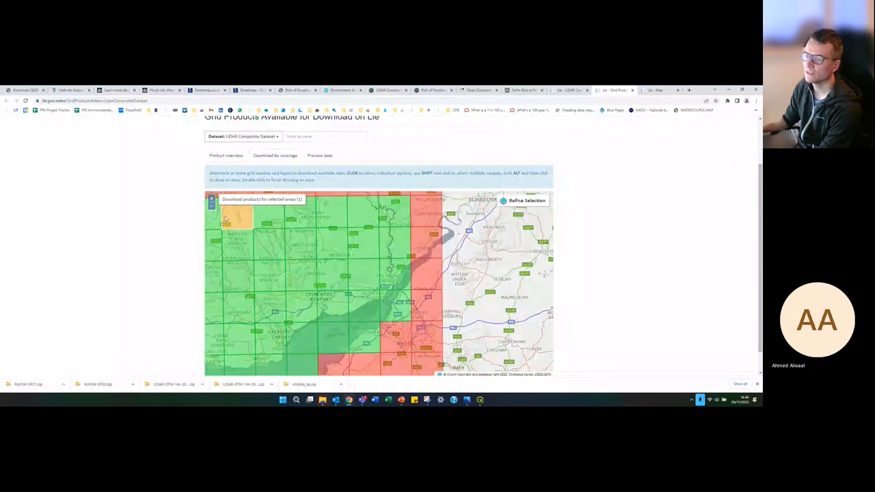
{"action": "left_click", "coordinate": [265, 200]}
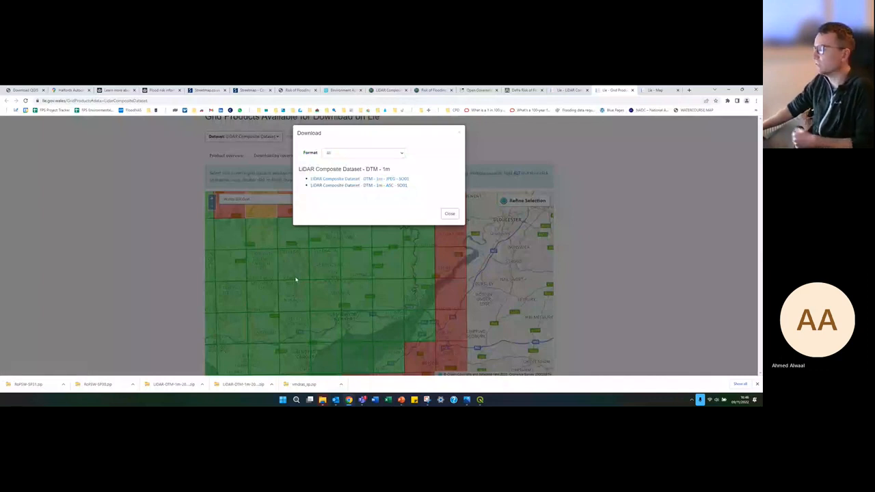
Step: Close the 1m DTM download list and search the web for "nrw flood map download"
{"action": "left_click", "coordinate": [449, 213]}
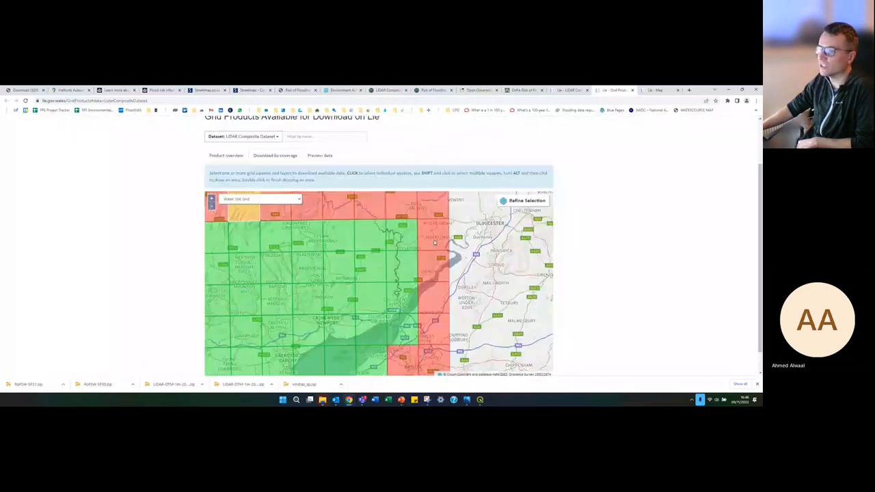
{"action": "left_click_drag", "start_coordinate": [278, 222], "coordinate": [250, 220]}
{"action": "left_click", "coordinate": [440, 101]}
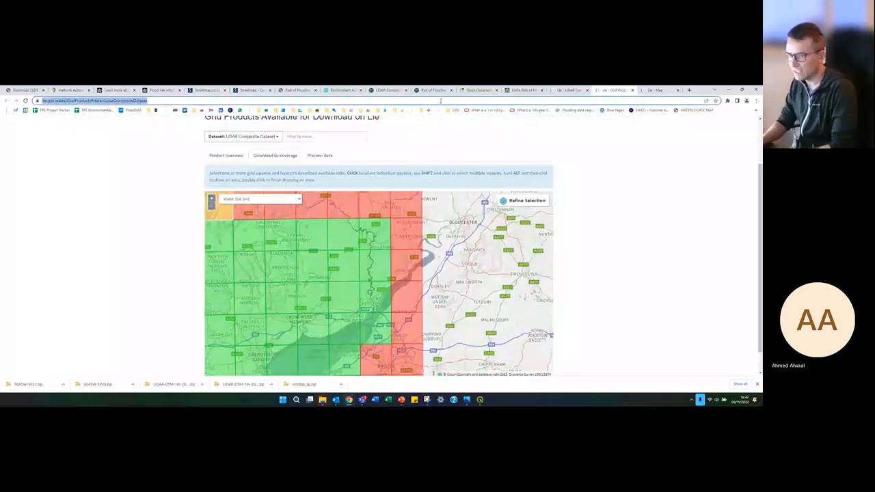
{"action": "type", "text": "nrw"}
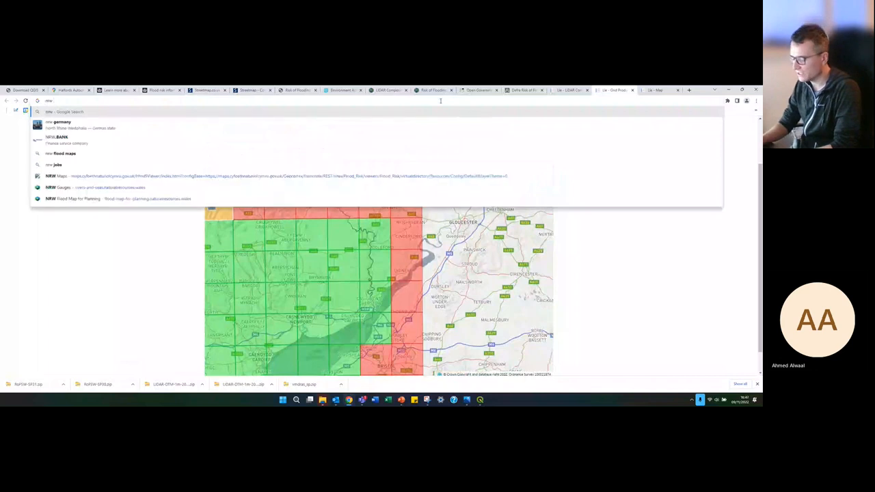
{"action": "type", "text": " flood map"}
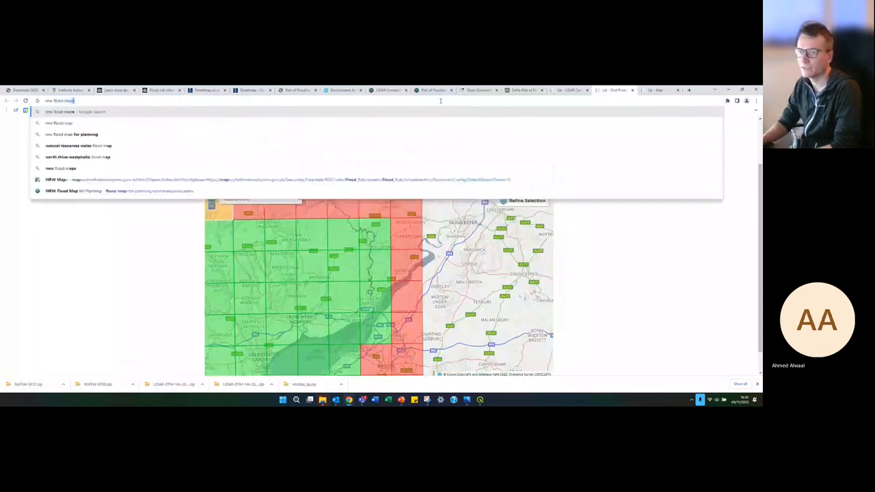
{"action": "type", "text": " download"}
{"action": "key", "text": "Return"}
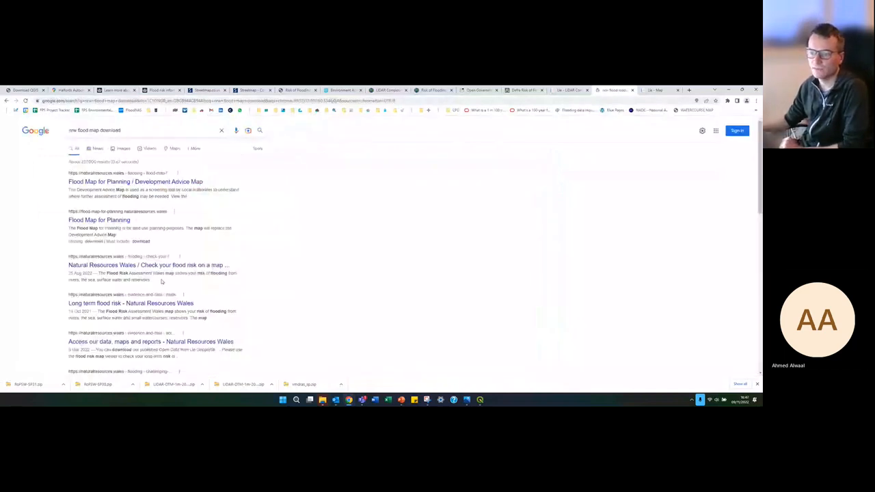
Step: Open the Natural Resources Wales "Access our data, maps and reports" search result and review the data sources it describes
{"action": "scroll", "coordinate": [163, 280], "scroll_direction": "down", "scroll_amount": 1}
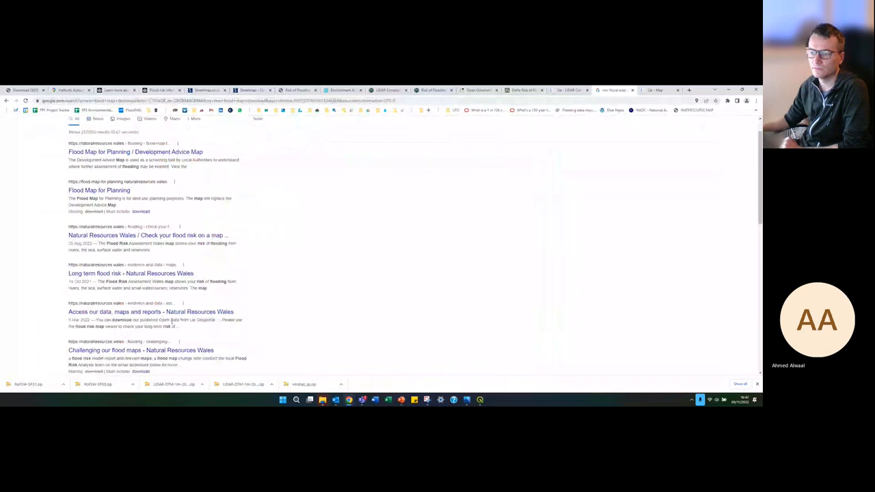
{"action": "left_click", "coordinate": [175, 313]}
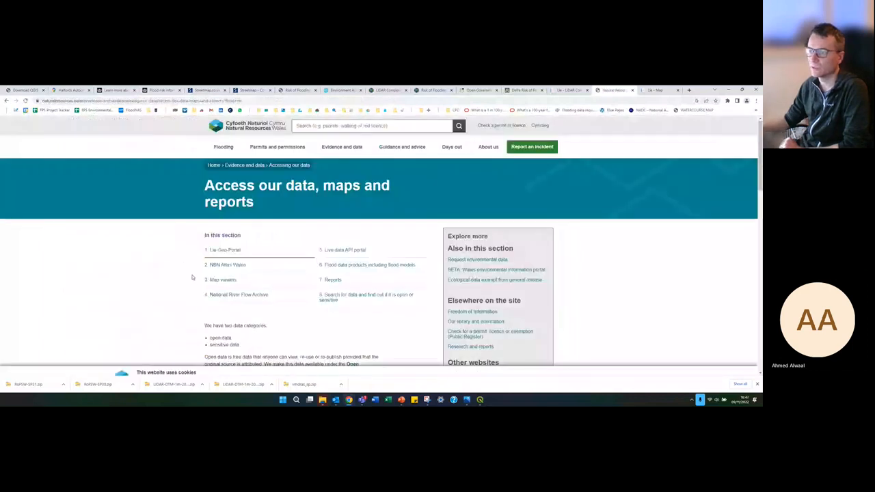
{"action": "scroll", "coordinate": [195, 273], "scroll_direction": "down", "scroll_amount": 3}
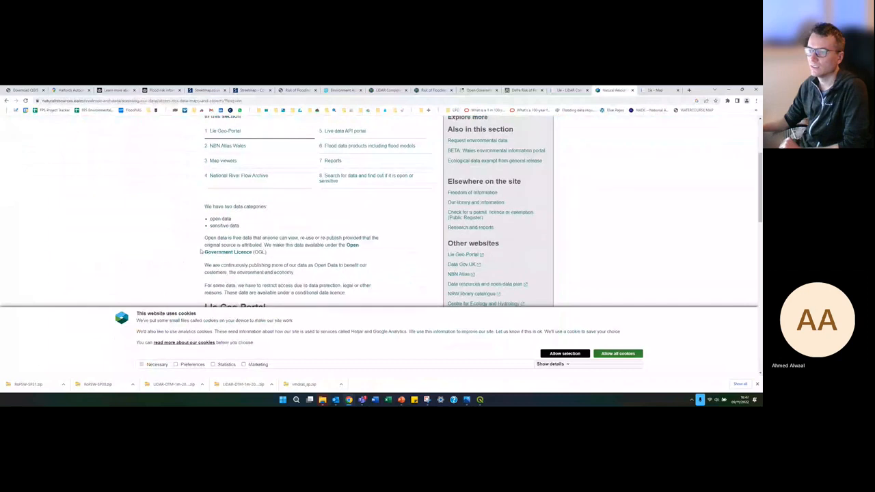
{"action": "scroll", "coordinate": [203, 251], "scroll_direction": "down", "scroll_amount": 4}
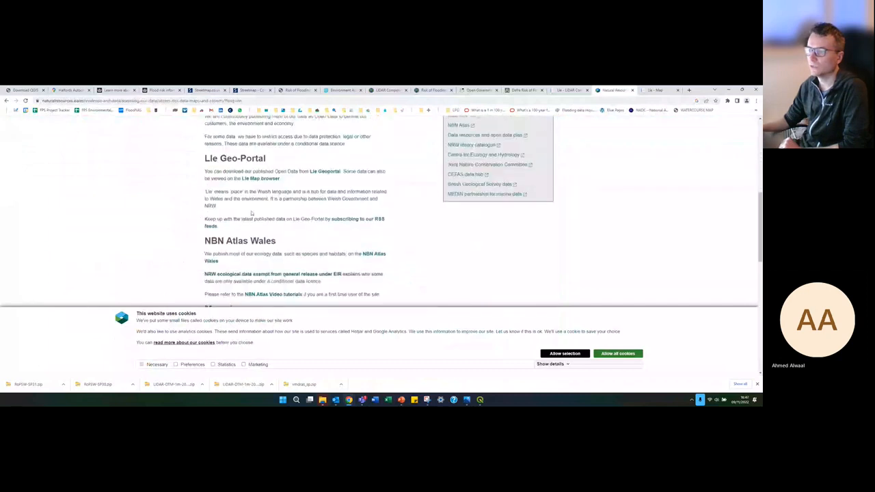
{"action": "scroll", "coordinate": [270, 183], "scroll_direction": "up", "scroll_amount": 1}
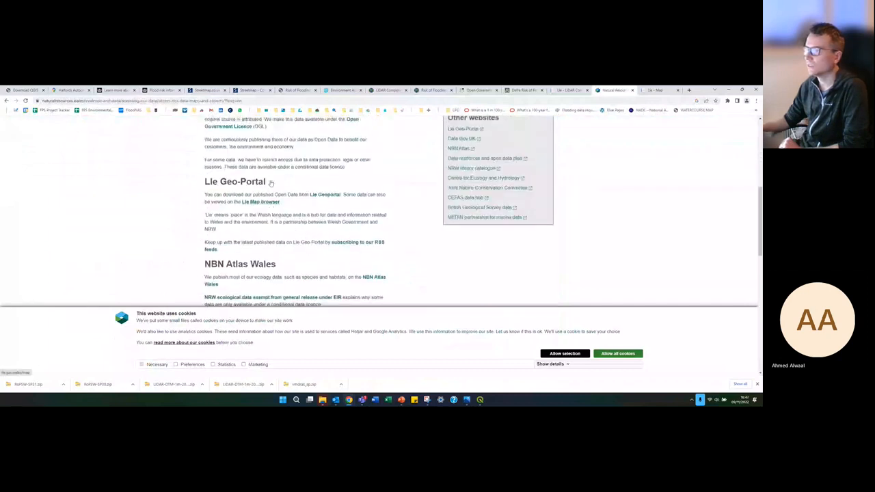
{"action": "scroll", "coordinate": [273, 184], "scroll_direction": "up", "scroll_amount": 2}
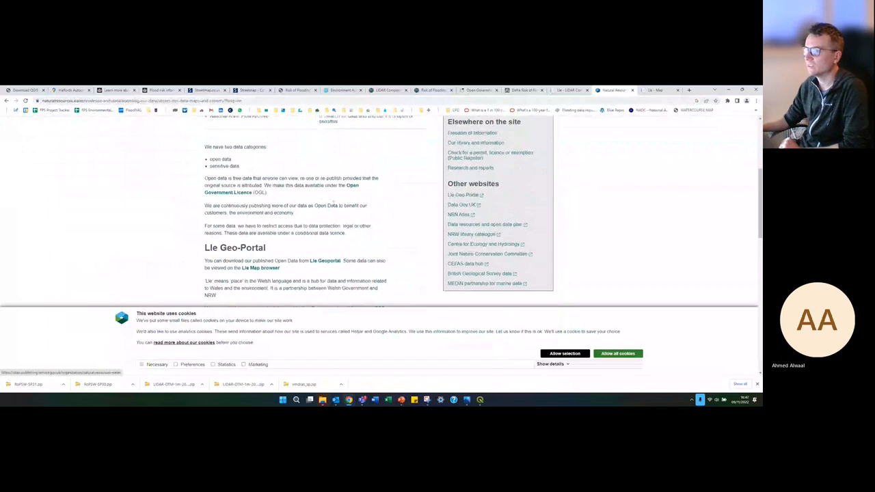
{"action": "scroll", "coordinate": [336, 205], "scroll_direction": "up", "scroll_amount": 2}
{"action": "scroll", "coordinate": [341, 232], "scroll_direction": "up", "scroll_amount": 4}
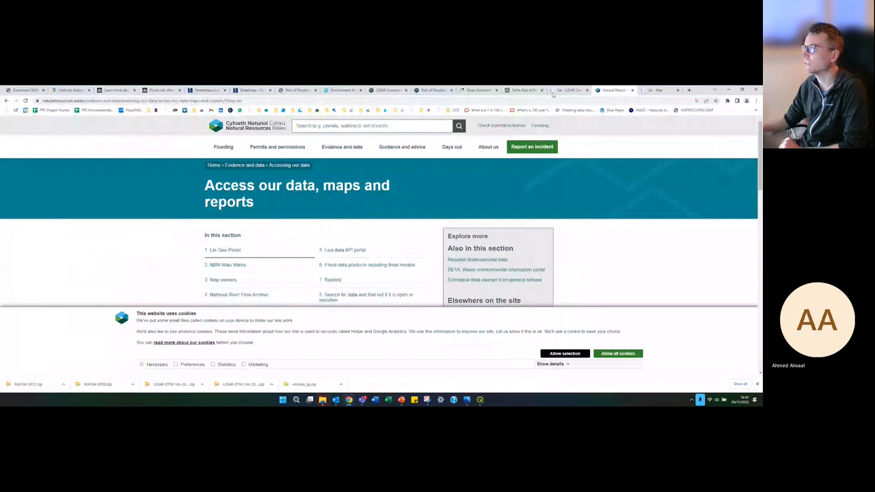
Step: Go to DataMapWales through the migration announcement on the Lle Geo-Portal home page and accept its cookies
{"action": "left_click", "coordinate": [553, 95]}
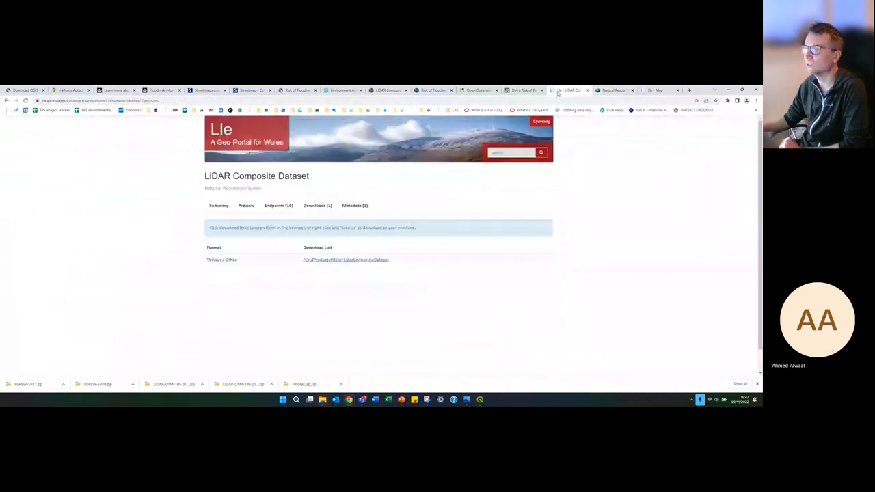
{"action": "left_click", "coordinate": [231, 133]}
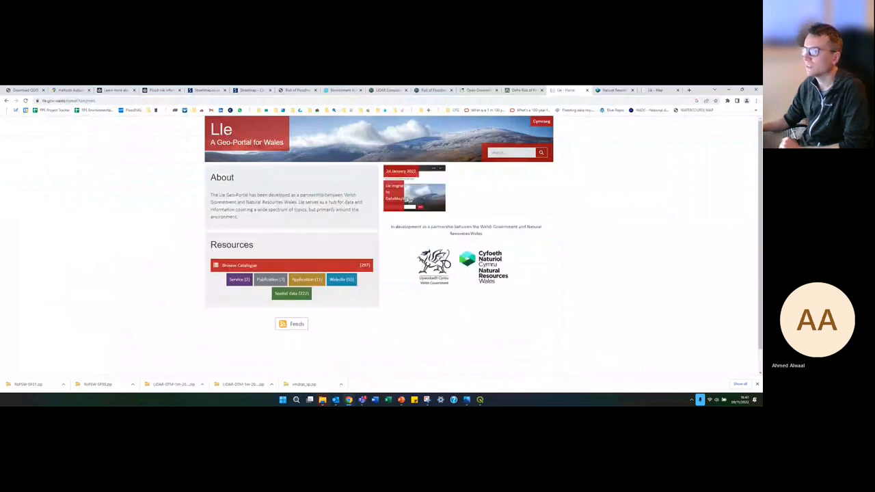
{"action": "left_click", "coordinate": [407, 199]}
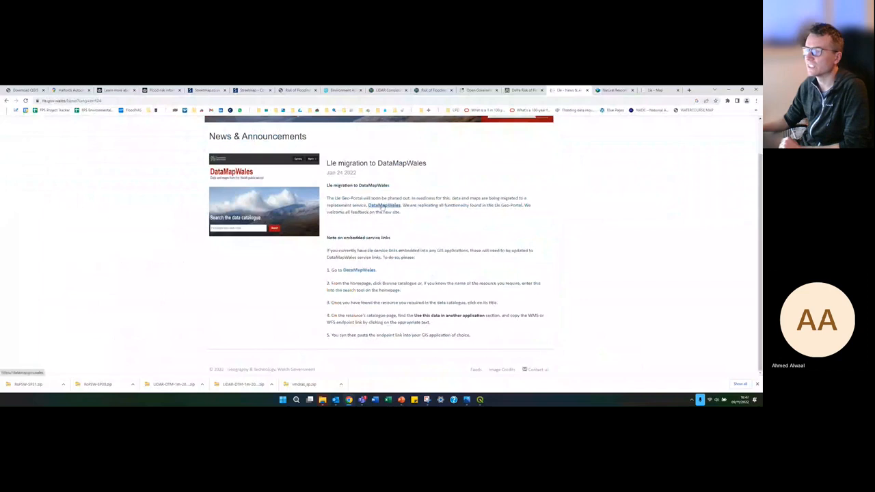
{"action": "left_click", "coordinate": [383, 205]}
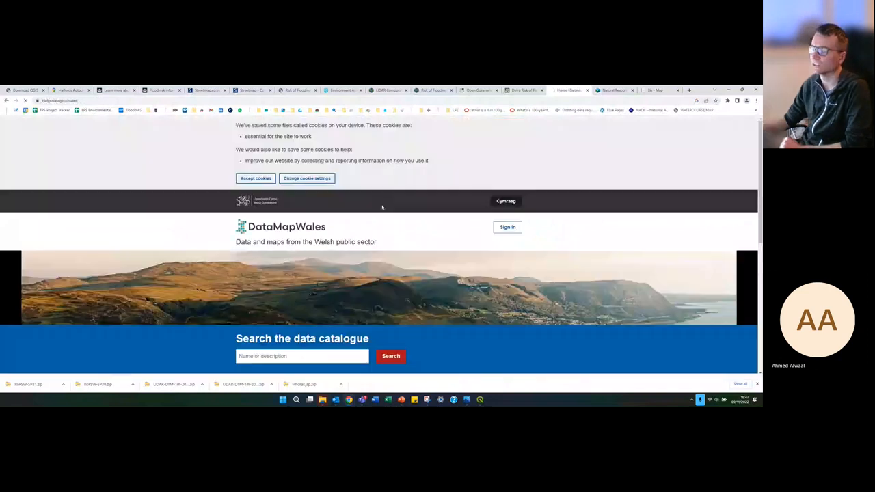
{"action": "scroll", "coordinate": [382, 207], "scroll_direction": "down", "scroll_amount": 1}
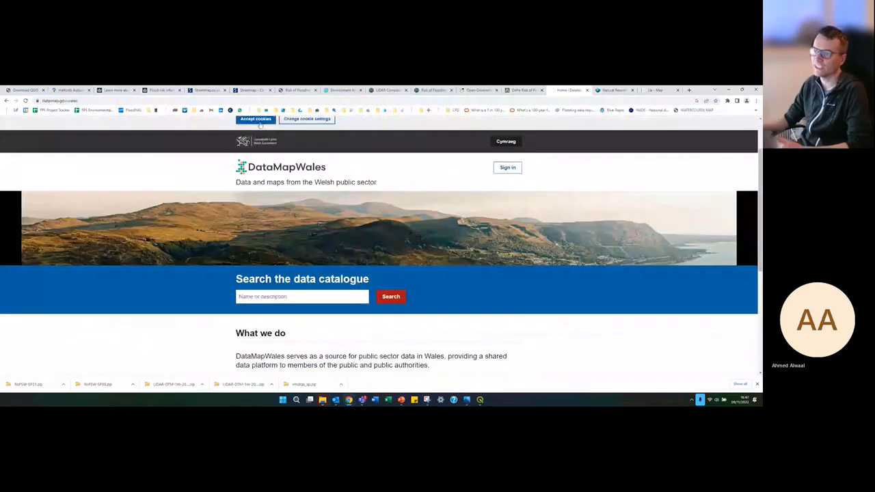
{"action": "left_click", "coordinate": [259, 123]}
{"action": "scroll", "coordinate": [313, 281], "scroll_direction": "down", "scroll_amount": 2}
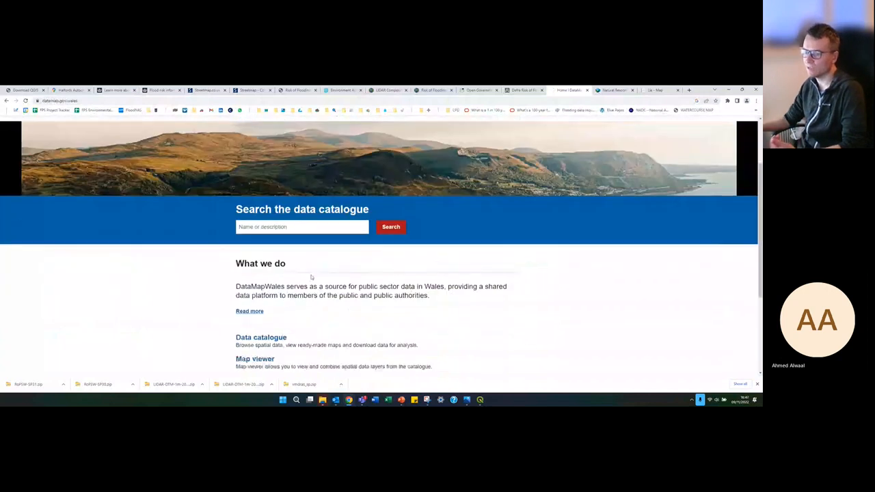
Step: Search the DataMapWales data catalogue for "lidar data" and look over the results
{"action": "left_click", "coordinate": [280, 159]}
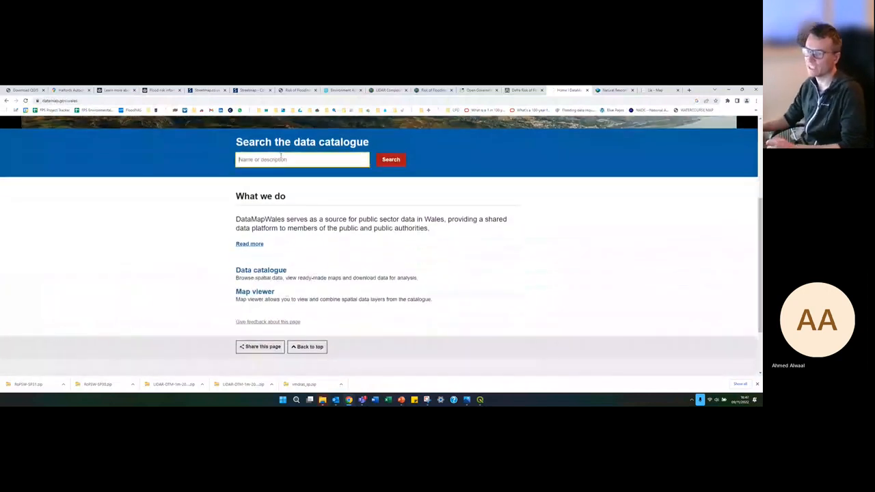
{"action": "type", "text": "lidar d"}
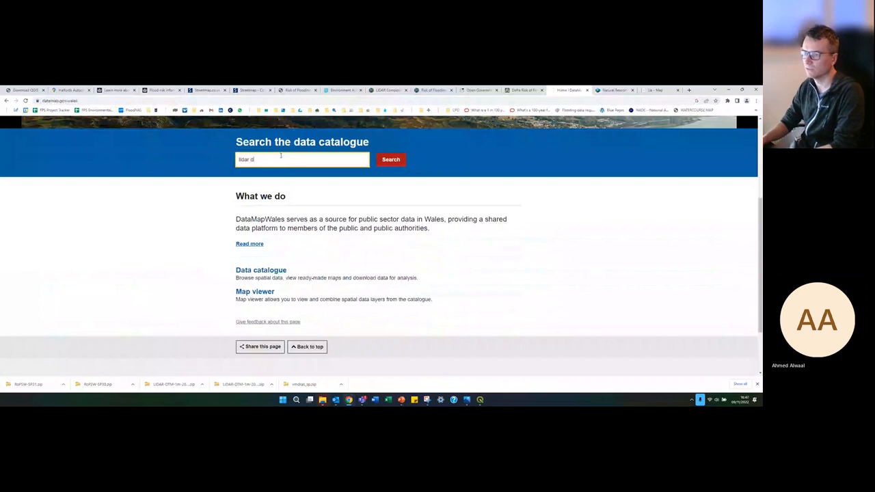
{"action": "type", "text": "ata"}
{"action": "key", "text": "Return"}
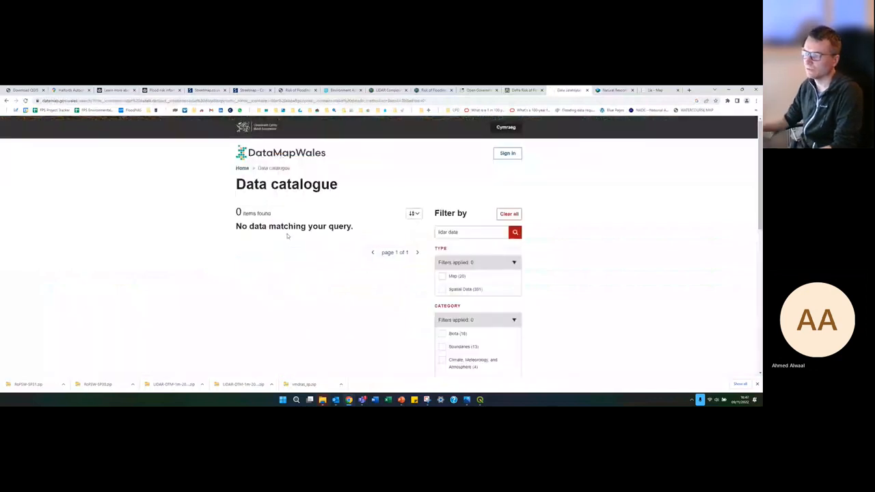
{"action": "scroll", "coordinate": [309, 246], "scroll_direction": "down", "scroll_amount": 1}
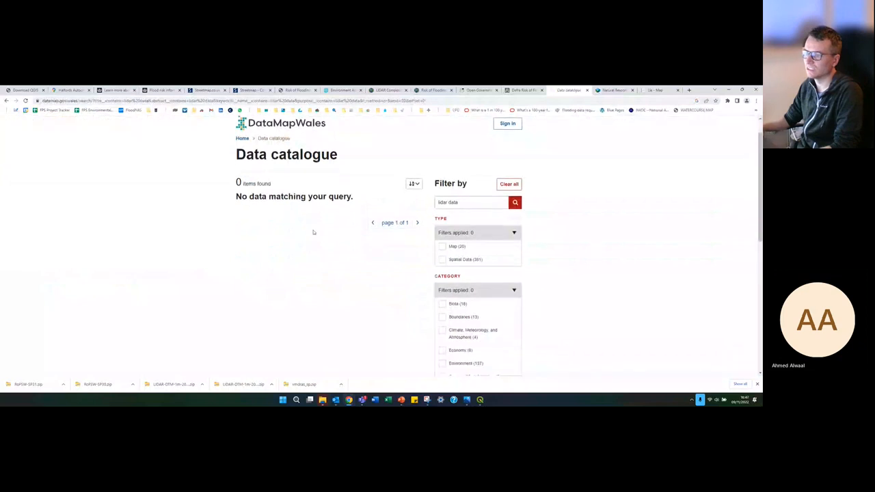
{"action": "scroll", "coordinate": [314, 233], "scroll_direction": "up", "scroll_amount": 1}
Step: Return to the DataMapWales home page, search the catalogue for just "lidar", and review the results
{"action": "left_click", "coordinate": [7, 100]}
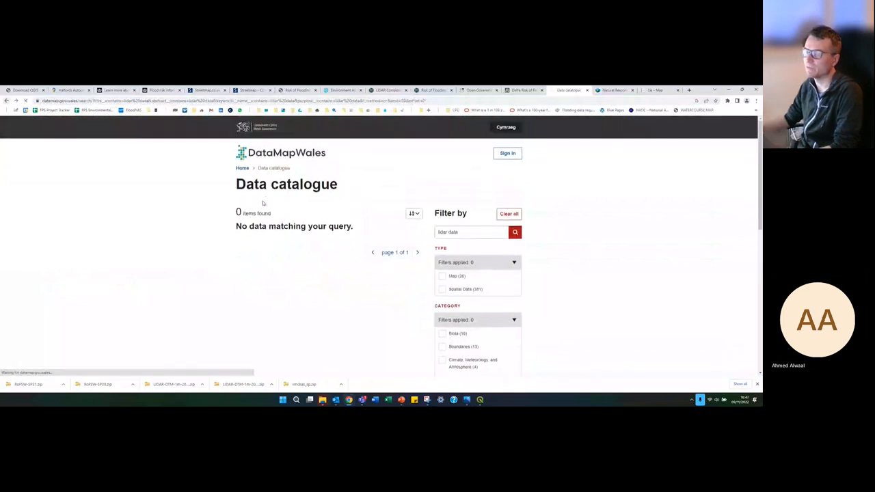
{"action": "left_click", "coordinate": [263, 134]}
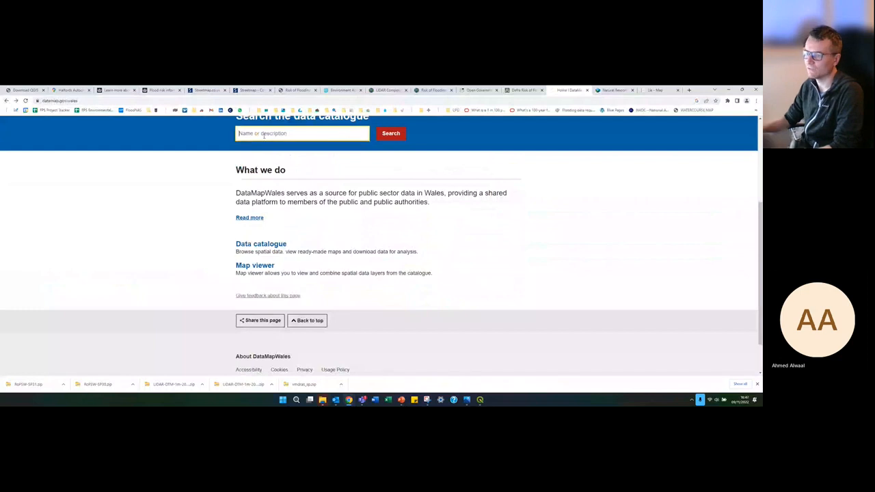
{"action": "type", "text": "lidar"}
{"action": "key", "text": "Return"}
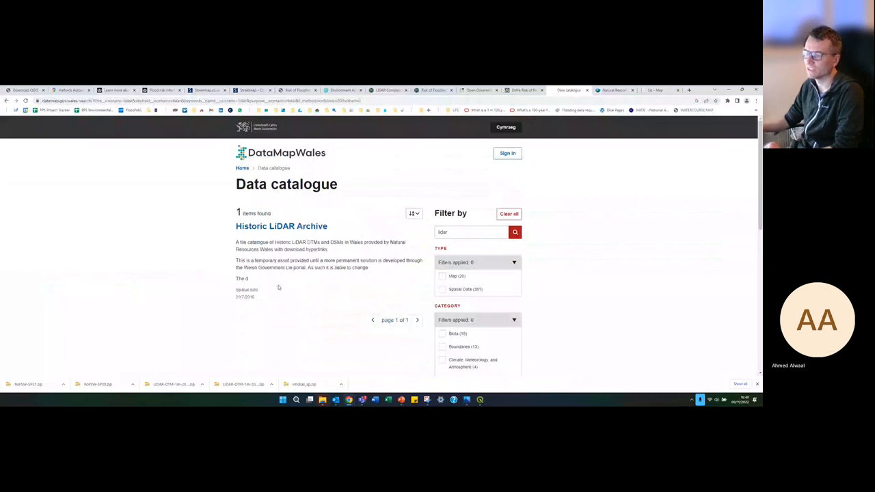
{"action": "scroll", "coordinate": [395, 301], "scroll_direction": "down", "scroll_amount": 1}
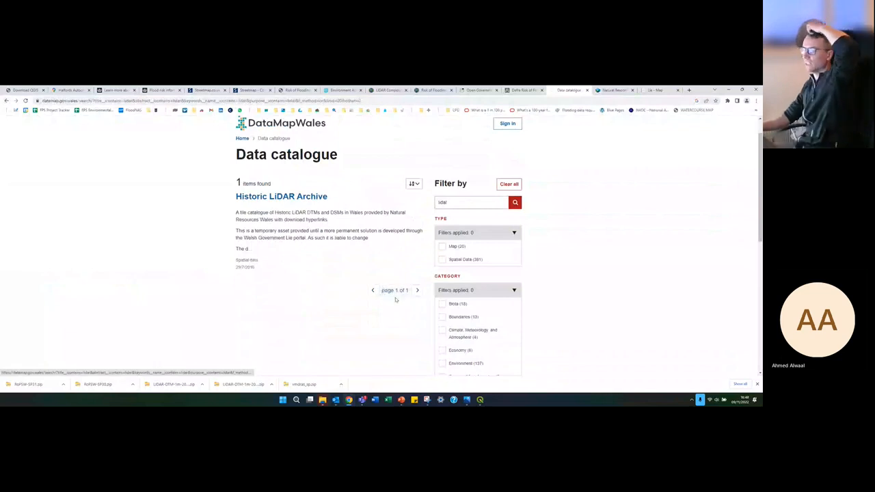
{"action": "scroll", "coordinate": [255, 186], "scroll_direction": "up", "scroll_amount": 1}
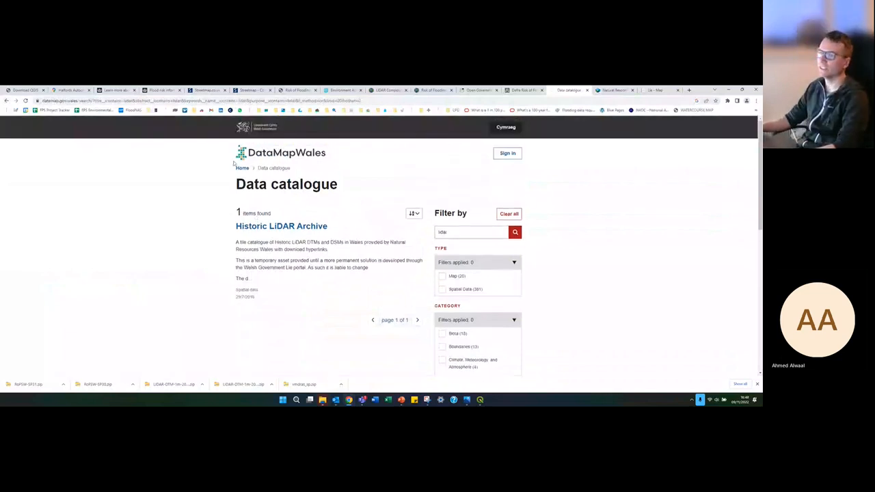
Step: Go back and search the DataMapWales catalogue for "flood map", then look through the listed datasets
{"action": "left_click", "coordinate": [6, 101]}
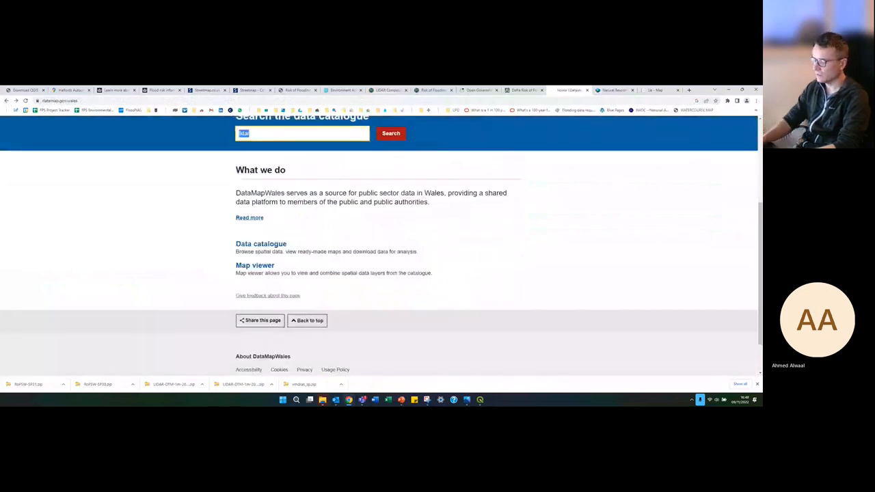
{"action": "type", "text": "flood map"}
{"action": "key", "text": "Return"}
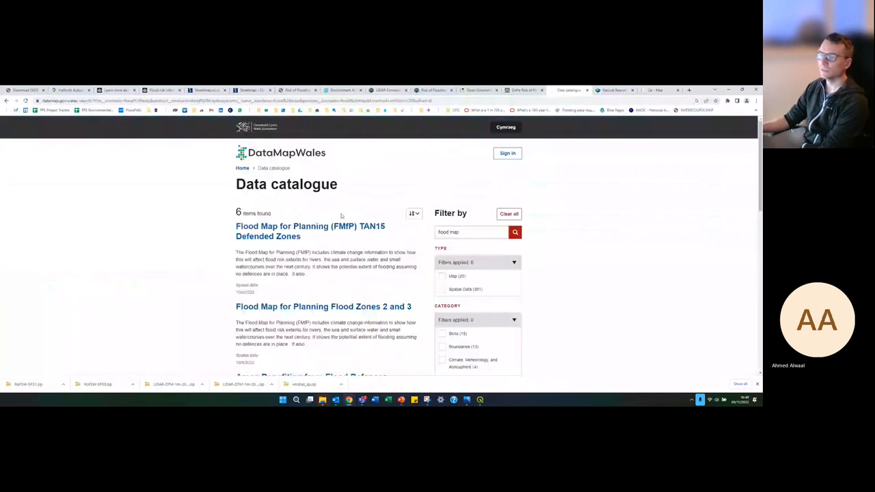
{"action": "scroll", "coordinate": [305, 233], "scroll_direction": "down", "scroll_amount": 1}
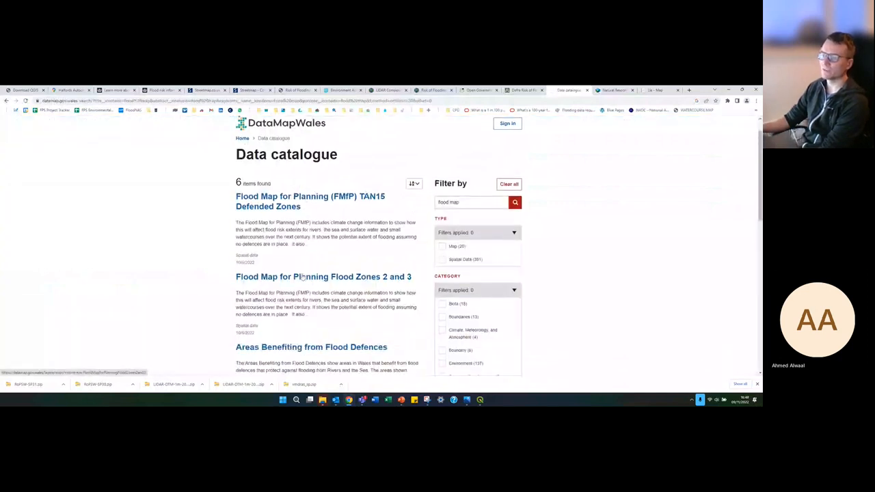
{"action": "scroll", "coordinate": [306, 349], "scroll_direction": "down", "scroll_amount": 2}
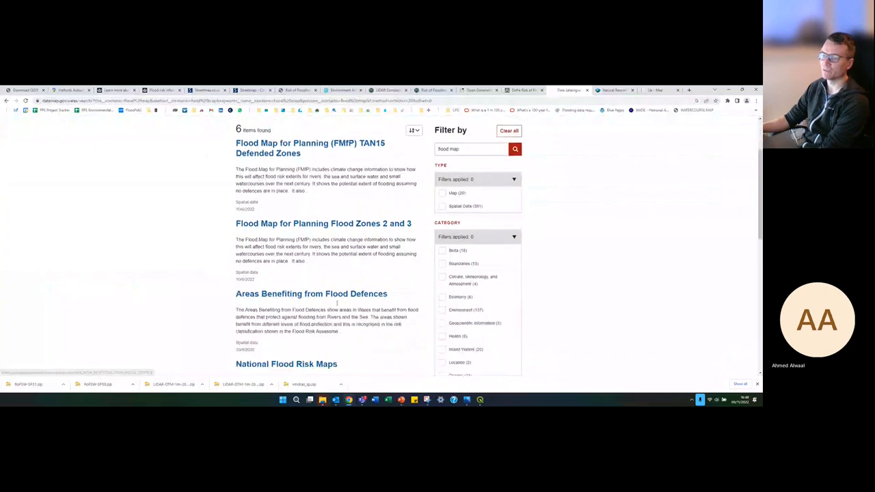
Step: Open the Areas Benefiting from Flood Defences dataset, read its description and highlight the attribution statement
{"action": "left_click", "coordinate": [318, 293]}
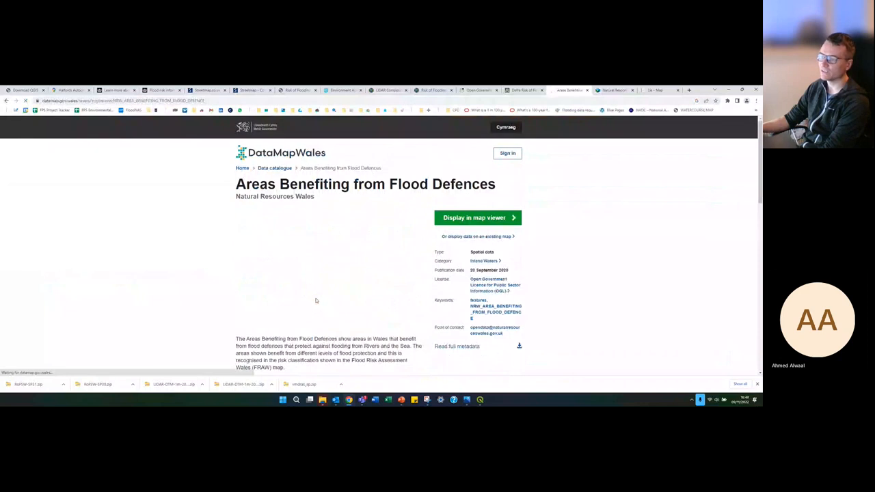
{"action": "scroll", "coordinate": [318, 298], "scroll_direction": "down", "scroll_amount": 3}
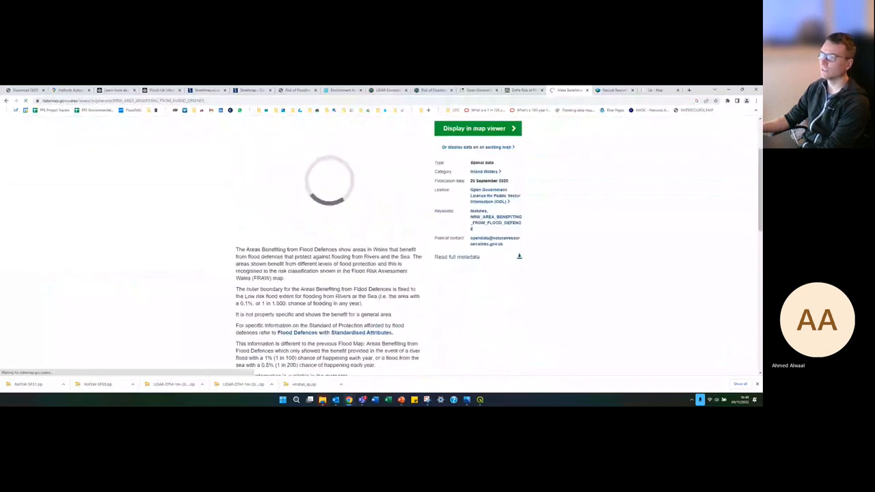
{"action": "scroll", "coordinate": [369, 307], "scroll_direction": "down", "scroll_amount": 2}
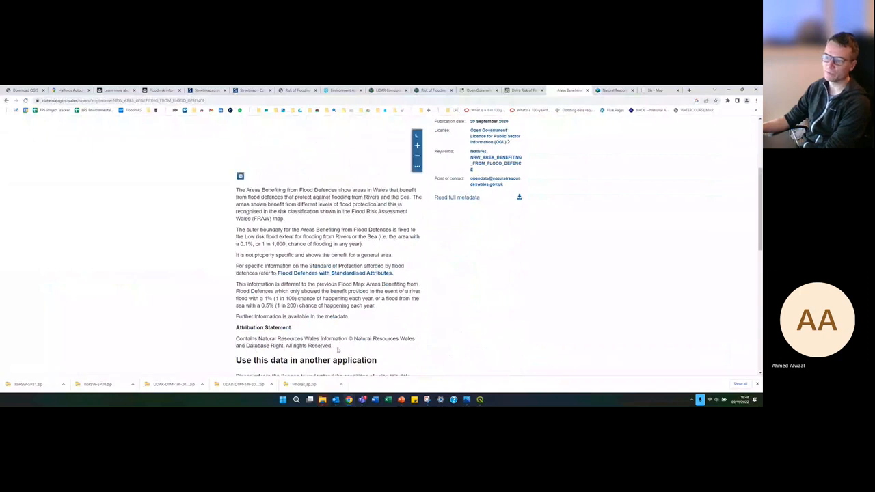
{"action": "left_click_drag", "start_coordinate": [334, 348], "coordinate": [227, 344]}
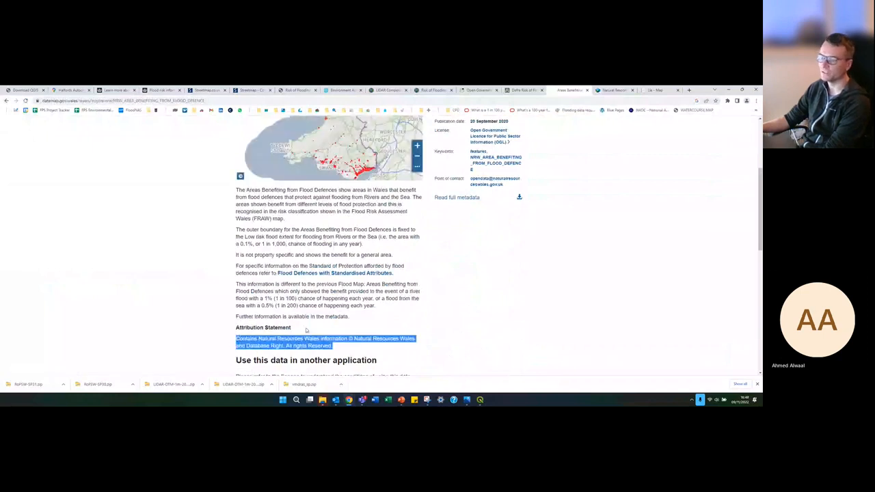
Step: Review the Areas Benefiting from Flood Defences dataset page, including its endpoint links and the formats offered for spatial data download
{"action": "scroll", "coordinate": [365, 285], "scroll_direction": "up", "scroll_amount": 1}
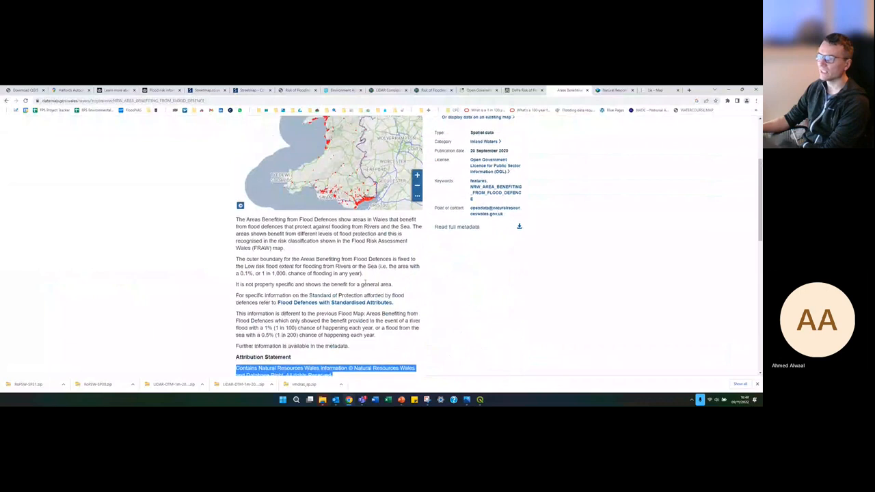
{"action": "scroll", "coordinate": [365, 285], "scroll_direction": "down", "scroll_amount": 3}
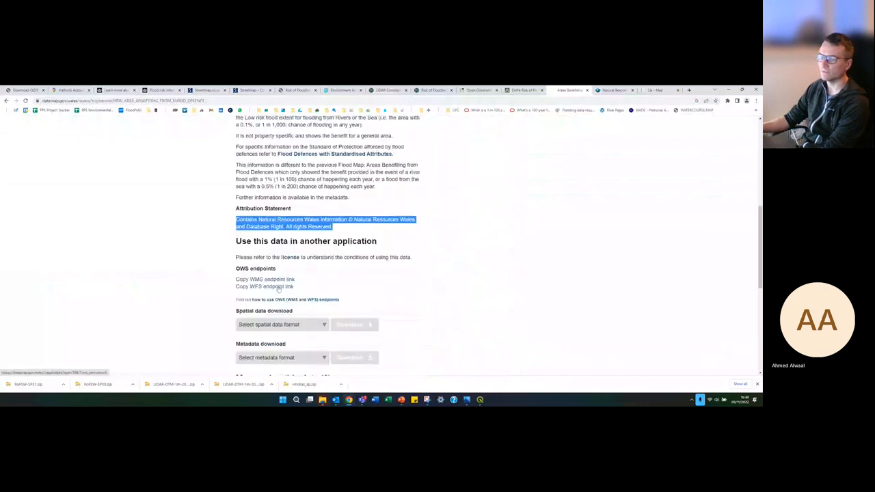
{"action": "scroll", "coordinate": [285, 272], "scroll_direction": "down", "scroll_amount": 1}
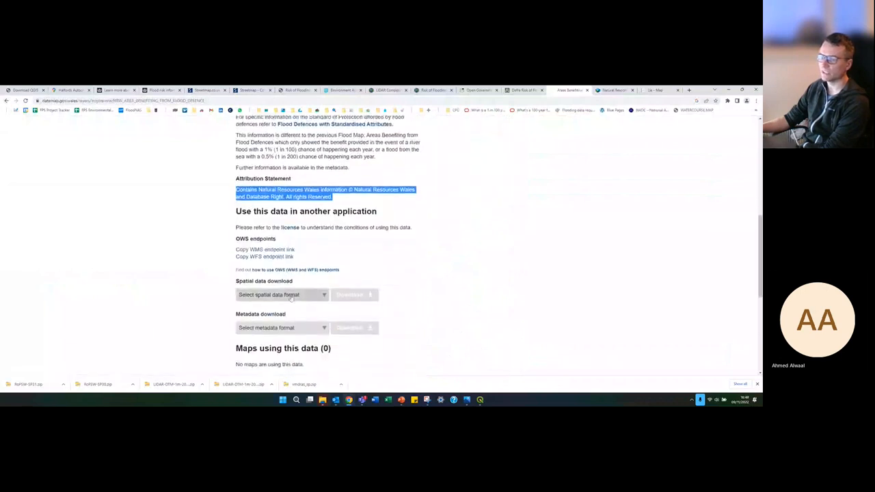
{"action": "left_click", "coordinate": [280, 294]}
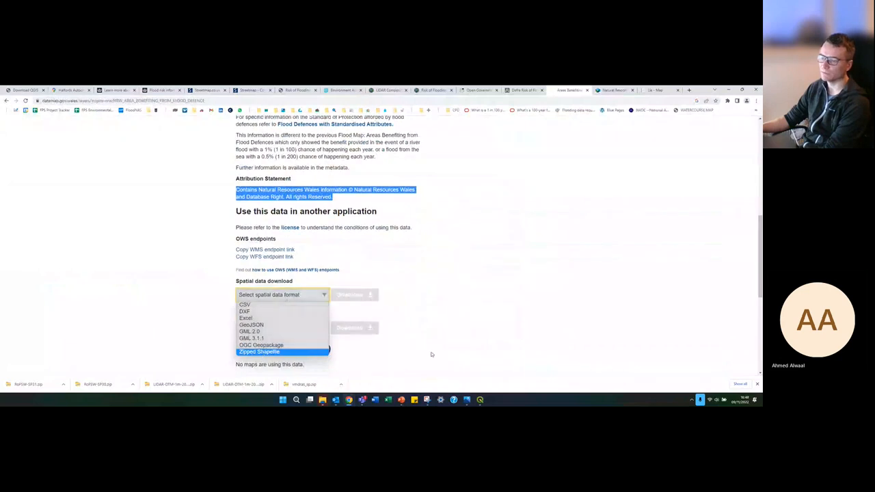
{"action": "left_click", "coordinate": [416, 280]}
{"action": "scroll", "coordinate": [419, 278], "scroll_direction": "up", "scroll_amount": 5}
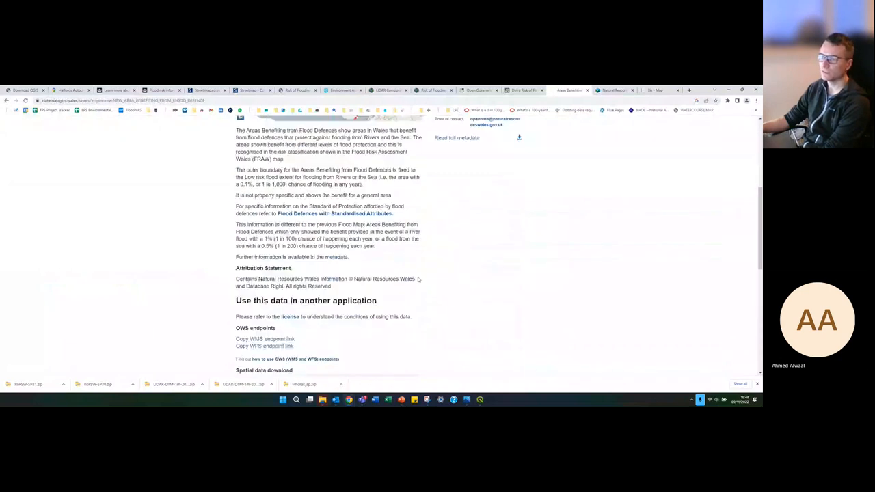
{"action": "scroll", "coordinate": [419, 278], "scroll_direction": "up", "scroll_amount": 2}
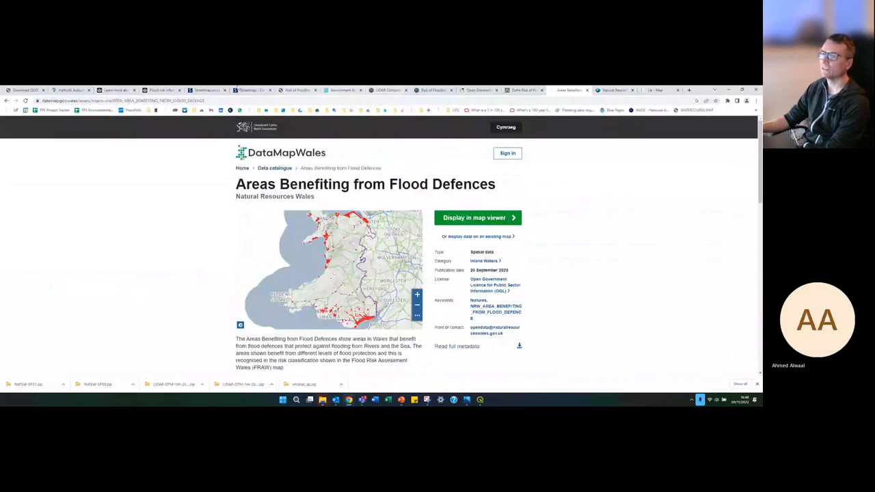
Step: Revisit the open GOV.UK flood risk information page and the map for learning more about the Witney area's flood risk
{"action": "left_click", "coordinate": [162, 89]}
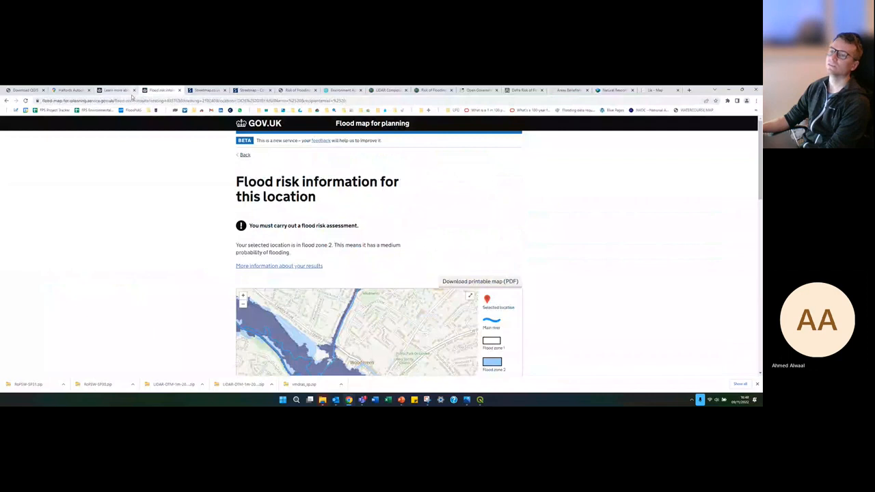
{"action": "left_click", "coordinate": [122, 93]}
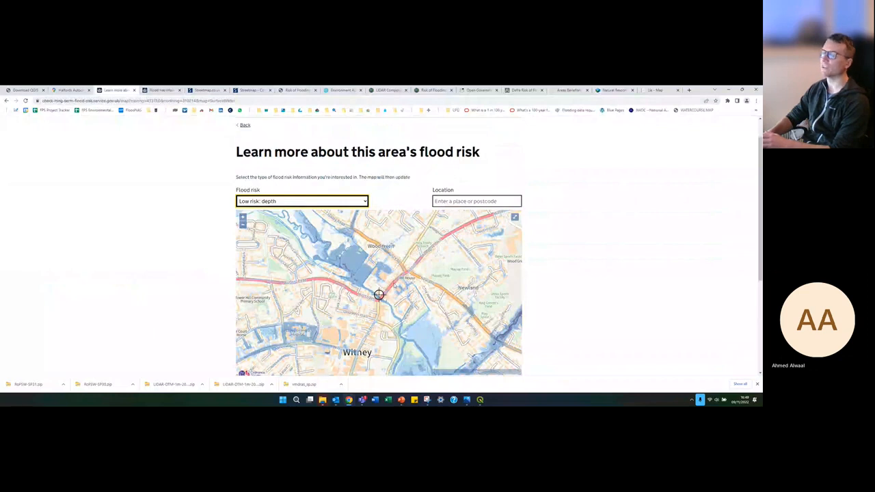
Step: Switch to the 01 - Site Location Plan layout in QGIS and add a small inset map over the main map's upper-right corner
{"action": "left_click", "coordinate": [481, 401]}
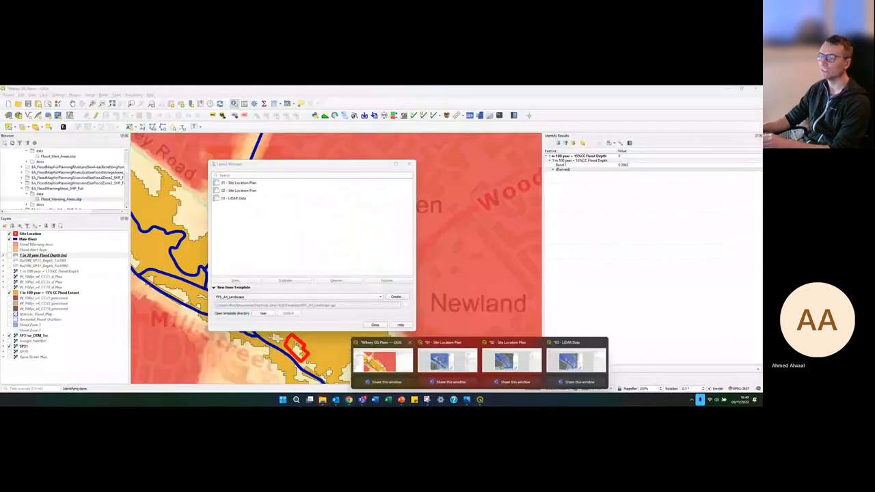
{"action": "left_click", "coordinate": [448, 361]}
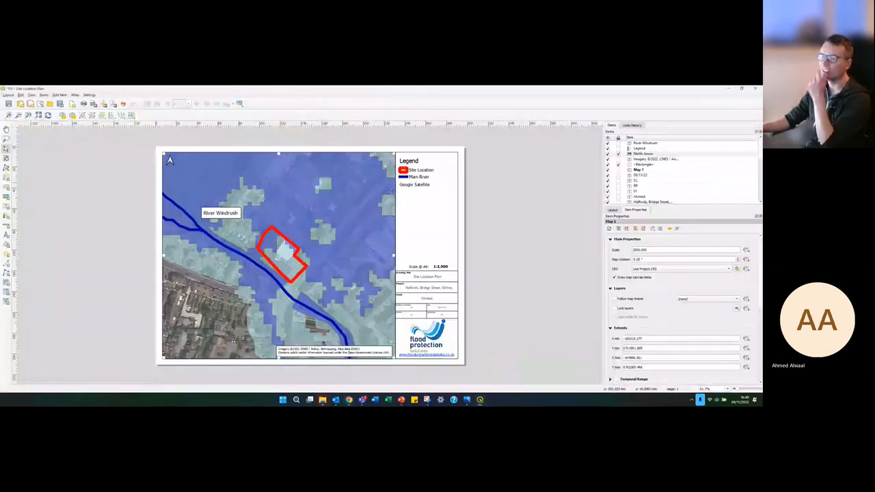
{"action": "left_click", "coordinate": [433, 210]}
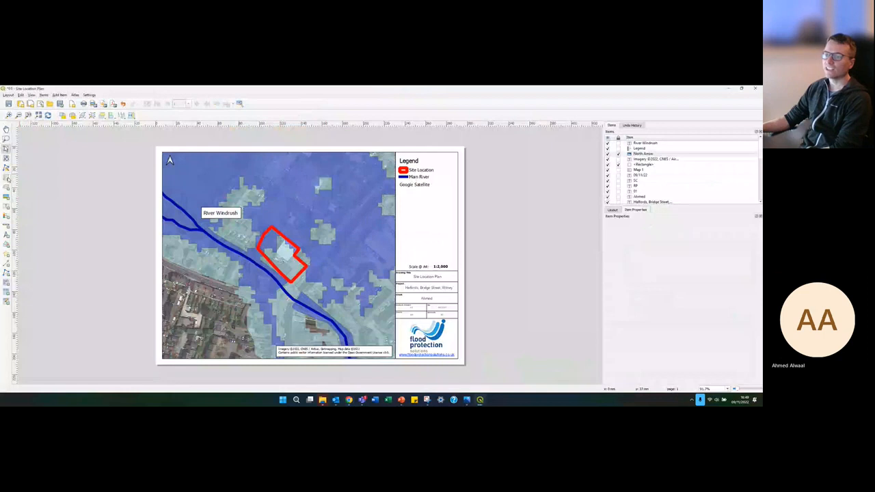
{"action": "left_click_drag", "start_coordinate": [314, 164], "coordinate": [399, 229]}
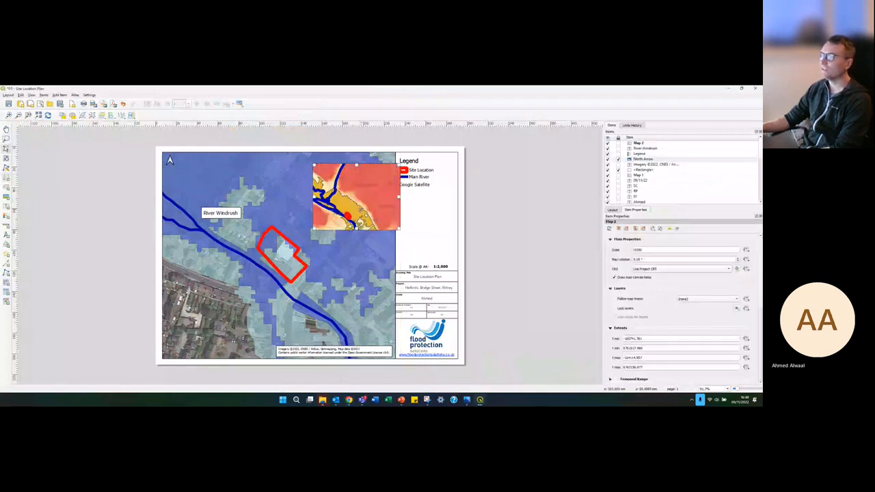
Step: Set the inset map's scale to 20000 and shift its content so the site sits near the middle of the frame
{"action": "double_click", "coordinate": [637, 249]}
{"action": "left_click_drag", "start_coordinate": [637, 249], "coordinate": [630, 249]}
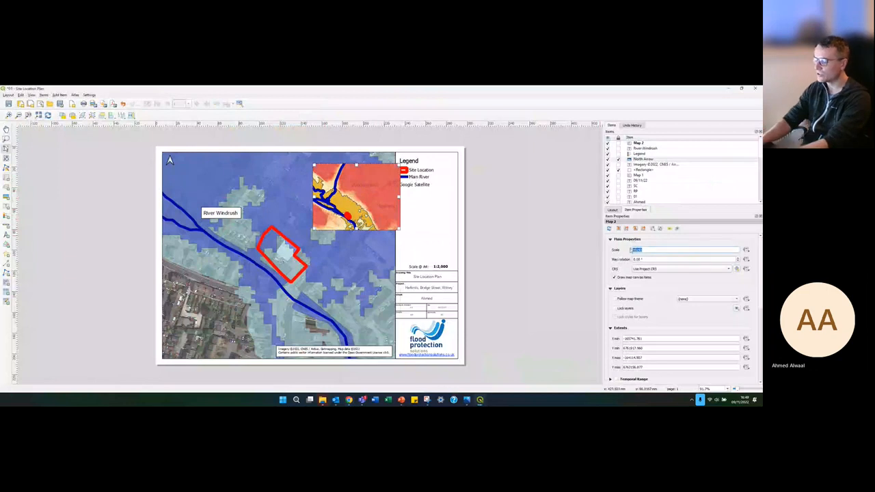
{"action": "type", "text": "10000"}
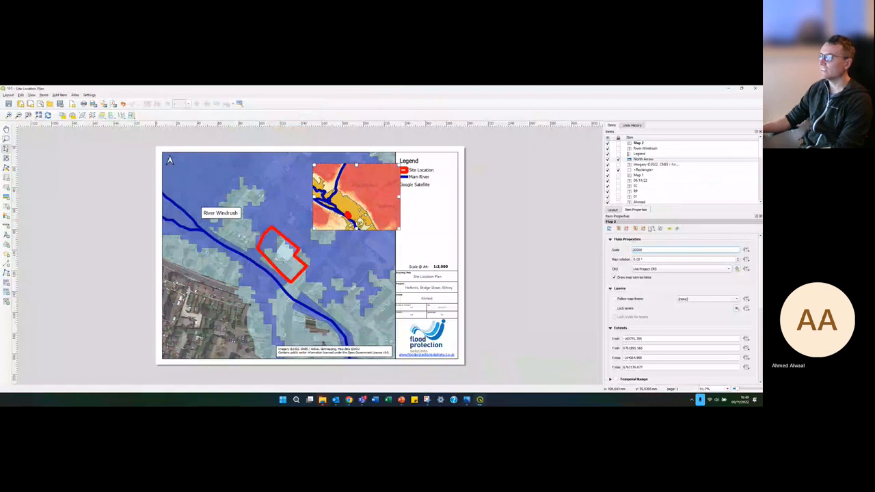
{"action": "left_click_drag", "start_coordinate": [375, 192], "coordinate": [381, 181]}
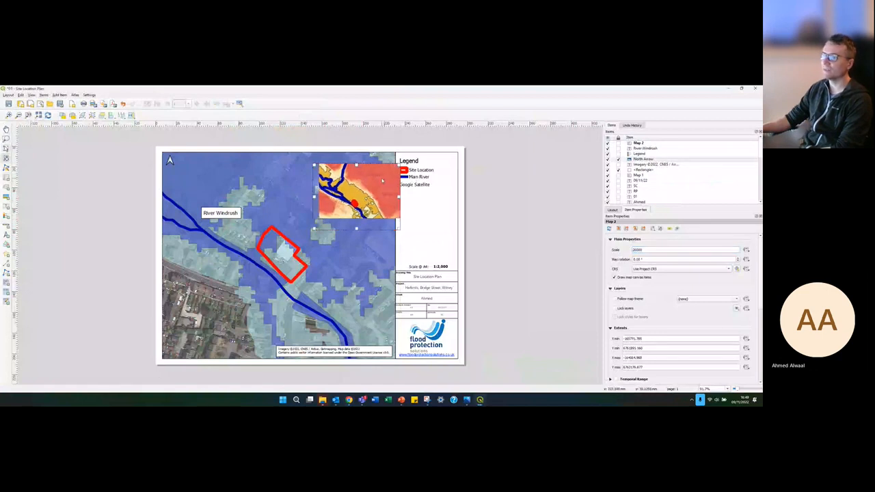